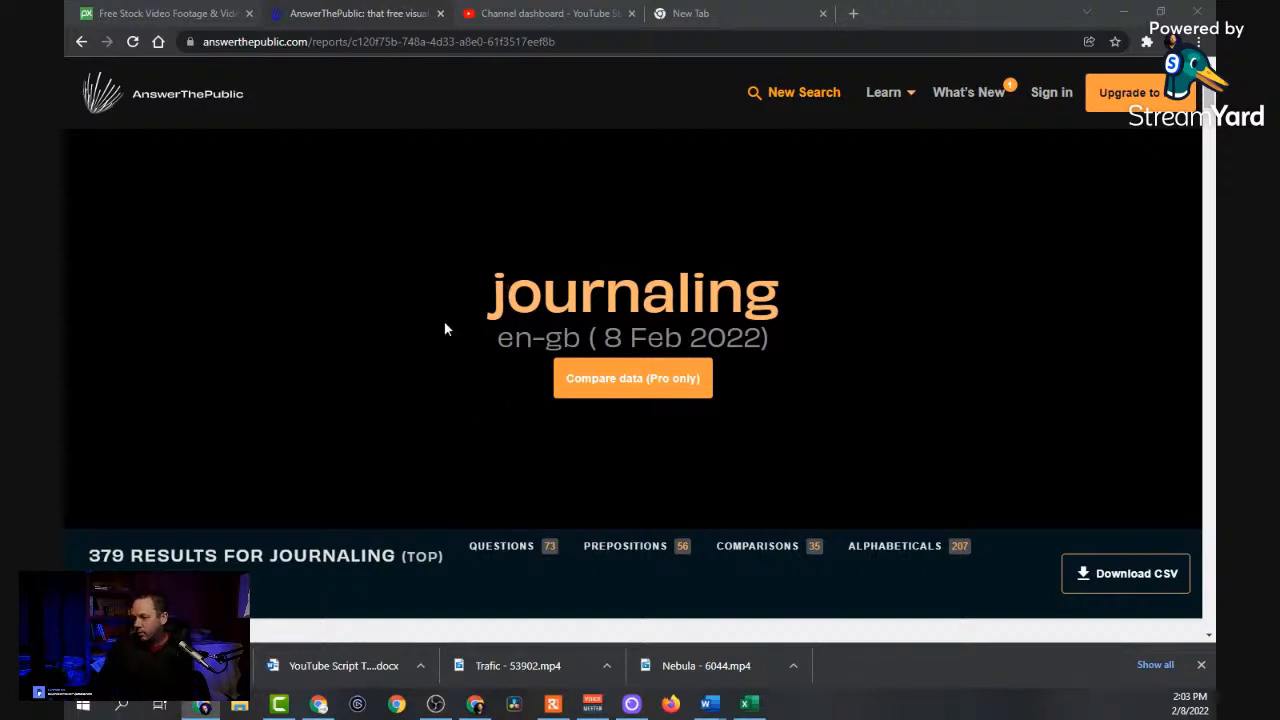
Examine the question wheel for journaling in the AnswerThePublic report, down to the start of the prepositions section.
scroll(463, 243, down, 3)
scroll(574, 152, up, 2)
scroll(551, 165, down, 2)
scroll(554, 170, down, 3)
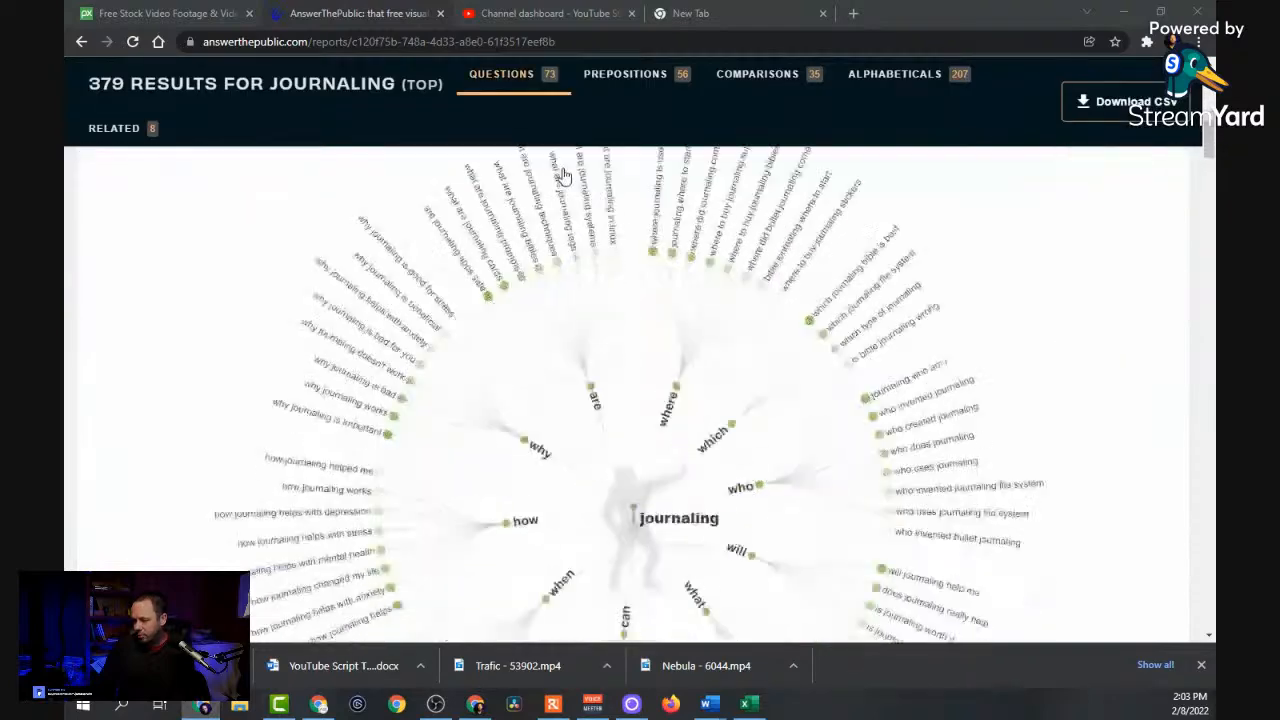
scroll(386, 217, up, 2)
scroll(641, 248, down, 1)
scroll(641, 248, down, 1)
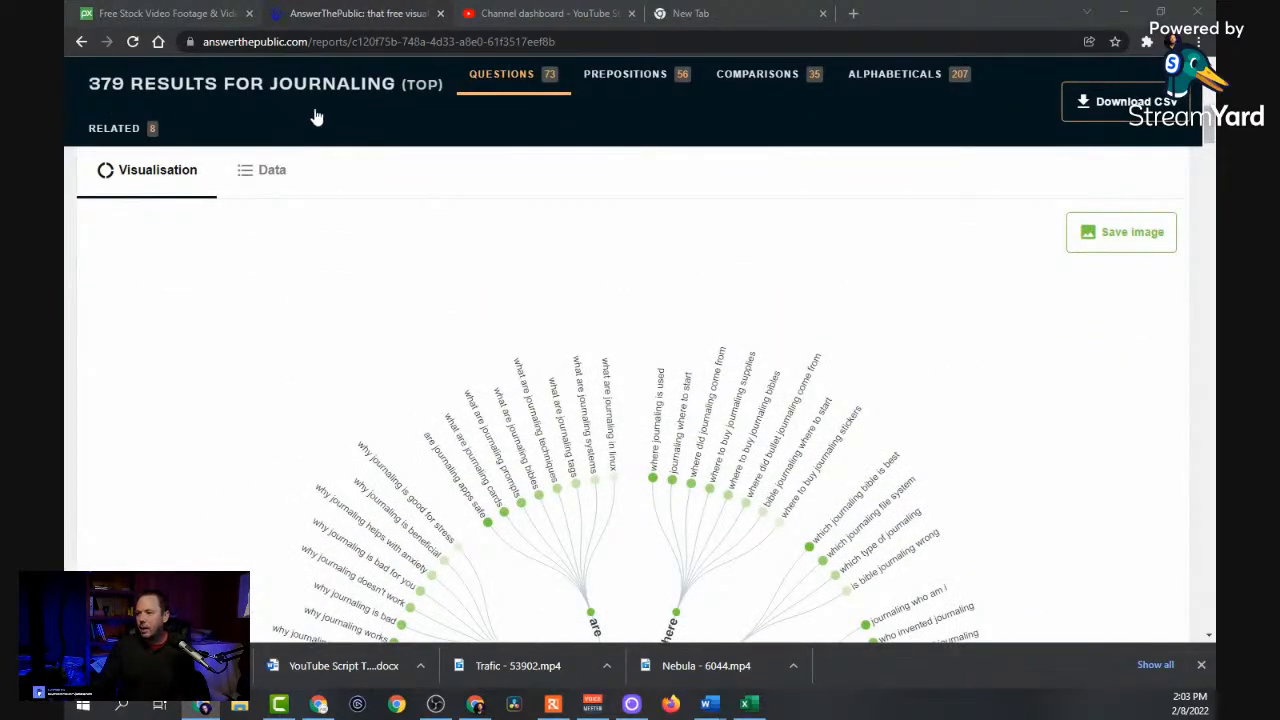
scroll(647, 435, down, 4)
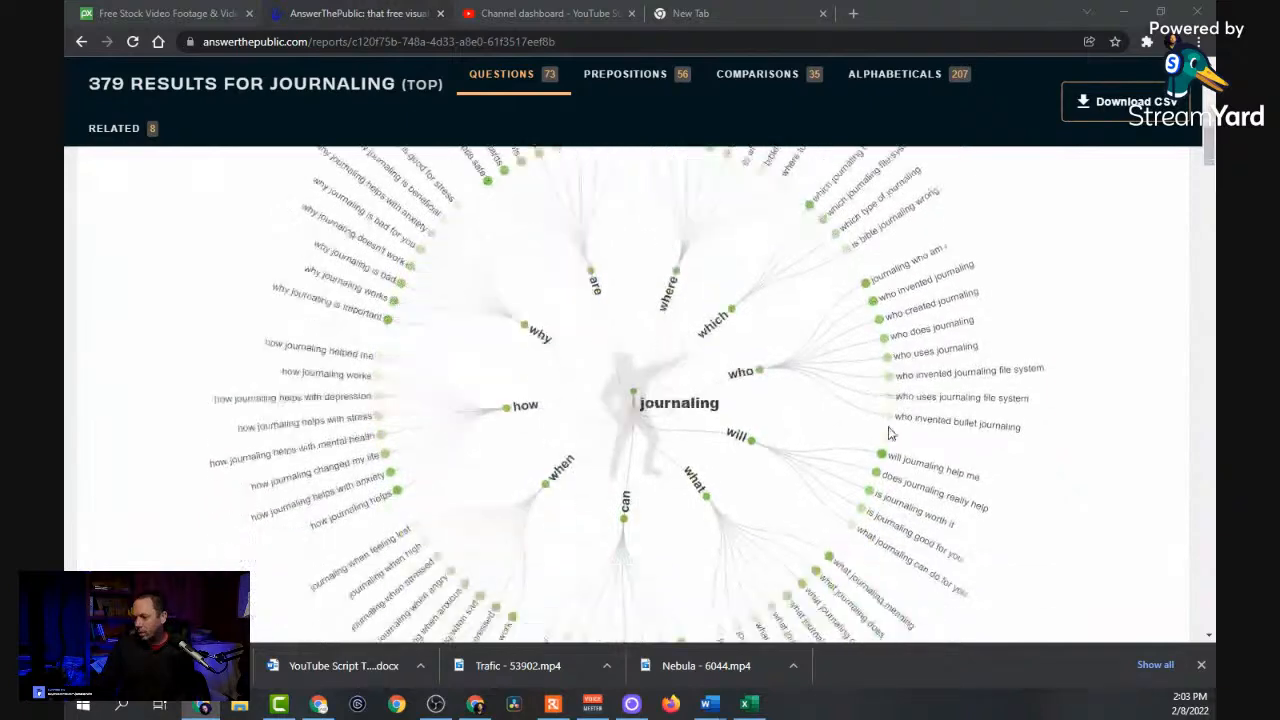
scroll(647, 435, down, 5)
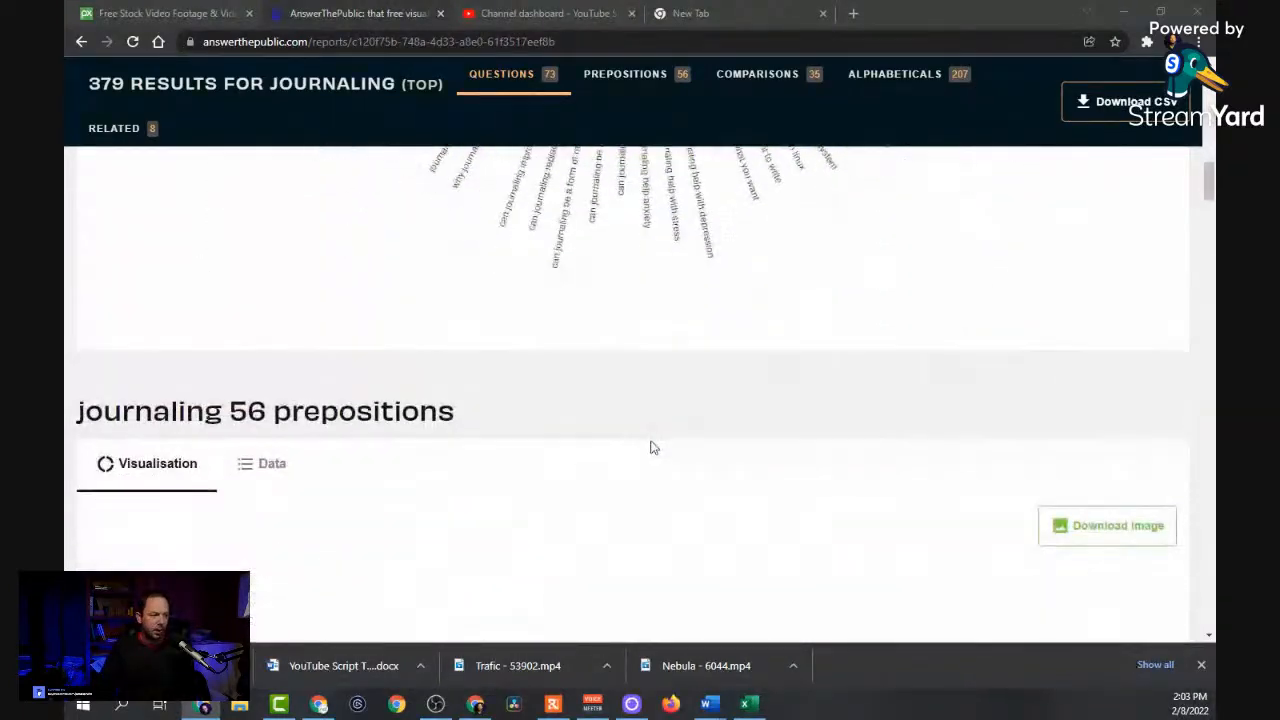
scroll(700, 460, up, 3)
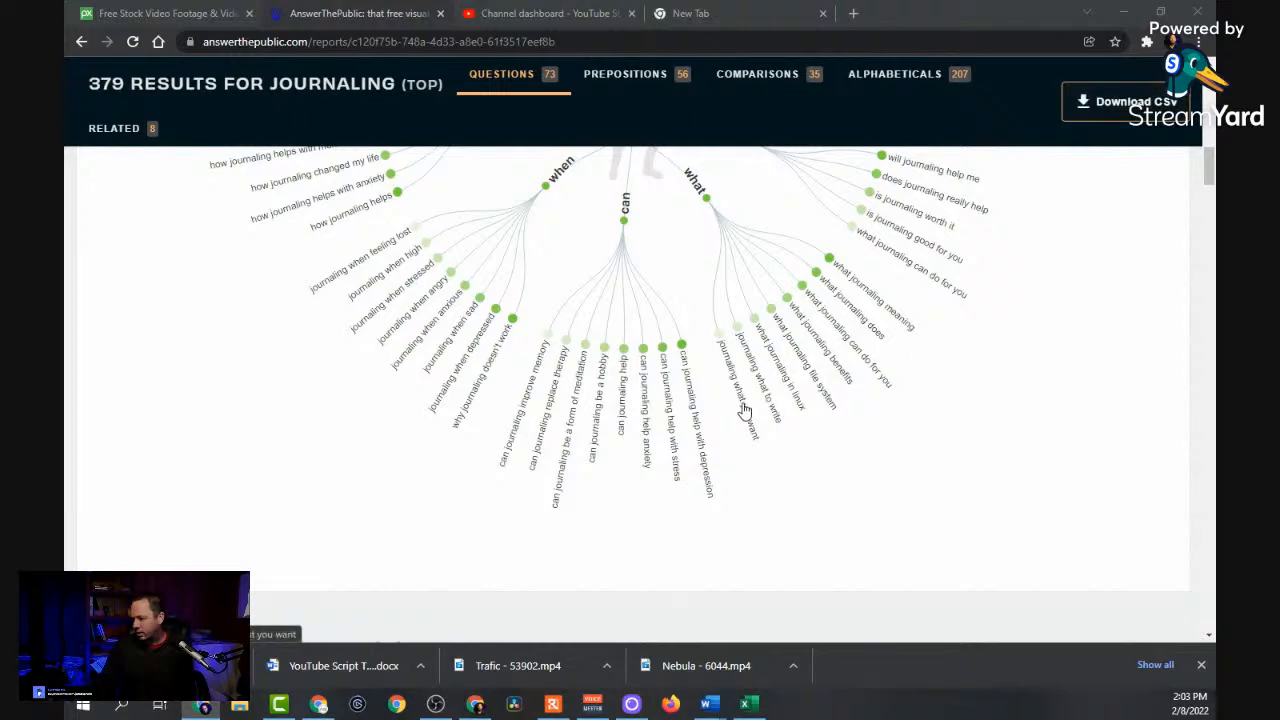
scroll(730, 419, down, 1)
Switch to the journaling suggestions workbook in Excel and view the Suggestion column from its first rows, selecting cell C4.
click(745, 704)
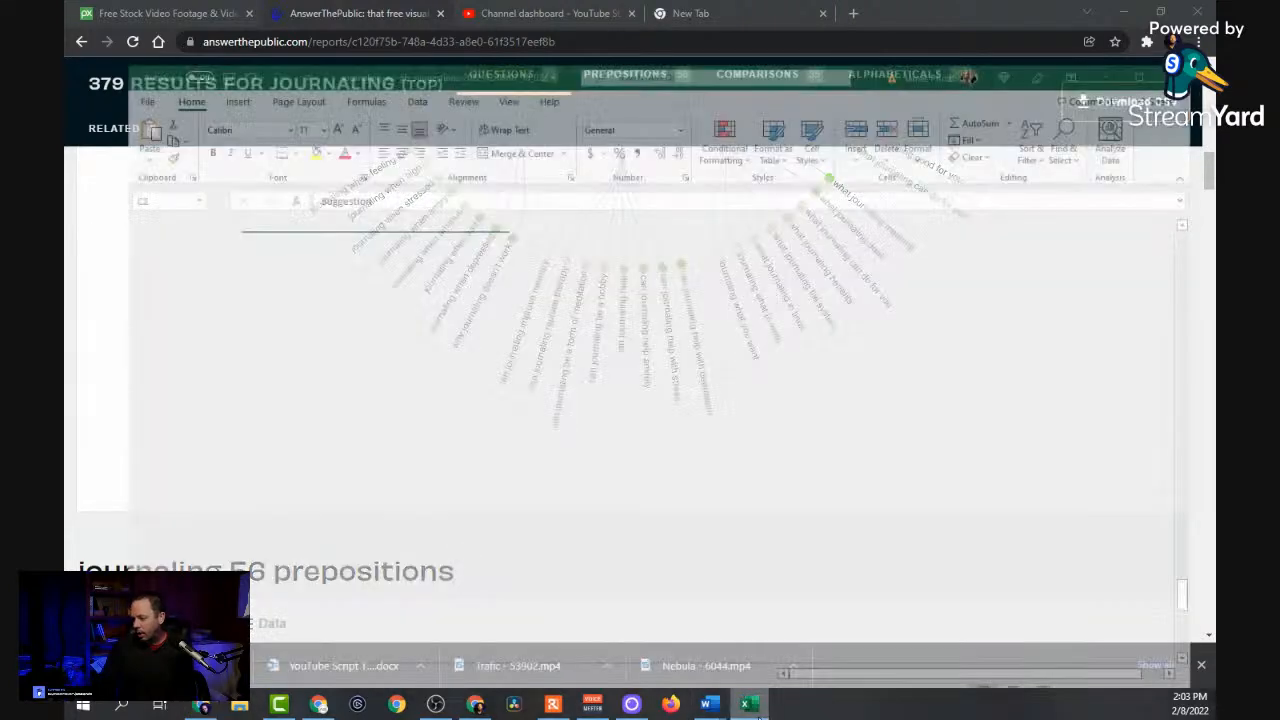
scroll(405, 410, up, 10)
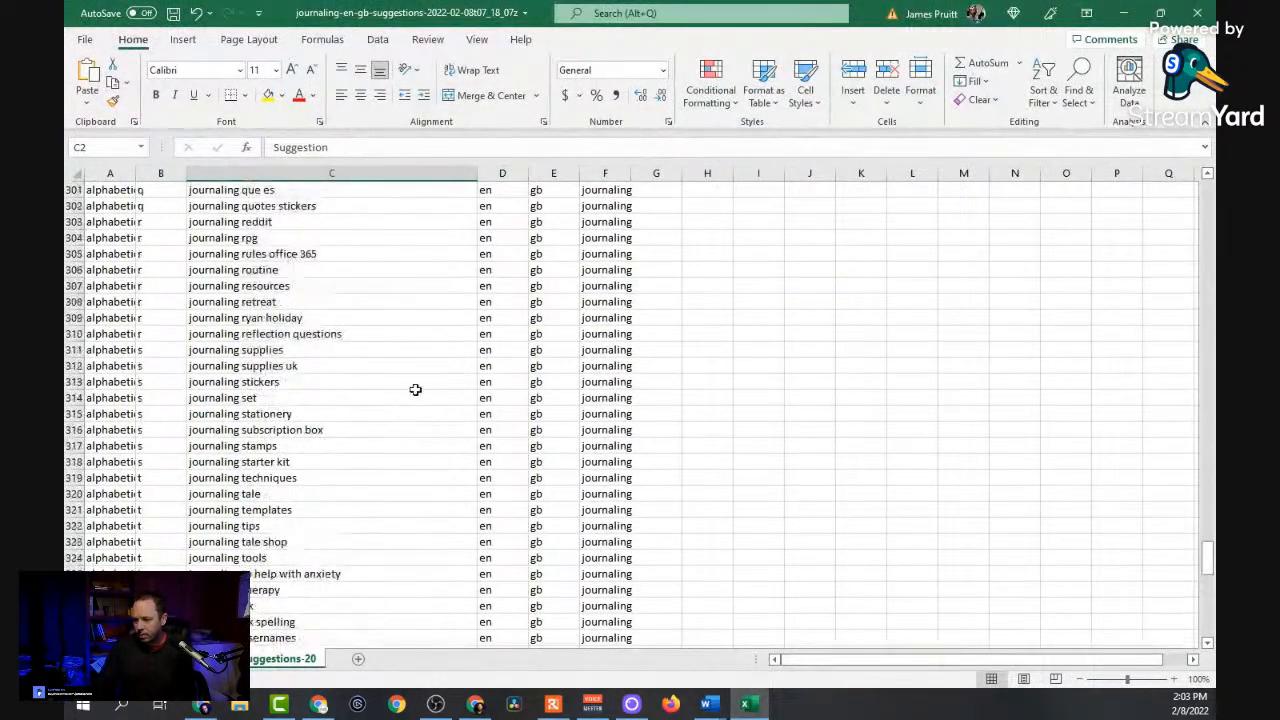
scroll(422, 349, up, 9)
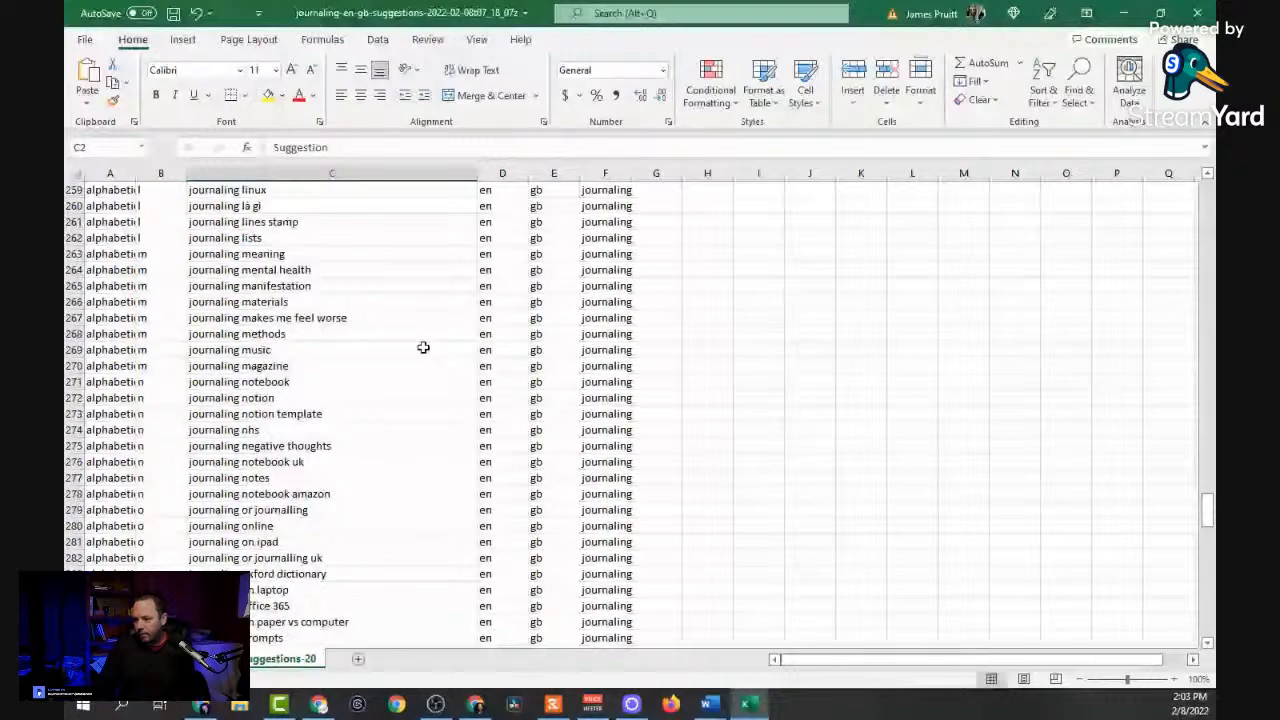
scroll(423, 347, up, 20)
scroll(421, 327, up, 20)
scroll(433, 317, up, 19)
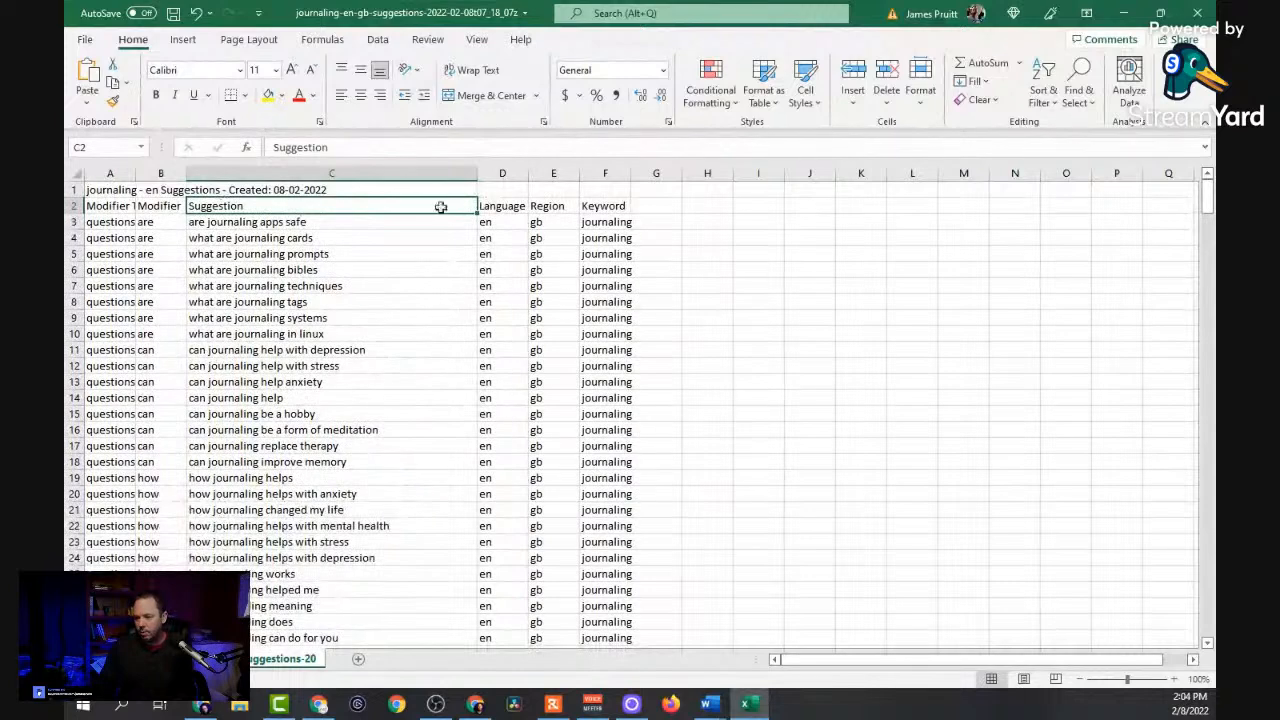
click(365, 244)
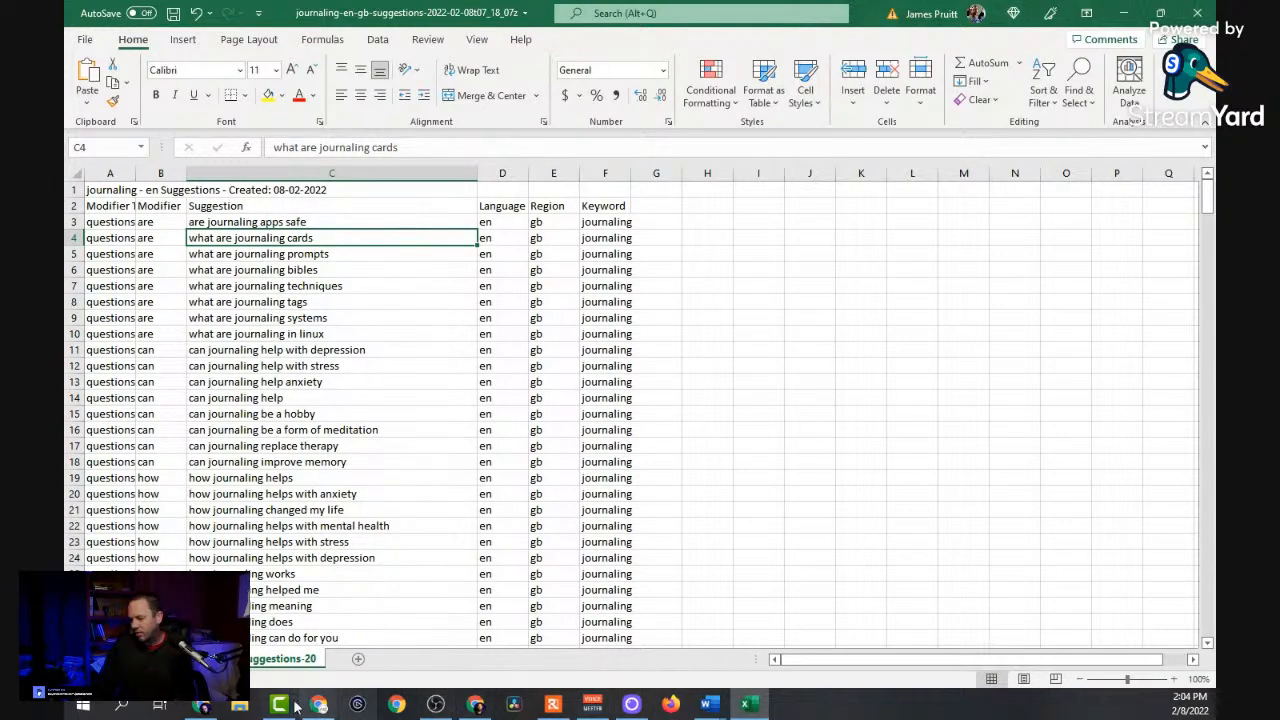
Switch to YouTube Studio in Chrome and launch TubeBuddy's Keyword Explorer.
click(477, 704)
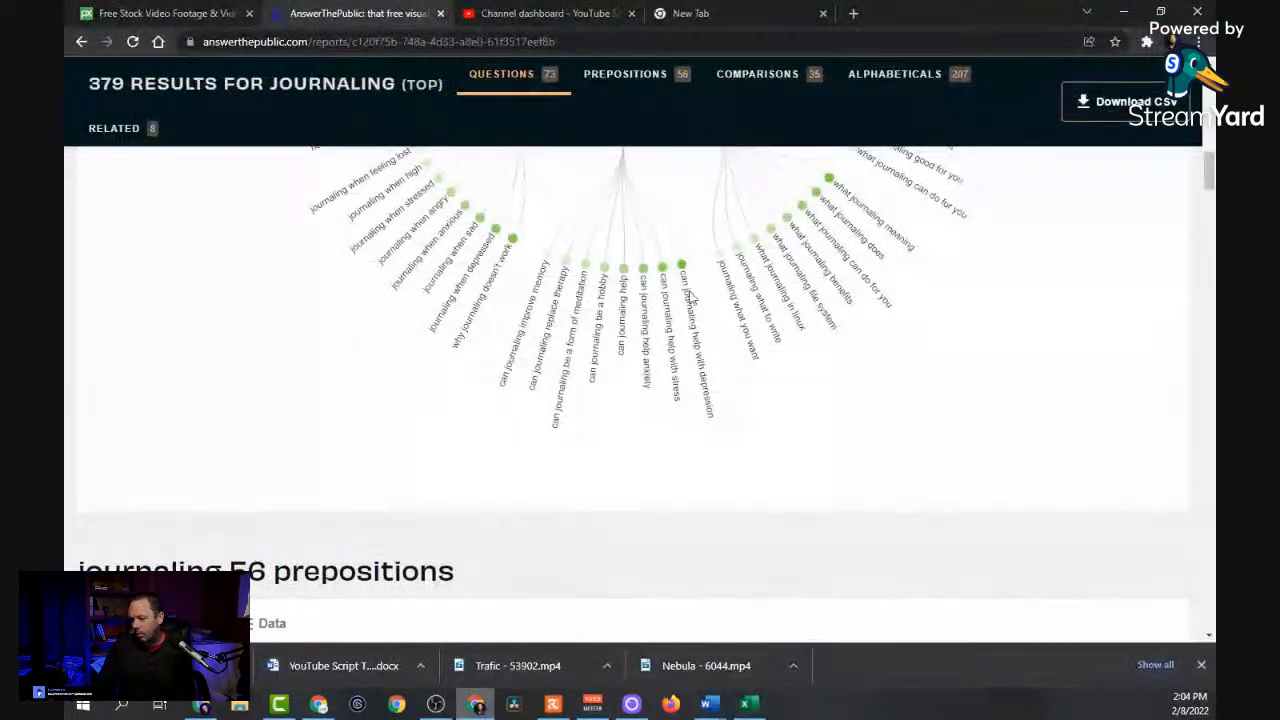
click(496, 14)
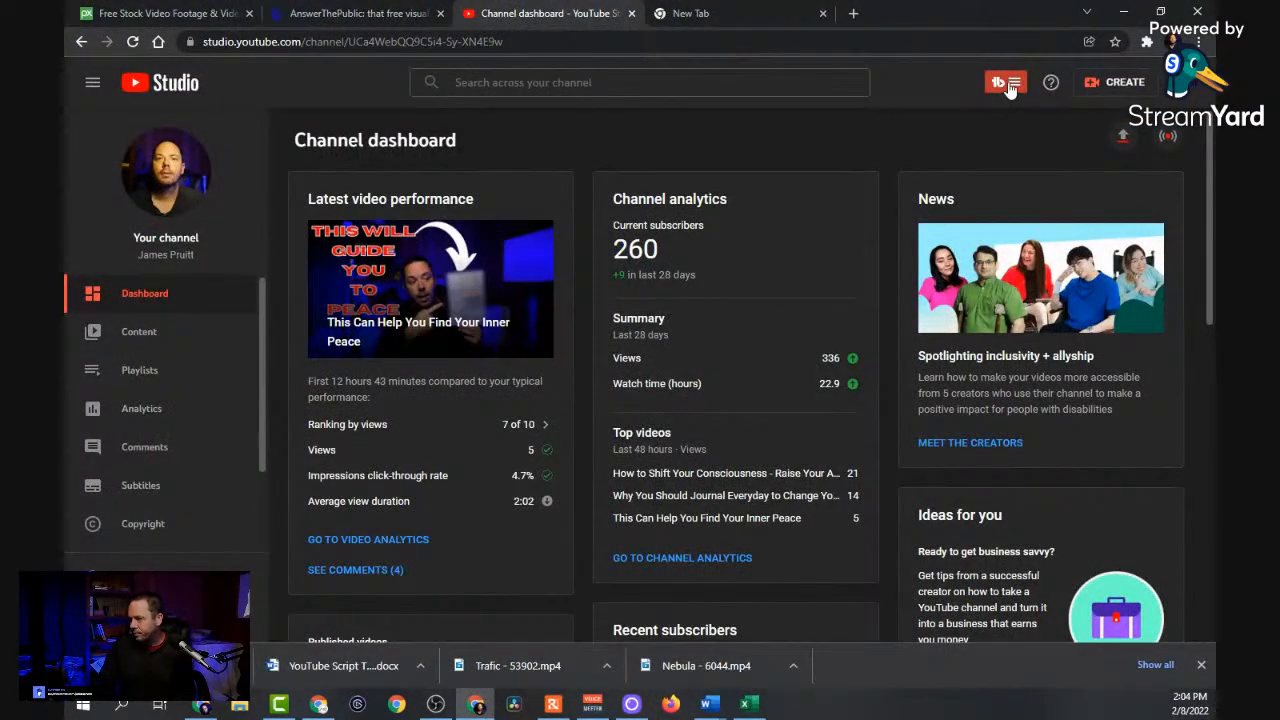
click(1007, 84)
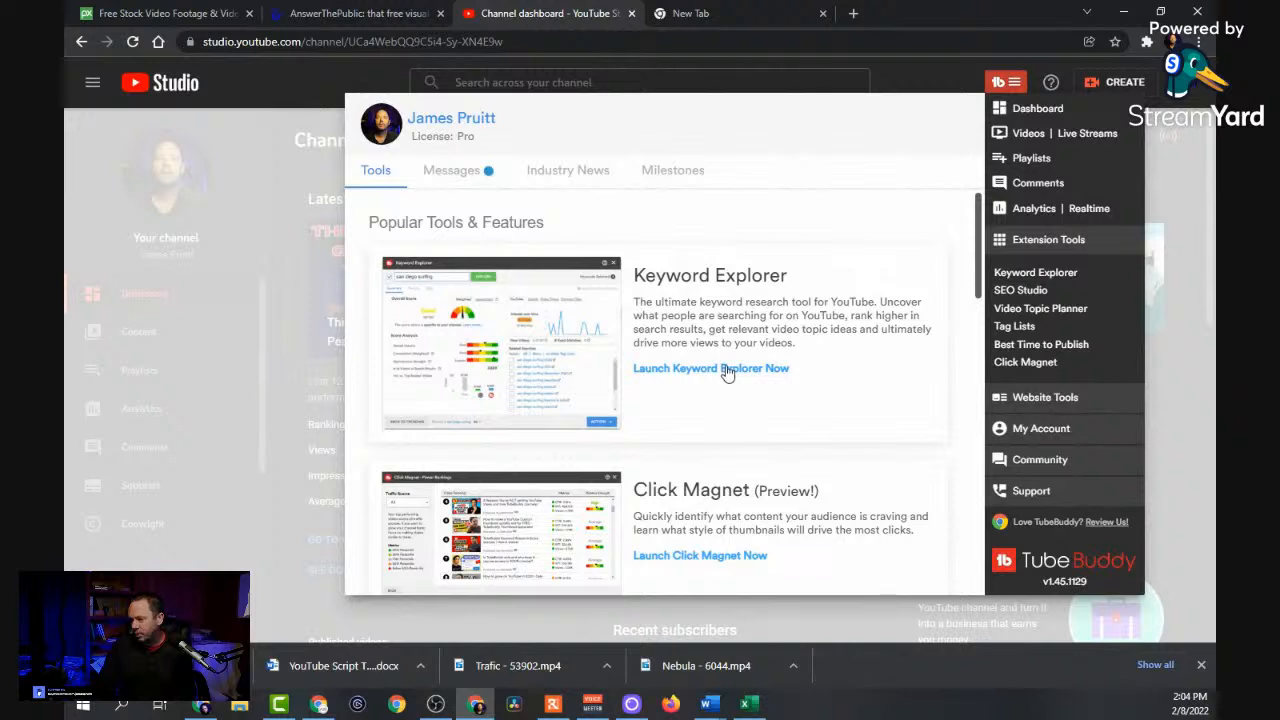
click(727, 369)
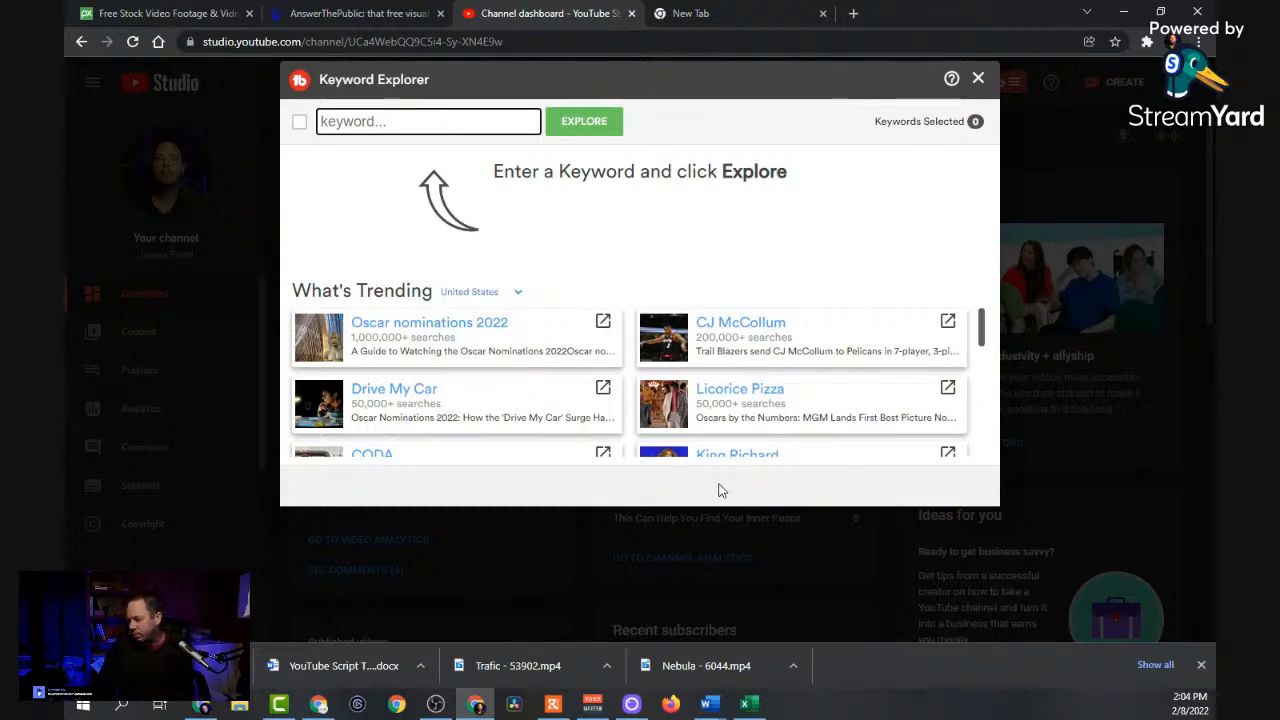
Switch back to the Excel workbook and read through the question-type journaling suggestions for a possible video topic.
click(745, 704)
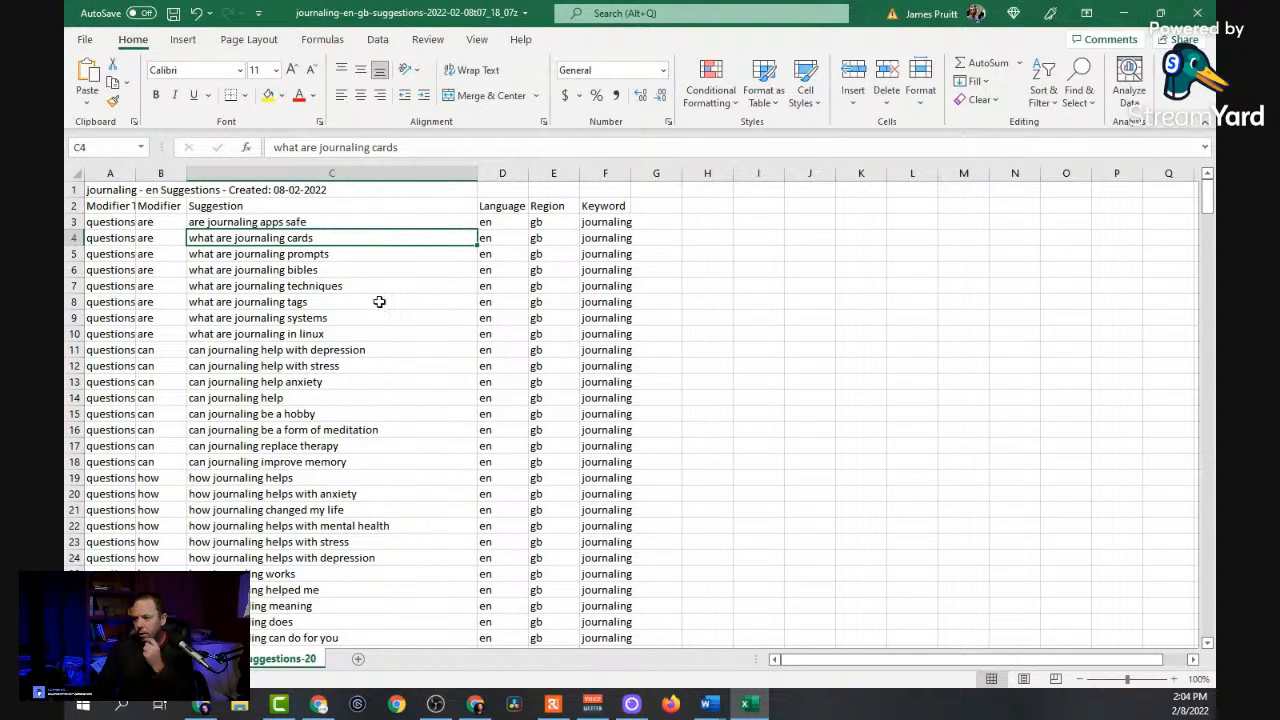
scroll(370, 295, down, 3)
scroll(370, 297, down, 1)
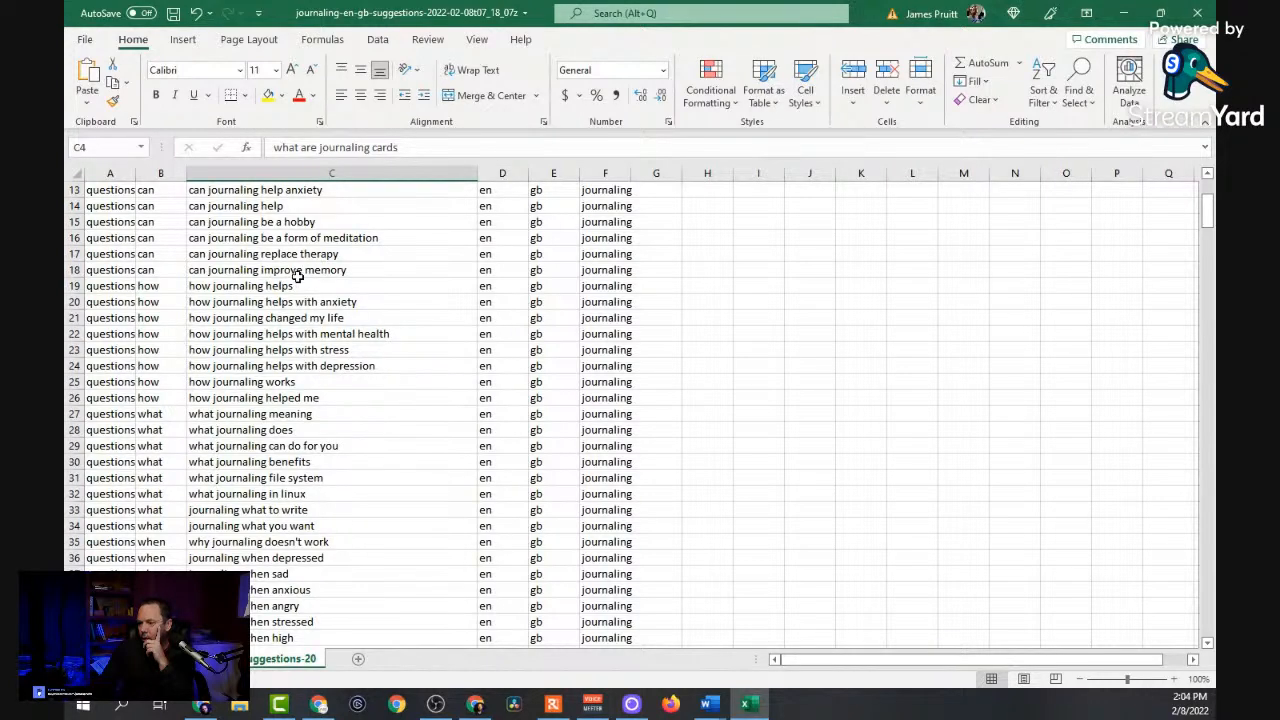
scroll(337, 381, down, 1)
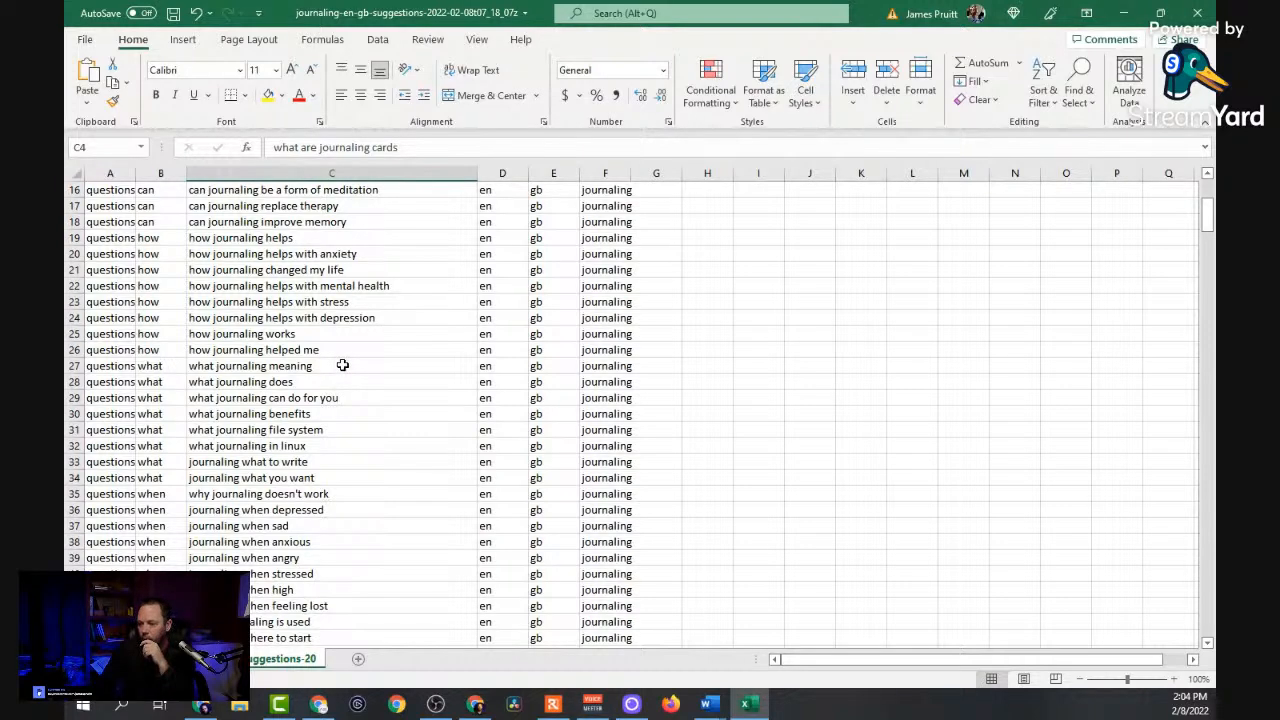
scroll(342, 367, down, 1)
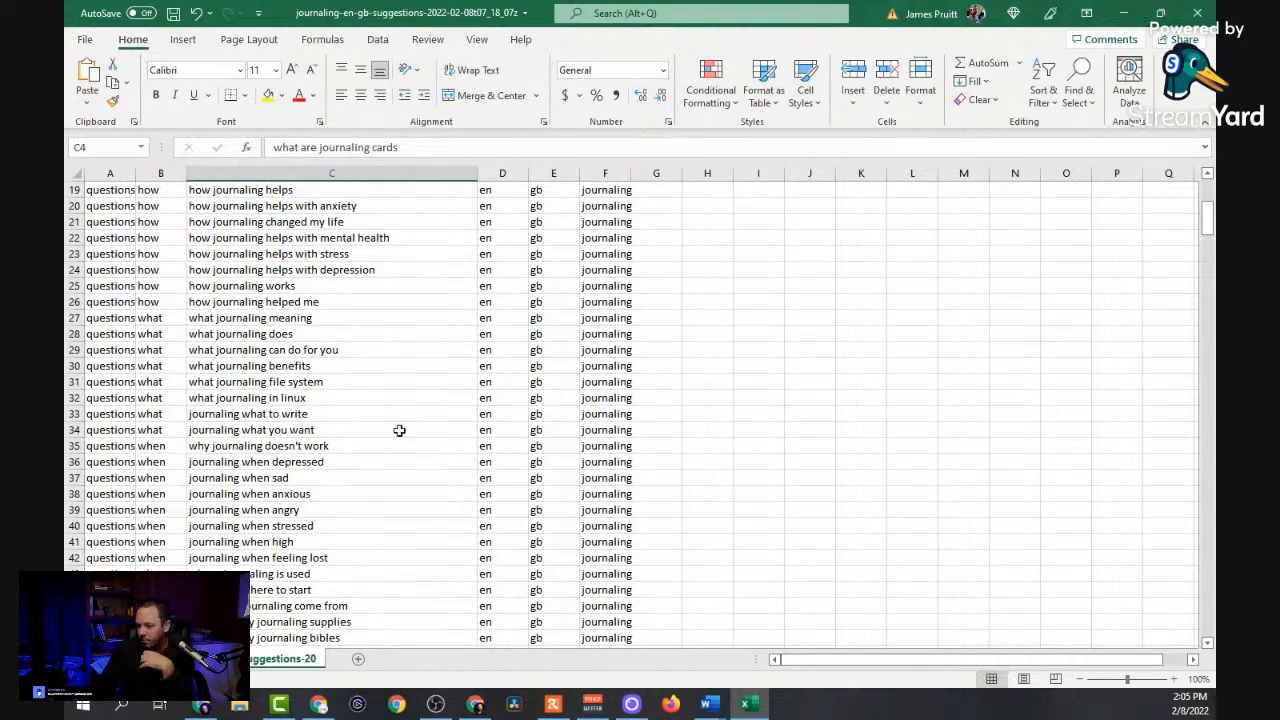
scroll(386, 420, down, 2)
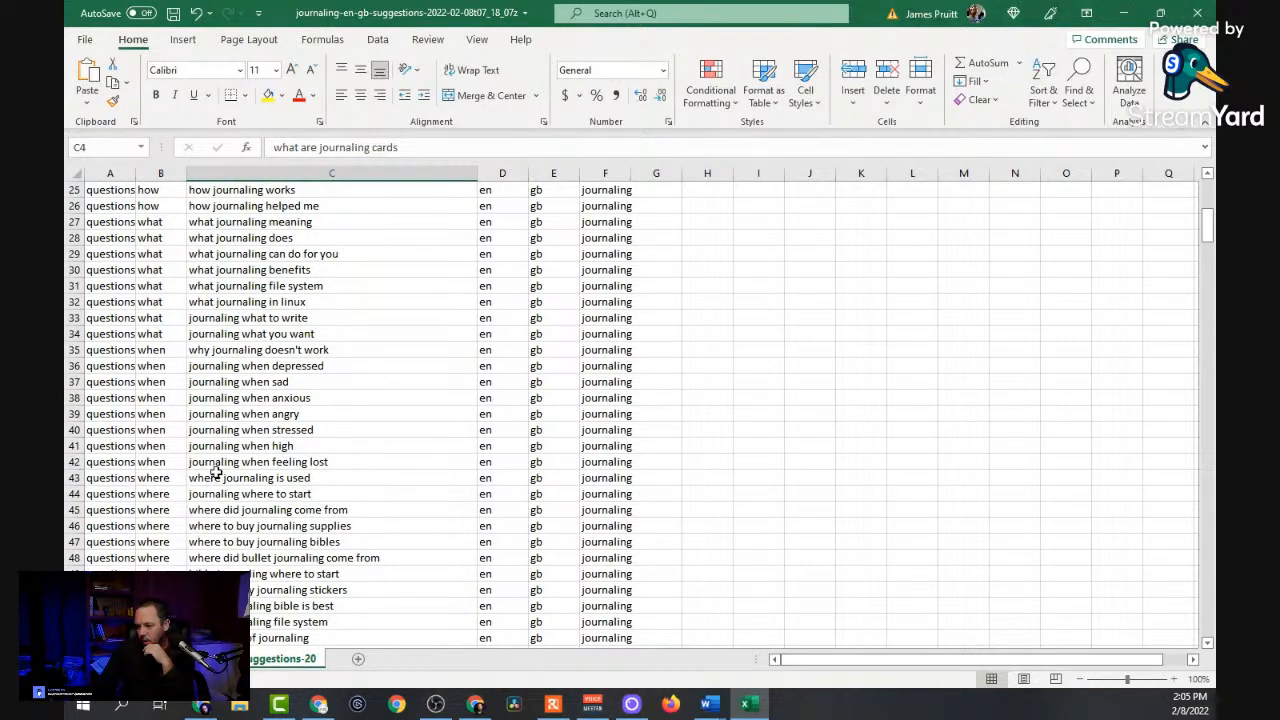
scroll(210, 472, down, 3)
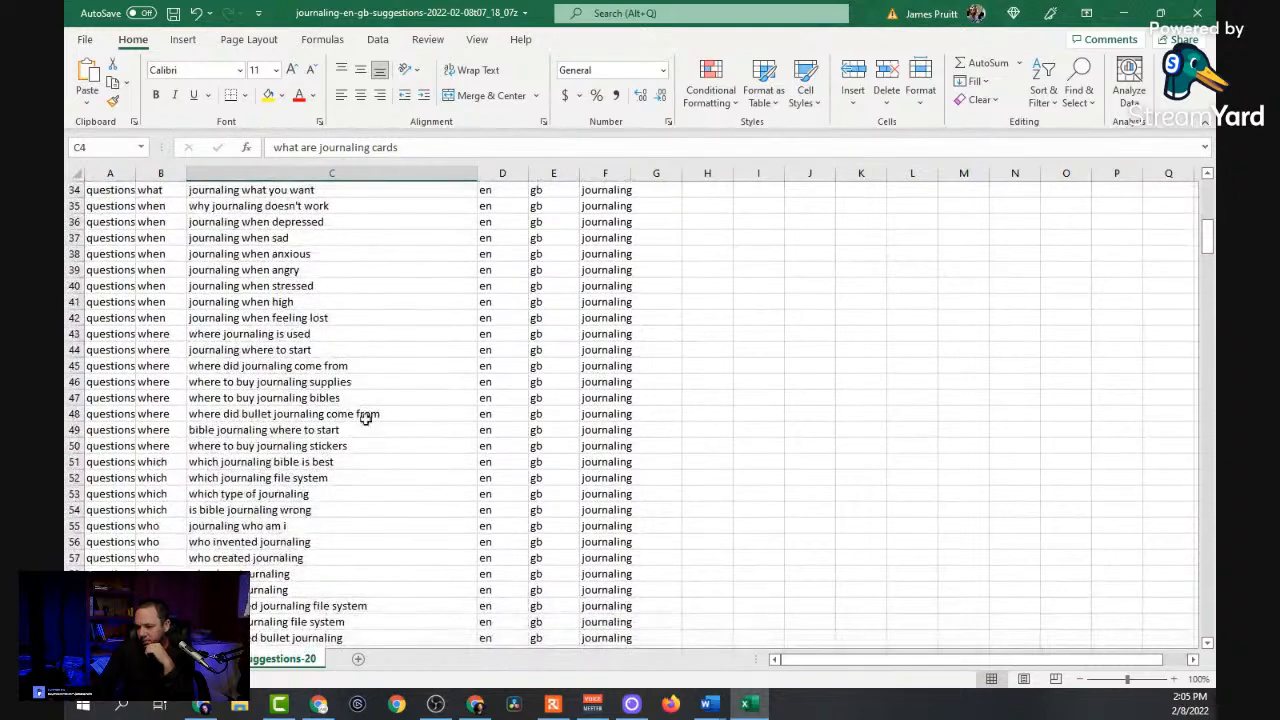
scroll(330, 360, down, 2)
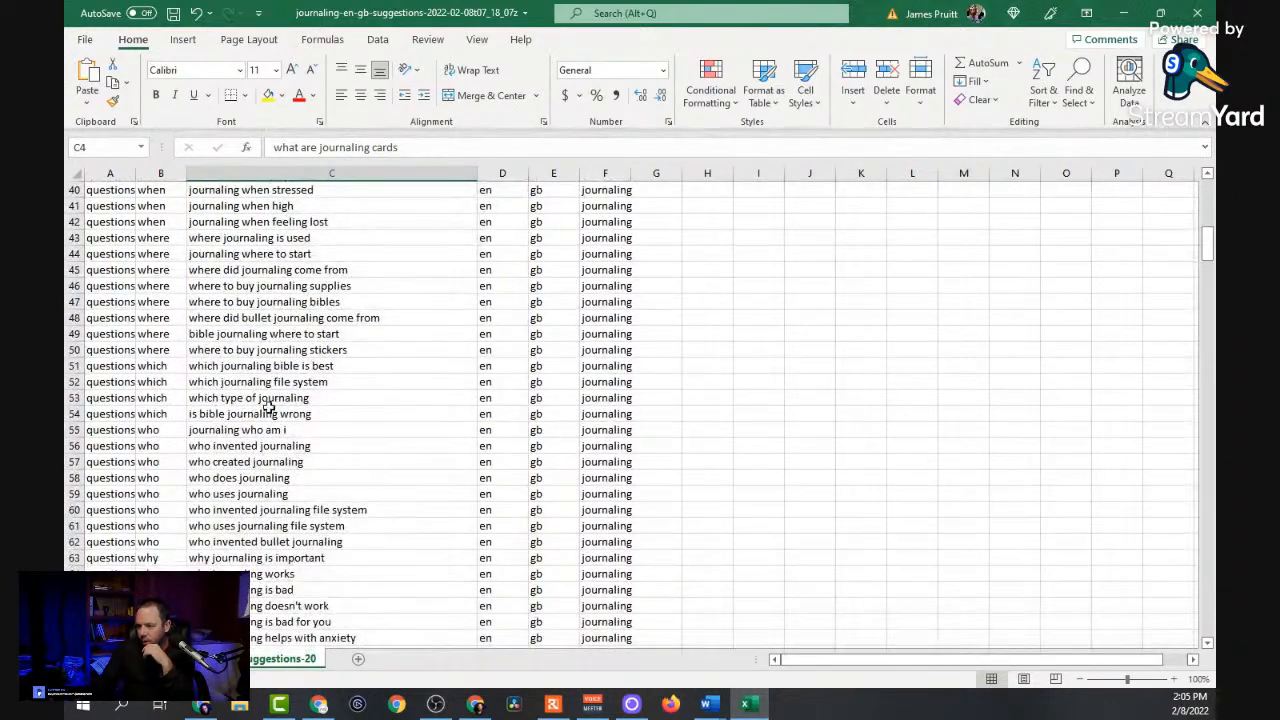
scroll(268, 407, down, 2)
scroll(268, 405, down, 1)
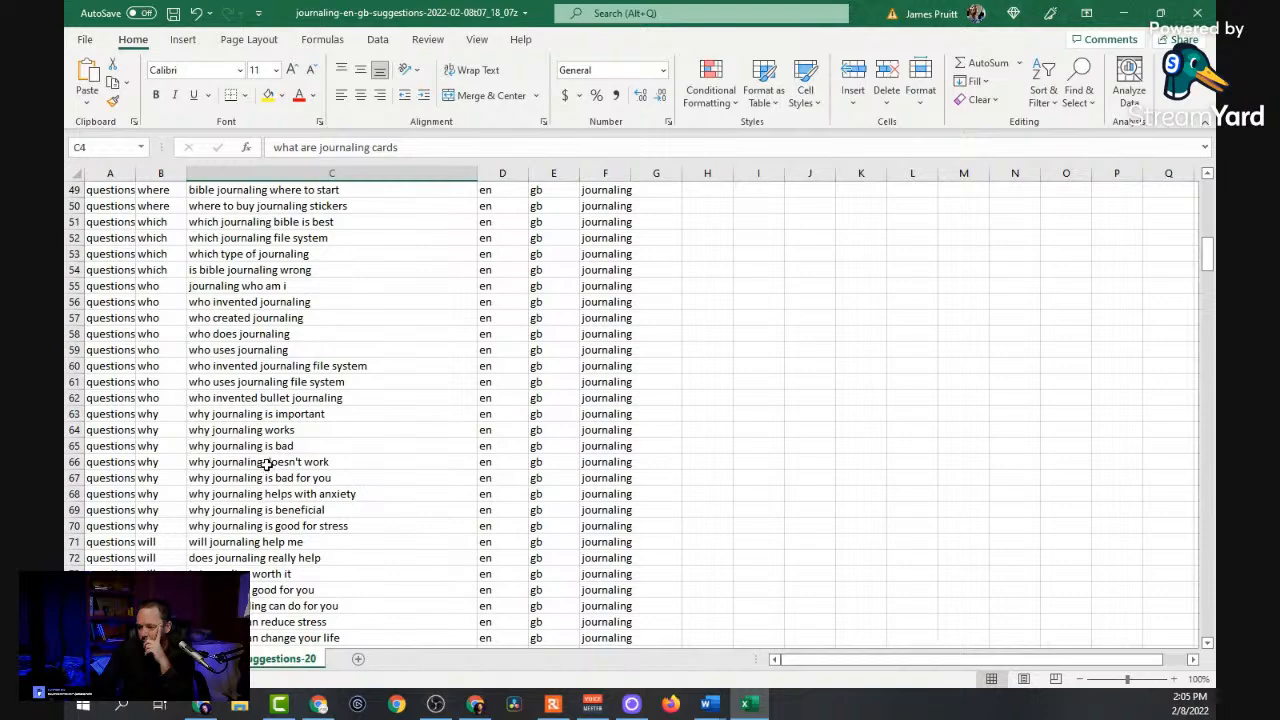
Skim the preposition, comparison and alphabetical suggestions, ending at the comparison rows that combine journaling with another topic using "and".
scroll(268, 465, up, 16)
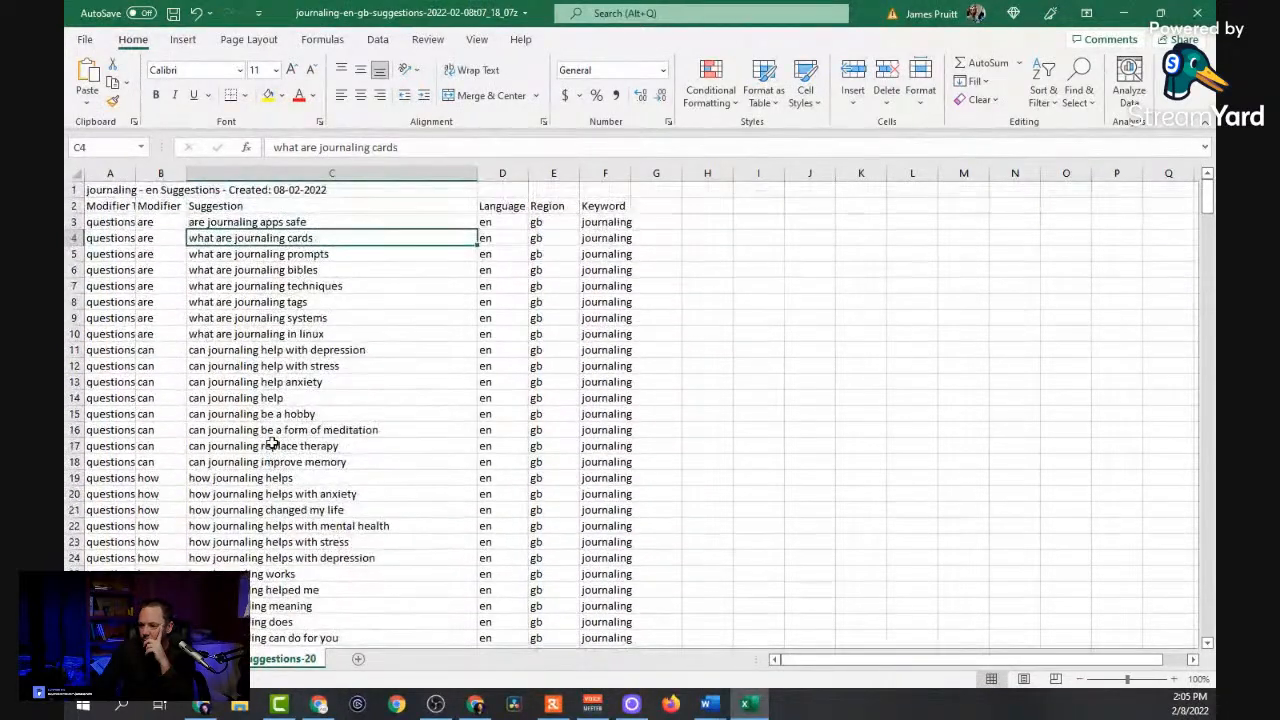
scroll(286, 301, down, 20)
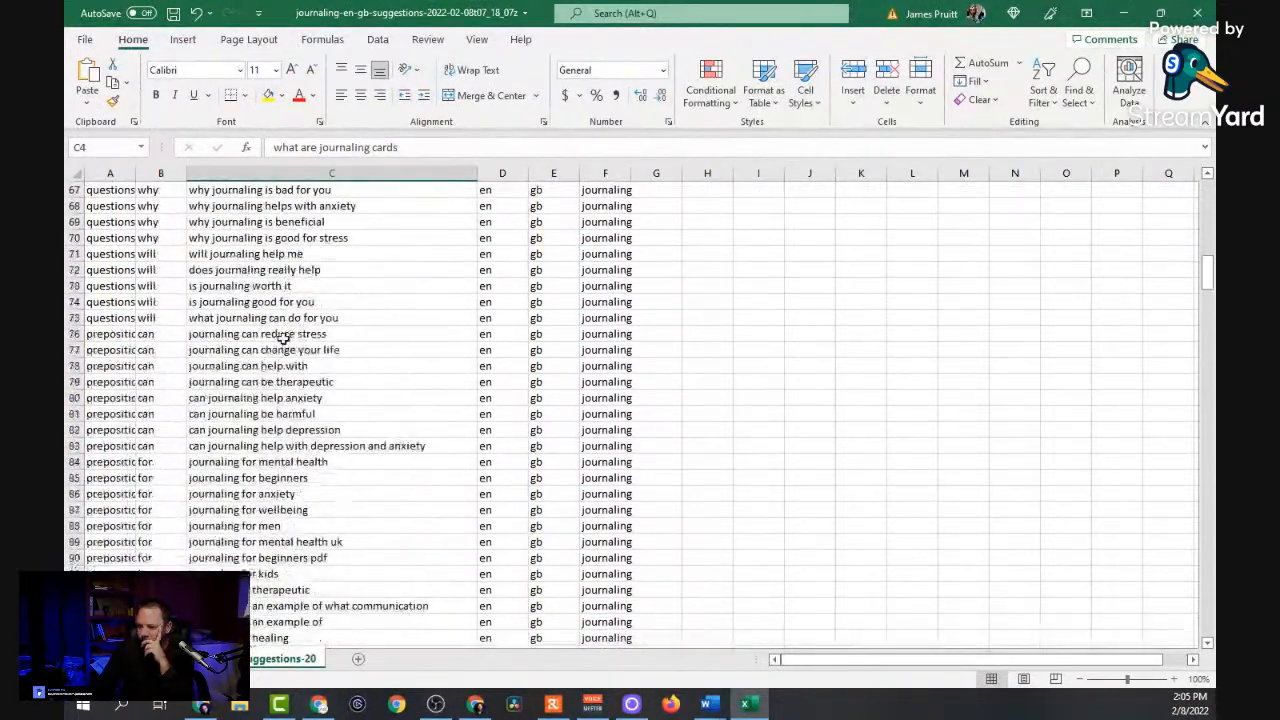
scroll(286, 341, down, 20)
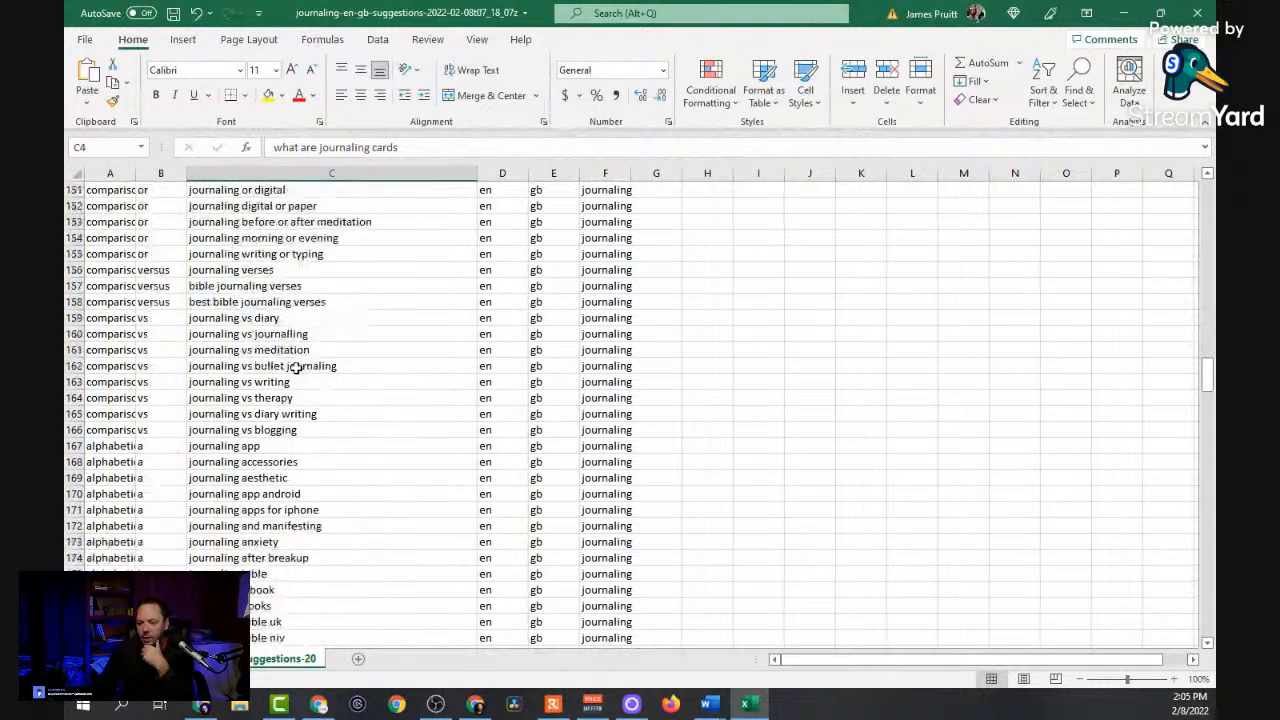
scroll(300, 382, down, 19)
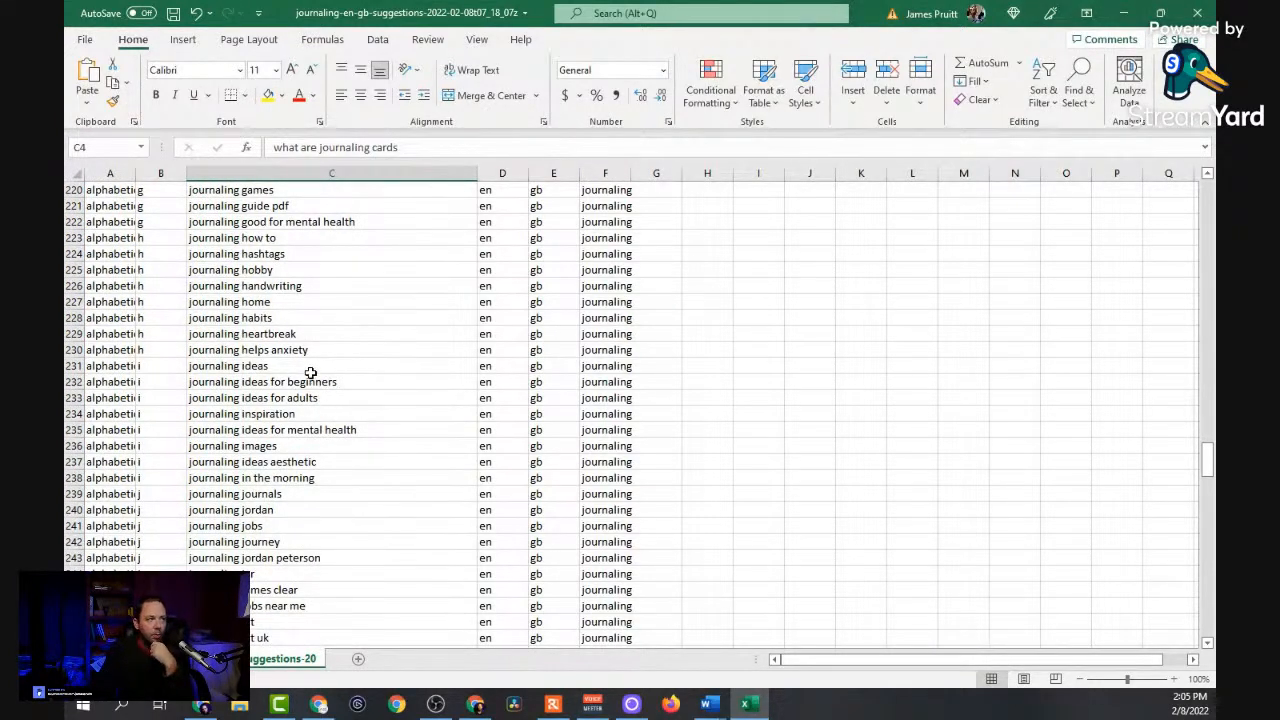
scroll(400, 360, up, 20)
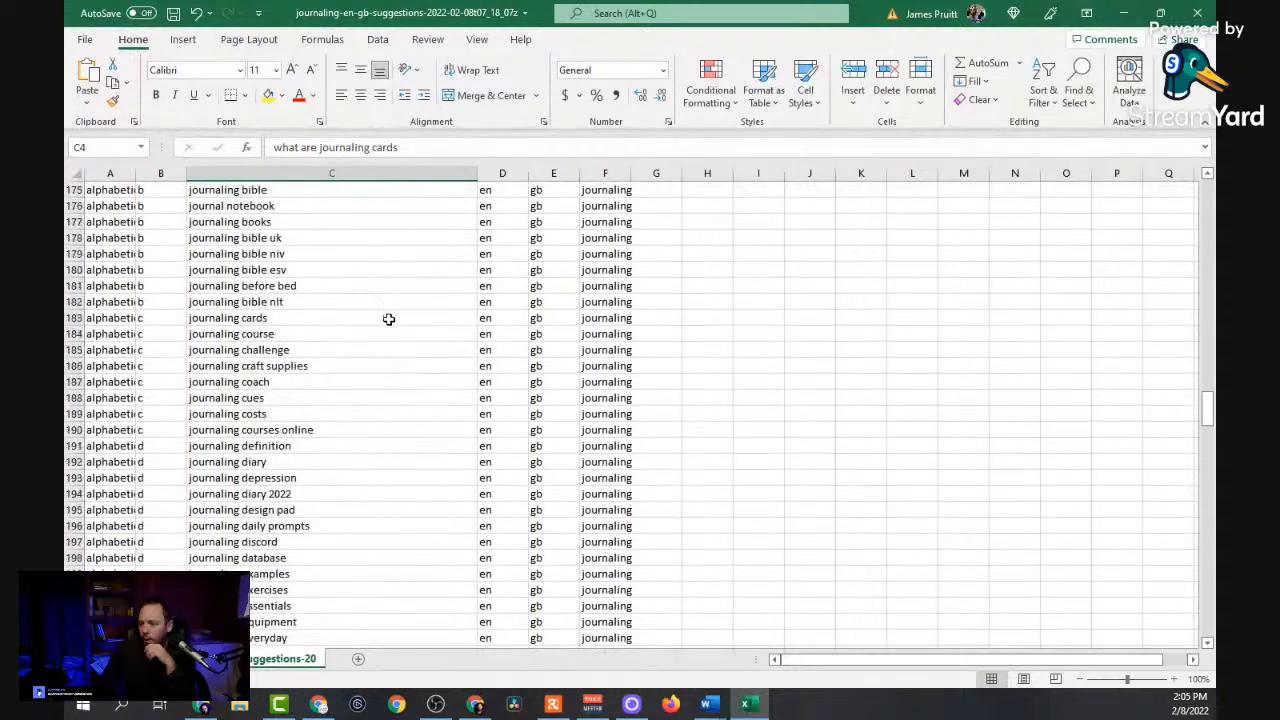
scroll(384, 322, up, 14)
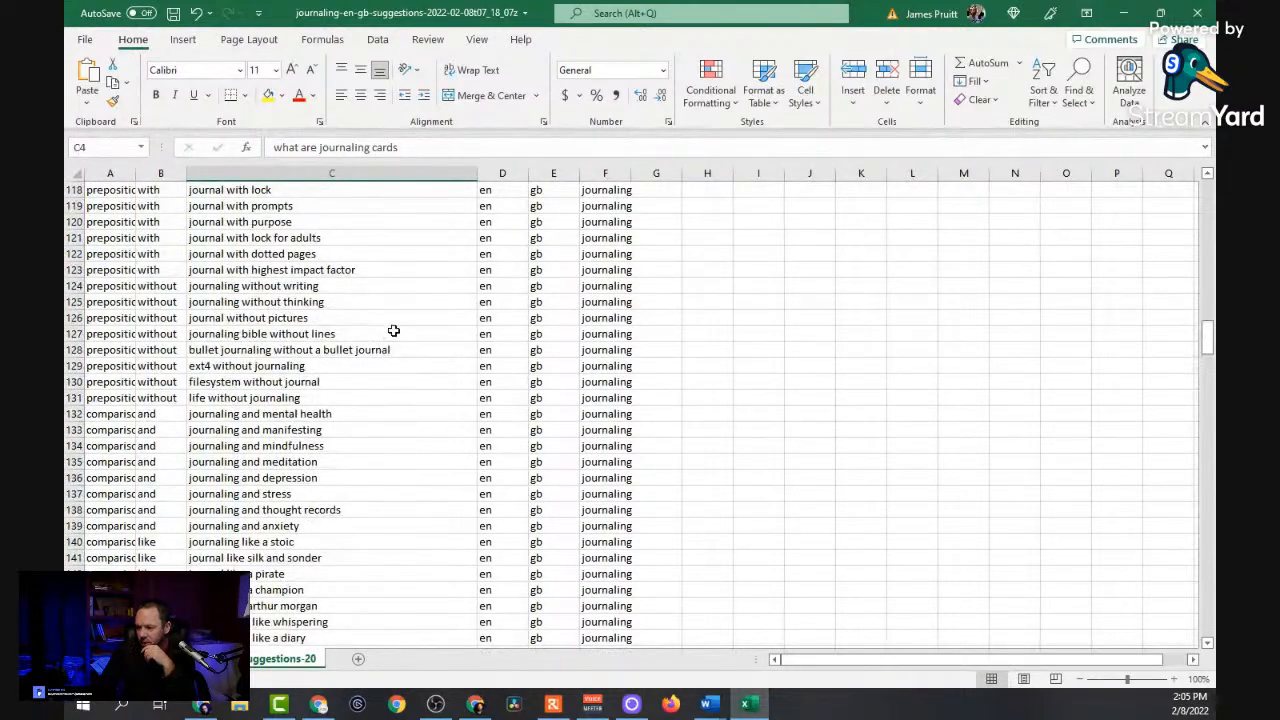
scroll(400, 318, down, 2)
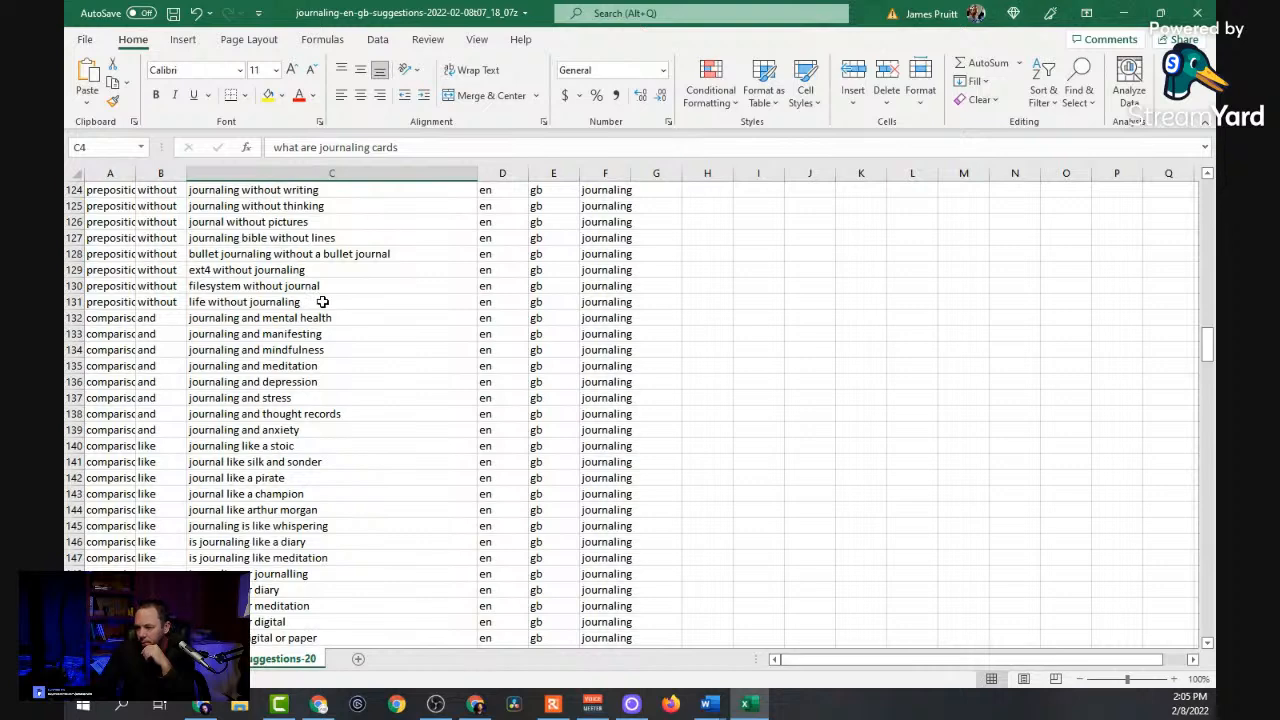
scroll(323, 302, down, 1)
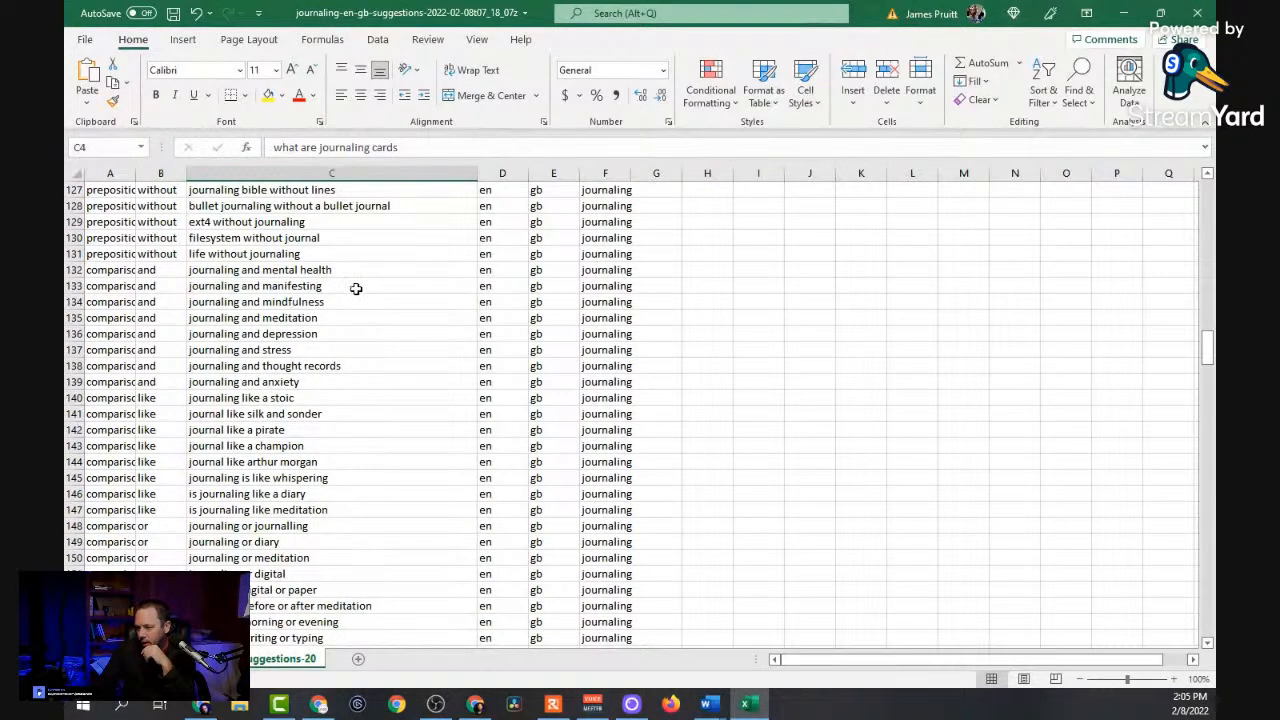
Copy the suggestion text "journaling and mindfulness" from cell C134.
click(342, 306)
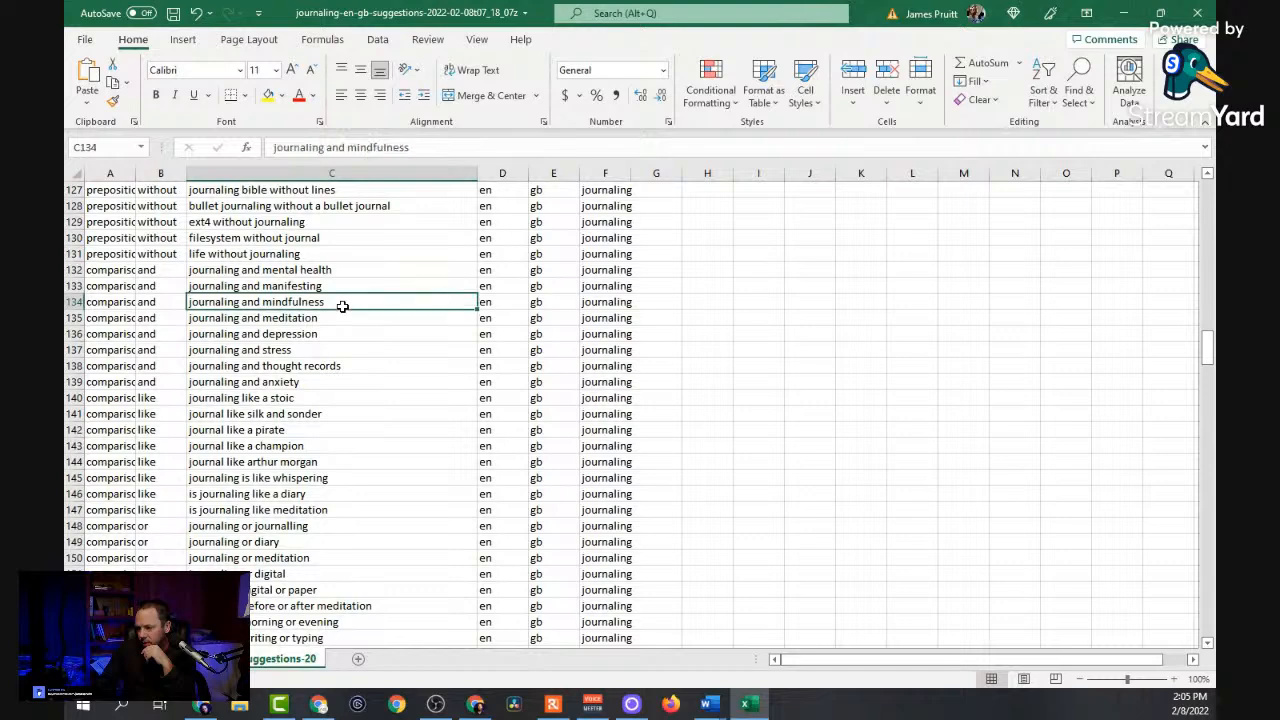
double_click(347, 302)
drag(345, 302, 176, 300)
right_click(245, 300)
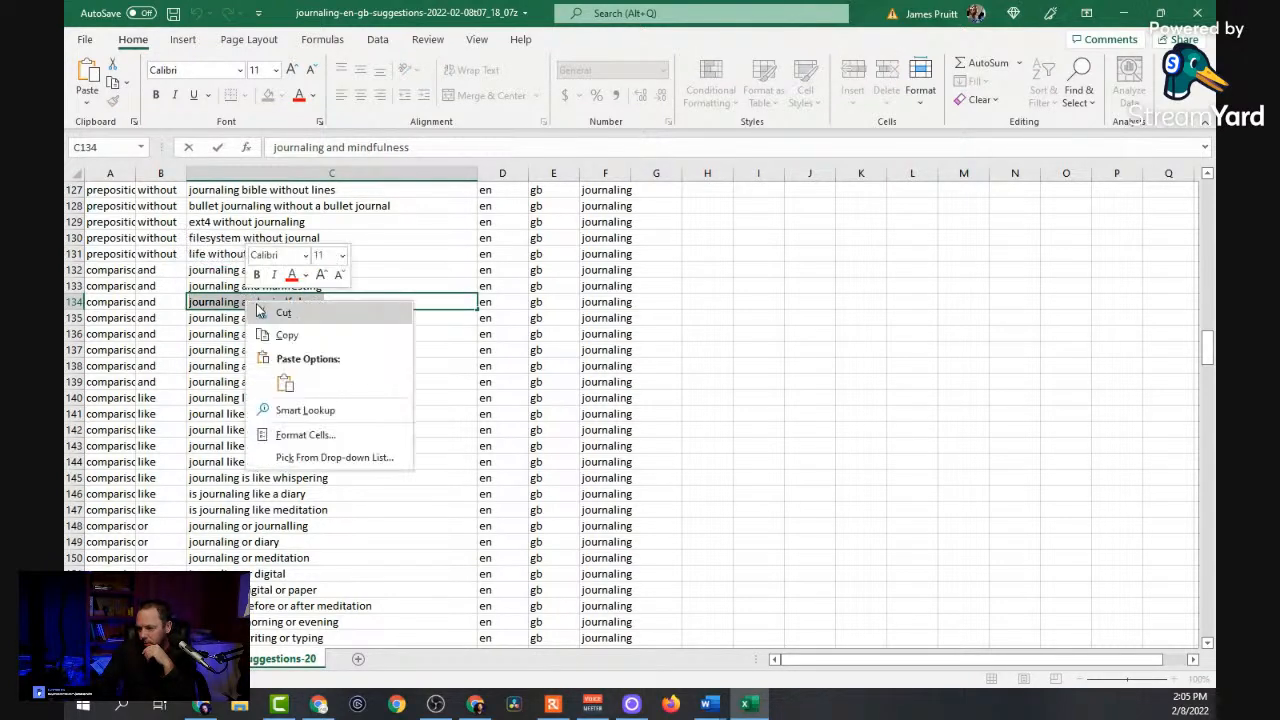
click(322, 341)
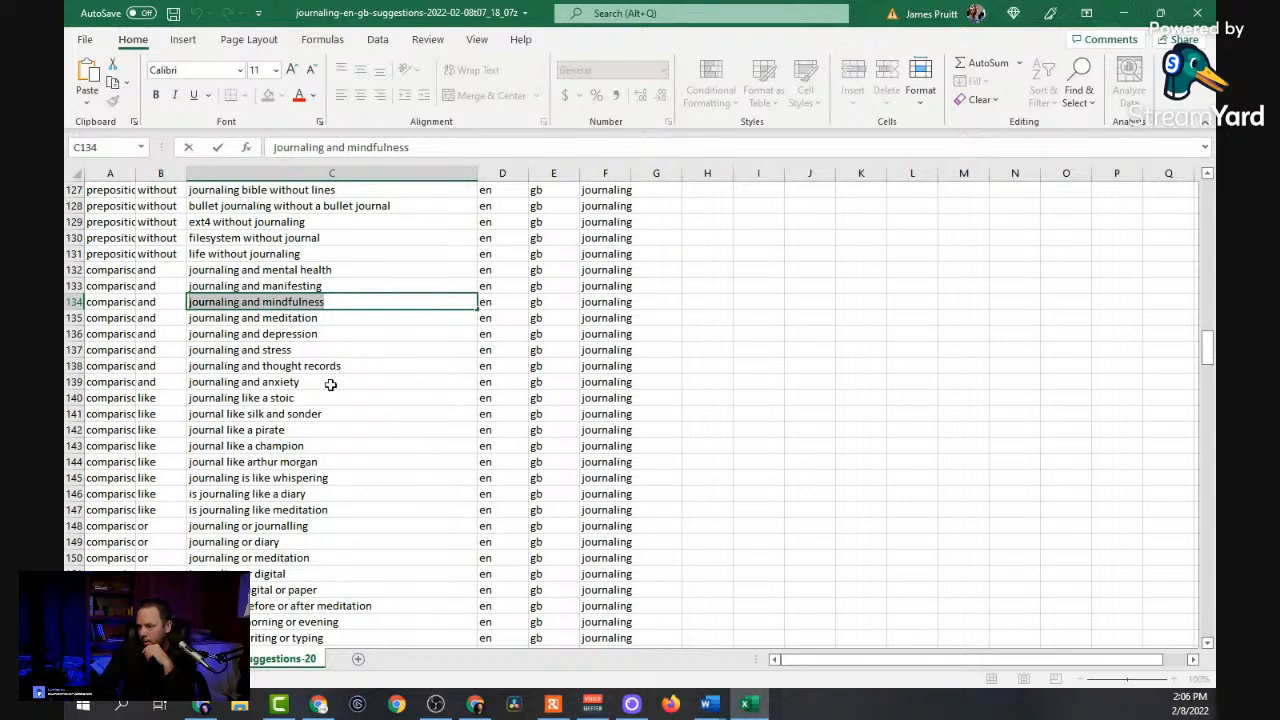
Switch to Chrome, explore the keyword "journaling and mindfulness" in Keyword Explorer, and check its related searches from Google and Video Topics.
click(476, 705)
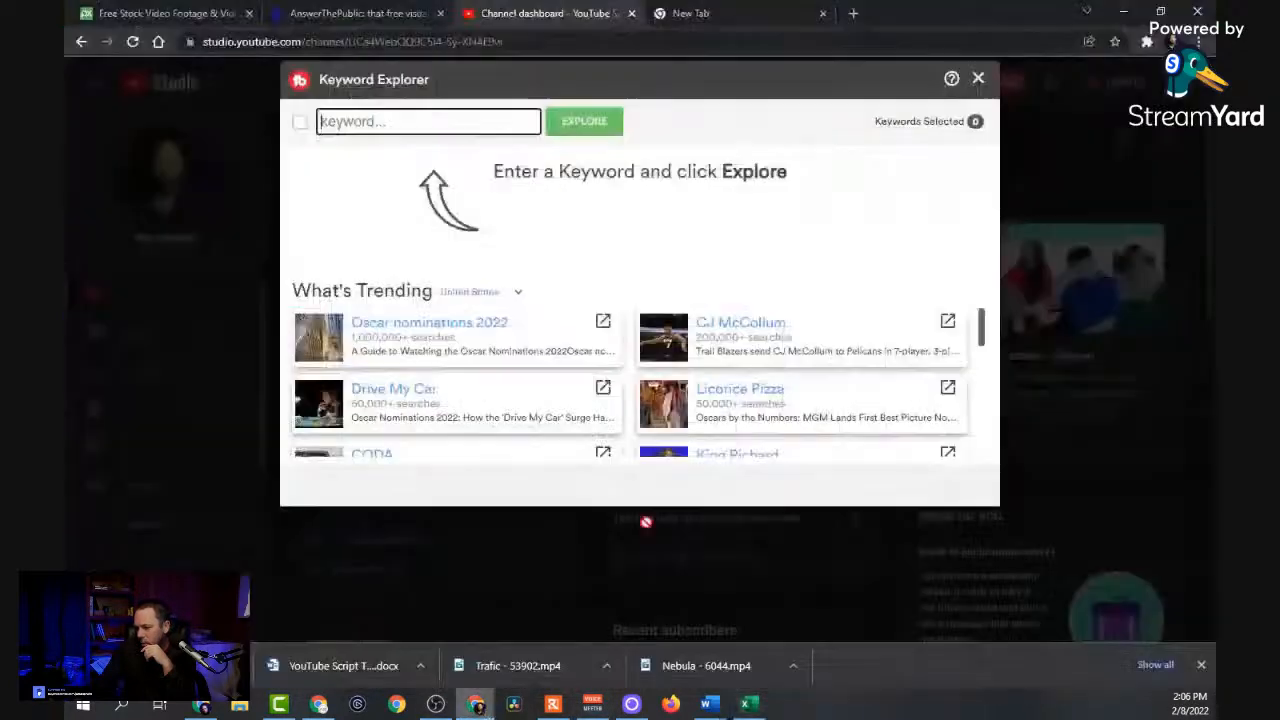
right_click(399, 119)
click(466, 247)
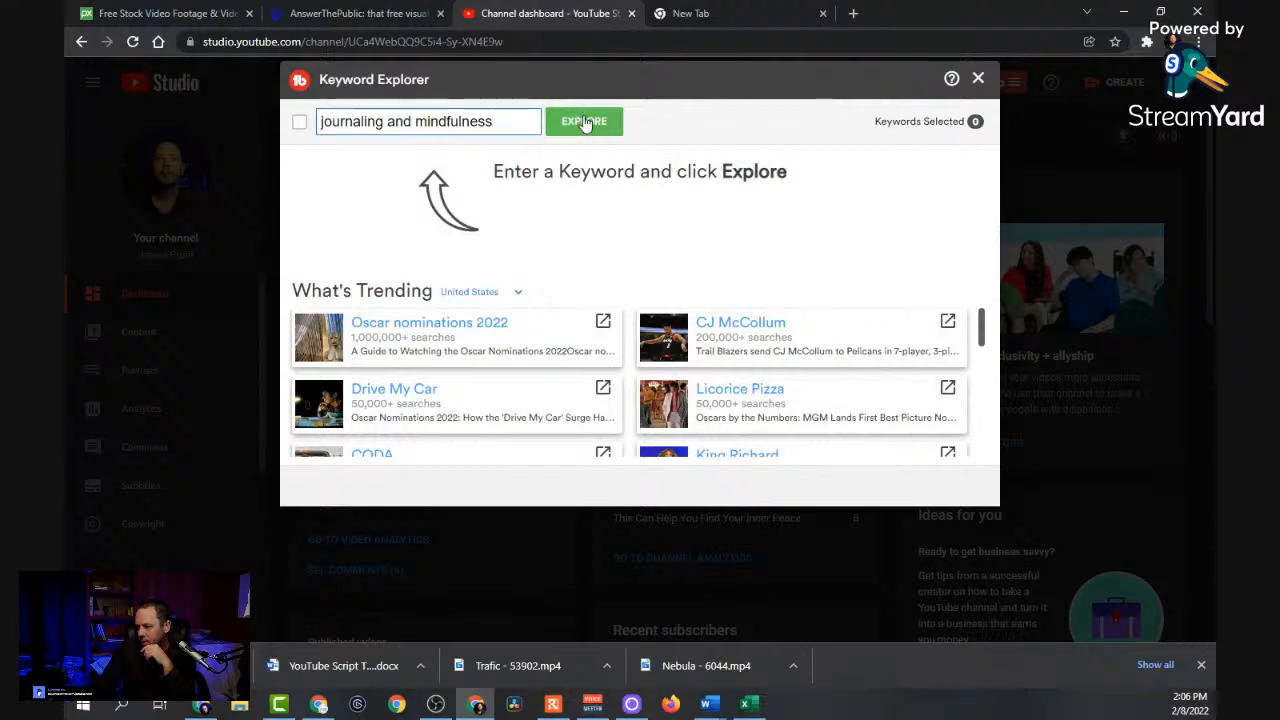
click(584, 121)
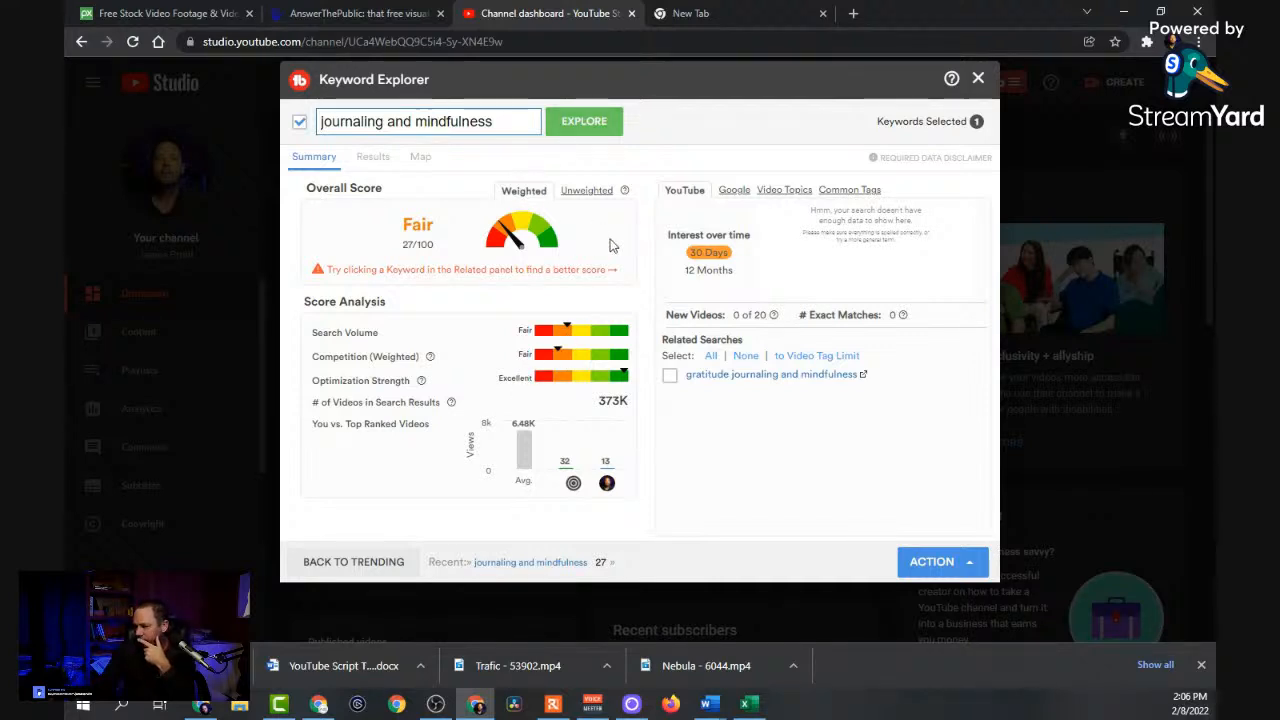
click(729, 196)
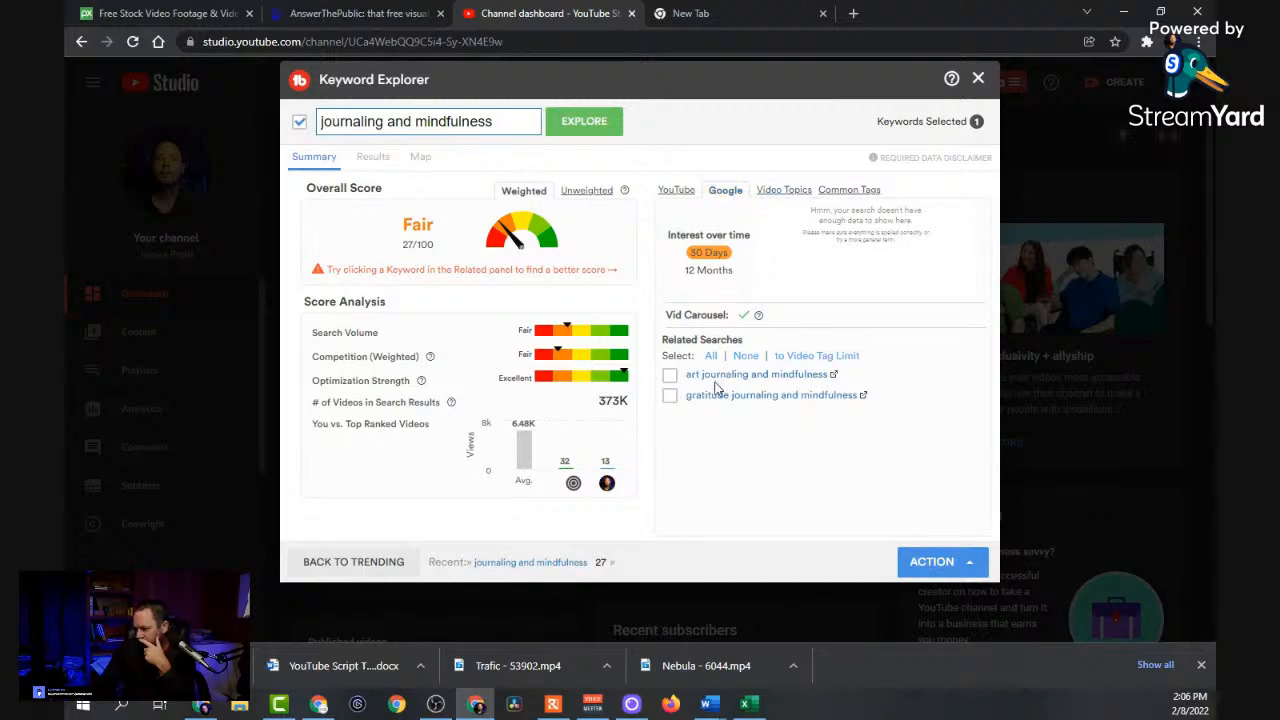
click(790, 192)
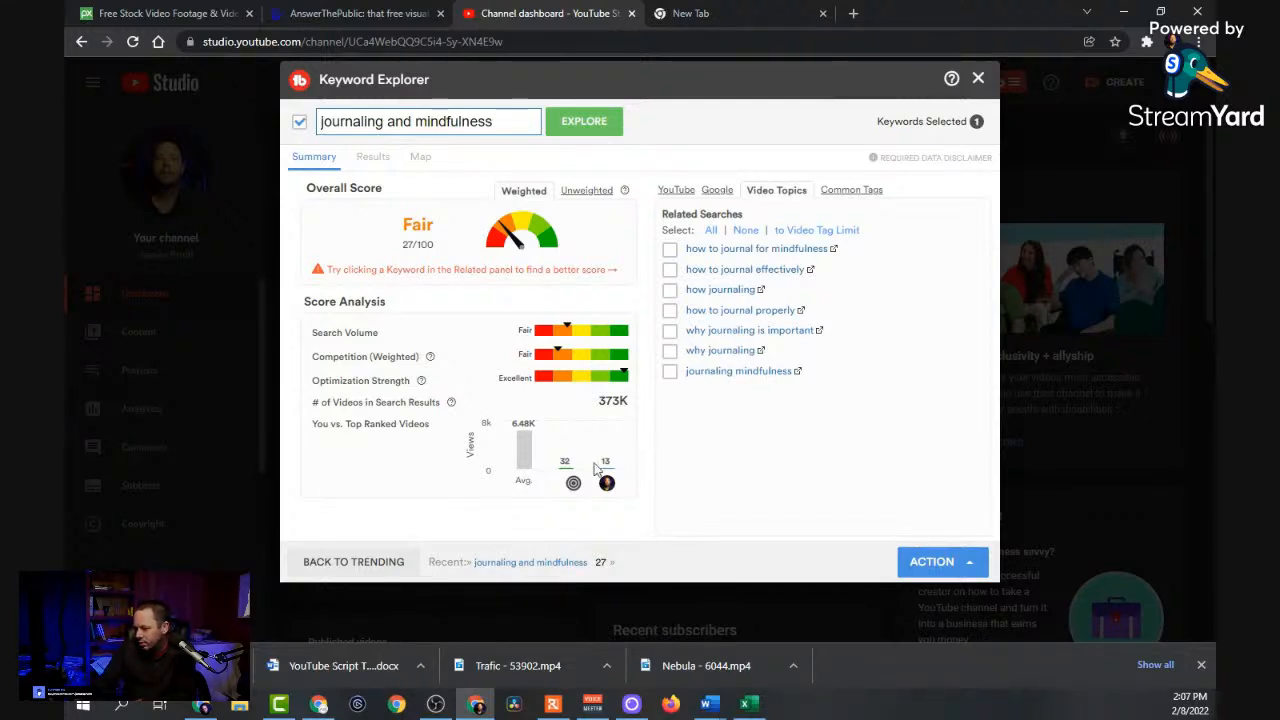
Read through the ranked search results for "journaling and mindfulness", comparing video titles and view counts.
click(368, 160)
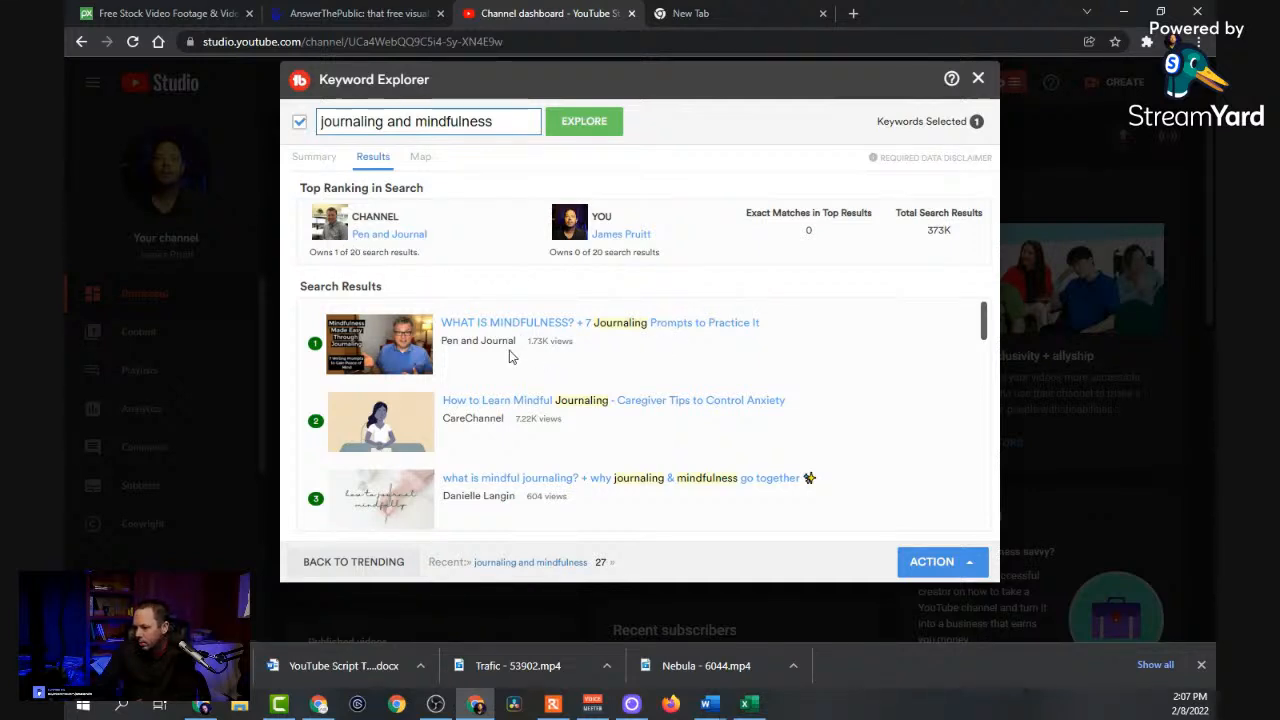
scroll(512, 350, down, 1)
scroll(517, 345, up, 1)
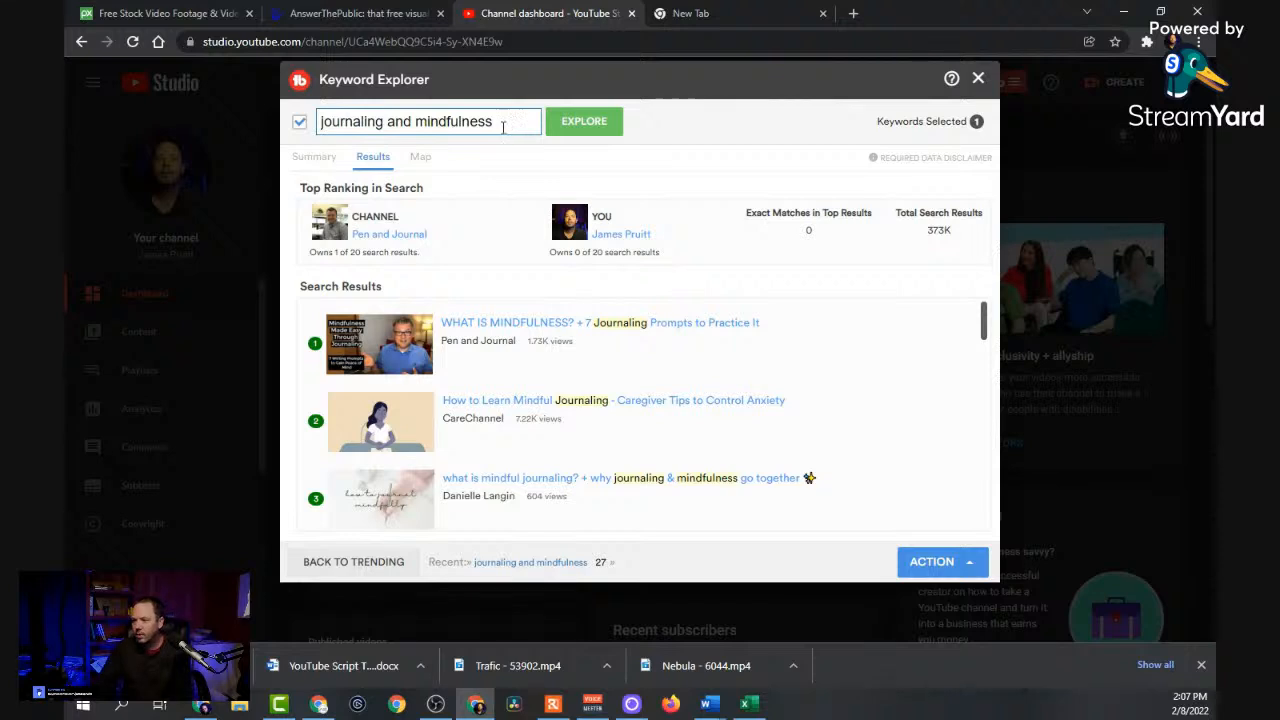
scroll(572, 390, down, 1)
scroll(572, 390, down, 4)
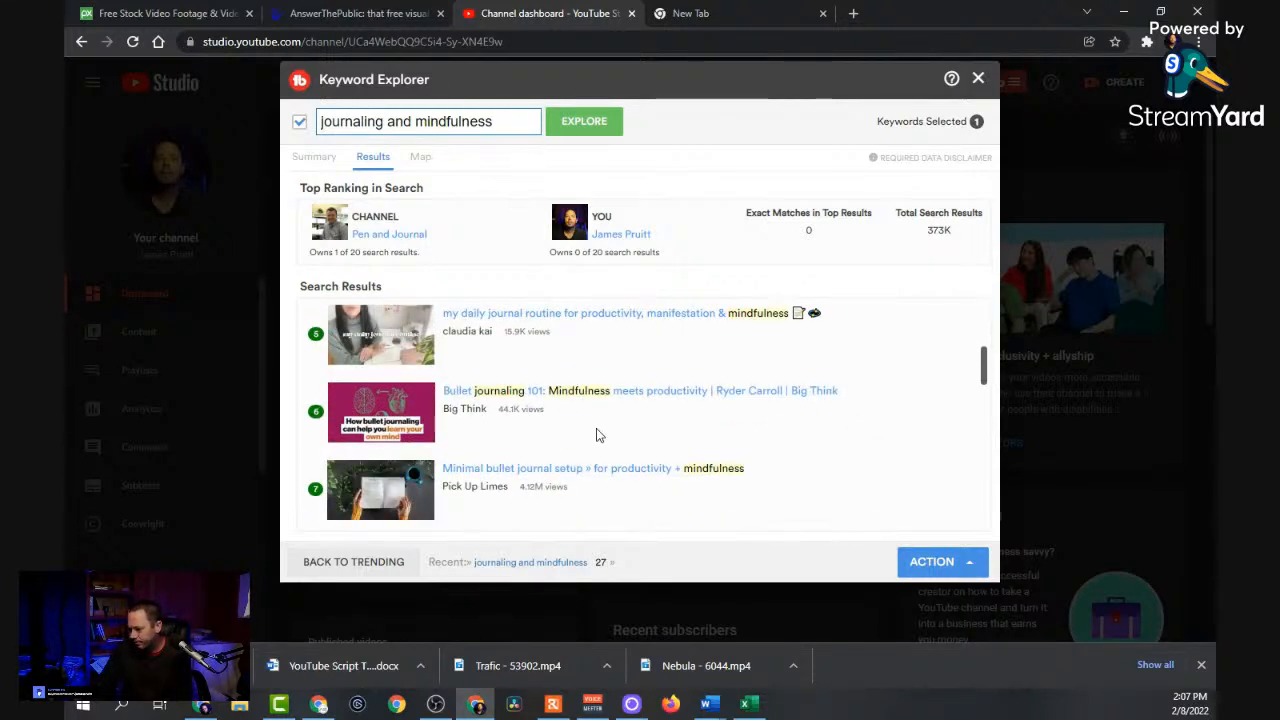
scroll(590, 432, down, 3)
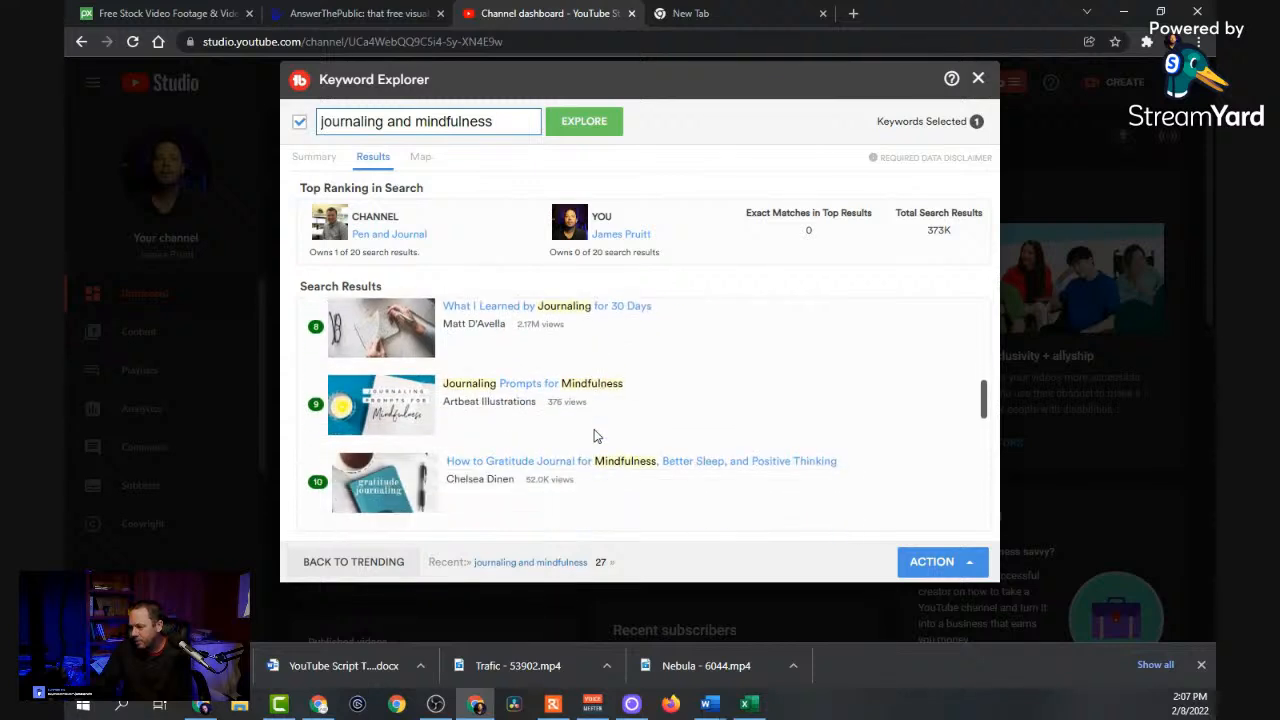
scroll(657, 429, down, 4)
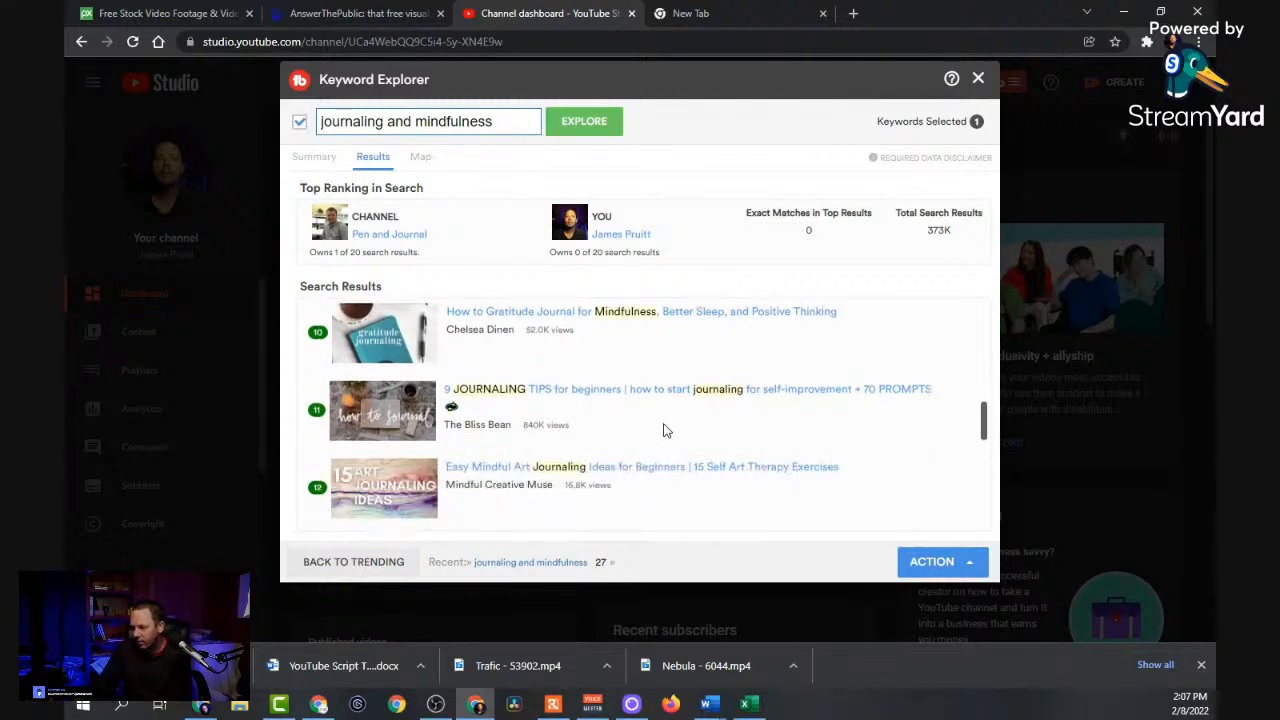
scroll(655, 427, down, 6)
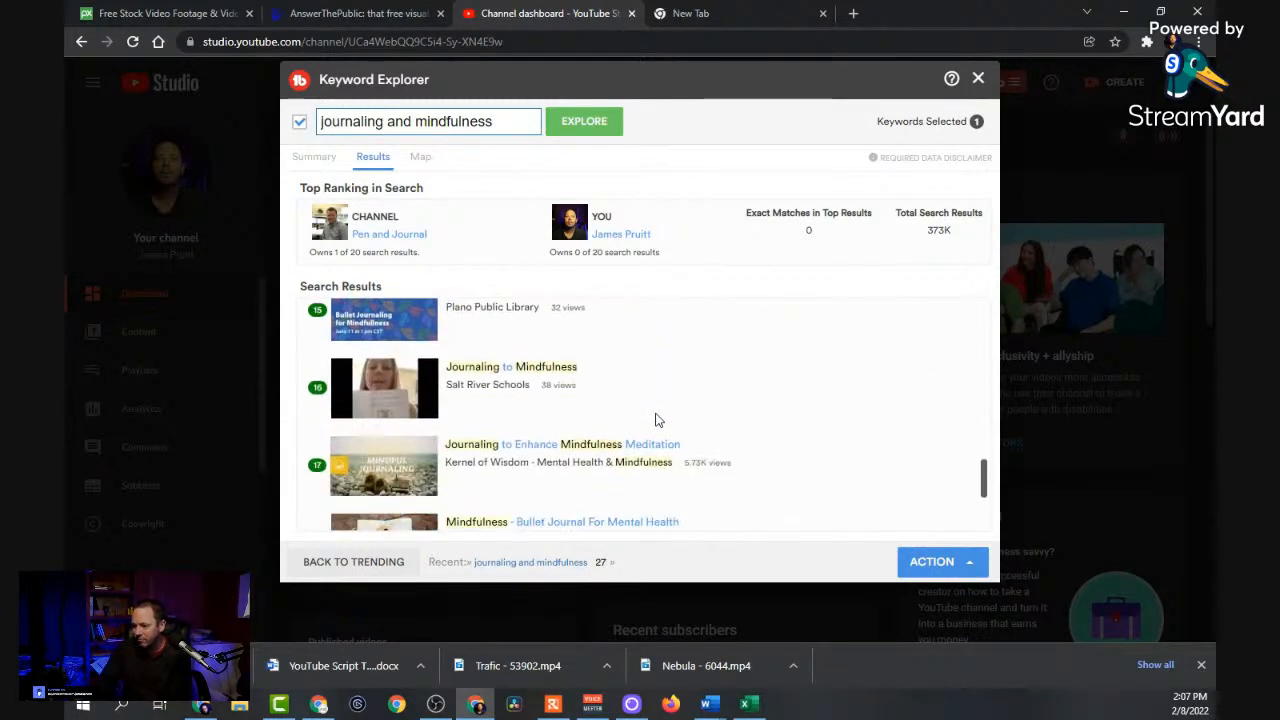
scroll(352, 288, up, 15)
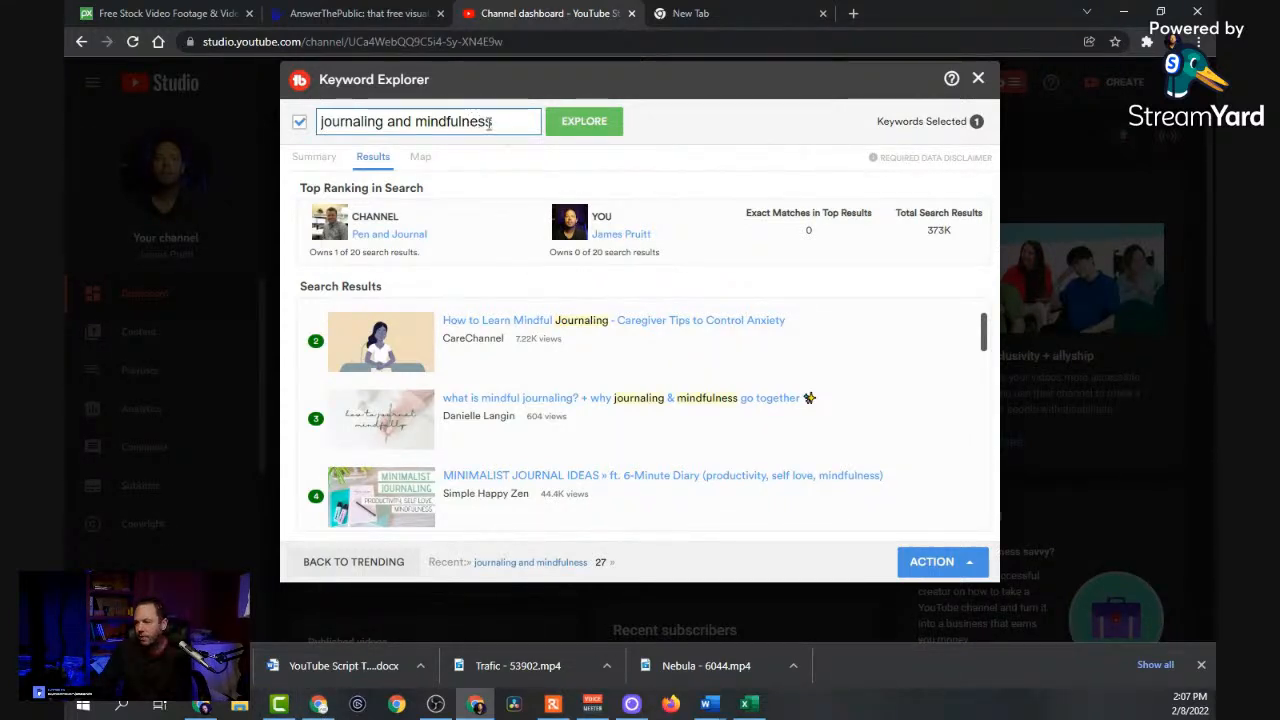
Compare the overall score and score analysis for "journaling and mindfulness" with its ranked search results.
click(310, 160)
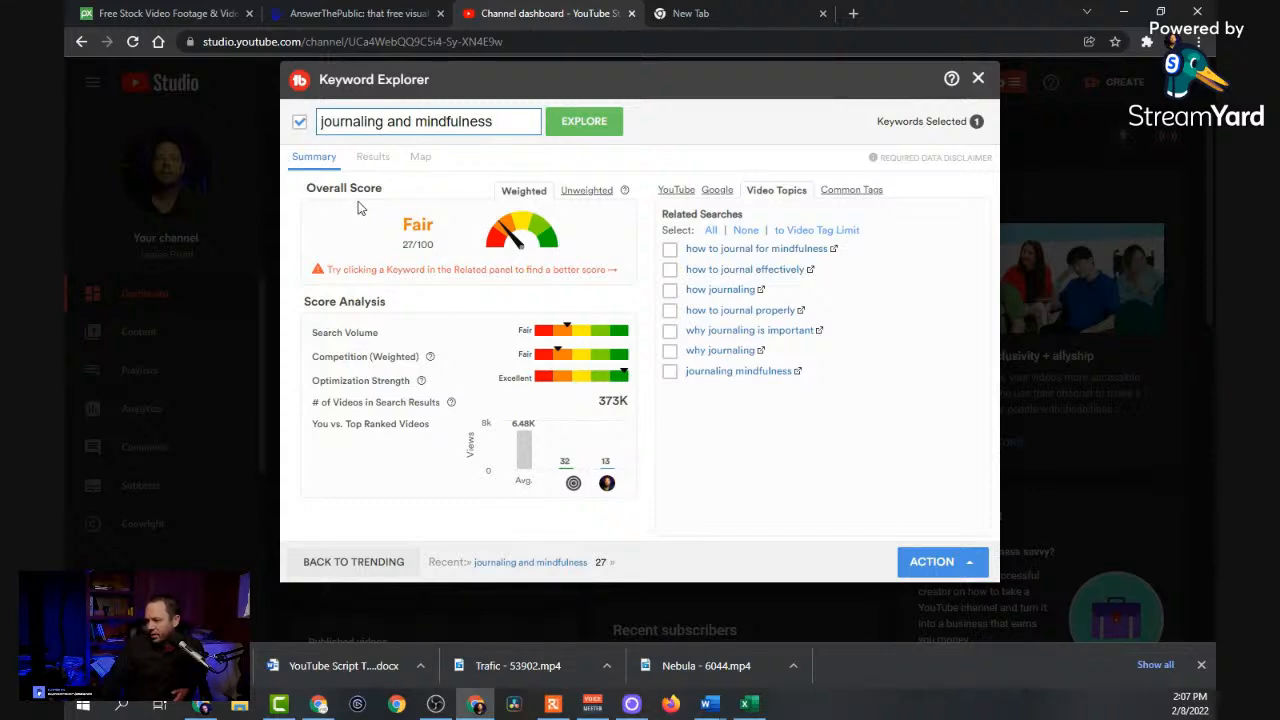
click(373, 160)
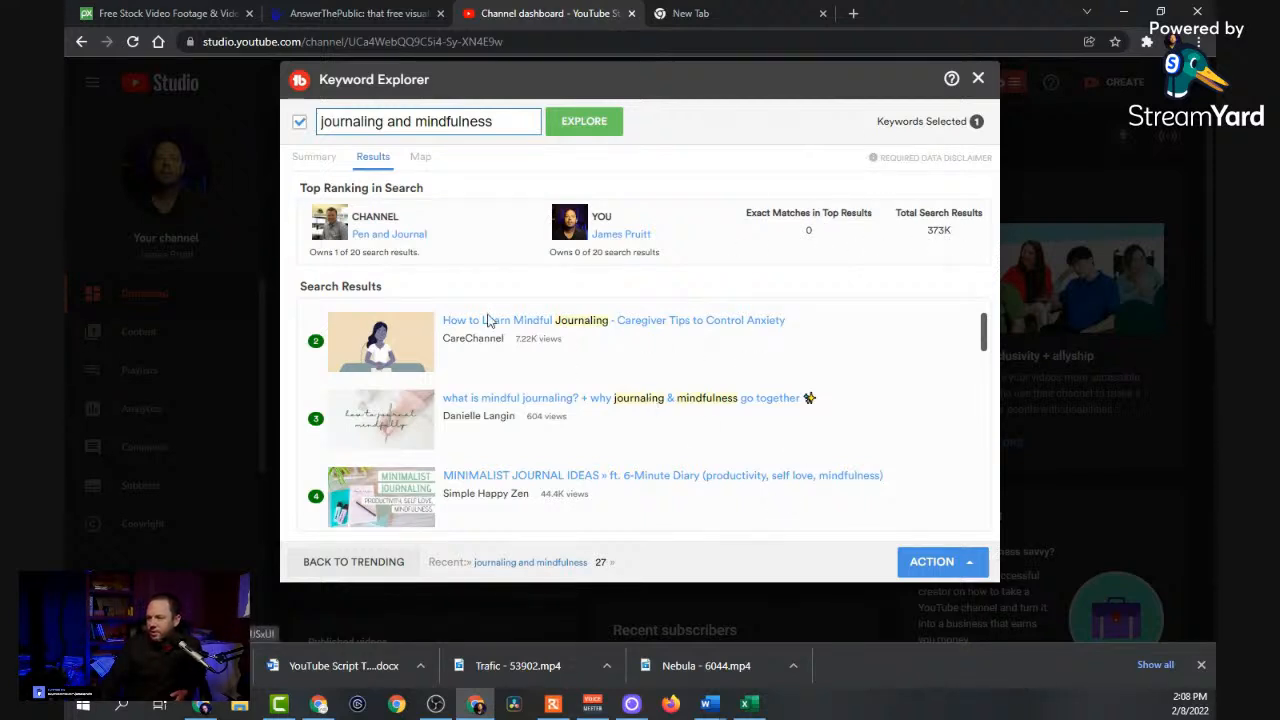
click(314, 157)
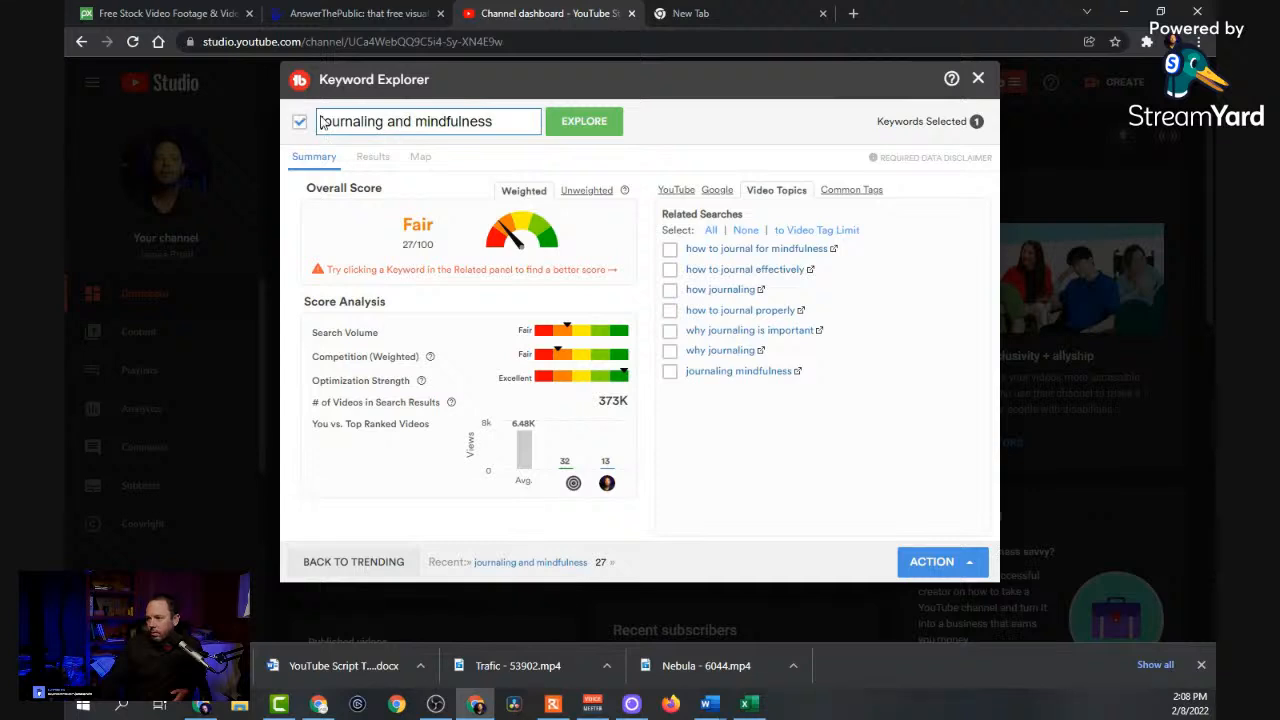
click(374, 160)
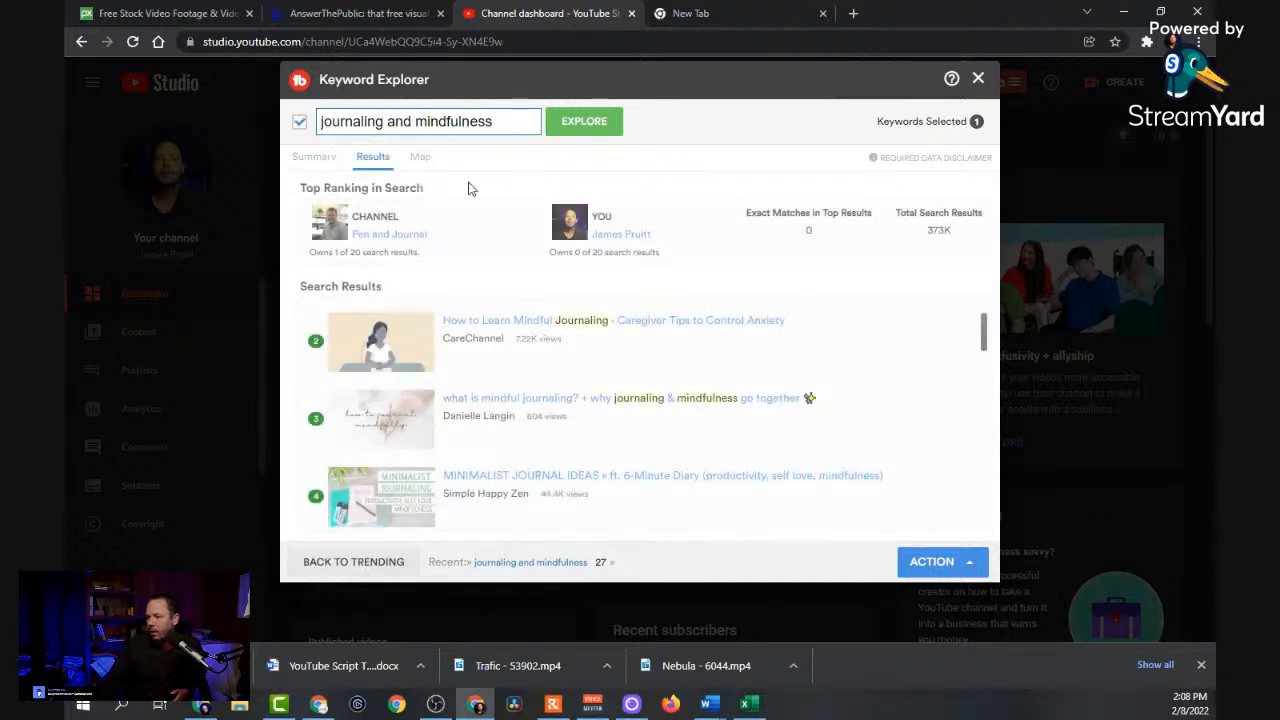
scroll(657, 412, down, 5)
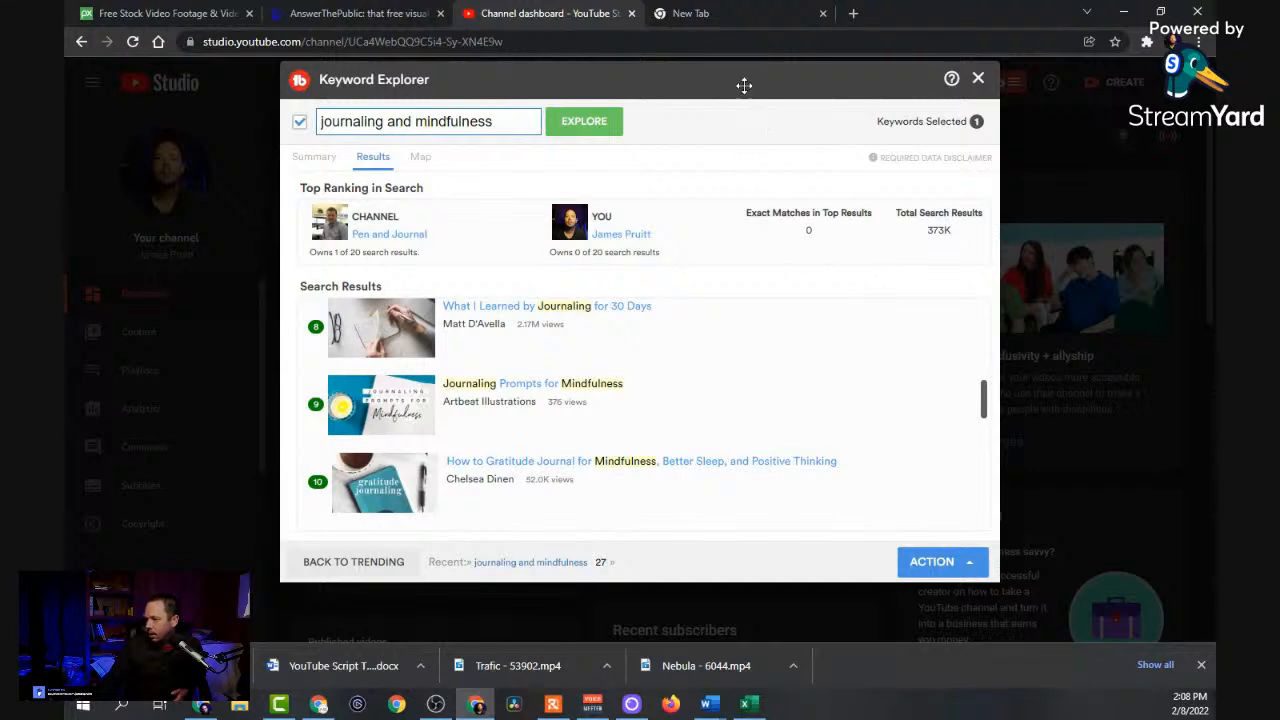
click(311, 159)
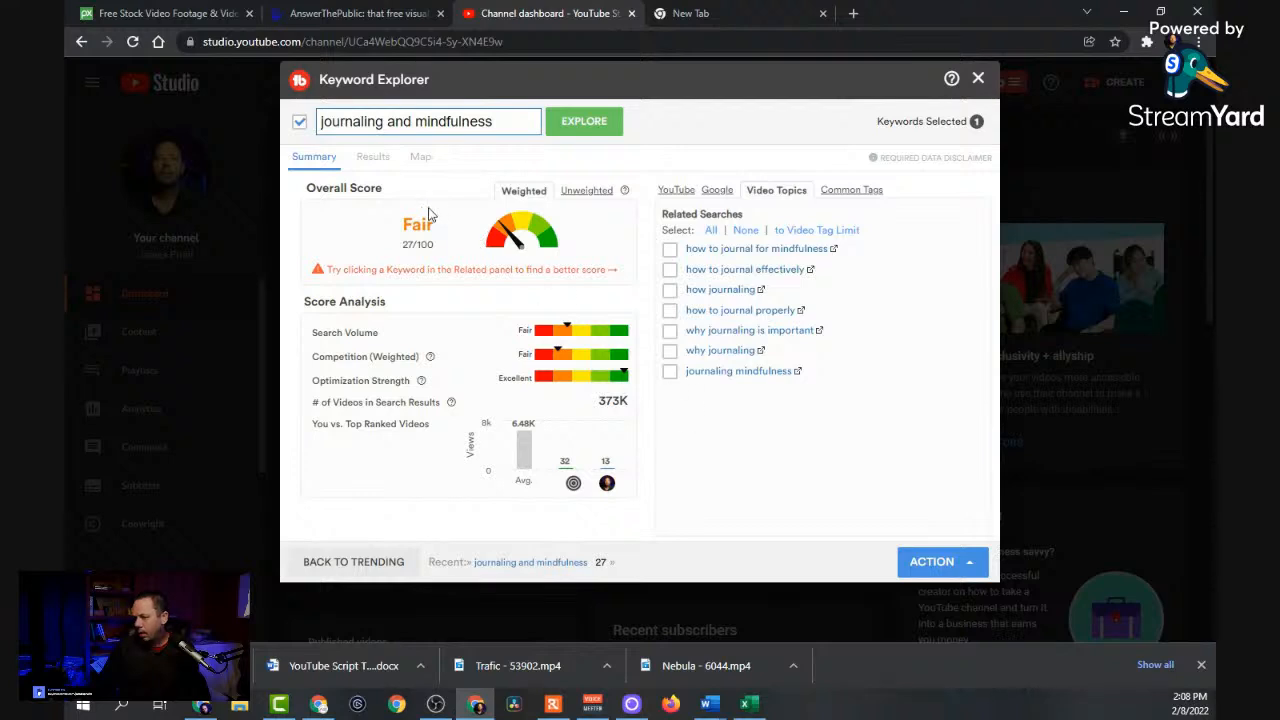
click(373, 157)
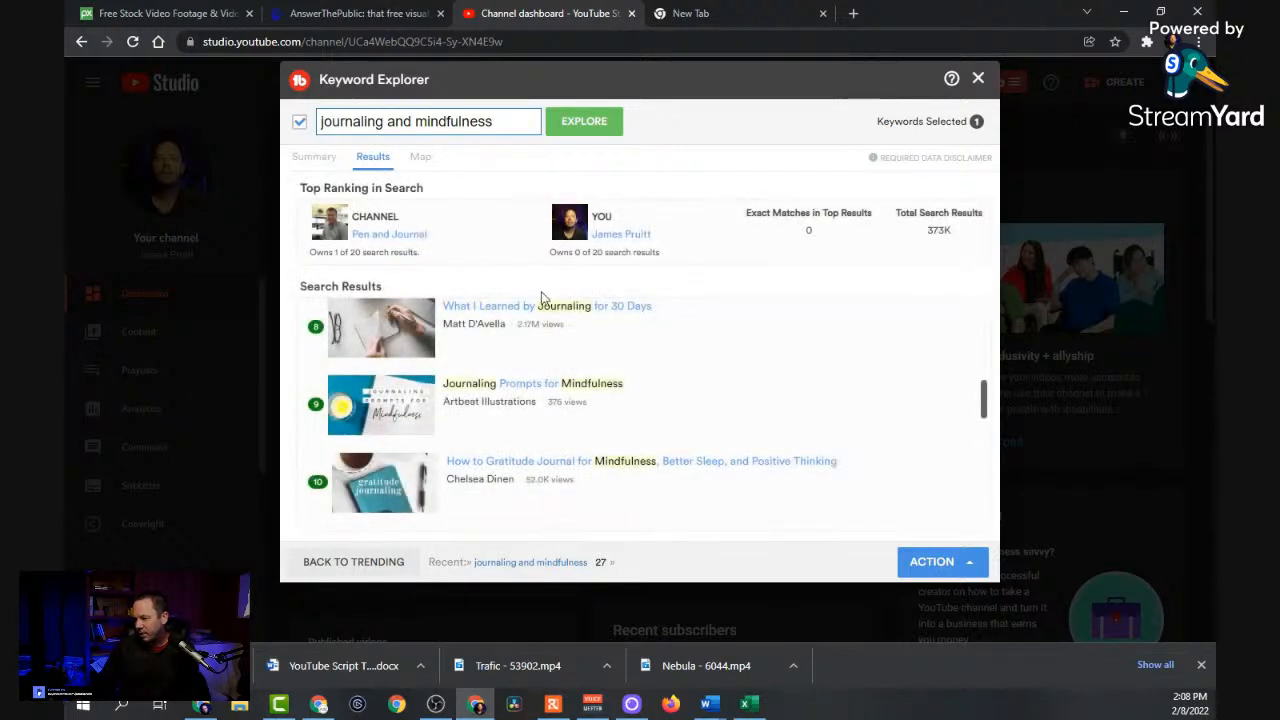
click(313, 157)
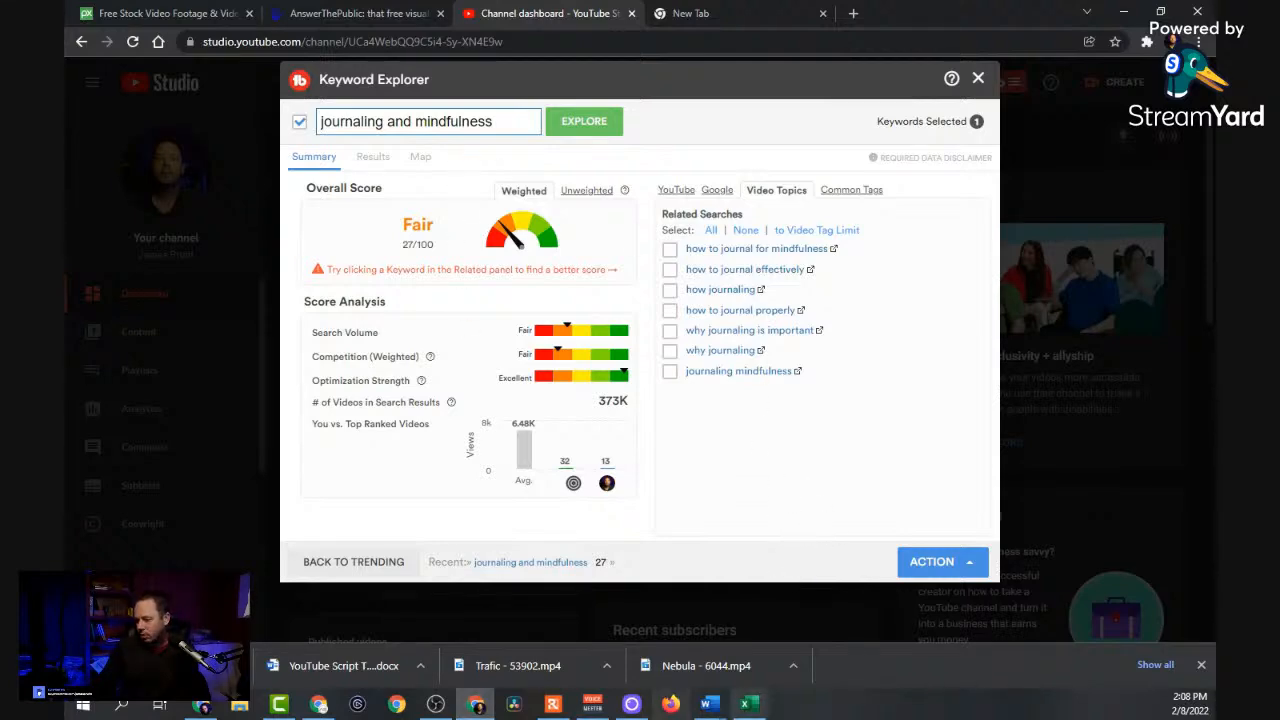
Switch back to the Excel workbook, look further down the suggestions, and copy the text "journaling for beginners" from cell C208.
click(745, 704)
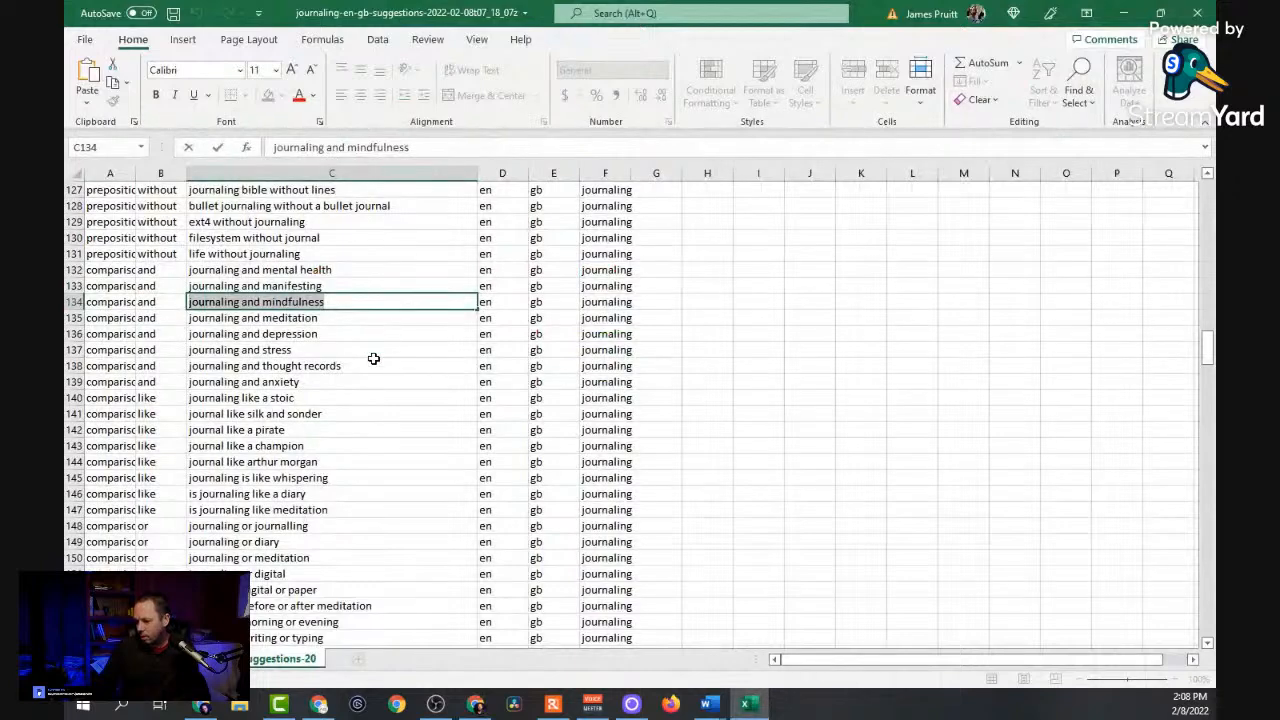
scroll(370, 331, down, 1)
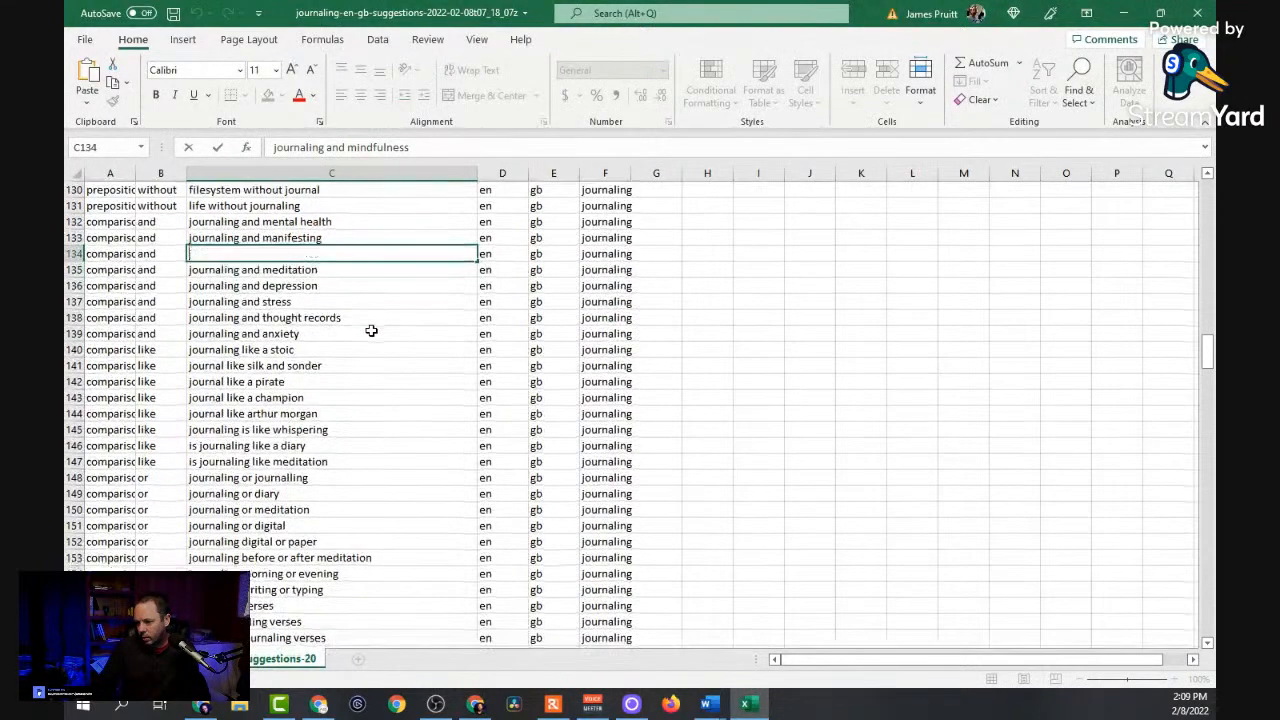
click(289, 287)
scroll(430, 380, down, 7)
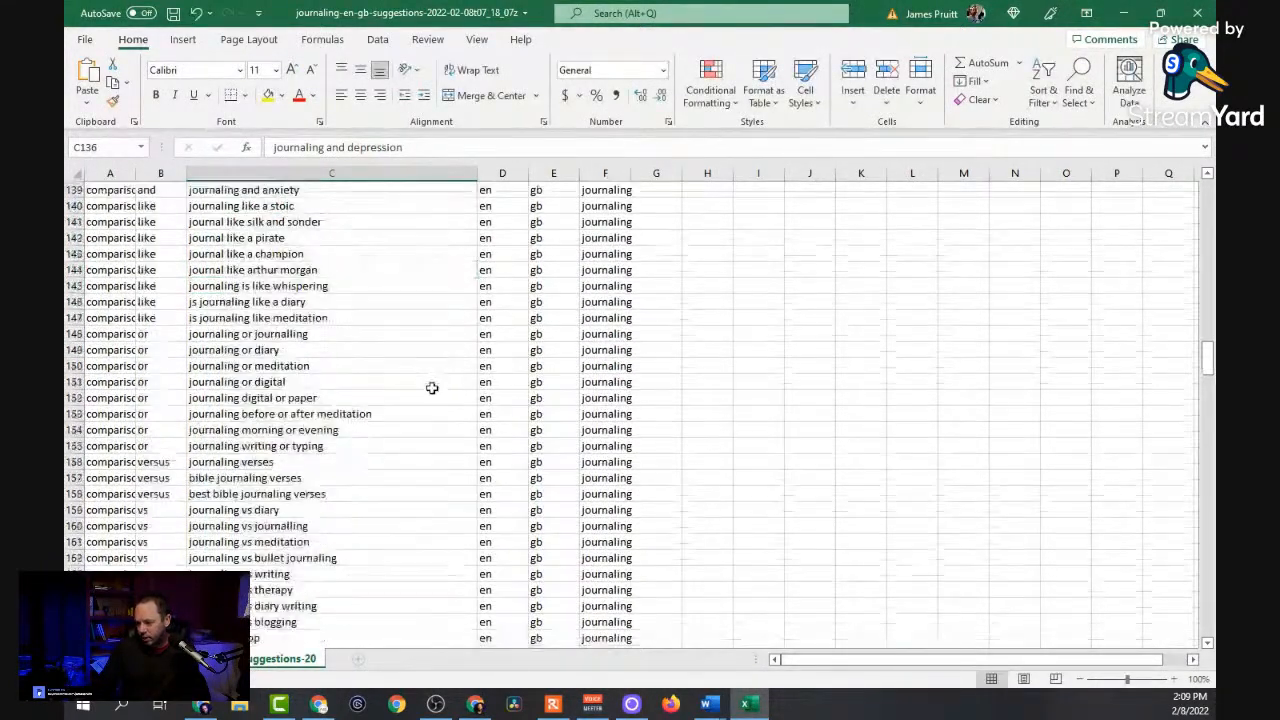
scroll(440, 375, down, 16)
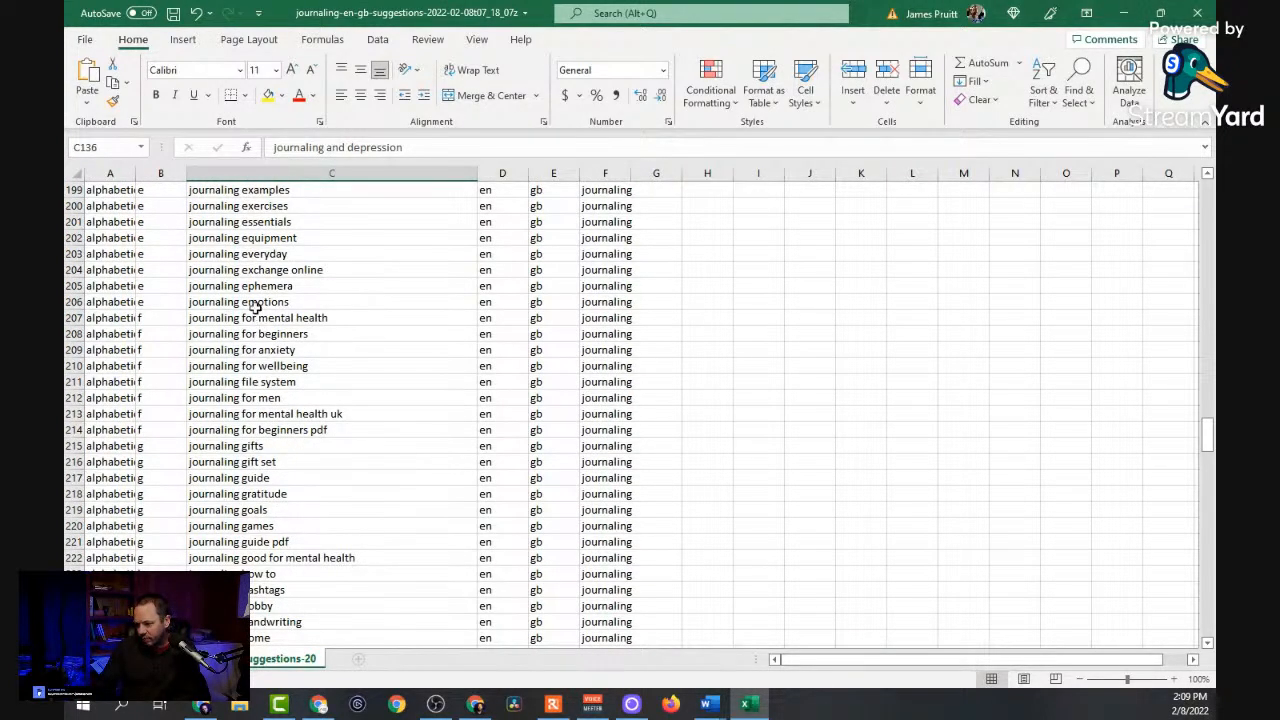
scroll(261, 326, down, 1)
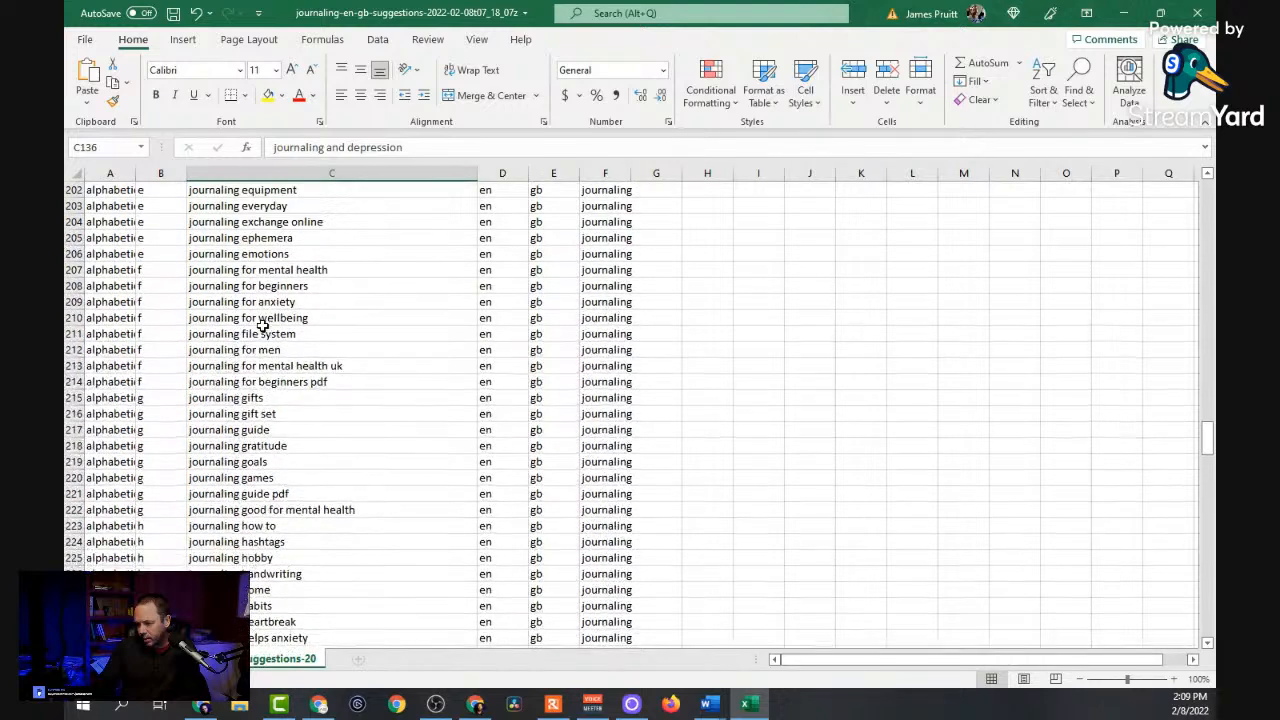
click(343, 297)
click(345, 288)
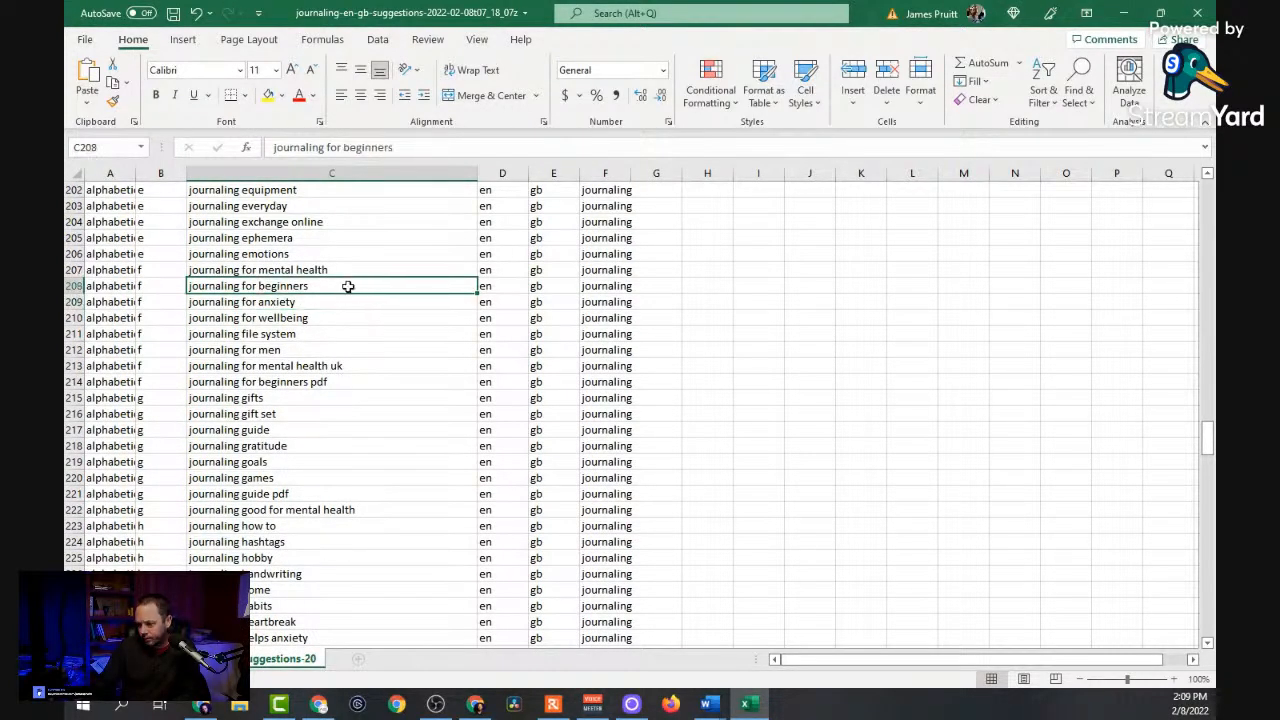
drag(349, 286, 190, 287)
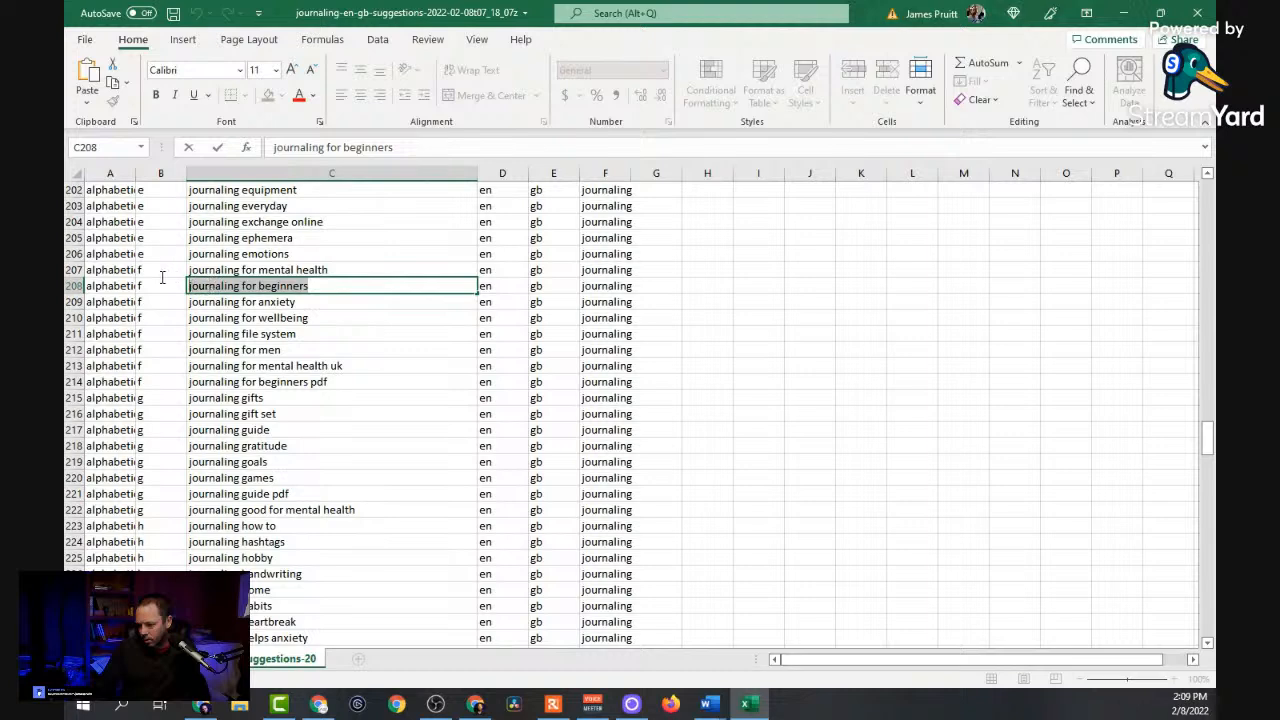
right_click(224, 292)
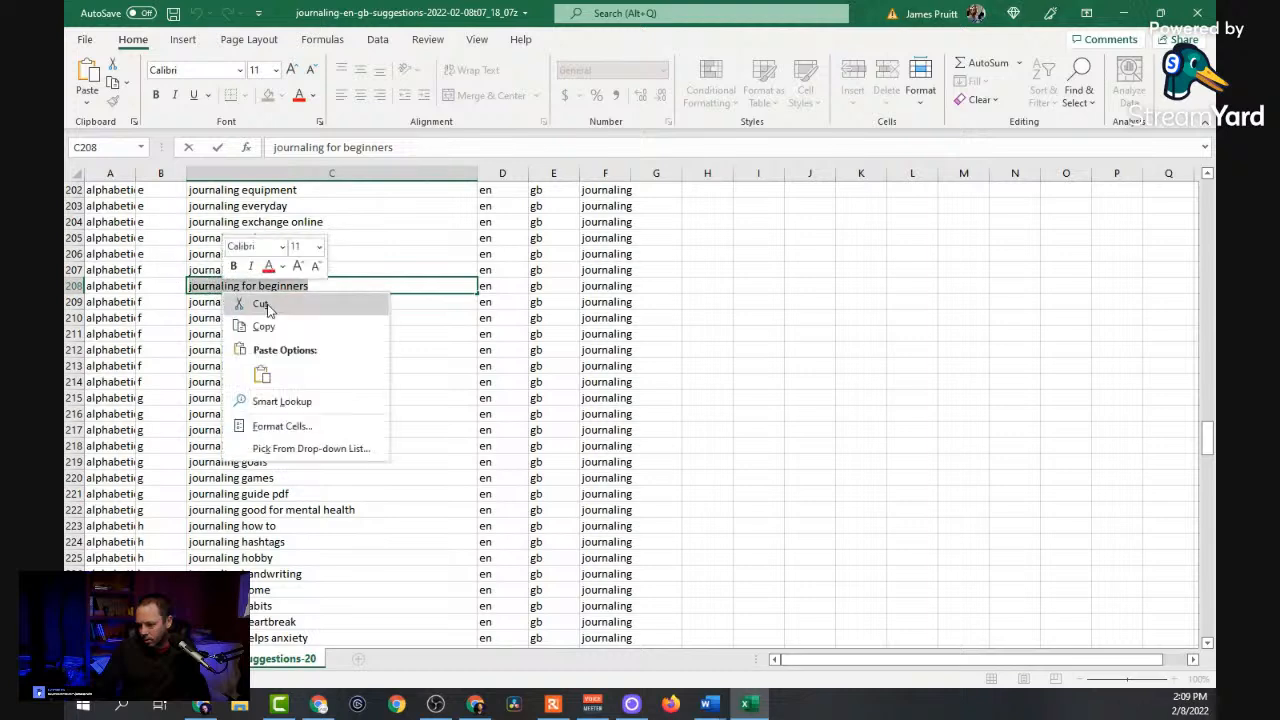
click(263, 326)
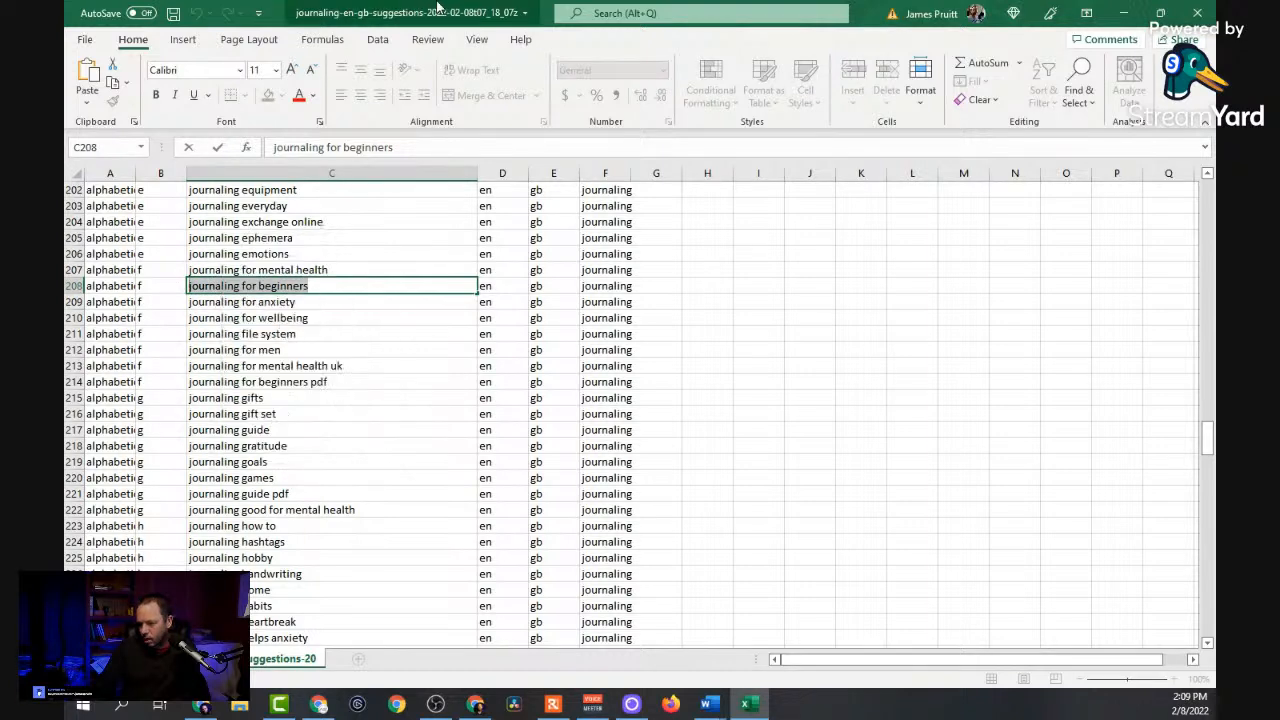
Switch to Chrome, explore the keyword "journaling for beginners" in place of the previous one, and bring up its ranked search results.
click(475, 704)
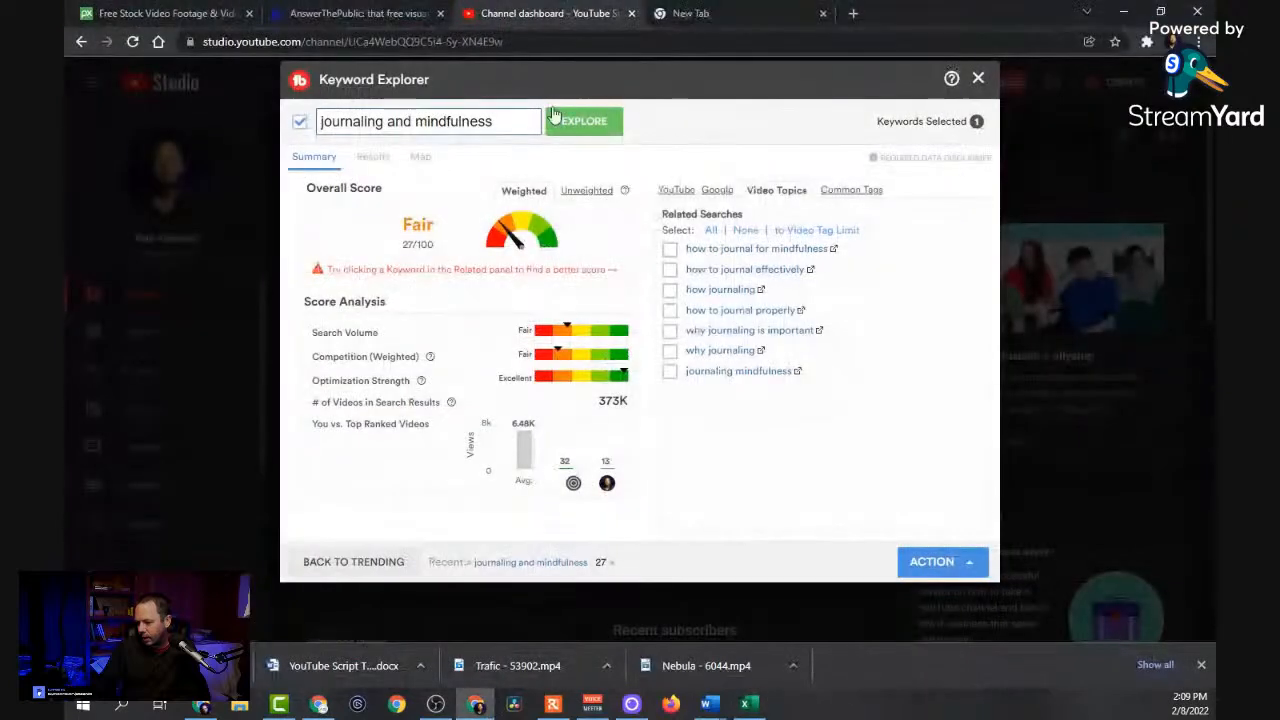
drag(492, 121, 270, 119)
right_click(410, 120)
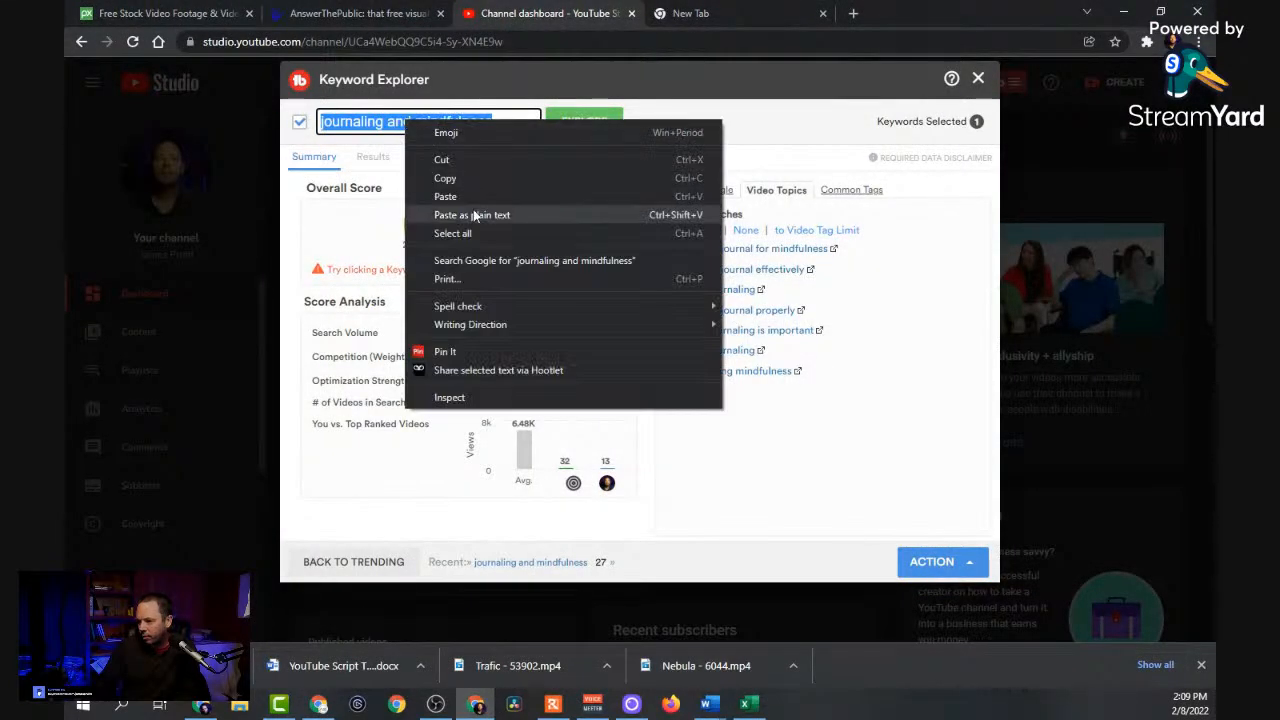
click(487, 207)
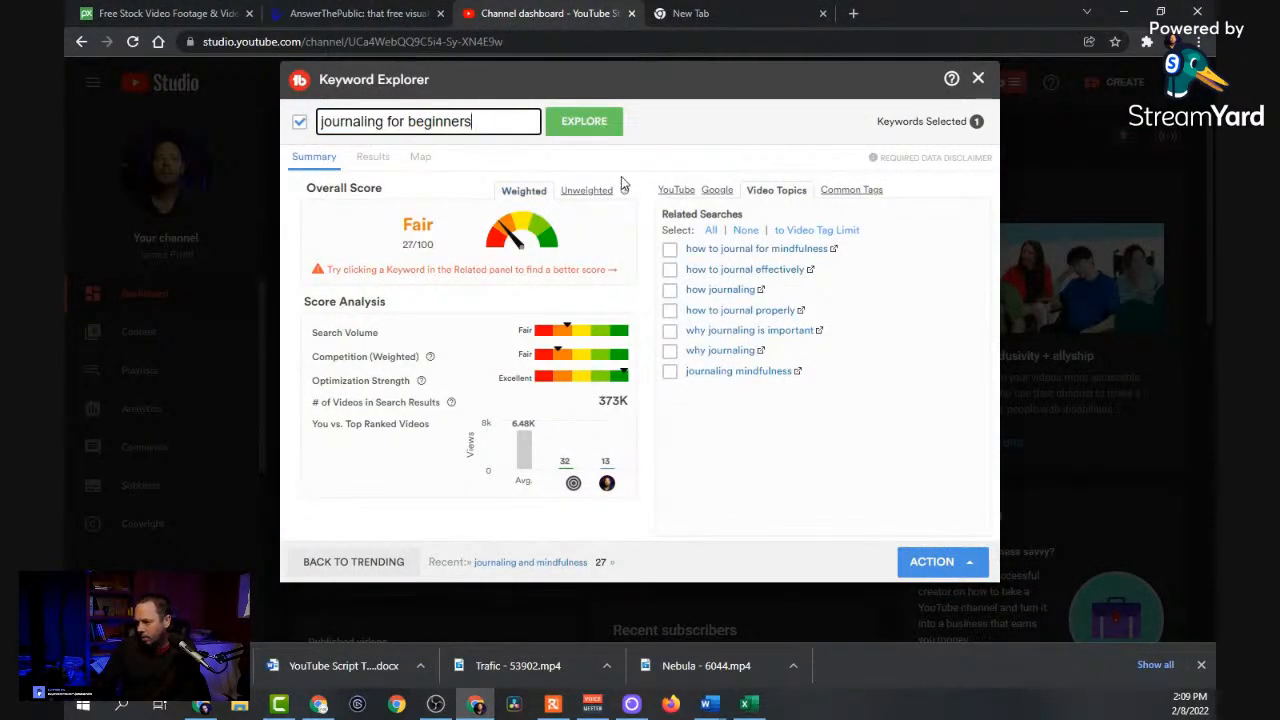
click(582, 121)
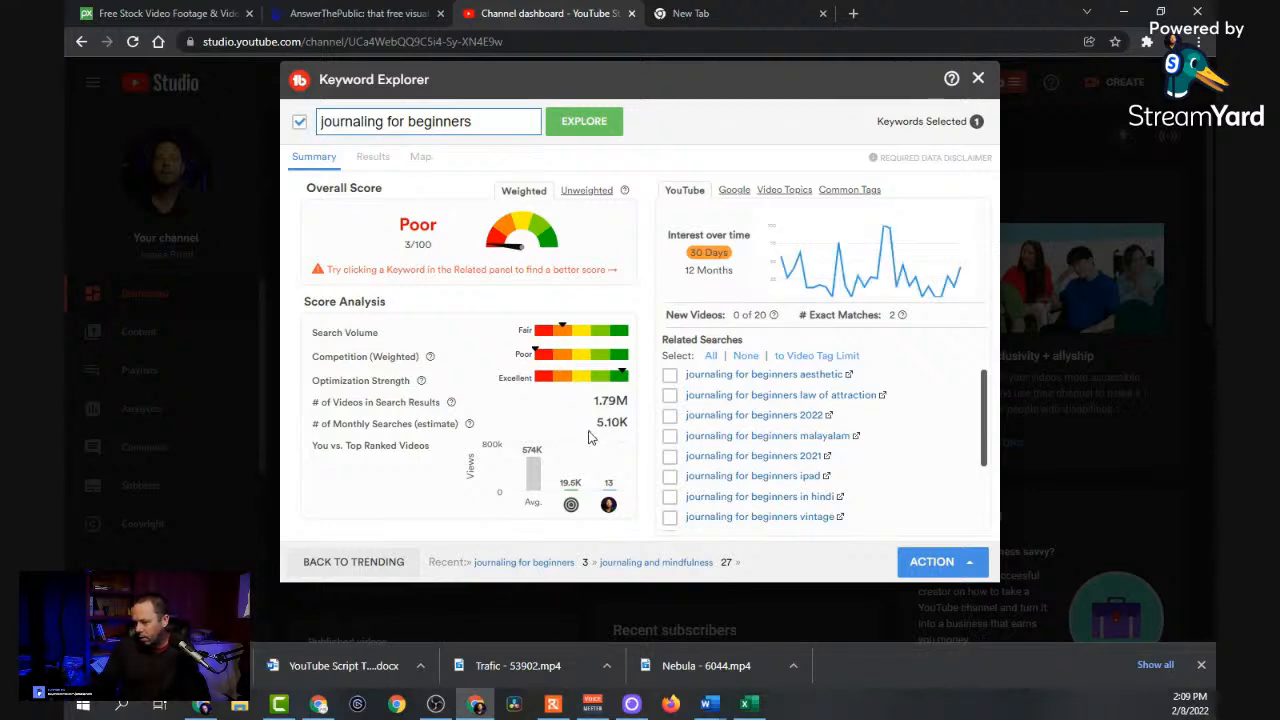
mouse_move(566, 512)
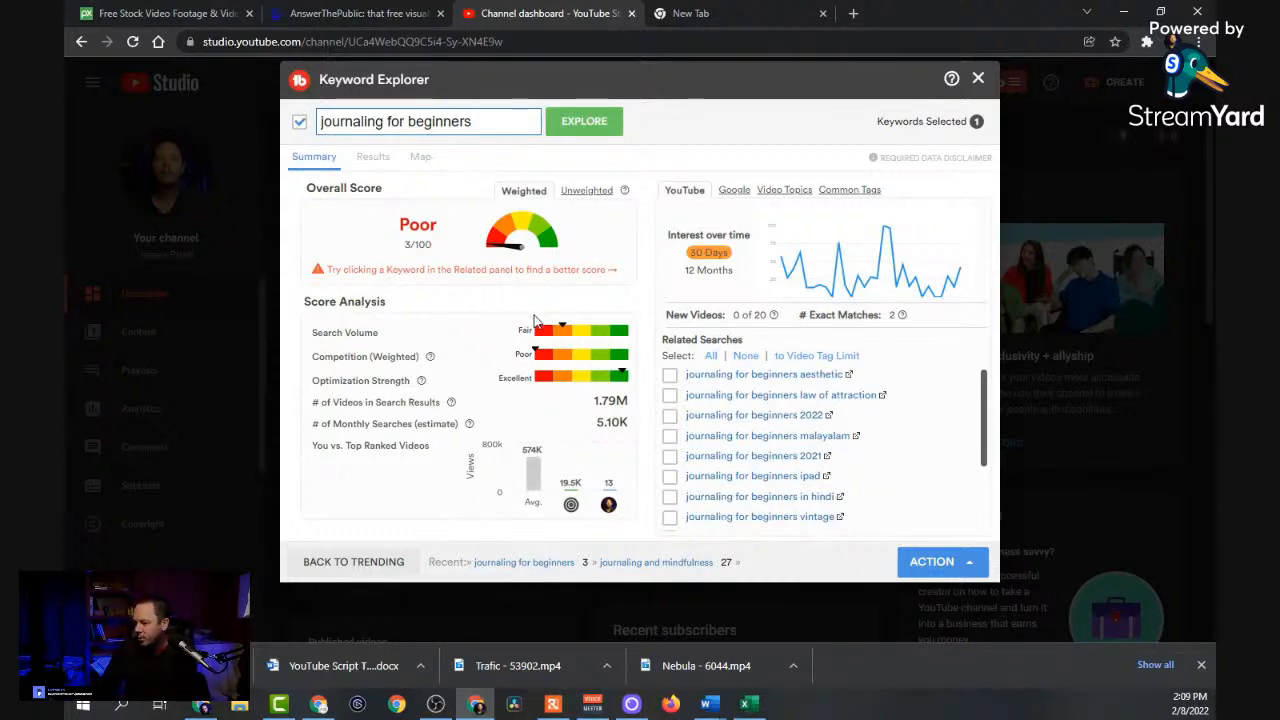
click(371, 158)
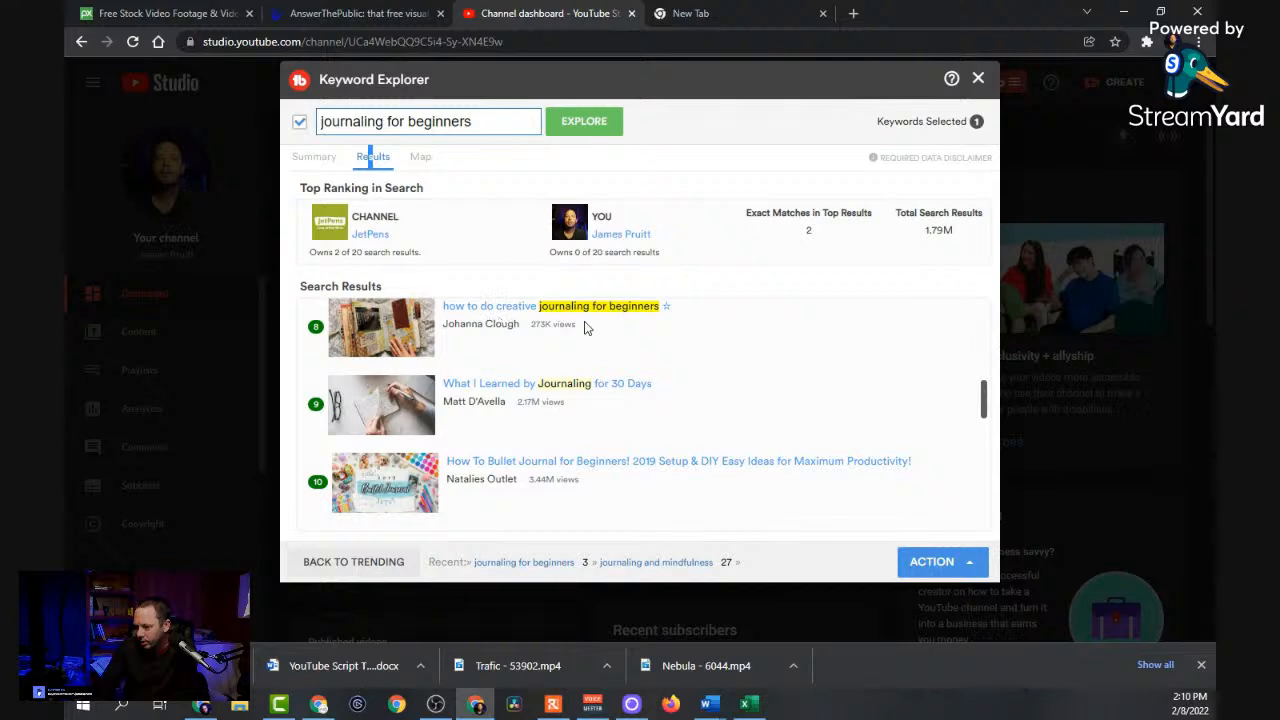
Read through the ranked search results for "journaling for beginners", then review the keyword's overall score and score analysis.
scroll(517, 356, down, 2)
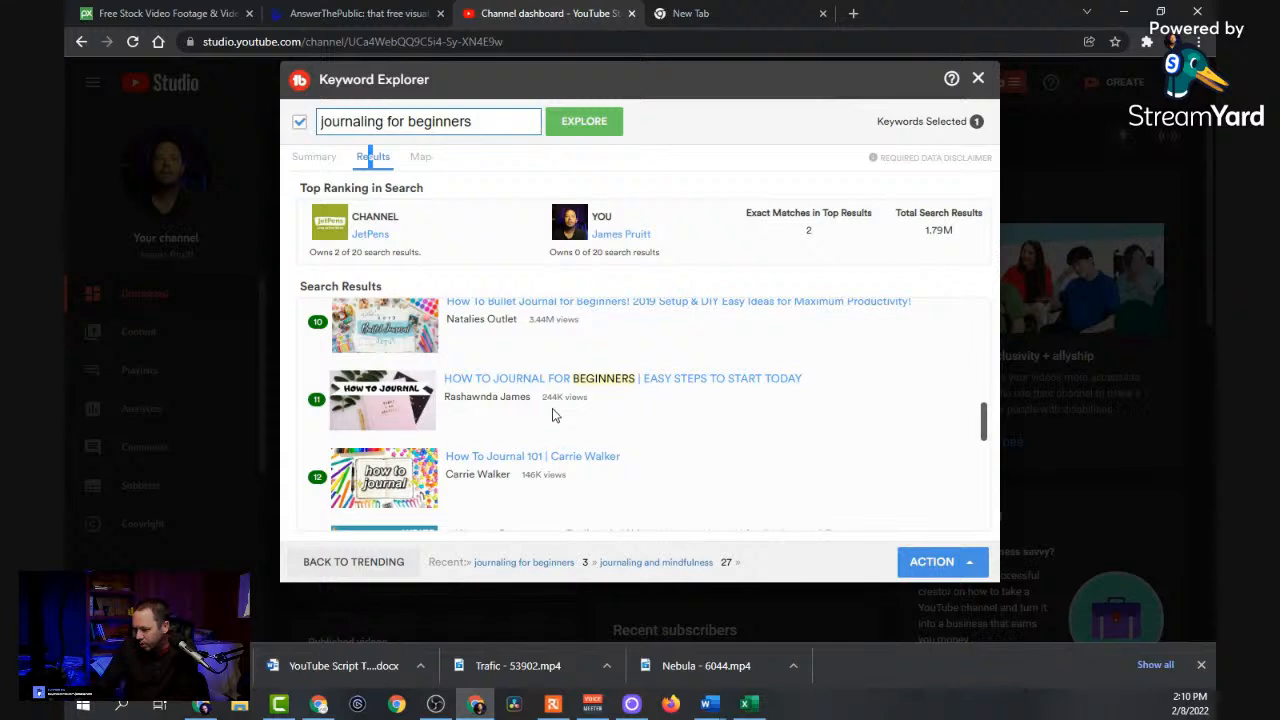
scroll(561, 415, down, 2)
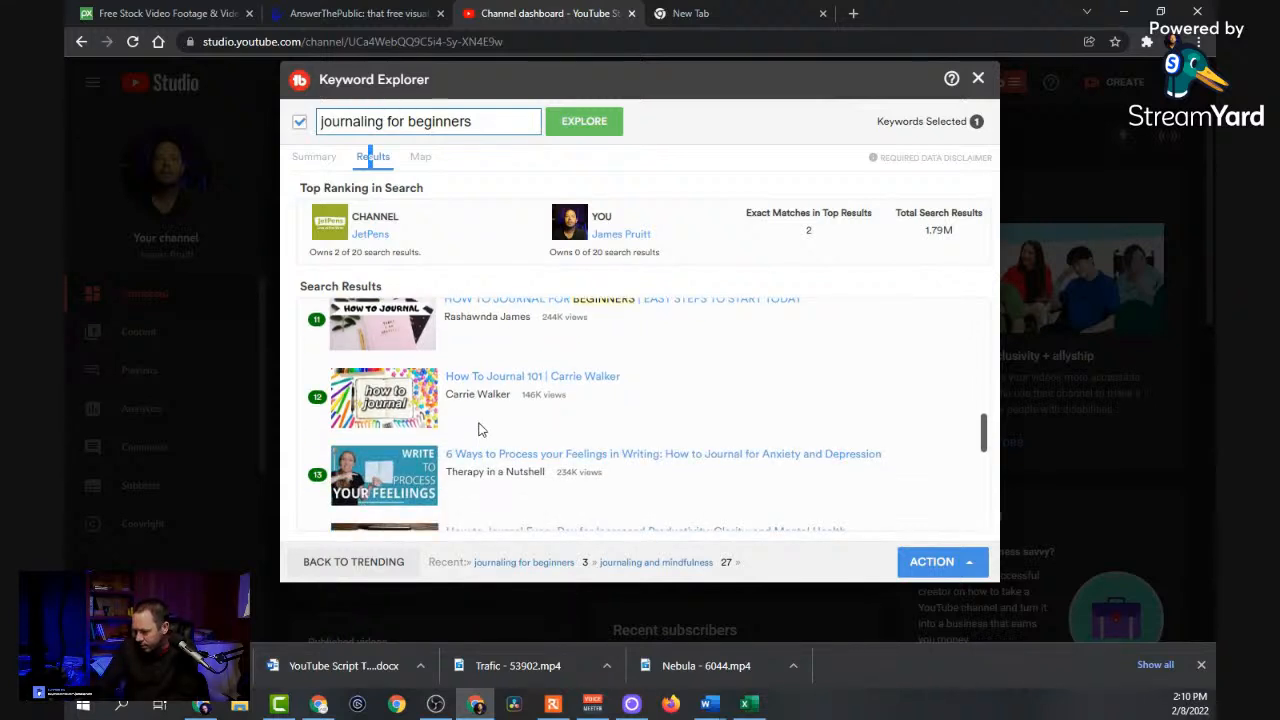
scroll(519, 432, down, 1)
scroll(517, 420, down, 3)
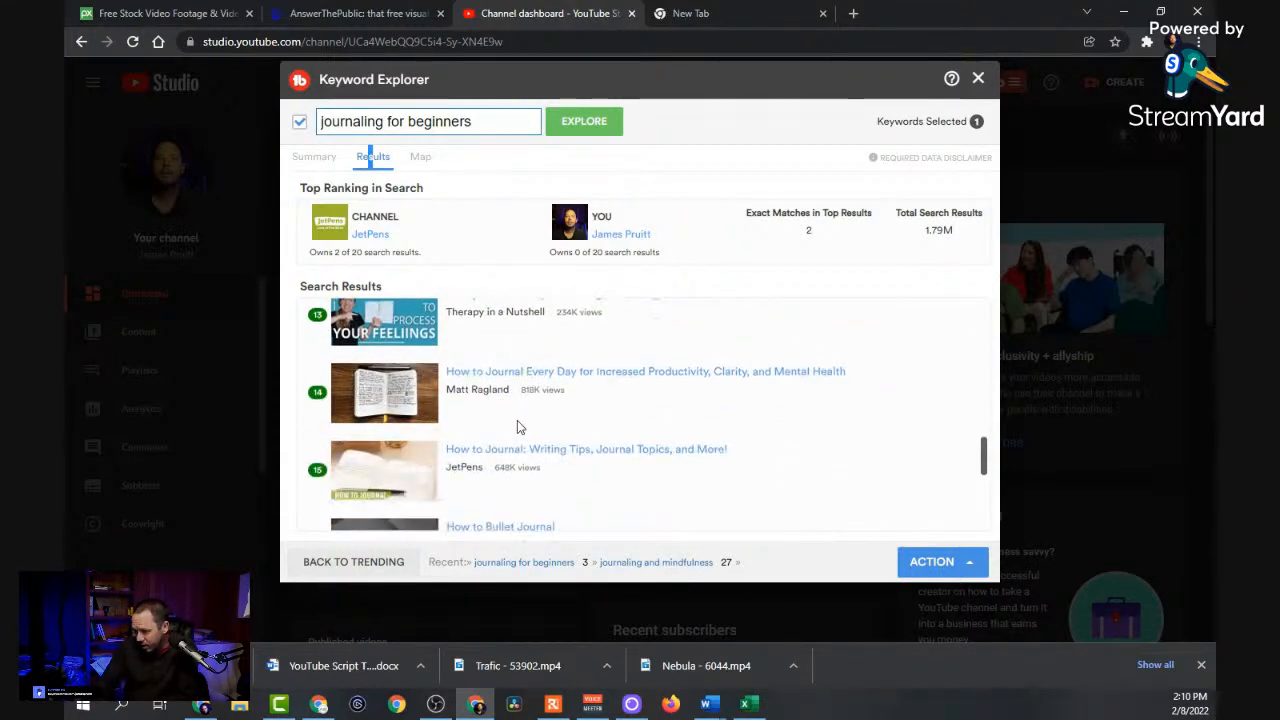
scroll(520, 426, down, 6)
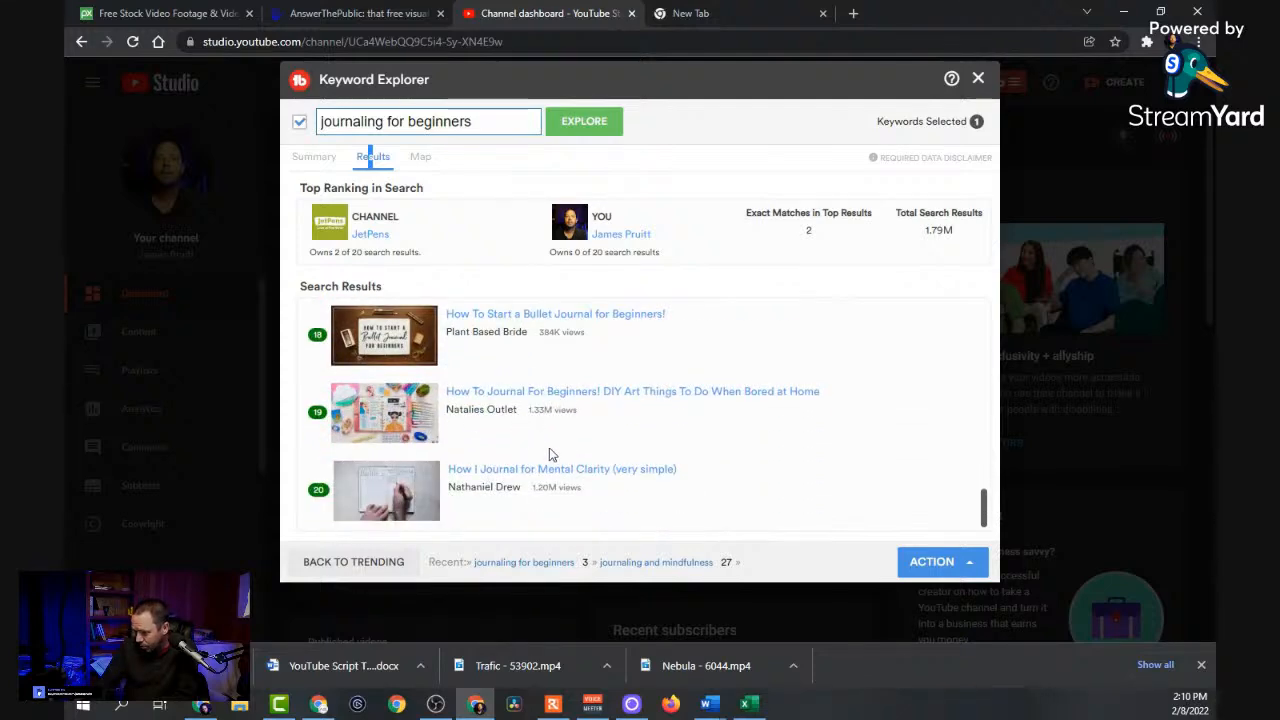
scroll(545, 528, up, 20)
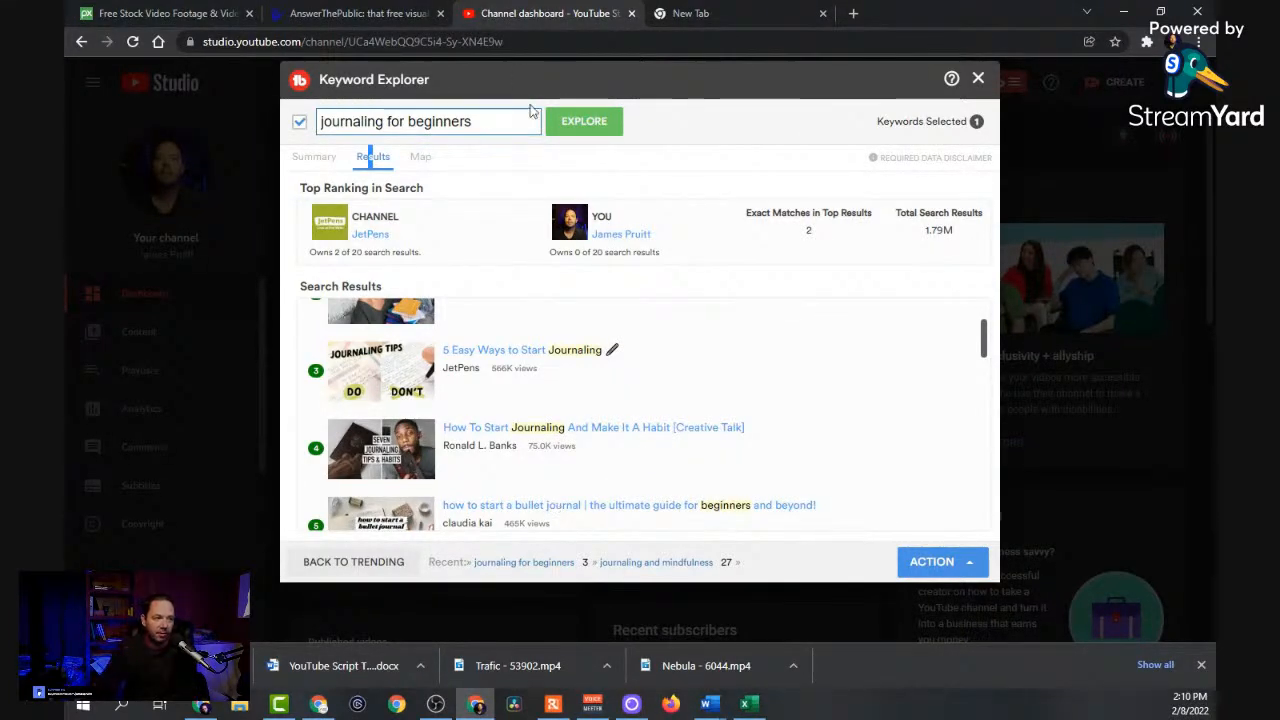
scroll(748, 484, up, 2)
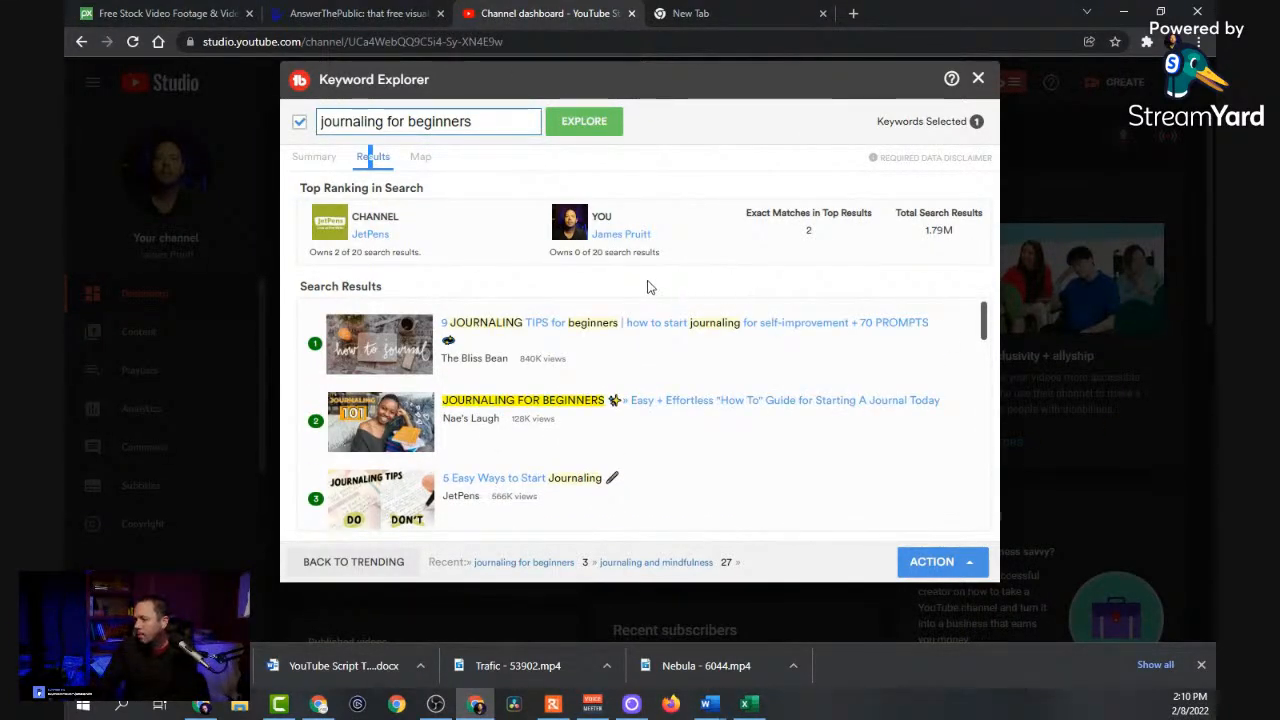
click(318, 160)
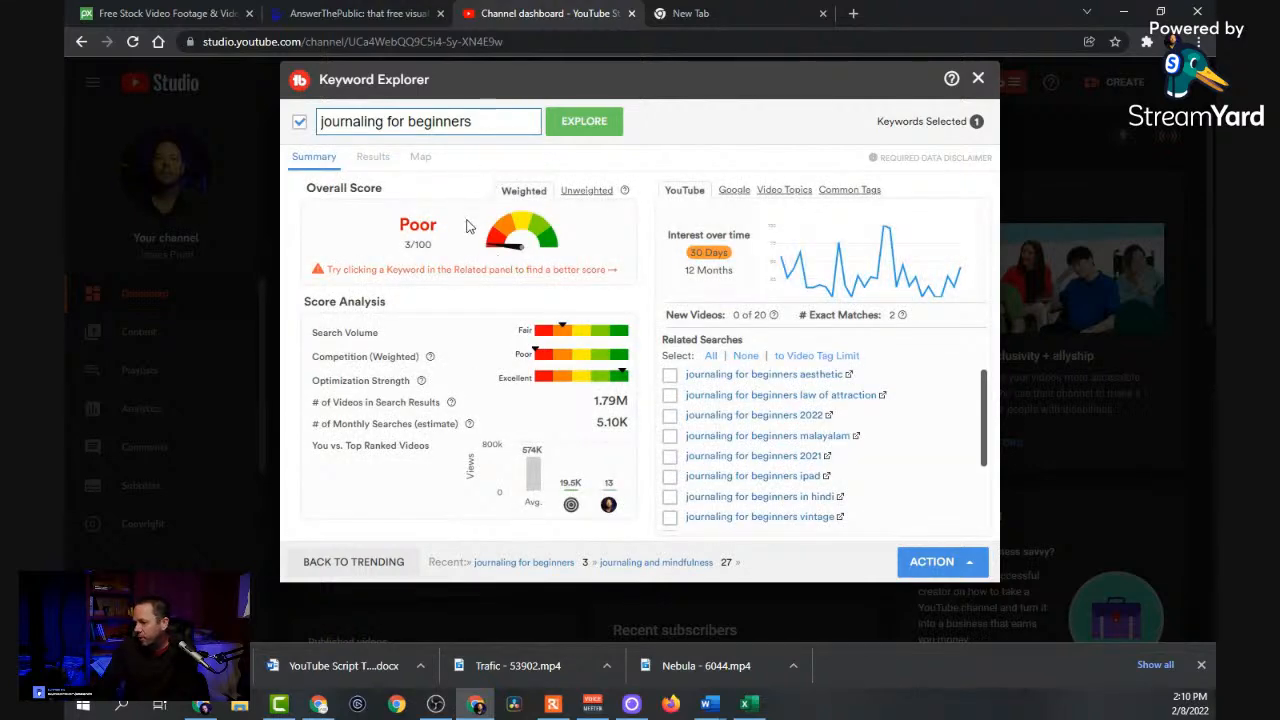
Switch to the Excel workbook, look further down the suggestions, and copy the text "journaling questions for self-discovery" from cell C300.
click(745, 704)
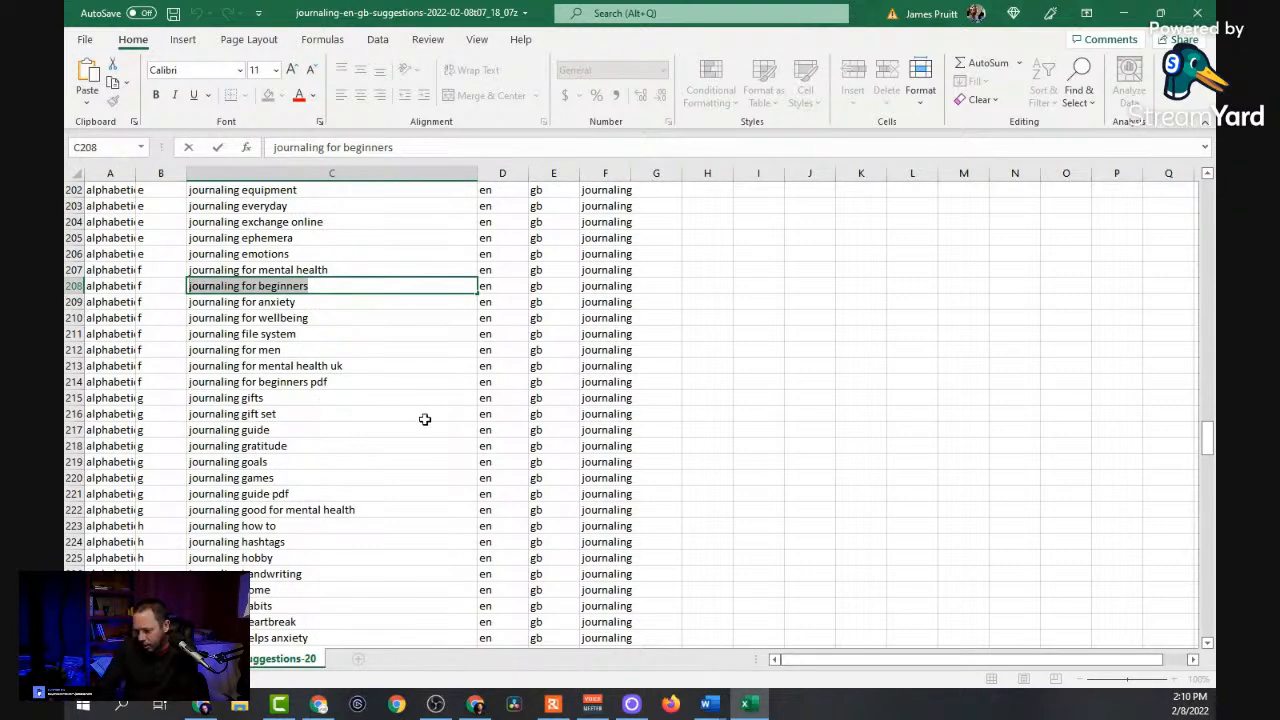
scroll(424, 419, down, 4)
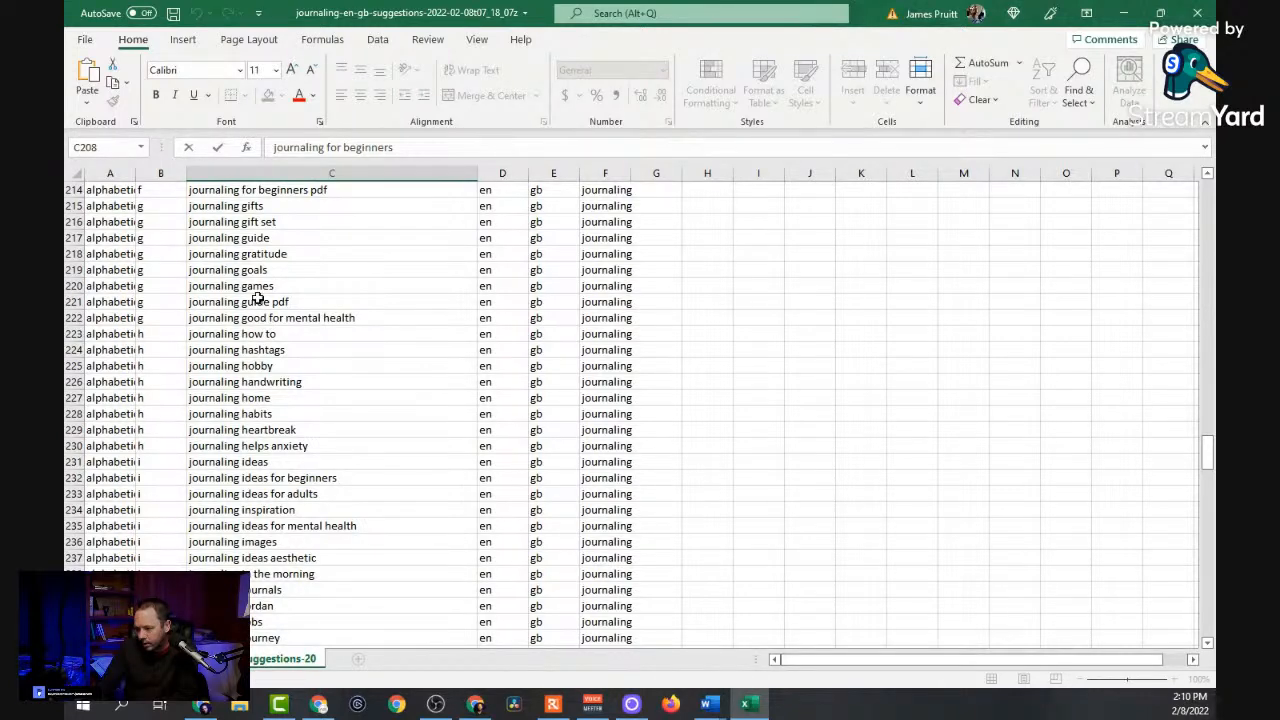
scroll(443, 466, down, 3)
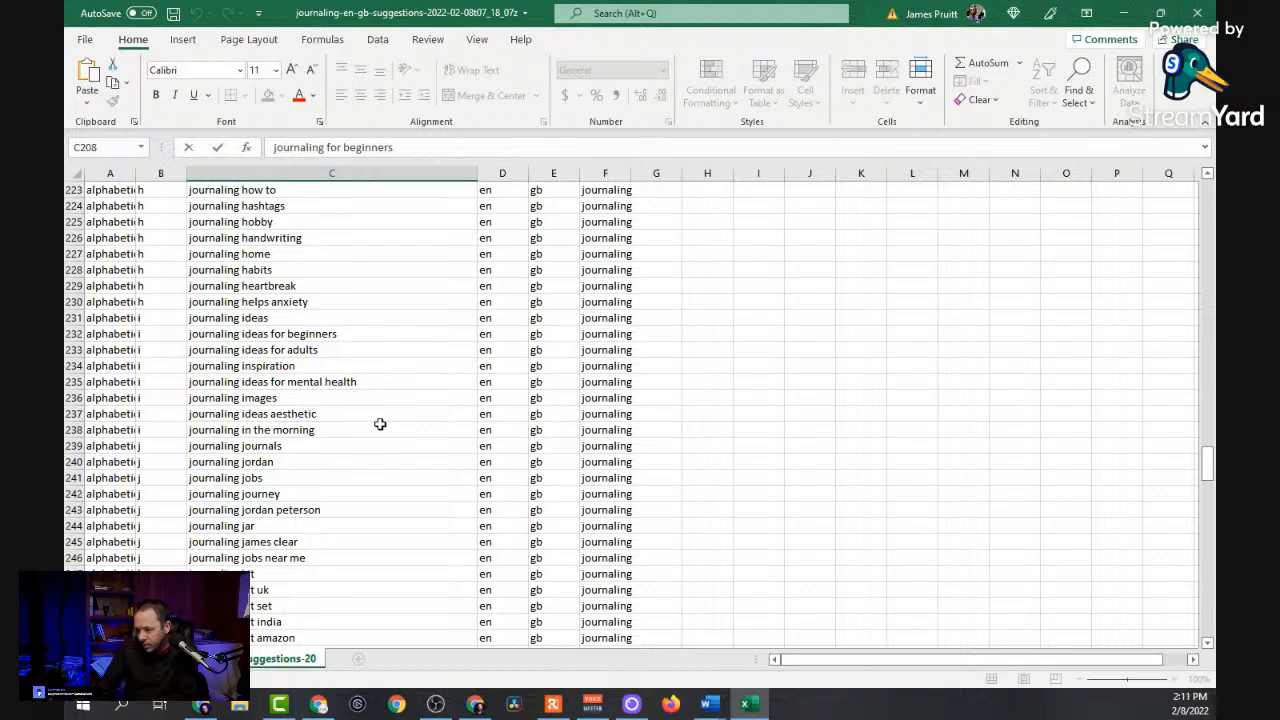
scroll(367, 428, down, 17)
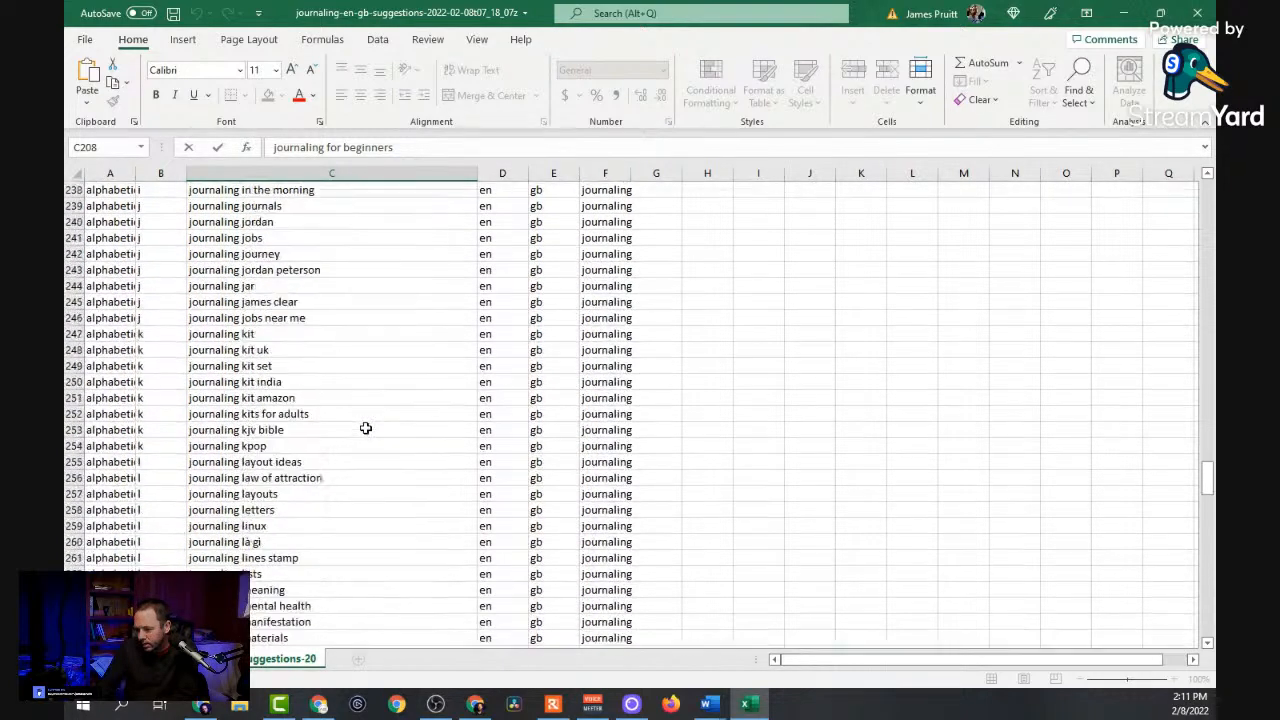
scroll(367, 422, down, 6)
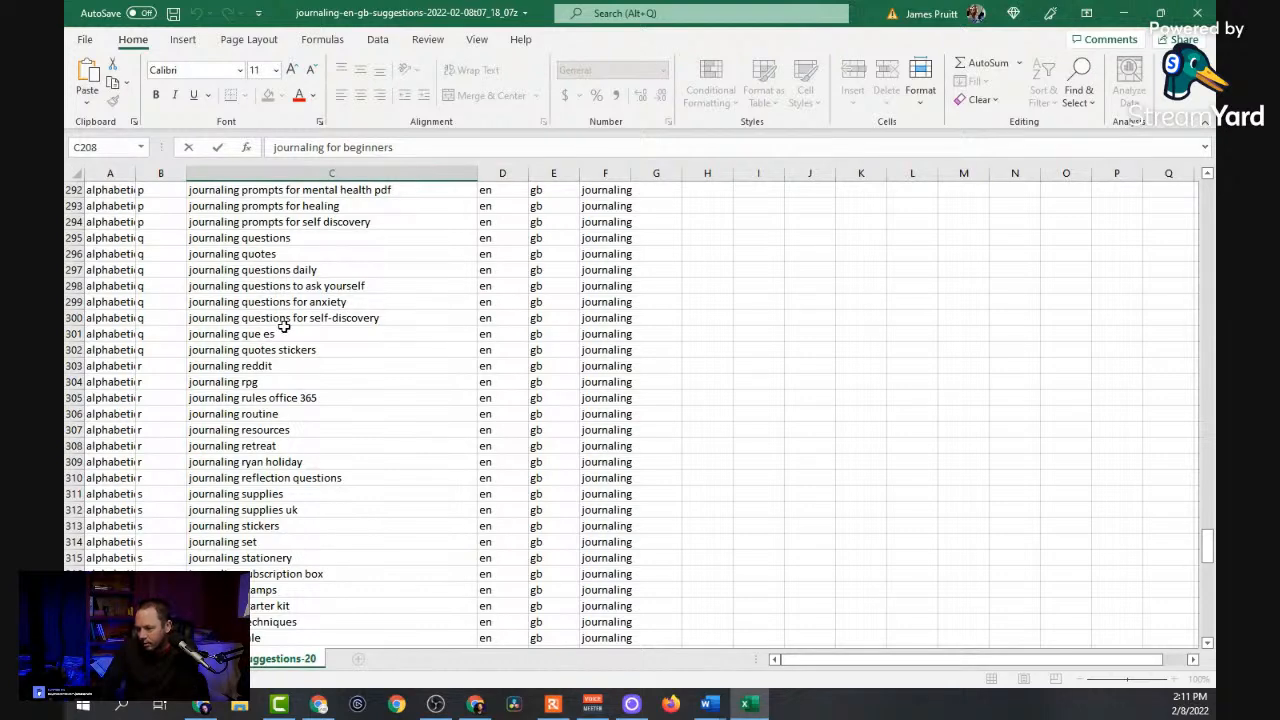
double_click(403, 318)
drag(403, 318, 168, 312)
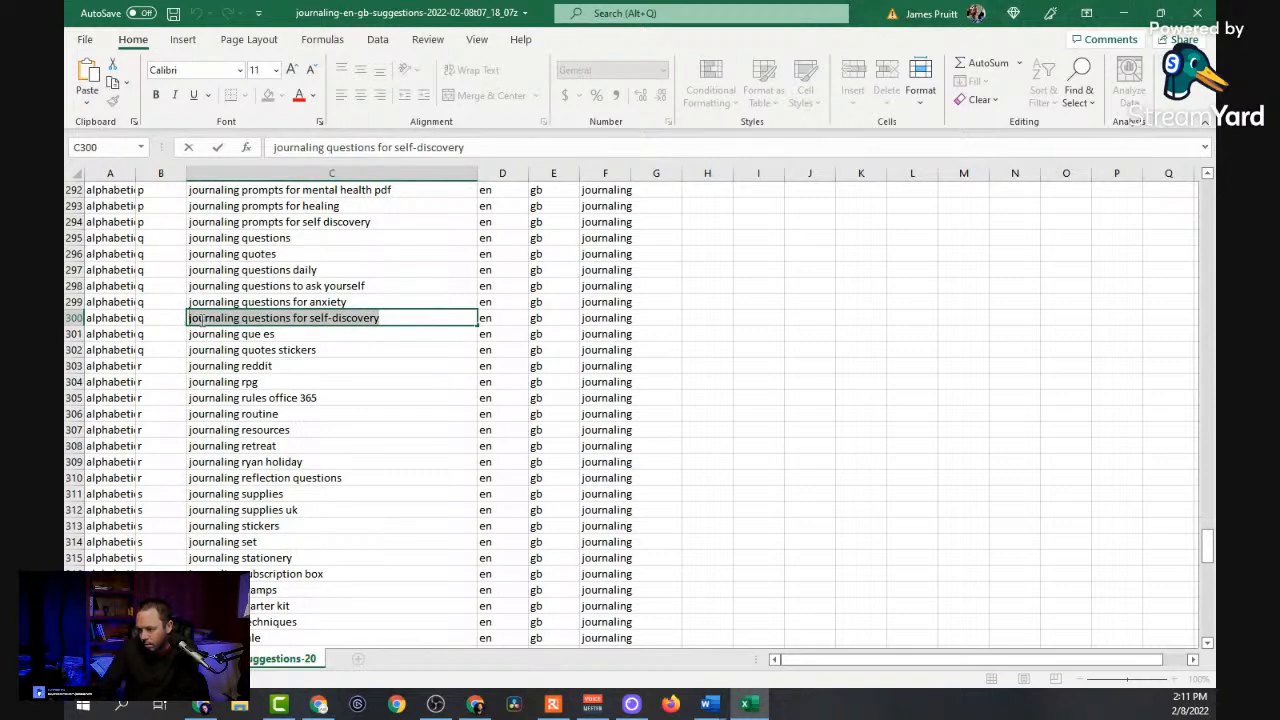
right_click(200, 318)
click(250, 357)
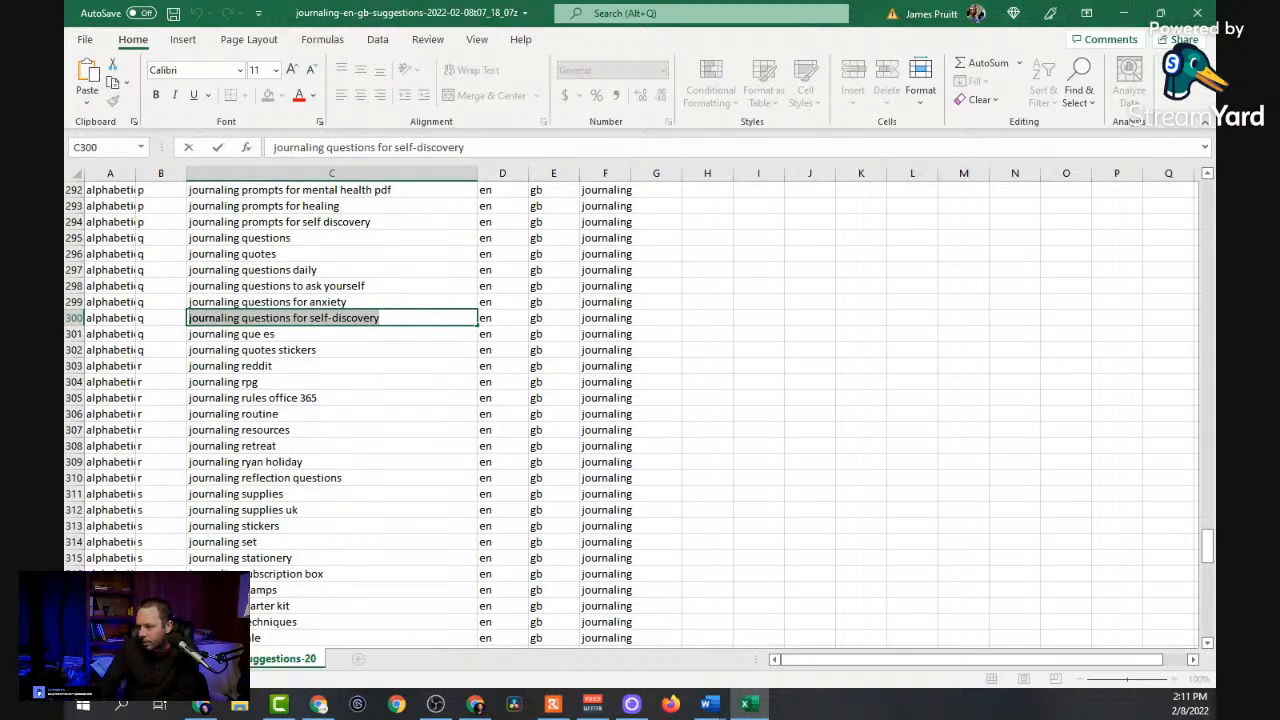
Switch to Chrome and explore the keyword "journaling questions for self-discovery" in place of the previous one.
click(475, 704)
drag(475, 122, 322, 122)
right_click(350, 118)
click(421, 192)
click(584, 121)
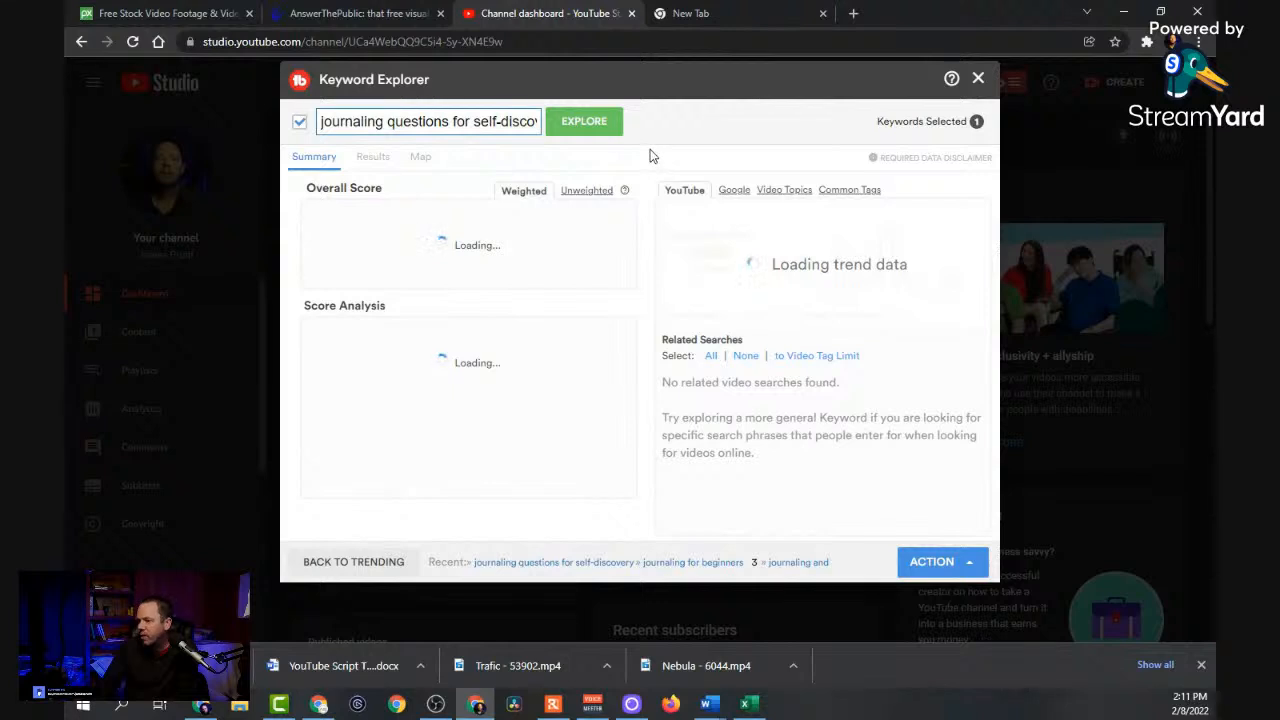
Compare the unweighted and weighted scores for "journaling questions for self-discovery", and check its Google and YouTube interest and related searches.
click(586, 192)
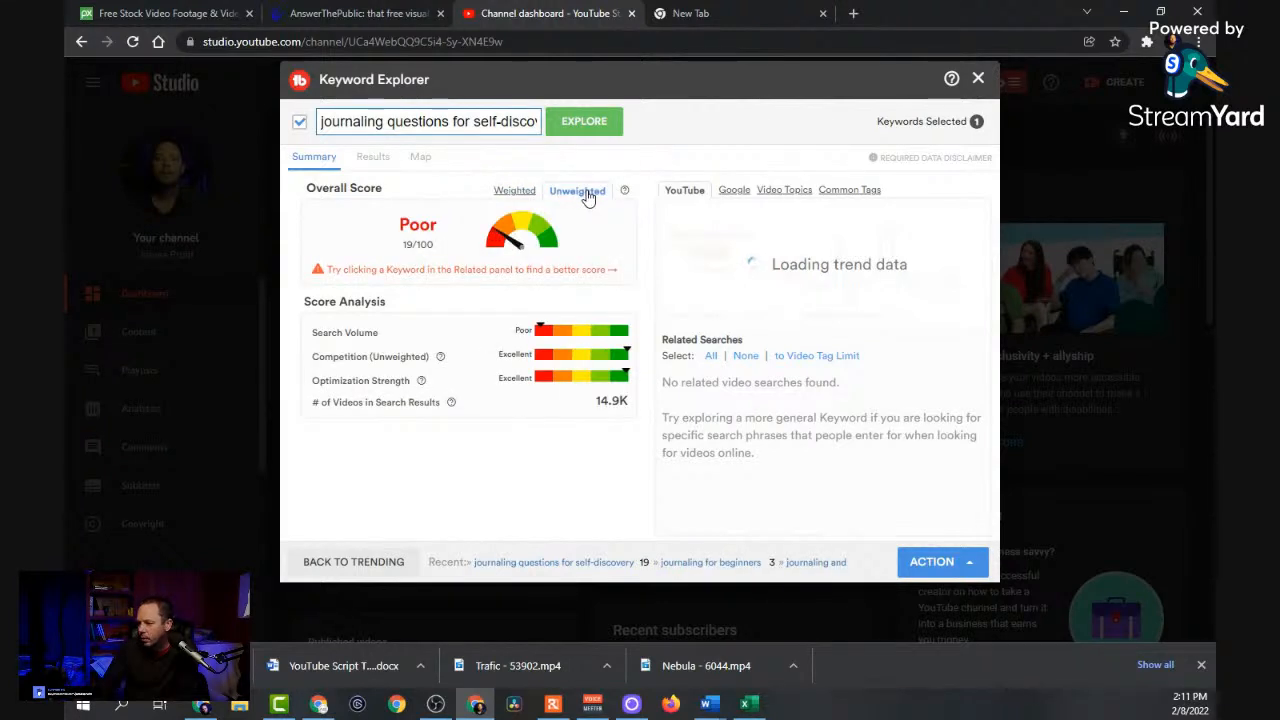
click(513, 194)
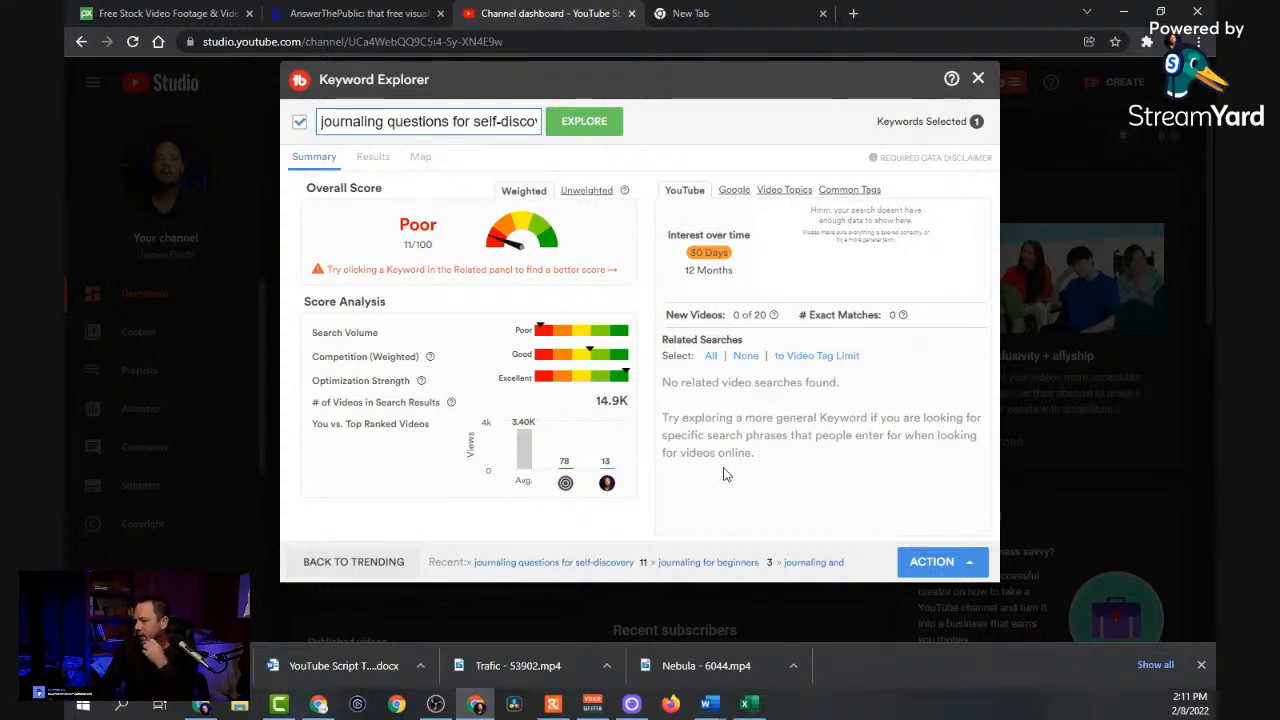
click(735, 192)
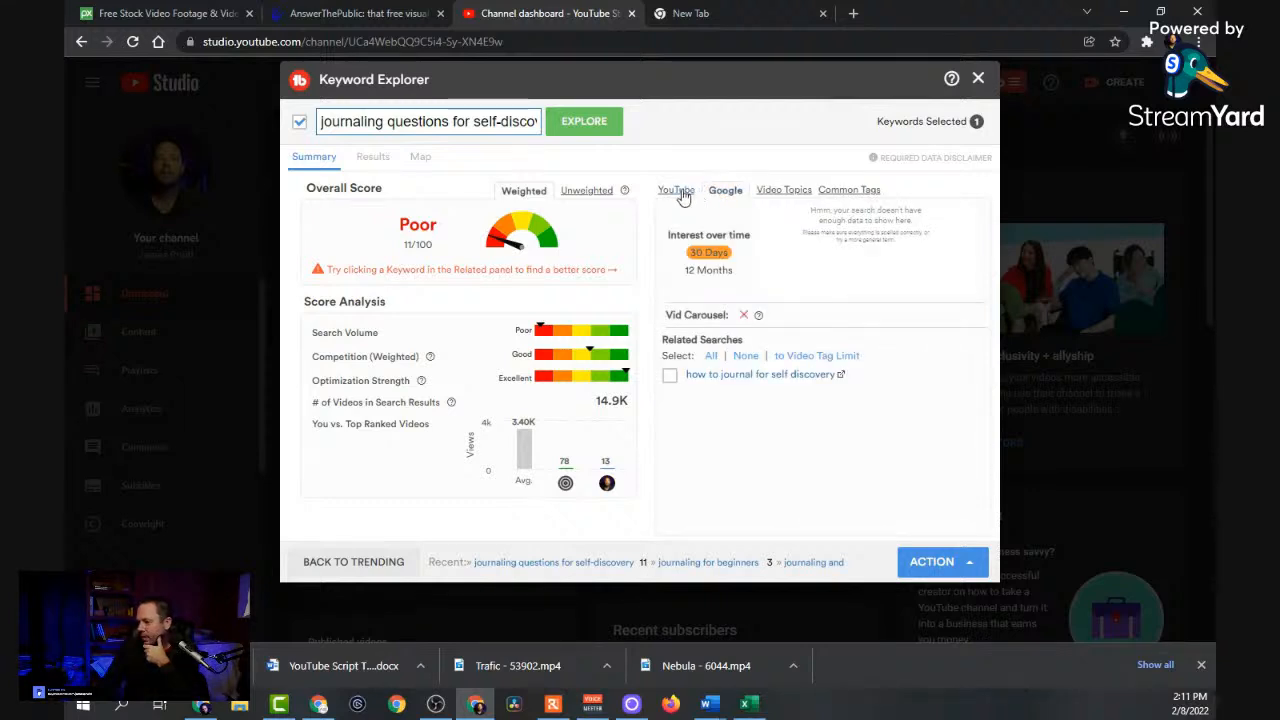
click(685, 193)
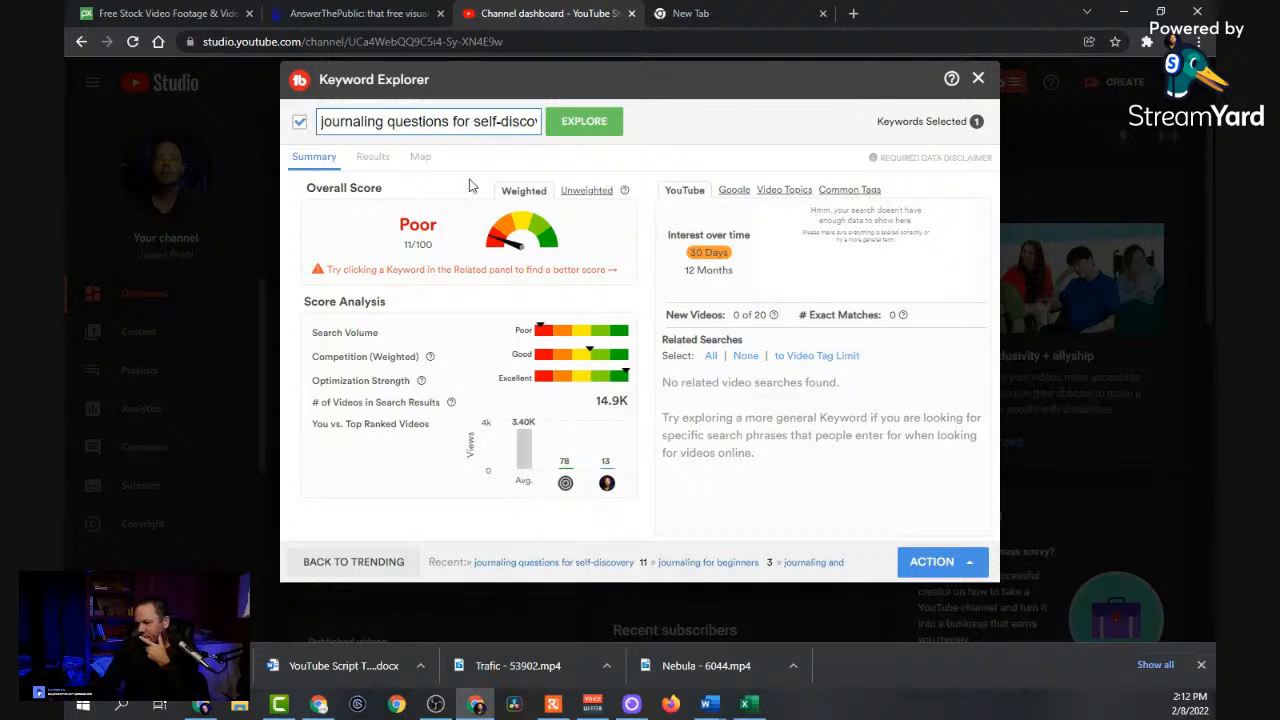
drag(447, 121, 549, 121)
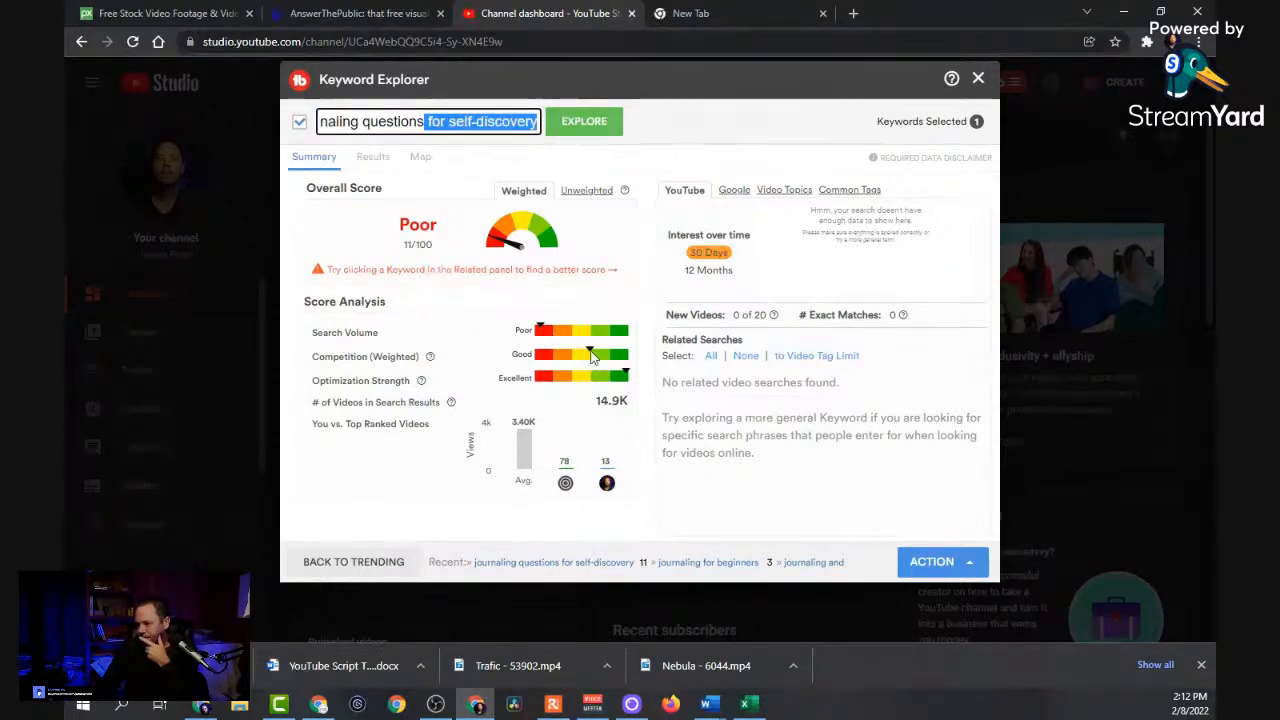
Explore "how to journal for self discovery" from the related video topics, review its score analysis, and bring up its ranked search results.
click(781, 191)
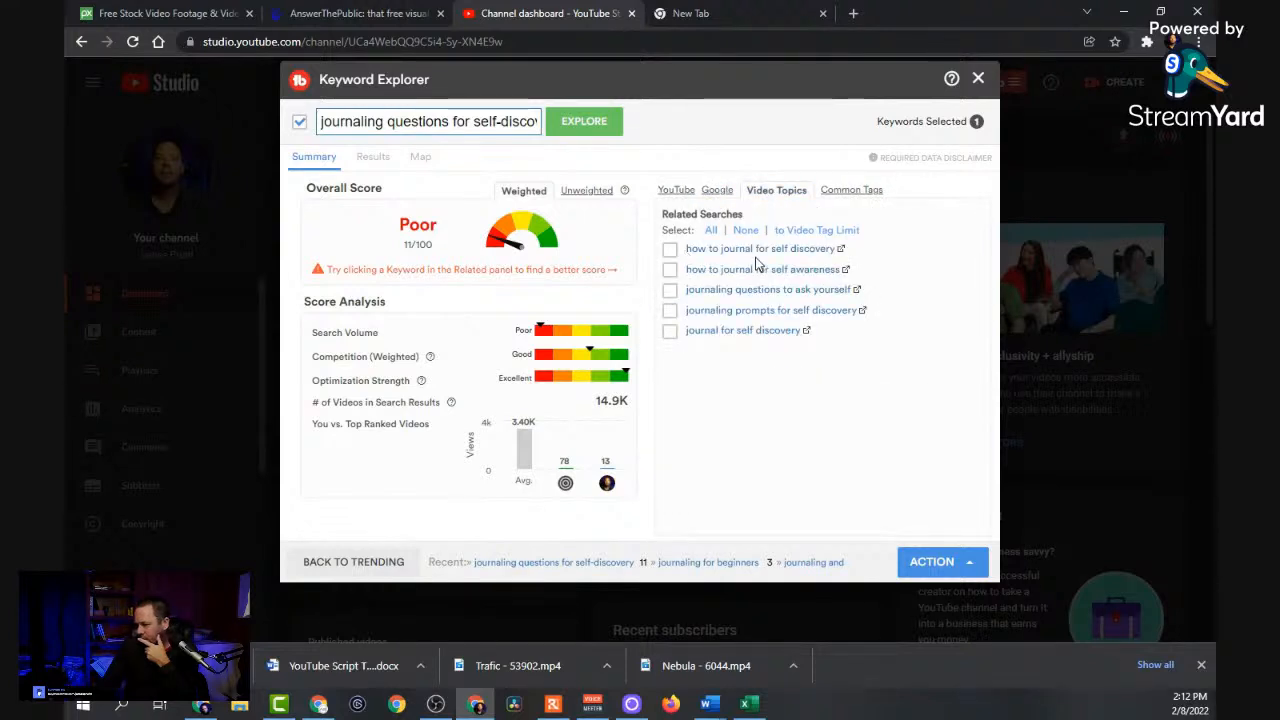
click(692, 250)
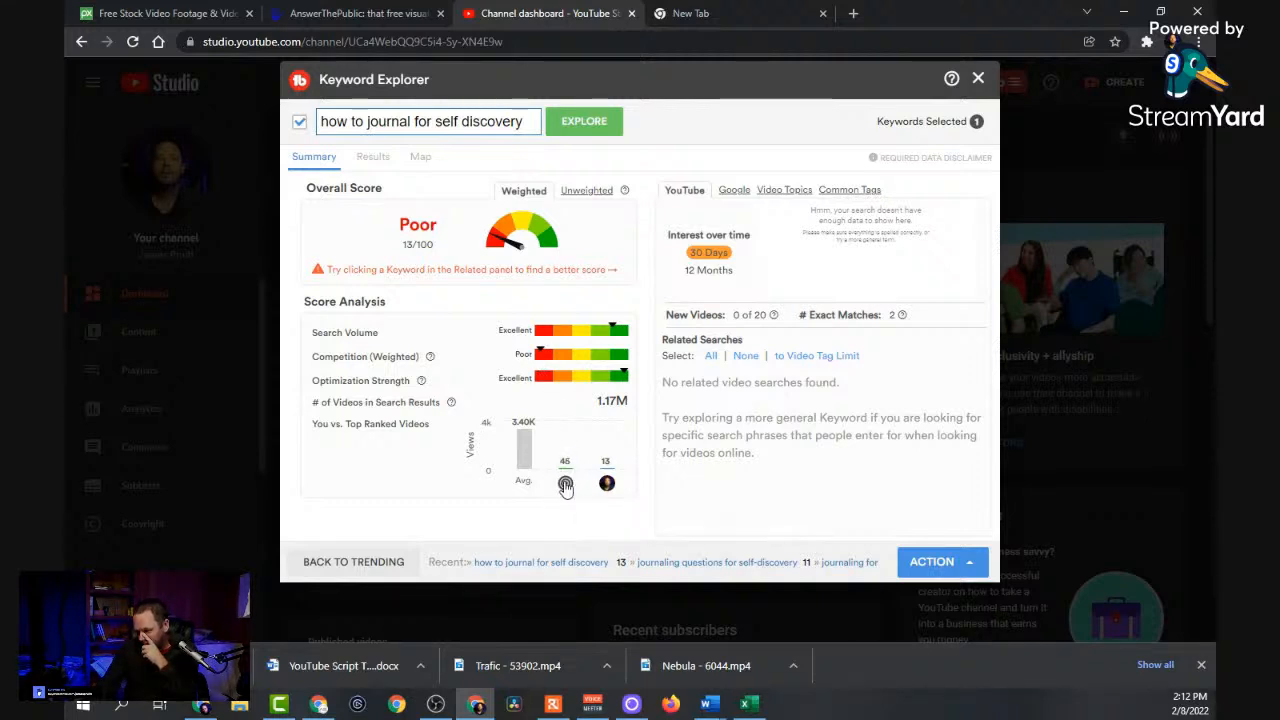
mouse_move(566, 493)
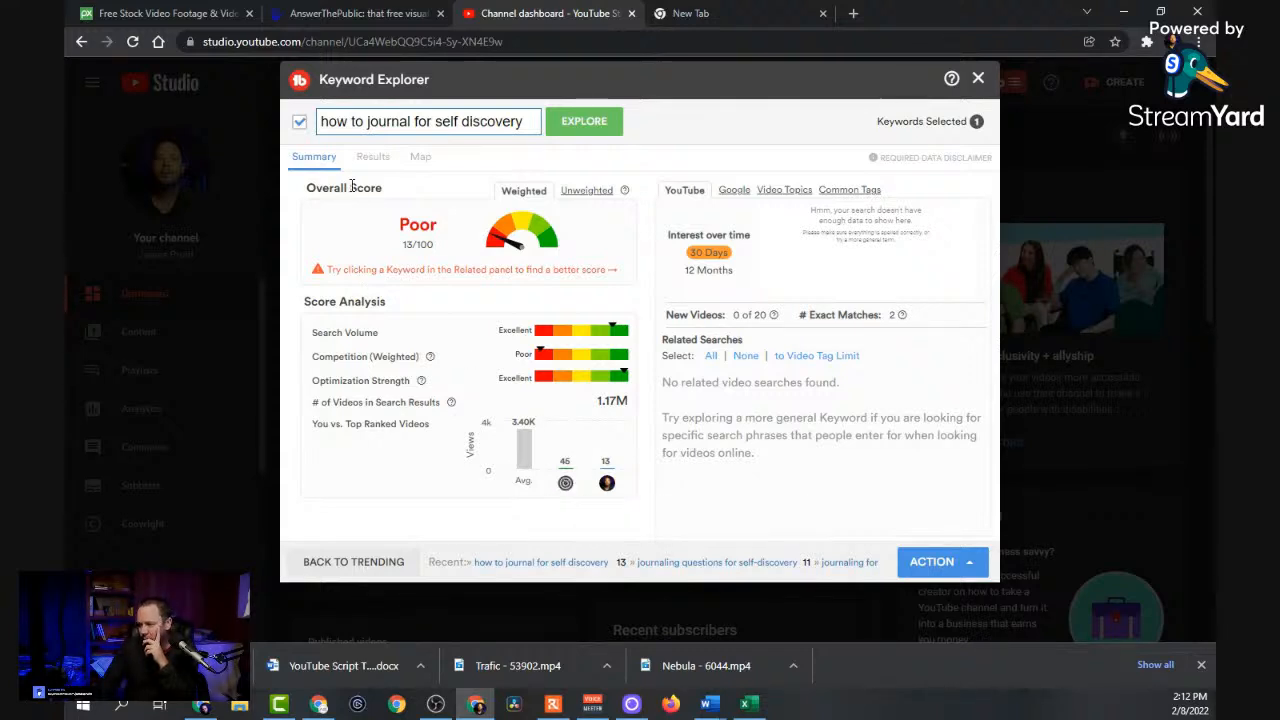
click(372, 160)
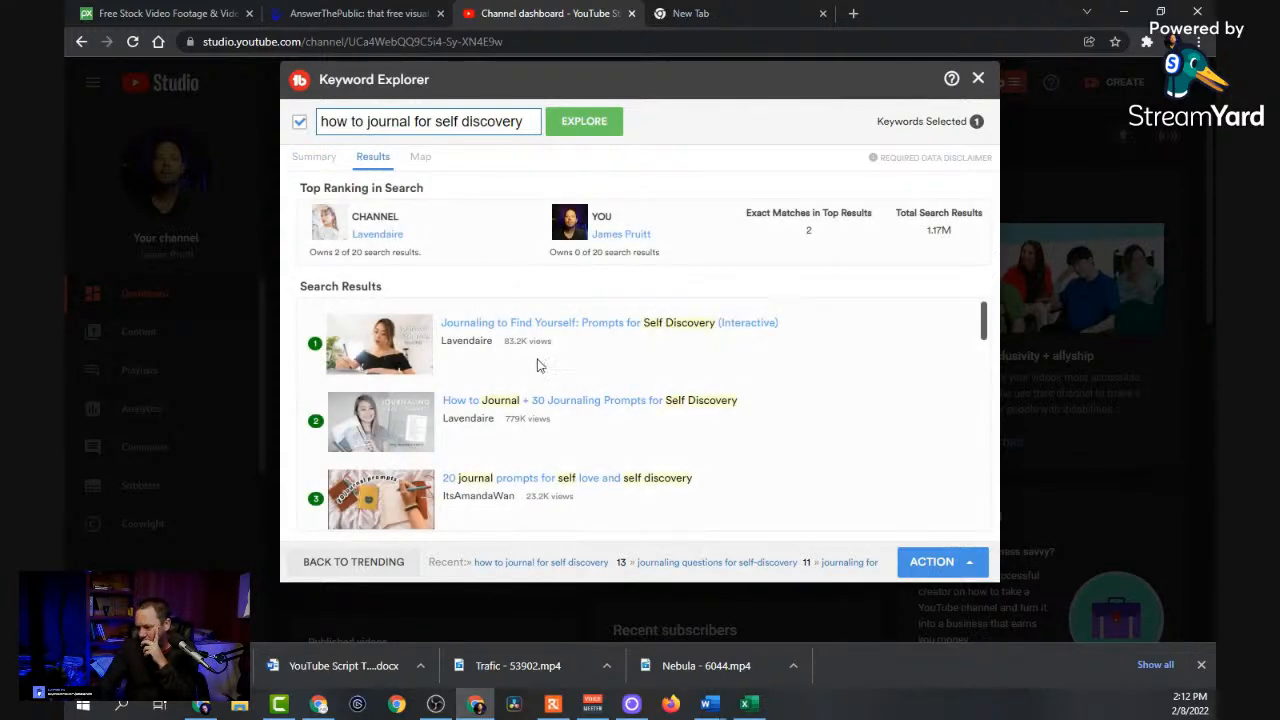
Read through the ranked search results for "how to journal for self discovery", comparing video titles, exact keyword matches and view counts.
scroll(603, 351, down, 2)
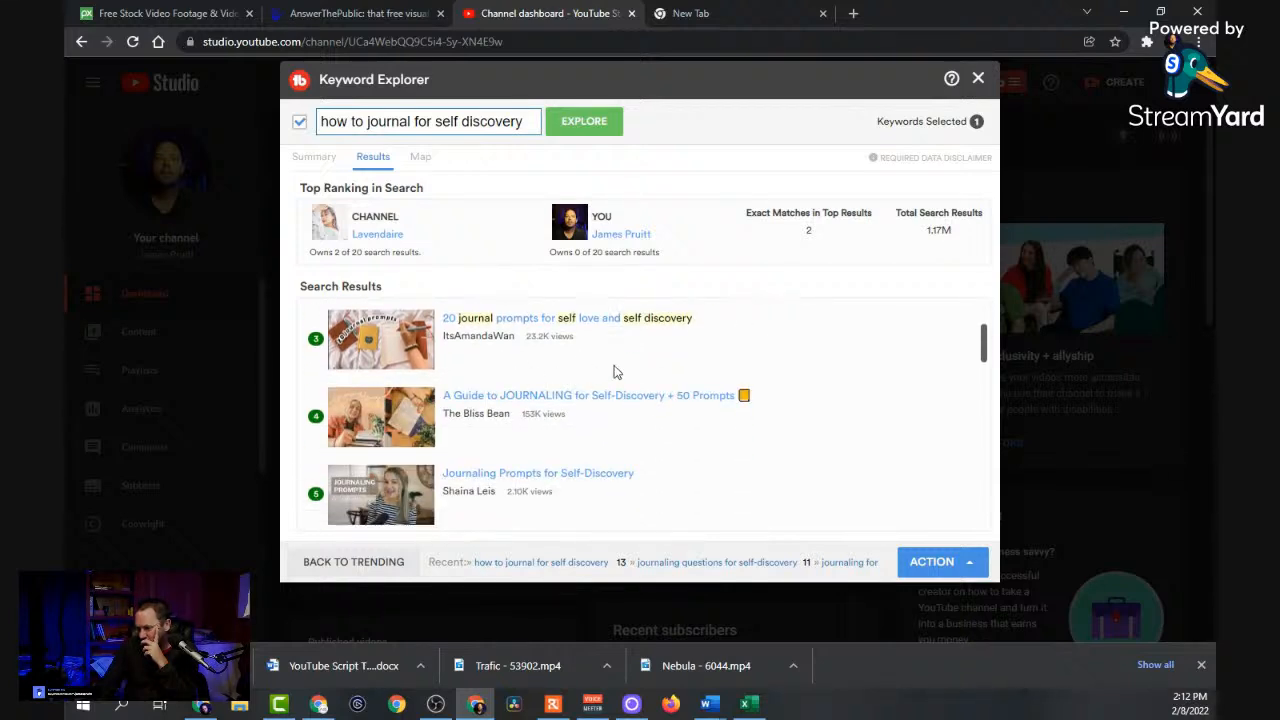
scroll(616, 372, down, 1)
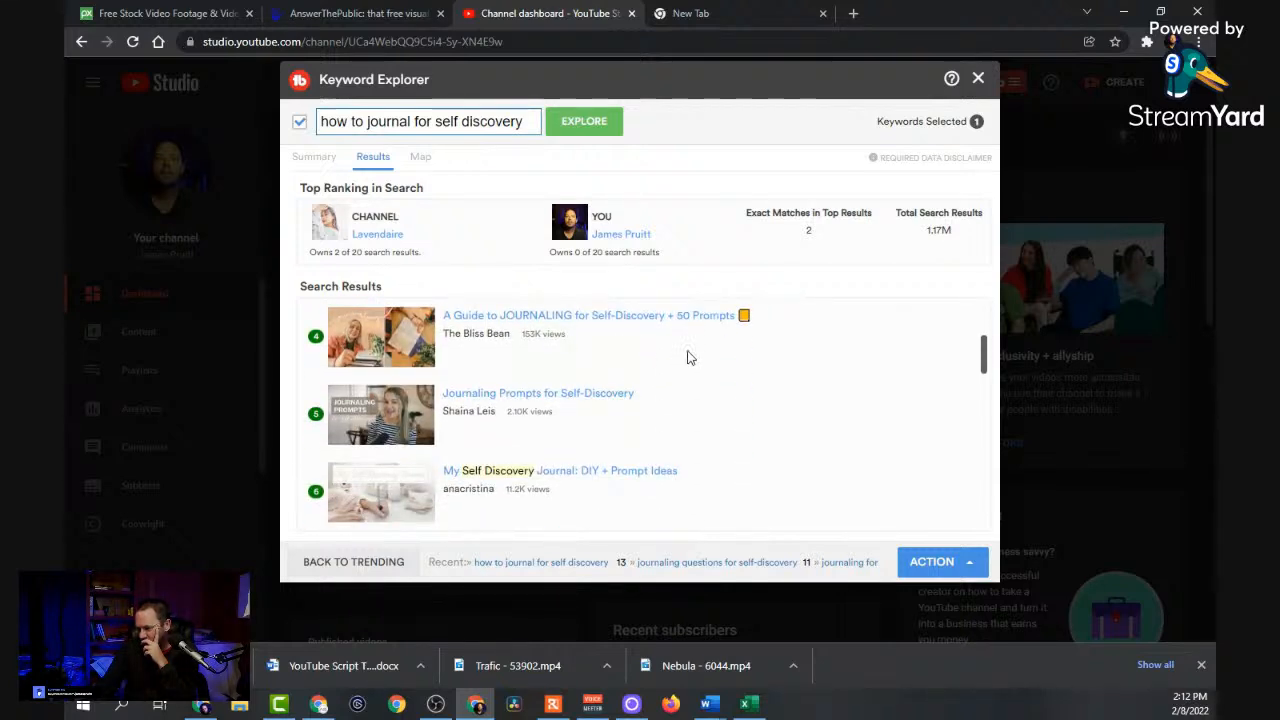
scroll(696, 373, down, 2)
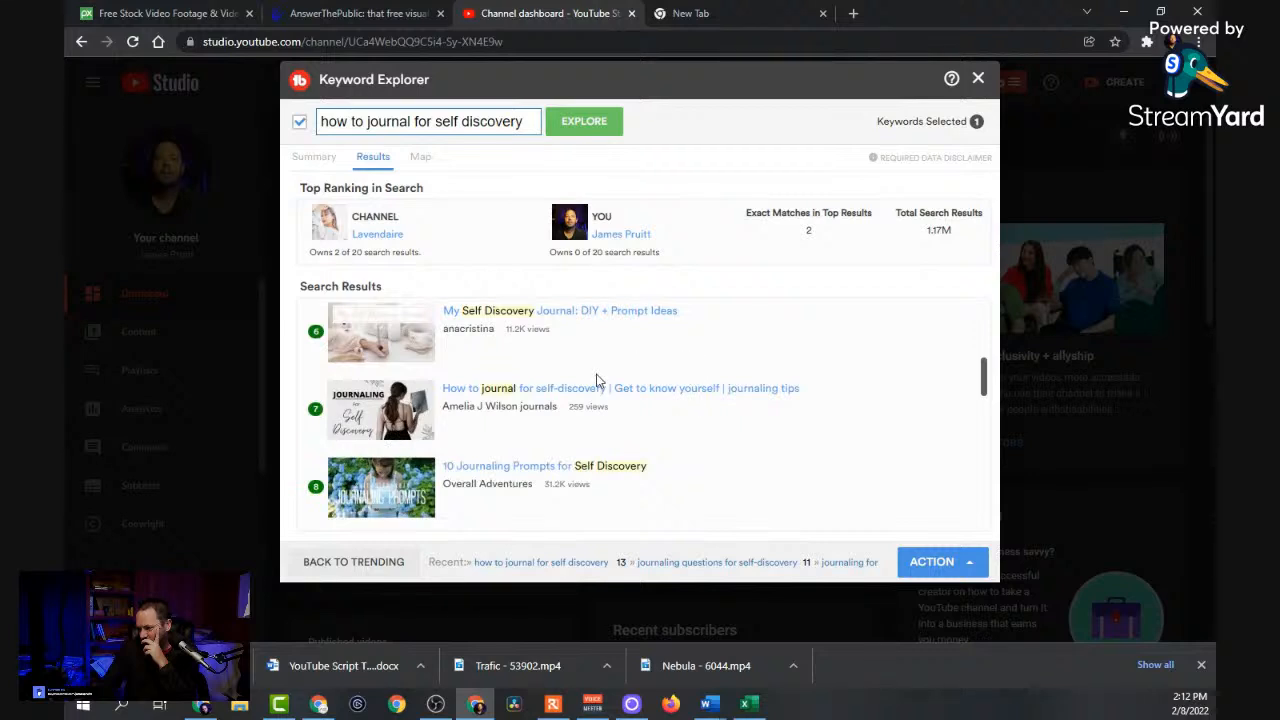
scroll(604, 414, up, 5)
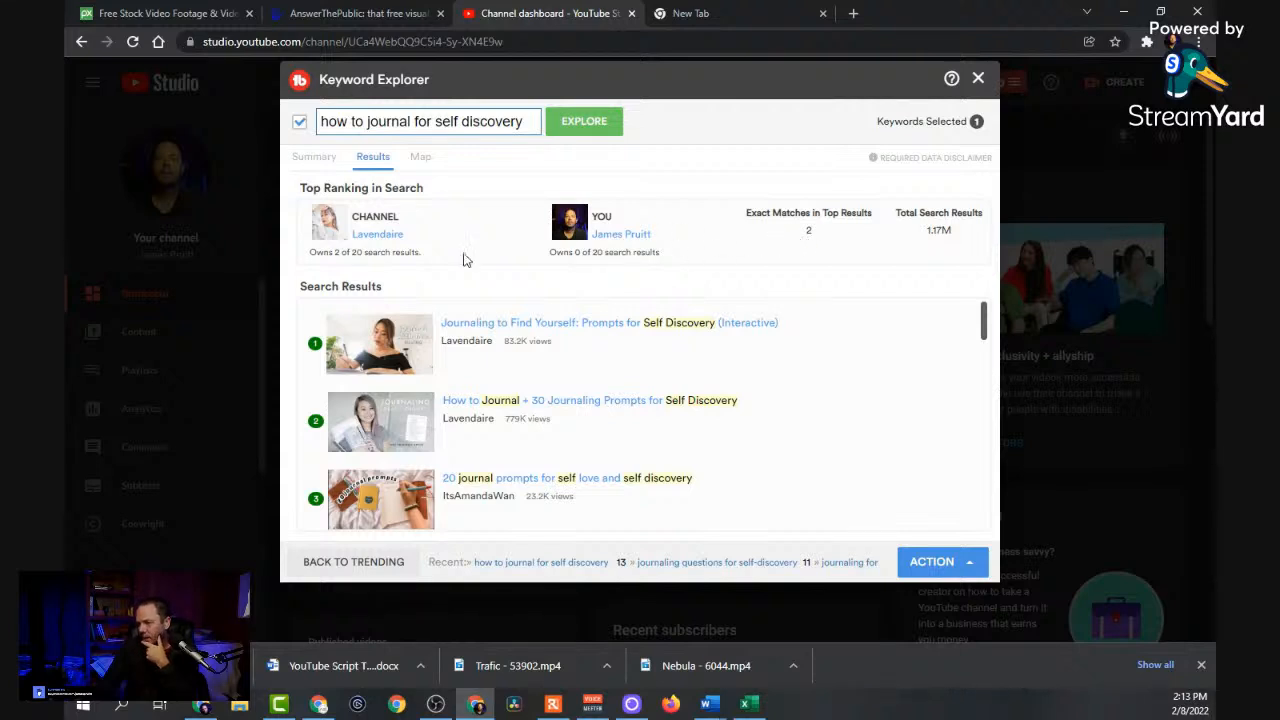
scroll(566, 340, down, 5)
scroll(575, 395, down, 1)
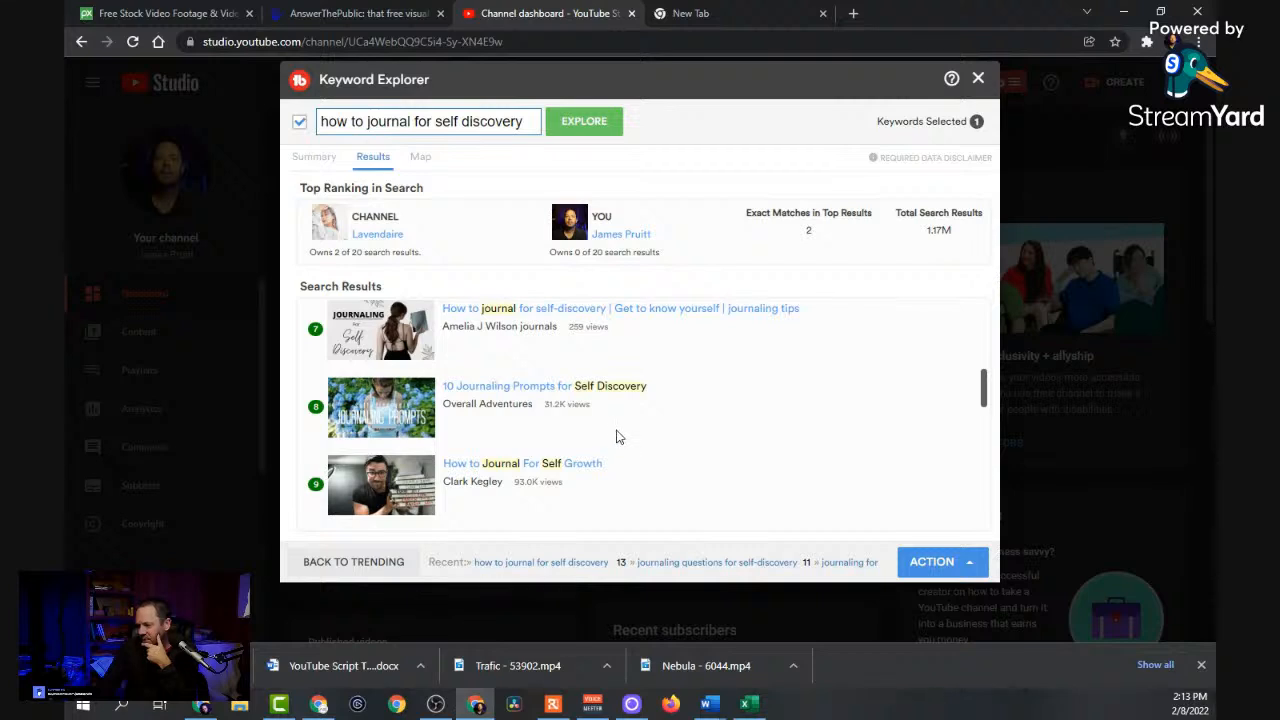
scroll(600, 430, down, 3)
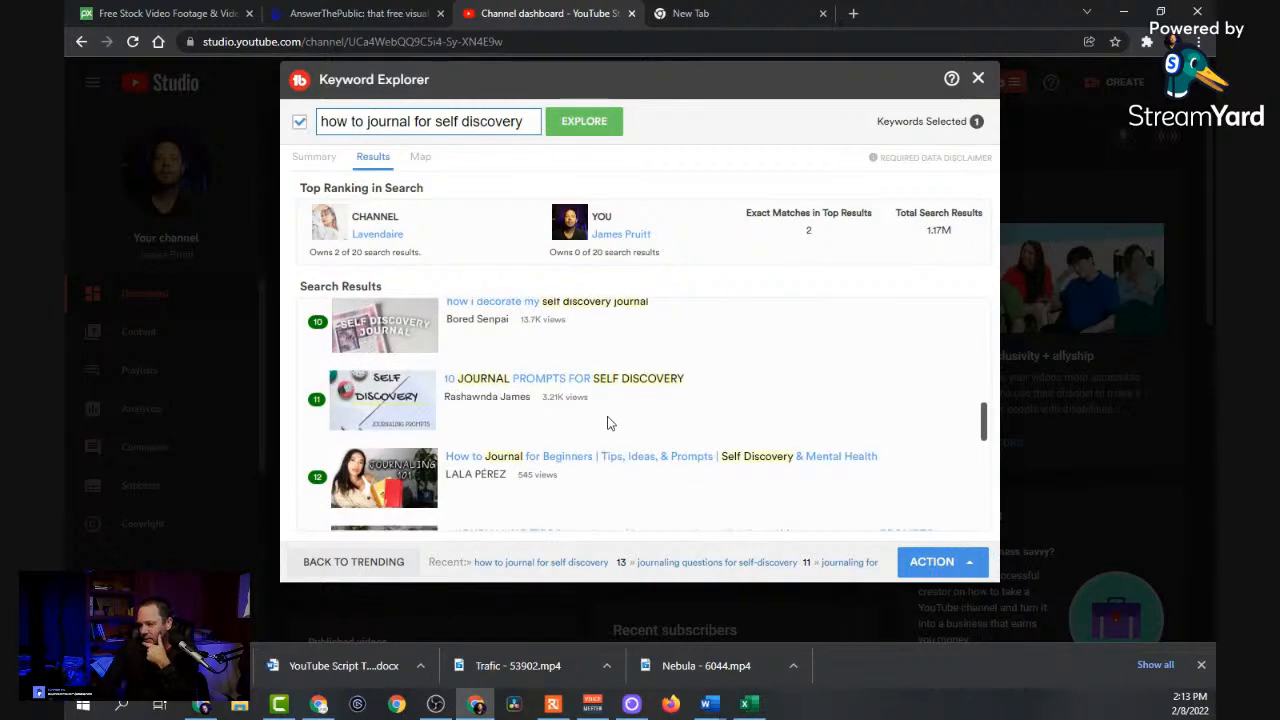
scroll(610, 426, down, 3)
scroll(589, 422, down, 1)
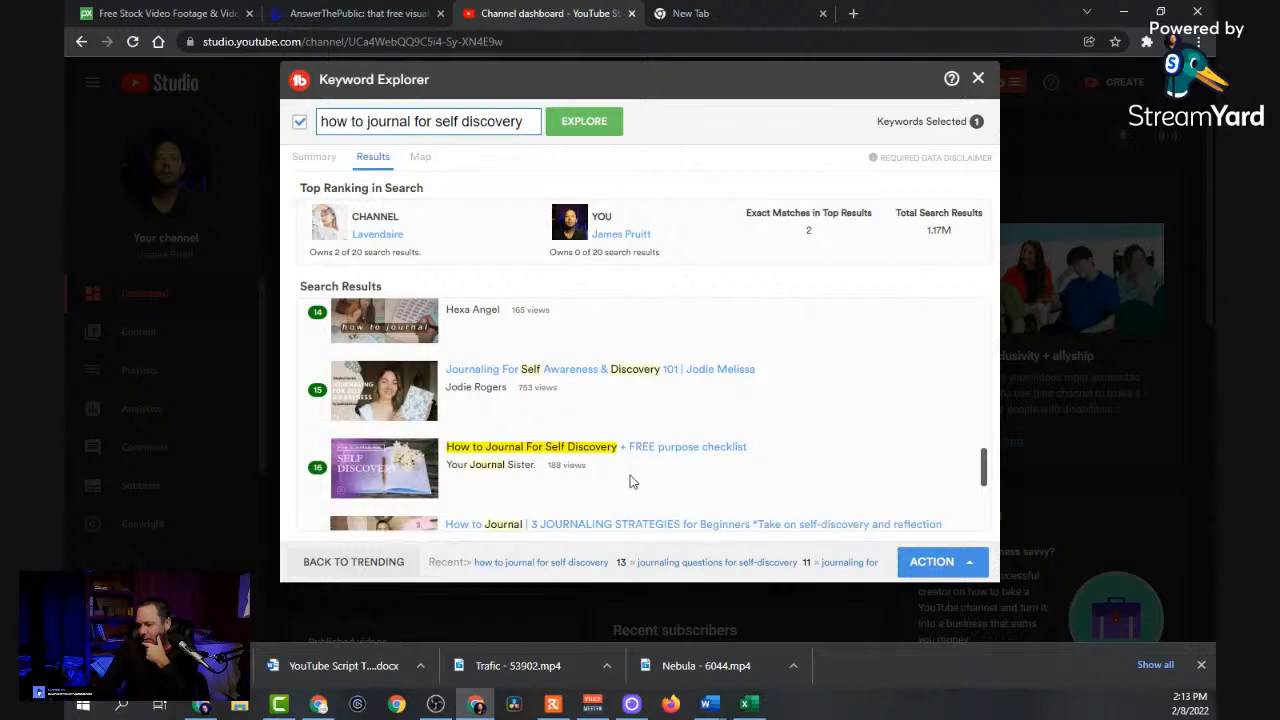
scroll(620, 476, up, 2)
scroll(669, 406, down, 1)
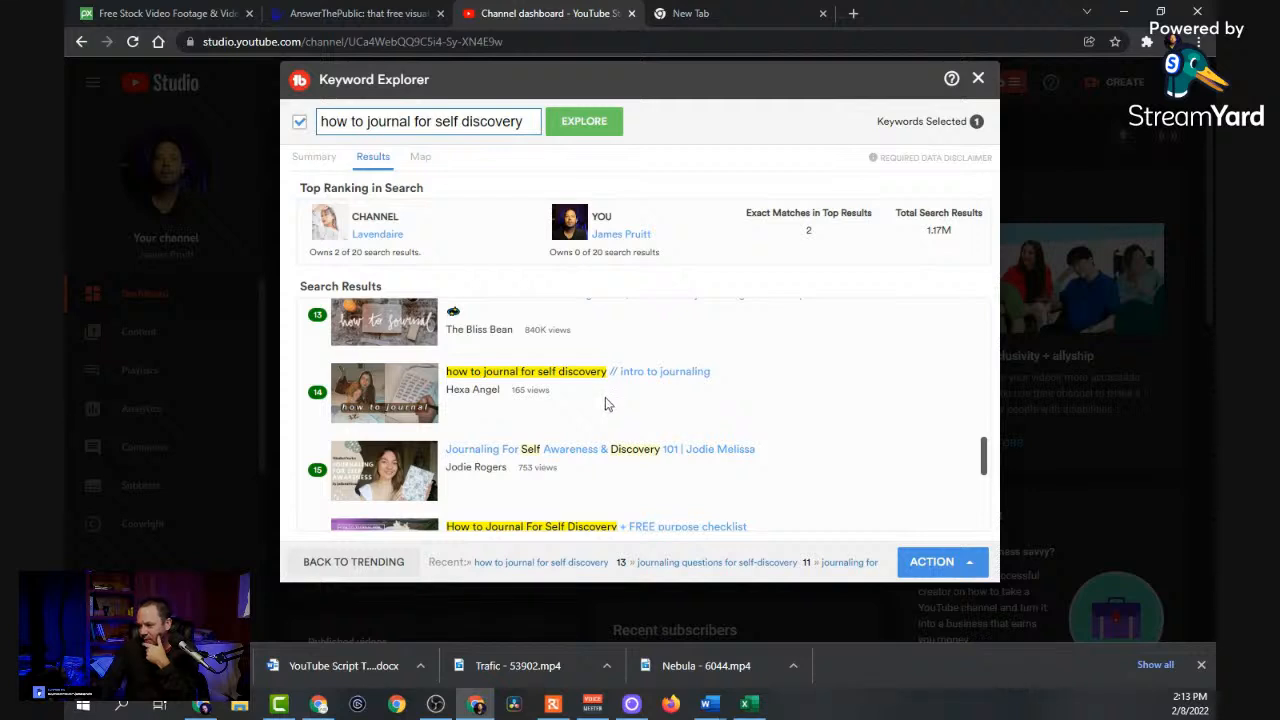
scroll(607, 403, down, 1)
scroll(609, 404, up, 1)
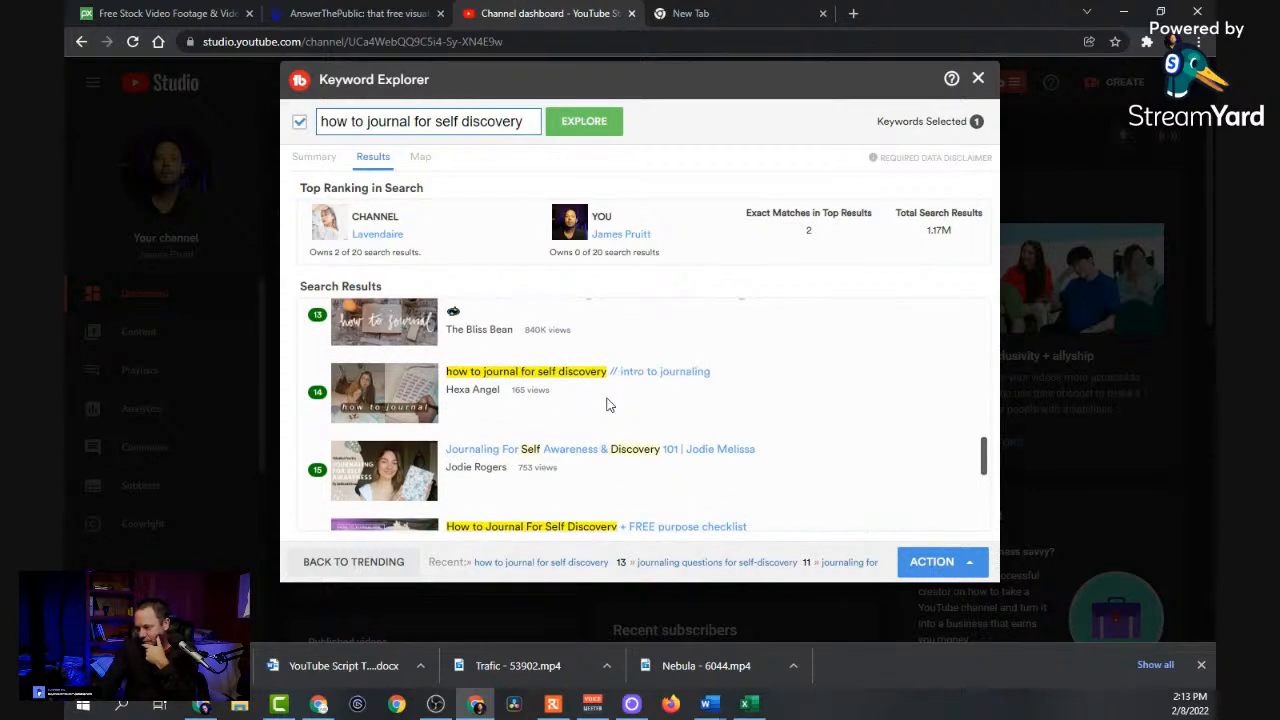
scroll(607, 403, down, 2)
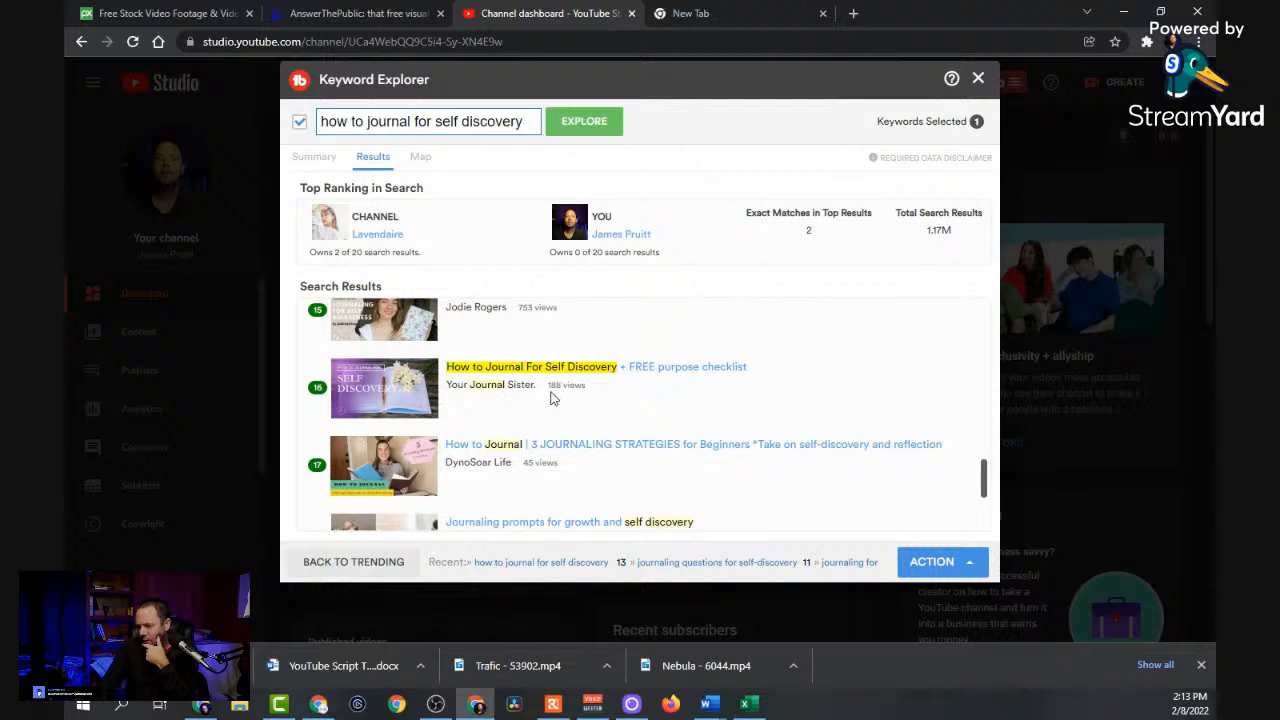
scroll(575, 402, down, 2)
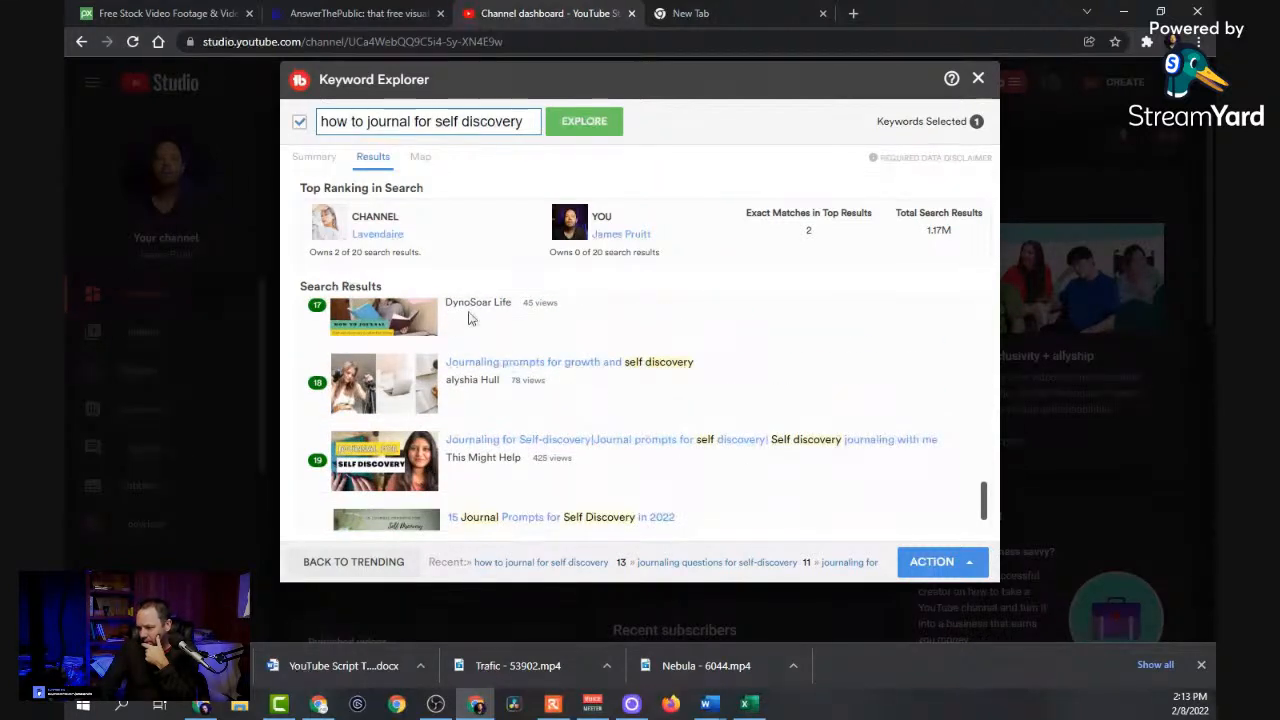
Review the lowest-ranked videos for "how to journal for self discovery" and return to the top-ranked results.
scroll(470, 400, up, 1)
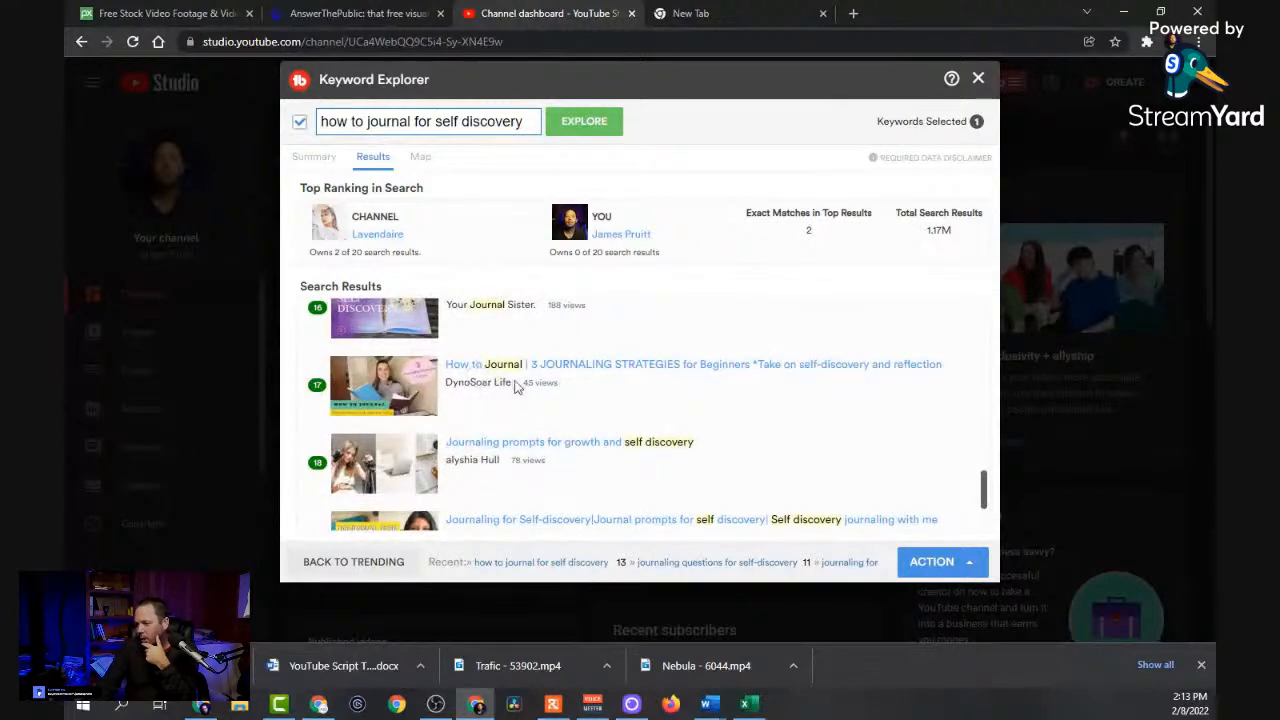
scroll(570, 405, down, 2)
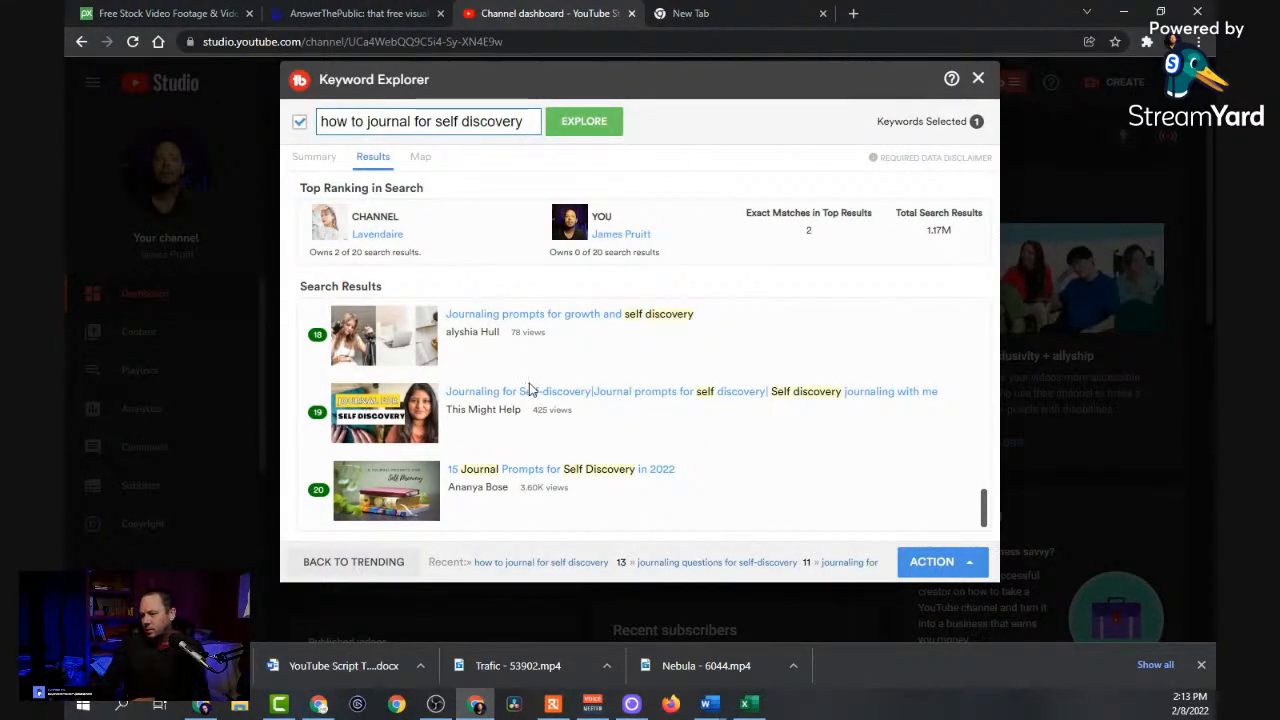
scroll(535, 380, up, 5)
scroll(540, 340, up, 15)
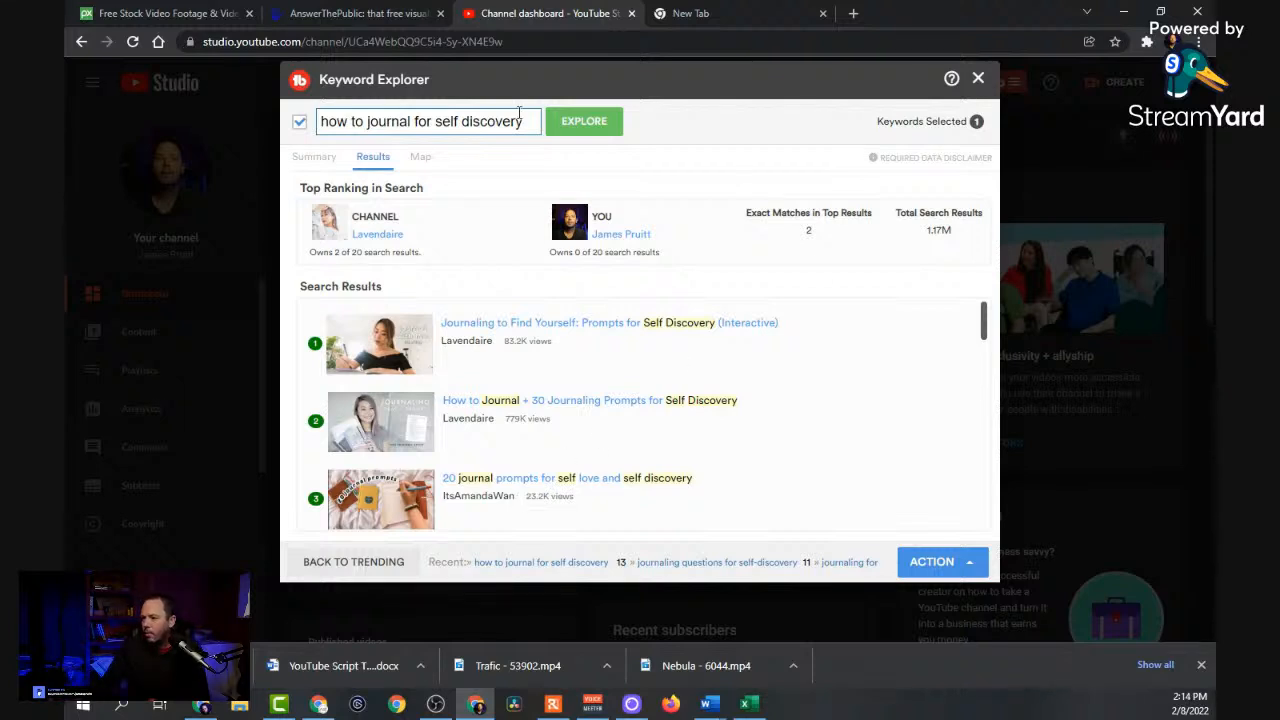
Save the keyword "how to journal for self discovery" to the Topic Planner.
drag(528, 121, 240, 115)
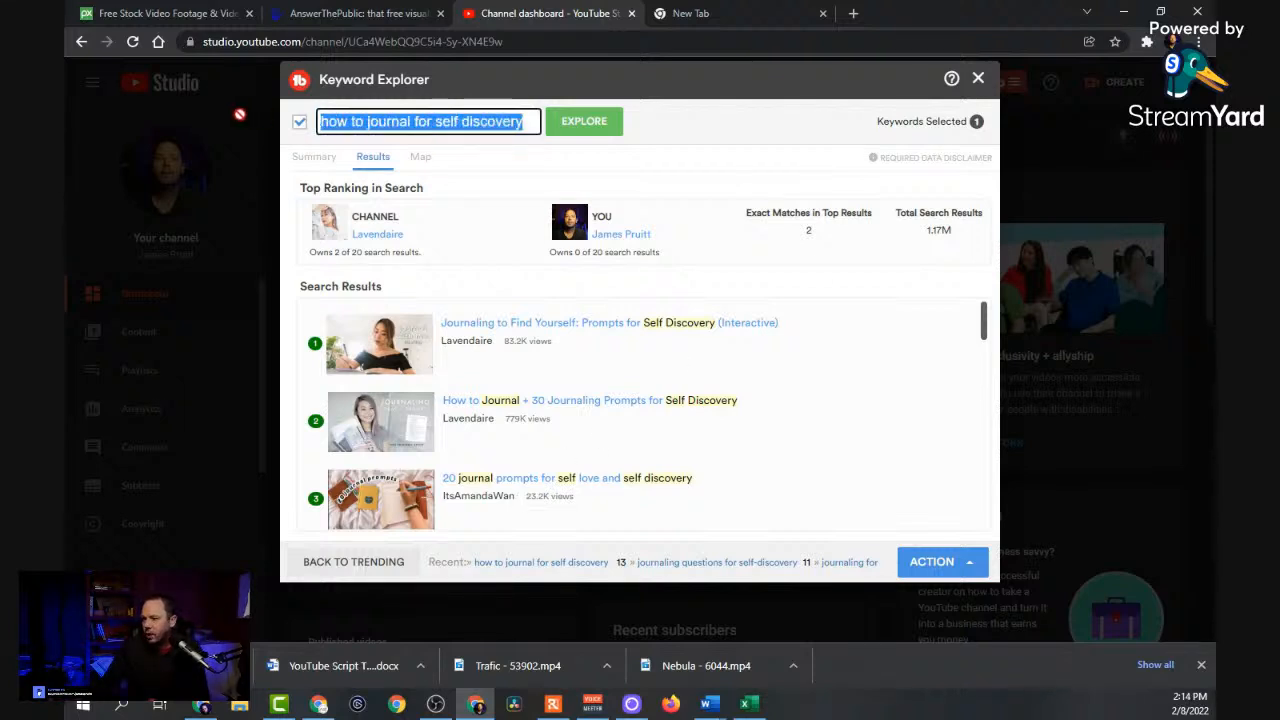
right_click(365, 127)
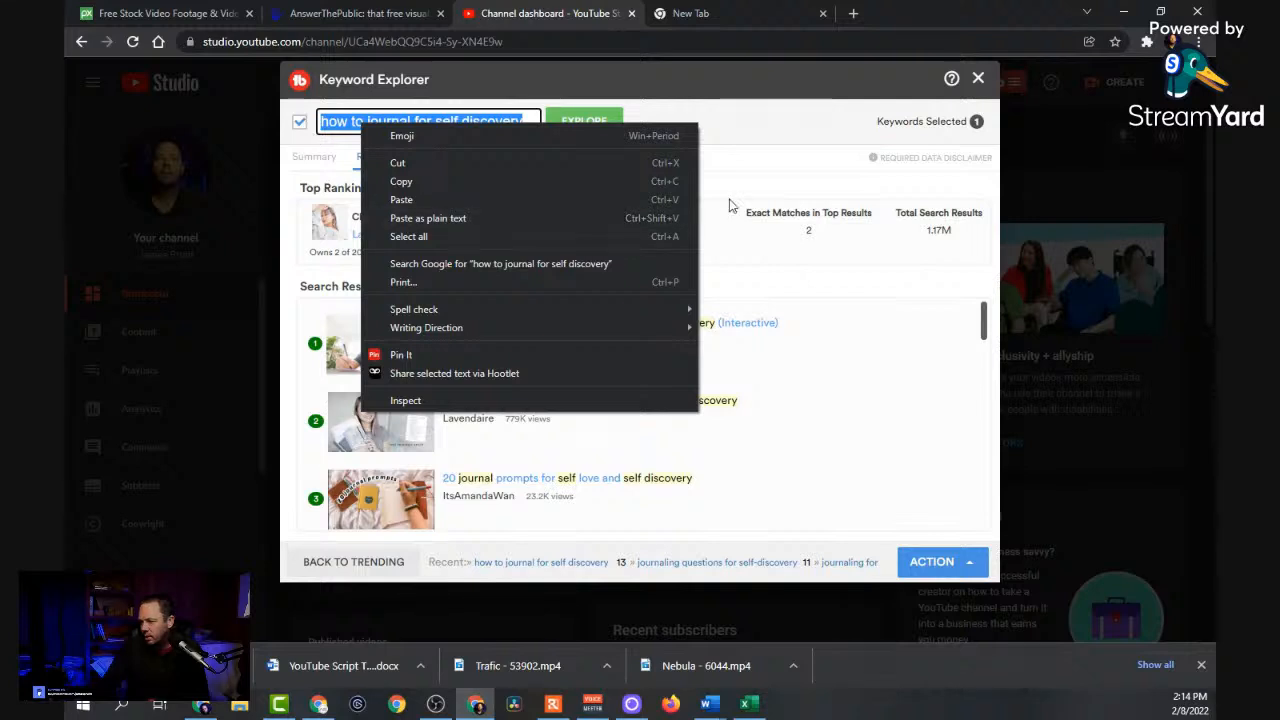
click(729, 143)
click(930, 565)
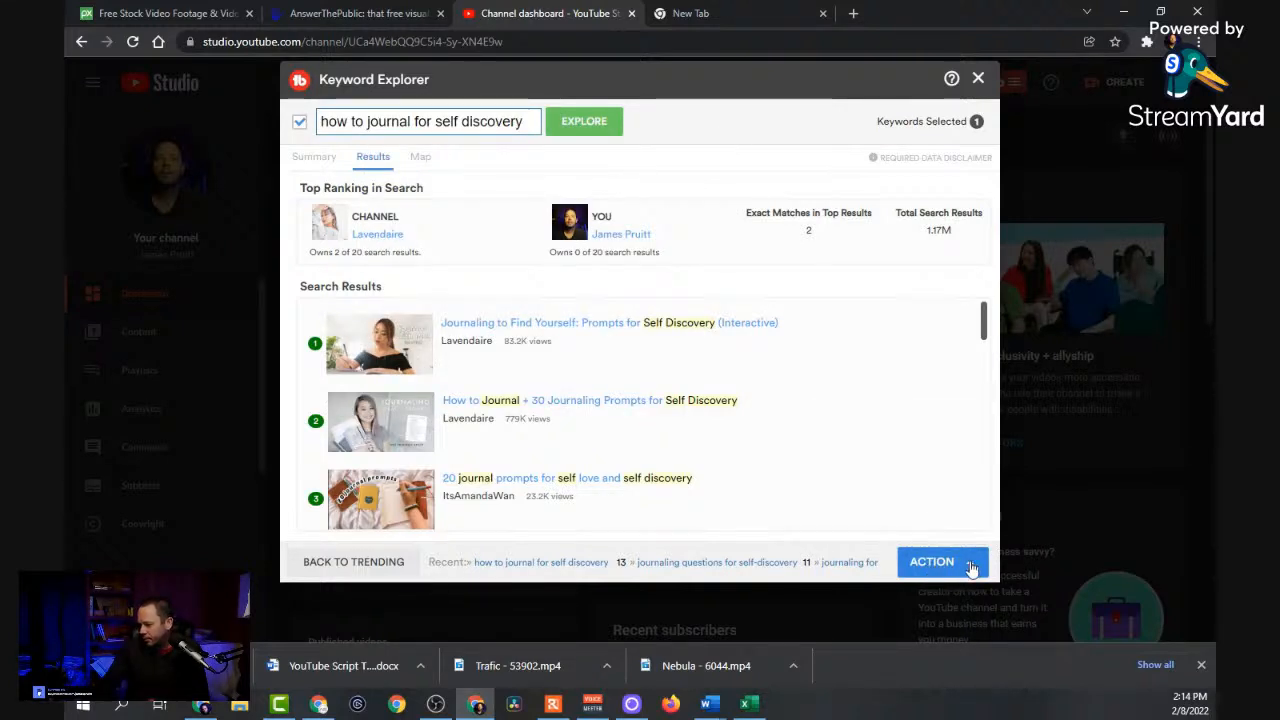
click(971, 567)
click(888, 467)
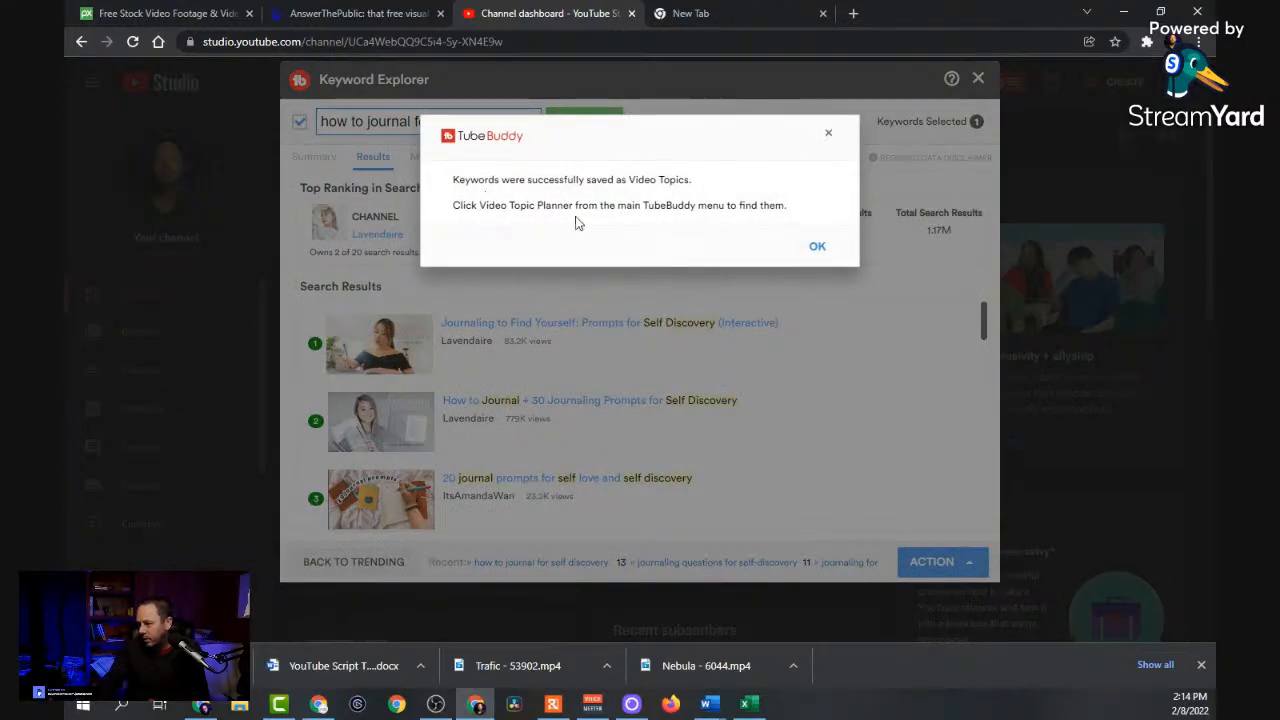
Return to the keyword's summary and look through the common tags related to "how to journal for self discovery".
click(316, 157)
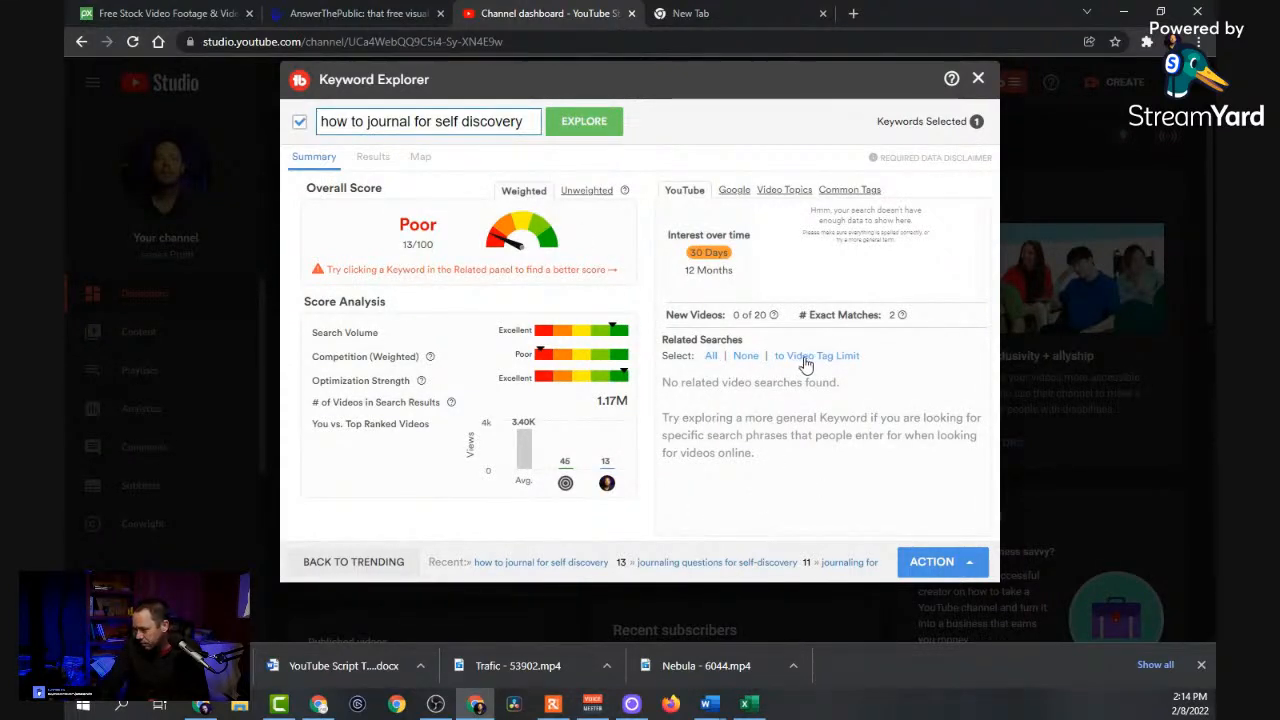
click(850, 191)
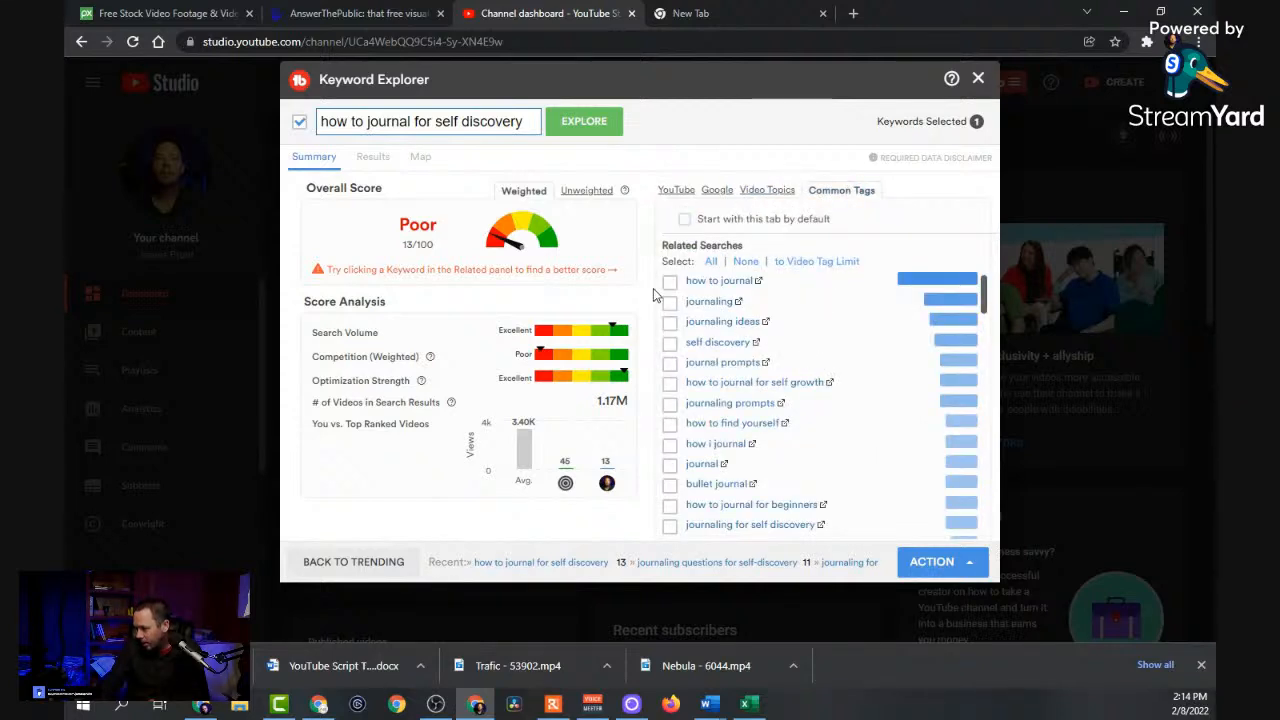
scroll(762, 413, down, 2)
scroll(762, 413, down, 8)
scroll(790, 400, down, 3)
scroll(730, 350, up, 6)
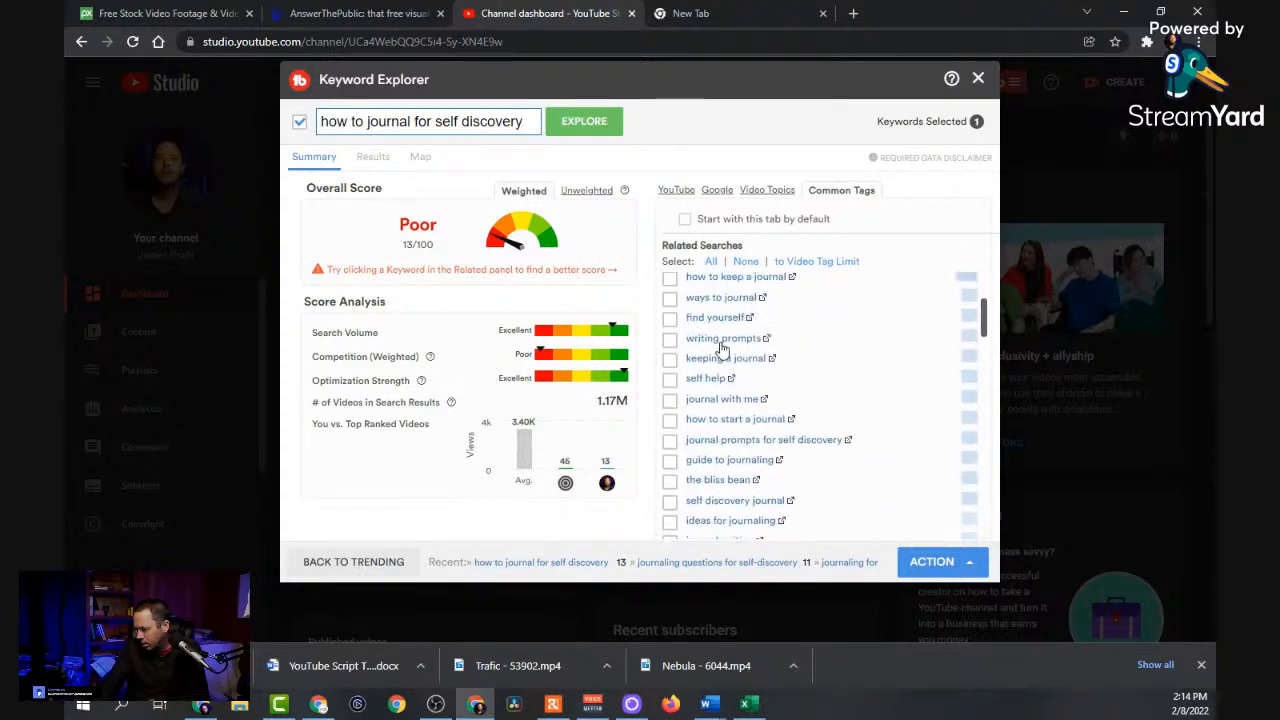
scroll(722, 348, up, 4)
Select the common tags up to the video tag limit and create a new tag list named "journaling tags" from them.
click(802, 262)
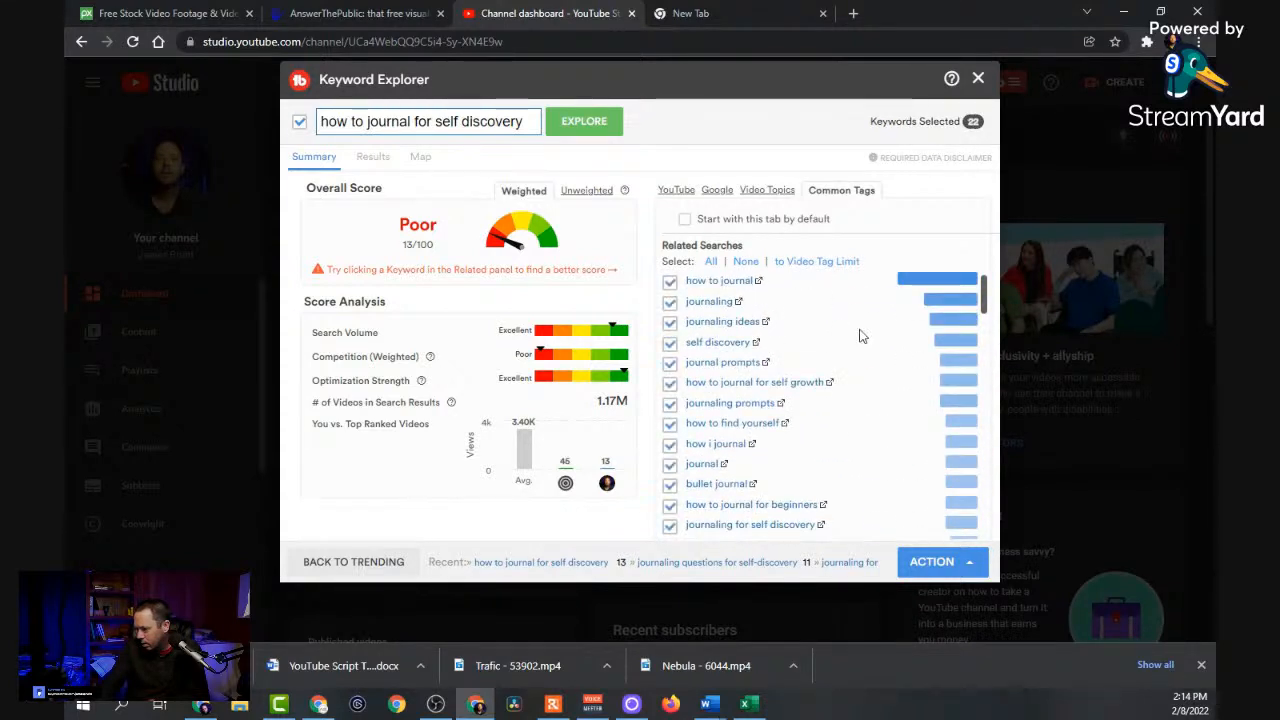
click(935, 564)
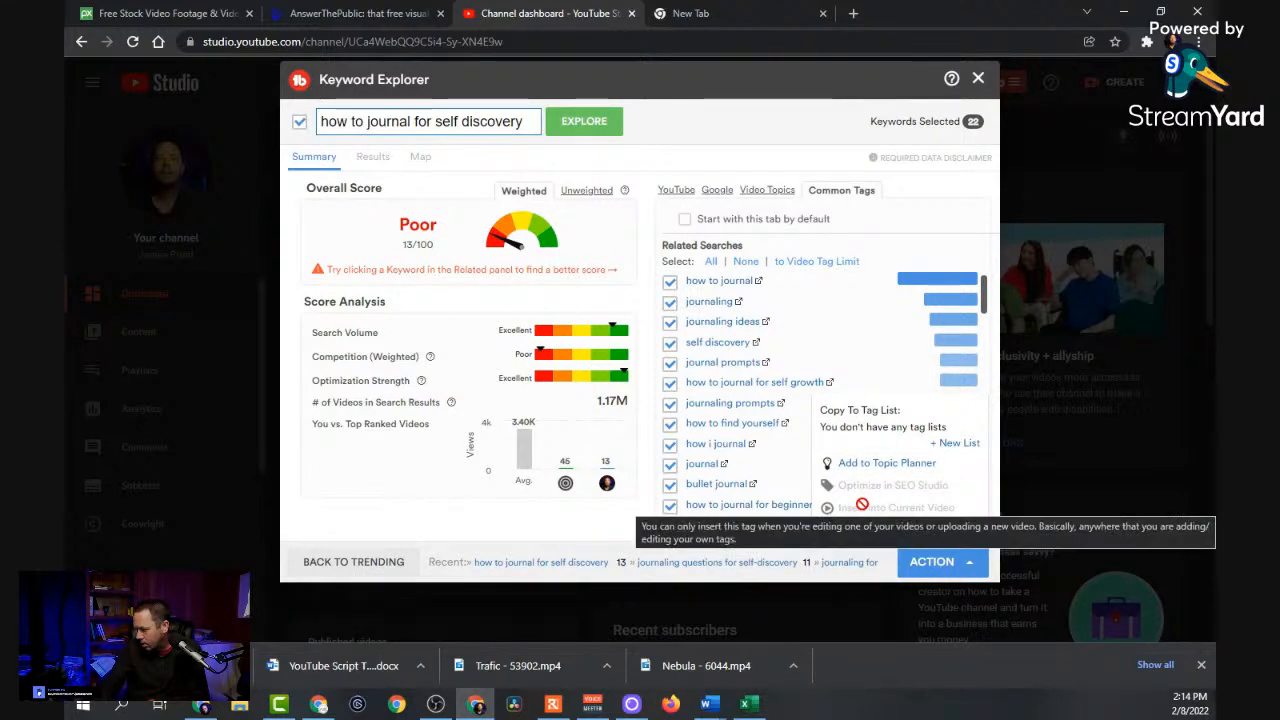
click(946, 446)
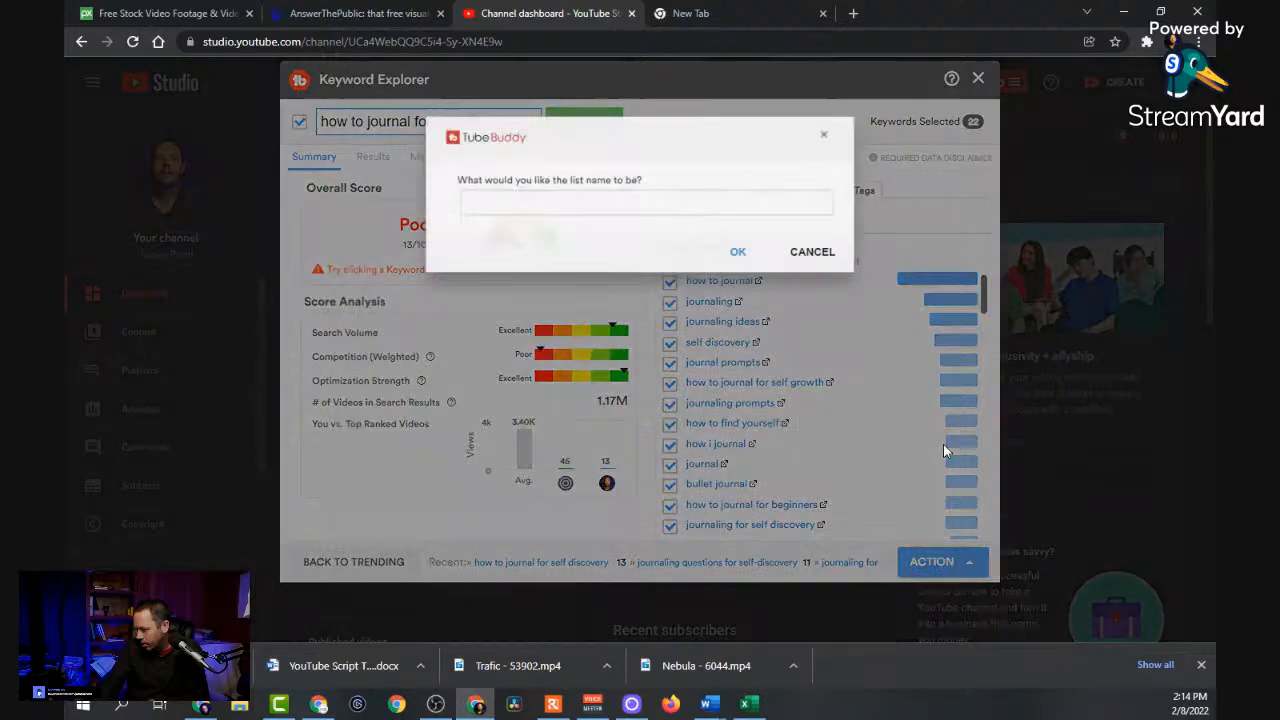
text(journaling tags)
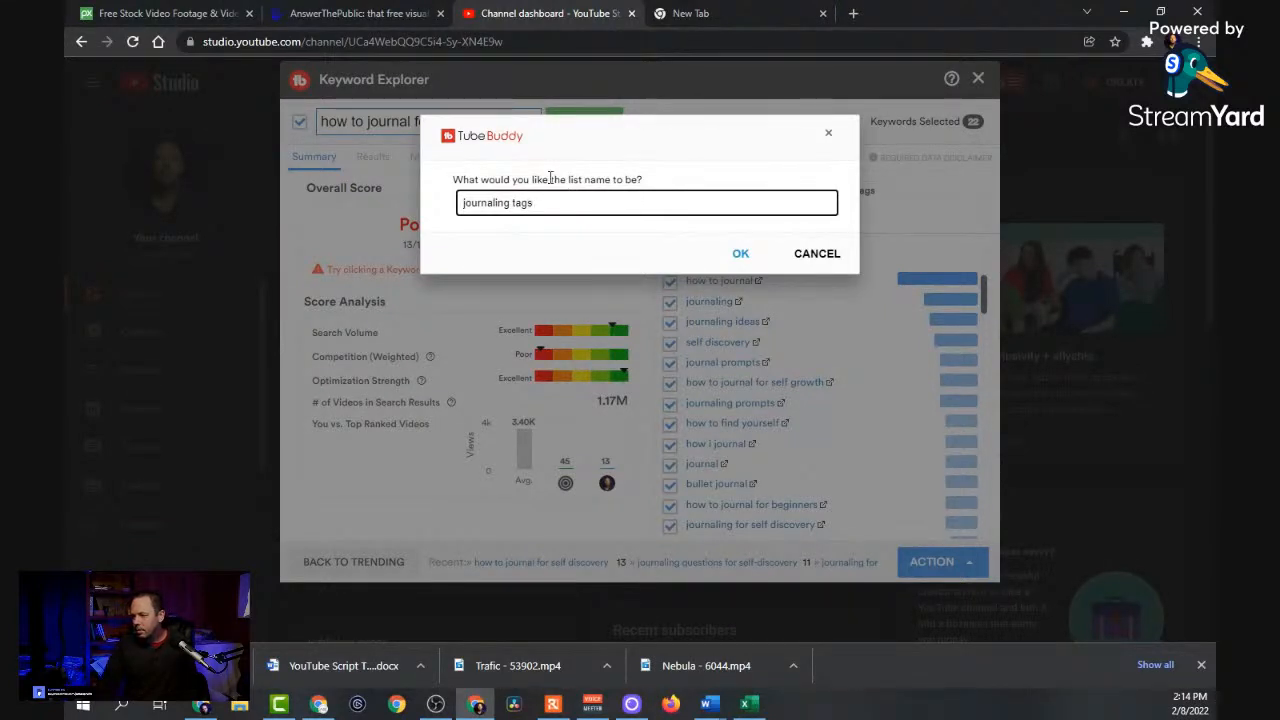
click(735, 256)
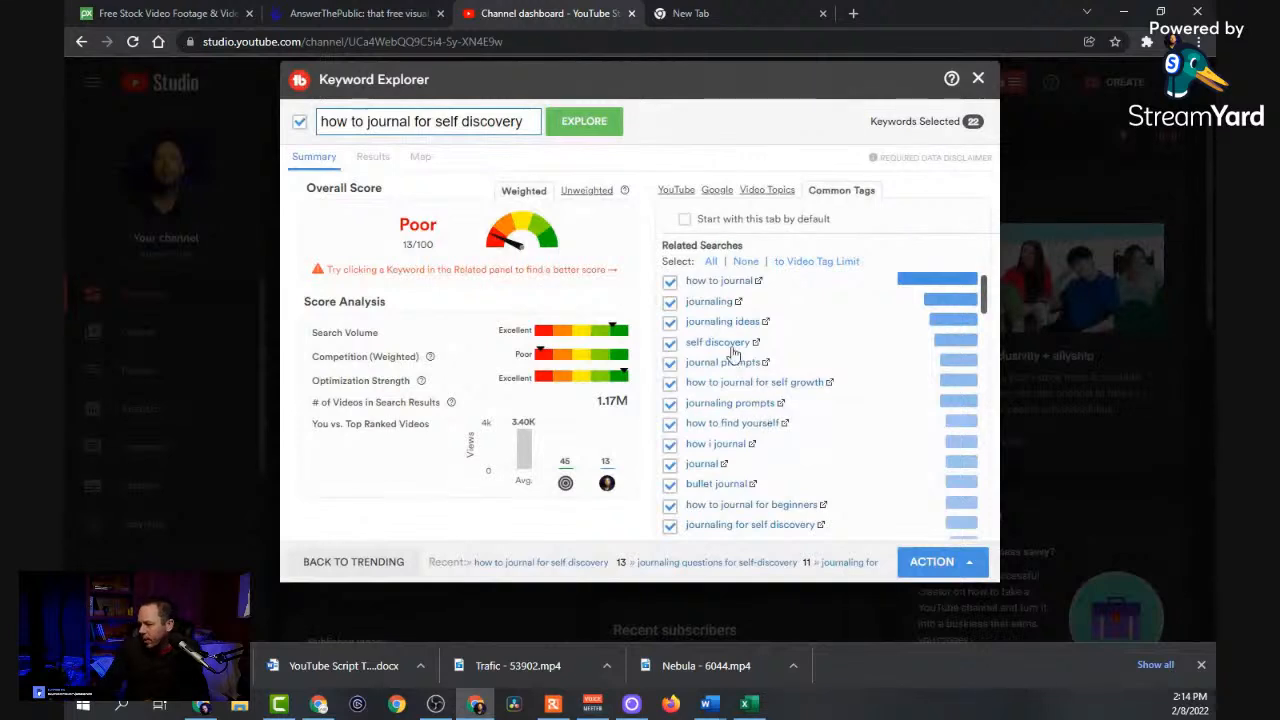
scroll(708, 380, down, 6)
scroll(708, 470, up, 6)
Deselect all the common tags and optimize the keyword "how to journal for self discovery" in SEO Studio.
mouse_move(935, 572)
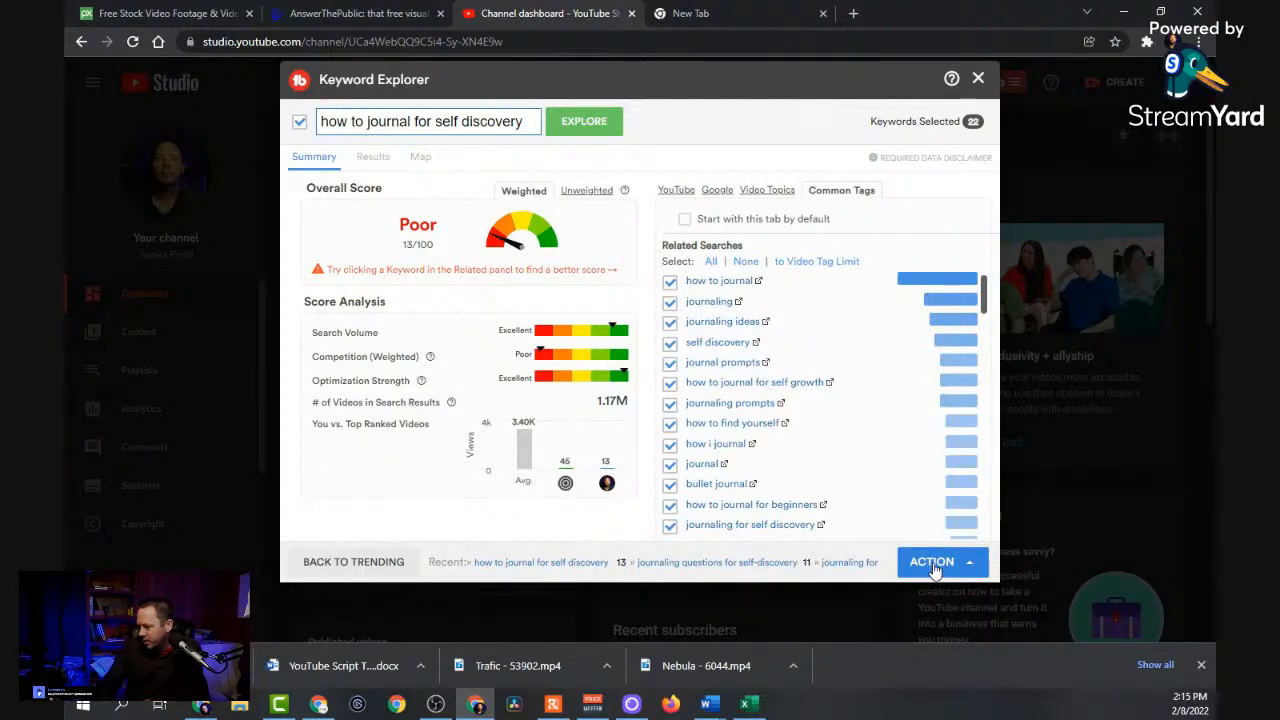
mouse_move(975, 570)
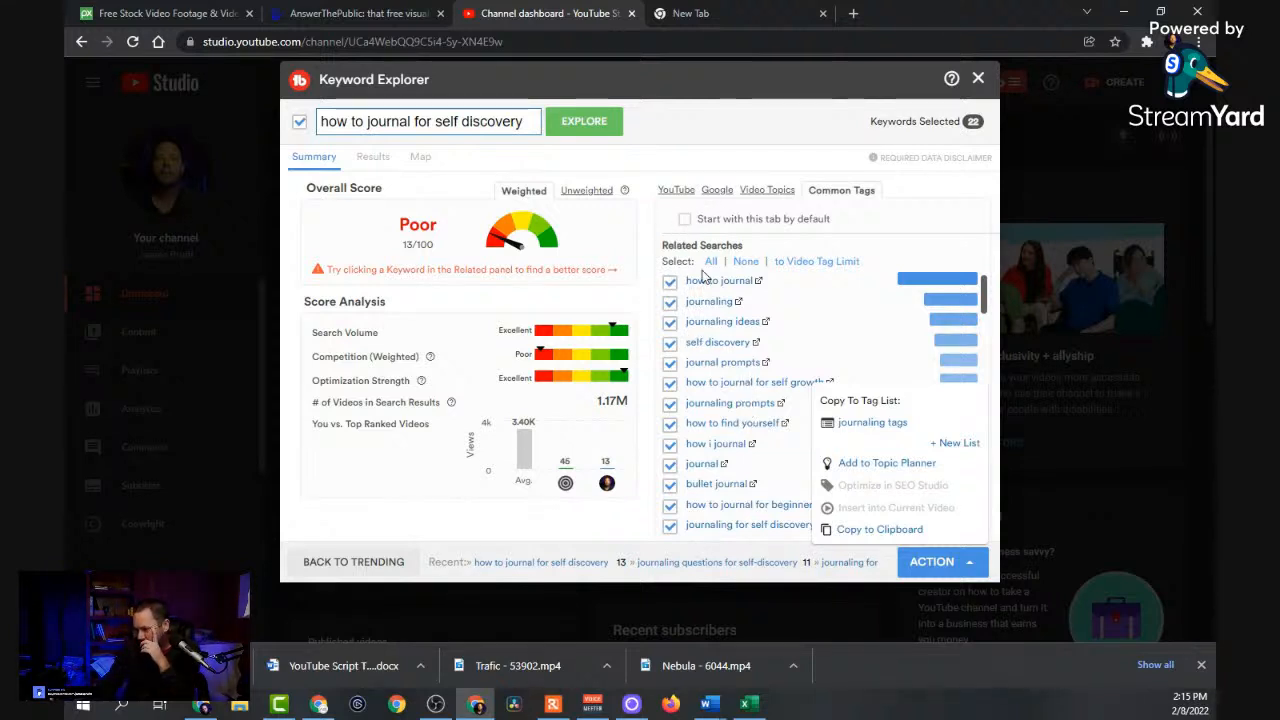
click(746, 262)
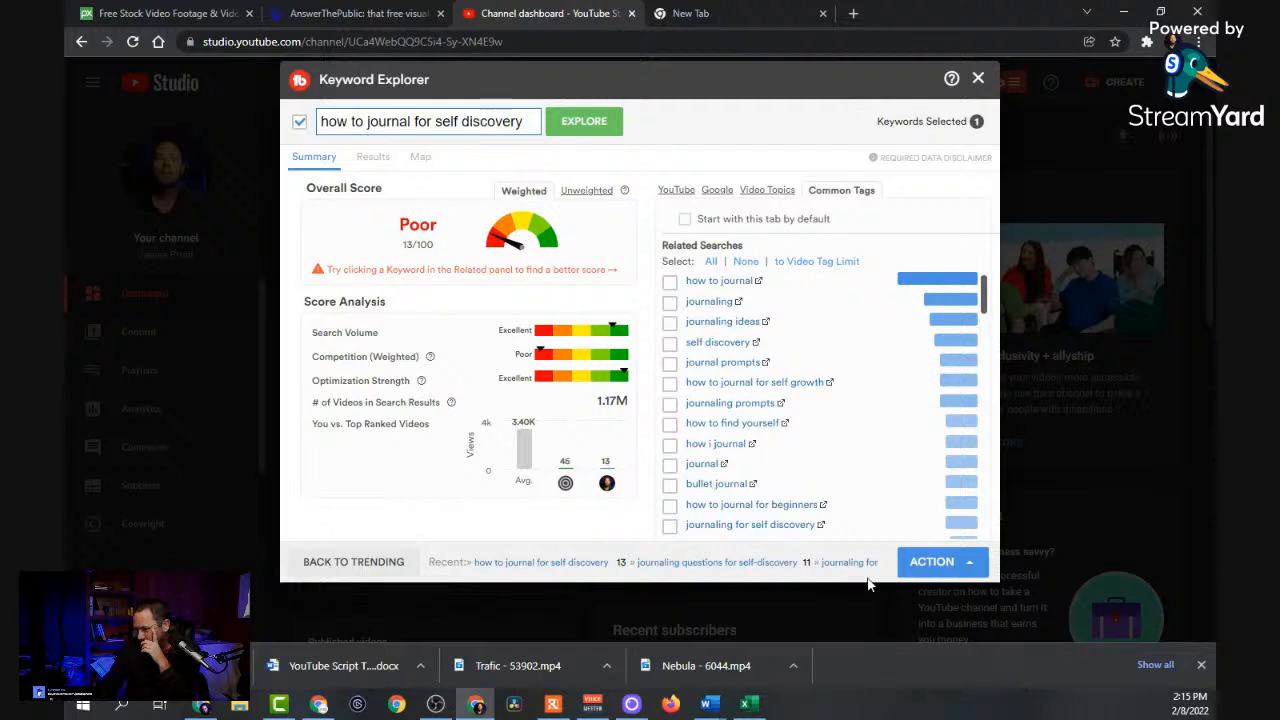
click(944, 574)
click(945, 570)
click(945, 571)
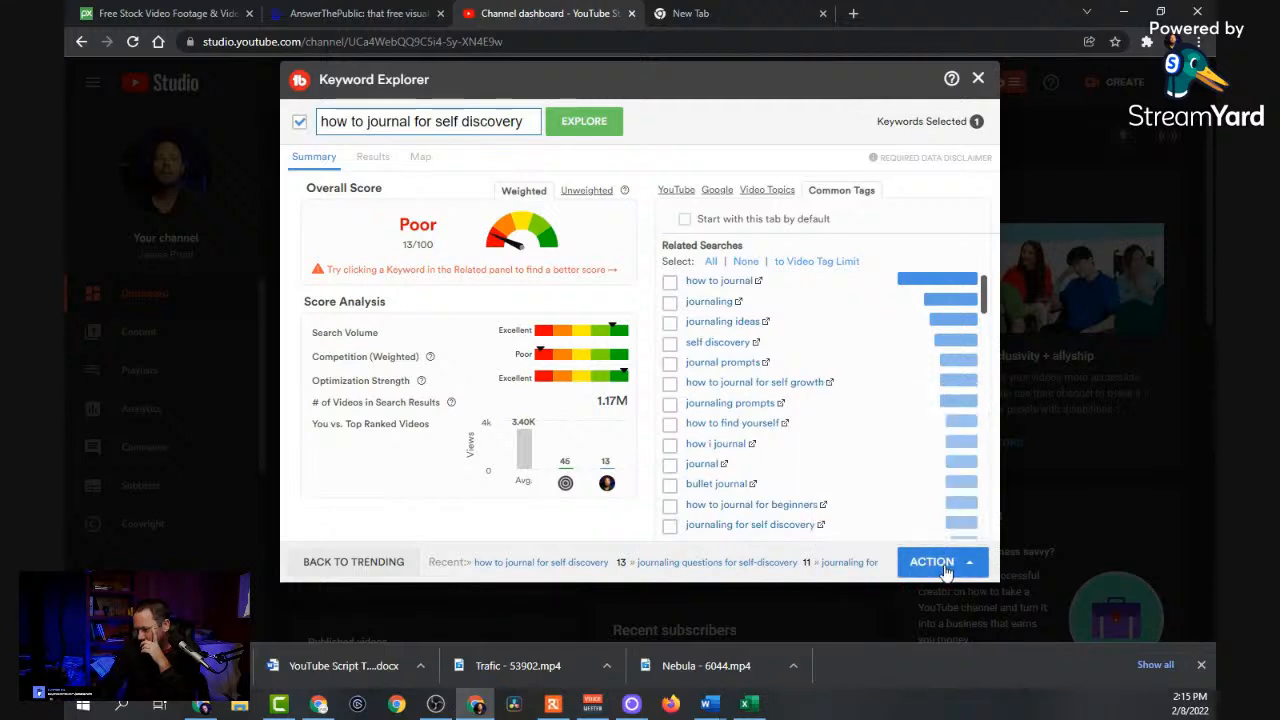
click(932, 566)
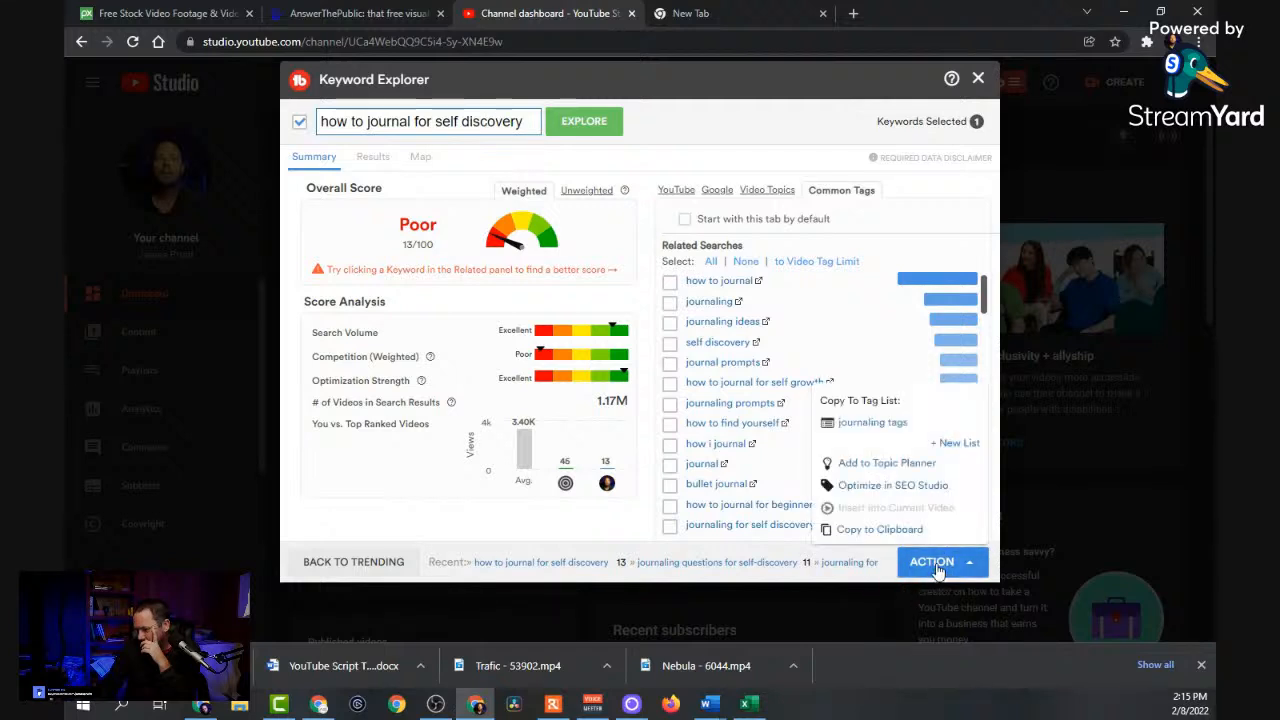
click(893, 485)
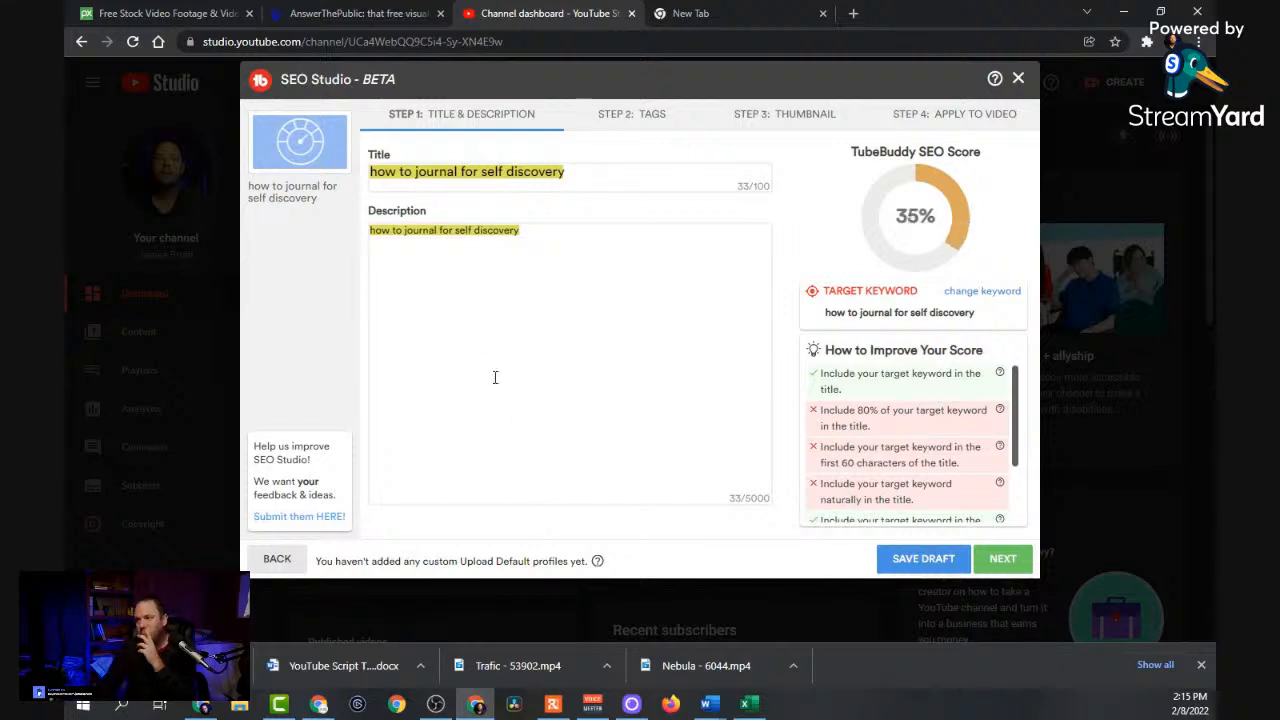
Change the video title to "How to Journal For Self Discovery Quickly And Easily".
click(372, 173)
text(H)
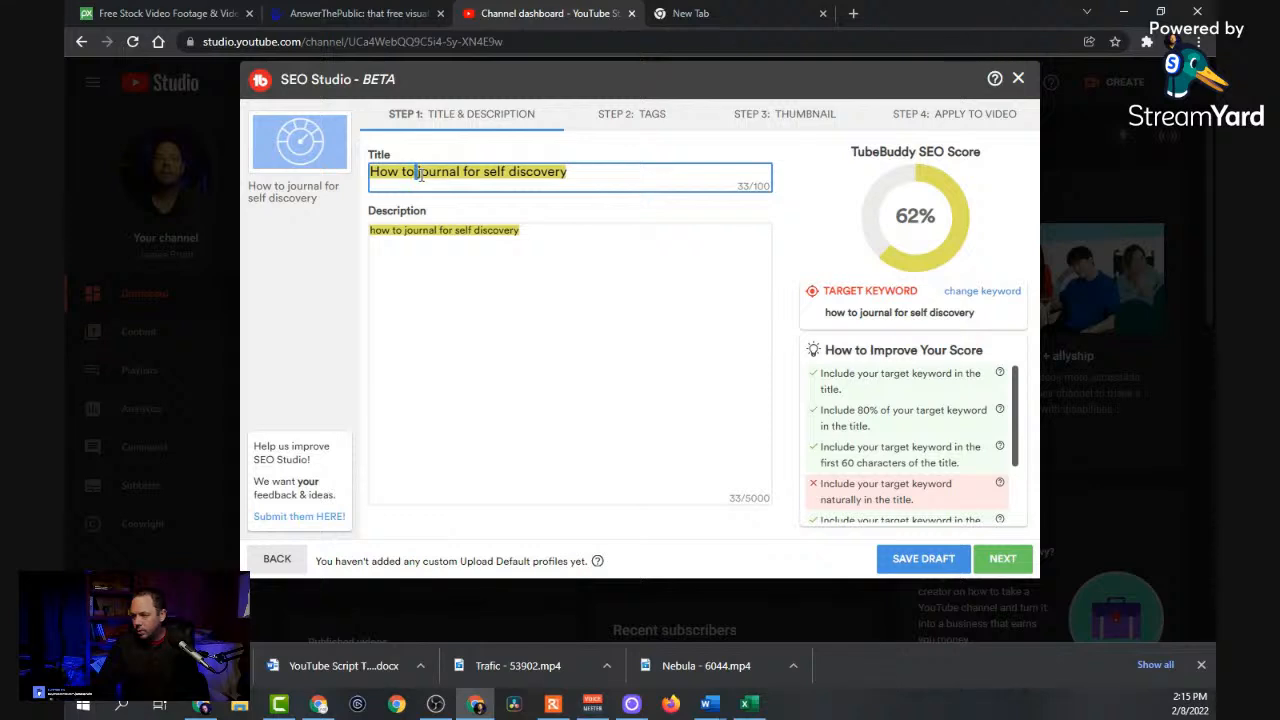
text(J)
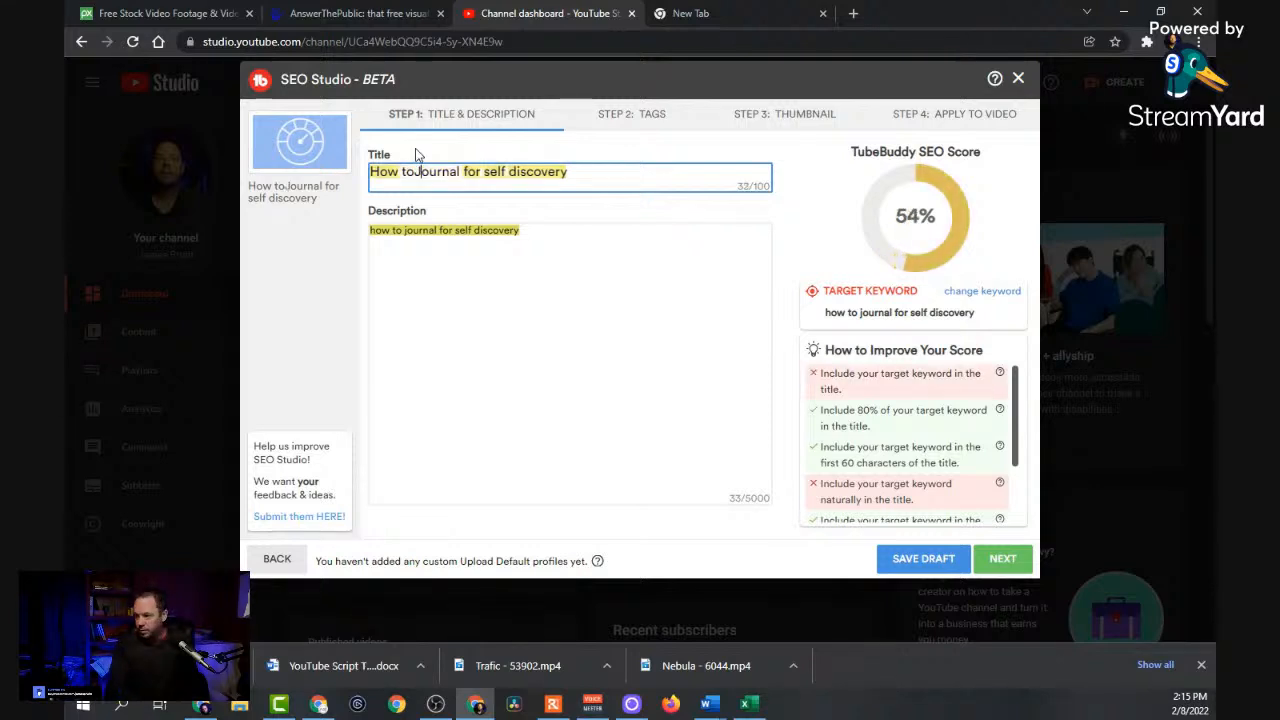
click(415, 173)
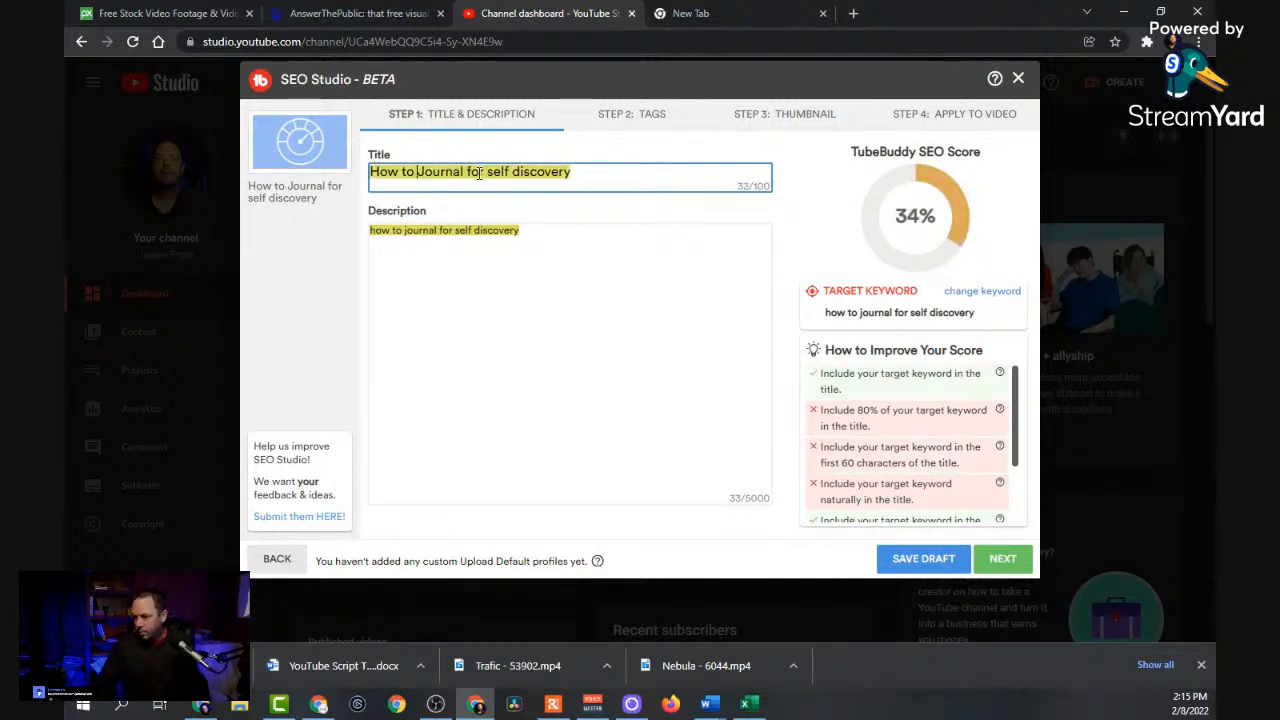
drag(466, 173, 471, 173)
text(F)
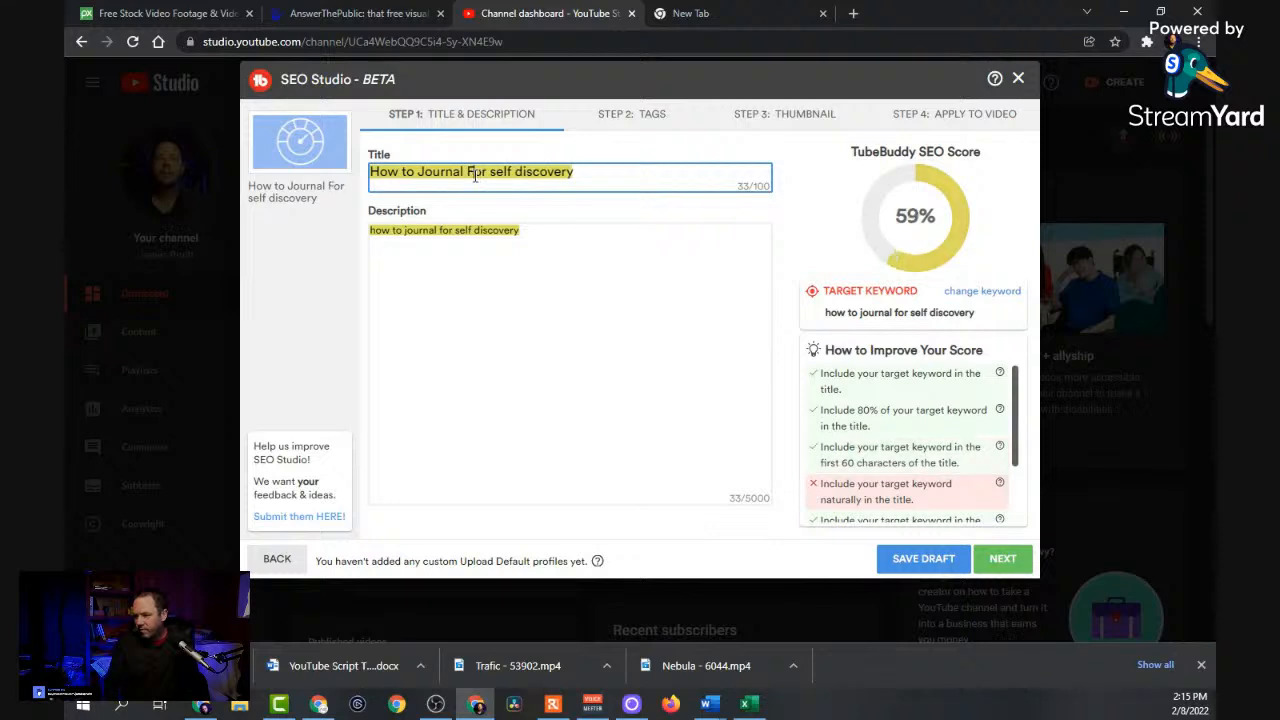
drag(489, 173, 497, 173)
text(S)
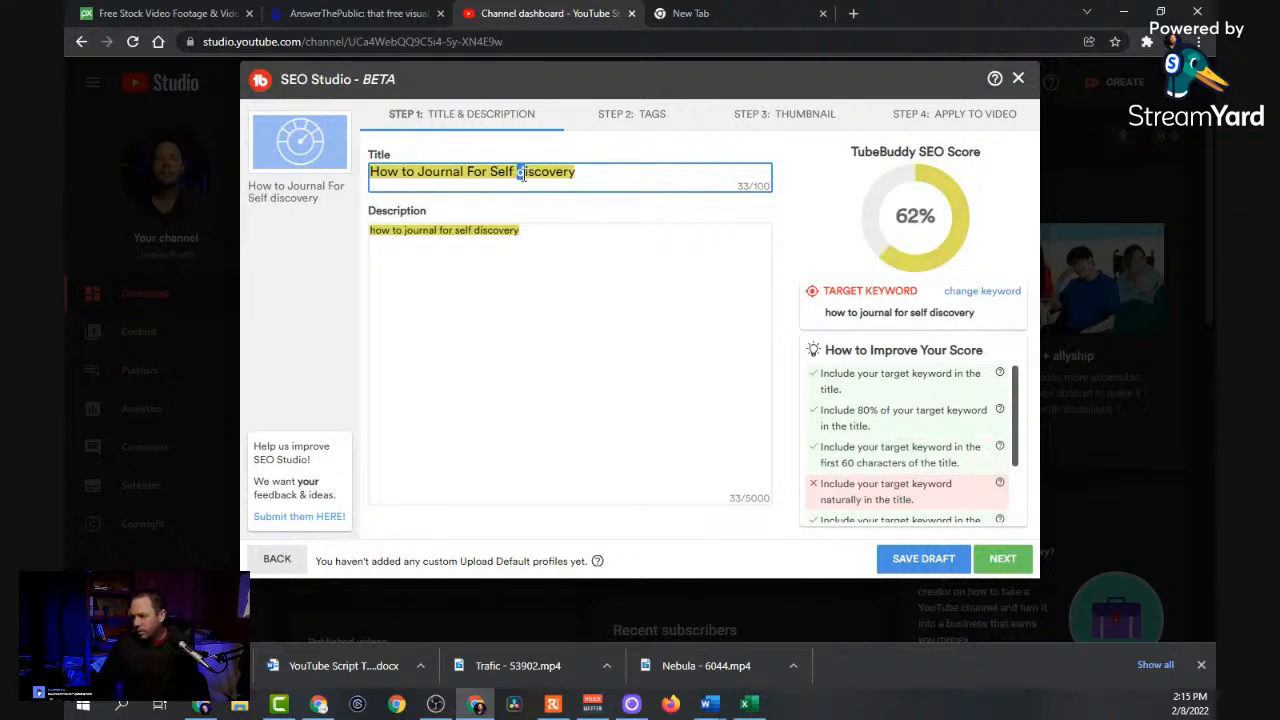
text(D)
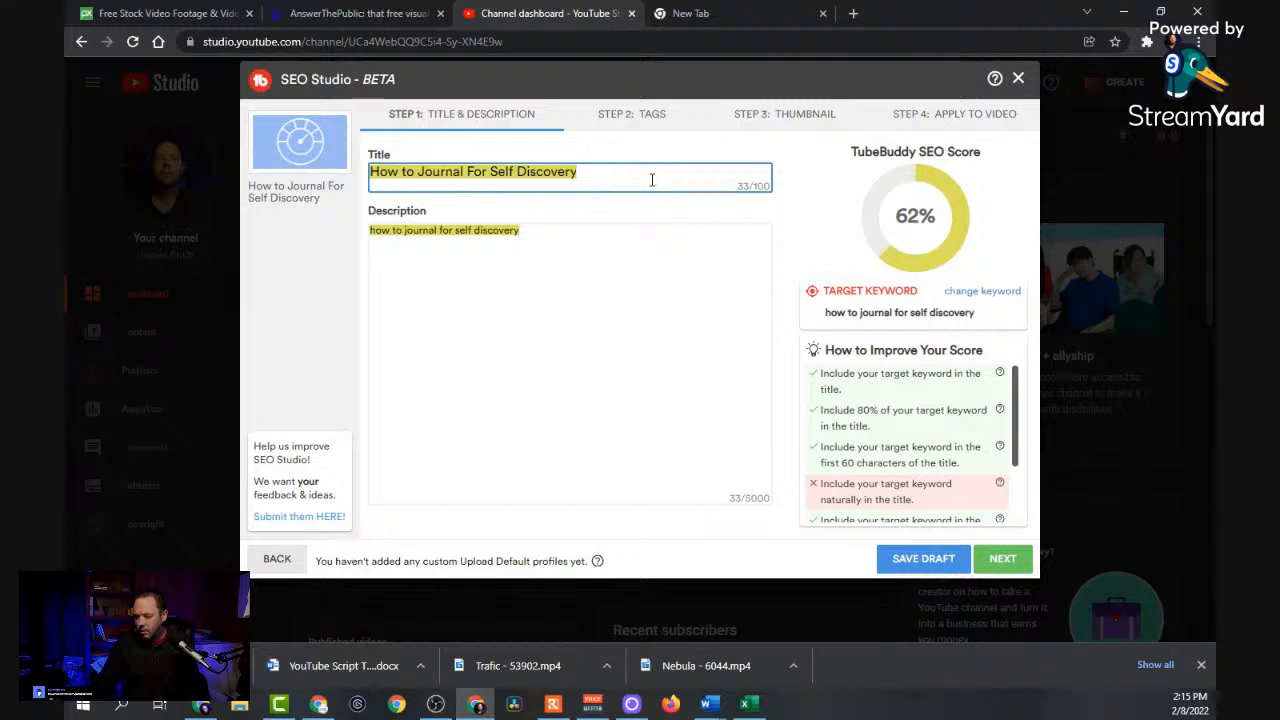
text( Quickly And Easily)
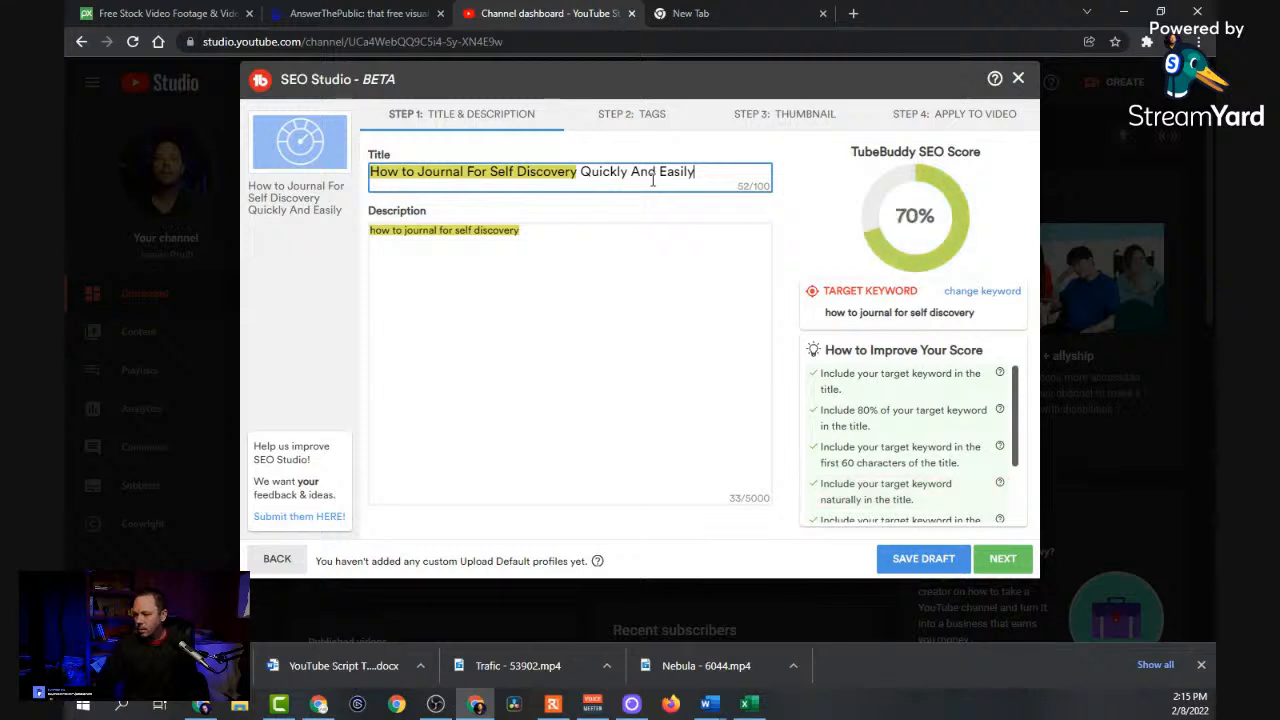
Write the description as "Today, I want to discuss how to journal for self discovery. Check out this video to get started with your journaling today:".
click(371, 233)
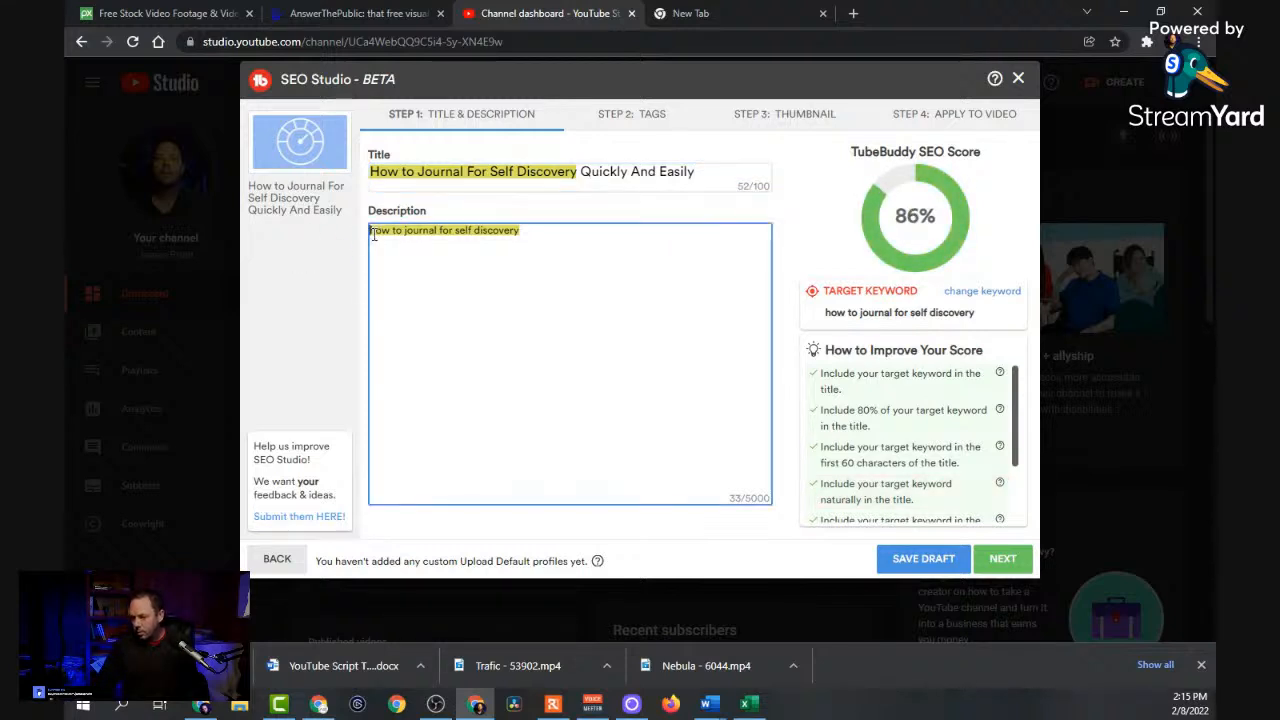
text(Today, I w)
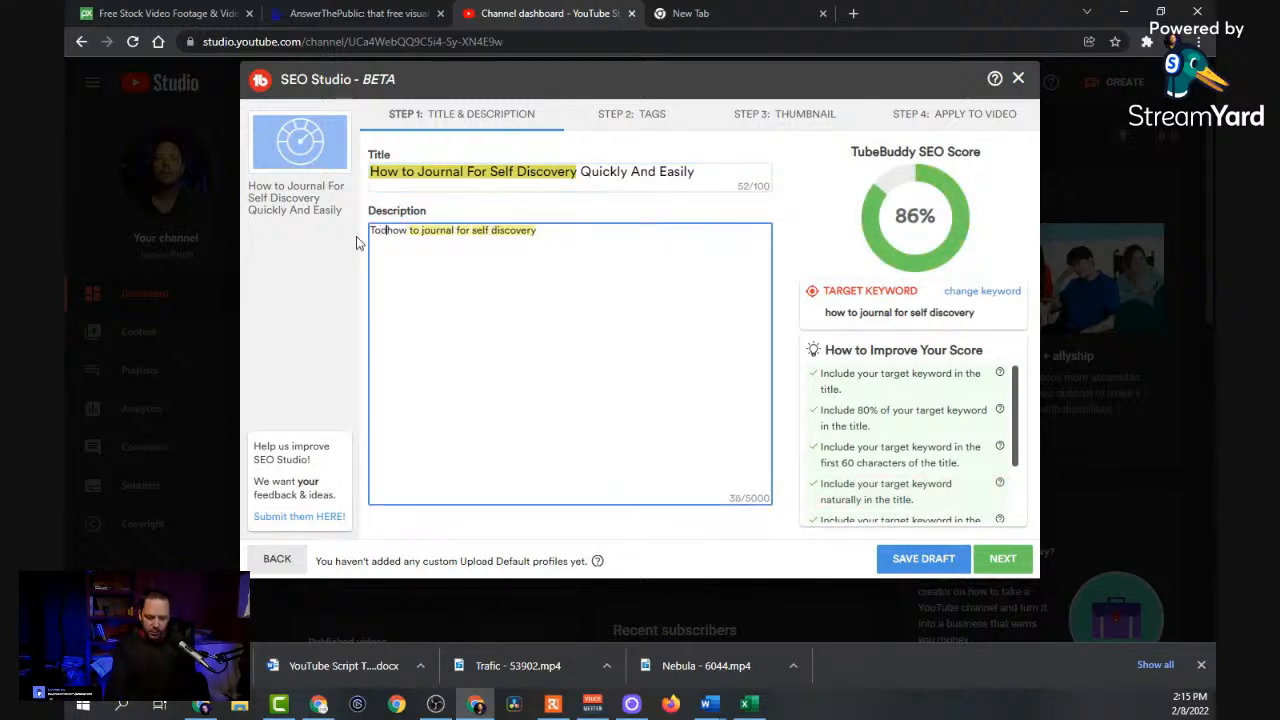
text(ant to disc)
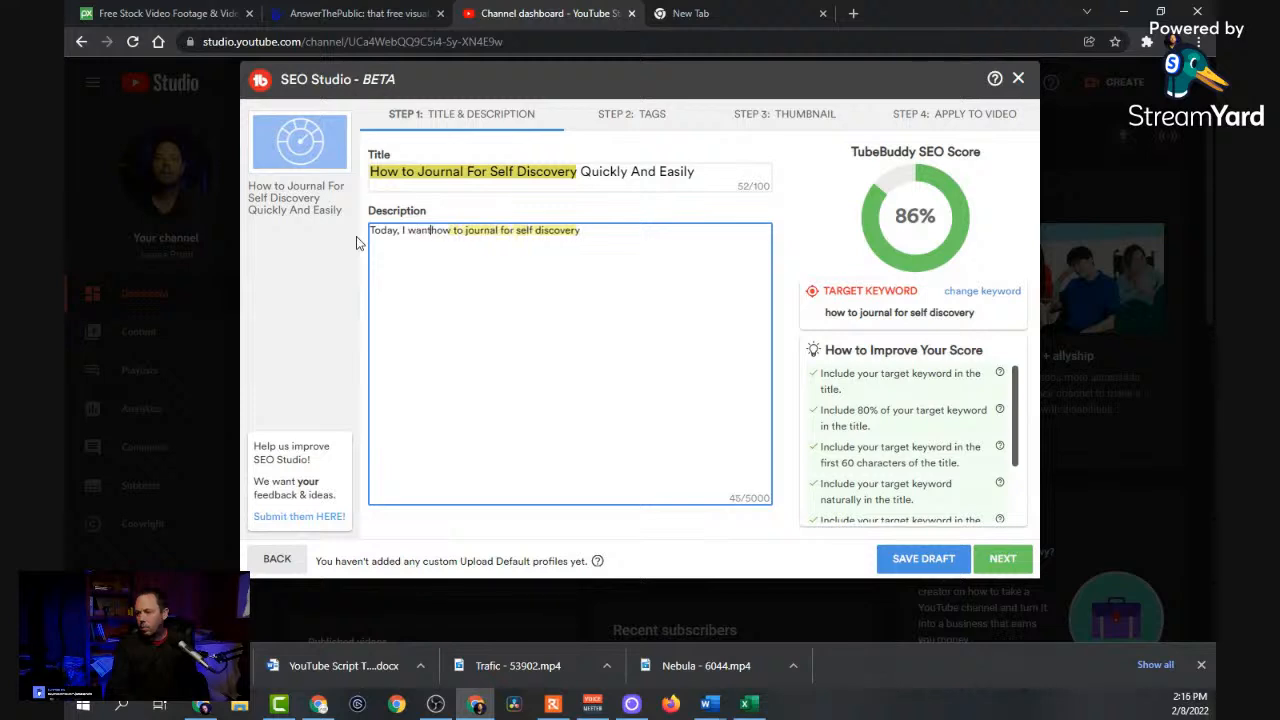
text(uss)
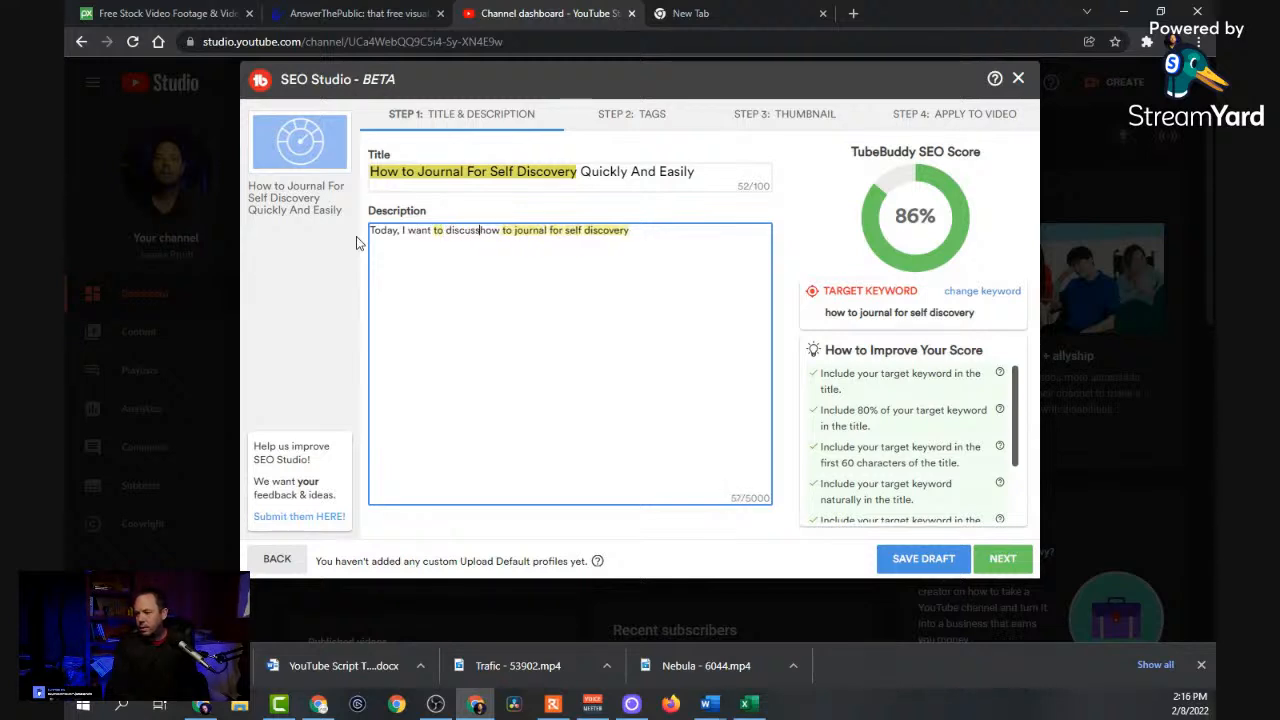
click(630, 256)
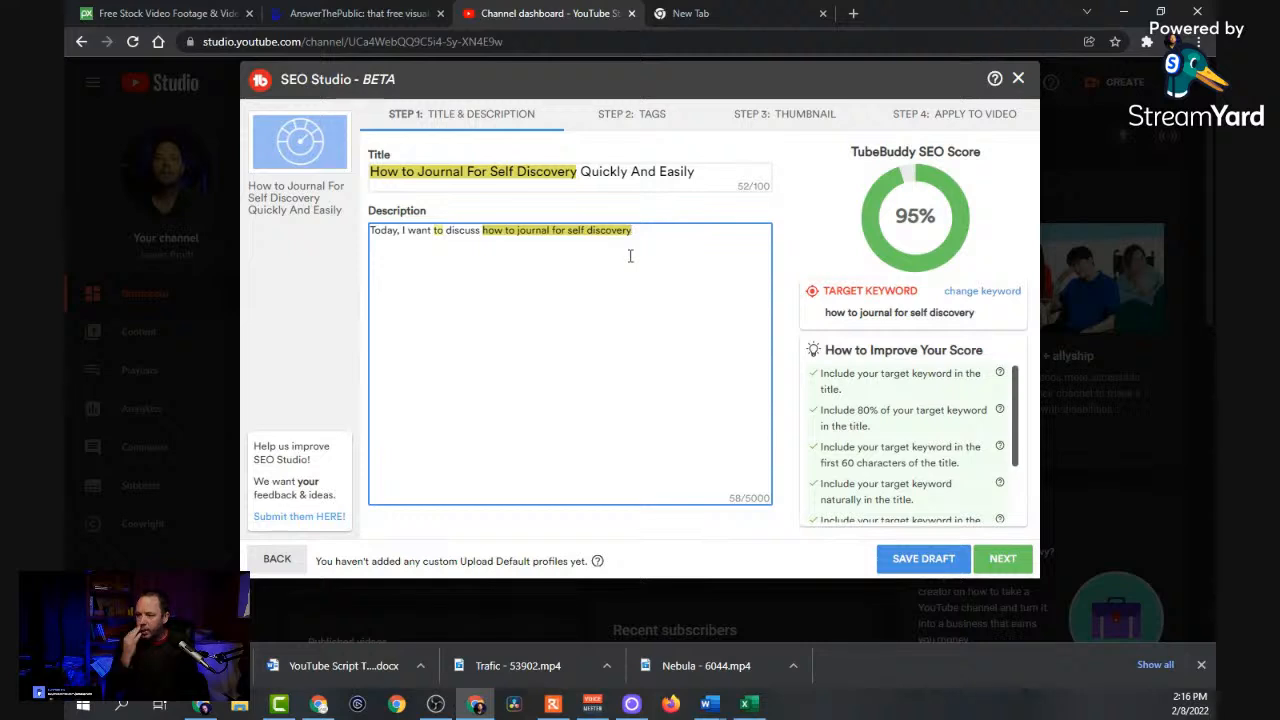
text(. b)
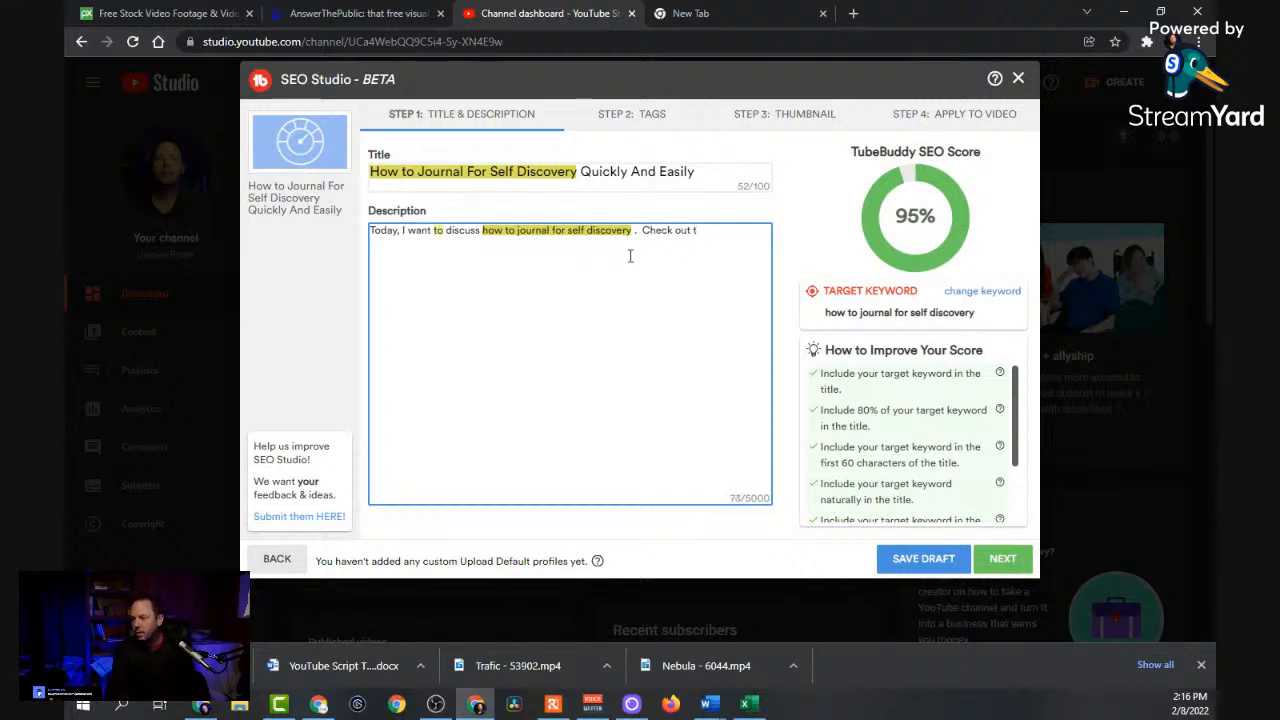
text(eo)
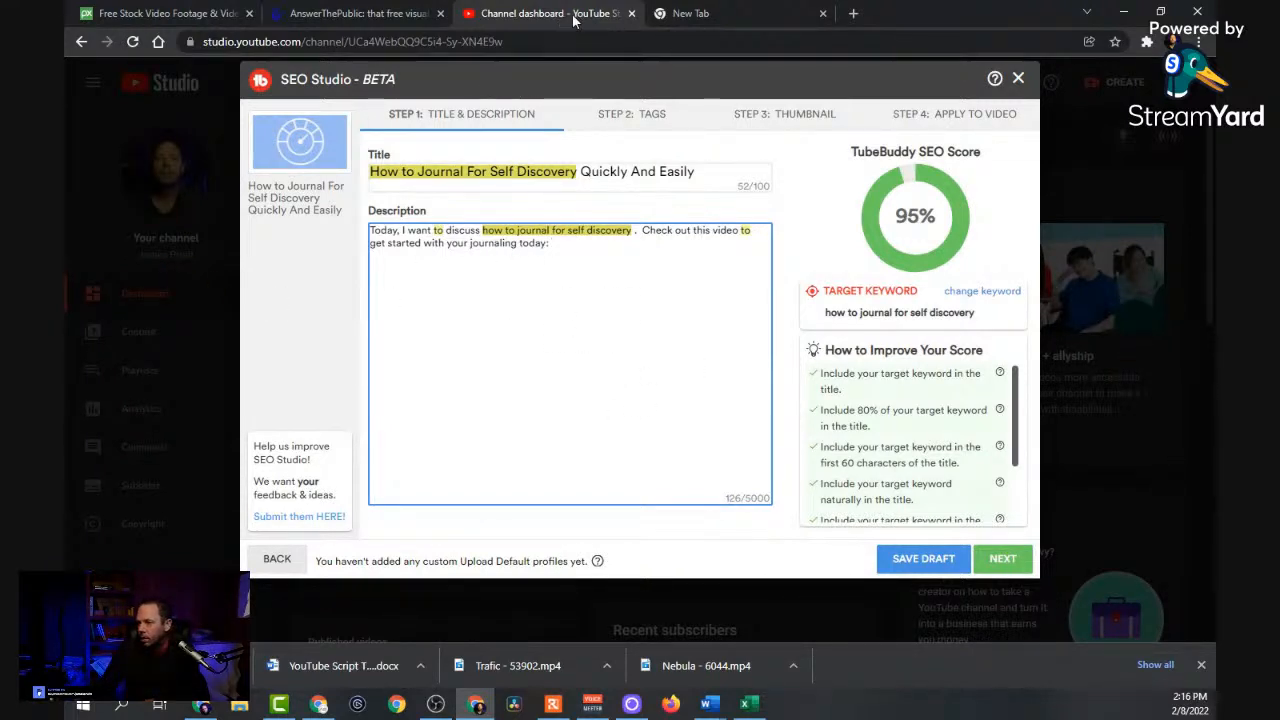
Open the channel's "Why You Should Journal Everyday to Change Your Life" video on YouTube in the empty browser tab and pause its playback.
click(685, 16)
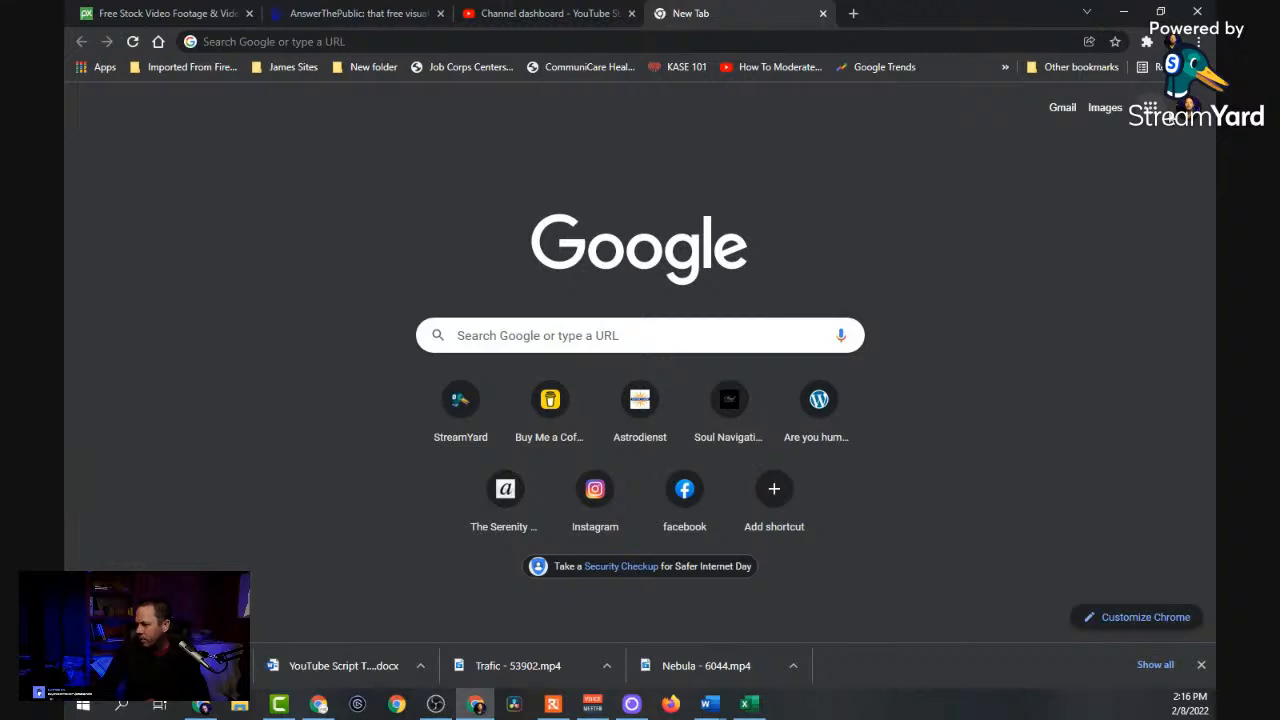
click(1150, 108)
click(1007, 415)
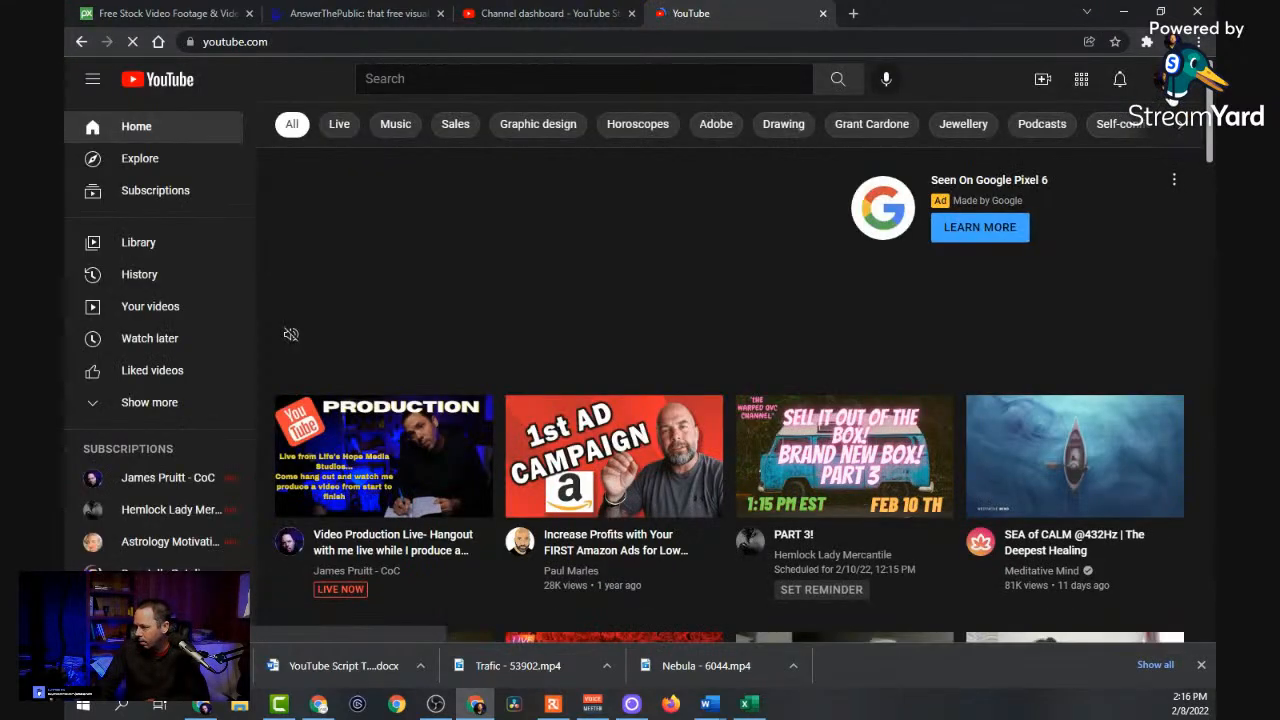
click(1170, 80)
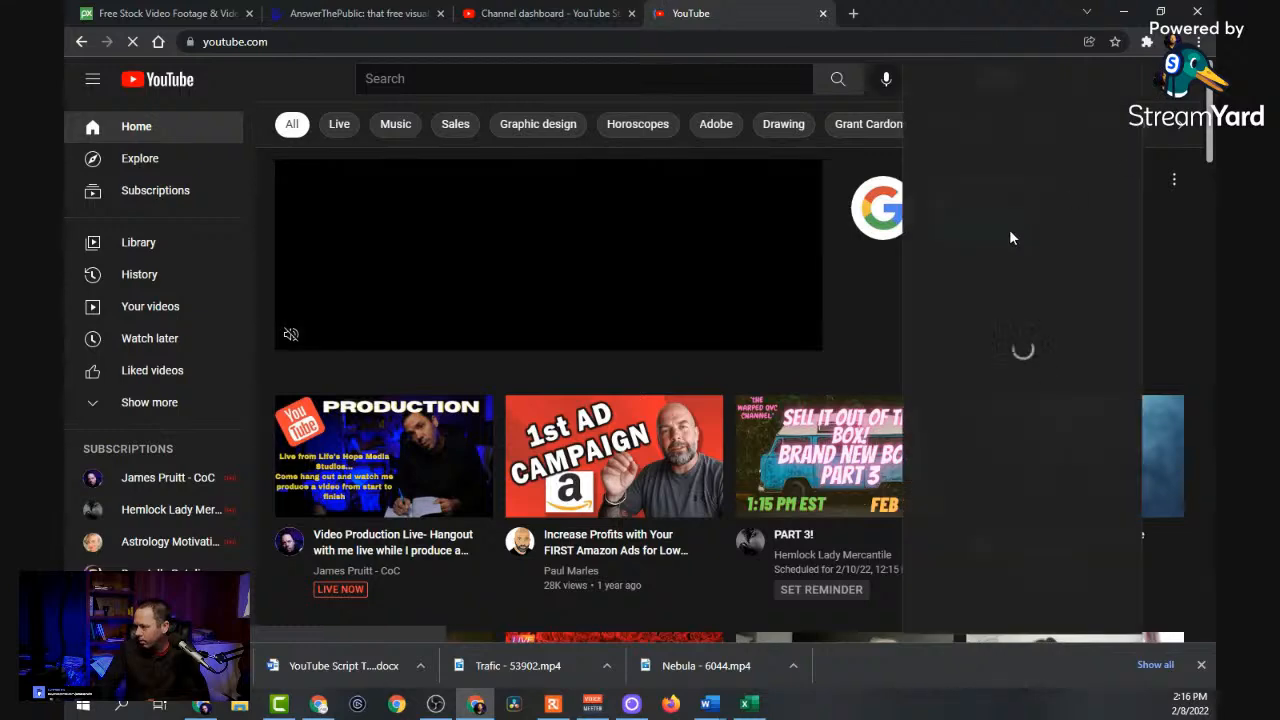
click(990, 155)
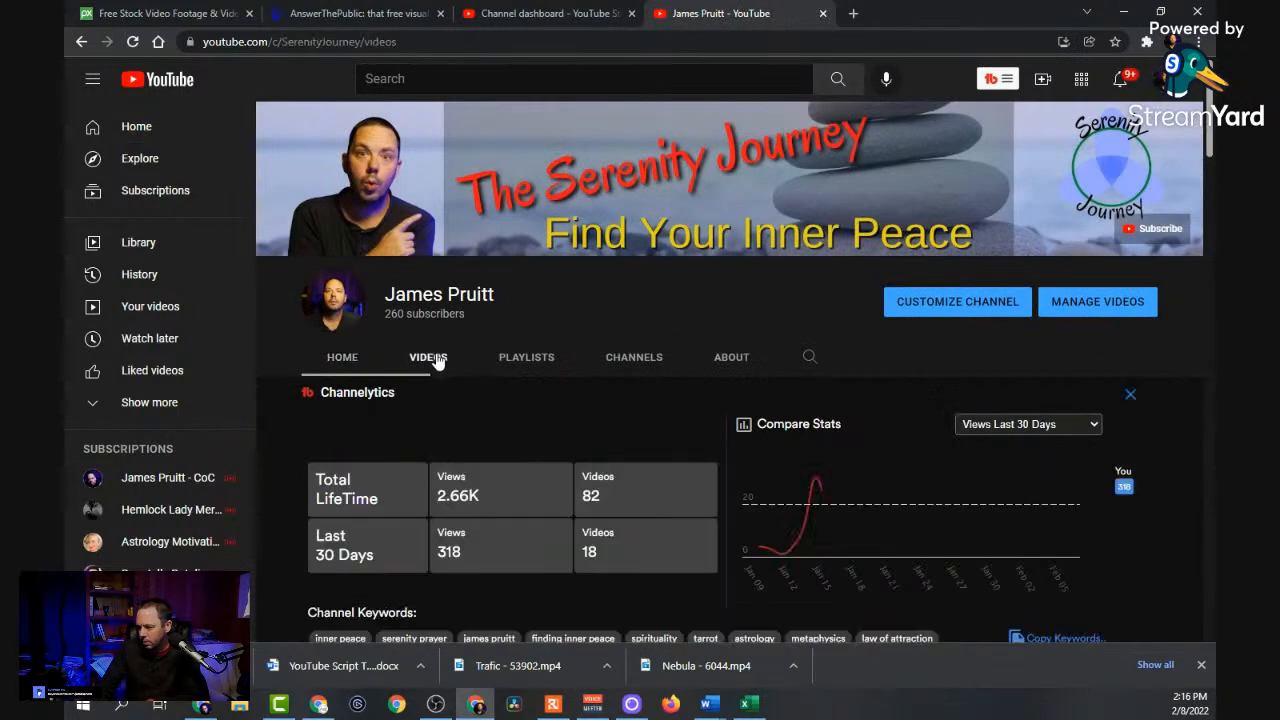
click(434, 358)
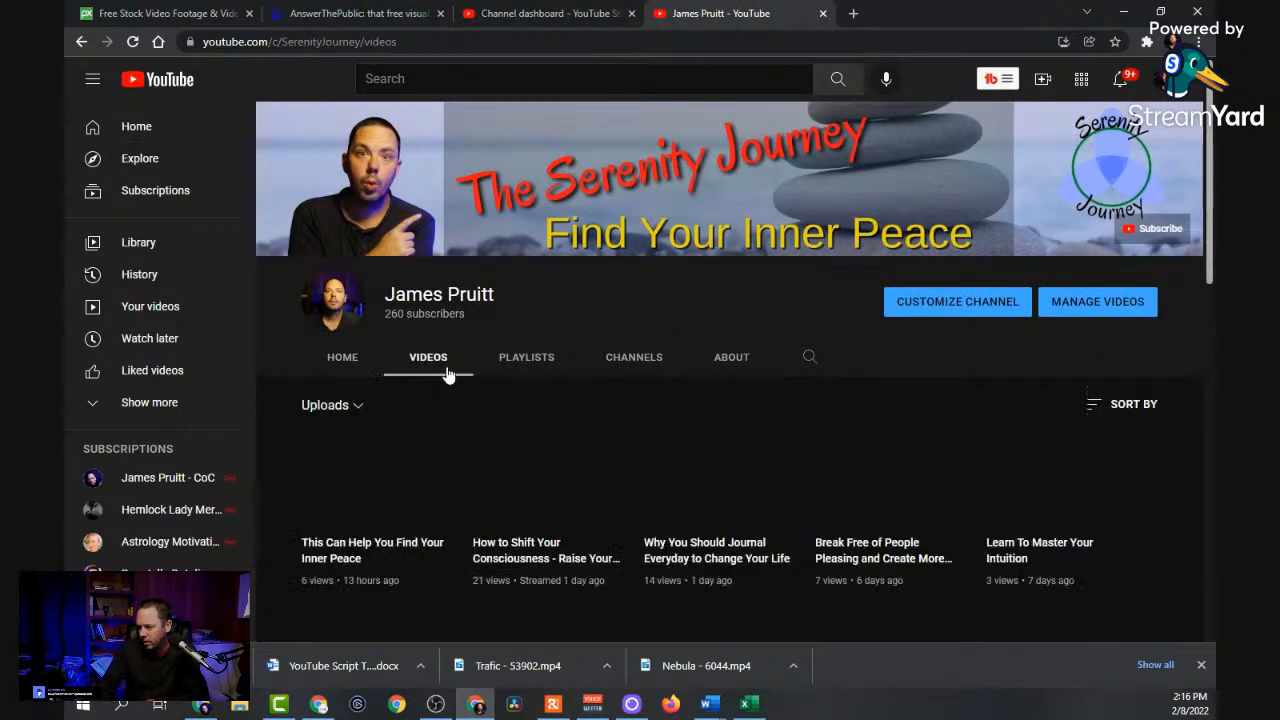
scroll(531, 371, down, 3)
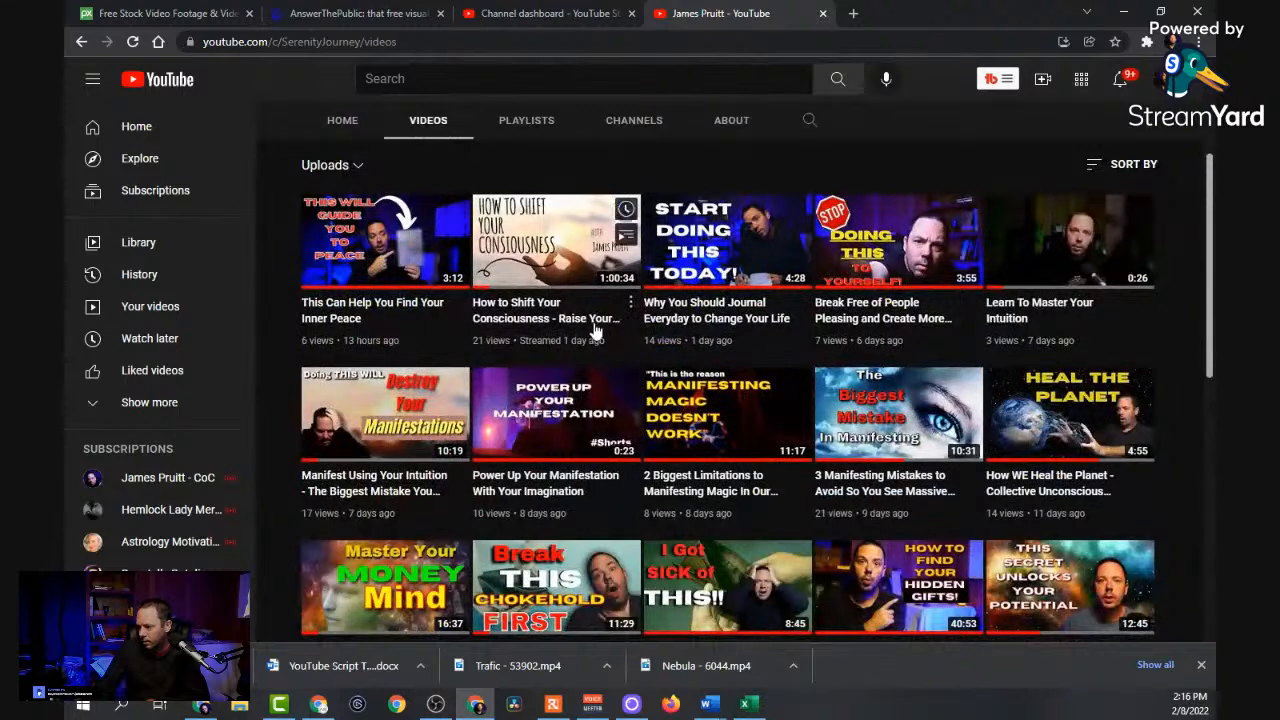
click(697, 316)
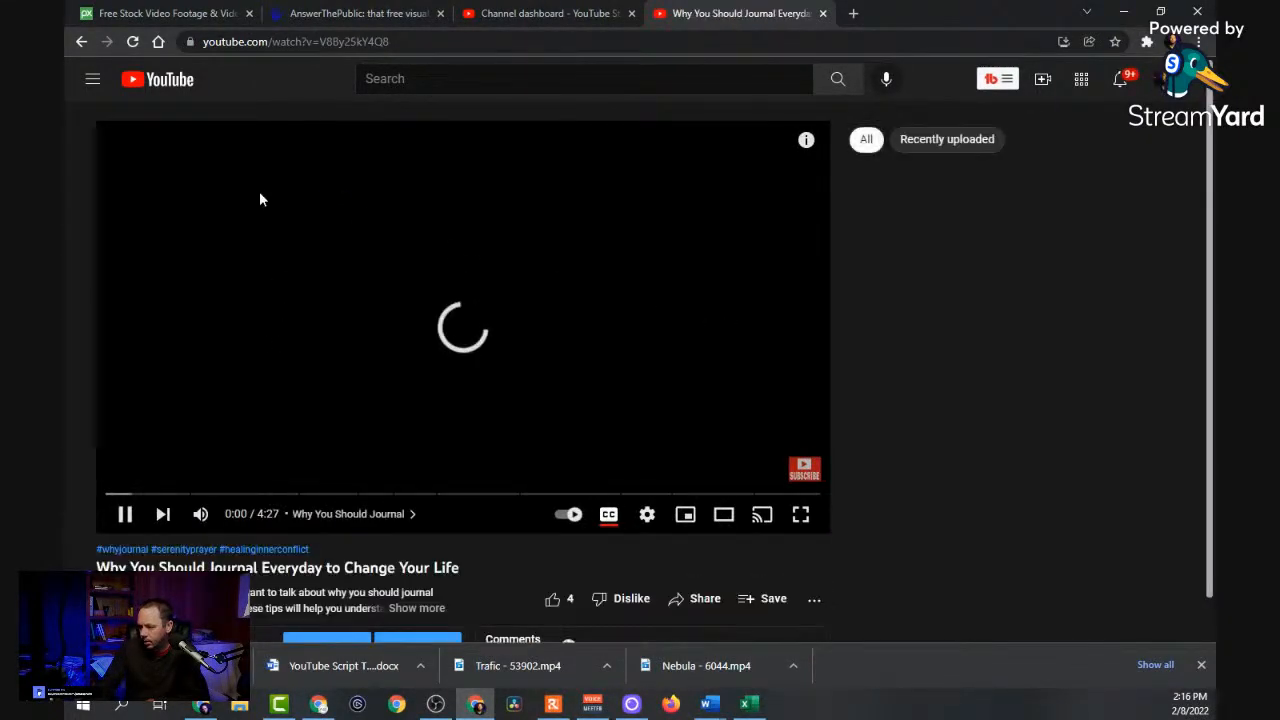
click(126, 514)
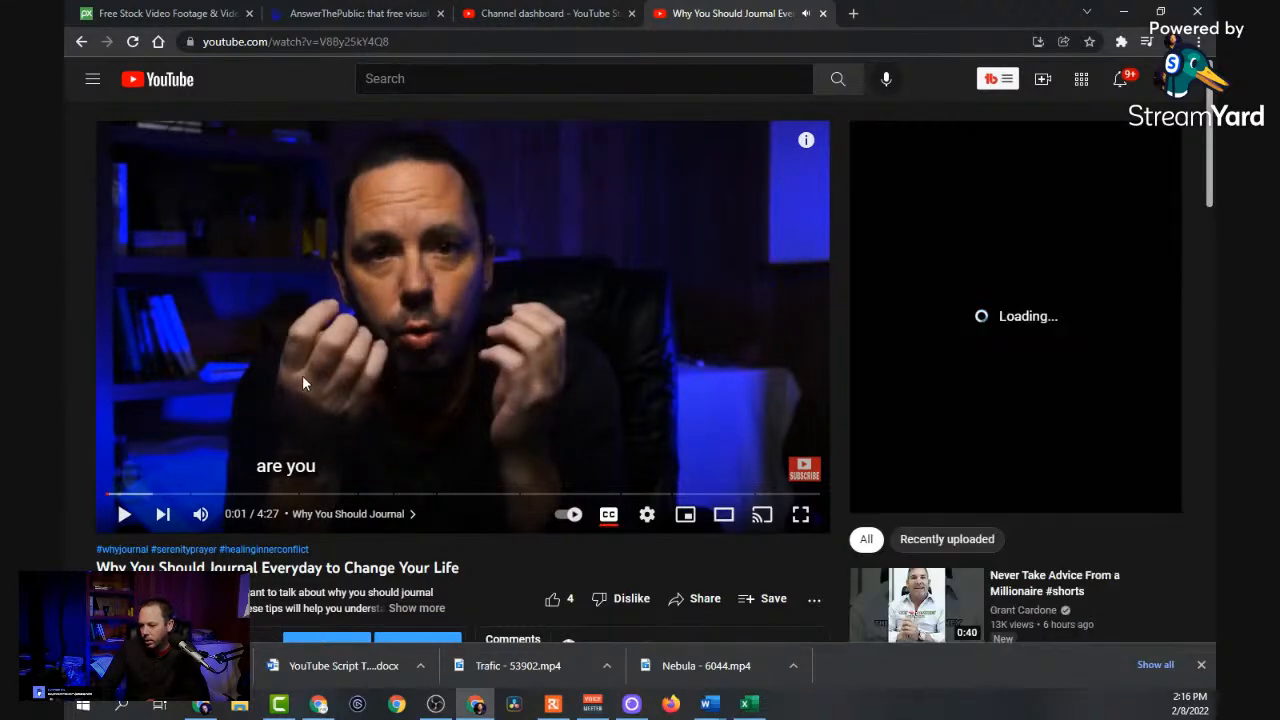
Expand the description of the journaling video to review it and copy the video's web address.
scroll(306, 374, down, 2)
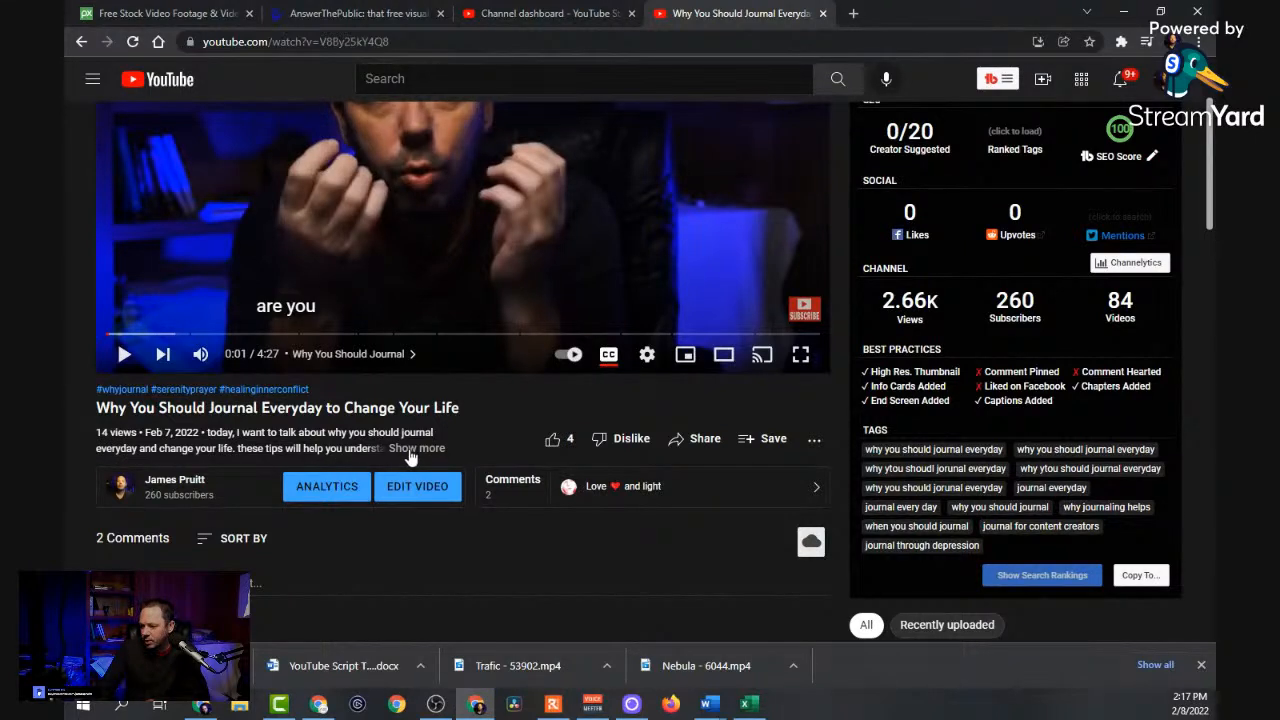
click(412, 449)
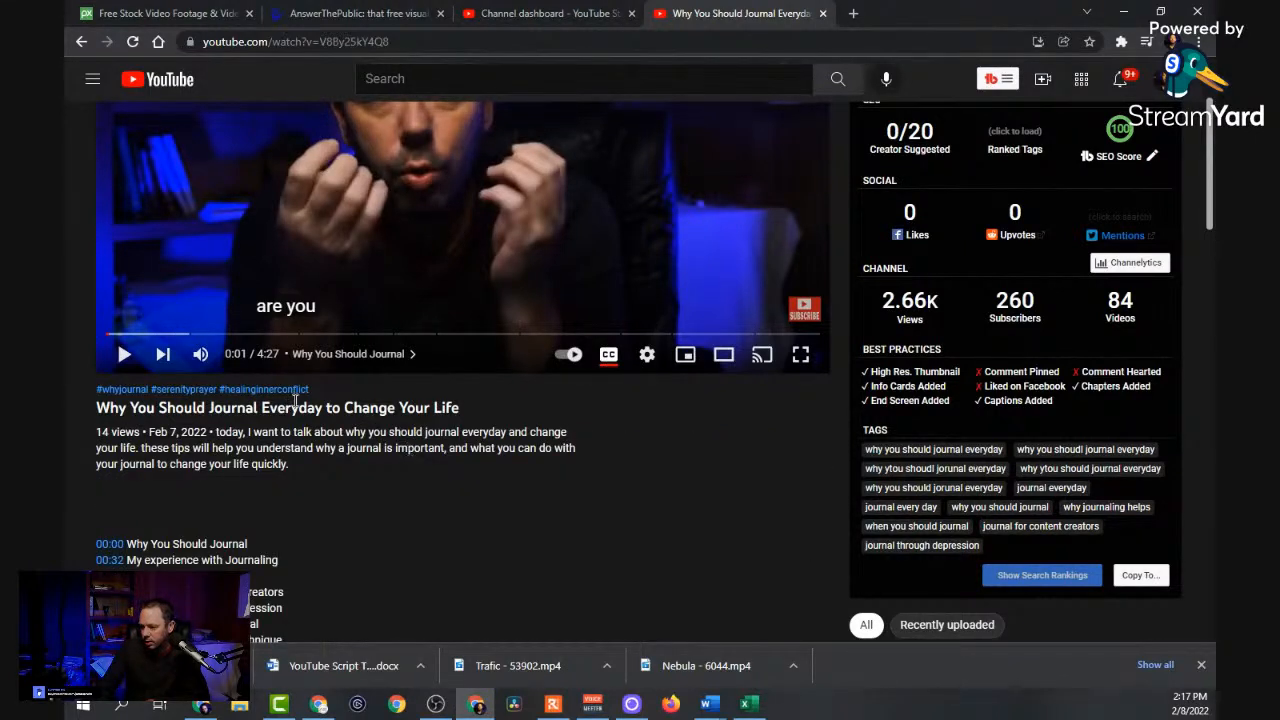
scroll(255, 462, up, 2)
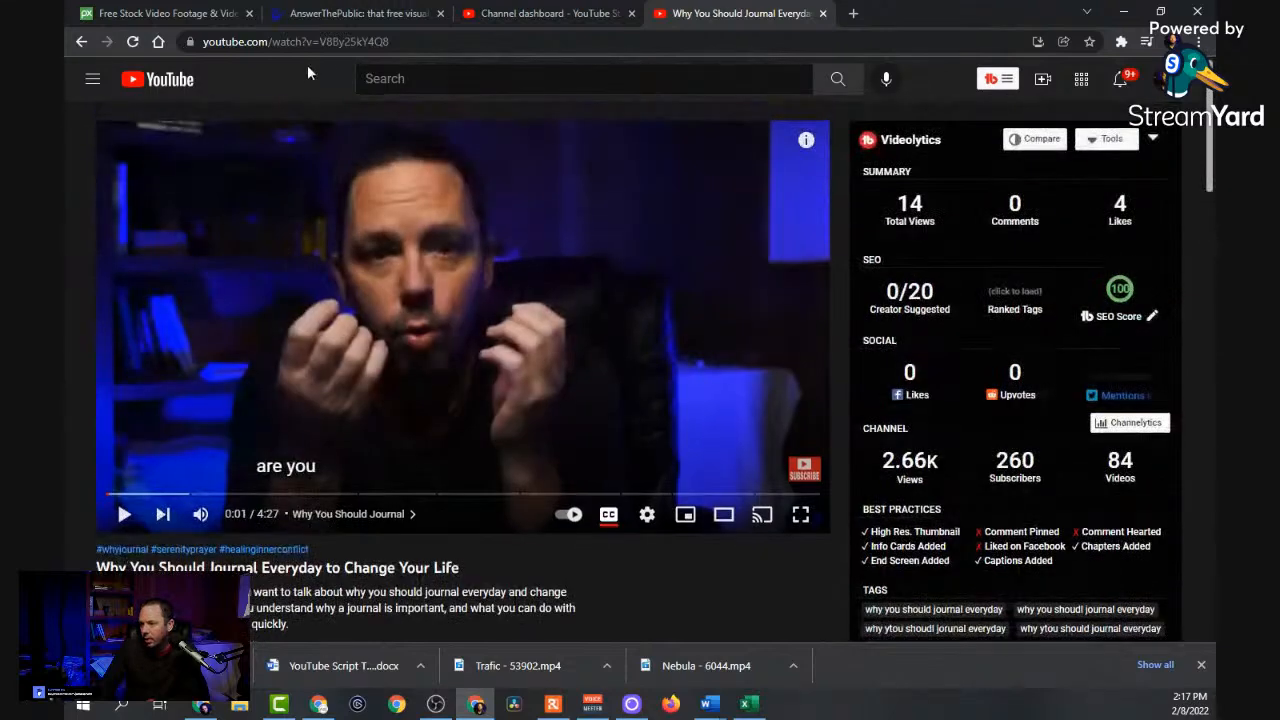
click(405, 41)
right_click(395, 38)
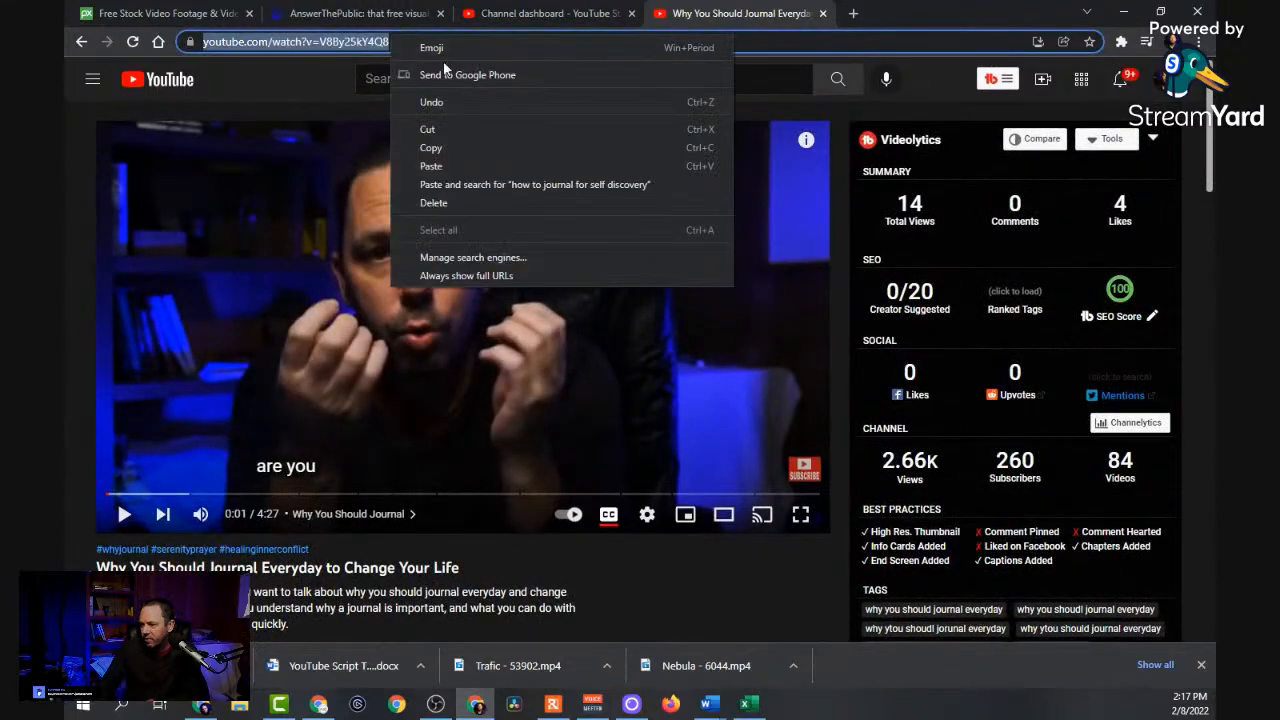
click(458, 147)
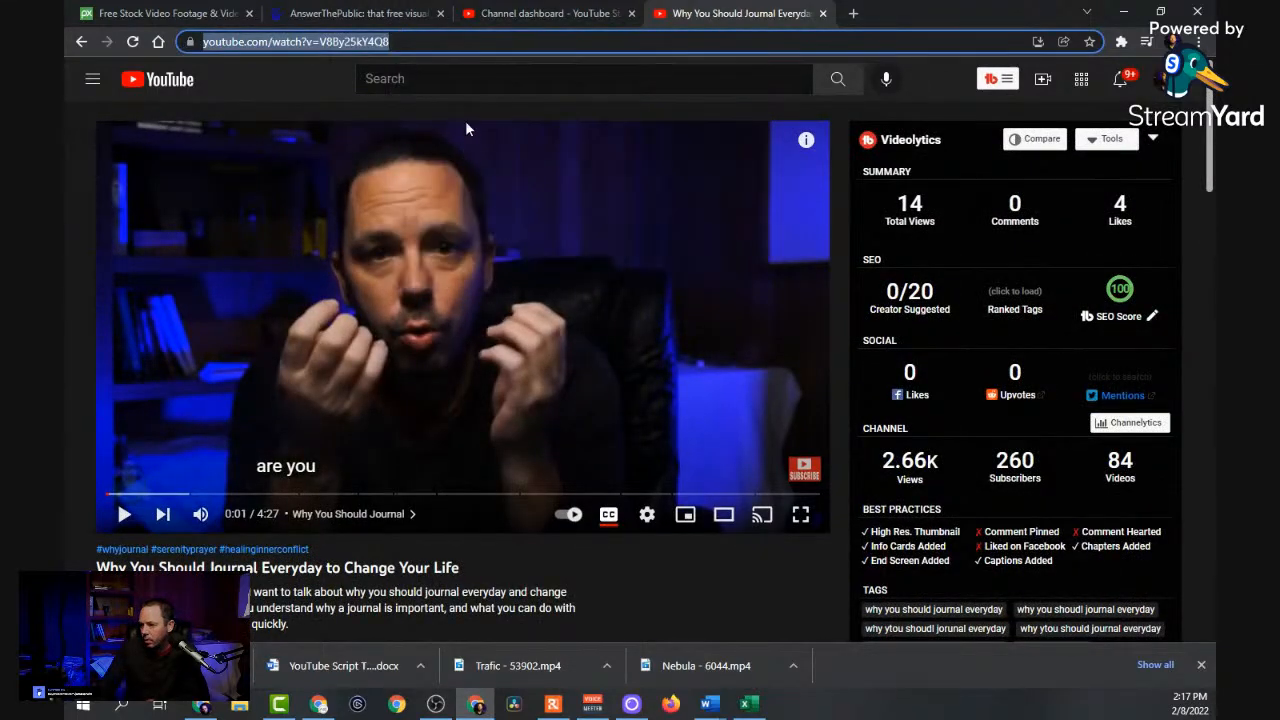
Paste the copied video link at the end of the description in SEO Studio and save the draft.
click(481, 14)
right_click(575, 239)
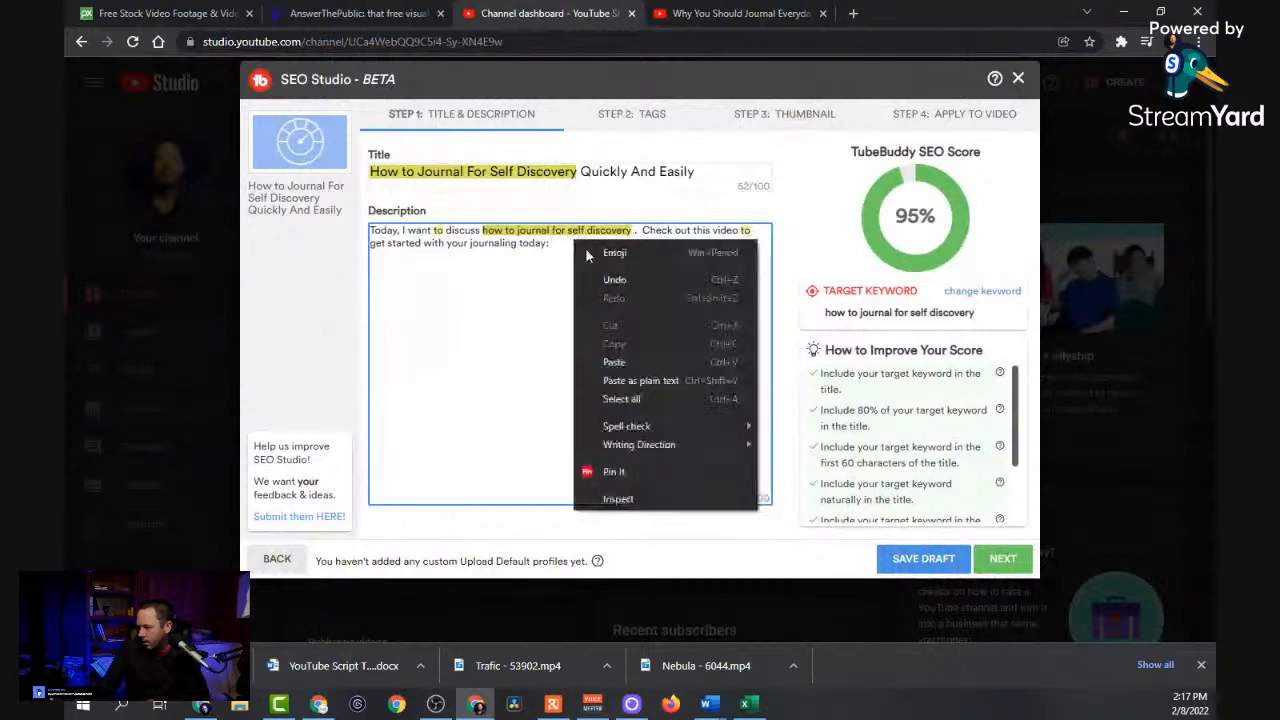
click(630, 361)
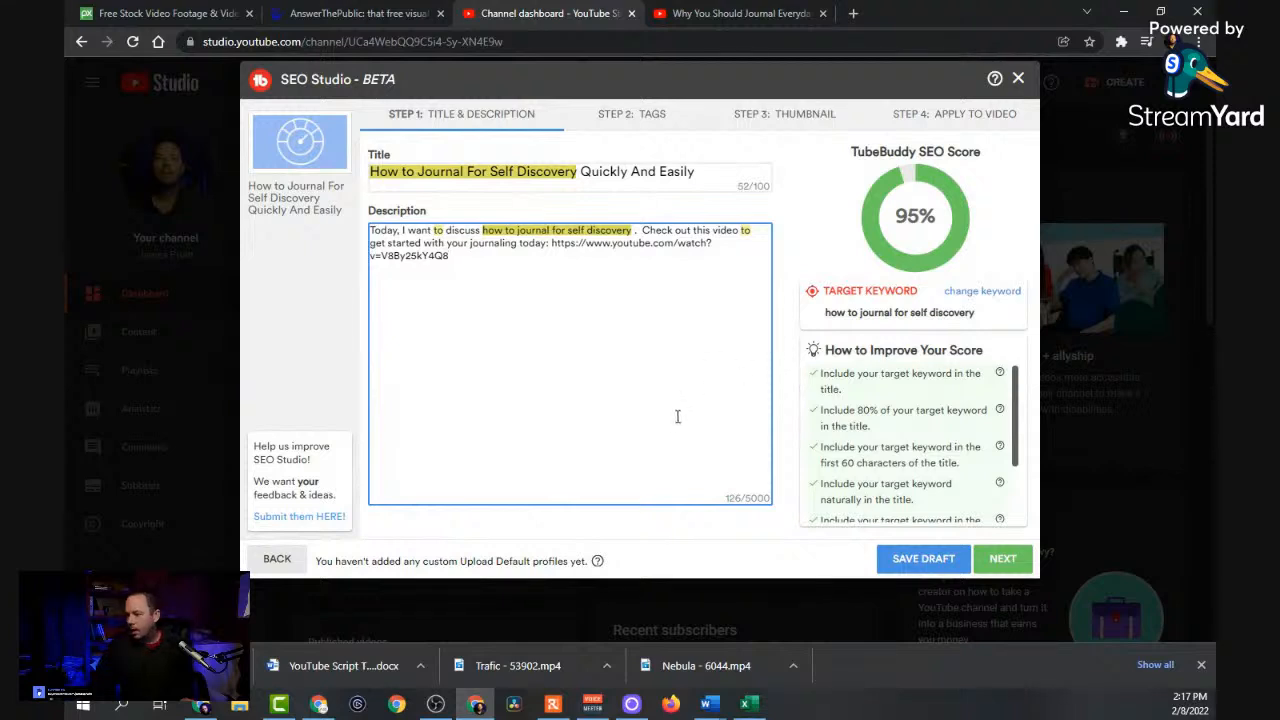
click(925, 563)
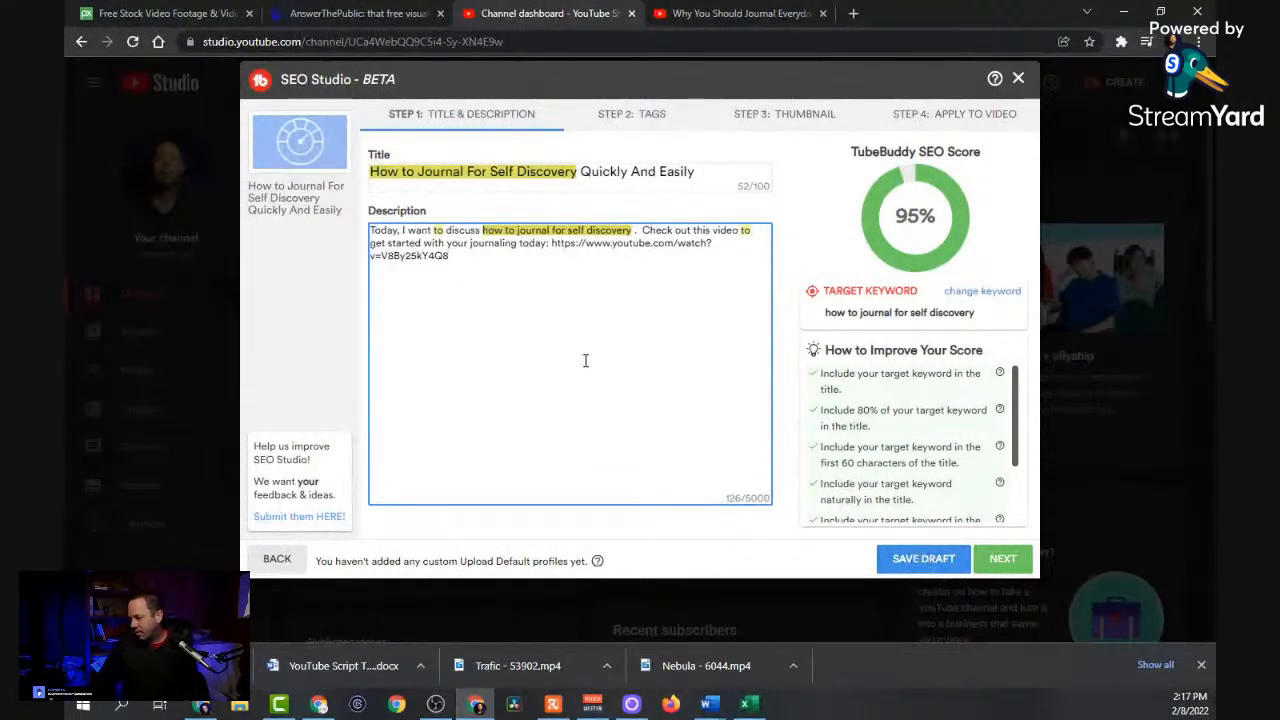
Start a new description paragraph below the link with "JOurnaling is one of the most important exercises I use on my own path to inner peace.".
click(541, 291)
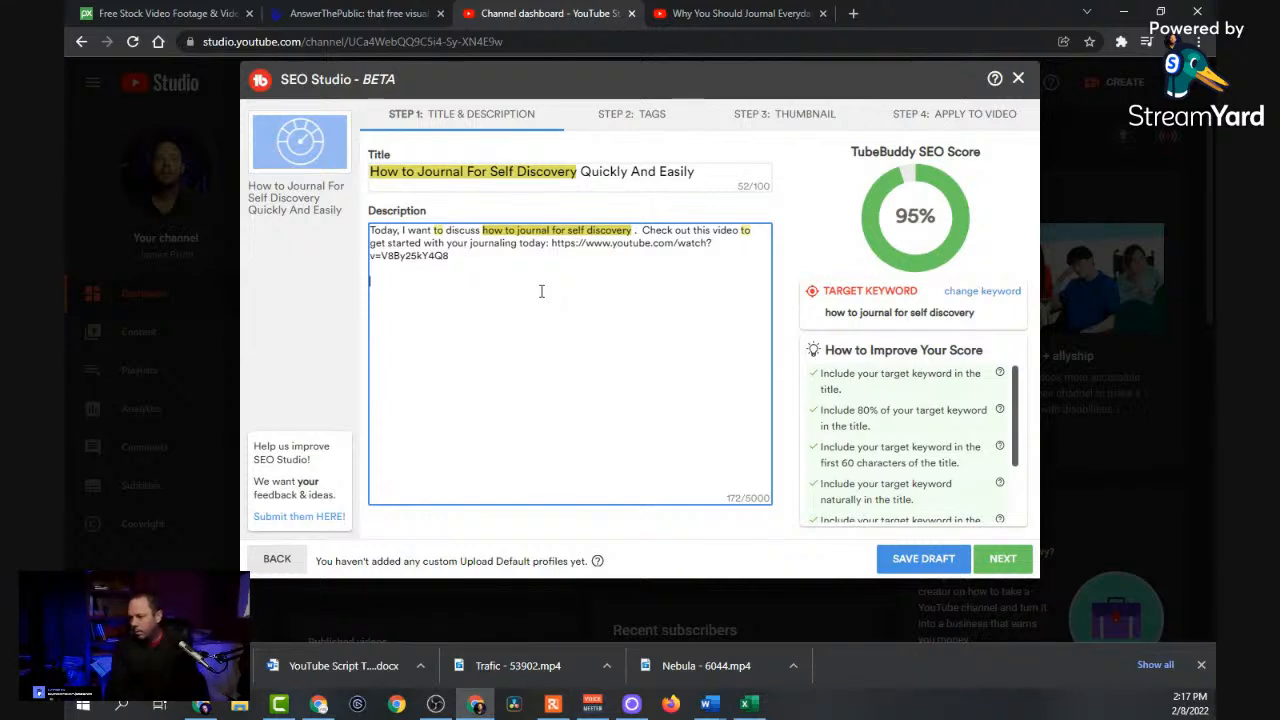
text(JOurnaling )
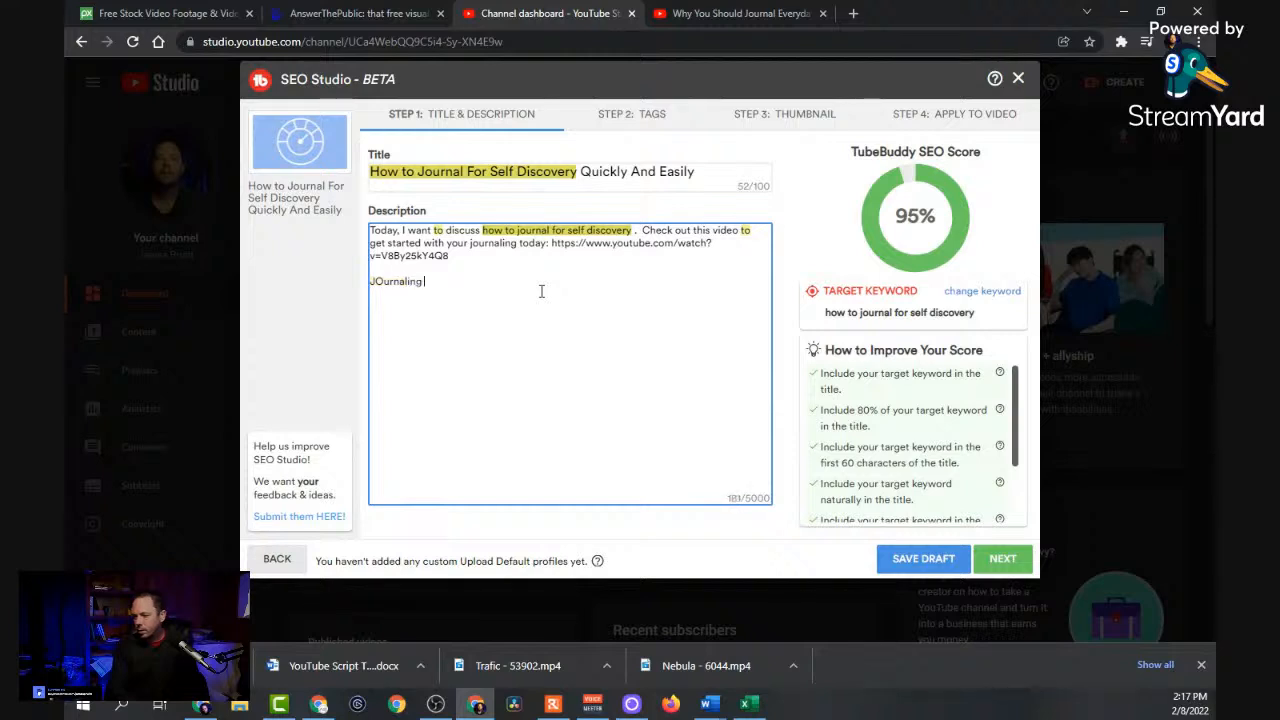
text(is one of the most)
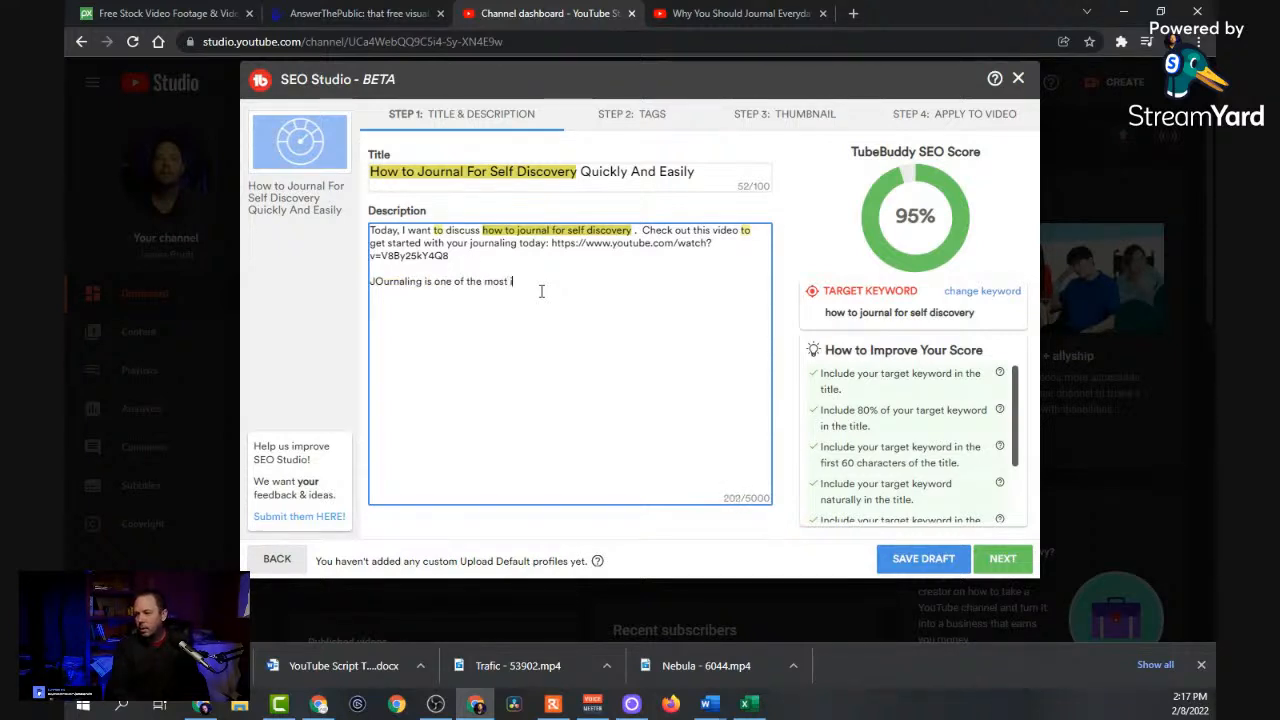
text( important exercises I use on)
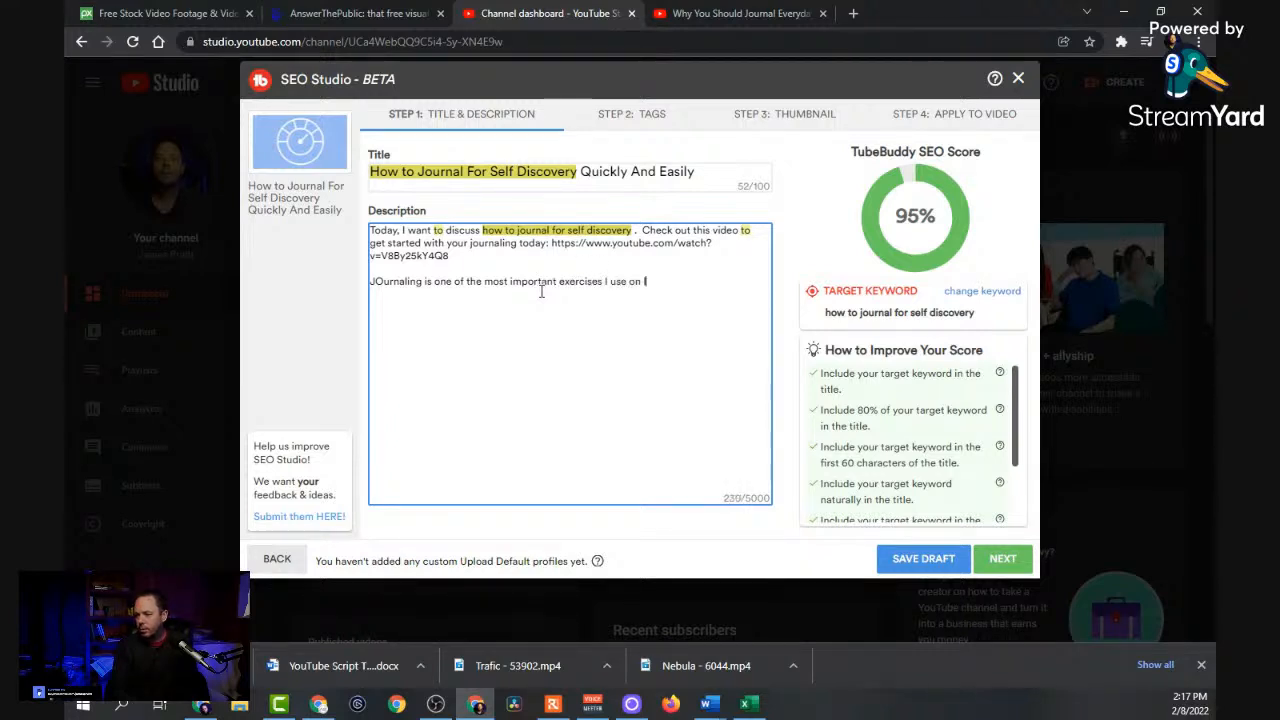
text( my own pathj to)
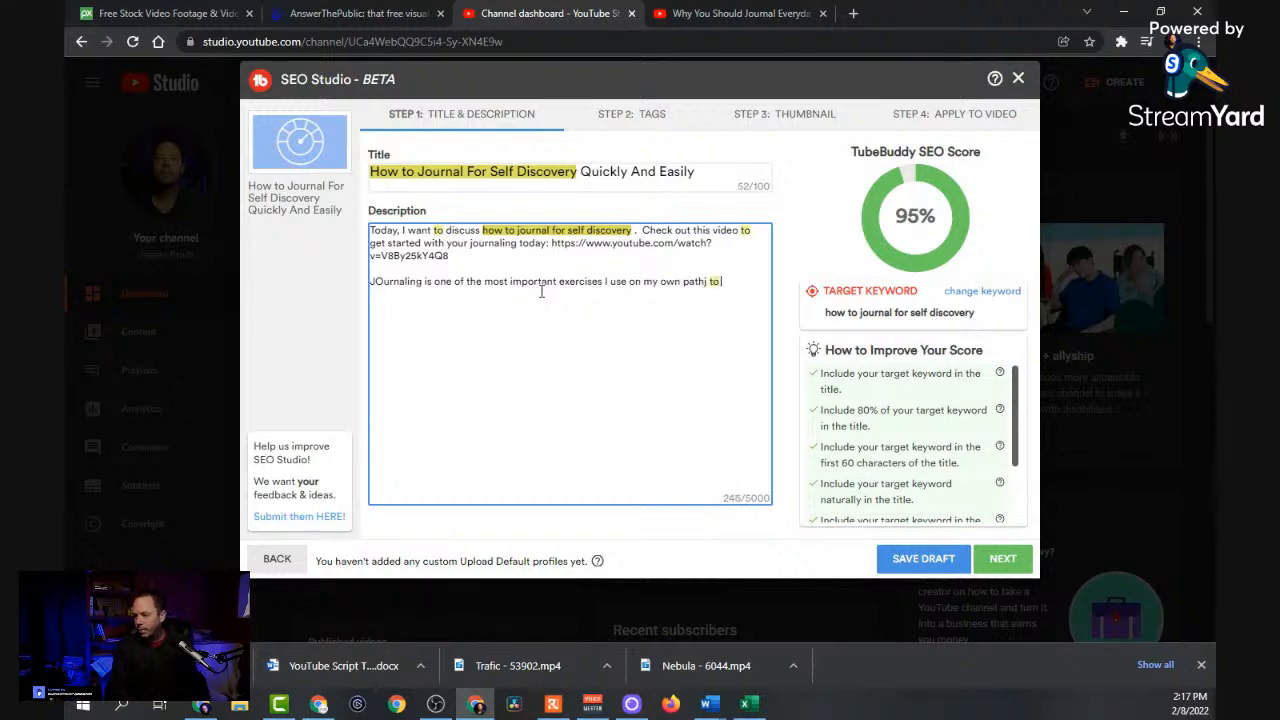
key(BackSpace)
key(BackSpace)
key(BackSpace)
key(BackSpace)
key(BackSpace)
text( to inner peace. if you)
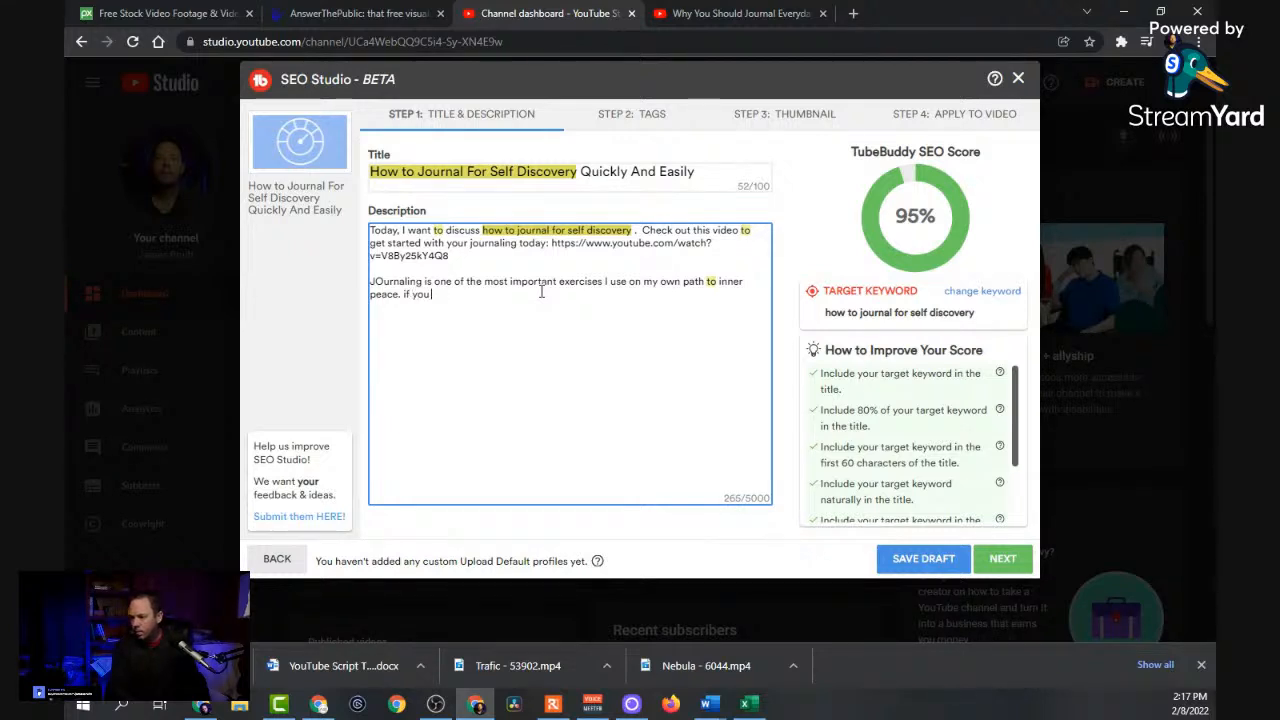
Continue the paragraph with "if you want to really dive into self discovery, you want to start writing about your thoughts and feelings.".
text(really know yourse)
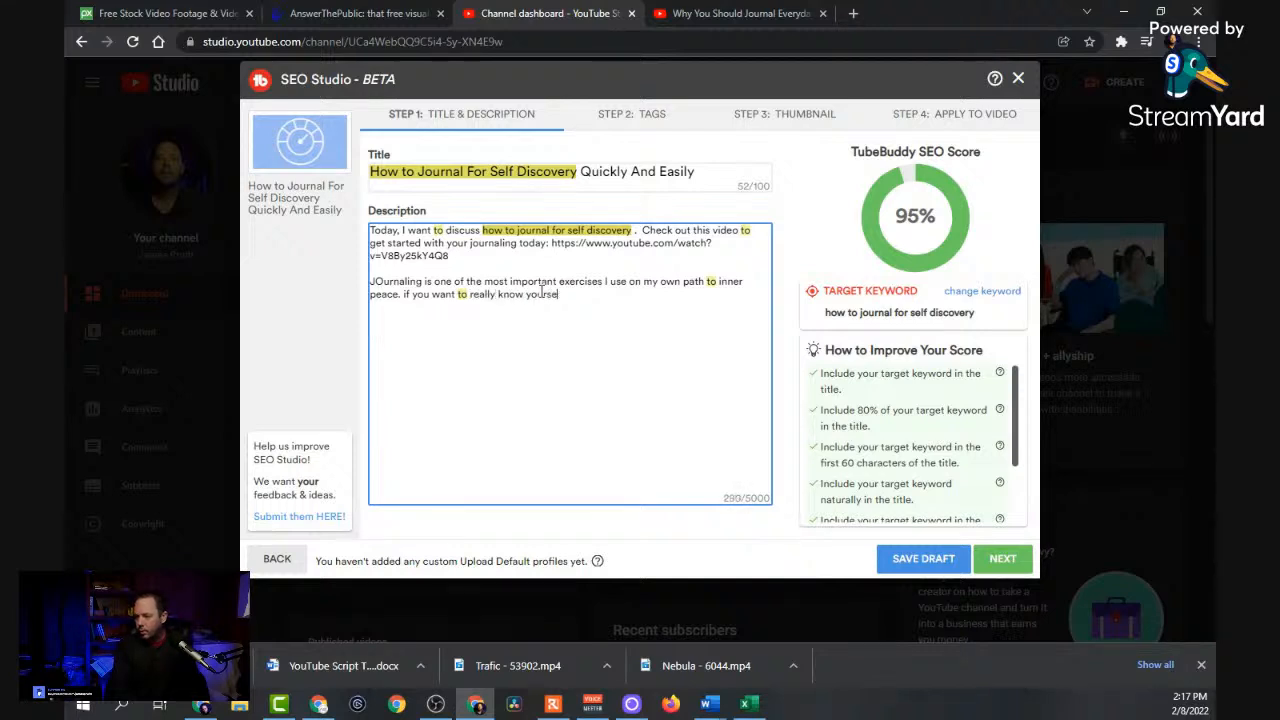
key(BackSpace)
key(BackSpace)
key(BackSpace)
key(BackSpace)
key(BackSpace)
key(BackSpace)
key(BackSpace)
key(BackSpace)
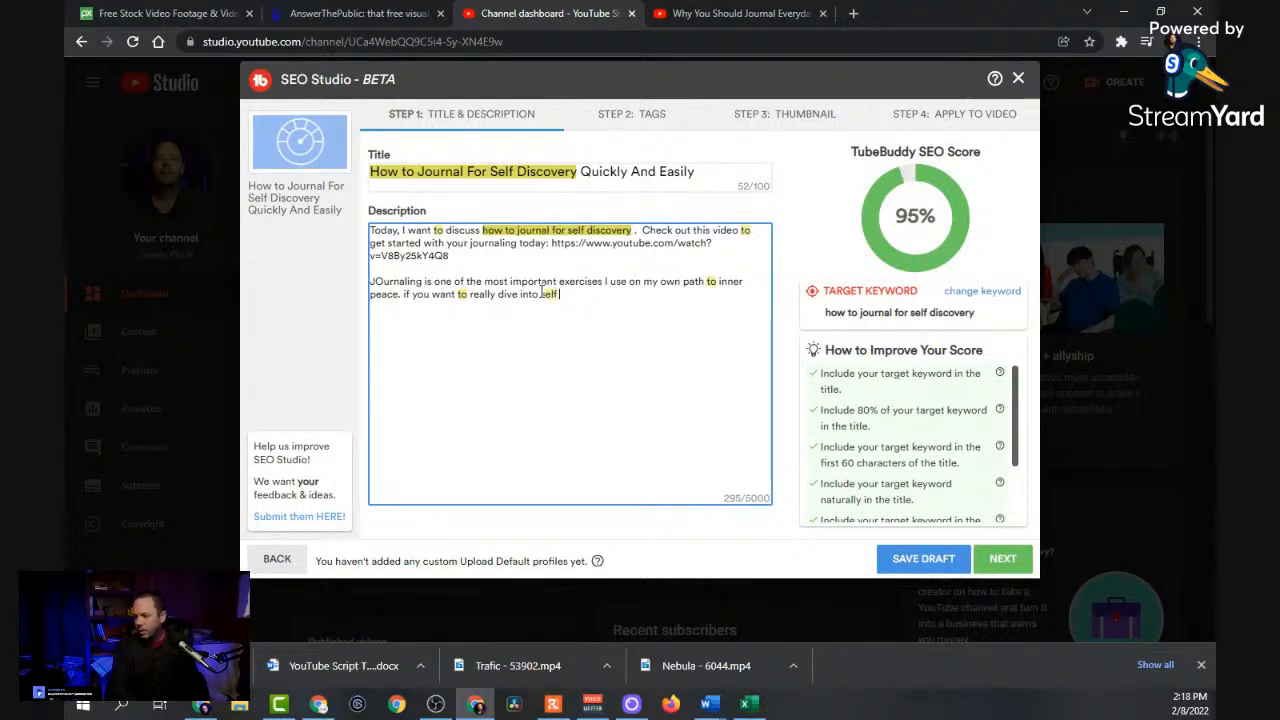
text(discovery)
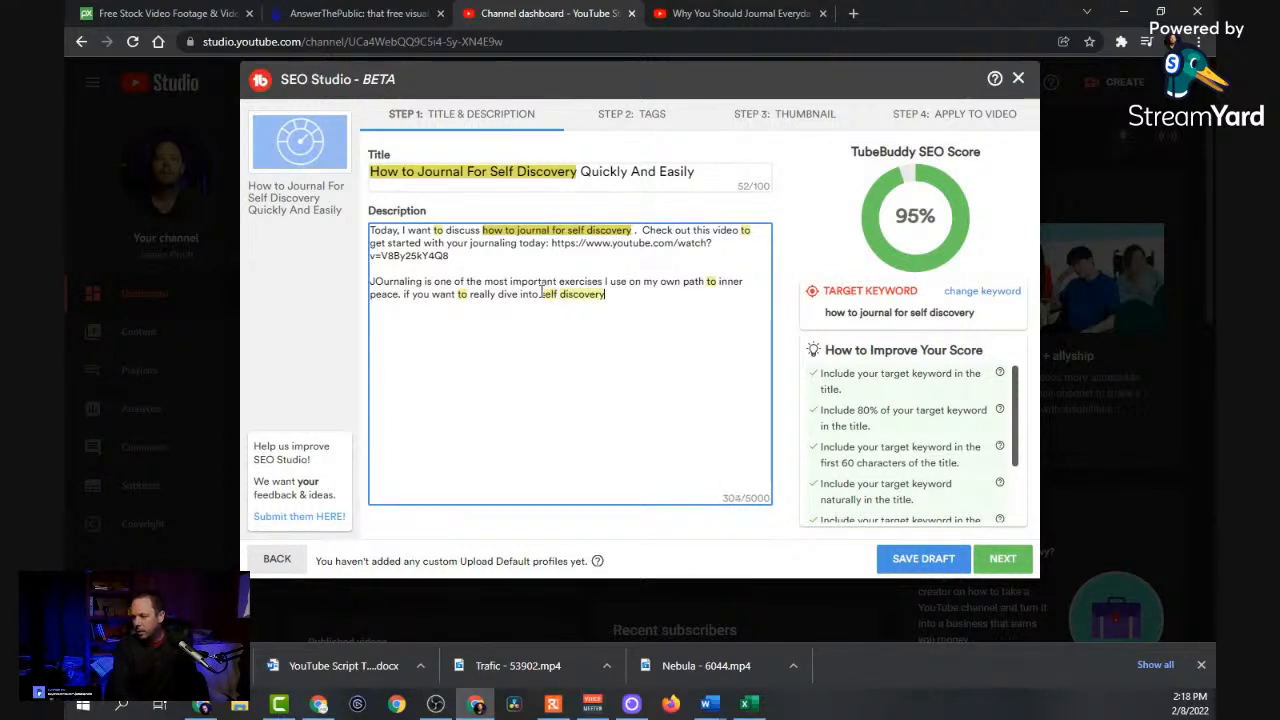
text(, you want to start)
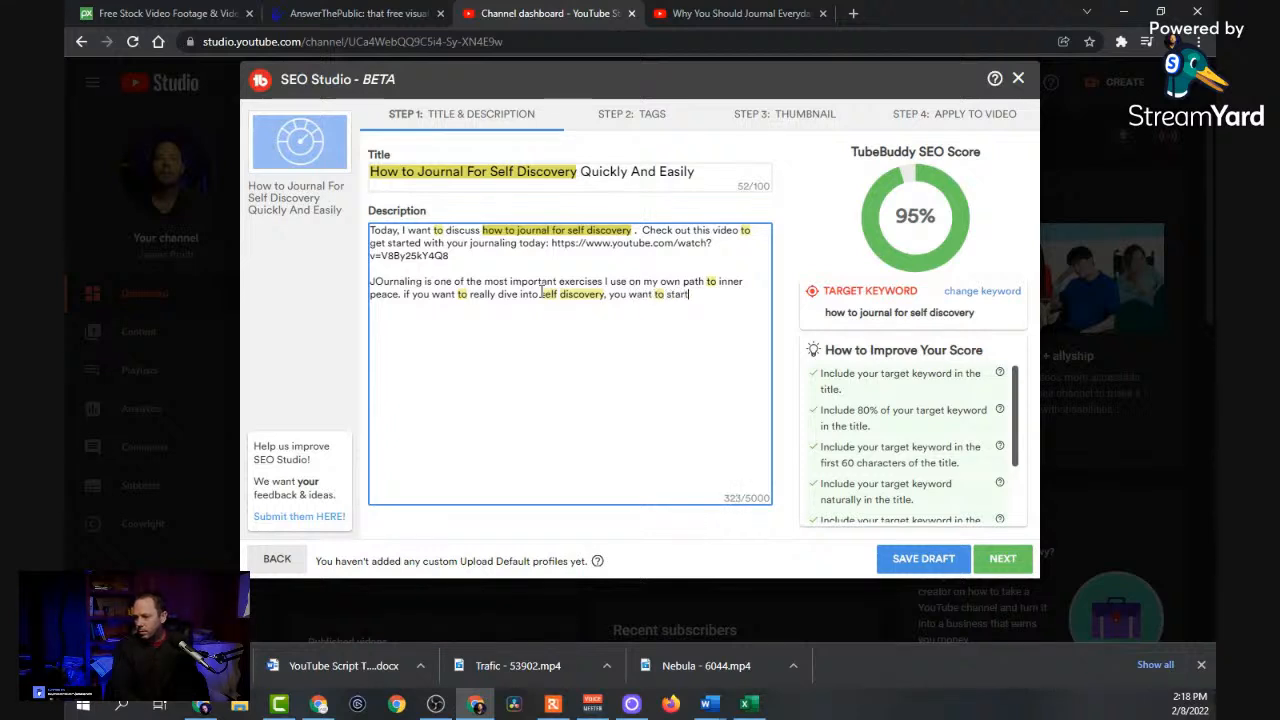
text( wer)
text(ting about )
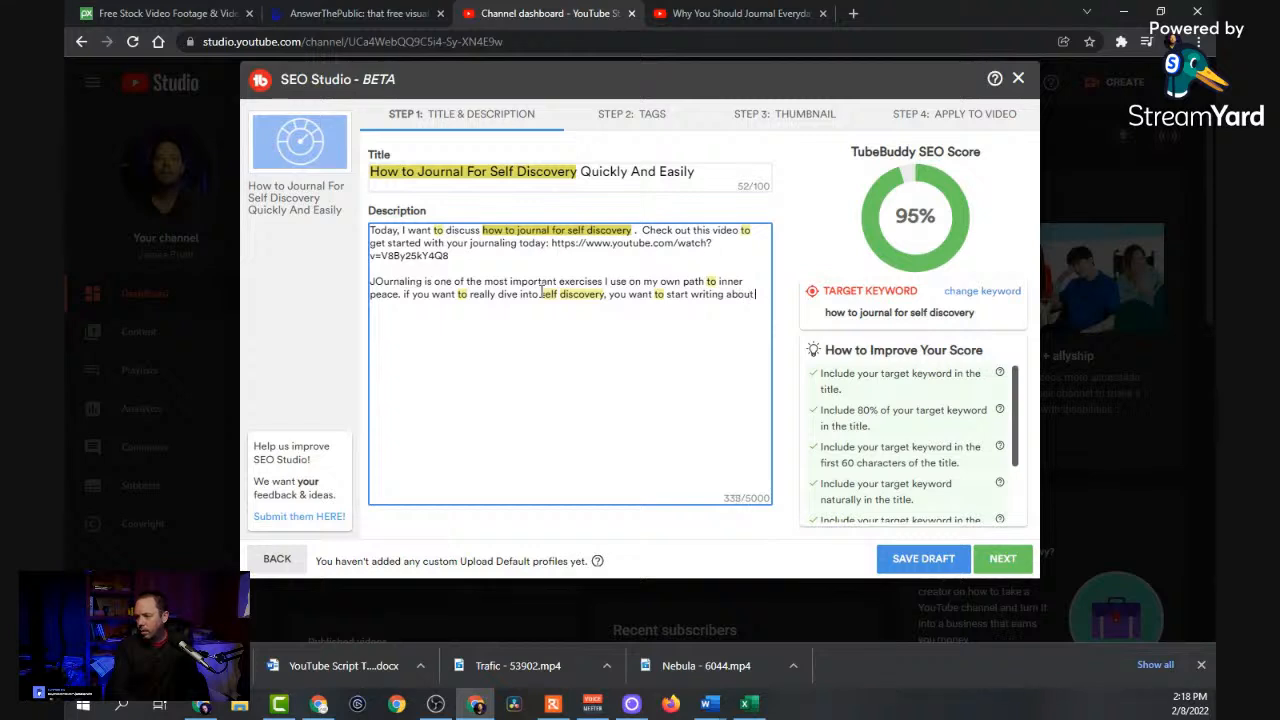
text(your thoughts and)
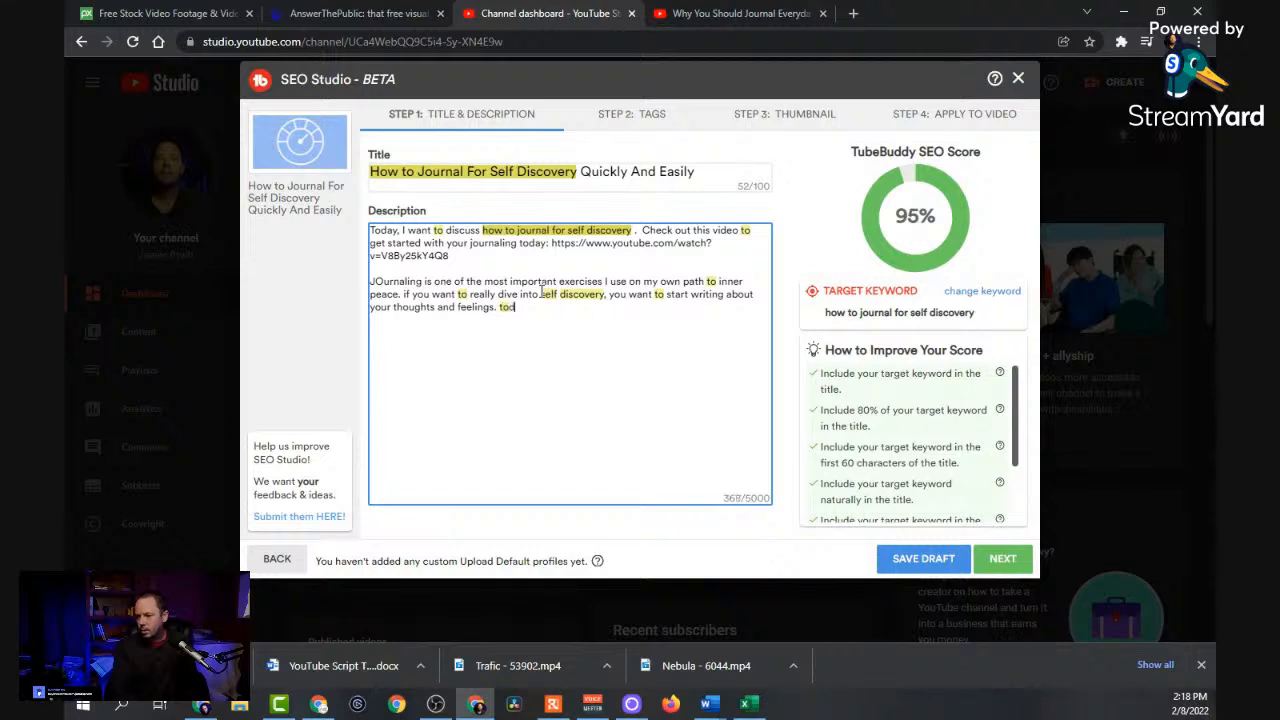
End the paragraph with "today I am going to show you how to use your journal for self discovery." followed by a line break.
text(feelings. today I am goi)
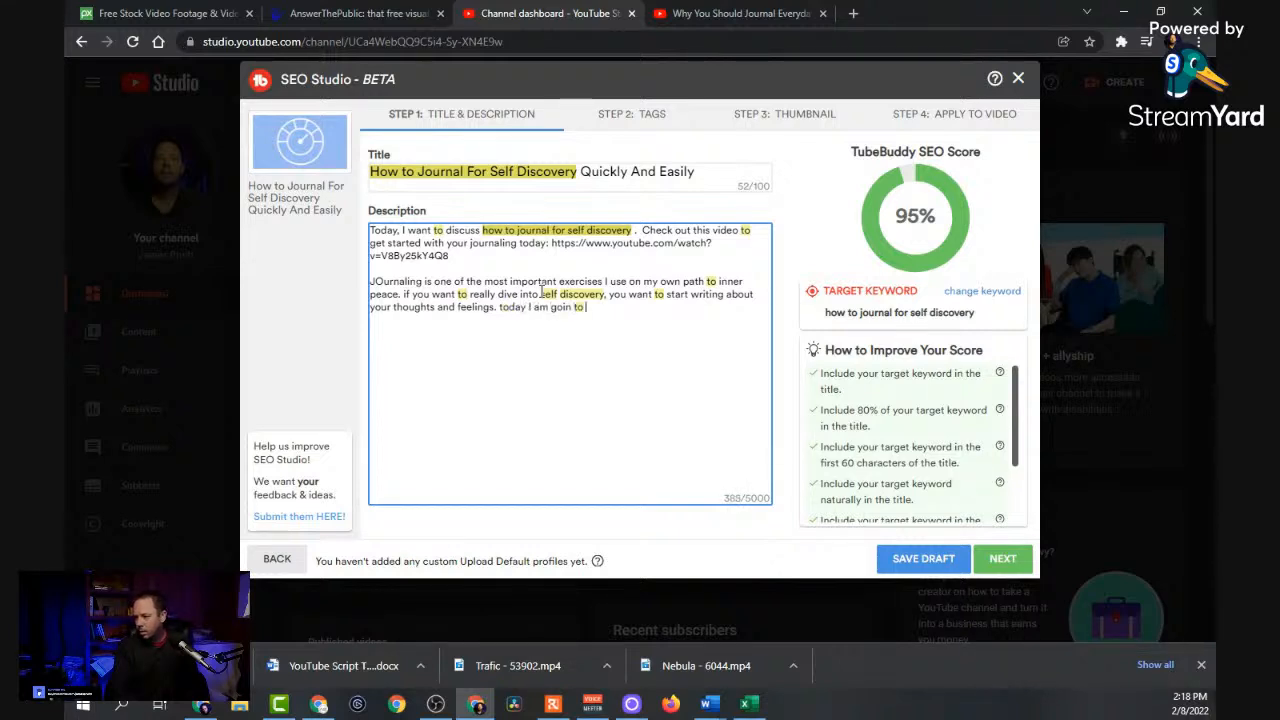
text(ng to show you how to u)
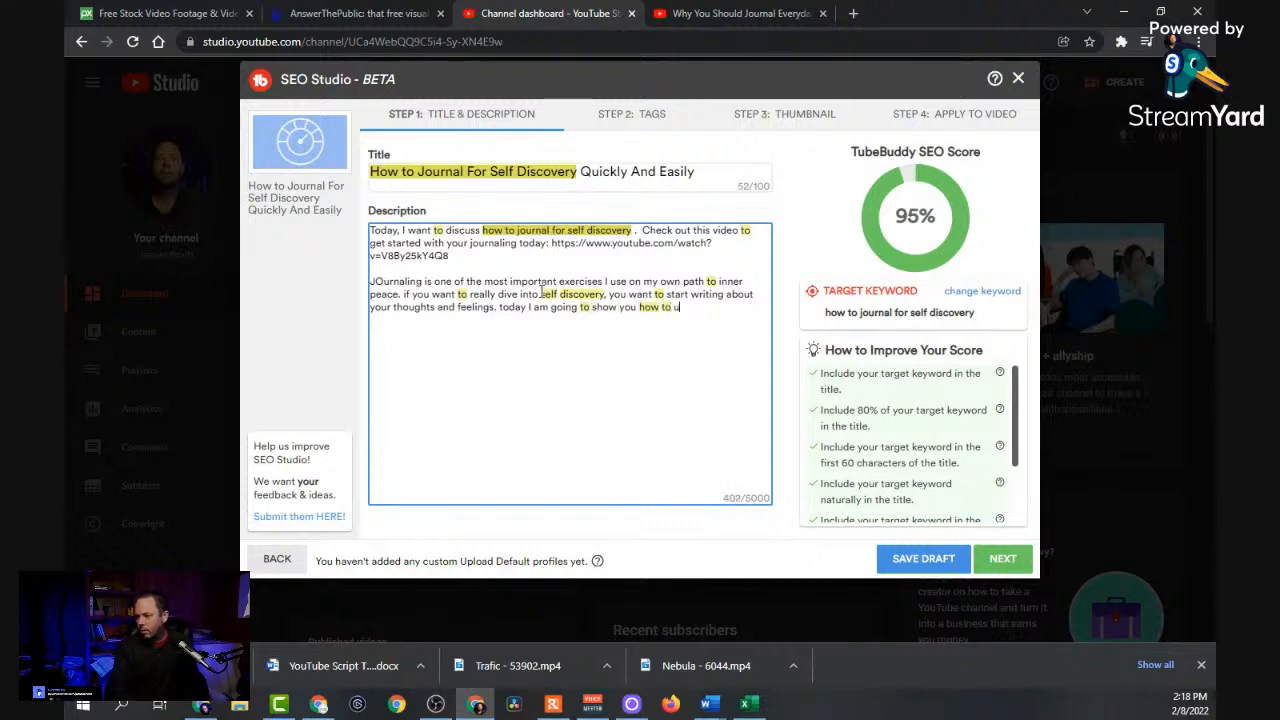
text(se uopuir)
key(BackSpace)
text(y)
text(our journal for)
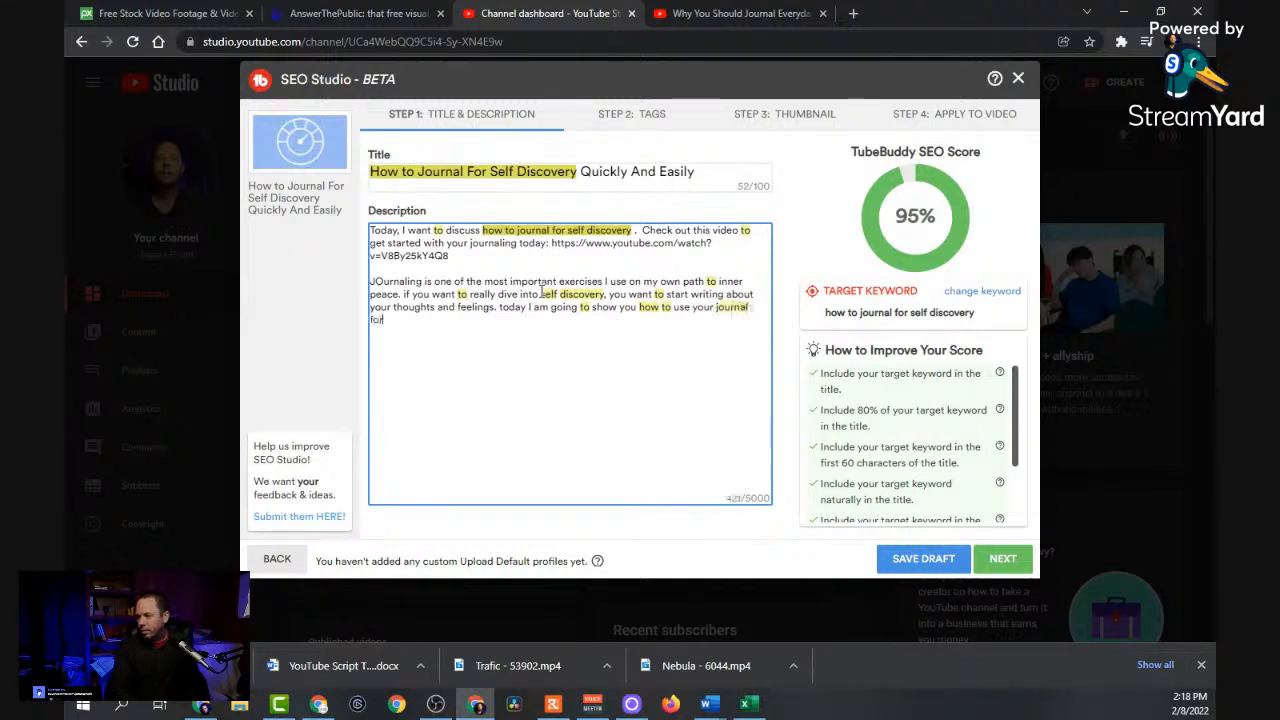
text( self disc)
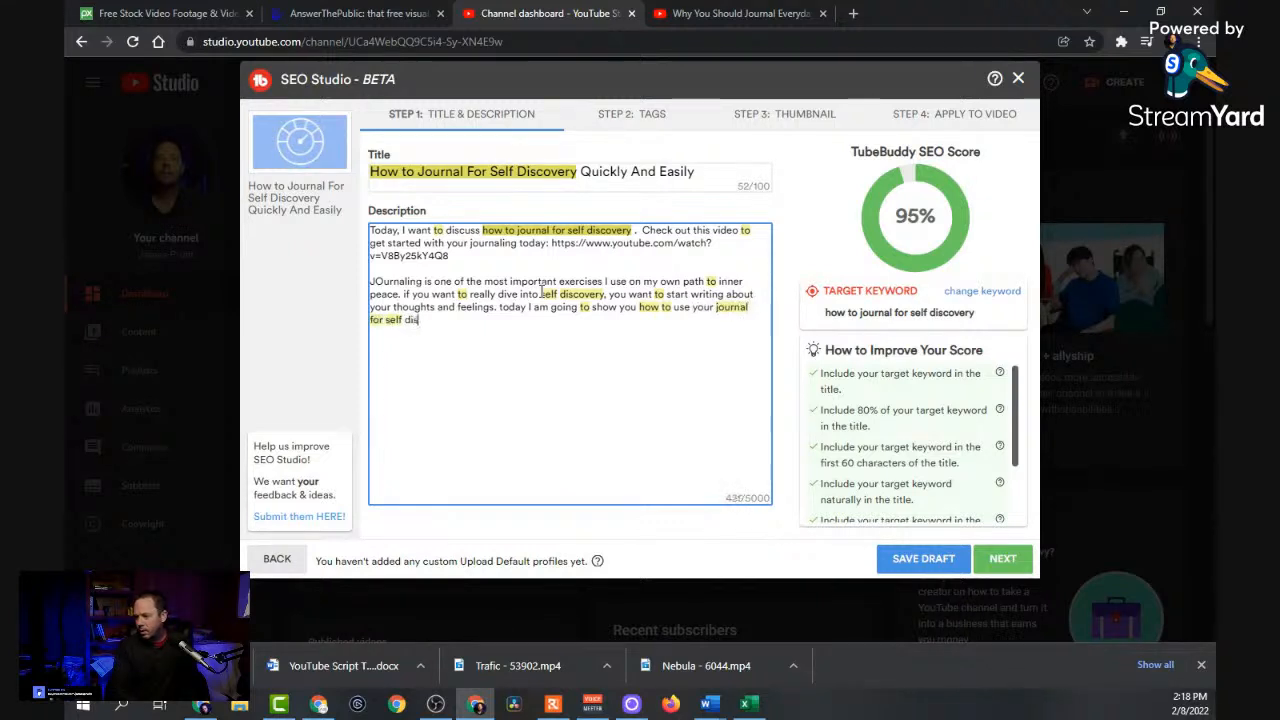
text(overy.)
key(Return)
key(Return)
key(Return)
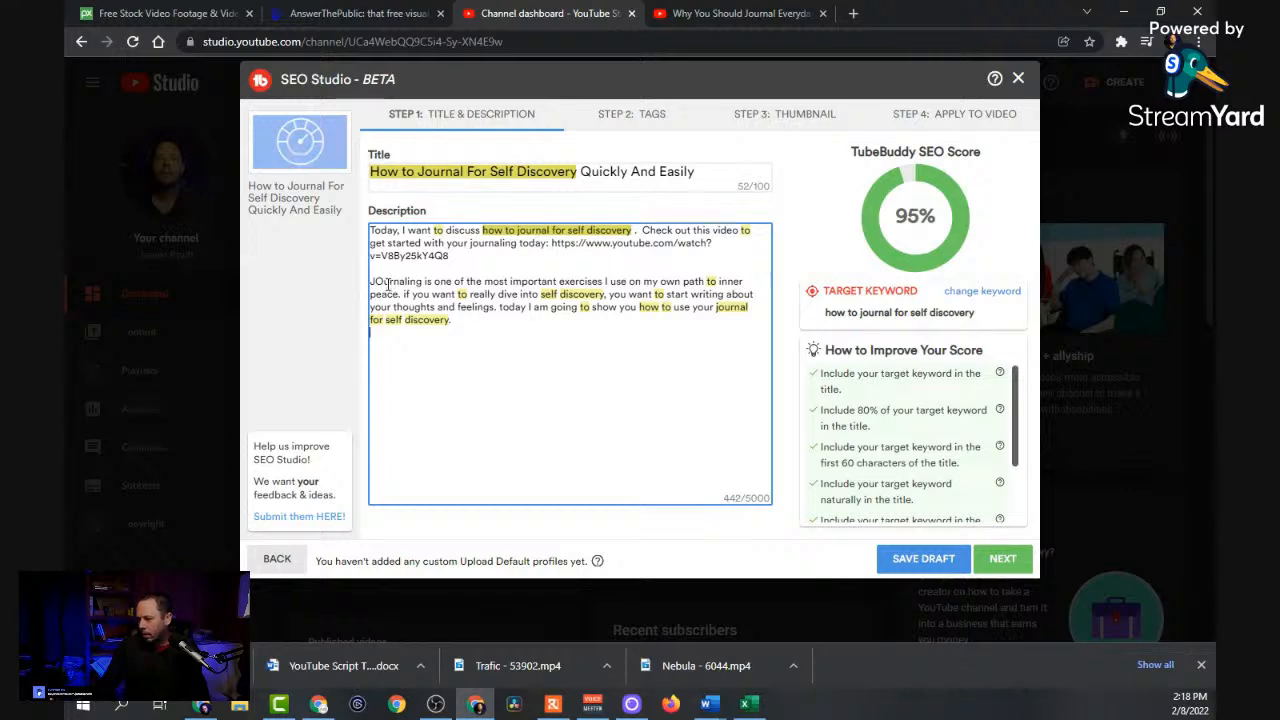
Reword the opening of the second description paragraph to "Learning how to journal" and restore the blank line above it.
drag(422, 285, 325, 276)
text(LEarning how to journal)
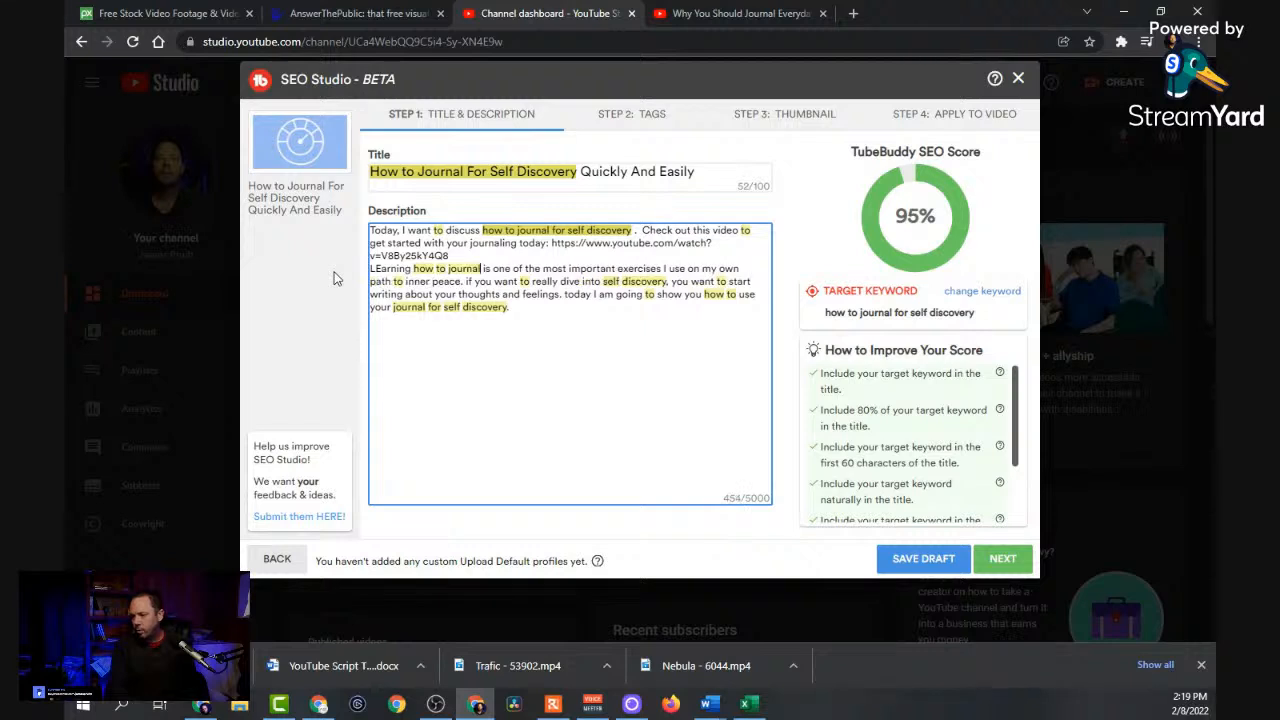
right_click(382, 269)
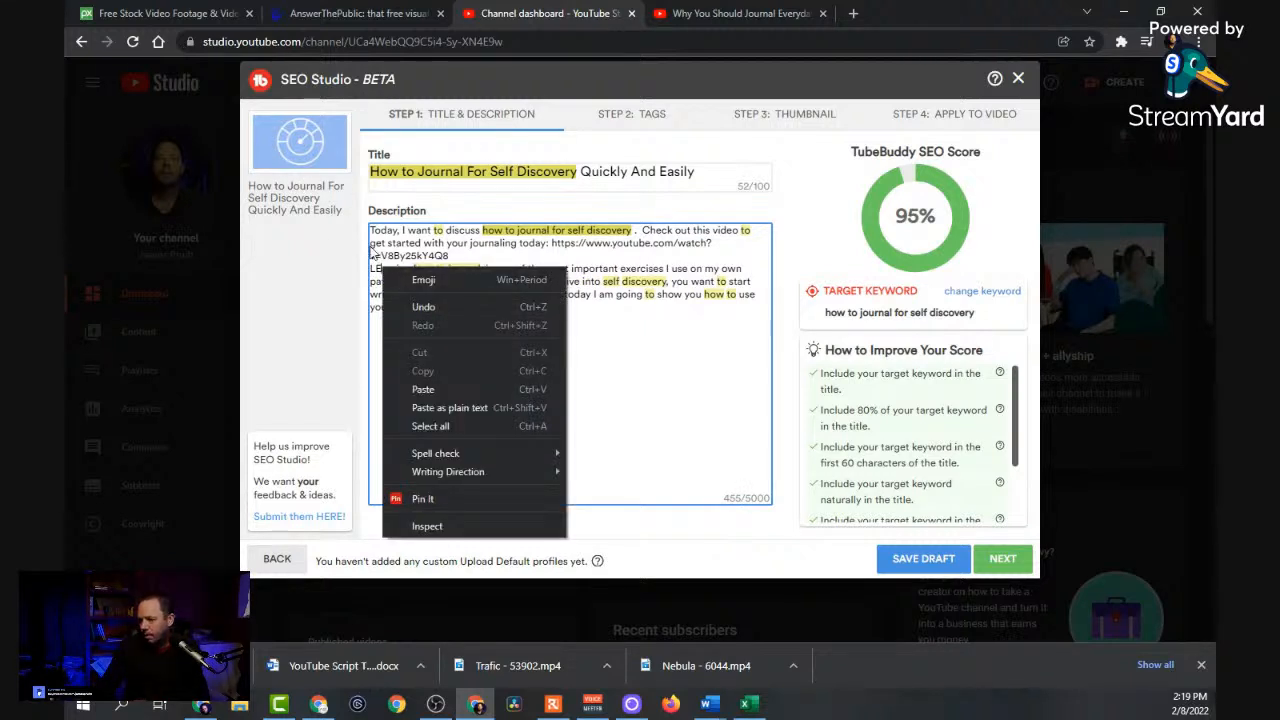
click(374, 267)
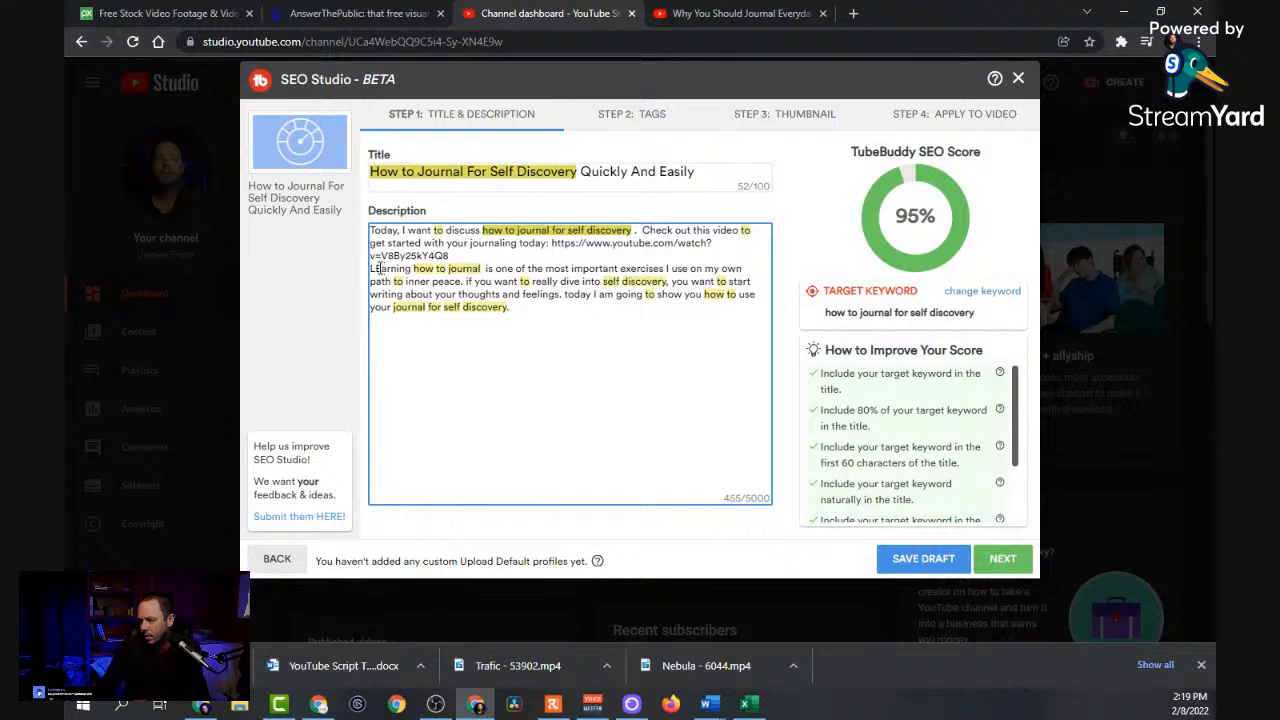
key(Delete)
text(e)
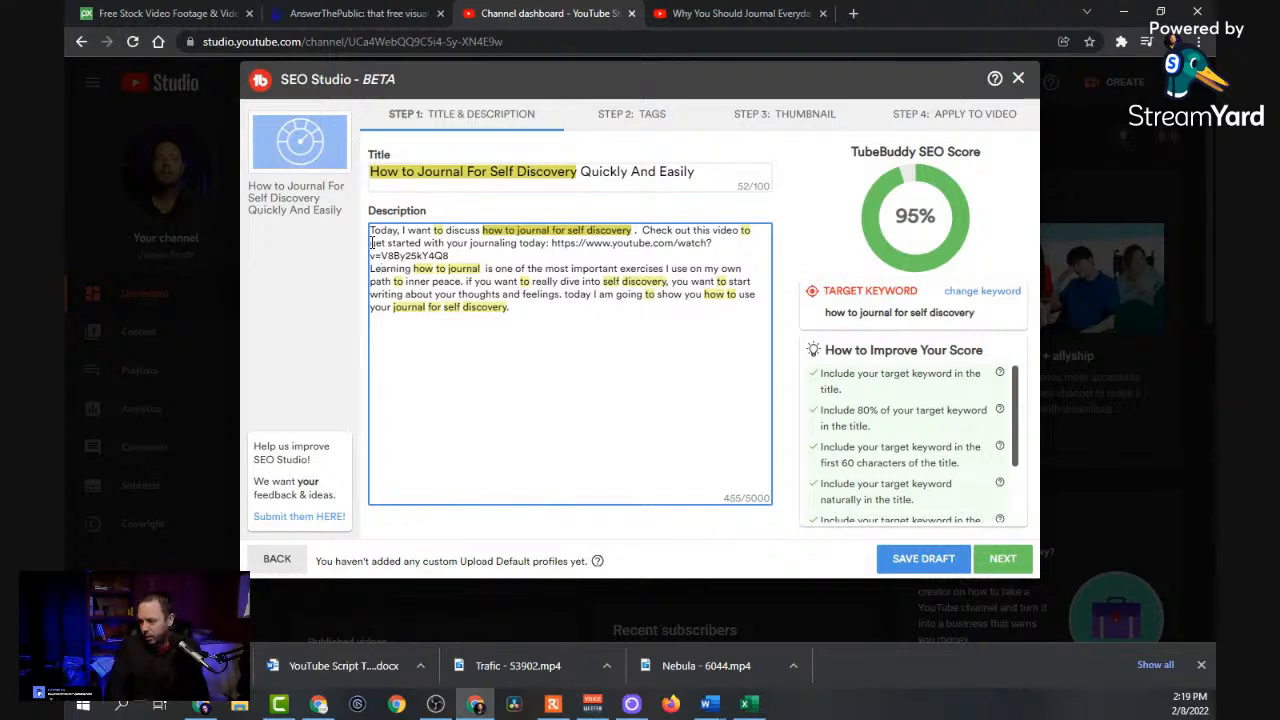
click(476, 258)
key(Return)
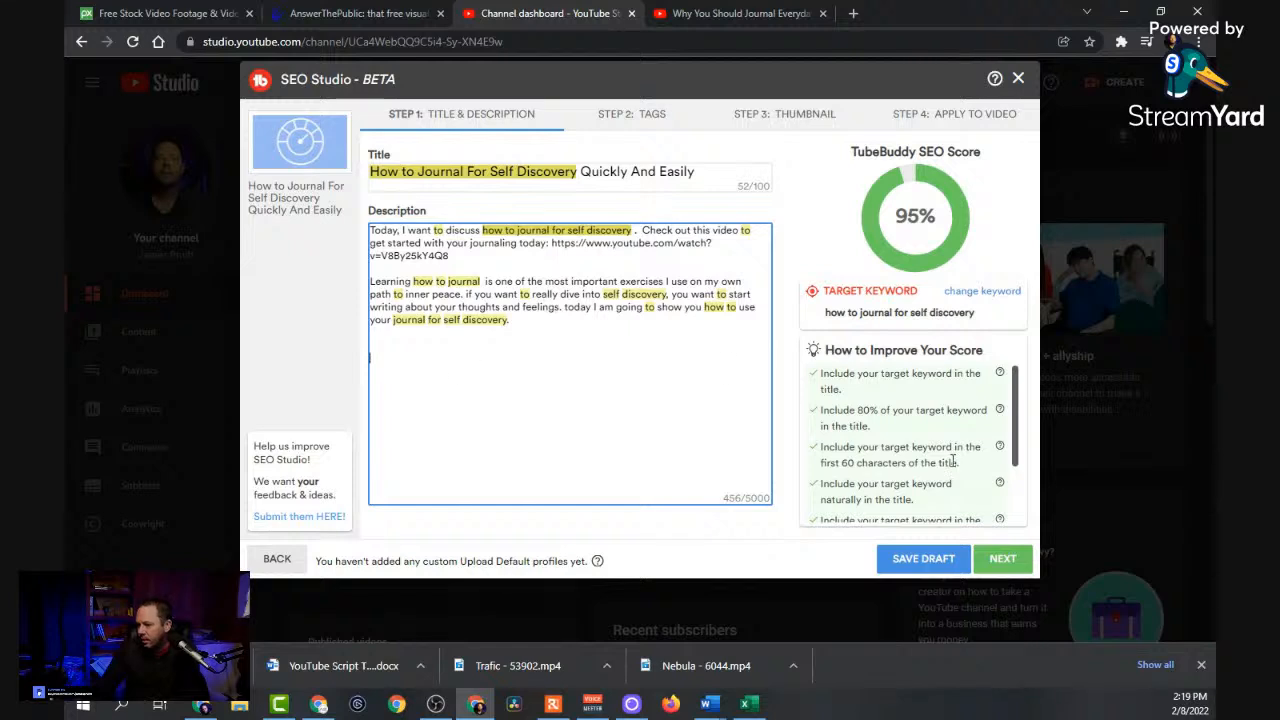
Continue to the tags stage and add the suggestions "how to jorunal for self discovery", "how to jorunal for self dicovery" and "how to journal for self dicovery".
click(1003, 559)
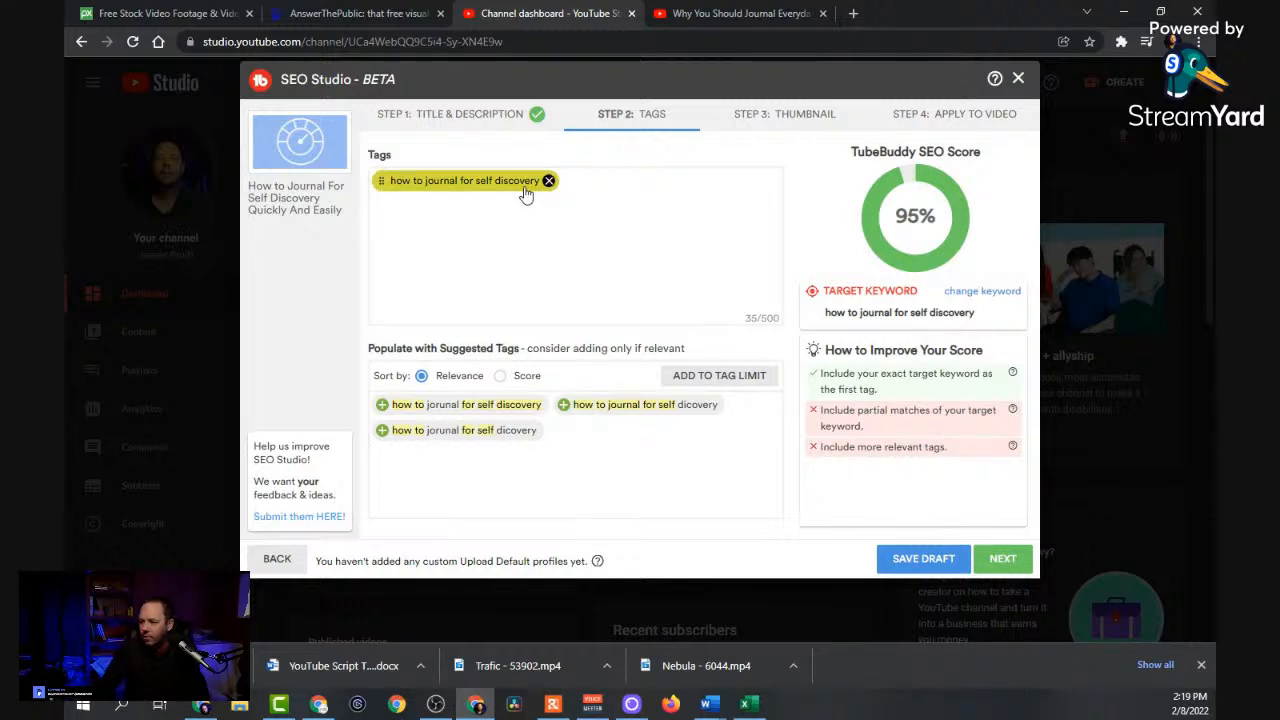
click(482, 245)
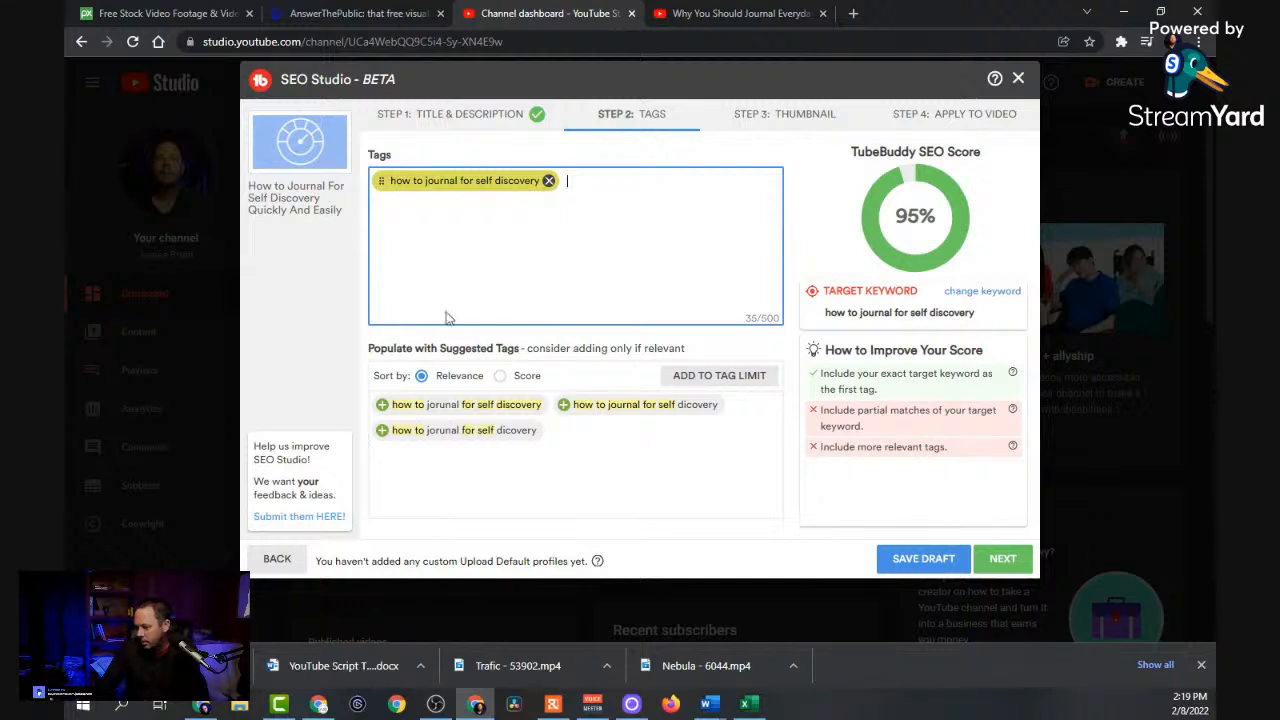
click(383, 407)
click(383, 431)
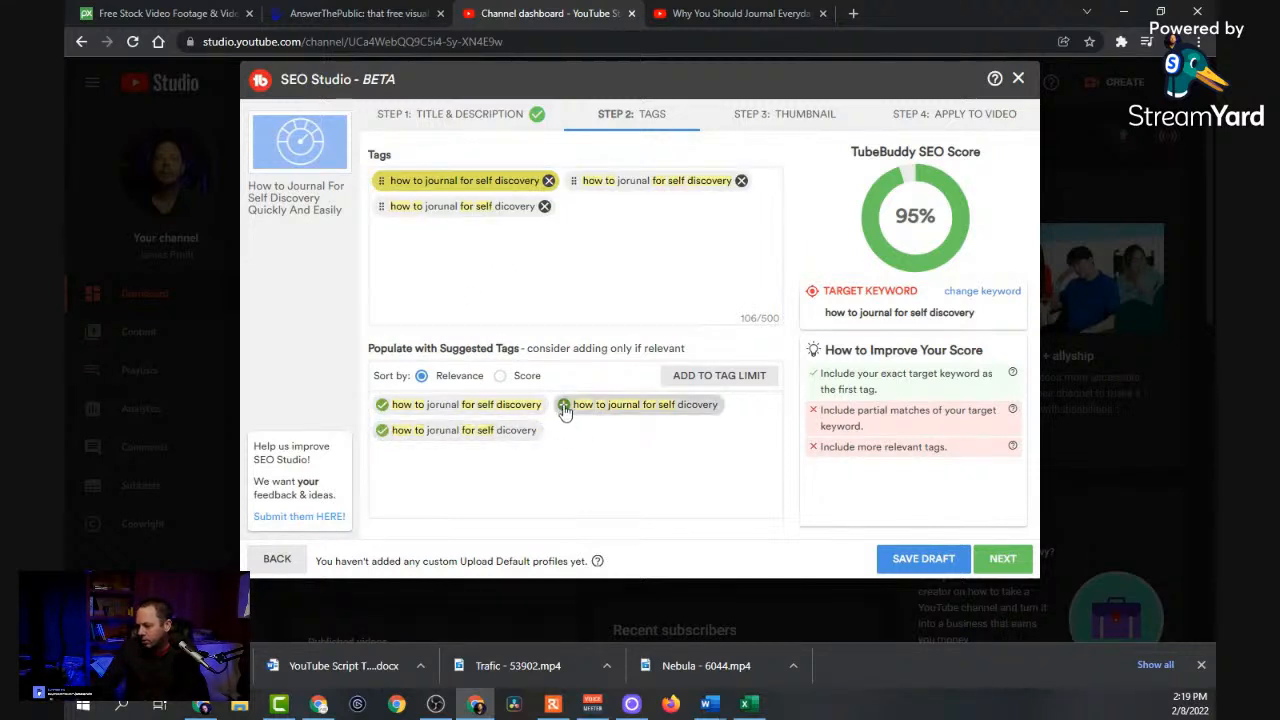
click(564, 404)
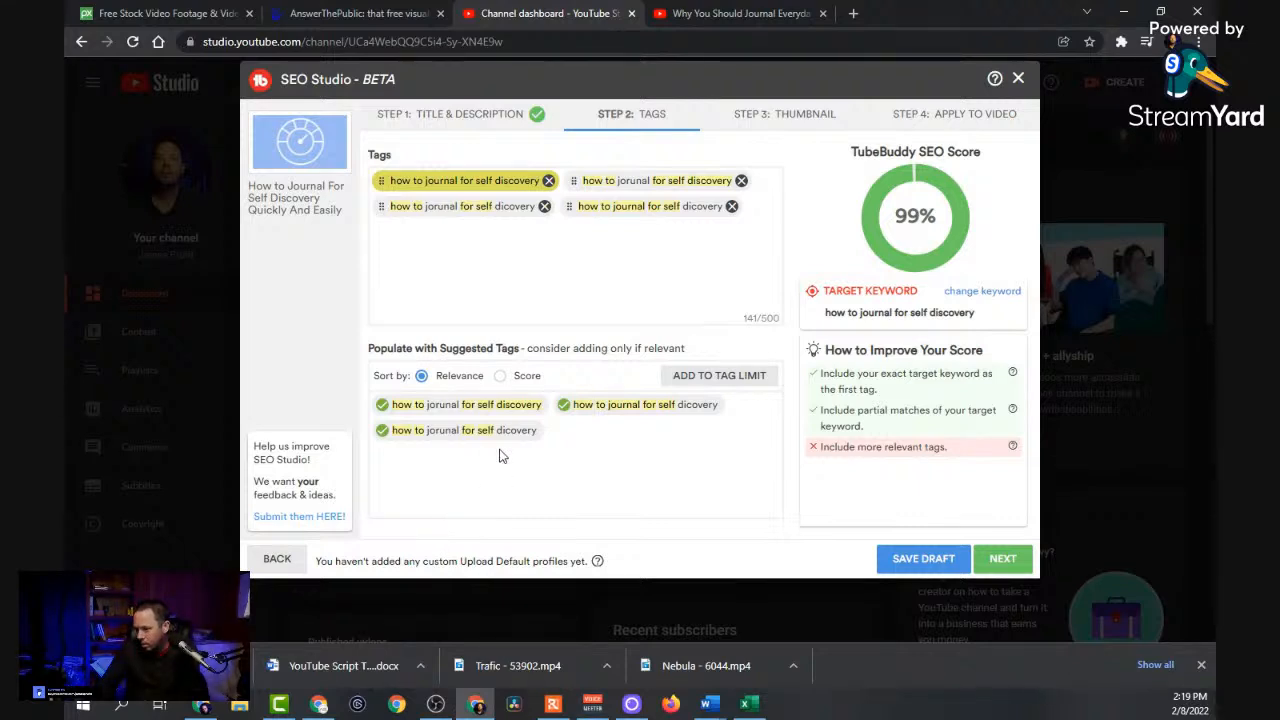
Sort the suggested tags by score.
click(568, 276)
right_click(483, 268)
click(465, 268)
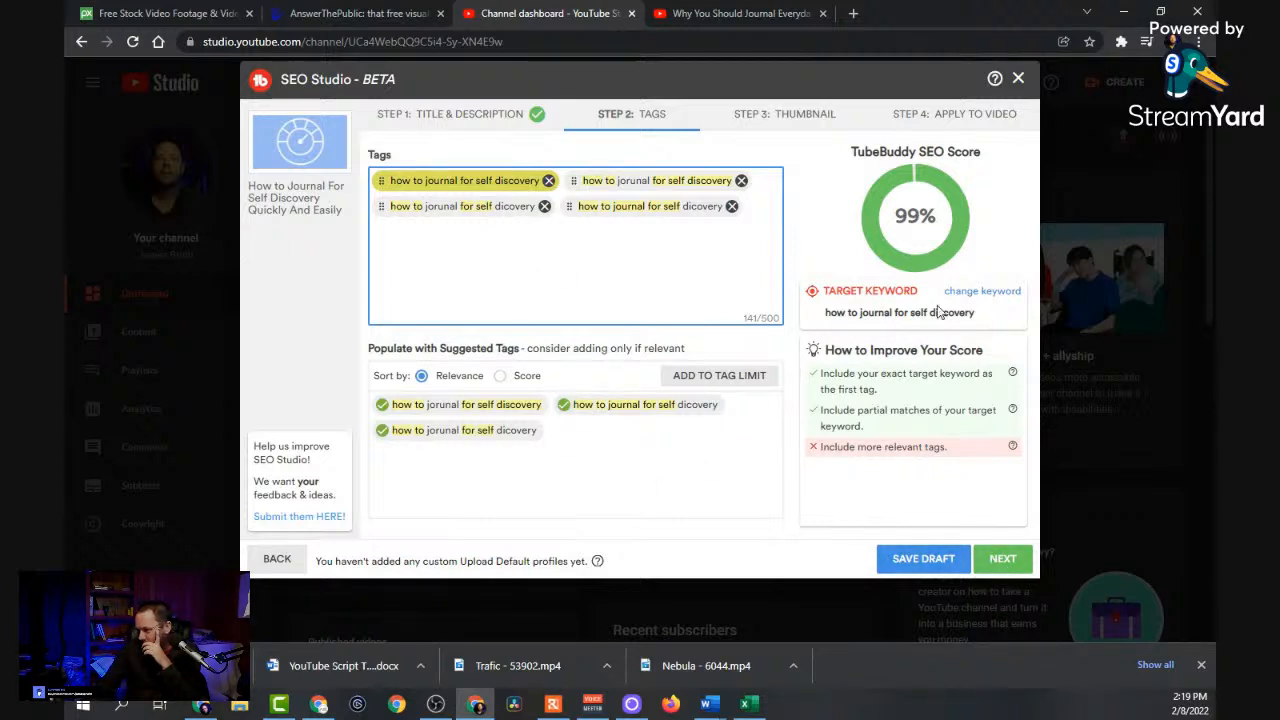
mouse_move(1012, 410)
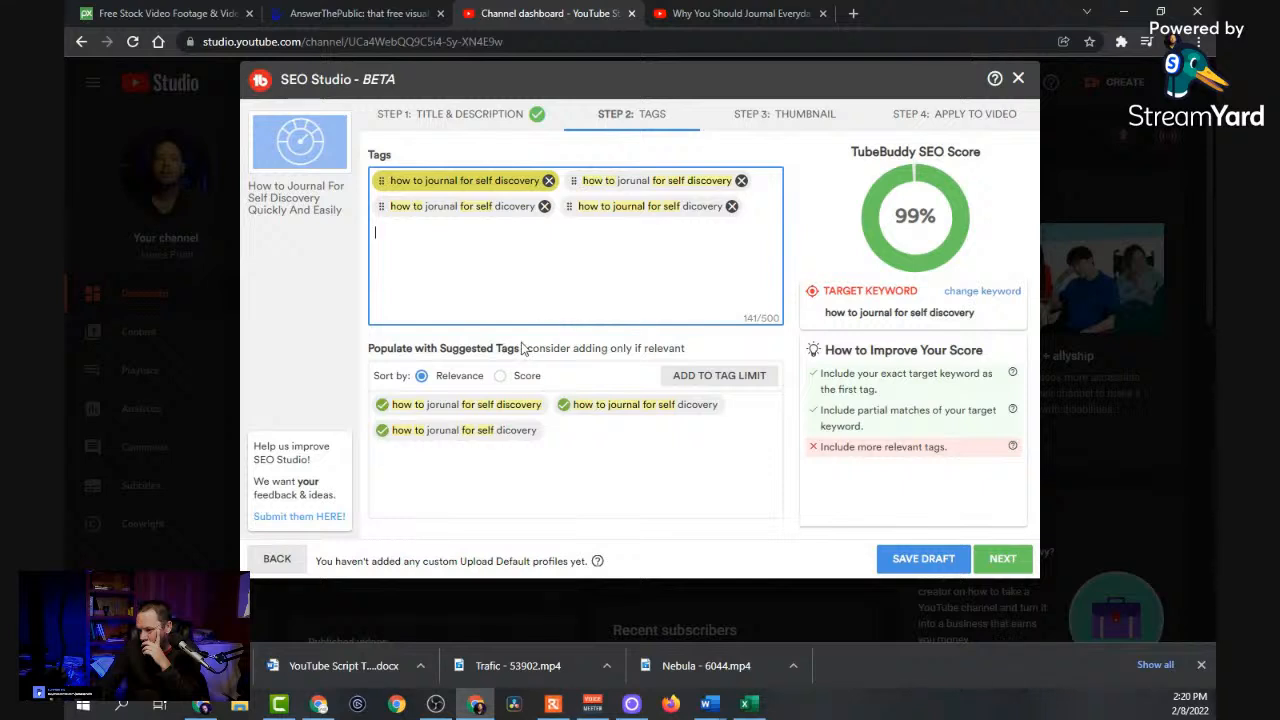
click(503, 377)
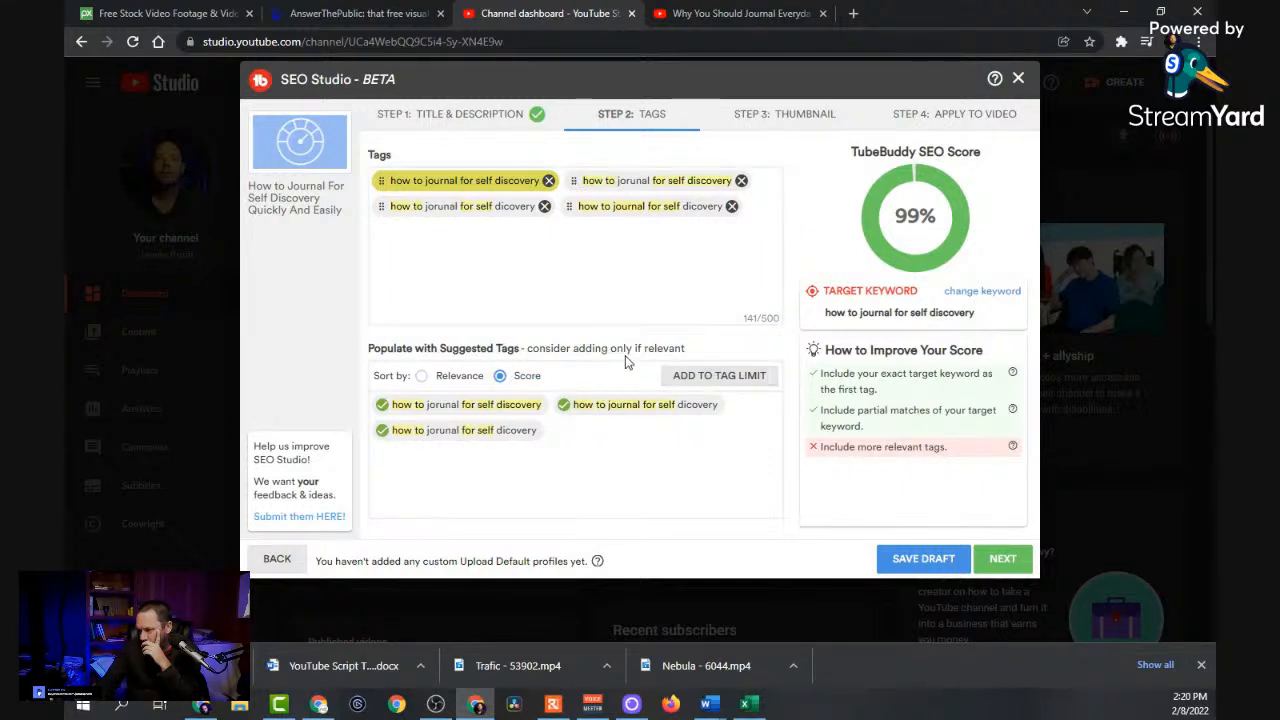
Add the custom tags "journaling for beginners" and "how to start journaling" to the video's tag list.
click(452, 209)
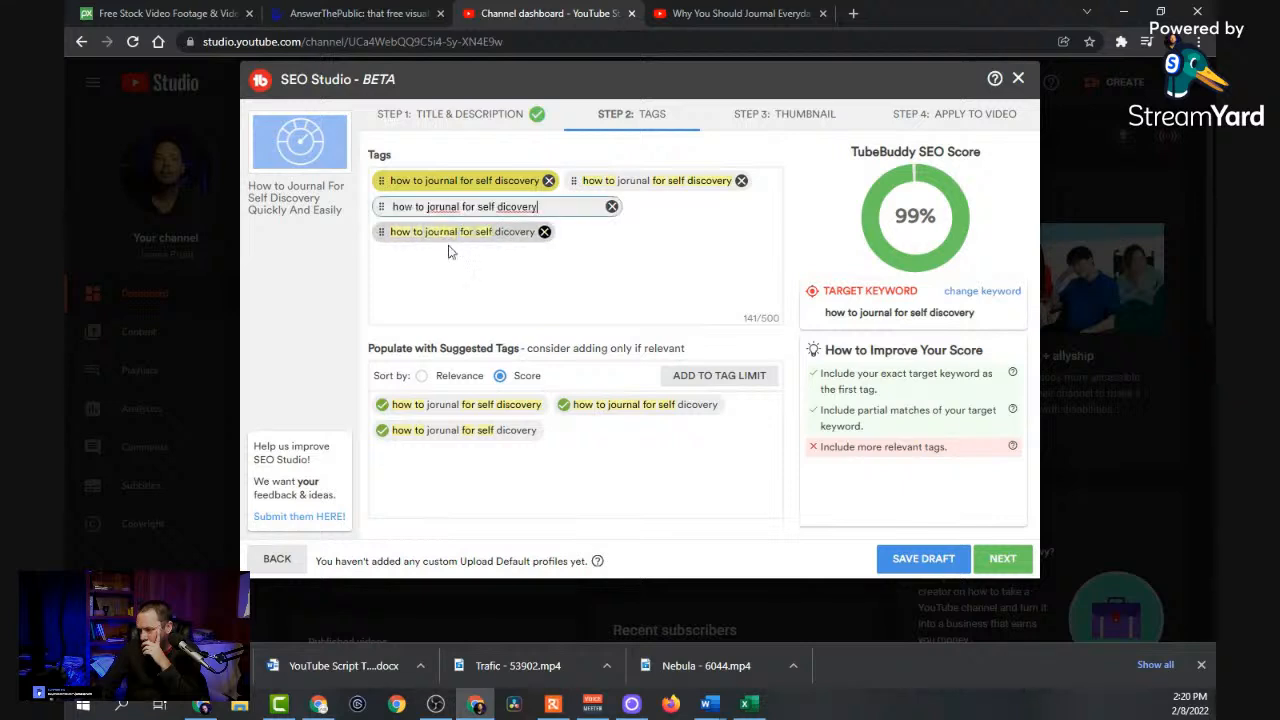
click(577, 271)
text(h)
key(BackSpace)
text(journal)
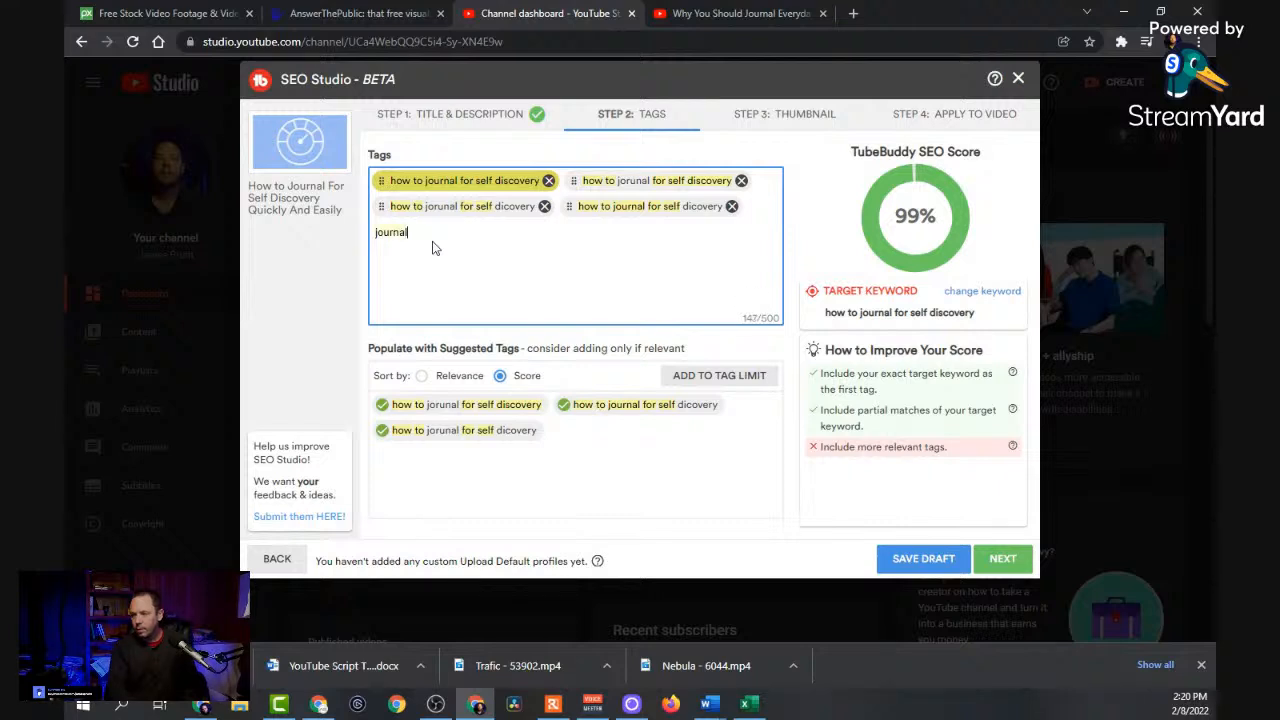
text(ing for beginners)
key(Return)
text(how to w)
key(BackSpace)
text(start journaling)
key(Return)
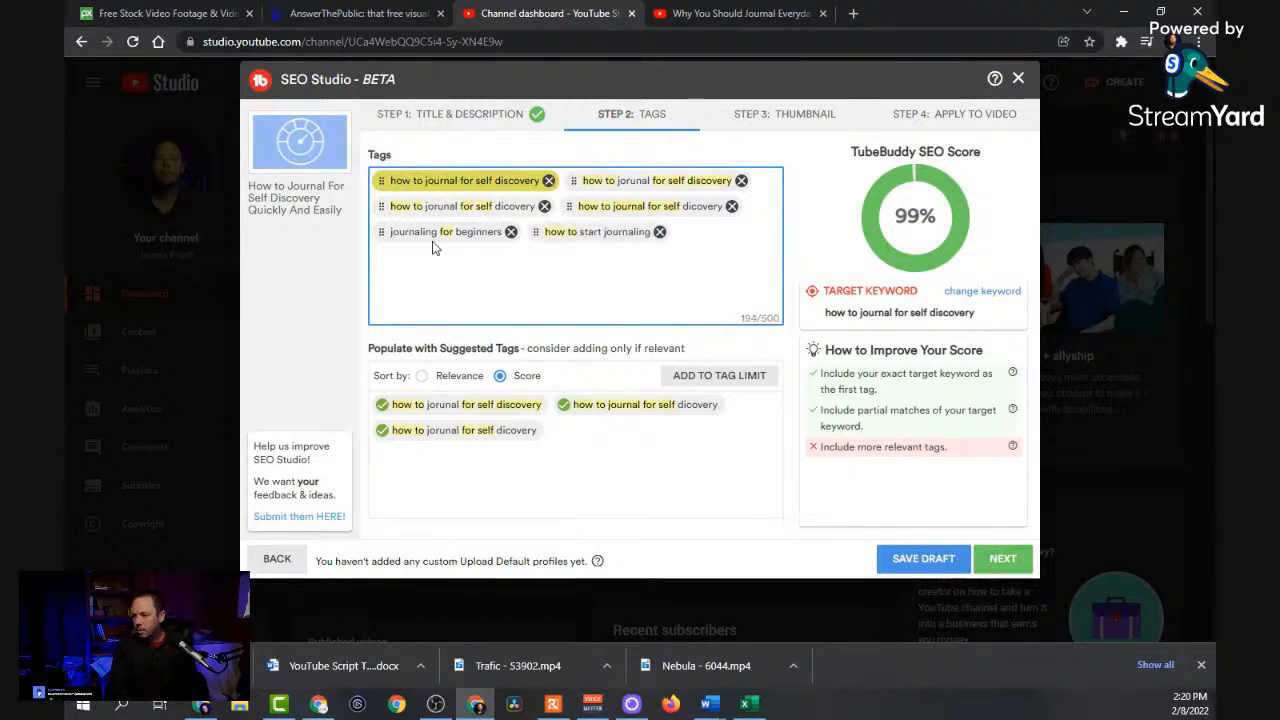
Add the custom tags "journaling for inner peace" and "journal for emotional freedom" to the tag list.
text(sour)
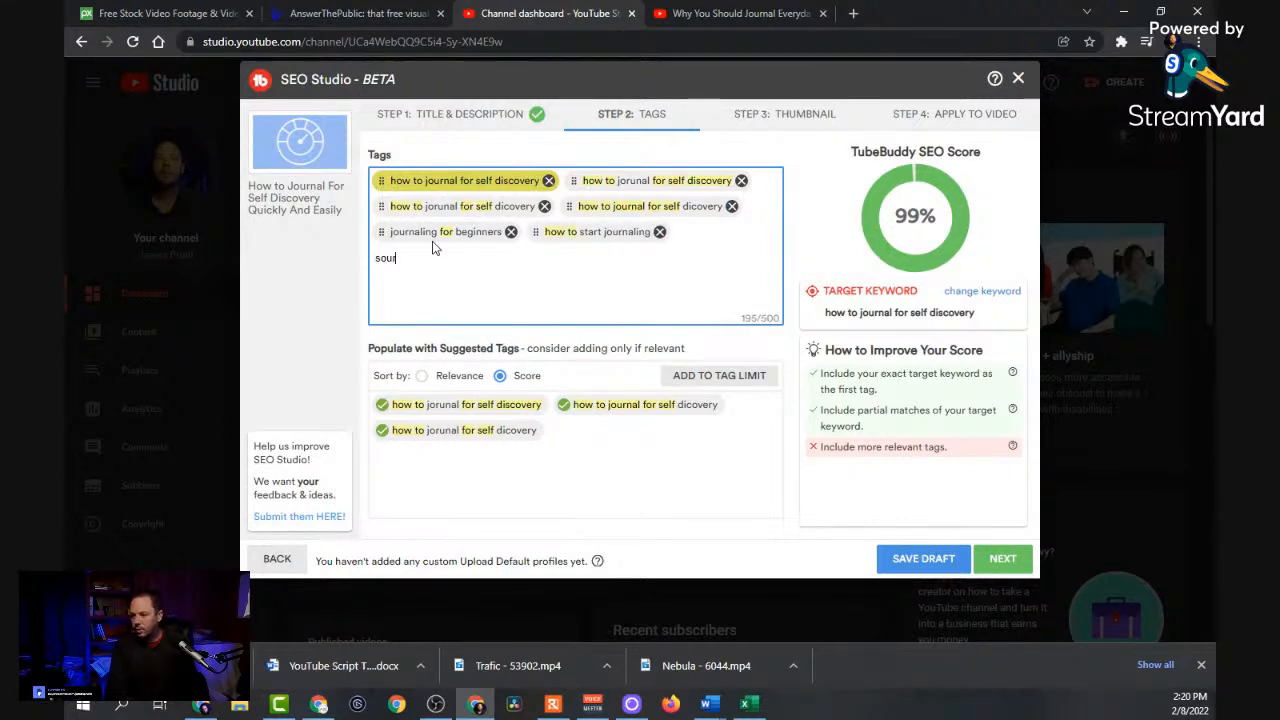
text(journaling for inner p)
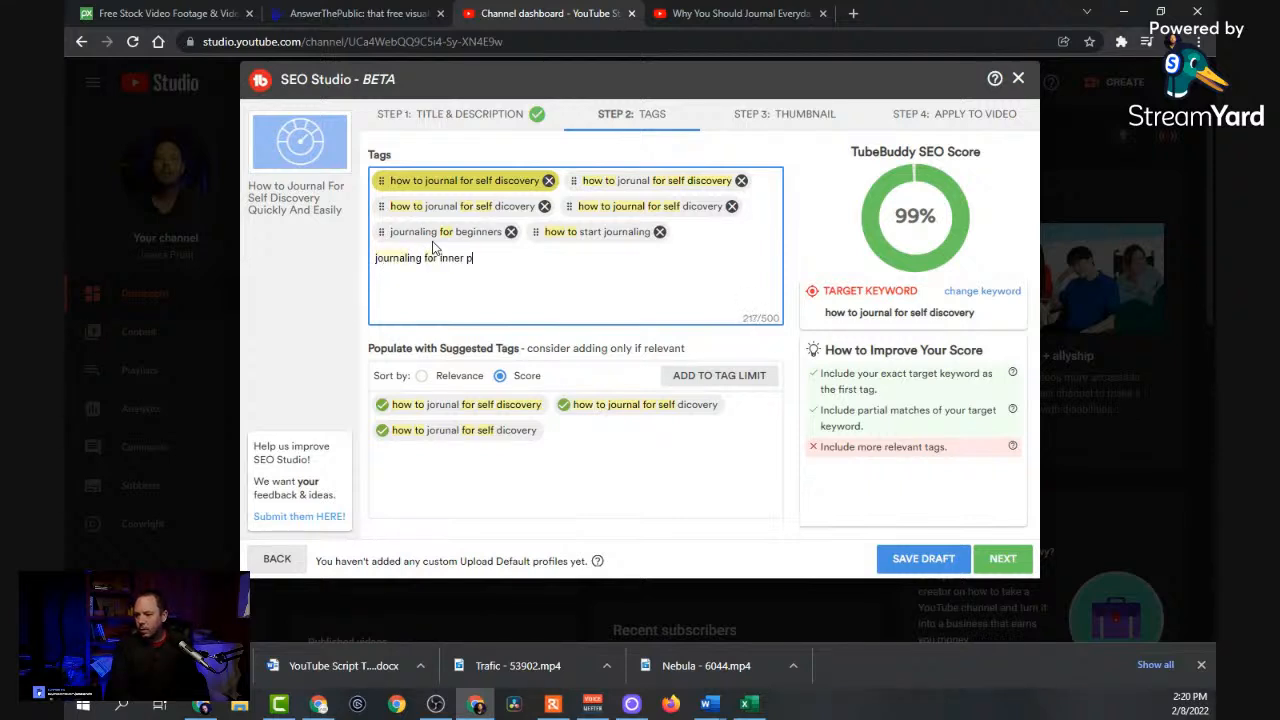
text(eace)
key(Return)
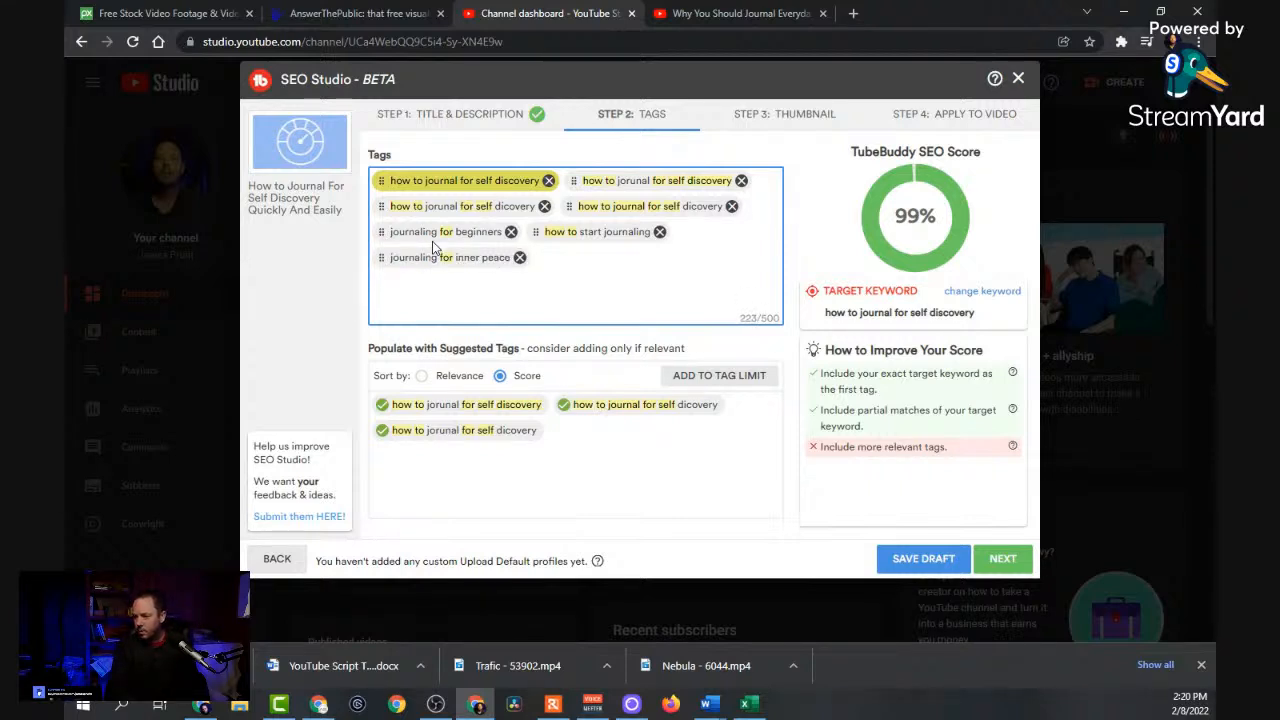
text(journal f)
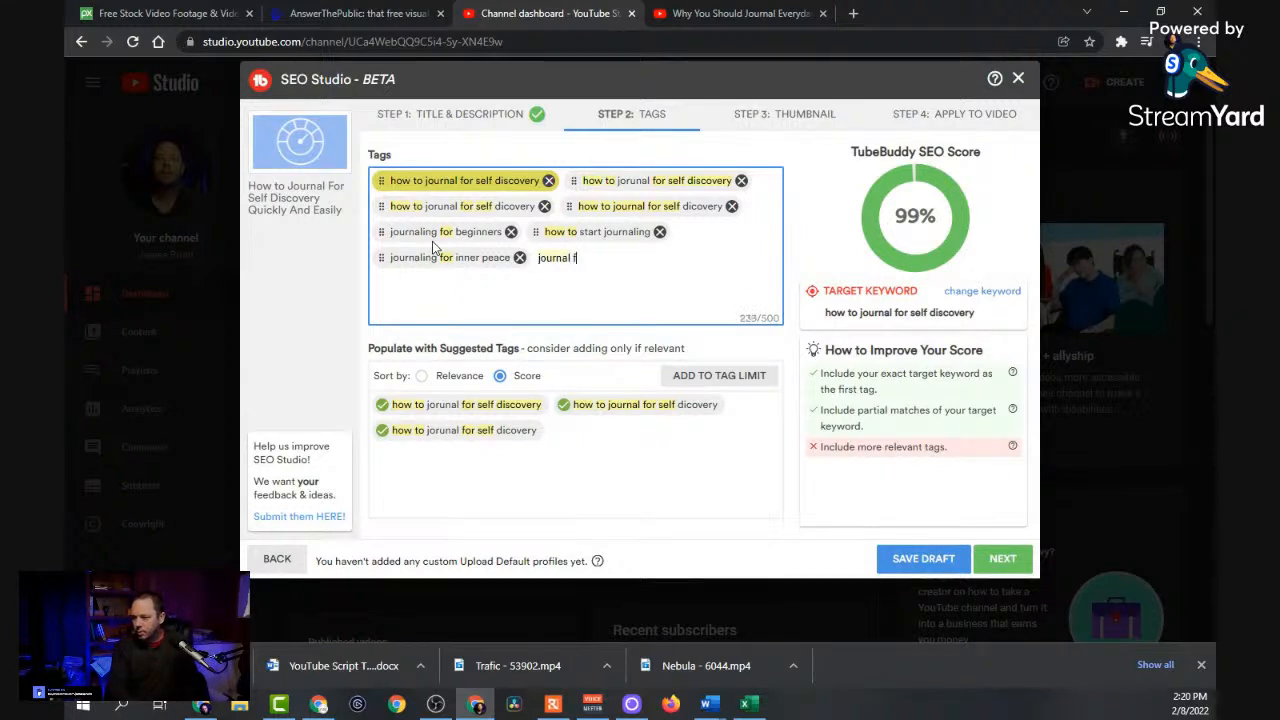
text(or emotional freedom)
key(Return)
Add the custom tags "journaling teqniques" and "journaling tips" to the tag list.
text(journaling )
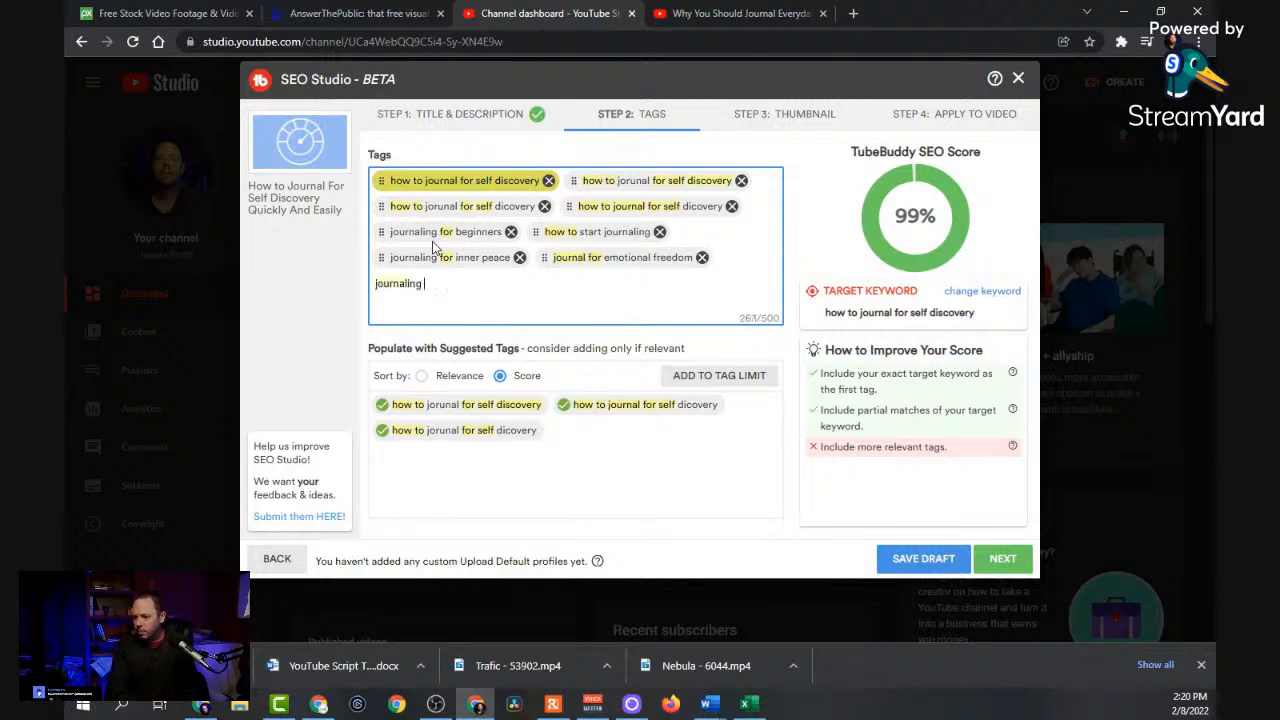
text(teqniu)
key(BackSpace)
text(niques)
key(Return)
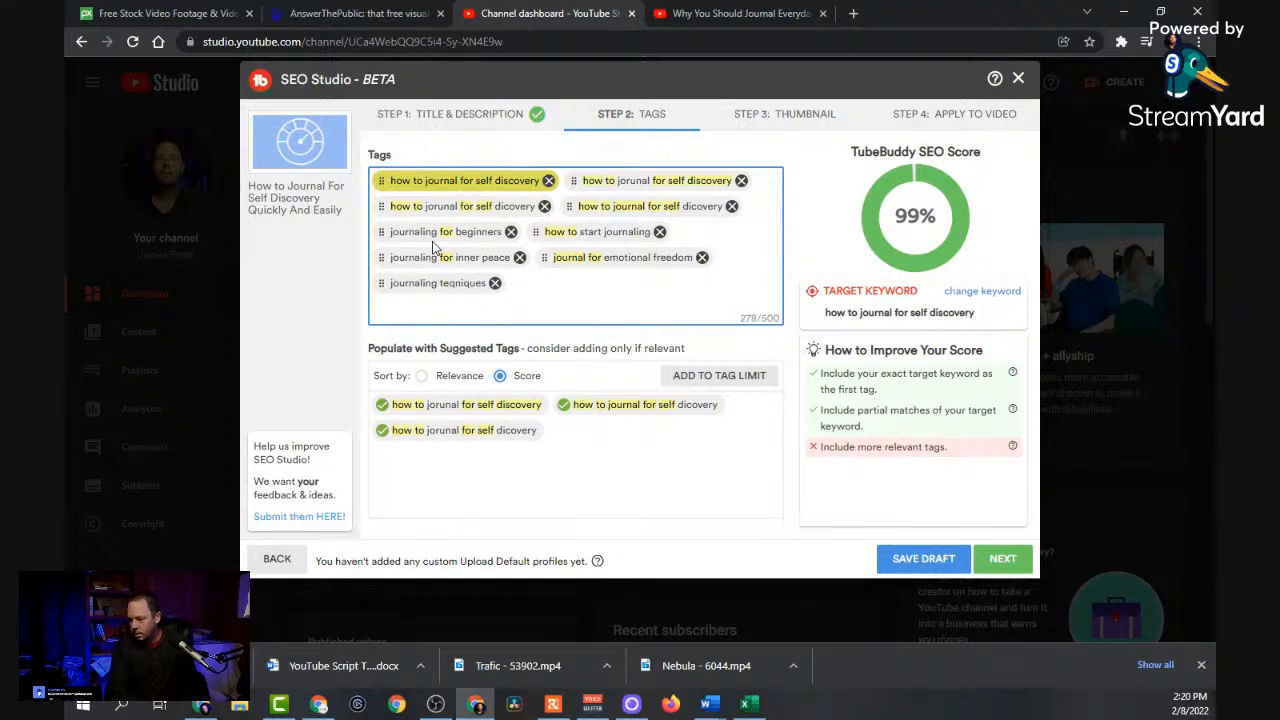
text(journaling tips)
key(Return)
Add the custom tags "tips for journaling" and "tips to daily journal" to the tag list.
text(p)
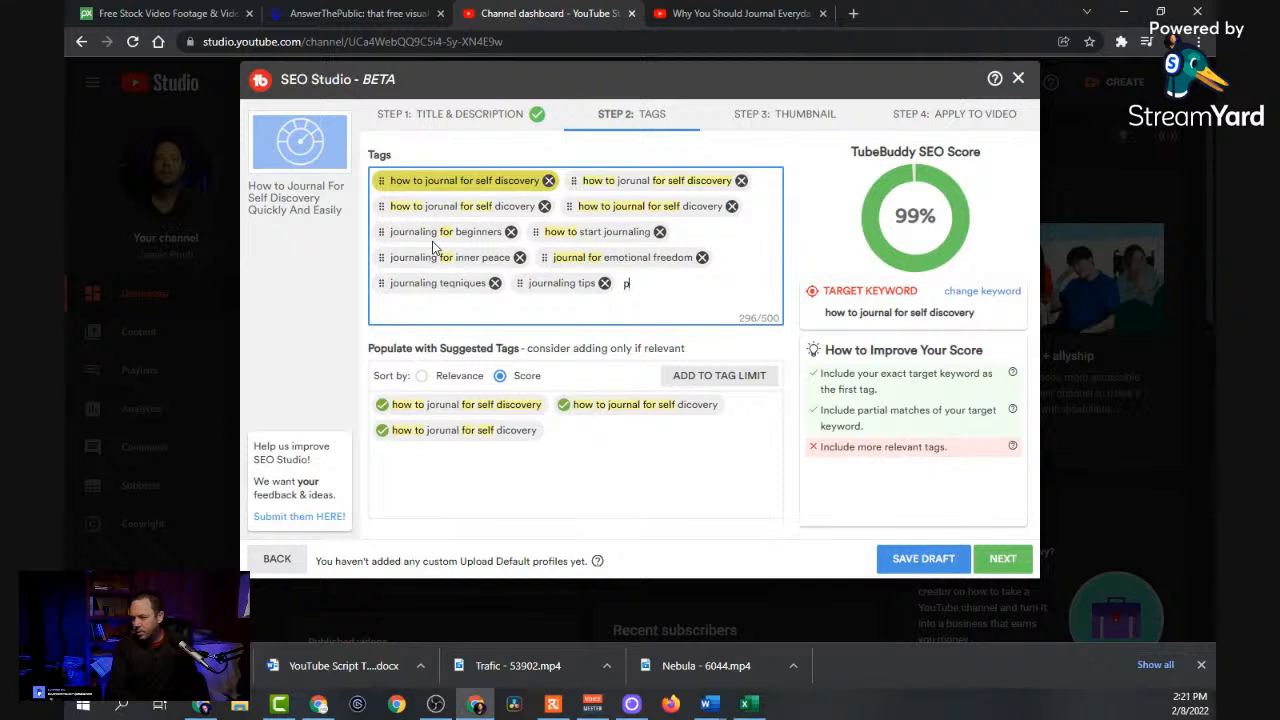
text(ips )
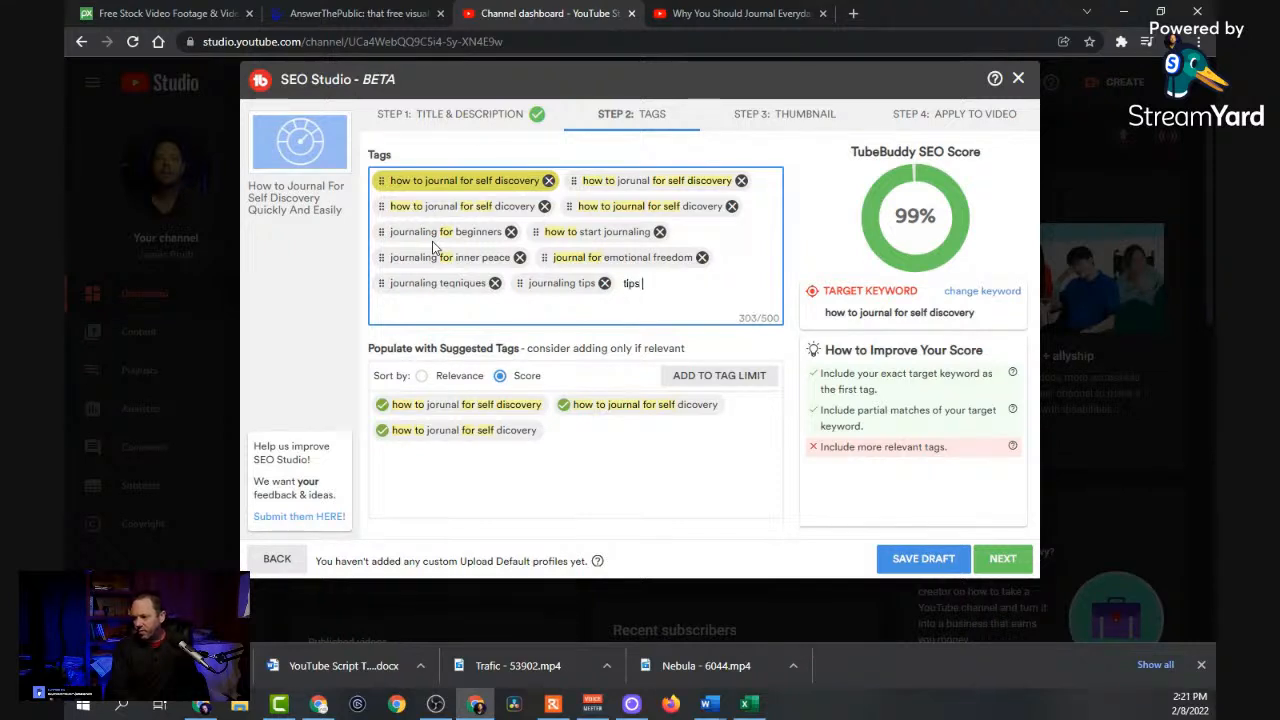
text(for journaling)
key(Return)
text(tow)
key(BackSpace)
key(BackSpace)
text(ips)
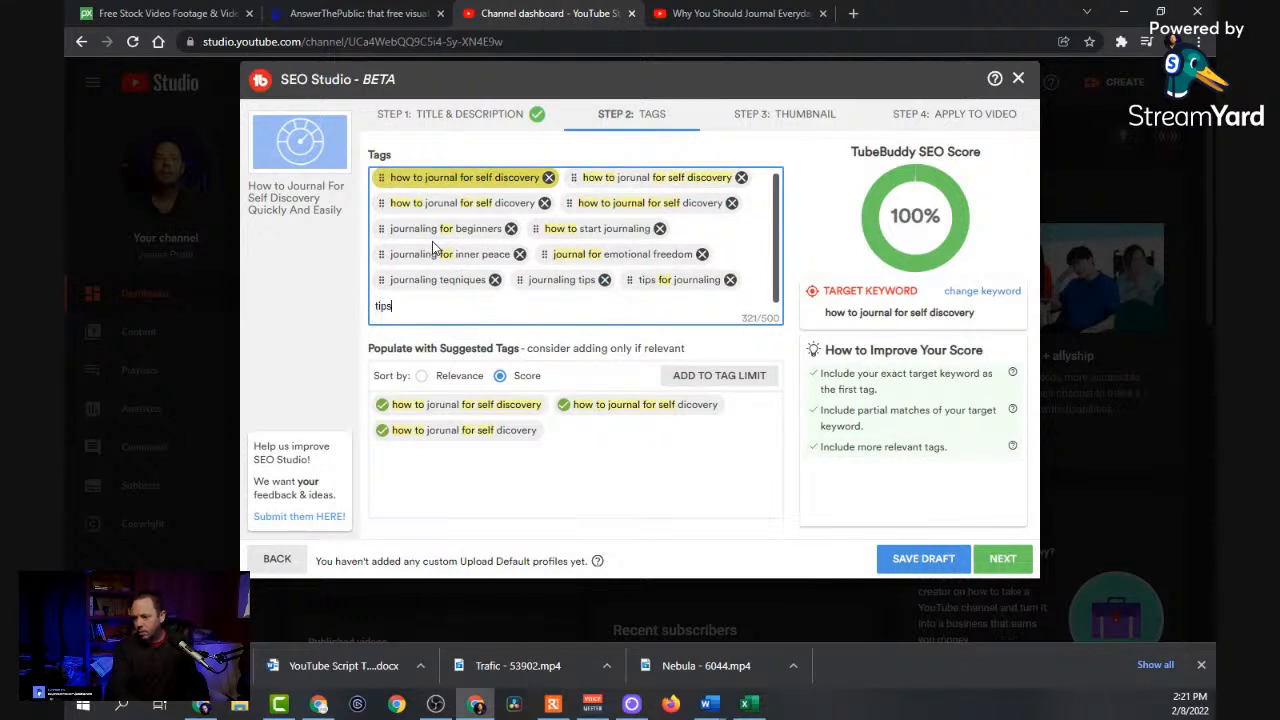
text( to daily journal)
key(Return)
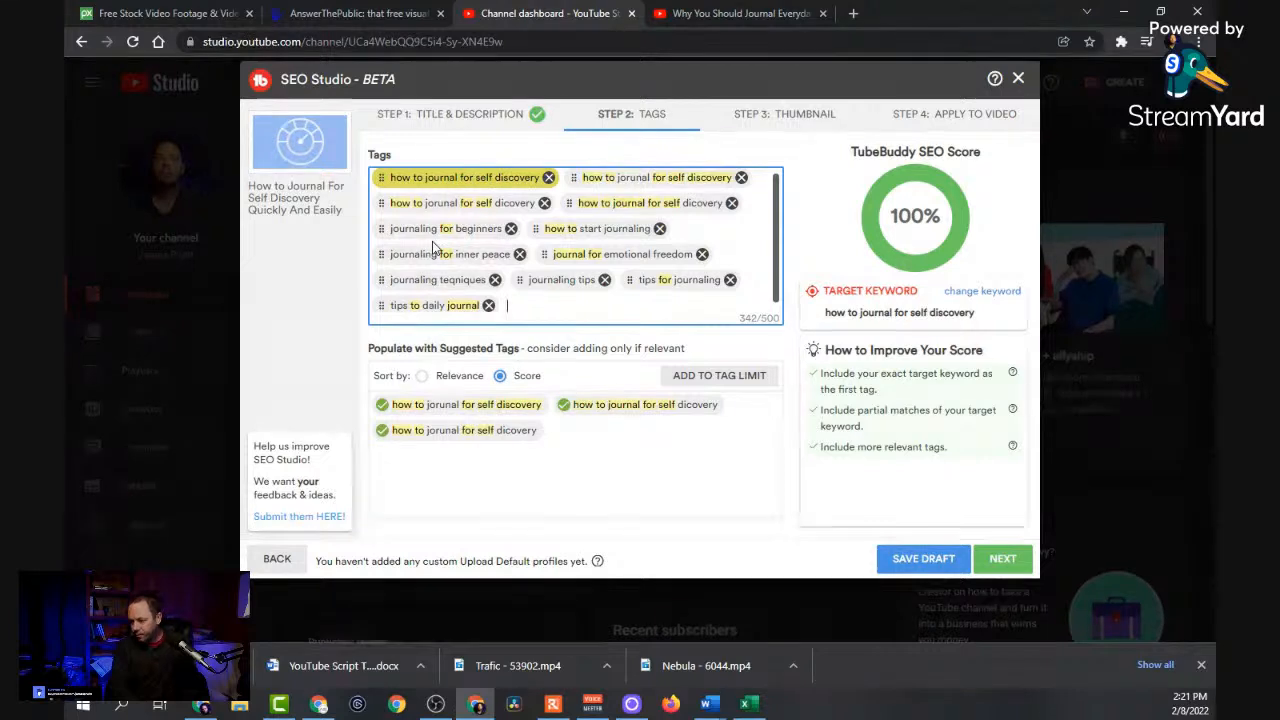
Add the custom tag "self discovery tips" at the end of the tag list.
click(545, 300)
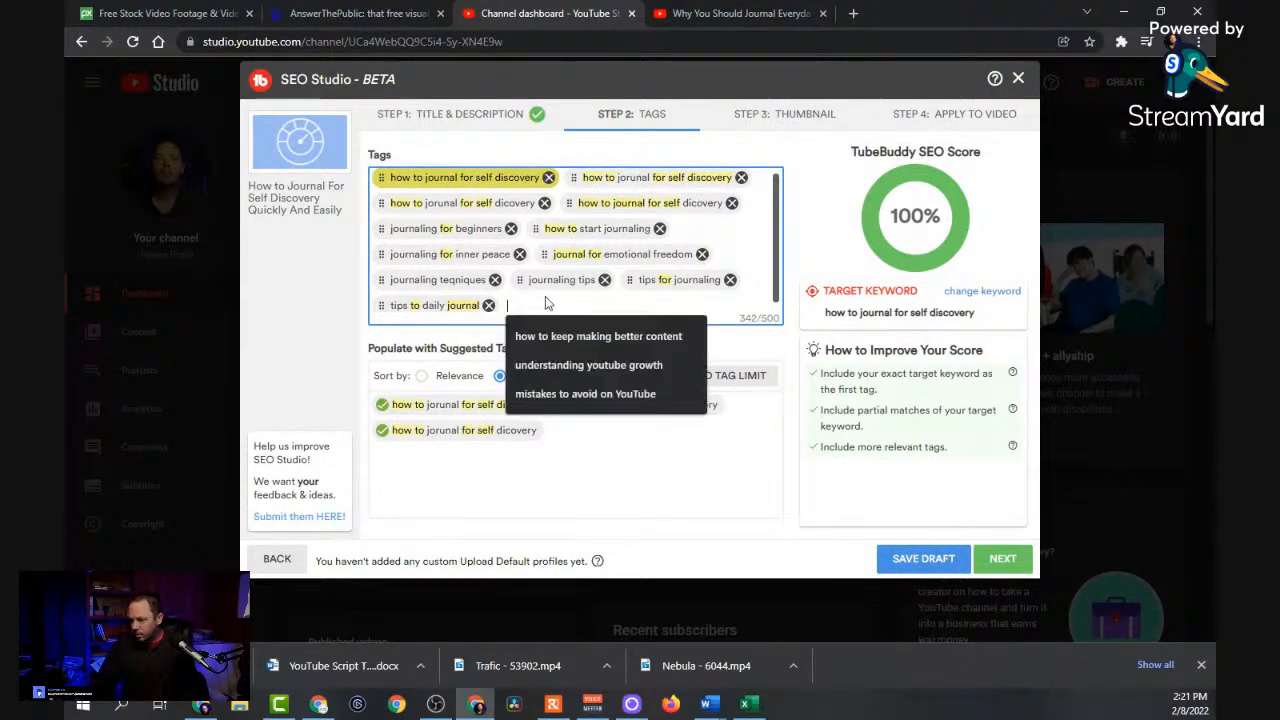
text(self discove)
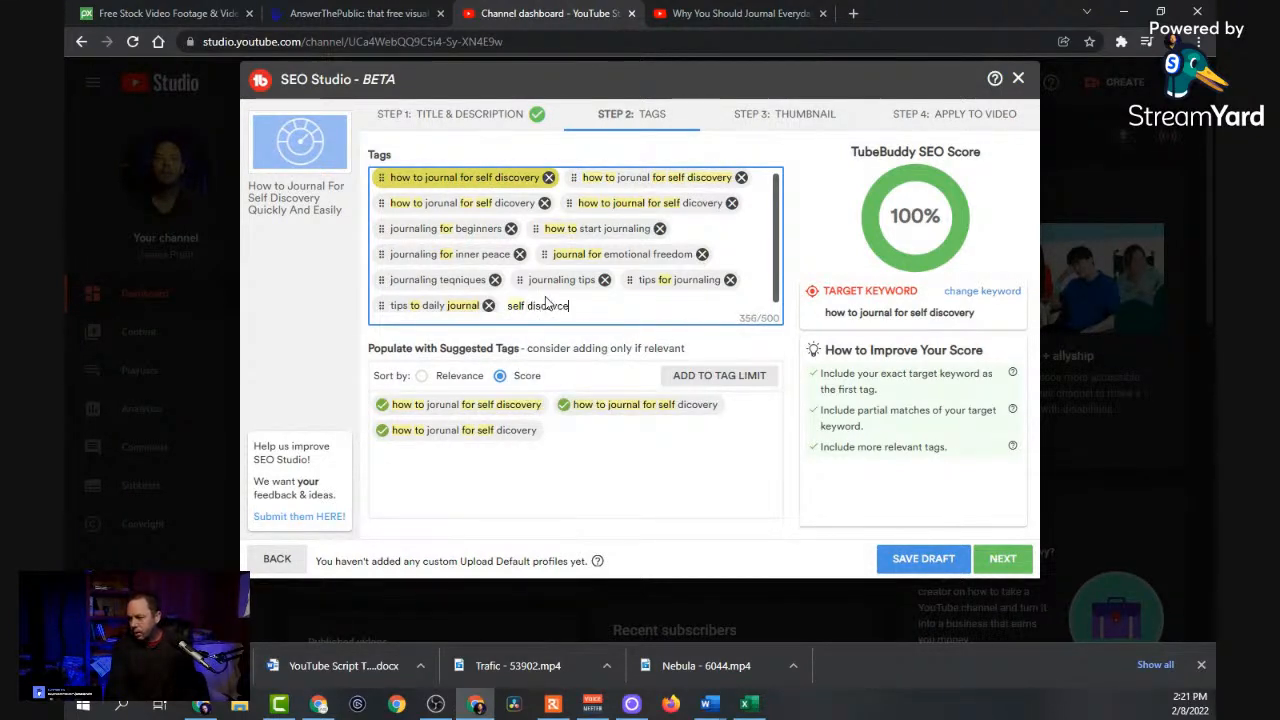
key(BackSpace)
text(r)
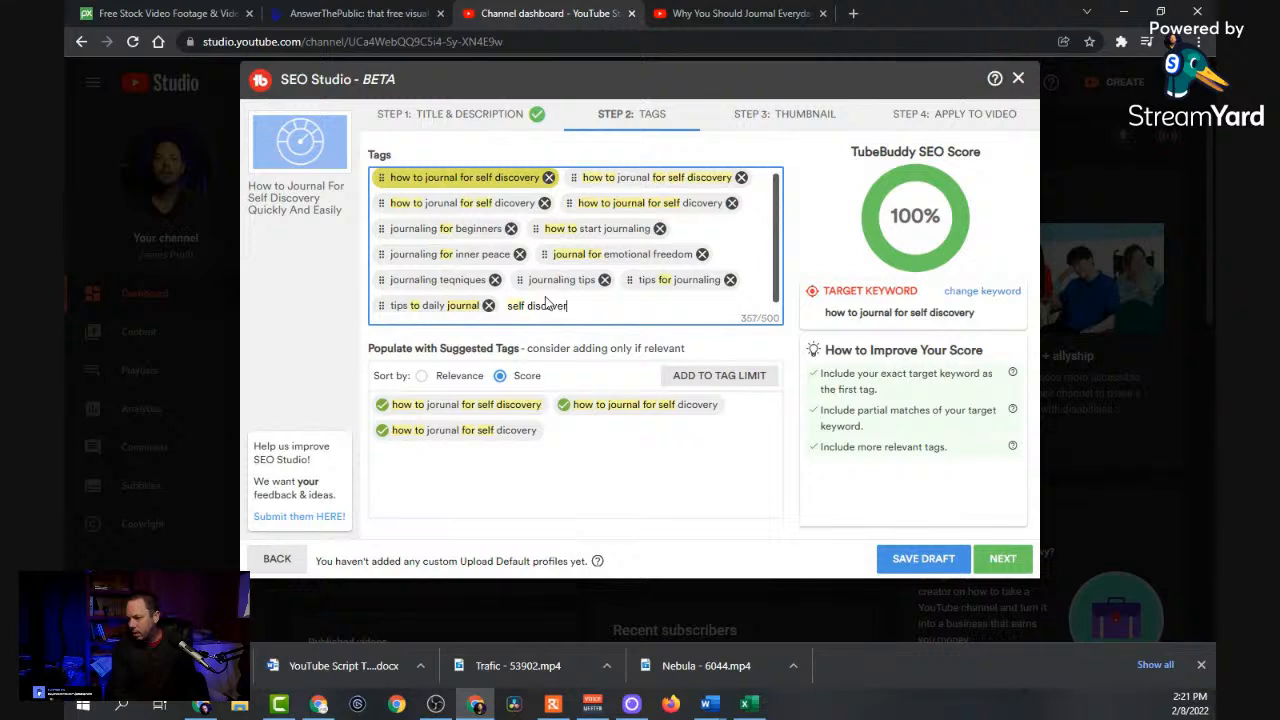
text(y tip)
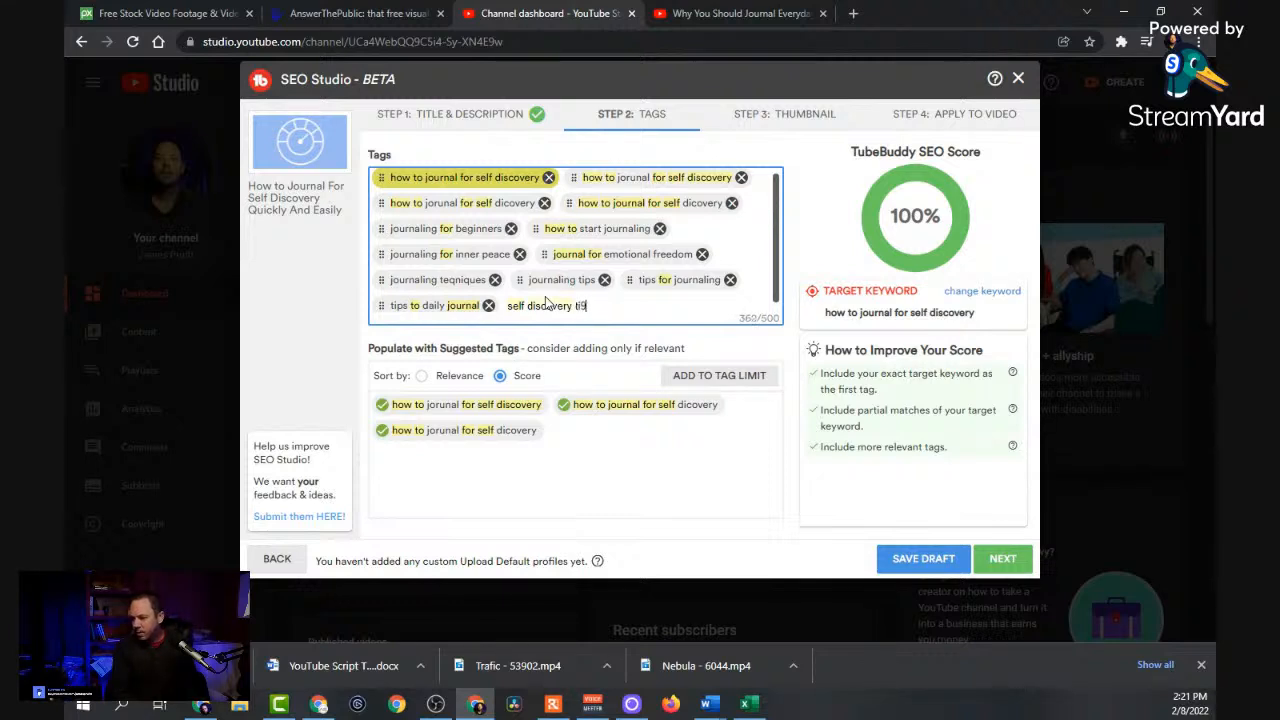
key(BackSpace)
key(BackSpace)
text(ps)
key(Return)
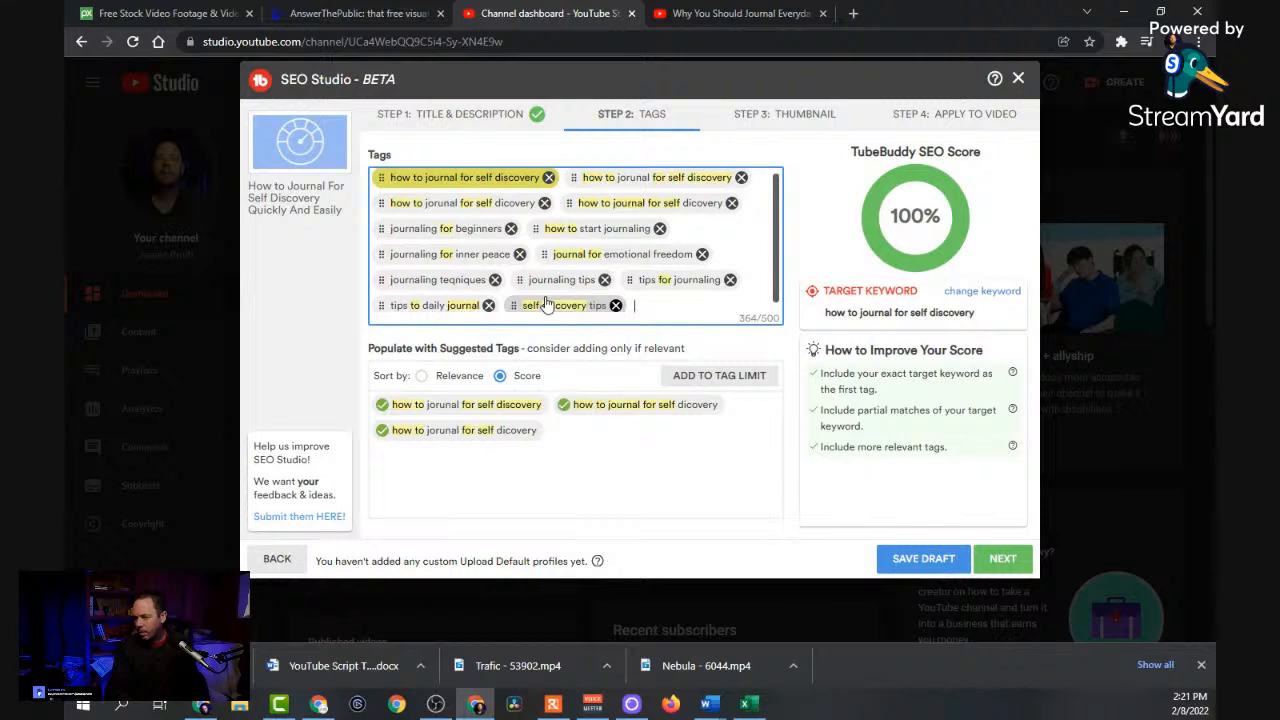
Add the tag "how to discover your inner self" and continue to the thumbnail stage.
text(how to )
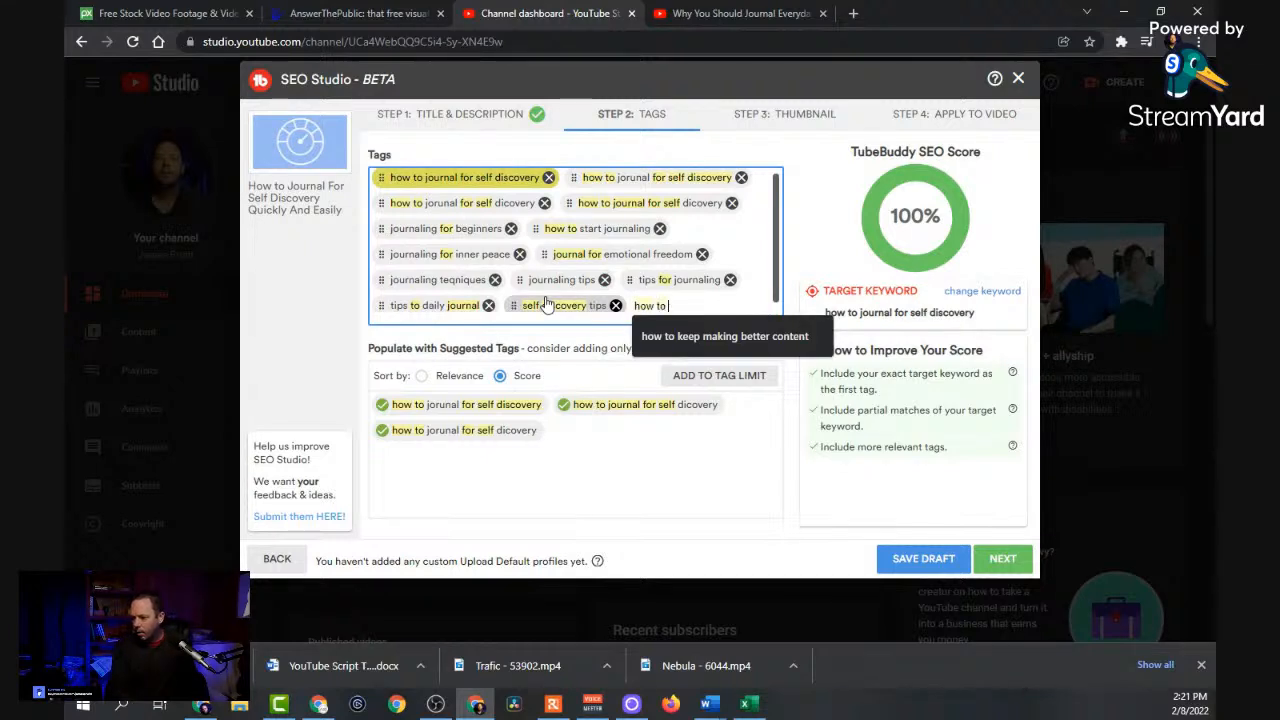
text(discover yo)
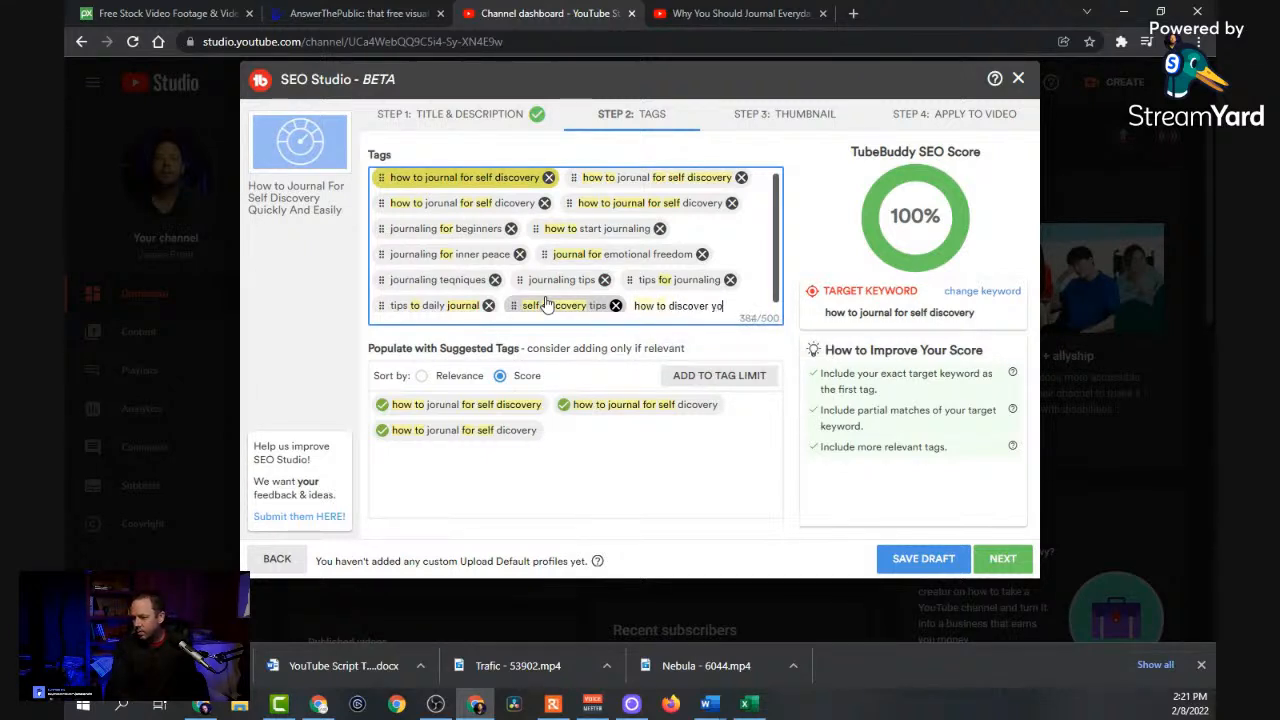
text(ur inner self)
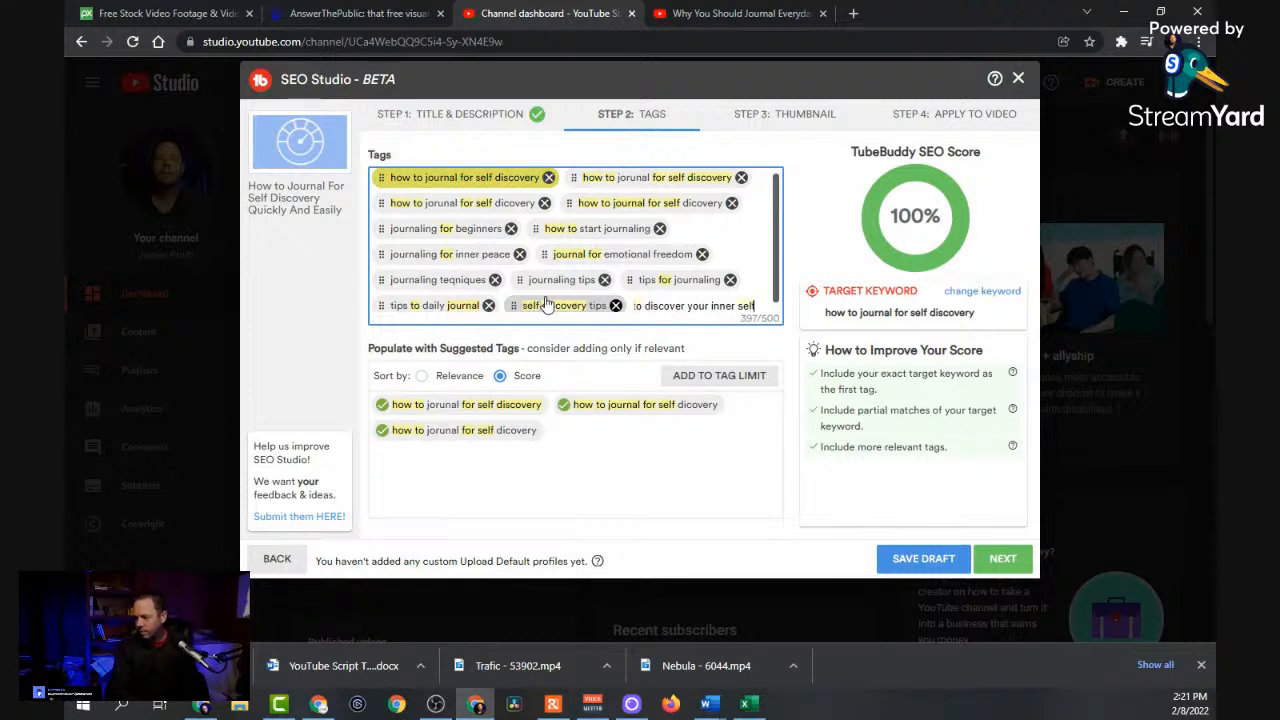
key(Return)
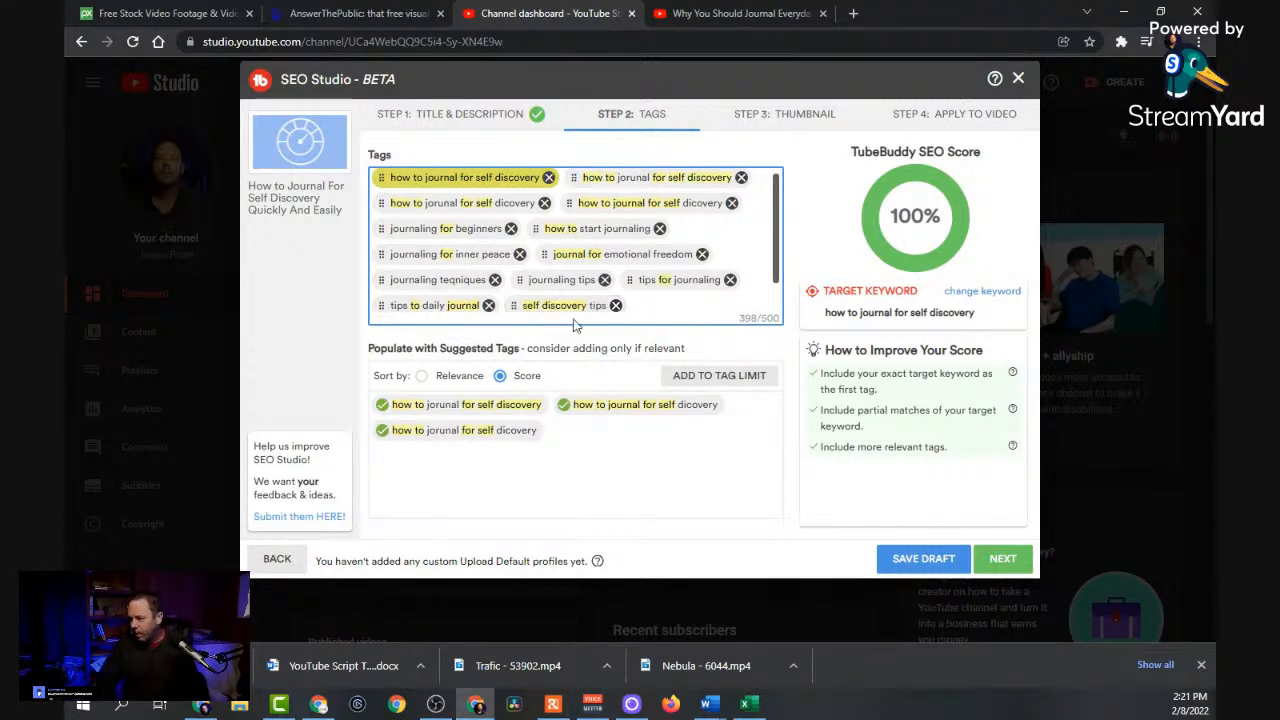
click(1003, 562)
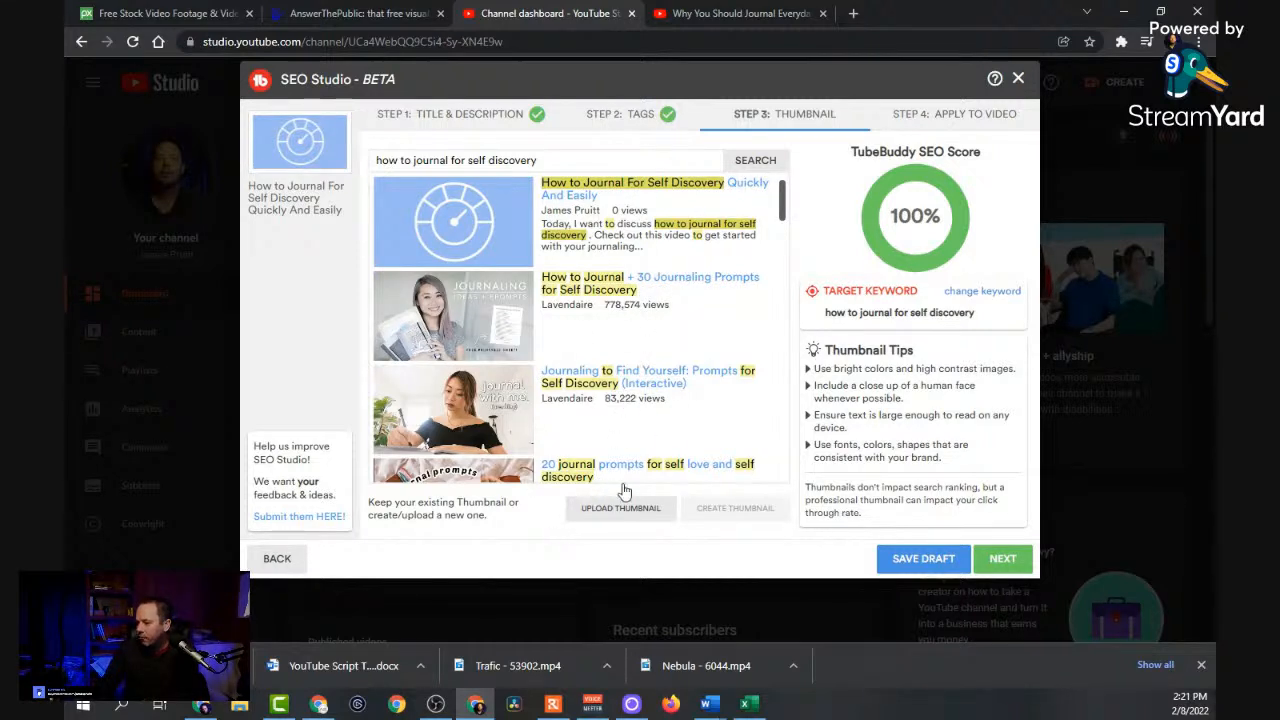
Compare the planned thumbnail with those of competing videos for "how to journal for self discovery".
scroll(638, 400, down, 3)
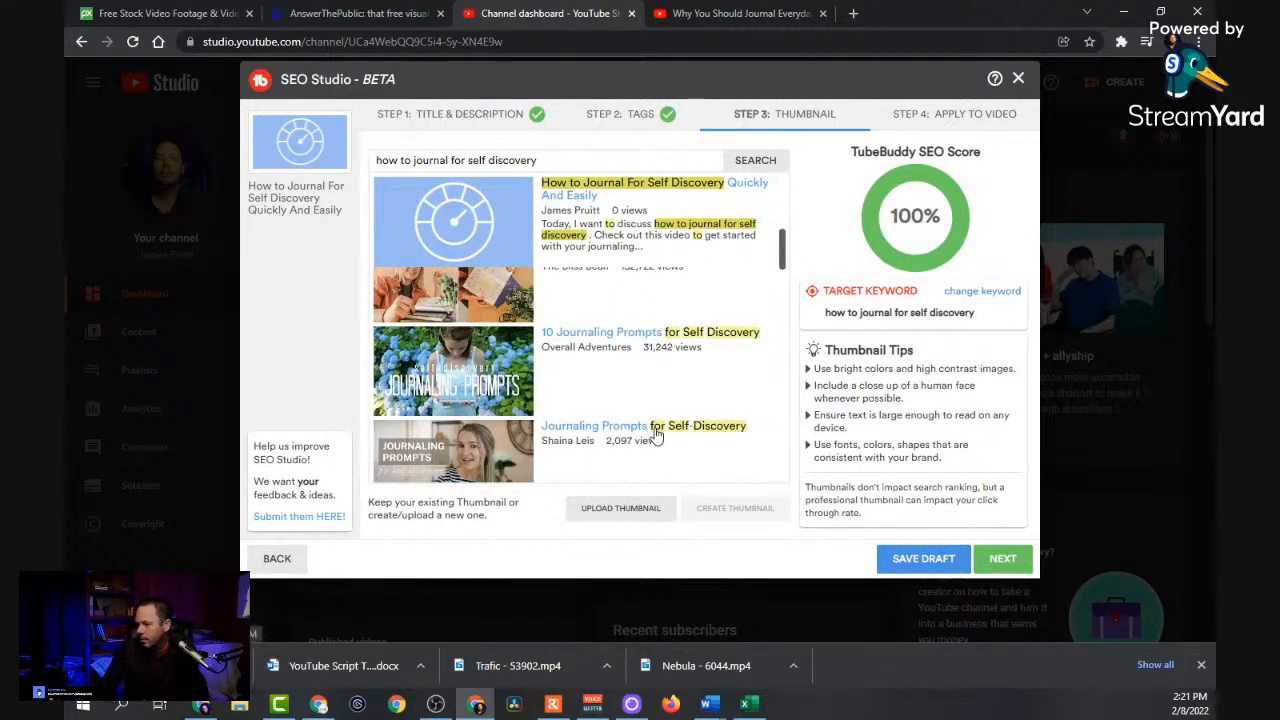
scroll(645, 437, down, 2)
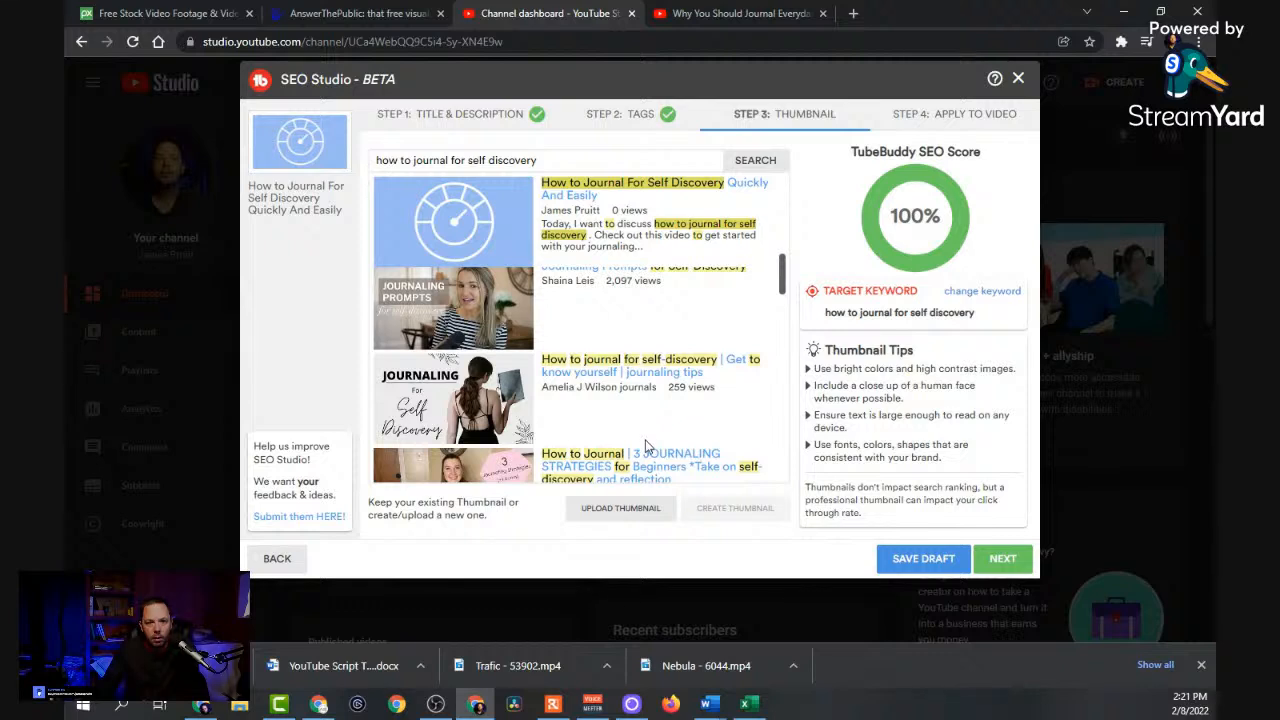
scroll(642, 430, down, 2)
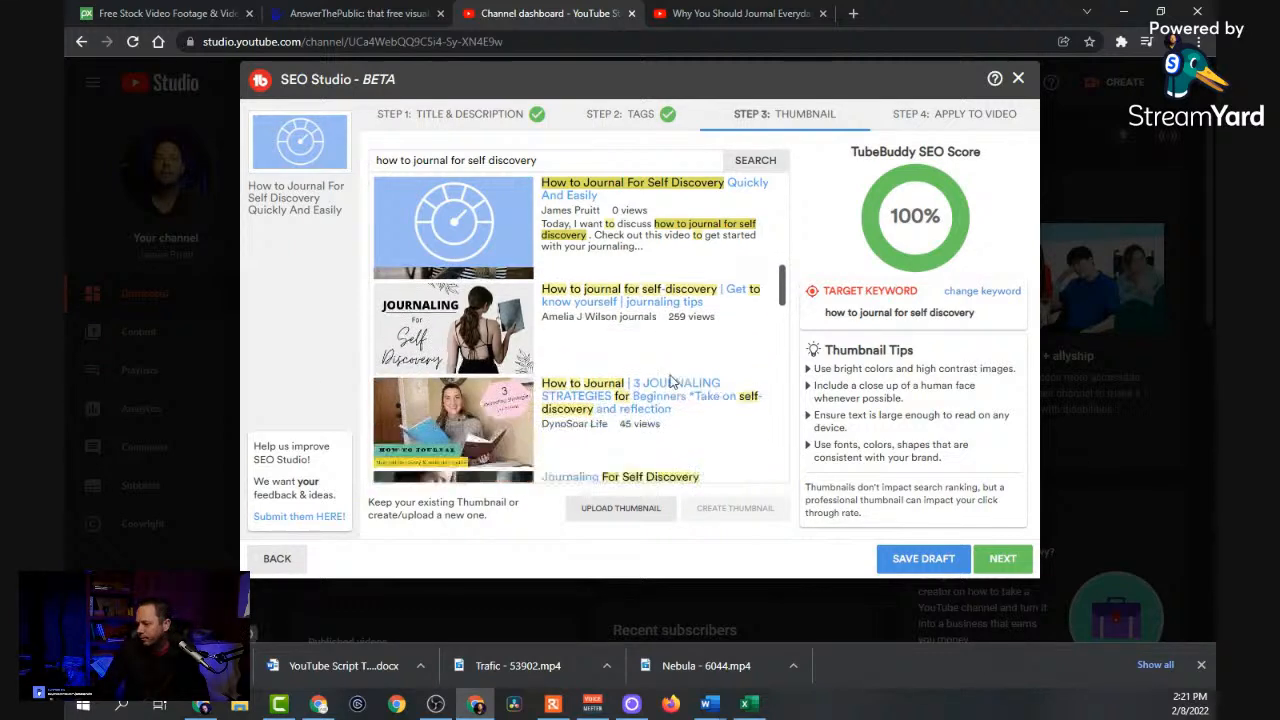
scroll(630, 424, up, 1)
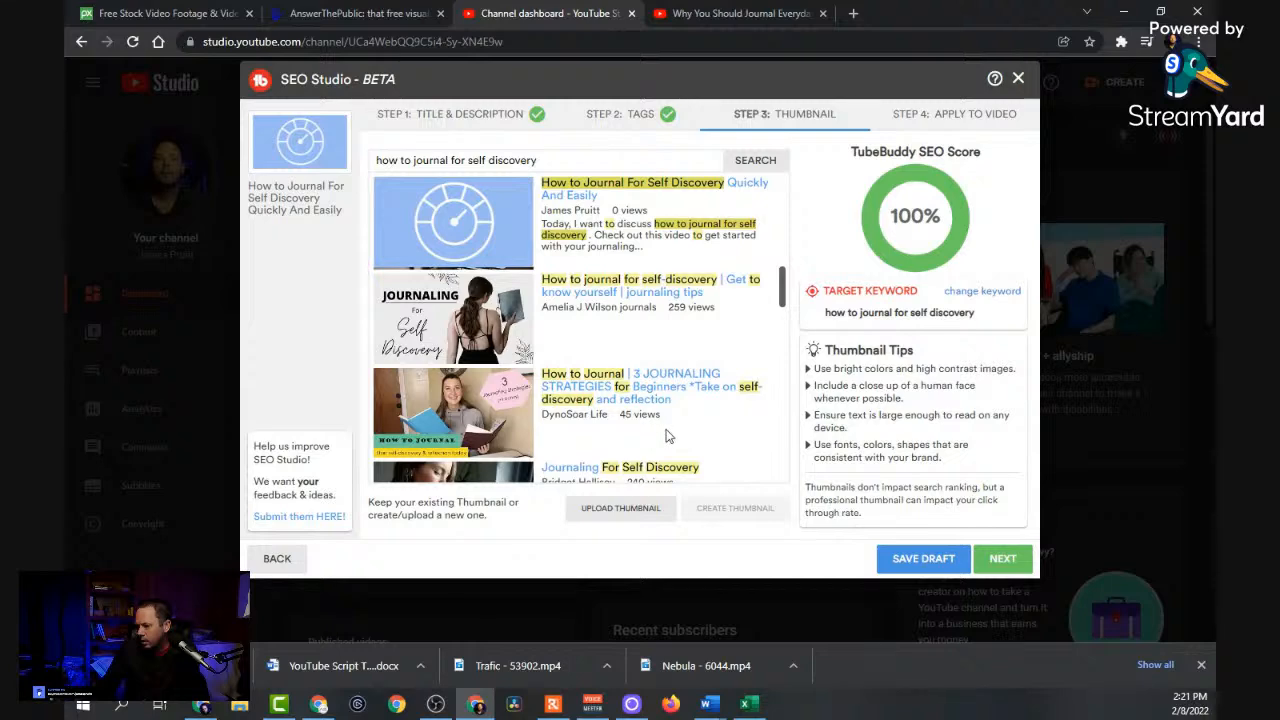
scroll(730, 436, down, 2)
scroll(725, 441, up, 4)
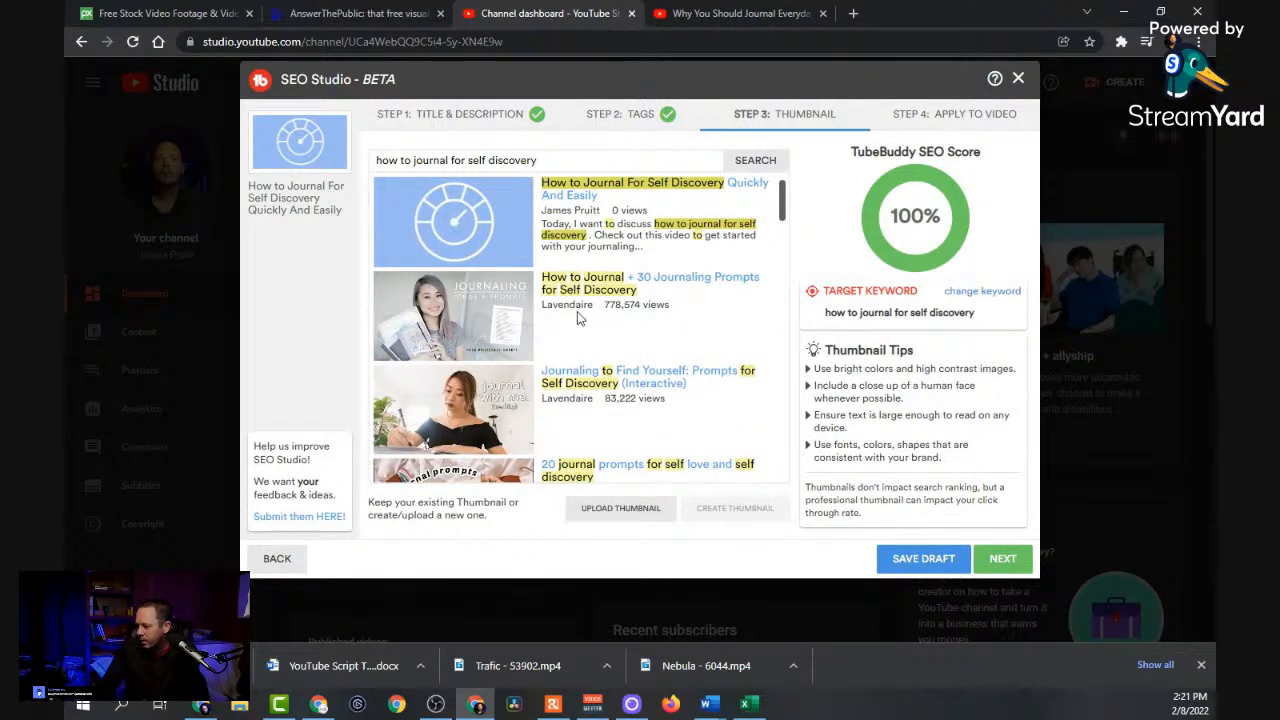
Keep the existing thumbnail, save the finished optimization as a draft and close SEO Studio.
click(1000, 560)
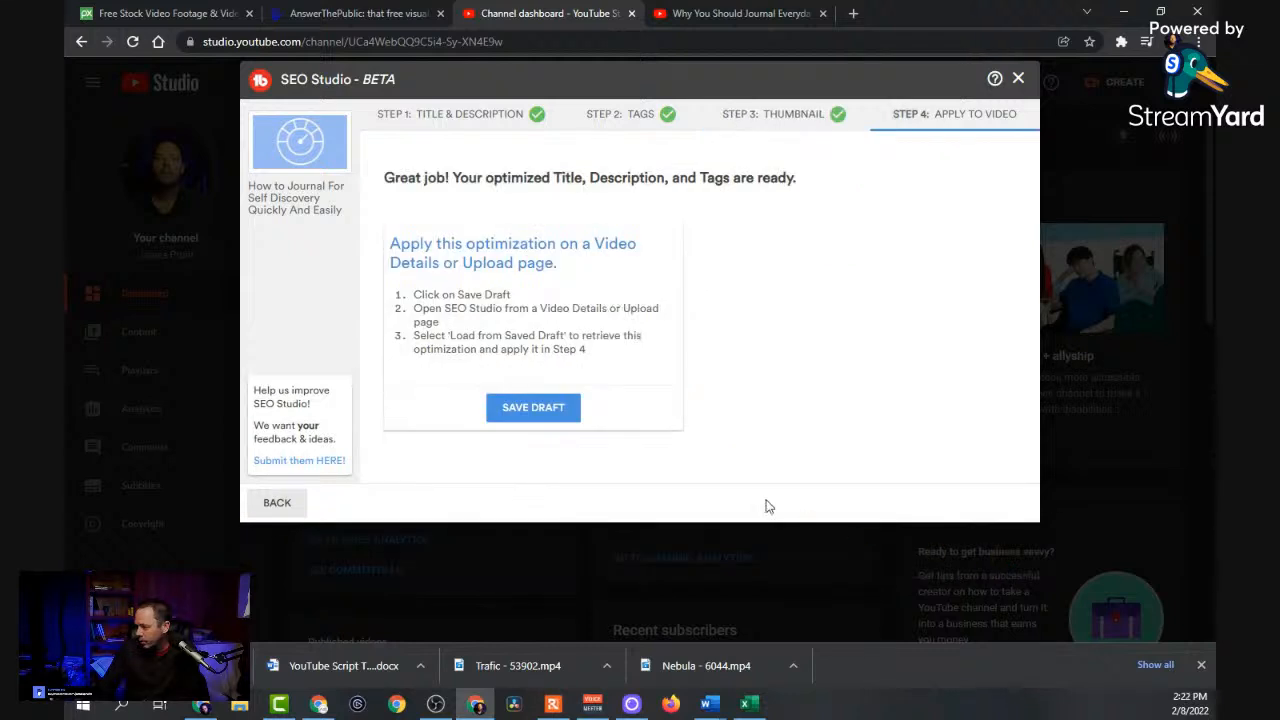
click(556, 420)
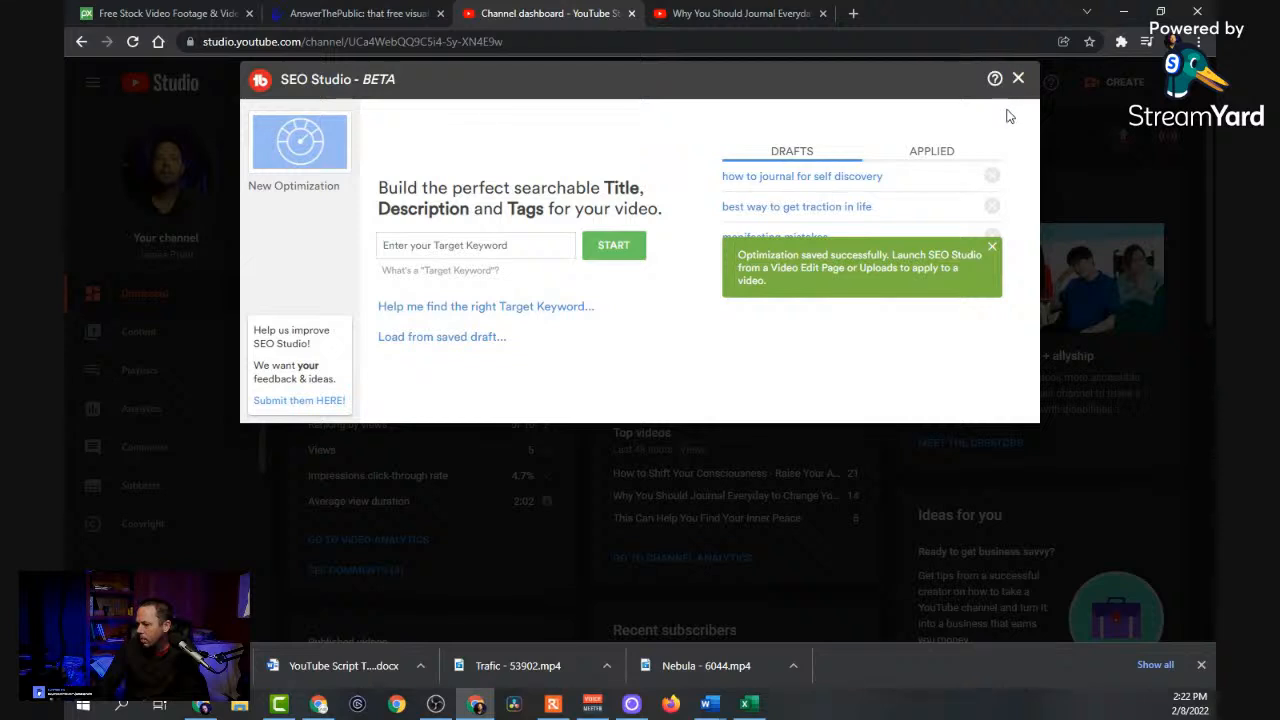
click(1018, 79)
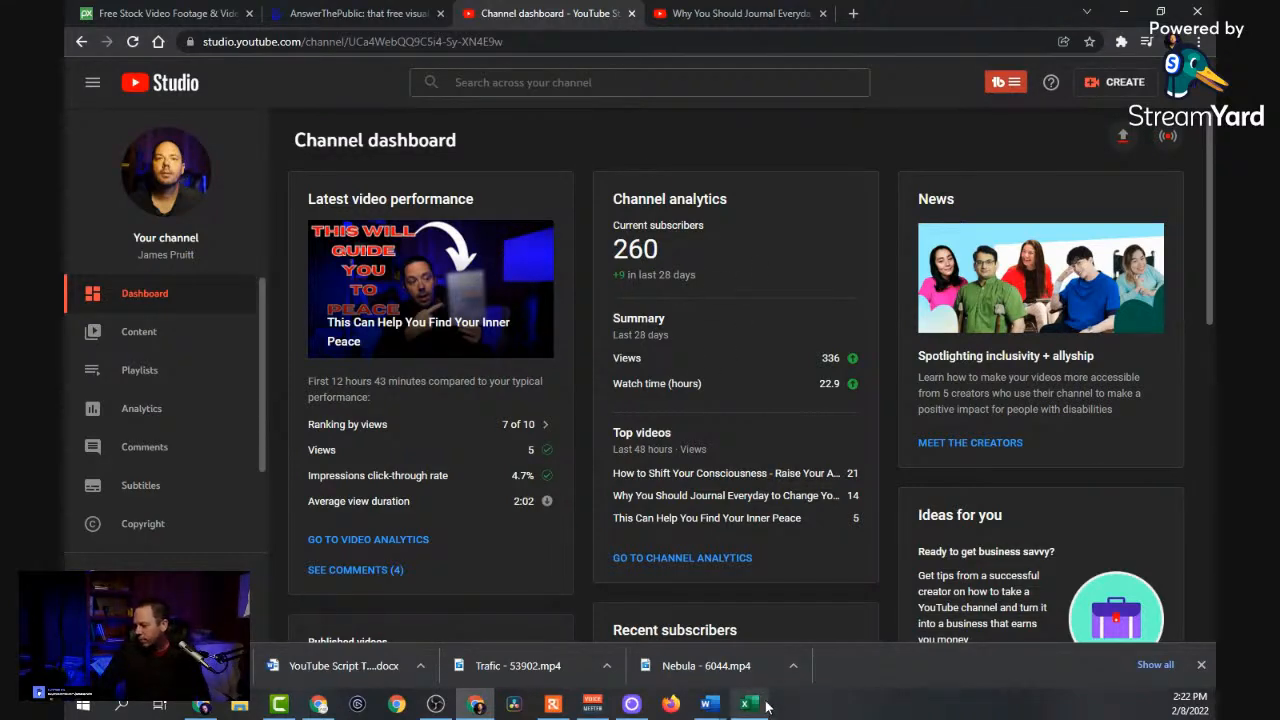
Switch to the YouTube Script Template in Word and enter the video title "How to Journal for Self Discovery".
mouse_move(708, 704)
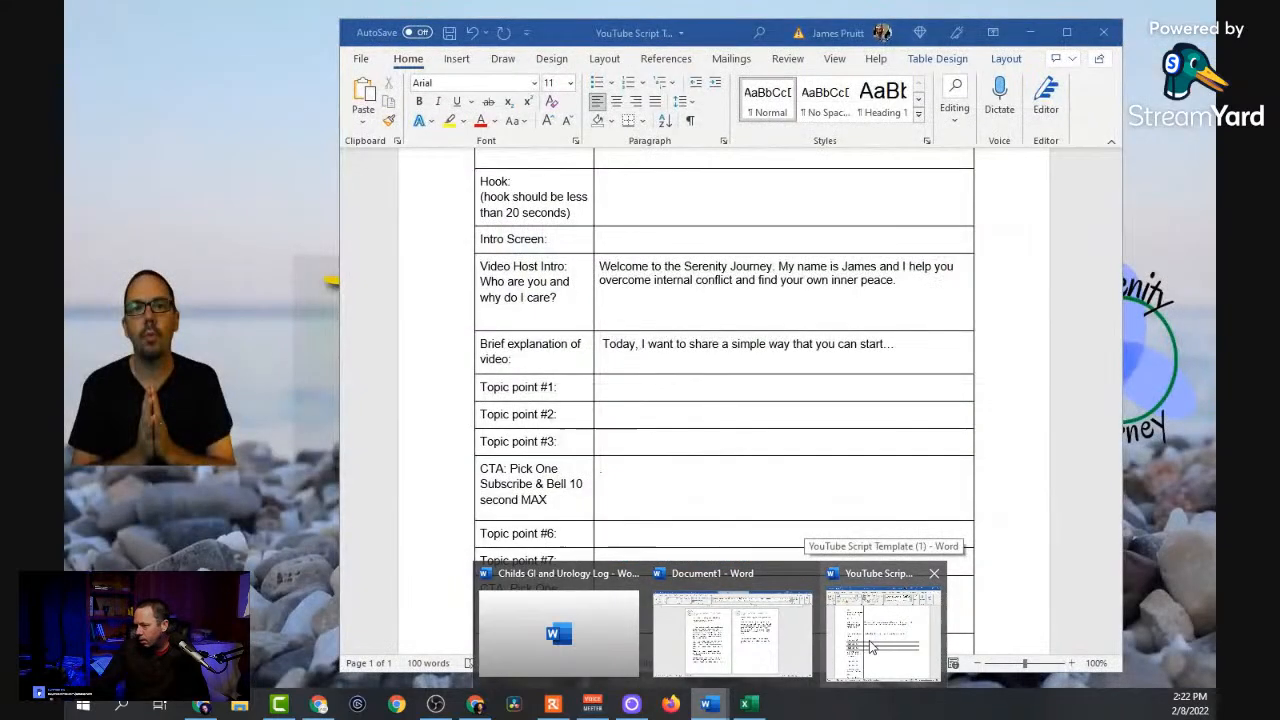
click(880, 634)
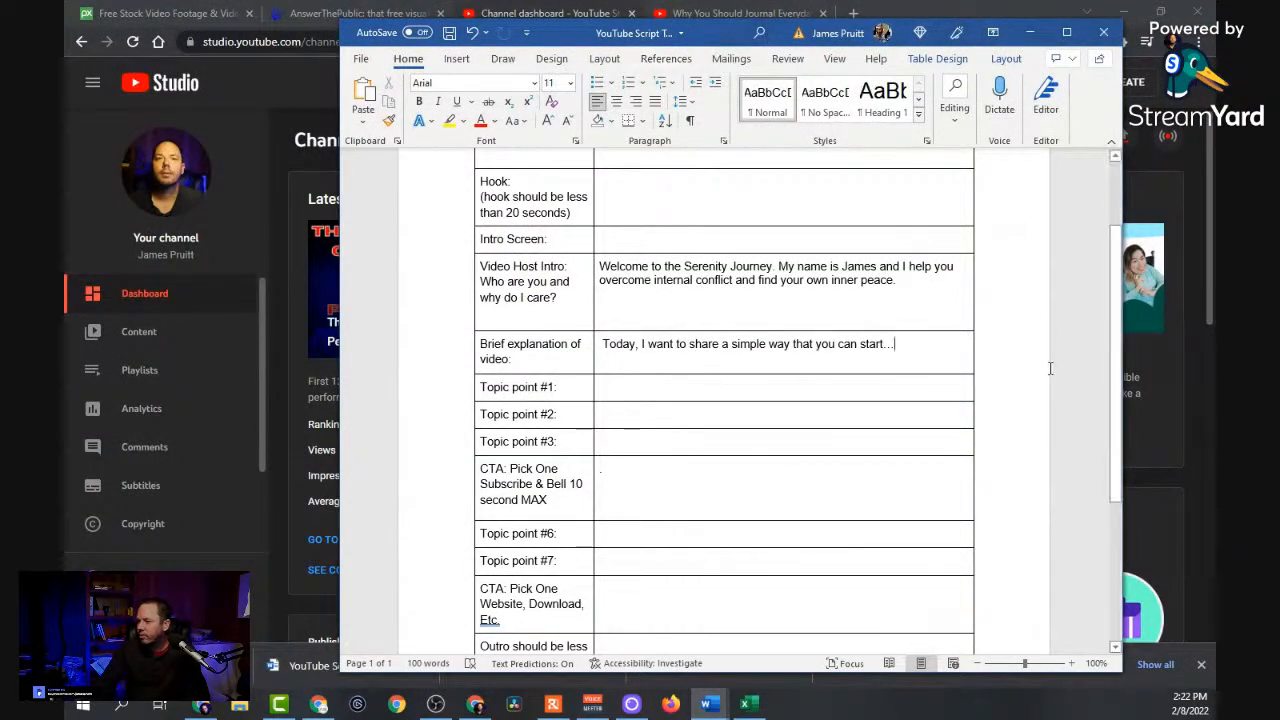
scroll(1051, 368, up, 2)
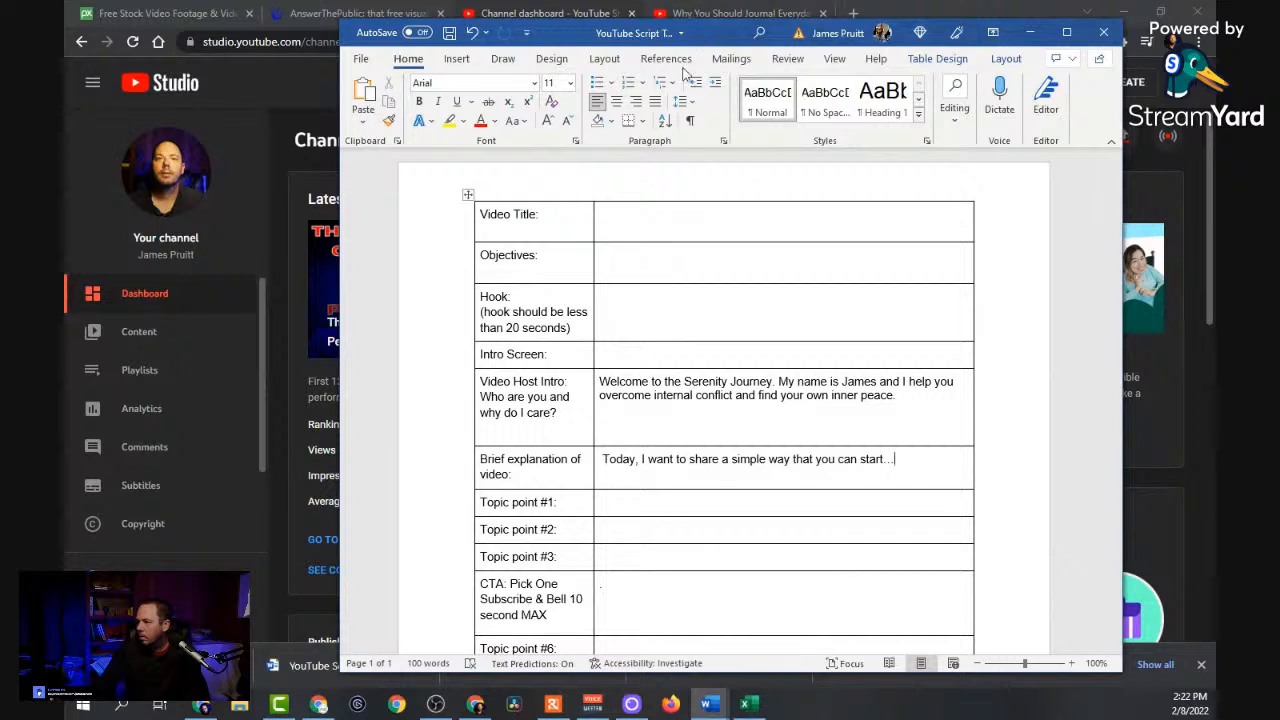
right_click(638, 228)
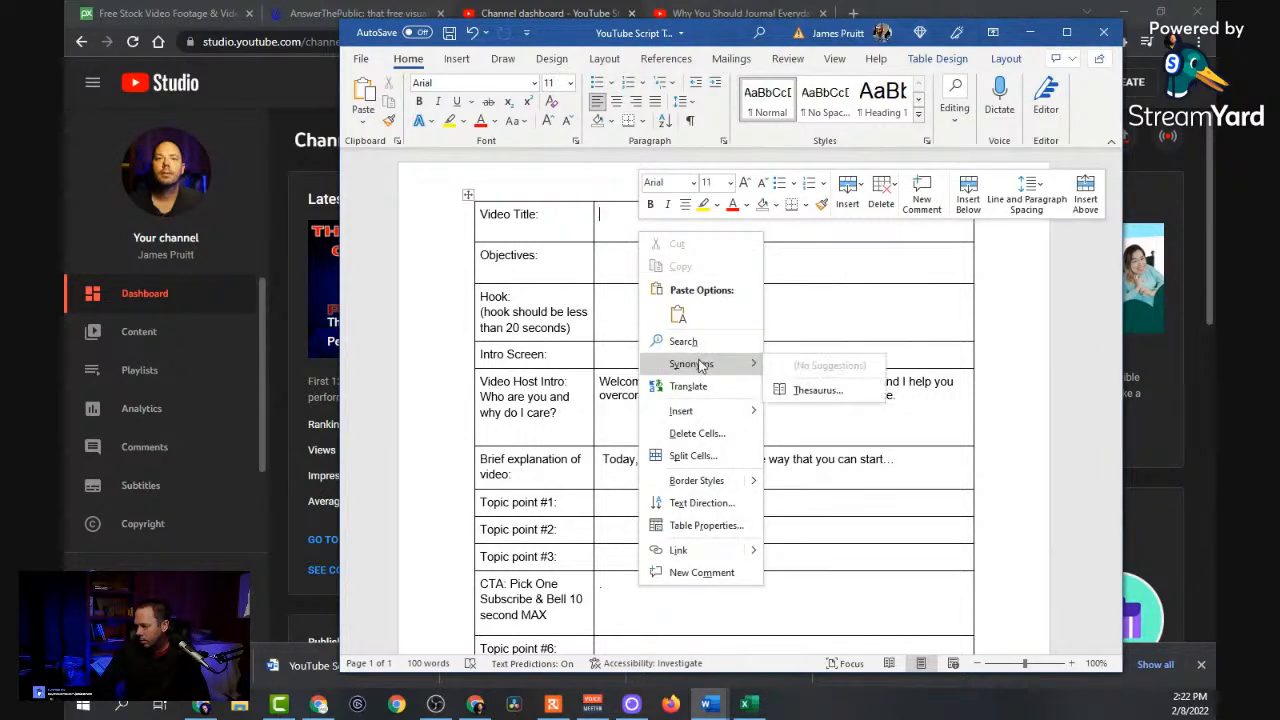
click(571, 232)
right_click(570, 230)
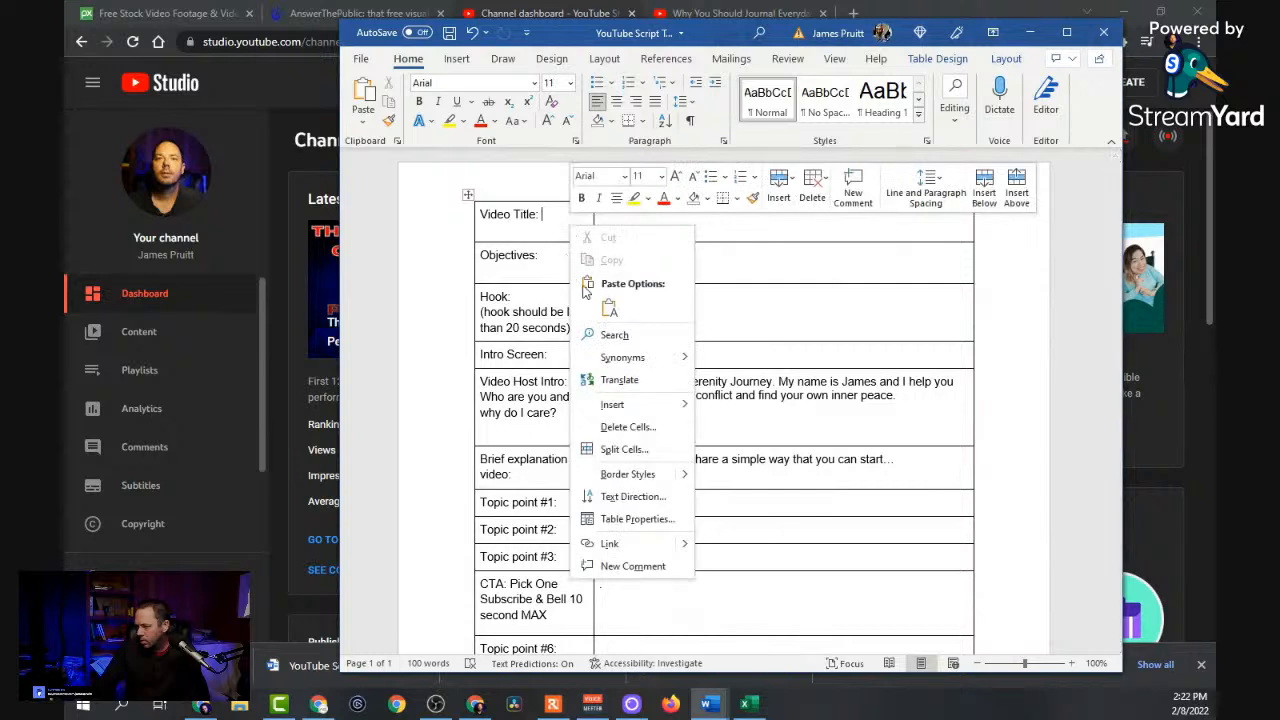
click(706, 232)
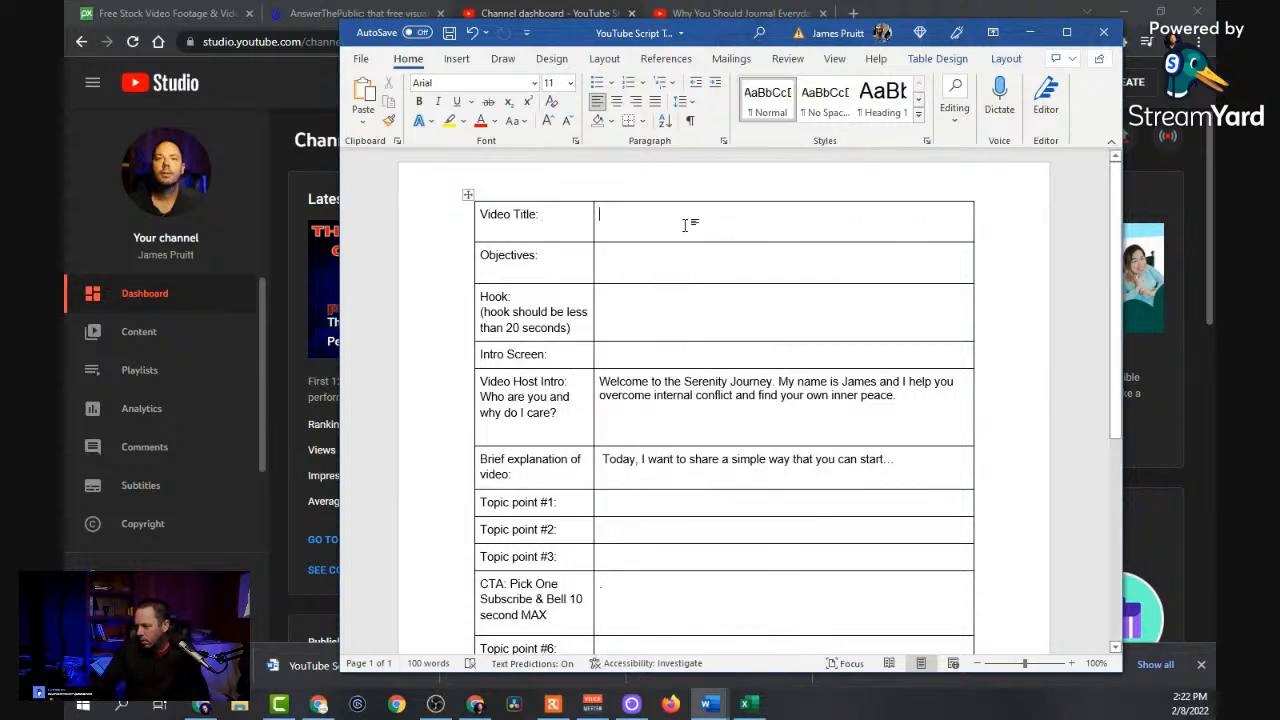
text(How to)
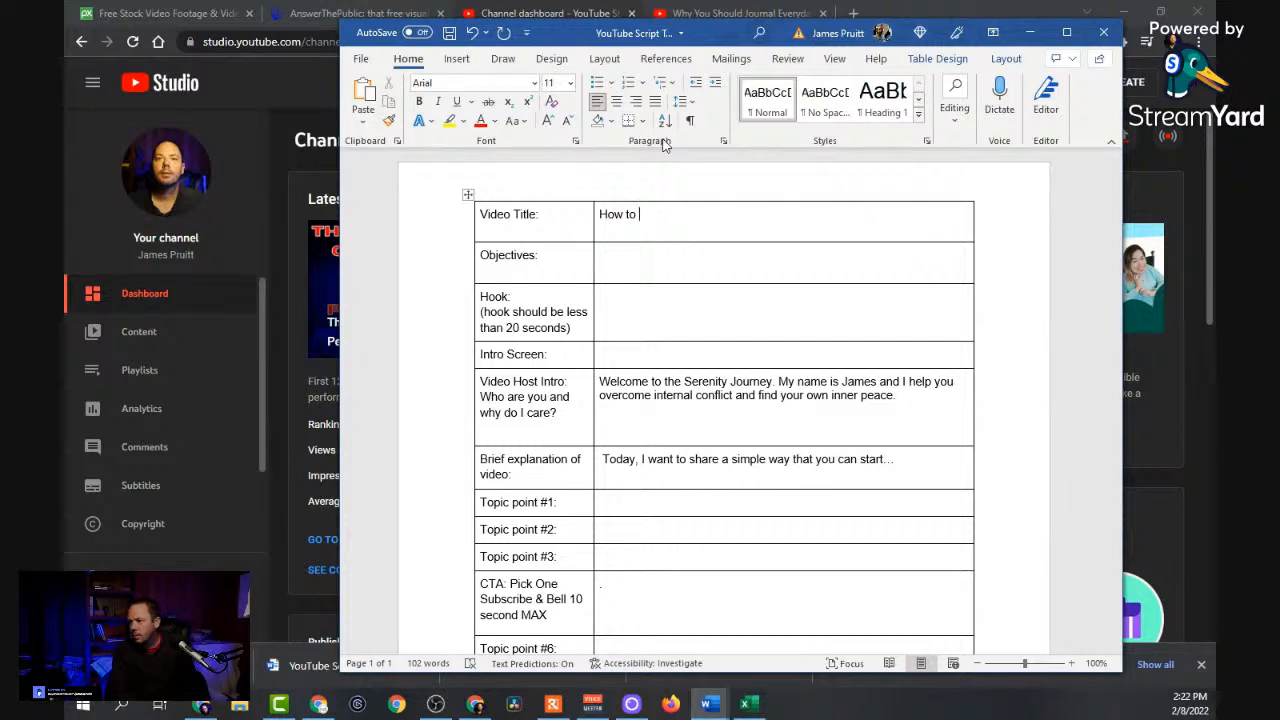
text( Journal for)
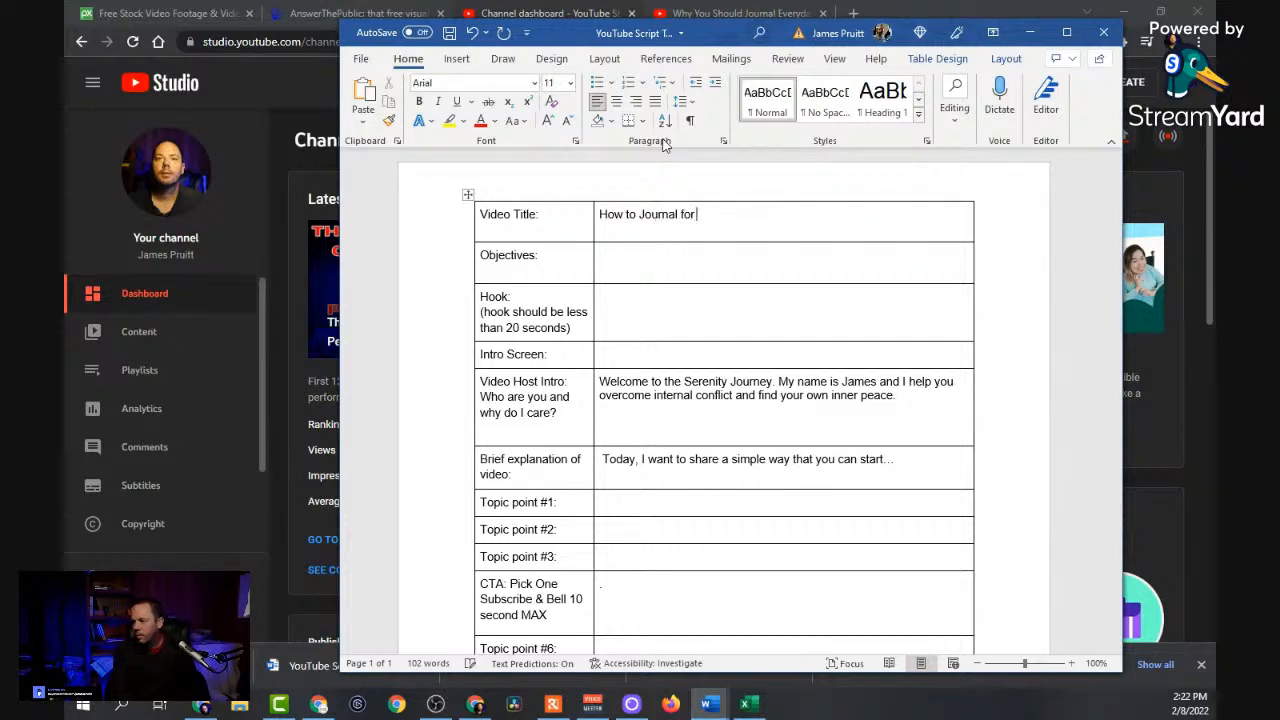
text( Self Discovery)
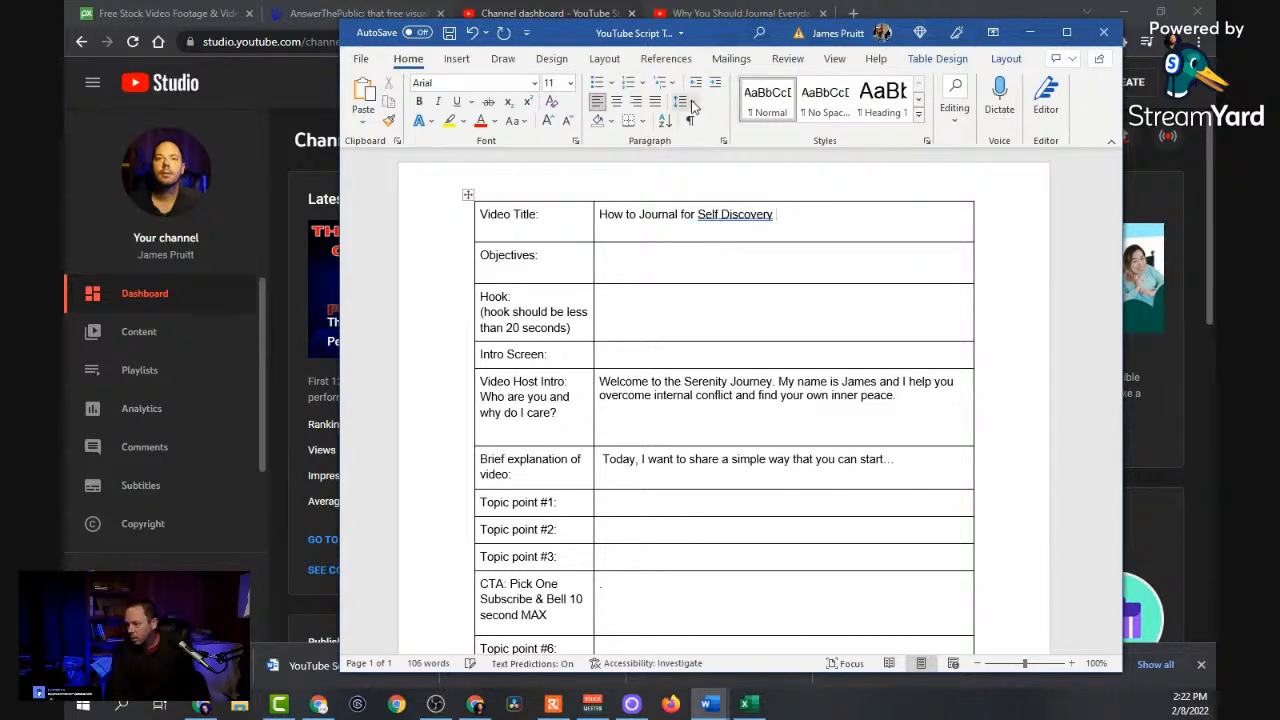
Enter the objective "Teach viewer how to use their journal for deeper insight into themselves." in the script table.
right_click(623, 257)
click(630, 245)
text(te)
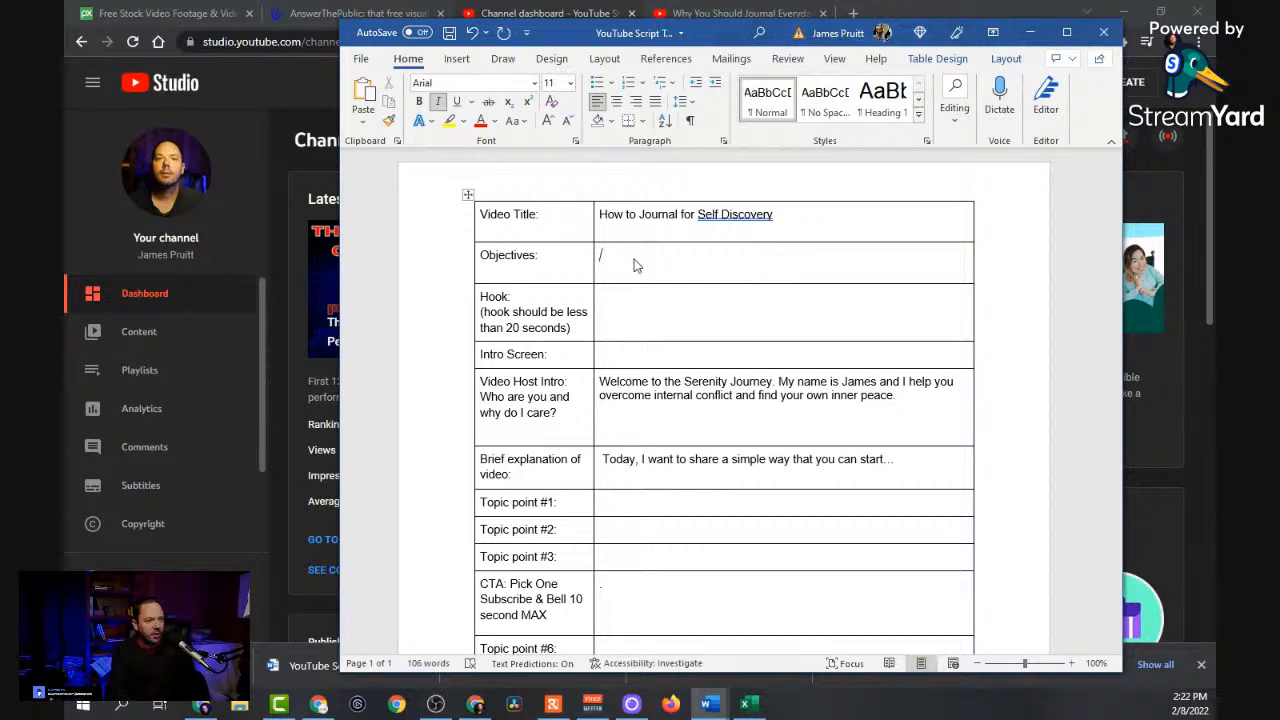
text(each viewre)
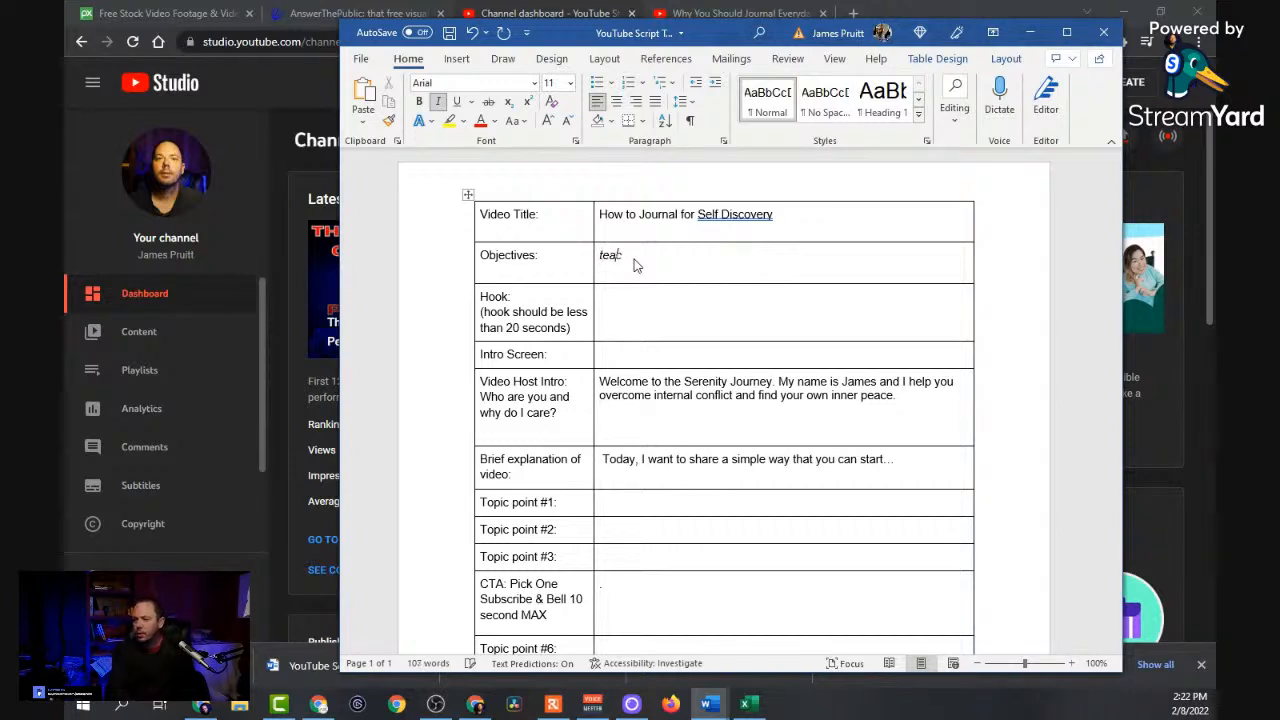
text(er how to use )
text(their journal f)
text(or deep)
text(er insight into)
text( theem)
text(mse)
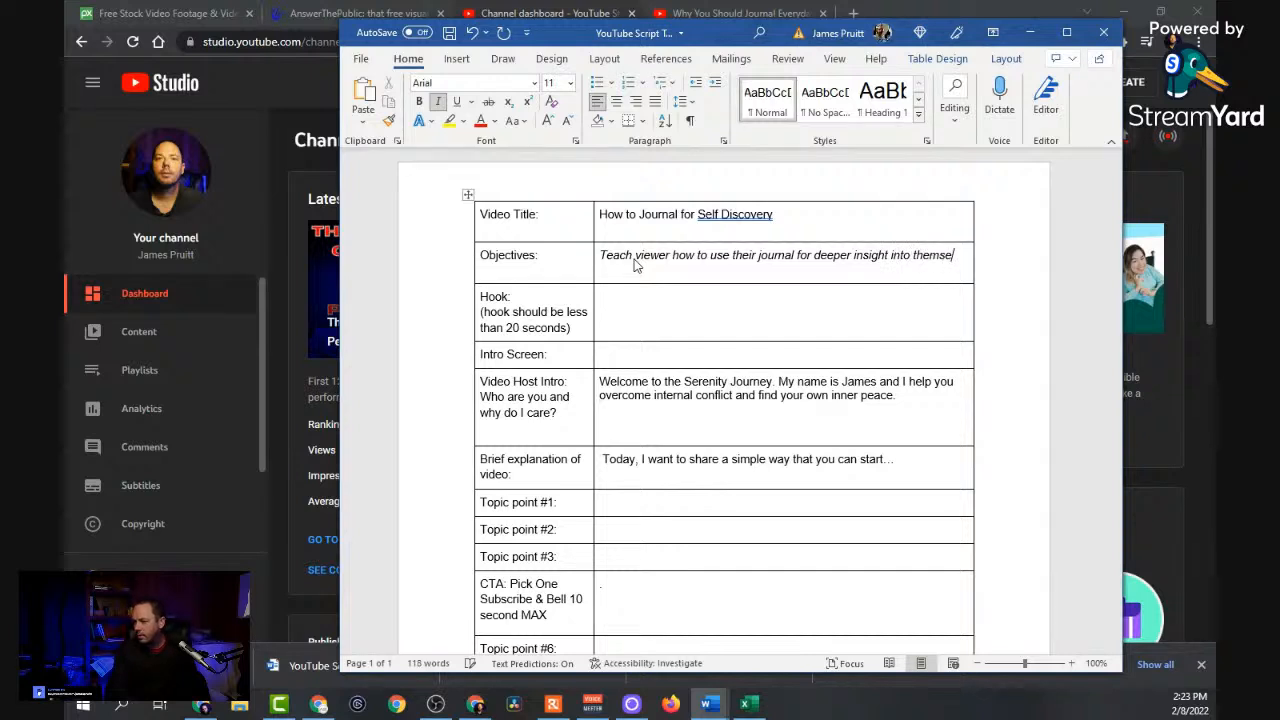
text(lves)
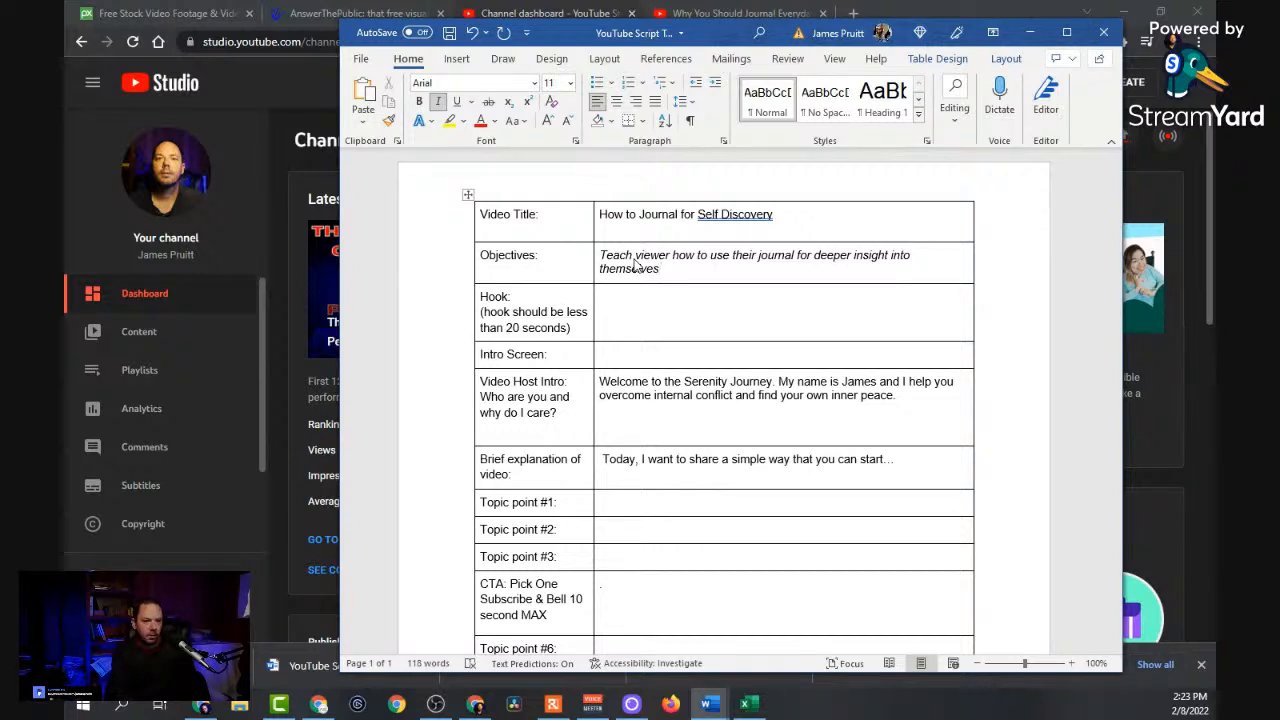
text(.)
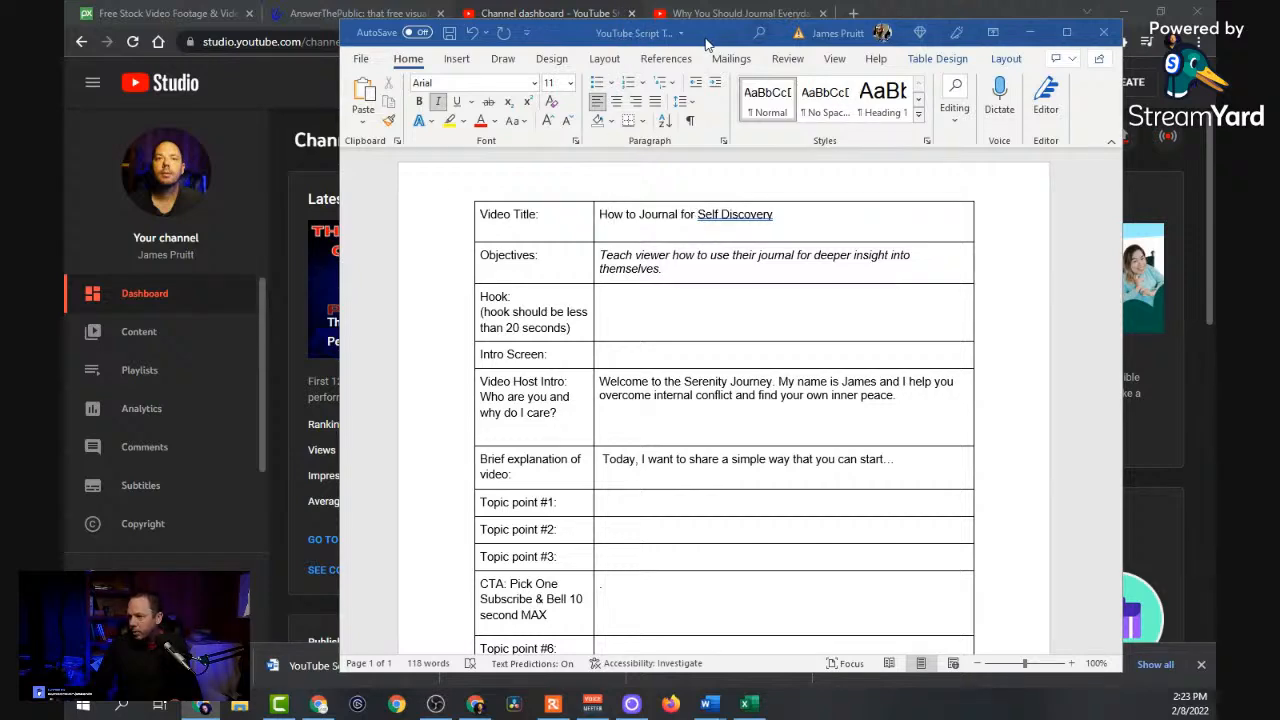
Add "Gain new subscribers sales of my journals" to the end of the objectives.
drag(677, 40, 655, 22)
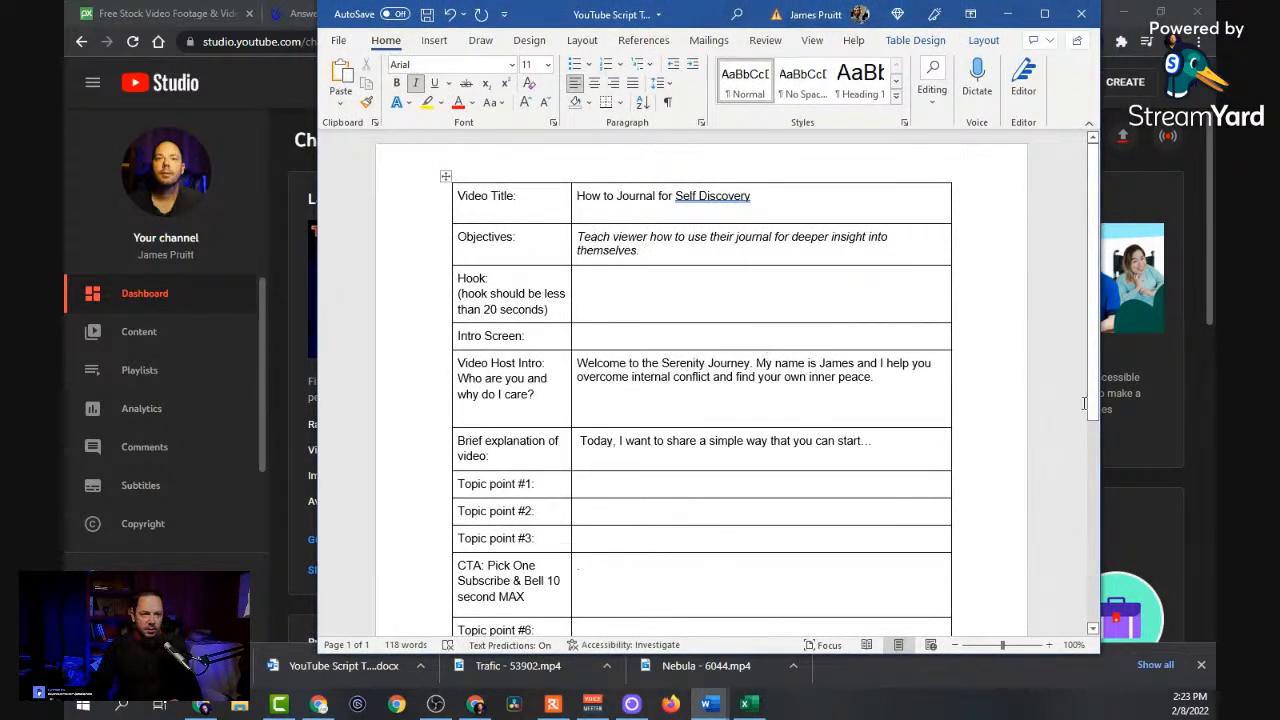
scroll(592, 352, down, 2)
scroll(592, 352, up, 2)
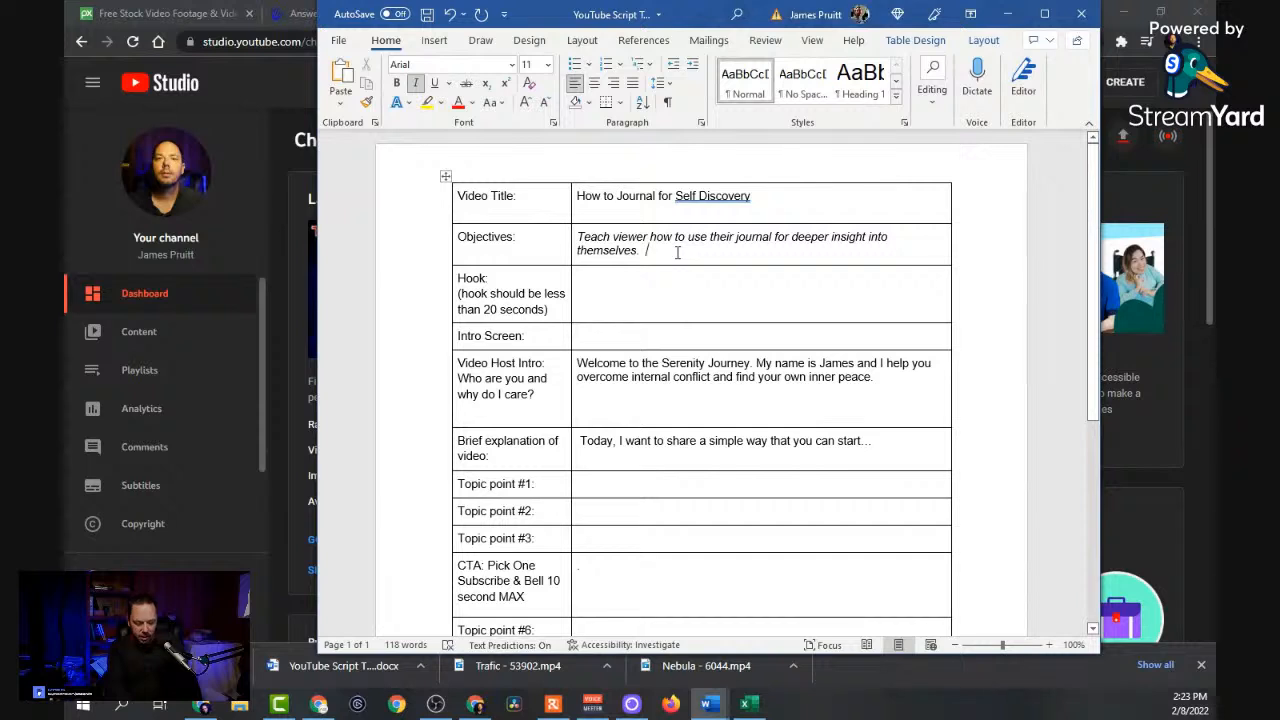
text(Gain new subs)
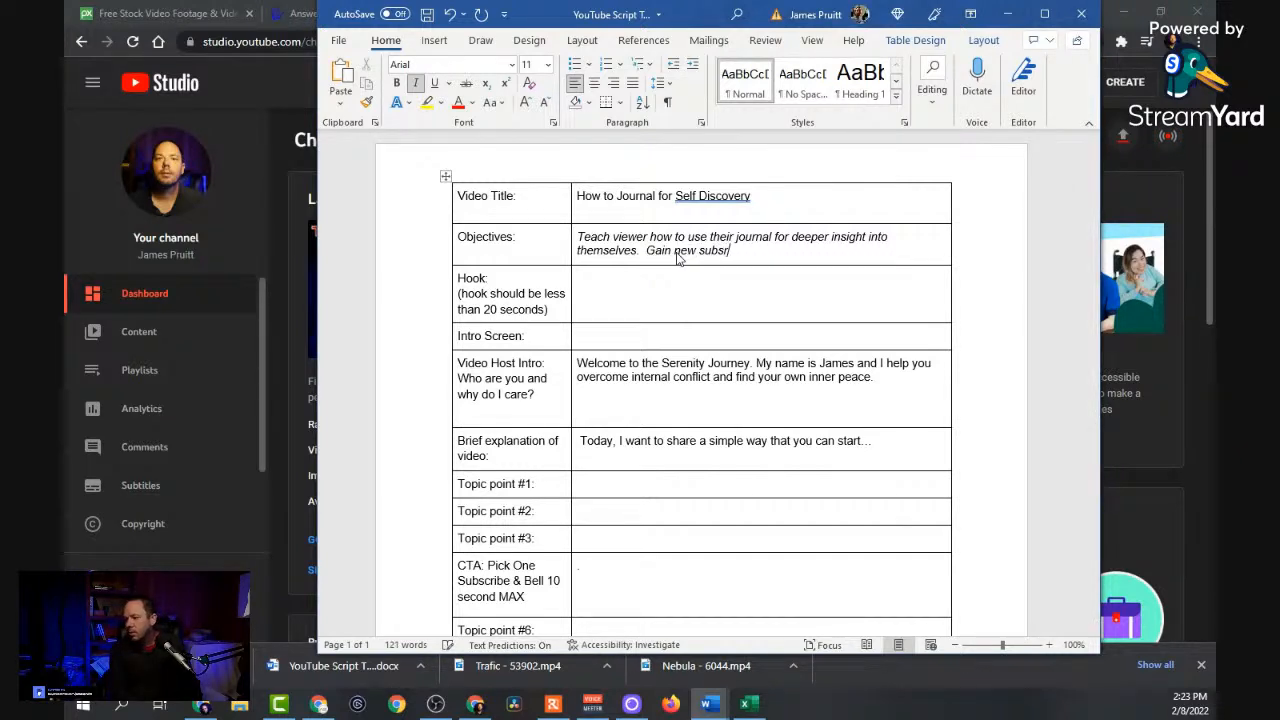
text(cribers  sales o)
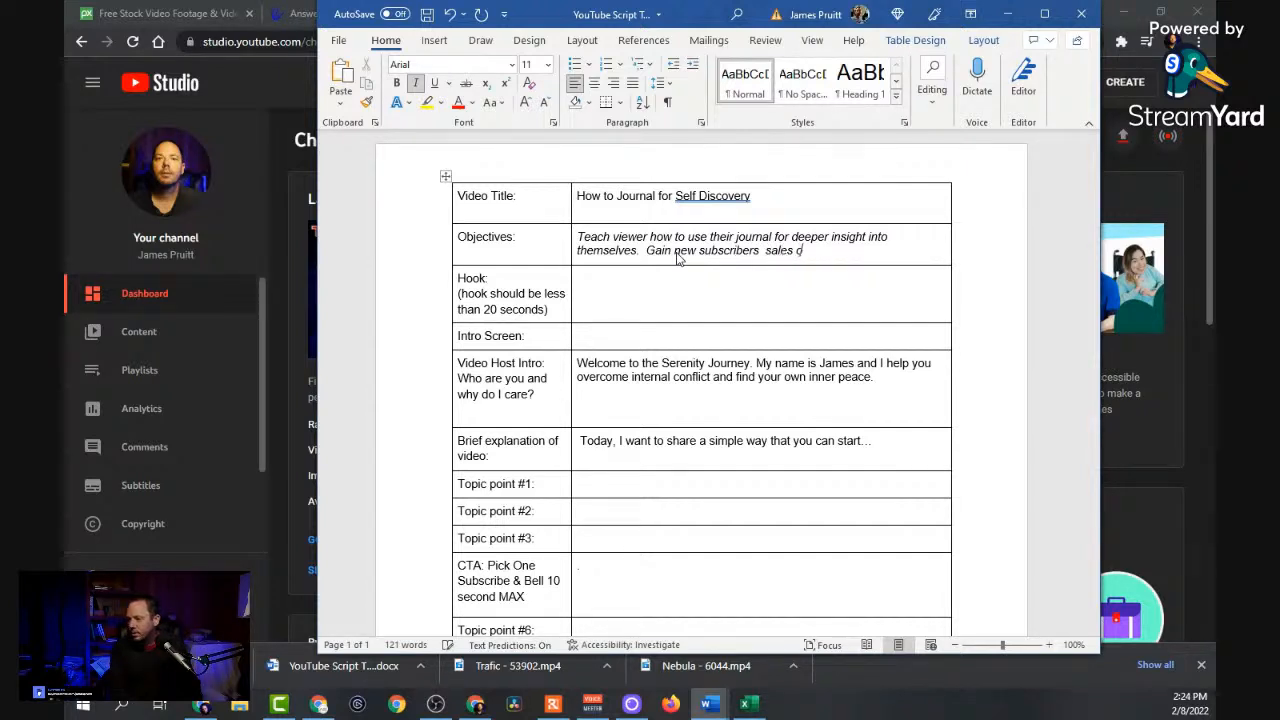
text(f my journals)
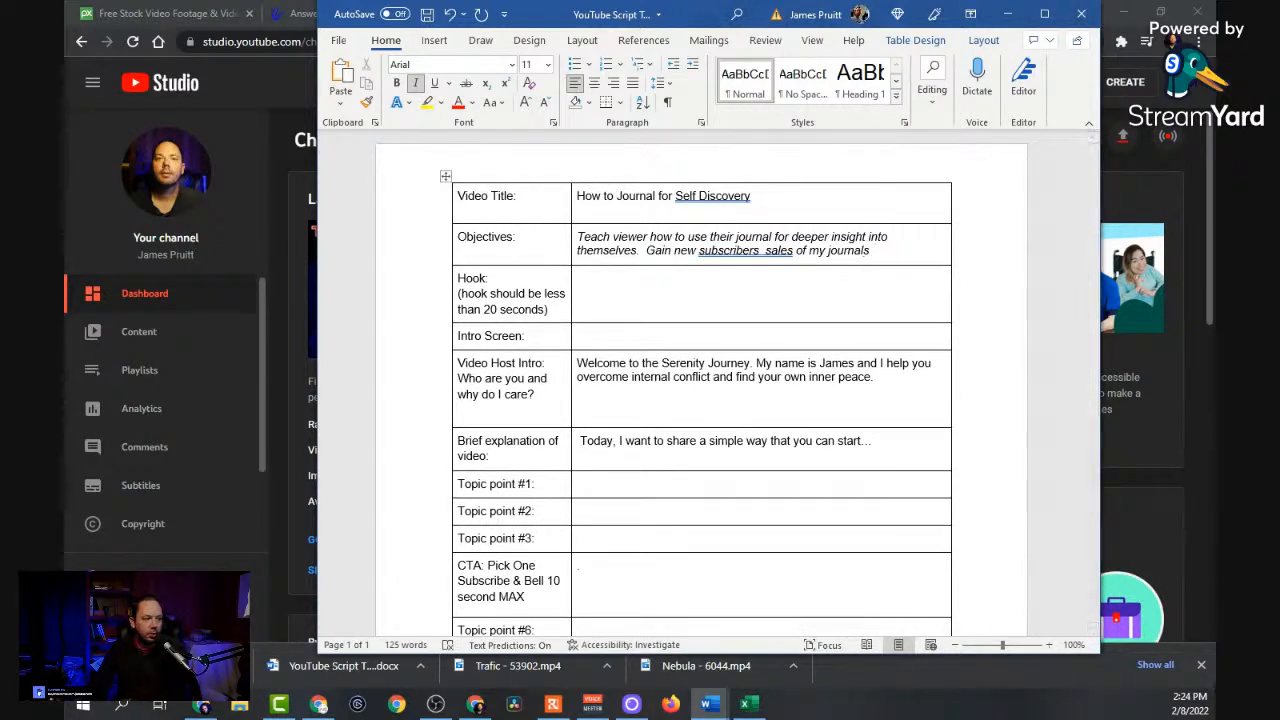
Begin the script's hook with the question "Do you struggle with internal conflict?".
click(701, 293)
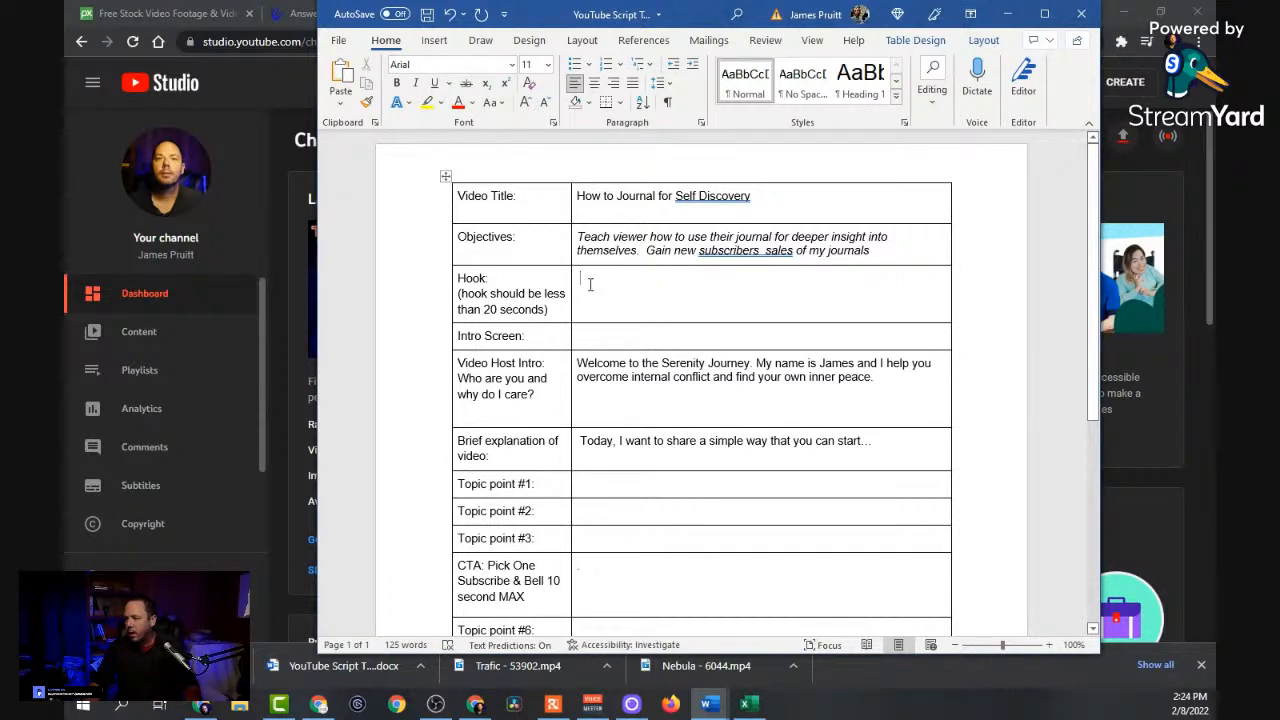
click(715, 280)
text(Do you stru)
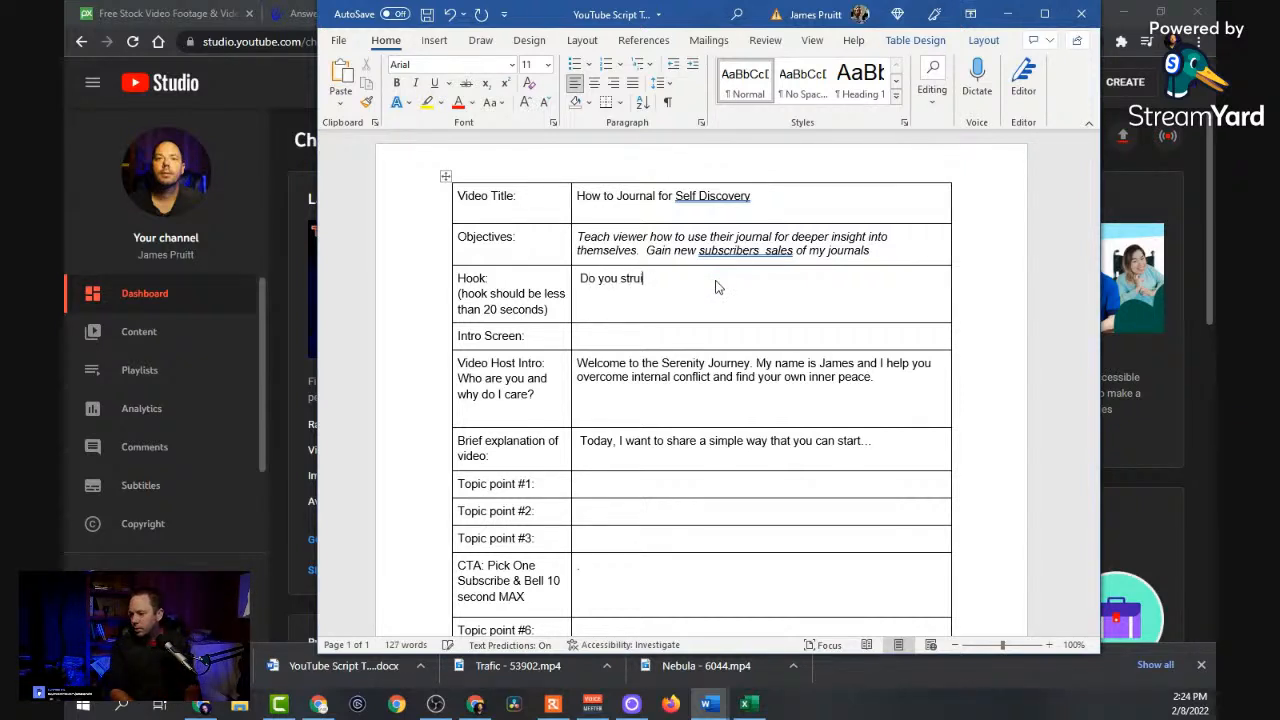
text(ggle with )
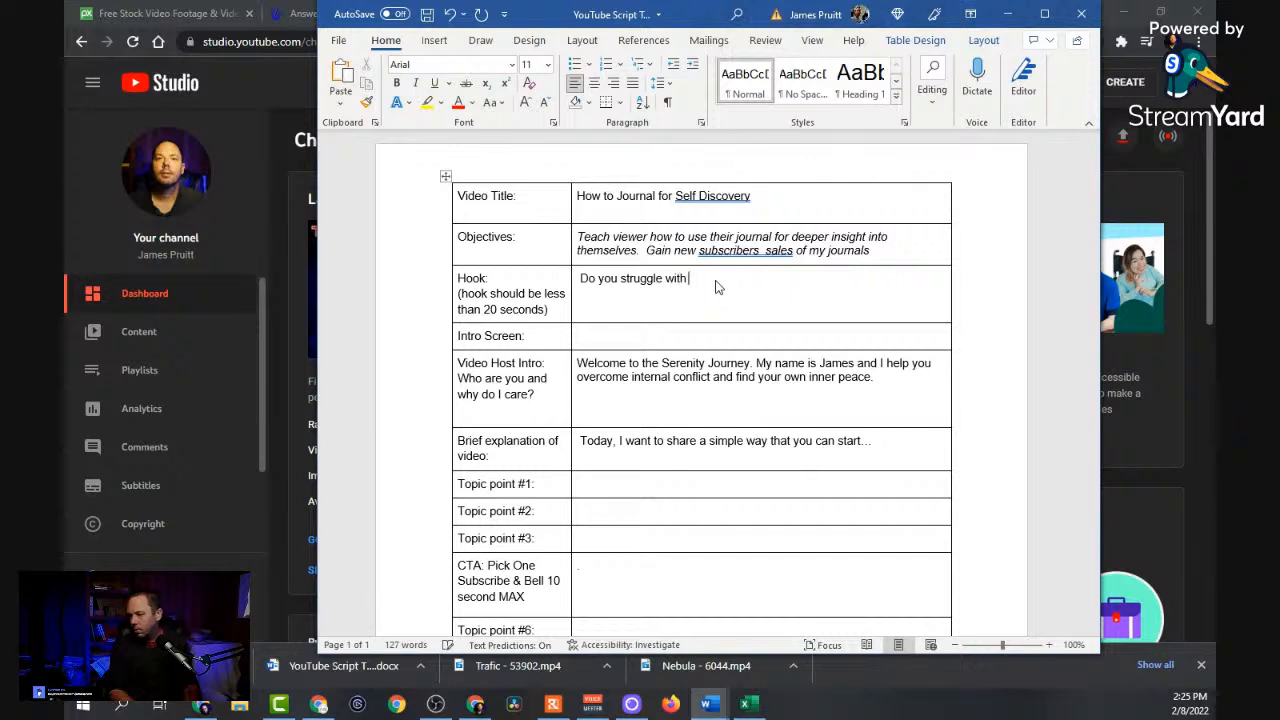
text(internal conflict? Is)
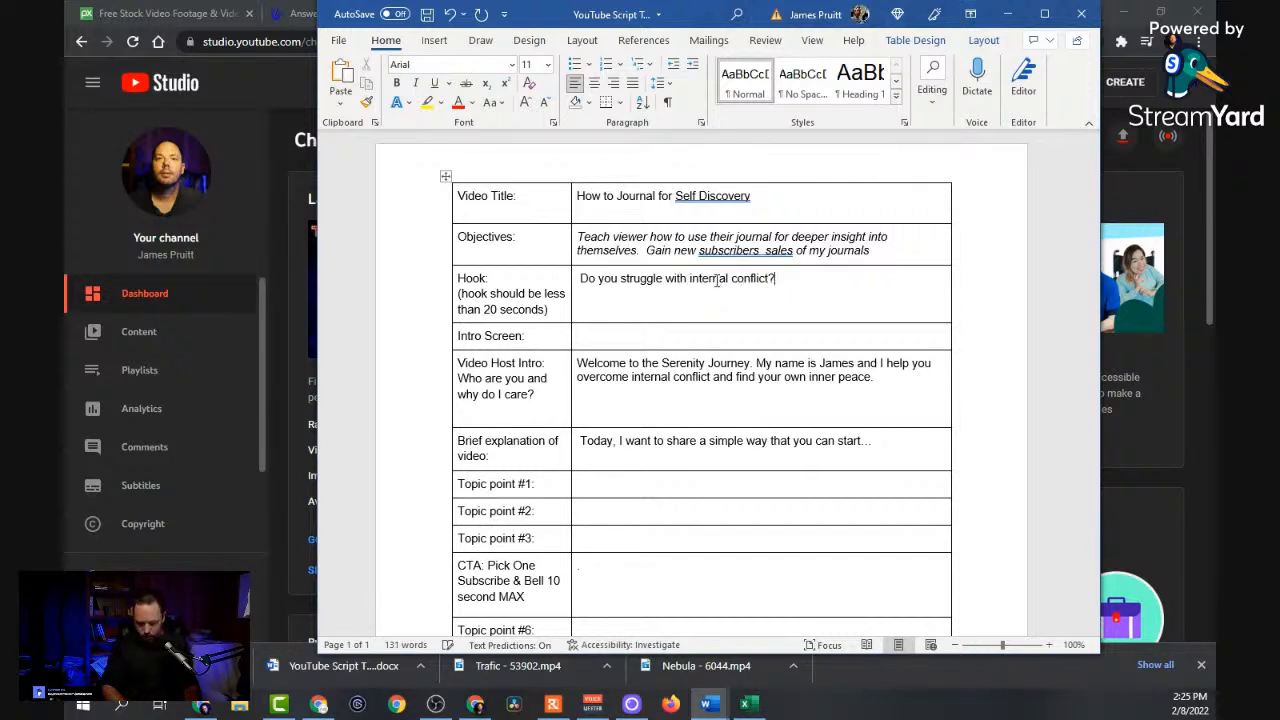
key(BackSpace)
key(BackSpace)
Add "Are you looking to discover deeper insight into why your life is the way that it is? Today," to the hook.
text(Are you loo)
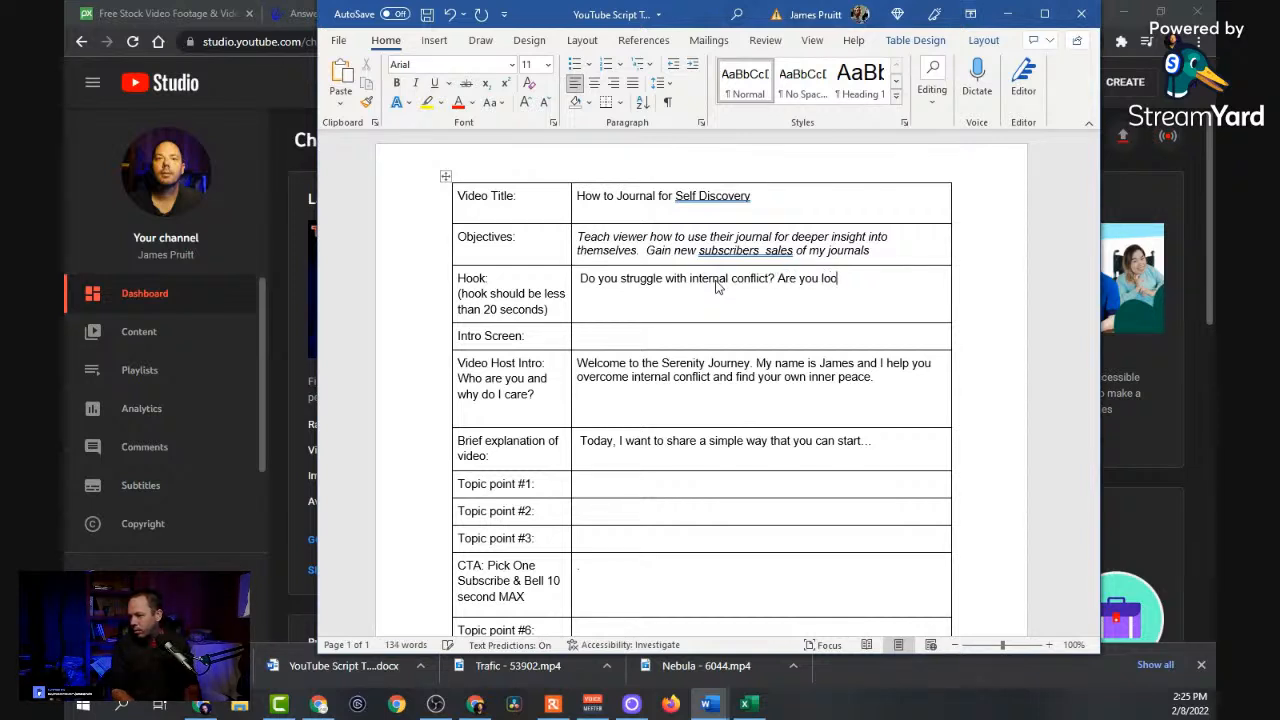
text(king to discover deepe)
text(r insight int)
text(o)
text( you)
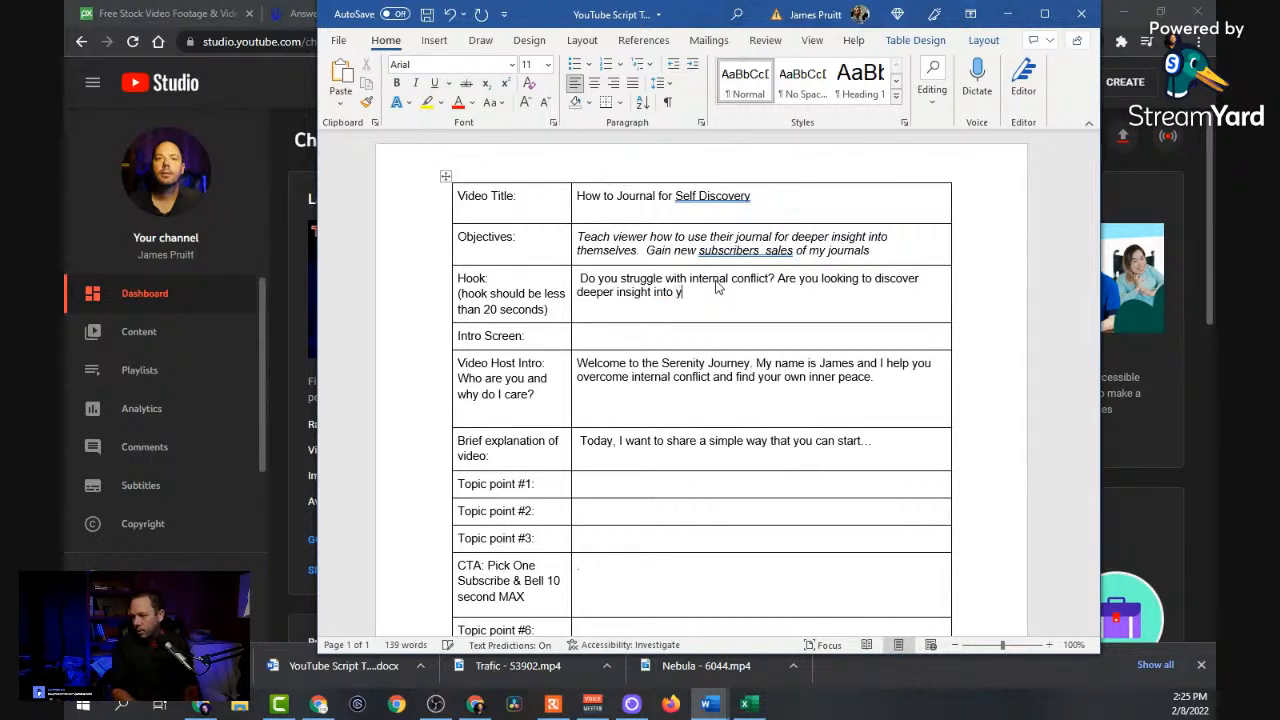
text( o )
text(u)
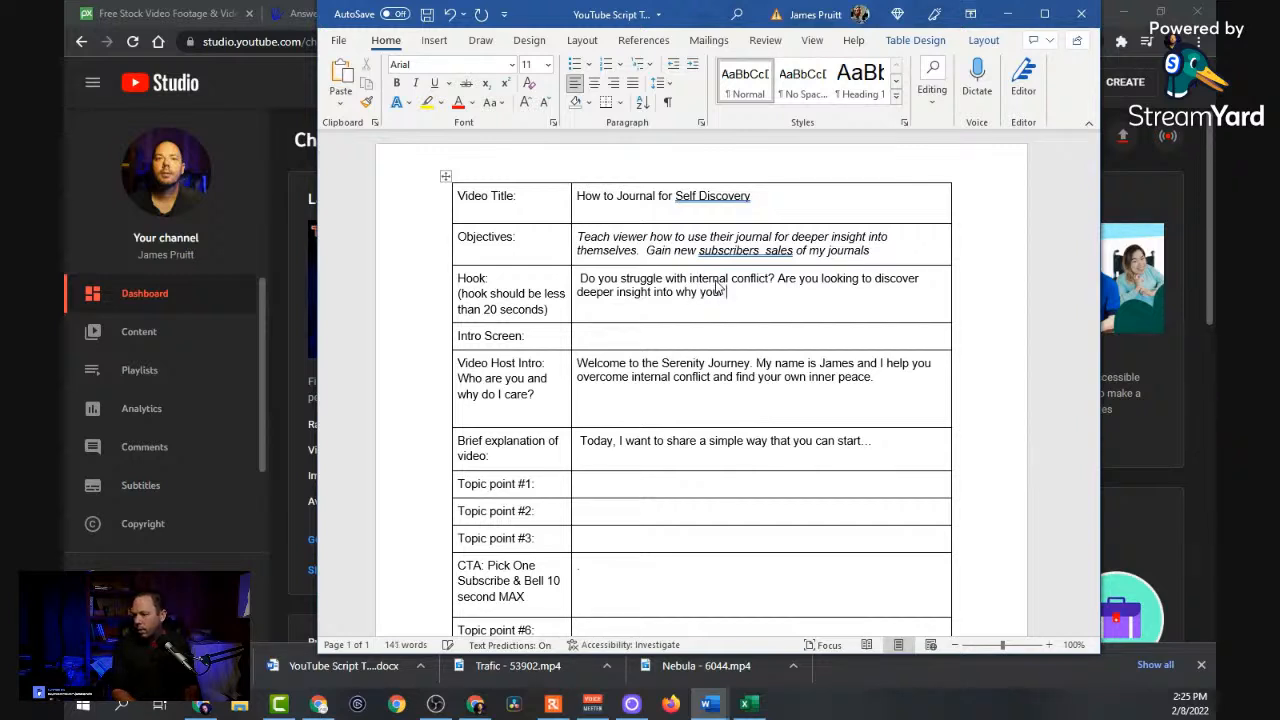
text(r life is the way that it is? Today, )
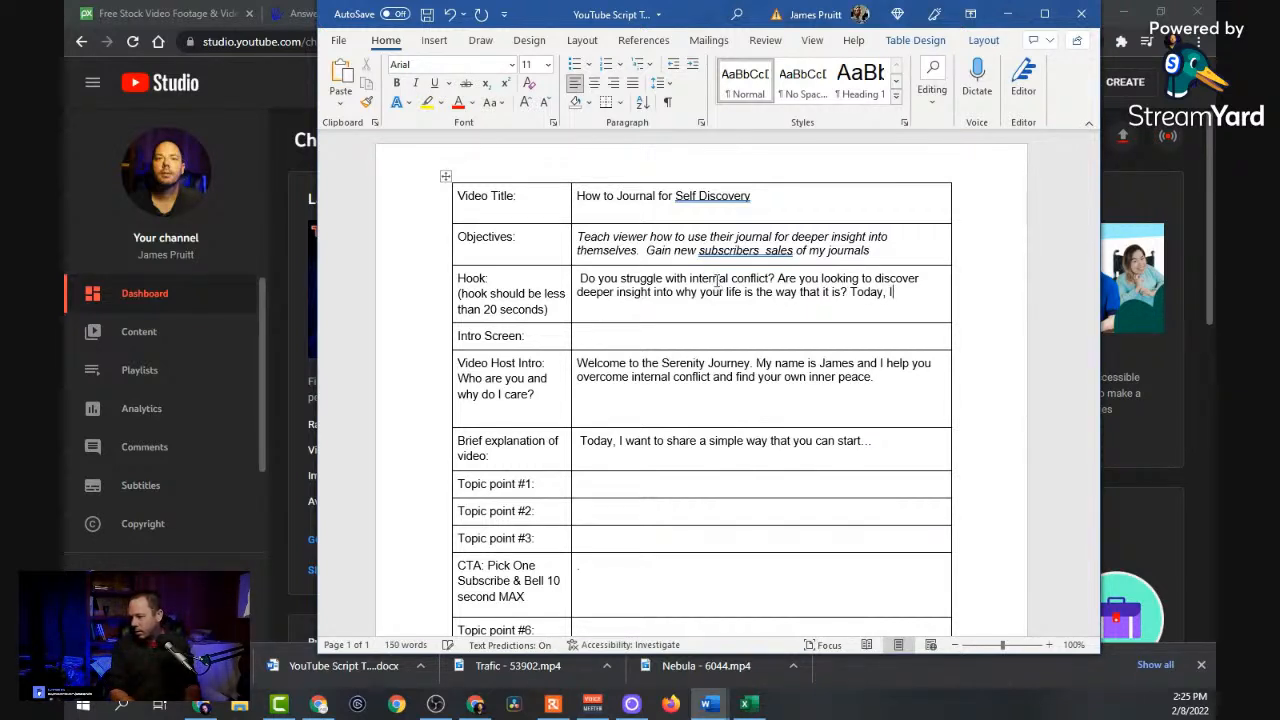
Continue the hook after "Today," with "Im going to show you how I use journaling for self discovery".
text(my)
key(BackSpace)
text(Im goi)
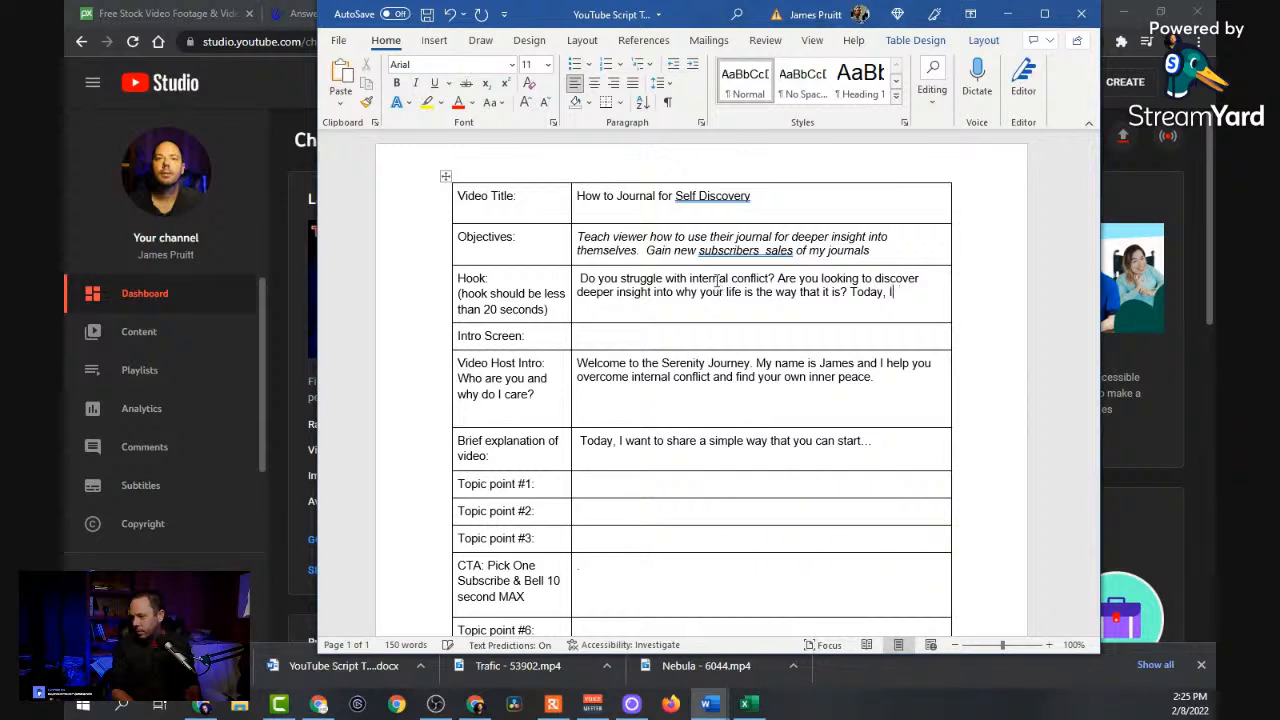
text(ng to show you how )
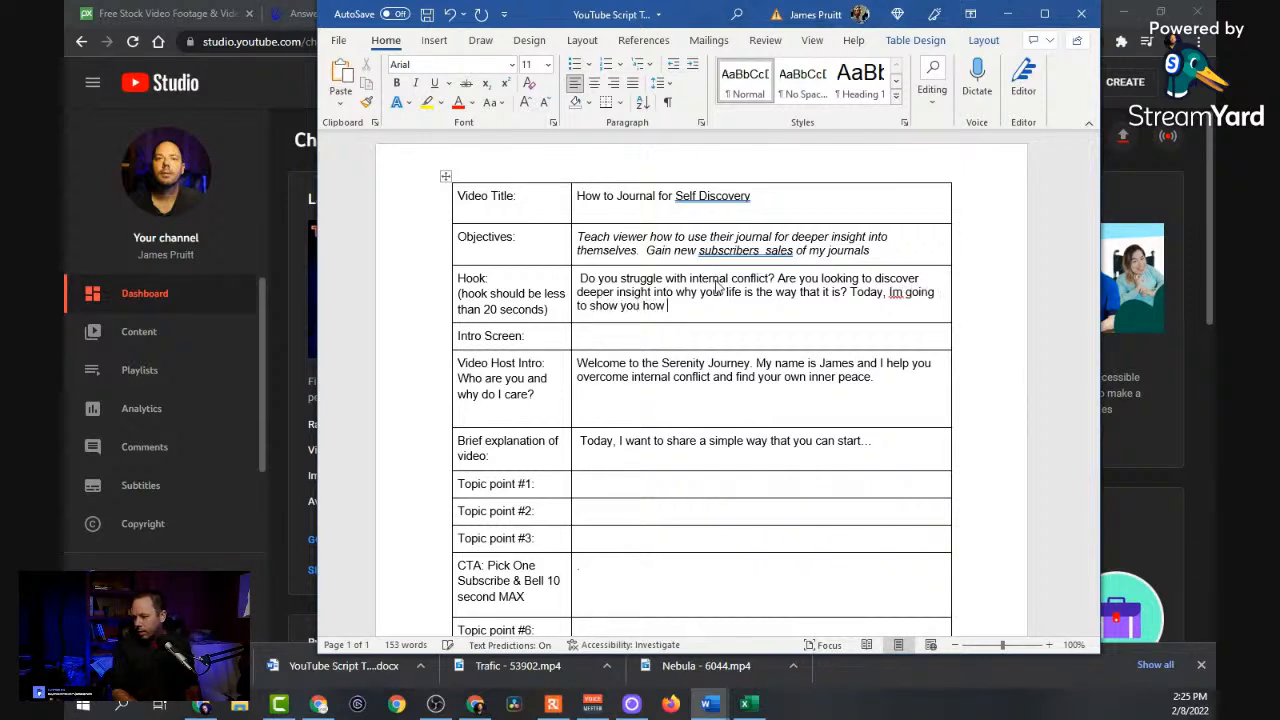
text(I use jou)
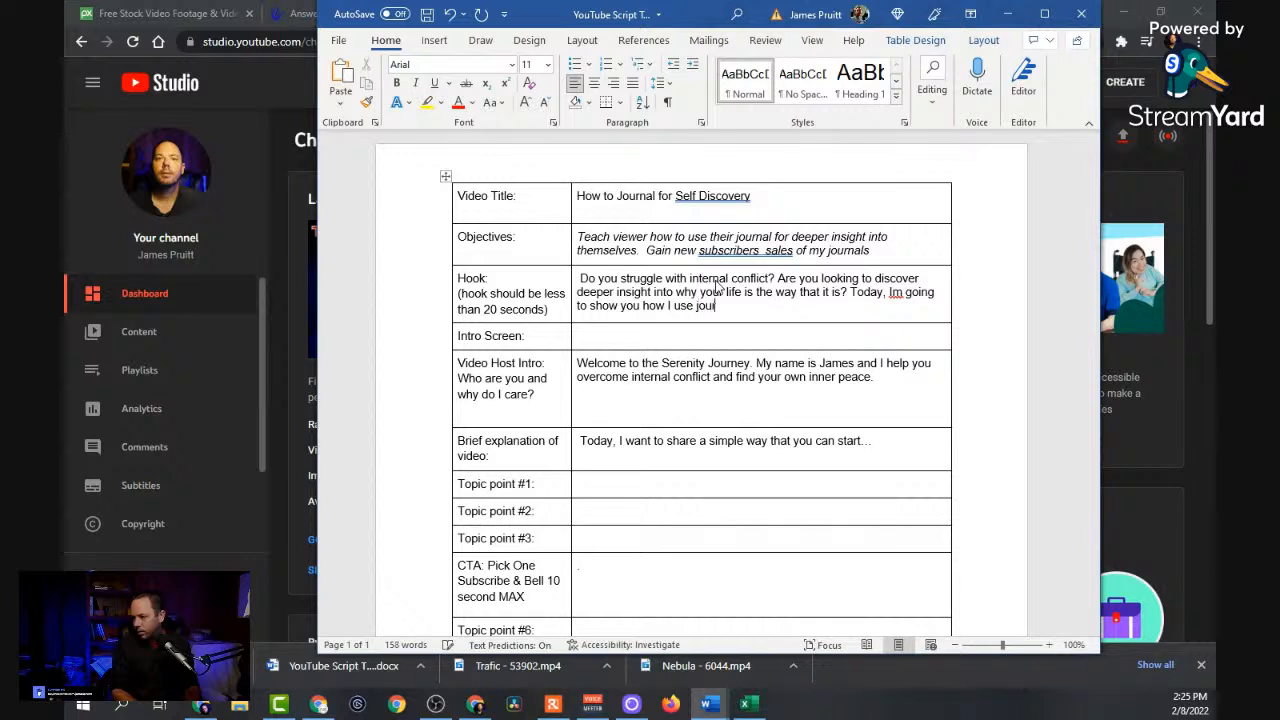
text(rnaling to for self discover)
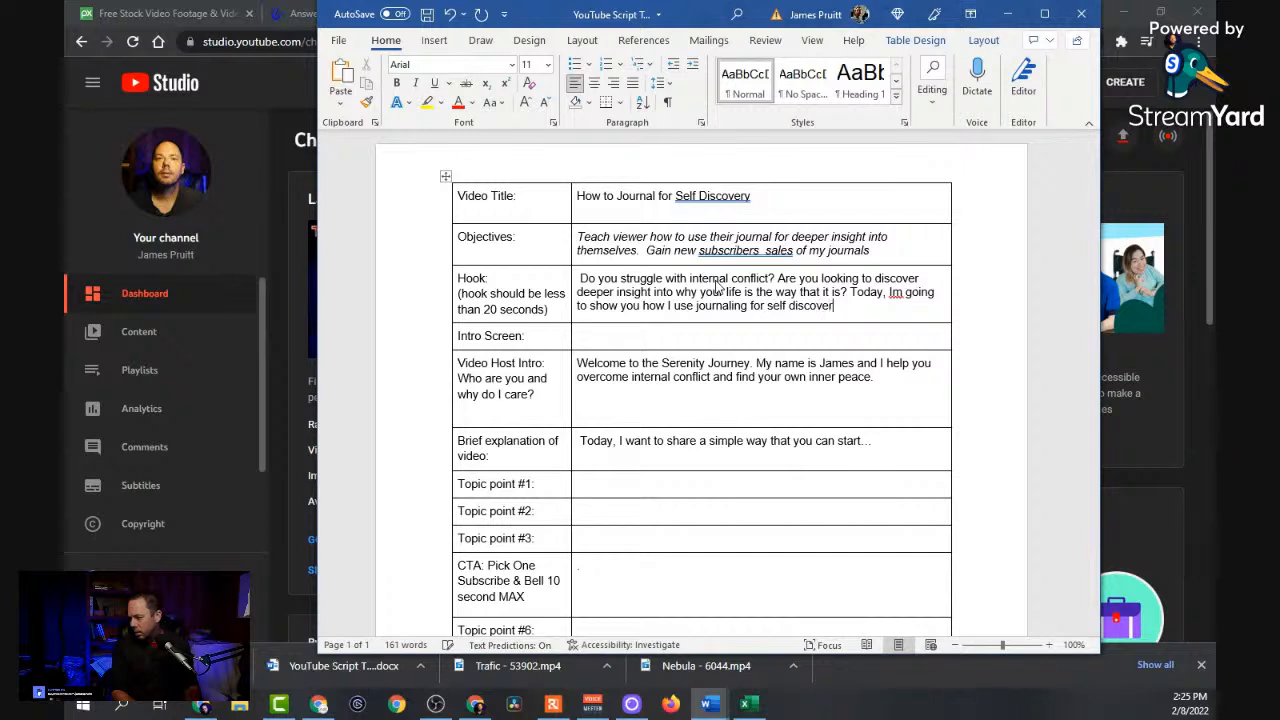
text(y.)
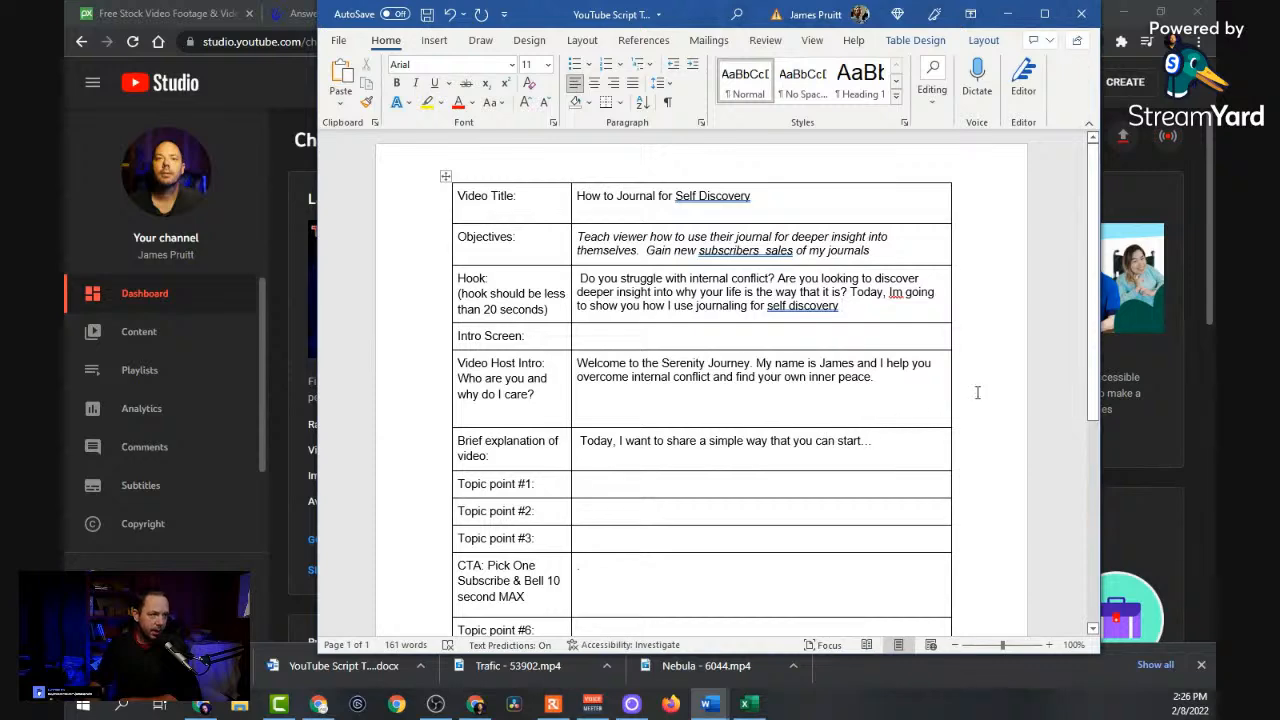
Correct "Im" to "I'm" and "self discovery" to "self-discovery" in the hook using the suggested spelling and grammar fixes.
scroll(1001, 398, down, 2)
scroll(1001, 398, down, 5)
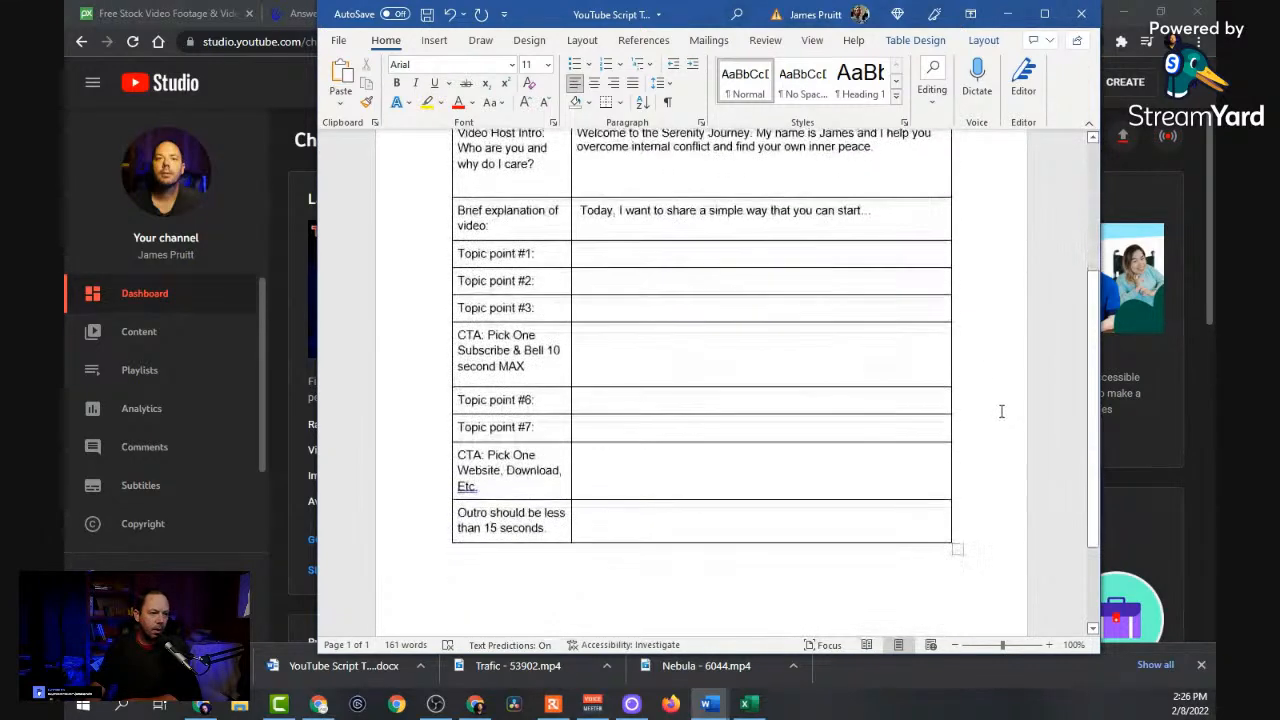
scroll(1003, 400, up, 6)
scroll(1004, 390, up, 2)
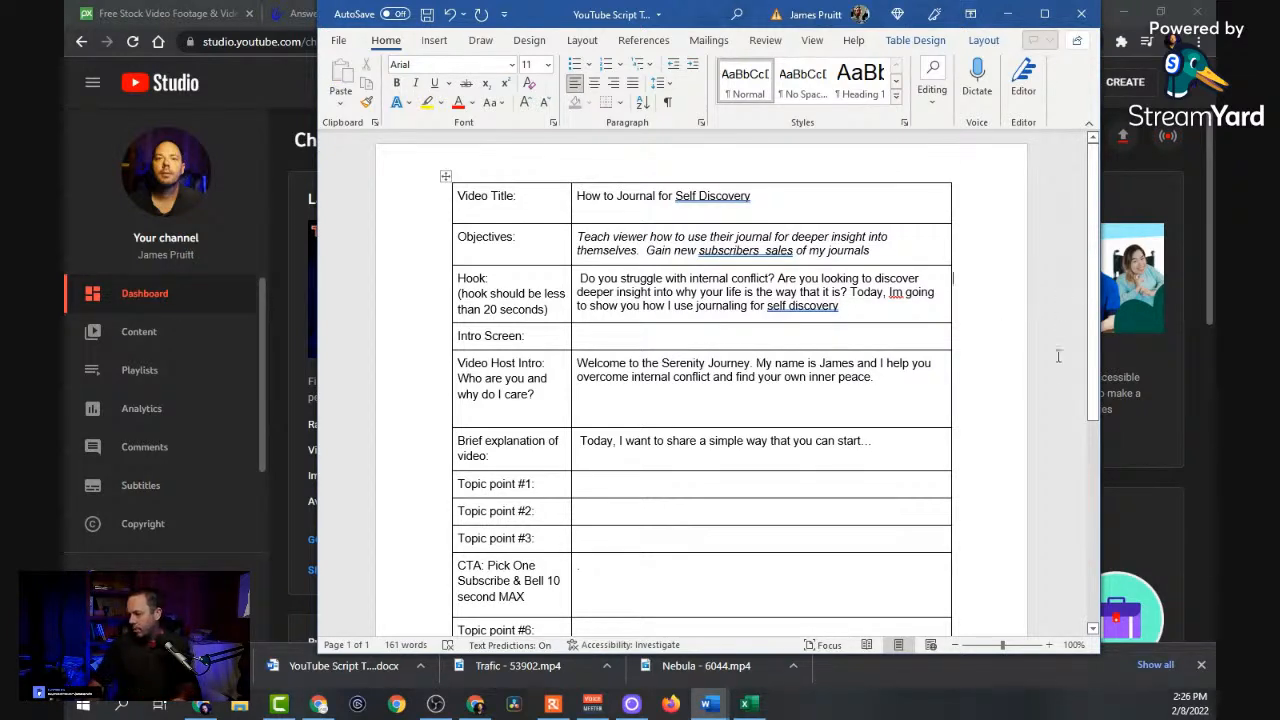
click(861, 311)
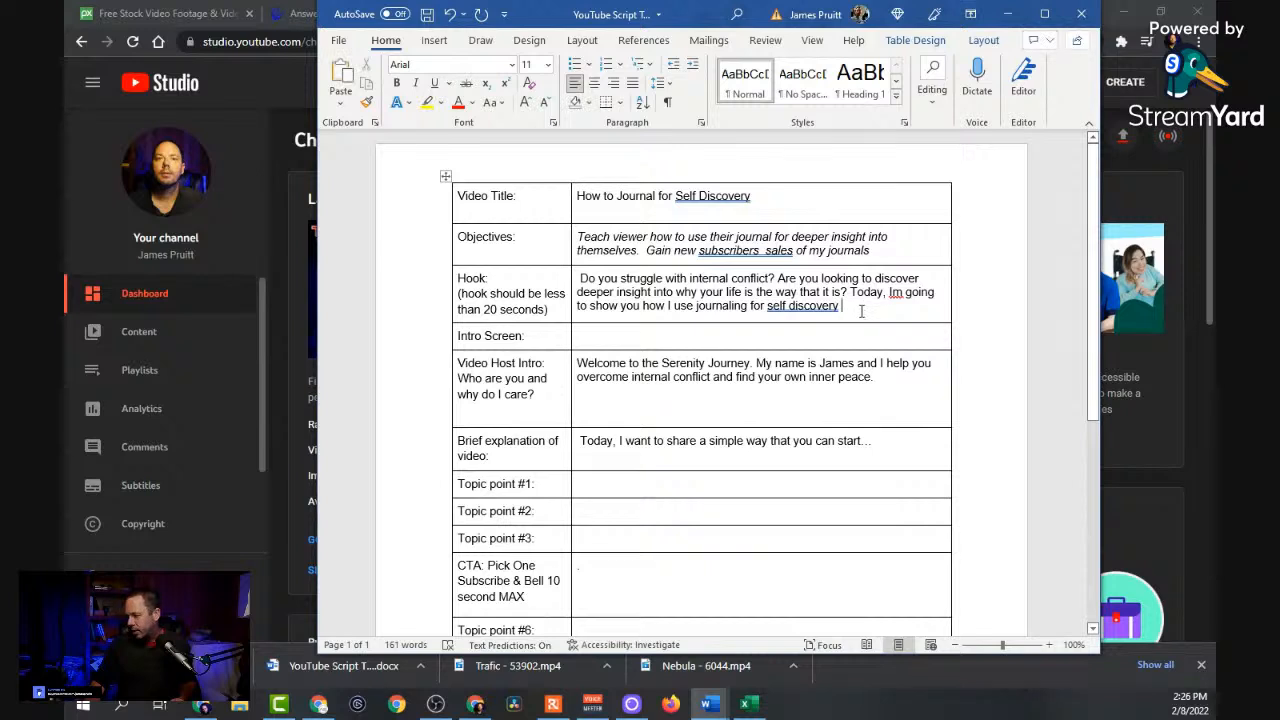
right_click(895, 292)
click(940, 316)
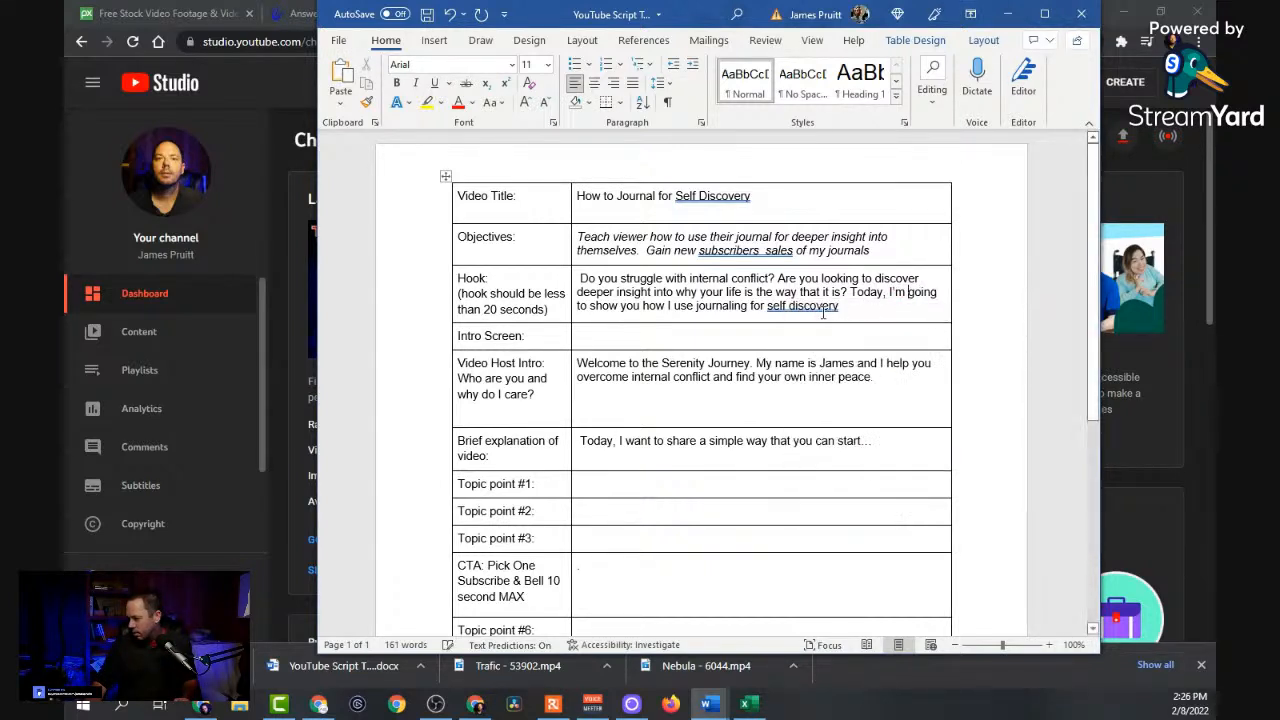
right_click(812, 306)
click(880, 348)
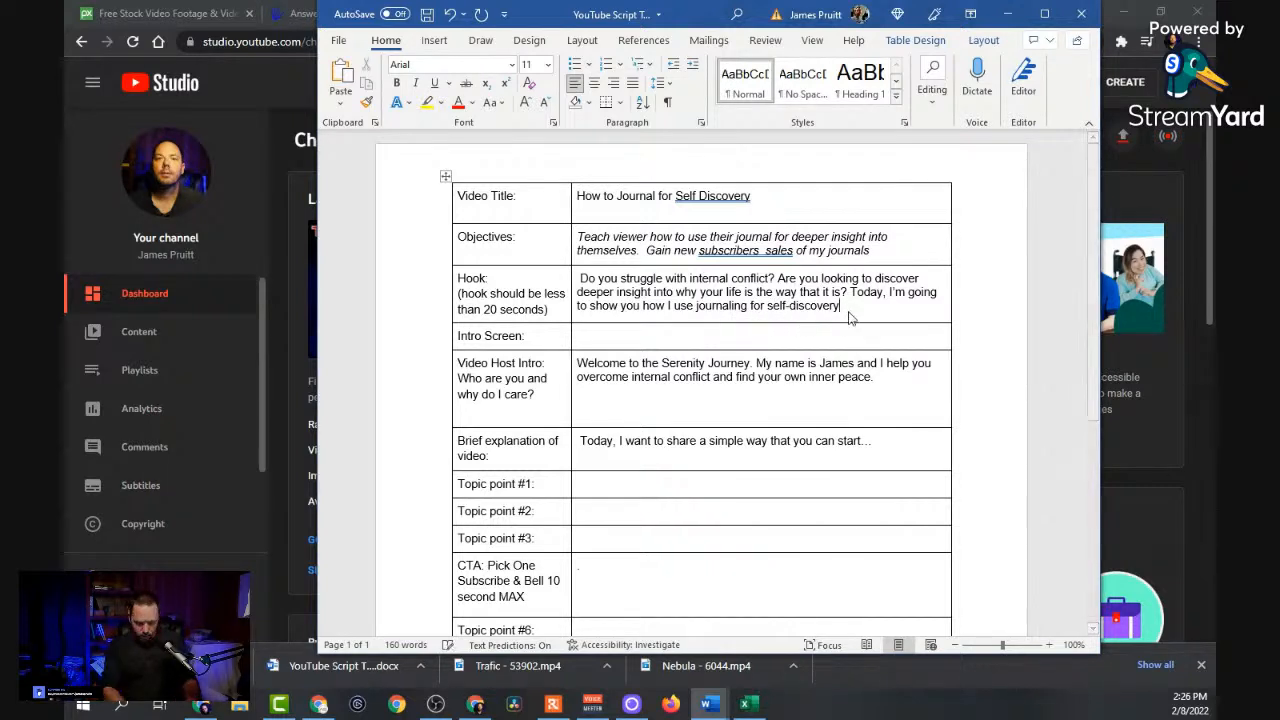
Finish the hook's last sentence with ", and help you find deeper insight into your inner self.".
text(a)
key(BackSpace)
key(BackSpace)
key(BackSpace)
text(, and help yu)
key(BackSpace)
text(ou find deep)
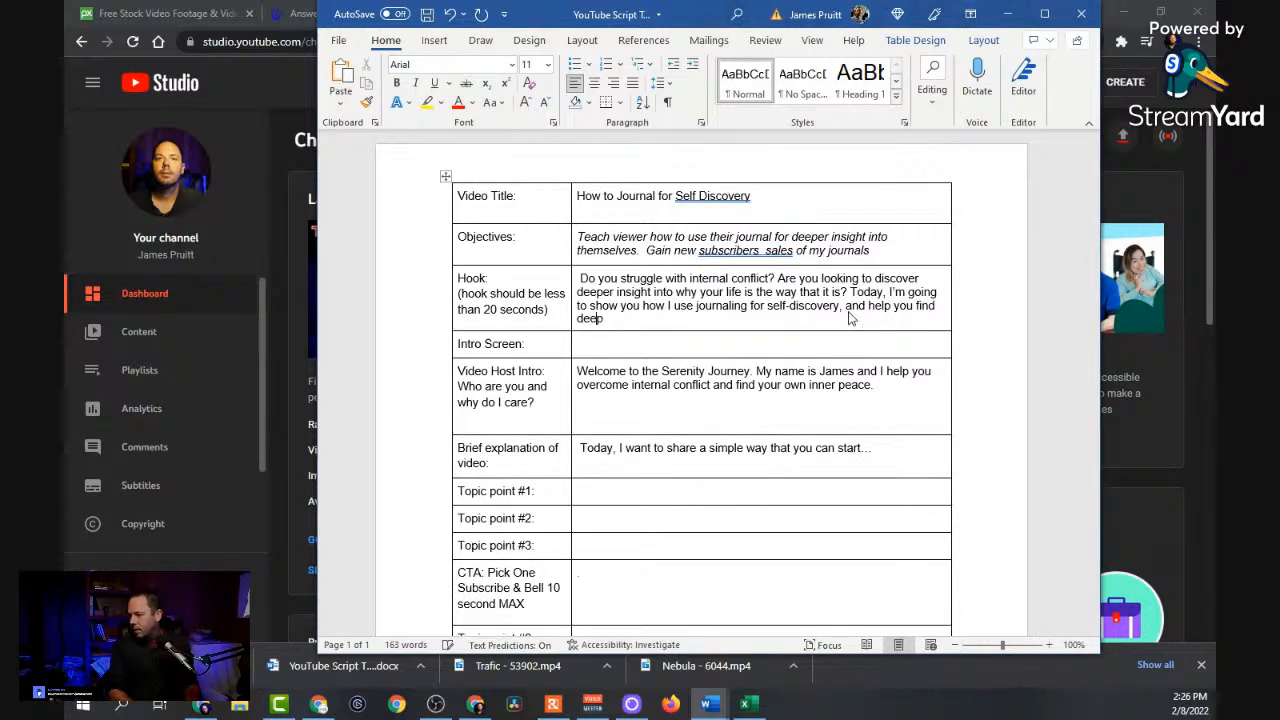
text(er indight into your inner self.)
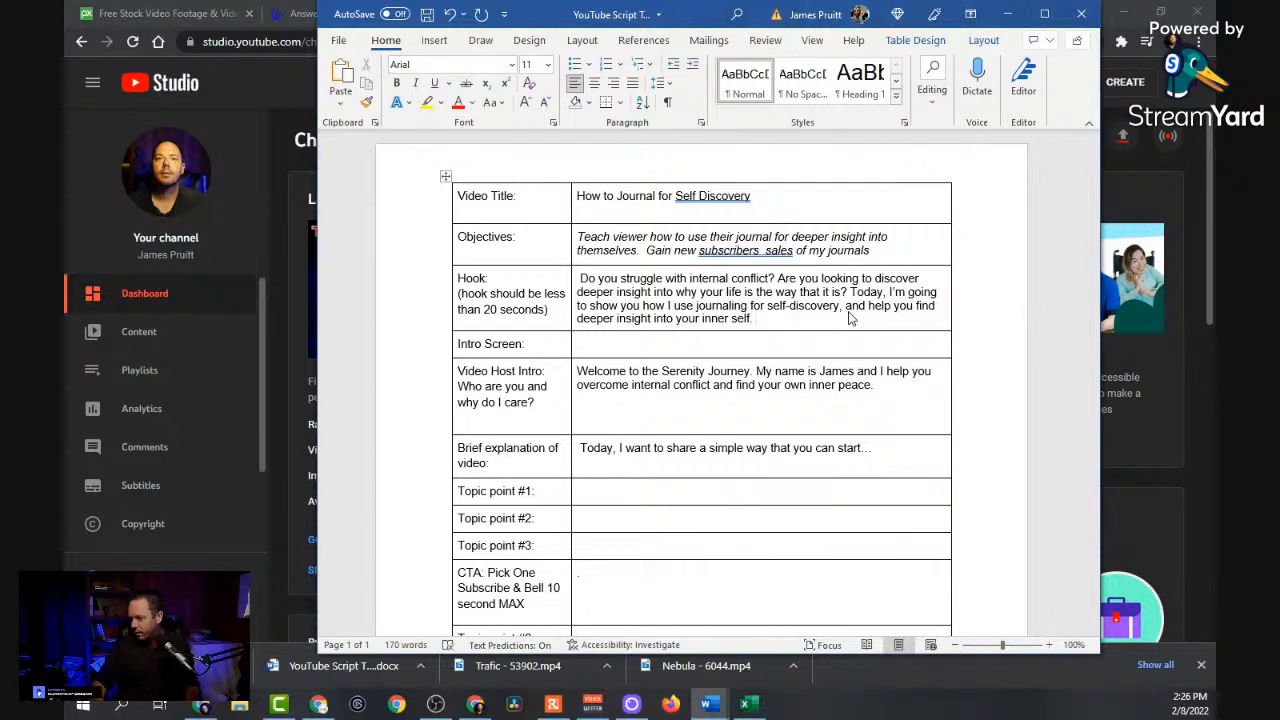
Enter "Serenitystinger" as the script's intro screen.
click(637, 349)
text(serenity)
key(BackSpace)
text(stinger)
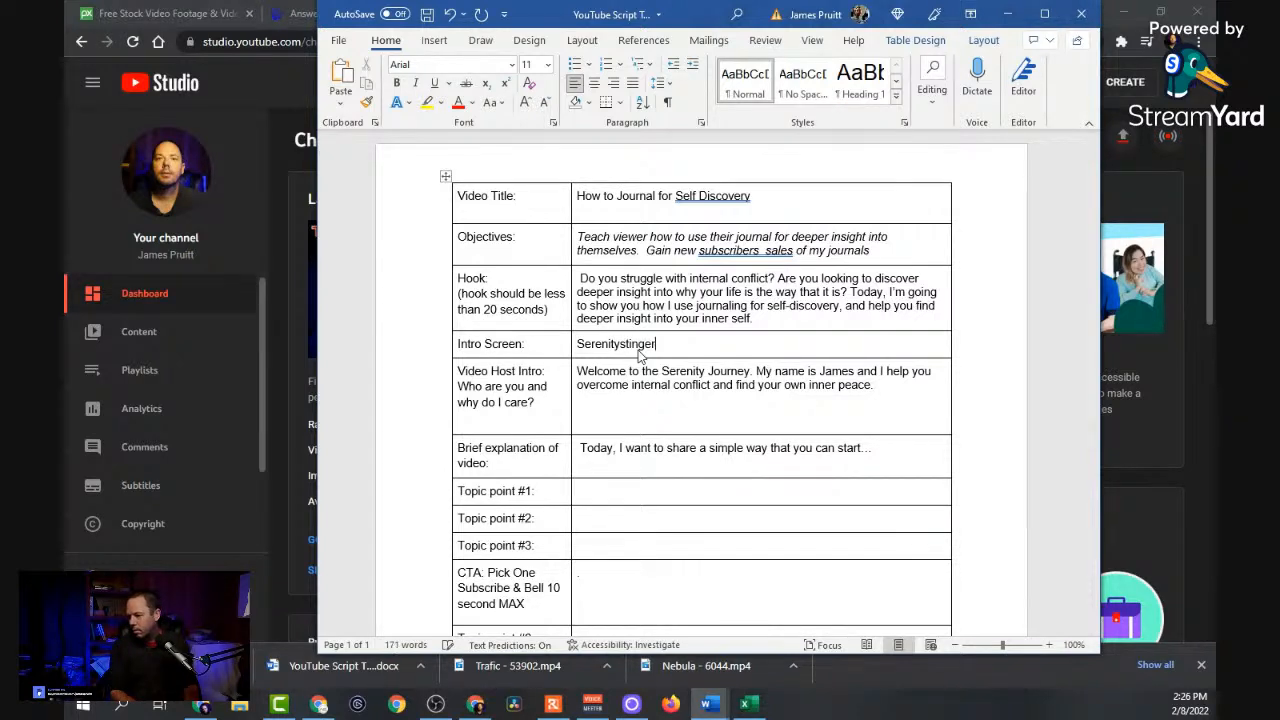
Replace the ellipsis ending the brief explanation of the video with "to use your daily journal for self discovery".
scroll(676, 337, down, 2)
click(676, 337)
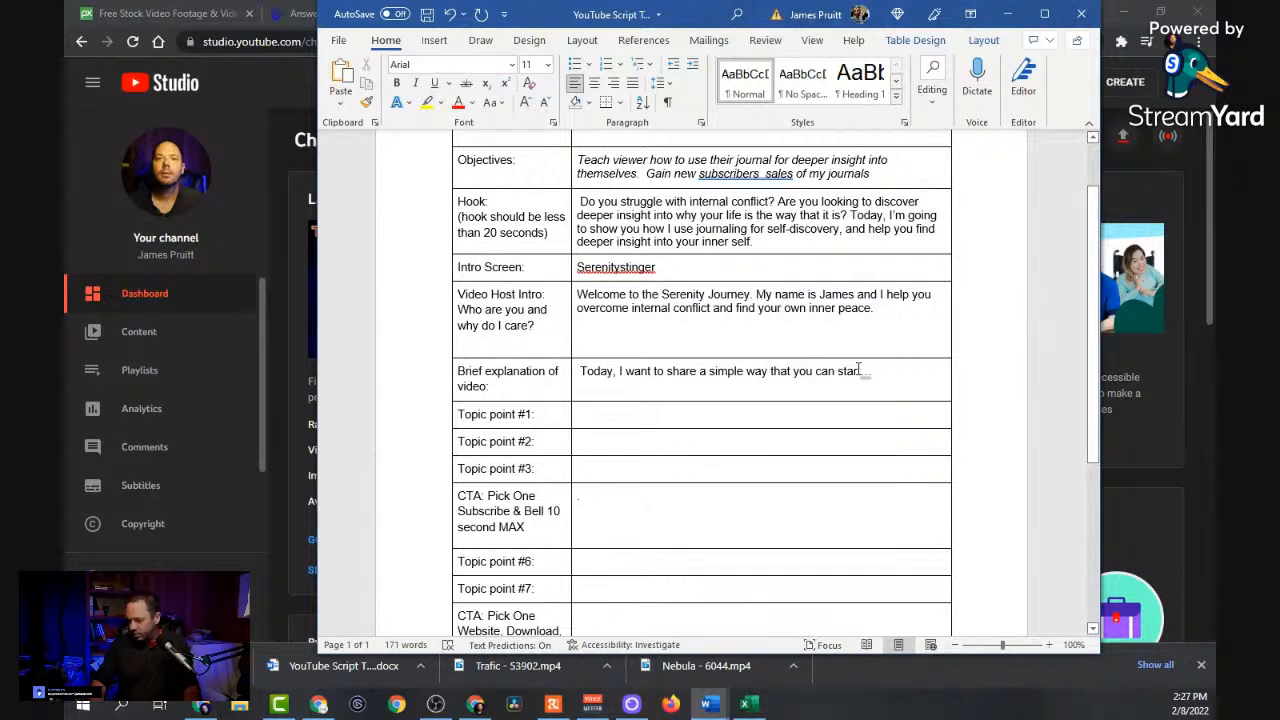
text(rt)
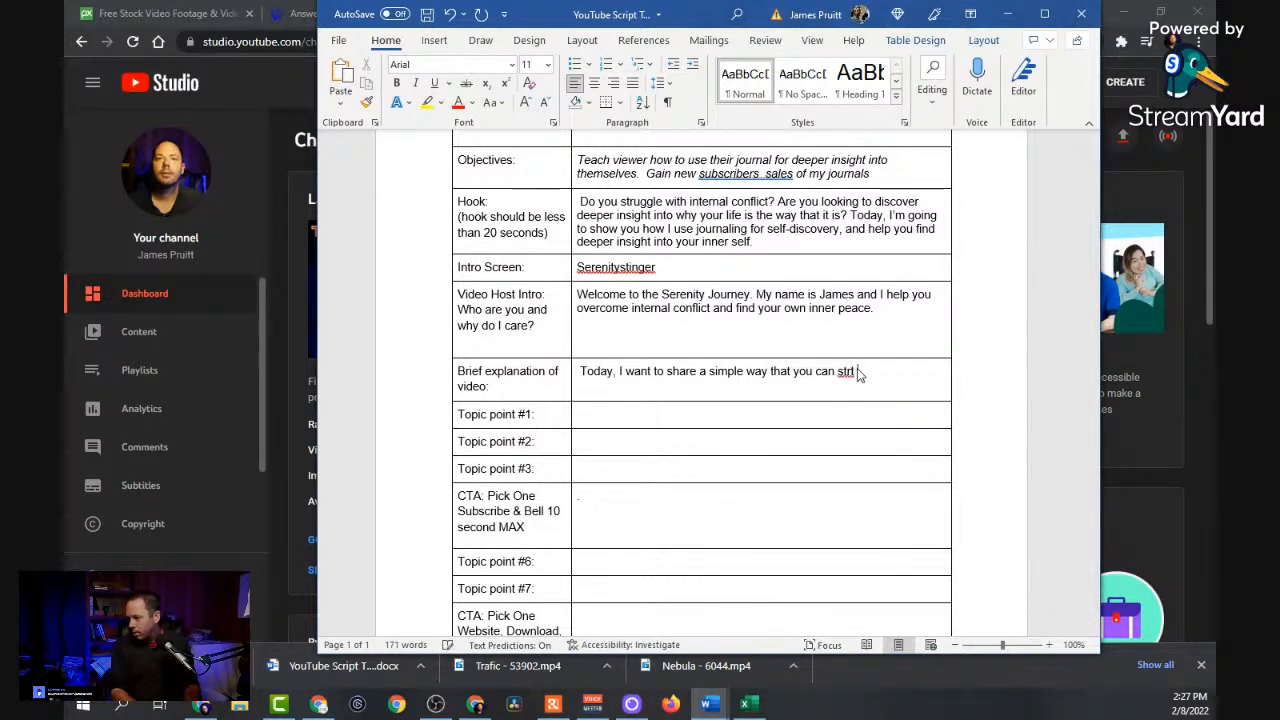
key(BackSpace)
key(BackSpace)
text(rat to use your daily golu)
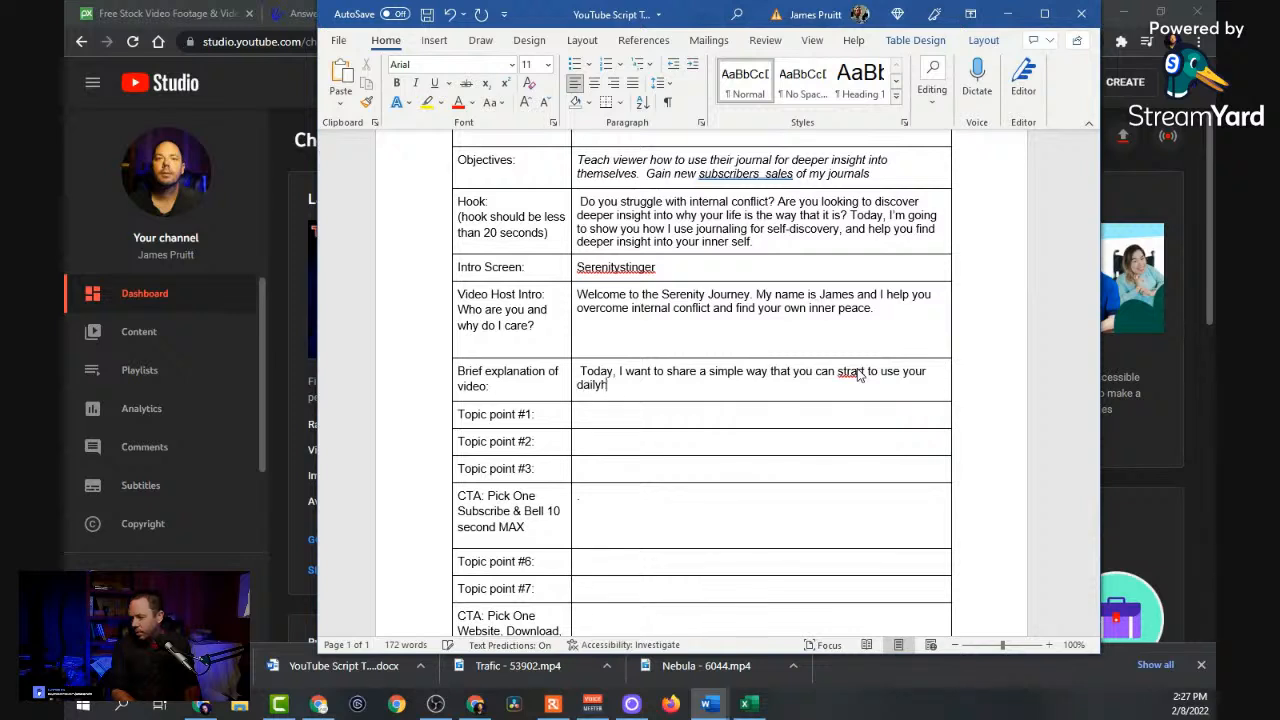
key(BackSpace)
key(BackSpace)
key(BackSpace)
key(BackSpace)
text(journal f)
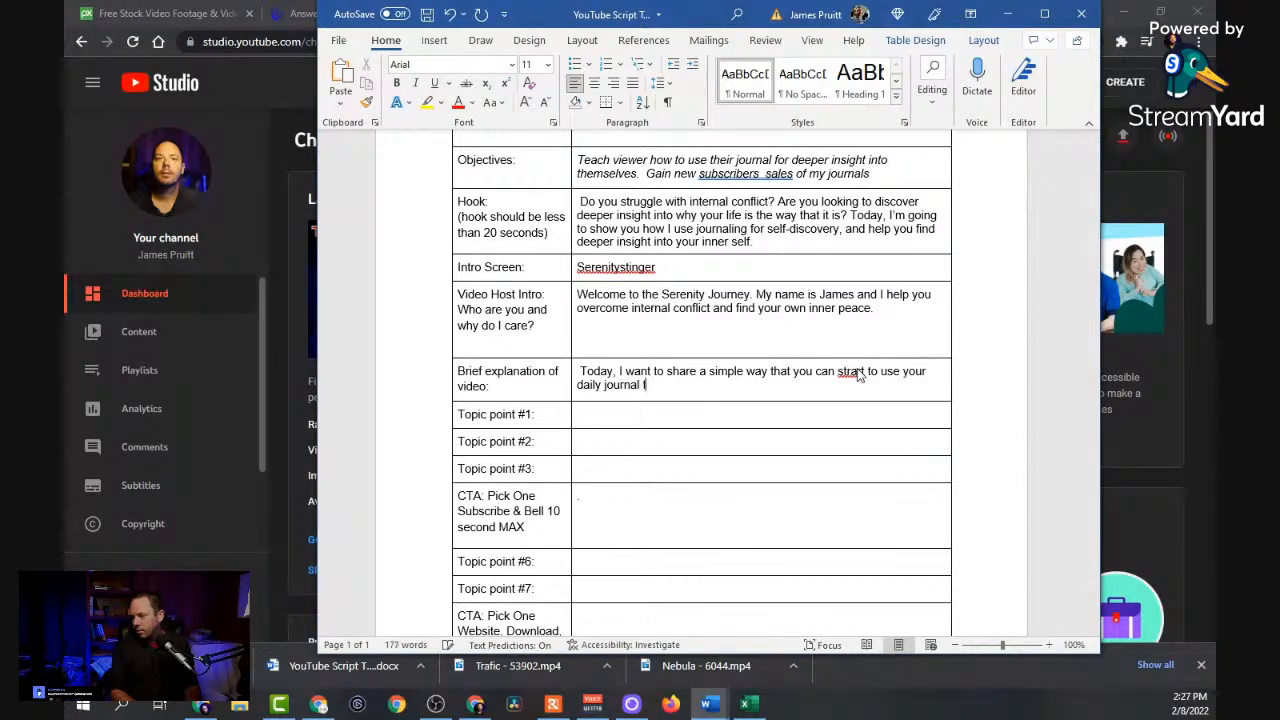
text(or self)
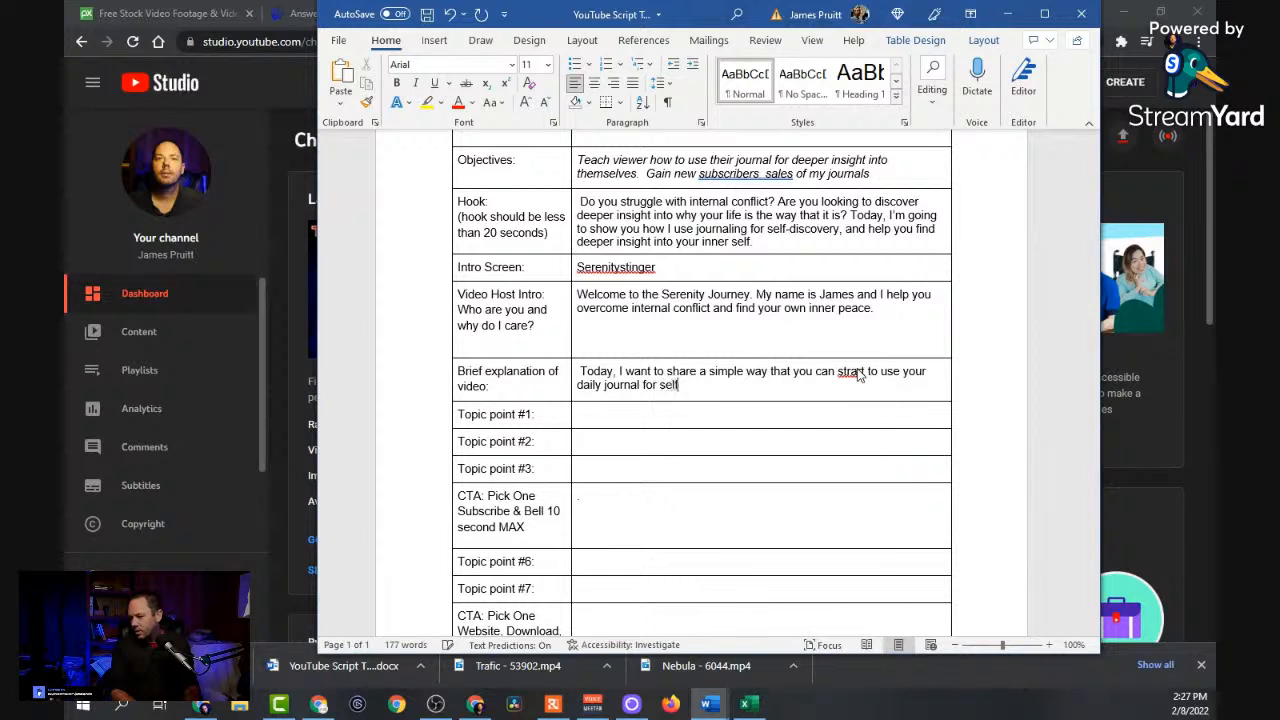
text( discovery)
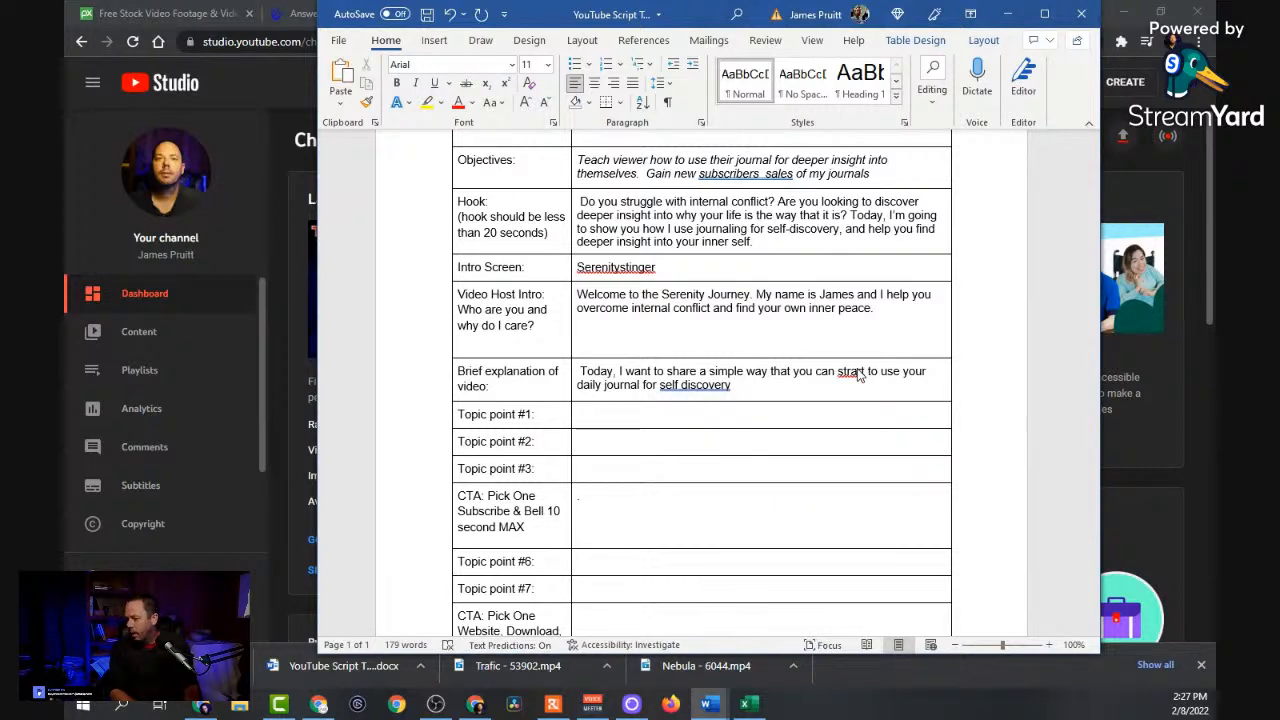
Complete the brief explanation with "and find your own pathway to inner peace and harmony.".
text(and )
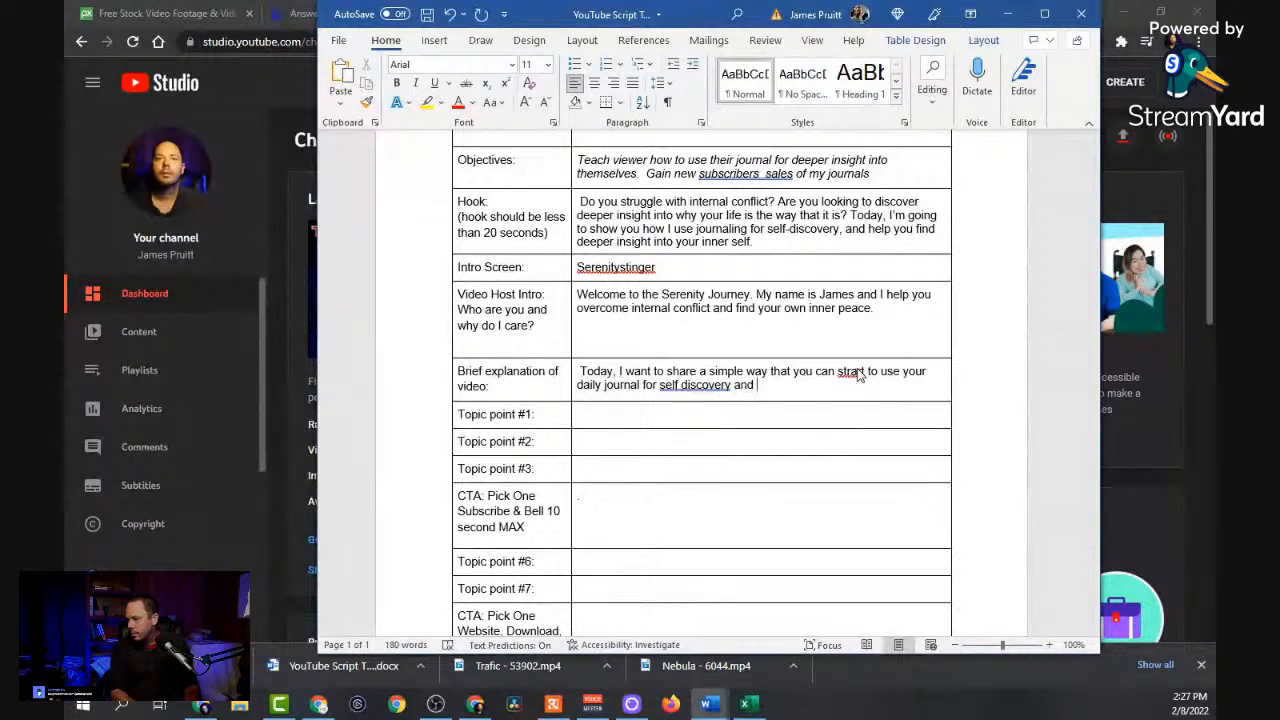
text(find your )
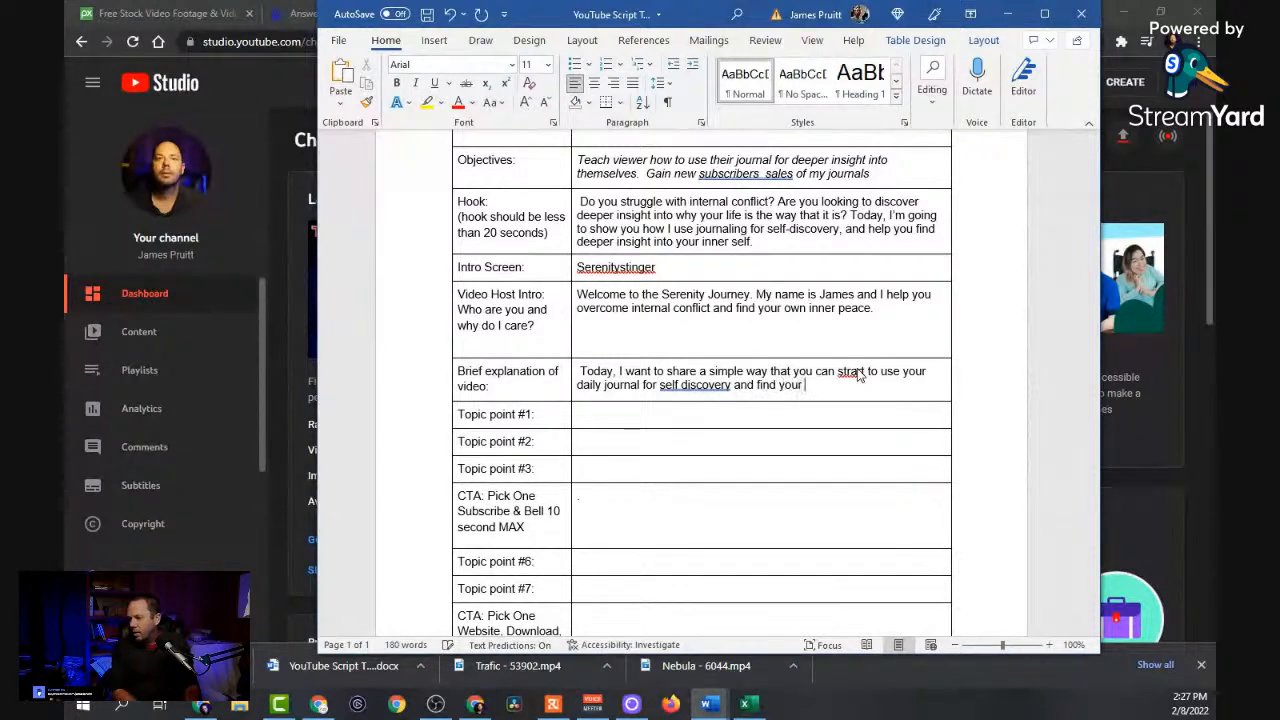
text(own pathway )
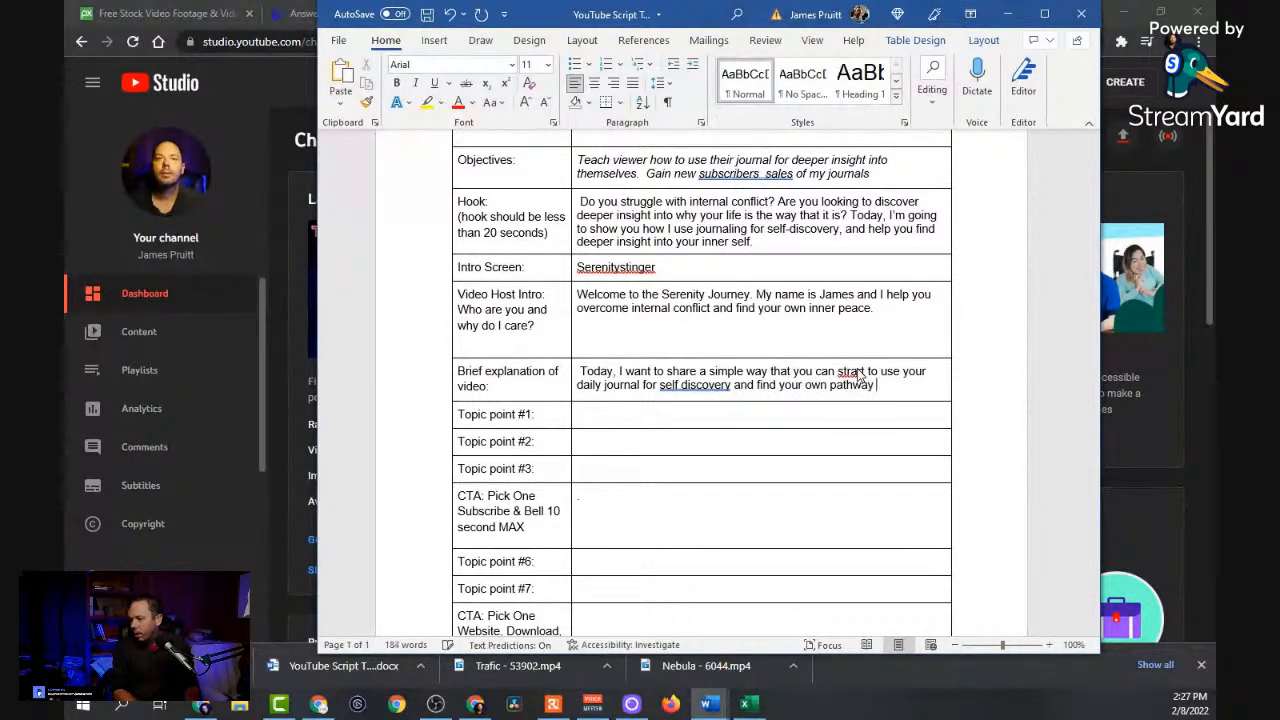
text(to inner peace and harmony.)
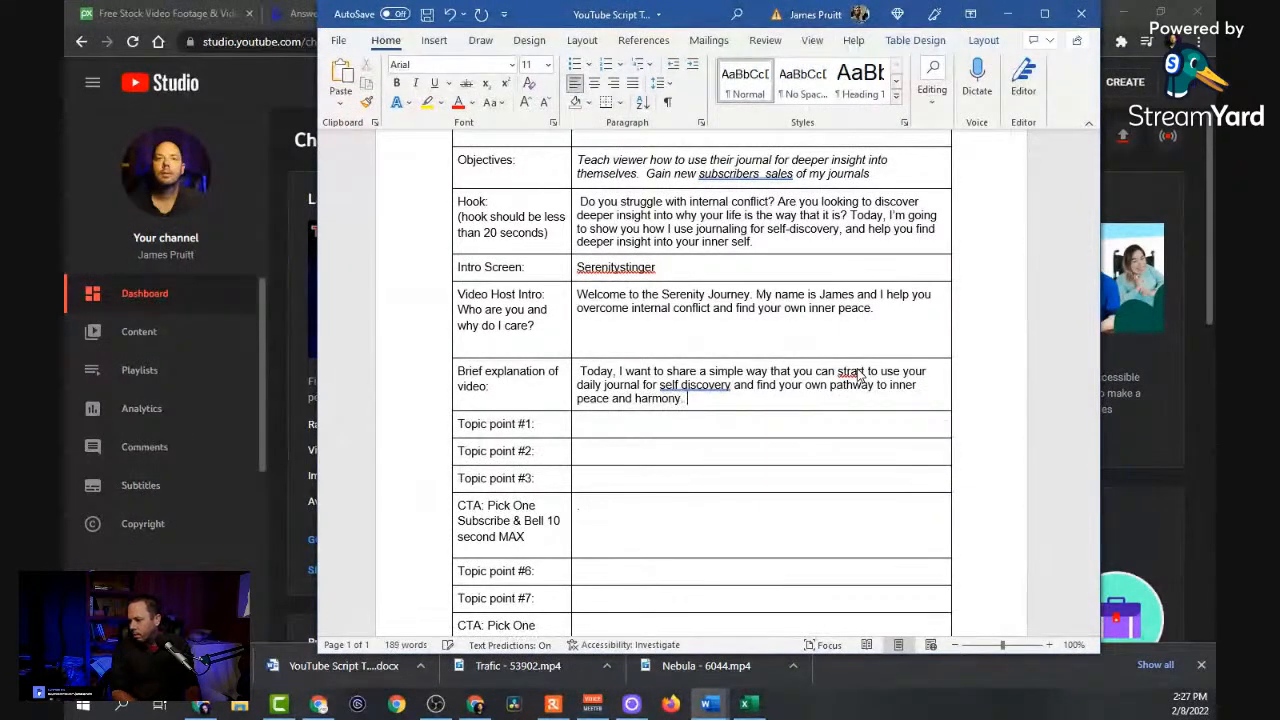
key(Return)
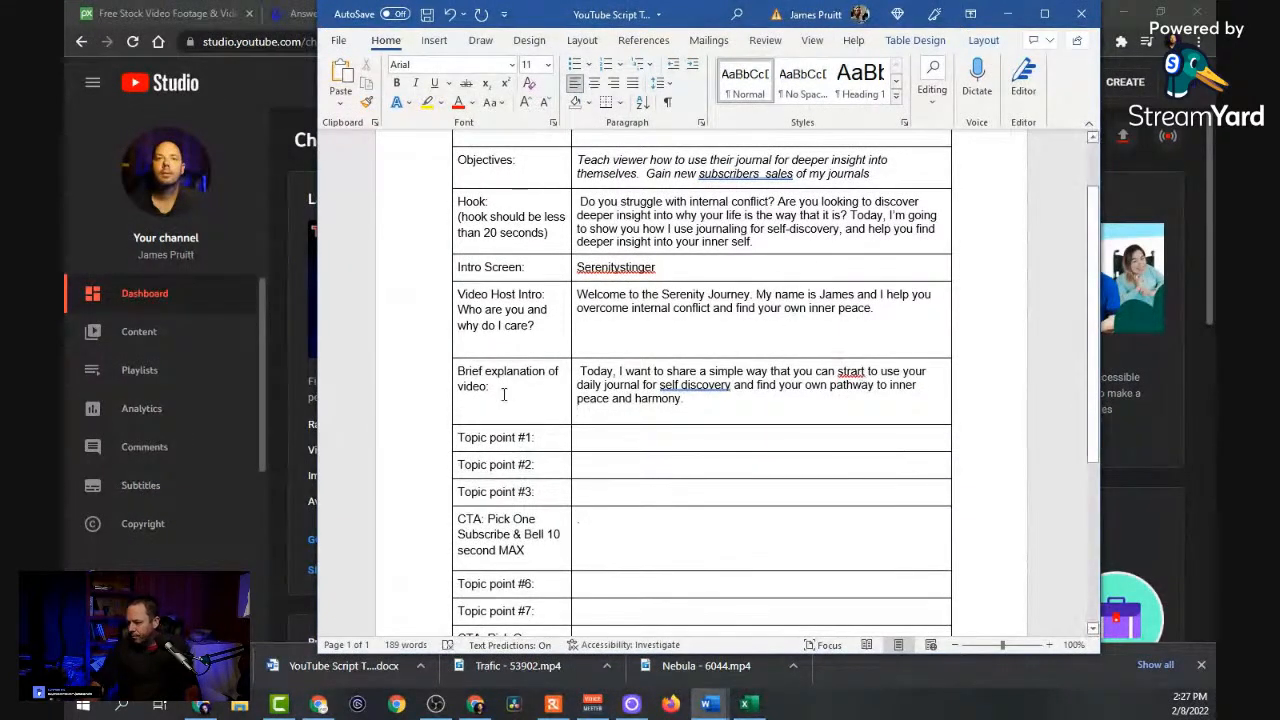
key(BackSpace)
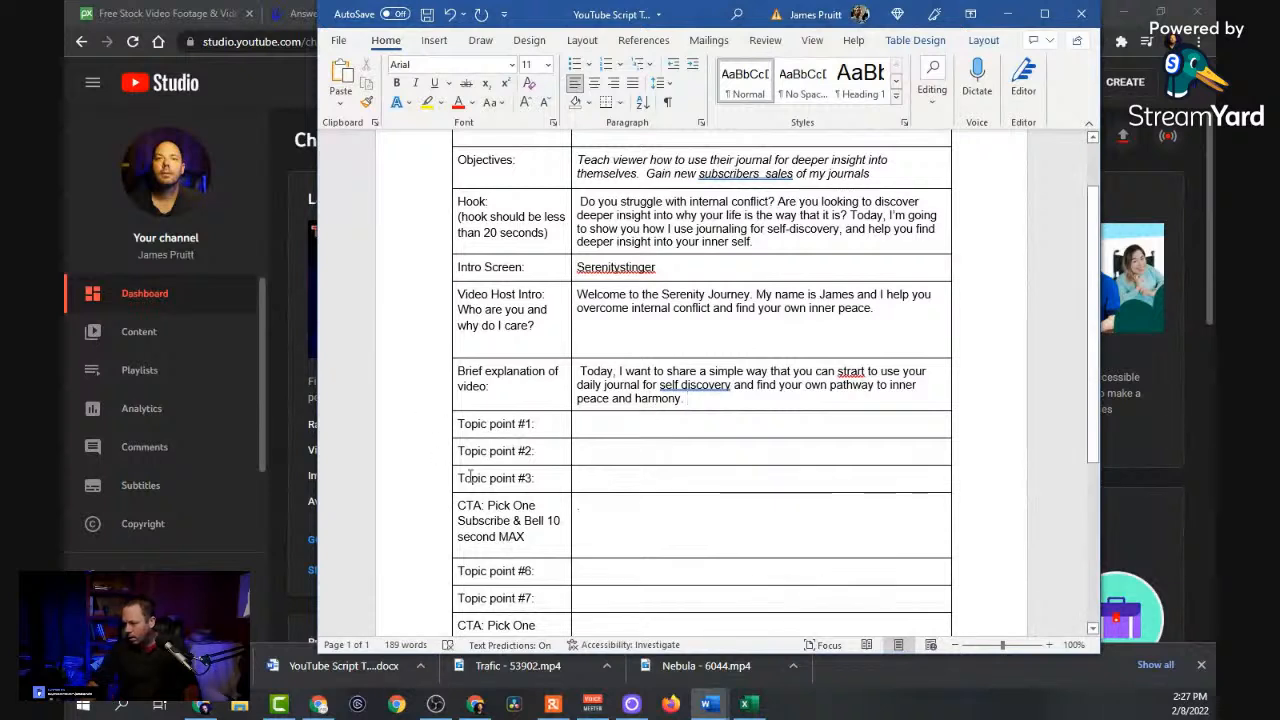
Look over the remaining script rows down to the outro and place the cursor in the empty Topic point #1 cell.
click(641, 428)
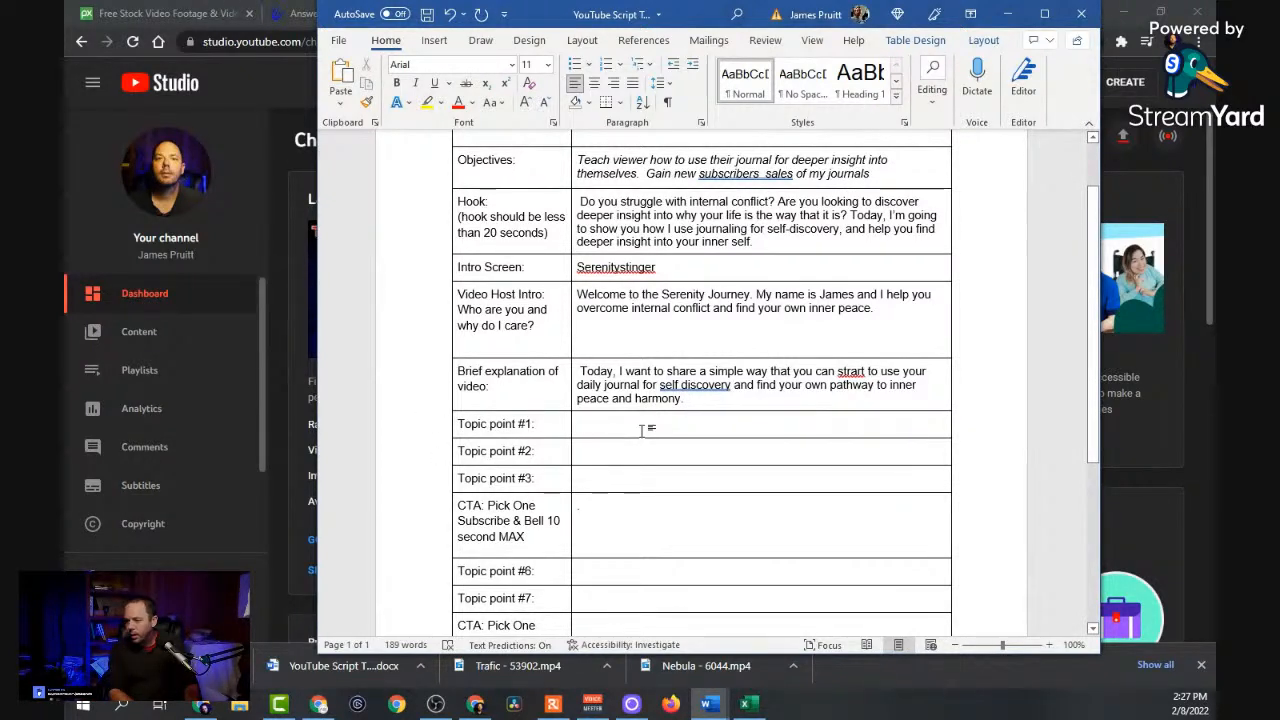
scroll(612, 426, down, 2)
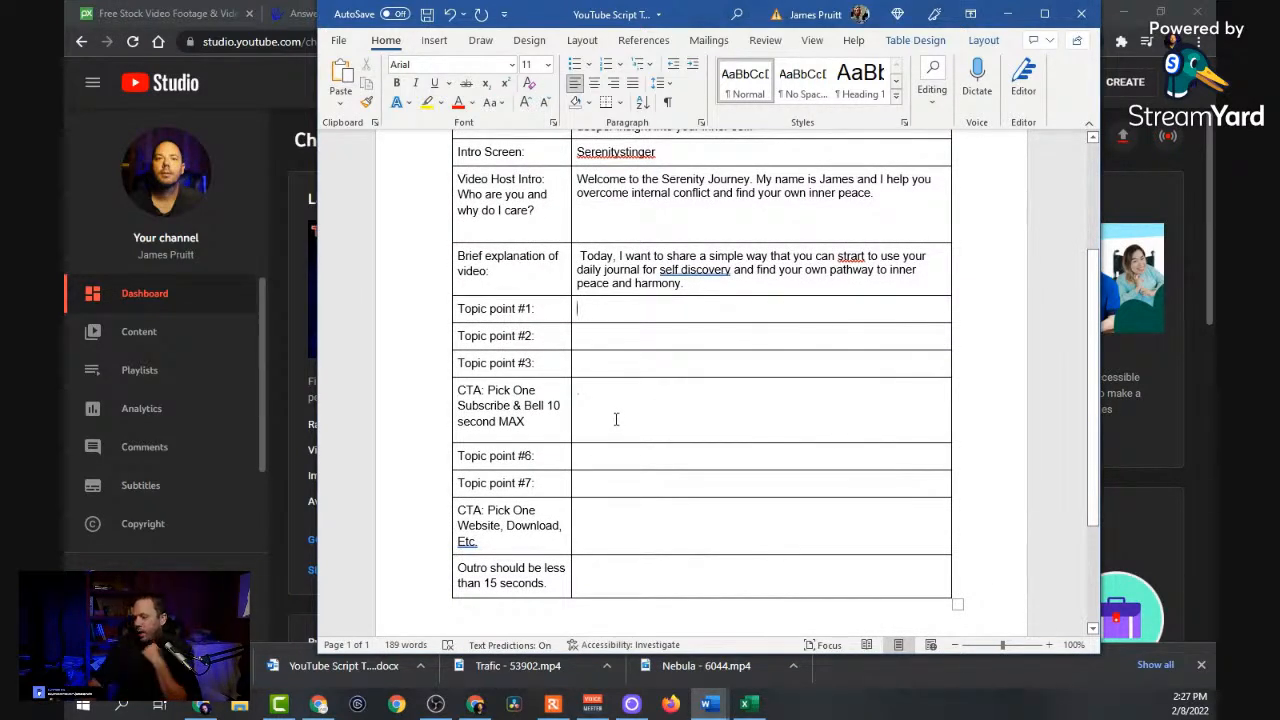
scroll(529, 290, down, 1)
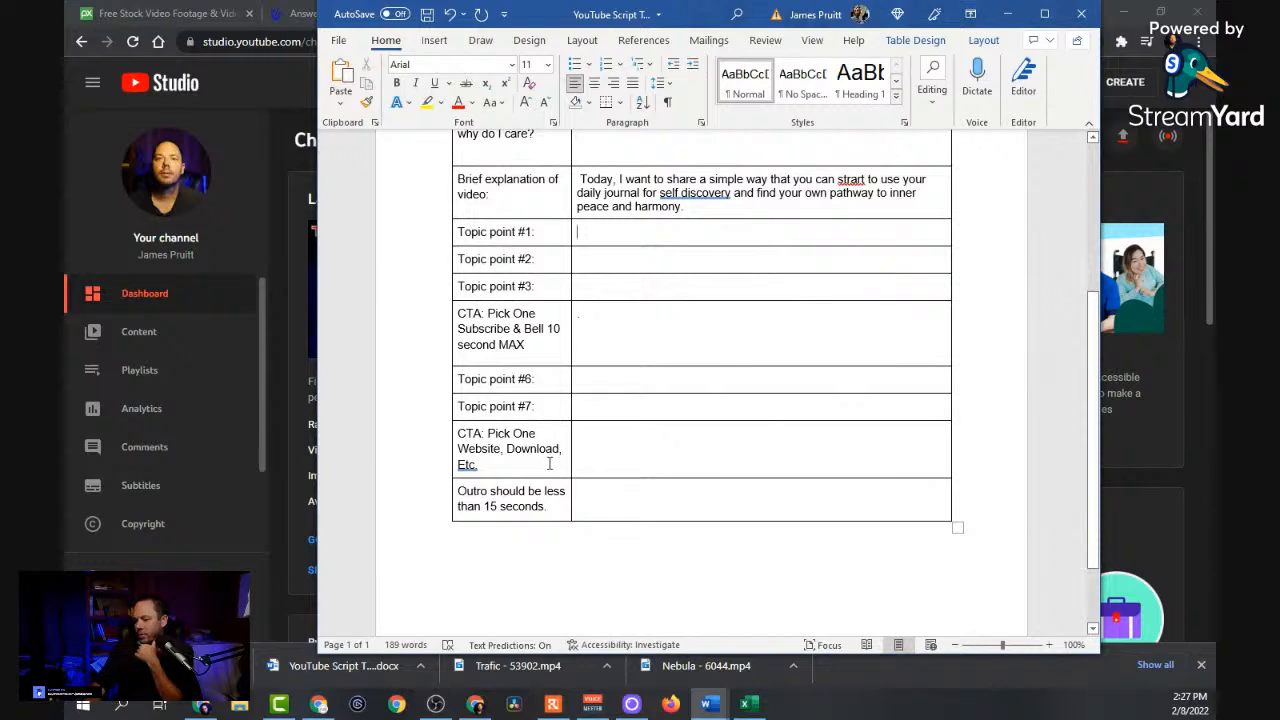
scroll(551, 409, down, 2)
scroll(586, 435, up, 3)
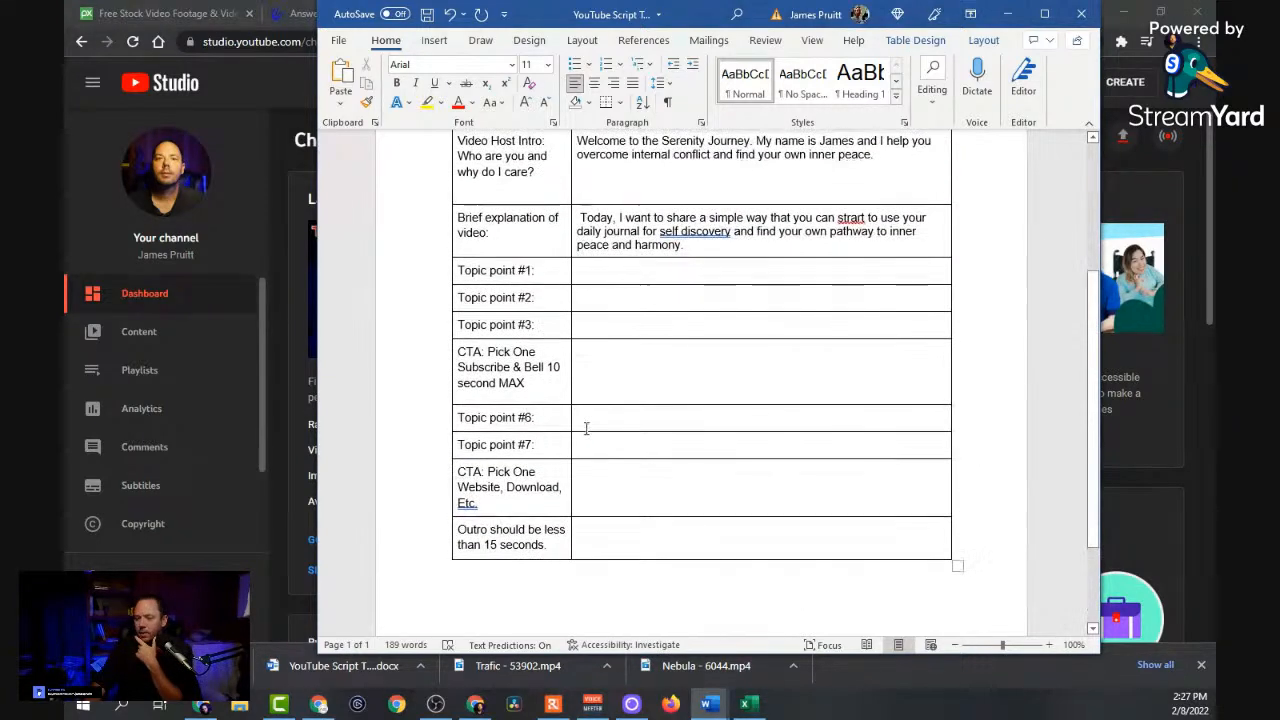
scroll(587, 400, up, 1)
click(576, 350)
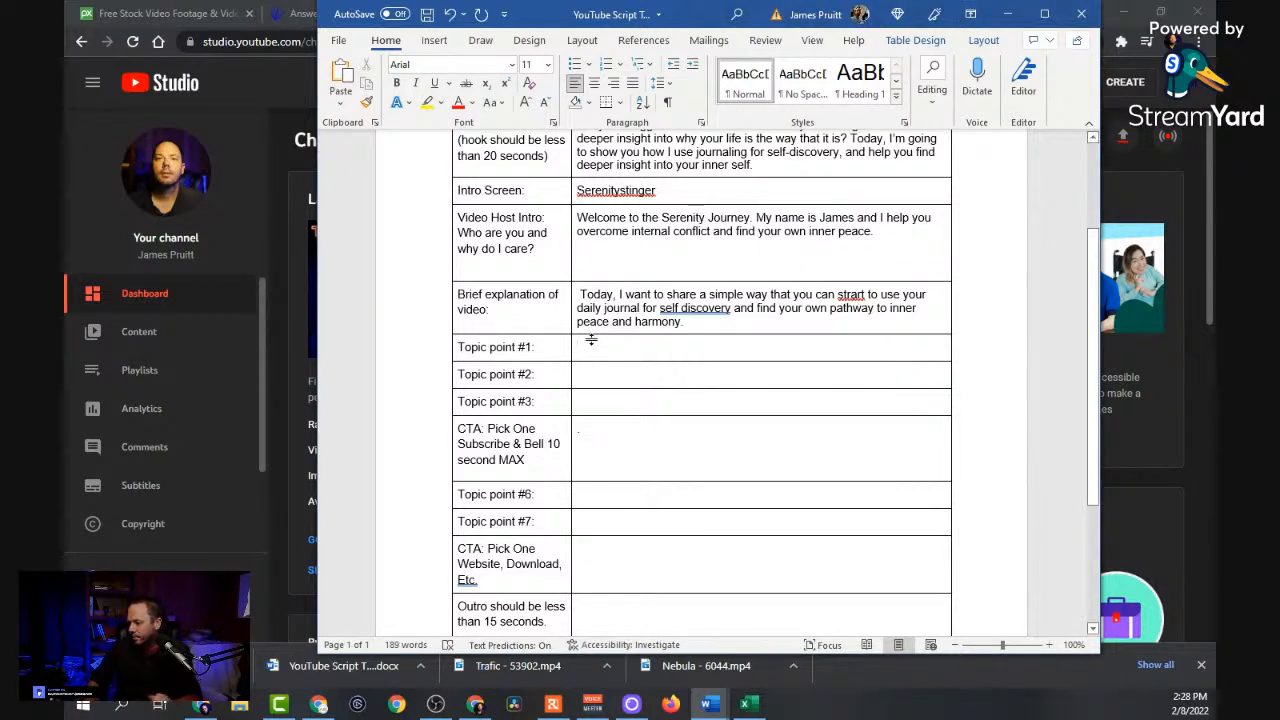
scroll(829, 449, down, 3)
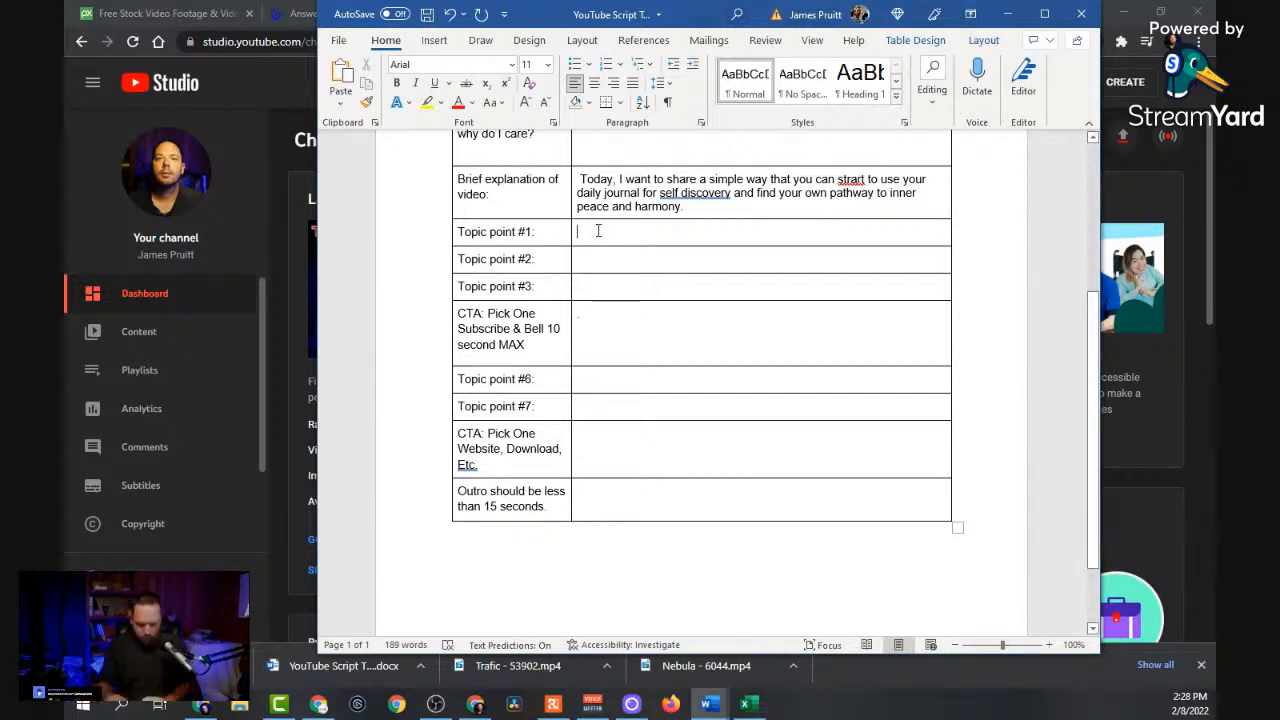
Enter "Journal about how you feel" as Topic point #1 and start a second line beneath it.
click(598, 231)
text(Jou)
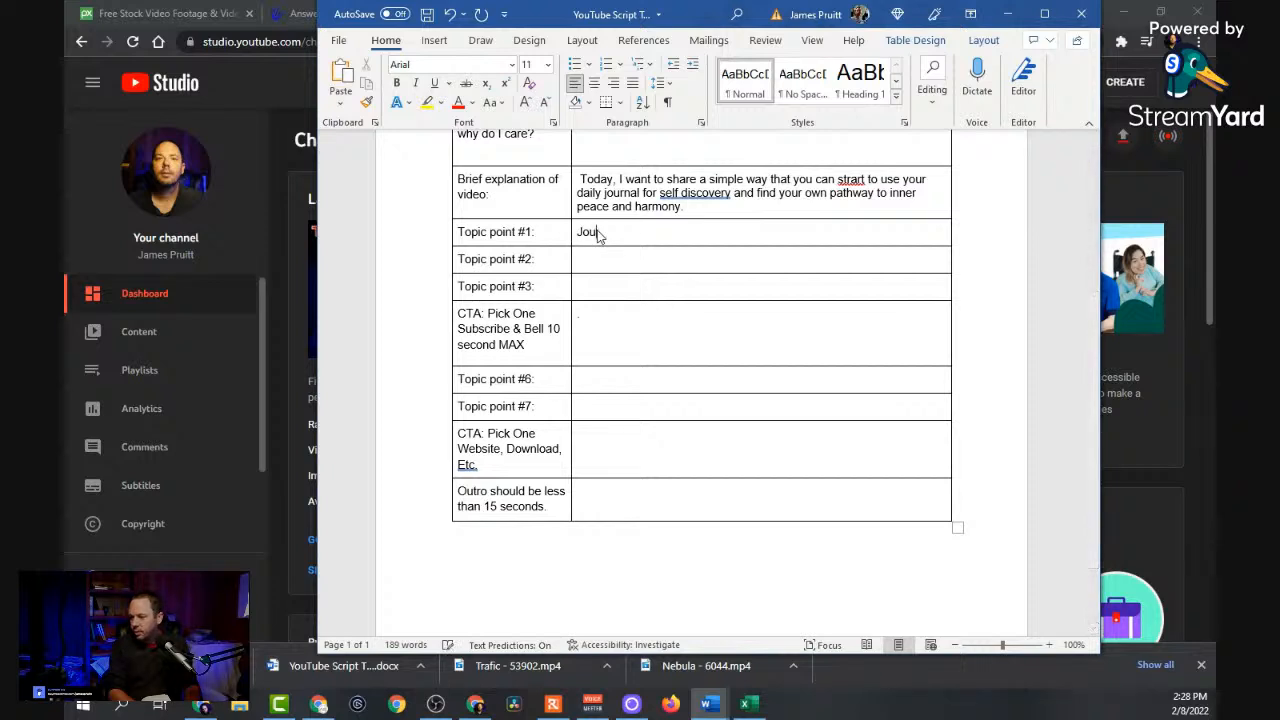
text(rnal about you)
key(BackSpace)
key(BackSpace)
key(BackSpace)
text(how you fie)
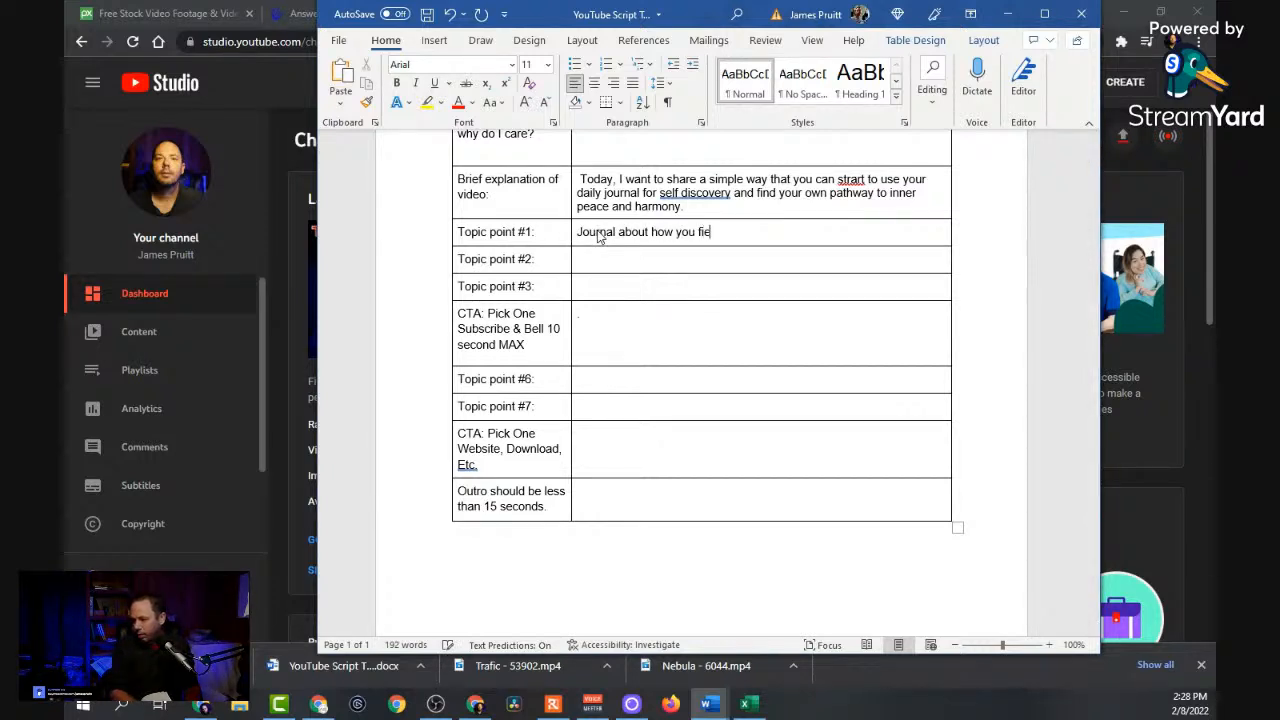
key(BackSpace)
key(BackSpace)
text(eel)
key(Return)
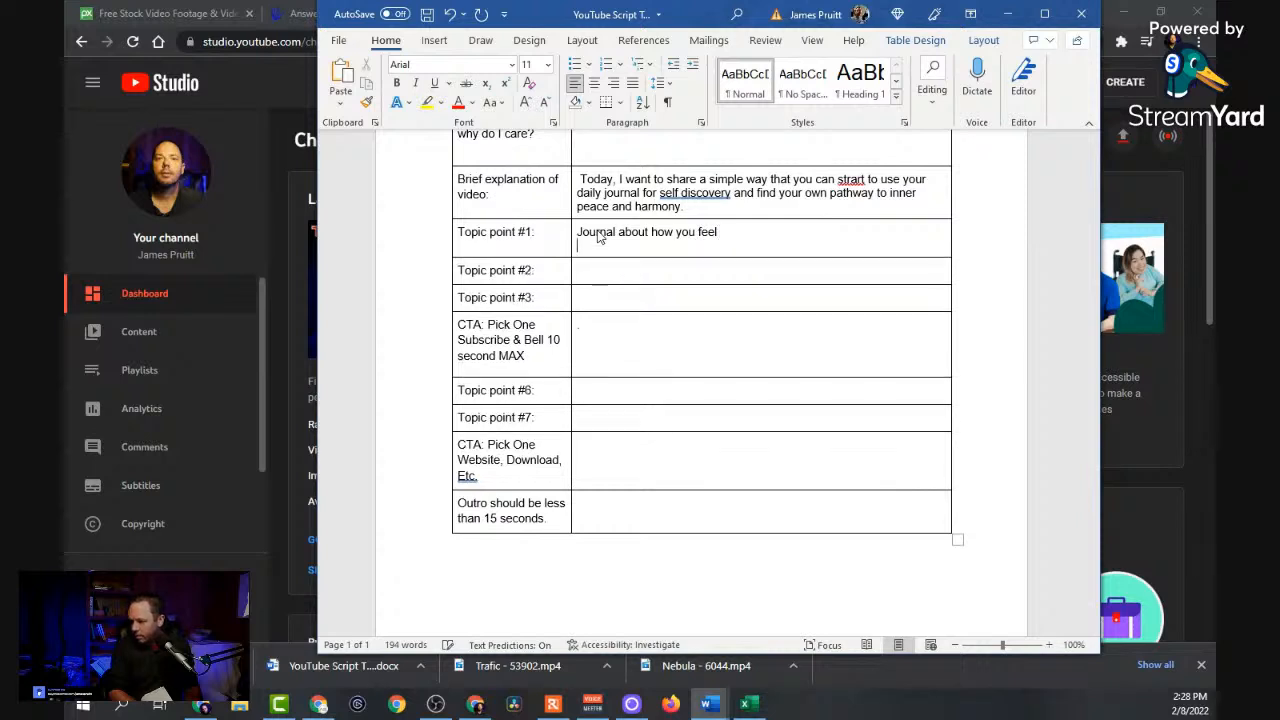
Append "– card for Journaling about feelings video" to the first line of Topic point #1.
click(645, 273)
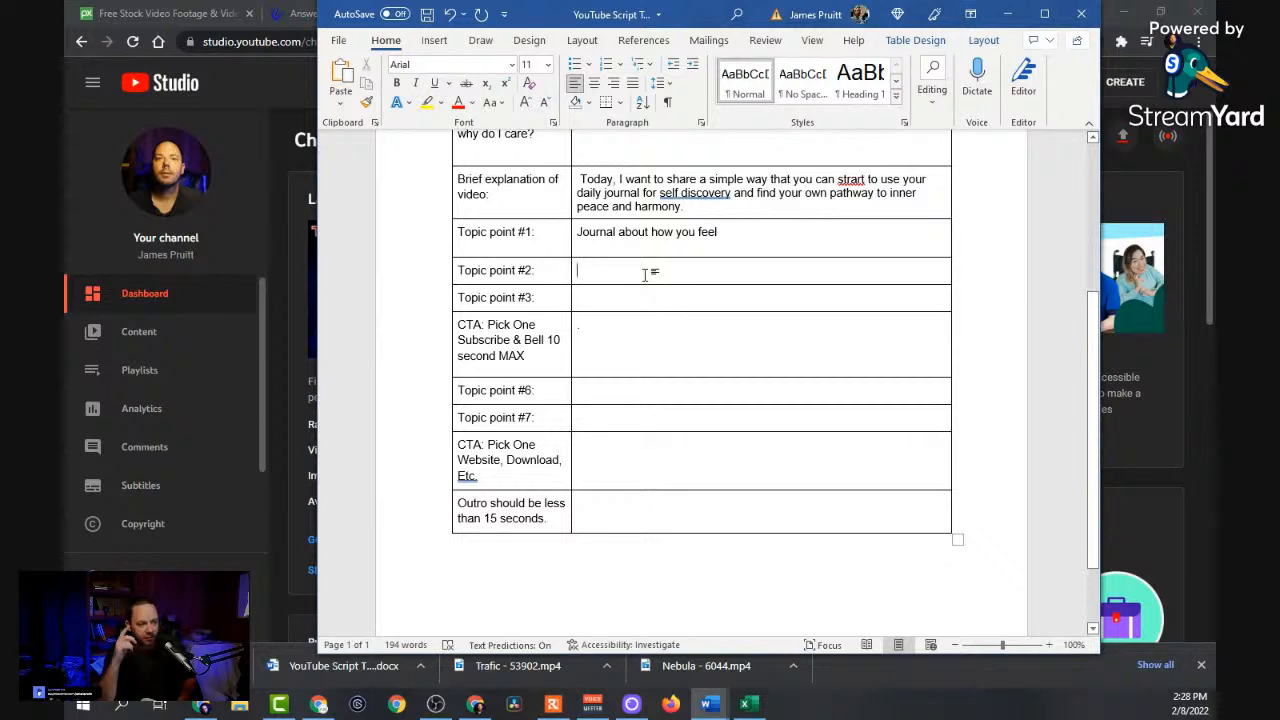
click(795, 239)
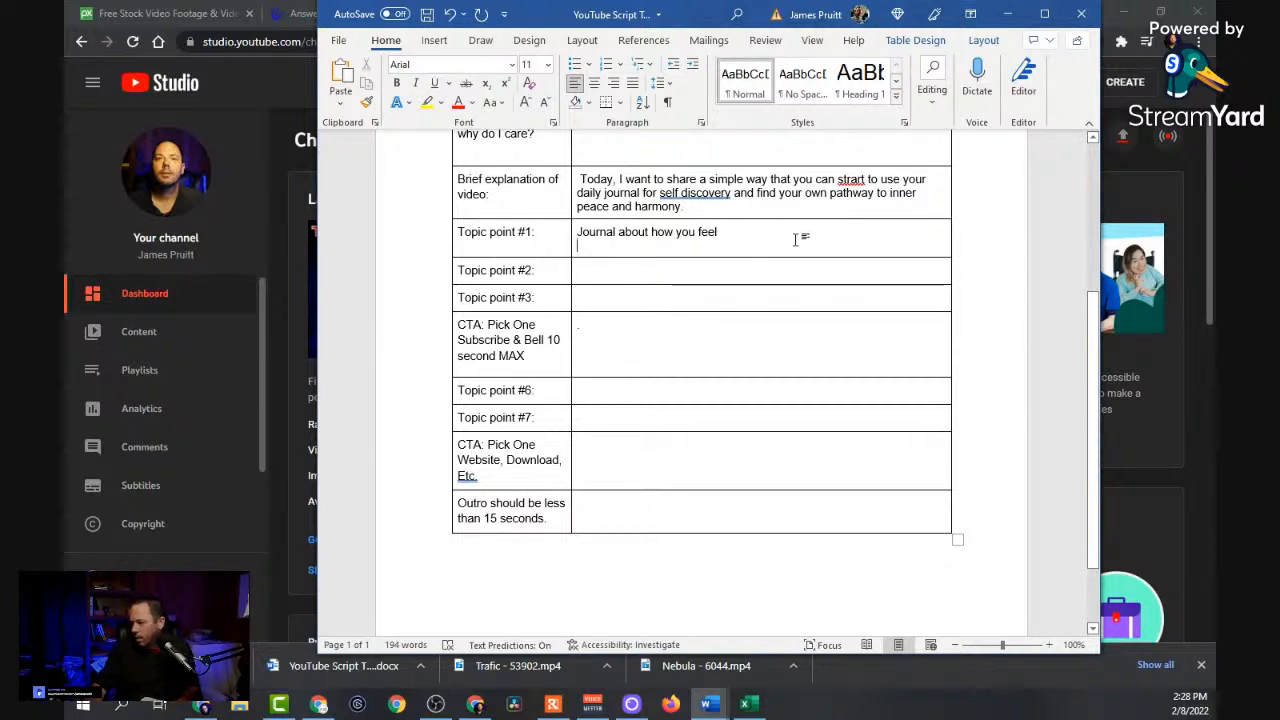
click(780, 232)
text(--)
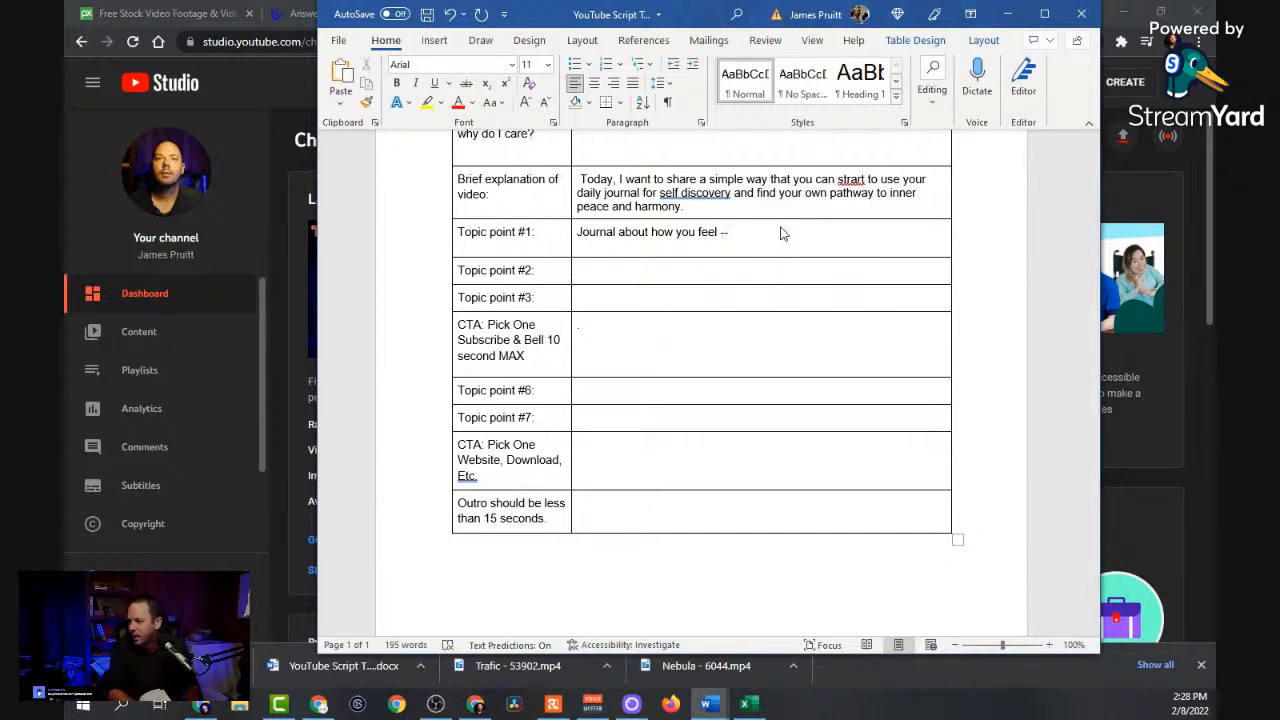
text( car)
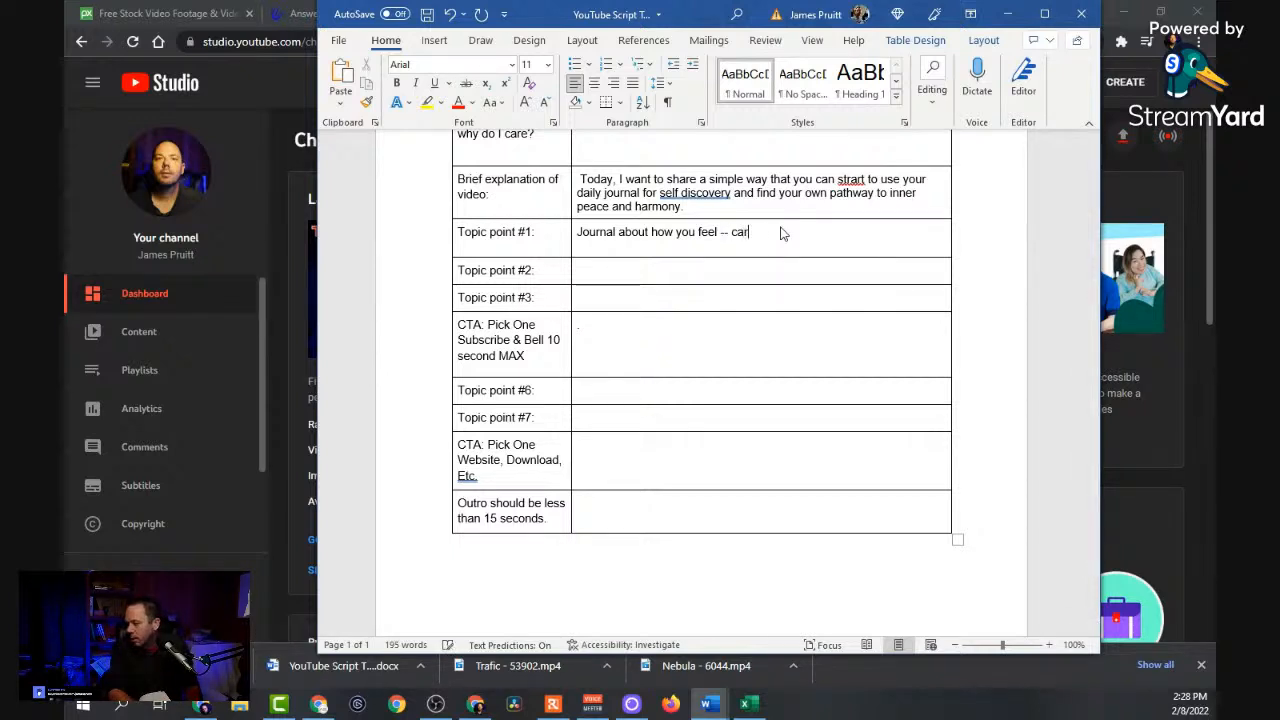
text(d for Journaling)
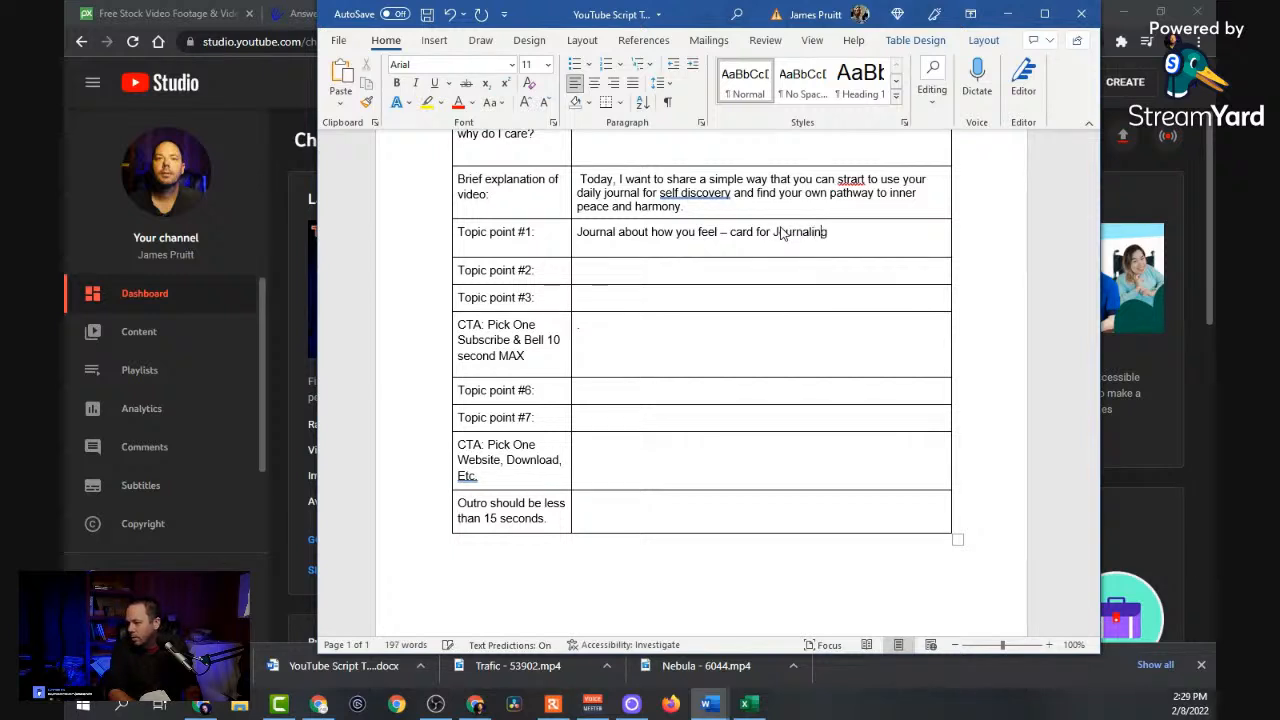
text( about feelings video)
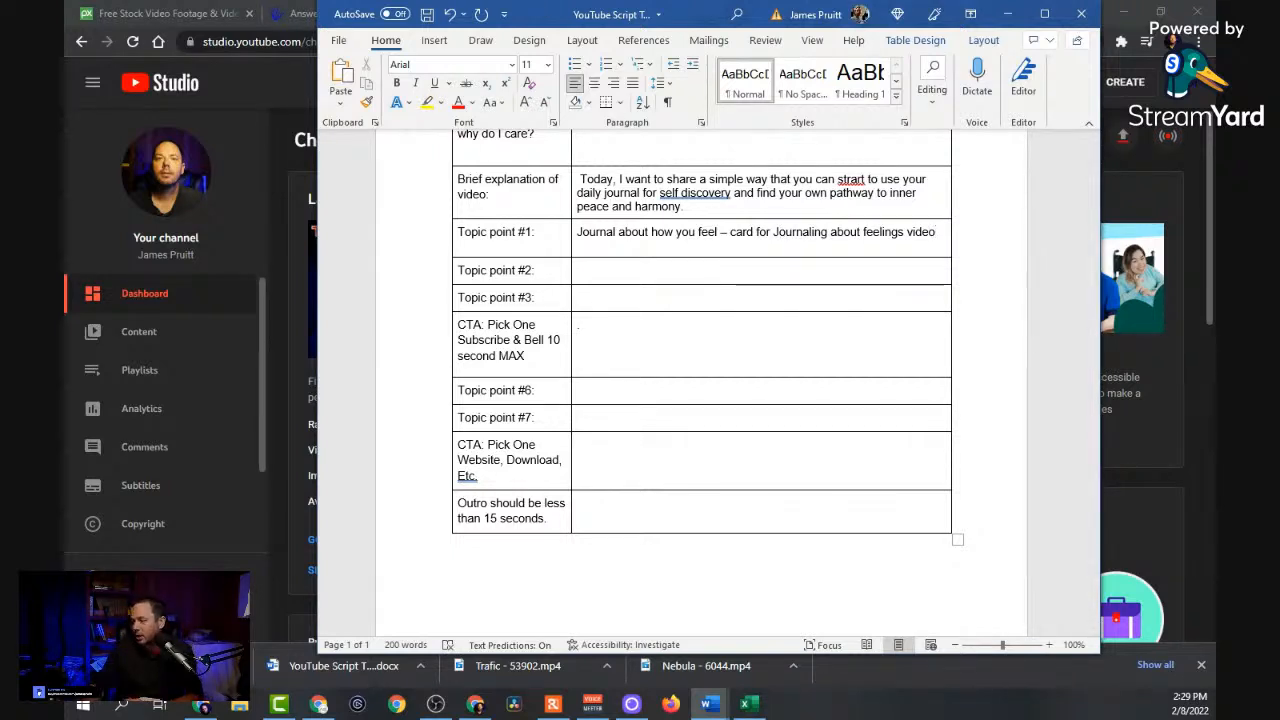
Add "Why getting to know your true feelings is important" as the second line of Topic point #1.
click(636, 271)
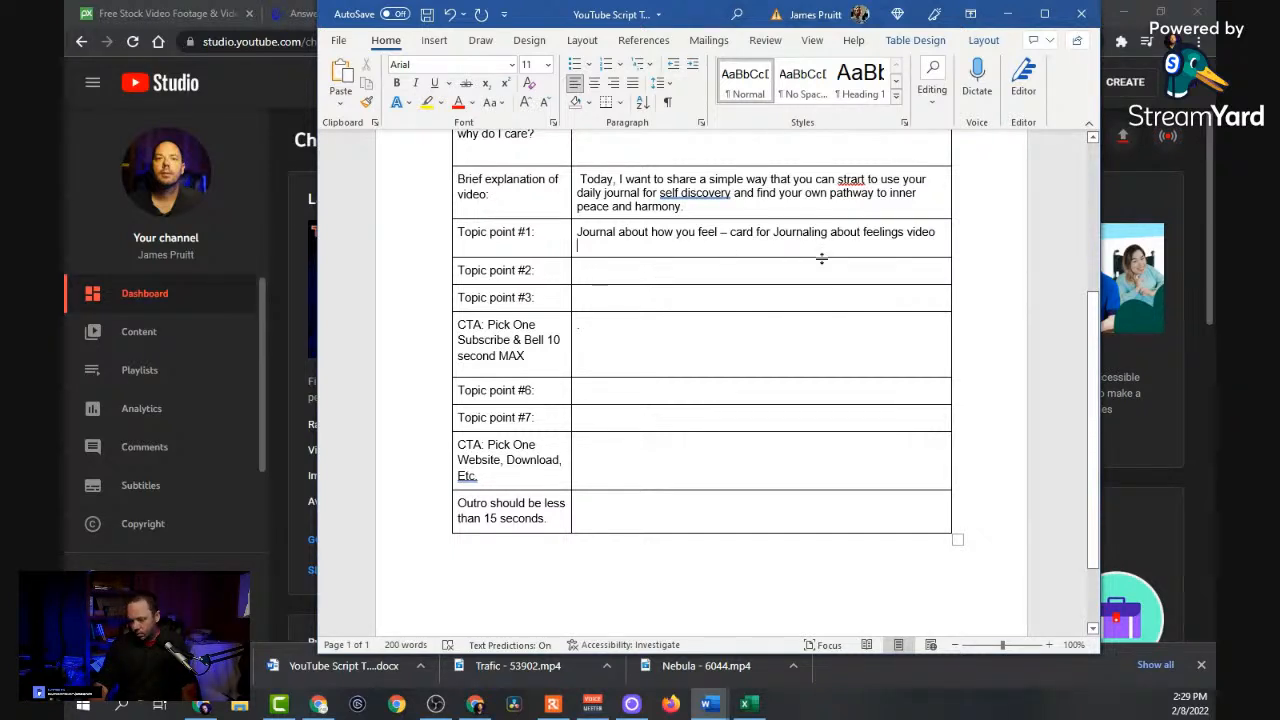
text(Why getting in)
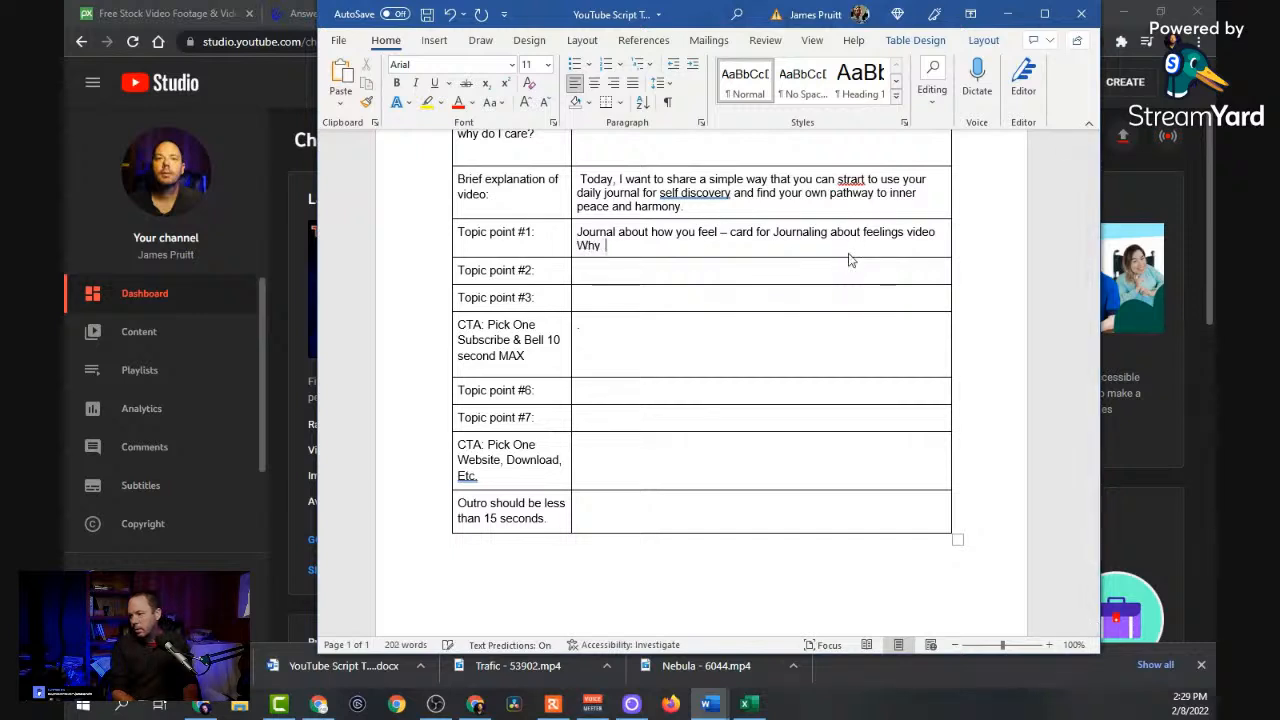
key(BackSpace)
key(BackSpace)
text(to )
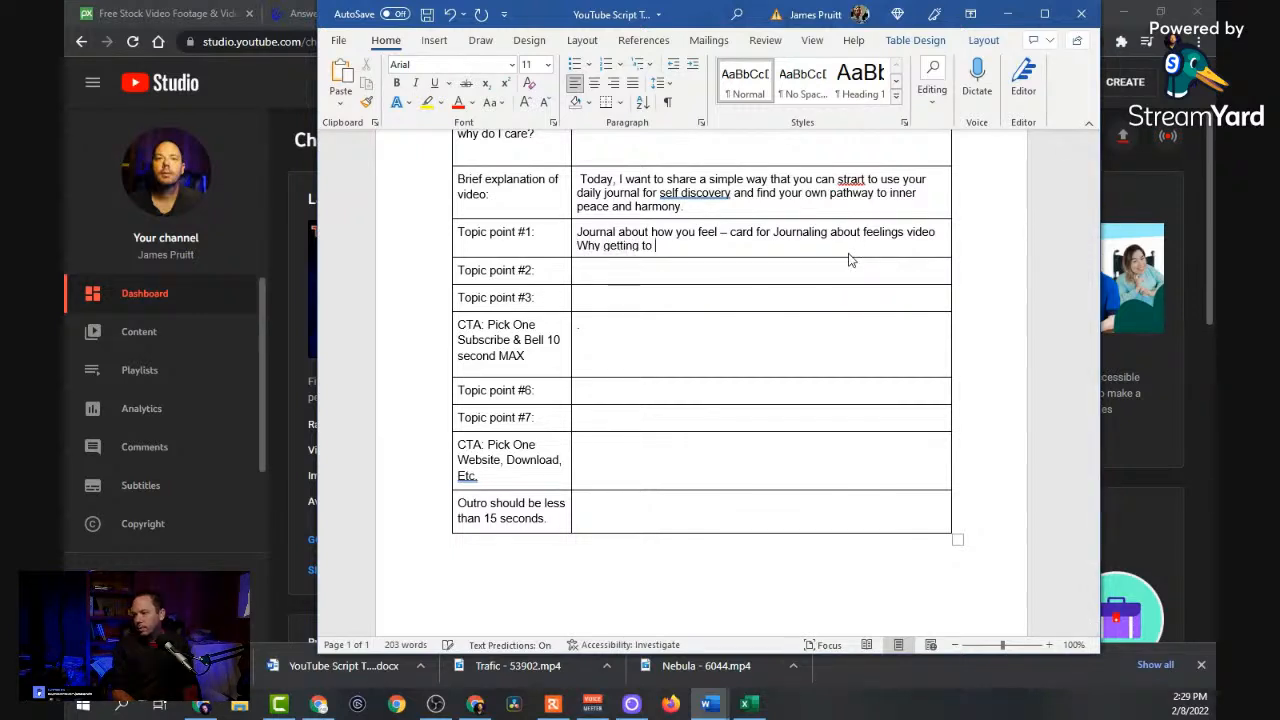
text(know your tr)
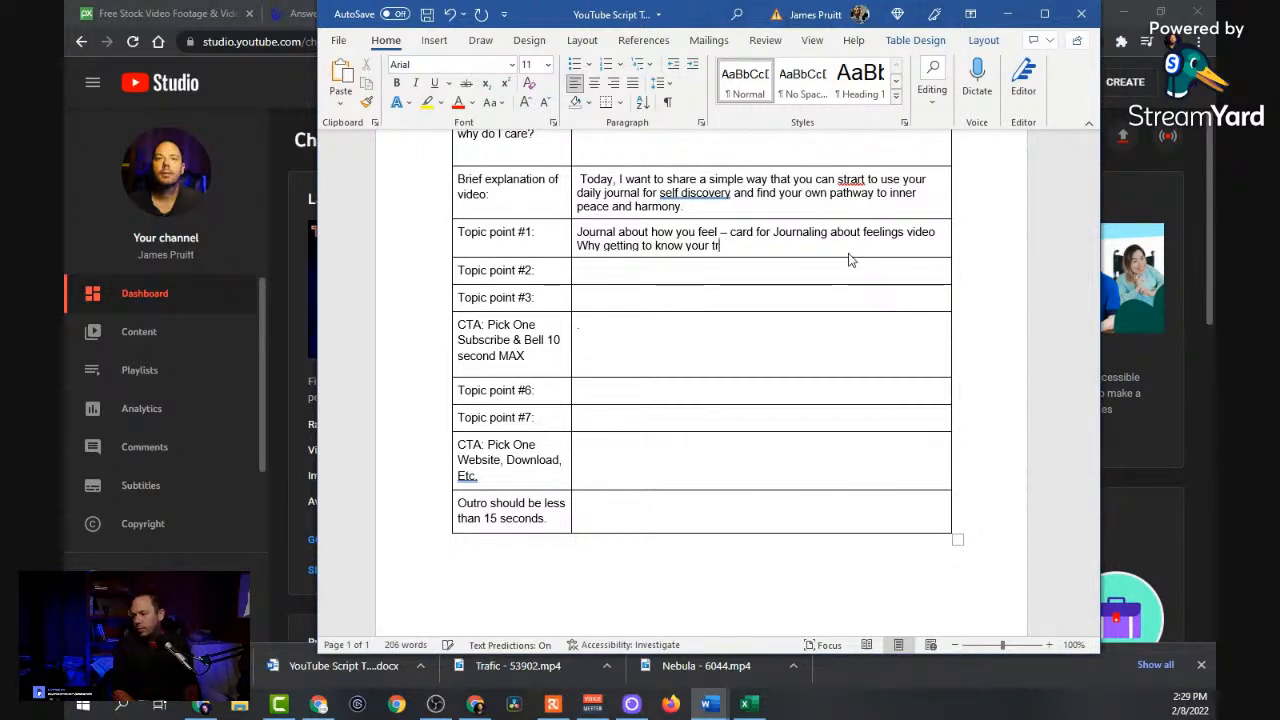
text(ue feelings is iom)
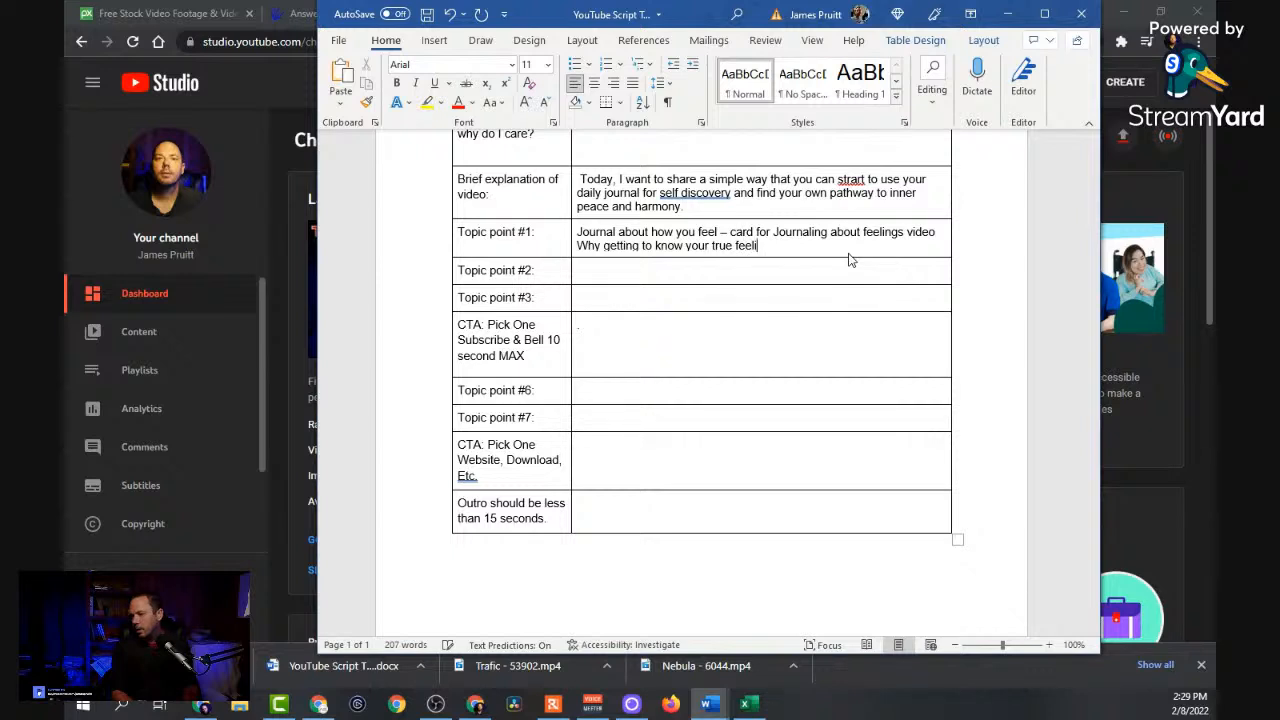
key(BackSpace)
key(BackSpace)
text(mportant)
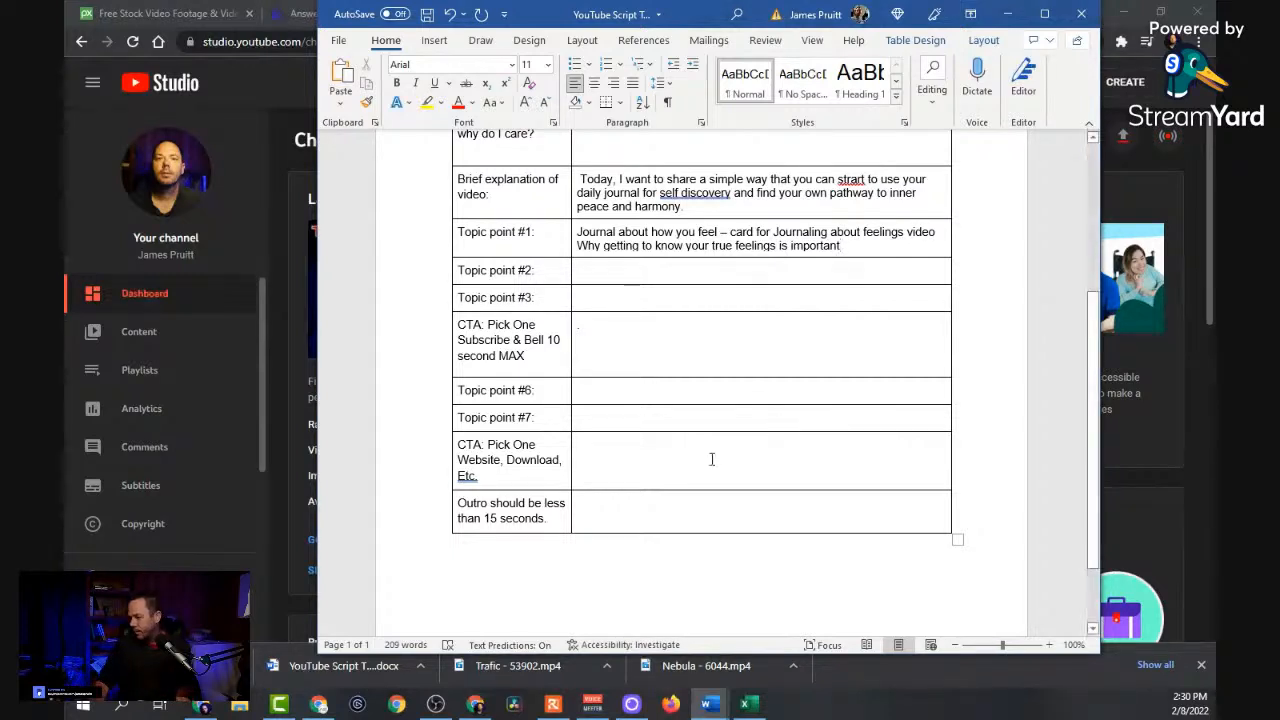
Append "--- CTA #1" to the end of the second line of Topic point #1.
click(613, 275)
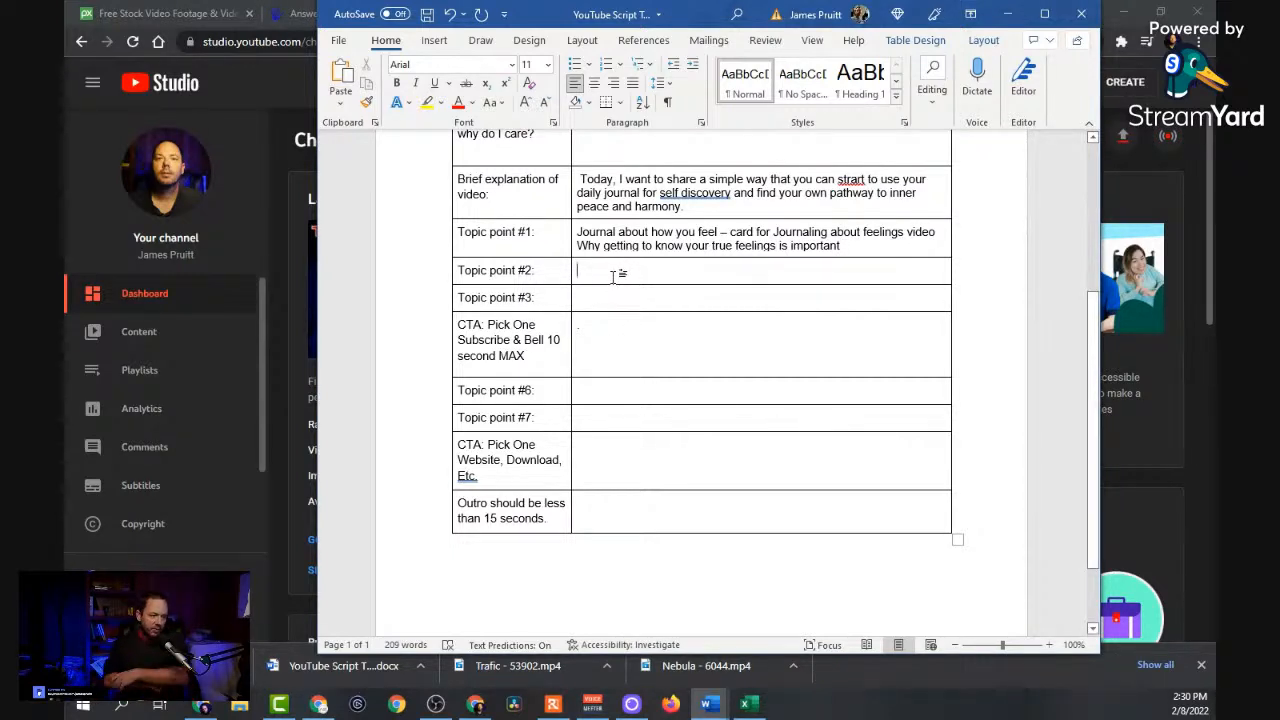
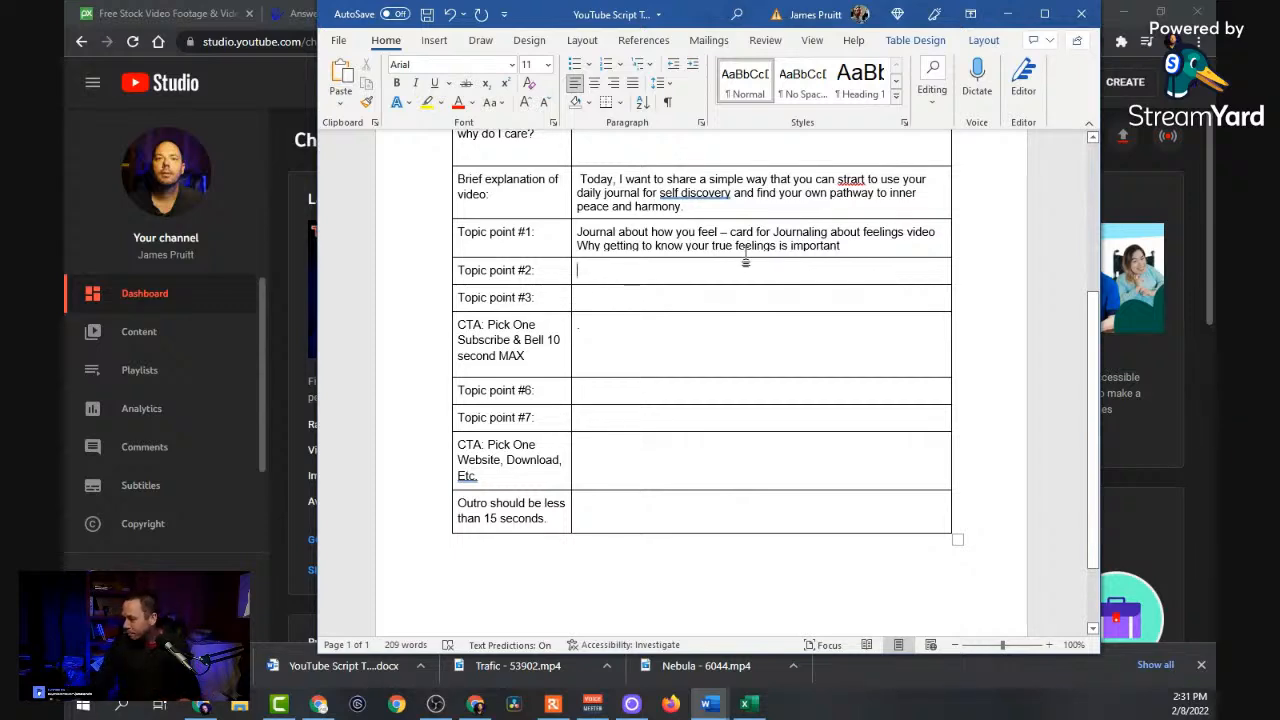
scroll(802, 248, up, 3)
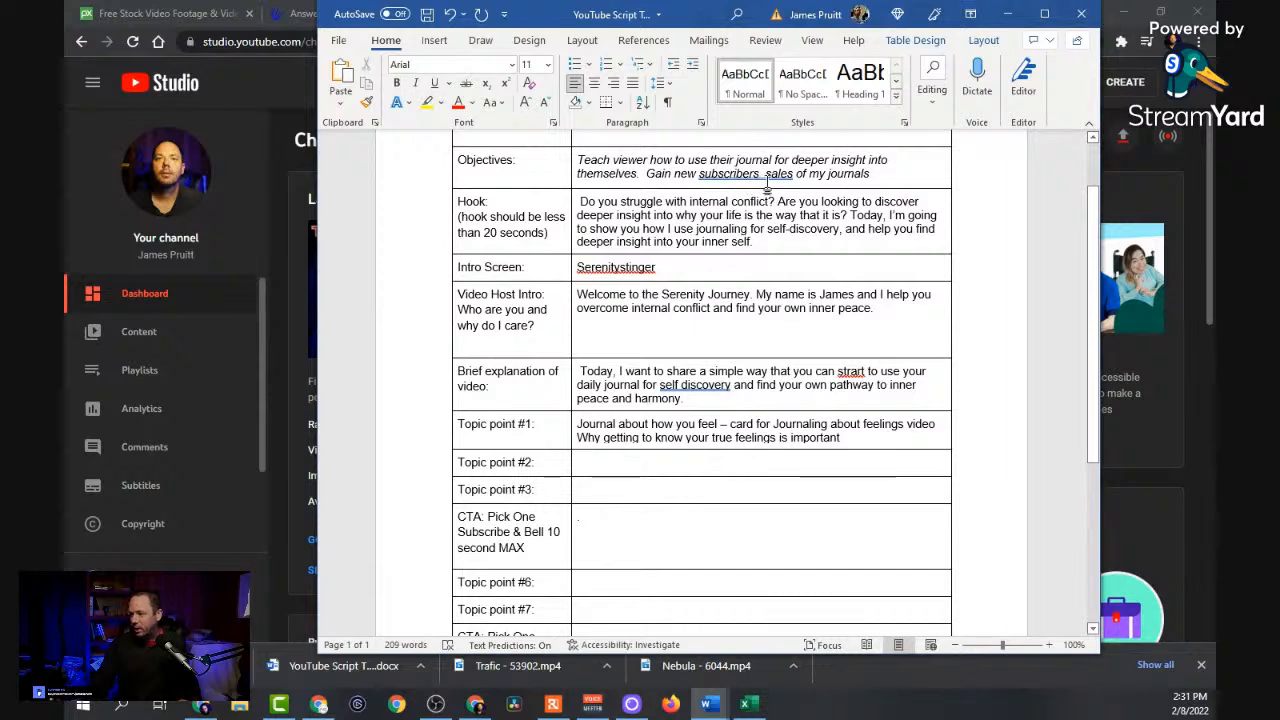
scroll(680, 330, down, 3)
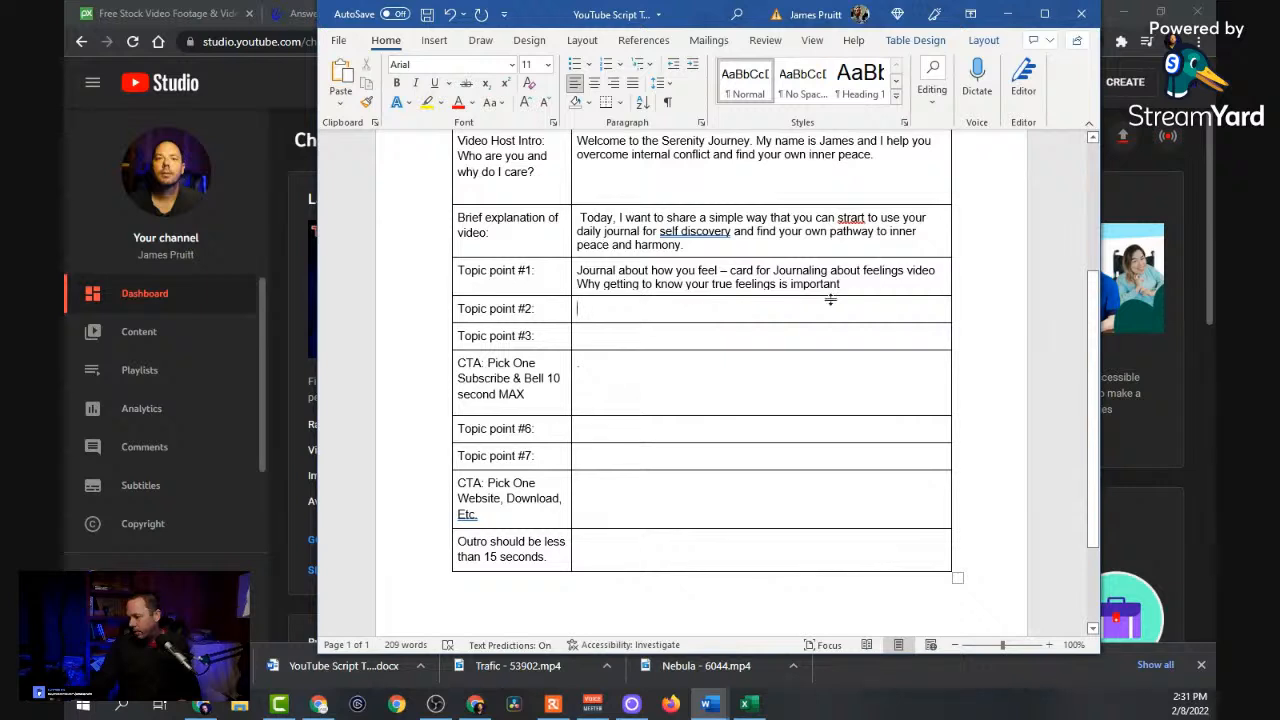
click(870, 287)
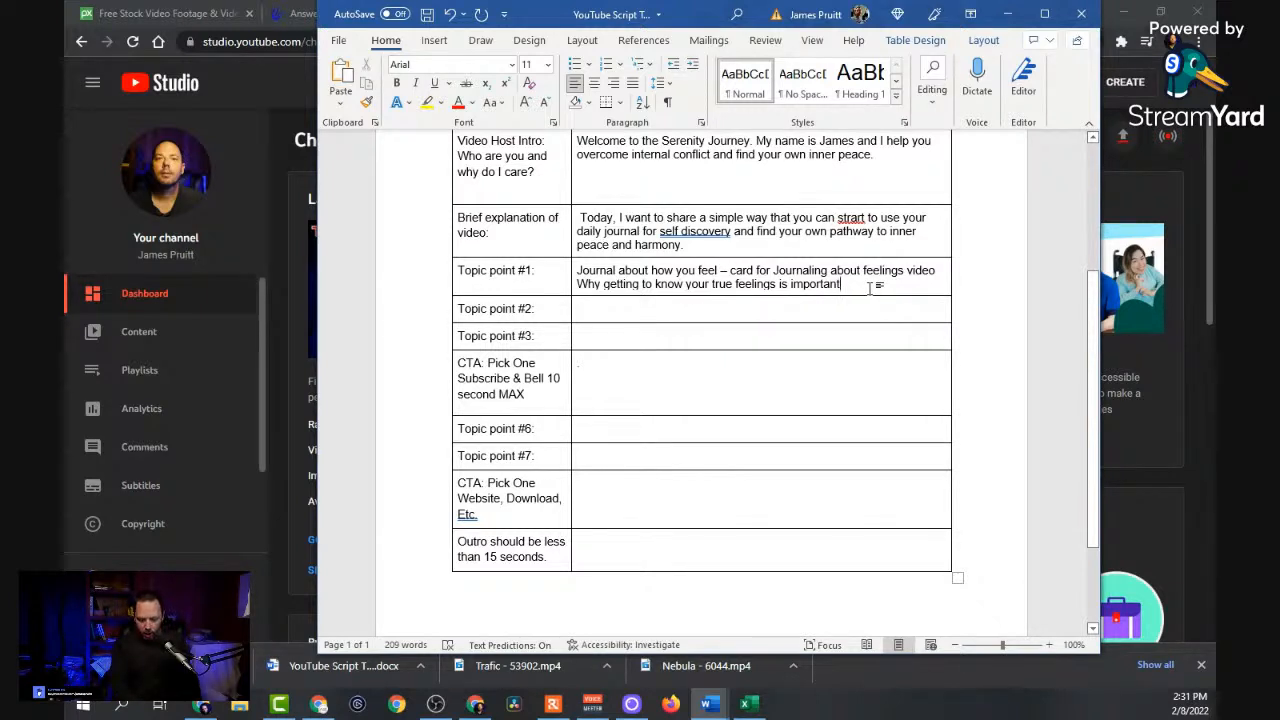
text(--- CTA #)
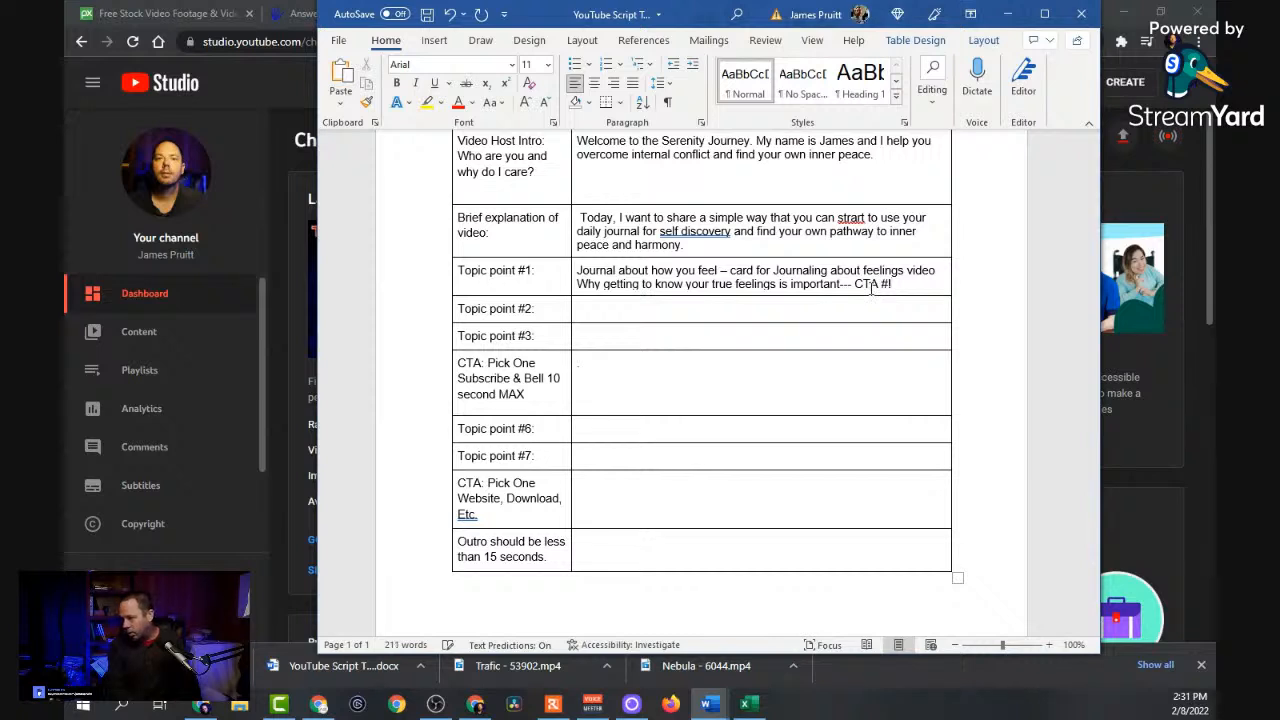
text(1)
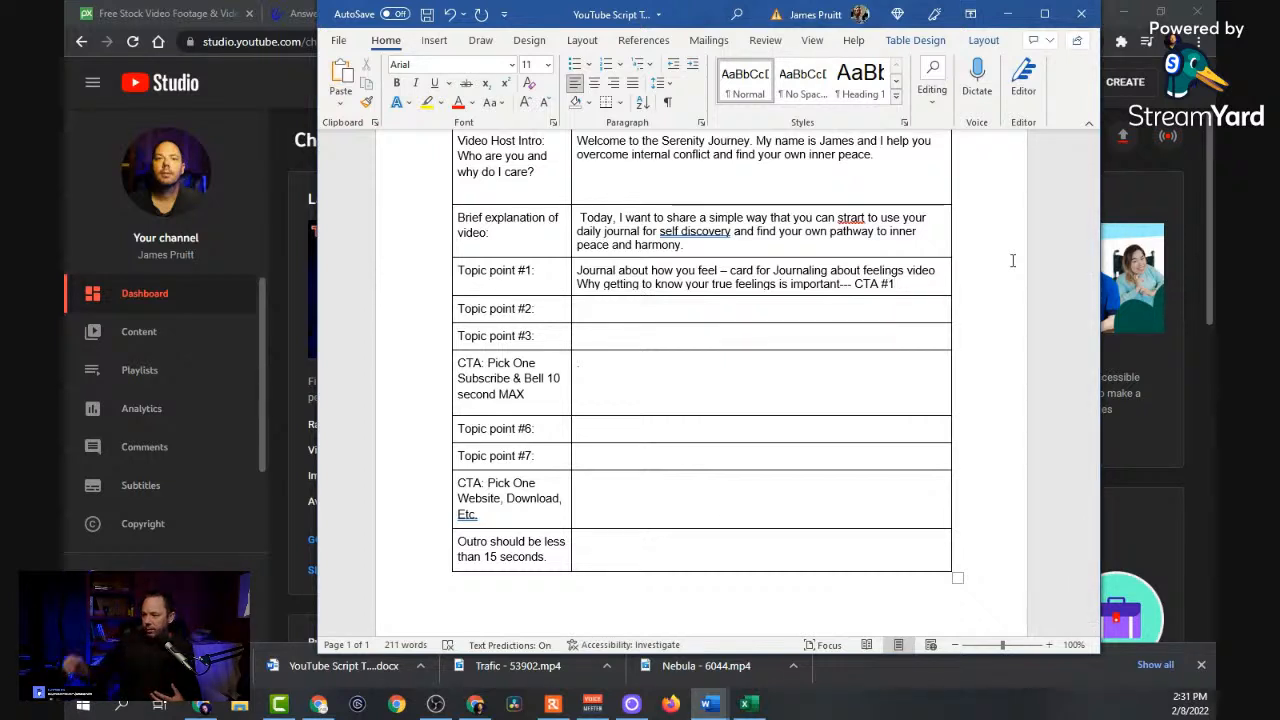
Enter "Discover Your Intentions Through Journaling" as Topic point #2.
scroll(592, 213, up, 2)
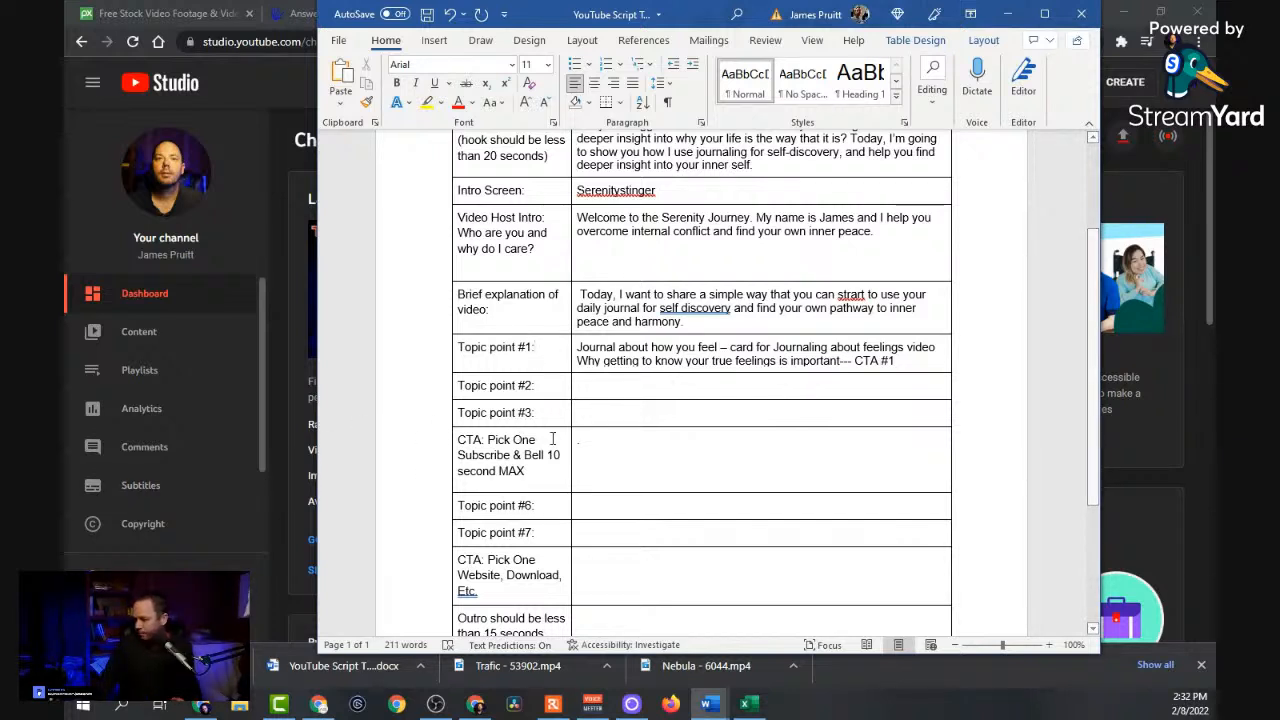
click(624, 395)
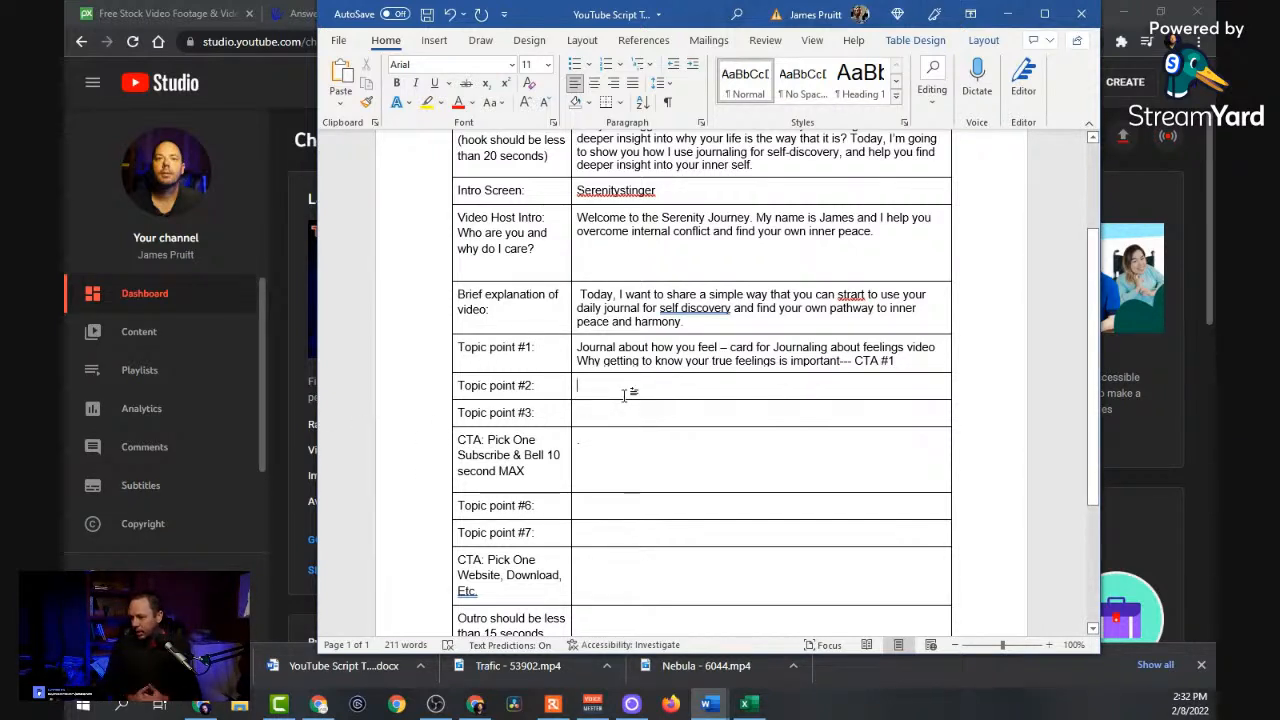
scroll(660, 360, down, 2)
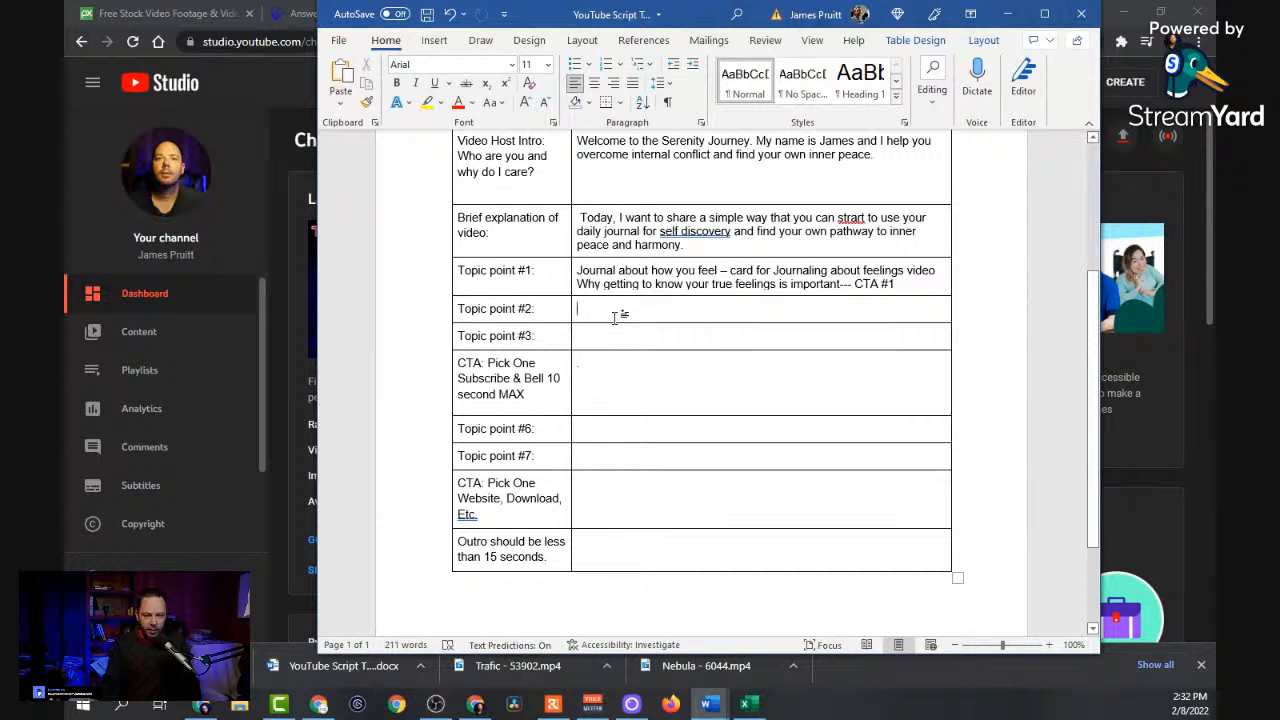
text(Discover)
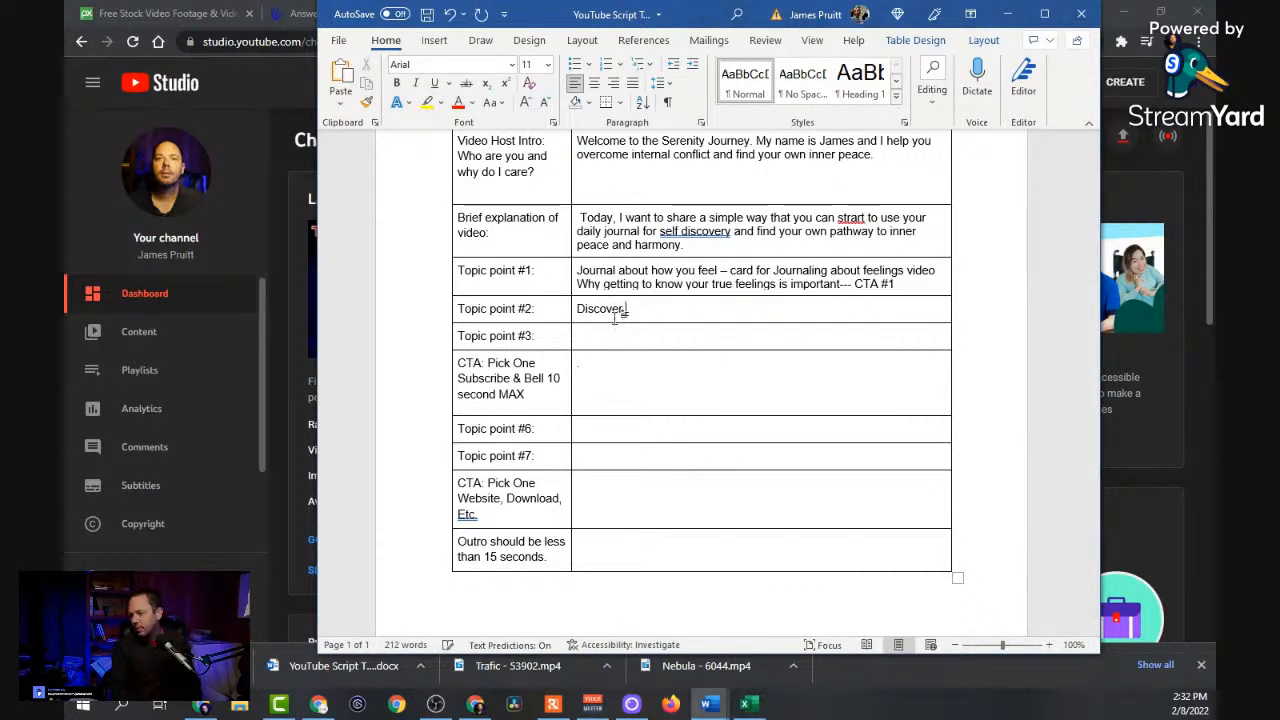
text( Your Inte)
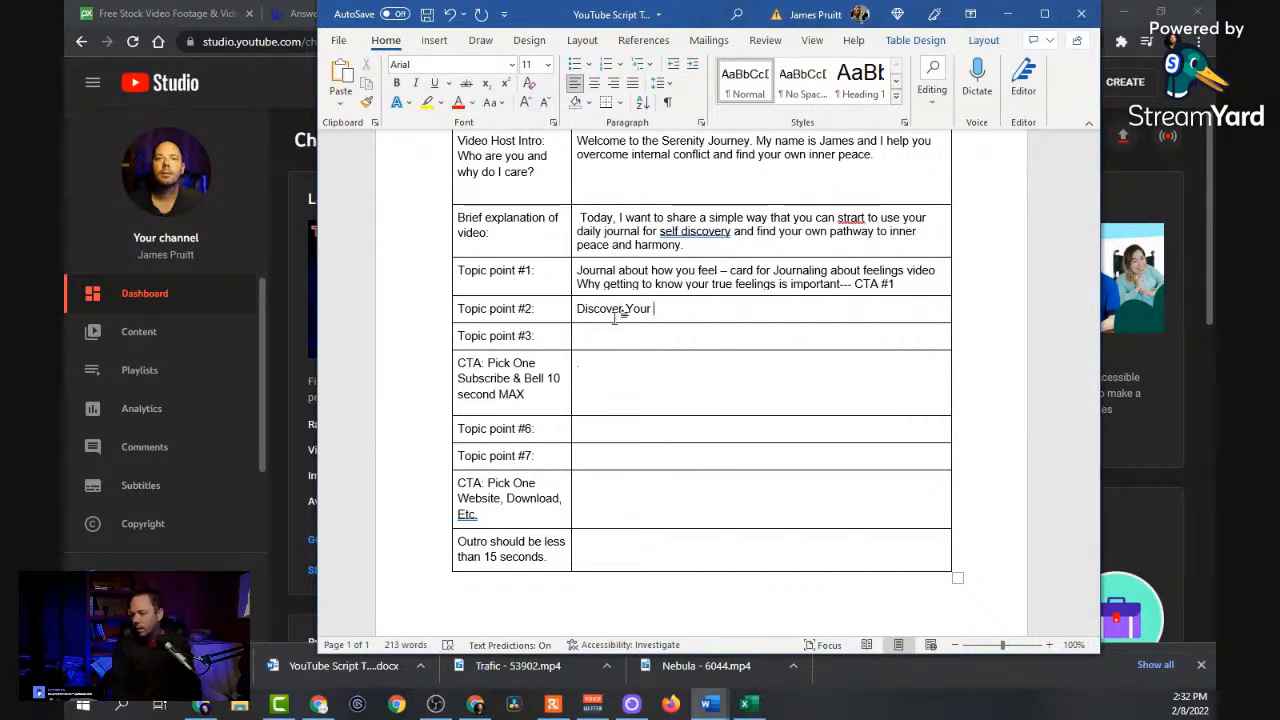
text(ntions T)
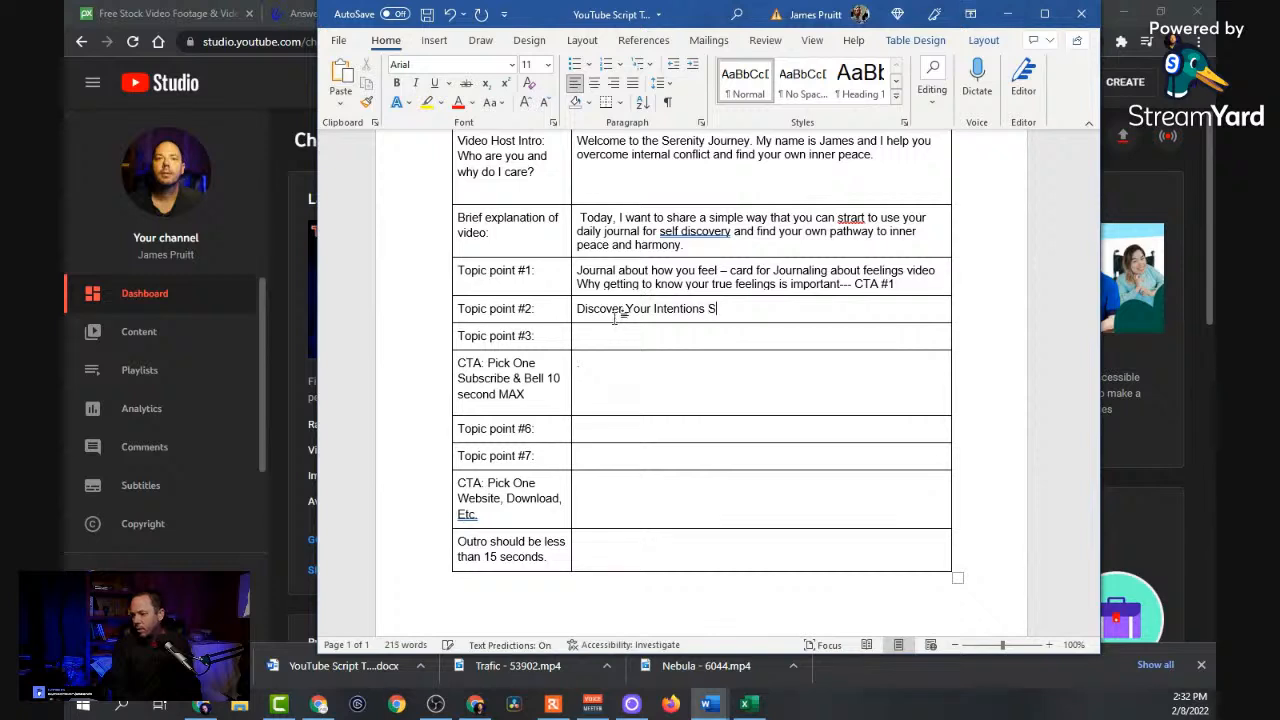
text(hrough Jour)
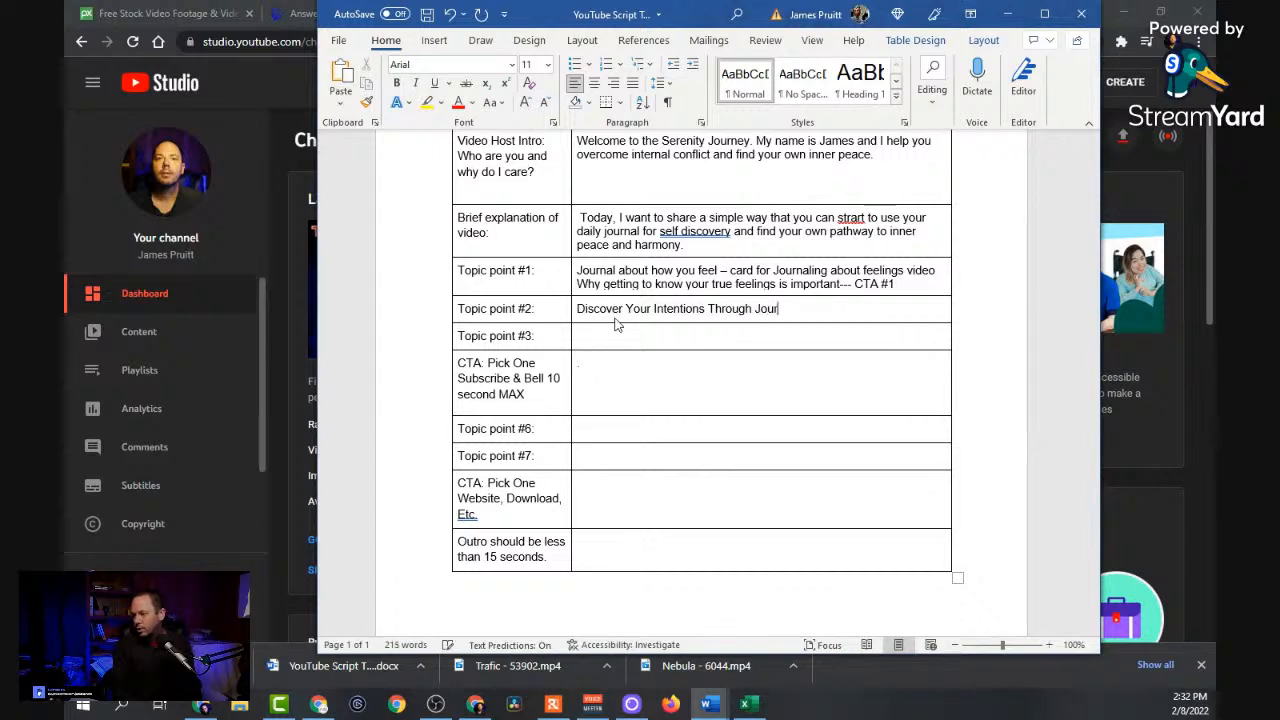
text(naling)
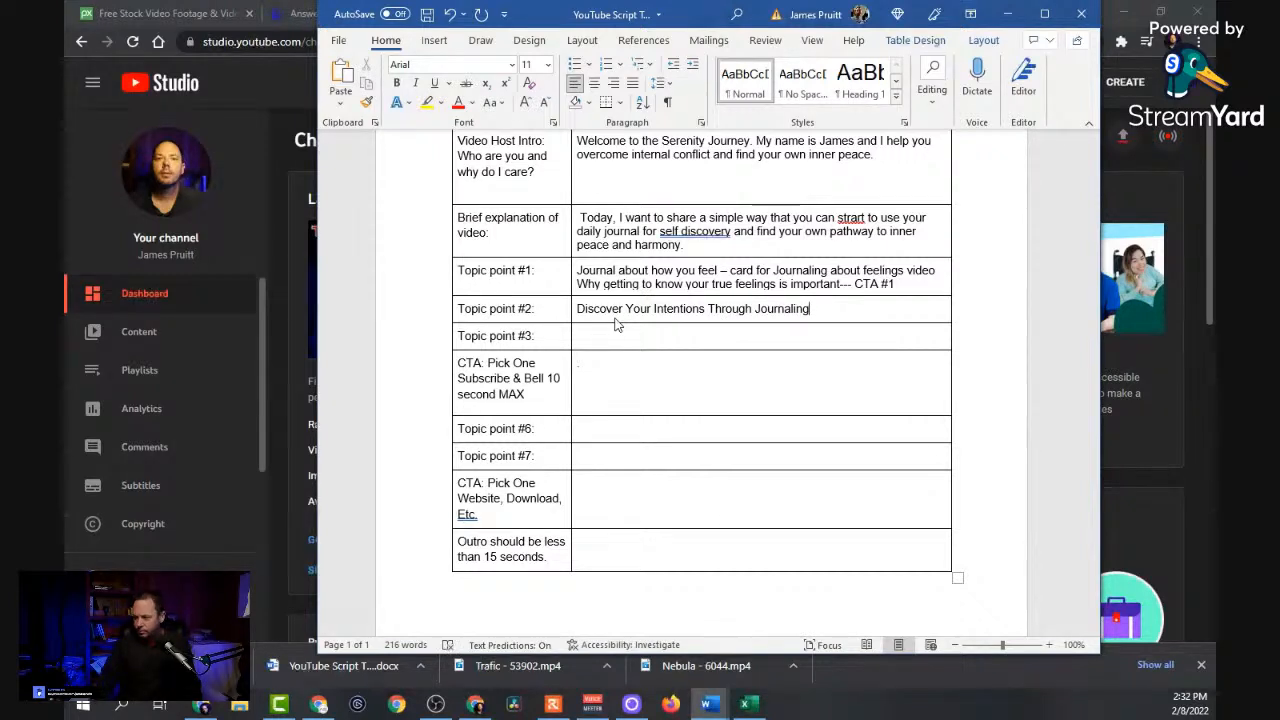
Enter "Finding Acceptance of Uncontrolable circumstances" as Topic point #3.
click(628, 336)
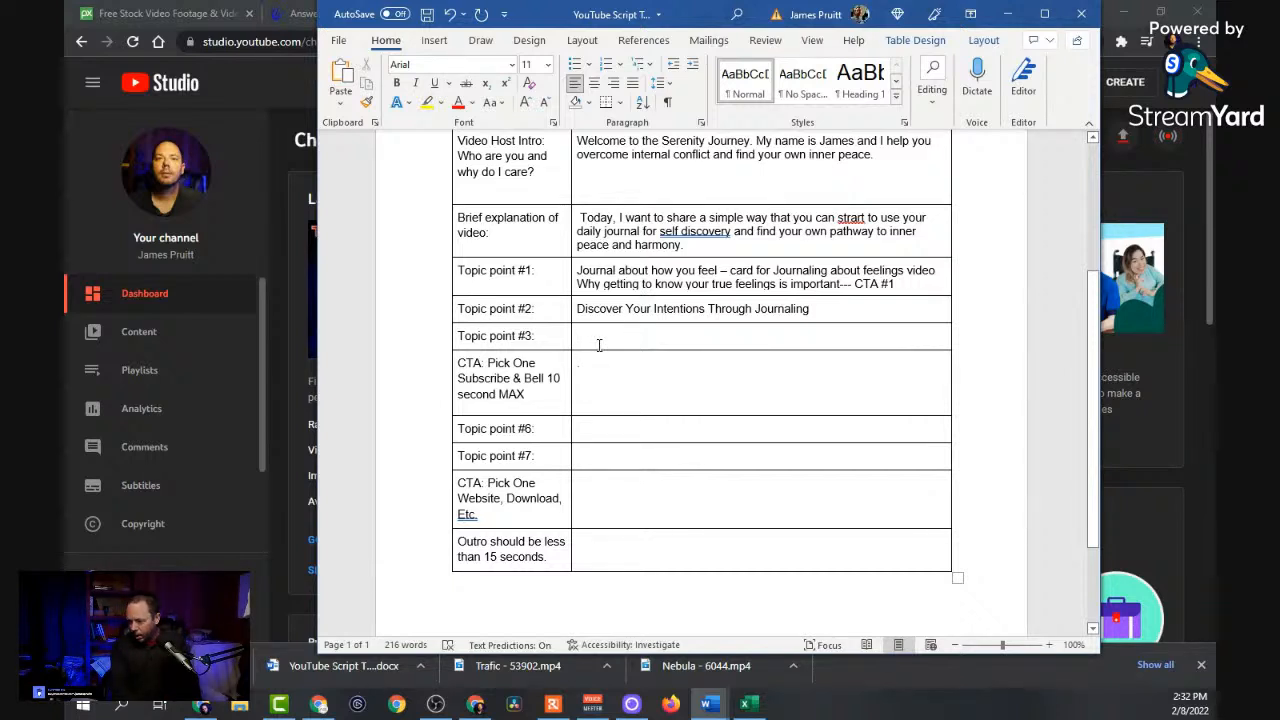
text(HC)
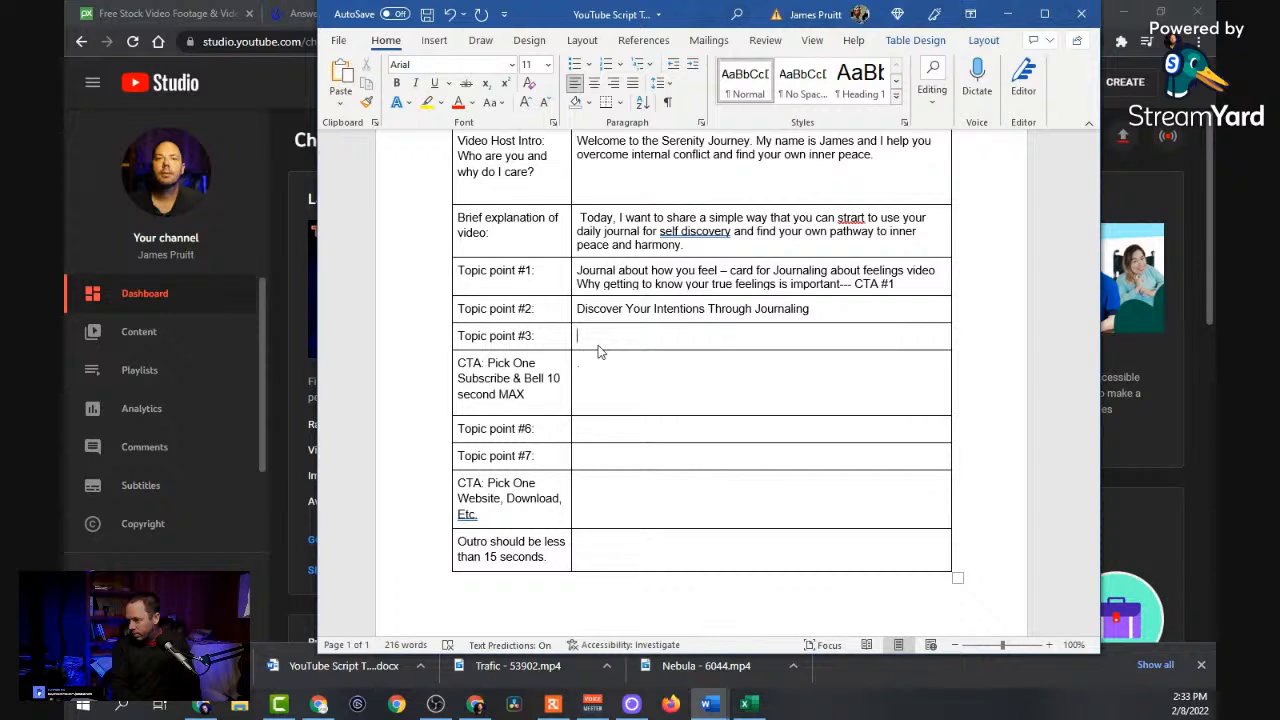
text(Finding Acceptance of)
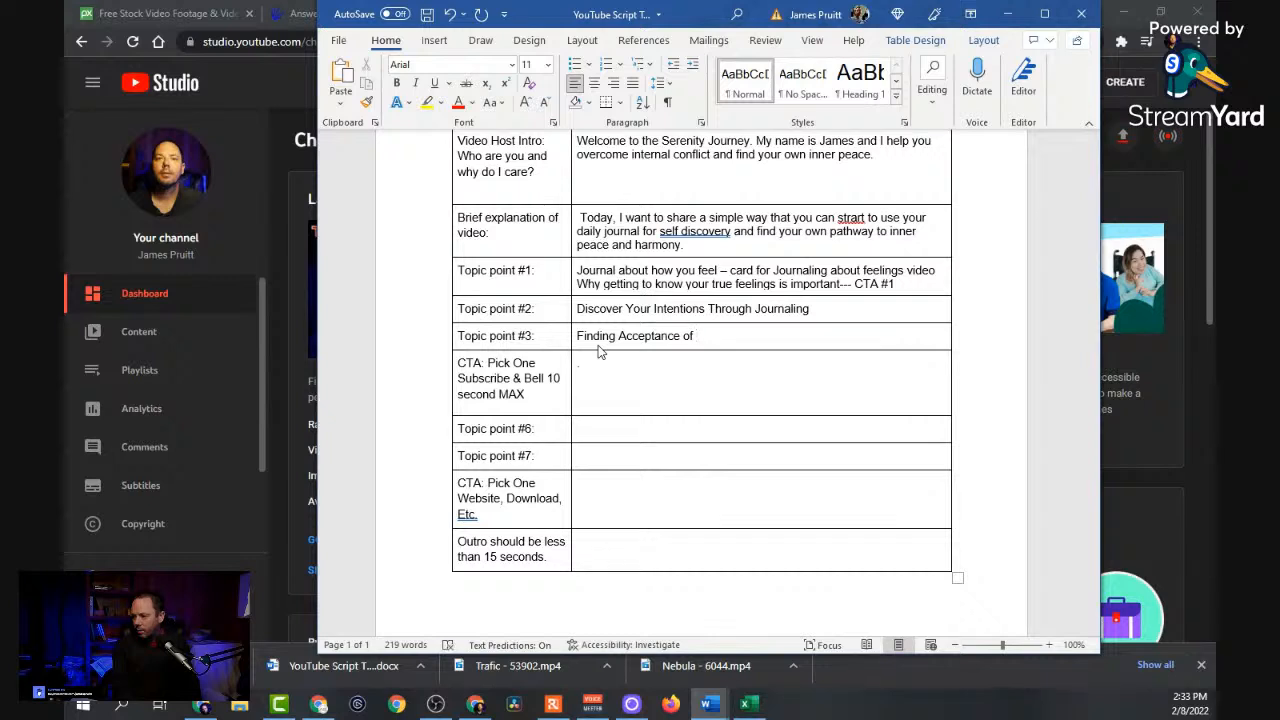
text( Uncortrolable circum)
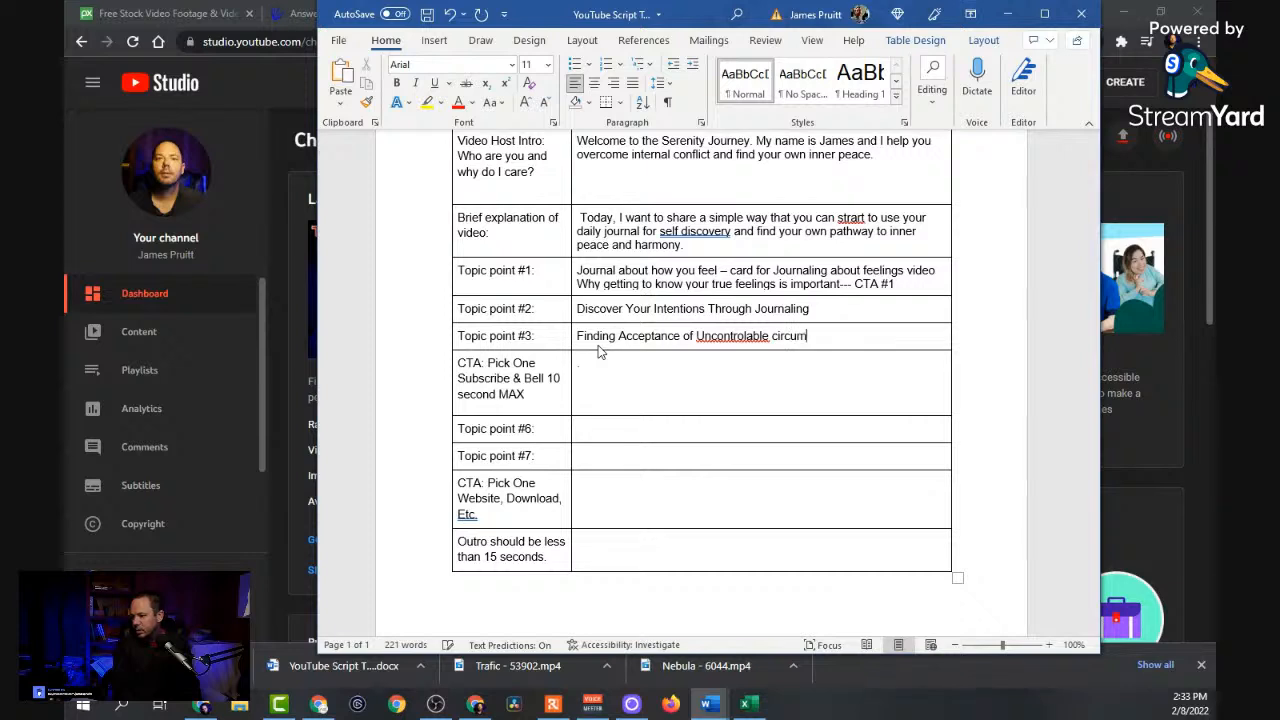
text(stances)
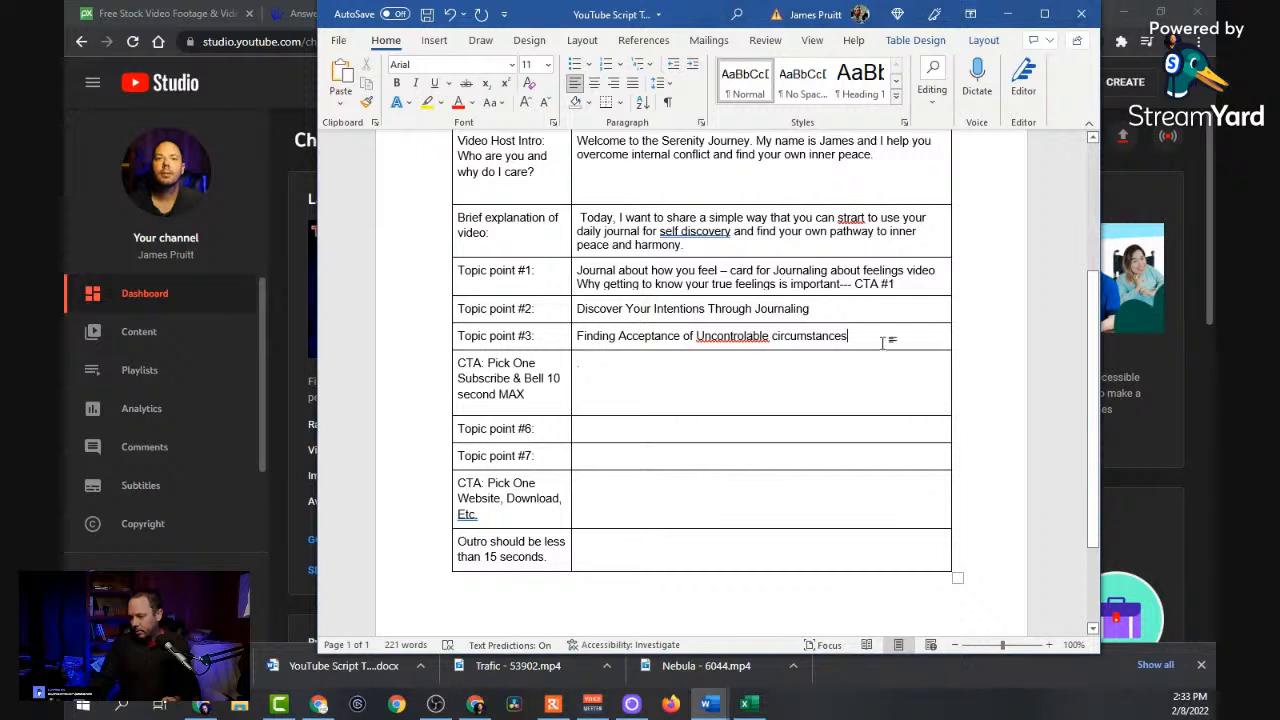
Append "—CTA #2" to the end of Topic point #3.
text(--)
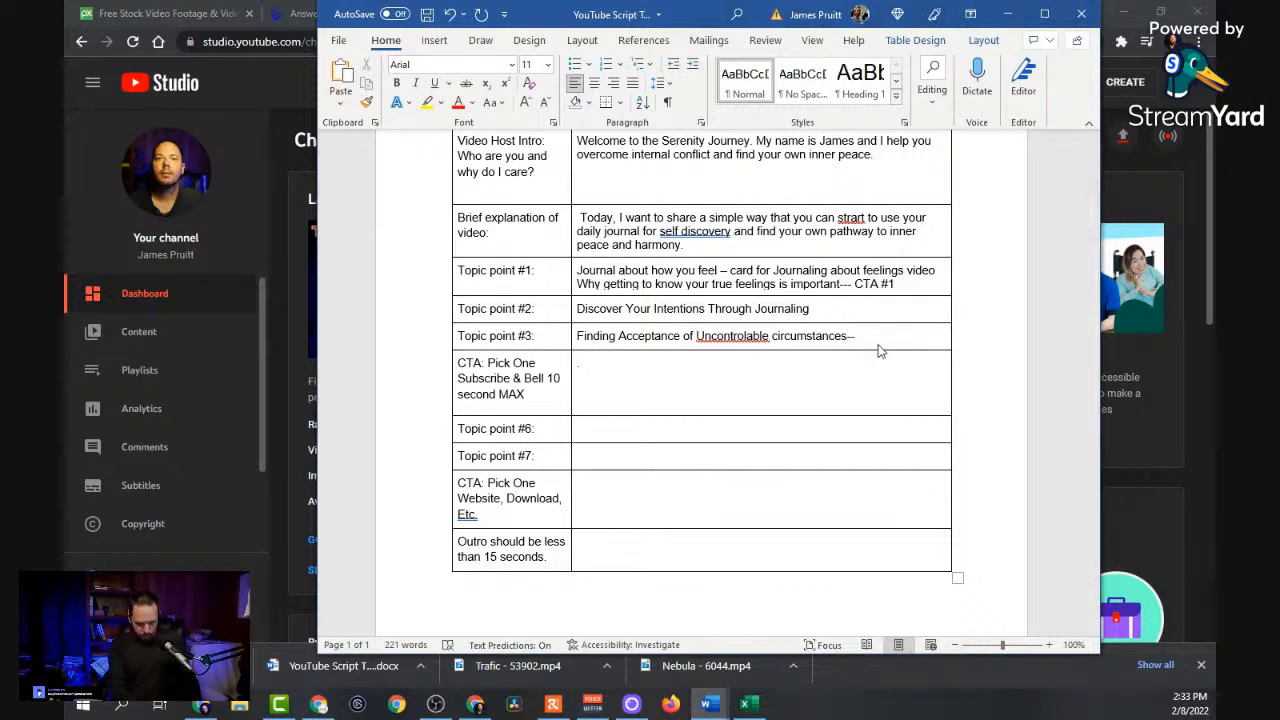
text( Re)
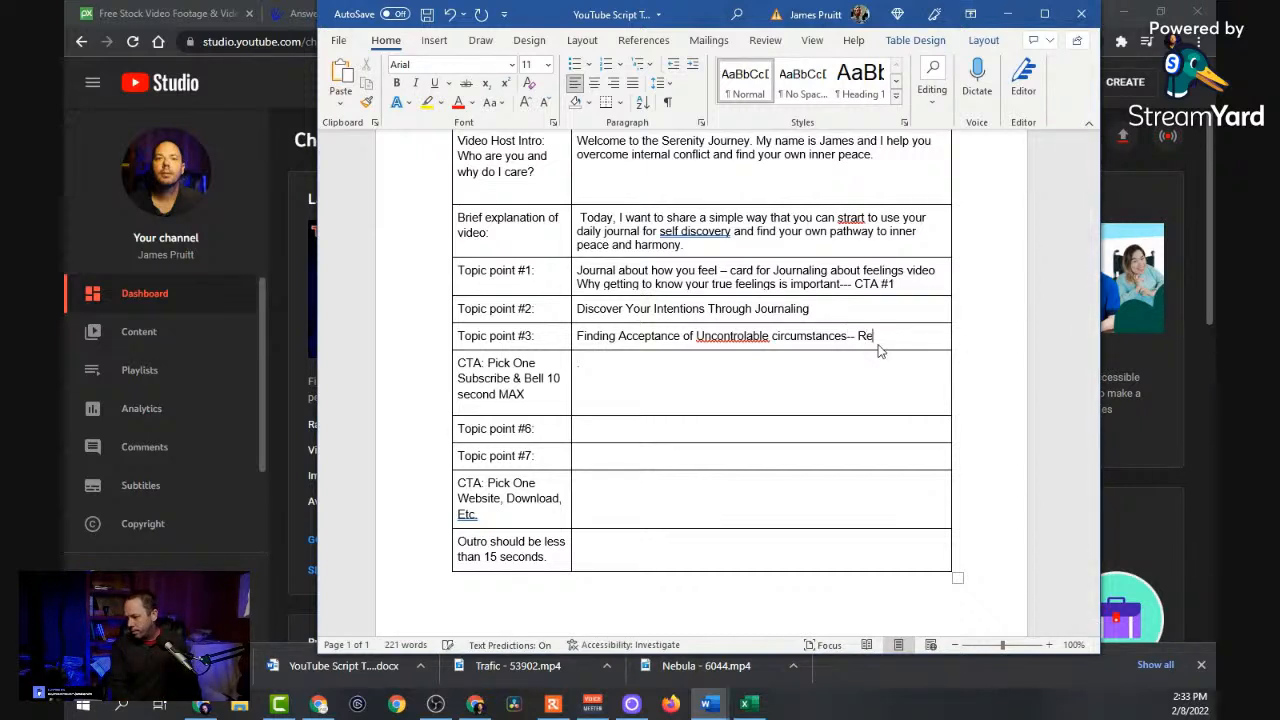
key(BackSpace)
key(BackSpace)
key(BackSpace)
text(CTA )
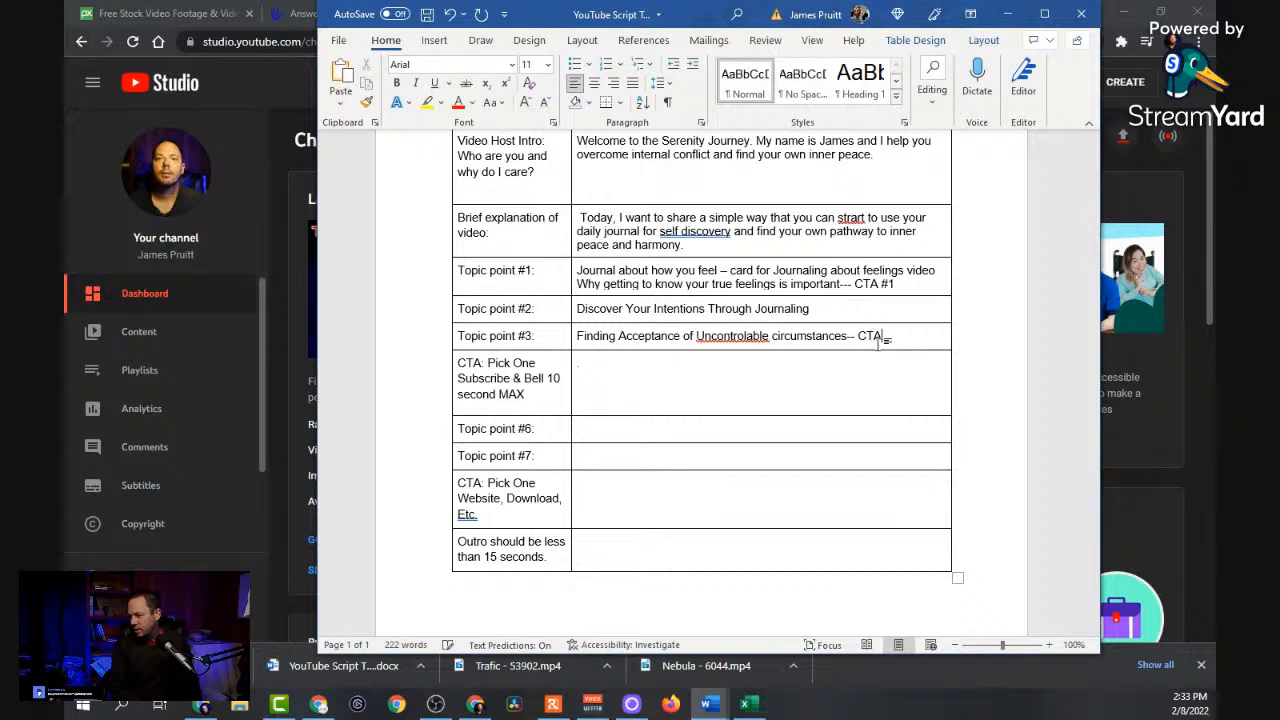
text(#2 c)
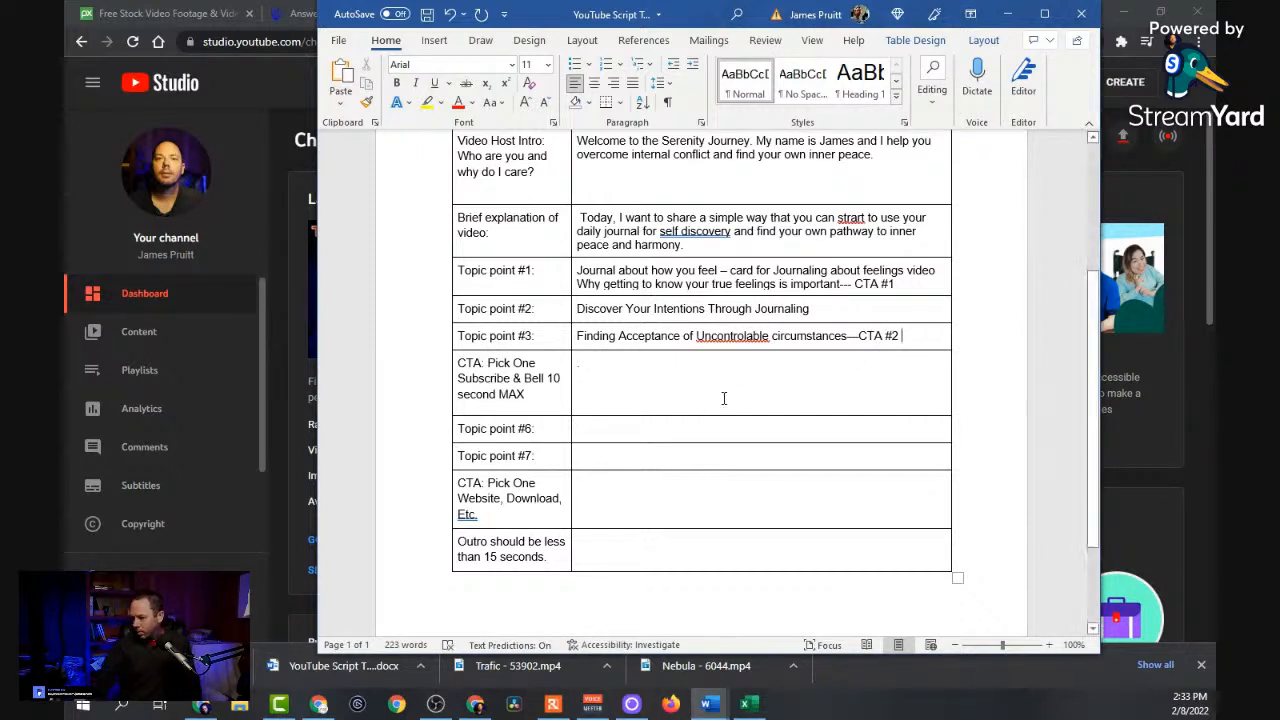
Label CTA #1 in Topic point #1 as "subscribe" and CTA #2 in Topic point #3 as "journal on amazon".
click(897, 288)
text(subscribe)
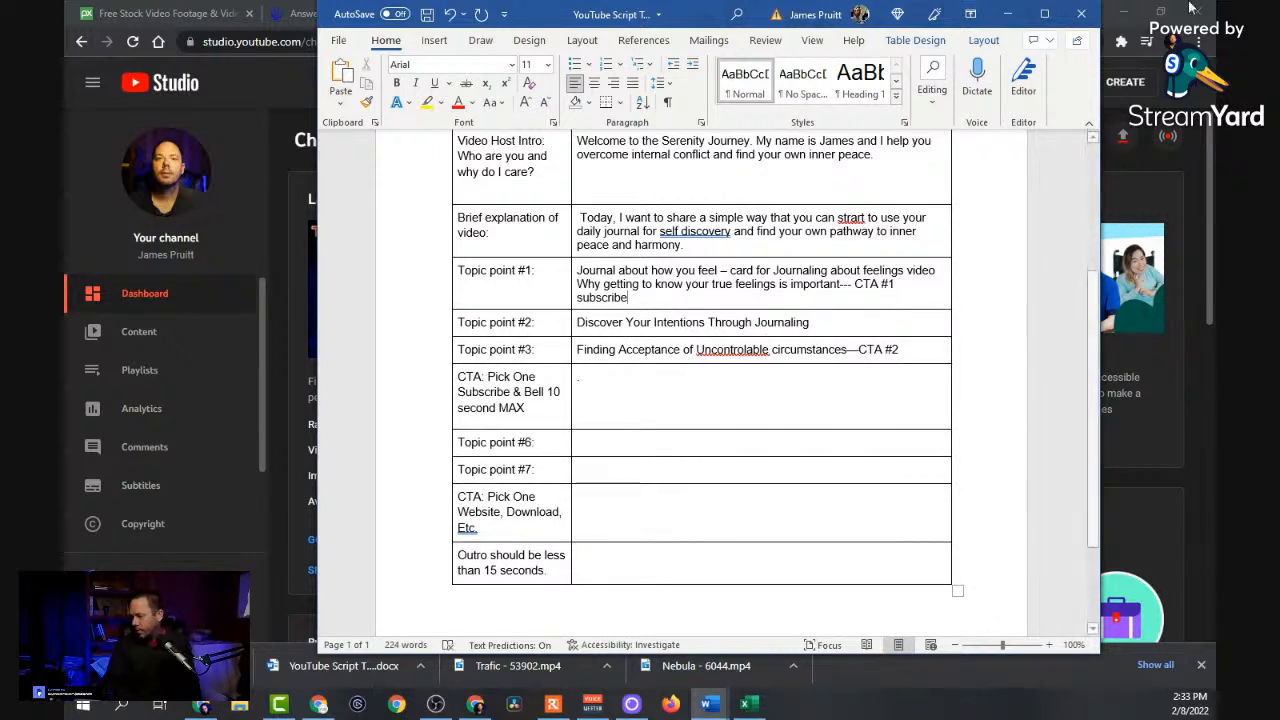
click(923, 347)
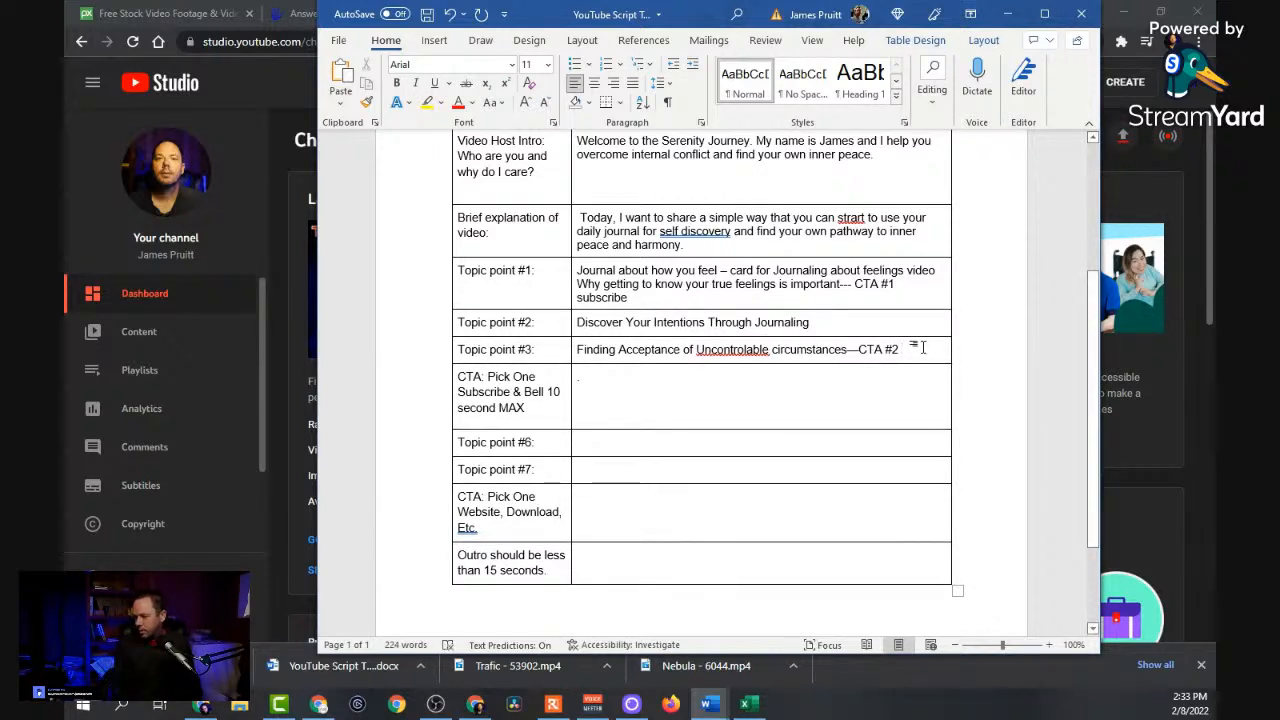
text(journal)
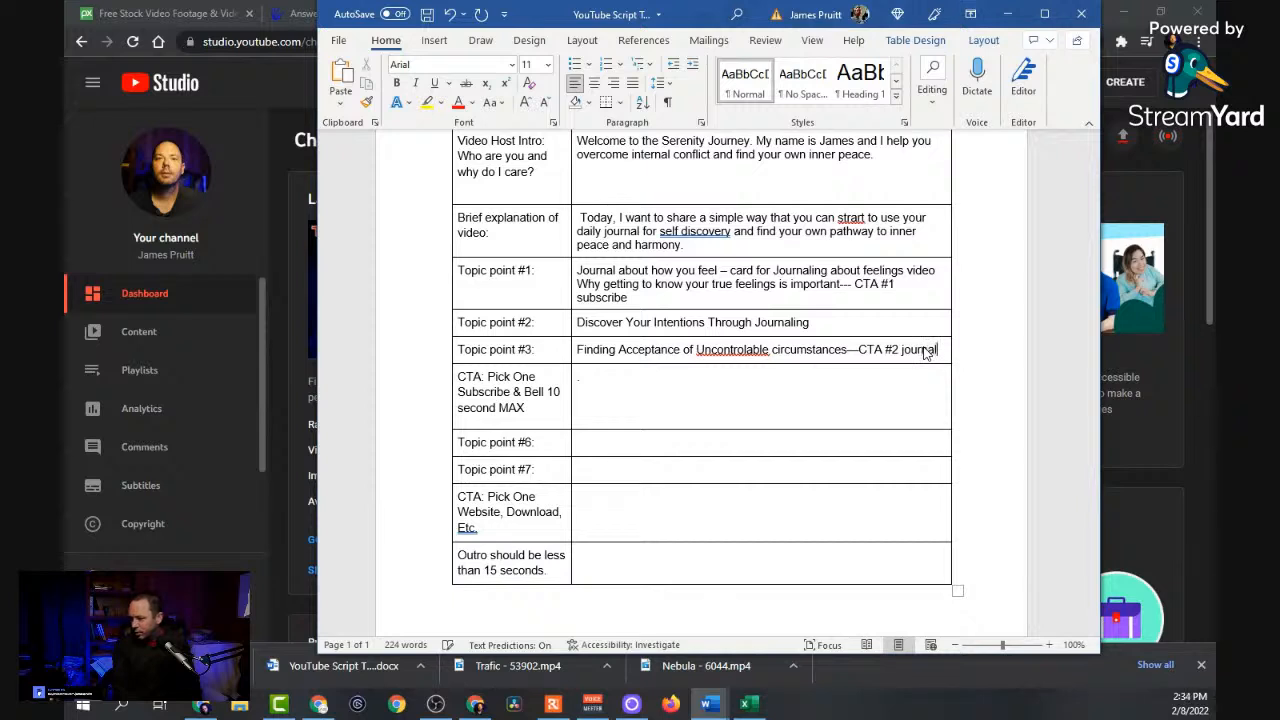
text( on amazon)
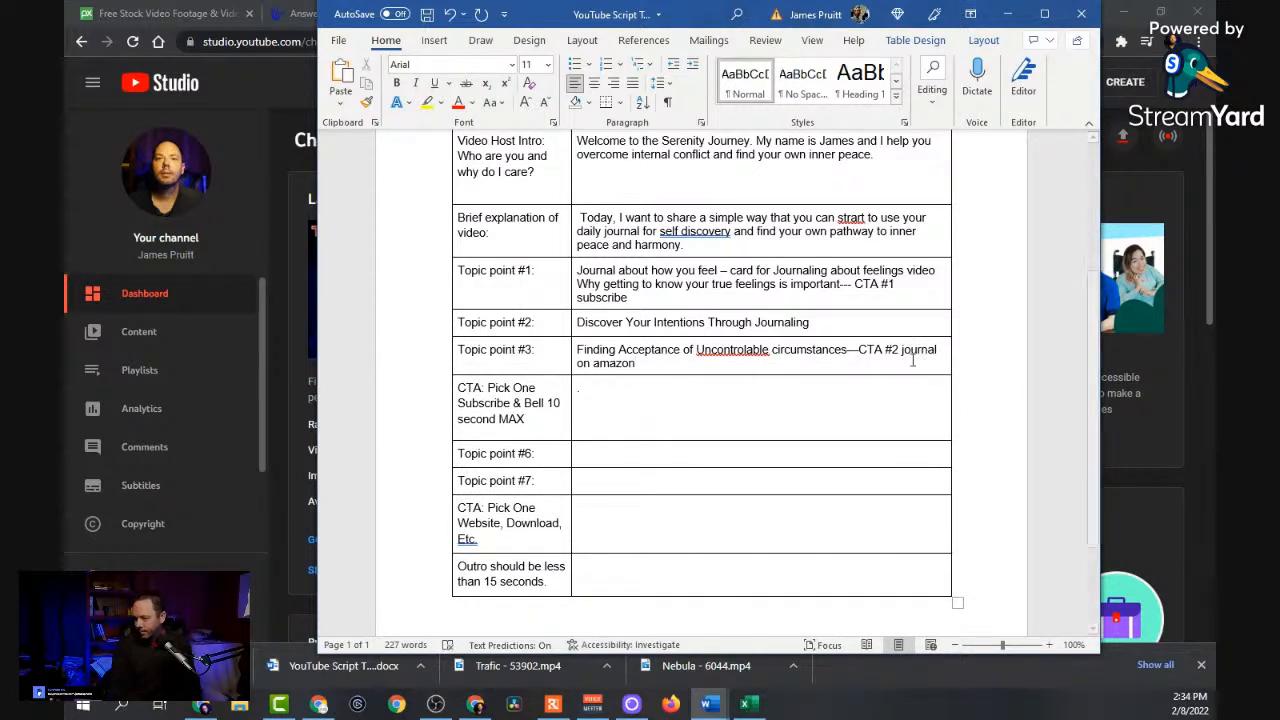
Begin the Subscribe & Bell CTA with "if you are just starting out with journaling, I can help you do that".
click(596, 395)
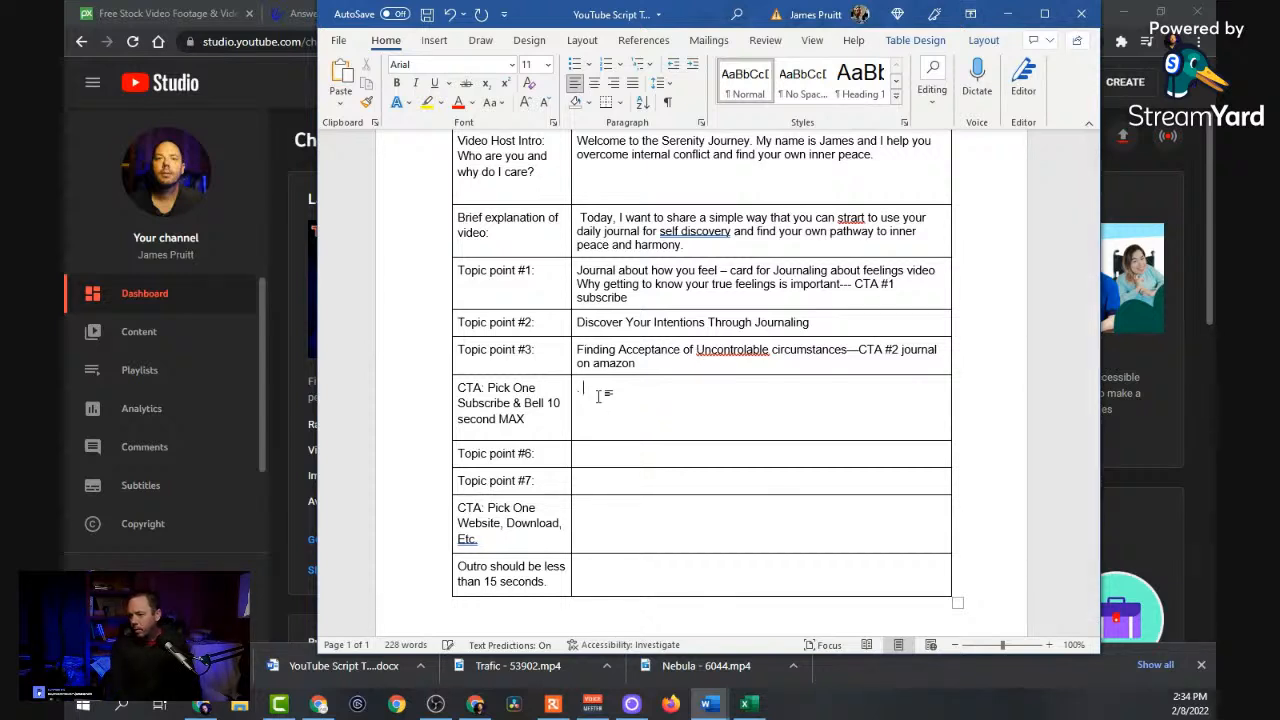
text(ify)
key(BackSpace)
key(BackSpace)
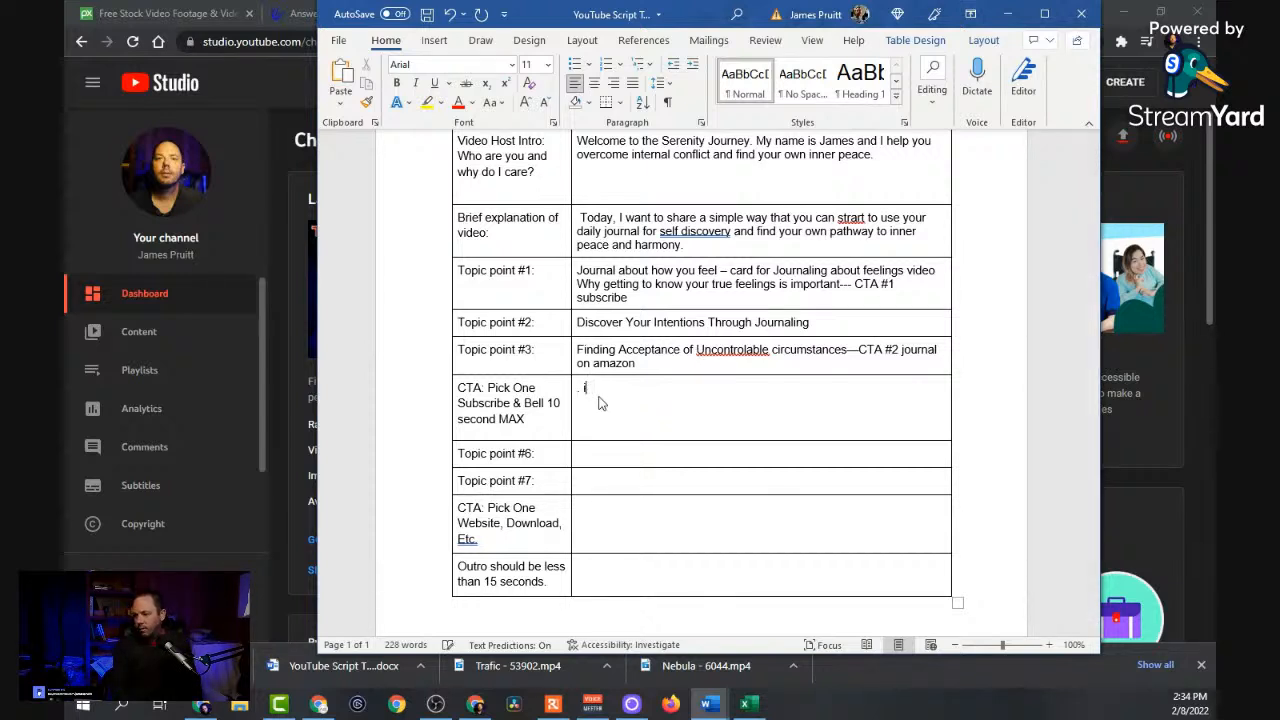
text(f you are just starting ou)
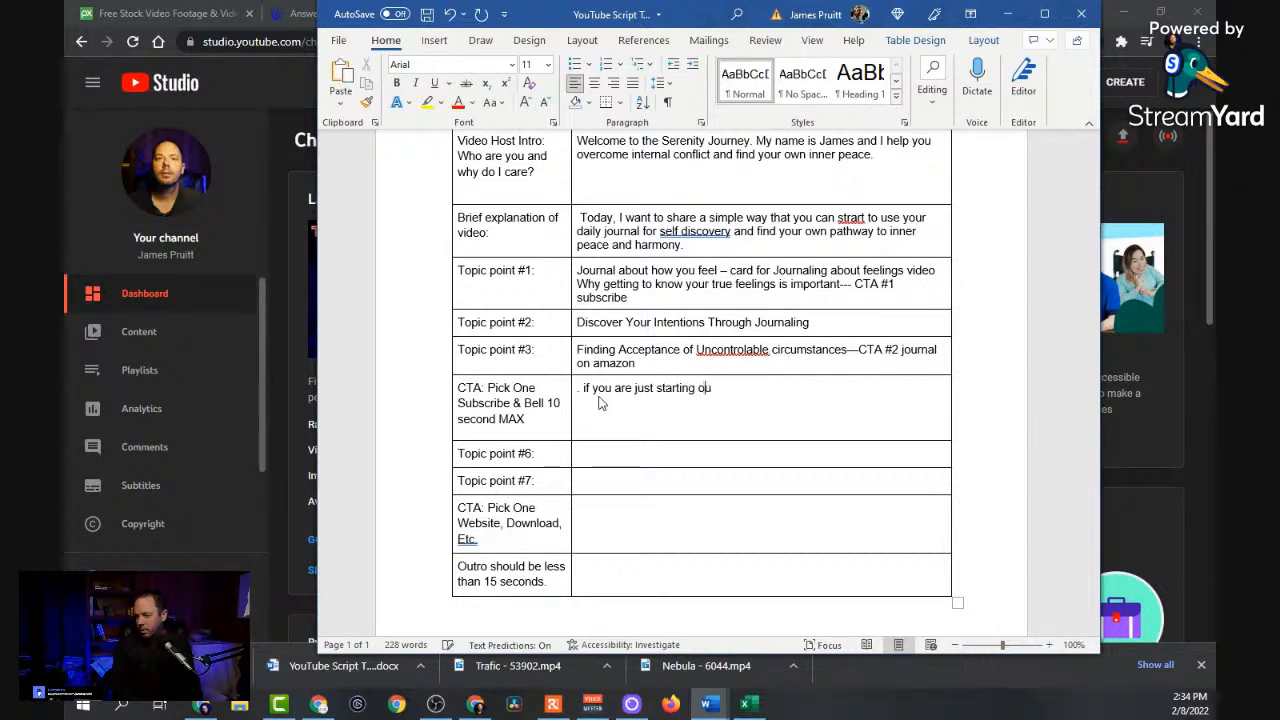
text(t with journal)
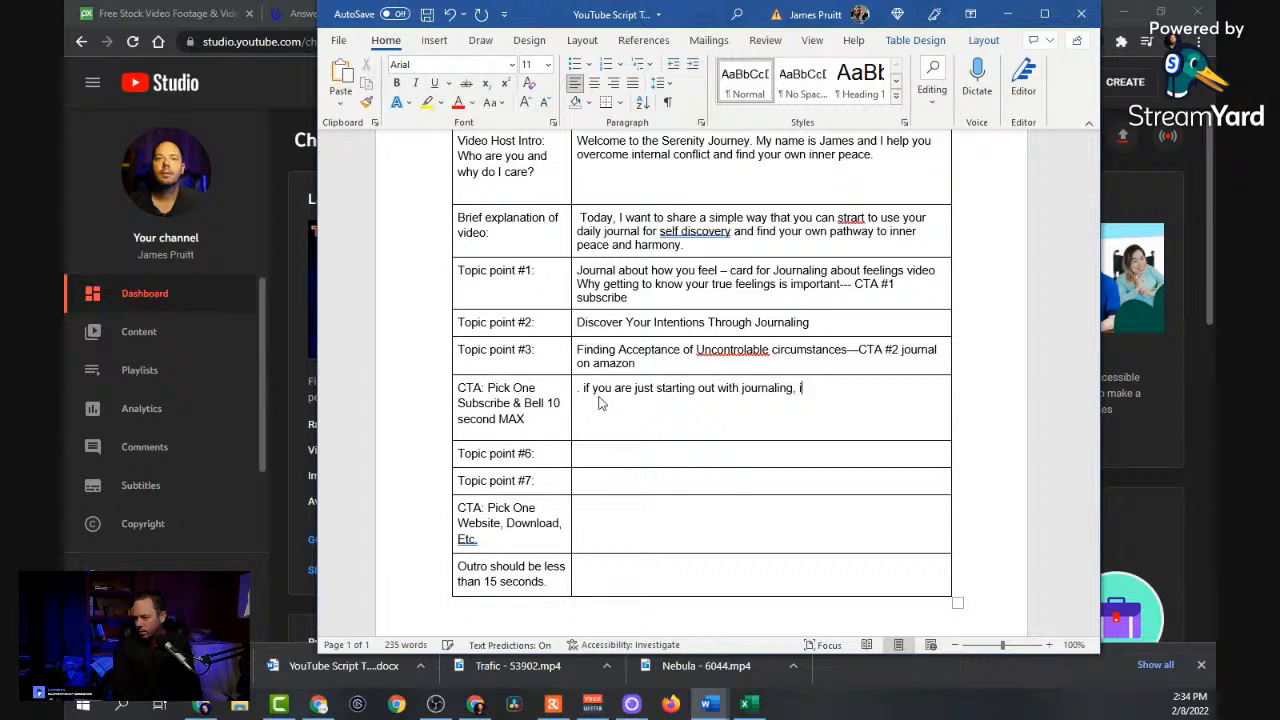
text(ing, I )
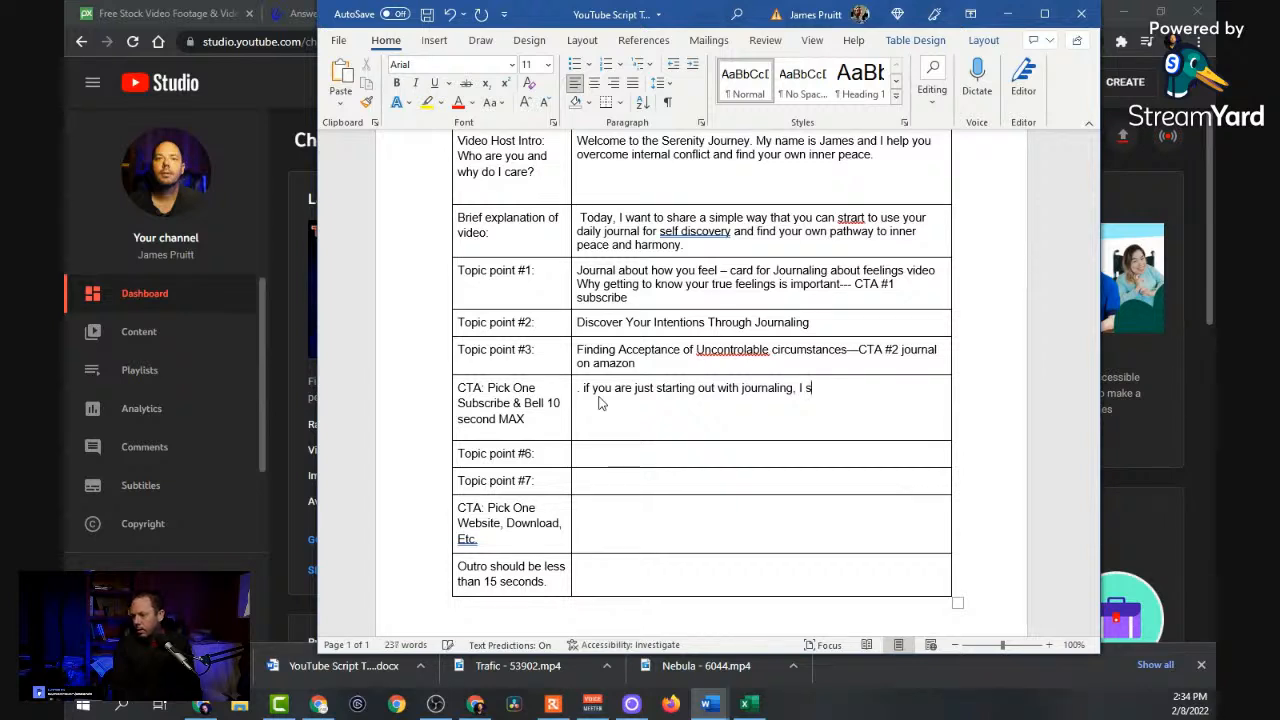
text(su)
key(BackSpace)
key(BackSpace)
text(can)
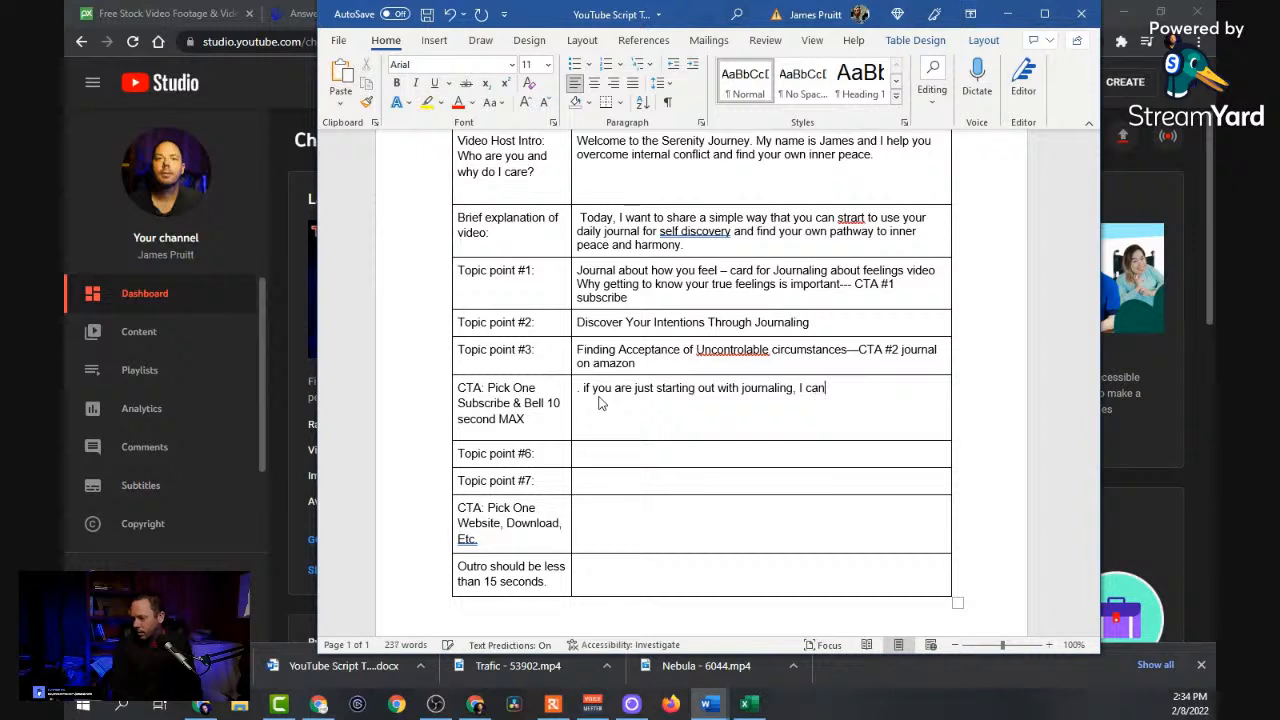
text( help you do tha)
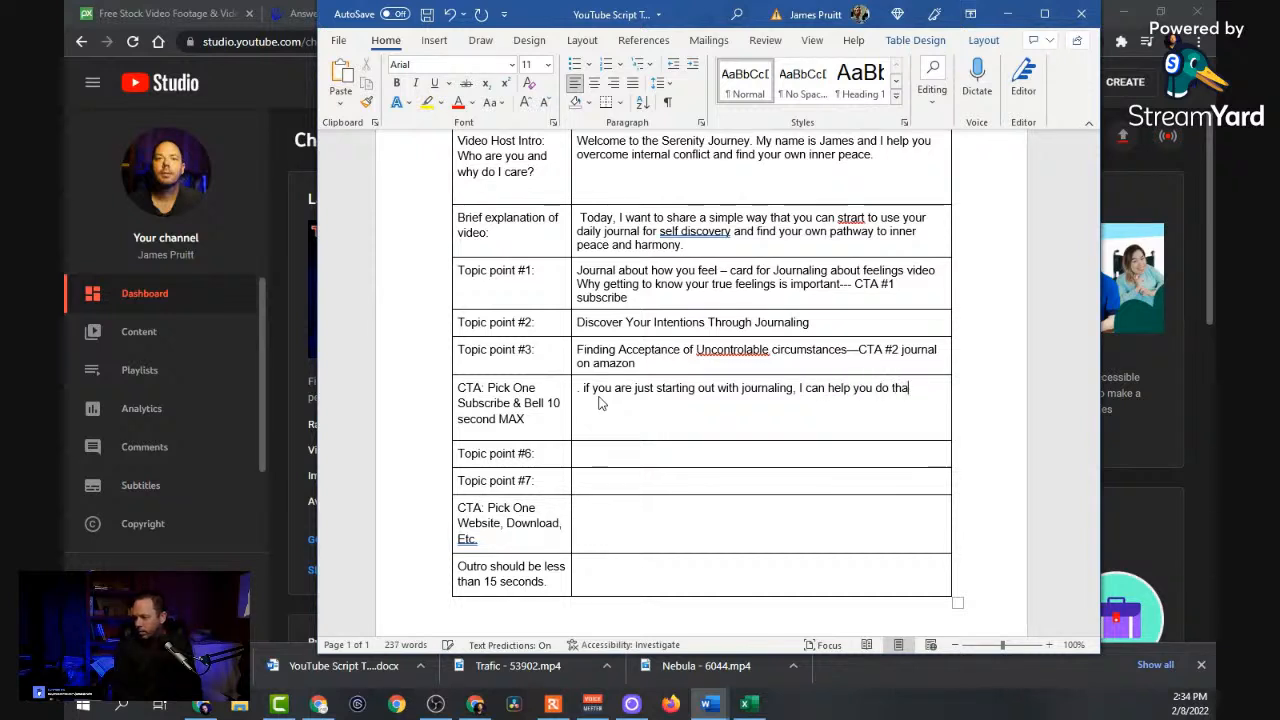
Continue the Subscribe & Bell CTA with "simply subscribe to our channel and get the notifications of all of our journaling videos coming out.".
text(t. simply s)
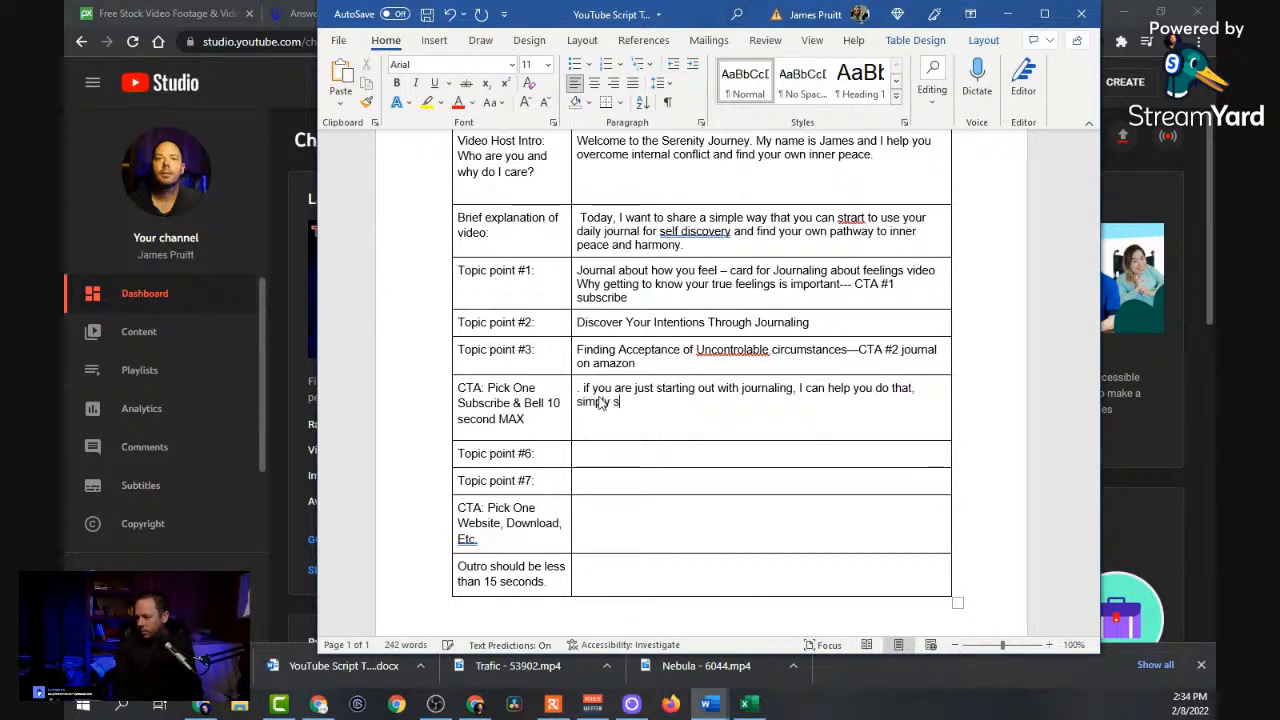
text(ubsp)
key(BackSpace)
text(cr)
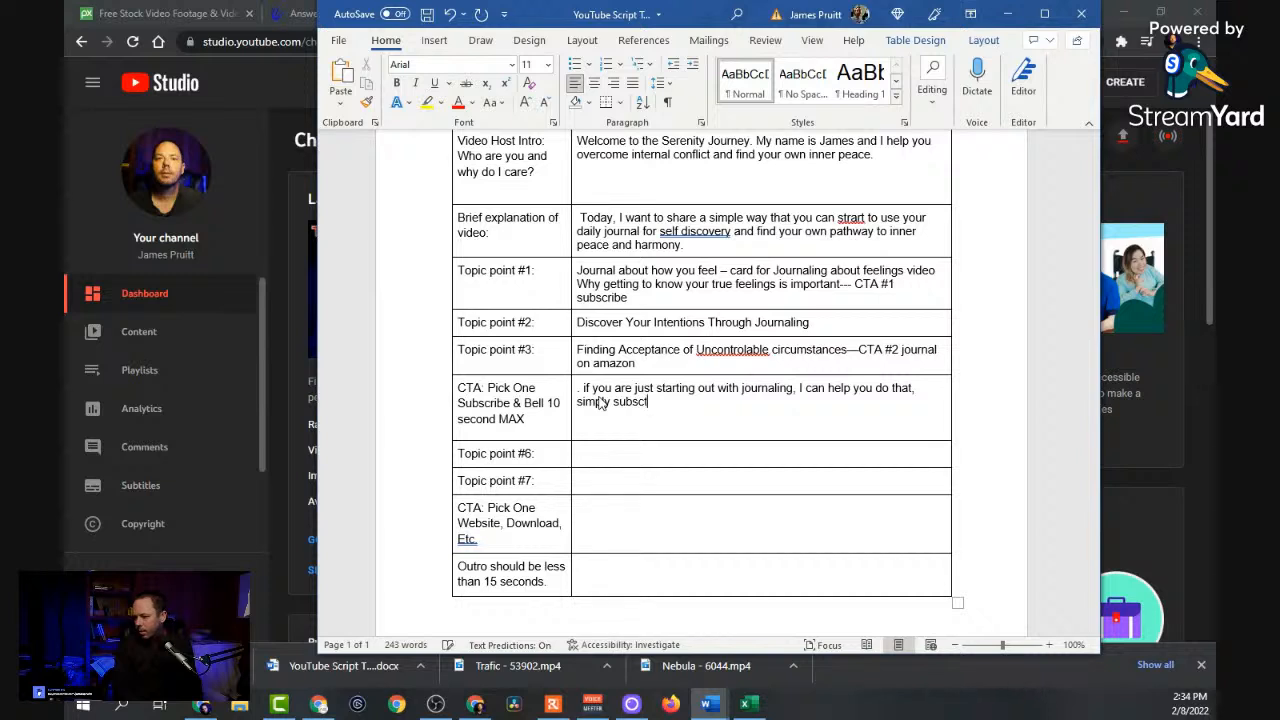
text(ibe to our channel and c)
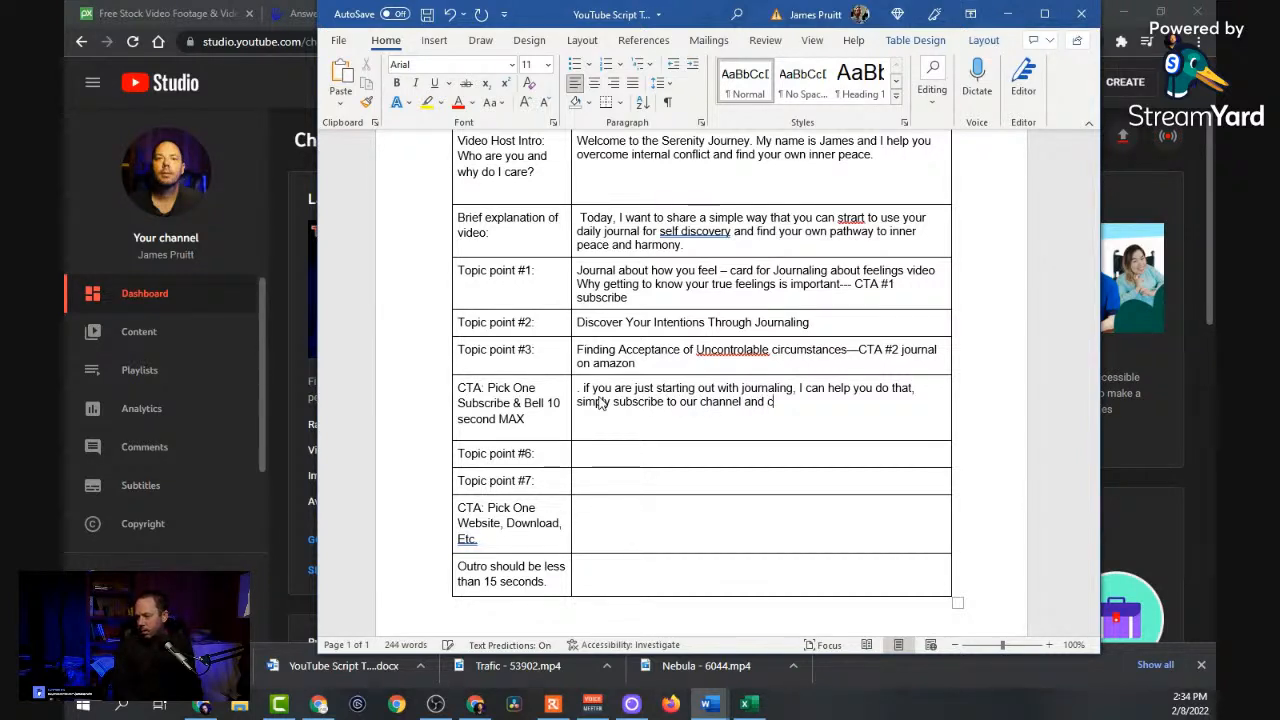
text(get the notifac)
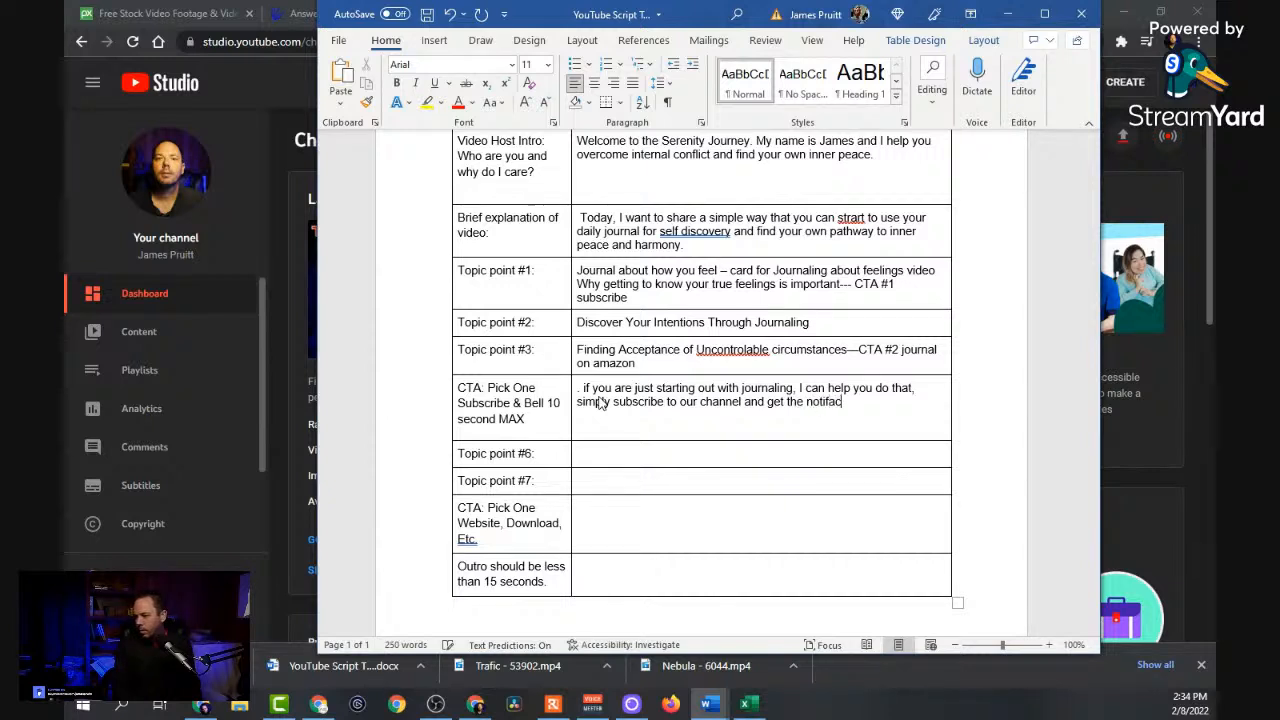
key(BackSpace)
key(BackSpace)
text(ications of all of)
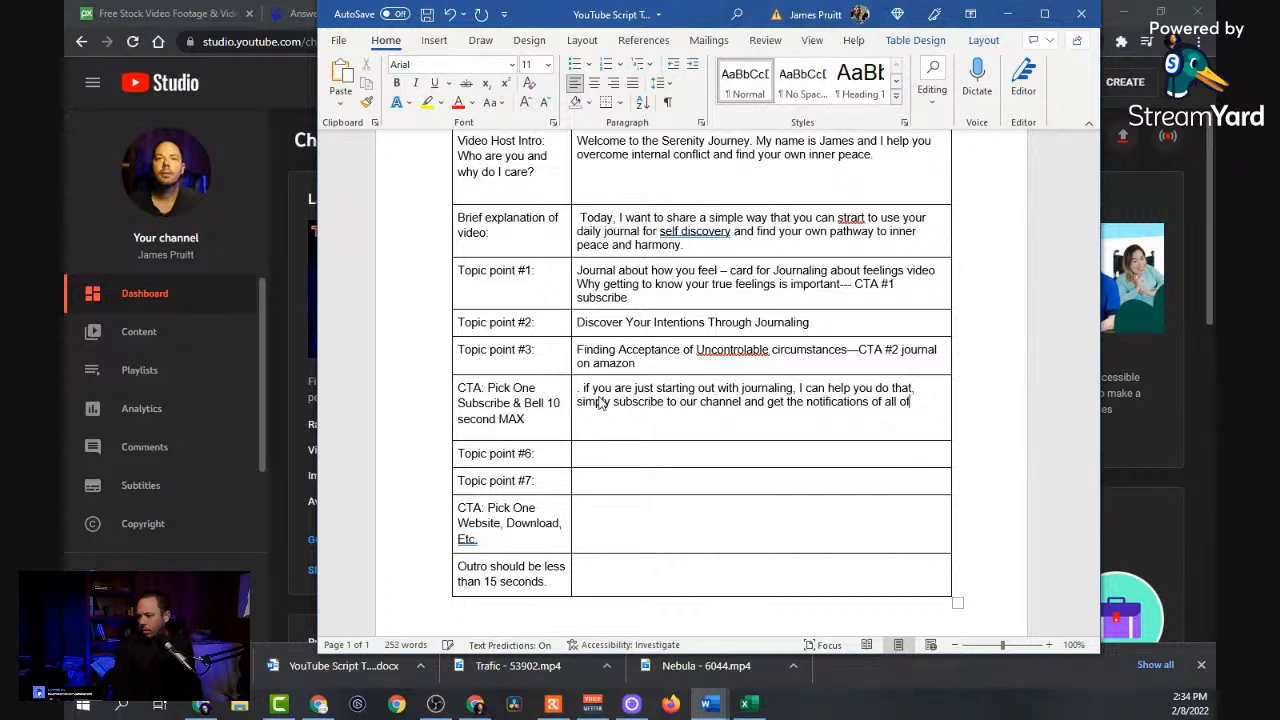
text( our )
text(journaling vid)
text(eos coming out.)
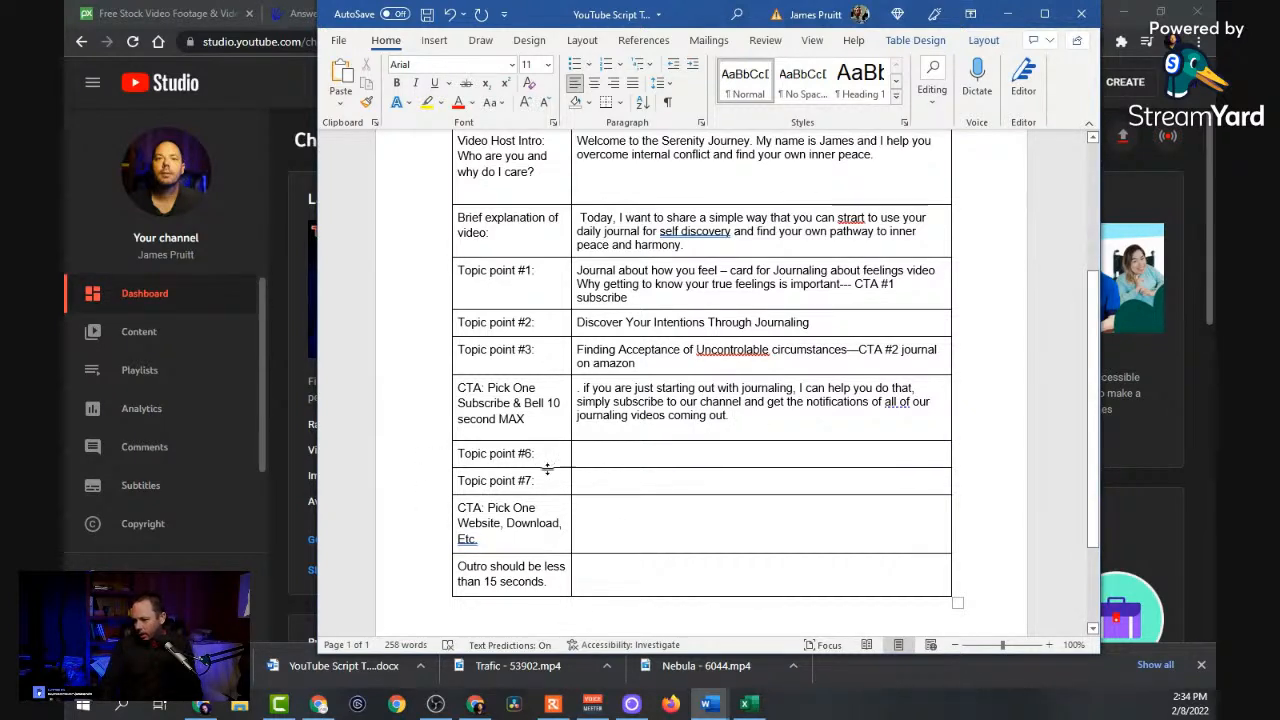
Fill the website/download CTA with "WE do also have our own journals that you can get on amazon. There is a link in the description below.".
scroll(557, 465, down, 2)
click(628, 436)
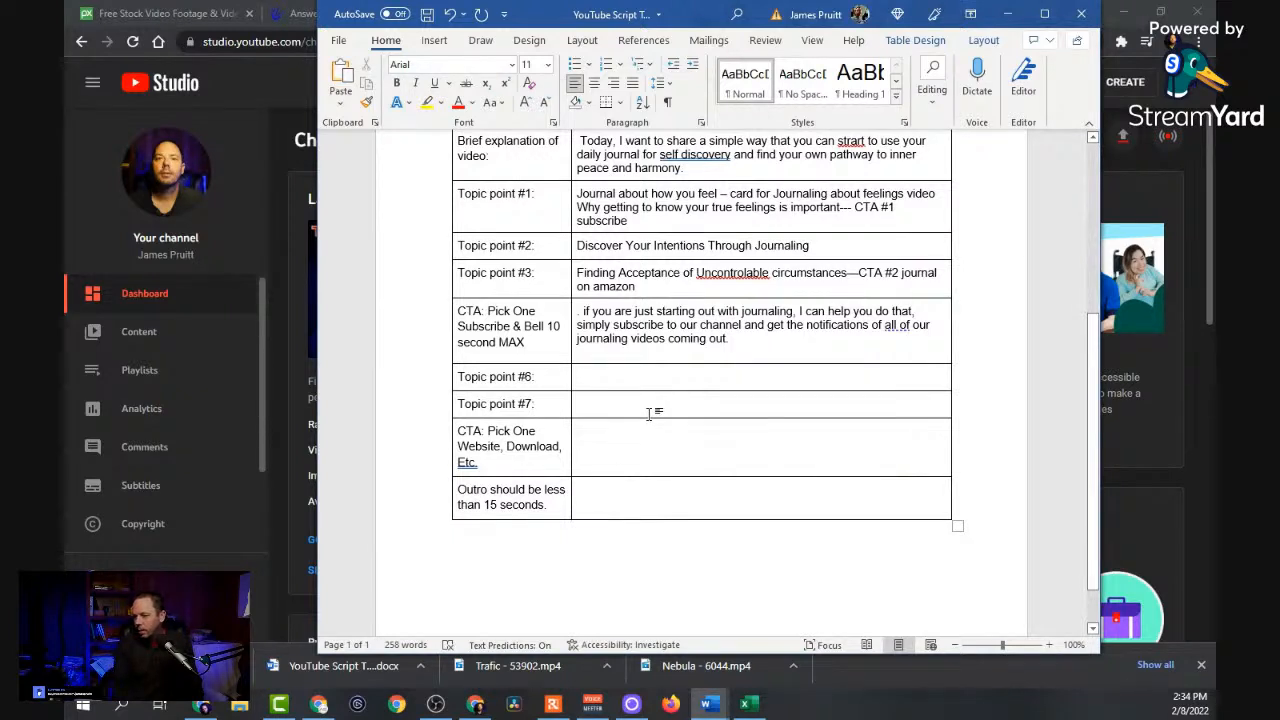
text(WE do)
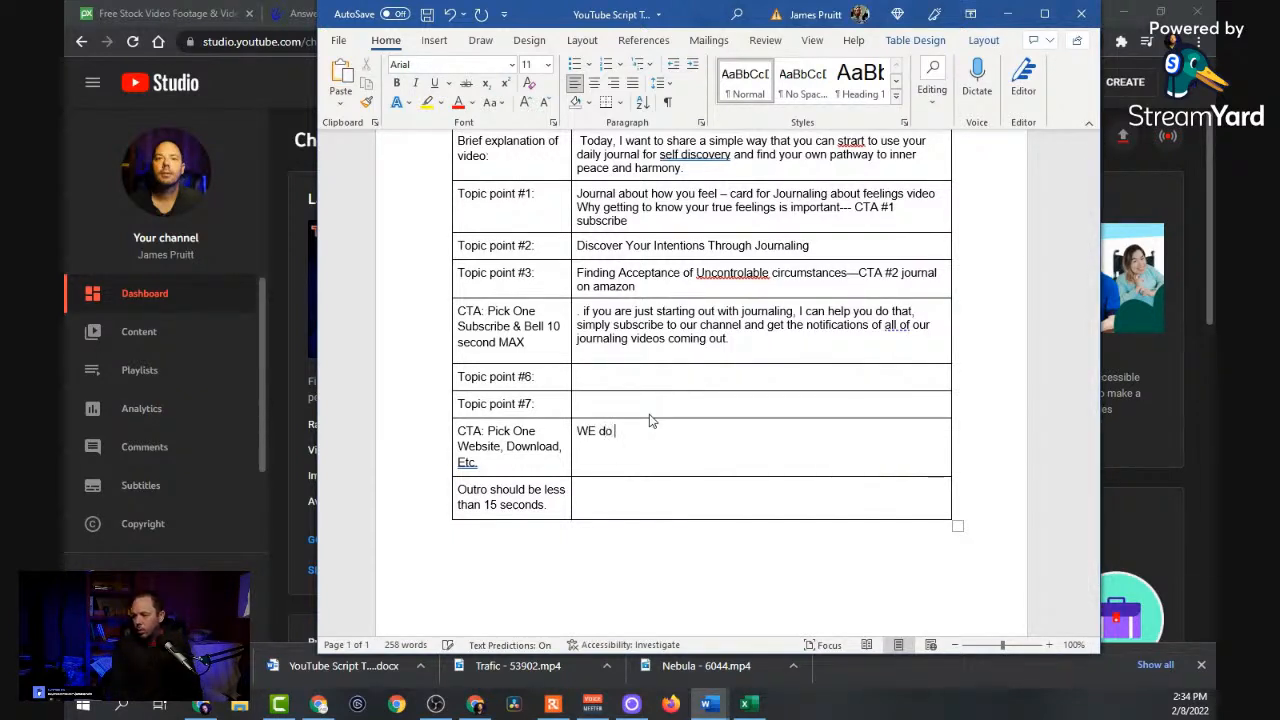
text( also ha)
key(BackSpace)
key(BackSpace)
text(also have our ow)
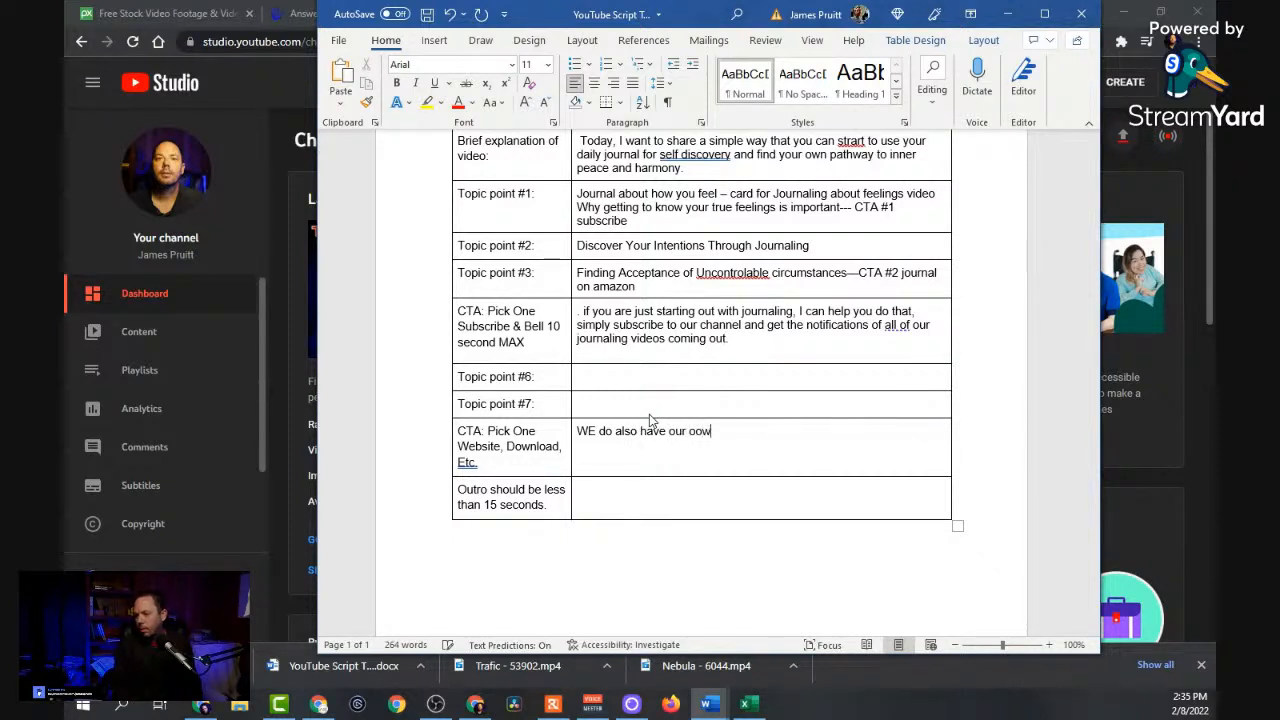
key(BackSpace)
key(BackSpace)
text(wn journals that you can get on)
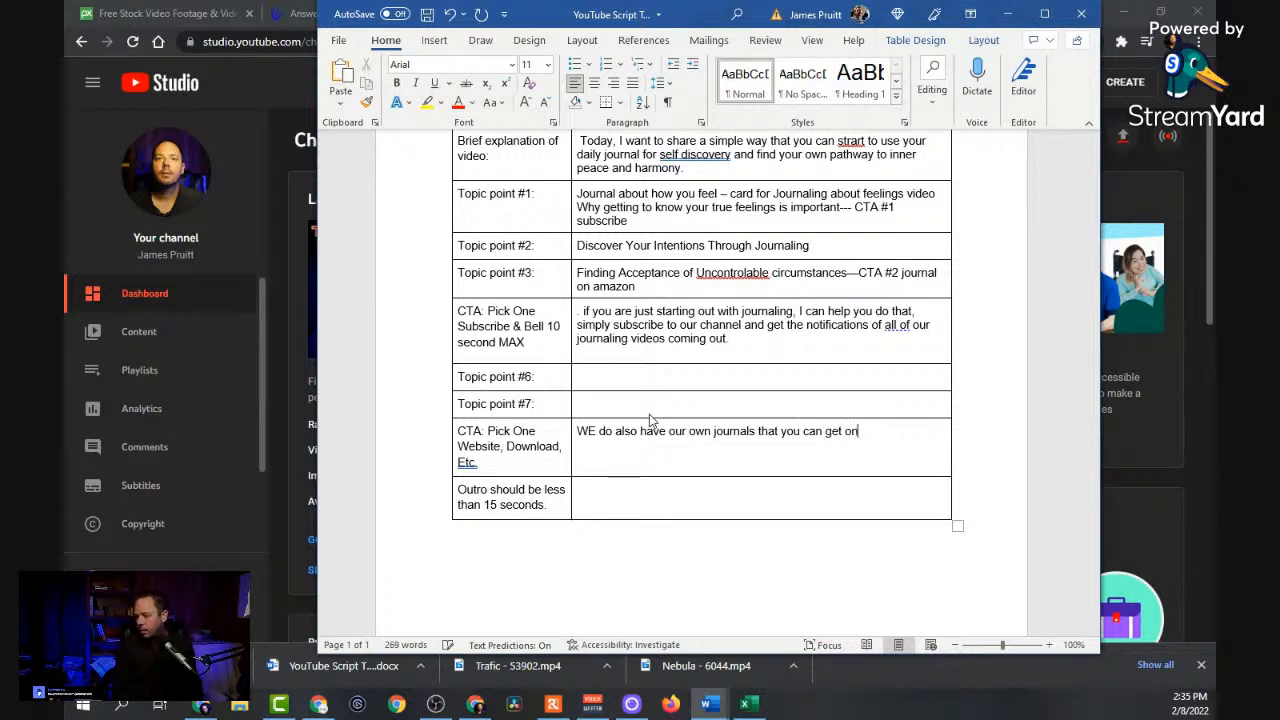
text( amazon. There is a link in the descr)
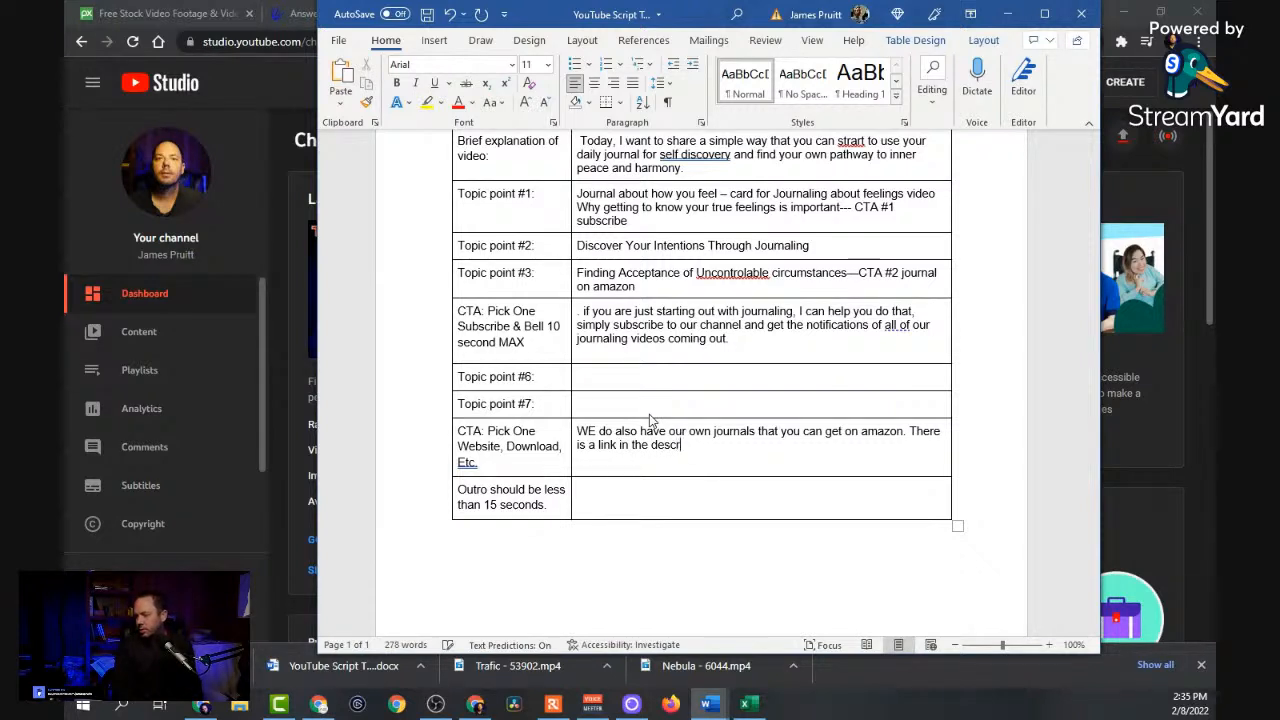
text(iption below.)
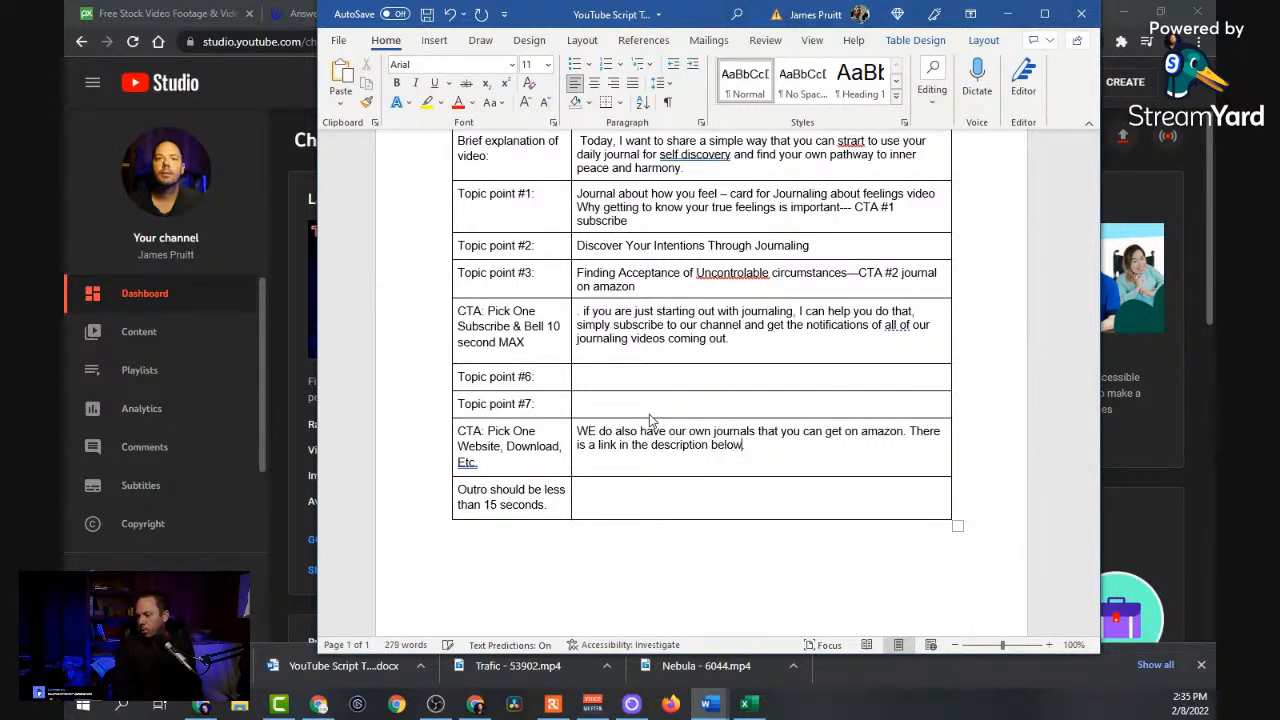
Begin the outro with "As you start journaling for self discovery, you will find your intentions,".
key(Return)
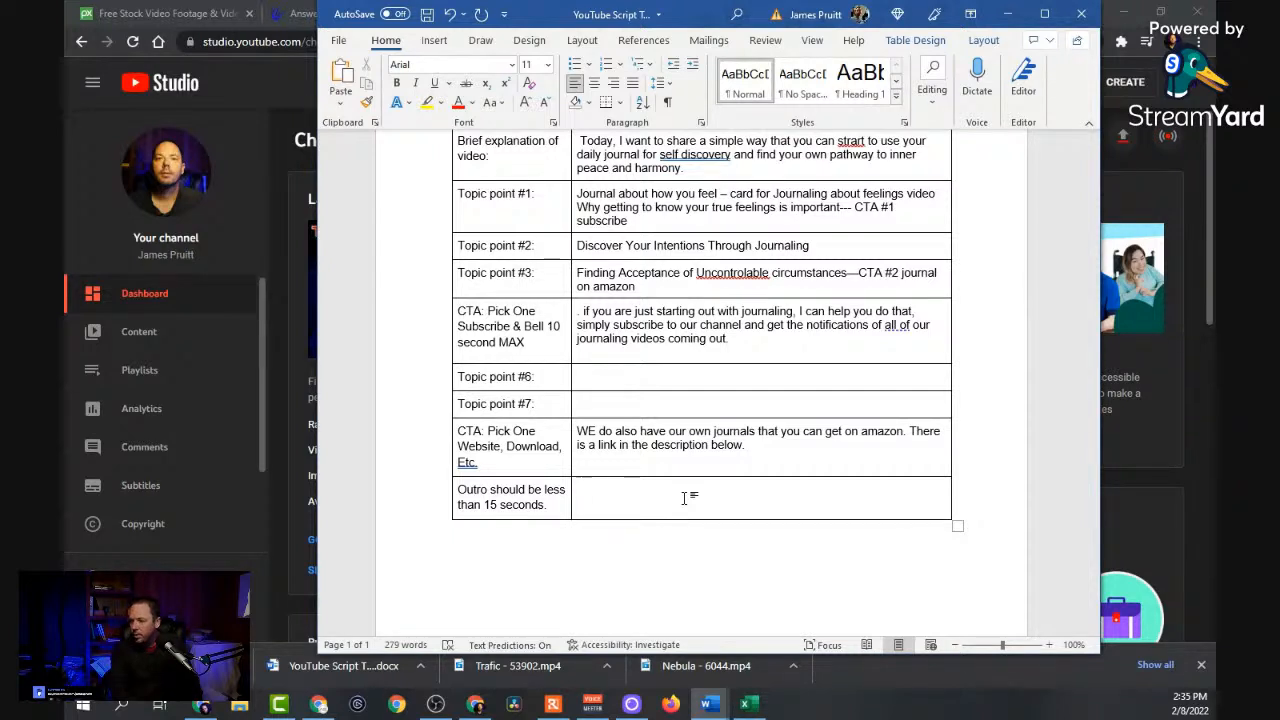
text(A)
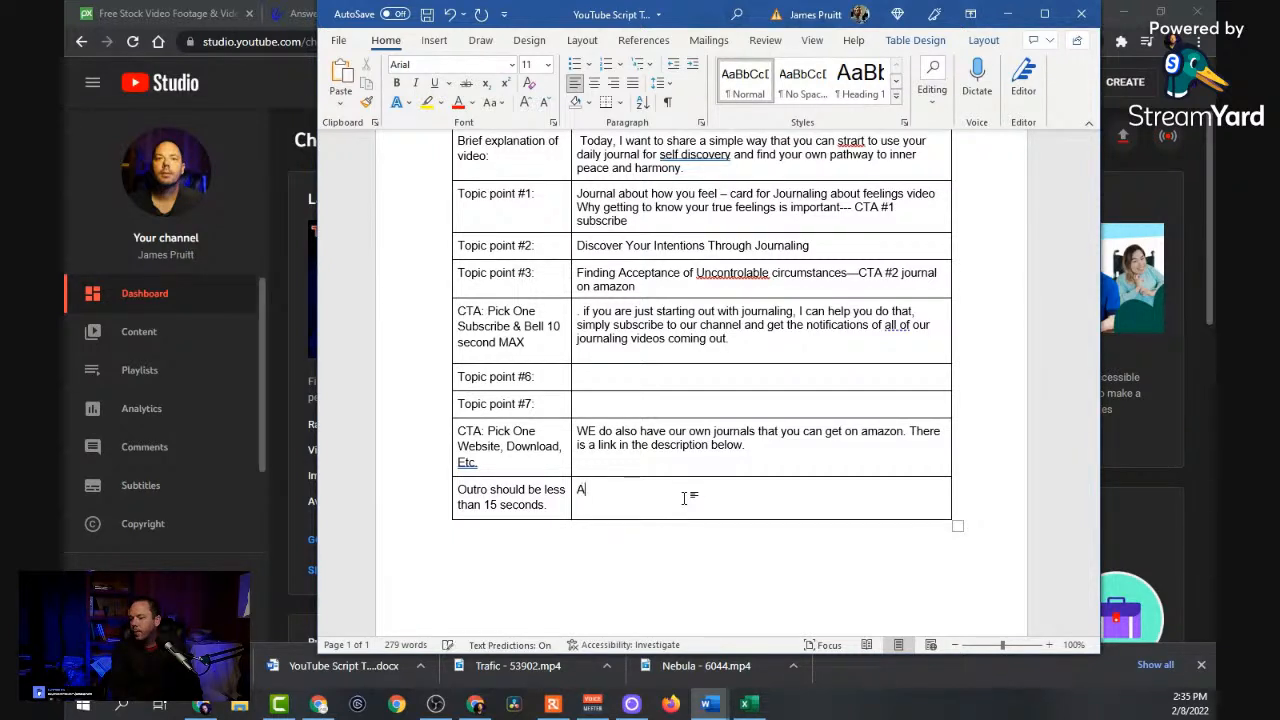
text(s you)
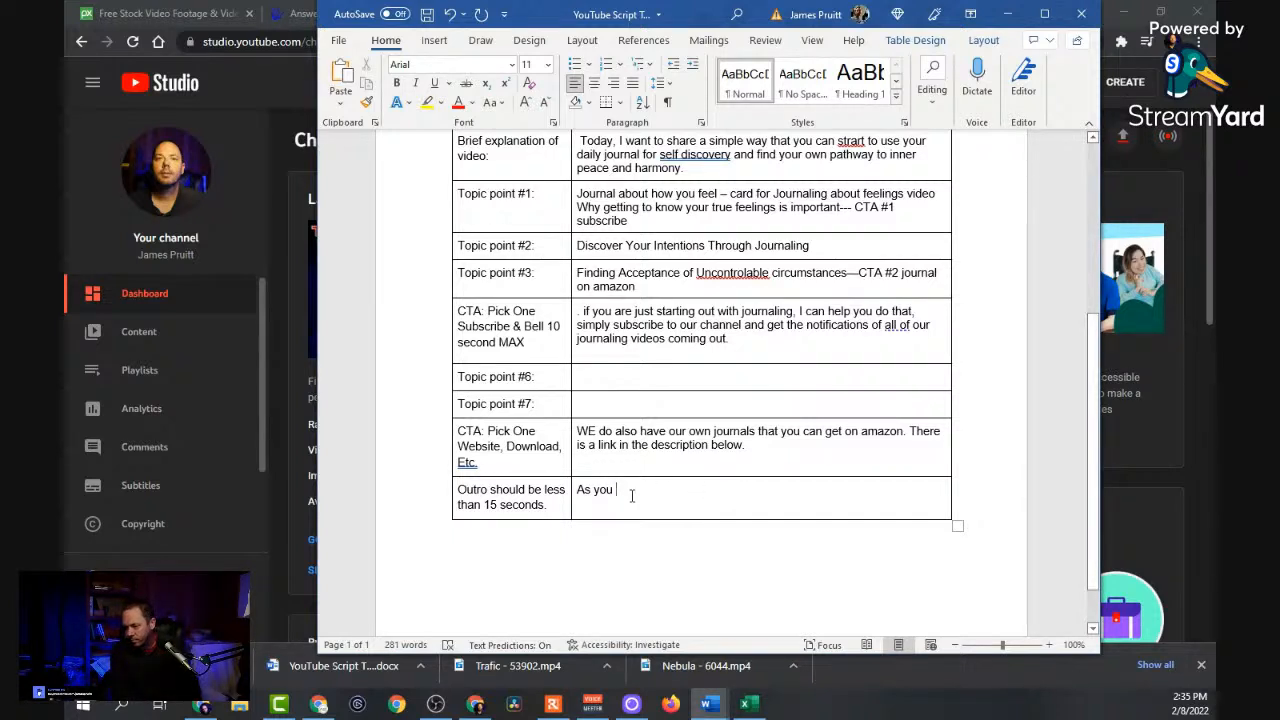
text(start)
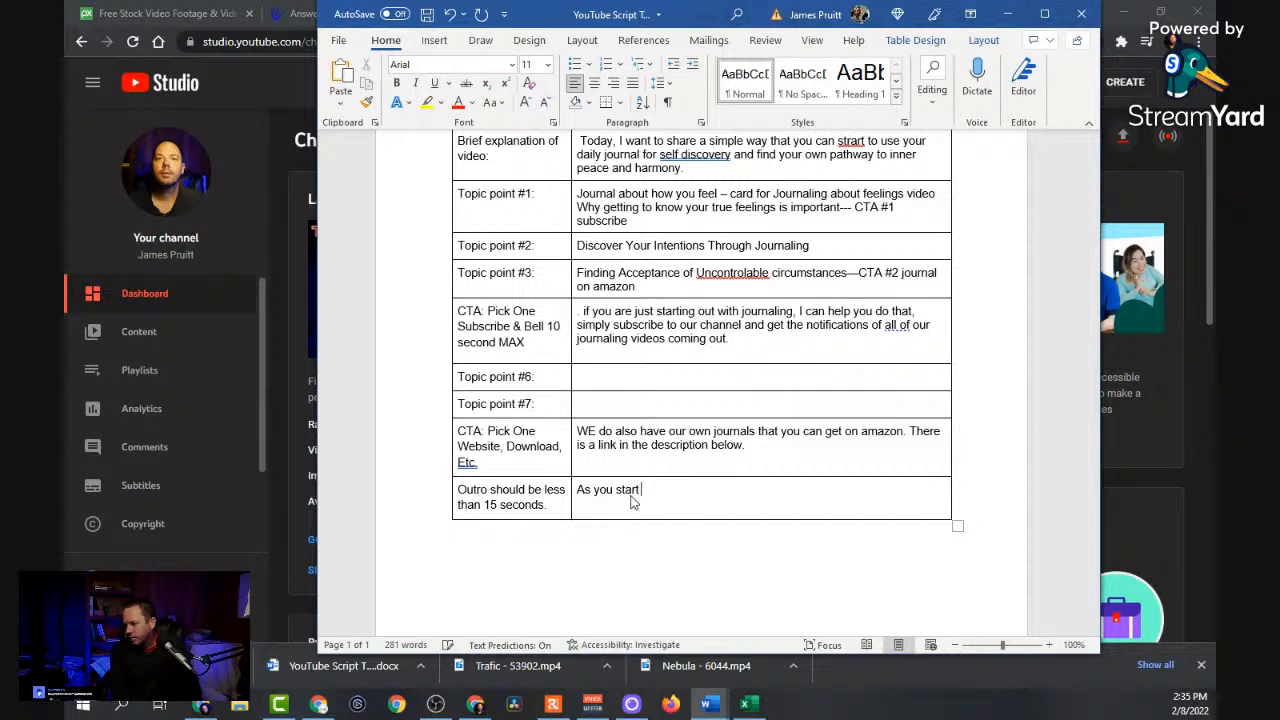
text( journaling fo)
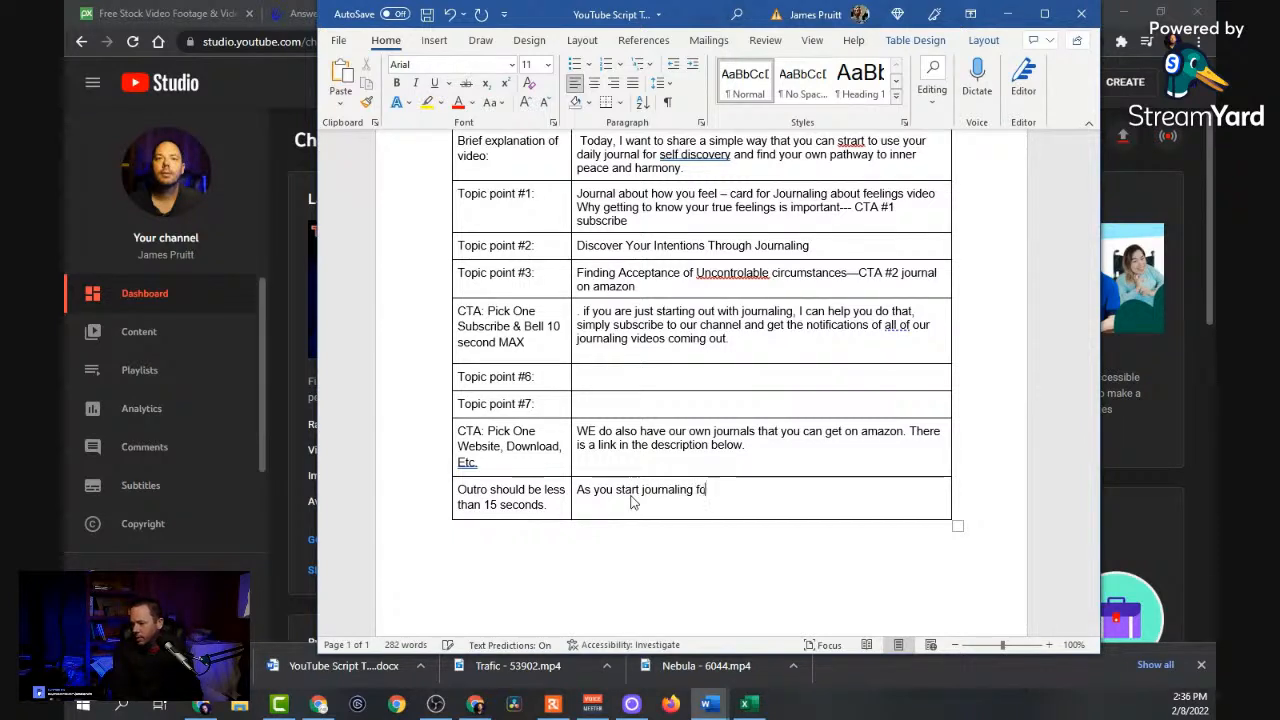
text(r seld)
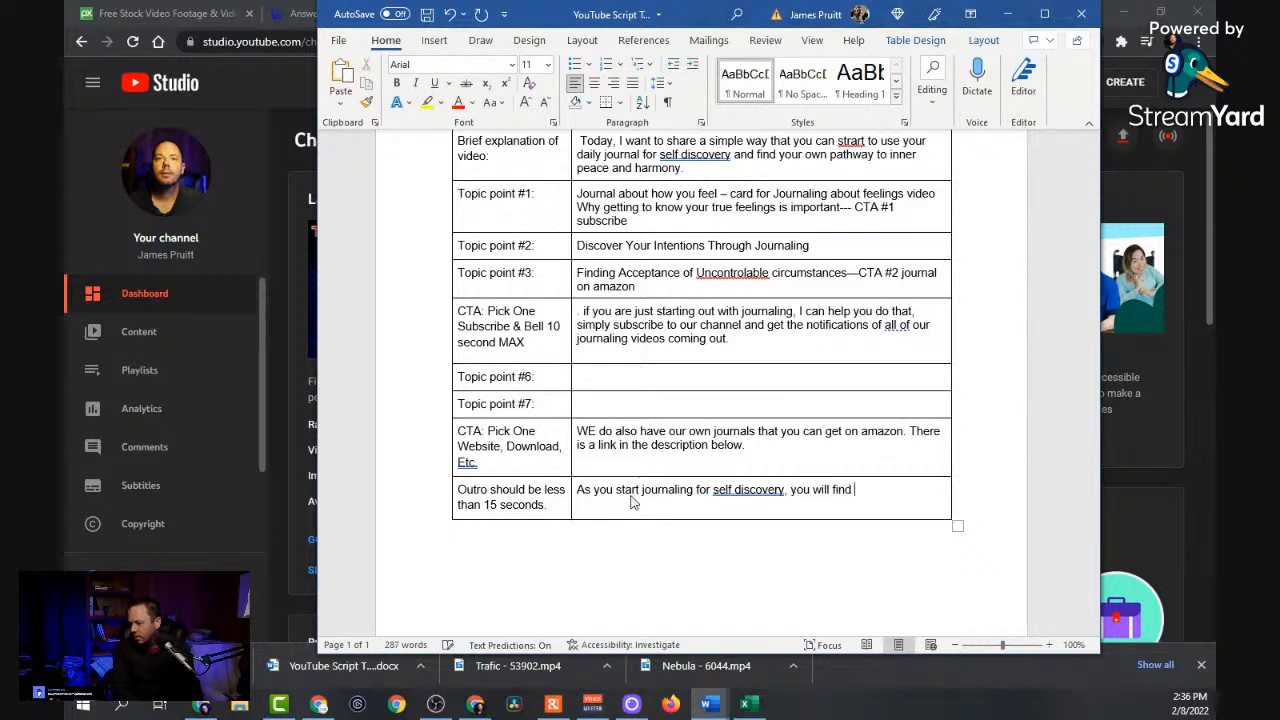
text(isovery  you will find your intentions, and)
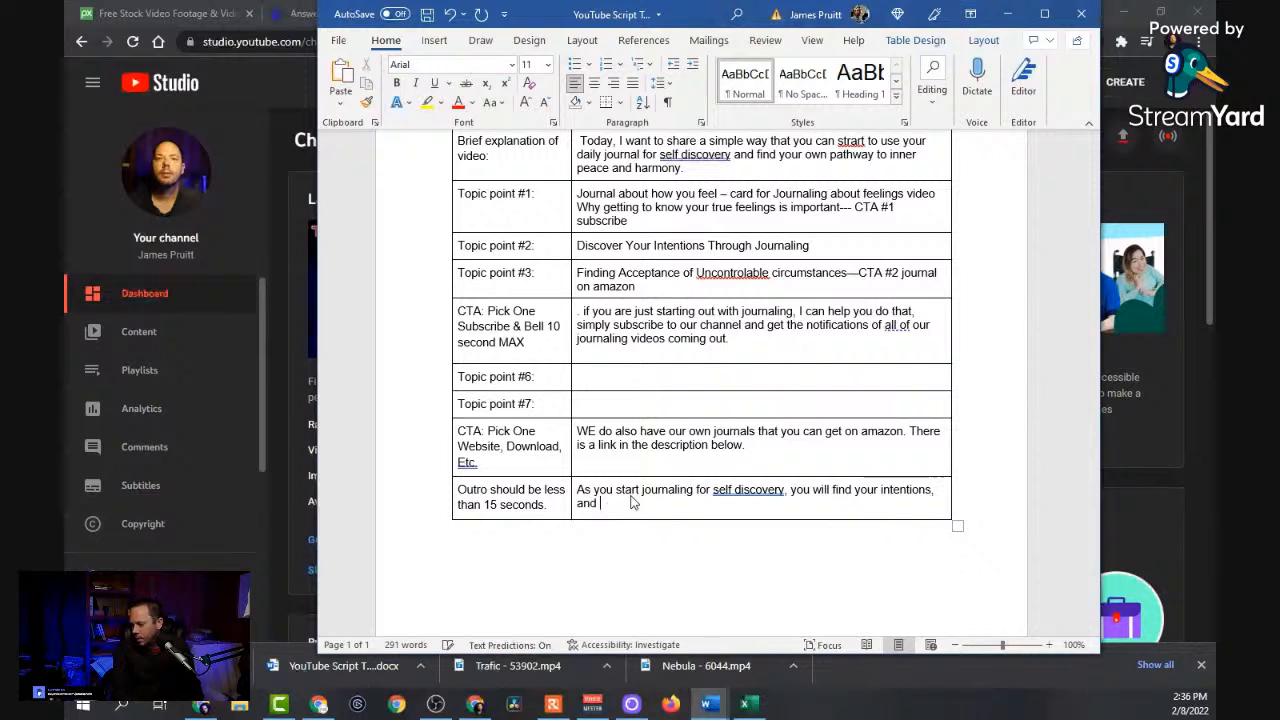
Continue the outro sentence with "get more in toch with your feelings" after "your intentions,".
key(BackSpace)
key(BackSpace)
text(get more into o)
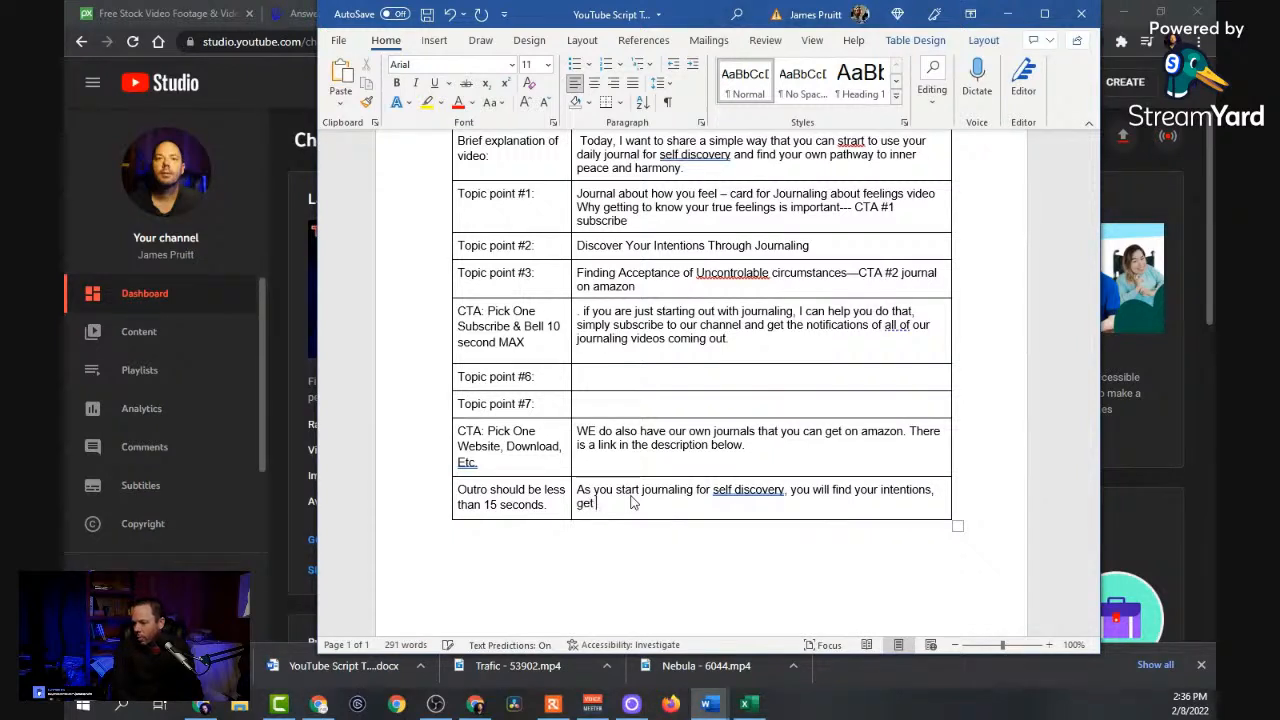
key(BackSpace)
text(cuh)
key(BackSpace)
key(BackSpace)
text(jh)
text(h with your)
text( feelings)
Finish the outro's first sentence with ", and find greater acceptance of the things you cannot control in the world.".
text(, a)
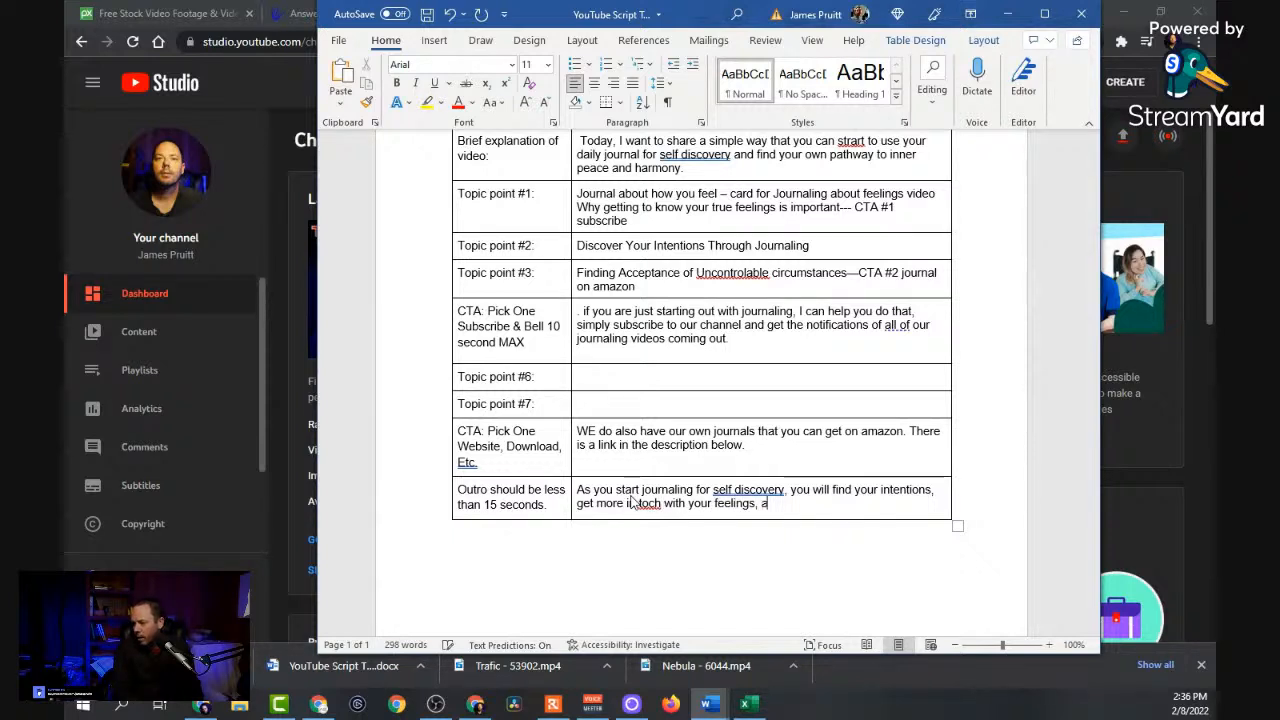
text(nd )
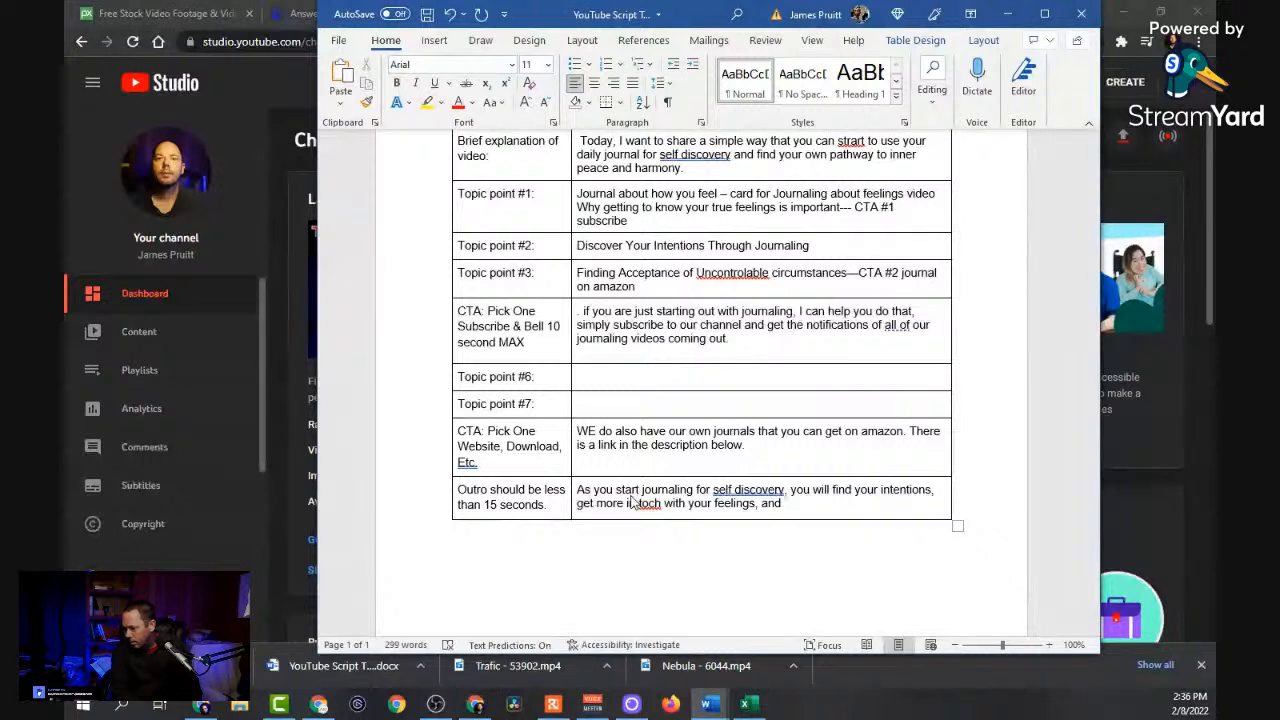
text(find g)
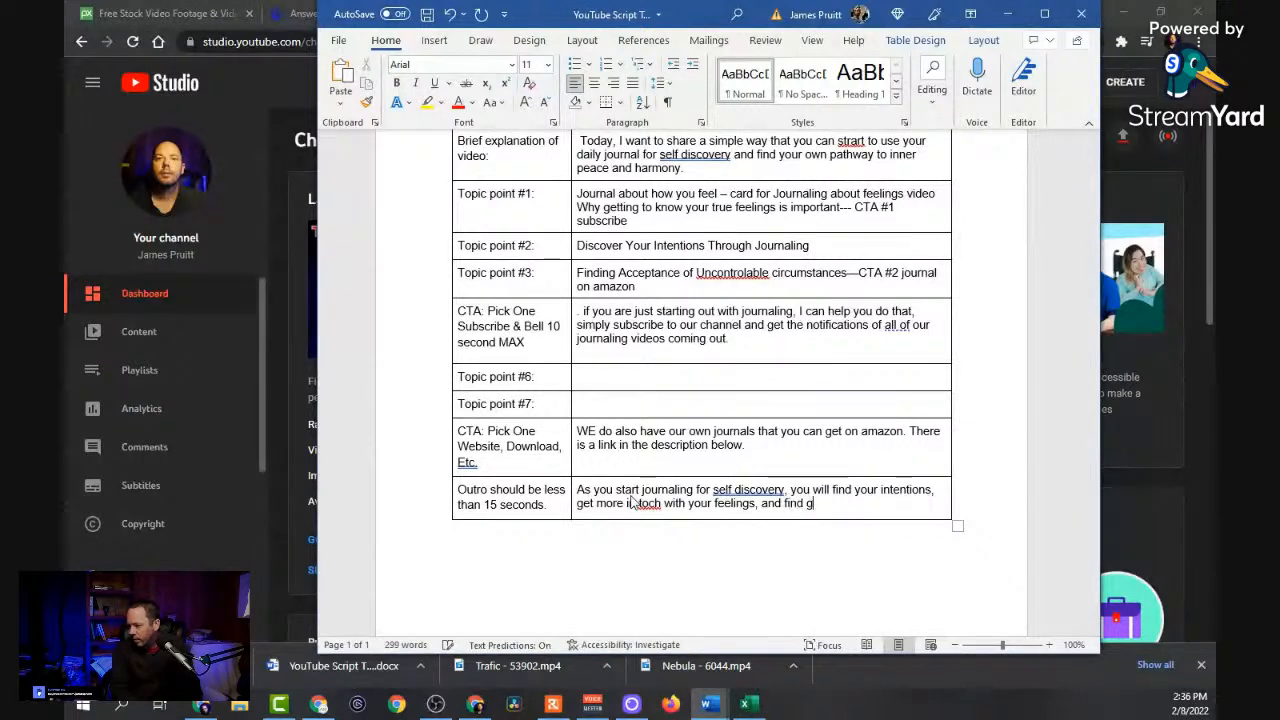
text(reate r a)
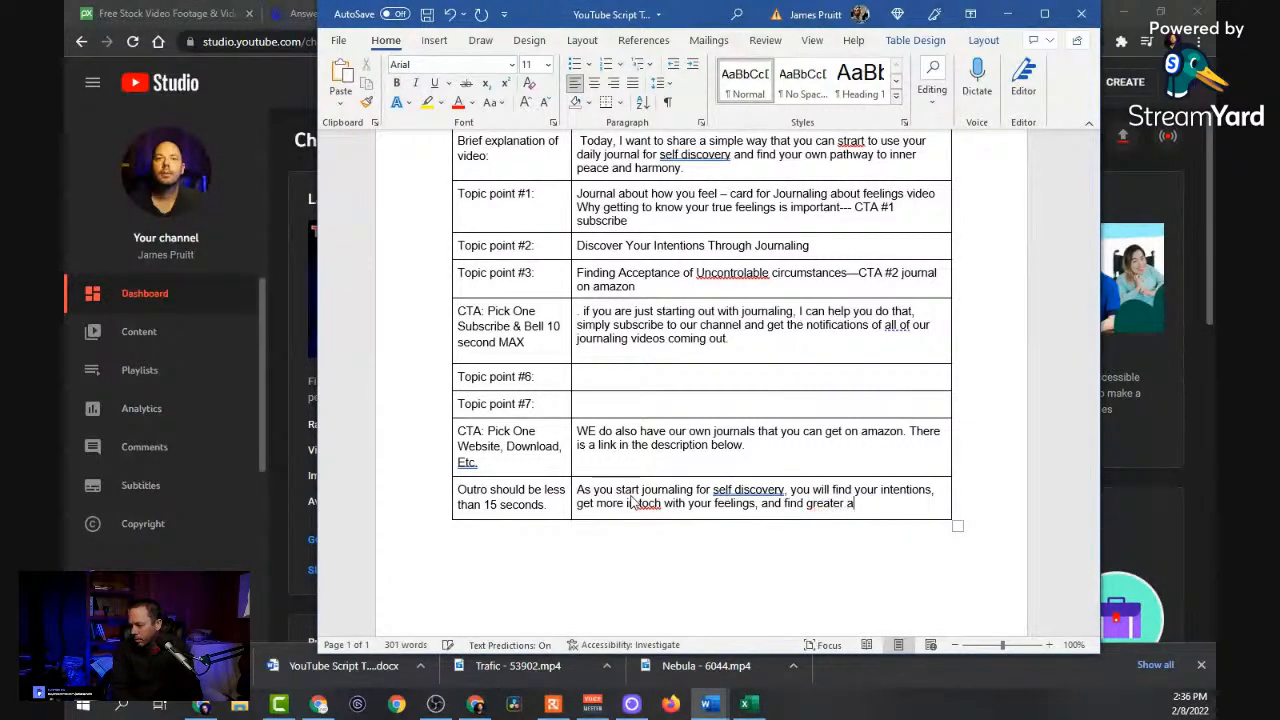
text(cceptance of t)
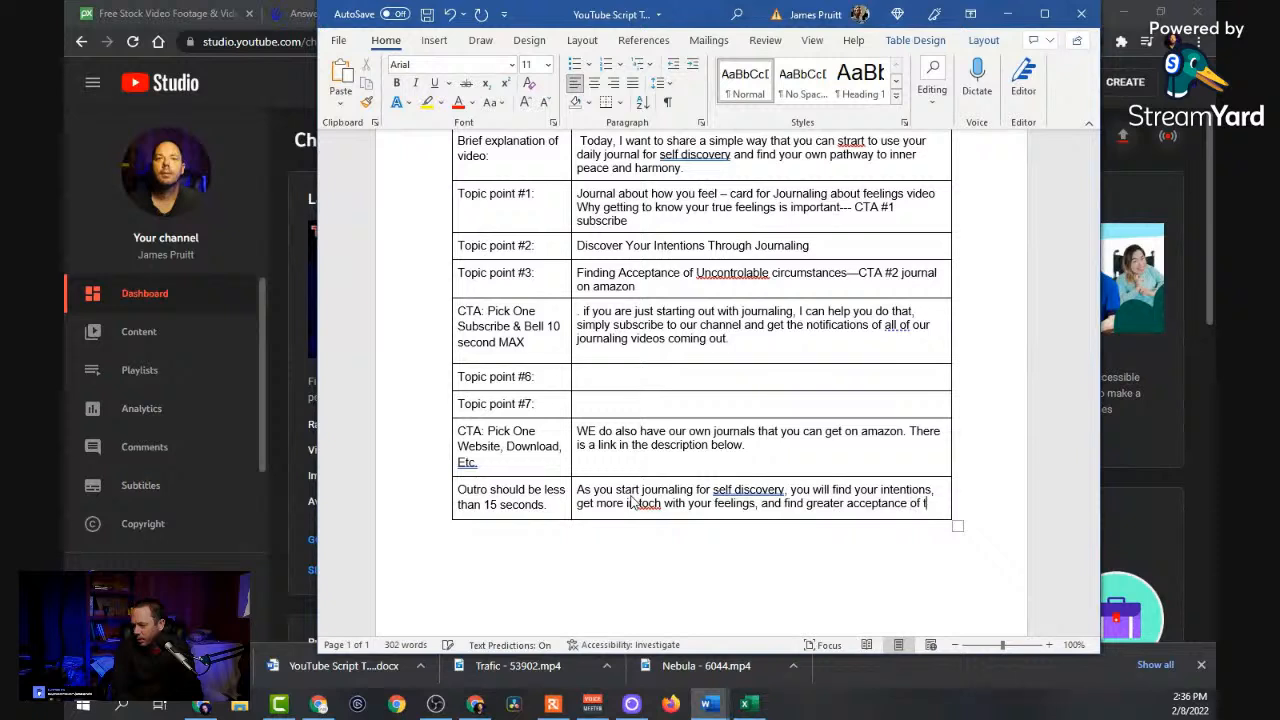
text(he things you cannot contro)
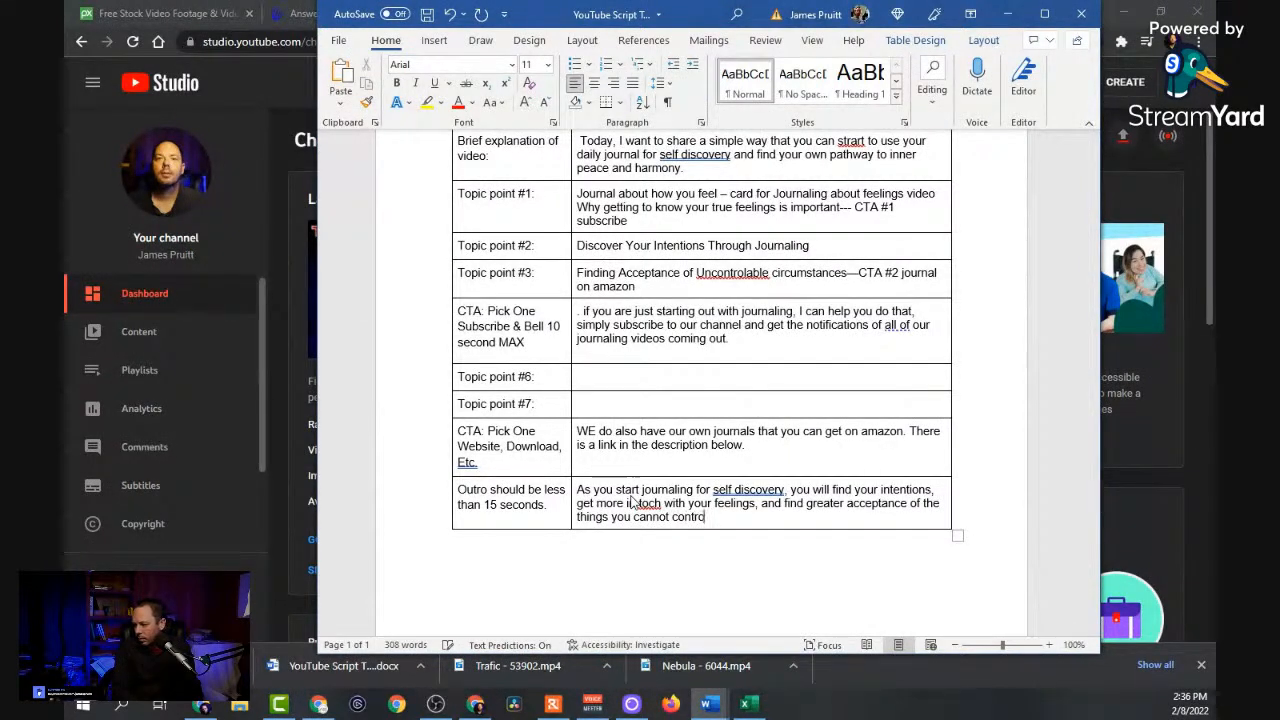
text(l in the )
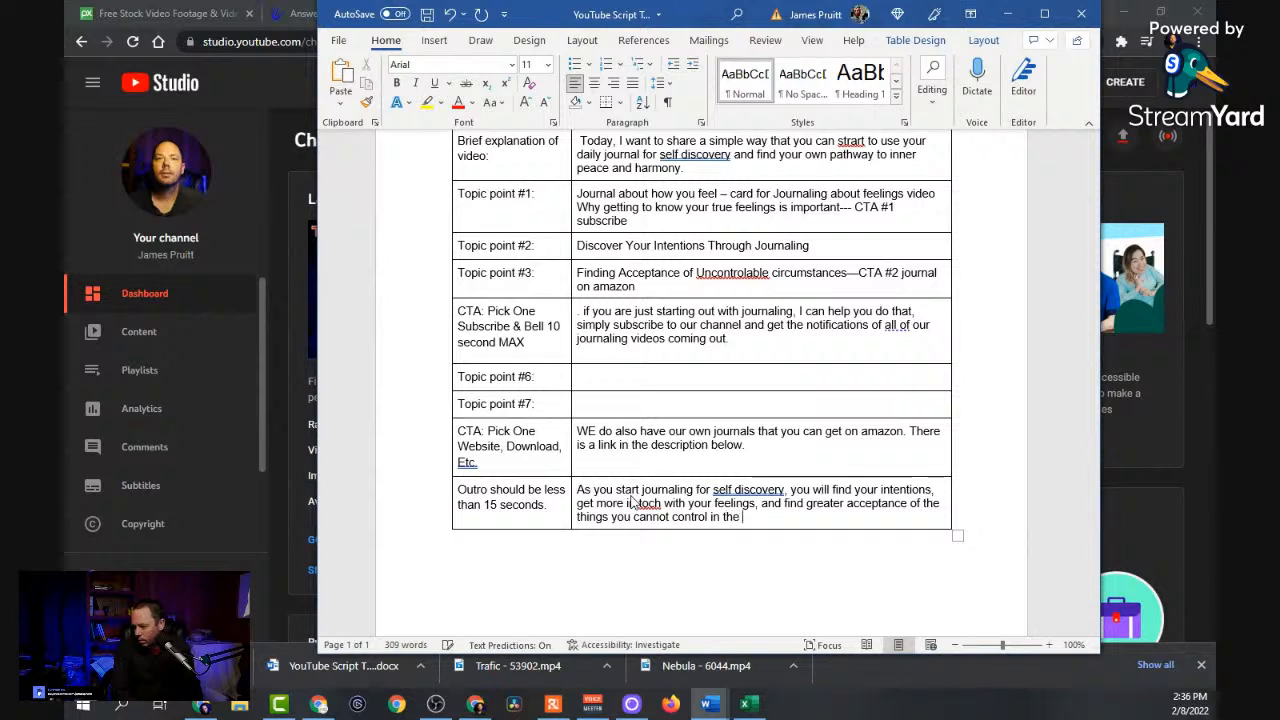
text(world.)
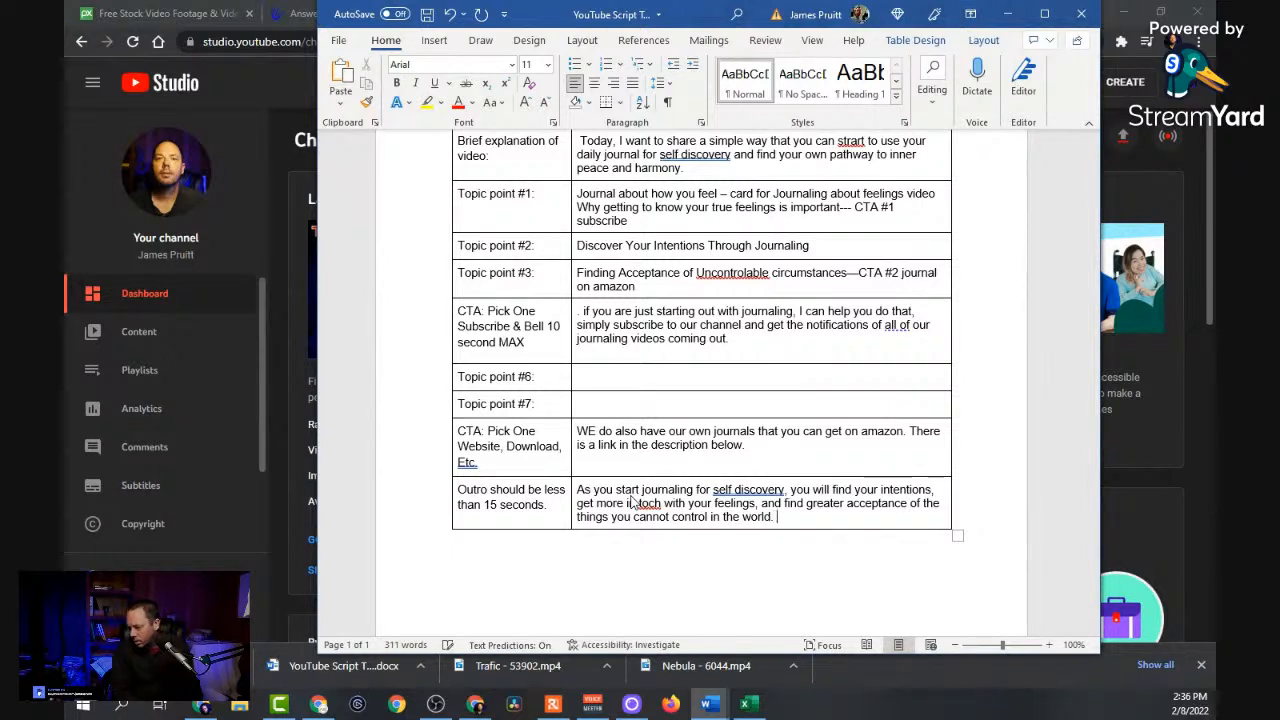
Add a new line to the outro starting with "If you want more help starting your journal, check out".
key(Return)
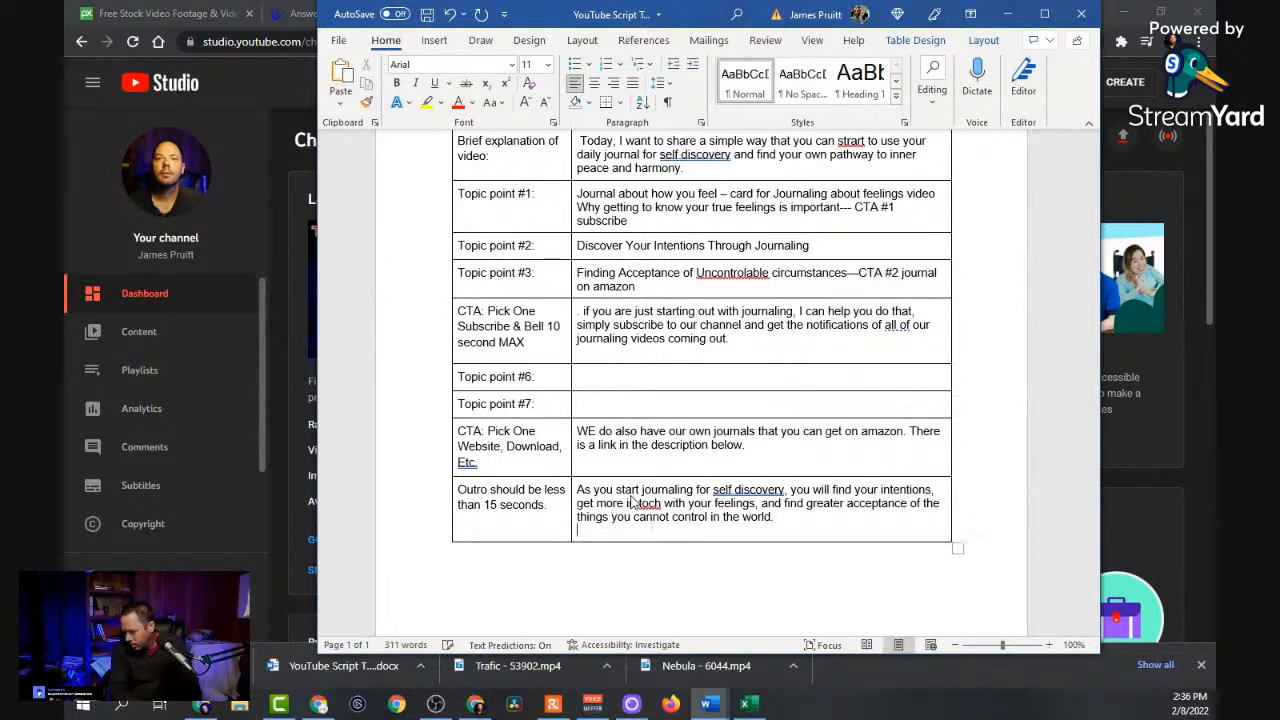
text(If y)
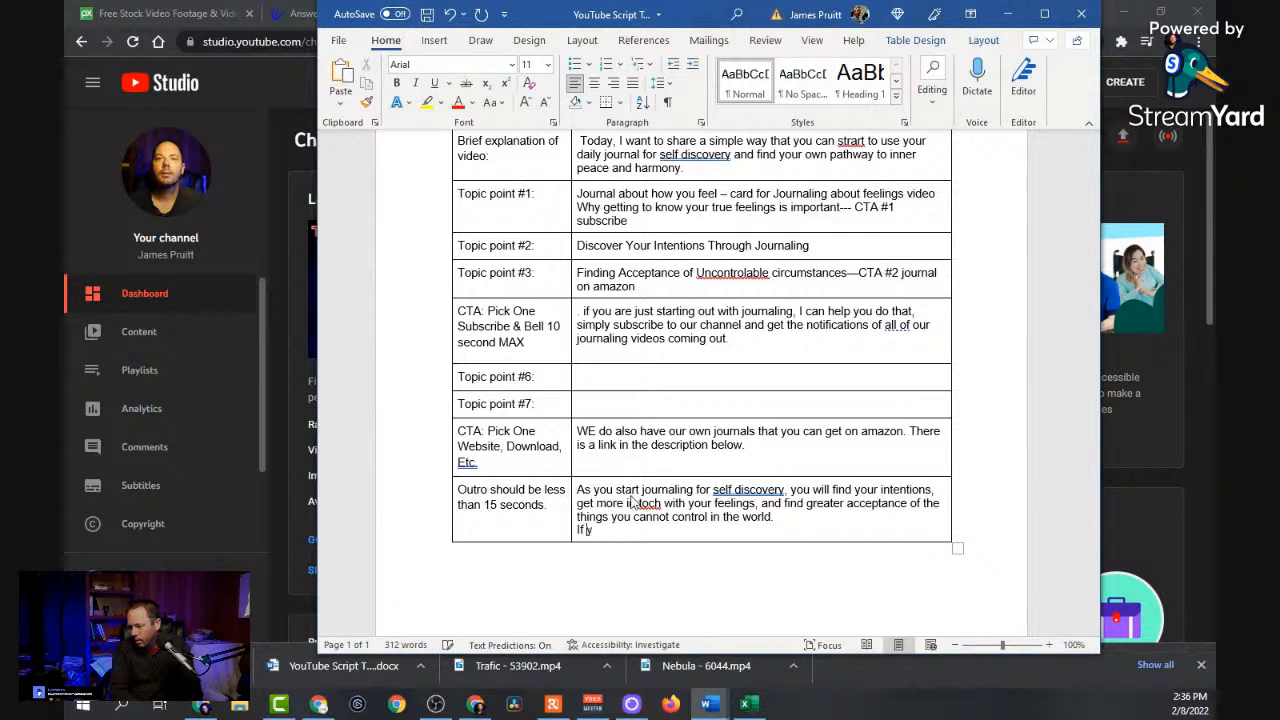
text(ou arewant)
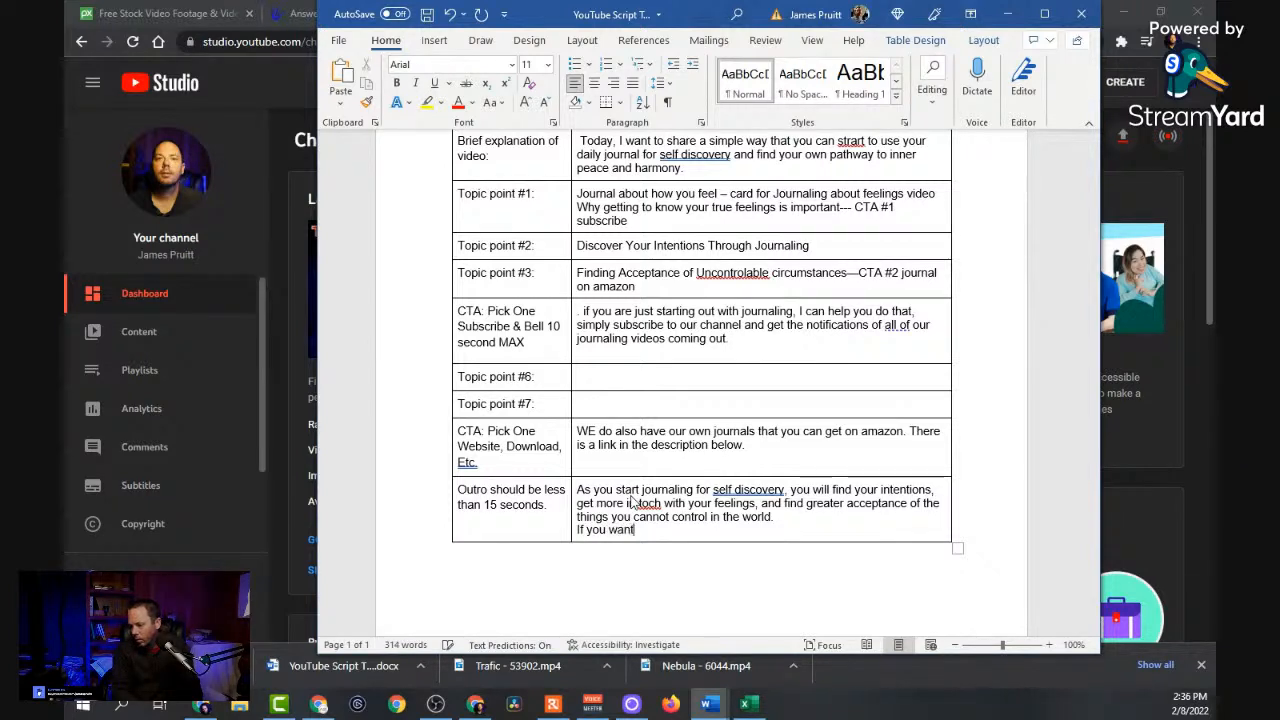
text( more help star)
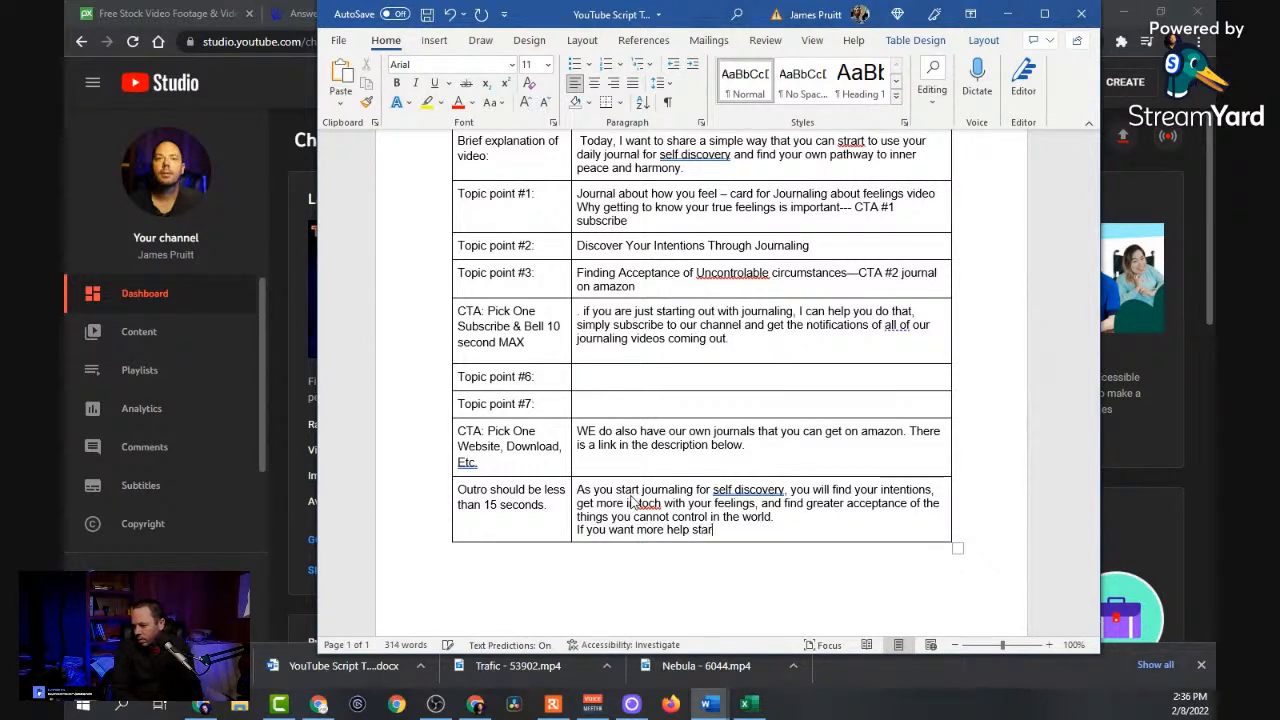
text(ting your journal, ch)
text(out t)
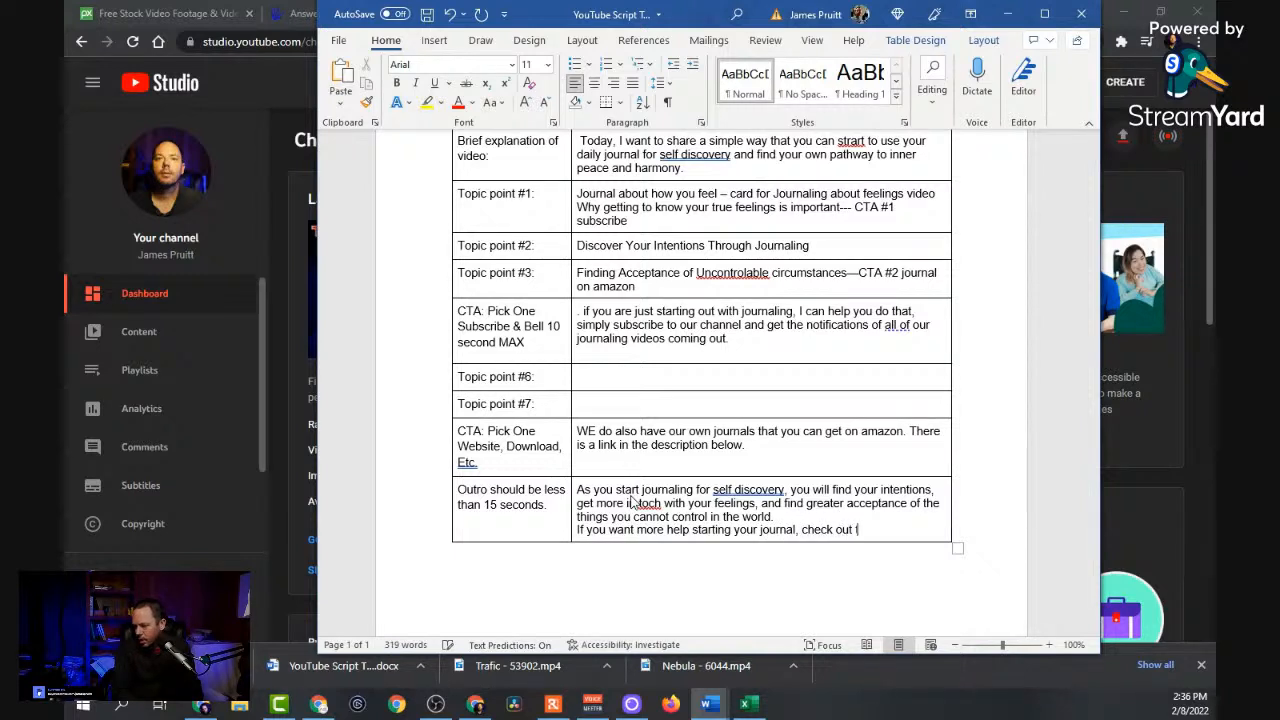
Complete the outro's last sentence with "this journalling video here and get started with your journaling today." and add a line break.
text(his journalling video here an)
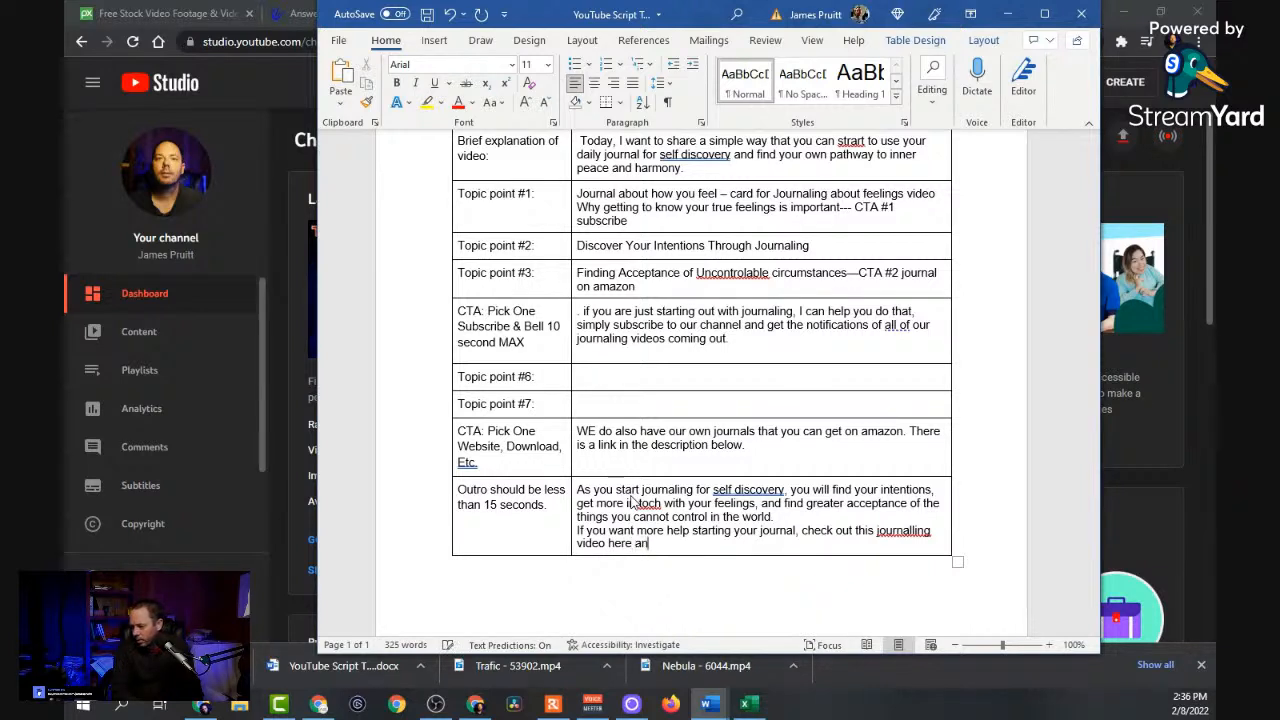
text(d get)
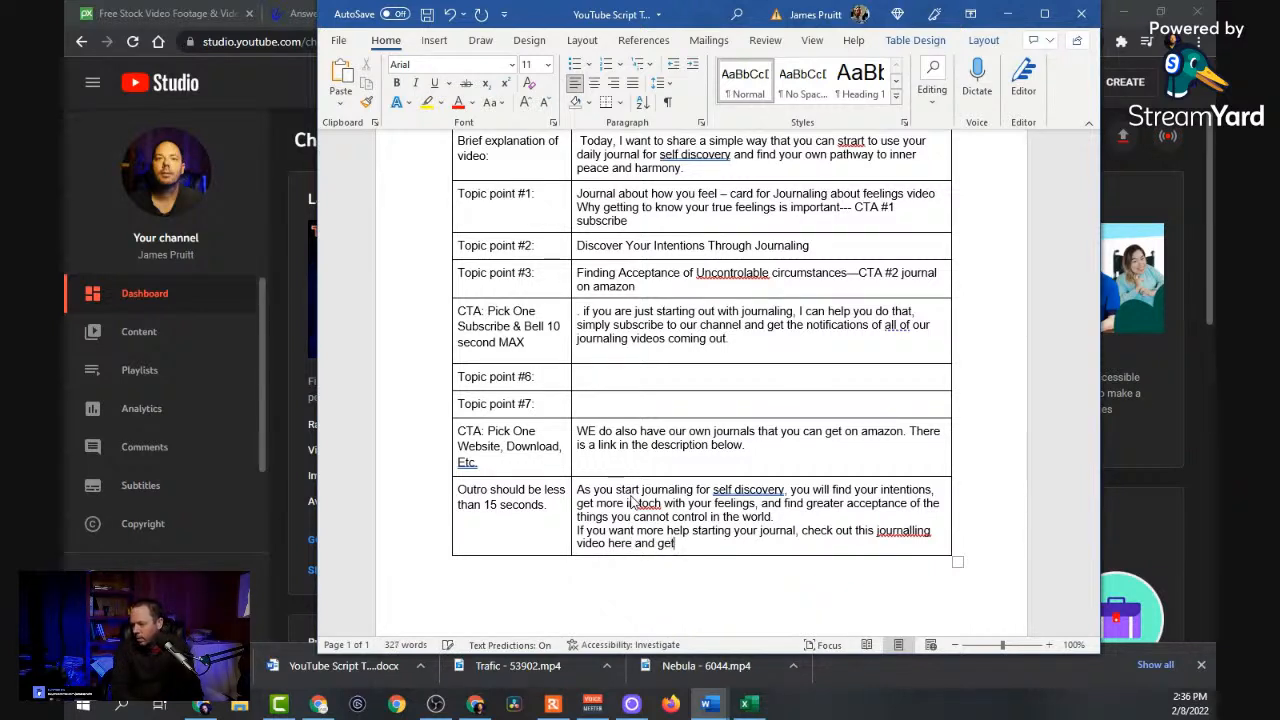
text( started)
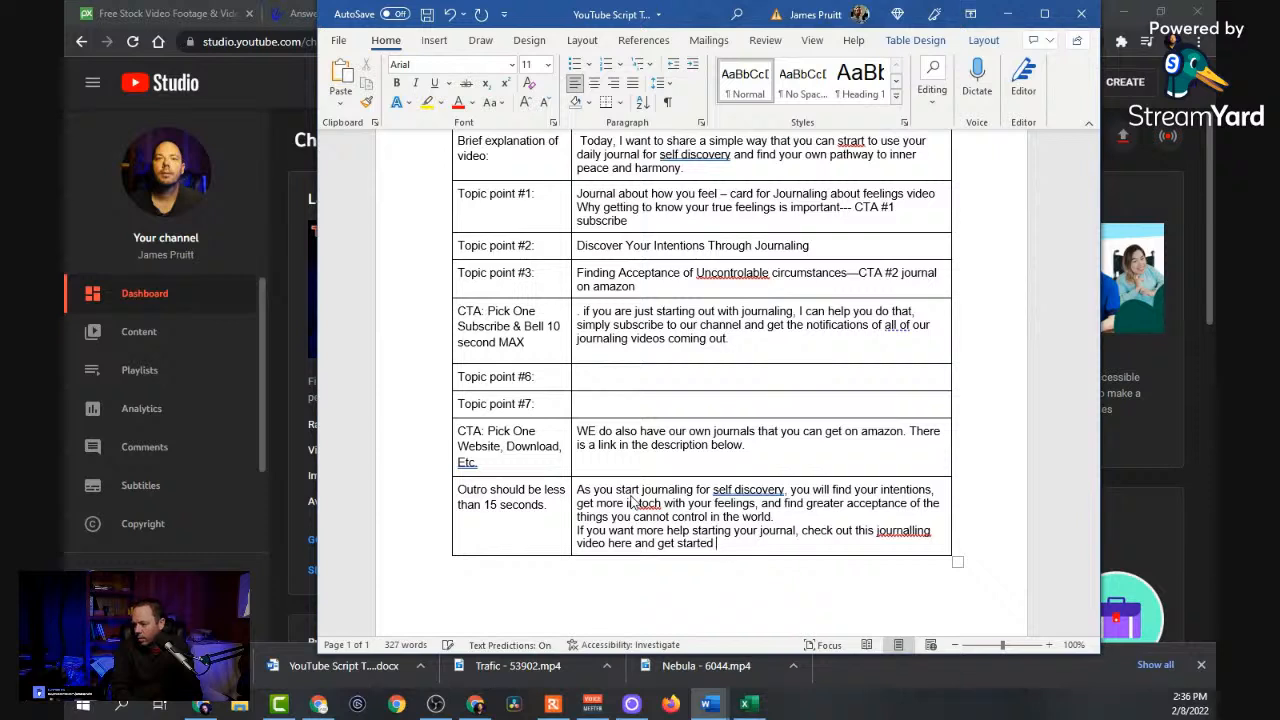
text( with your jour)
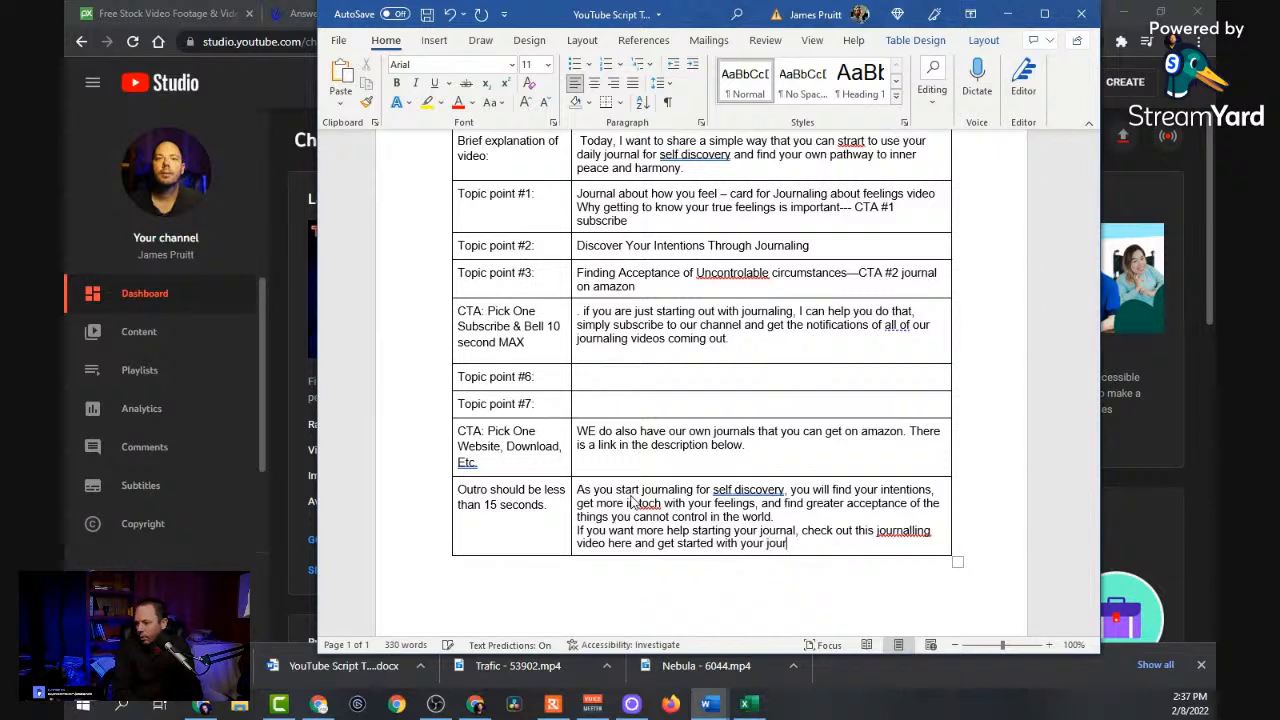
text(naling today.)
key(Return)
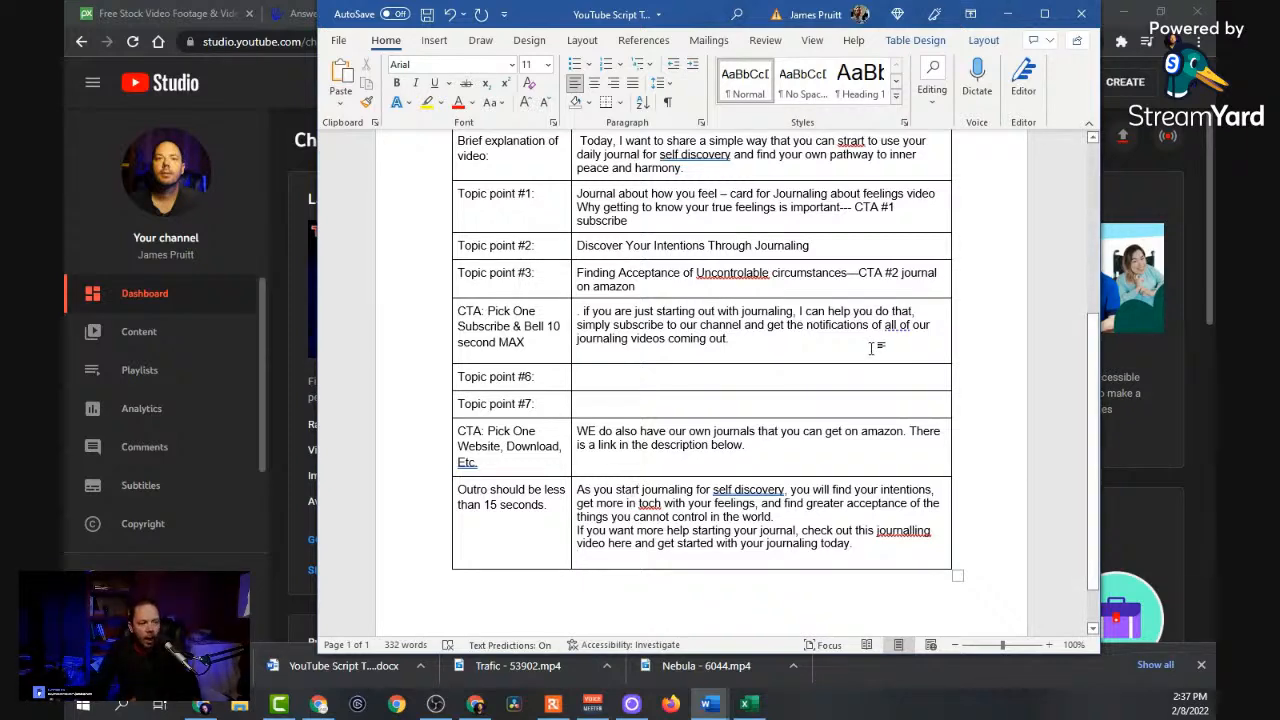
Insert a blank line in the outro cell before the sentence starting "If you want more help".
scroll(600, 420, up, 6)
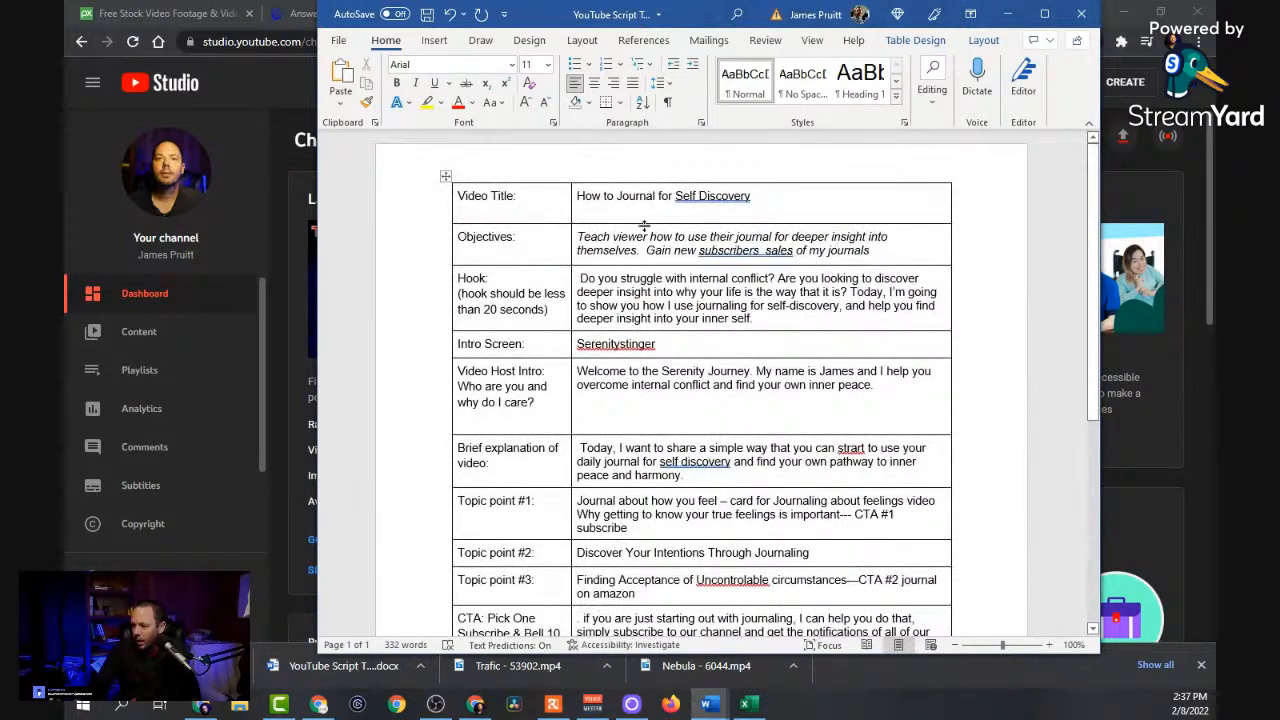
scroll(663, 292, down, 5)
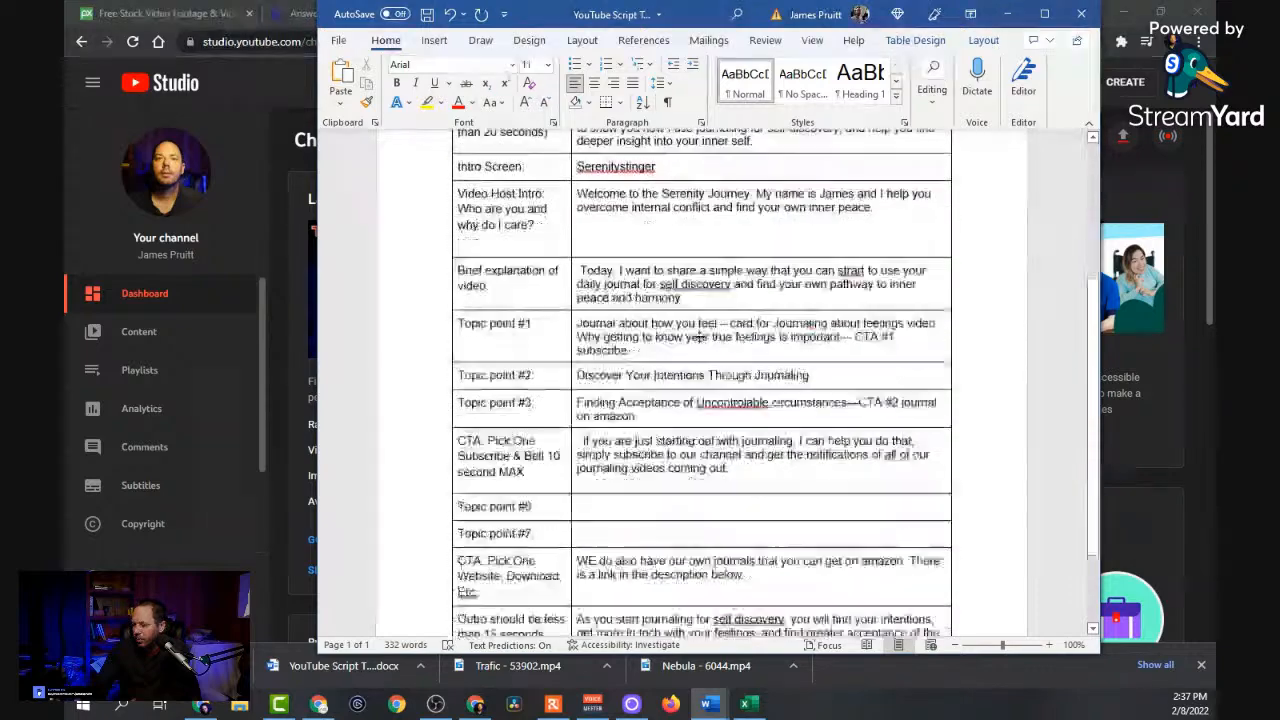
click(579, 476)
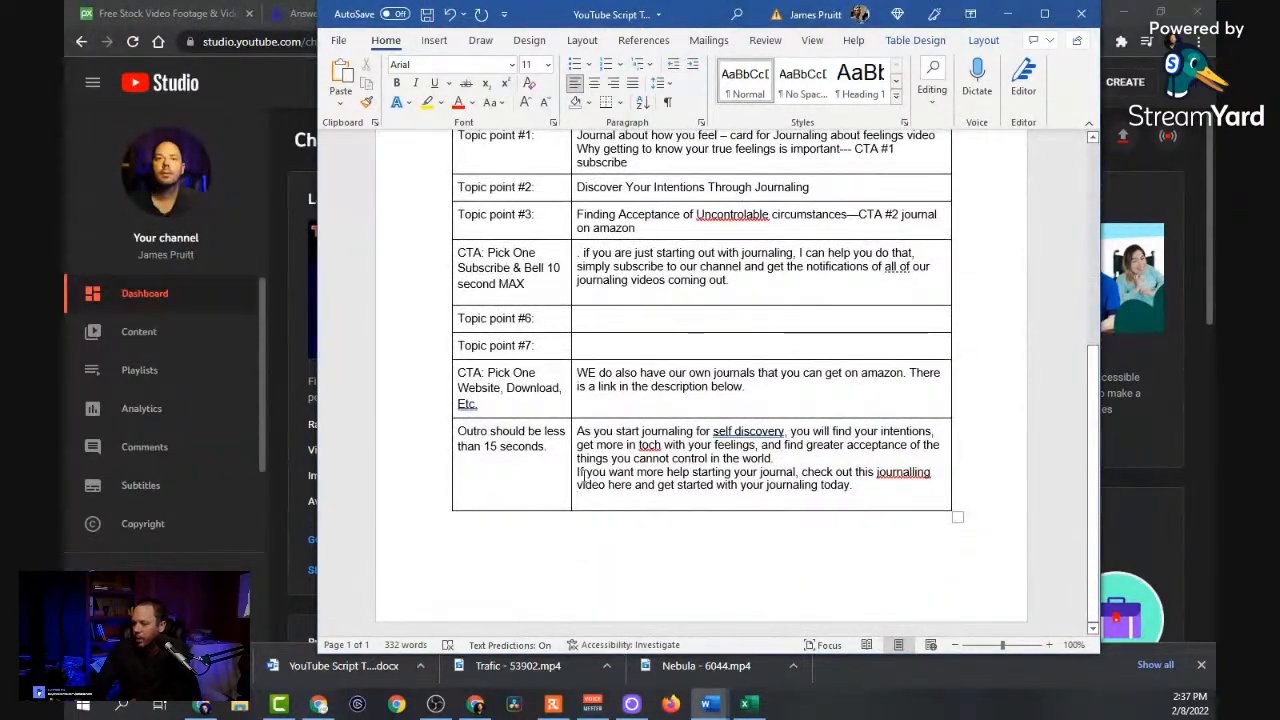
key(Return)
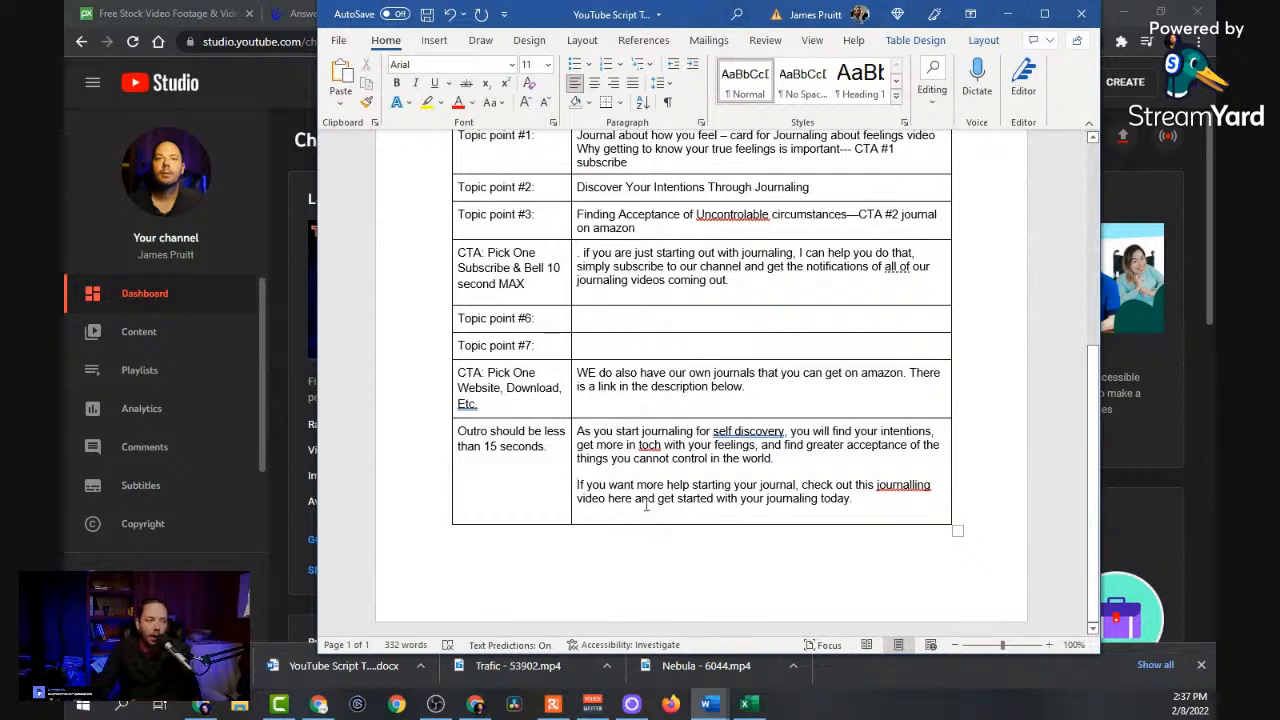
Review the script from the video title down to the outro's closing call to watch the journaling video.
scroll(641, 549, up, 10)
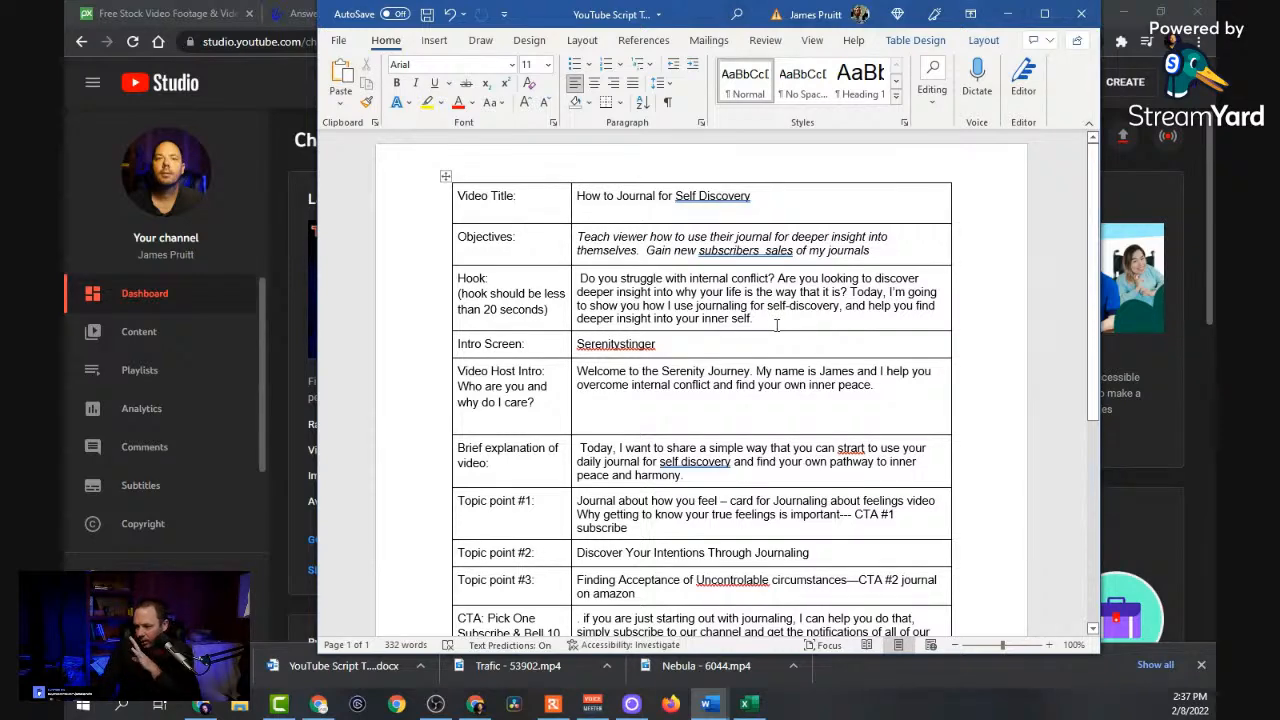
scroll(775, 322, down, 3)
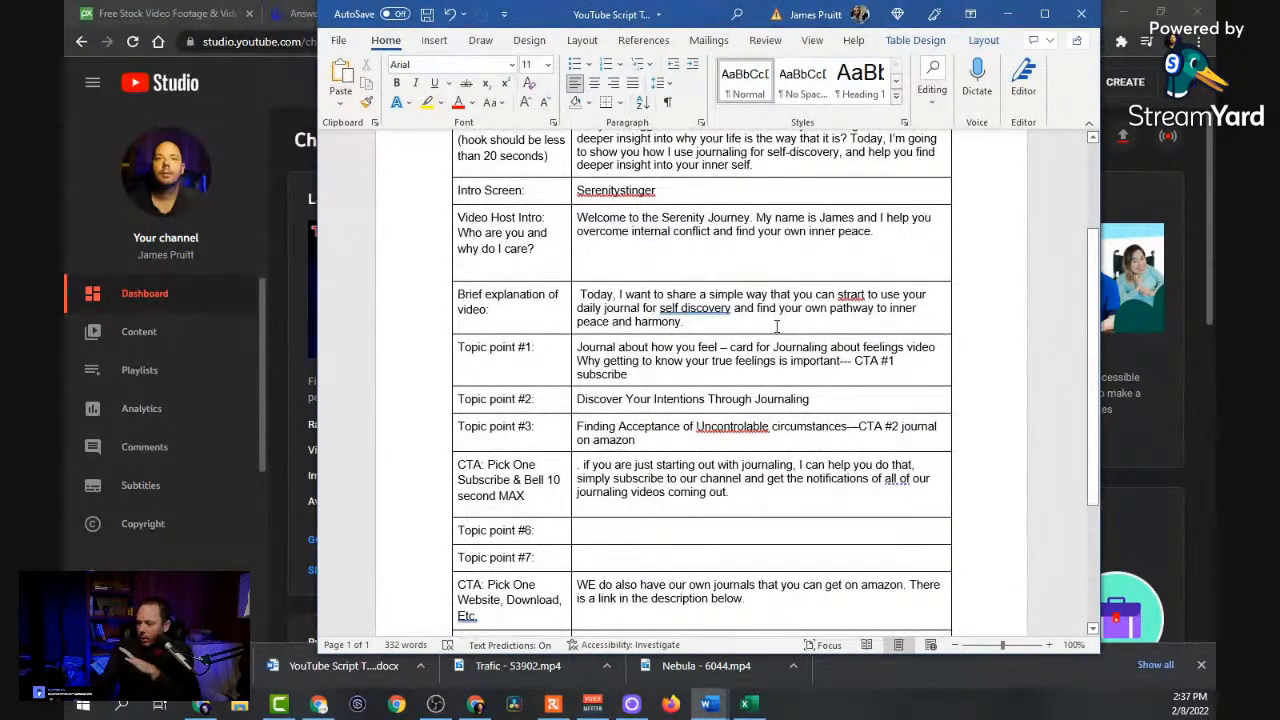
scroll(776, 326, down, 1)
scroll(777, 326, down, 1)
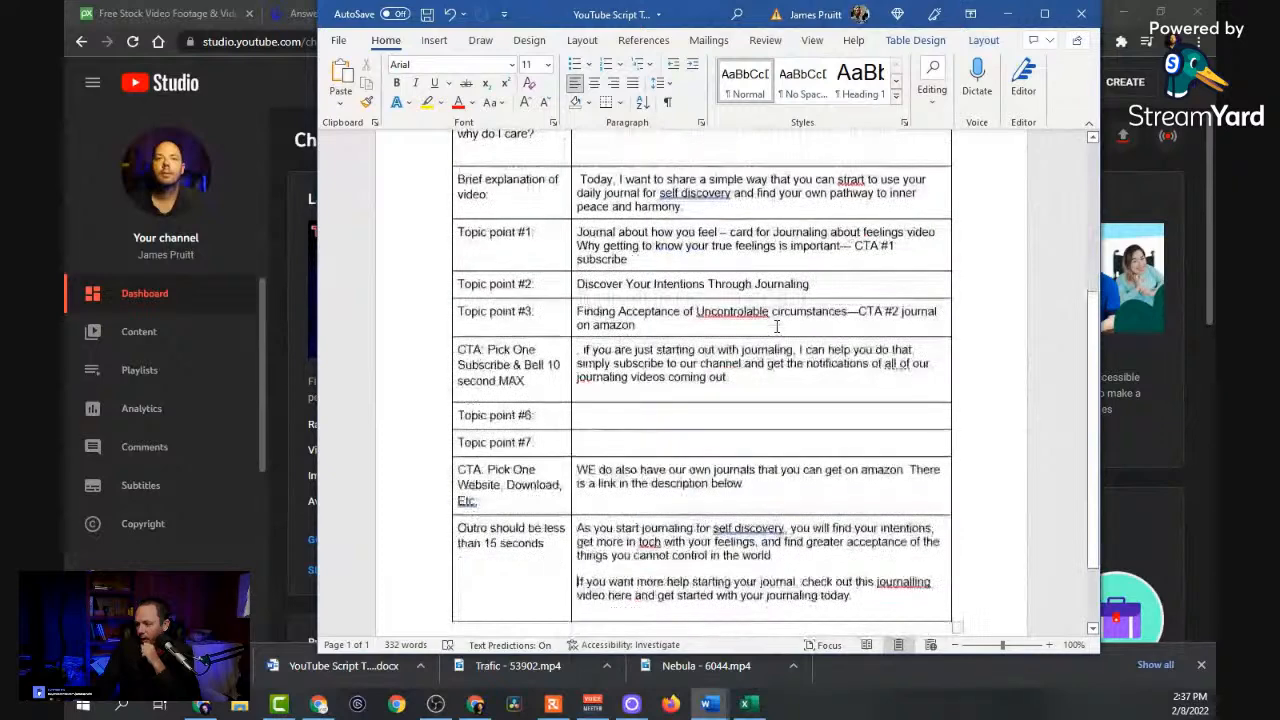
scroll(777, 326, down, 2)
drag(866, 505, 578, 486)
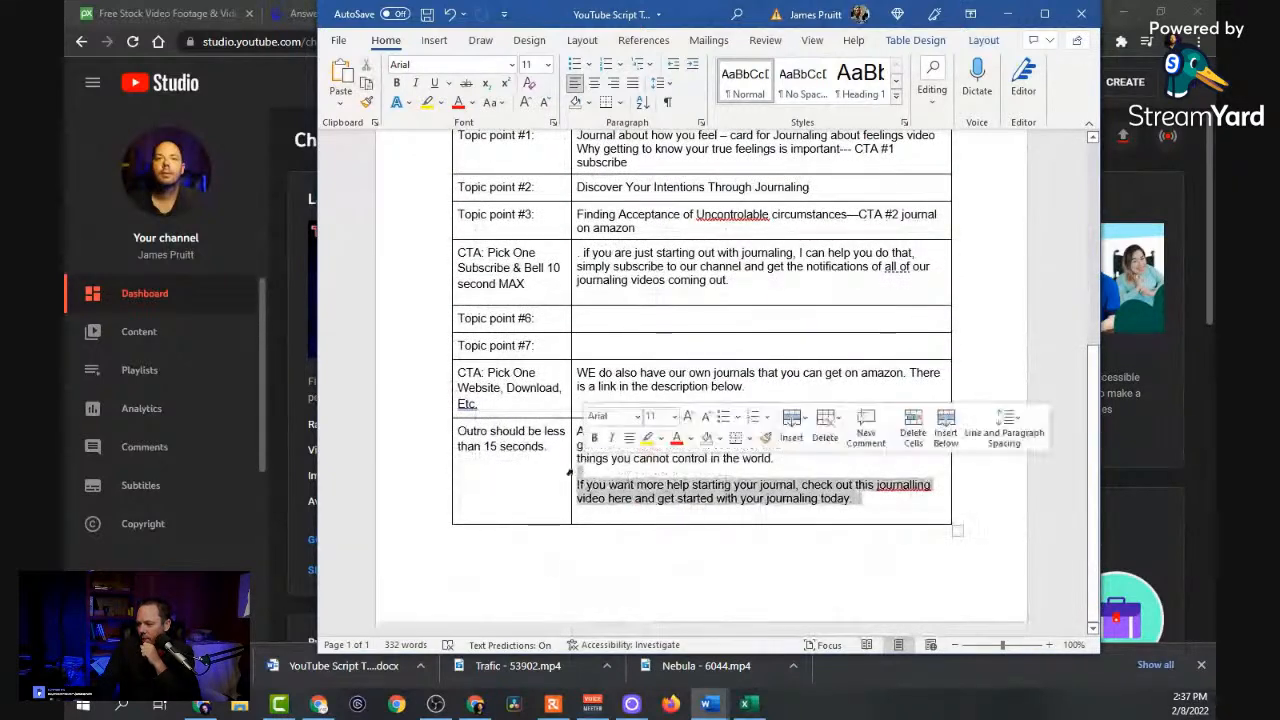
key(Right)
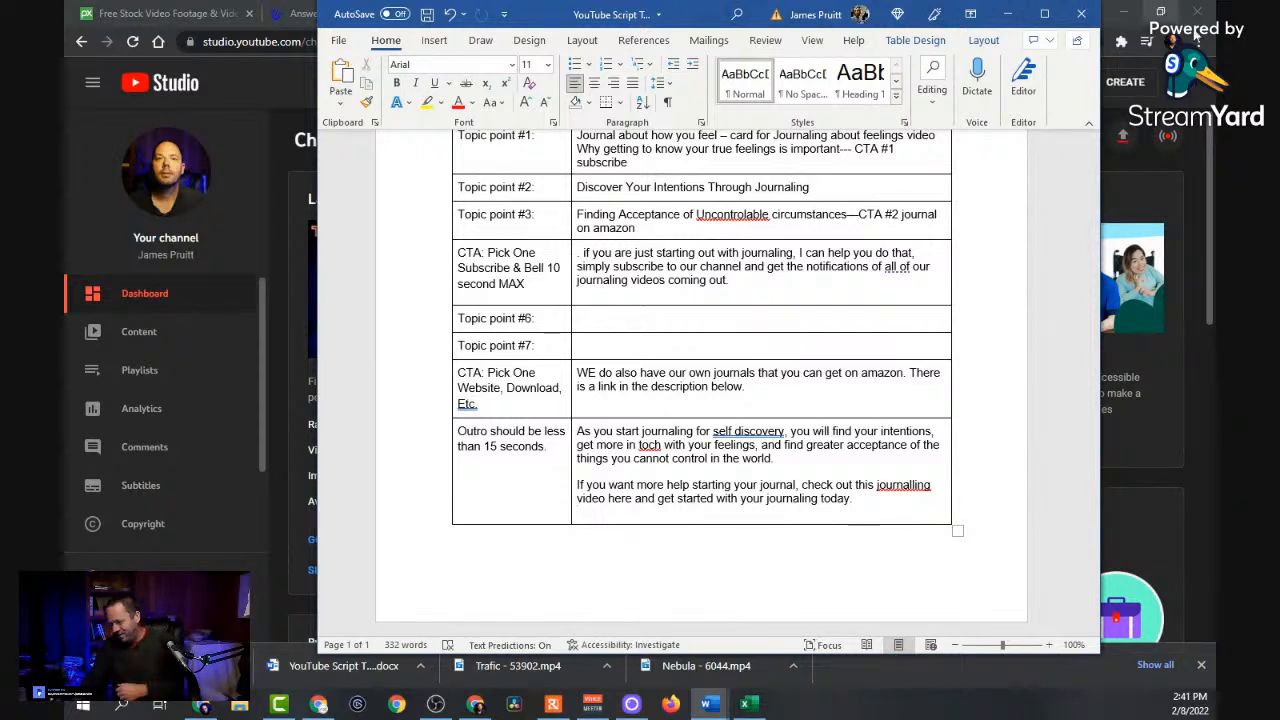
Correct the misspelled or flagged words in the outro to "touch", "self-discovery" and "journaling".
right_click(650, 446)
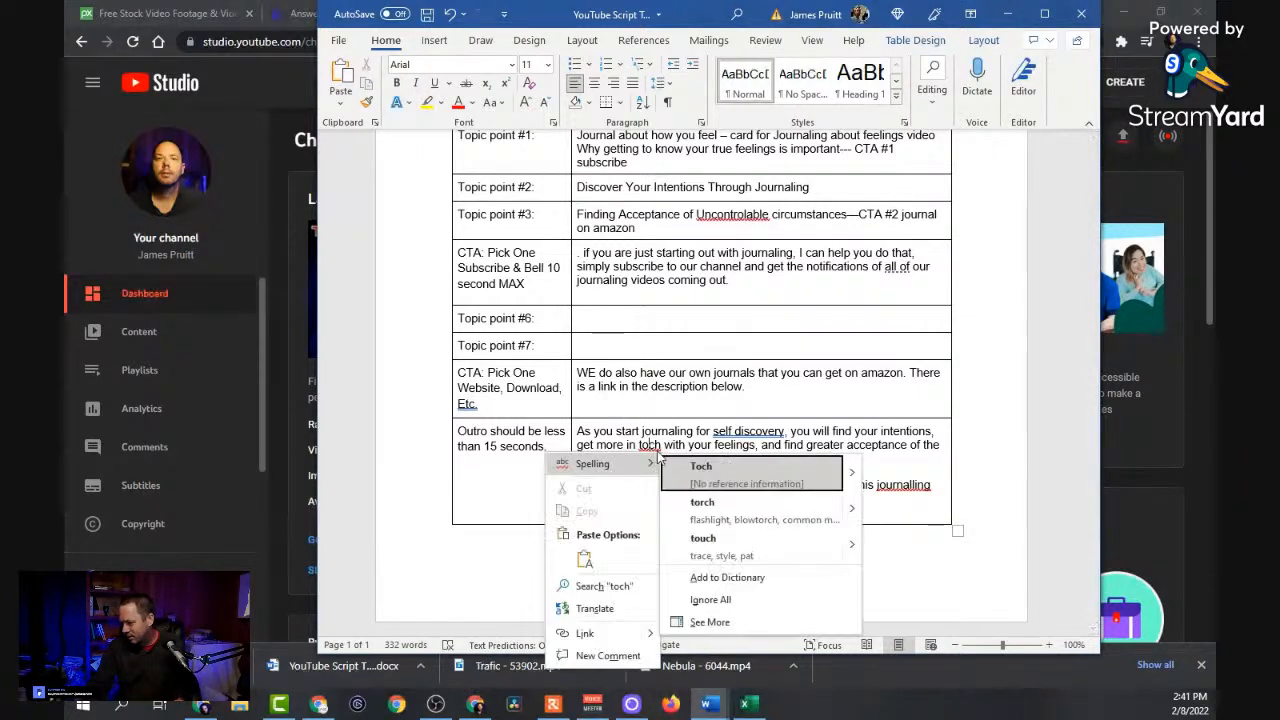
click(652, 450)
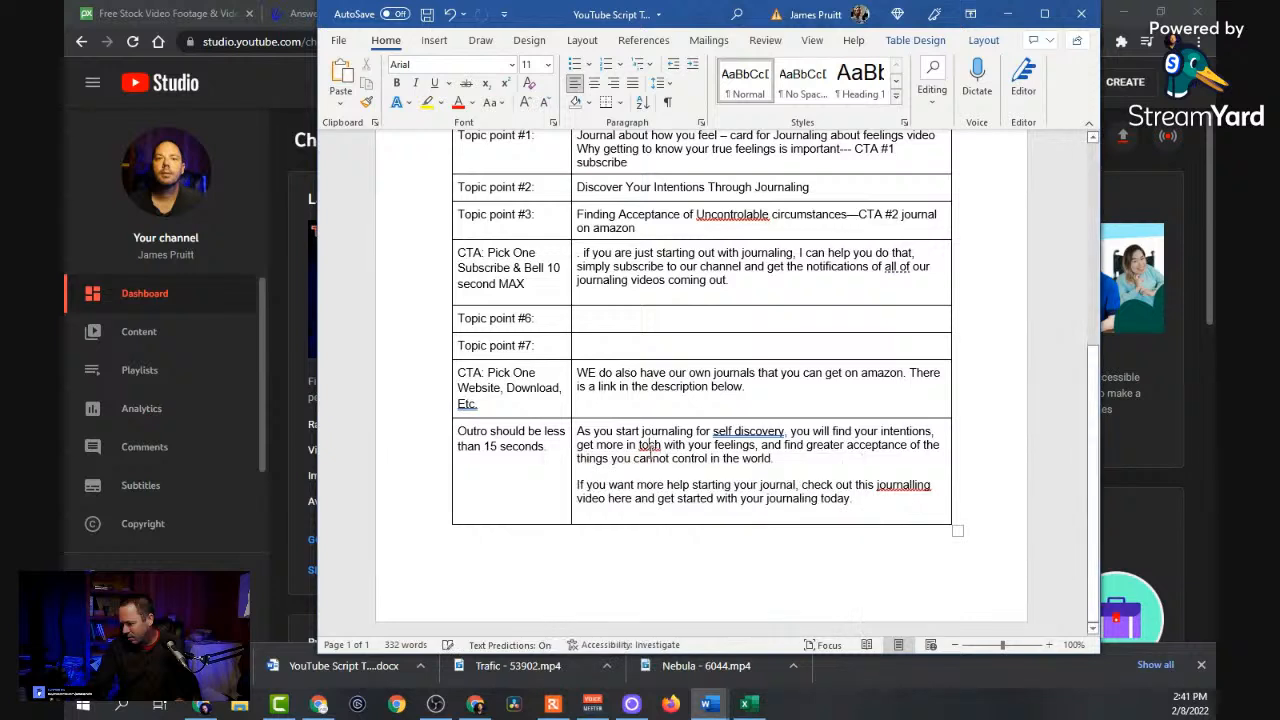
text(u)
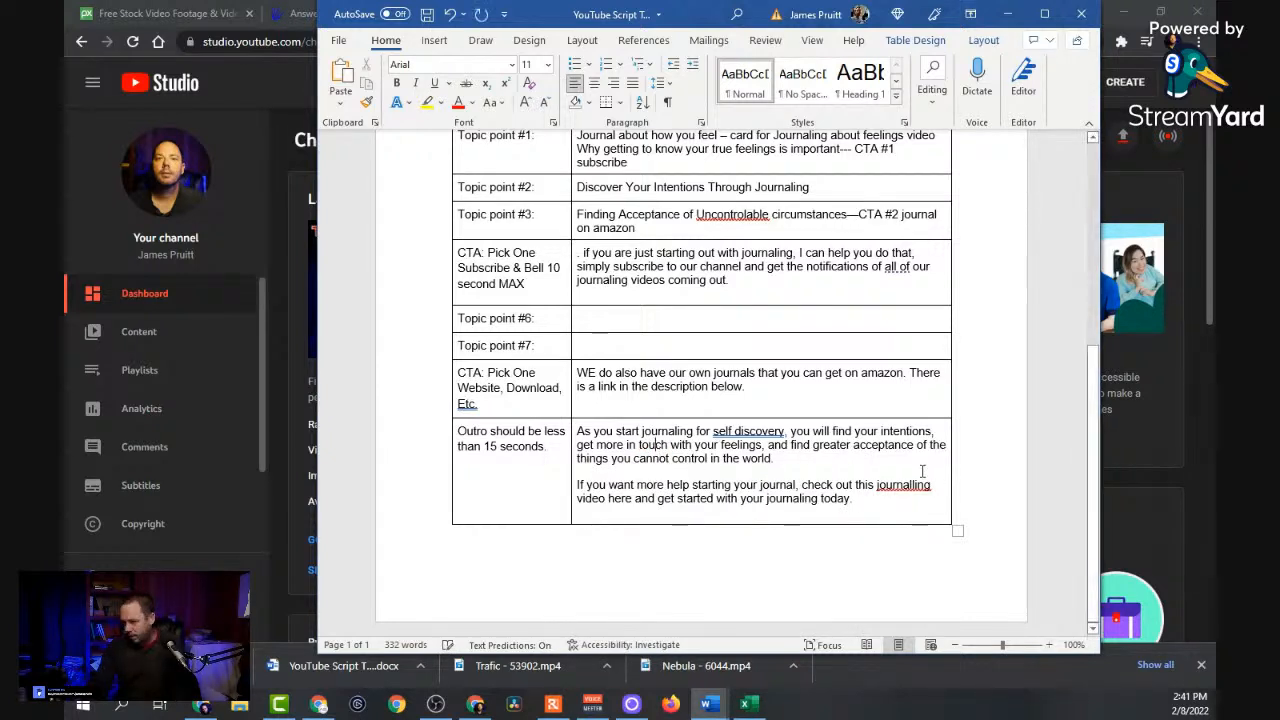
right_click(755, 431)
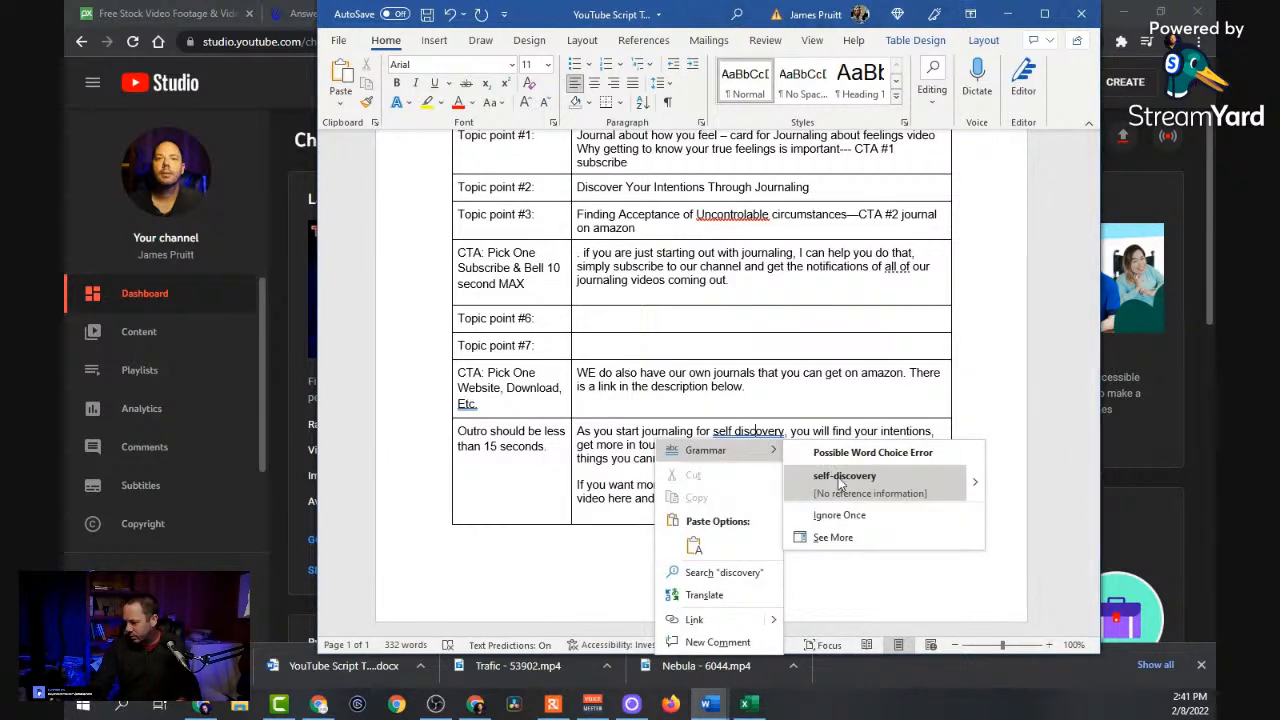
click(841, 478)
right_click(911, 503)
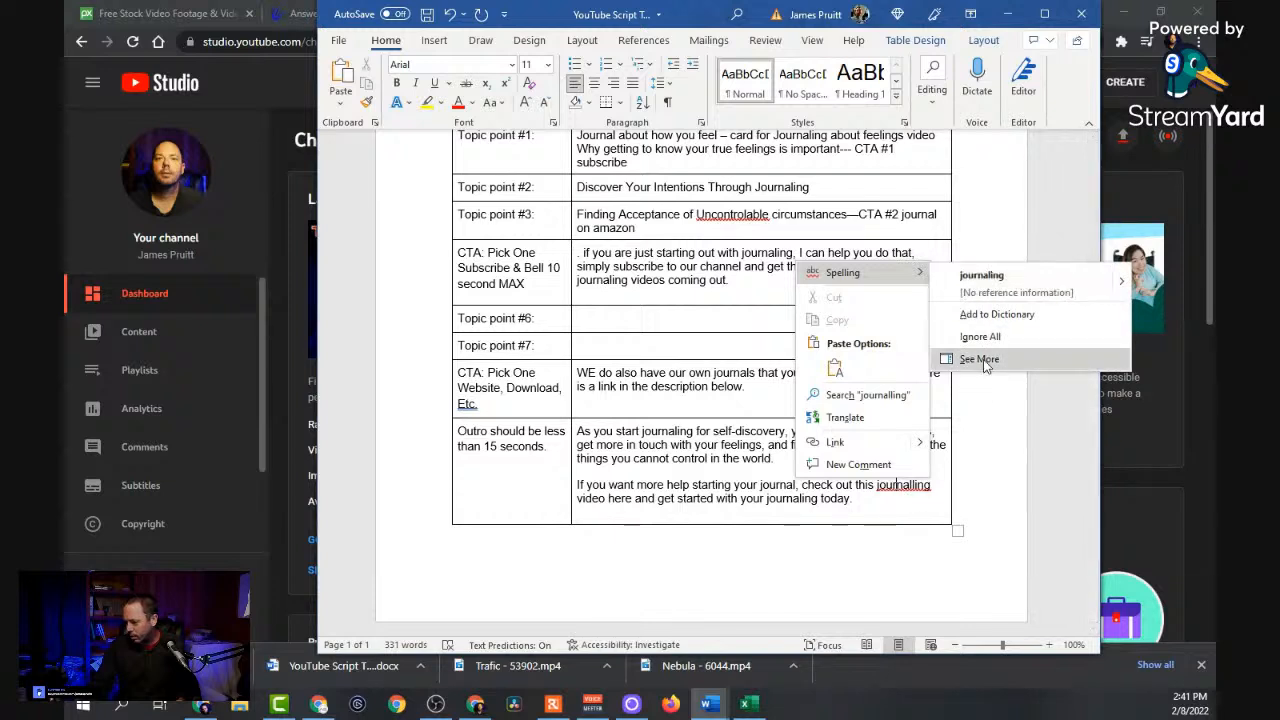
click(1010, 268)
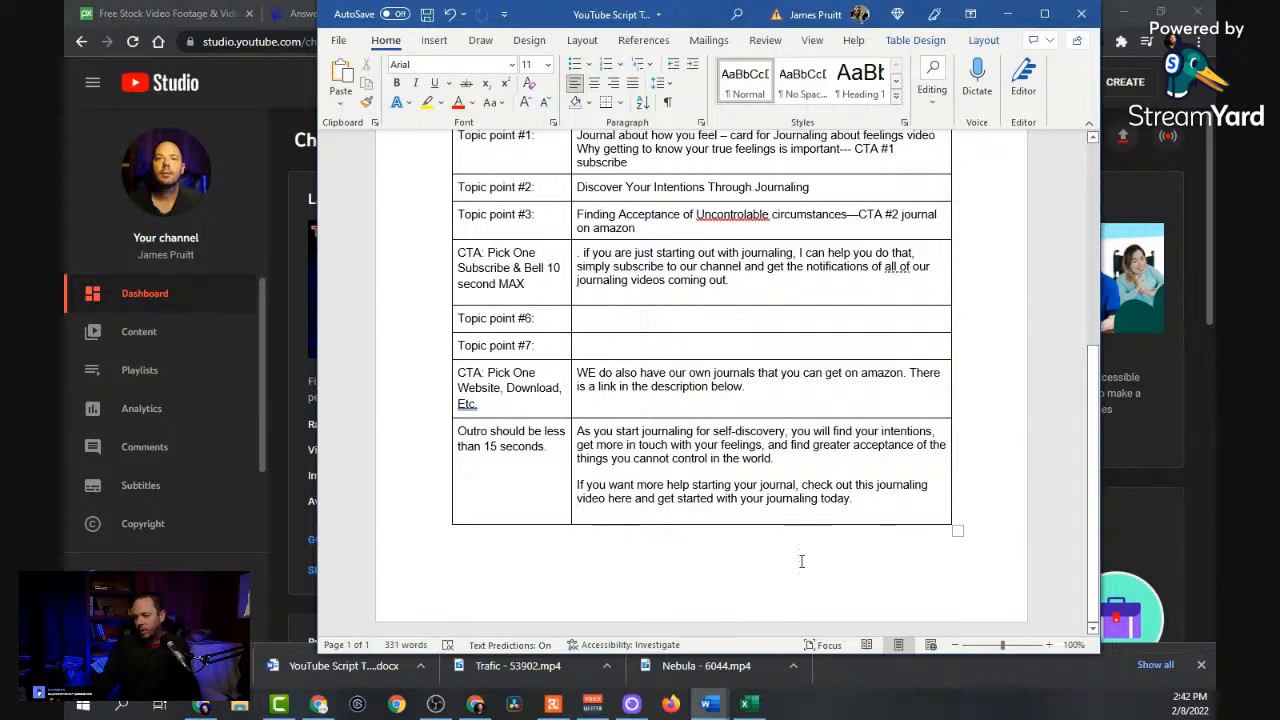
Return to the beginning of the script and place the cursor after the Intro Screen entry.
scroll(754, 549, up, 2)
scroll(754, 549, up, 6)
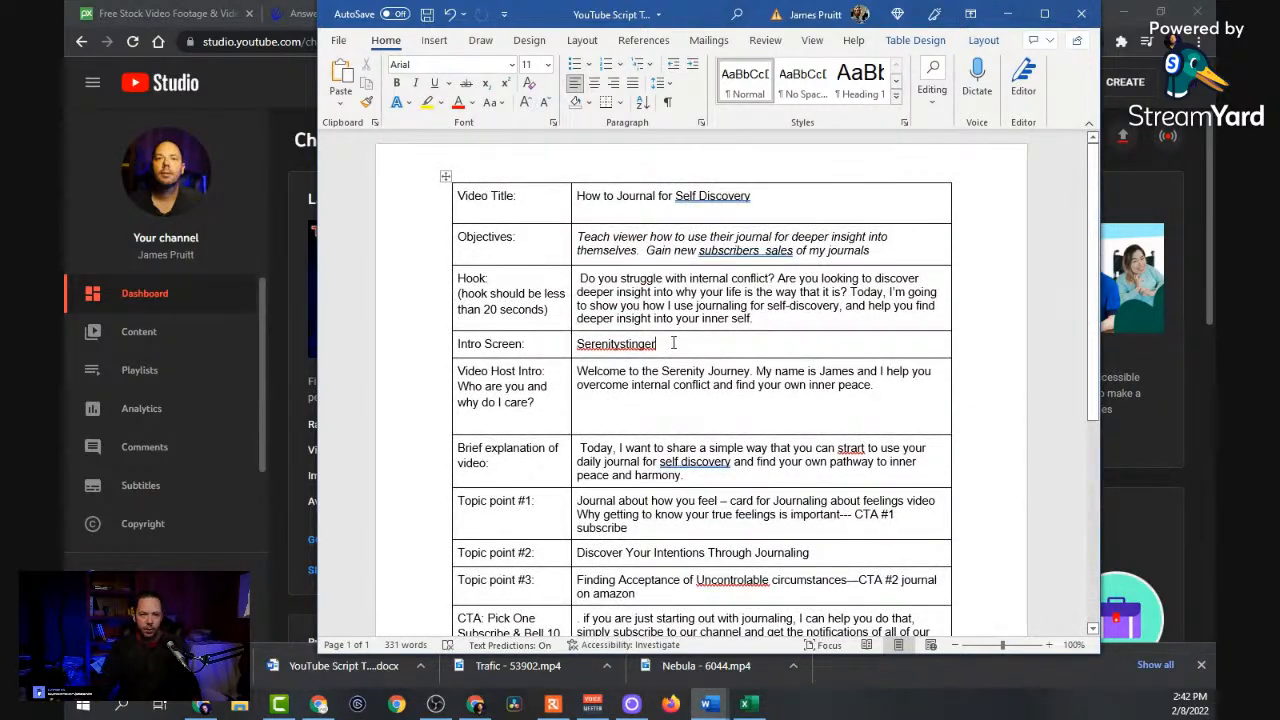
click(674, 343)
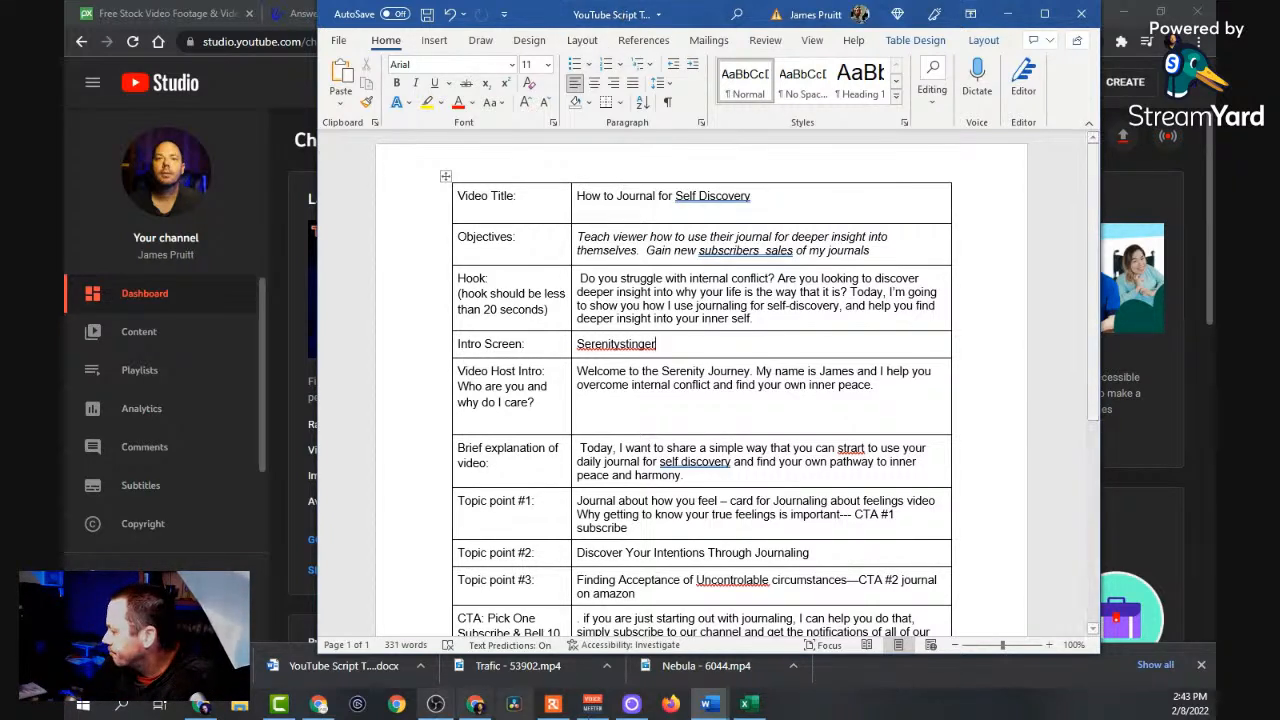
Switch to the Remote camera app, reposition its window, and record a short video clip.
click(562, 710)
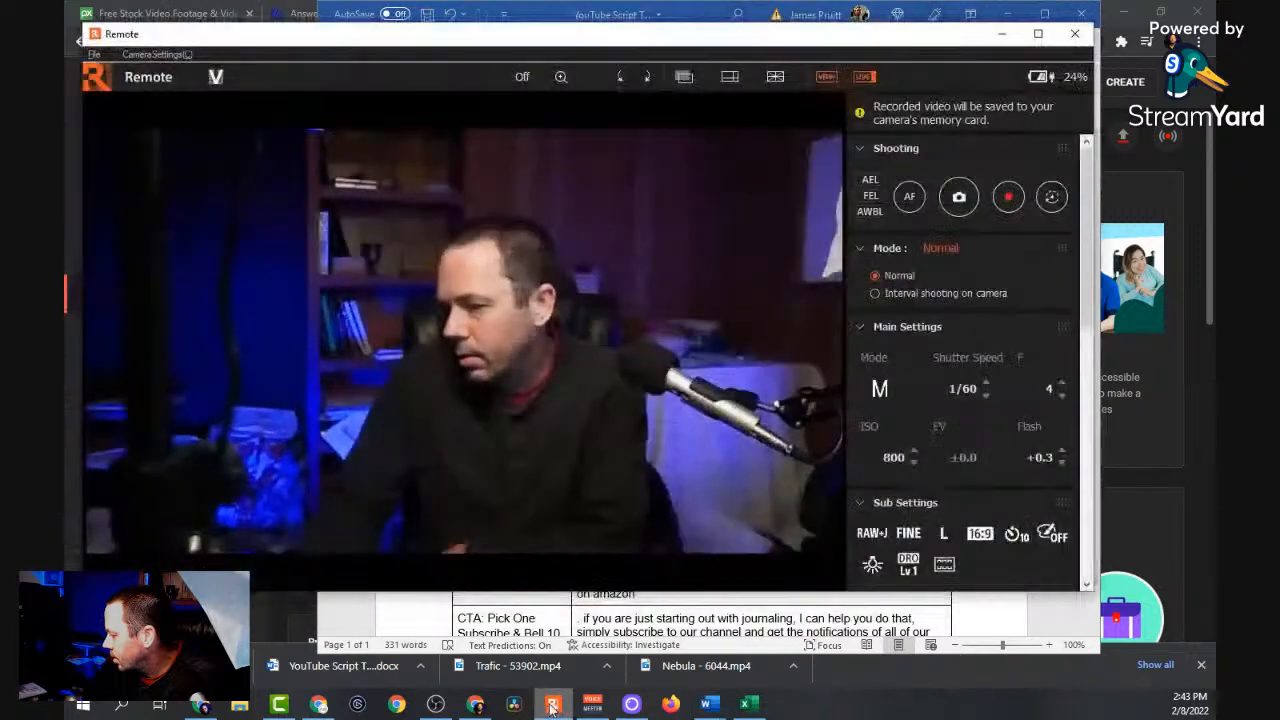
drag(700, 39, 779, 20)
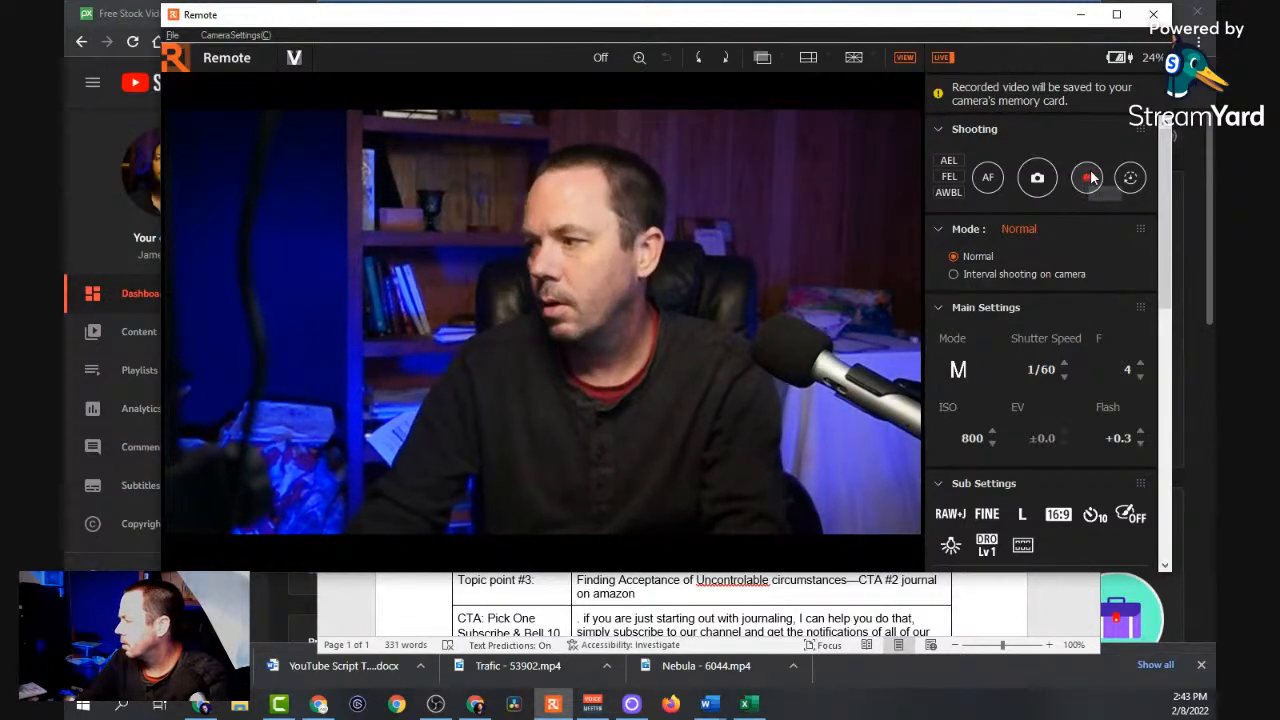
click(1088, 178)
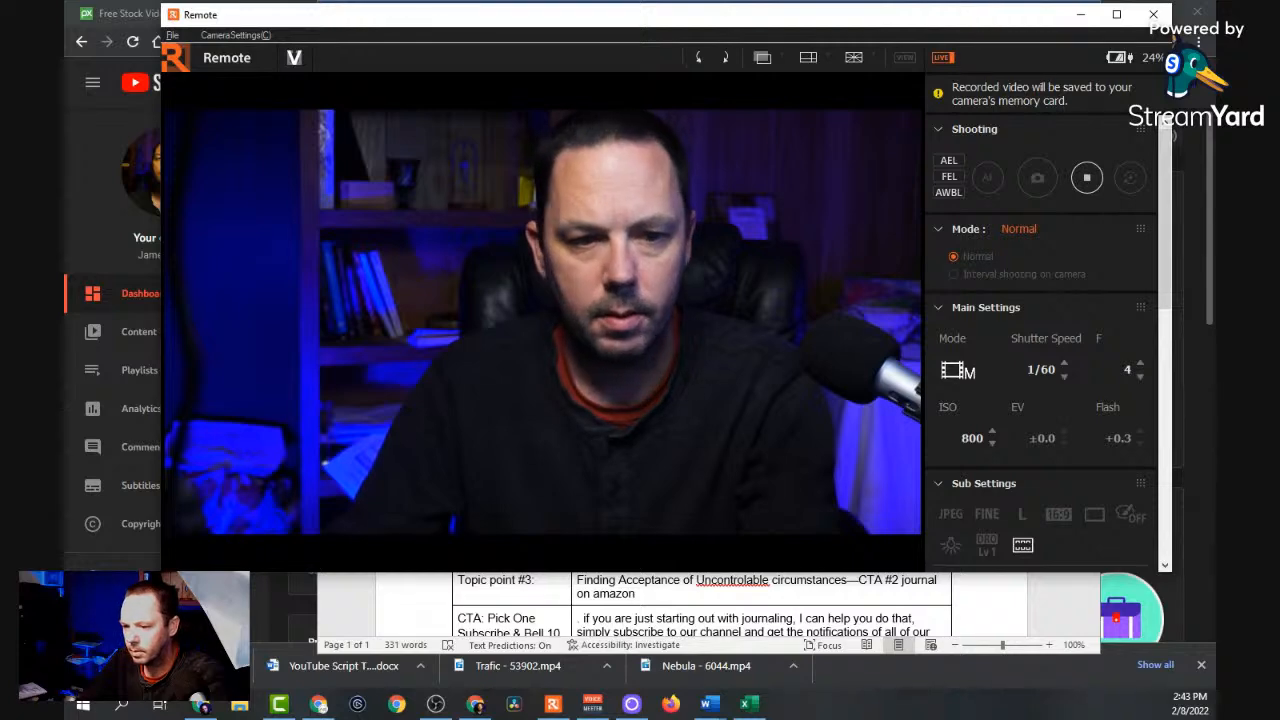
click(1087, 178)
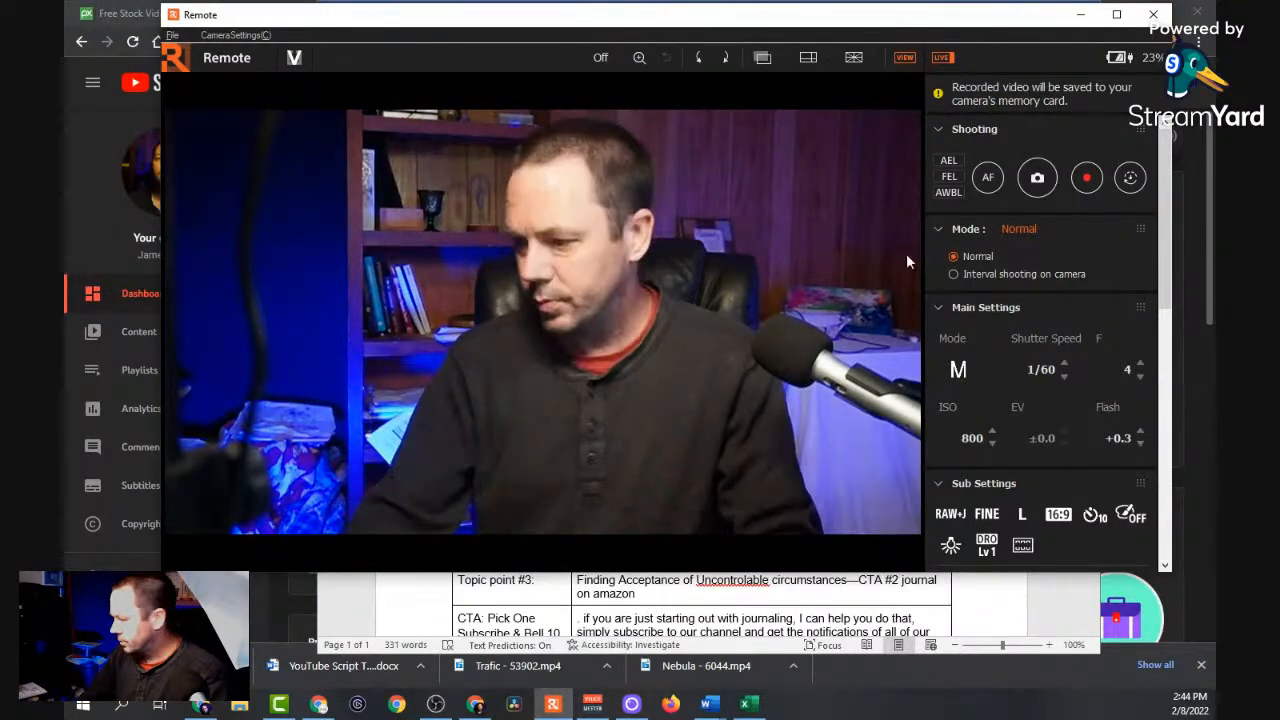
Start another video recording in Remote and bring the Word script to the front for reading.
click(708, 704)
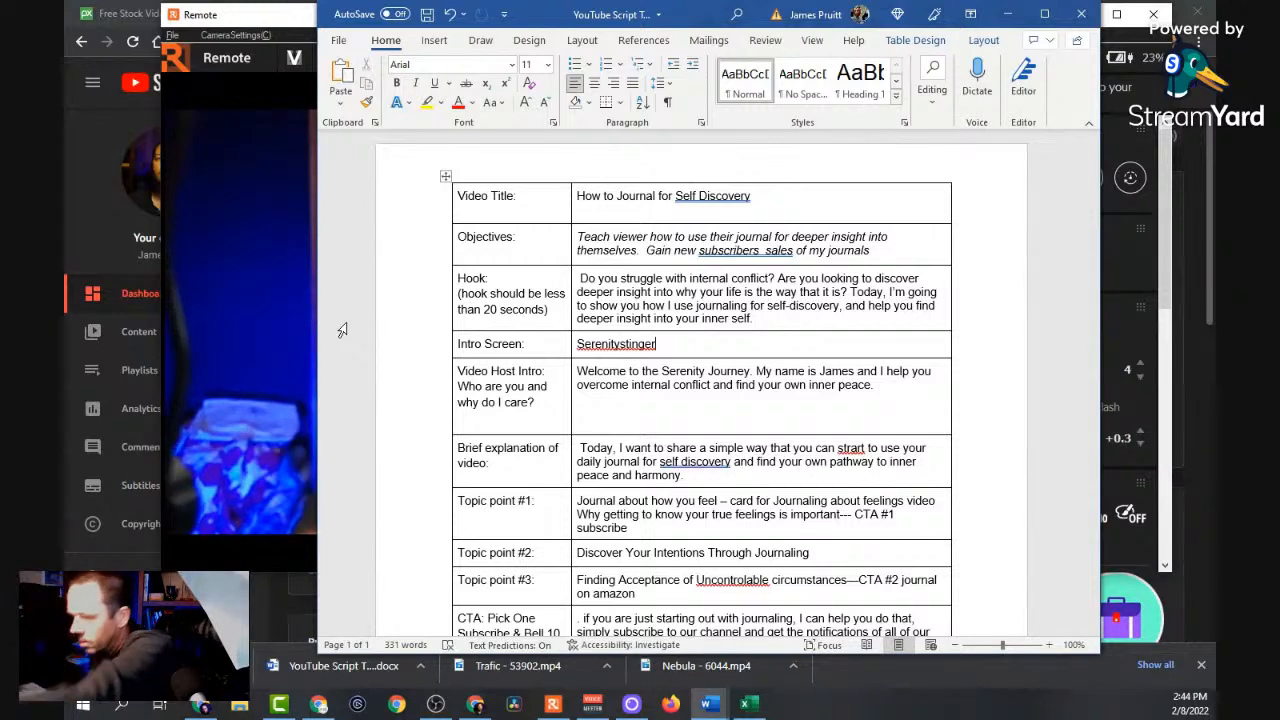
click(265, 20)
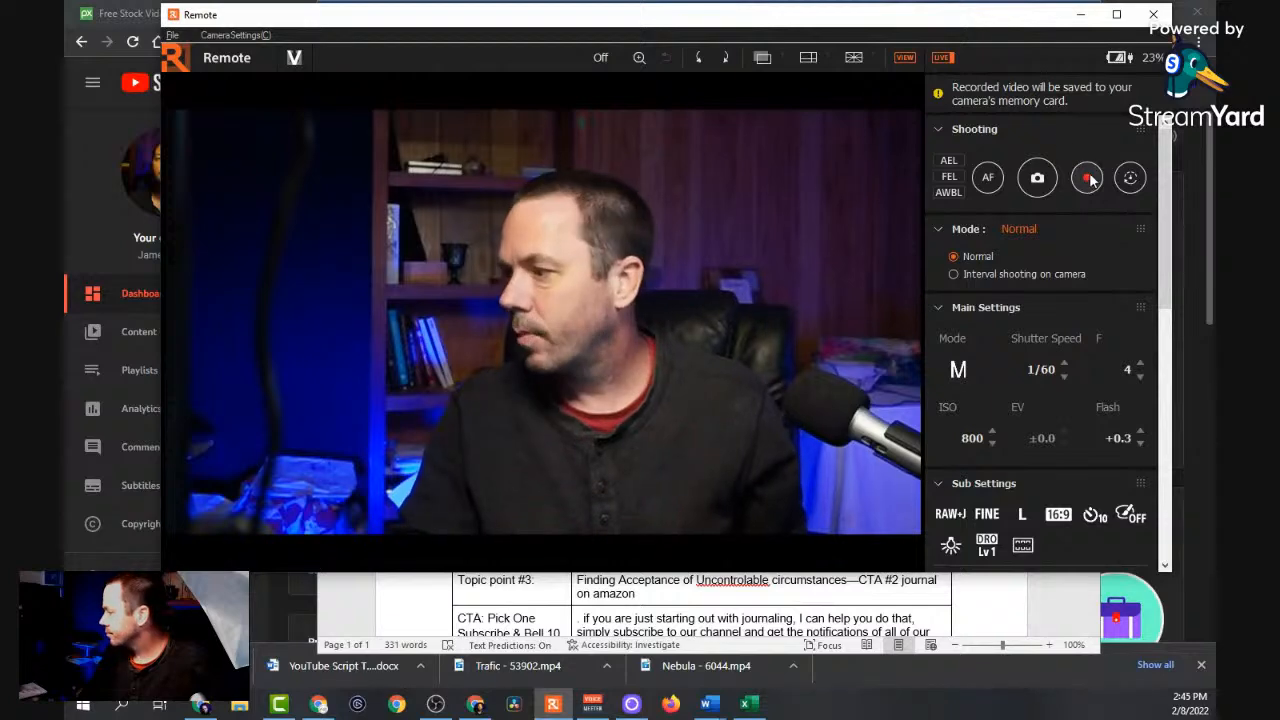
click(995, 615)
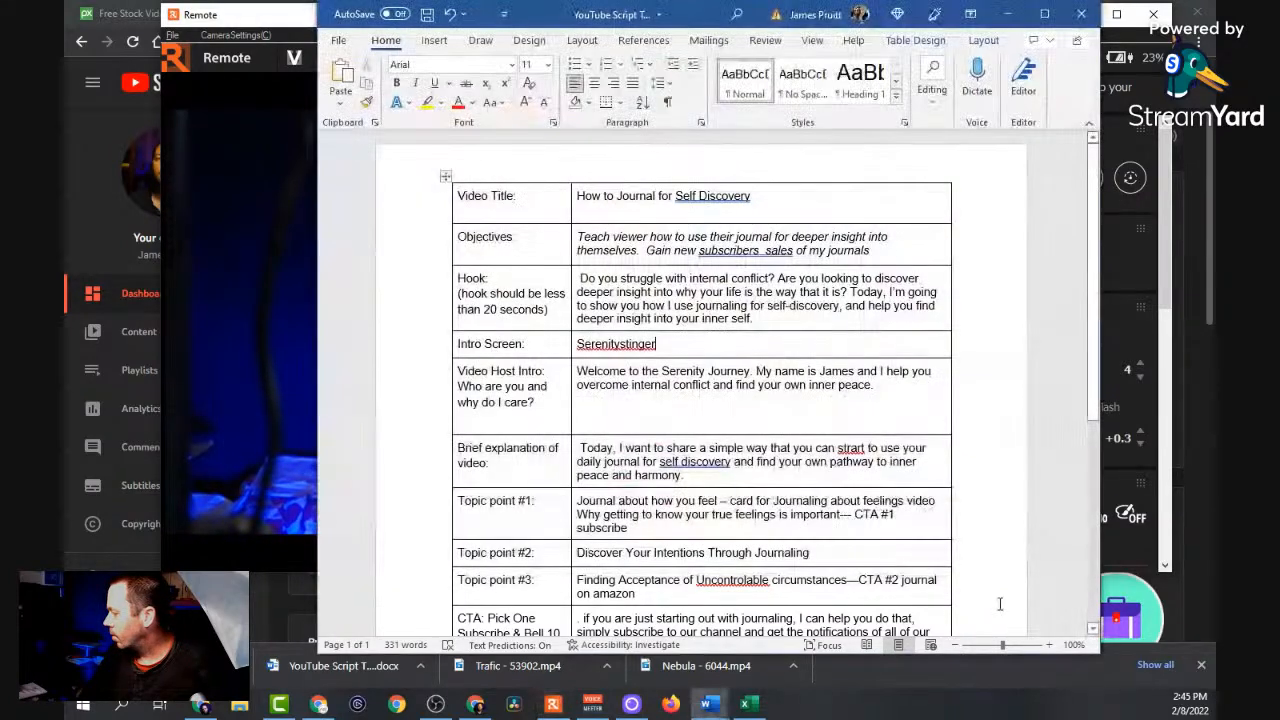
click(1126, 148)
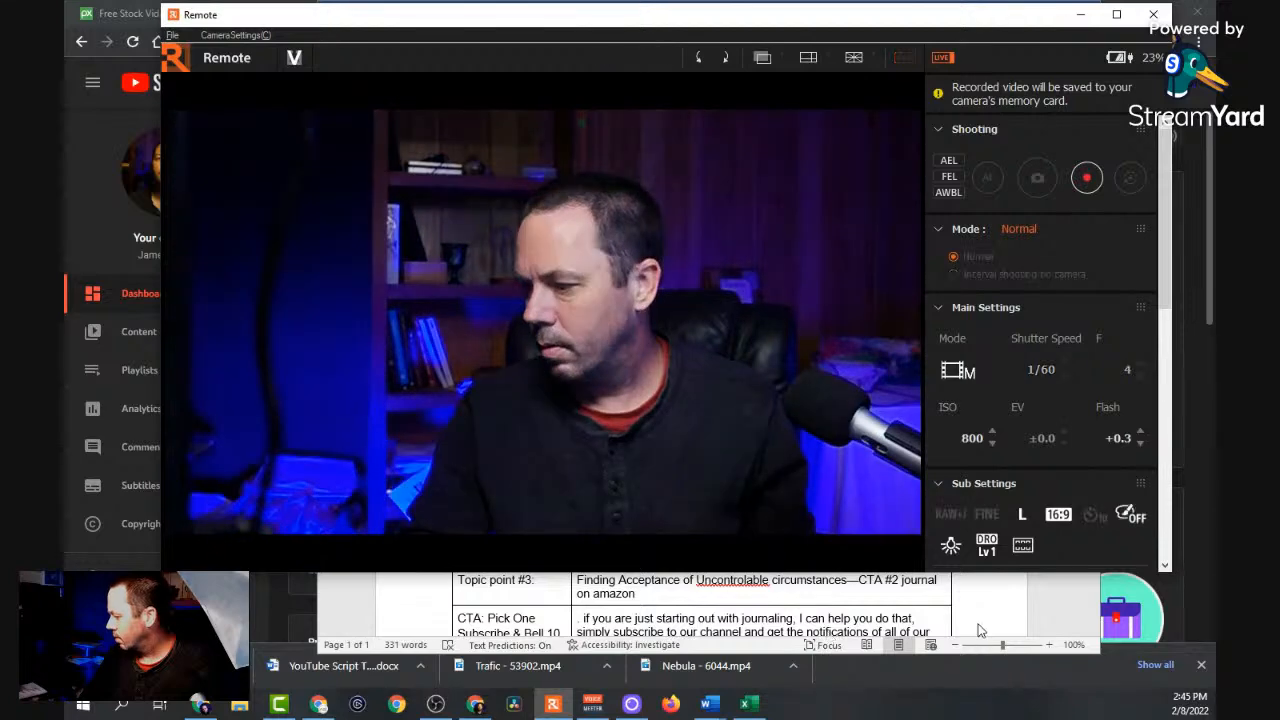
click(985, 620)
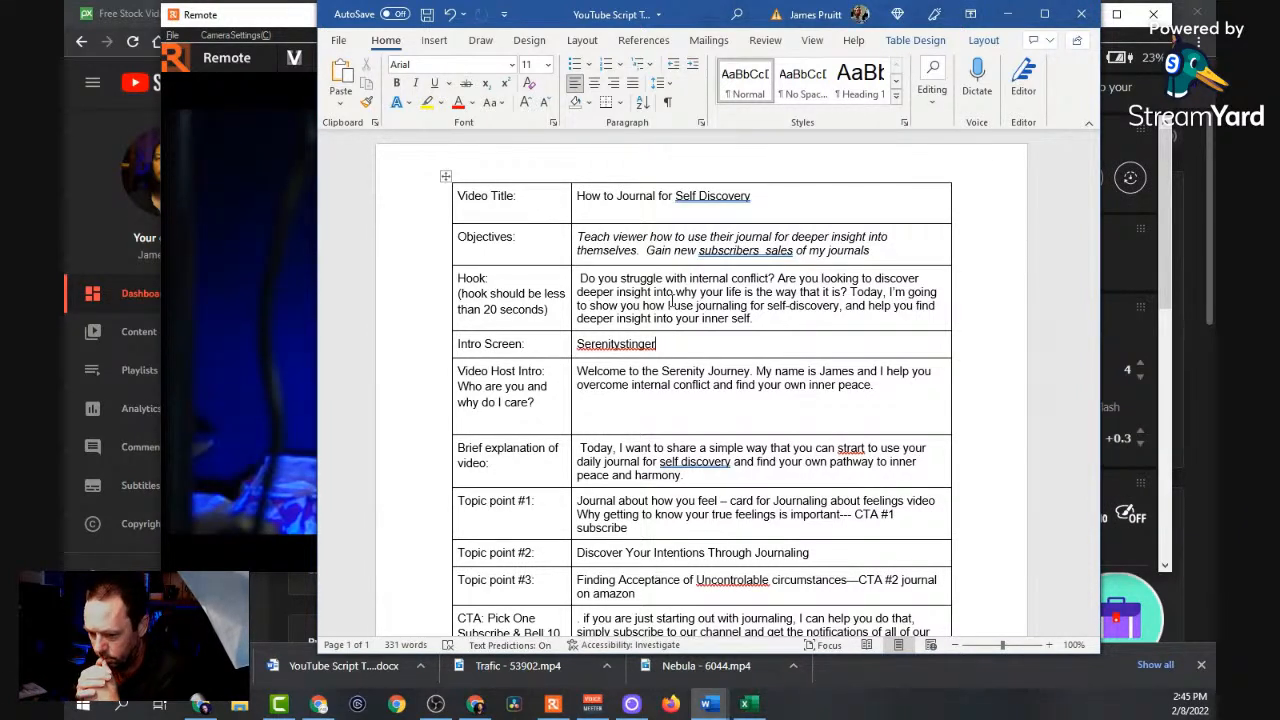
Switch back to the Remote camera app and start a new video recording.
click(249, 16)
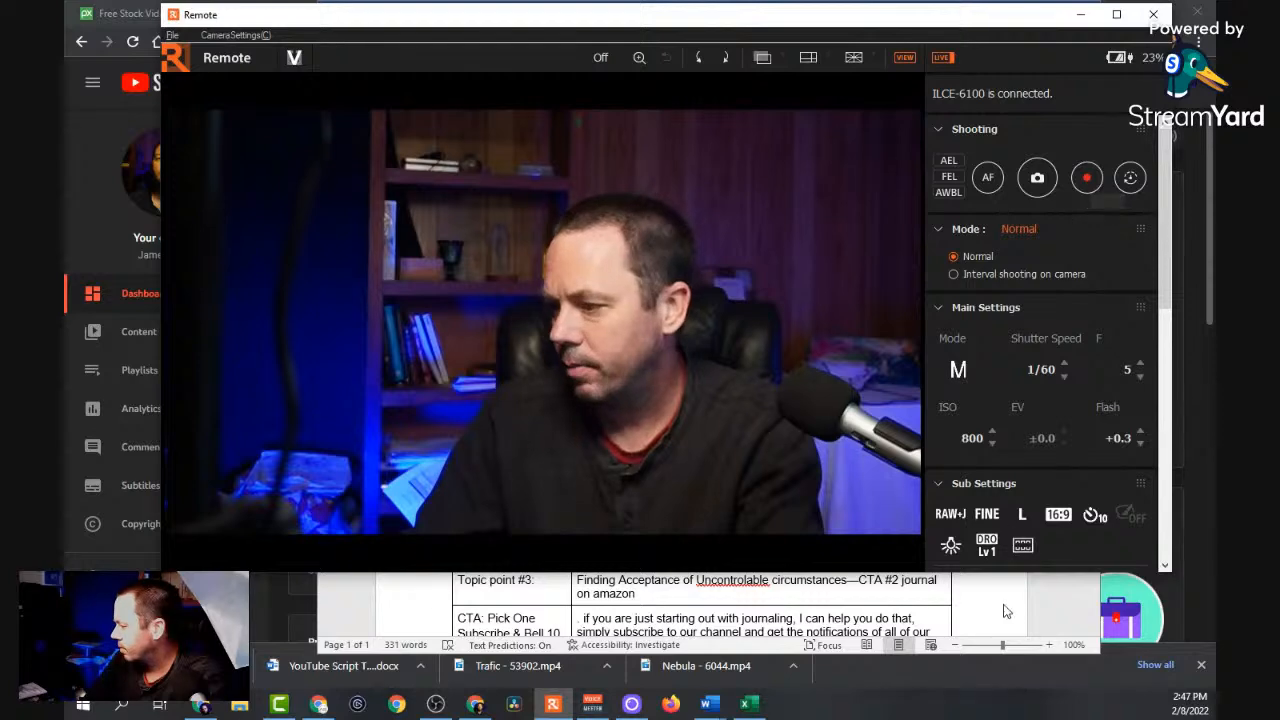
click(1058, 613)
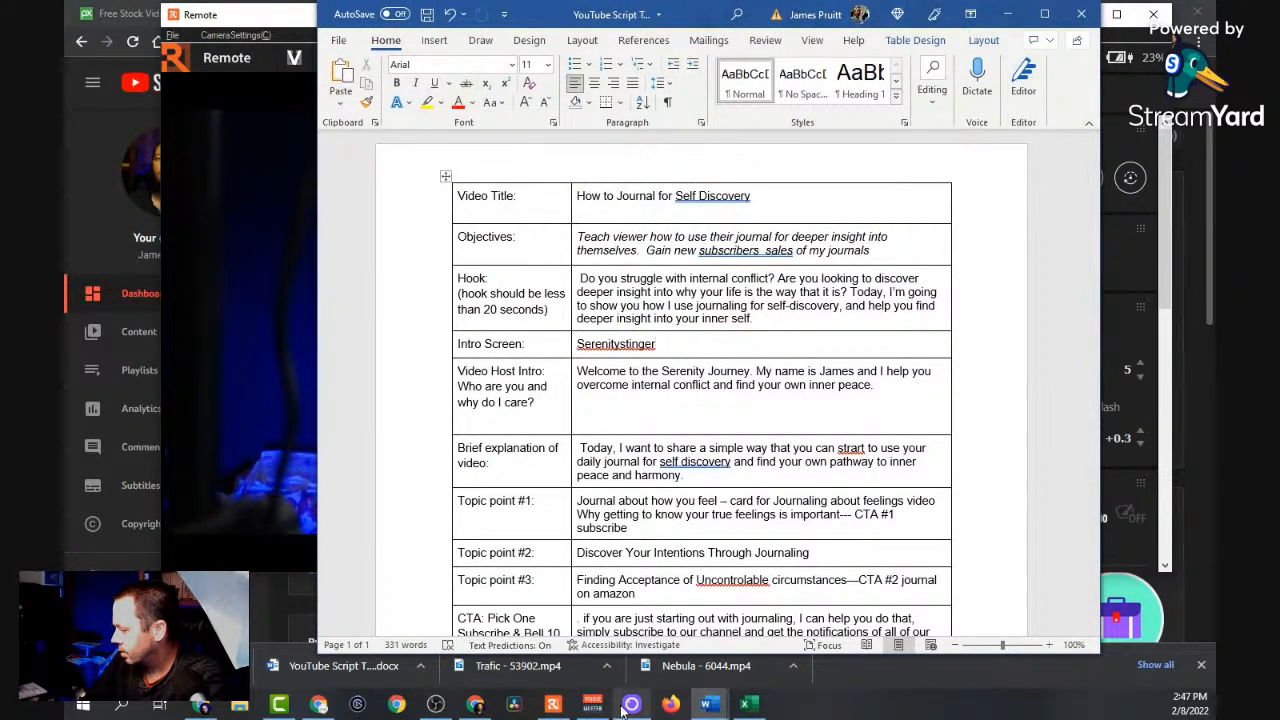
click(1108, 98)
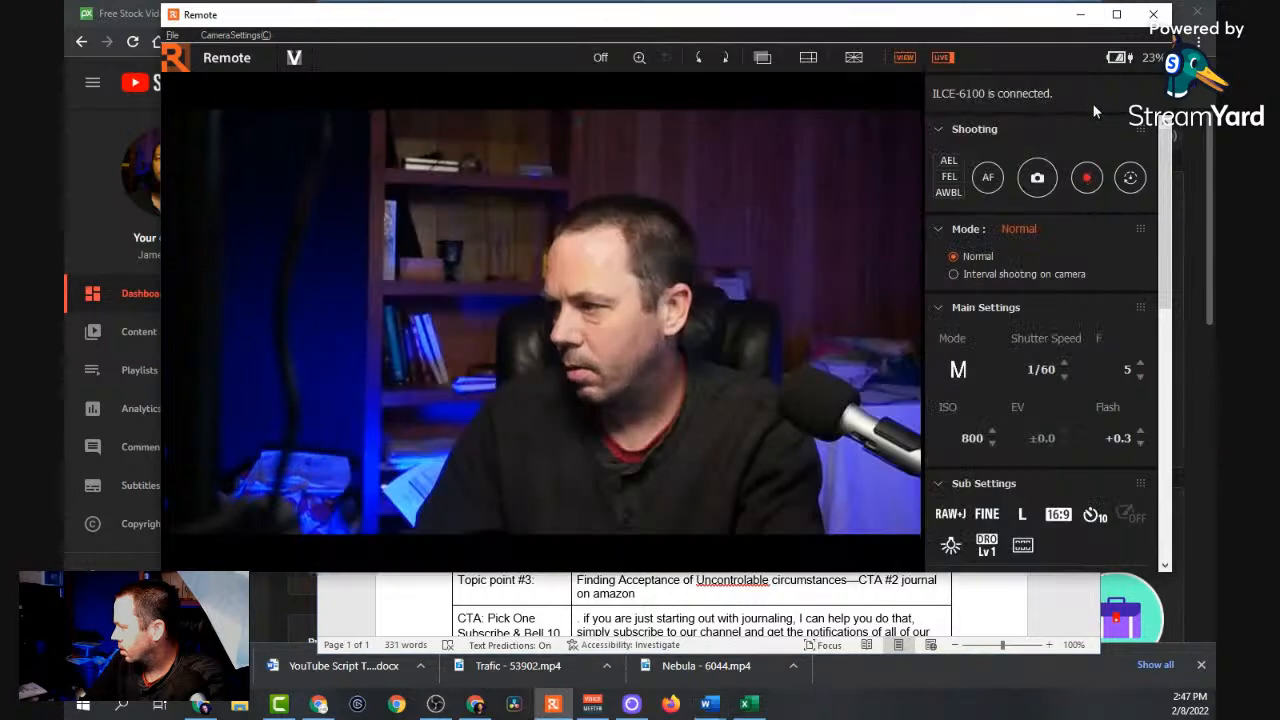
click(1087, 178)
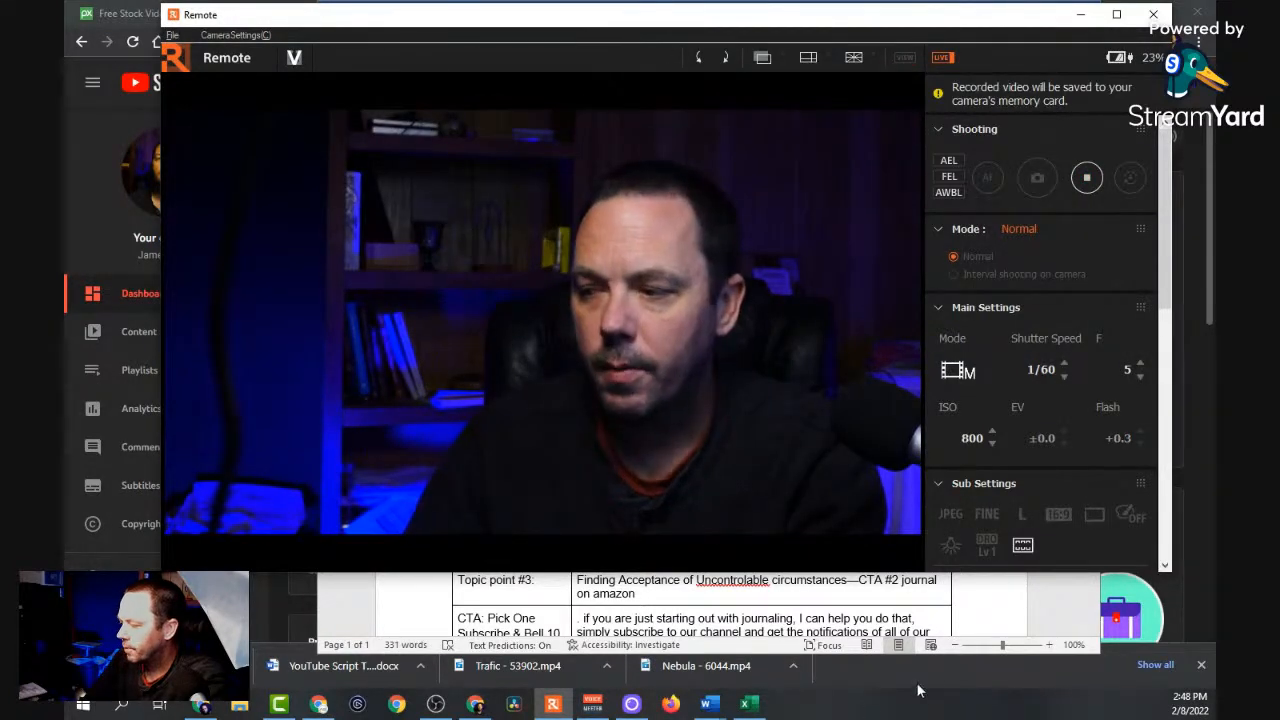
Bring the Word script to the front and read it through to the outro while the camera is recording.
click(990, 619)
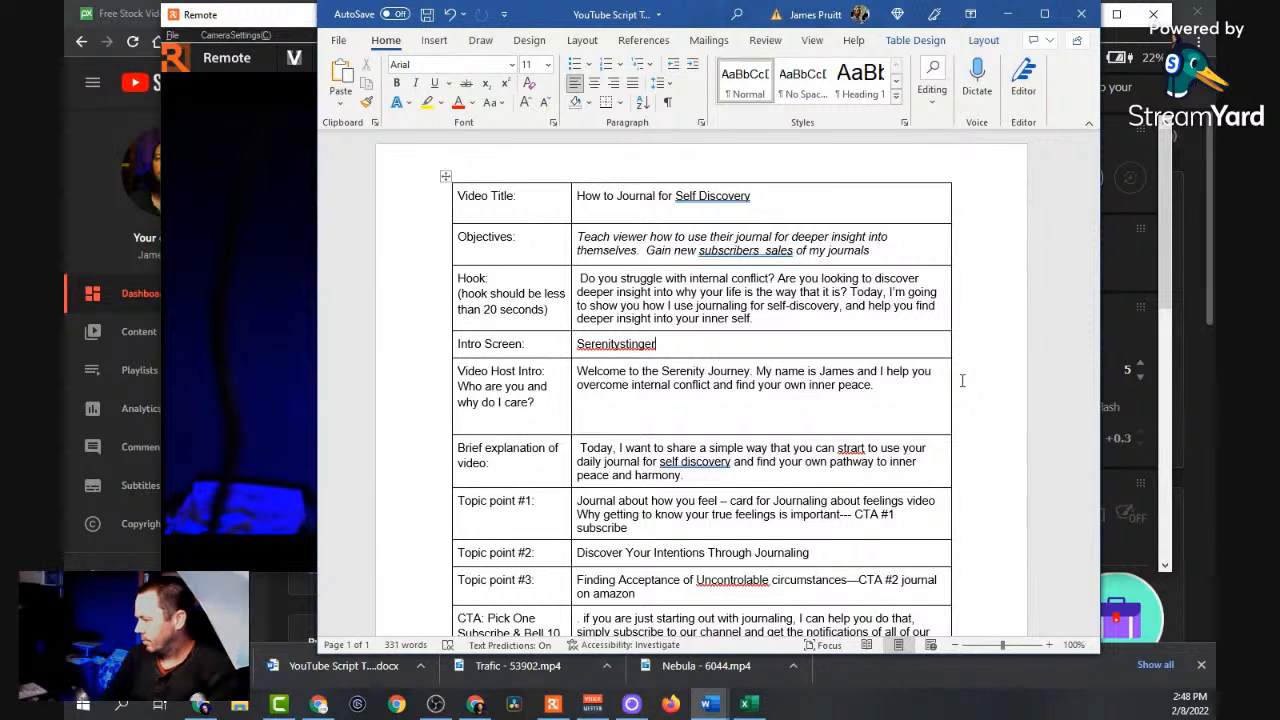
click(780, 318)
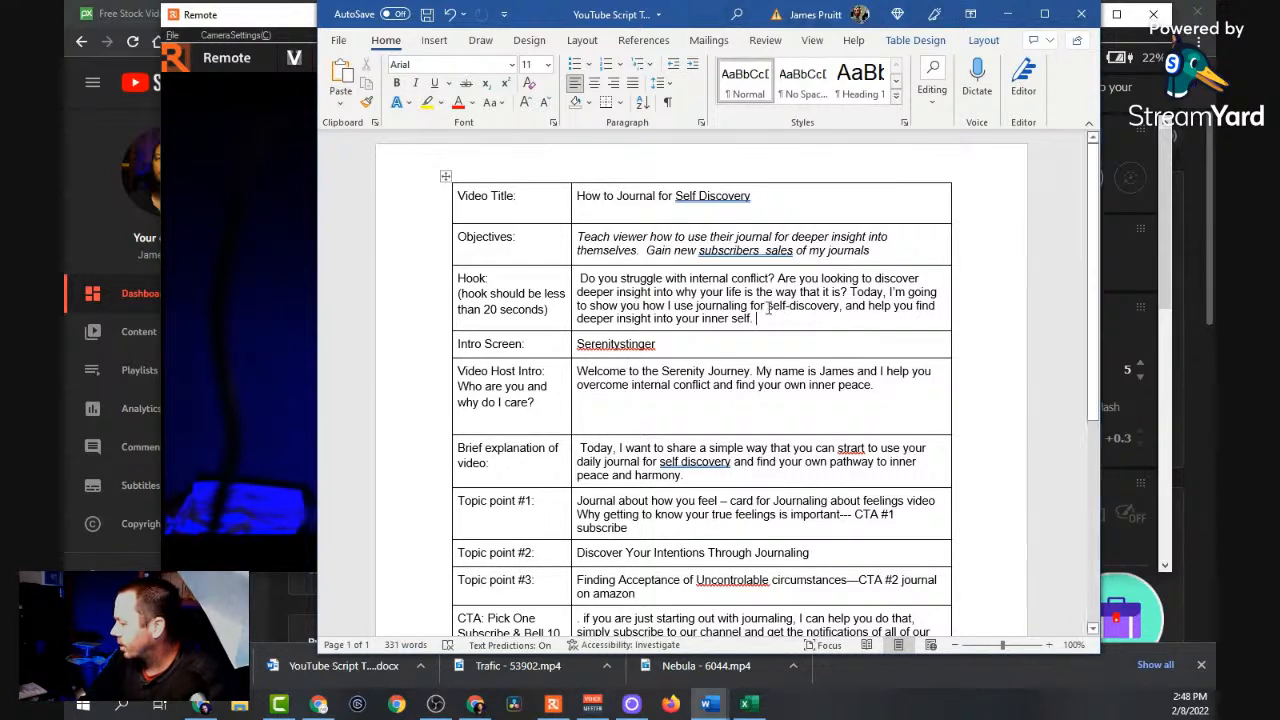
click(640, 398)
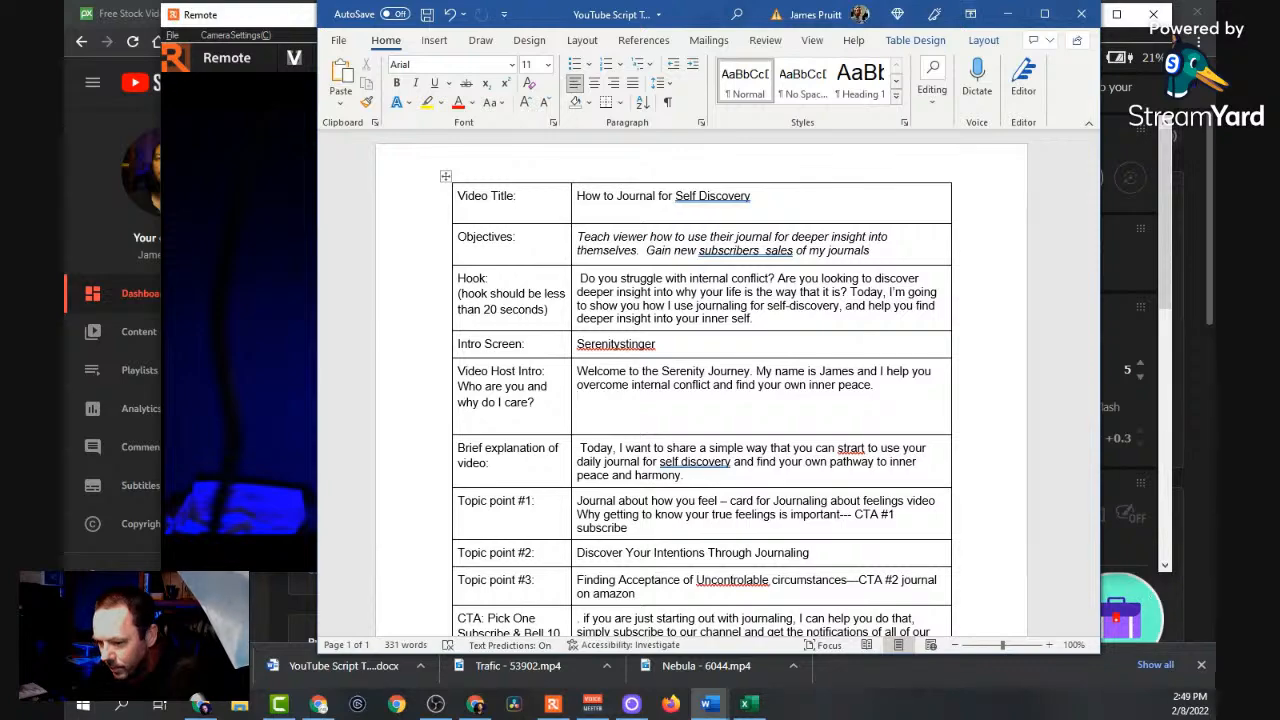
scroll(735, 463, down, 1)
scroll(735, 463, down, 4)
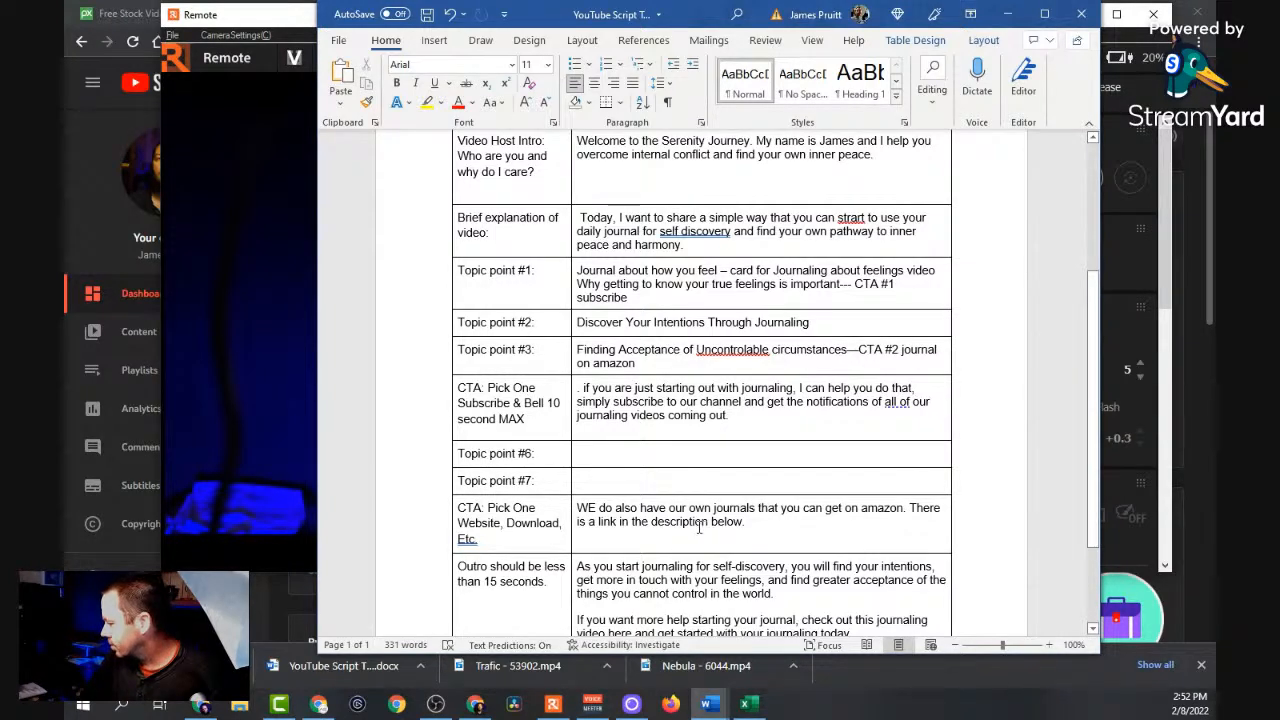
scroll(705, 510, down, 2)
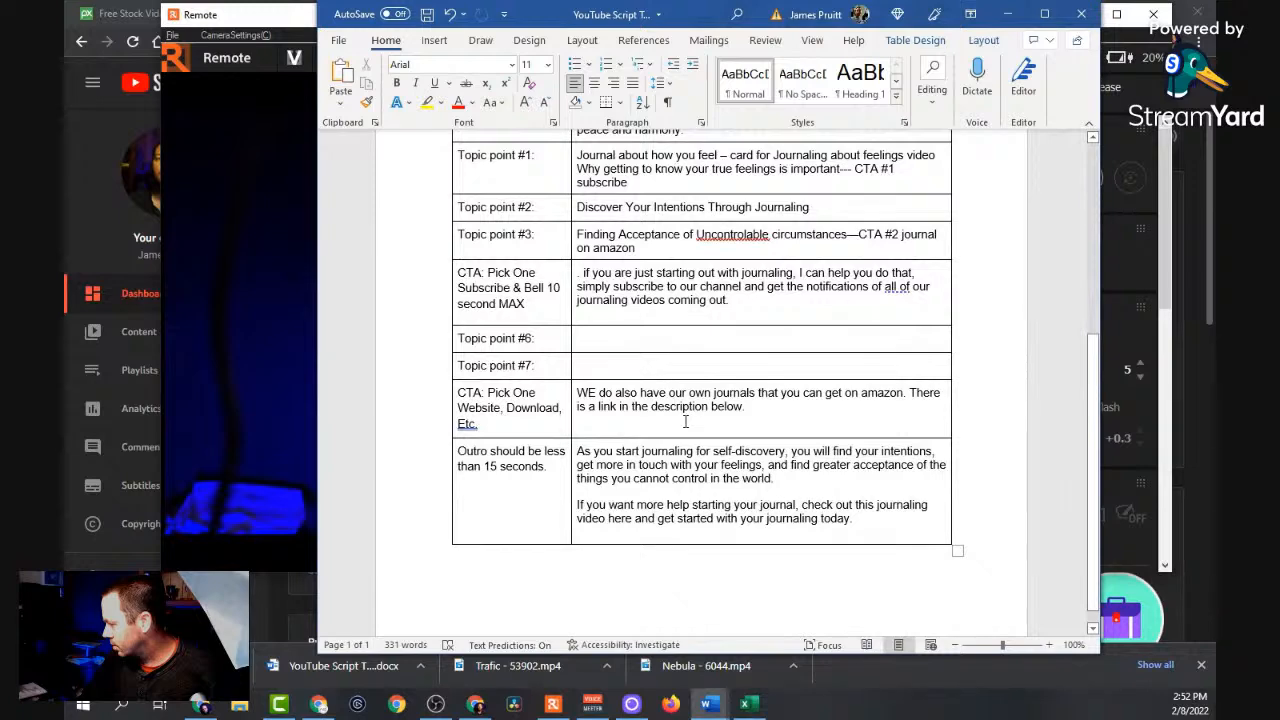
scroll(682, 350, up, 2)
click(680, 285)
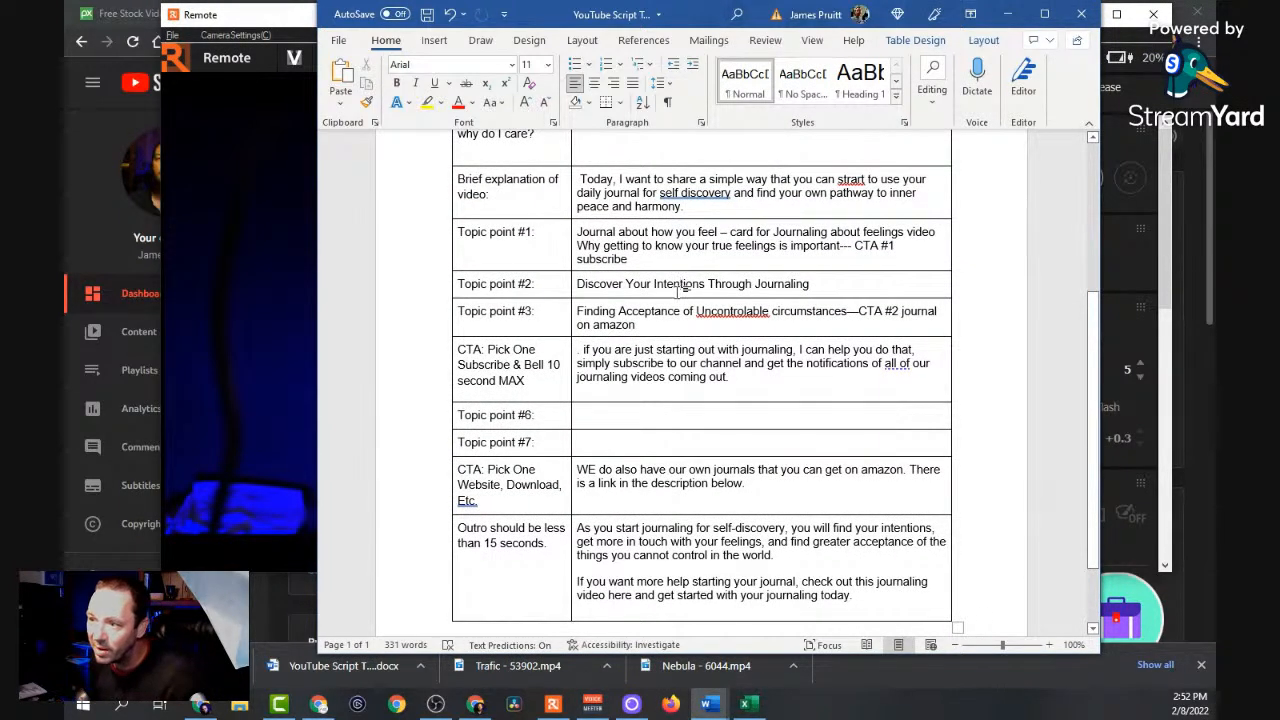
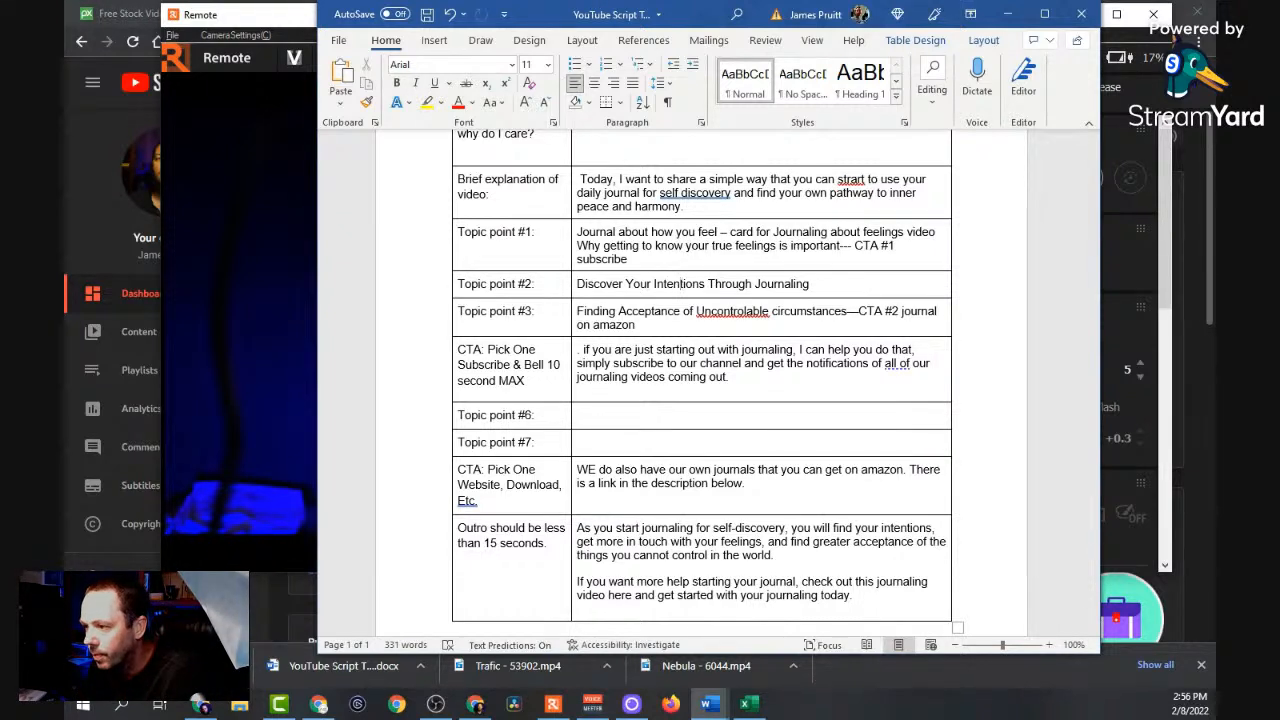
Stop the video recording in Remote and import the new file from the ILCE-6100 to D:\ with PlayMemories Home.
click(278, 19)
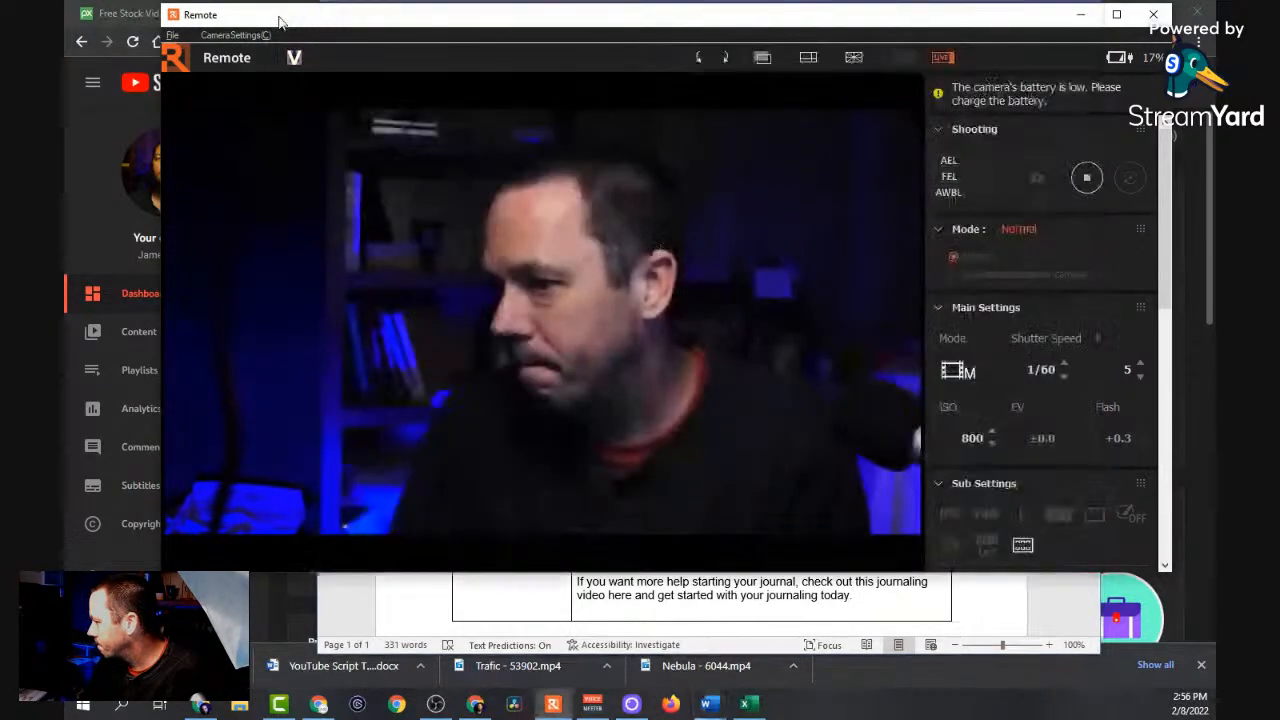
click(1088, 179)
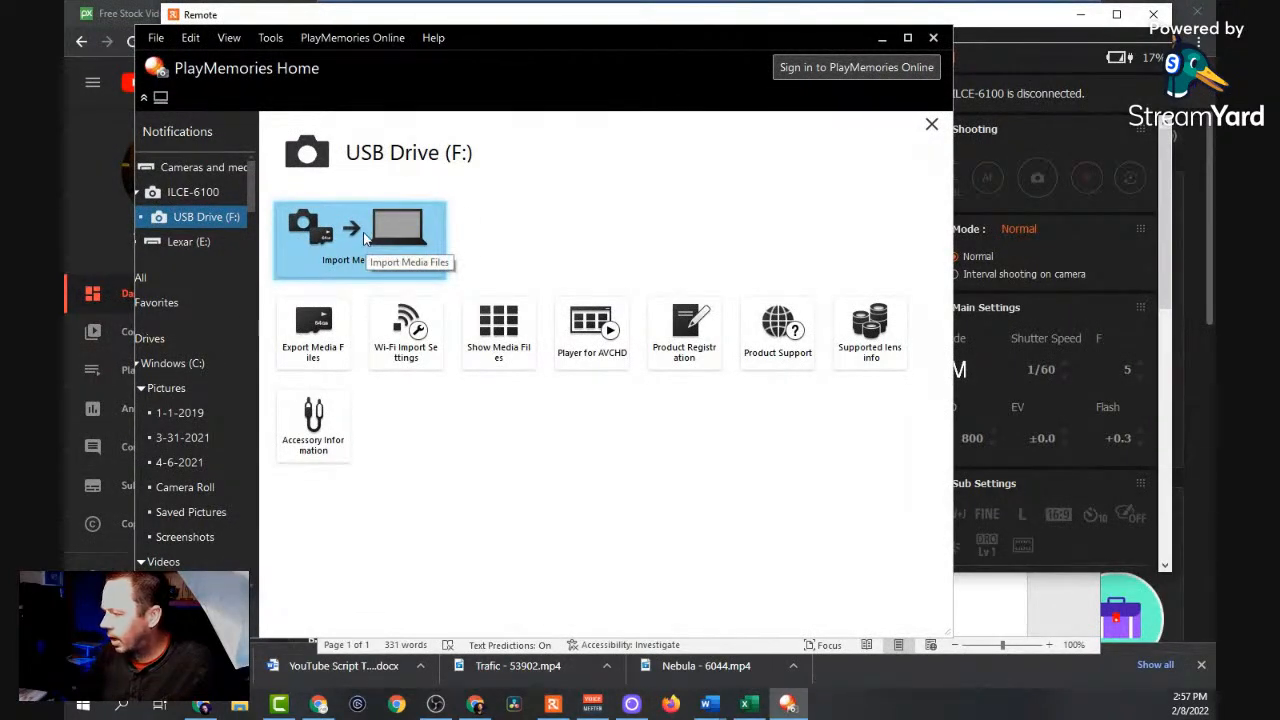
click(347, 233)
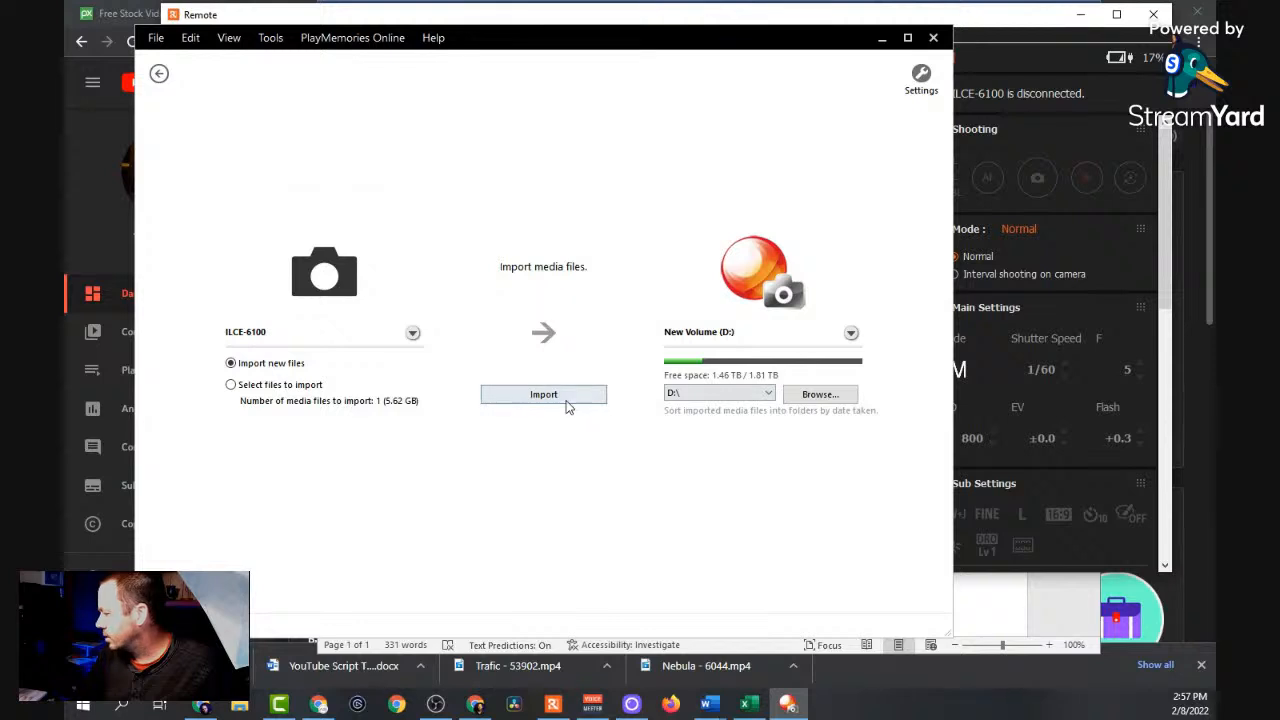
click(566, 402)
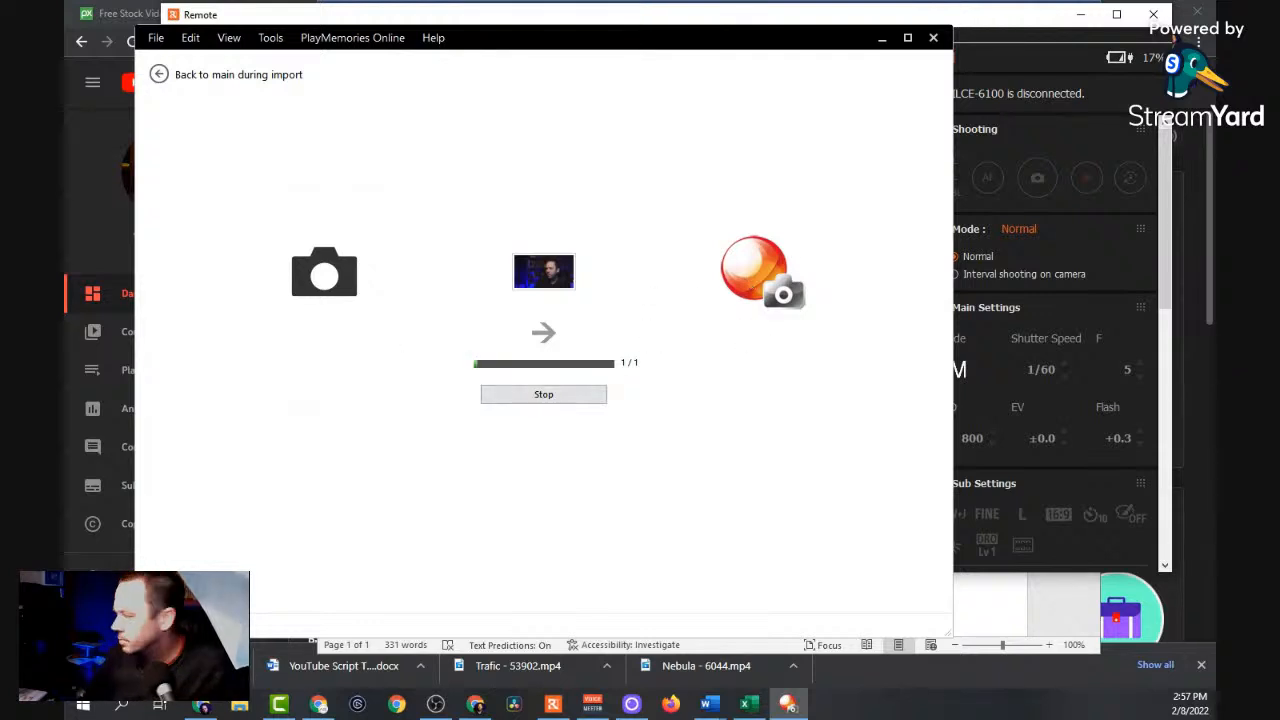
Close the Remote camera app and move the PlayMemories Home import window aside.
click(1000, 22)
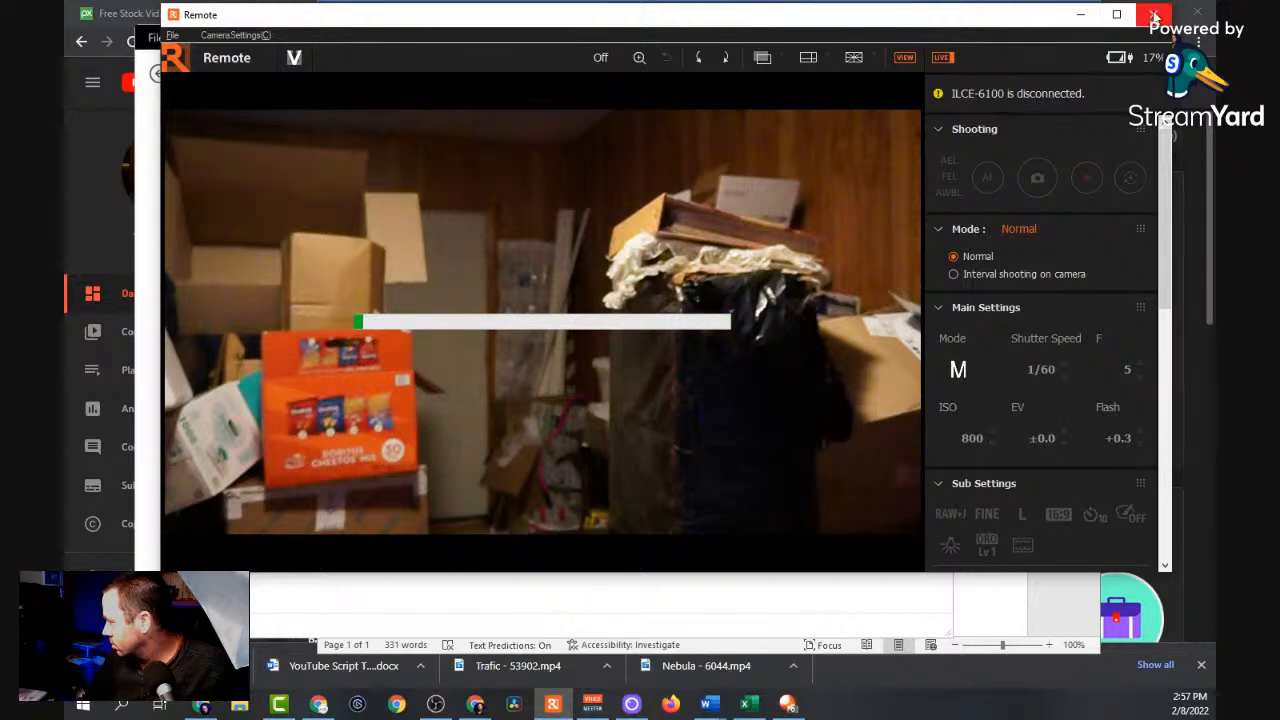
click(1154, 16)
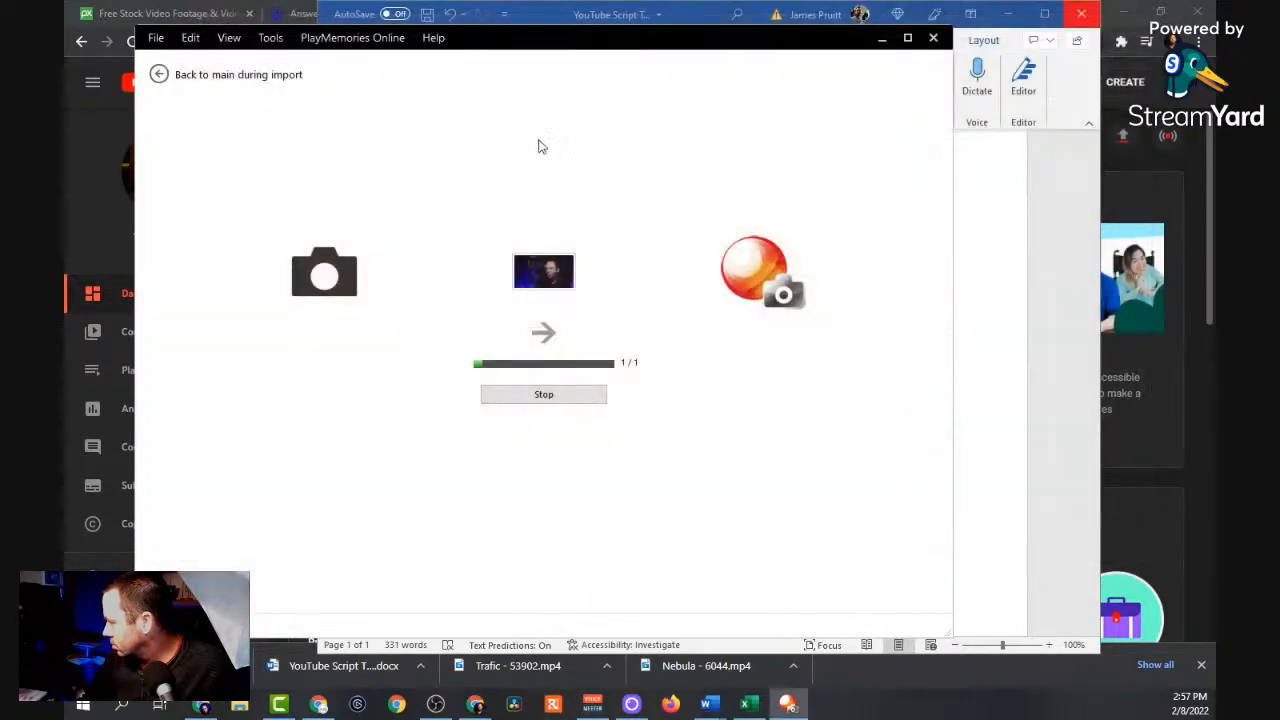
drag(669, 37, 601, 79)
Switch to the Word script and save it in Downloads as "journalingfor self discovery script".
click(712, 16)
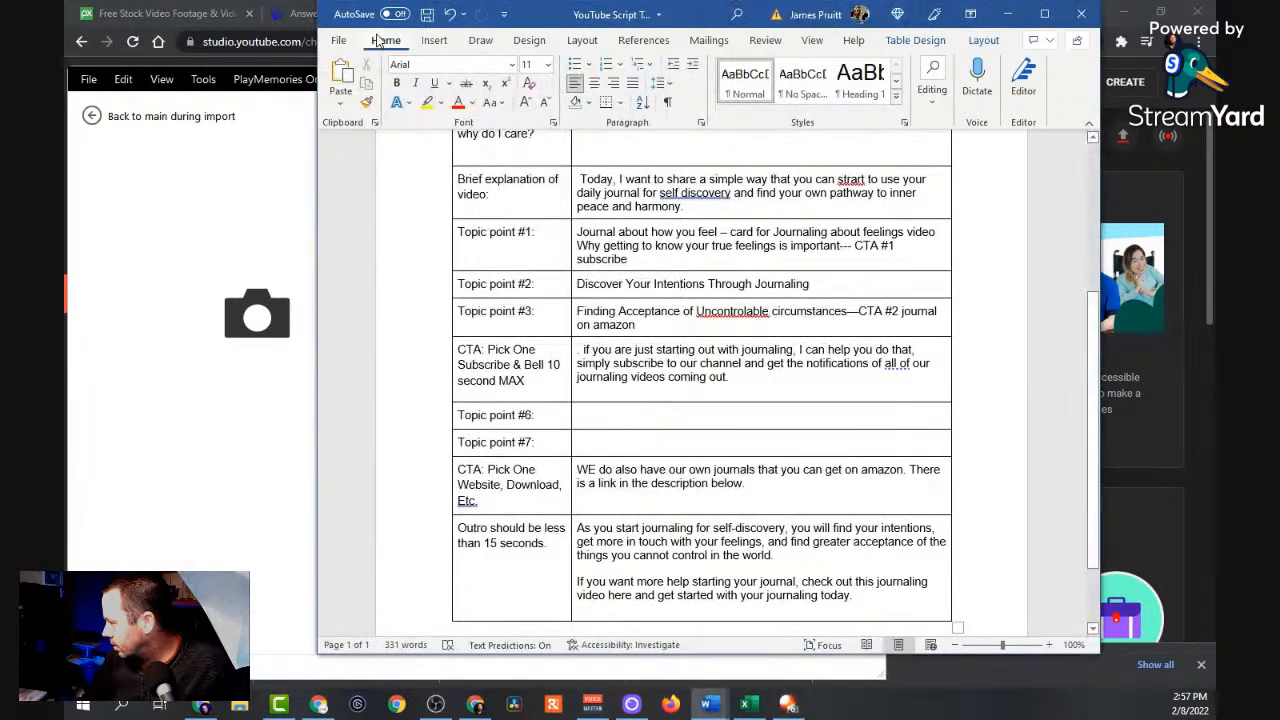
click(338, 40)
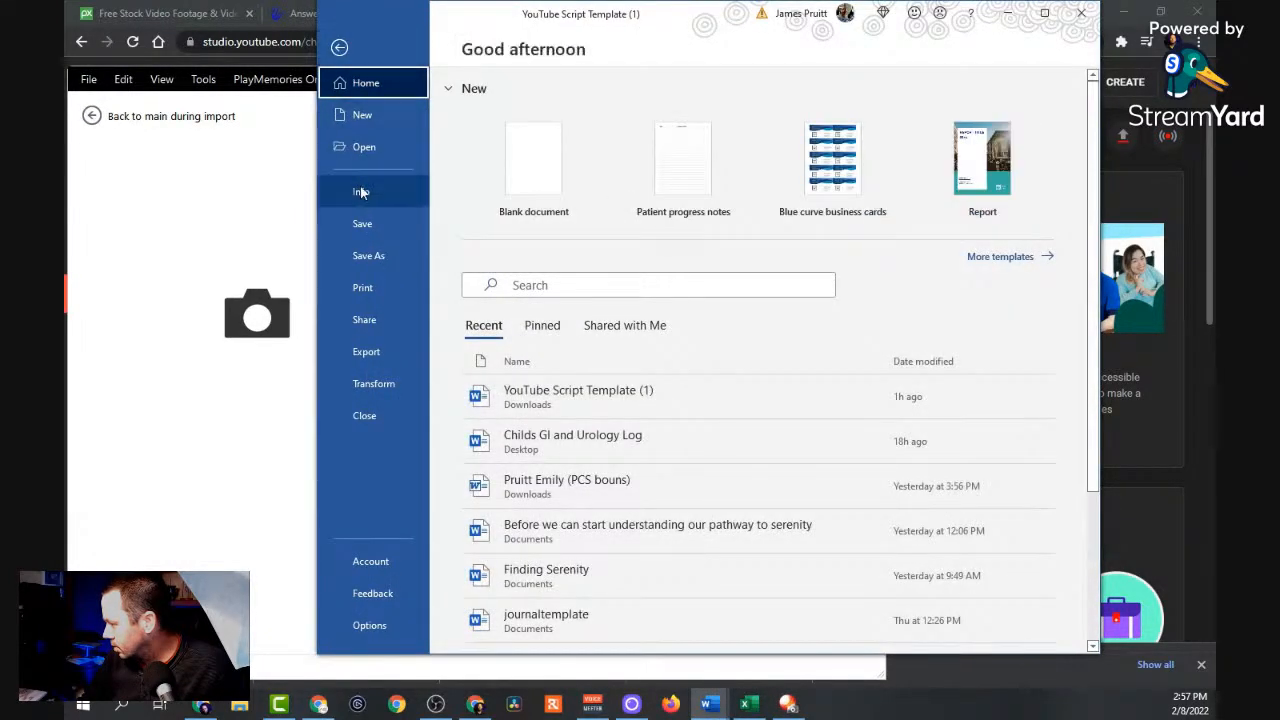
click(404, 255)
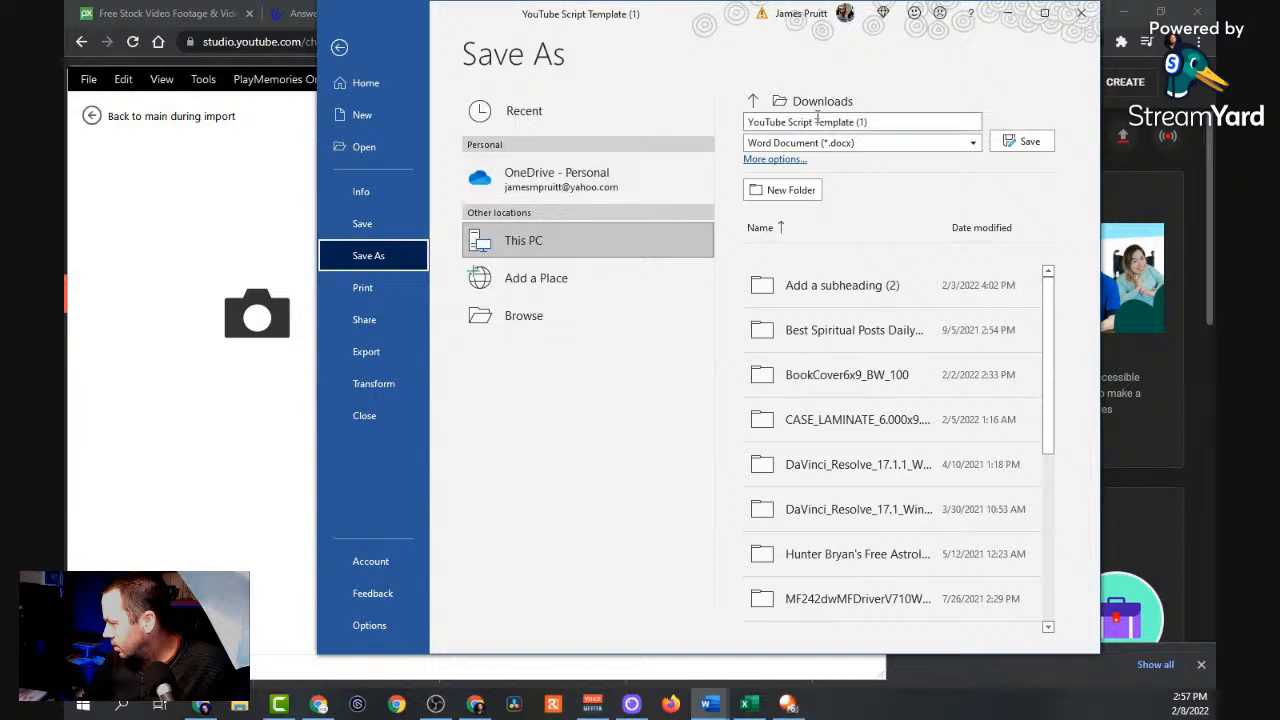
click(870, 122)
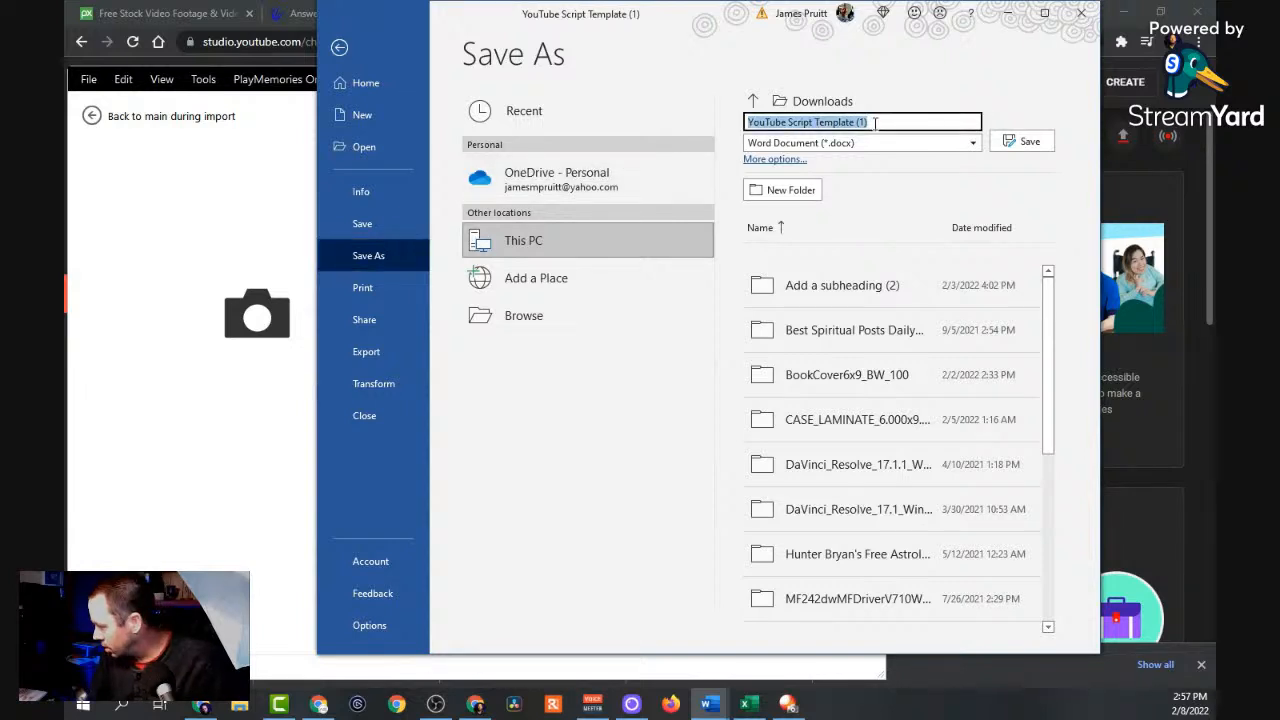
key(BackSpace)
text(journalingfor)
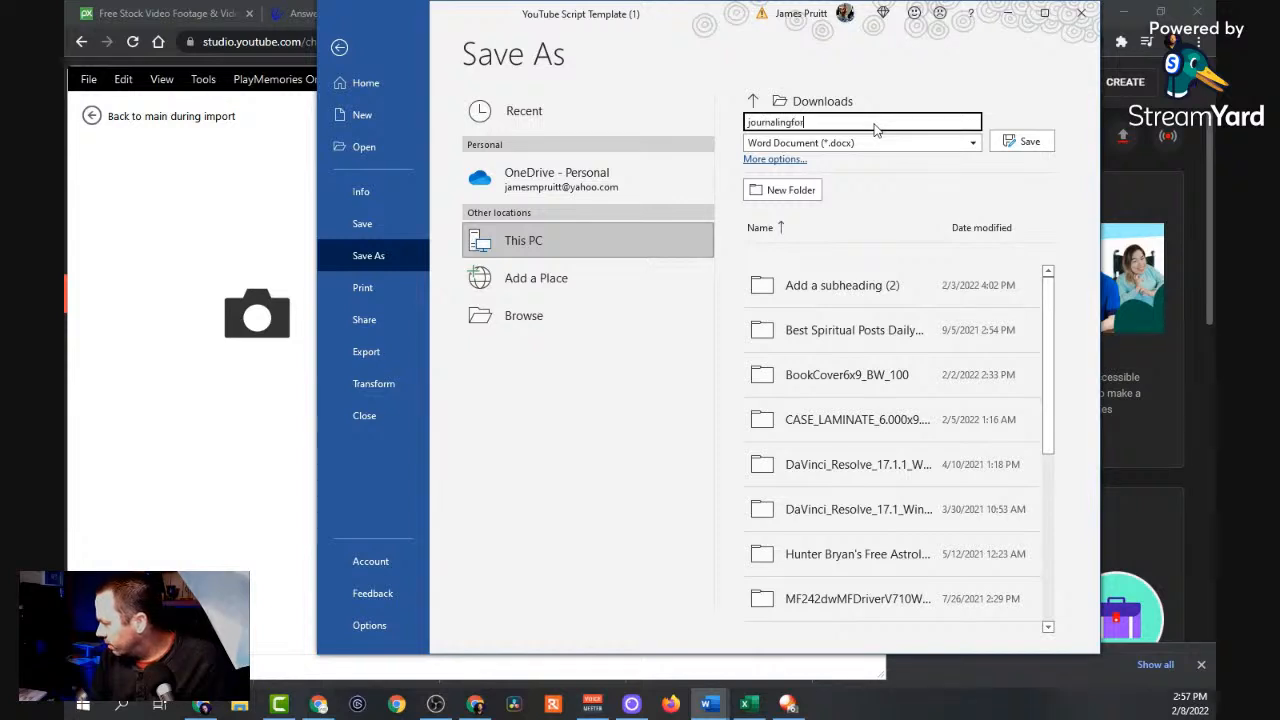
text( self discovery)
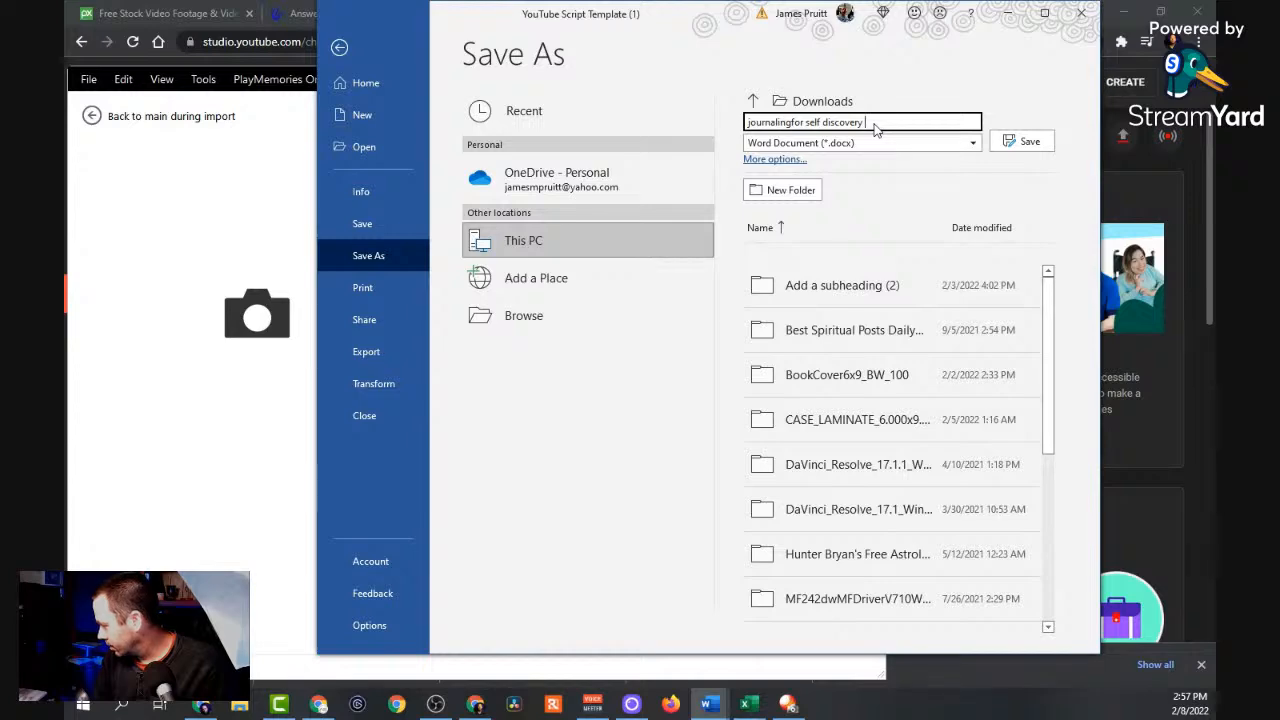
text( scrip)
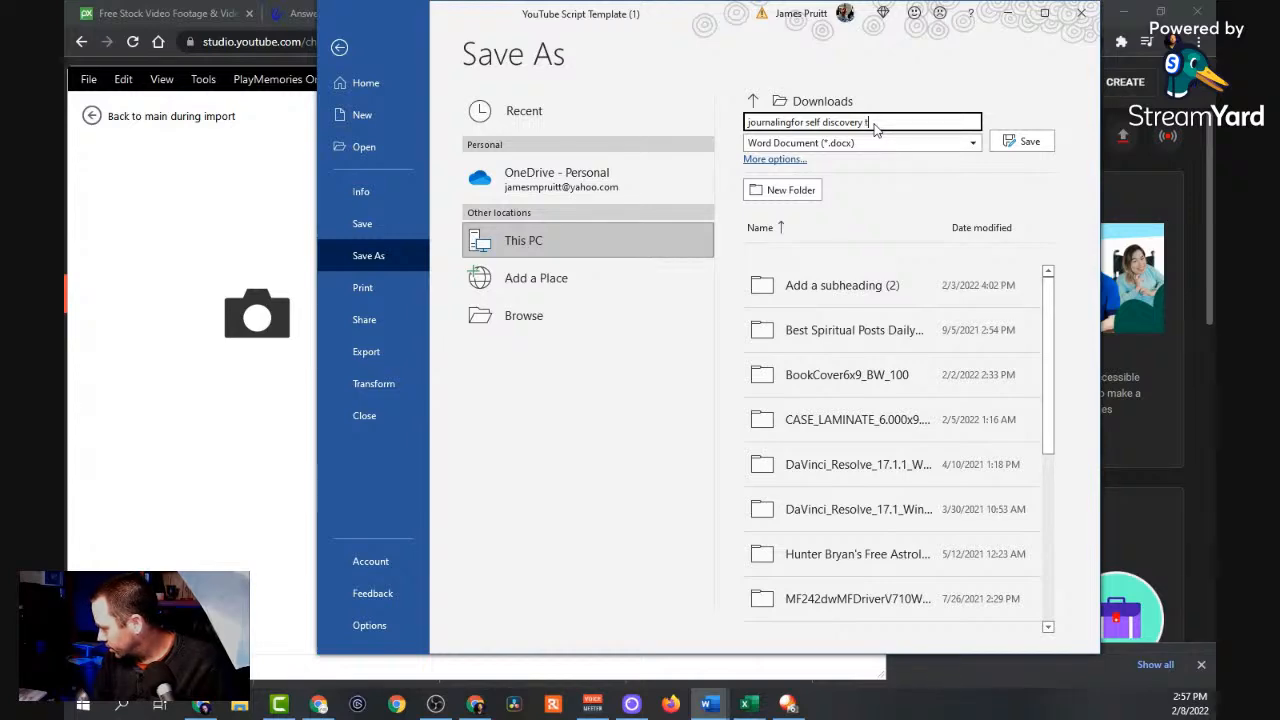
text(t)
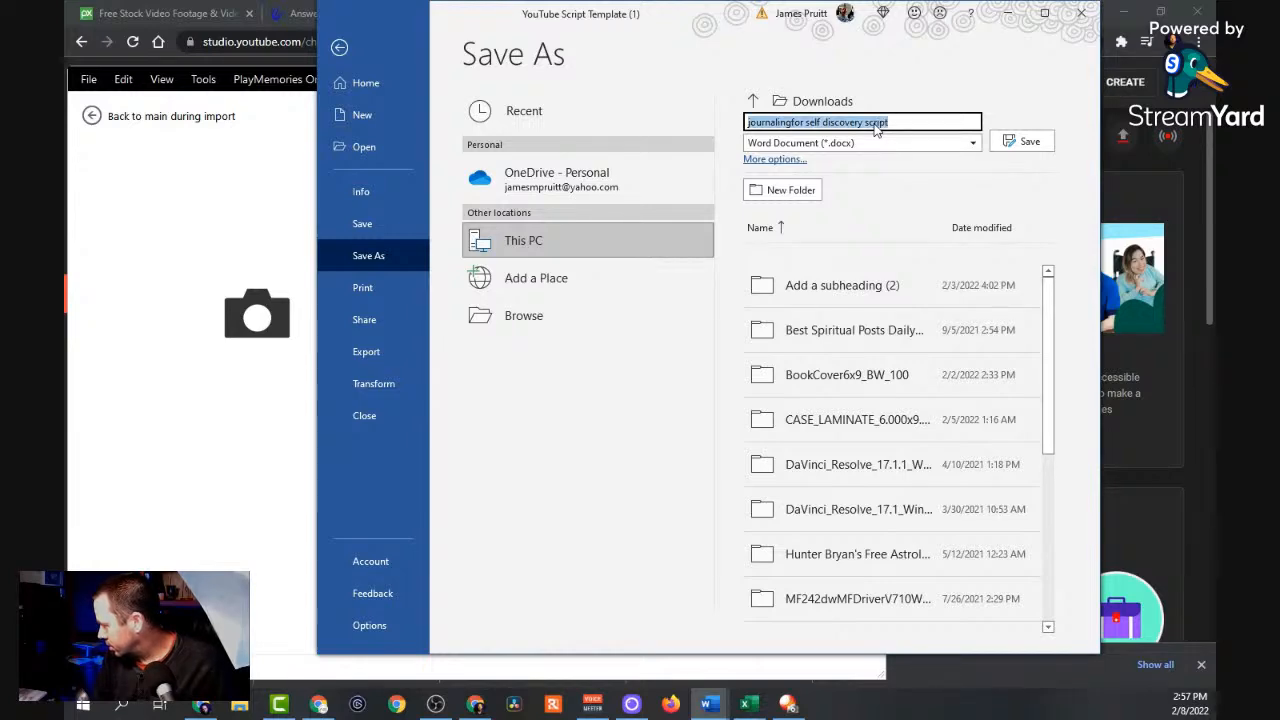
key(Return)
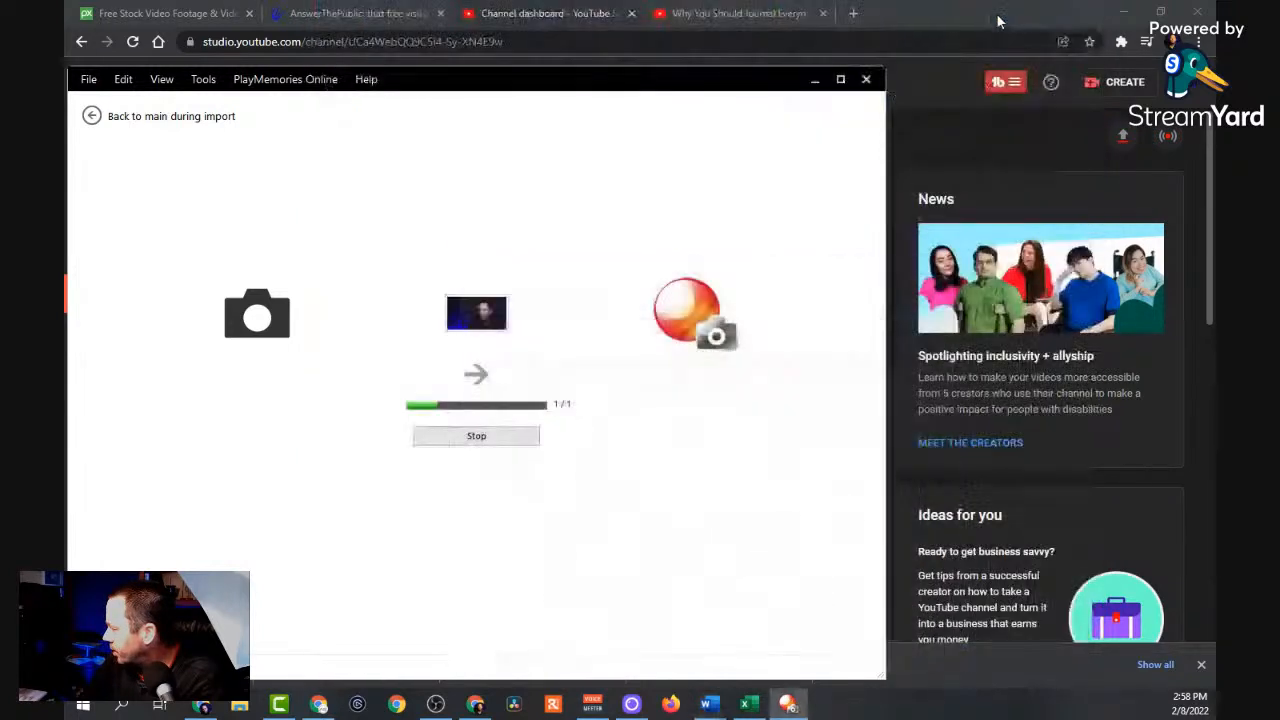
Minimize the Word document and reposition the PlayMemories Home import window over the browser.
click(1007, 14)
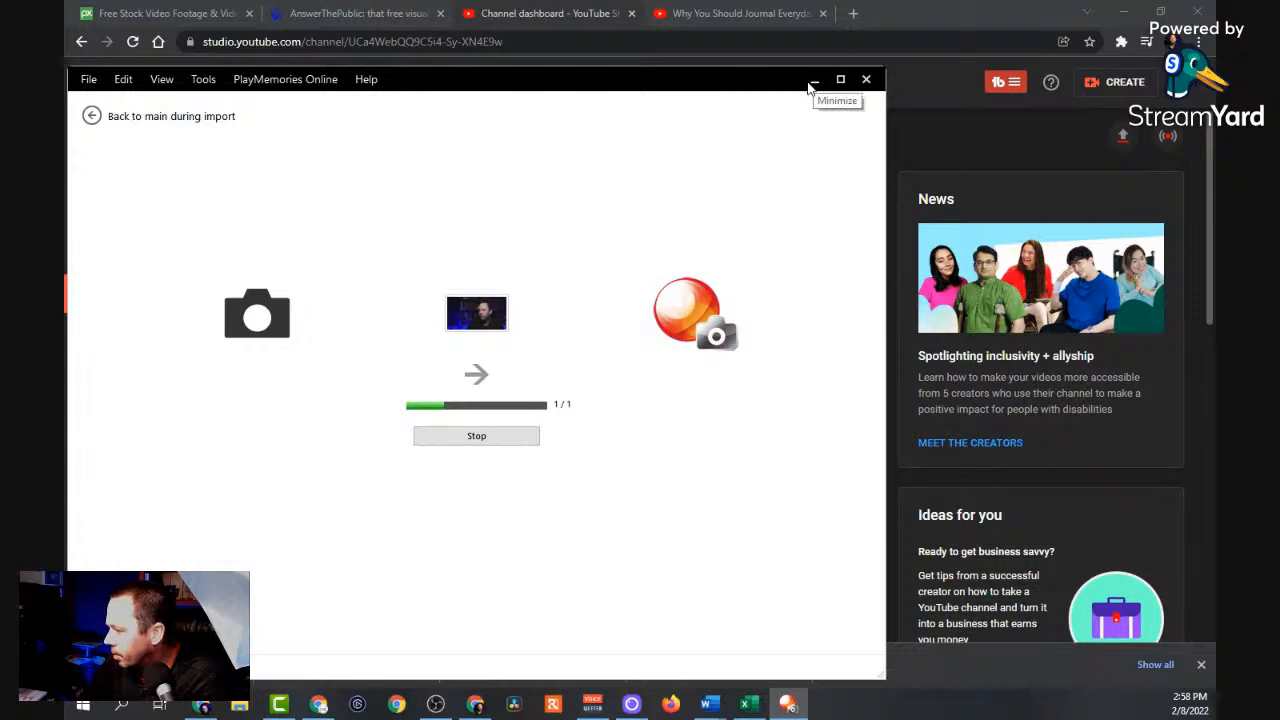
drag(706, 86, 820, 58)
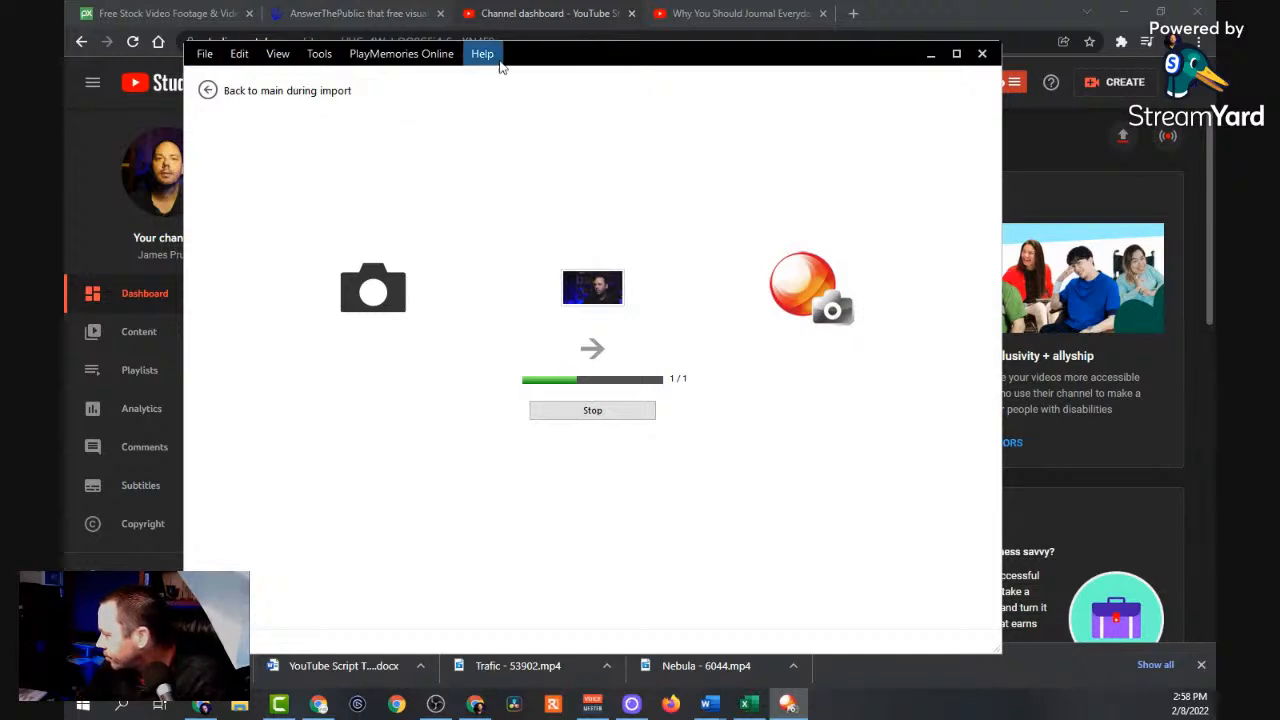
drag(563, 62, 584, 57)
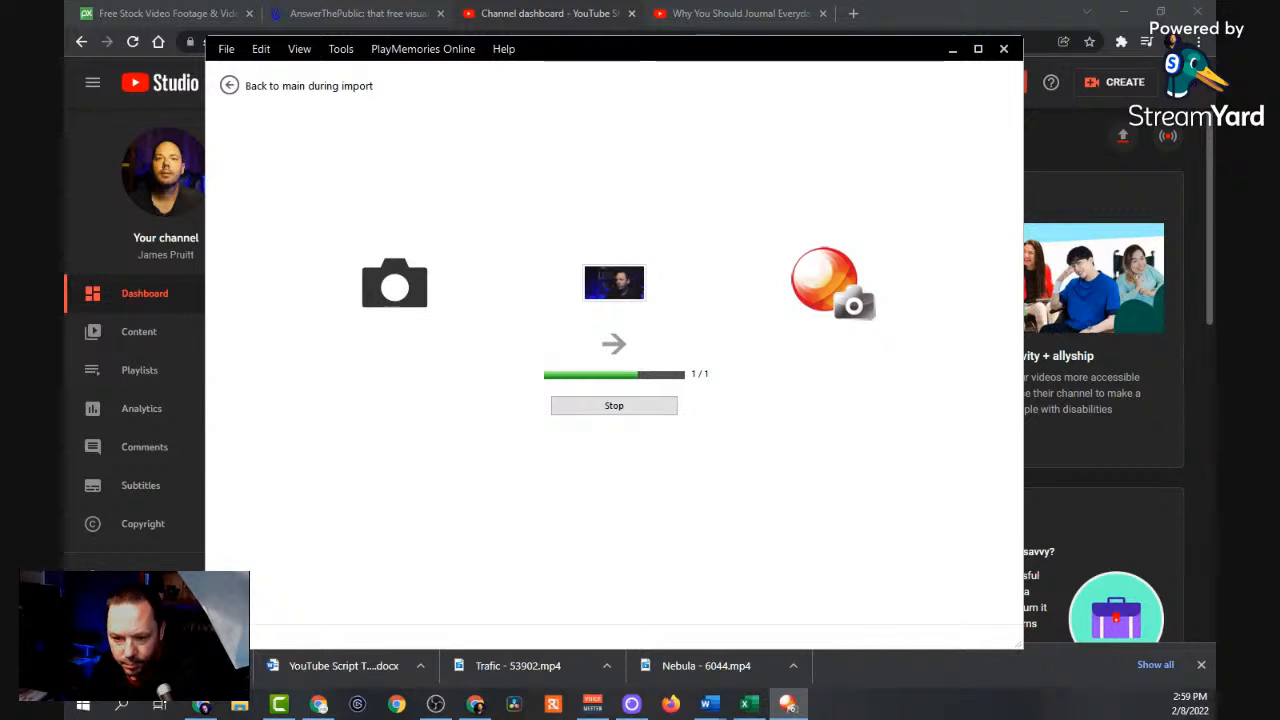
Switch back to the saved journaling script in Word and clear the Video Title entry in the table.
click(920, 18)
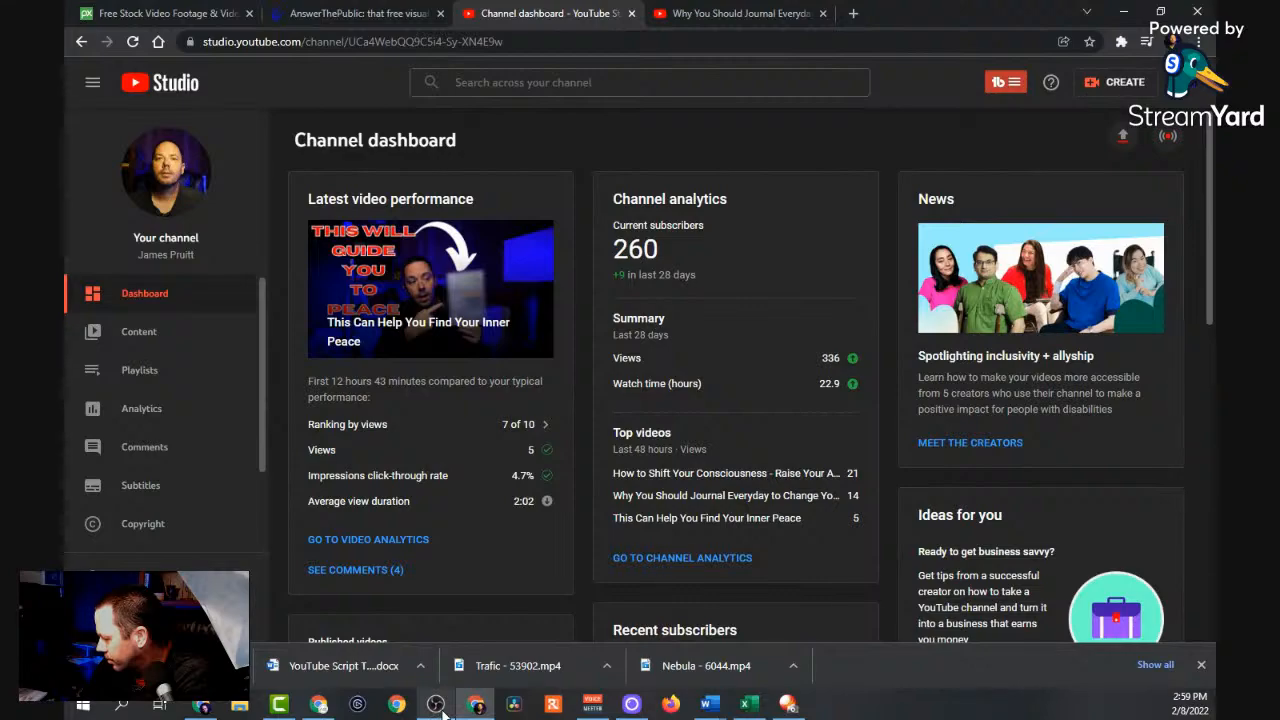
click(705, 705)
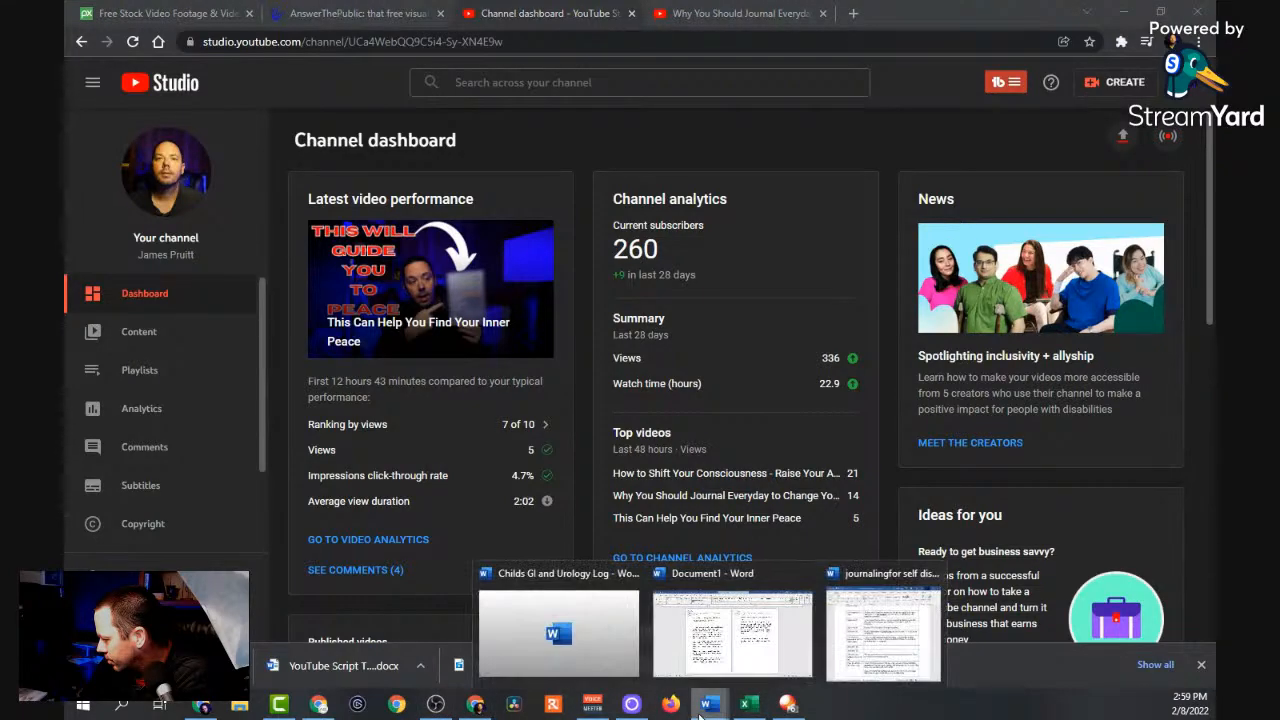
click(866, 655)
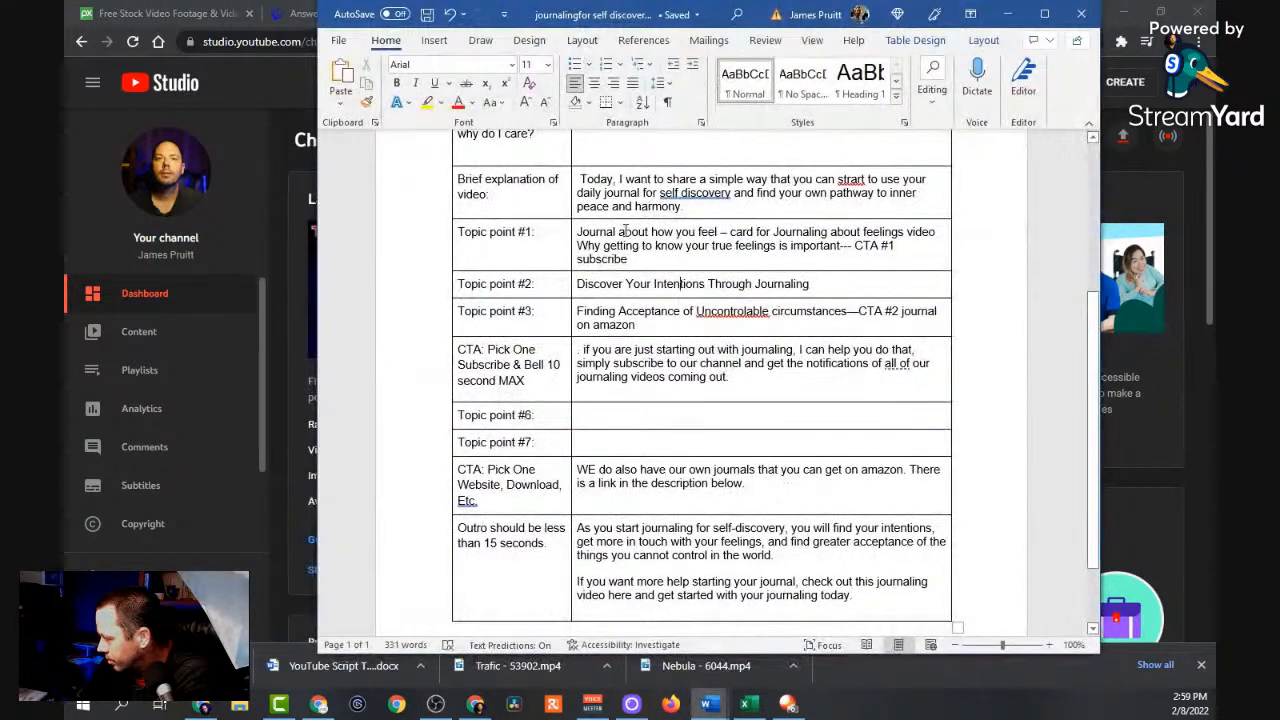
scroll(621, 231, up, 5)
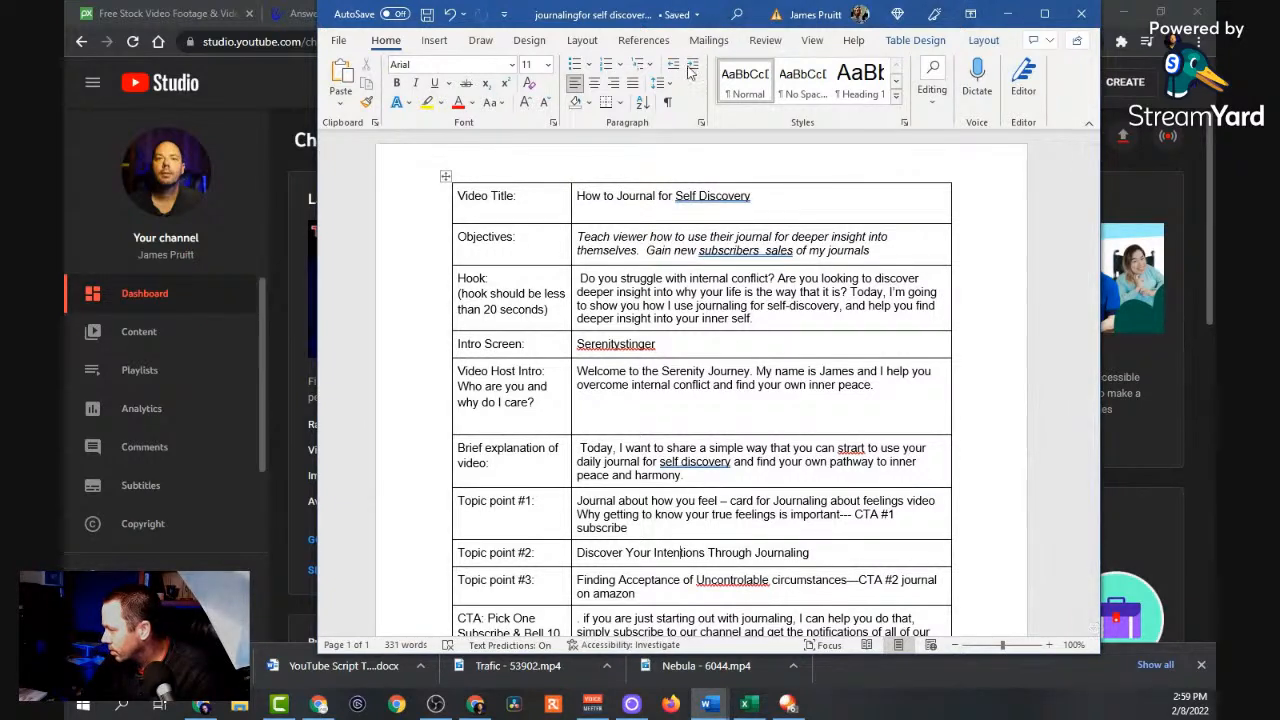
drag(585, 196, 745, 210)
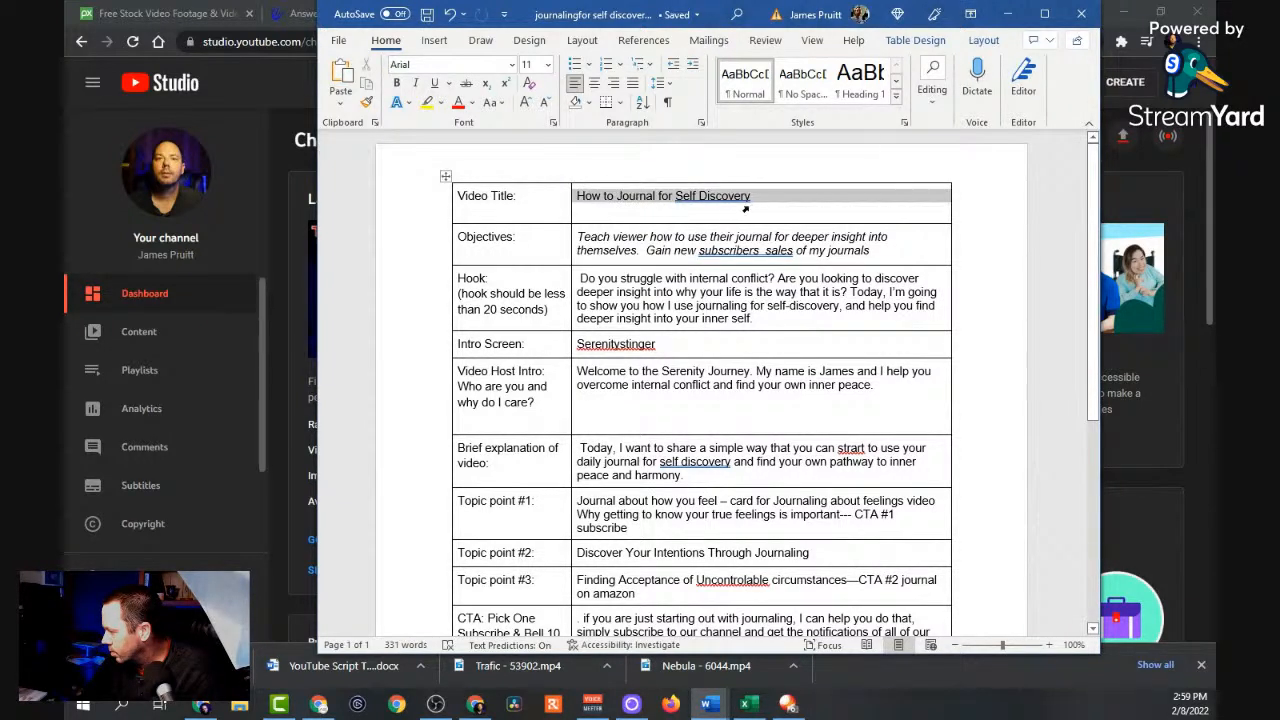
key(Delete)
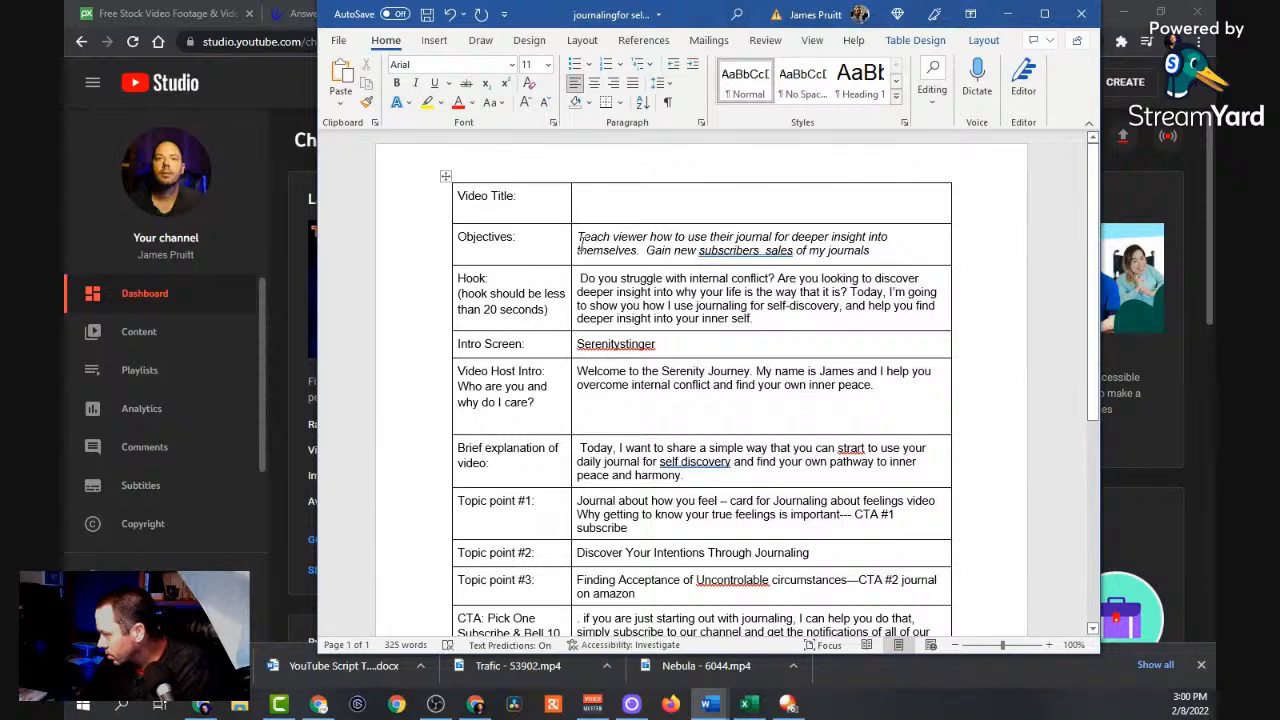
Delete the text entered for Objectives, Hook and Intro Screen in the script table.
drag(577, 236, 870, 256)
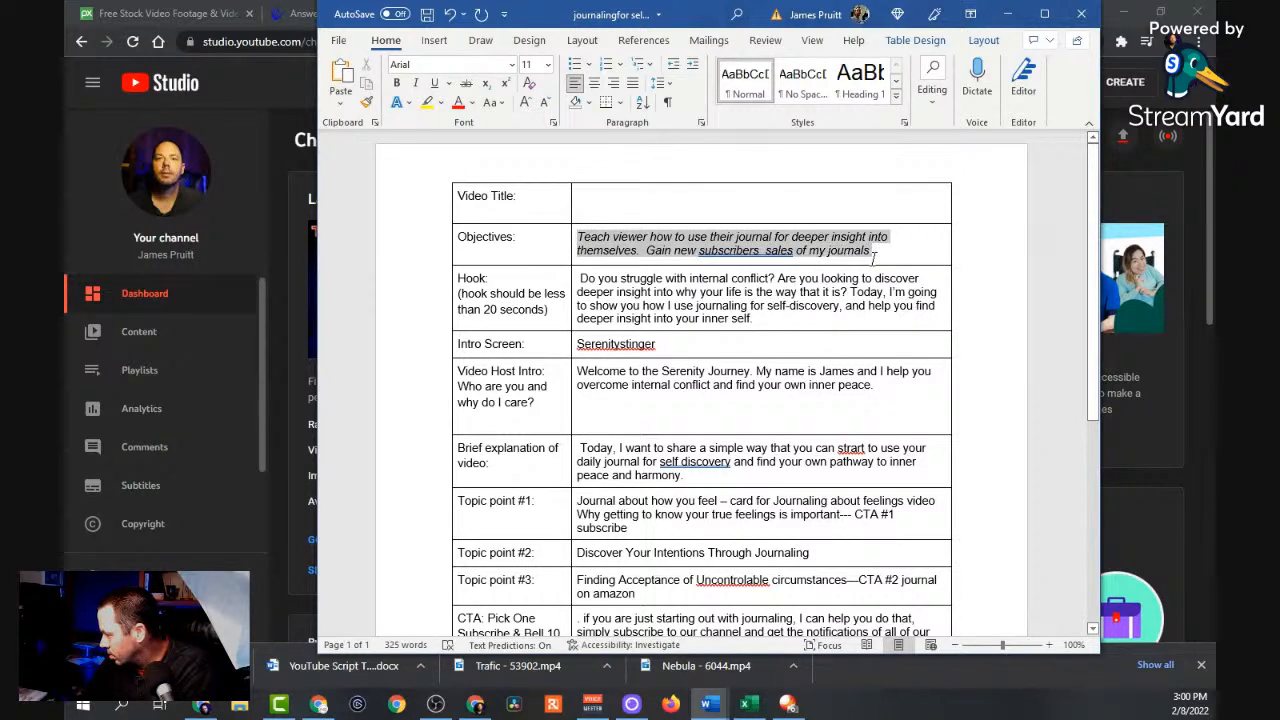
key(Delete)
drag(582, 278, 756, 318)
key(Delete)
drag(672, 340, 739, 371)
key(Delete)
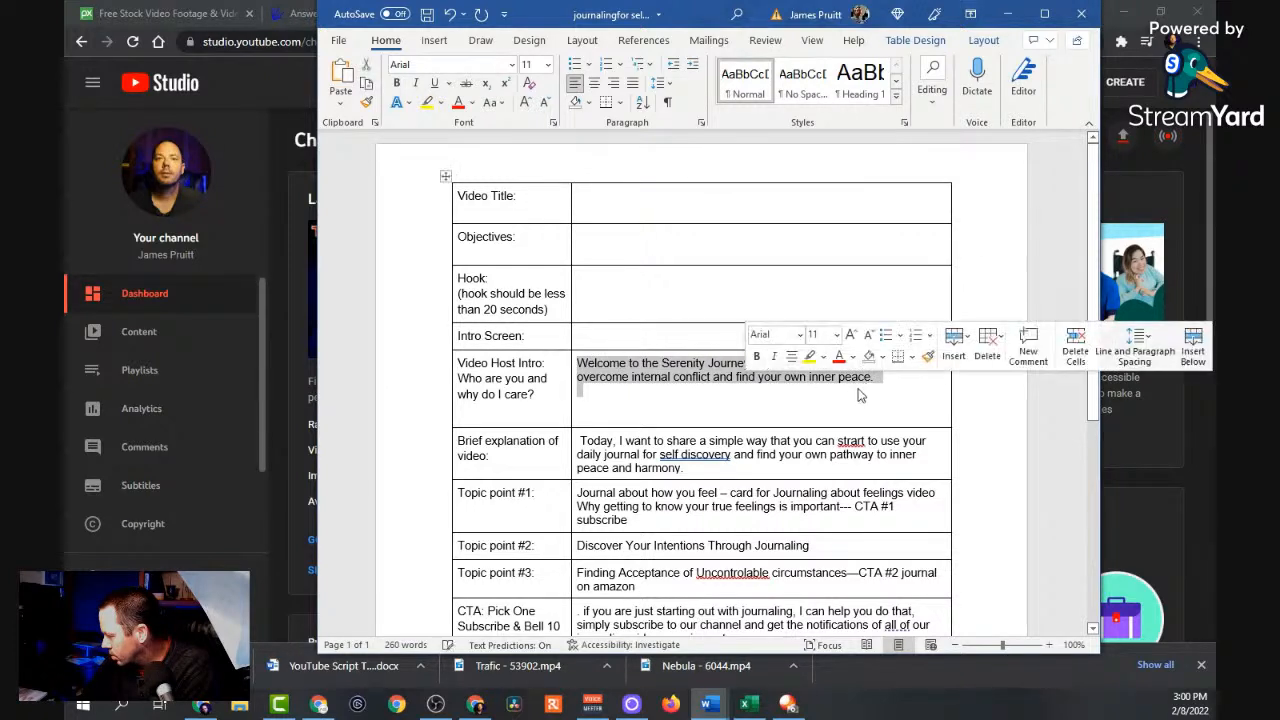
Delete the text entered for Video Host Intro, Brief explanation of video, and Topic points #1 and #2.
key(Delete)
drag(580, 441, 683, 468)
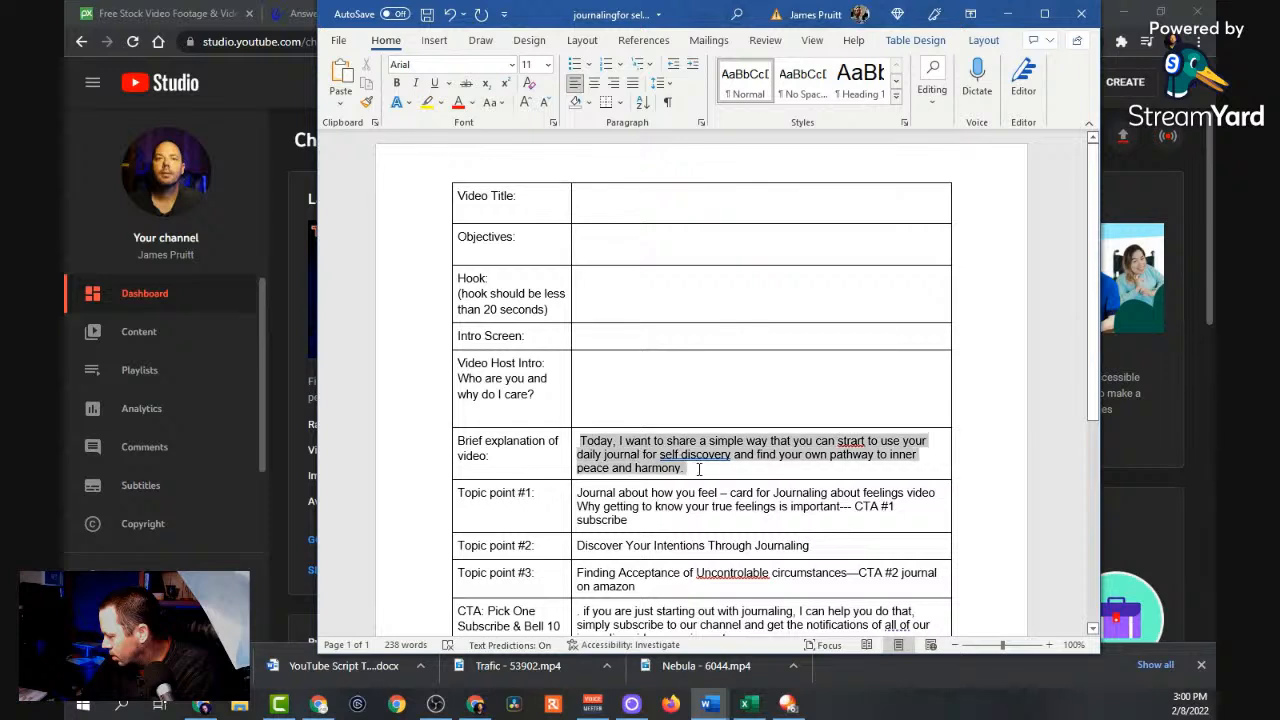
key(Delete)
drag(578, 482, 810, 518)
key(Delete)
key(Delete)
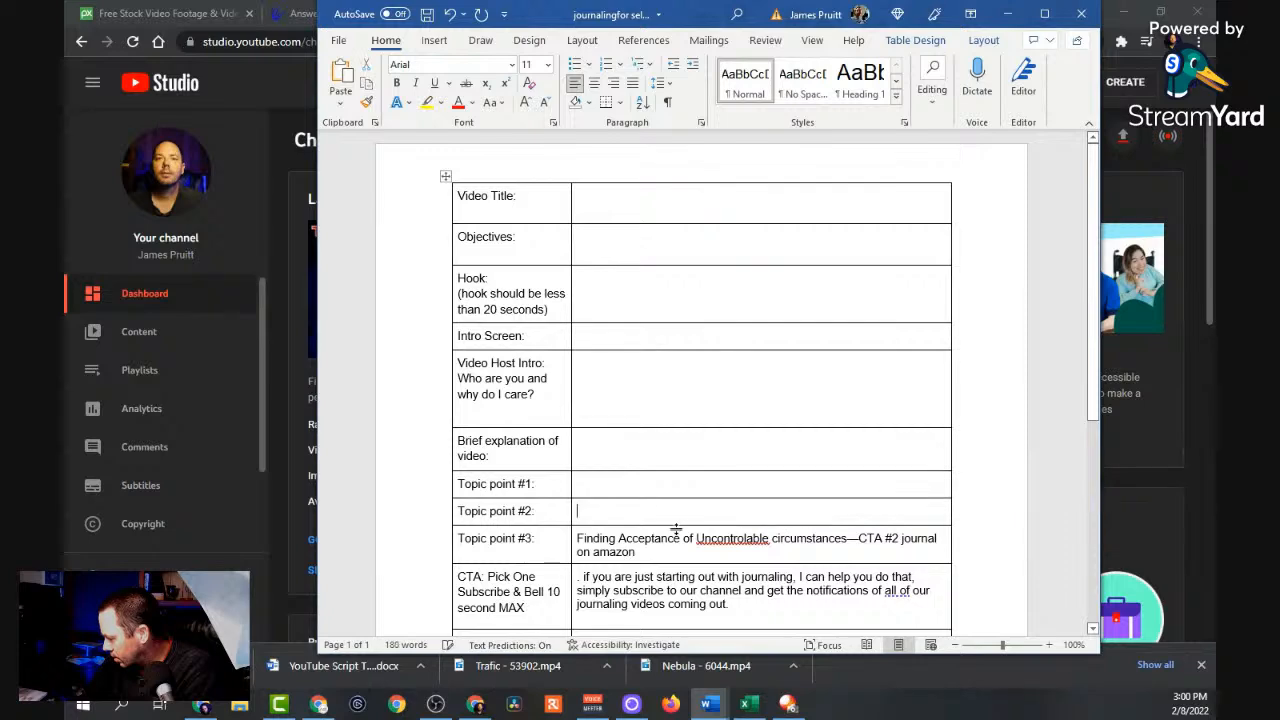
Delete the text entered for Topic point #3 and the Subscribe & Bell CTA in the script table.
scroll(810, 518, down, 3)
drag(578, 424, 730, 479)
key(Delete)
key(Delete)
scroll(691, 490, down, 1)
scroll(691, 490, down, 2)
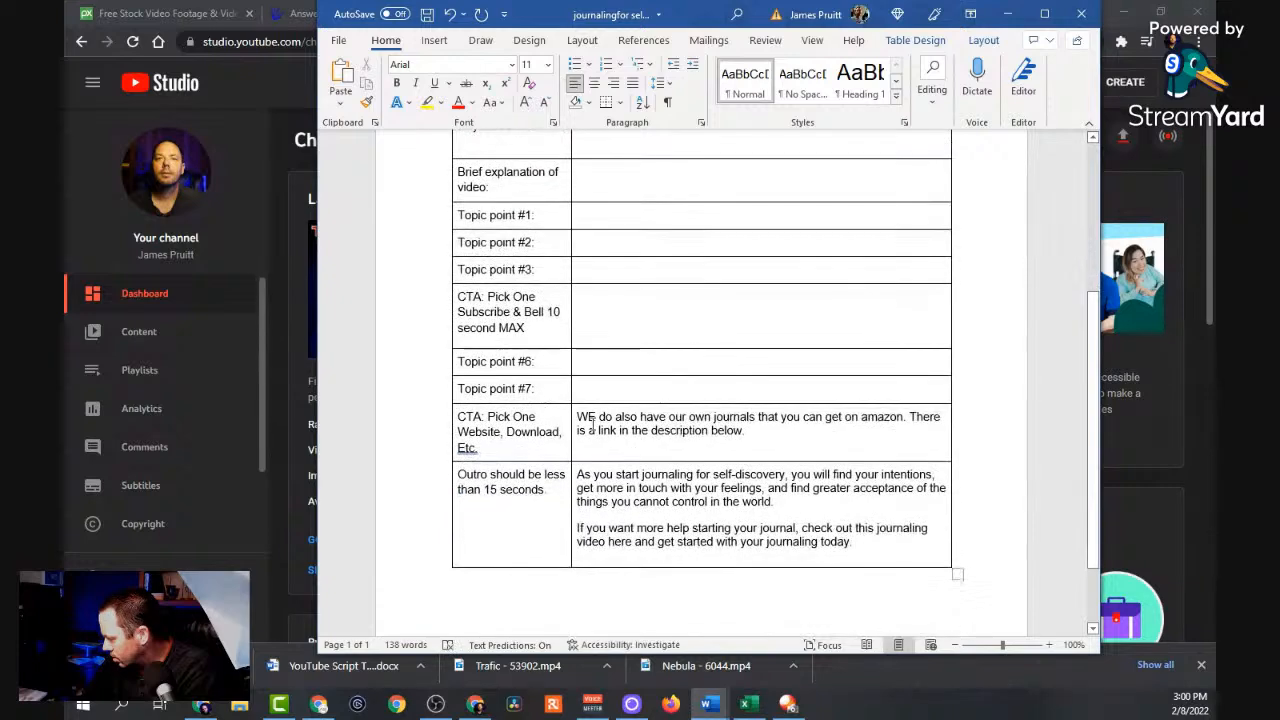
Delete the text entered for the Website, Download CTA and the Outro in the script table.
drag(577, 416, 746, 433)
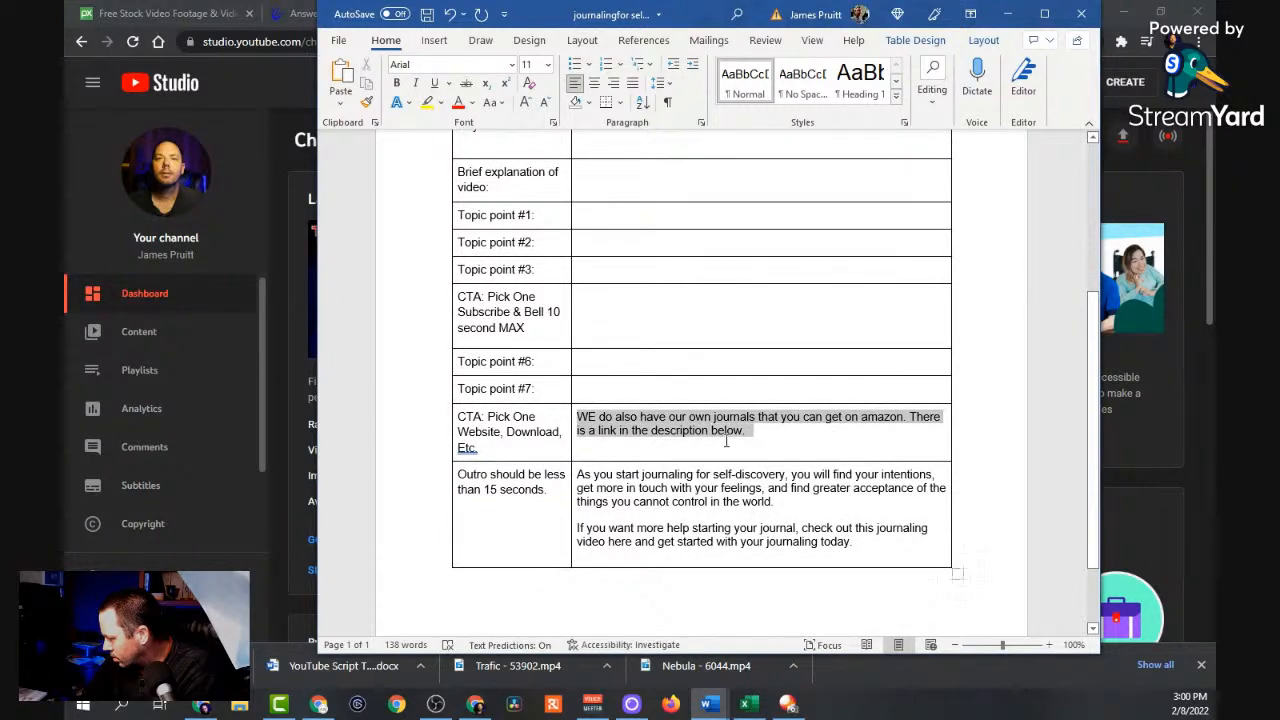
key(Delete)
drag(587, 475, 852, 542)
click(578, 475)
key(Delete)
scroll(688, 459, up, 5)
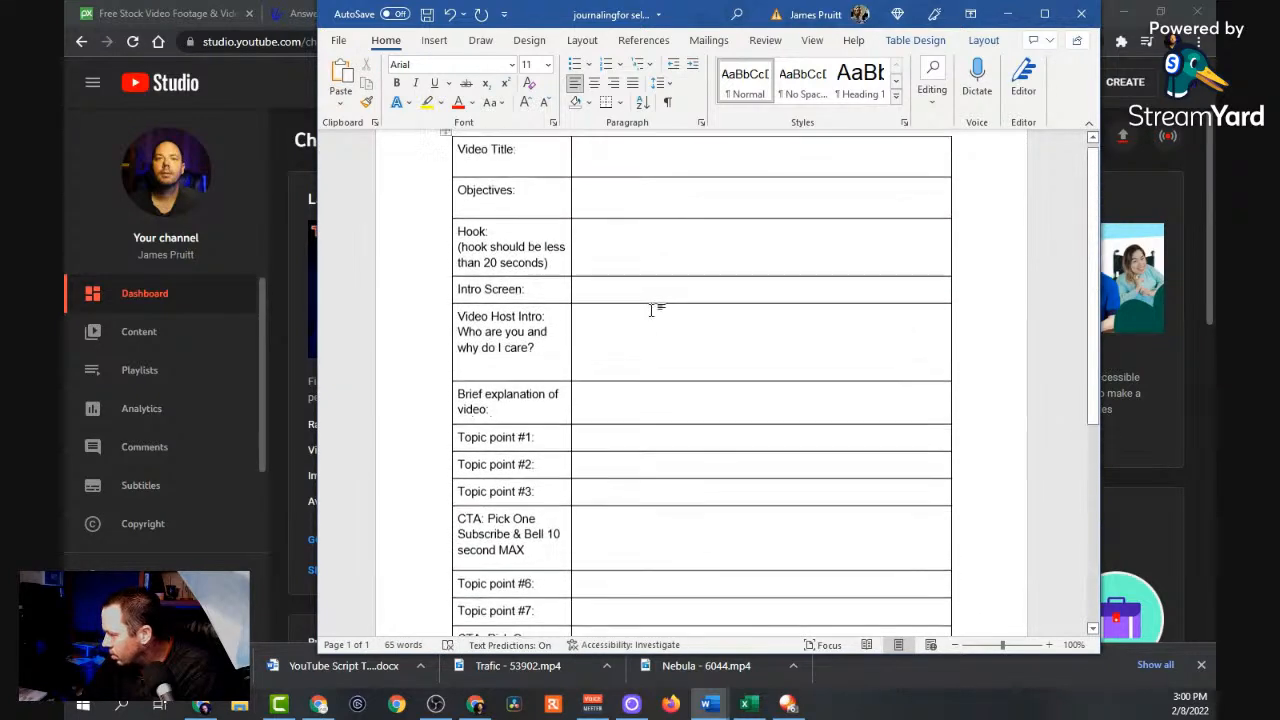
Save the cleared script as a new Word document named videooutline in the Downloads folder.
click(338, 40)
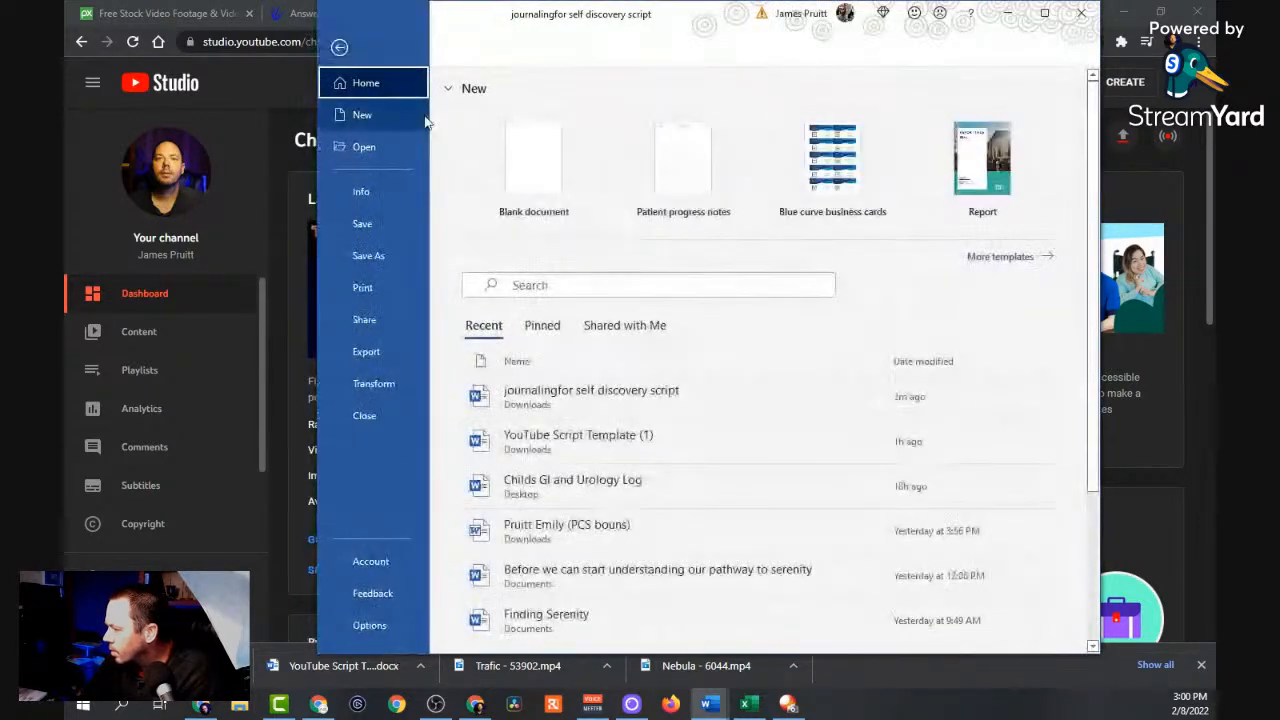
click(393, 254)
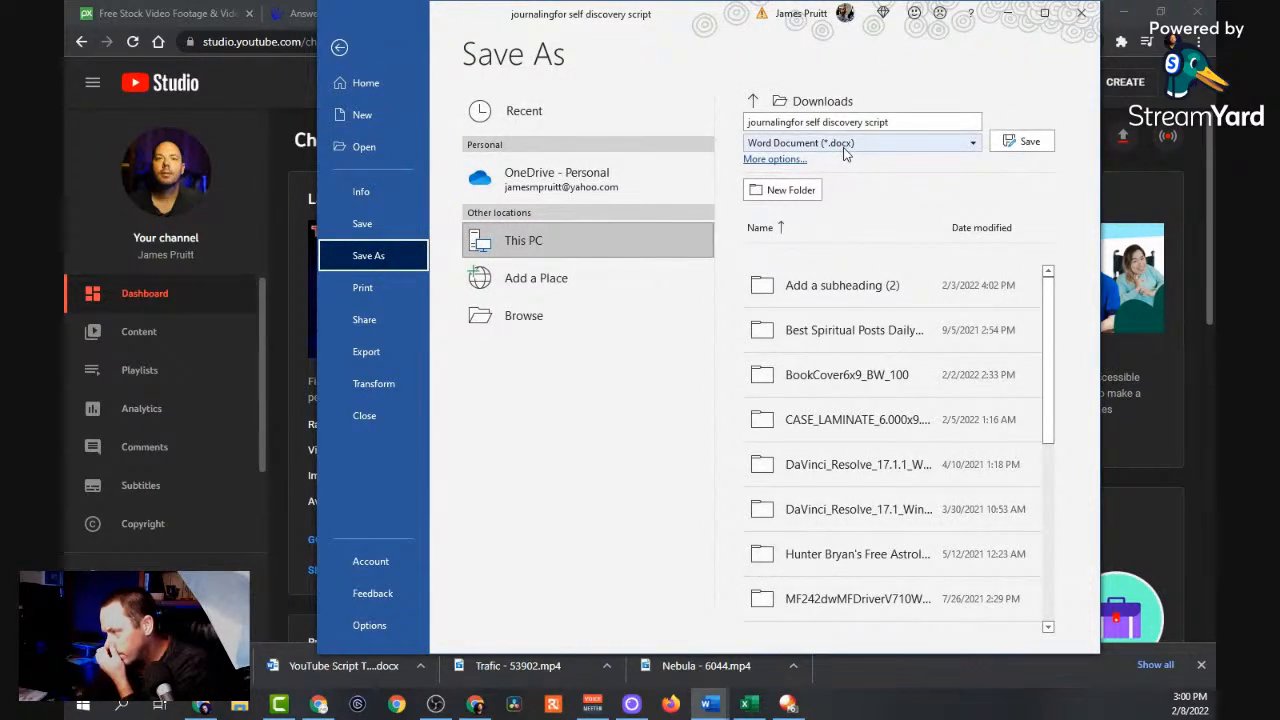
click(772, 122)
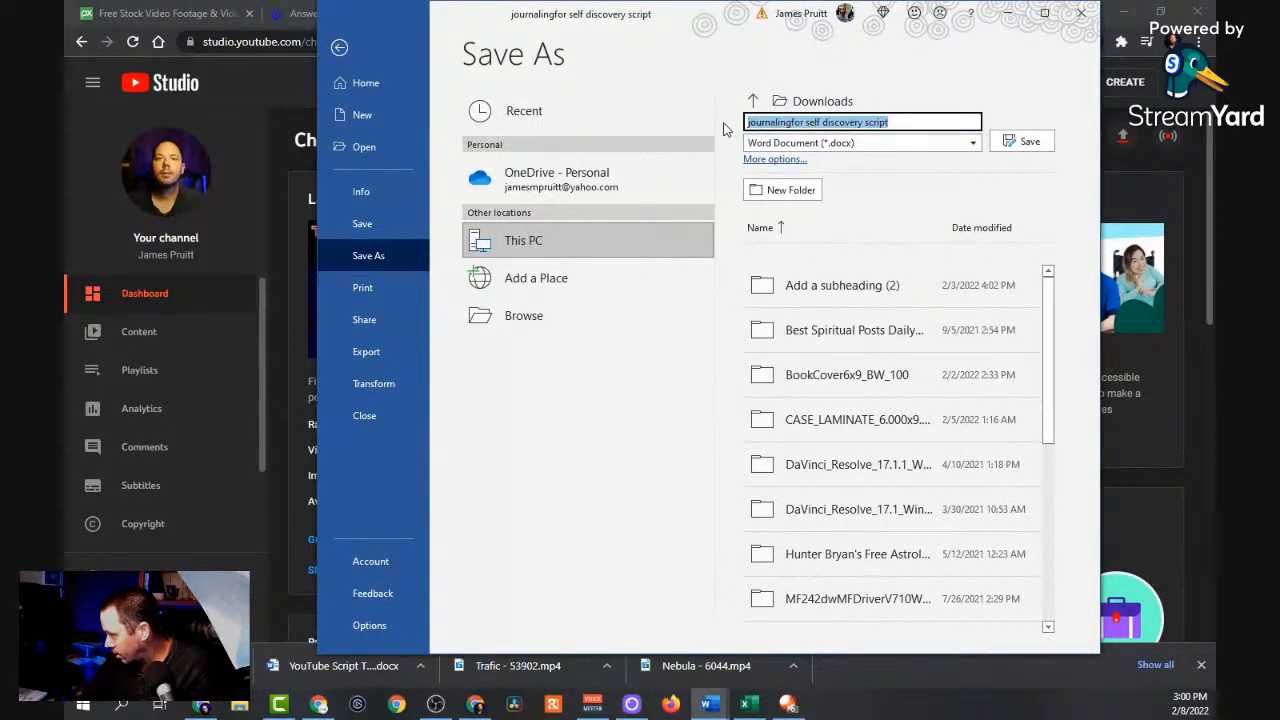
text(videoou)
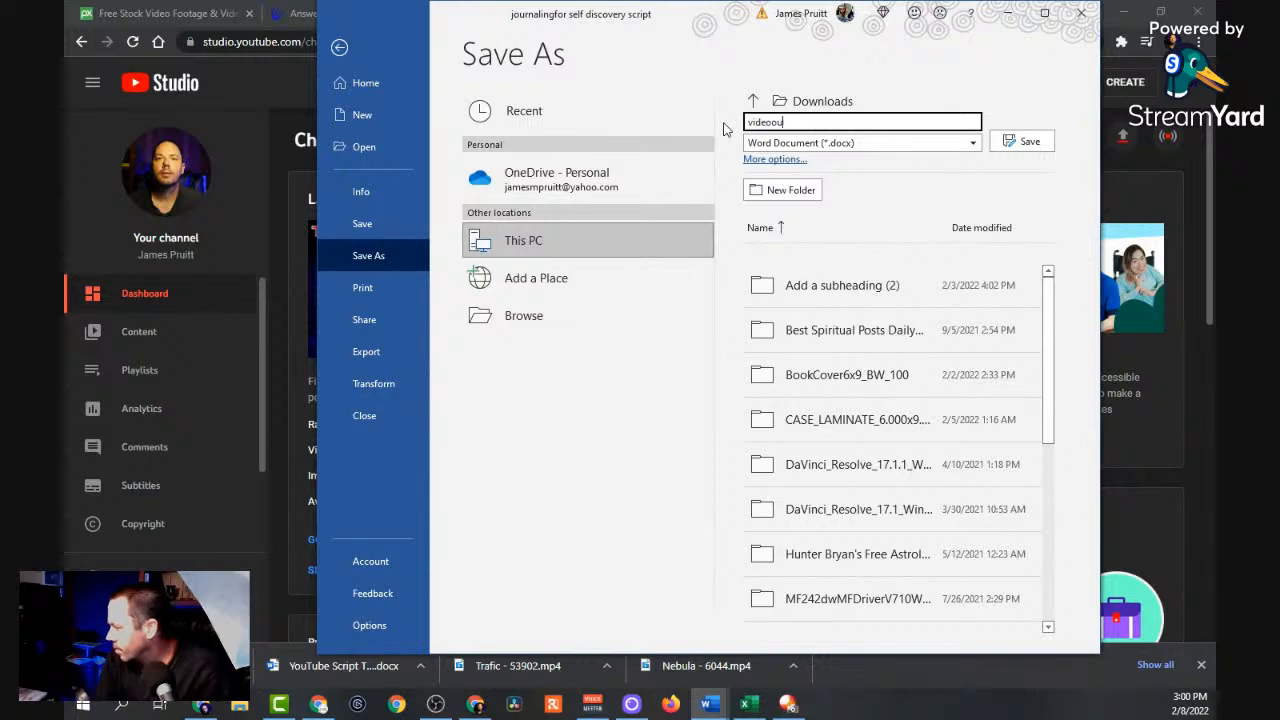
text(tline)
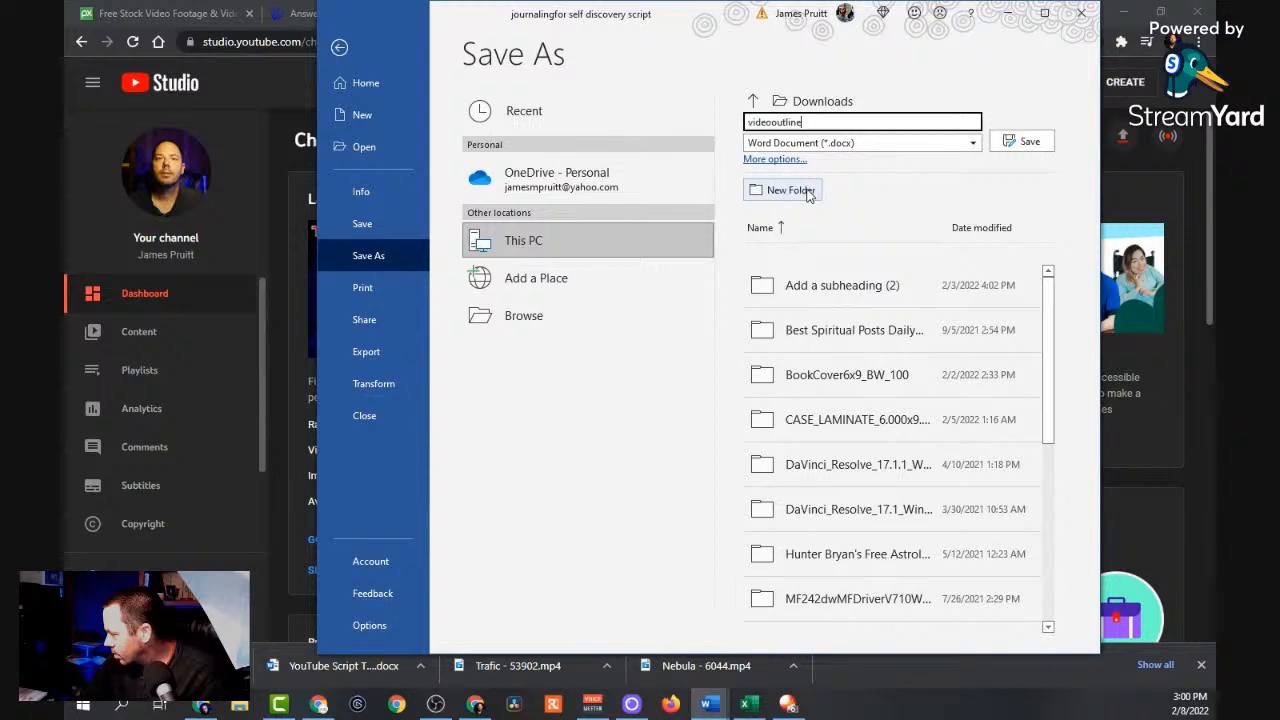
click(1024, 142)
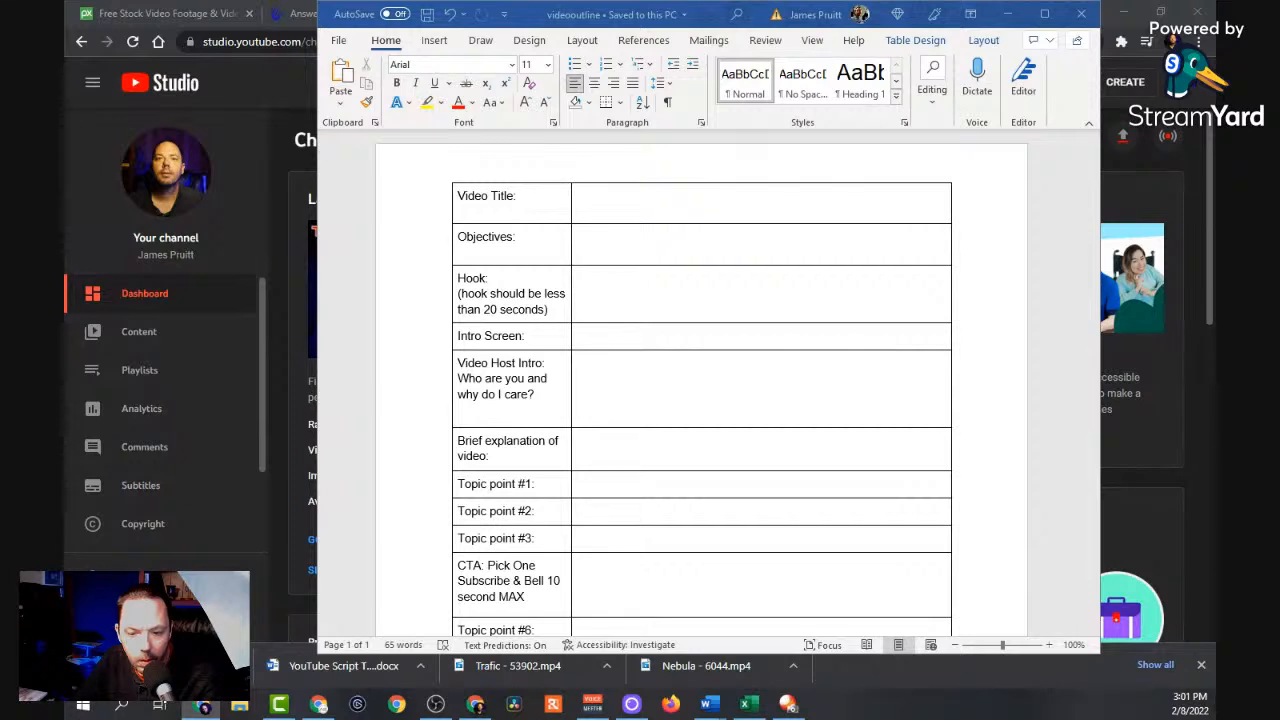
key(alt+Tab)
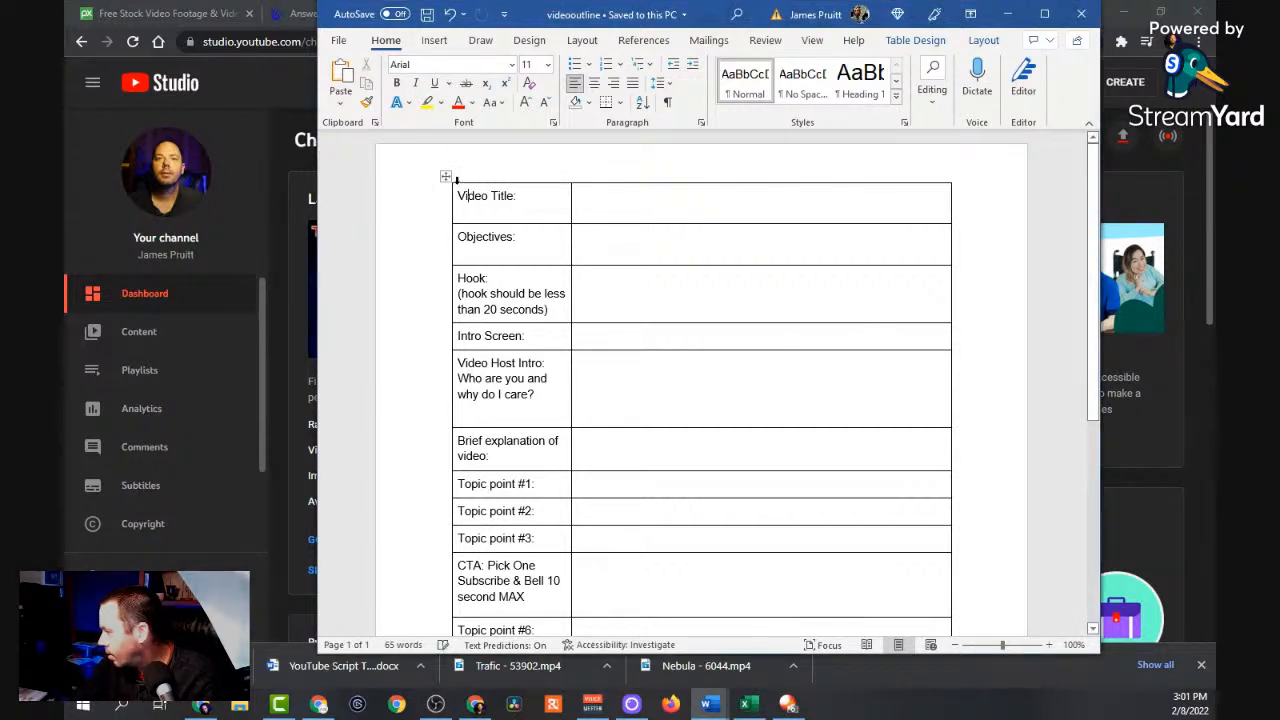
mouse_move(446, 176)
mouse_down()
mouse_move(468, 187)
mouse_move(446, 172)
mouse_up()
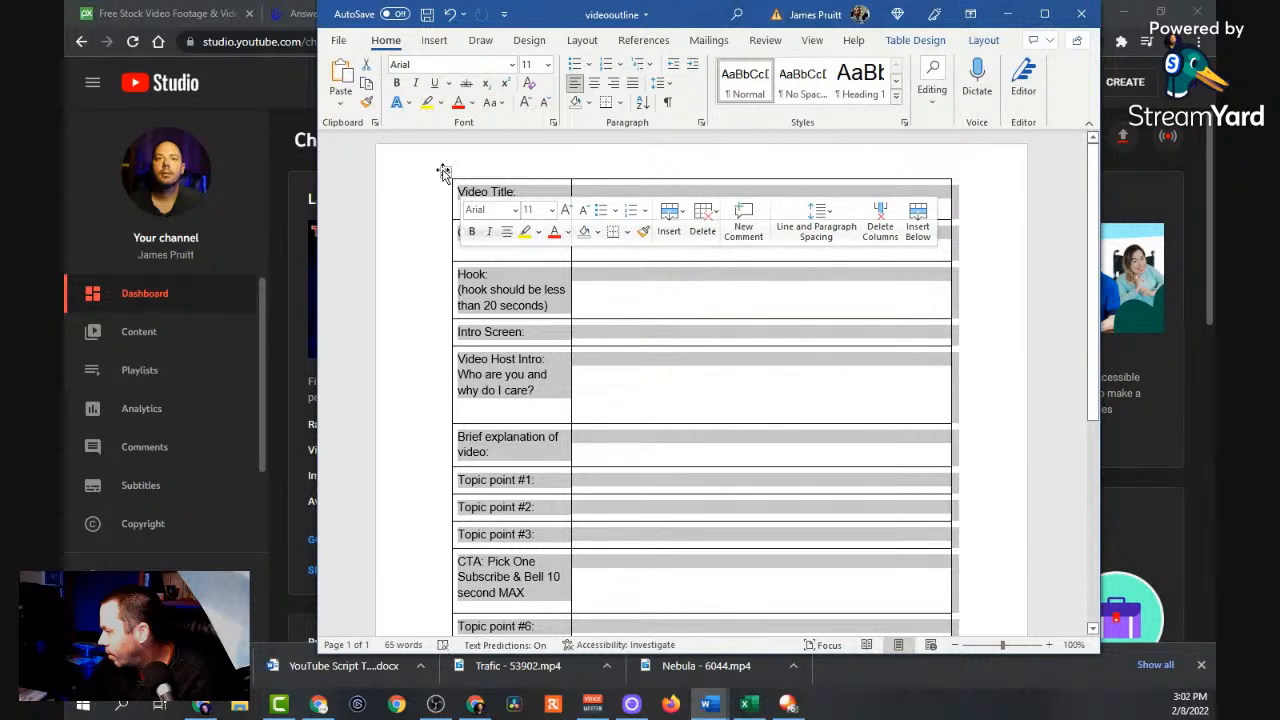
key(ctrl+z)
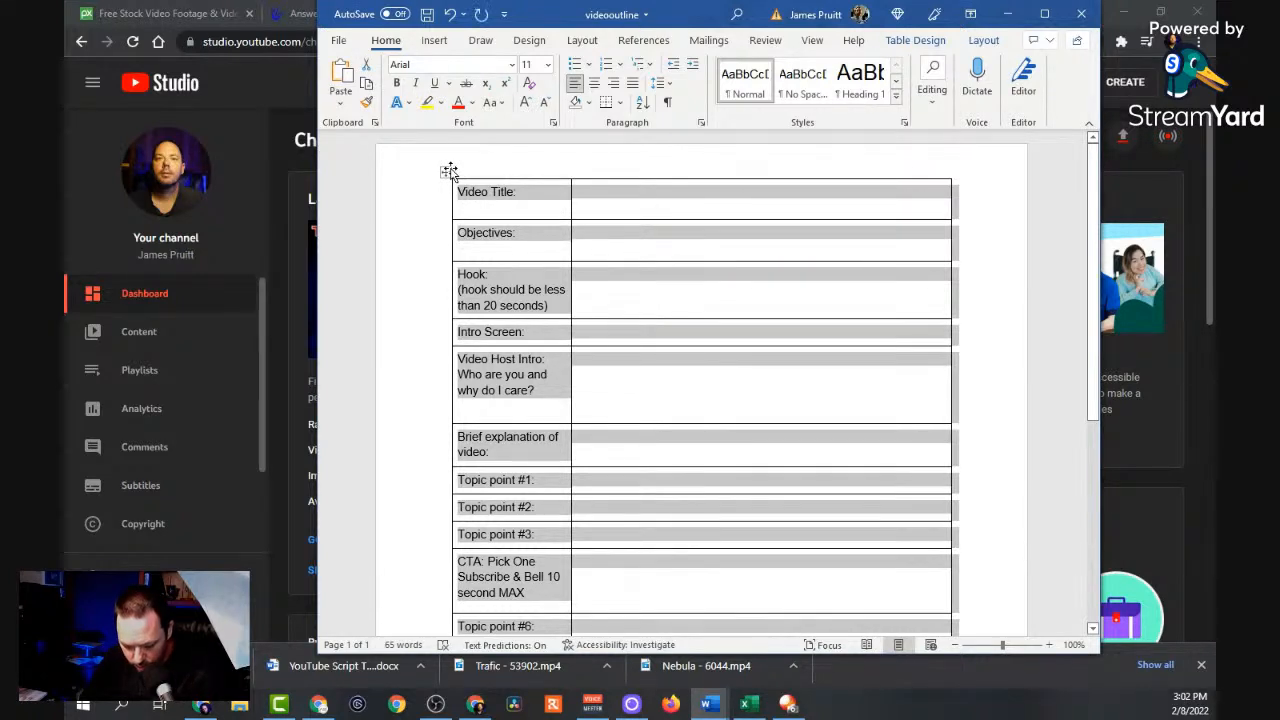
Close the videooutline document.
key(alt+Tab)
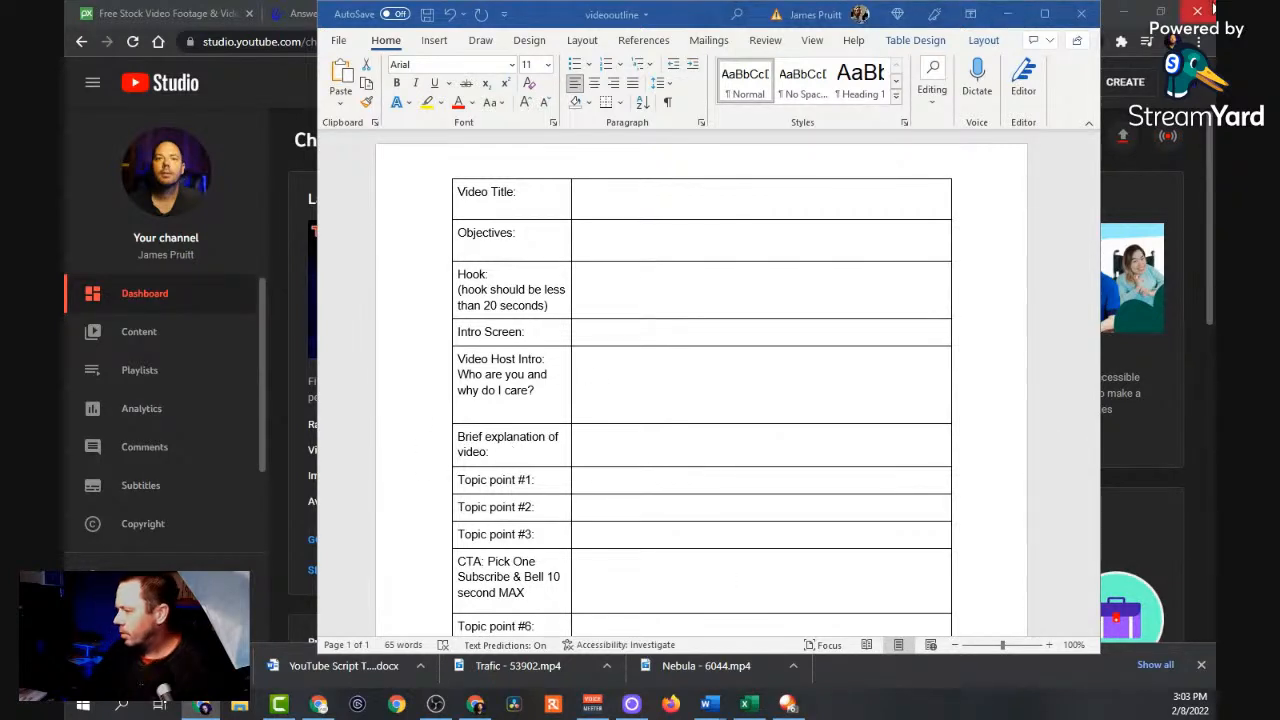
click(1081, 14)
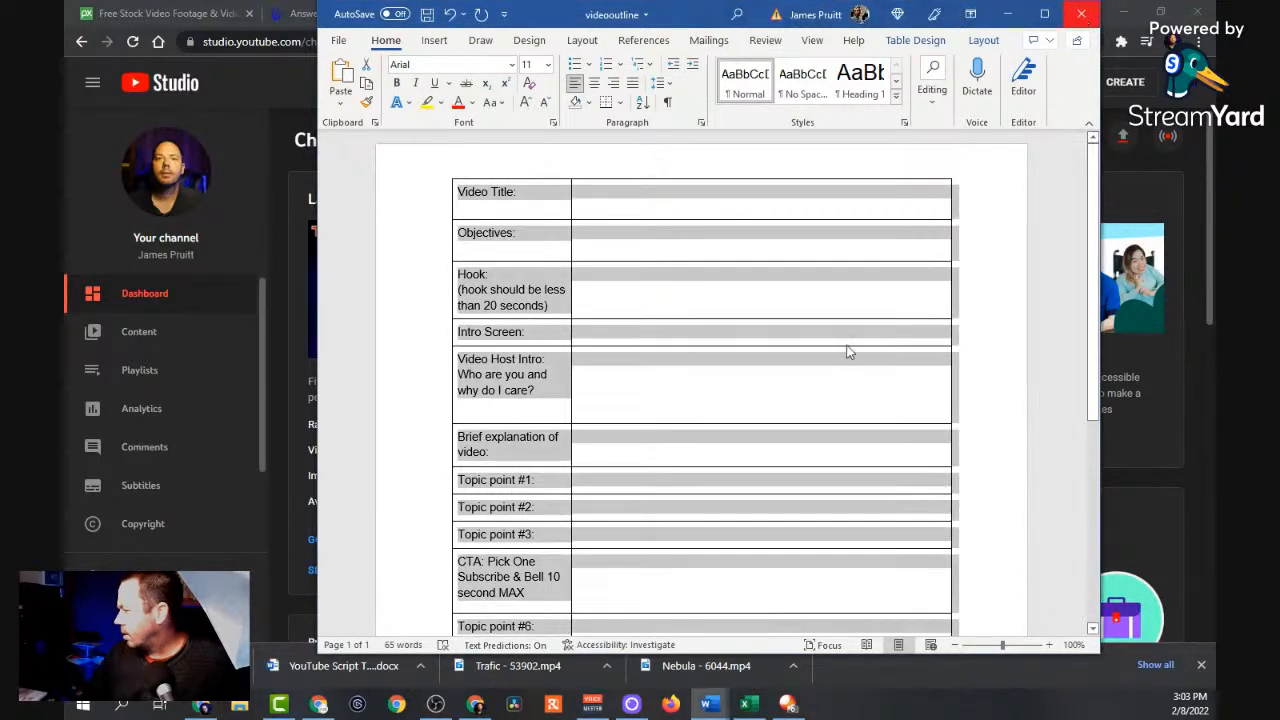
click(566, 384)
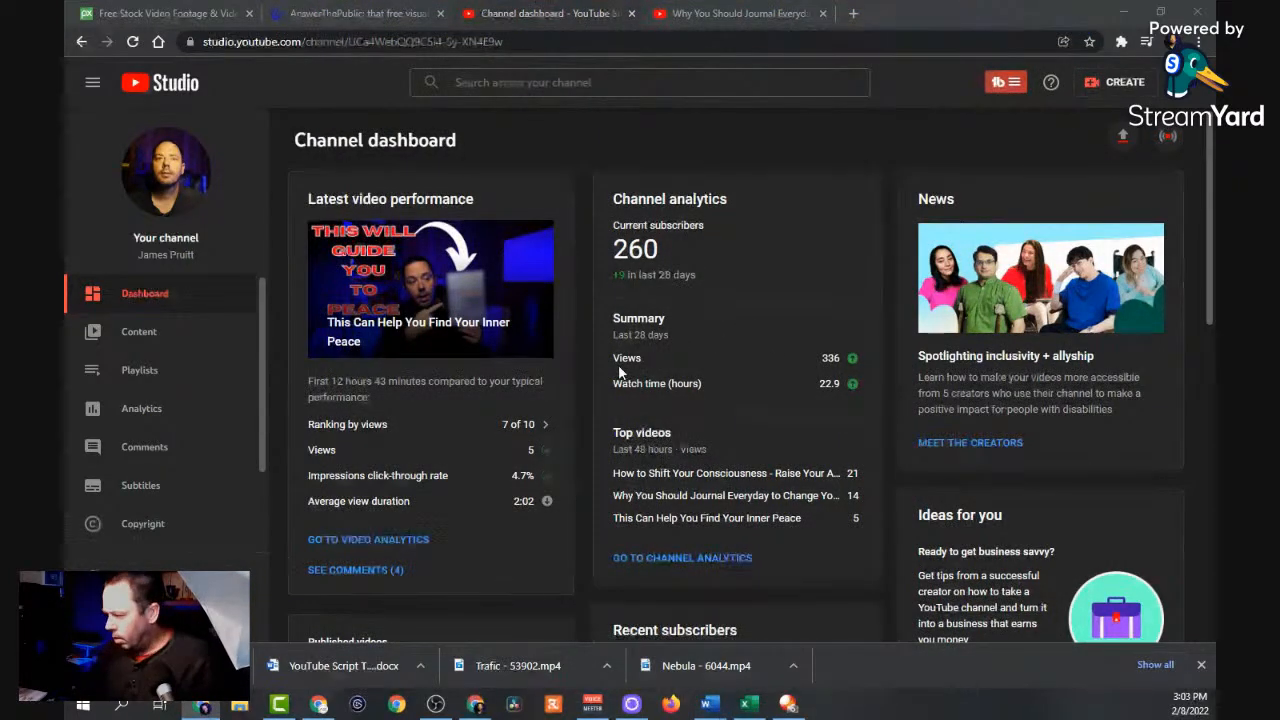
Switch to Camtasia and import the C0011 video from the 2-8-2022 folder on drive D: into the media bin.
click(279, 704)
click(293, 257)
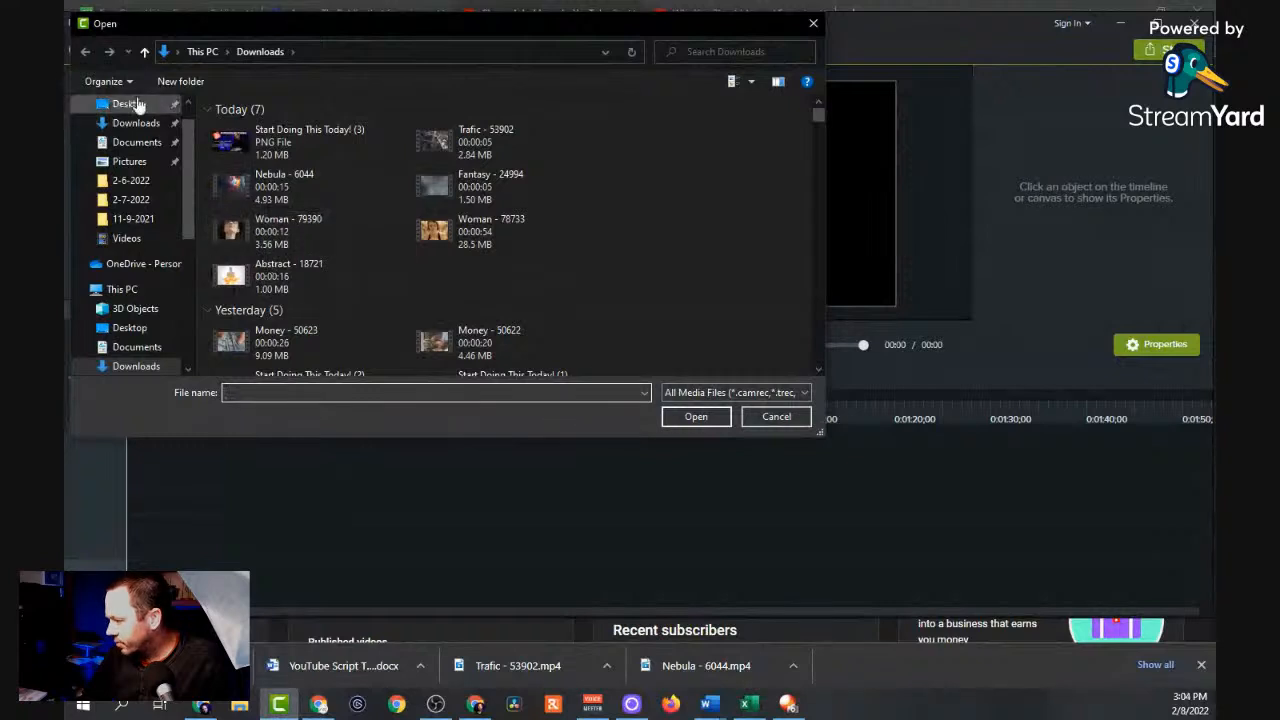
click(130, 199)
click(273, 53)
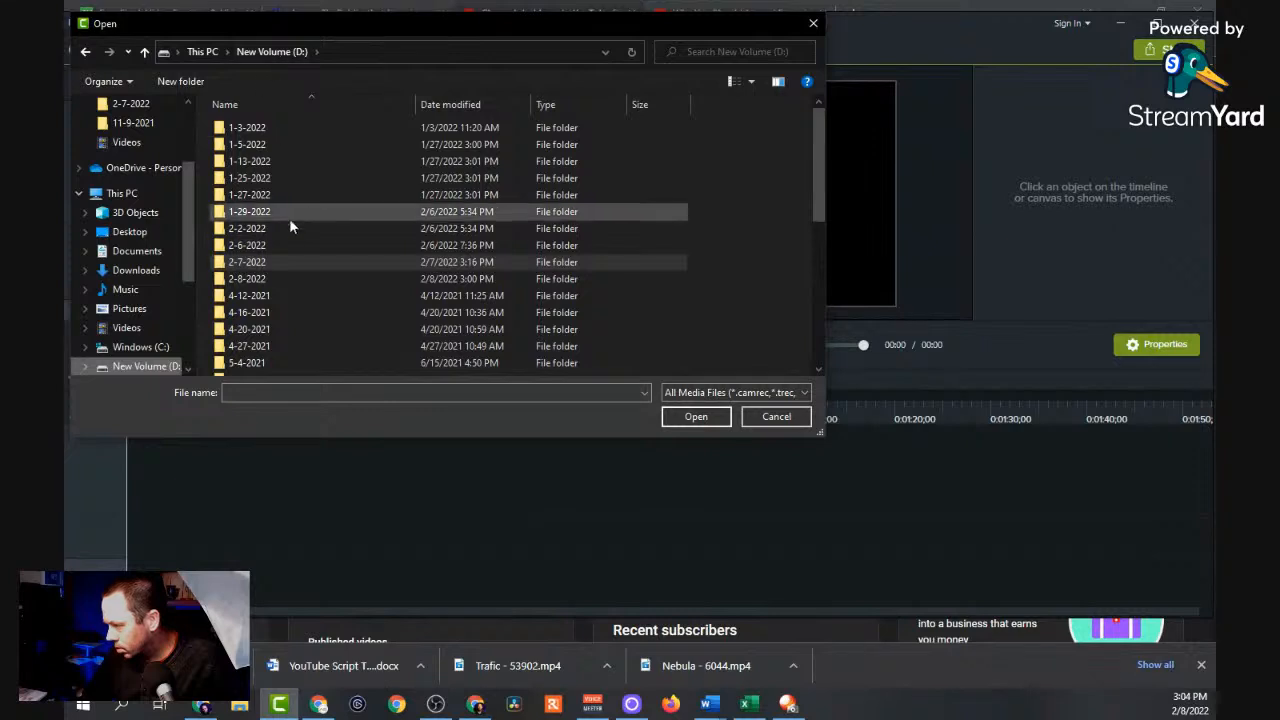
double_click(264, 276)
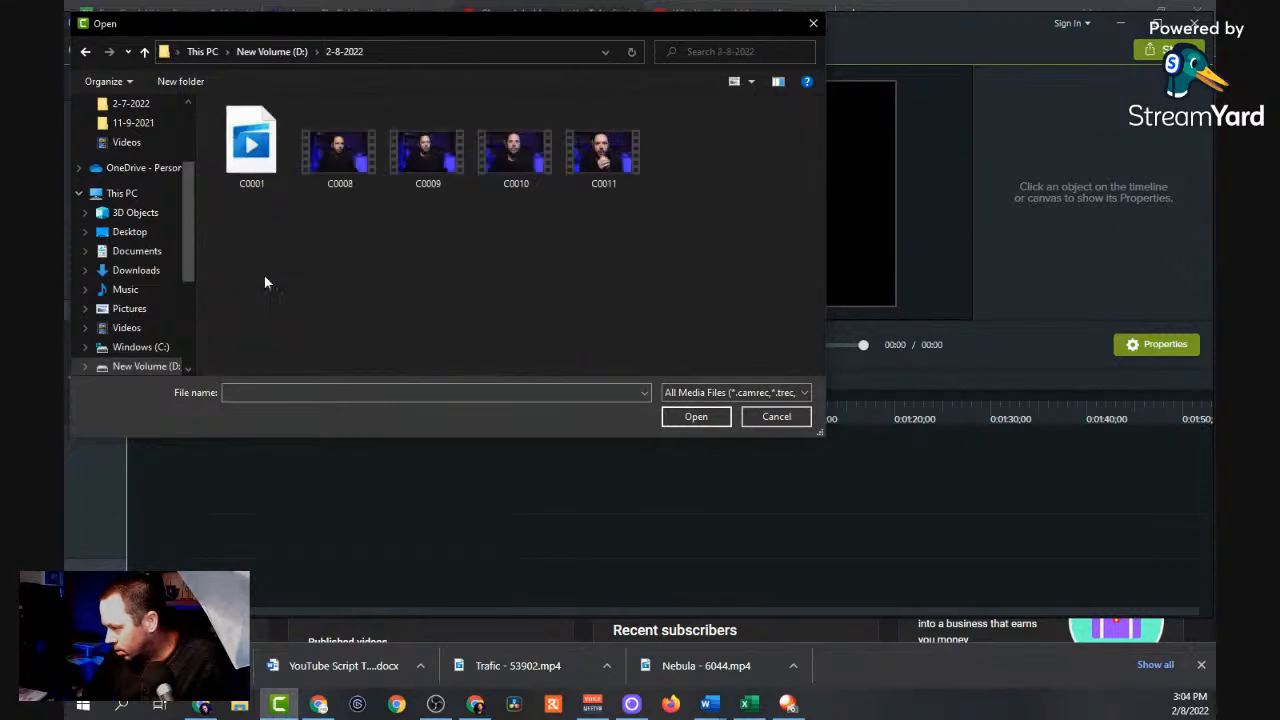
click(608, 172)
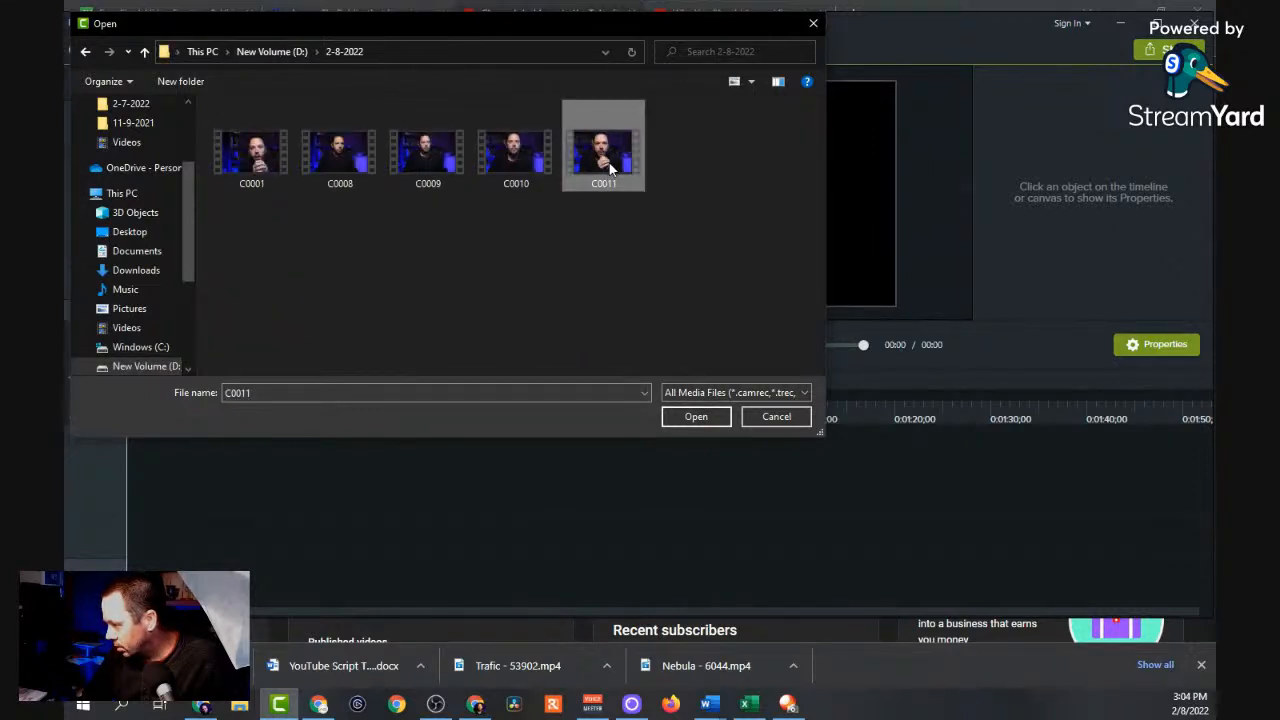
click(697, 417)
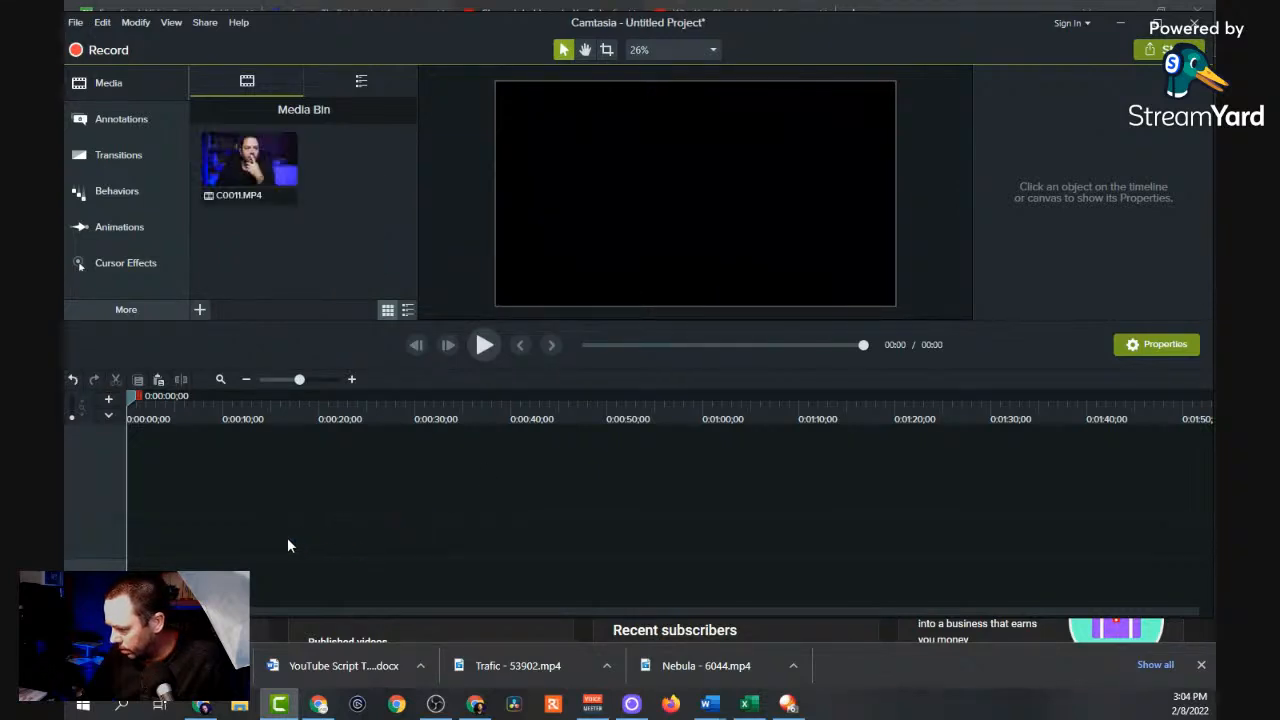
Place the C0011 clip at the start of the timeline and maximize the Camtasia window.
drag(252, 172, 166, 520)
drag(249, 545, 225, 543)
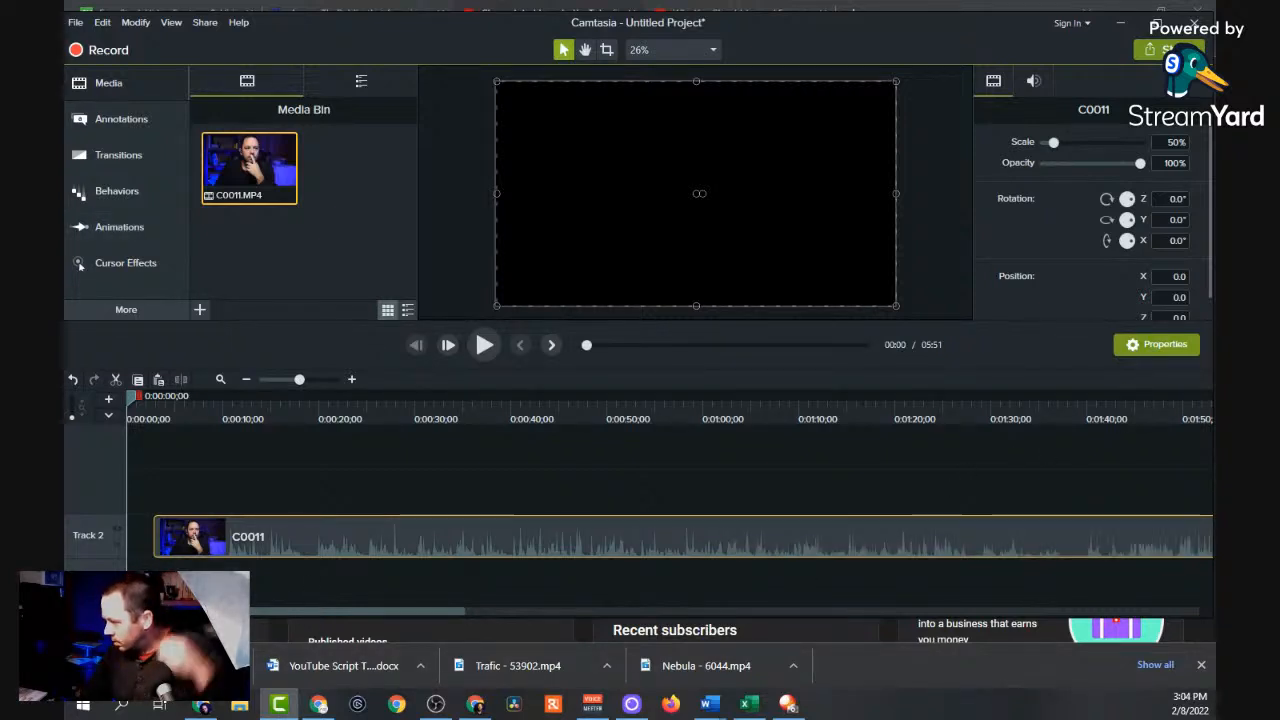
click(1160, 22)
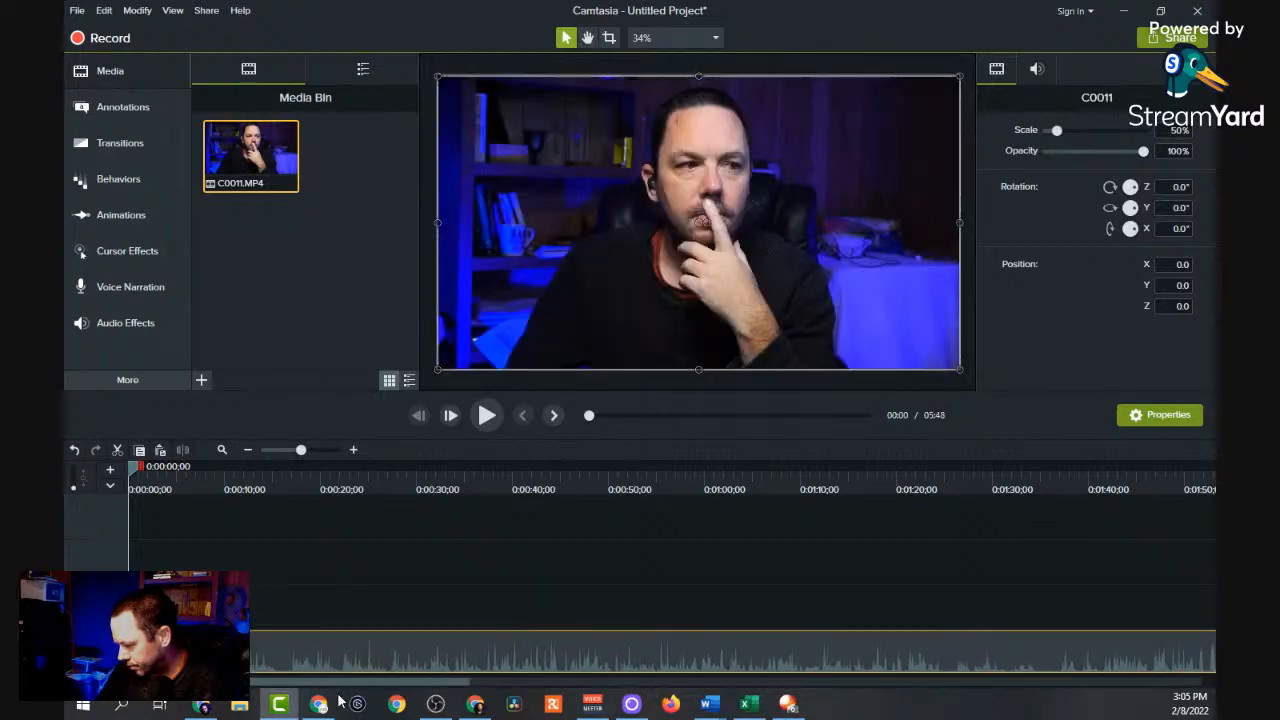
Apply the Volume Leveling and Noise Removal audio effects to the C0011 clip.
click(156, 294)
click(135, 323)
click(357, 118)
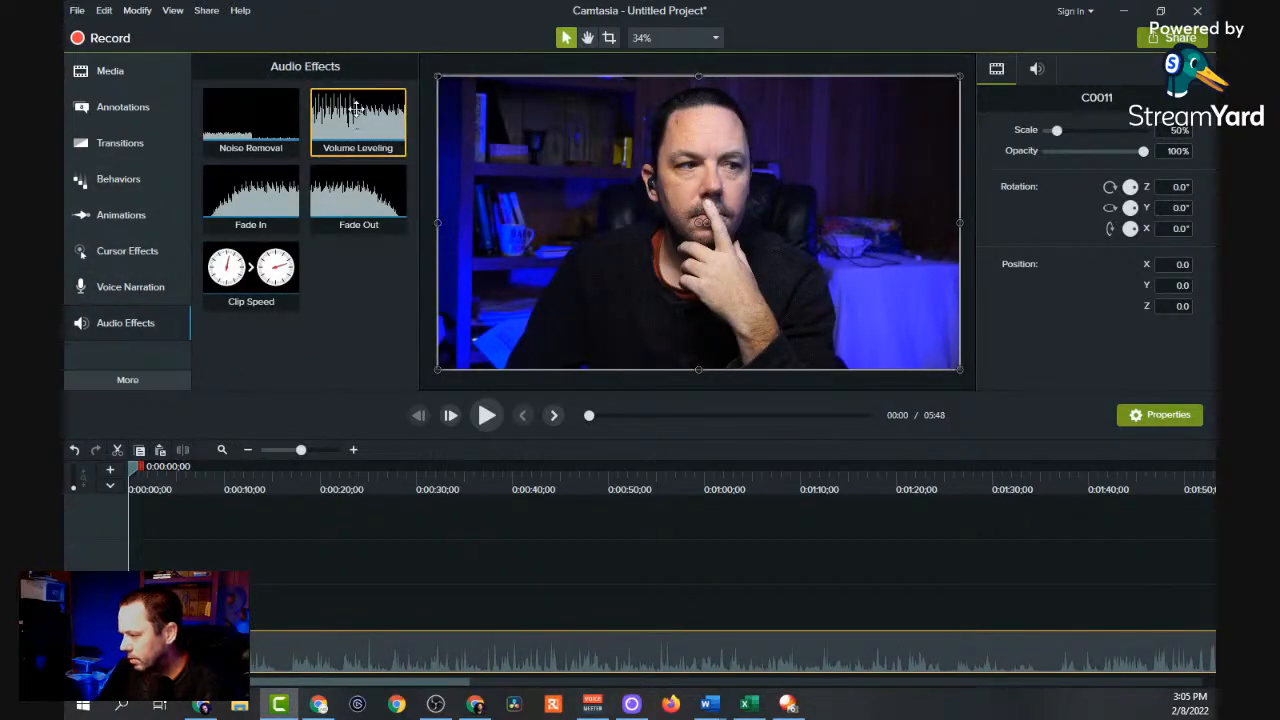
drag(344, 277, 423, 651)
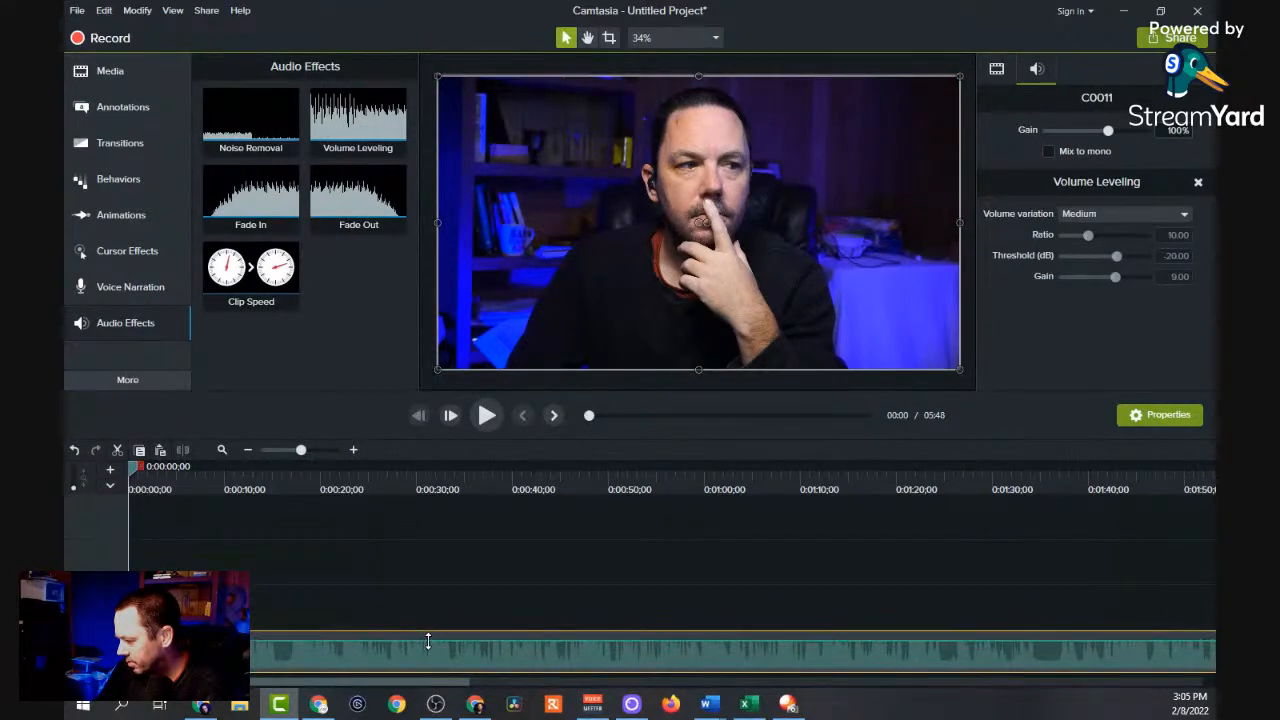
drag(250, 120, 251, 668)
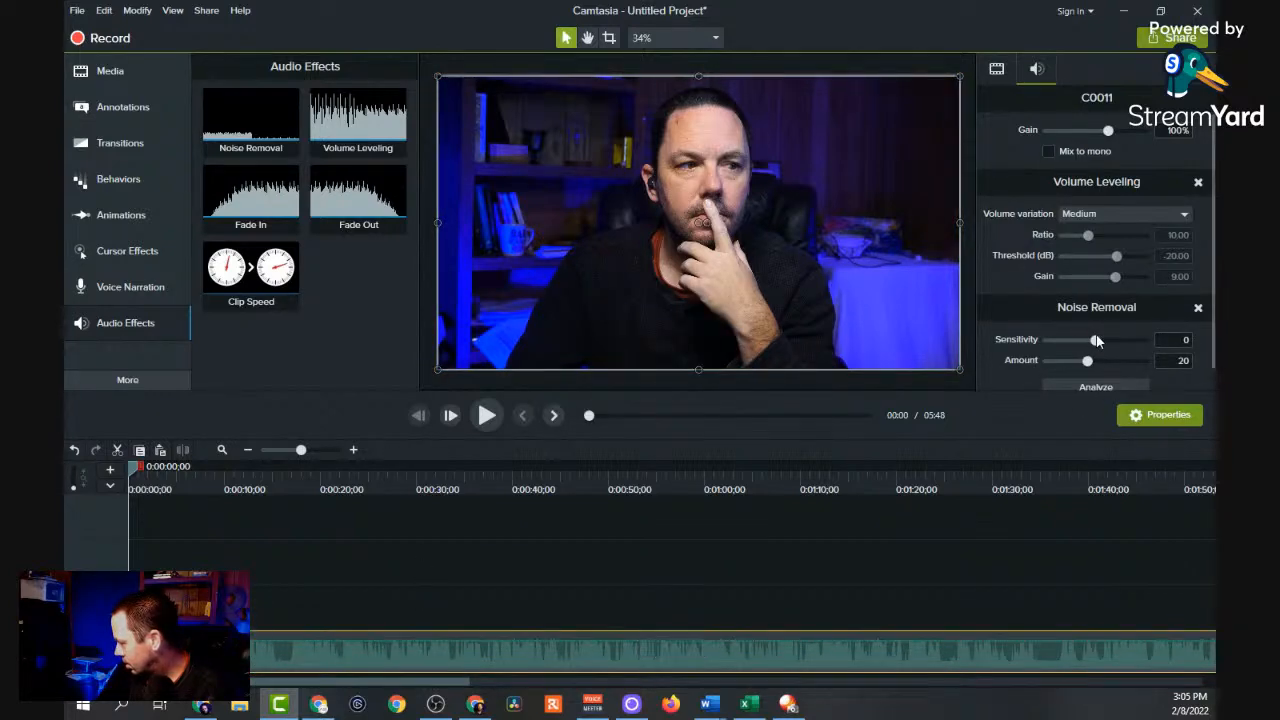
Set the Noise Removal sensitivity to -9 and amount to 18, and try to analyze the clip's audio noise.
mouse_move(1096, 341)
mouse_down()
mouse_move(1075, 341)
mouse_move(1084, 361)
mouse_up()
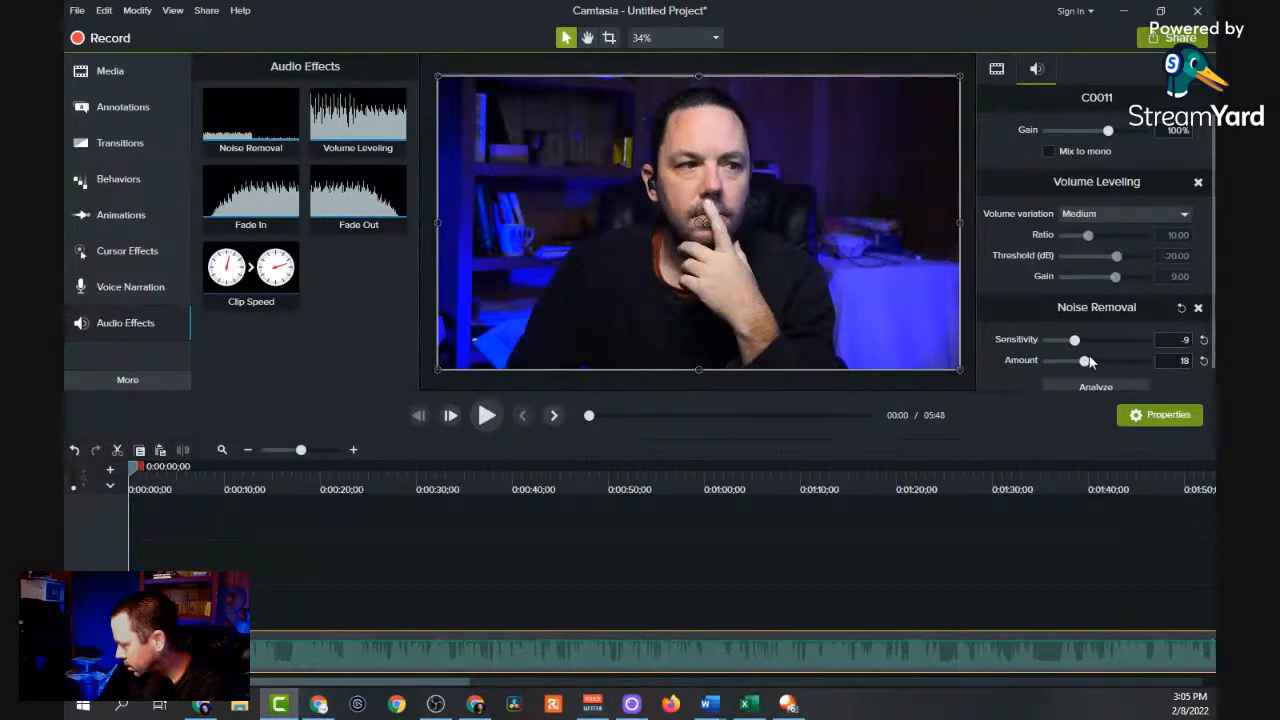
scroll(1091, 361, down, 1)
click(1092, 364)
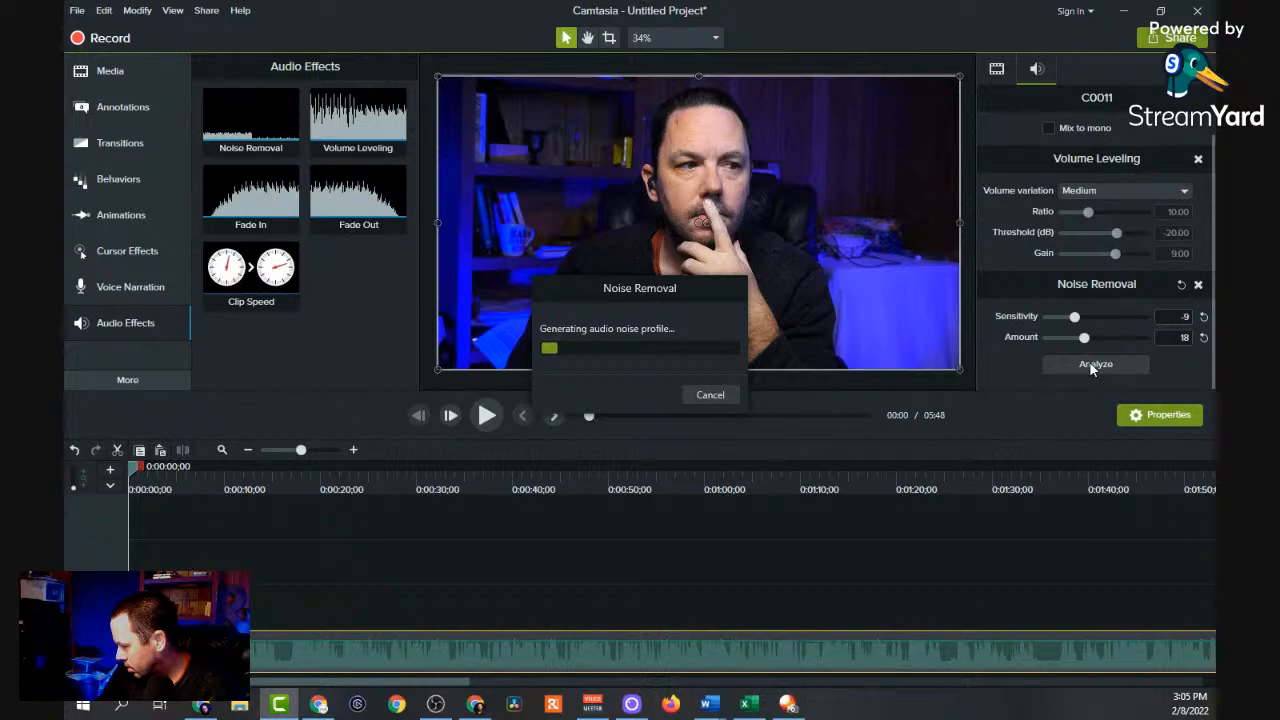
click(711, 394)
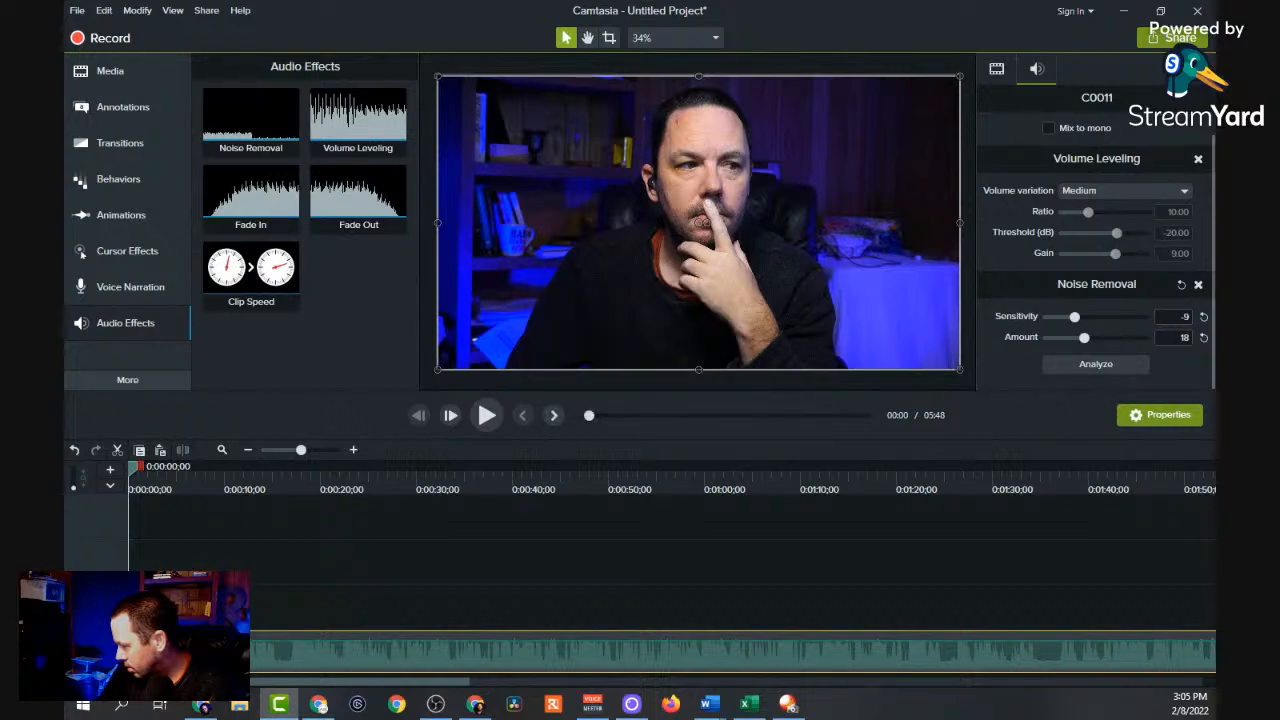
Select the timeline range from the start to 0:00:01;27 and analyze it for the Noise Removal profile.
drag(300, 449, 334, 450)
click(585, 485)
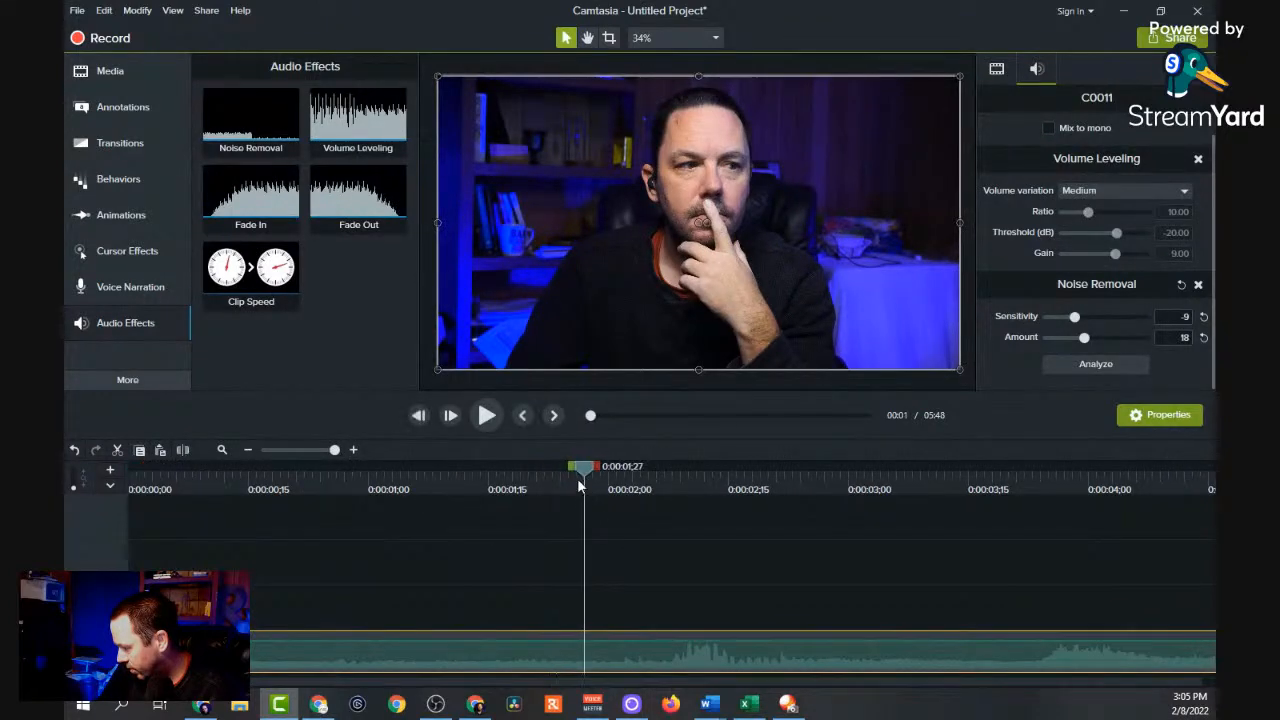
drag(572, 470, 78, 471)
click(1092, 365)
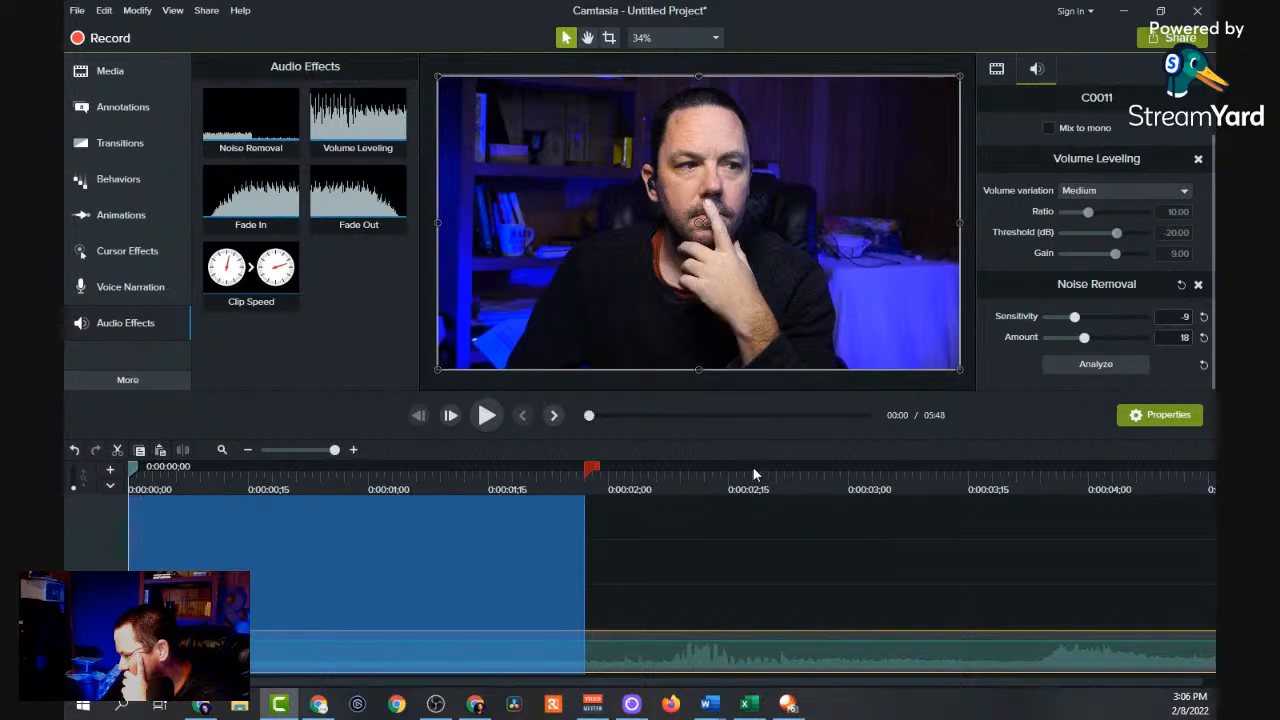
Set the clip's Noise Removal amount to 31 and sensitivity to -2, with the playhead at 0:00:03;00.
drag(1085, 340, 1103, 340)
drag(772, 470, 849, 487)
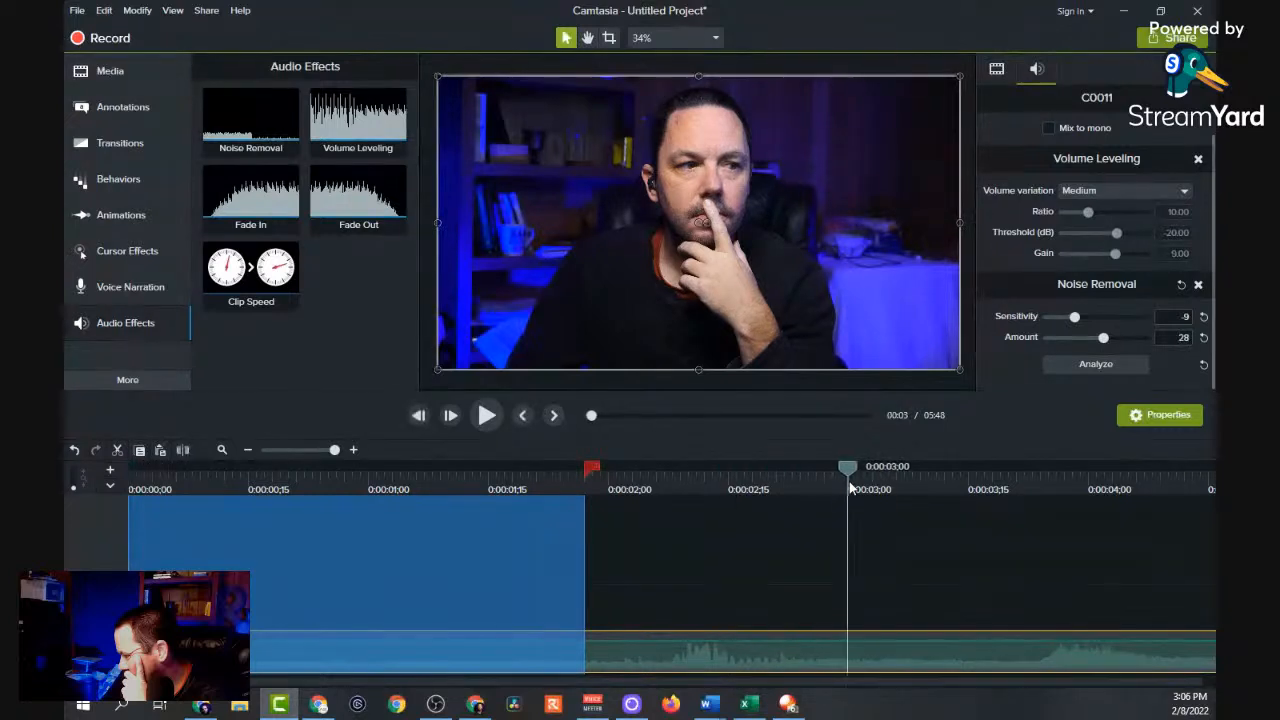
click(849, 487)
mouse_move(1107, 340)
mouse_down()
mouse_move(1070, 344)
mouse_move(1112, 345)
mouse_up()
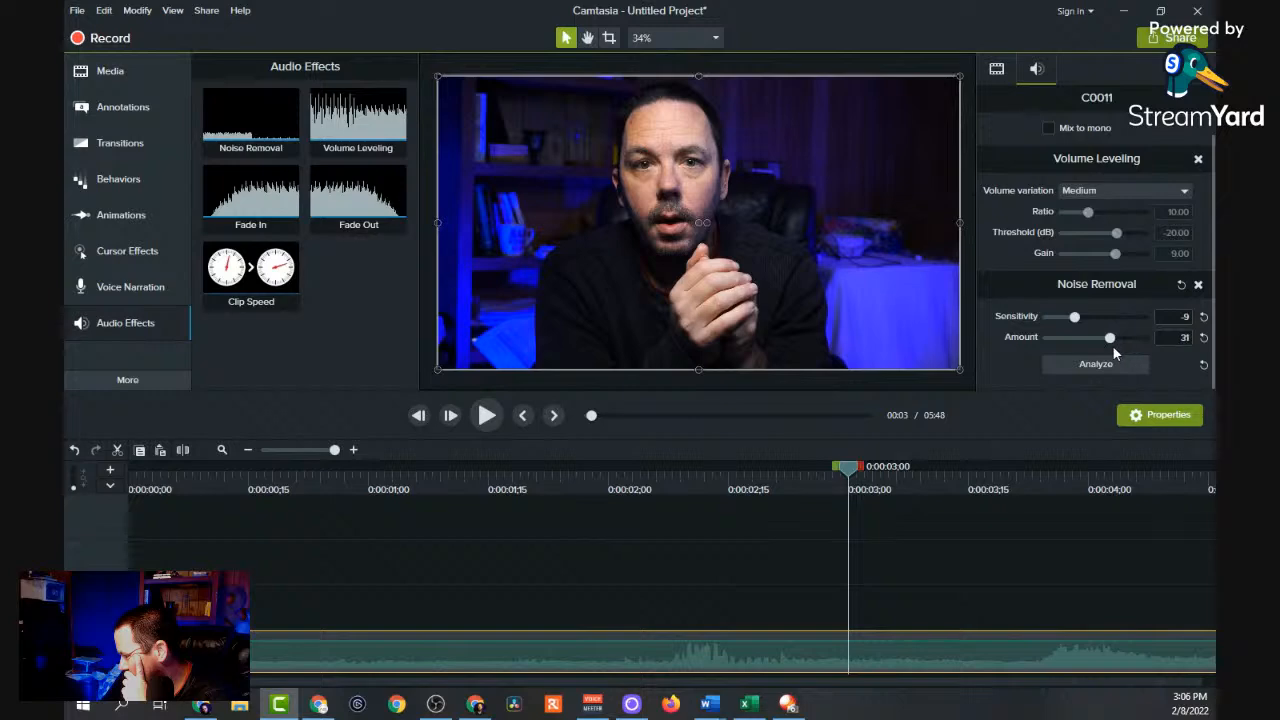
click(1076, 322)
Set the Volume Leveling variation to High and play the clip to check its audio.
click(1121, 190)
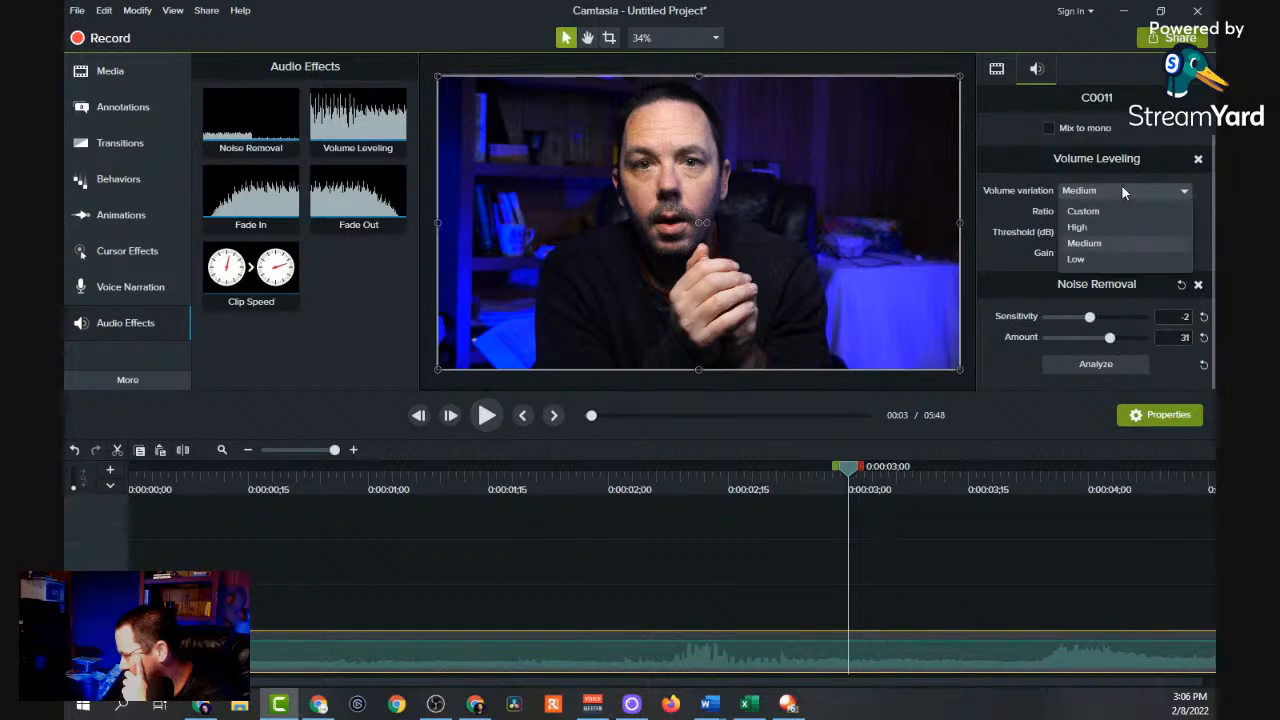
click(1079, 230)
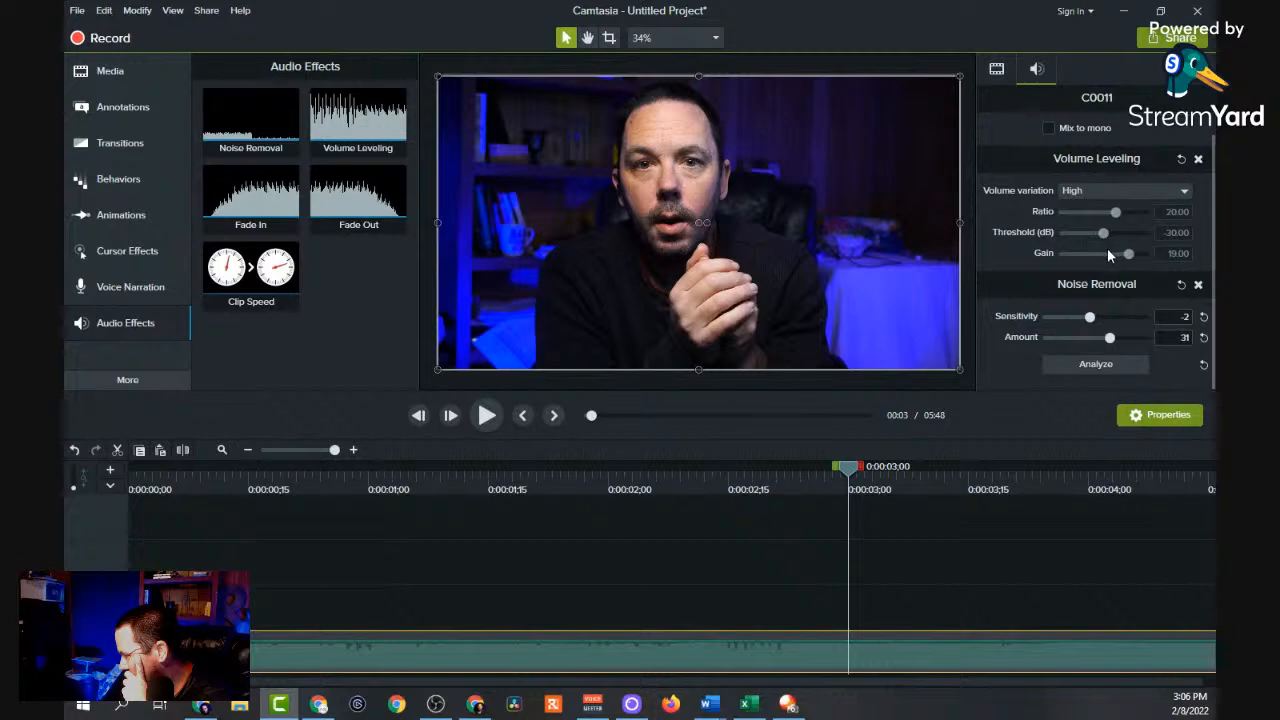
click(487, 415)
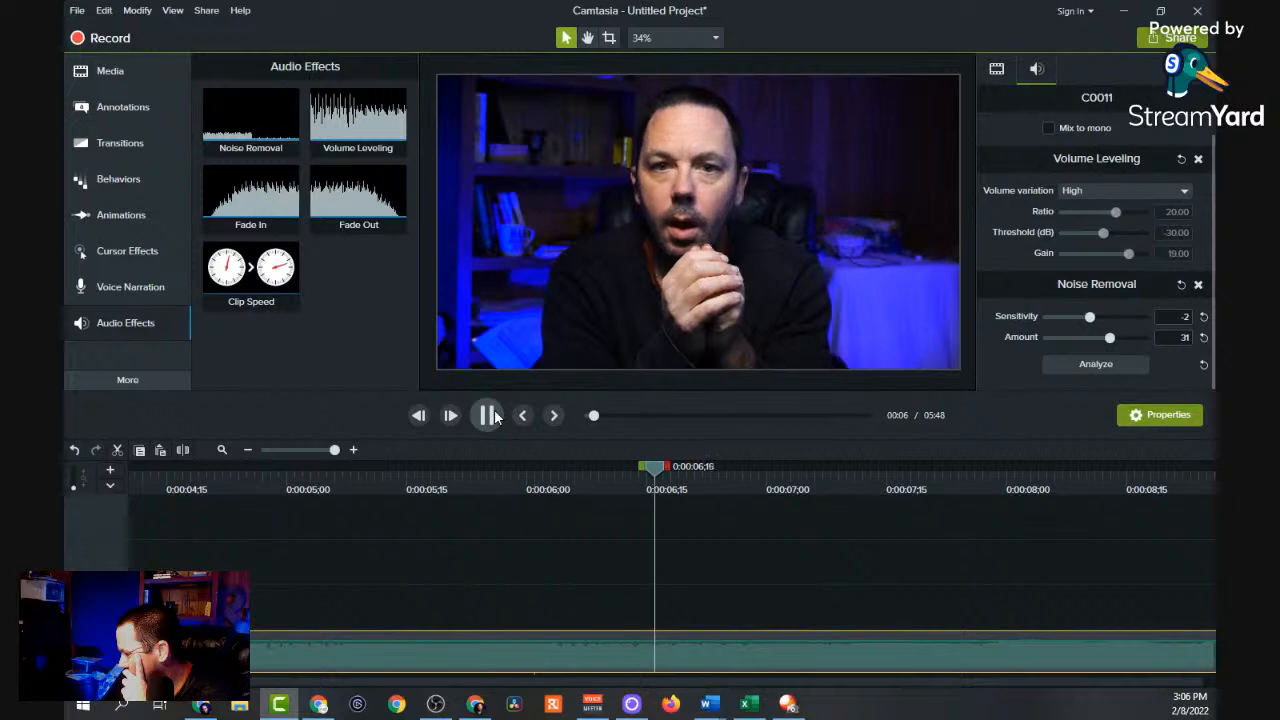
Try the Medium and Low Volume Leveling variations on the C0011 clip, playing it with Low to check the audio.
click(495, 417)
click(1128, 191)
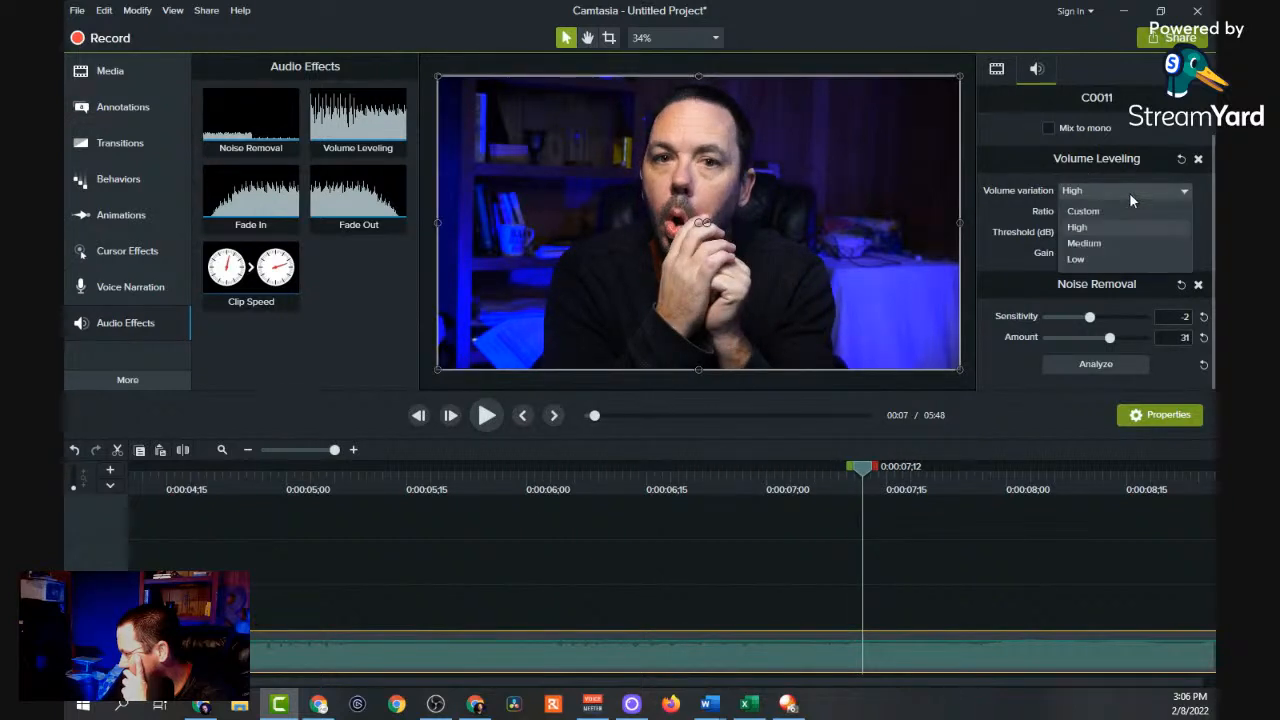
click(1100, 243)
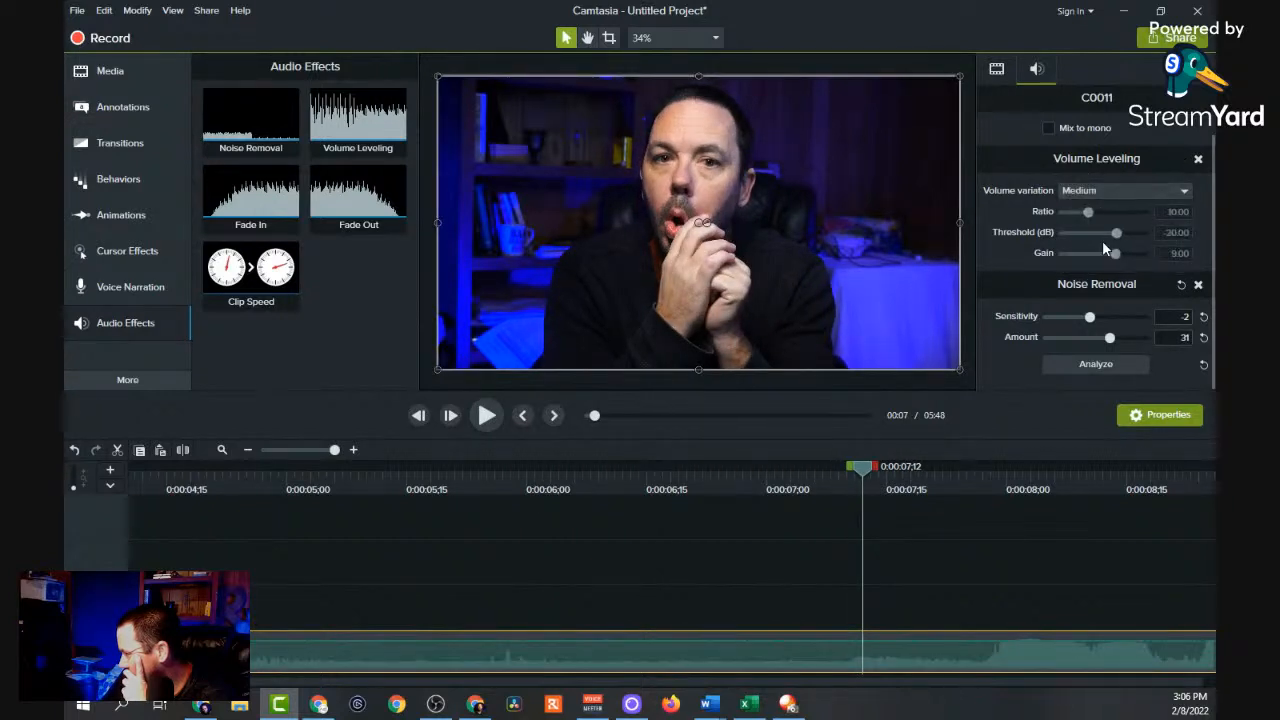
click(1095, 190)
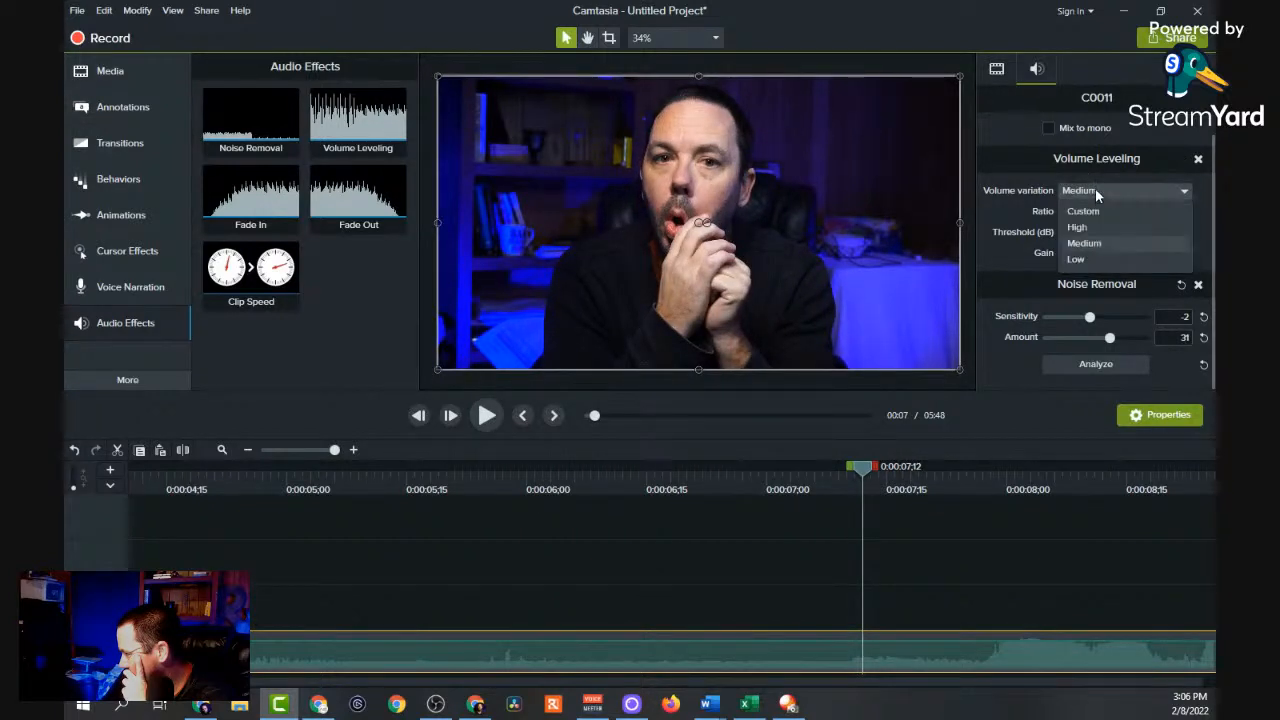
click(1084, 259)
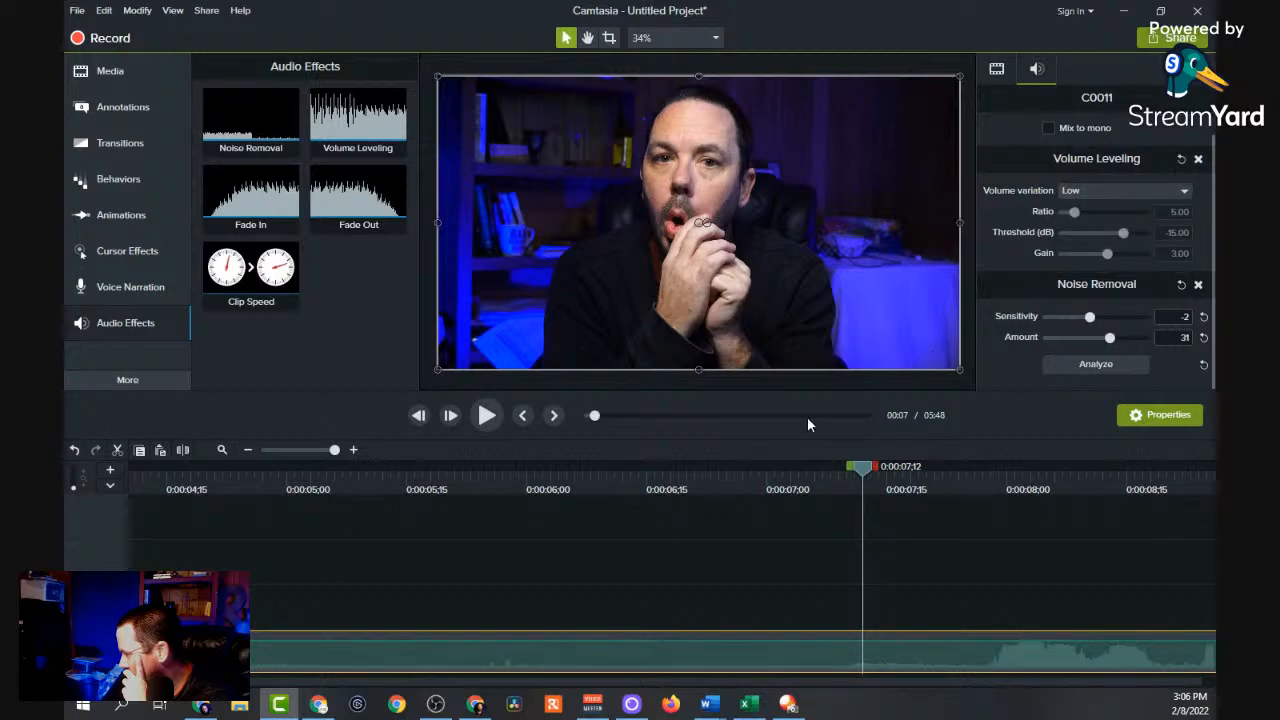
click(486, 415)
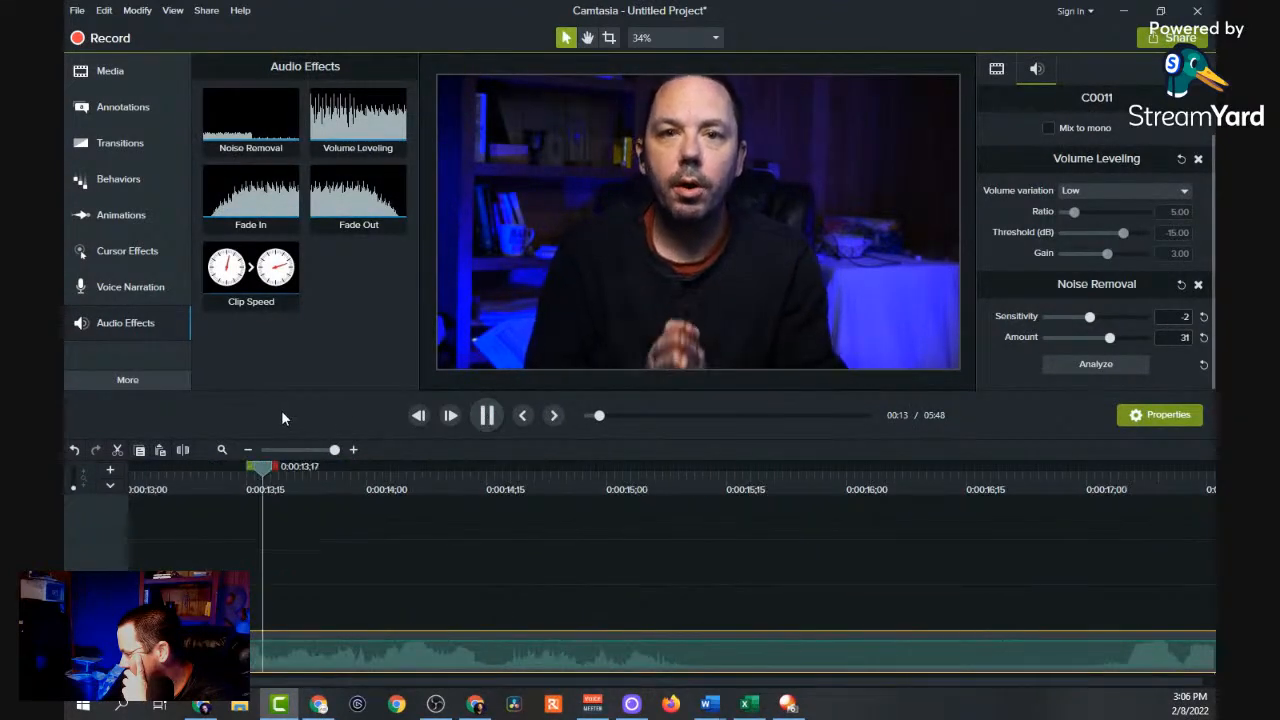
click(305, 449)
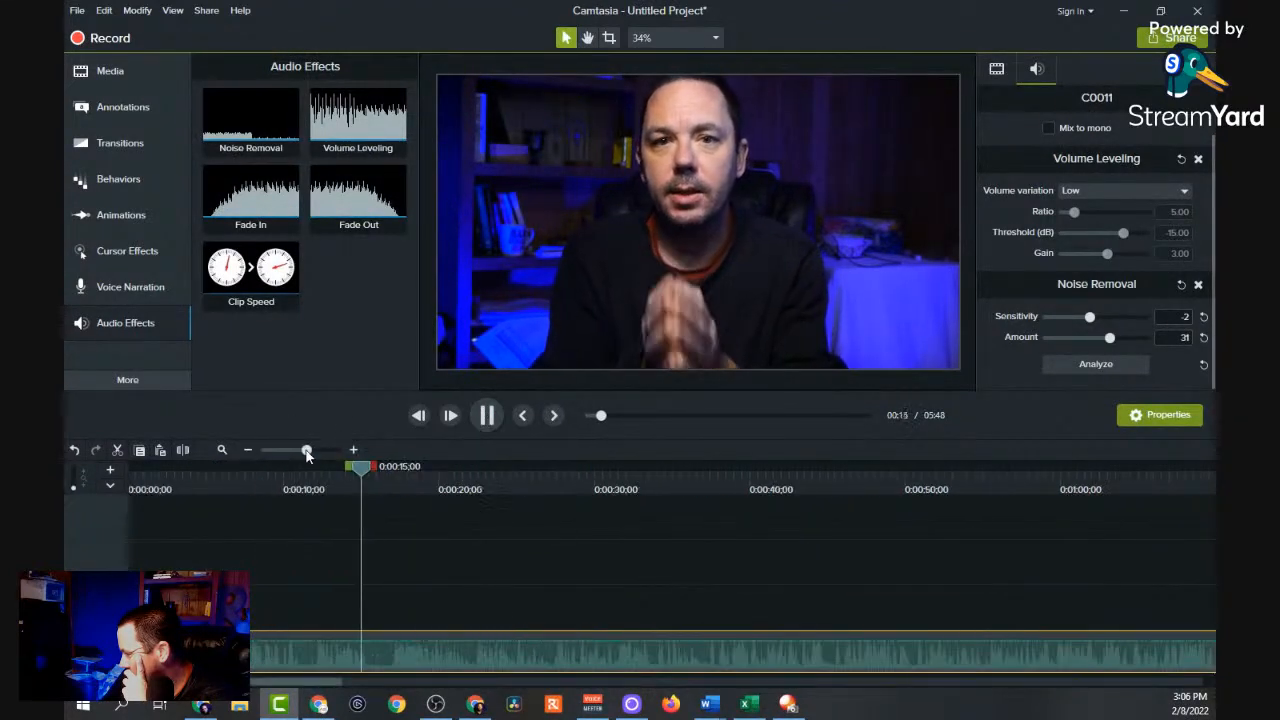
click(487, 416)
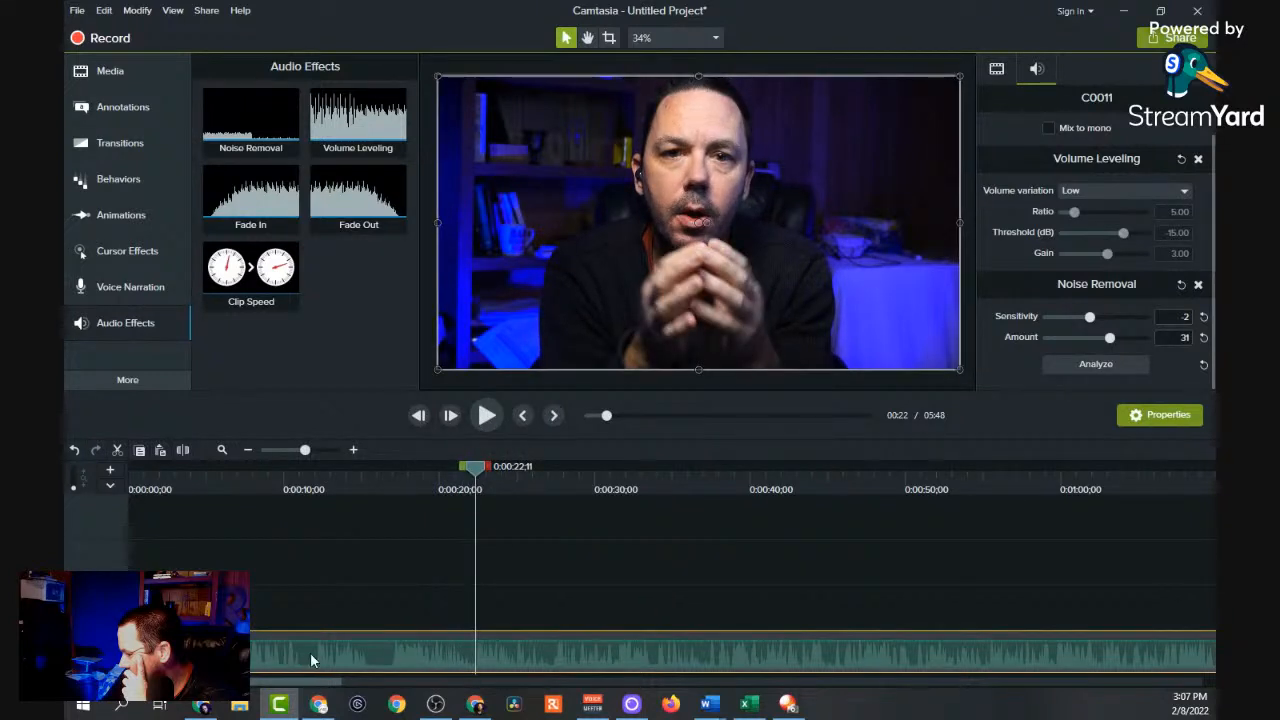
Replace the clip on the timeline with C0001.MP4, imported from the 2-8-2022 folder on New Volume (D:).
key(Delete)
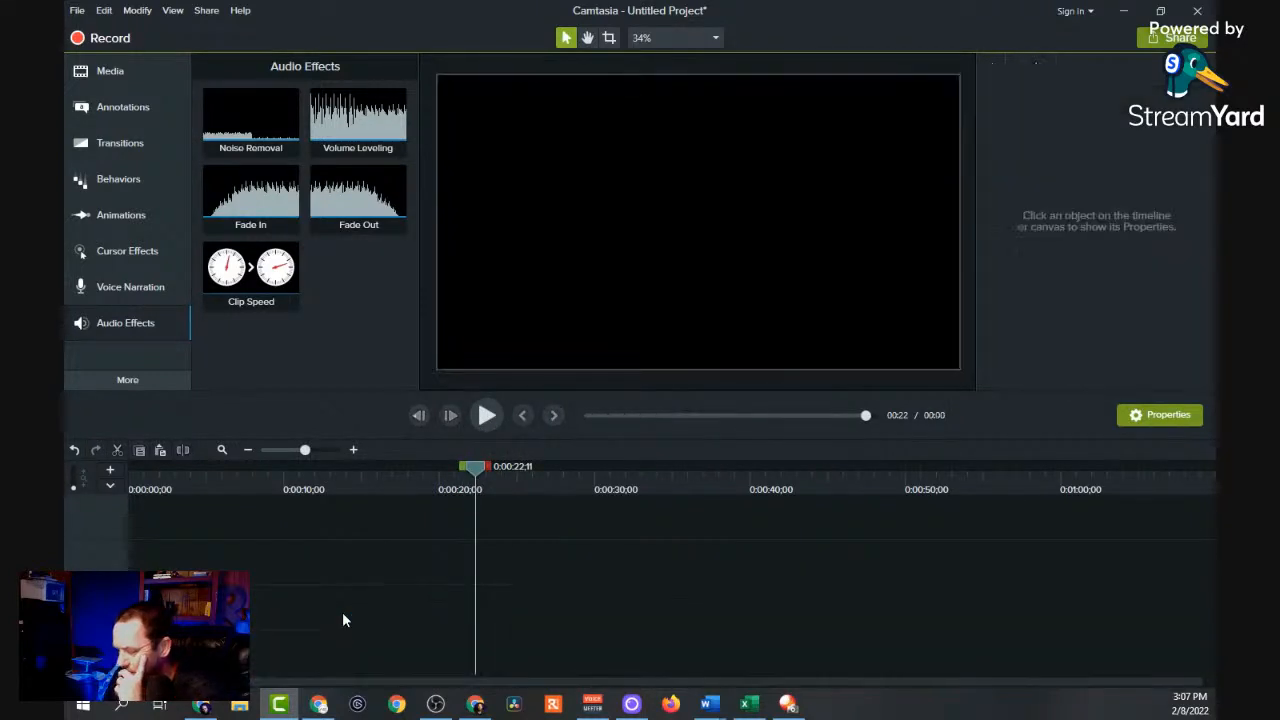
click(113, 78)
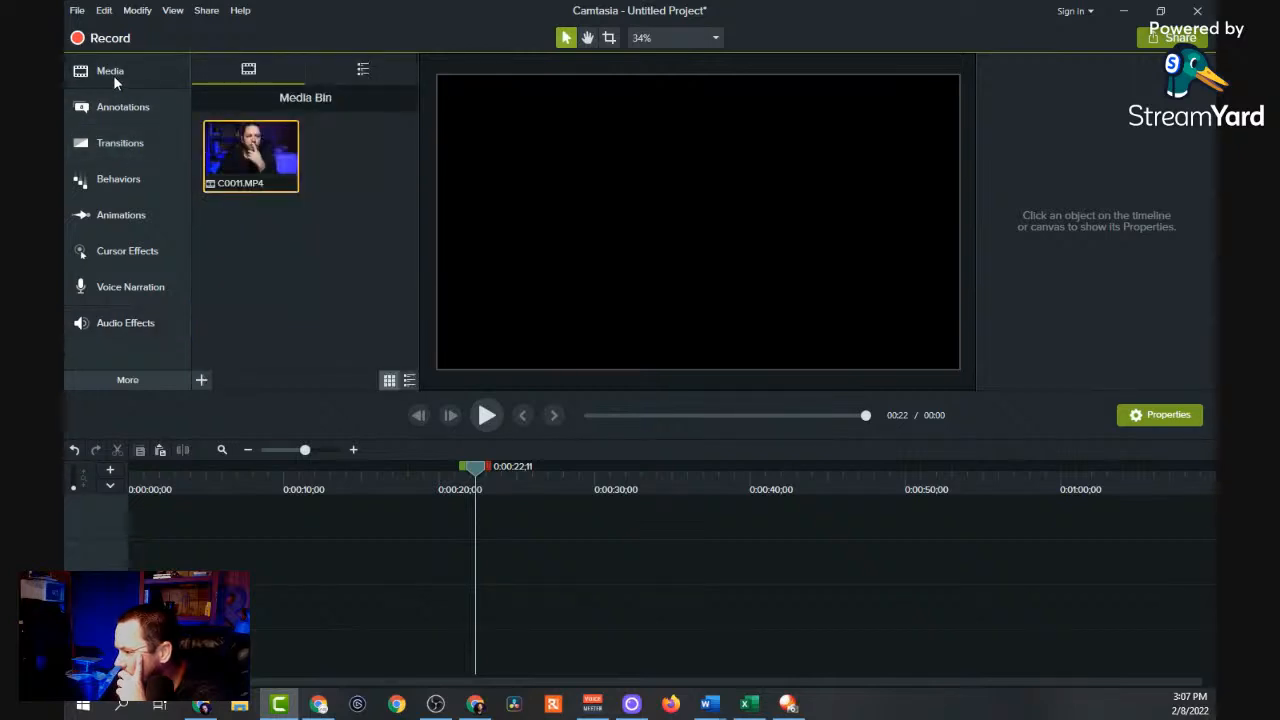
click(202, 381)
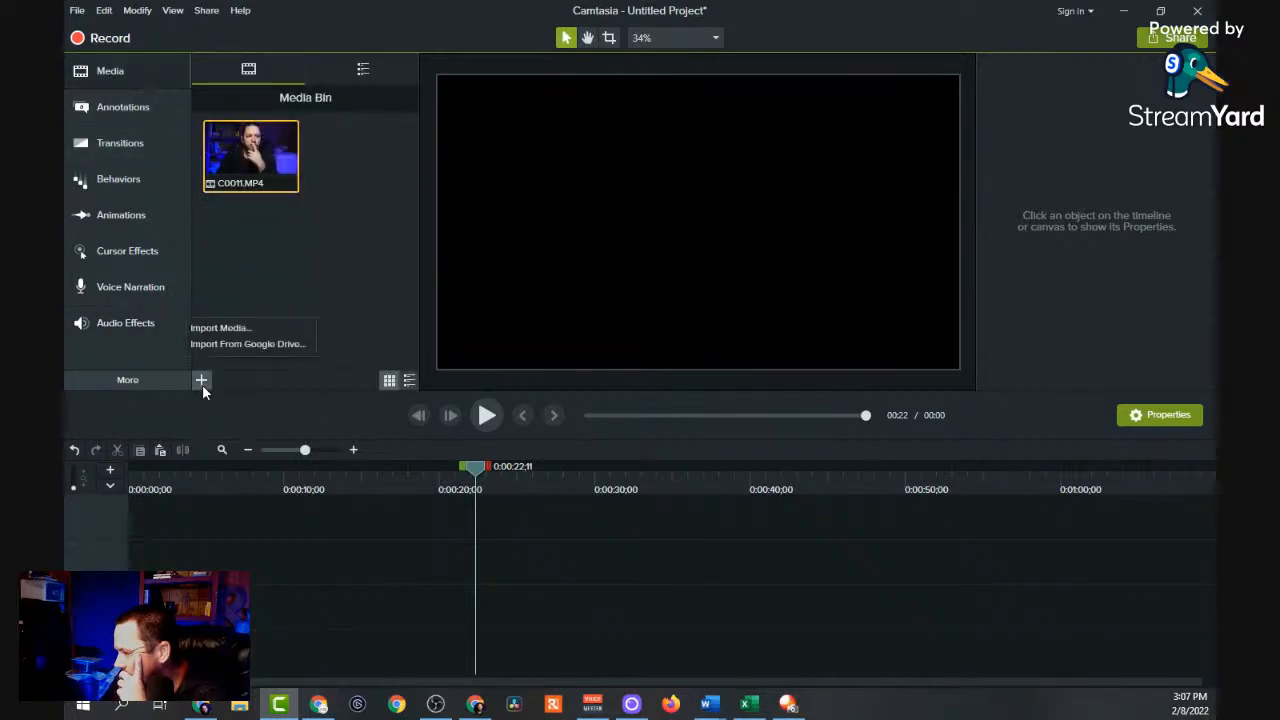
click(219, 331)
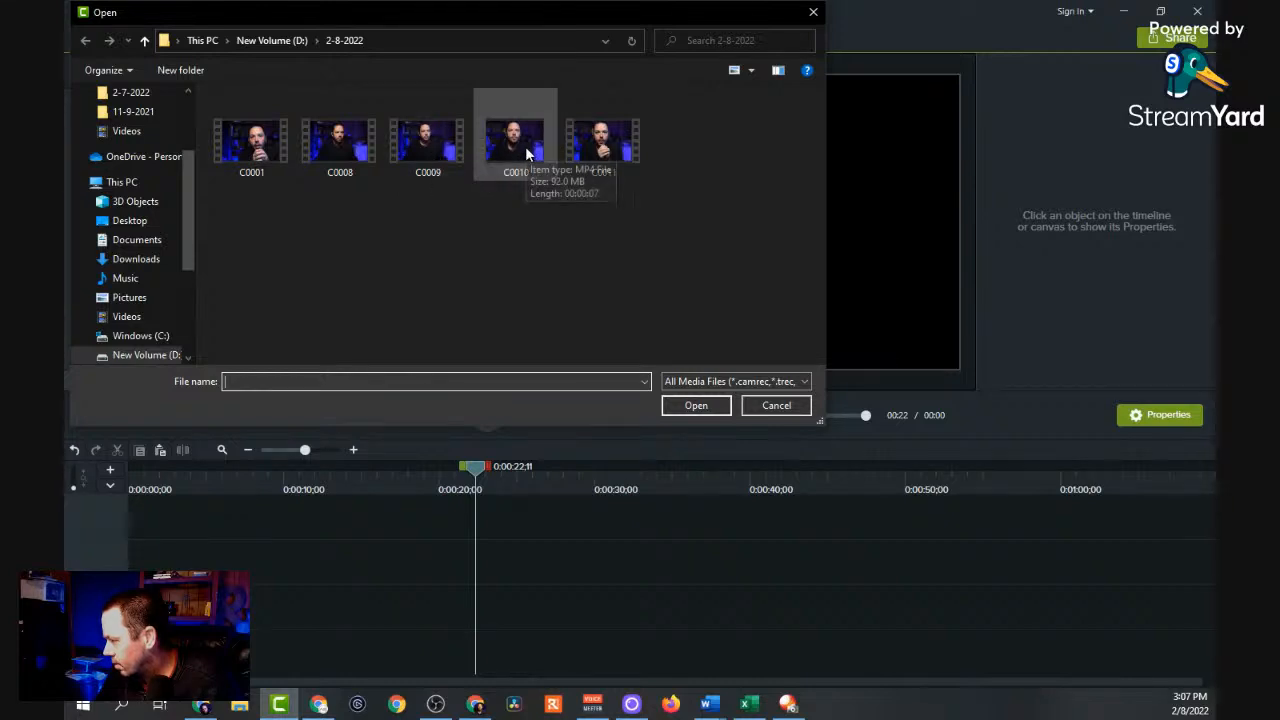
double_click(258, 143)
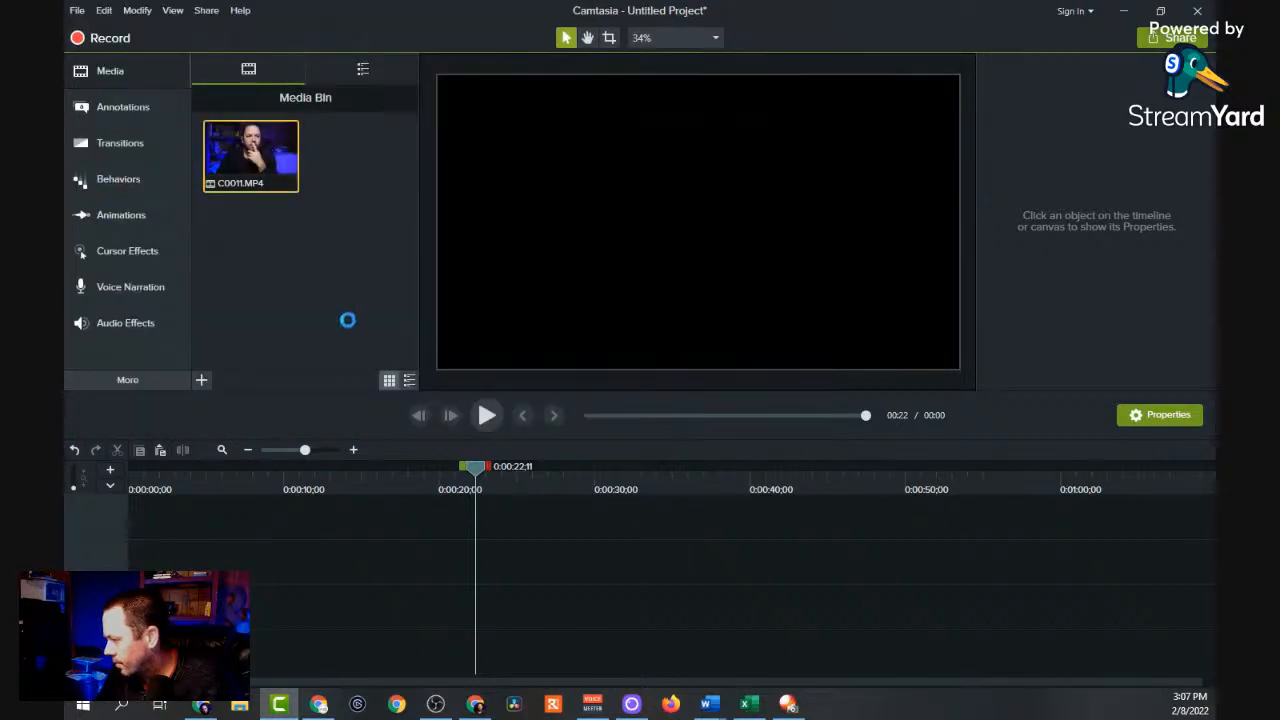
drag(361, 155, 200, 640)
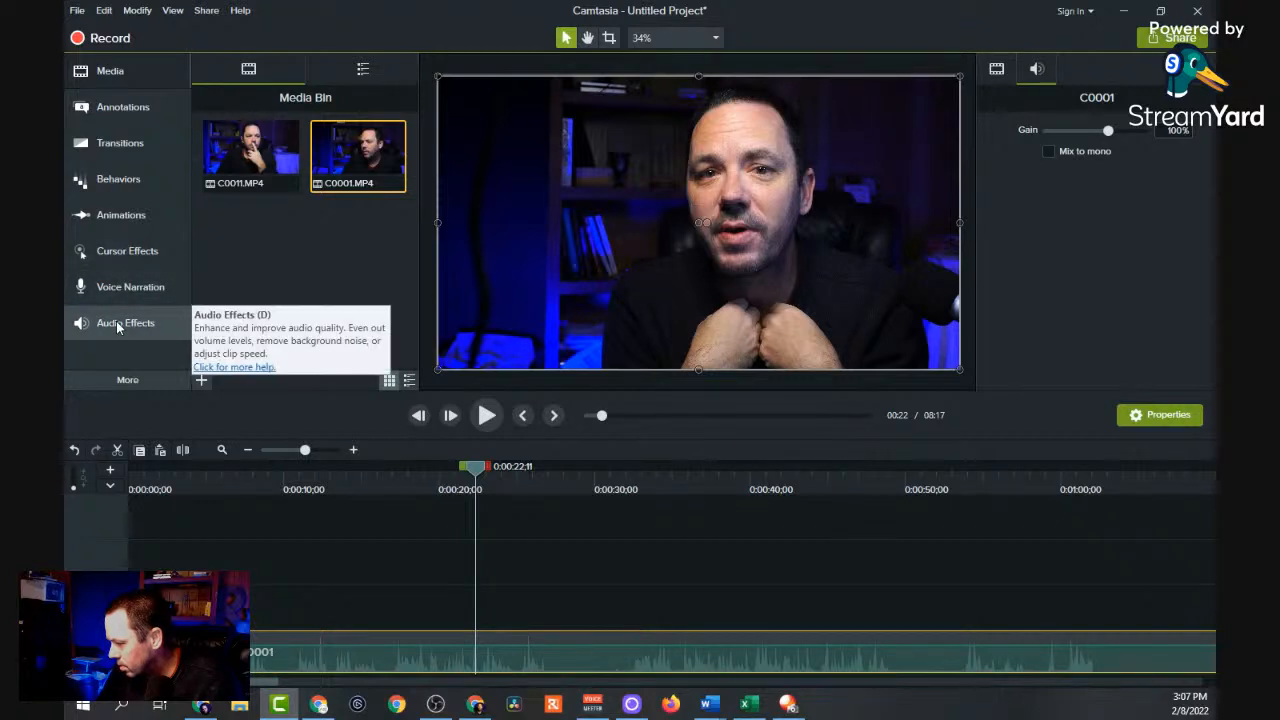
Play the C0001 clip briefly and apply the Volume Leveling and Noise Removal effects to it.
click(493, 416)
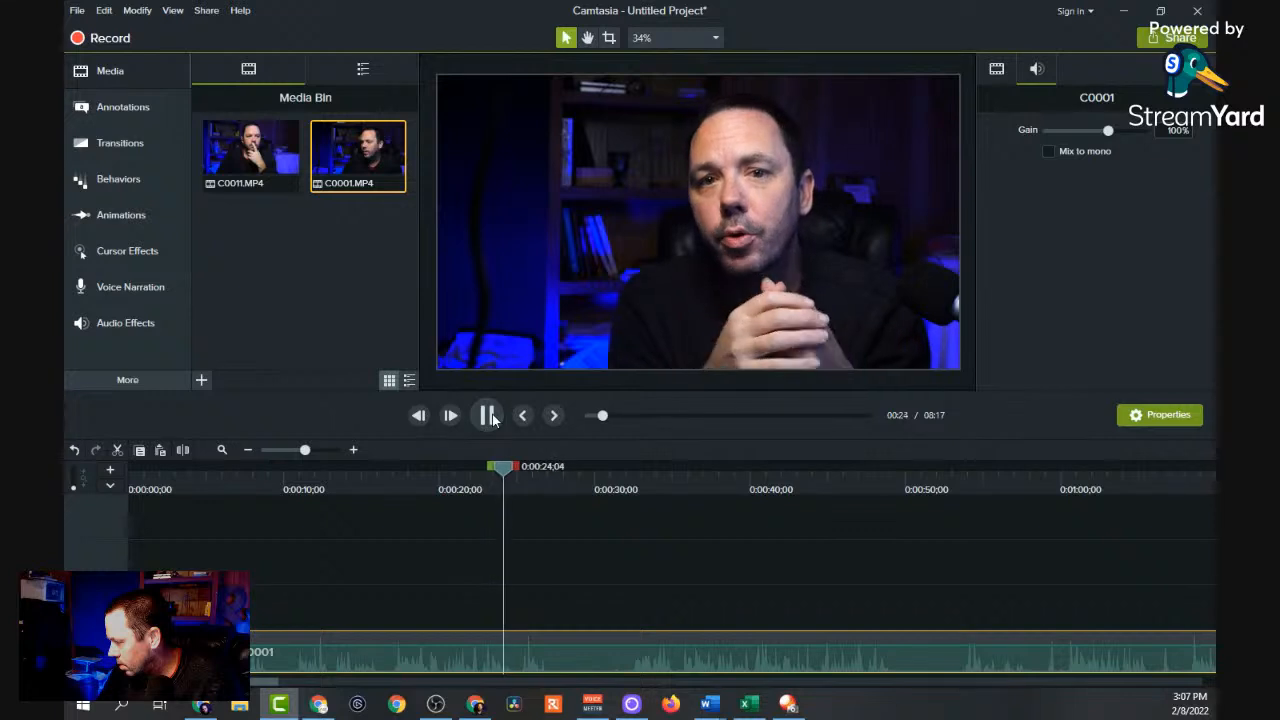
click(489, 416)
click(125, 323)
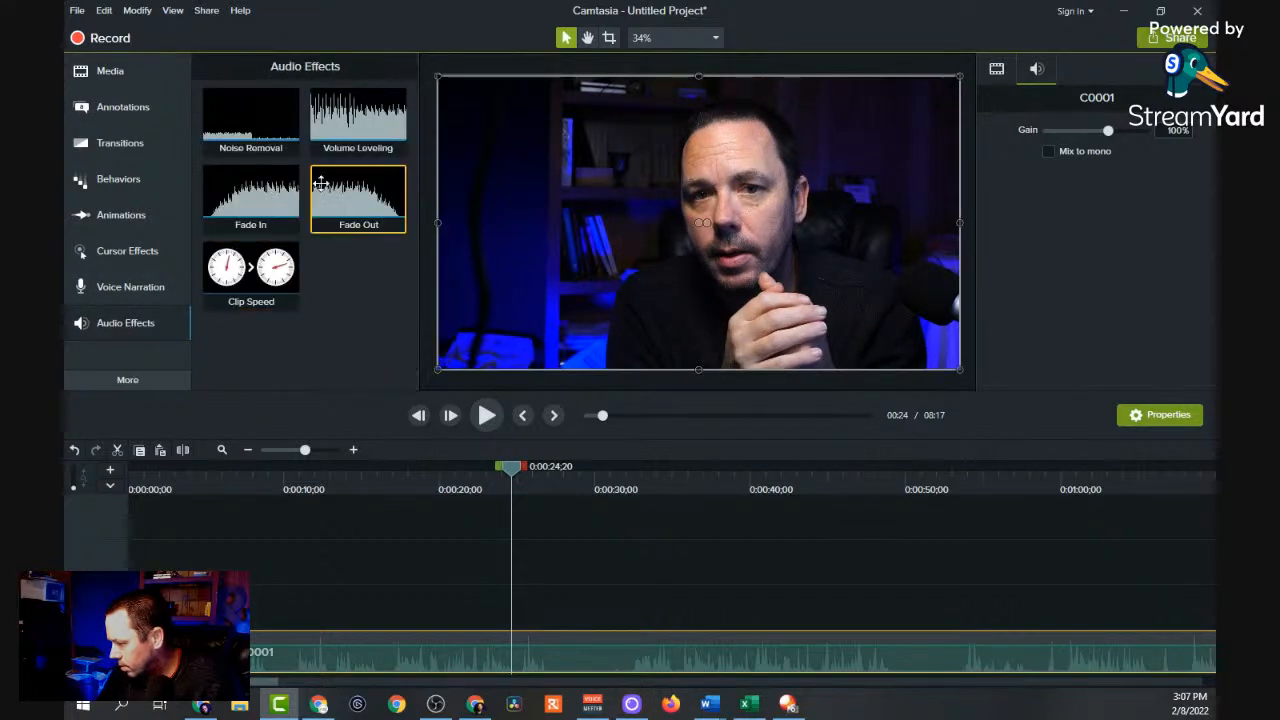
drag(352, 138, 357, 662)
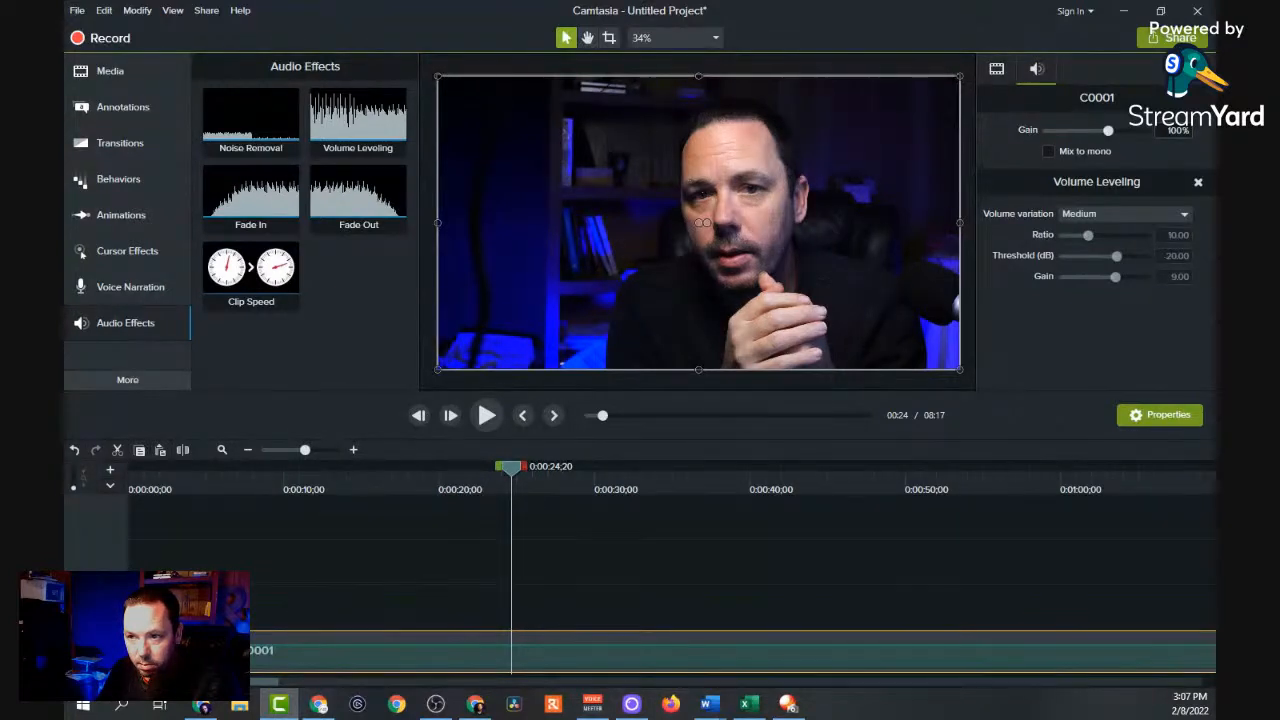
key(alt+Tab)
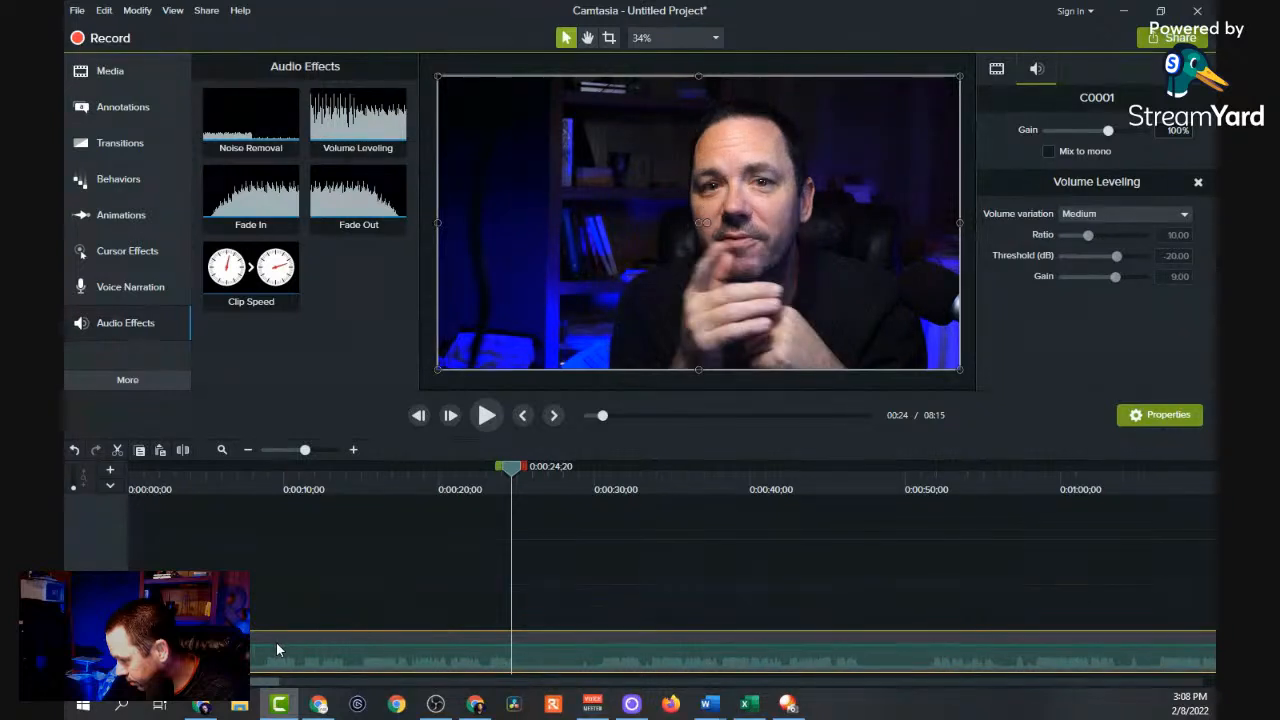
drag(243, 122, 362, 668)
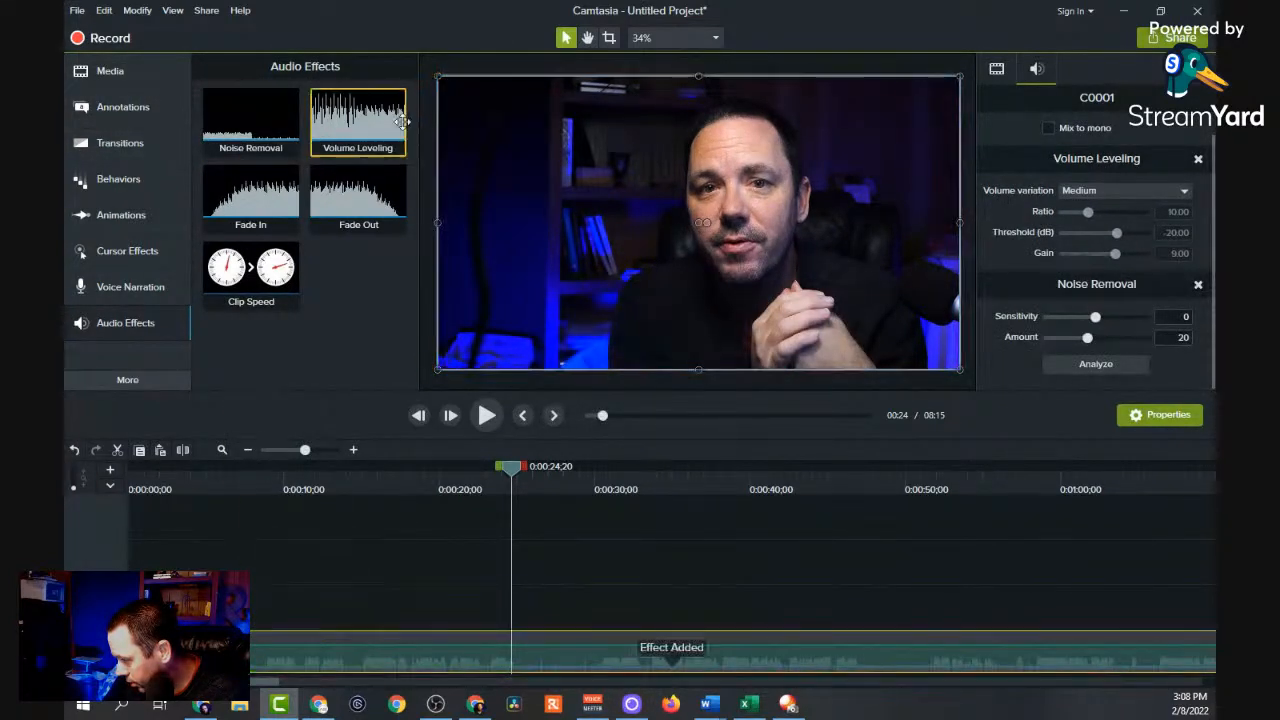
drag(380, 124, 411, 657)
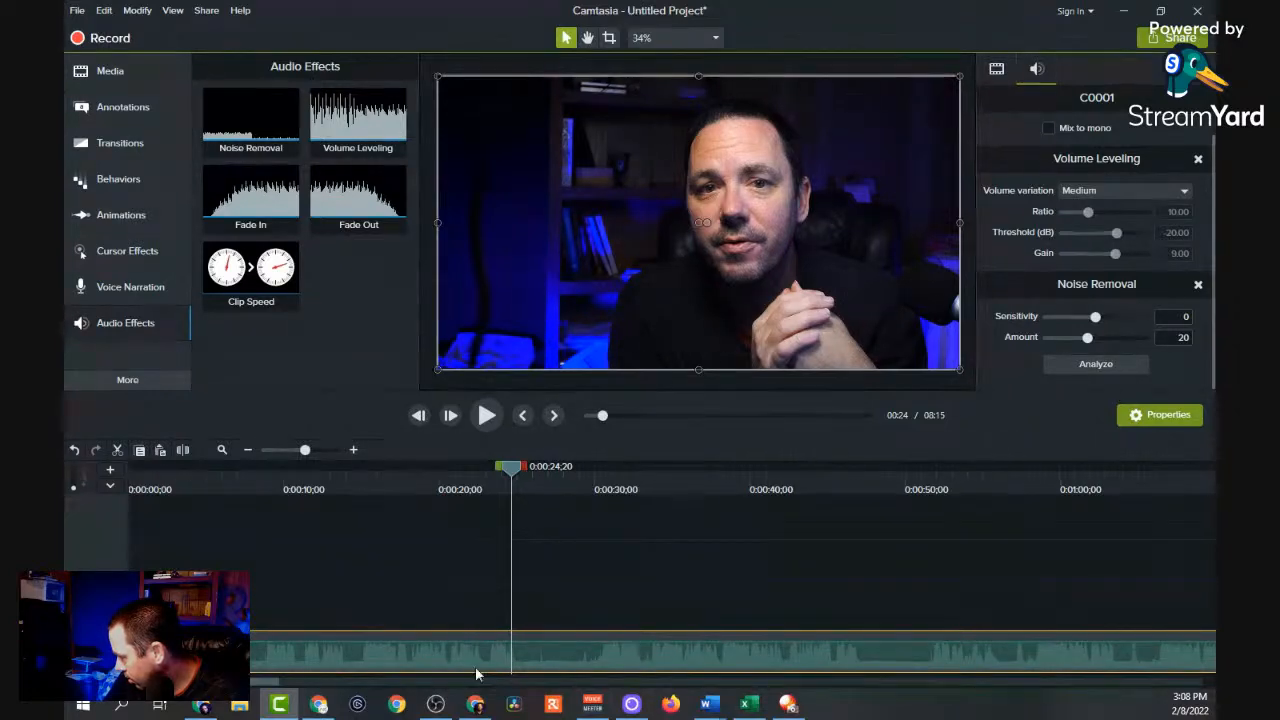
Analyze noise in a short timeline range starting at 0:00:07;03, and set the Noise Removal sensitivity to -5 and amount to 22.
drag(511, 466, 236, 472)
click(1070, 364)
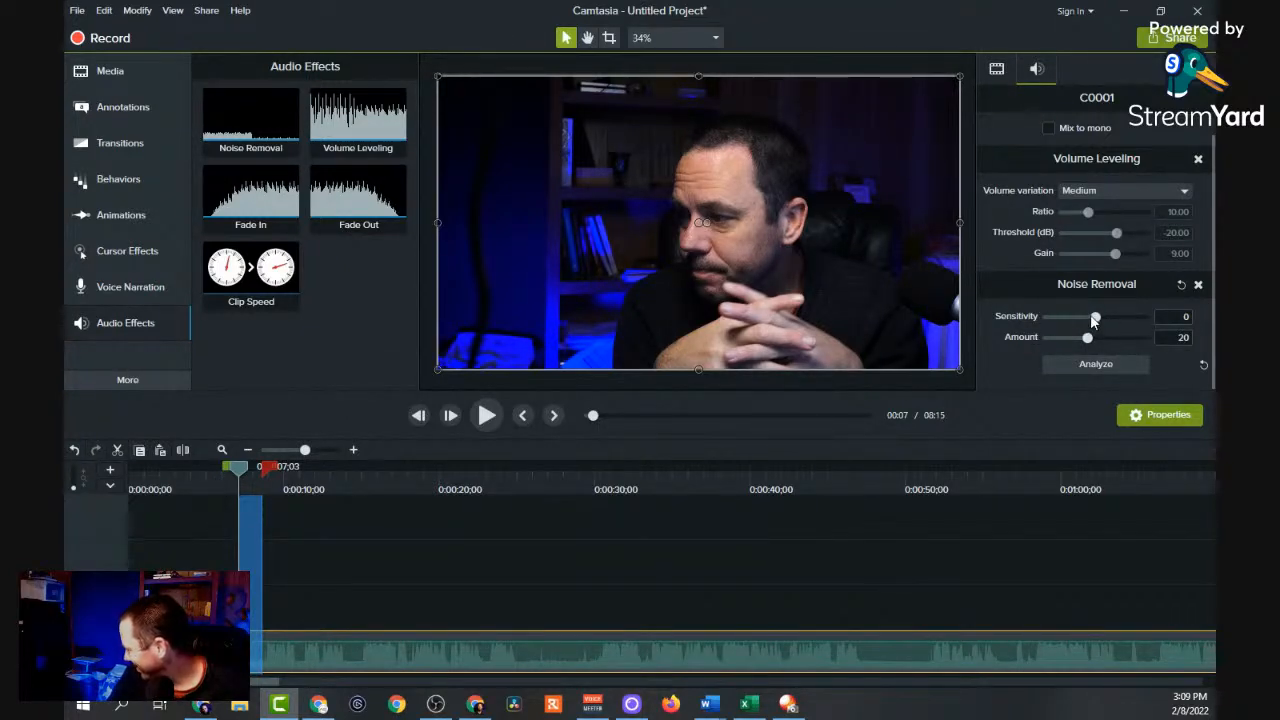
drag(1095, 316, 1118, 341)
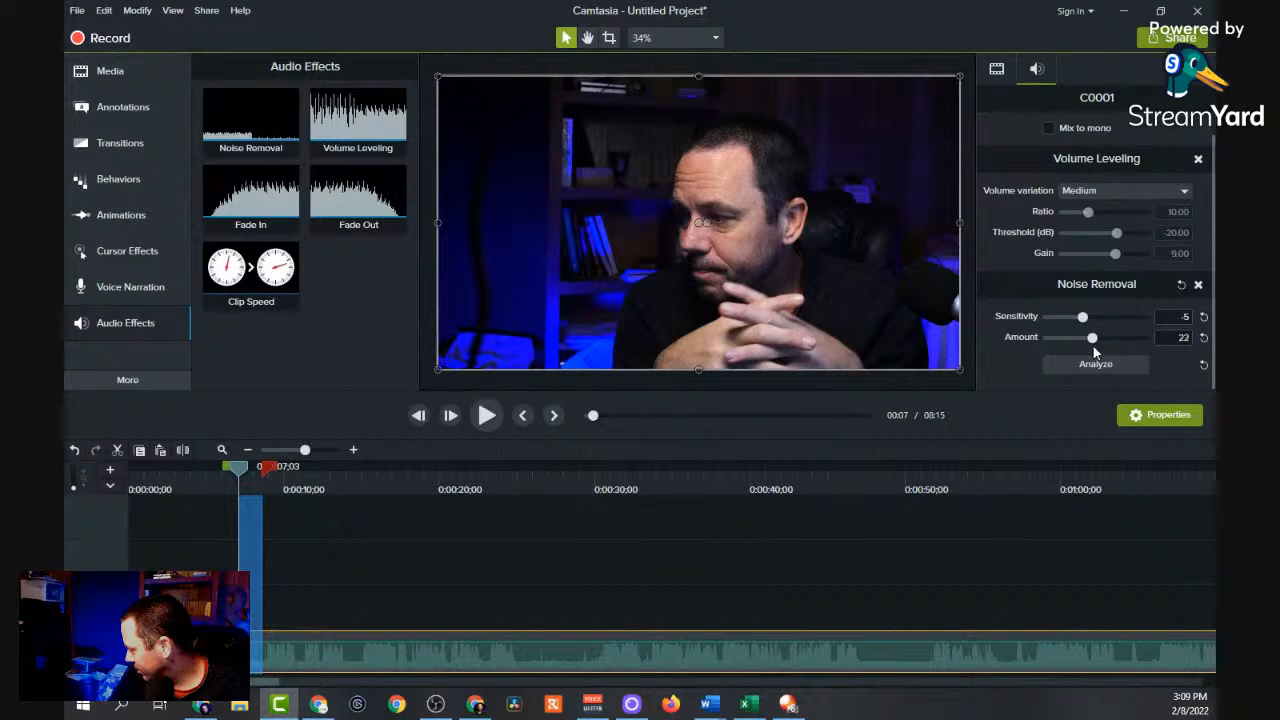
Set the Volume Leveling variation to Custom with a ratio of 13, a threshold of -14 dB and a gain of -5.
click(1092, 191)
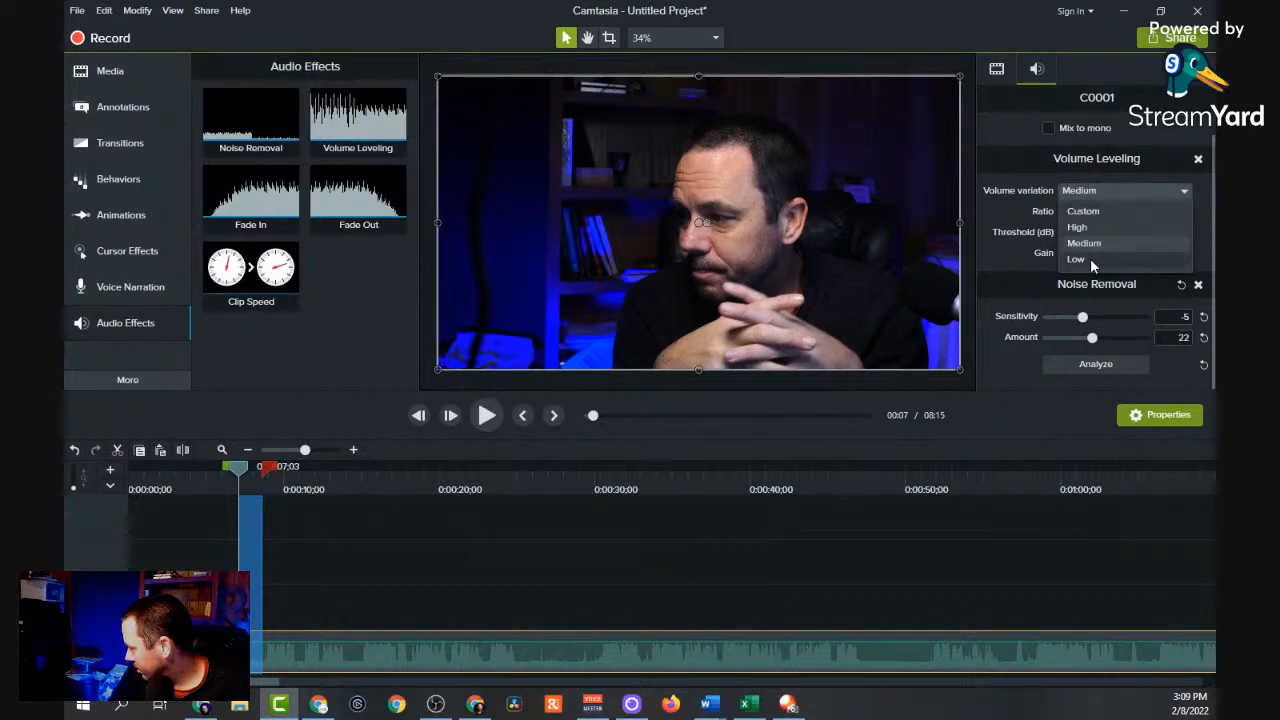
click(1090, 258)
click(1087, 190)
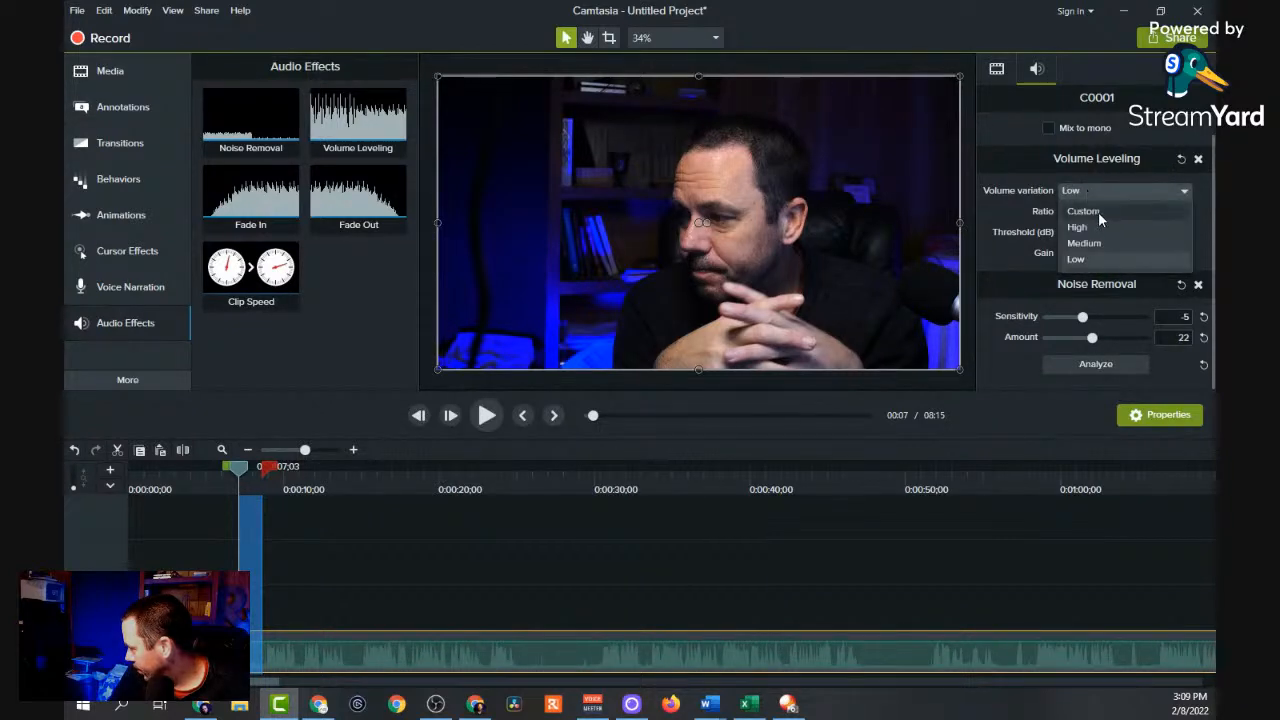
click(1098, 212)
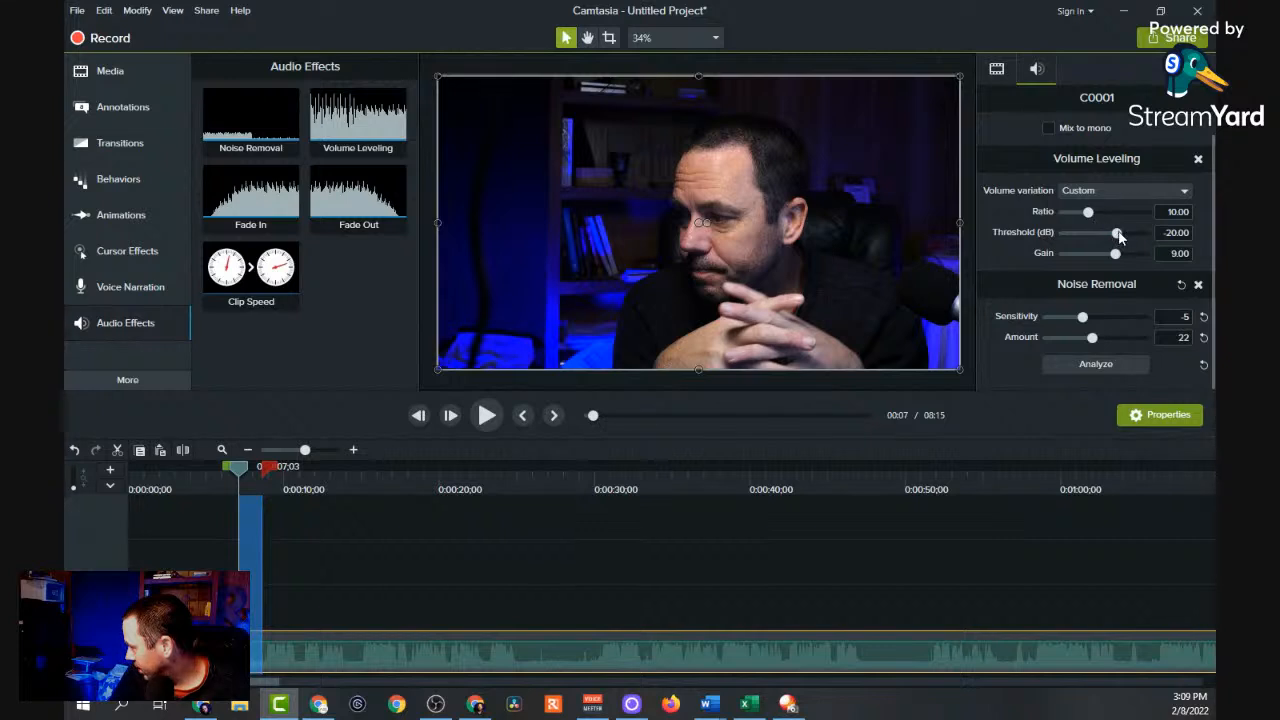
drag(1134, 236, 1126, 236)
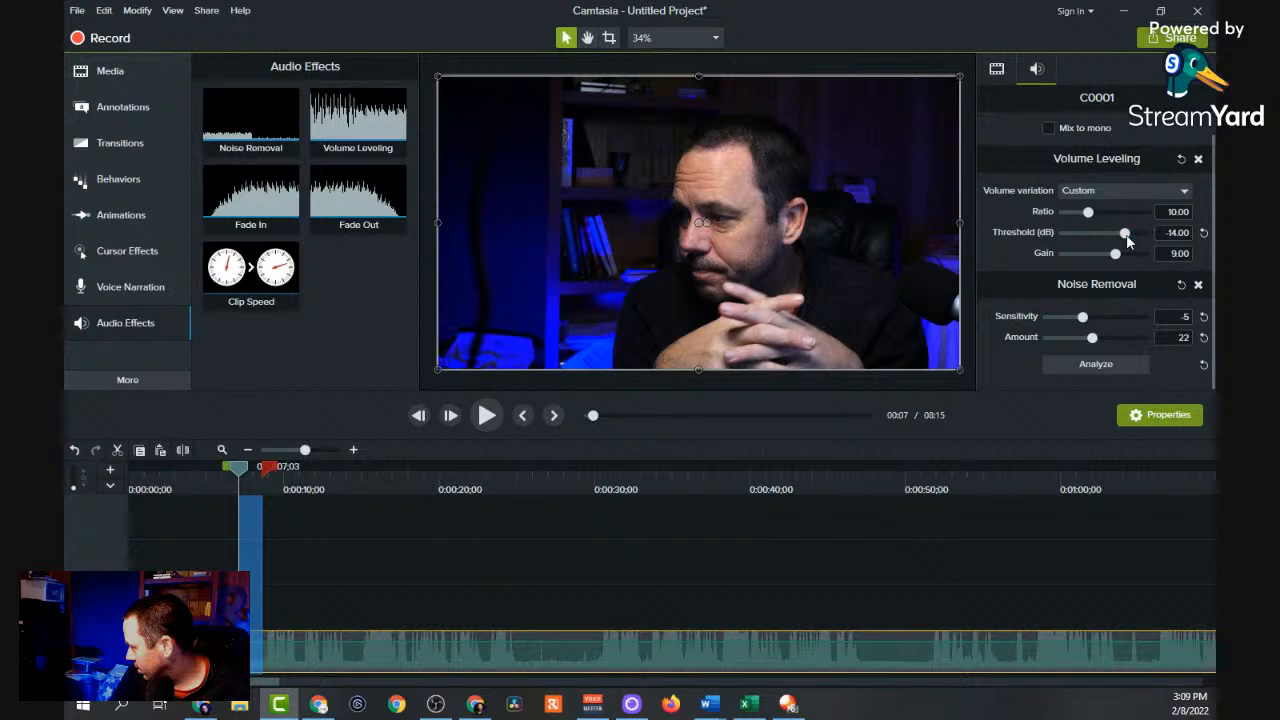
drag(1090, 217, 1101, 255)
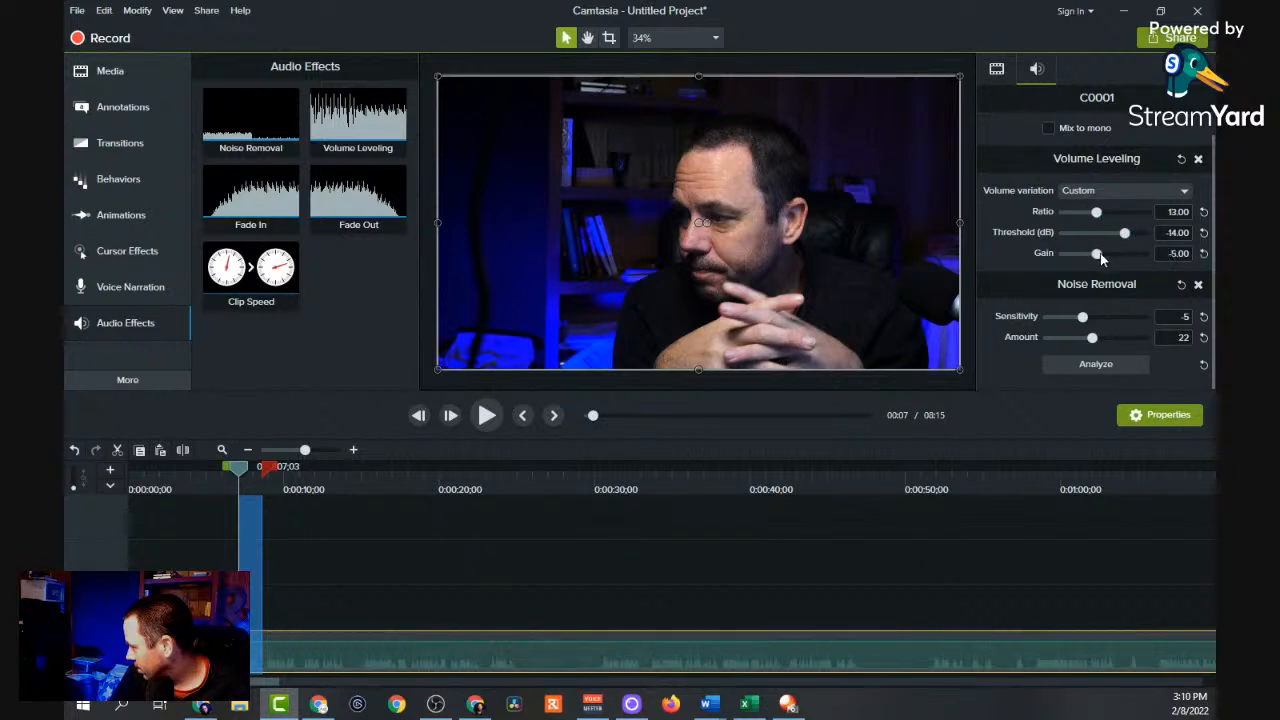
Set the Volume Leveling ratio to 5, threshold to -16 dB and gain to 10, and the Noise Removal amount to 31.
drag(1107, 256, 1094, 214)
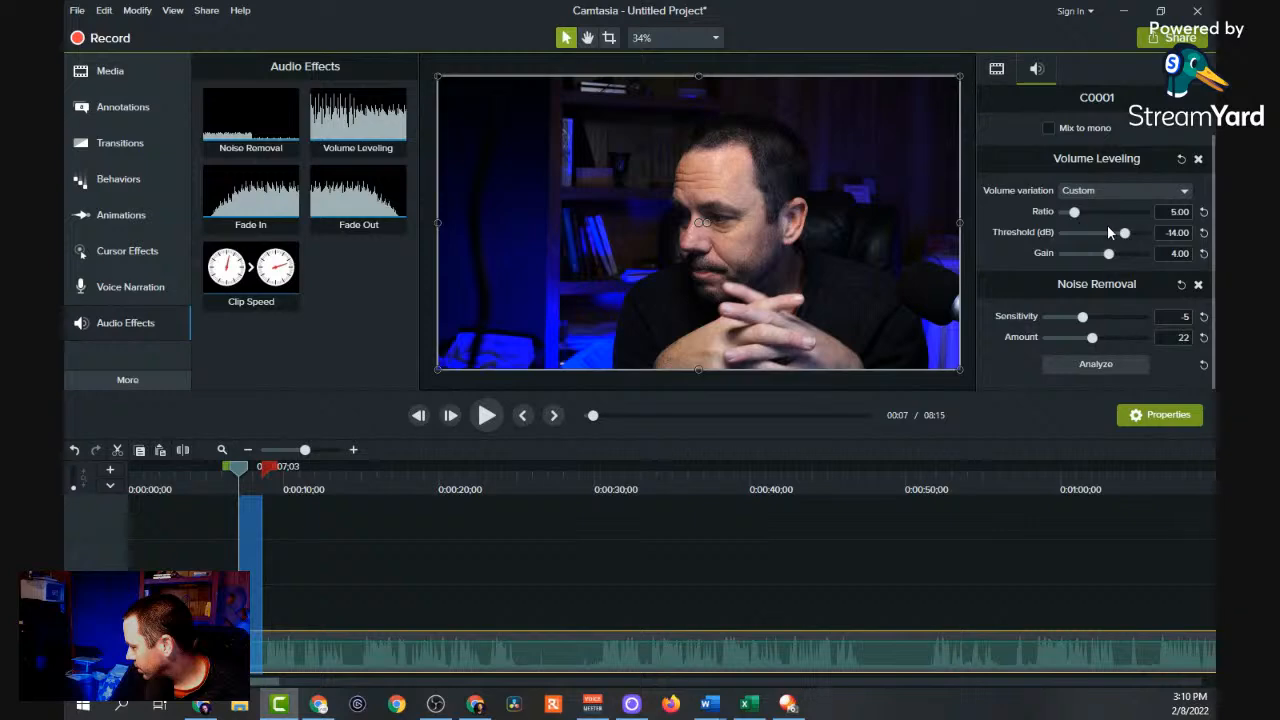
drag(1131, 233, 1125, 236)
drag(881, 645, 882, 648)
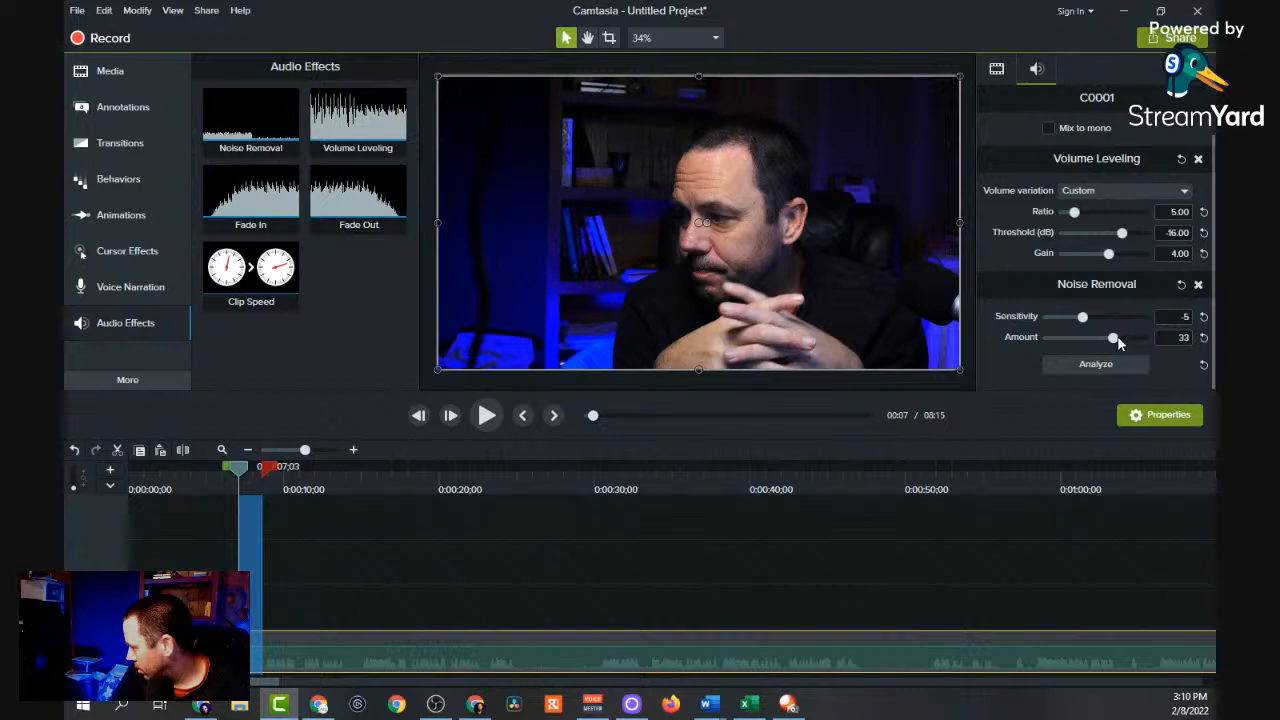
drag(1111, 257, 1116, 258)
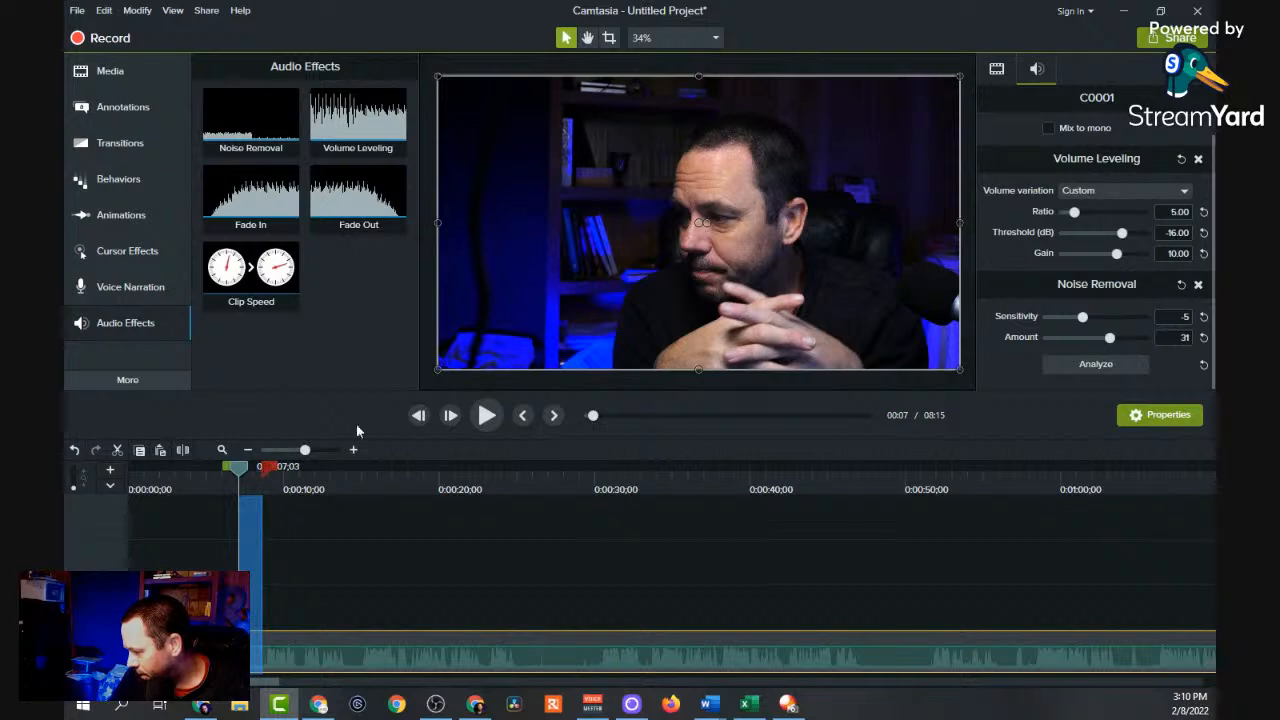
Play the C0001 clip from several points in its first 30 seconds to check the audio, ending with the playhead at 0:00:29;18.
click(487, 416)
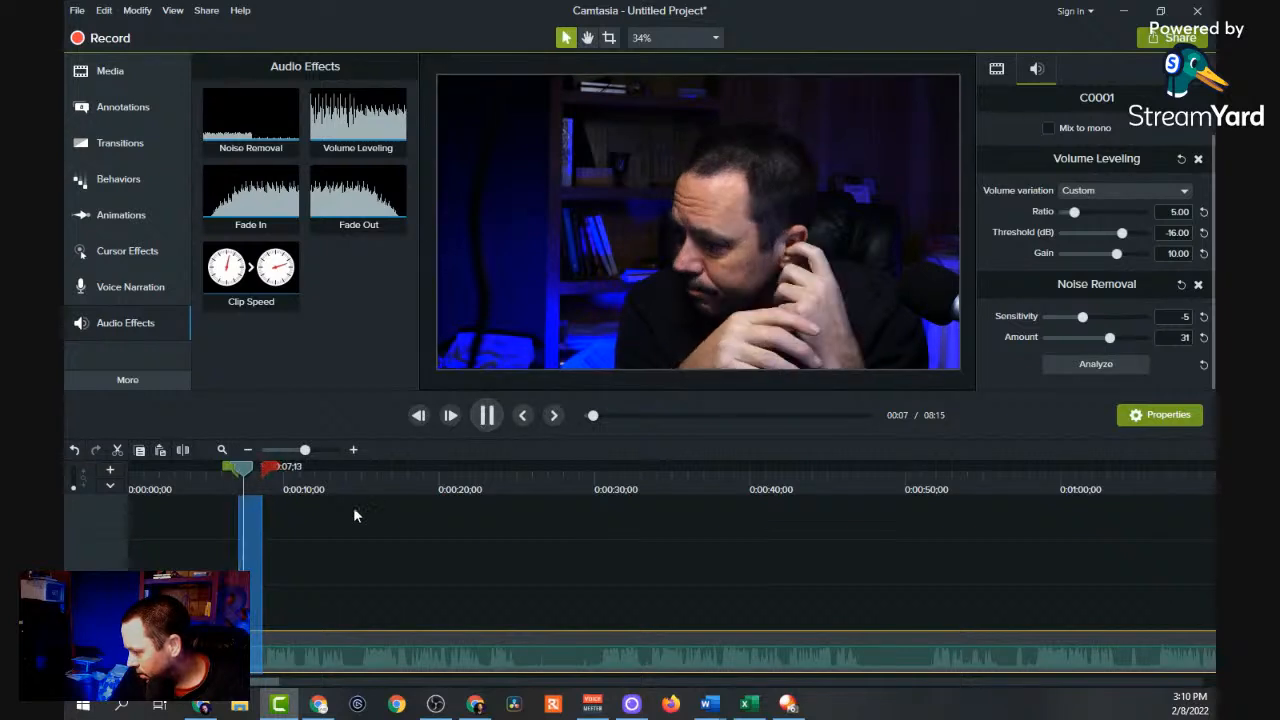
click(364, 477)
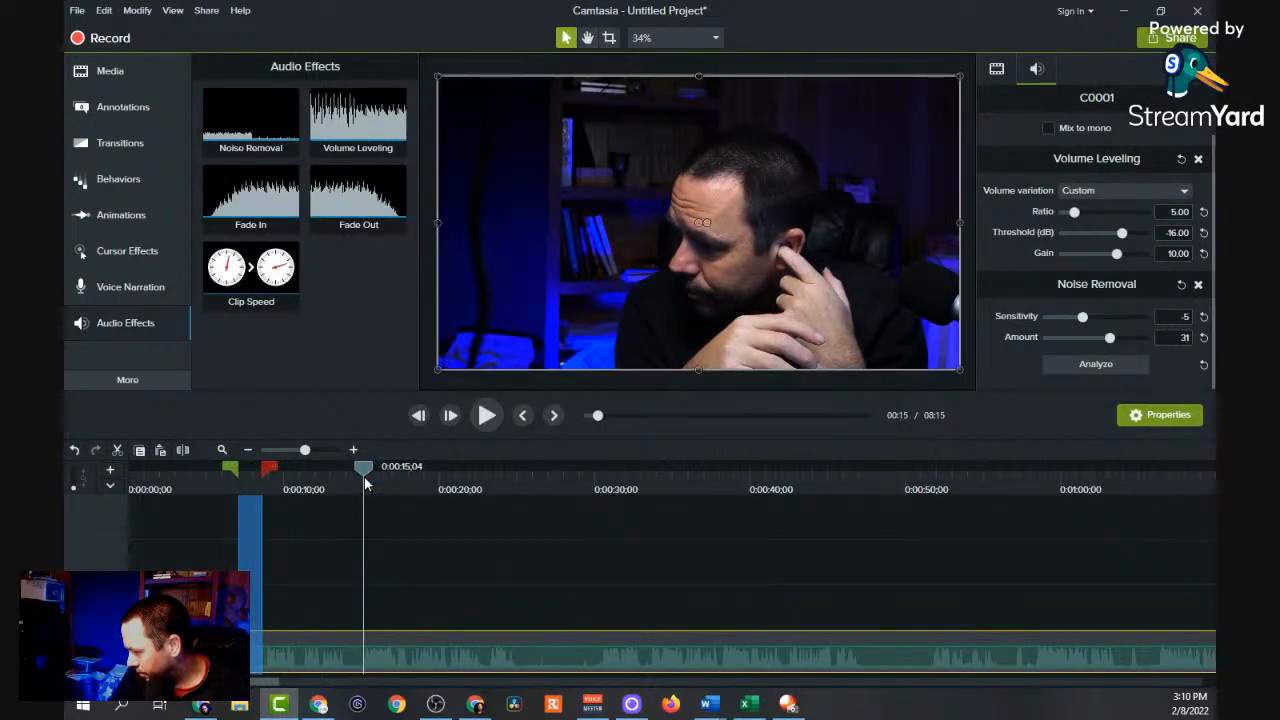
click(362, 477)
click(487, 416)
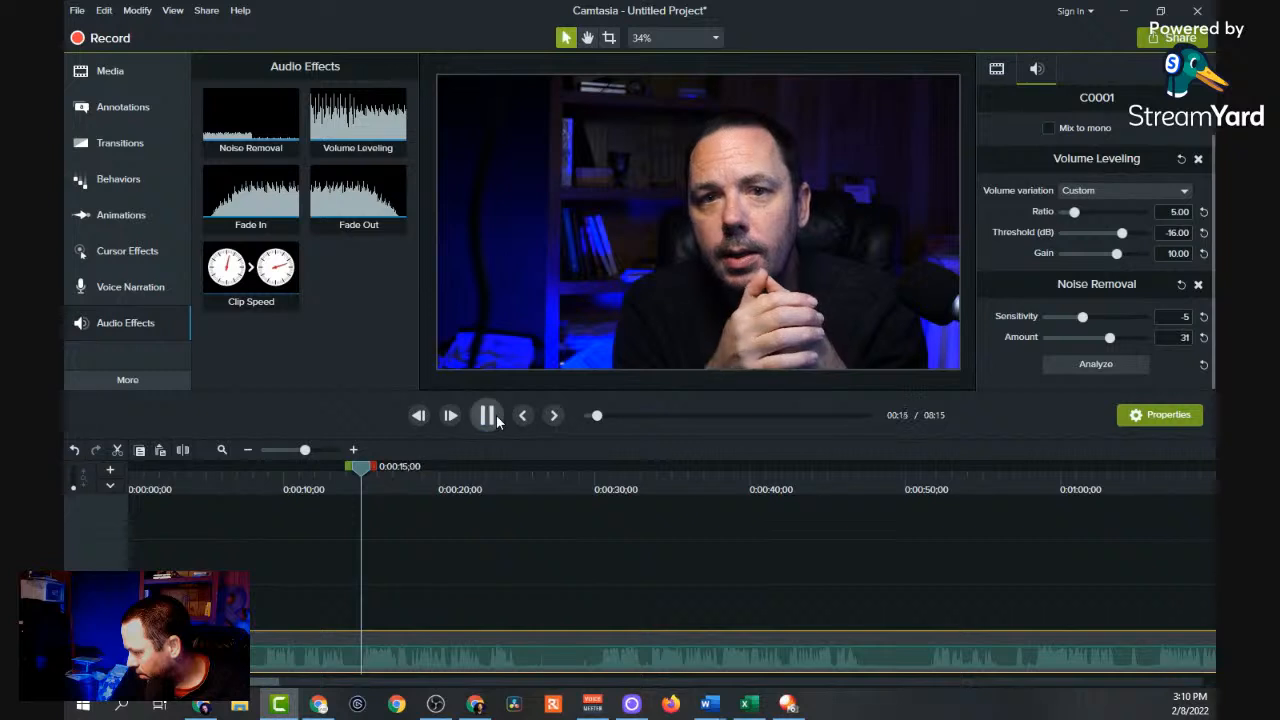
click(250, 477)
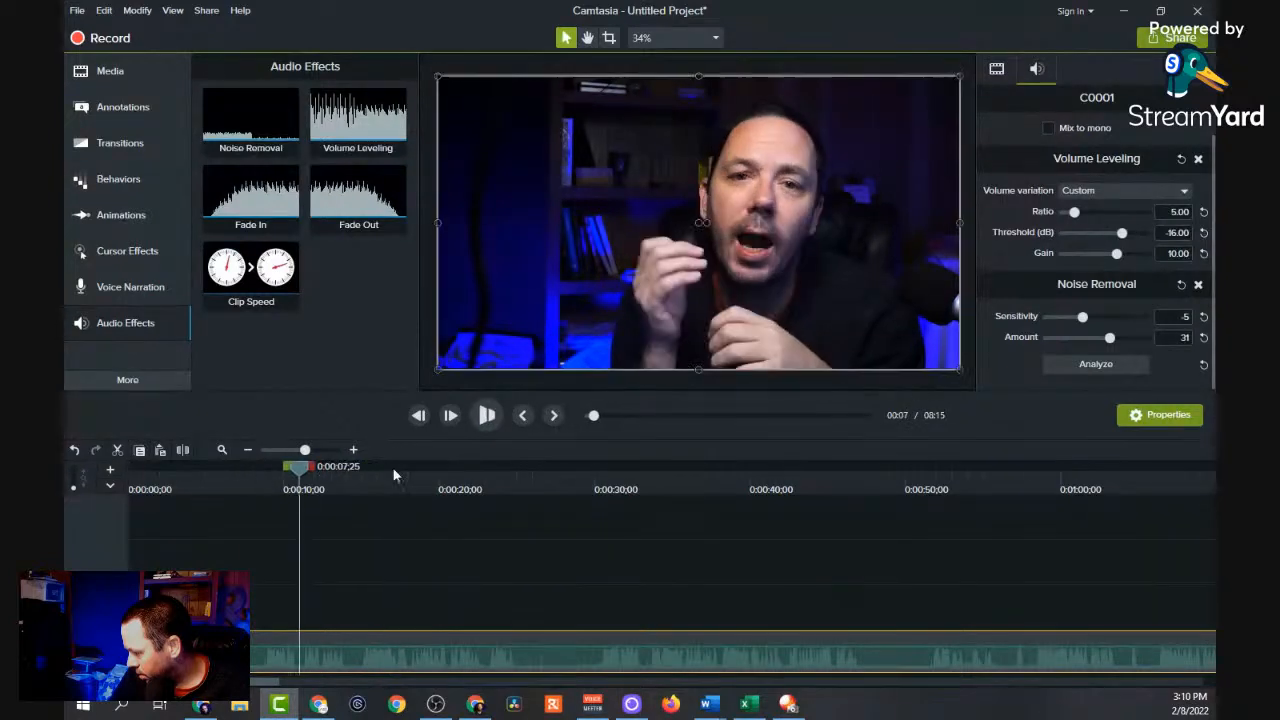
click(488, 416)
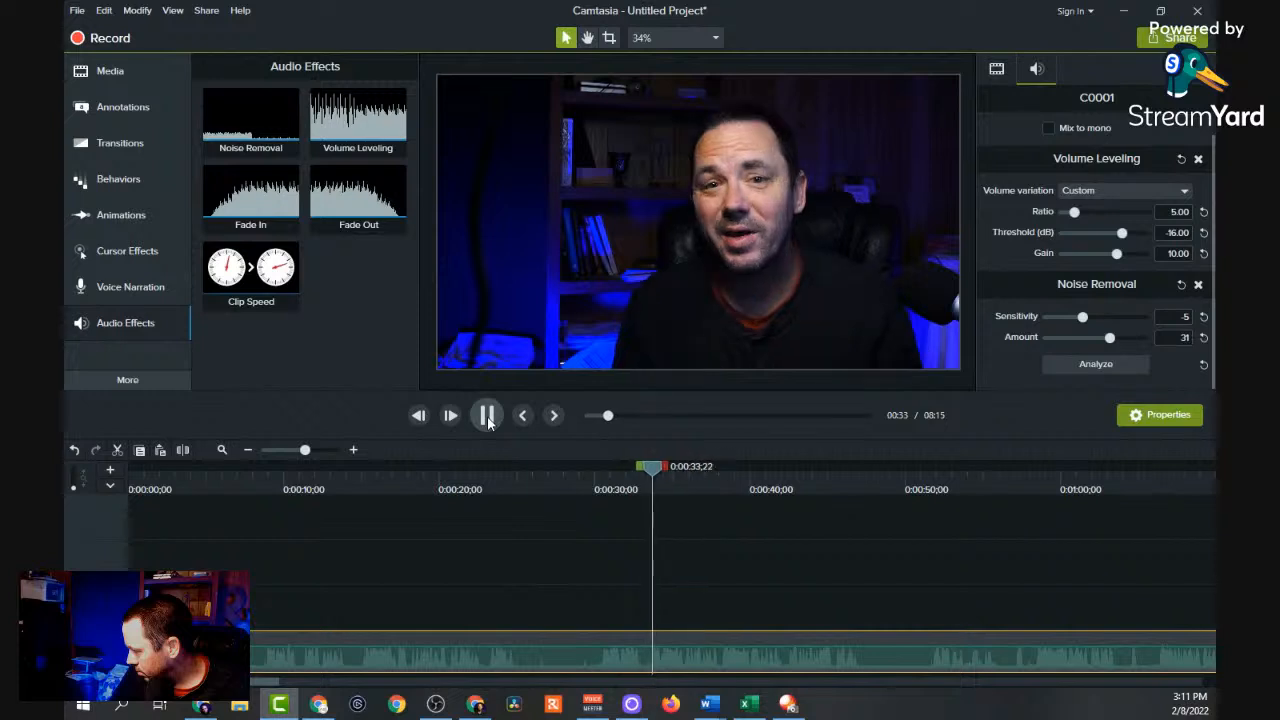
click(588, 468)
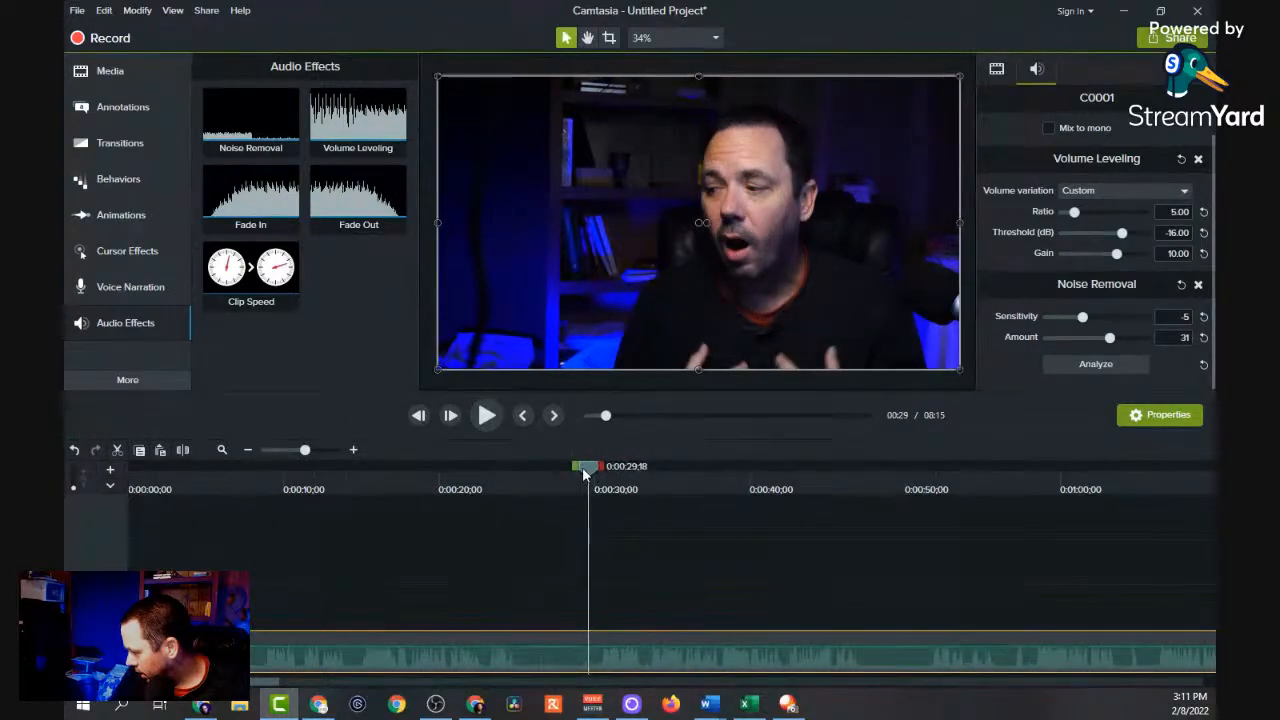
Split the C0001 clip at 0:00:29;26 and ripple delete the part before the cut.
drag(588, 473, 592, 475)
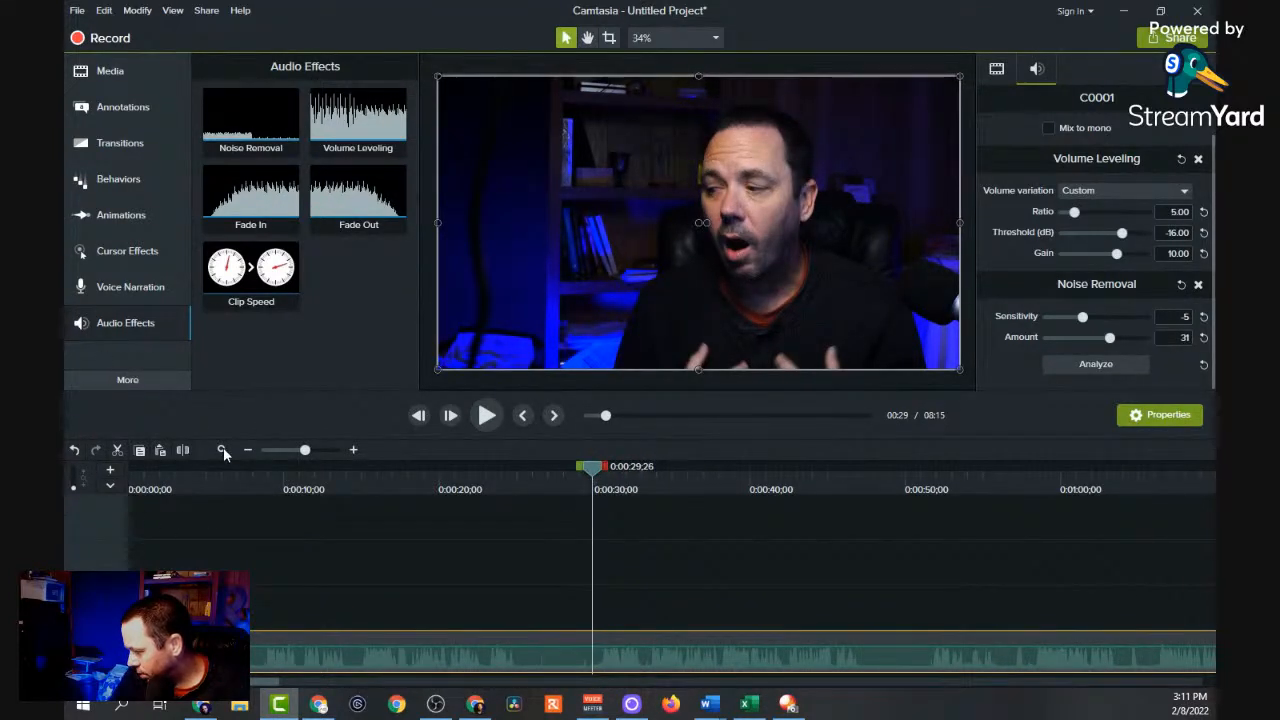
click(183, 451)
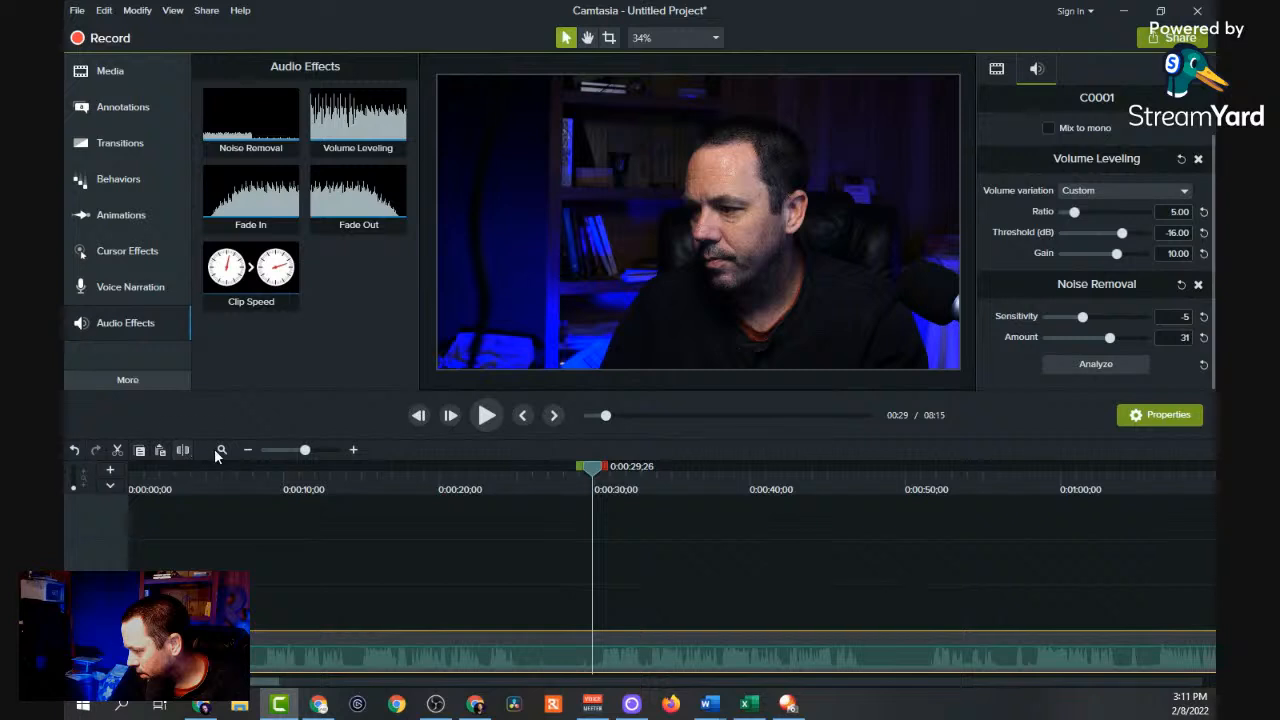
right_click(295, 657)
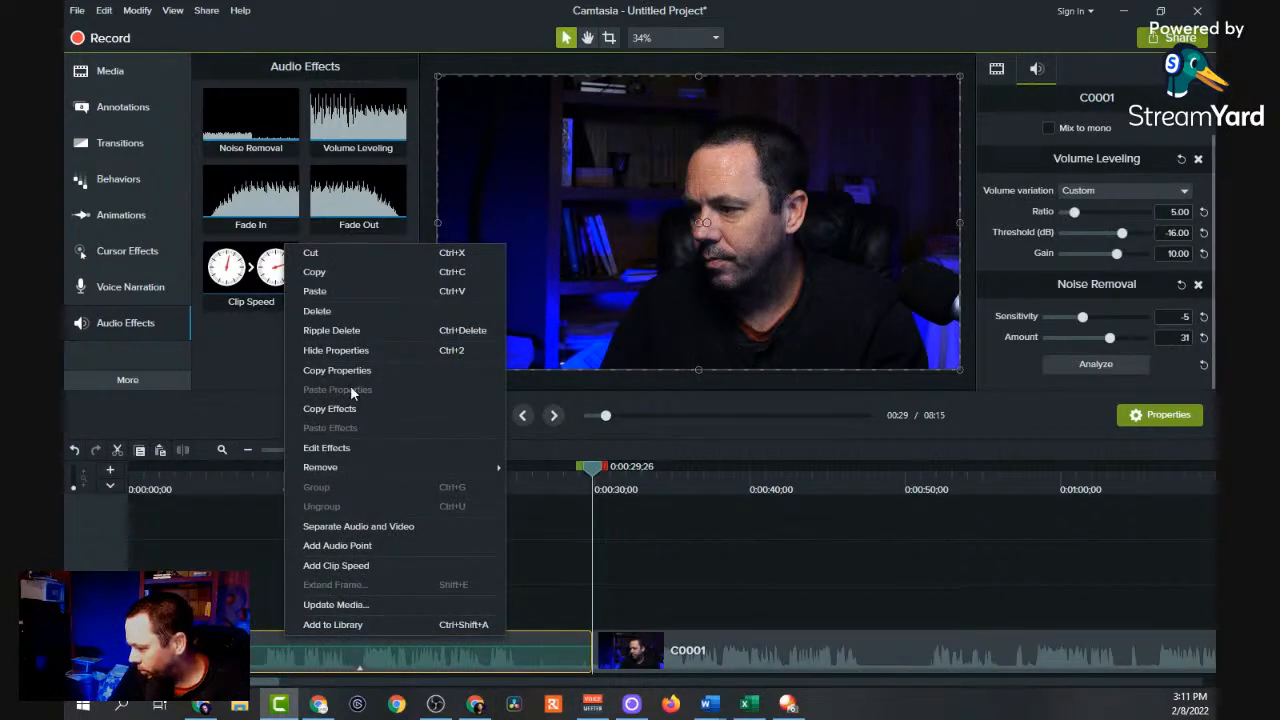
click(365, 330)
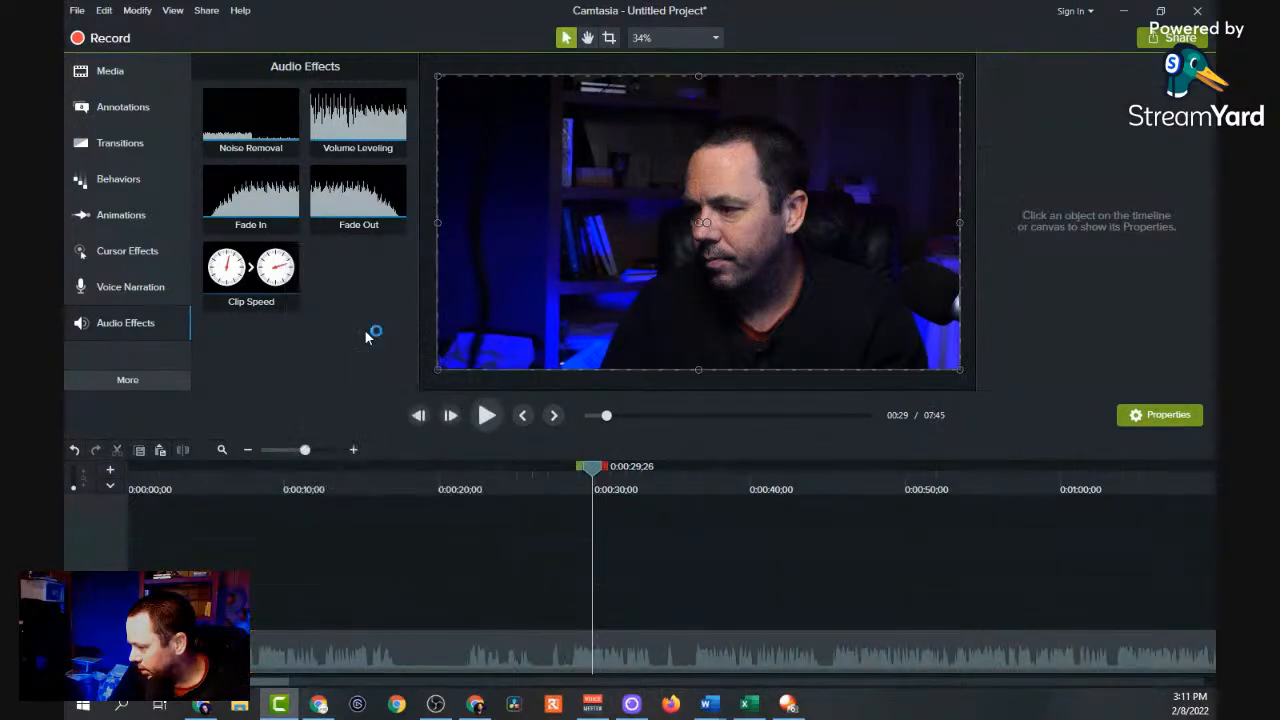
Play the clip from the start, split it at 0:00:17;21, and shift the second part to about 0:00:29 to open a gap.
drag(604, 478, 131, 485)
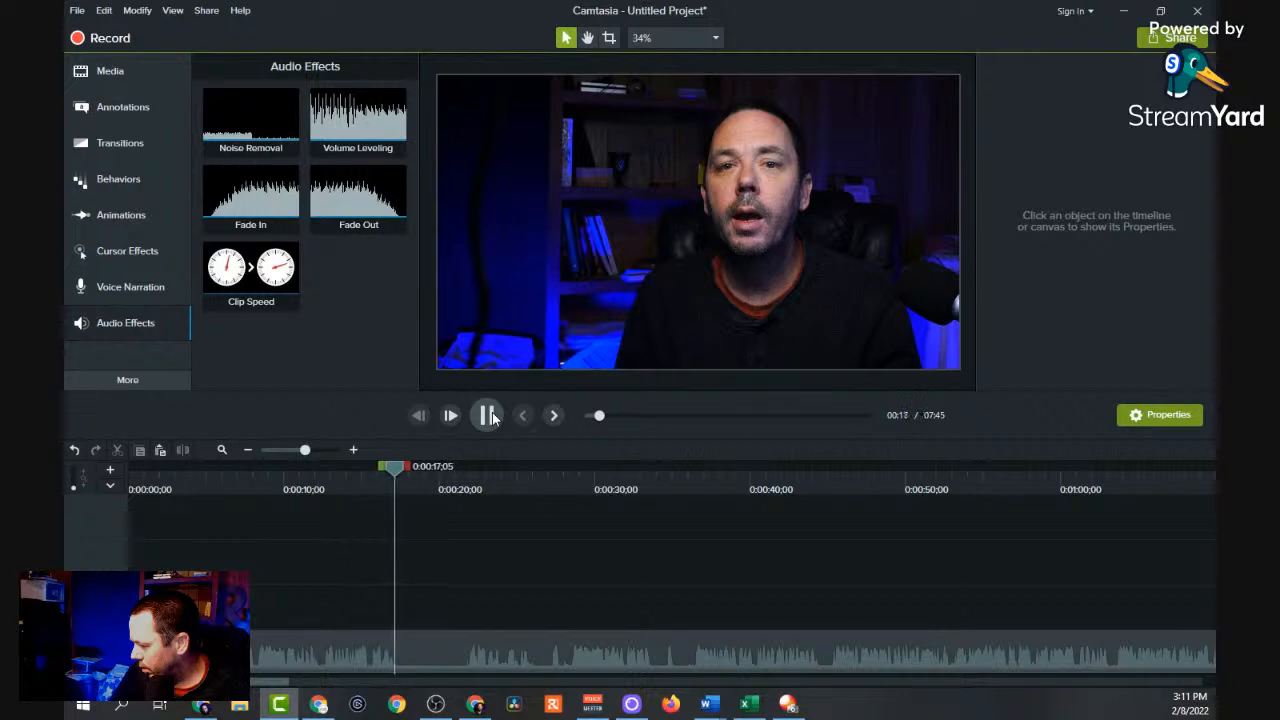
click(487, 415)
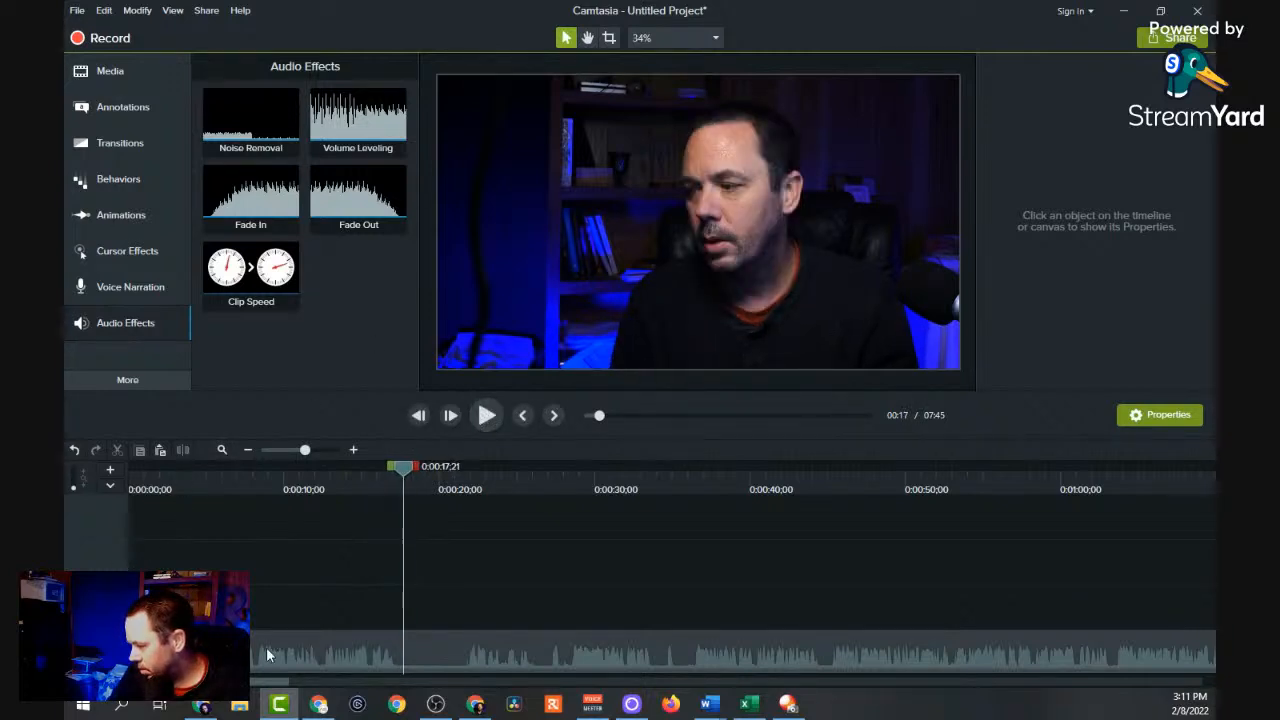
click(265, 643)
click(183, 451)
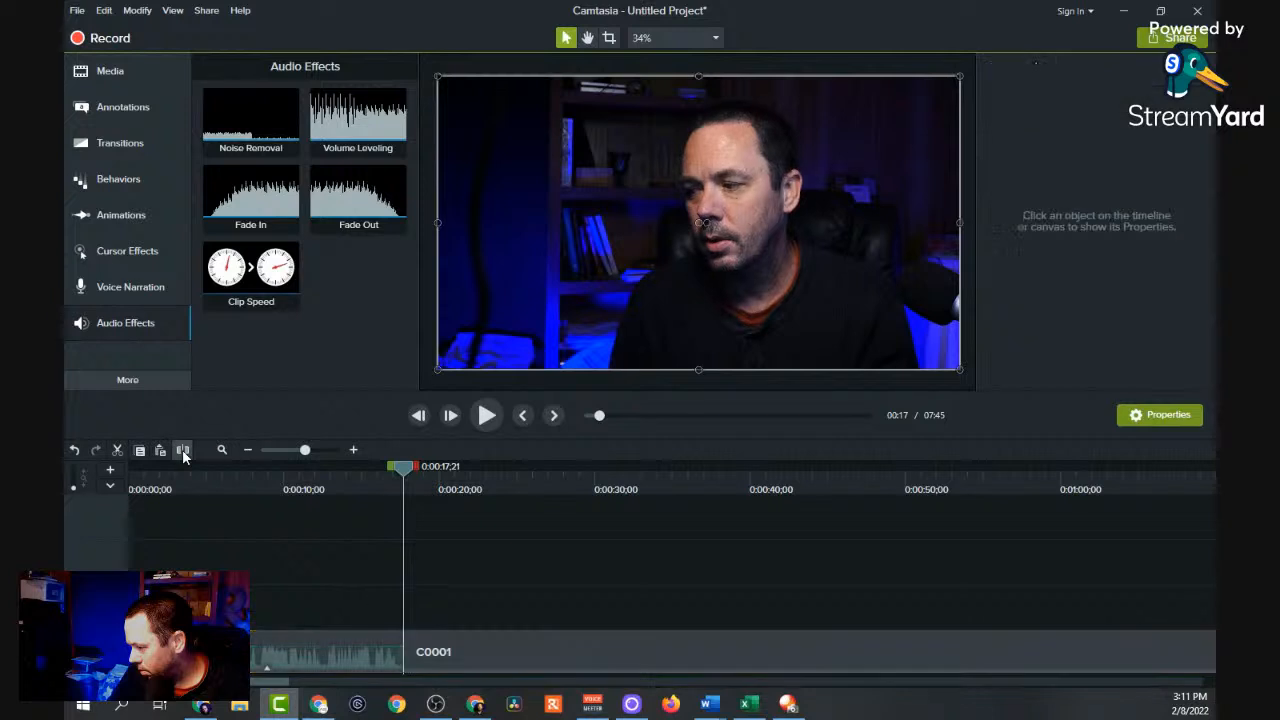
click(600, 660)
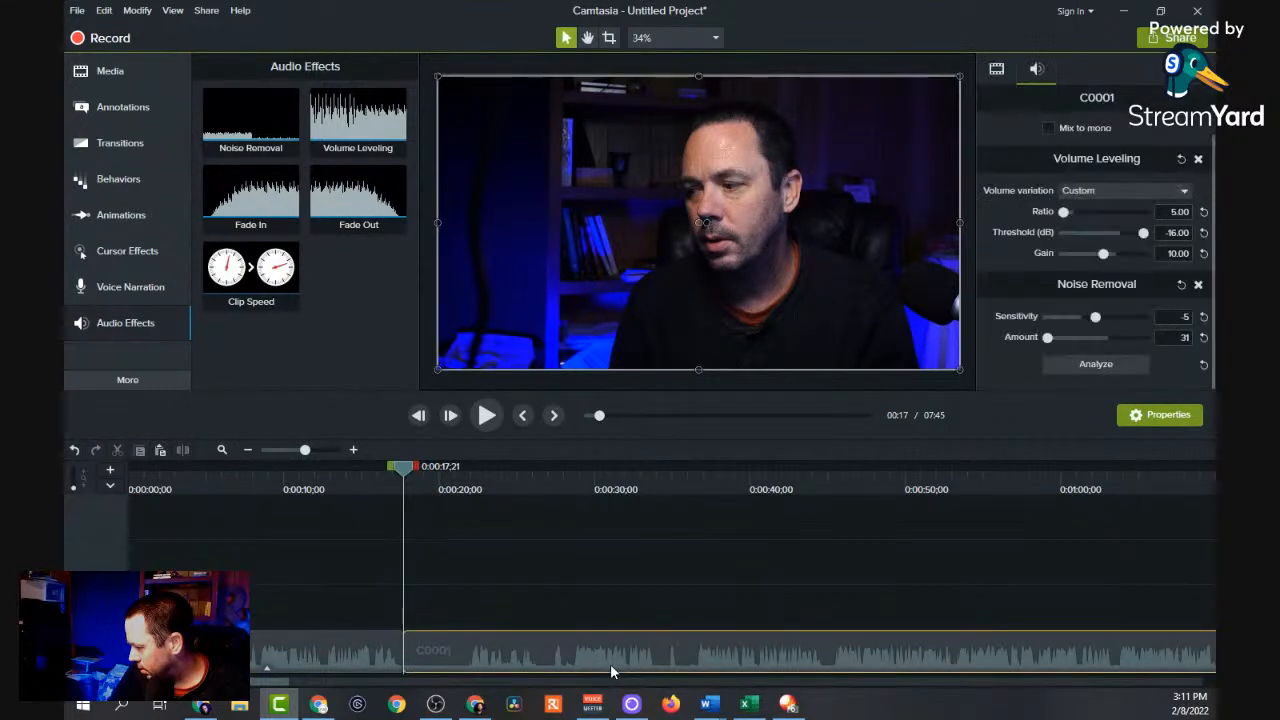
drag(423, 648, 618, 663)
Insert the serenitystinger library clip right after the first C0001 part and close the gap to the second part.
click(110, 72)
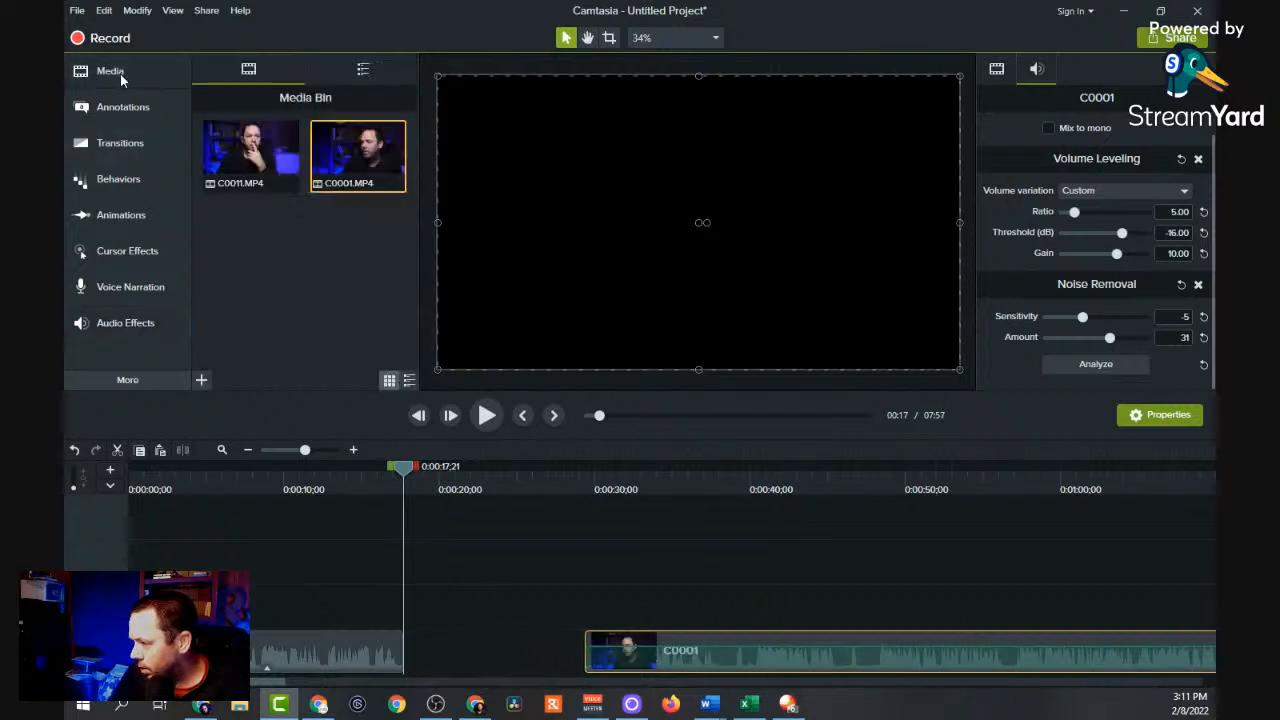
click(352, 72)
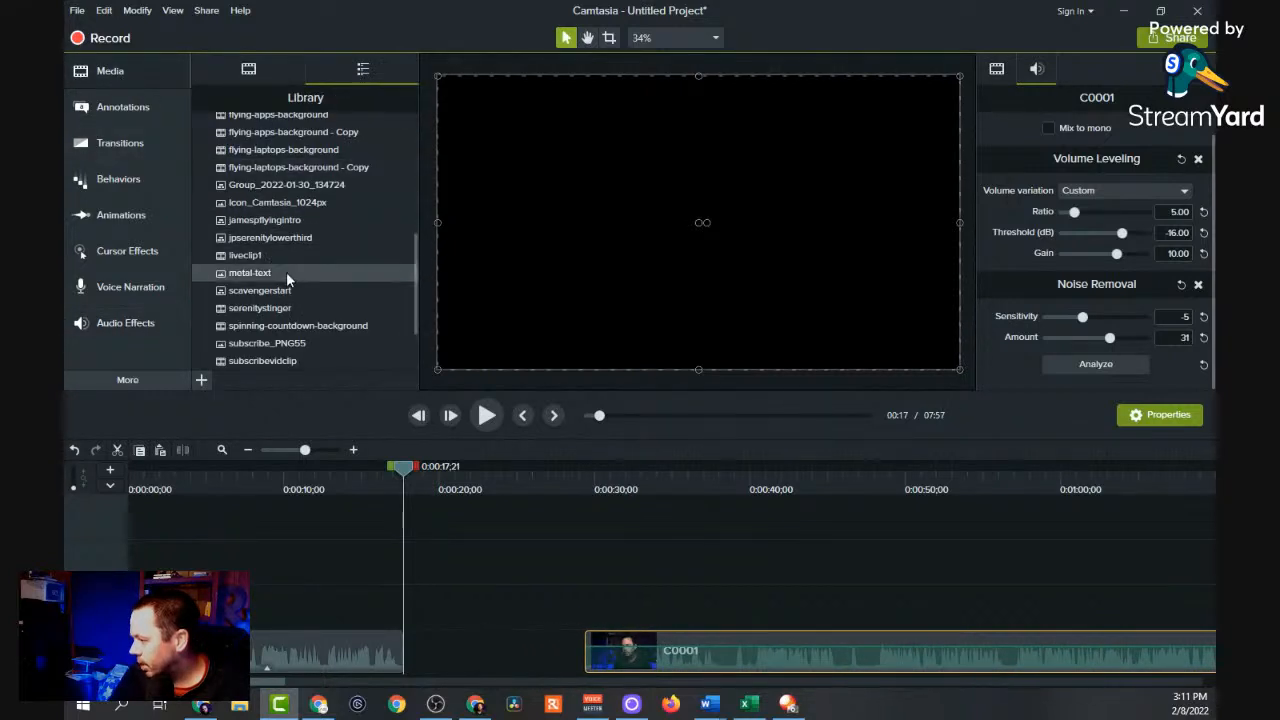
drag(262, 308, 335, 667)
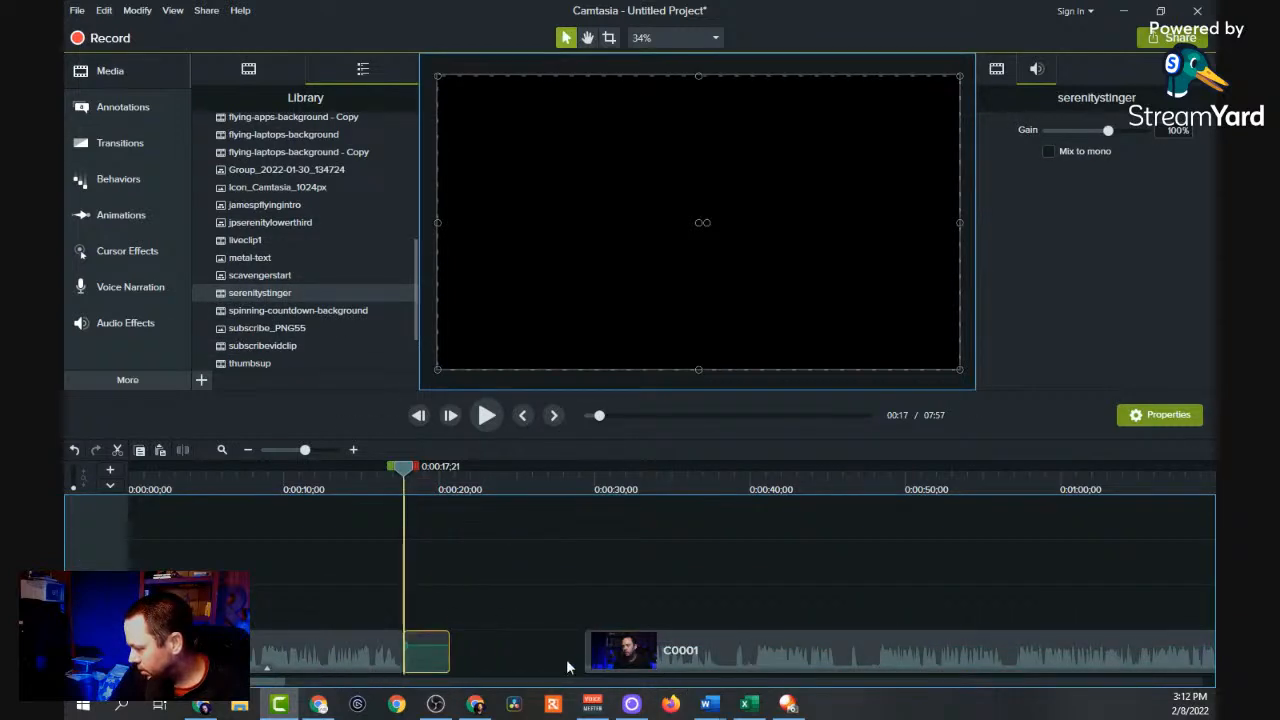
drag(628, 657, 493, 657)
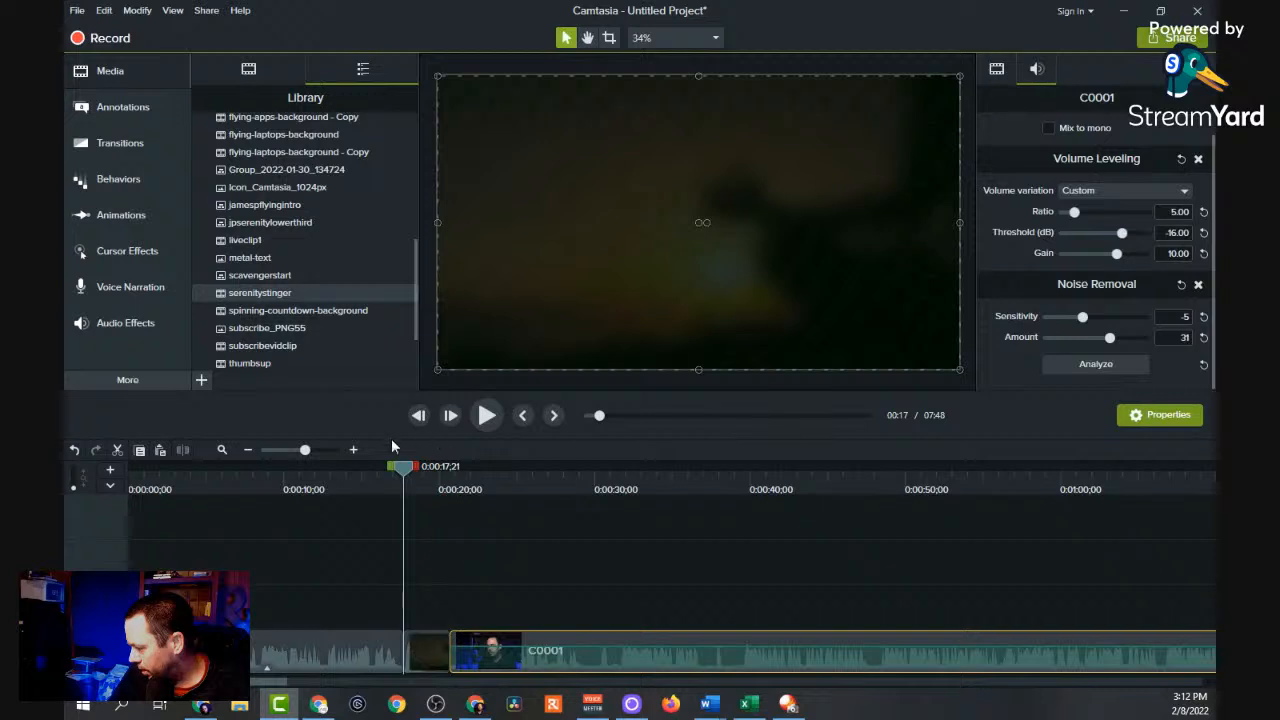
Add Fade through black transitions at both ends of the serenitystinger clip.
click(355, 486)
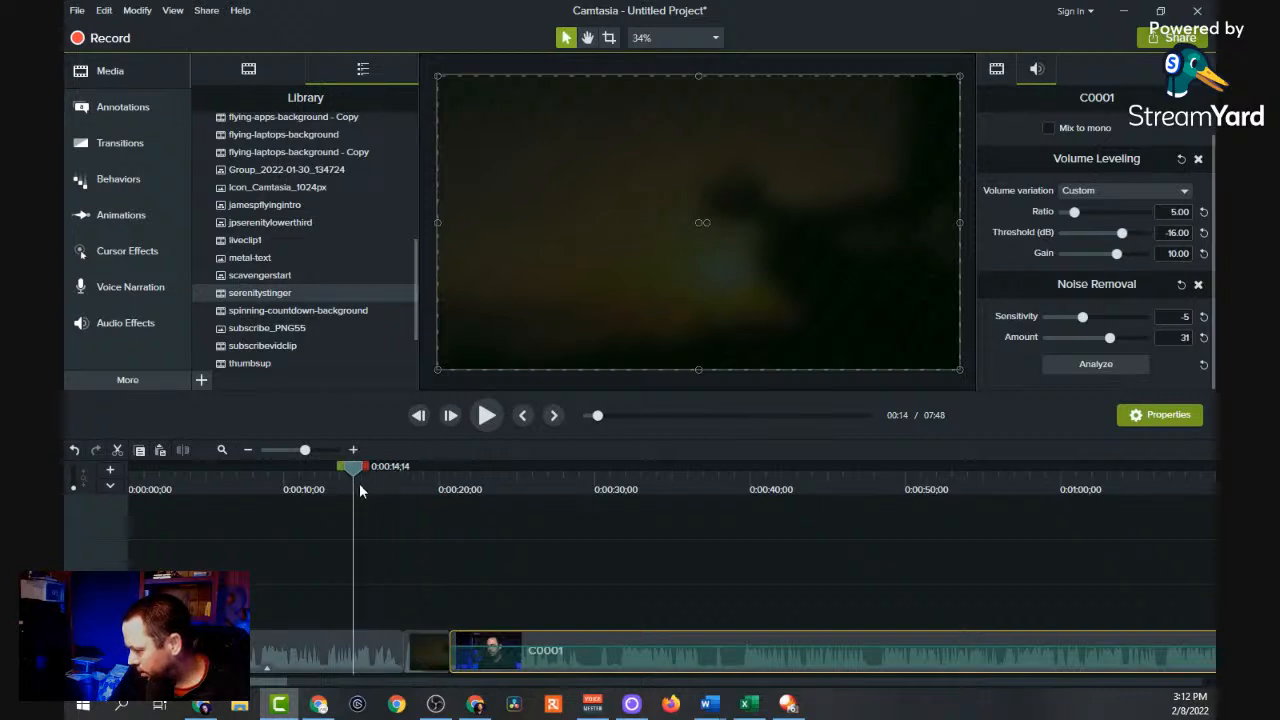
click(126, 147)
drag(349, 171, 408, 655)
drag(333, 152, 455, 651)
drag(347, 480, 320, 480)
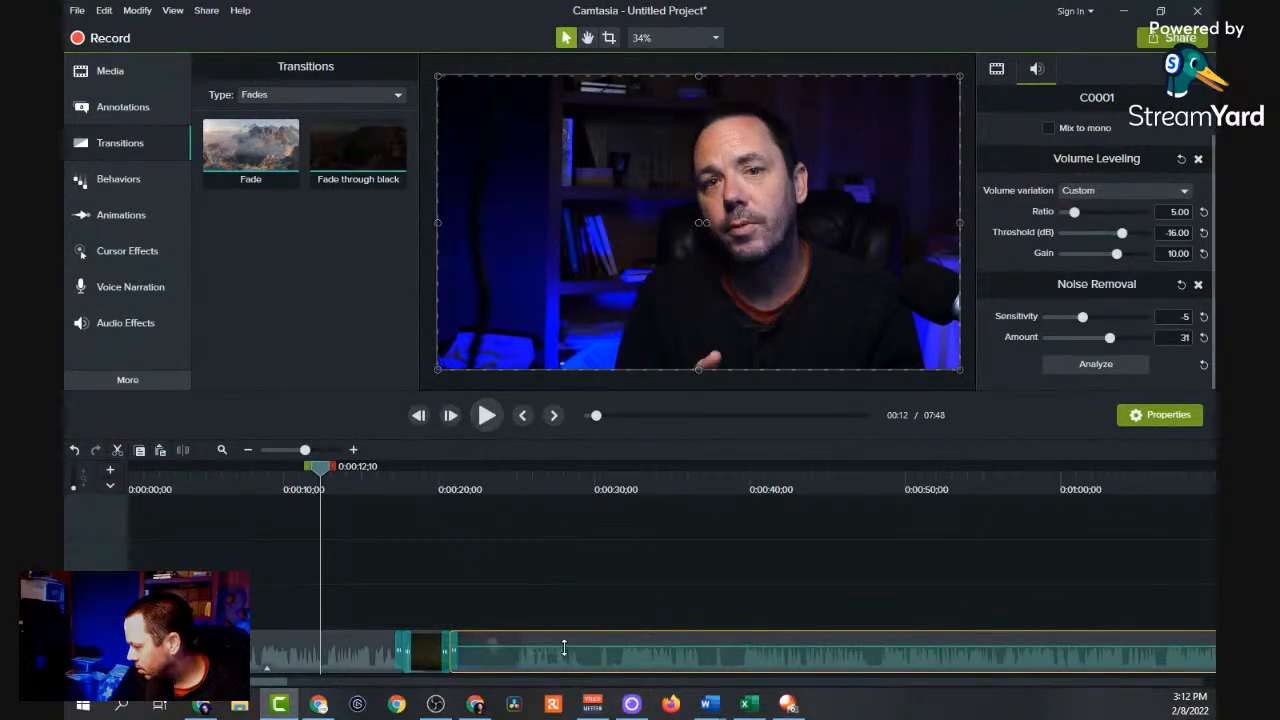
Ripple trim about 4 seconds off the start of the C0001 part after the stinger and play across the transitions.
drag(568, 644, 570, 646)
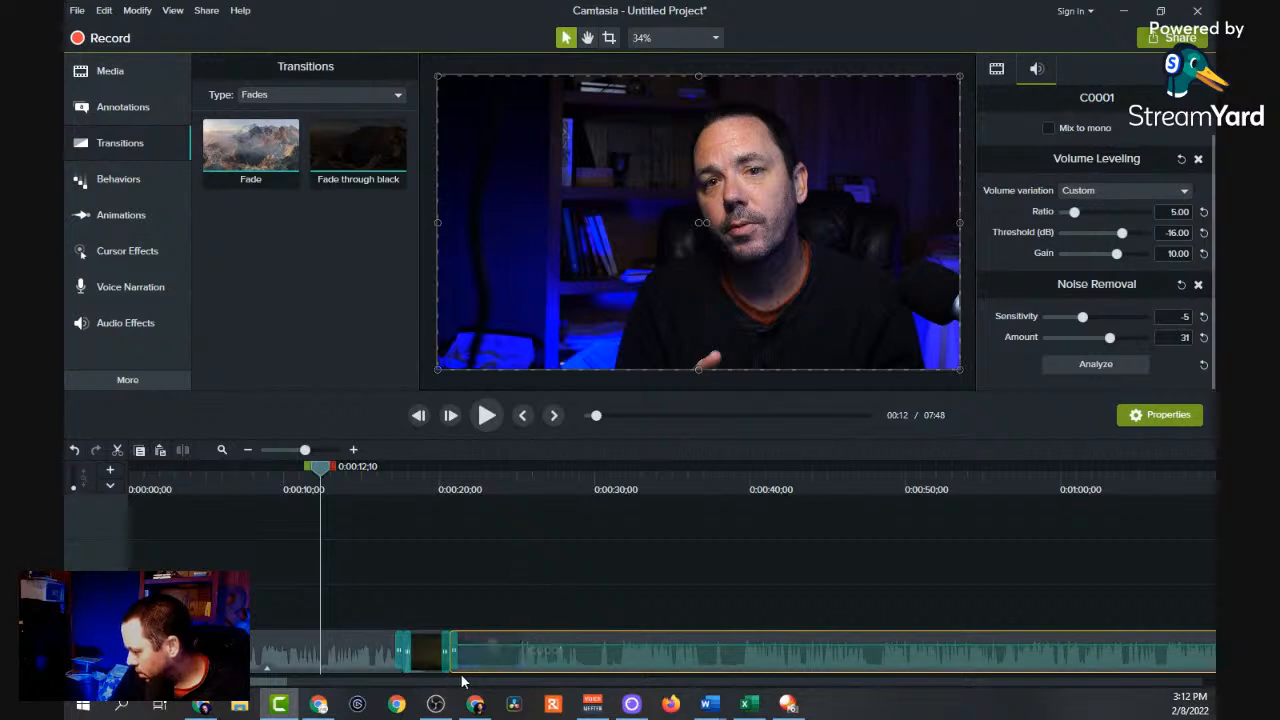
drag(486, 667, 512, 662)
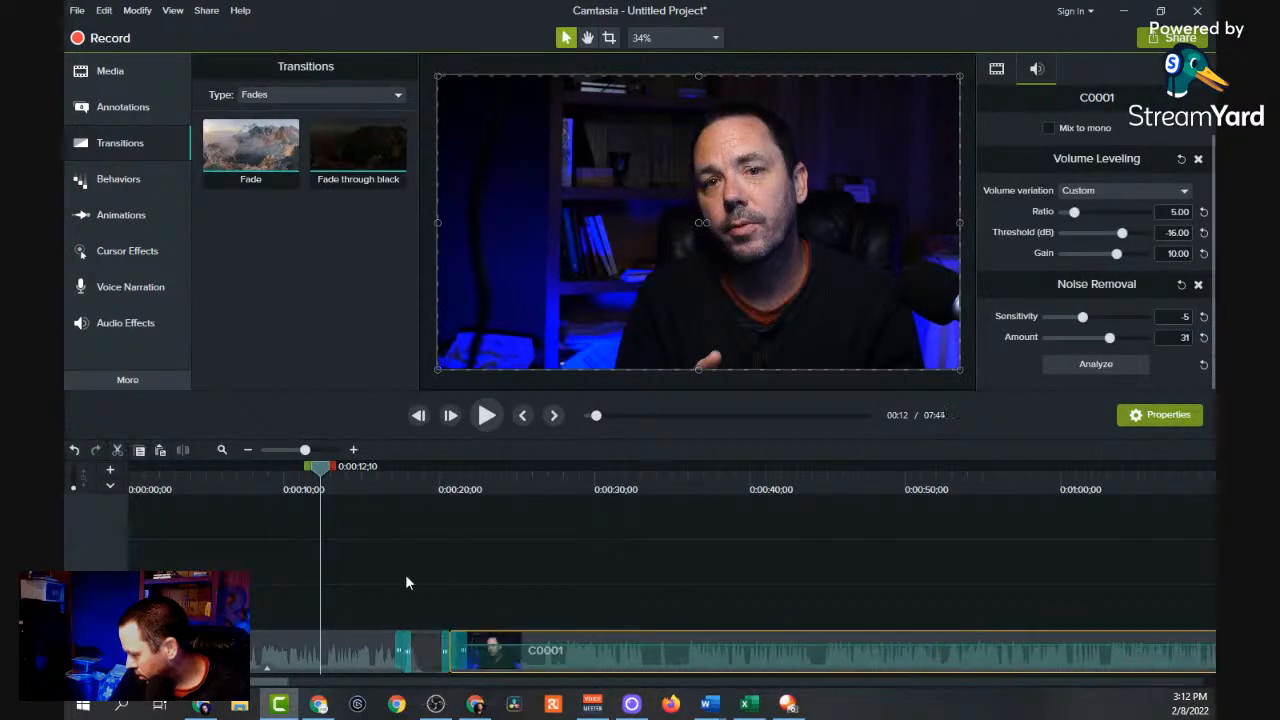
click(377, 478)
click(487, 415)
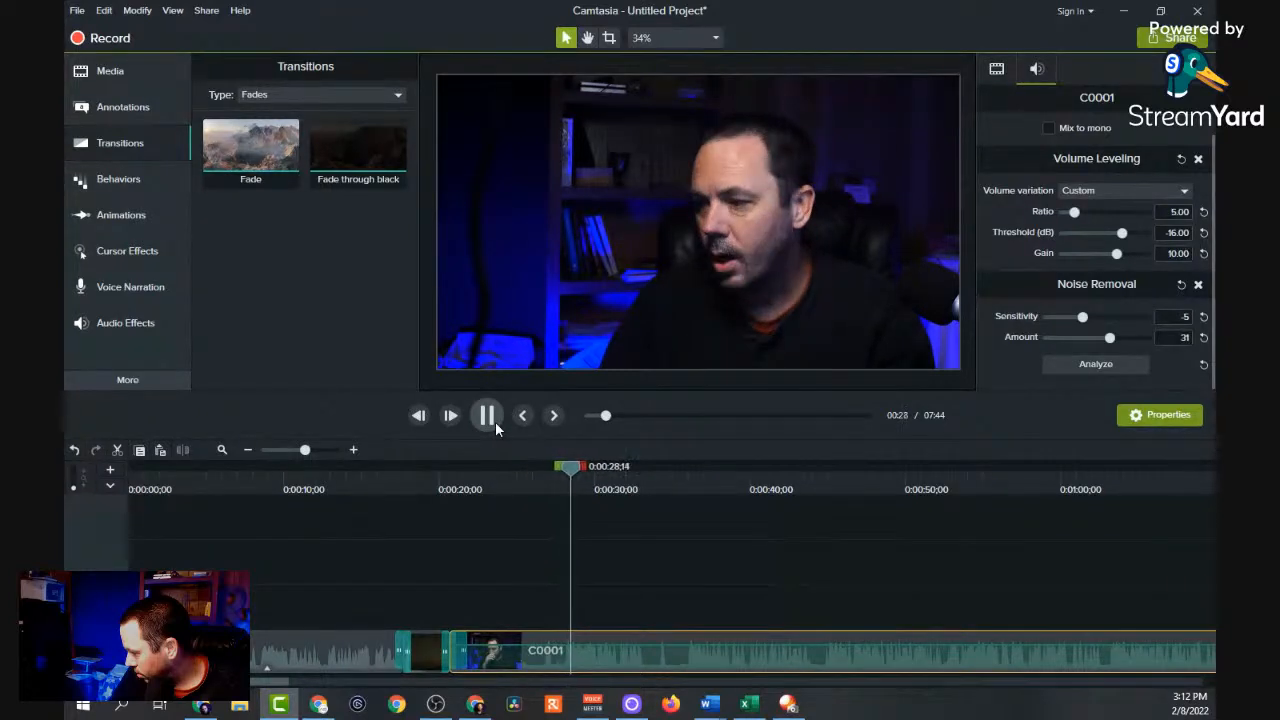
click(495, 421)
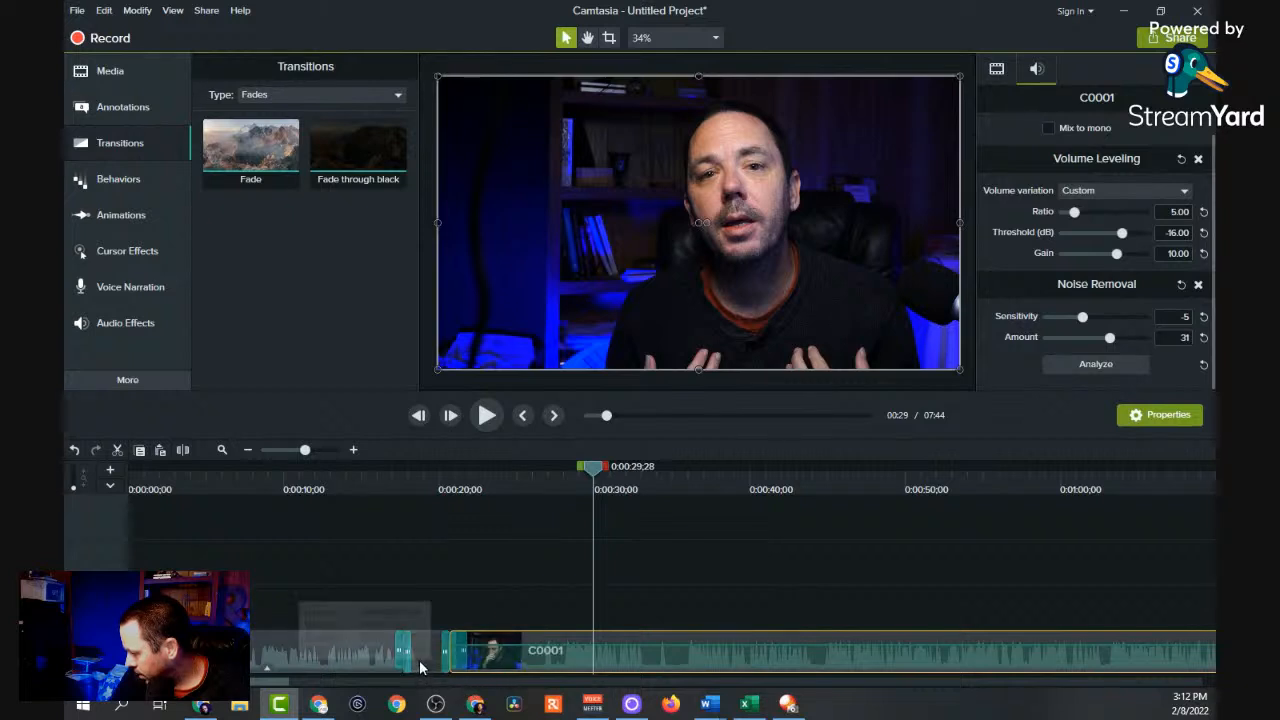
Play up to the stinger, trim about 7 more seconds off the start of the following C0001 part, and replay the junction.
click(425, 667)
drag(307, 455, 323, 457)
drag(588, 472, 90, 492)
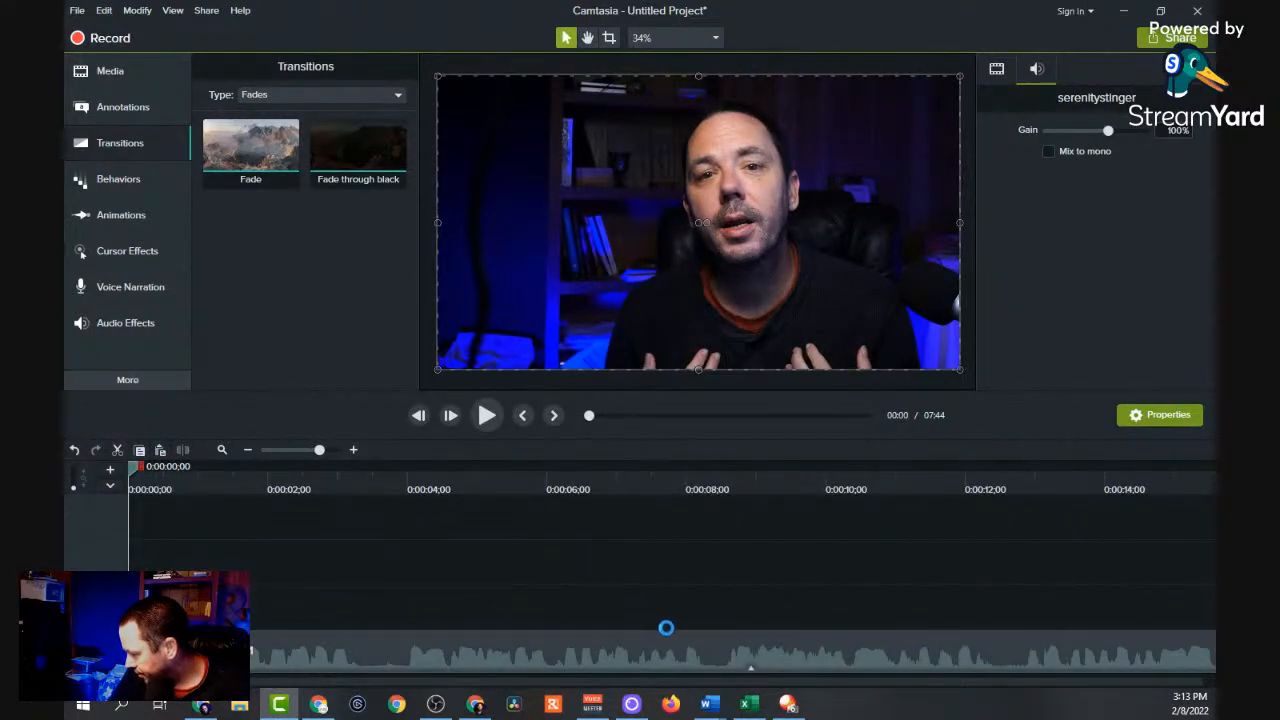
click(728, 480)
click(487, 416)
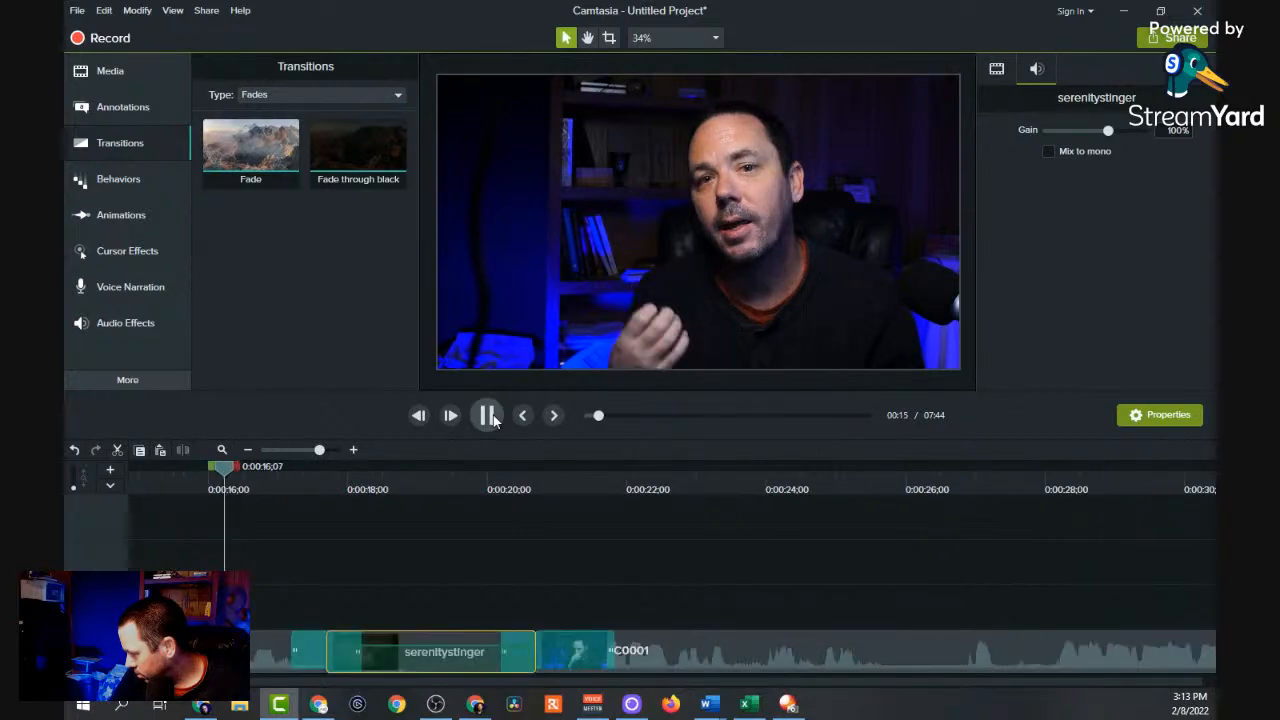
click(487, 415)
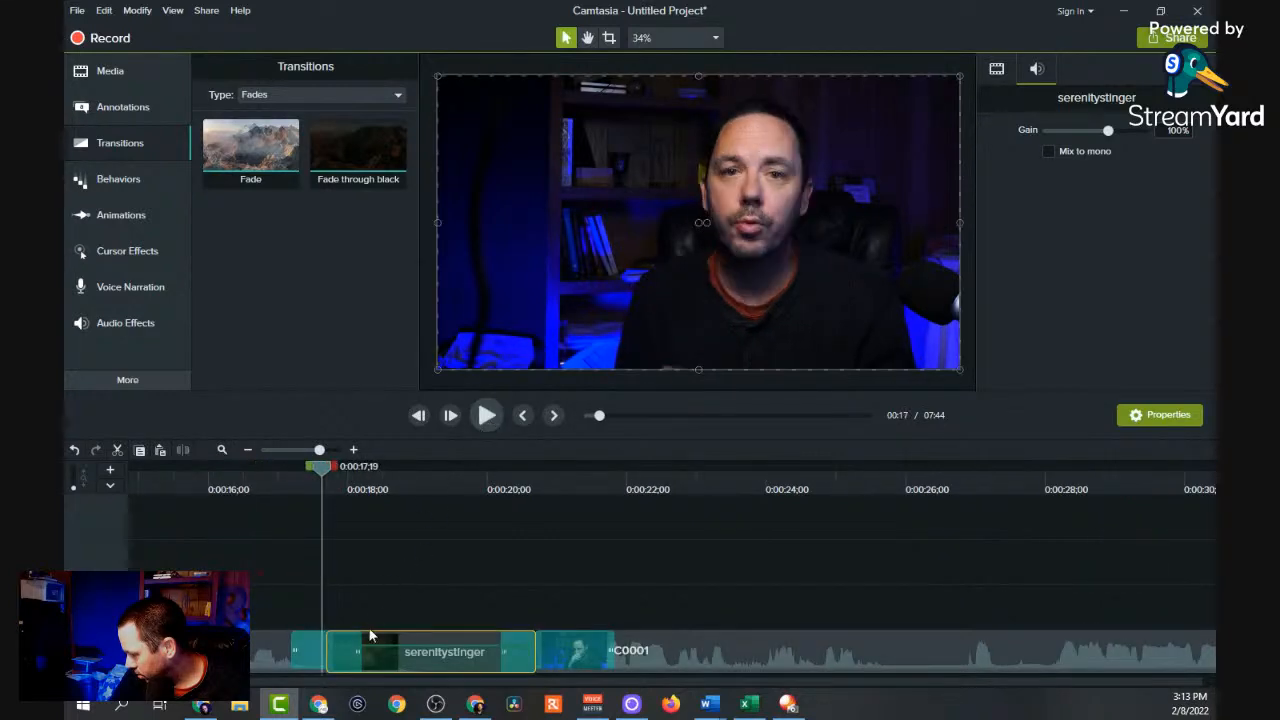
click(517, 668)
drag(560, 658, 510, 652)
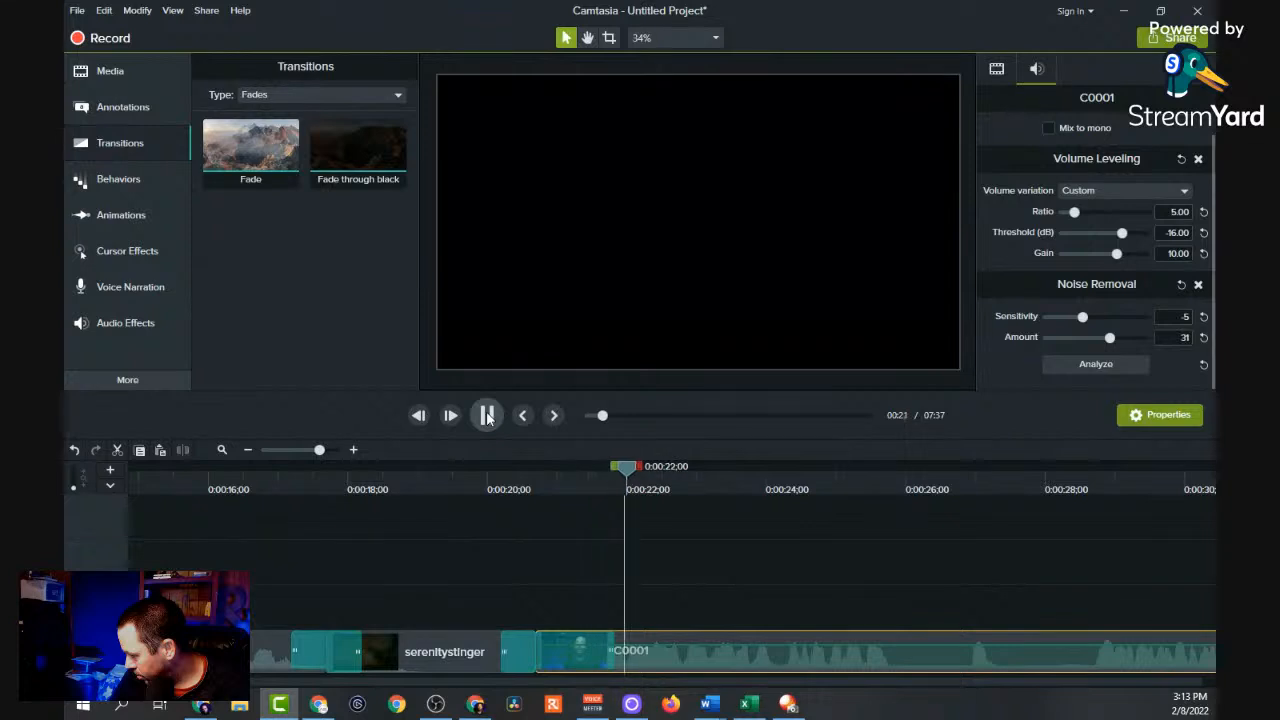
click(487, 415)
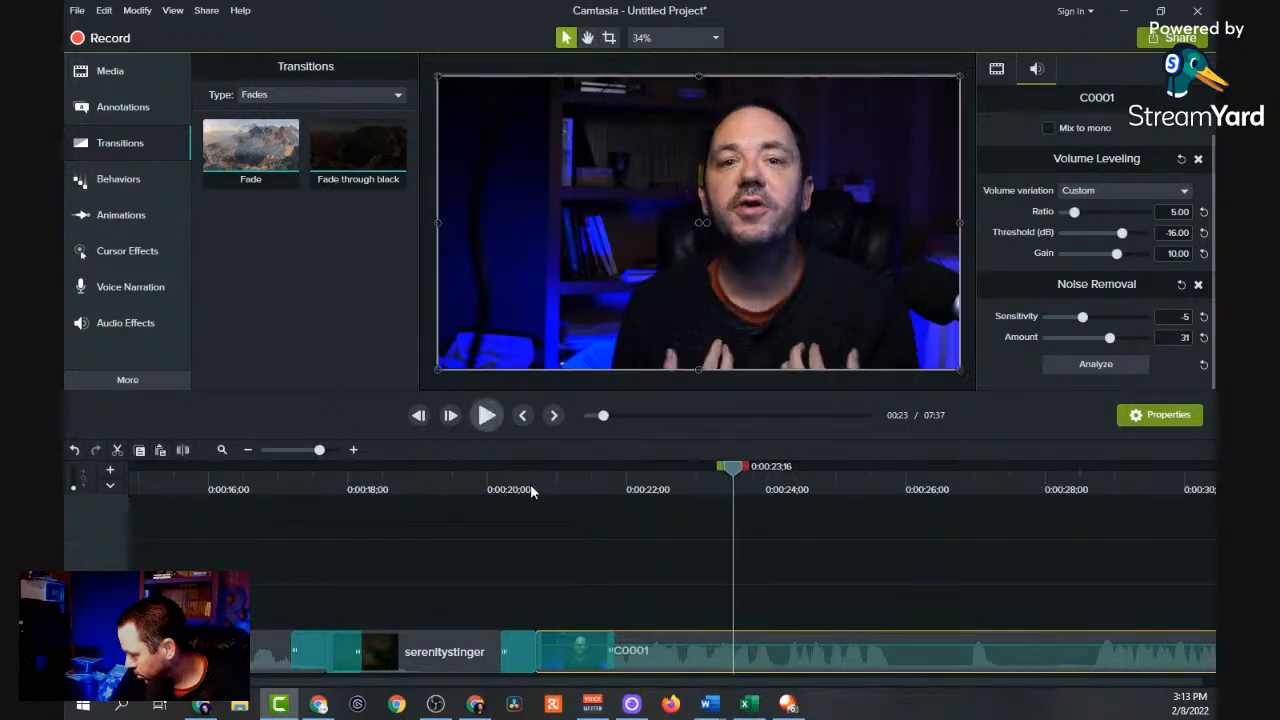
Shorten the Fade through black transition at the start of the second C0001 part to 00;13.
drag(670, 503, 625, 507)
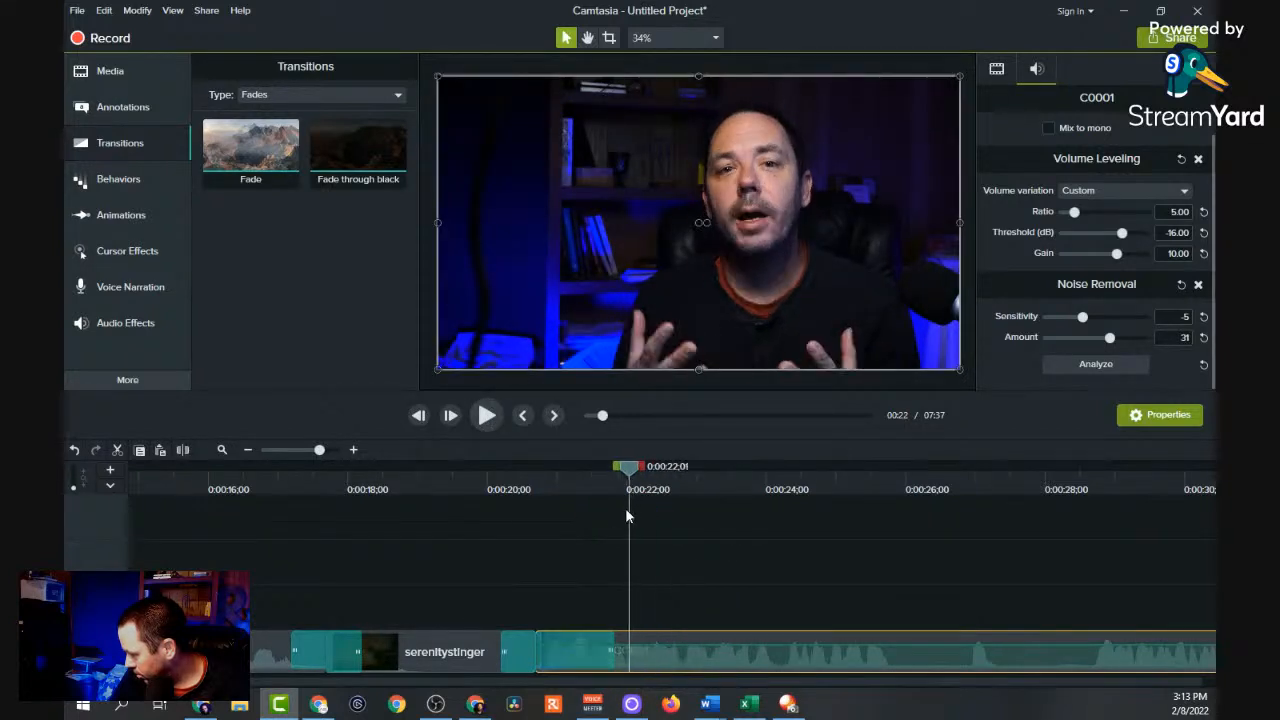
click(607, 656)
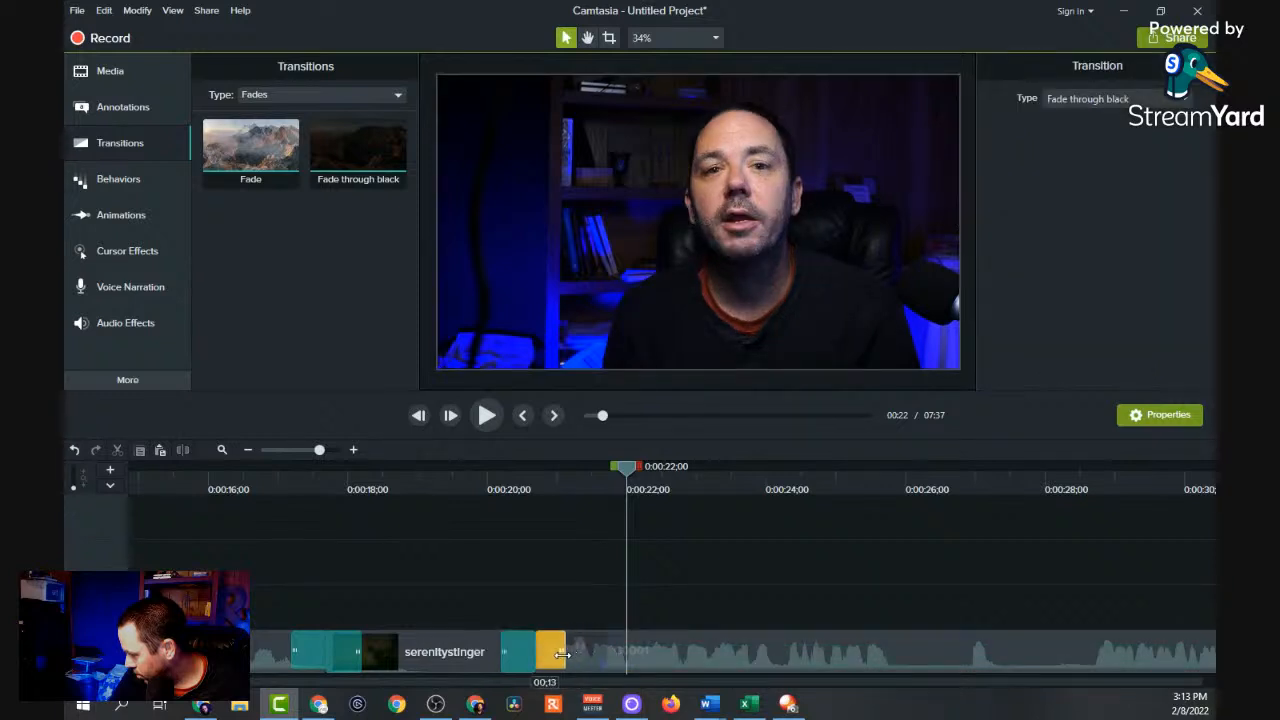
click(620, 656)
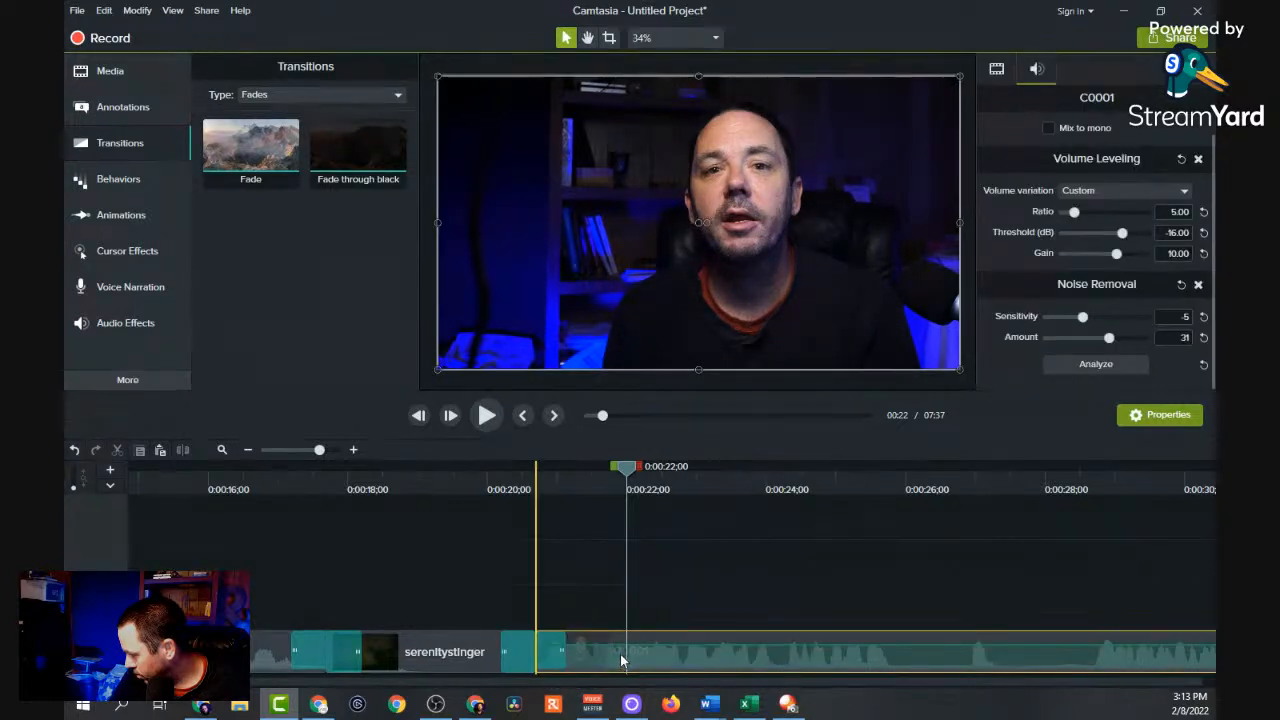
Try moving the second C0001 part to a higher track so it overlaps the end of the stinger, and undo the move.
drag(567, 575, 539, 511)
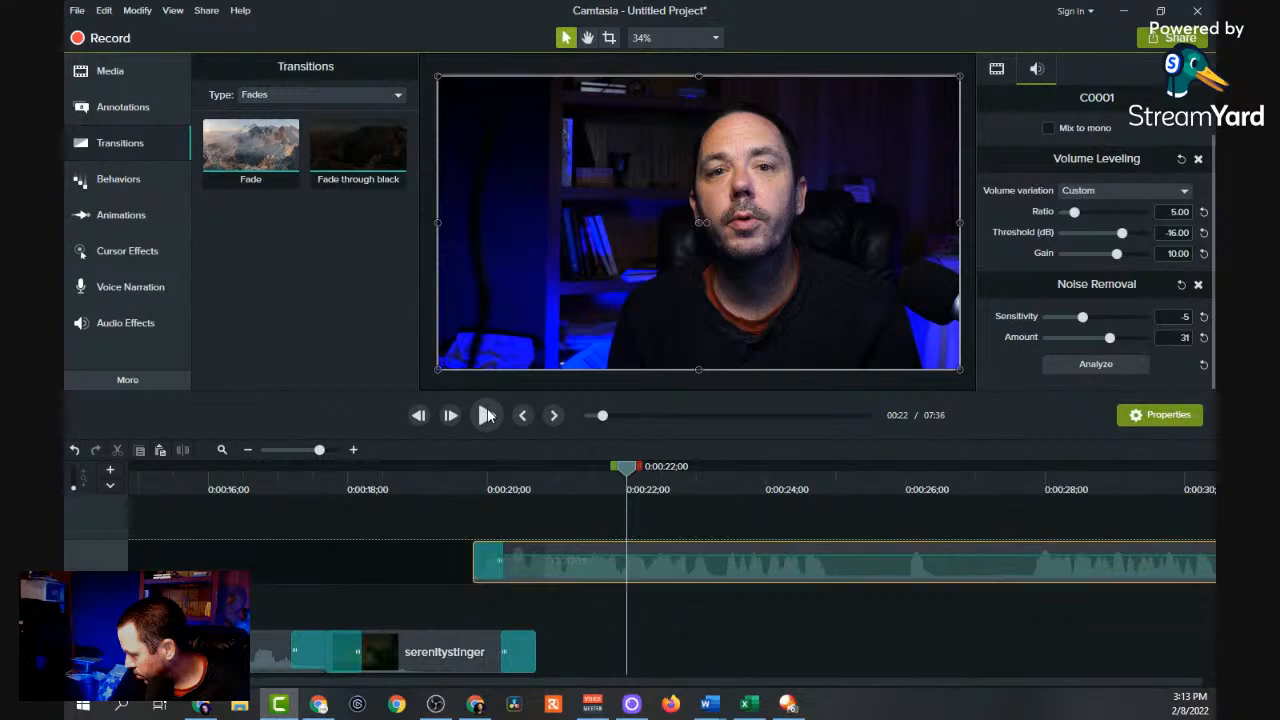
key(space)
key(space)
key(ctrl+z)
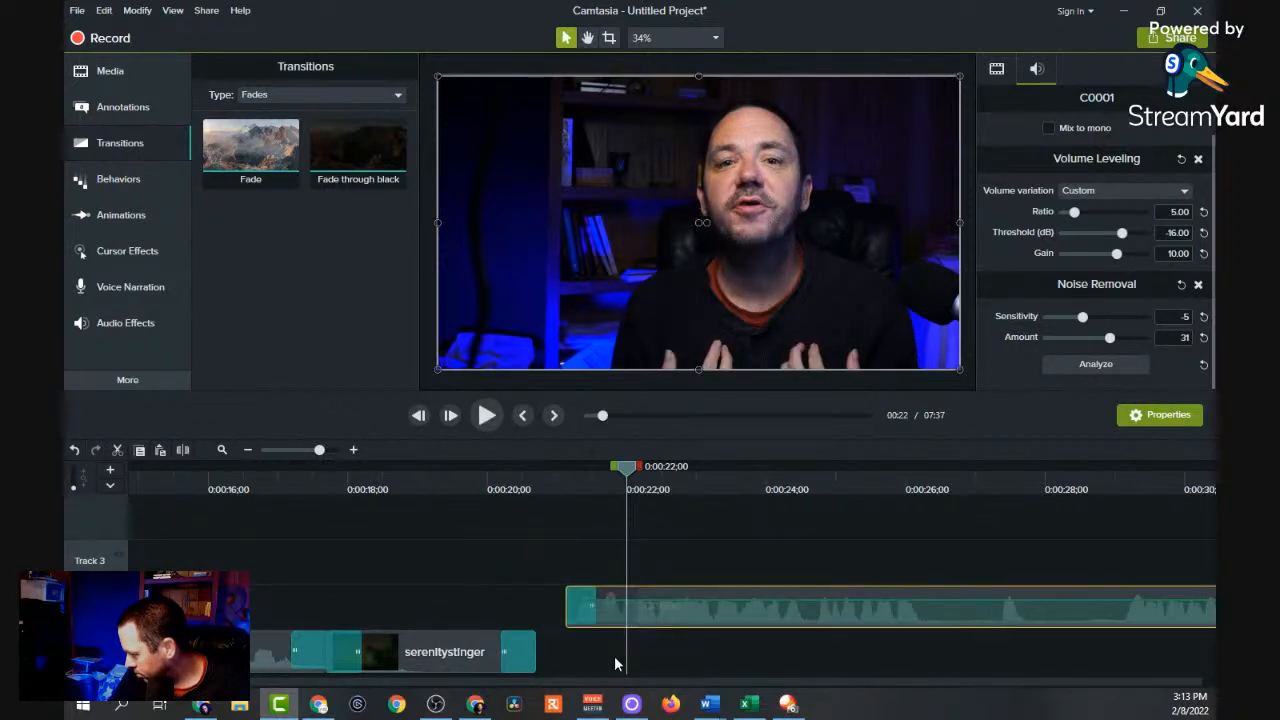
key(ctrl+z)
drag(603, 681, 546, 629)
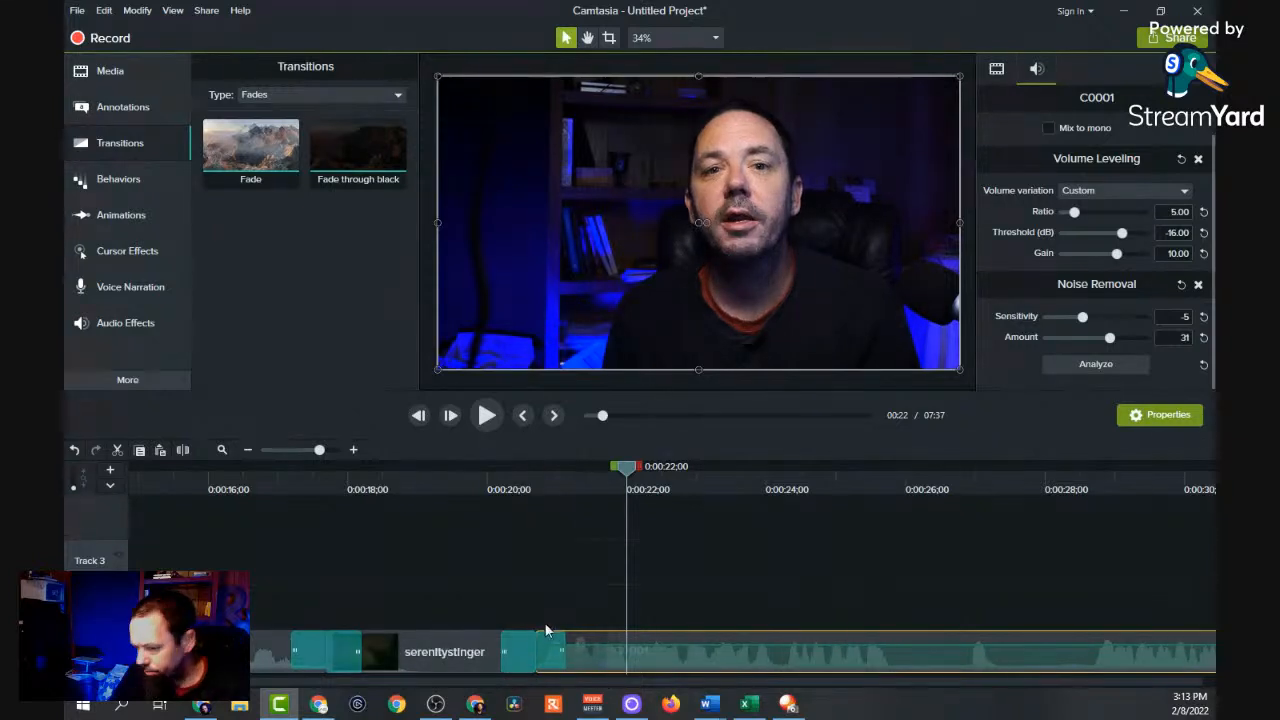
Play the edit across the stinger and again from 0:00:03;24, and place the playhead at 0:00:28;15.
click(462, 490)
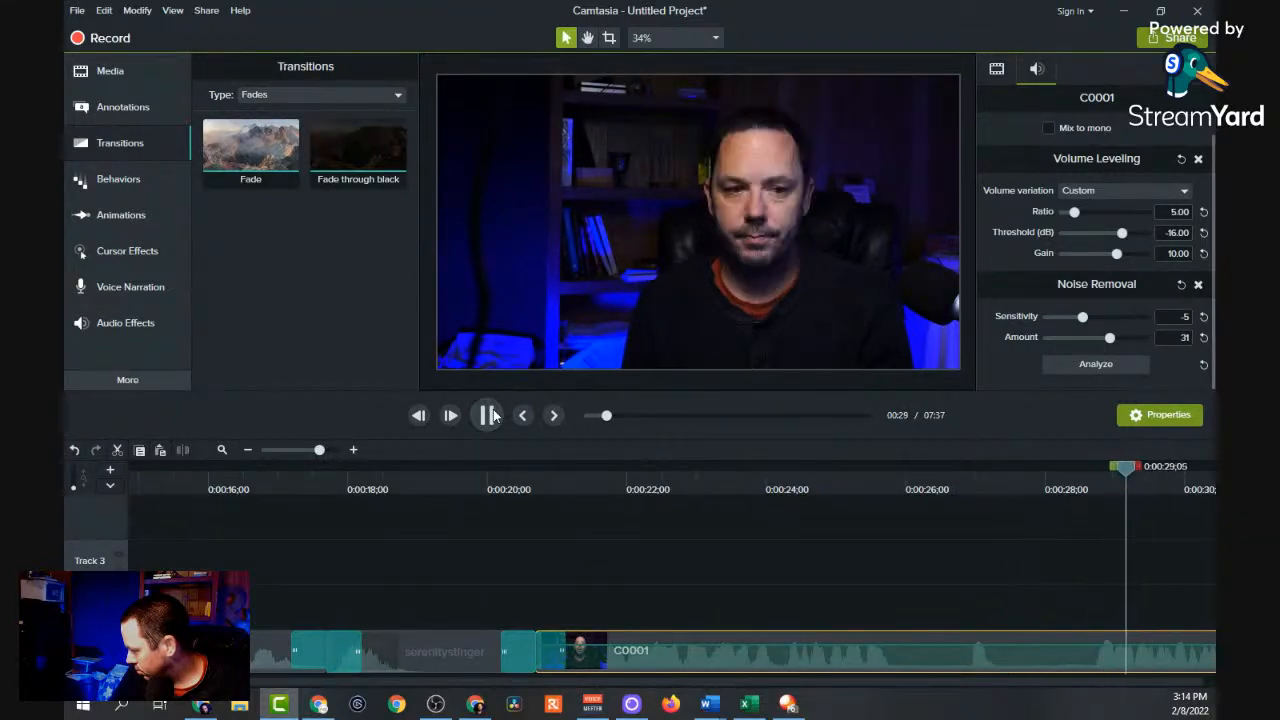
click(496, 415)
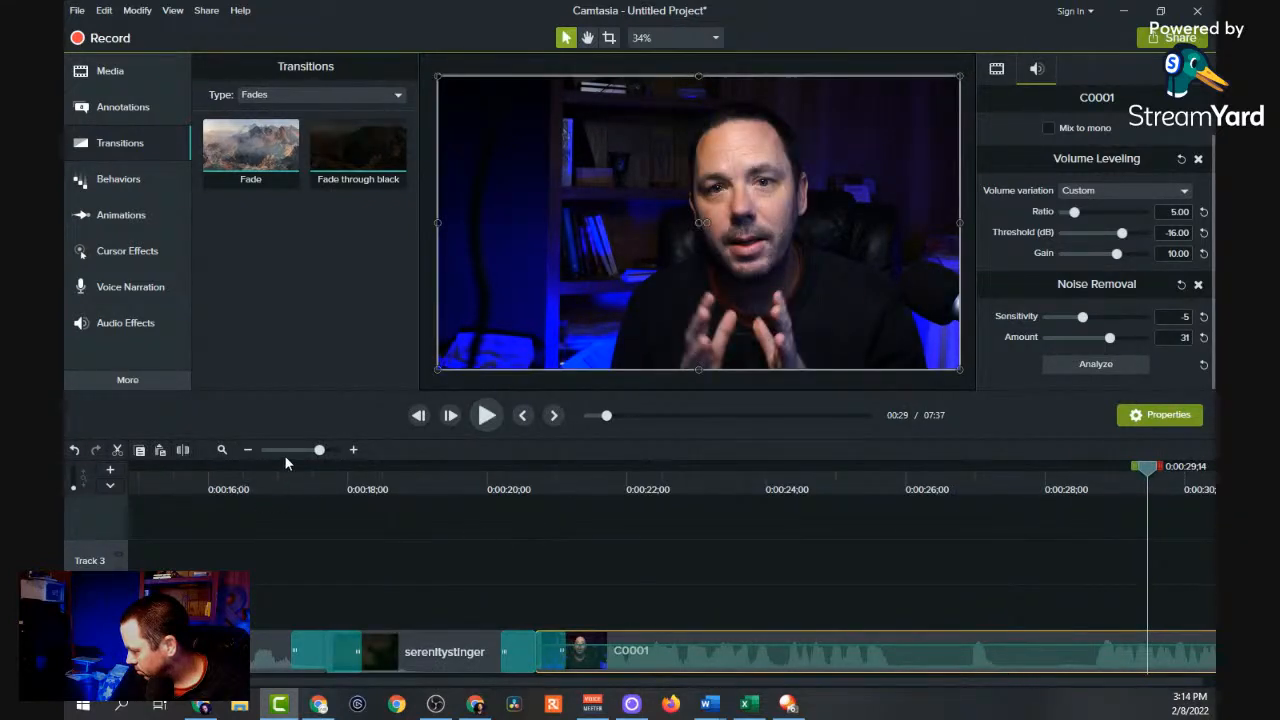
click(353, 450)
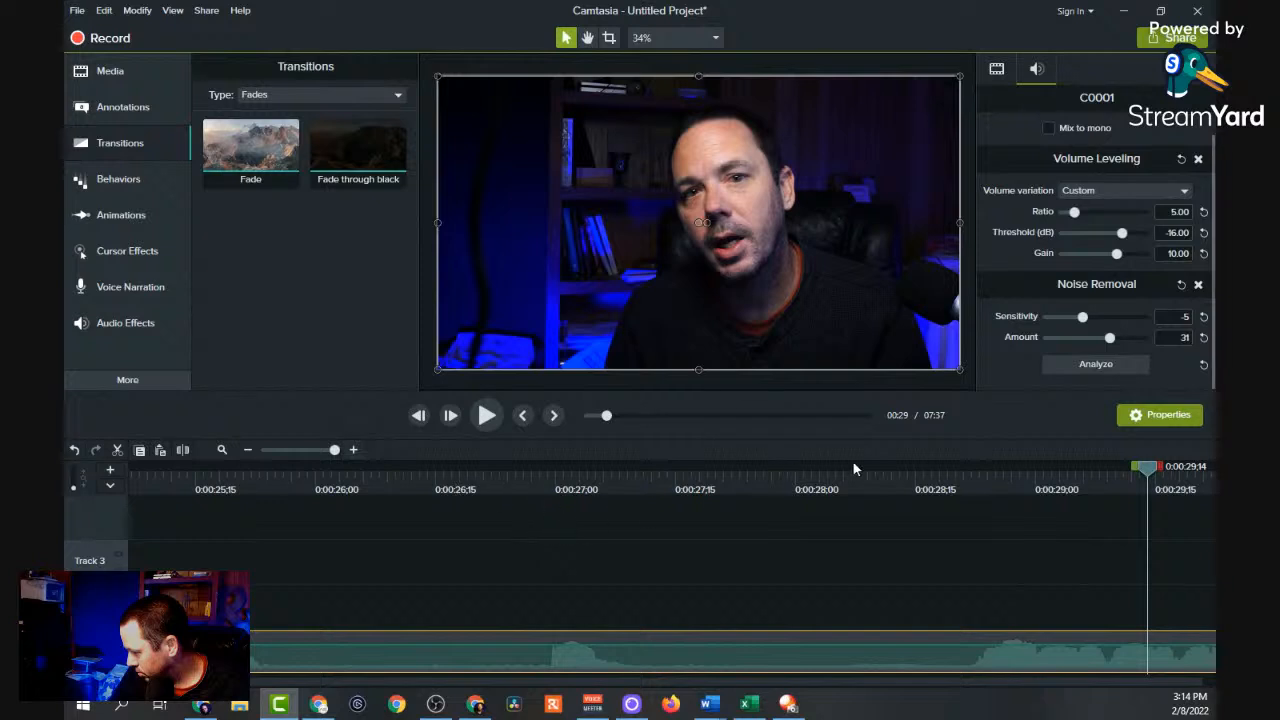
drag(1150, 478, 753, 593)
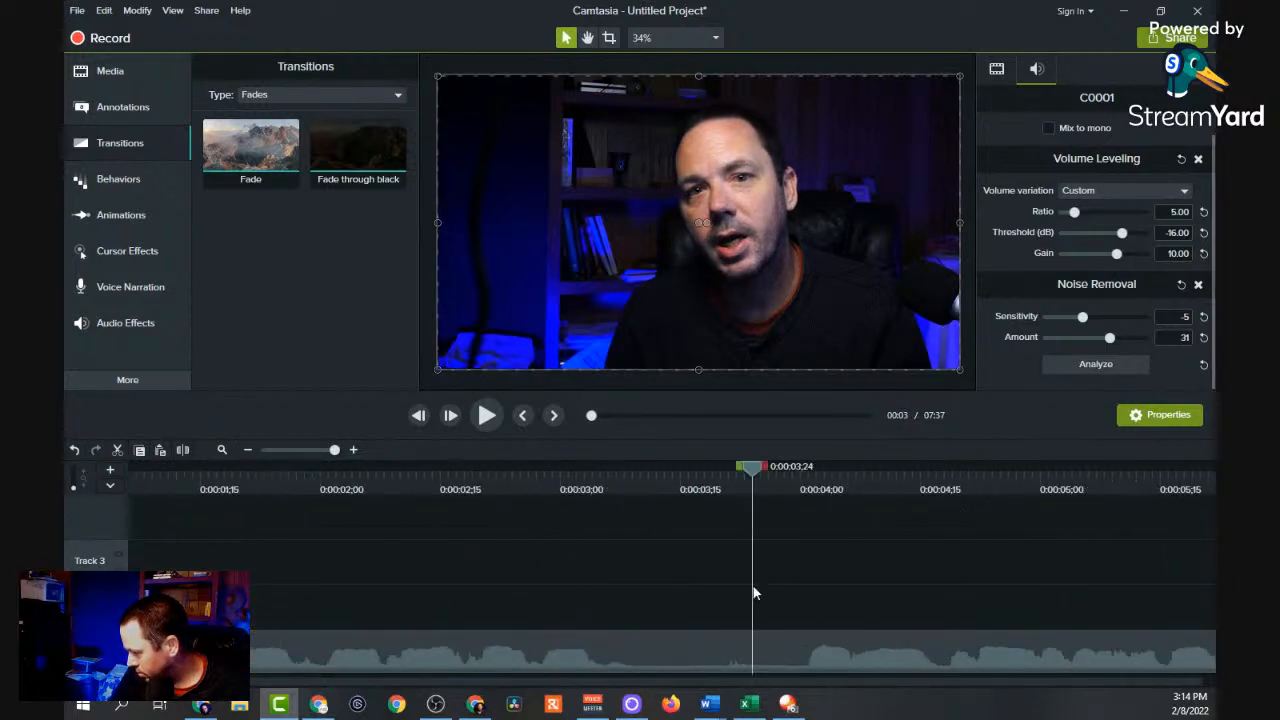
click(488, 416)
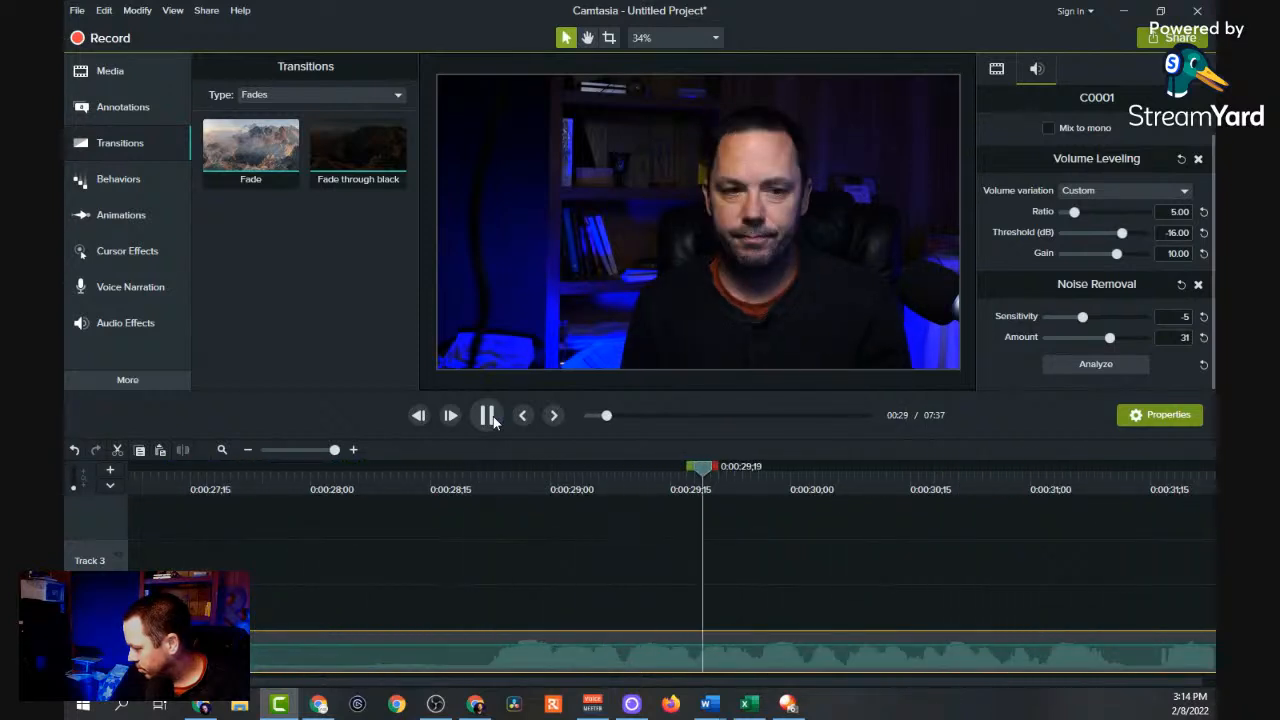
click(488, 416)
click(430, 482)
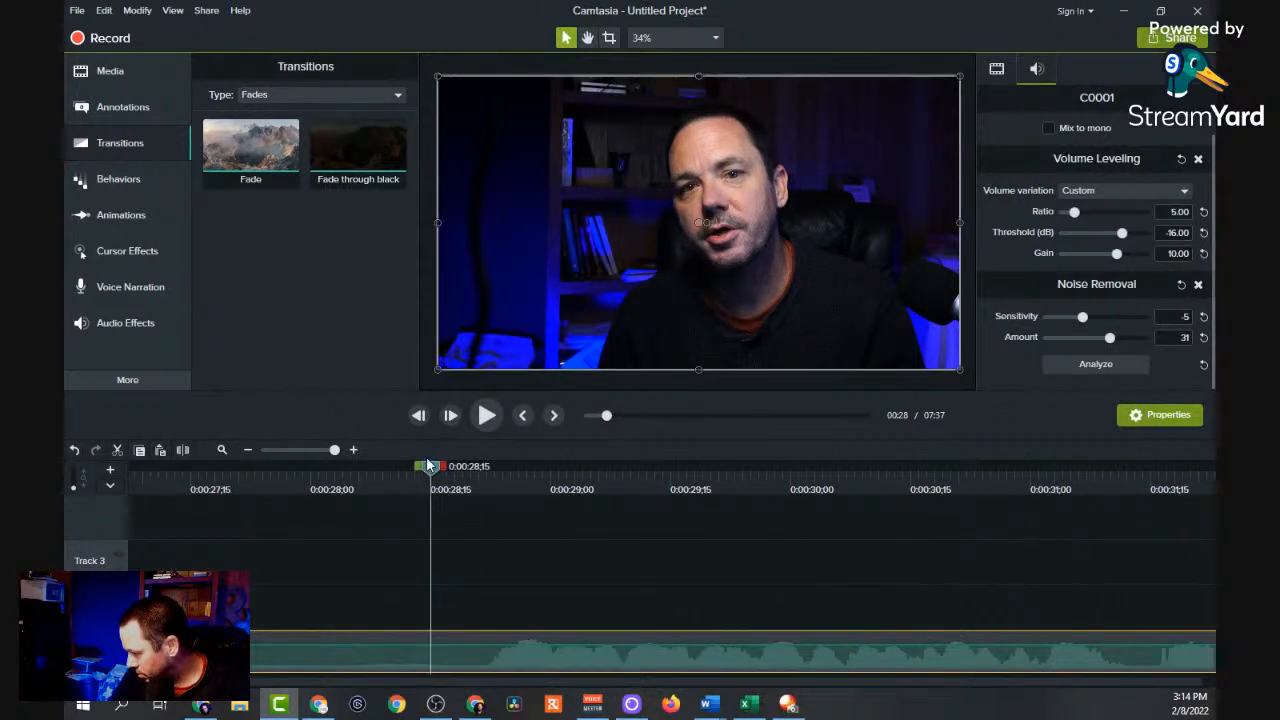
Split the C0001 clip after the stinger at 0:00:28;17 and ripple delete the part before the split.
drag(437, 476, 449, 484)
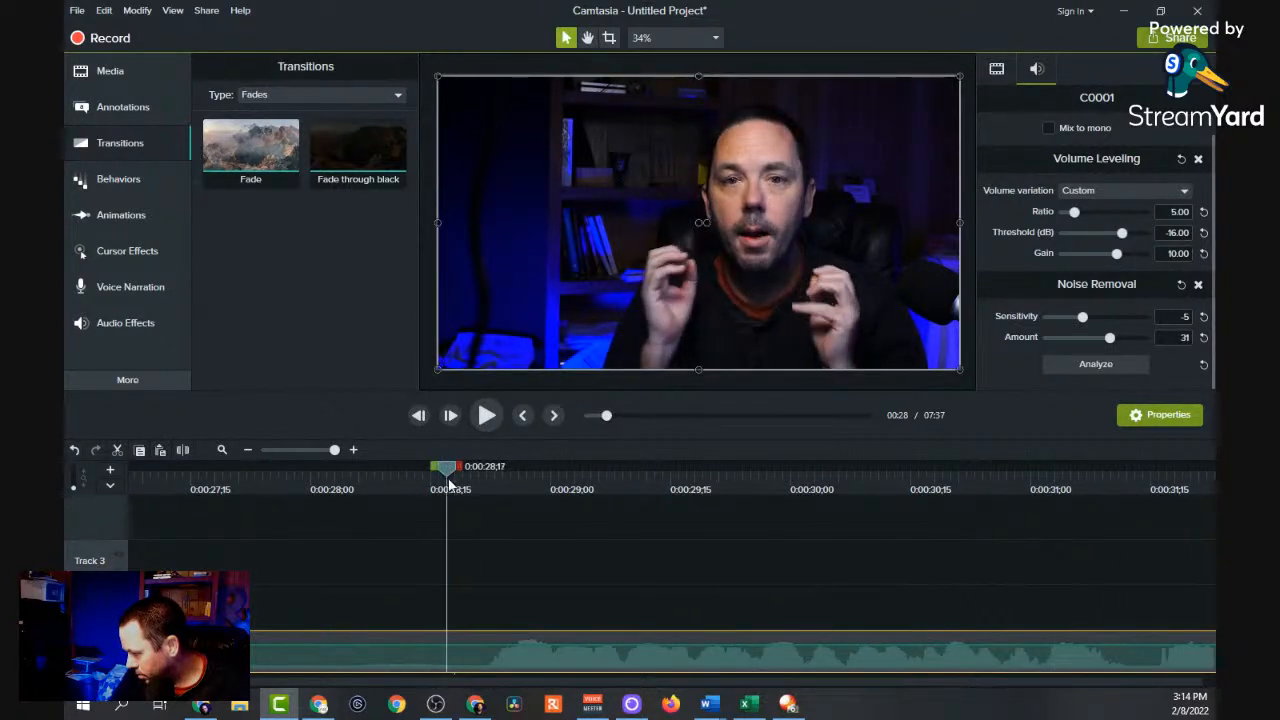
click(185, 450)
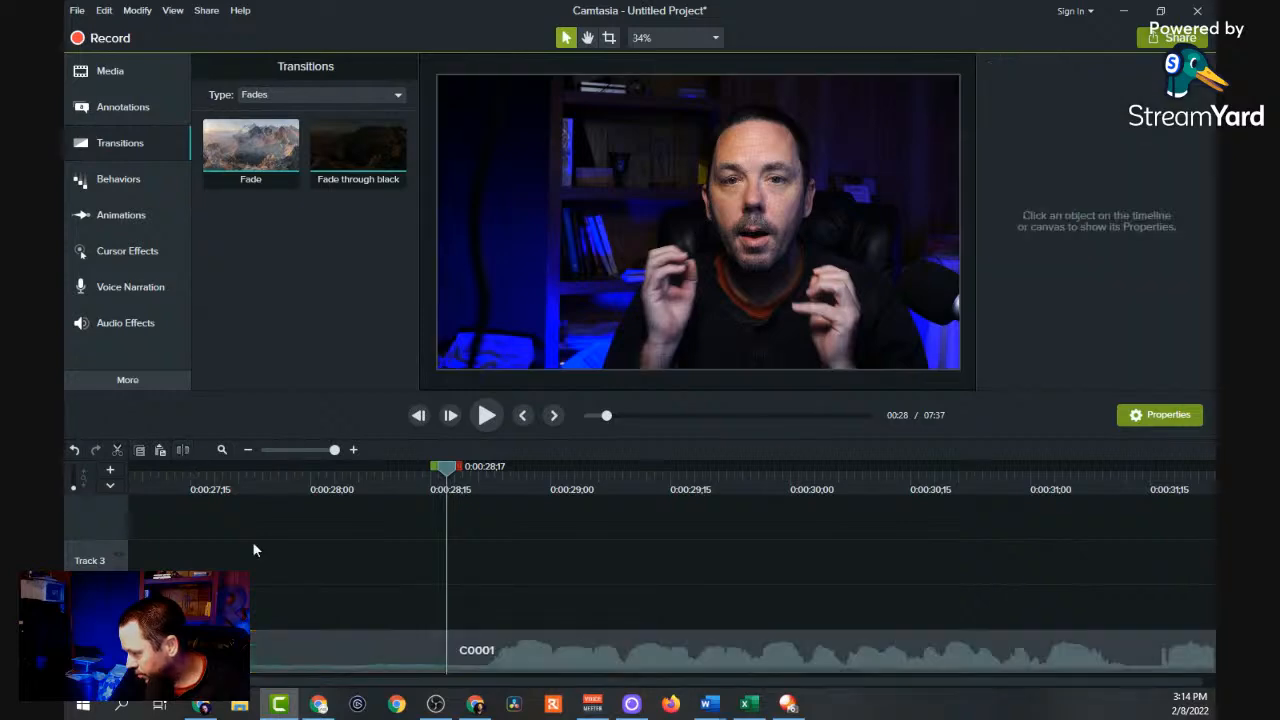
click(347, 660)
right_click(345, 656)
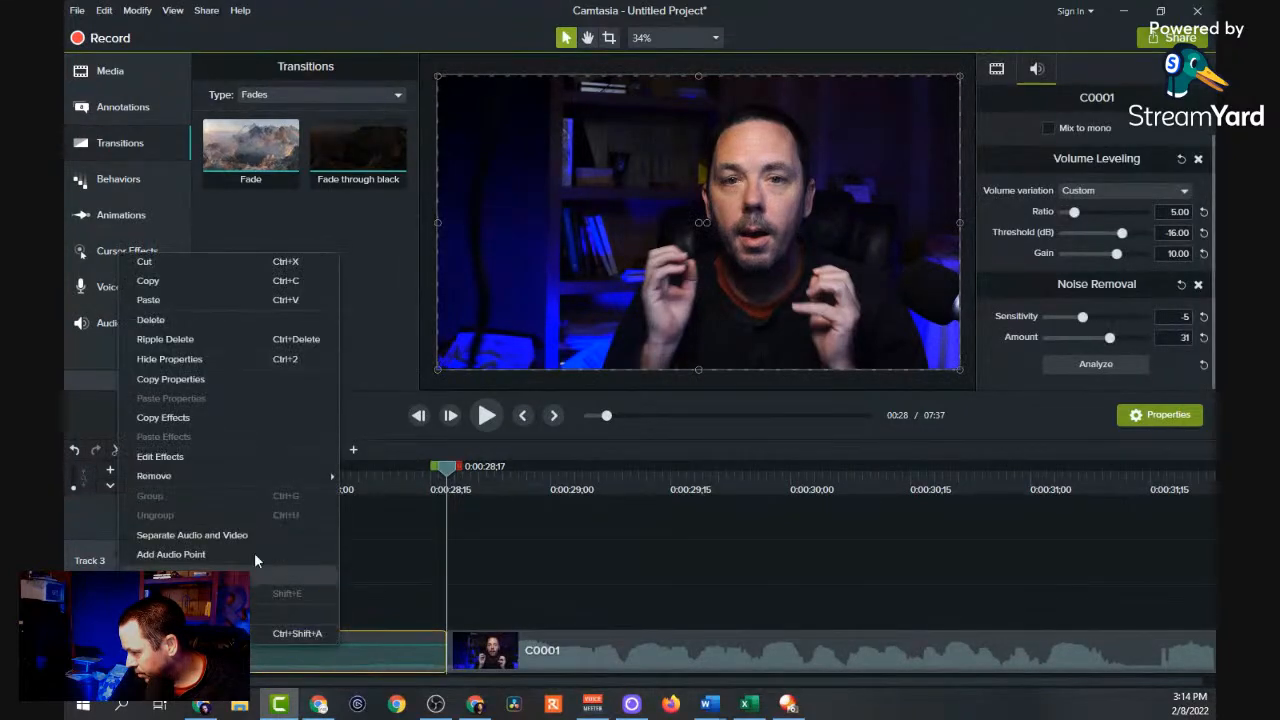
click(190, 341)
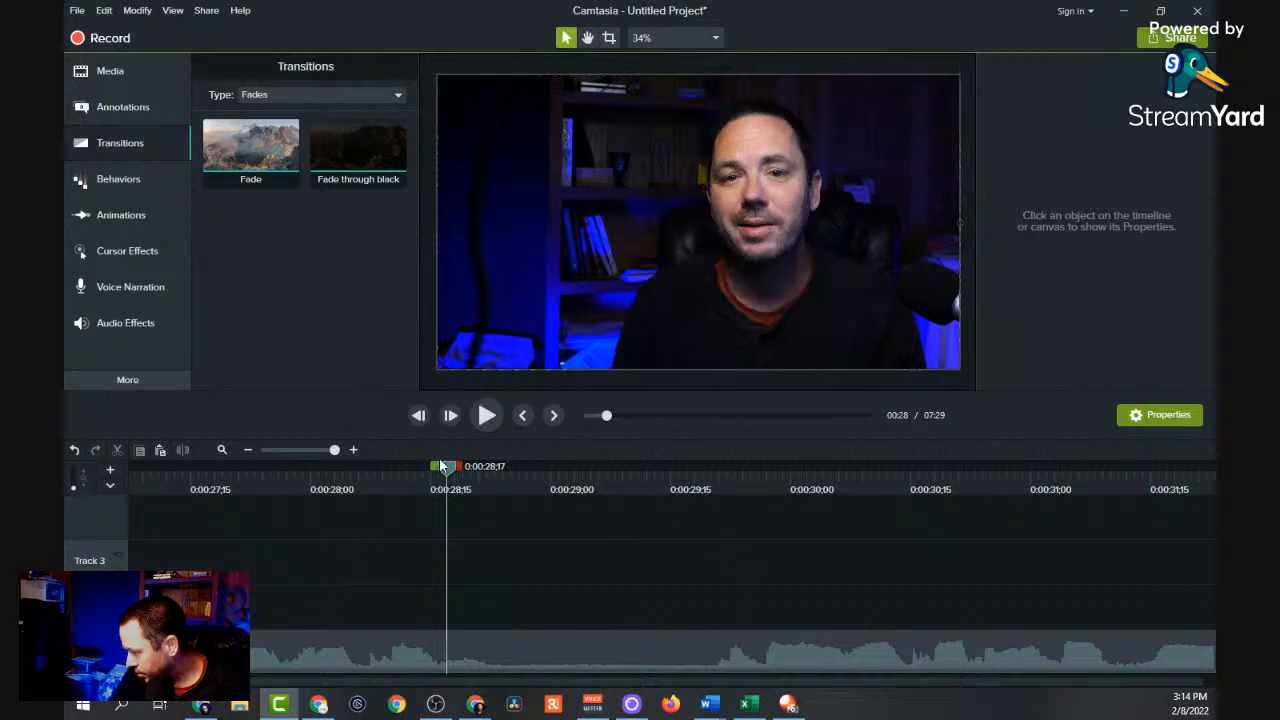
Add the jpserenitylowerthird library asset to the timeline at 0:00:20;26, just after the stinger.
drag(190, 620, 1123, 686)
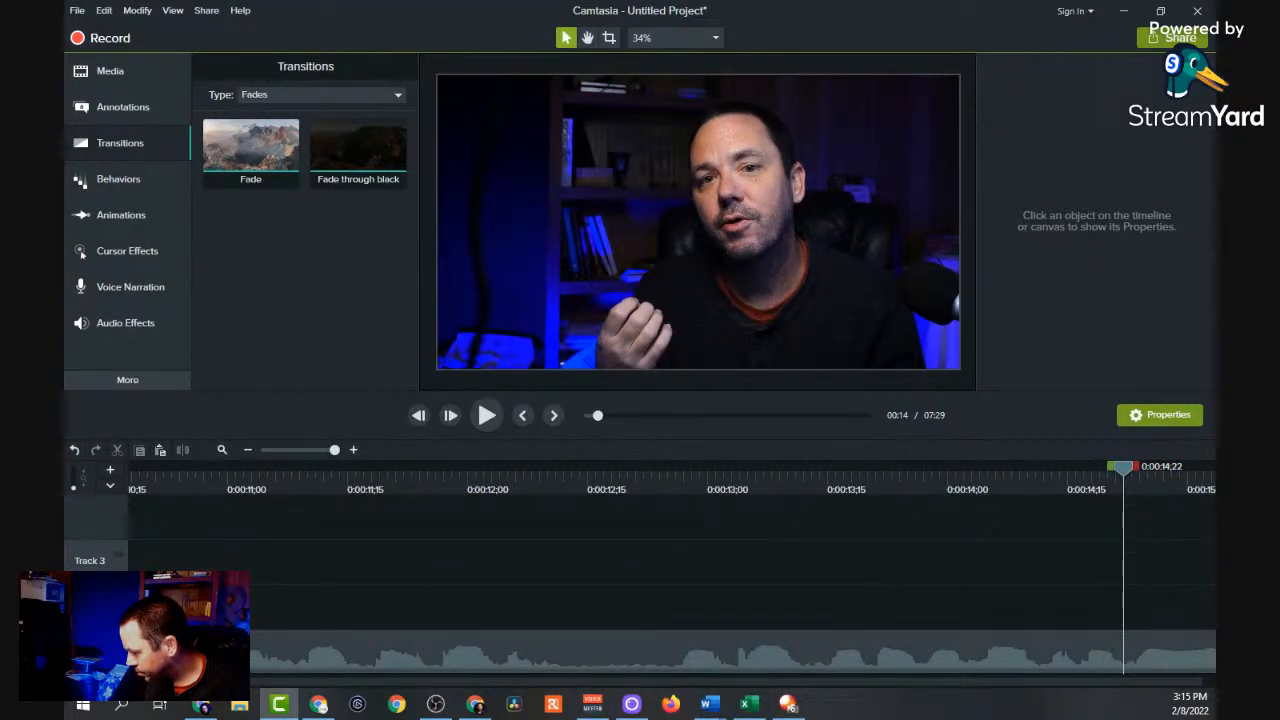
scroll(672, 570, right, 20)
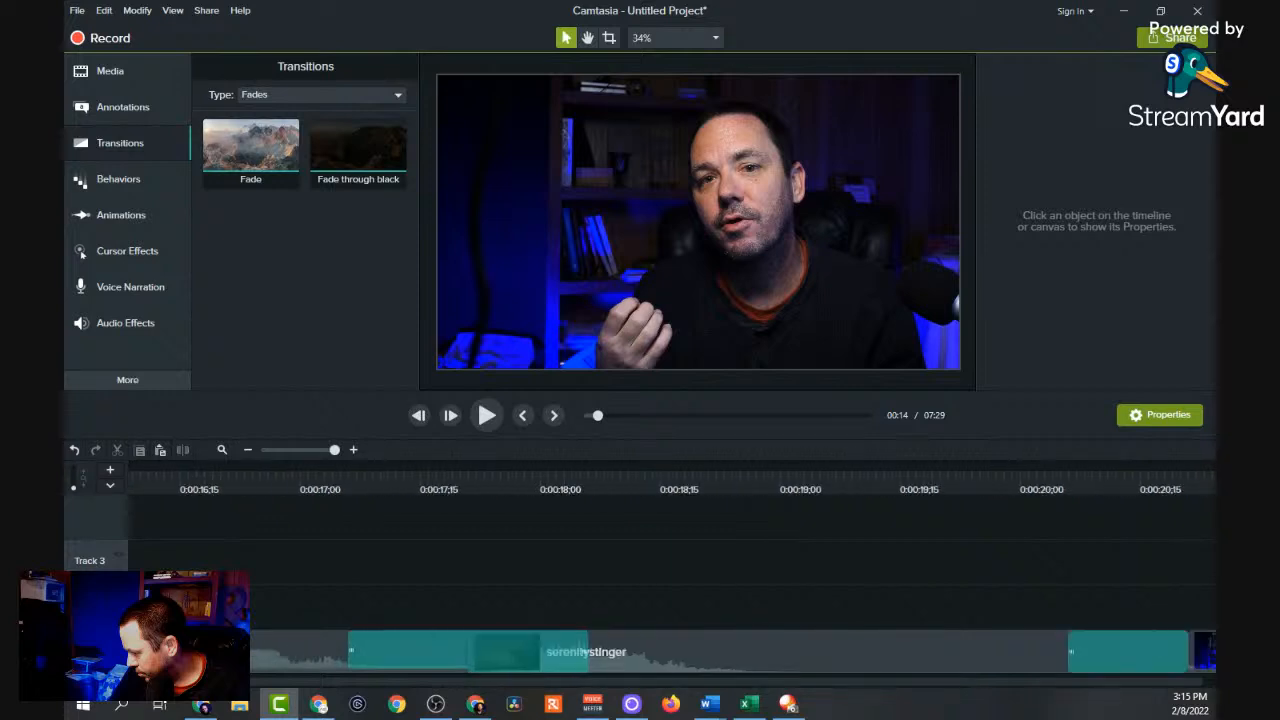
scroll(672, 570, right, 4)
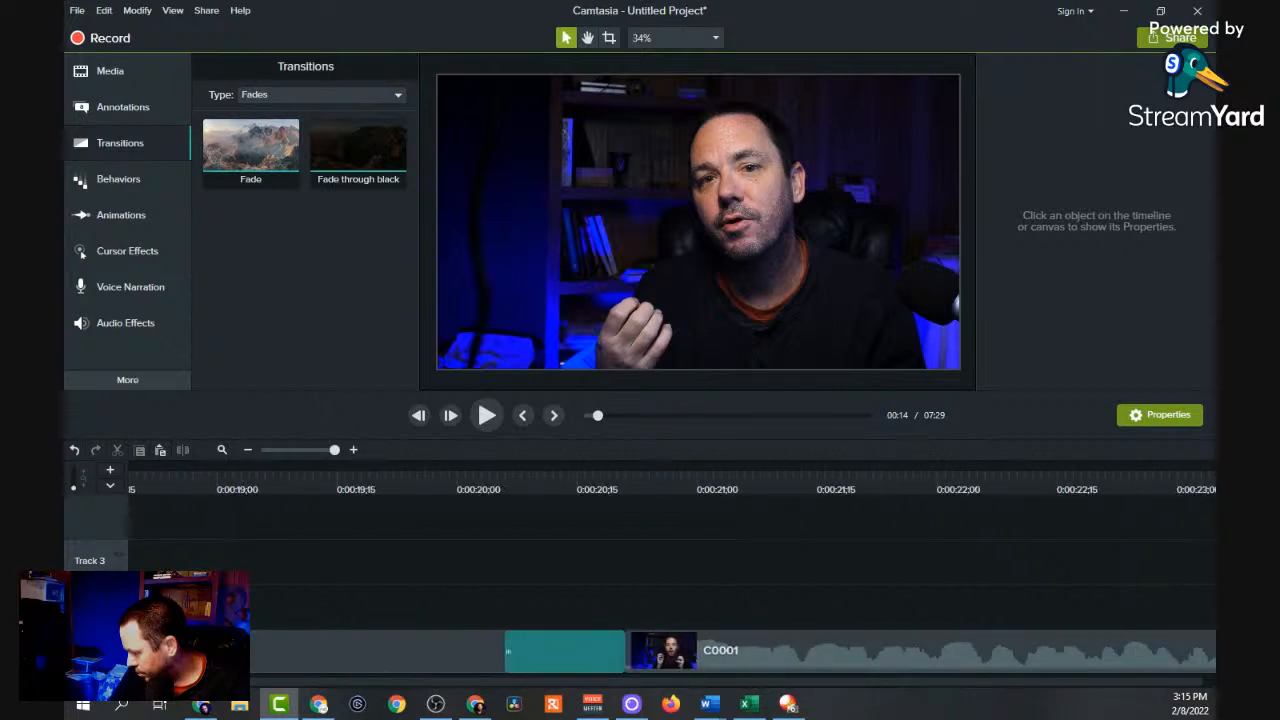
click(666, 488)
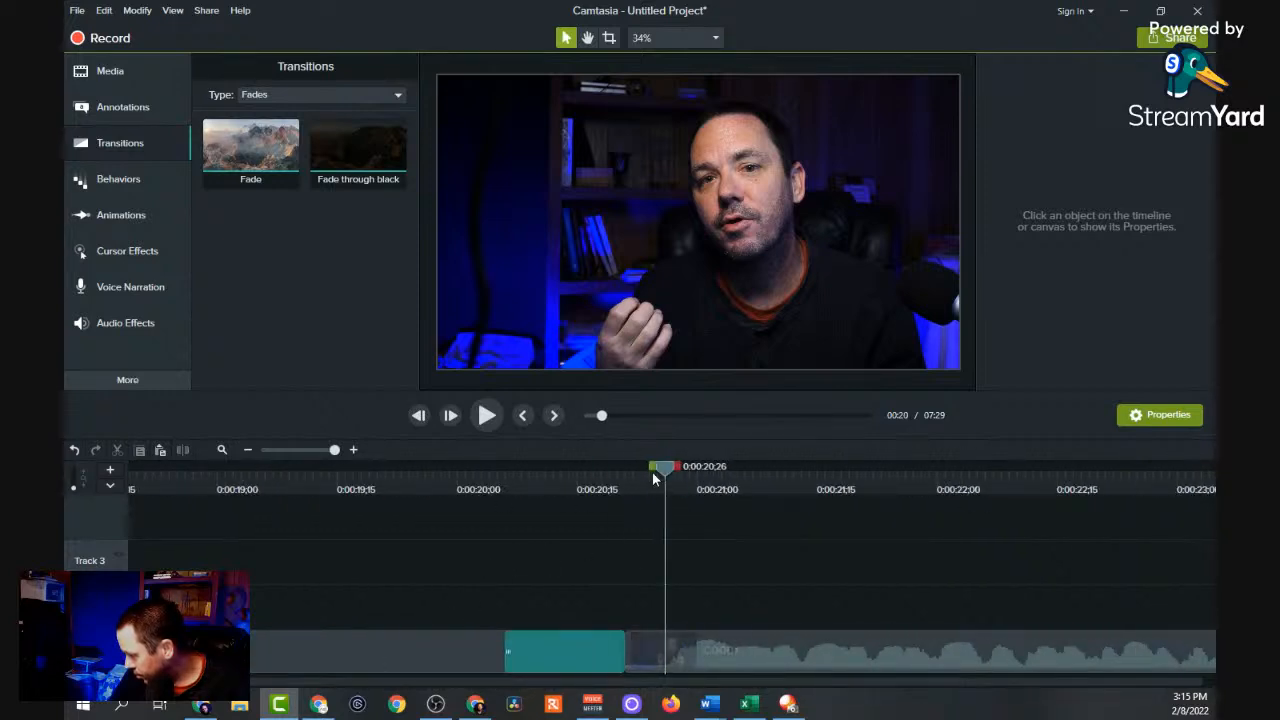
click(111, 70)
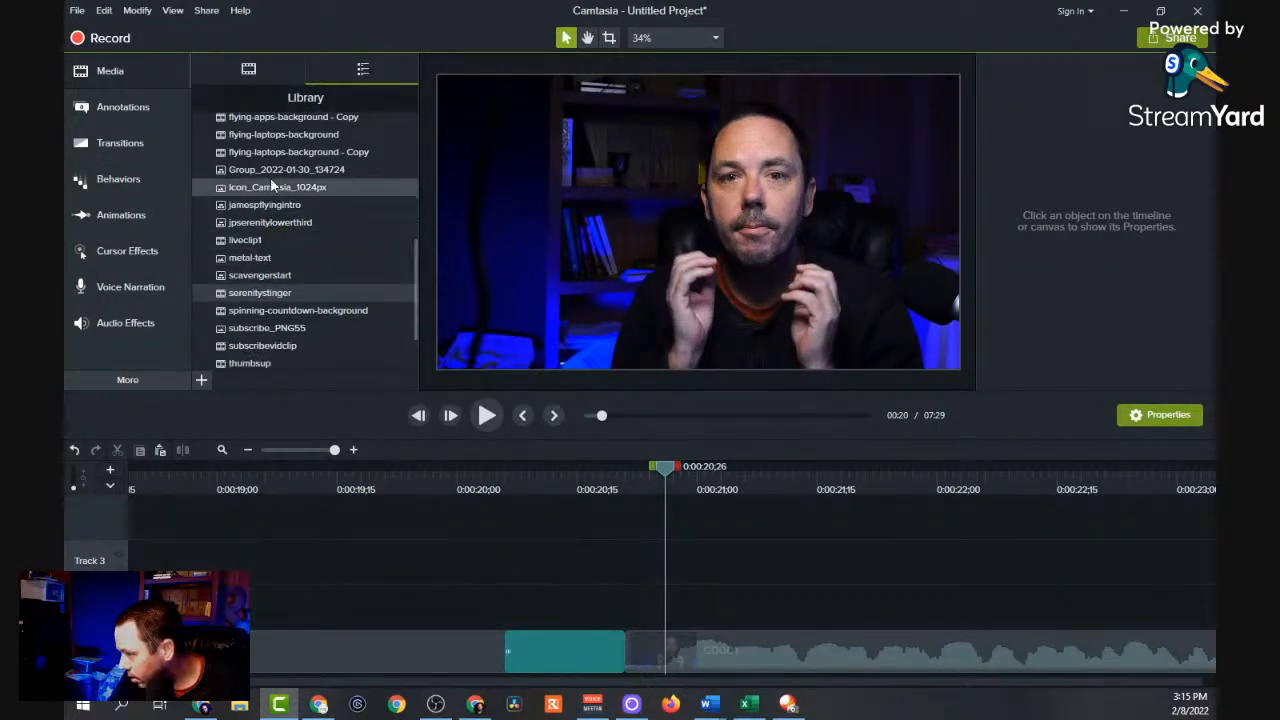
click(257, 224)
drag(257, 224, 759, 672)
drag(292, 296, 294, 210)
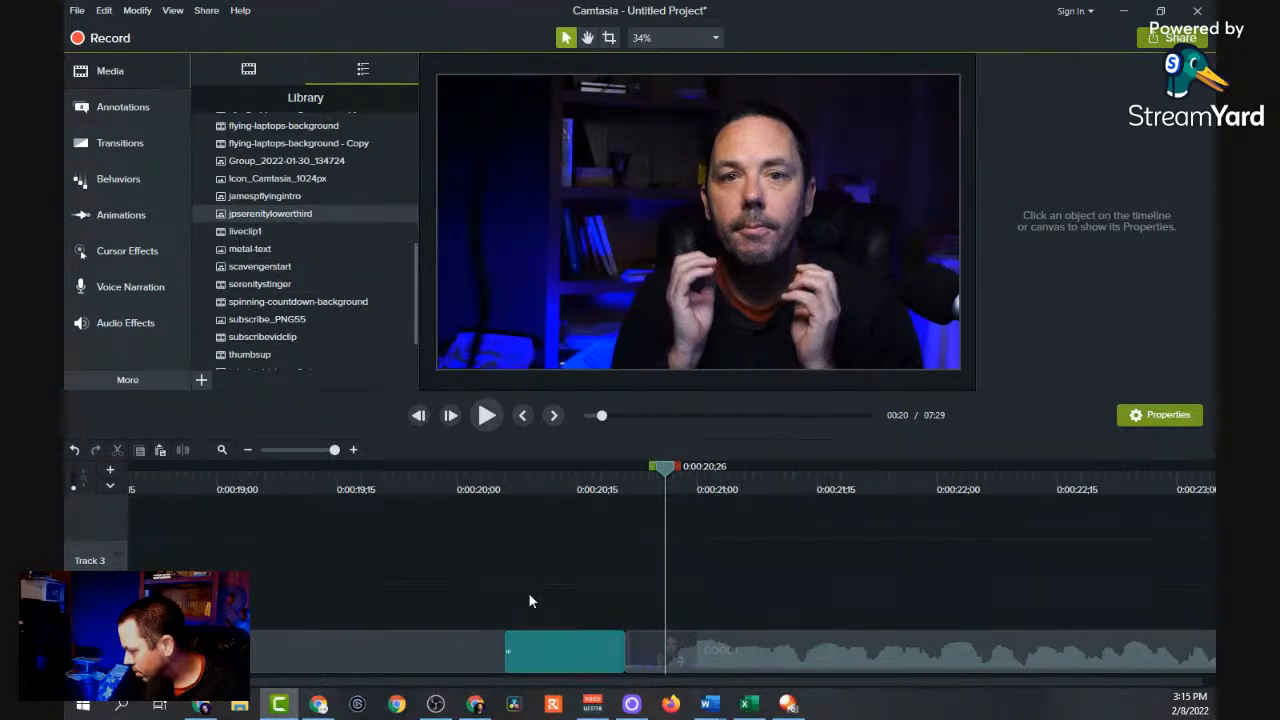
click(294, 451)
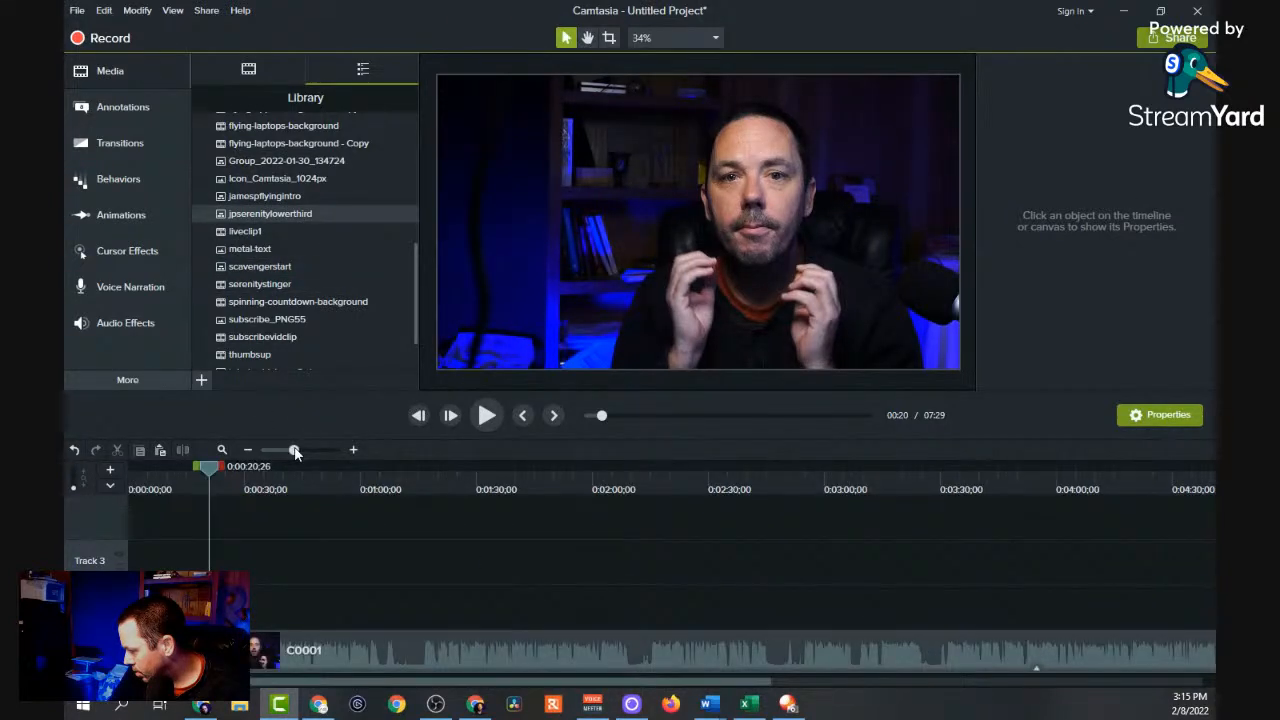
click(316, 451)
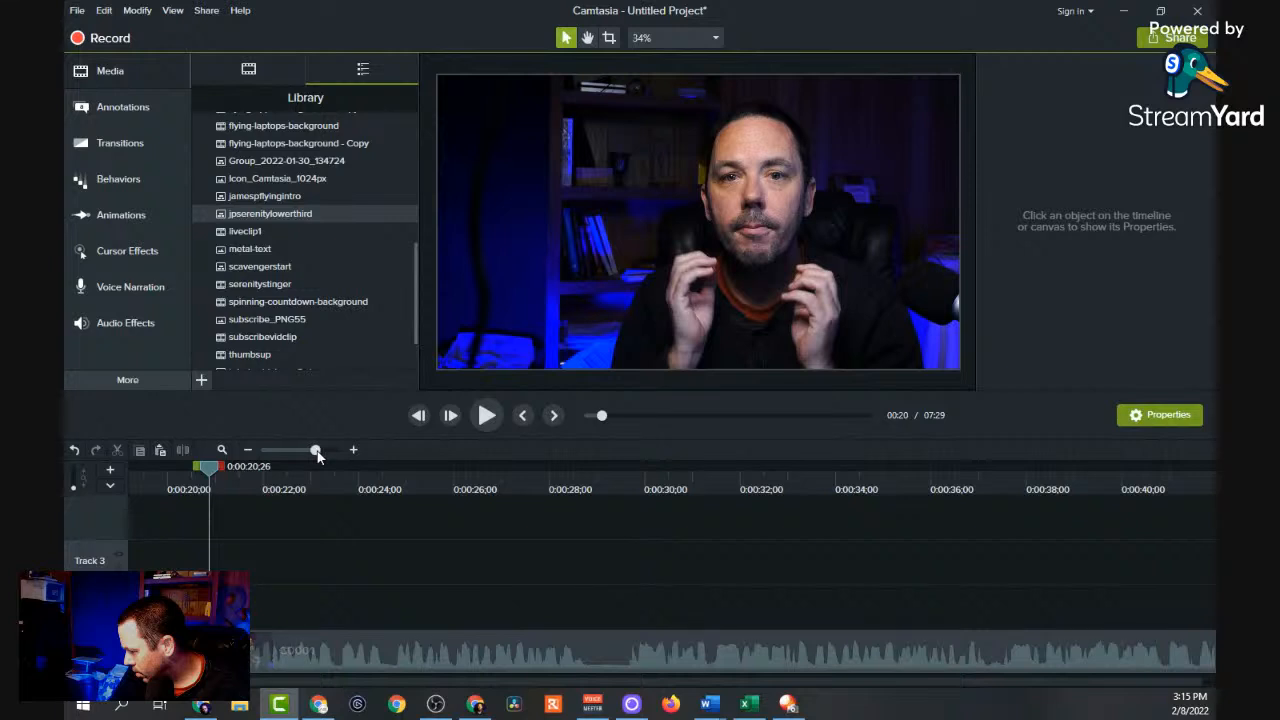
right_click(270, 219)
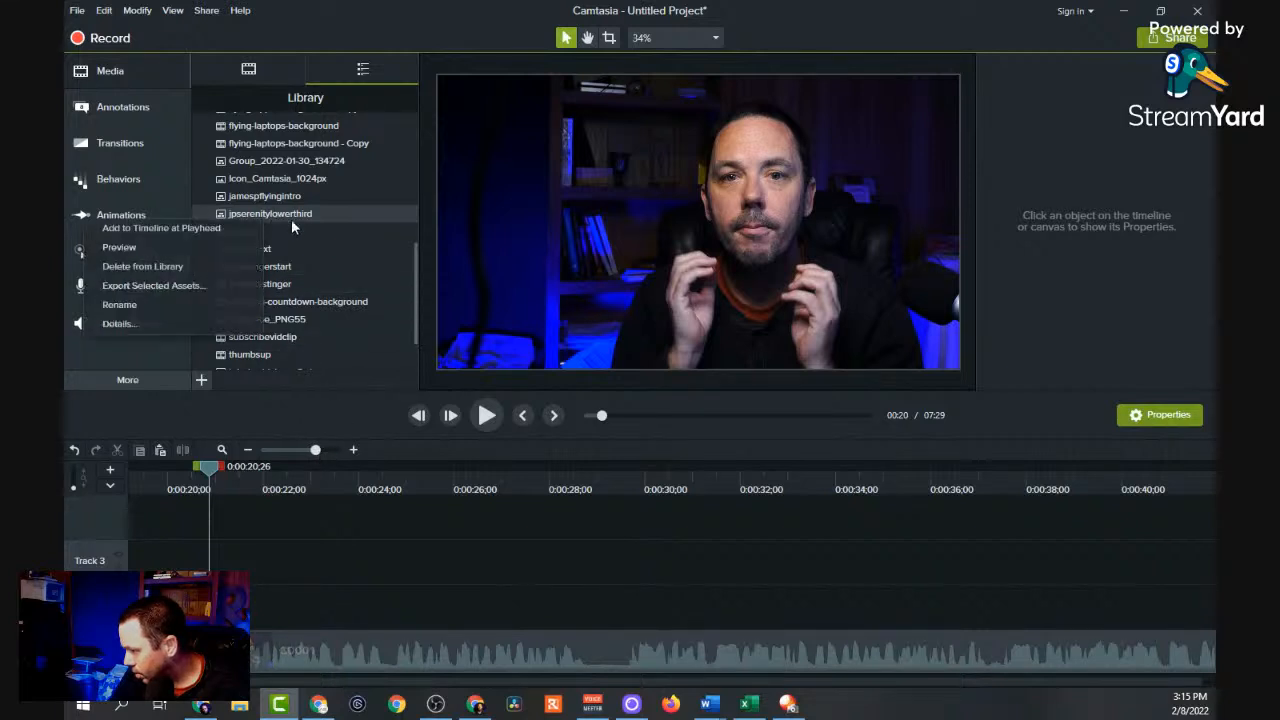
click(160, 228)
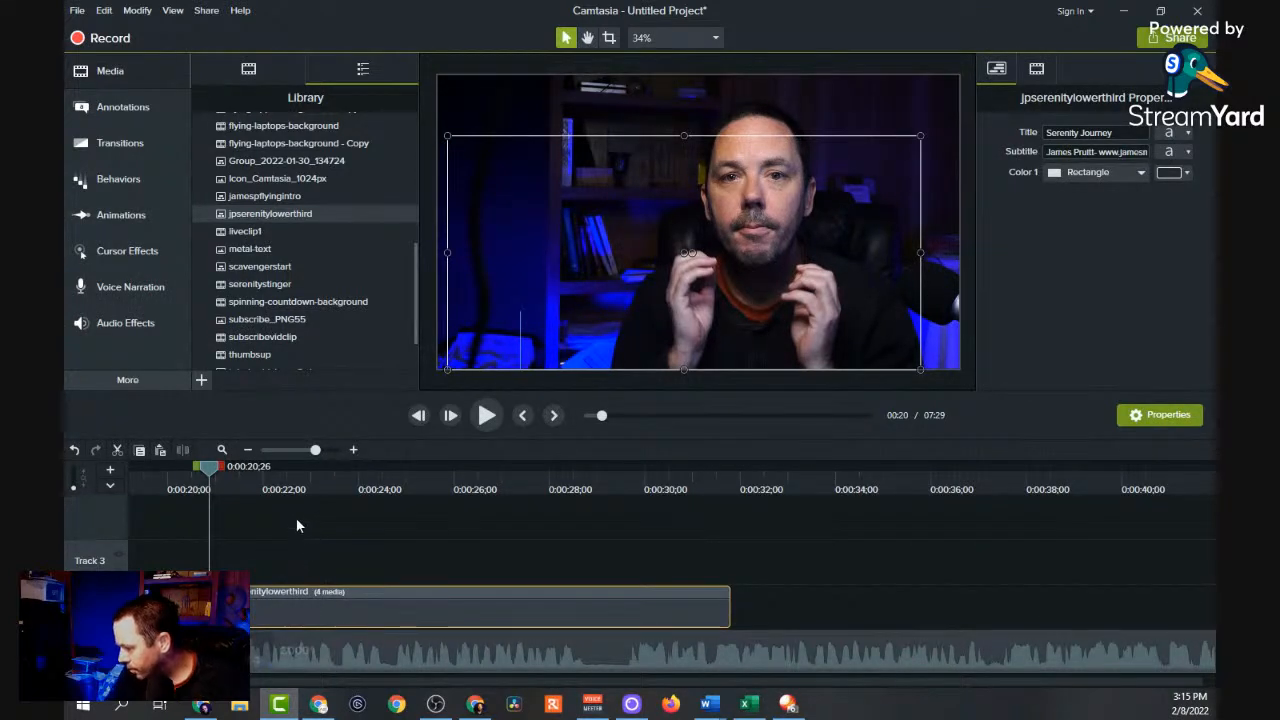
Play the edit from the start of the lower third, replay from around 0:00:33 and from 0:00:30;03, and stop at 0:00:32;07.
click(487, 416)
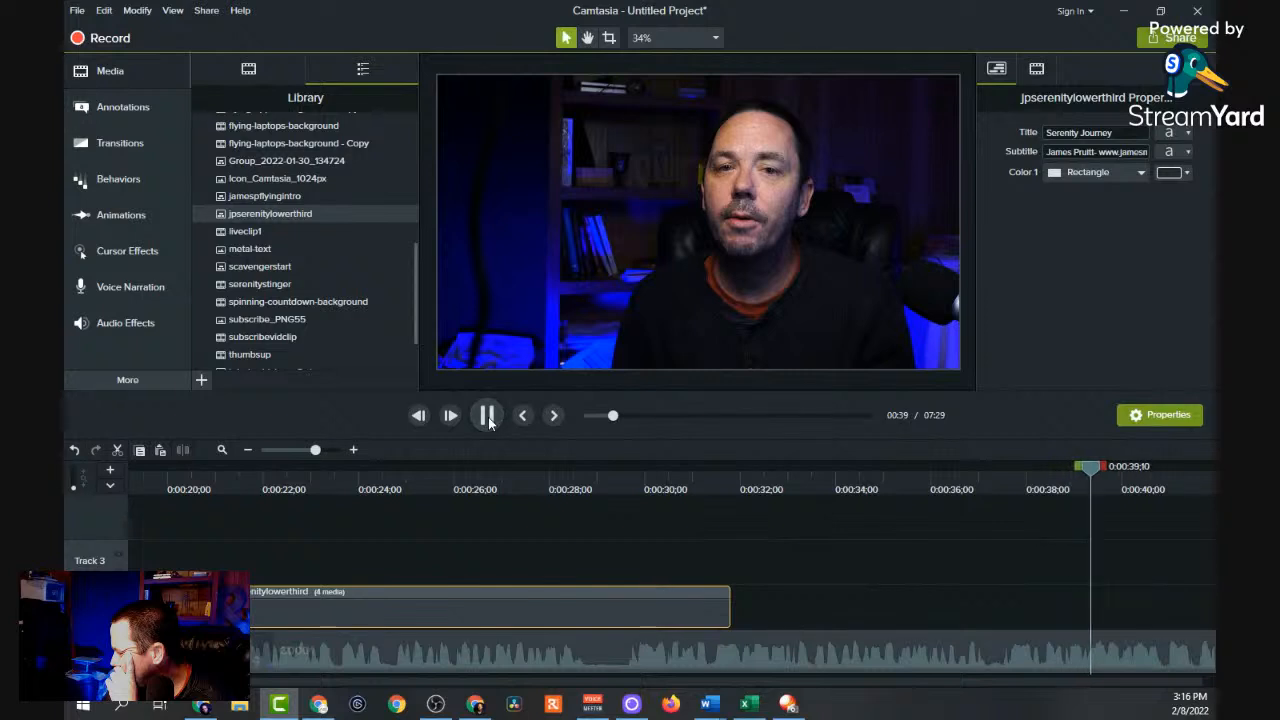
click(487, 416)
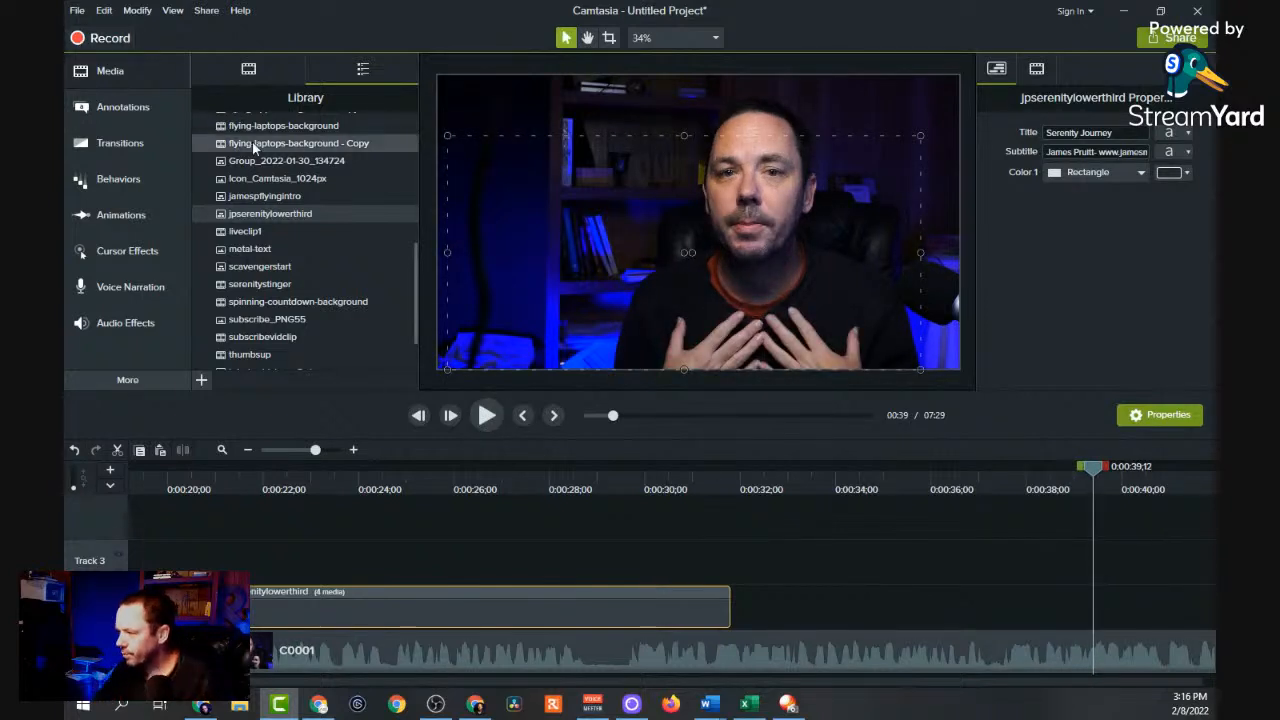
click(789, 479)
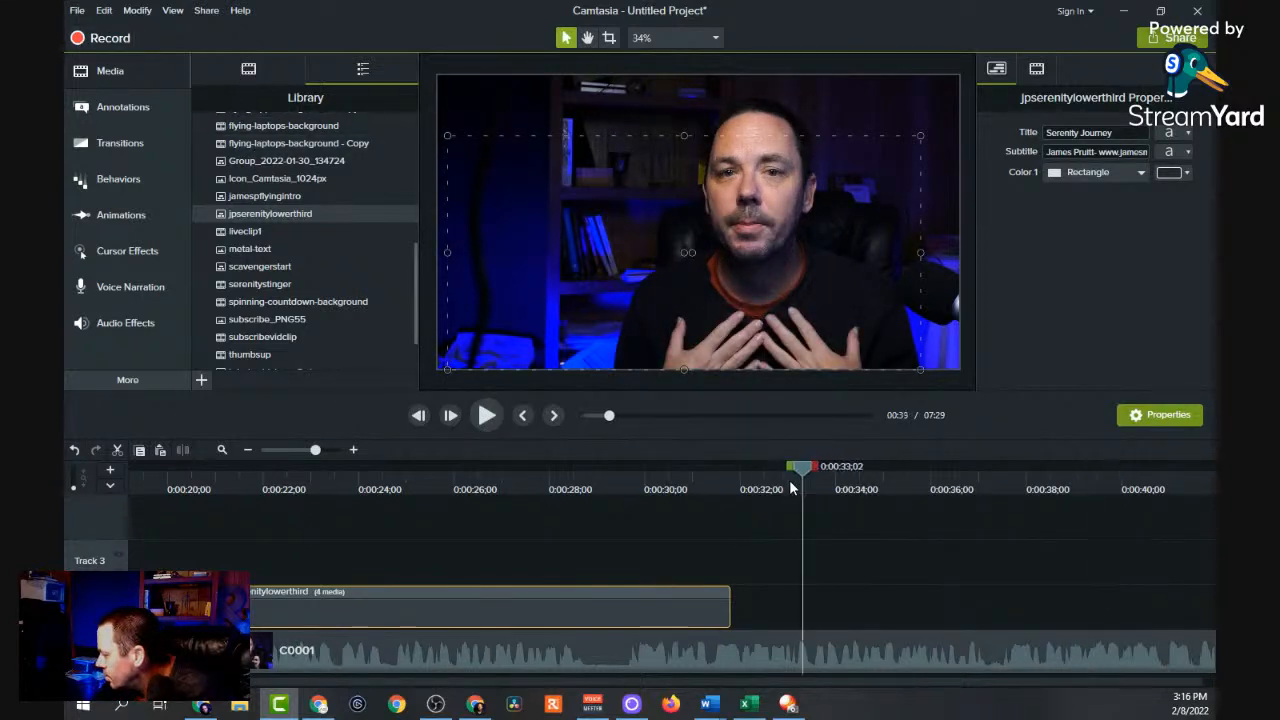
click(485, 416)
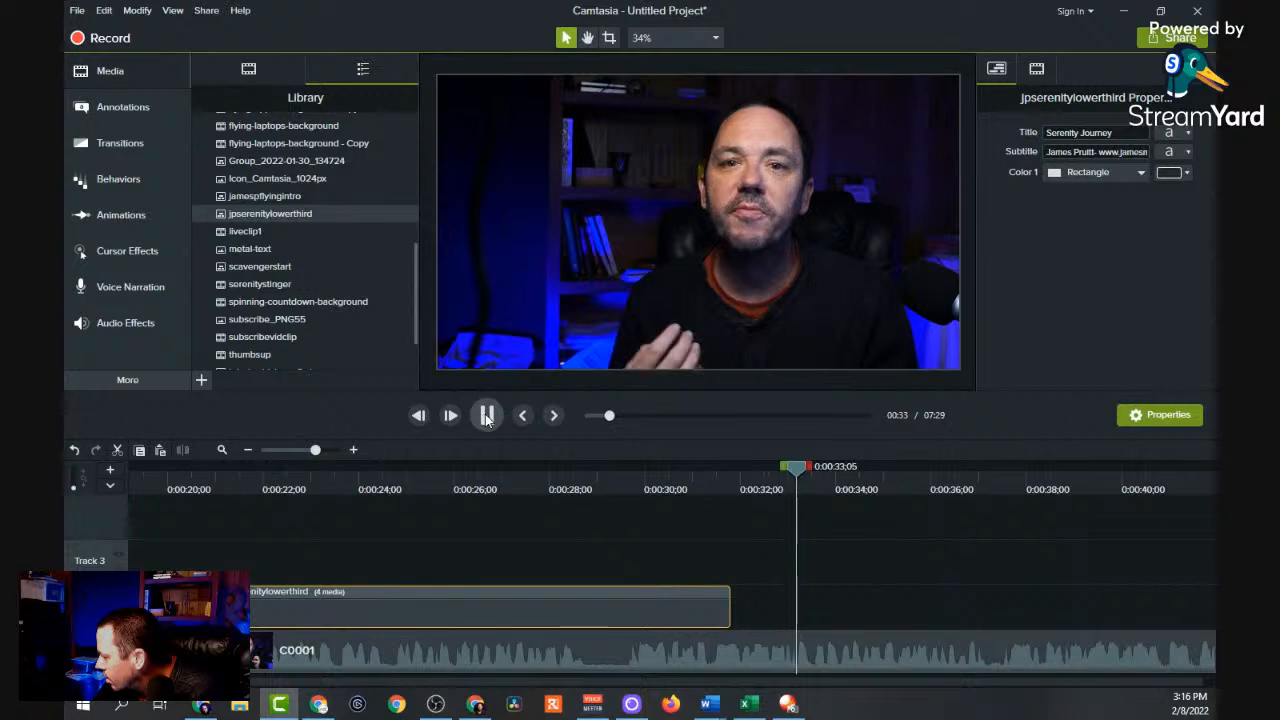
click(486, 416)
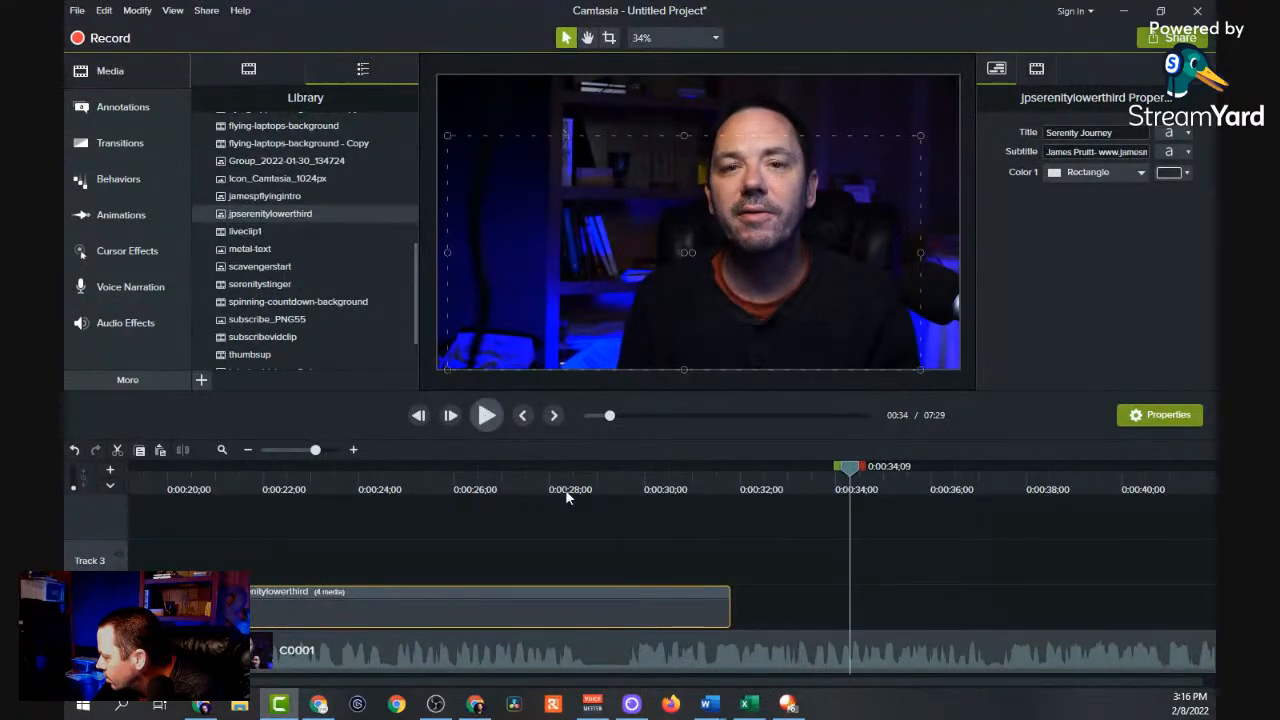
click(652, 487)
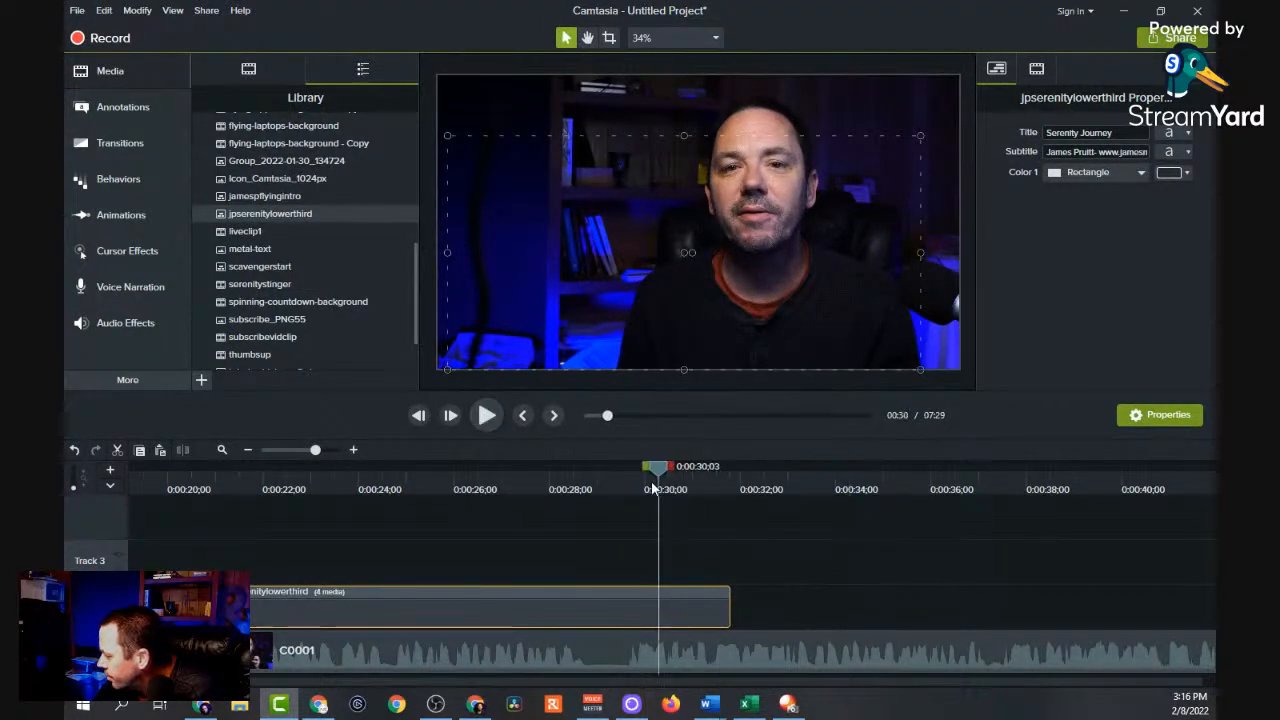
click(487, 416)
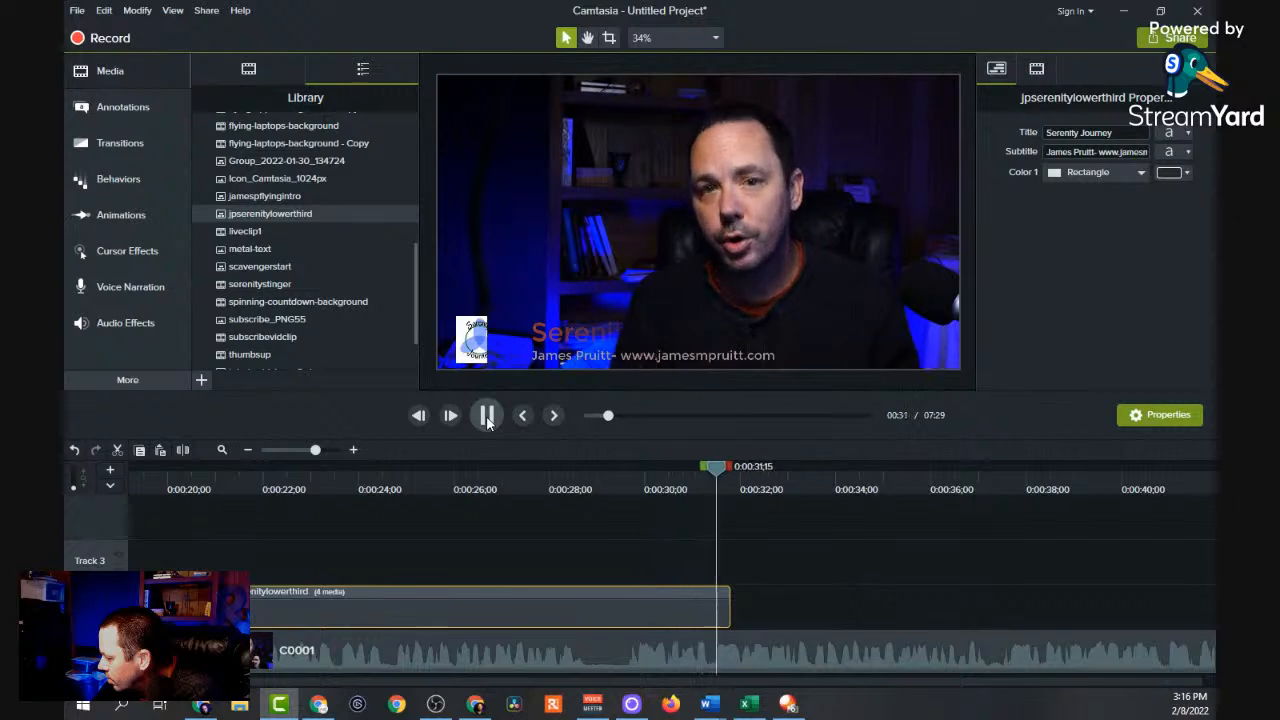
click(487, 416)
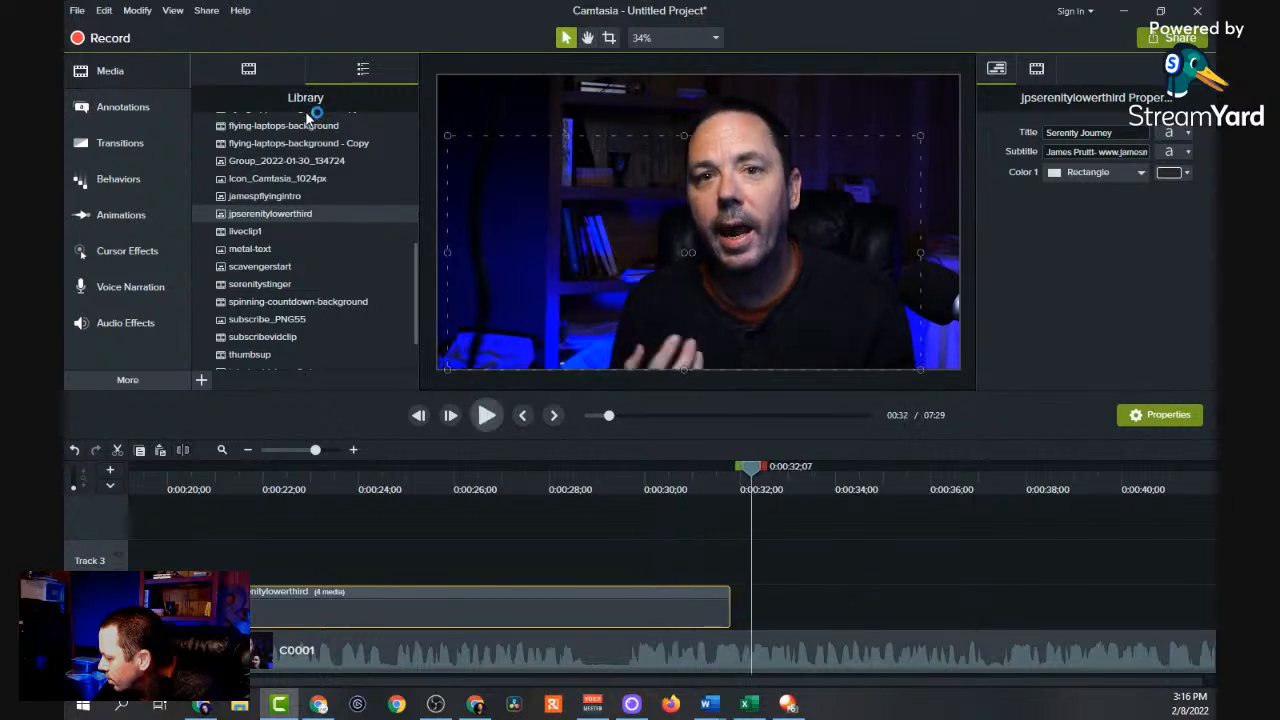
Start importing media from the Downloads folder and remove the Abstract - 18721 and Woman - 78733 clips from that folder.
click(248, 67)
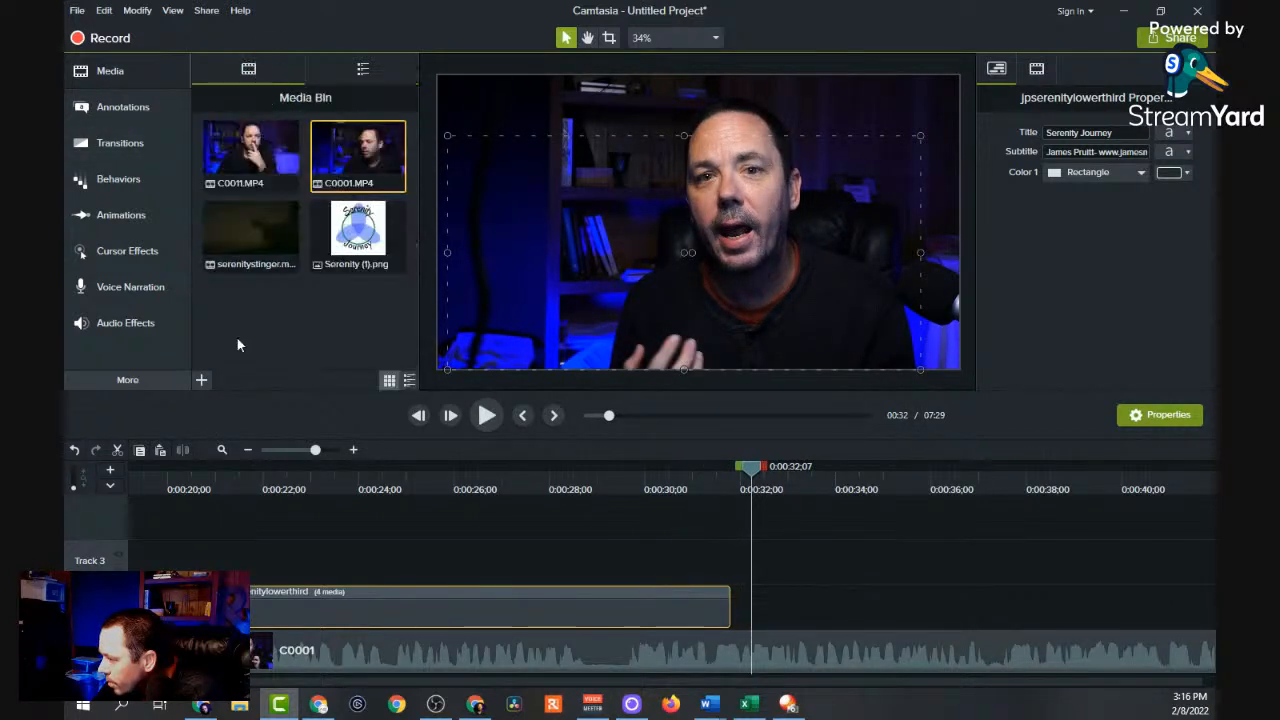
click(202, 379)
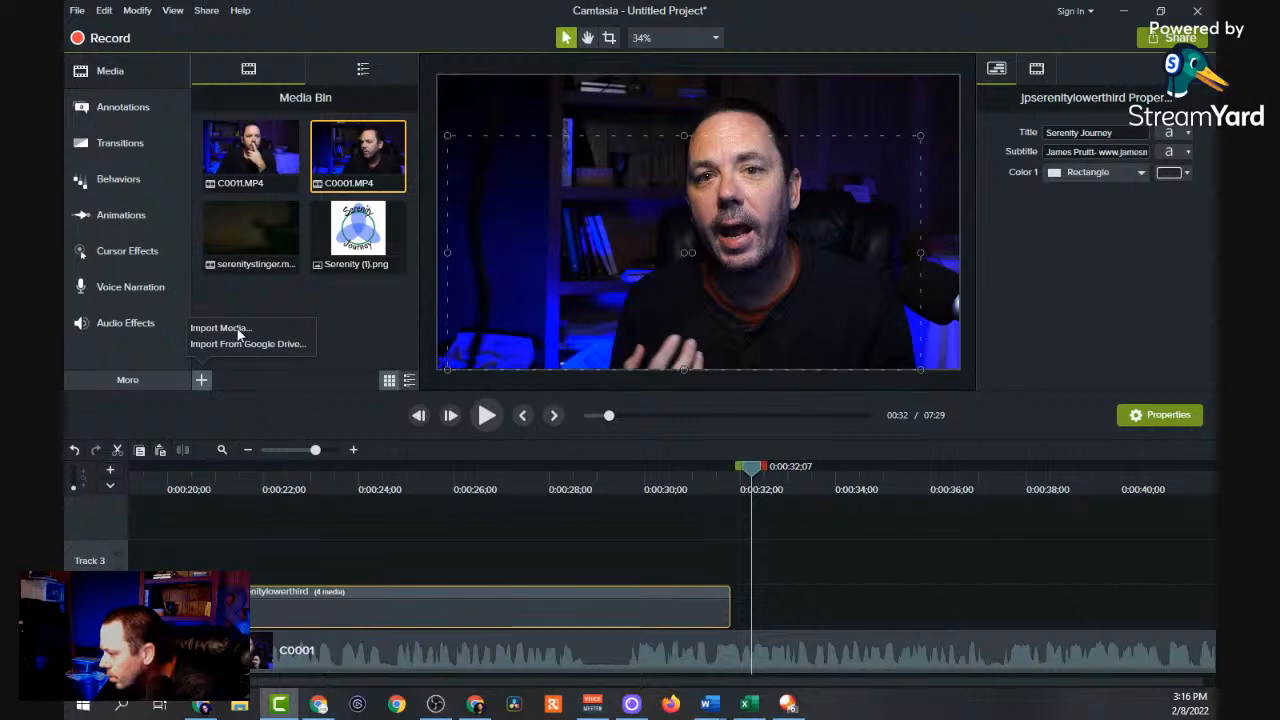
click(236, 328)
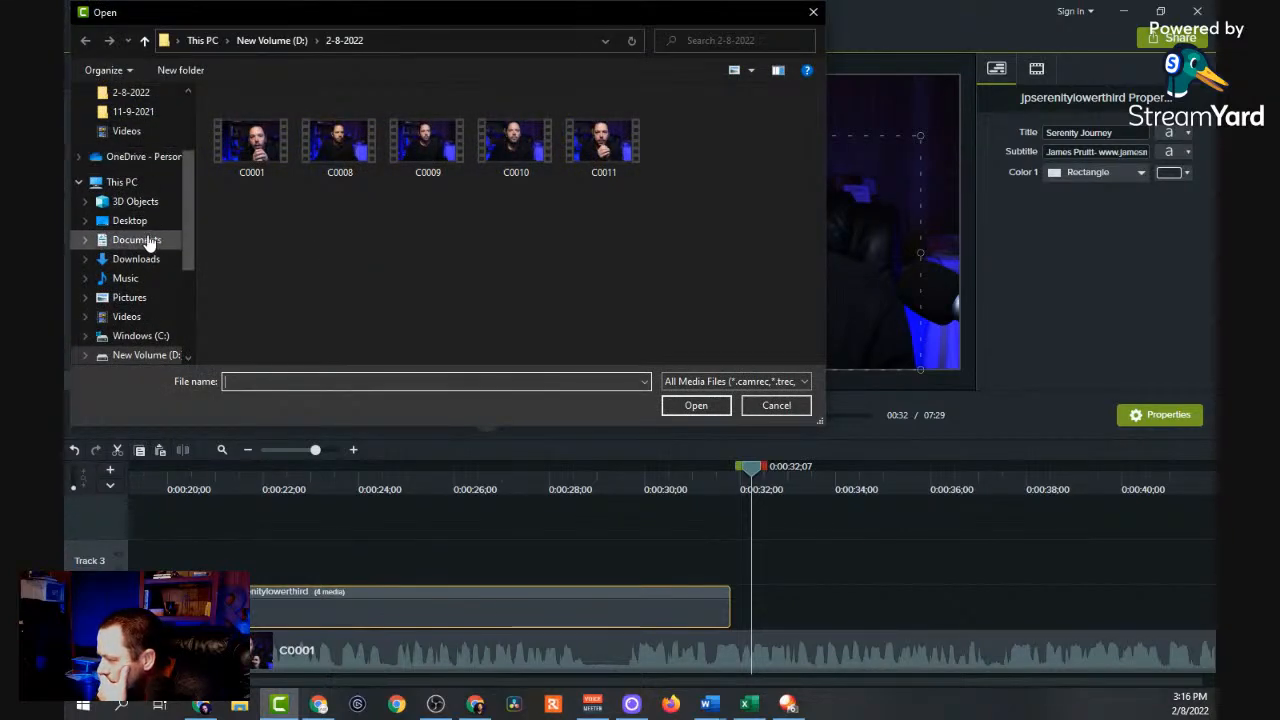
drag(185, 259, 213, 195)
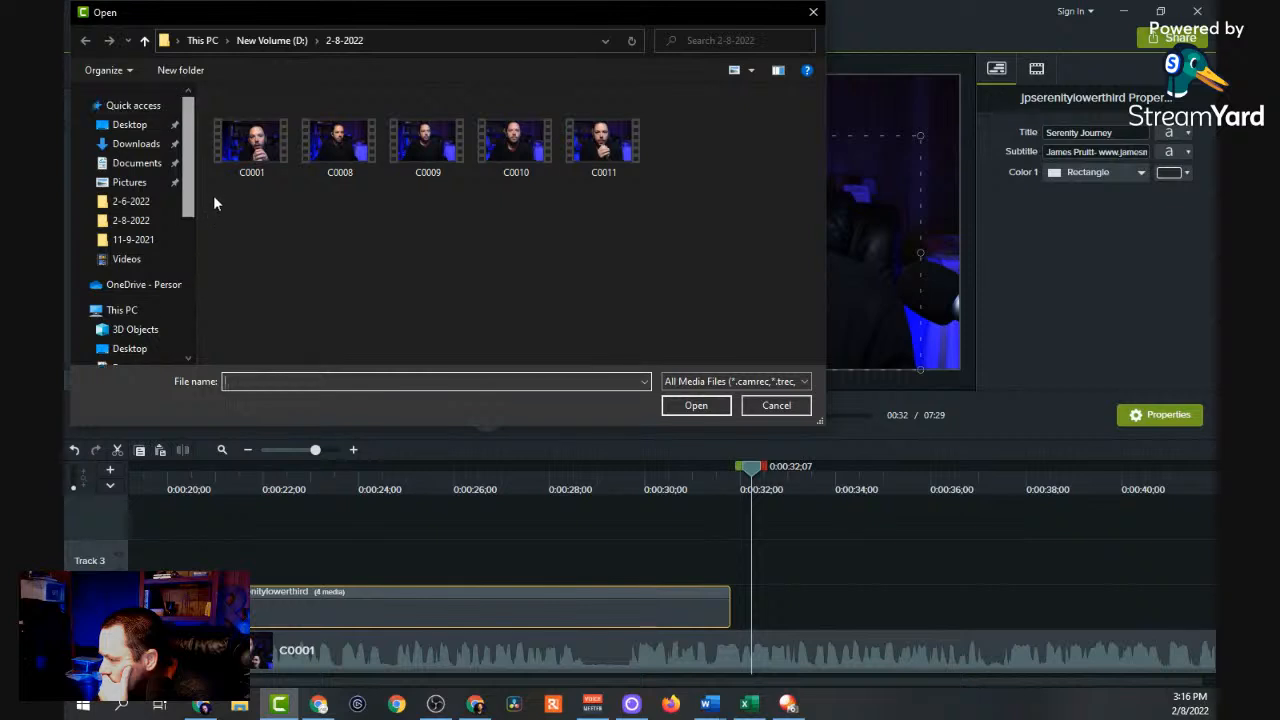
click(136, 143)
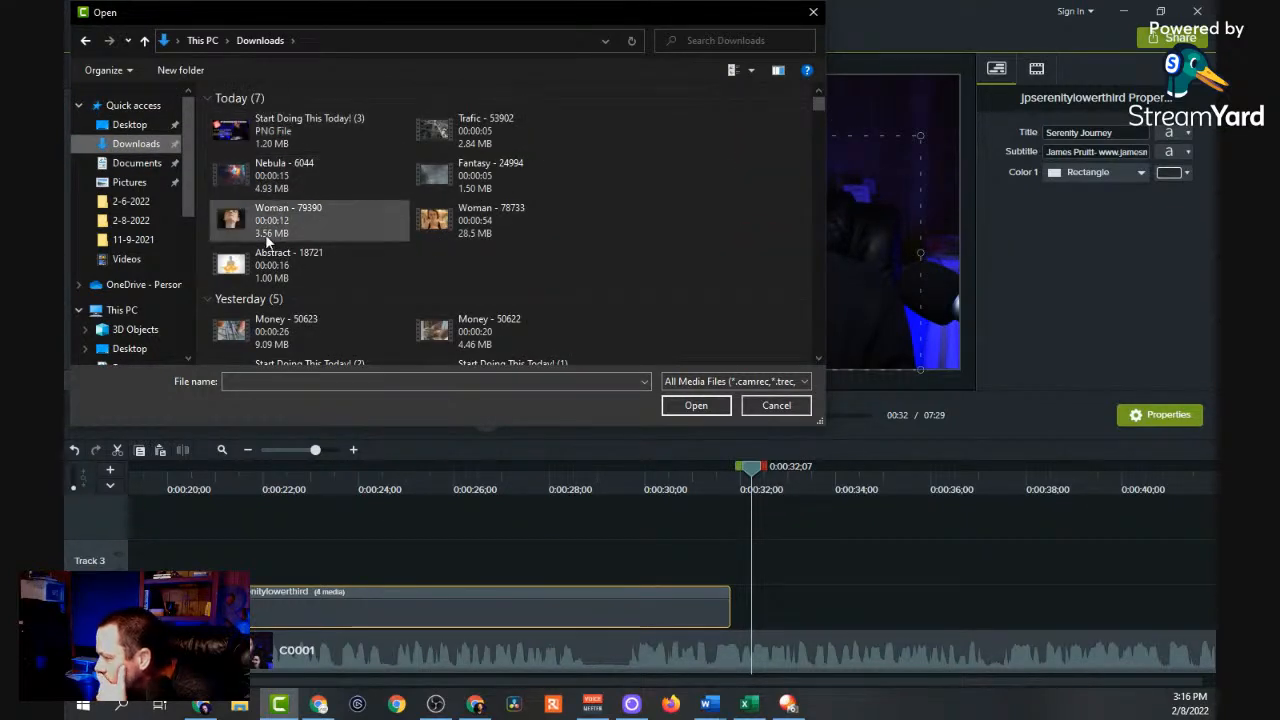
click(253, 284)
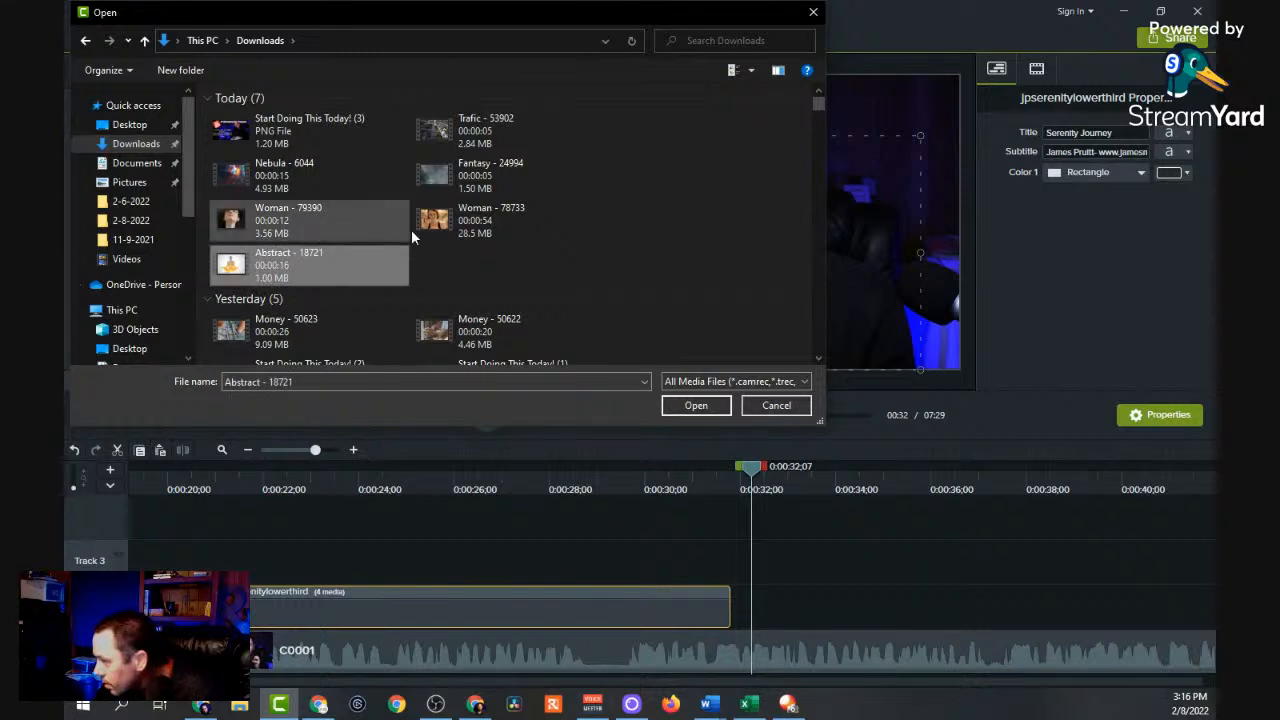
click(425, 226)
Import the Stress - 44637 - Copy, Stress - 44637, writing_-_43869 (Original) and Writing - 34258 clips from Downloads into the project.
click(261, 229)
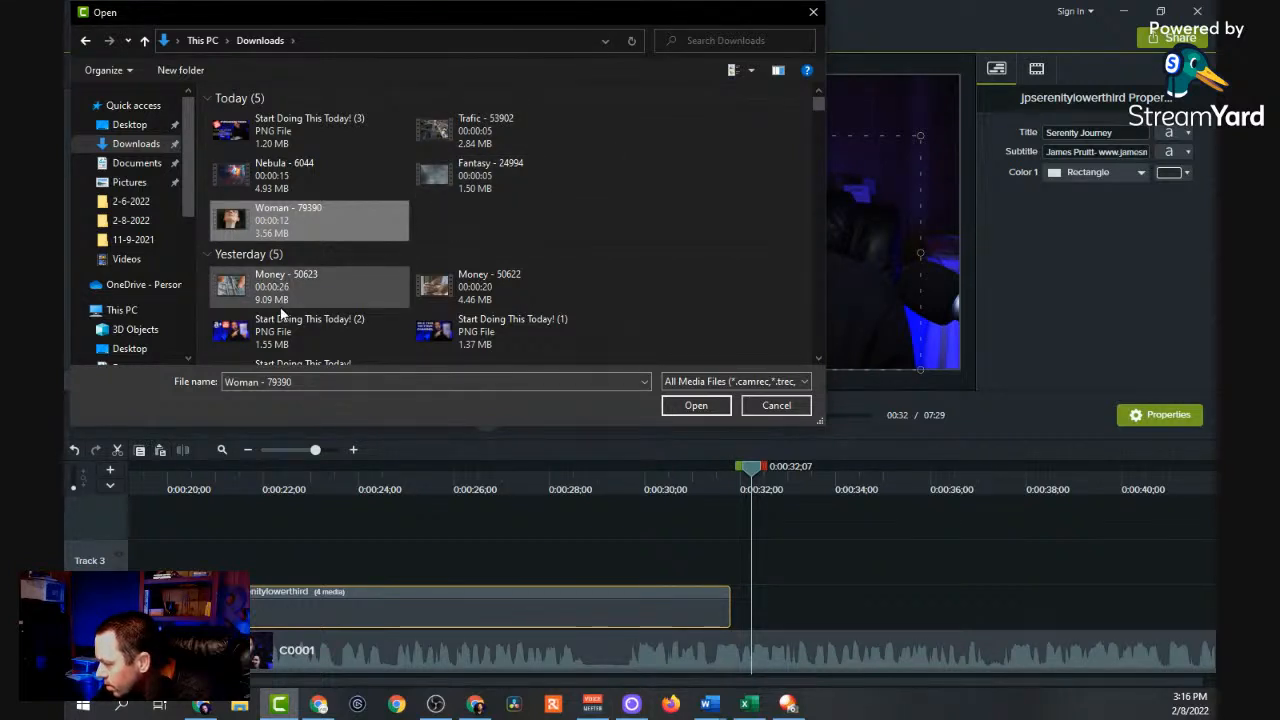
scroll(281, 312, down, 3)
scroll(287, 312, up, 1)
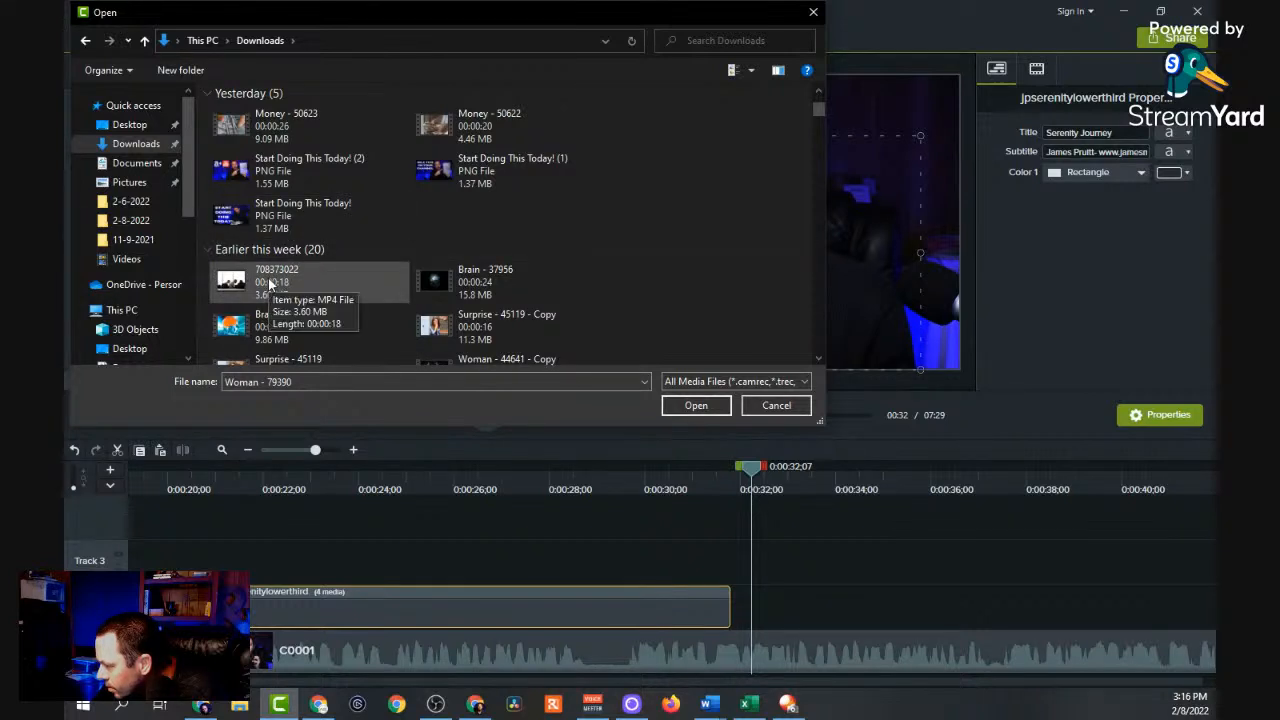
scroll(261, 283, down, 3)
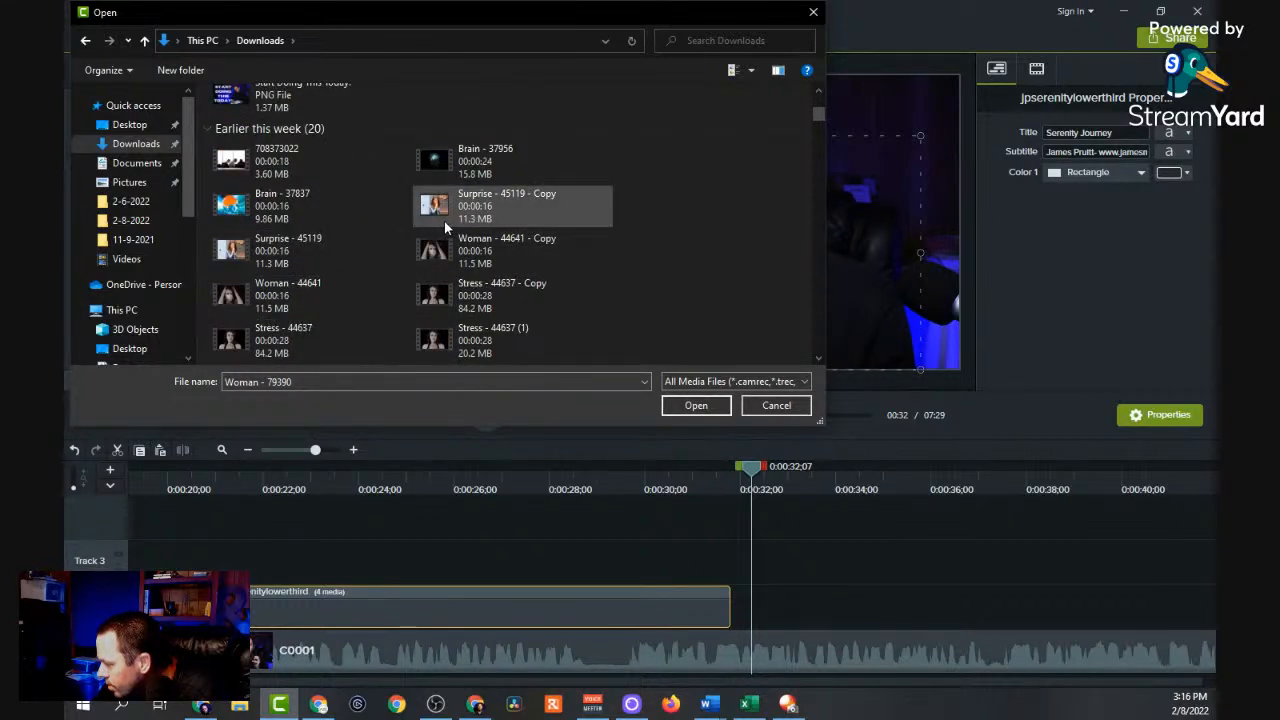
click(437, 299)
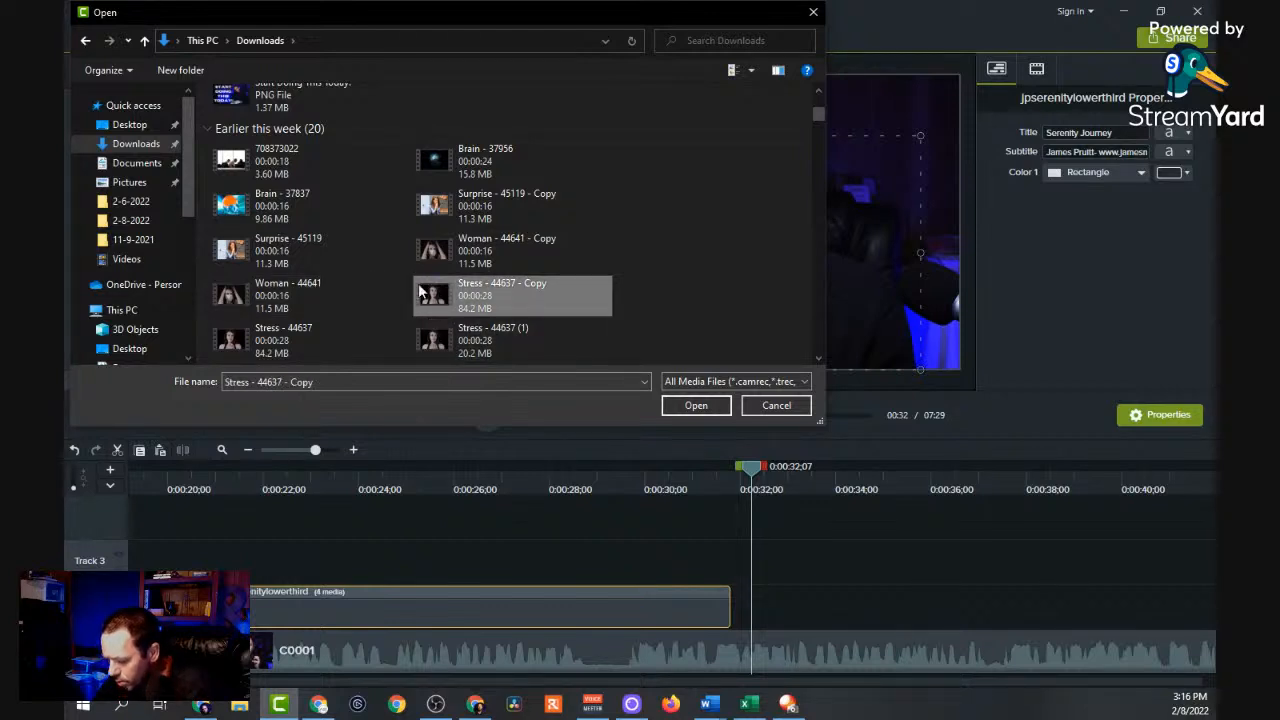
ctrl+click(260, 340)
scroll(347, 330, down, 3)
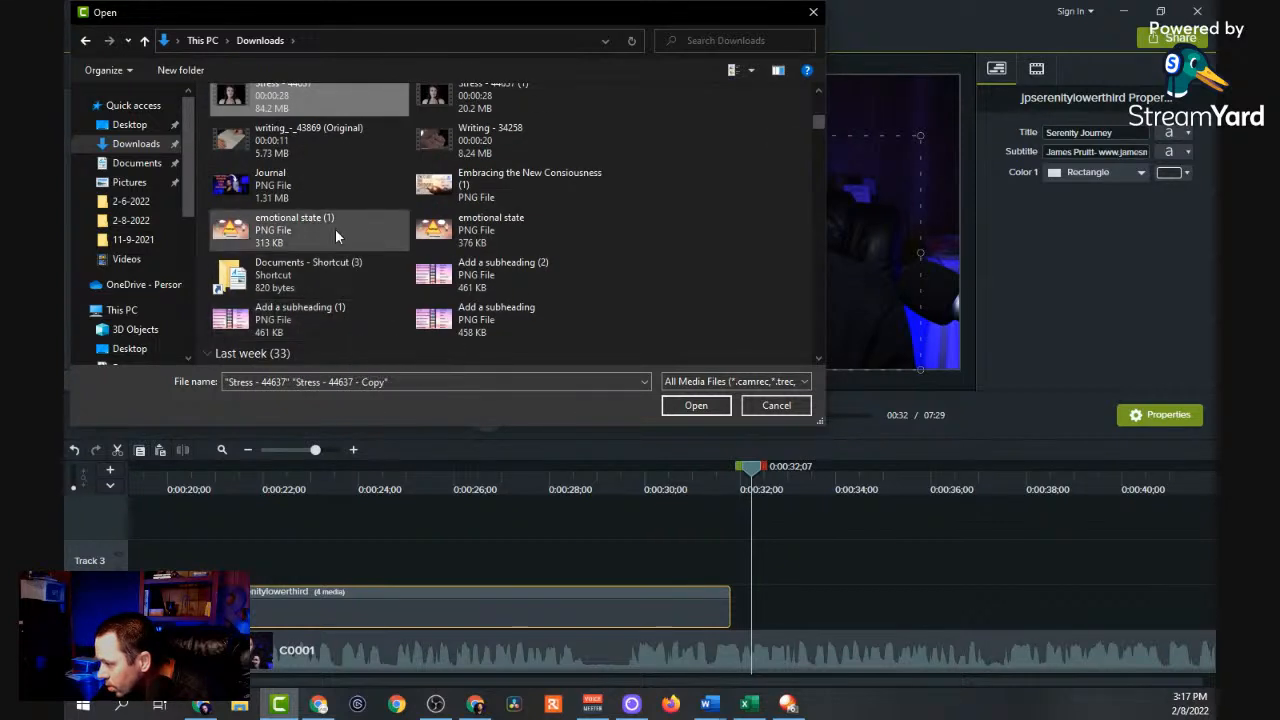
ctrl+click(252, 150)
ctrl+click(448, 142)
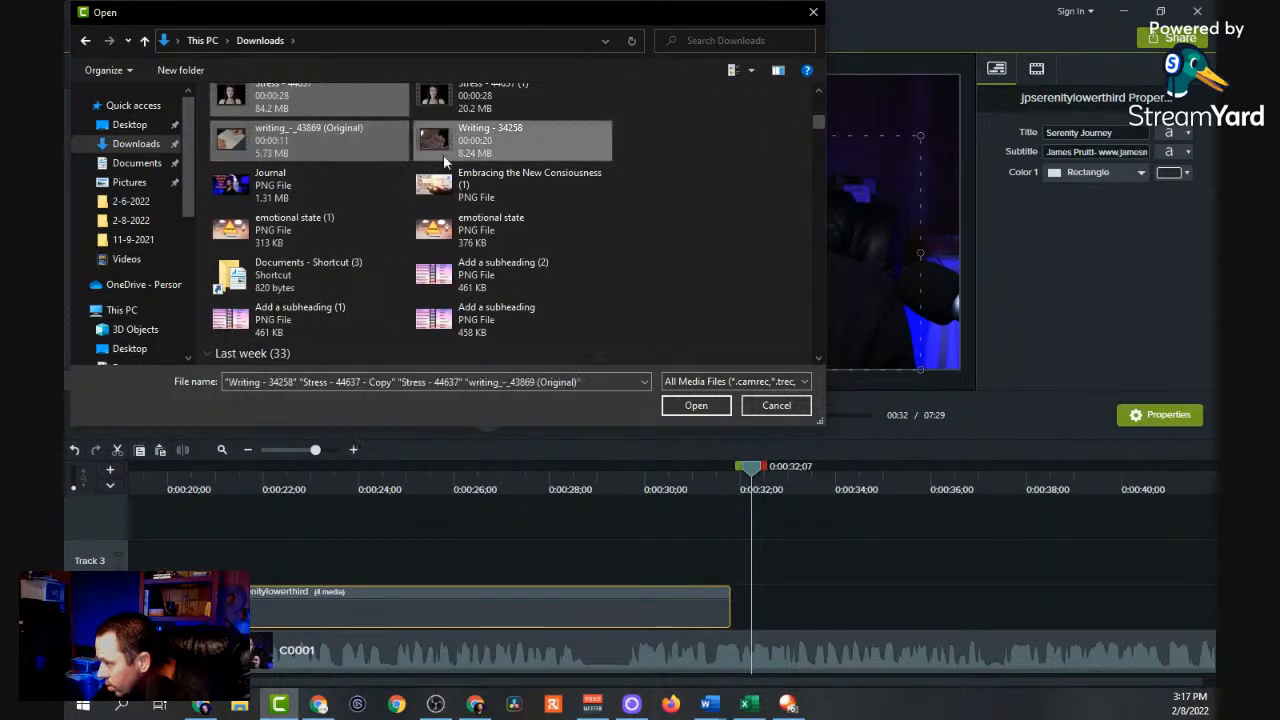
click(696, 406)
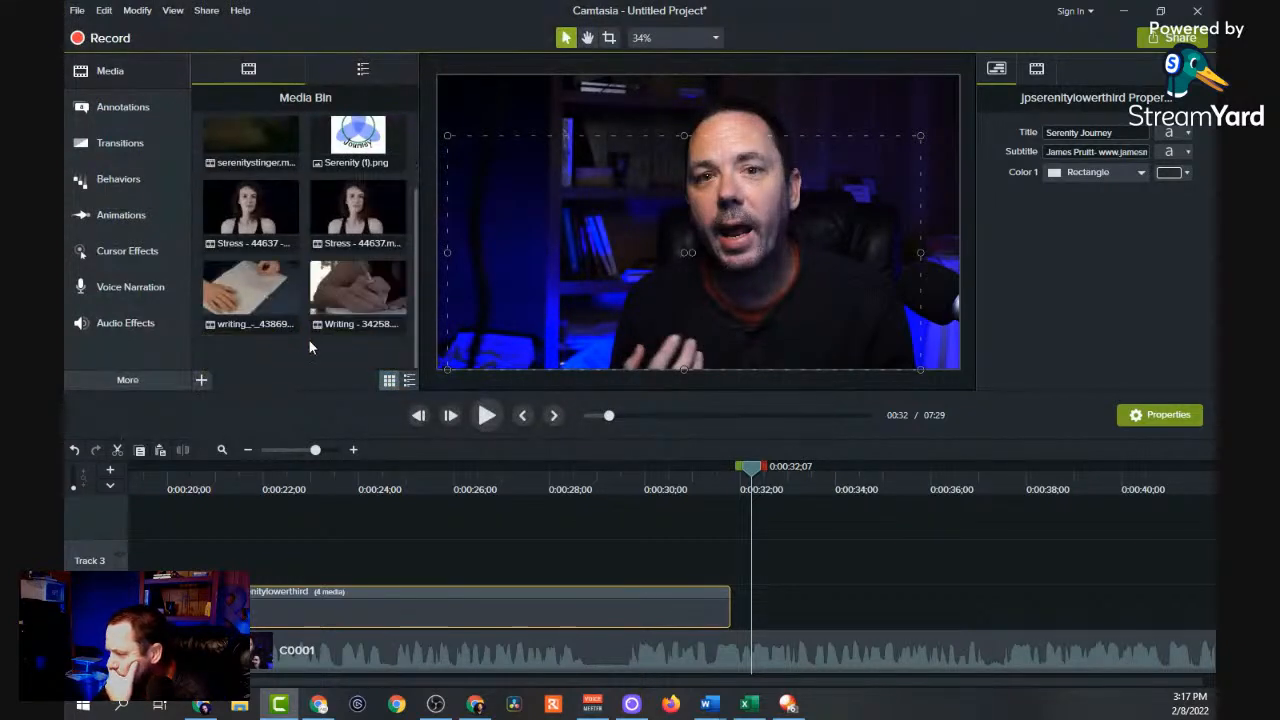
Place the writing_-_43869 (Original) clip above C0001 at 0:00:32;07 and add a Fade transition to its start.
drag(236, 300, 733, 615)
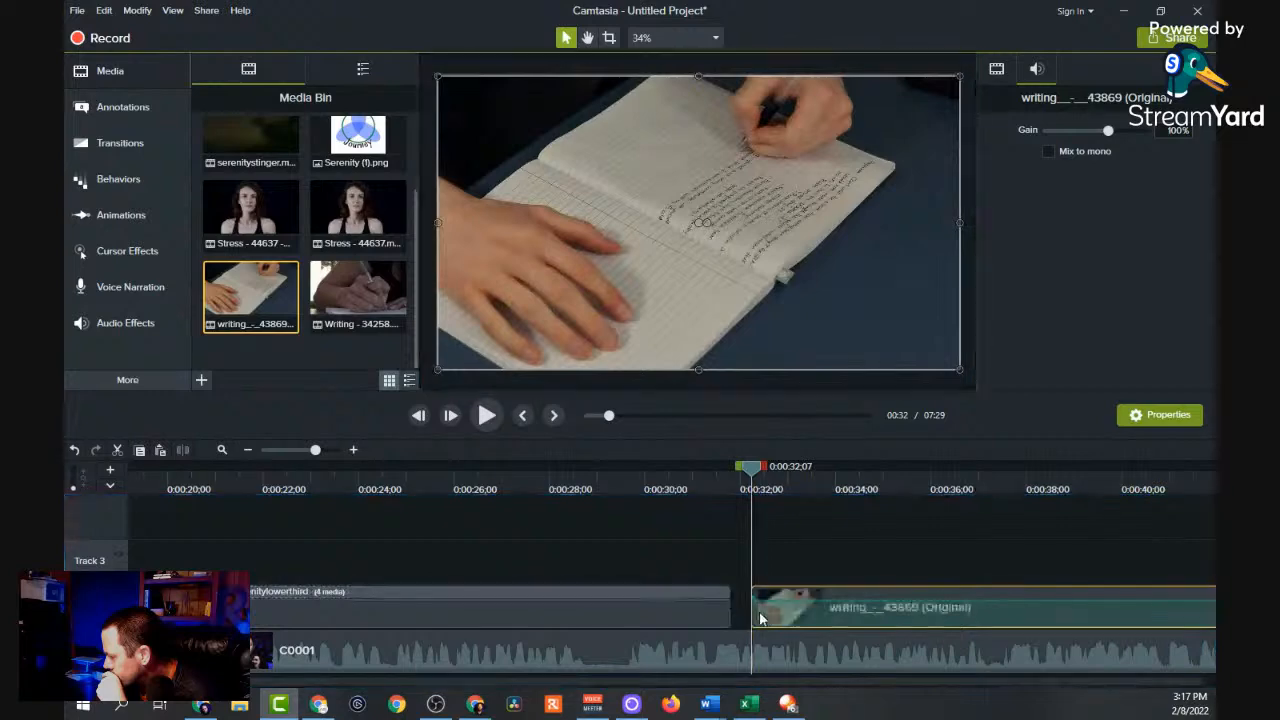
click(165, 142)
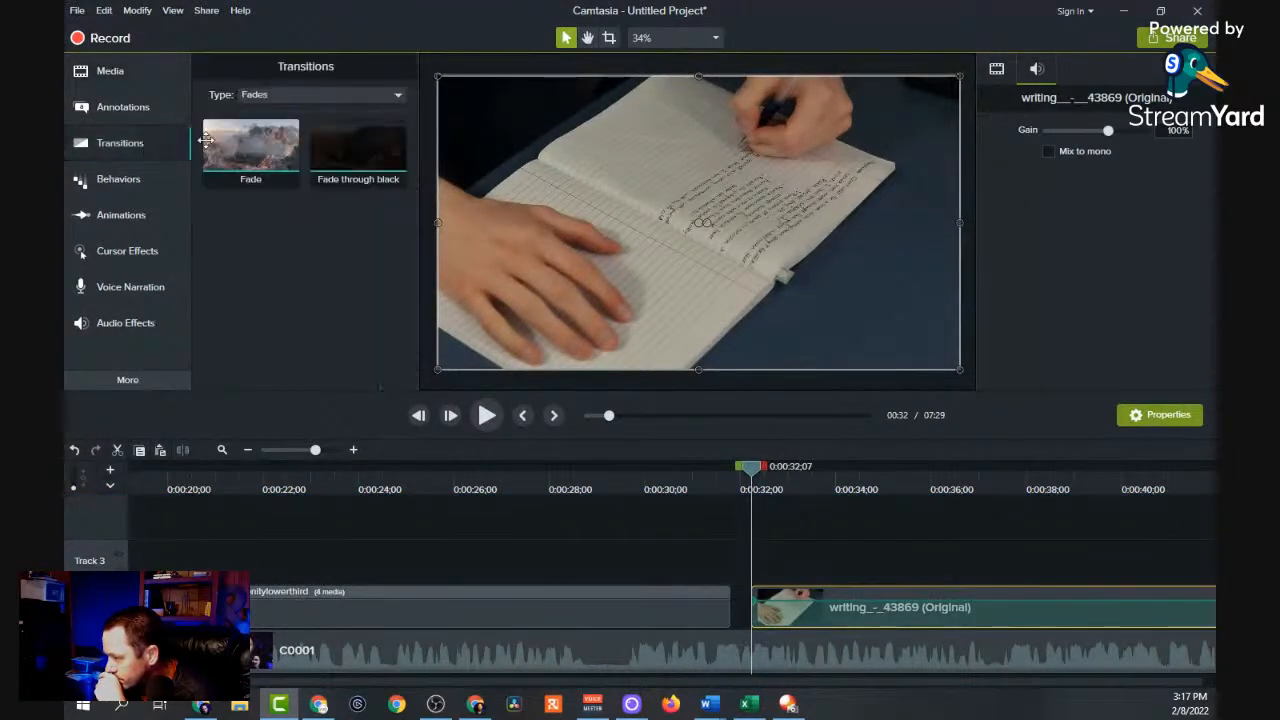
drag(262, 149, 829, 618)
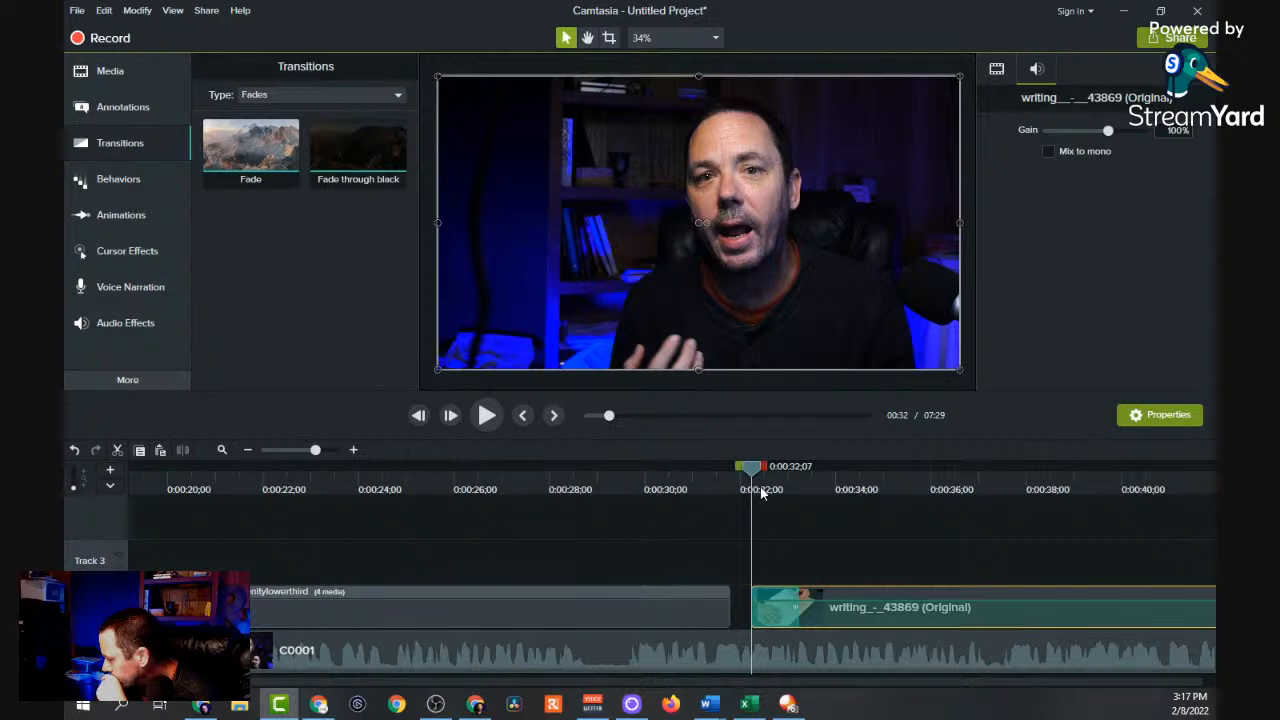
Play the writing_-_43869 (Original) clip up to 0:00:37;14 and split it there.
click(487, 416)
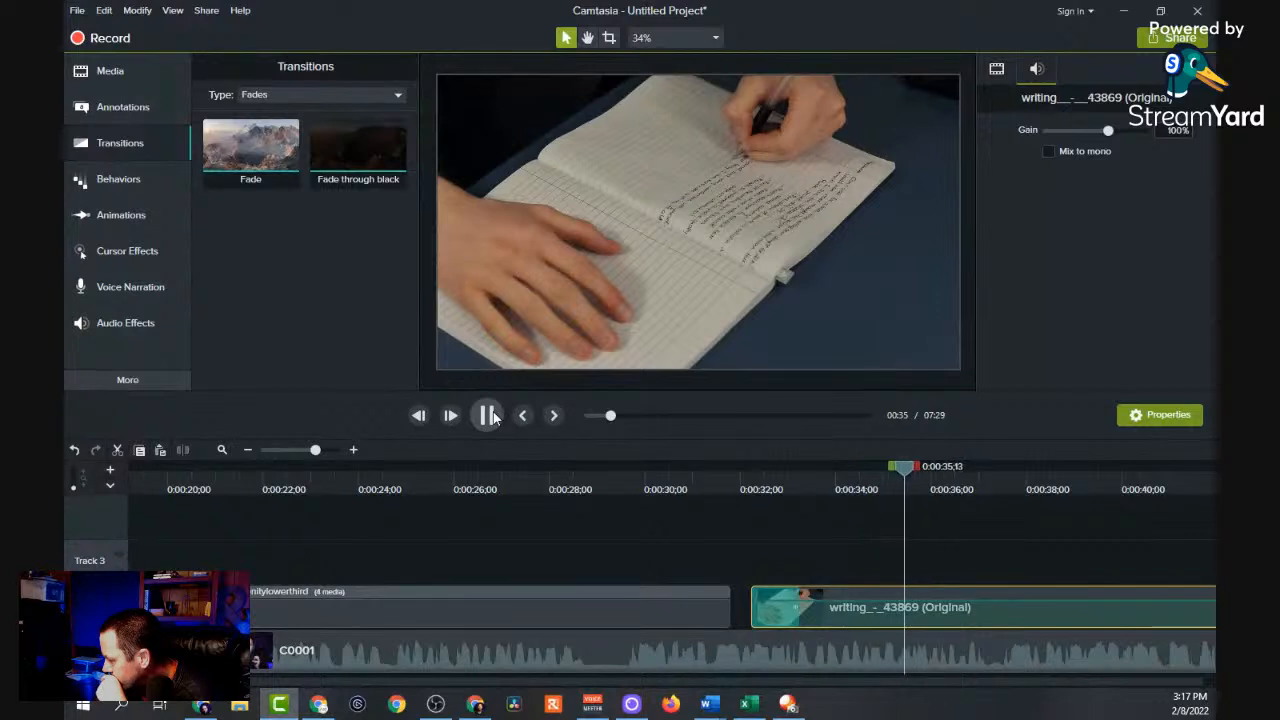
click(498, 419)
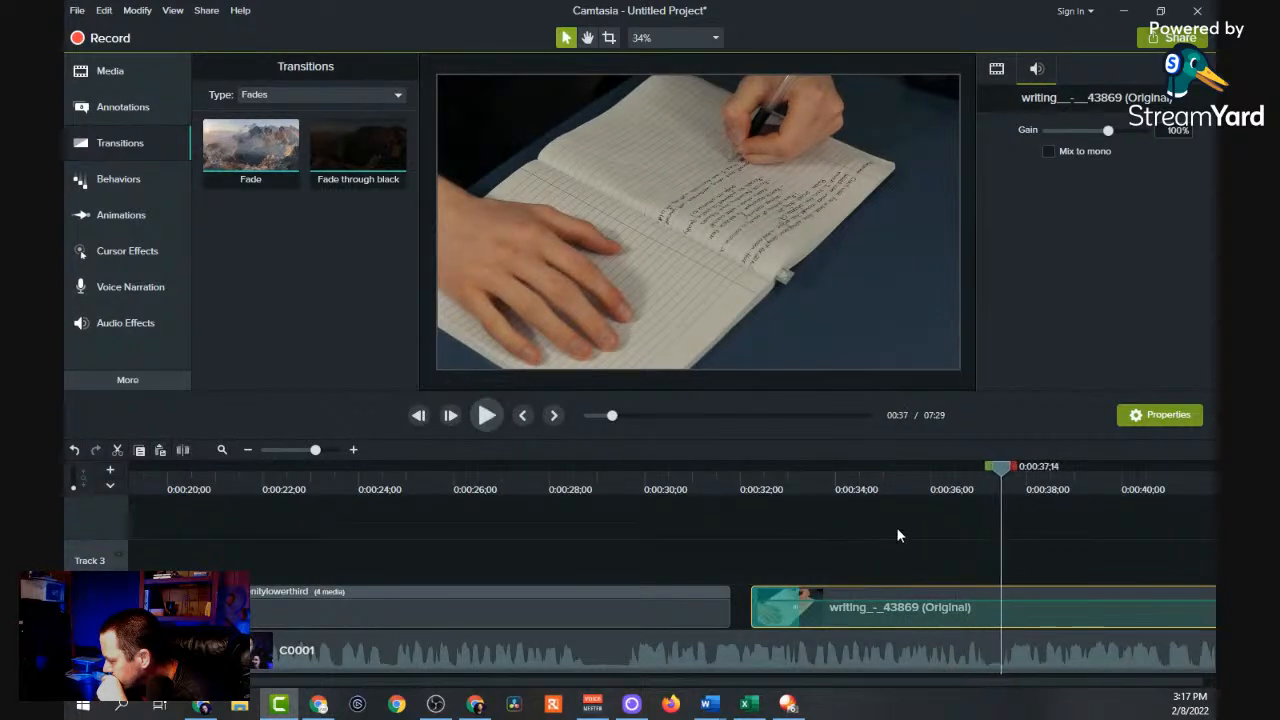
click(1020, 618)
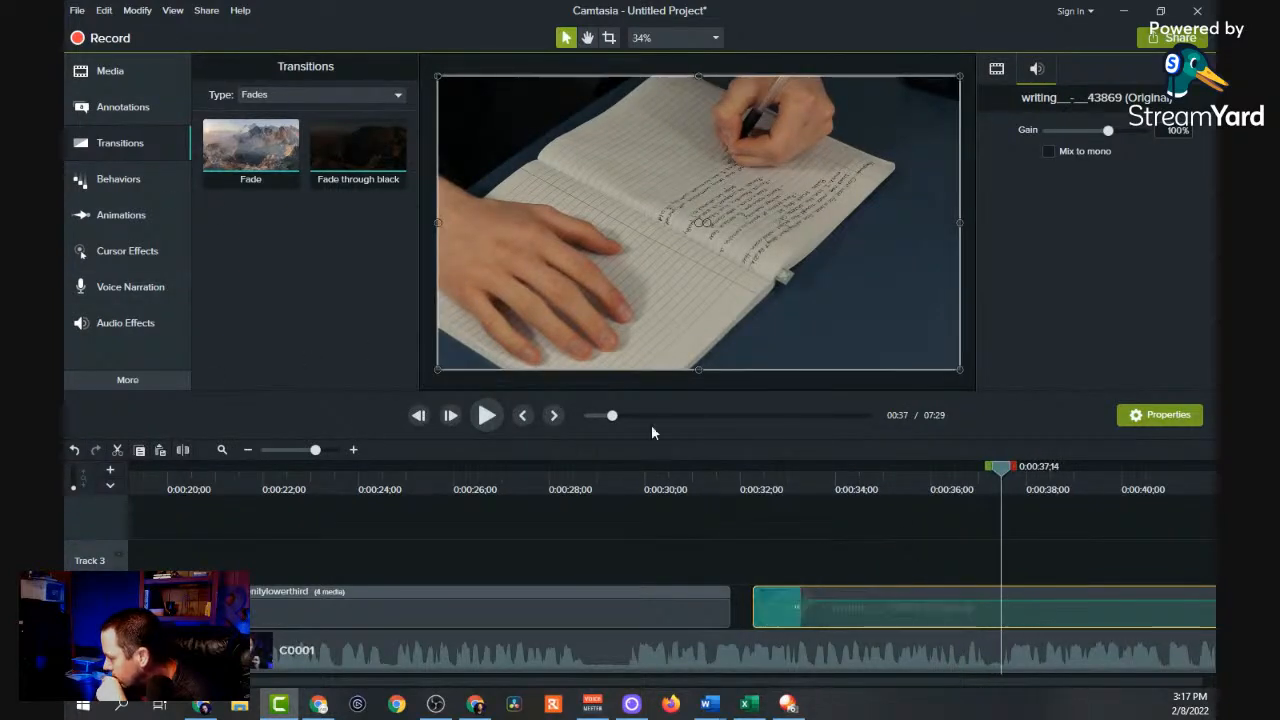
click(183, 450)
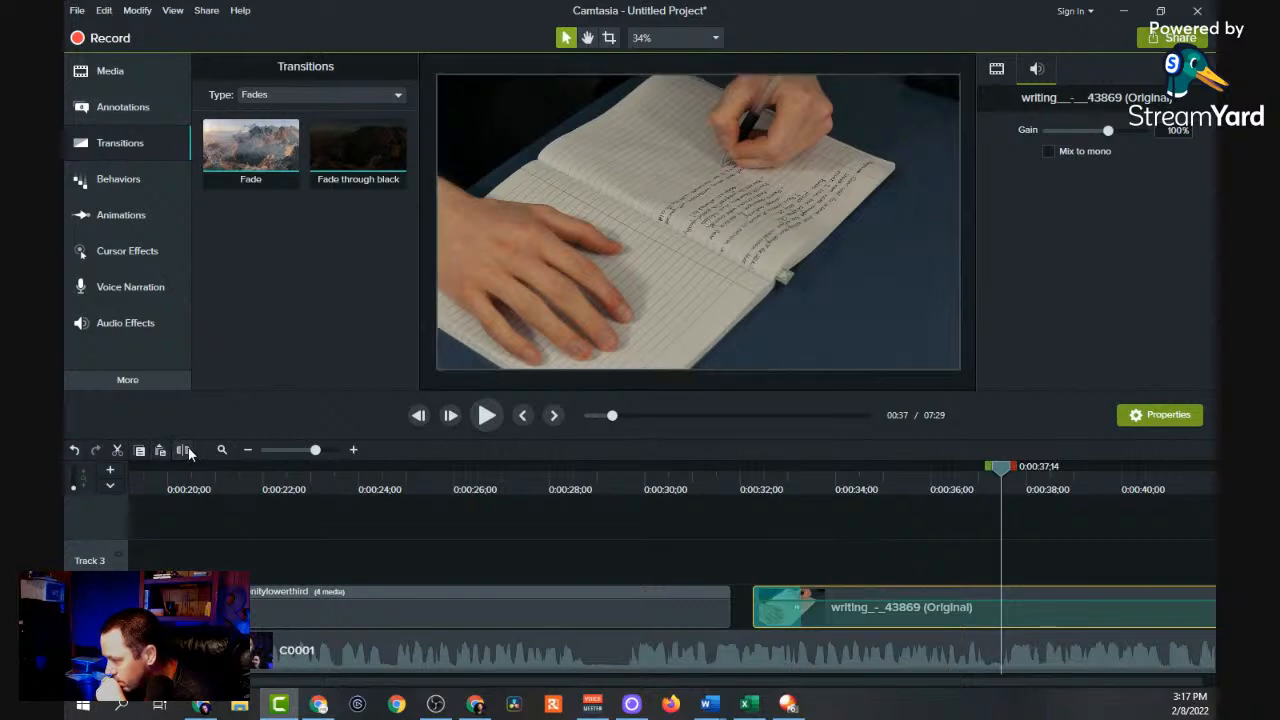
Add a fade transition at the end of the first writing clip segment and delete the leftover segment after the split.
drag(344, 144, 966, 614)
drag(1091, 617, 1140, 621)
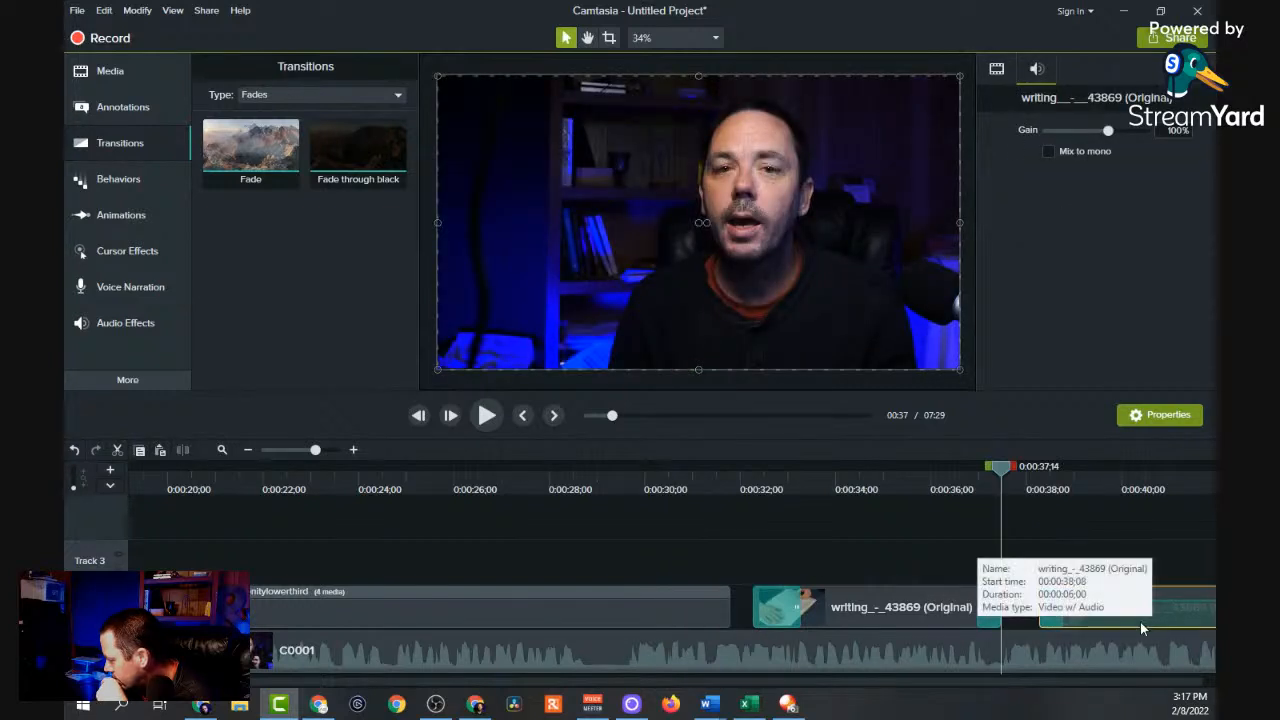
key(Delete)
Play the edit from just before the writing clip and split the C0001 clip at 0:00:47;20.
click(700, 487)
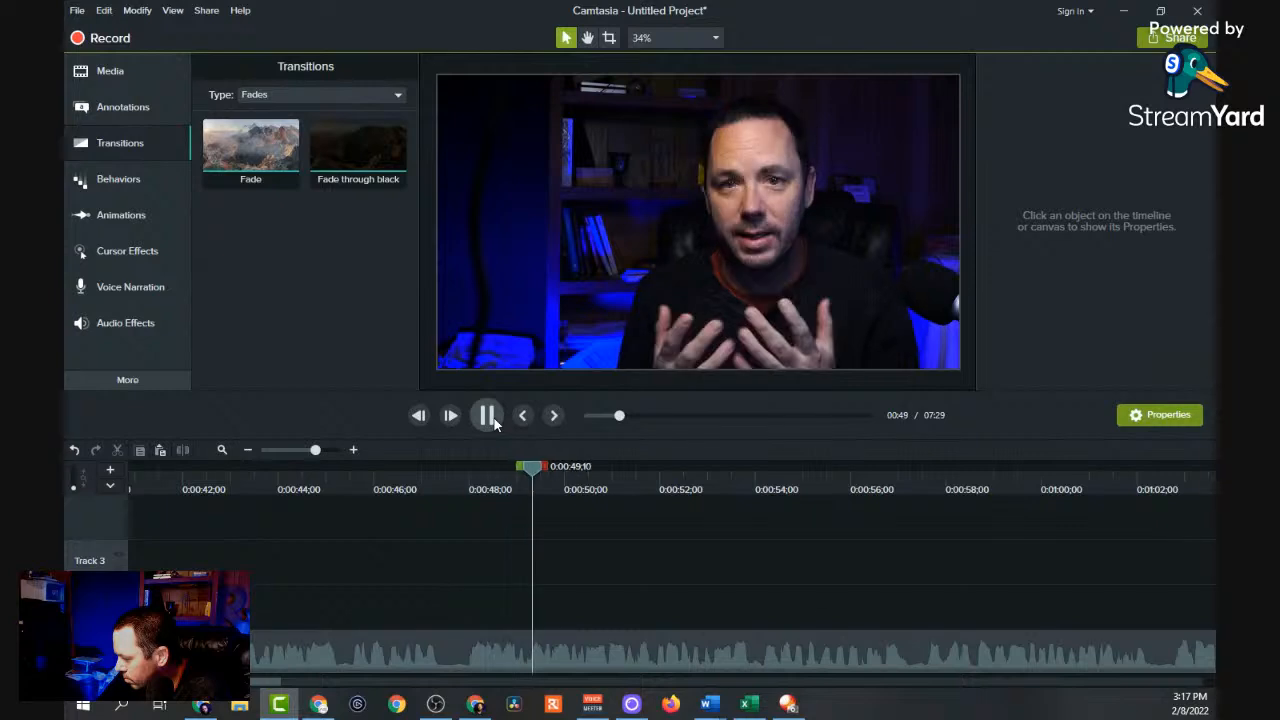
click(452, 482)
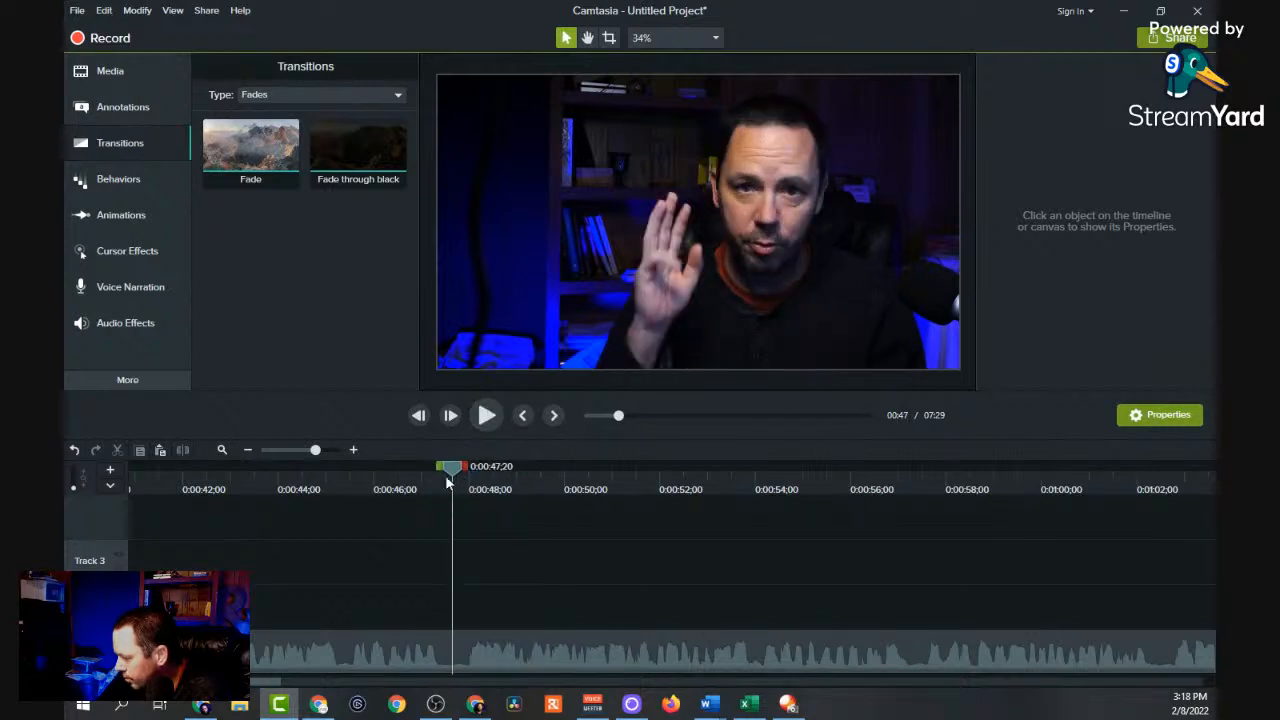
click(326, 649)
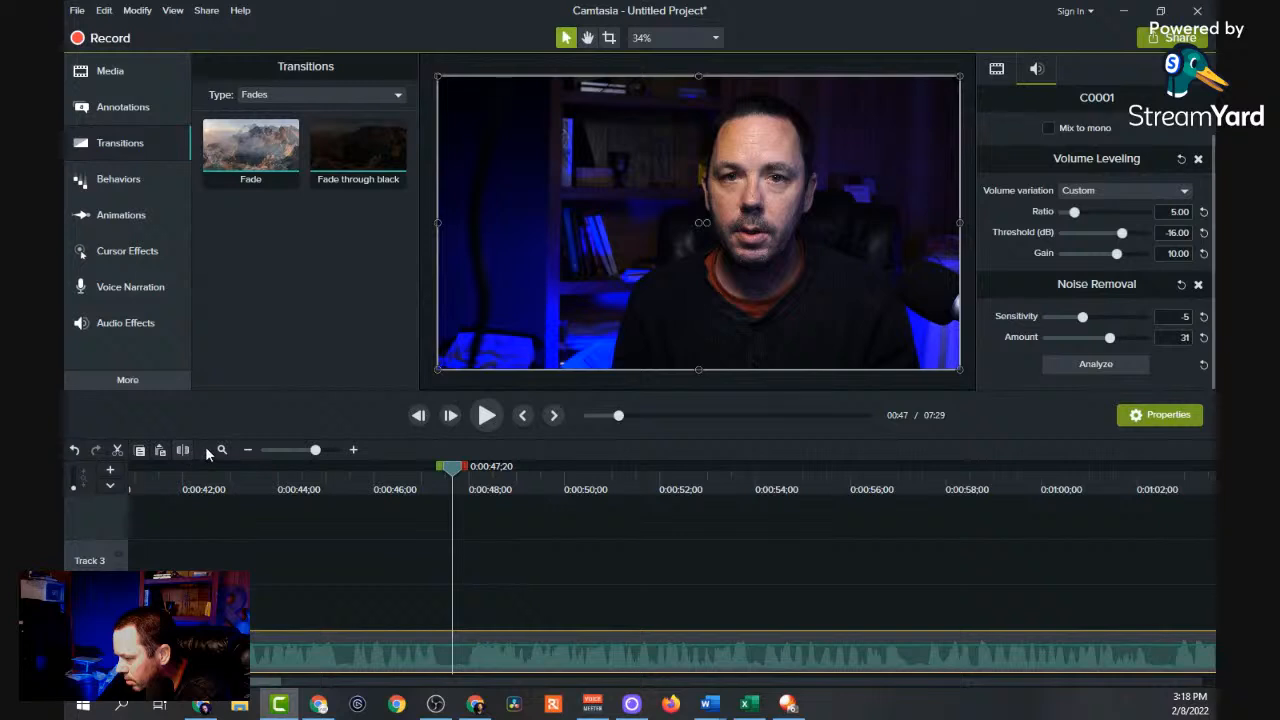
click(183, 450)
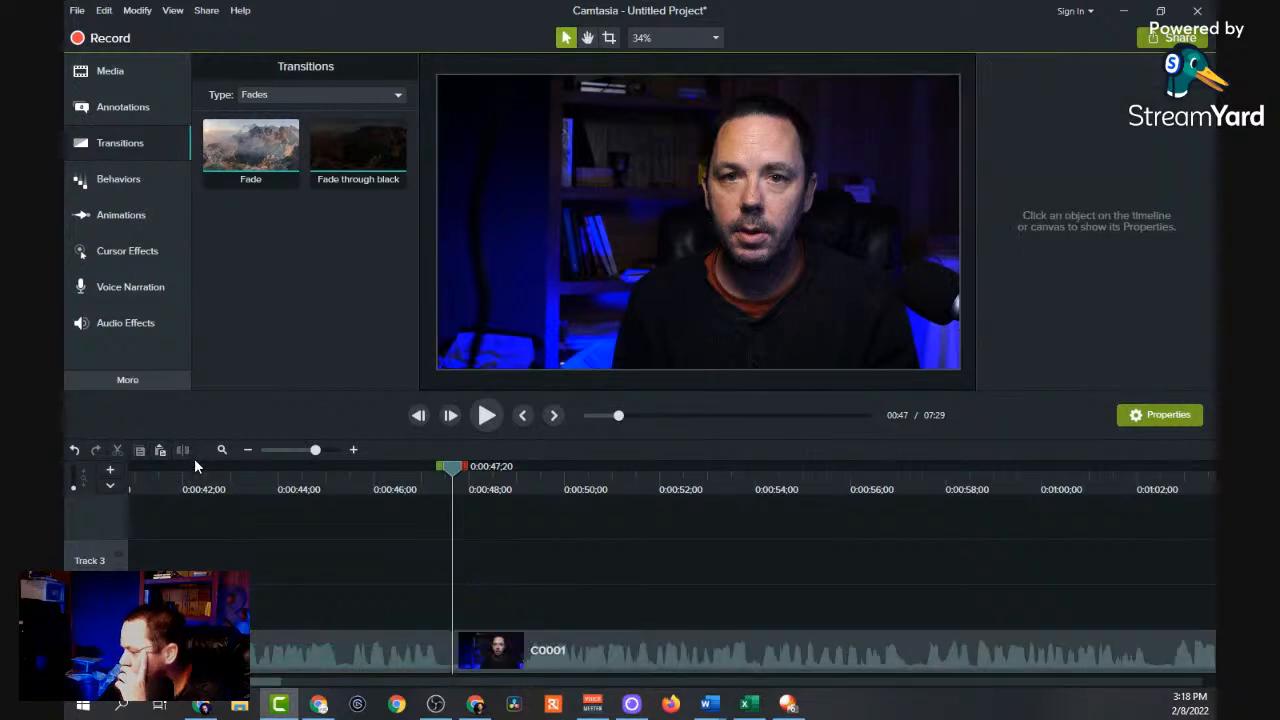
Add a Zoom-n-Pan animation of 65% at 0:00:47;20, framed closer around the speaker's head and shoulders.
click(124, 216)
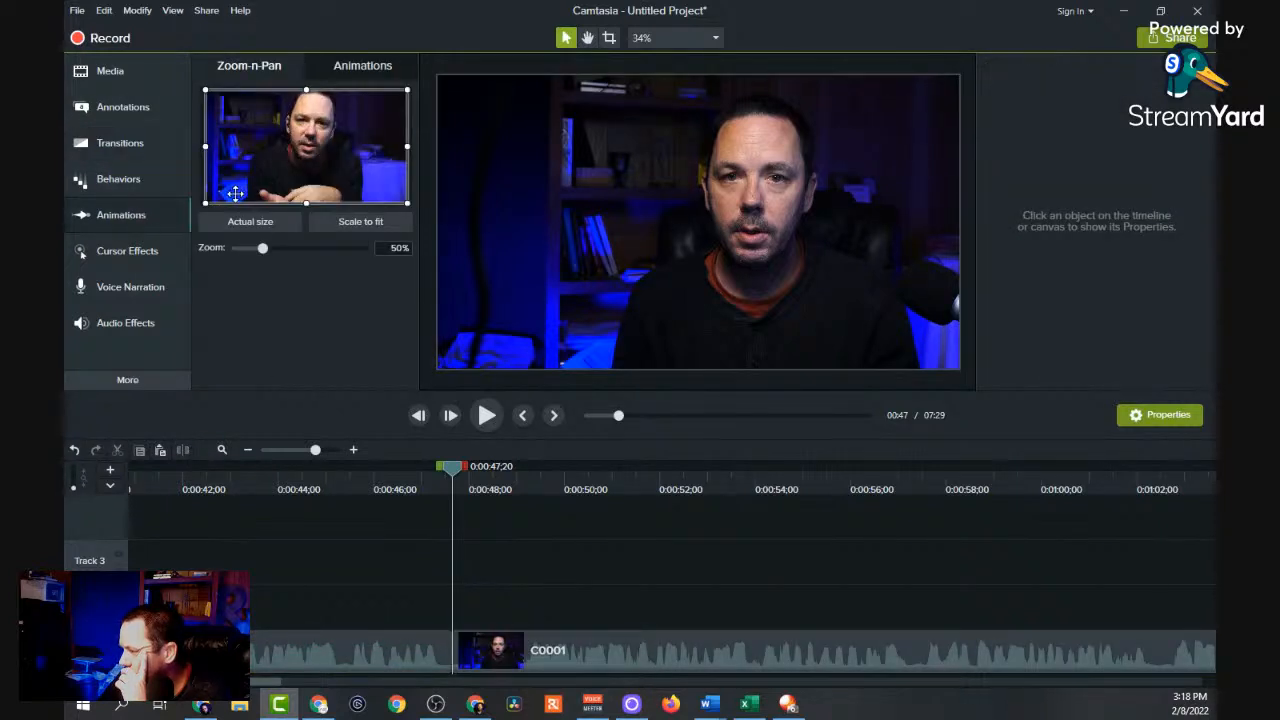
drag(213, 204, 252, 177)
mouse_move(342, 176)
mouse_down()
mouse_move(326, 172)
mouse_move(335, 179)
mouse_up()
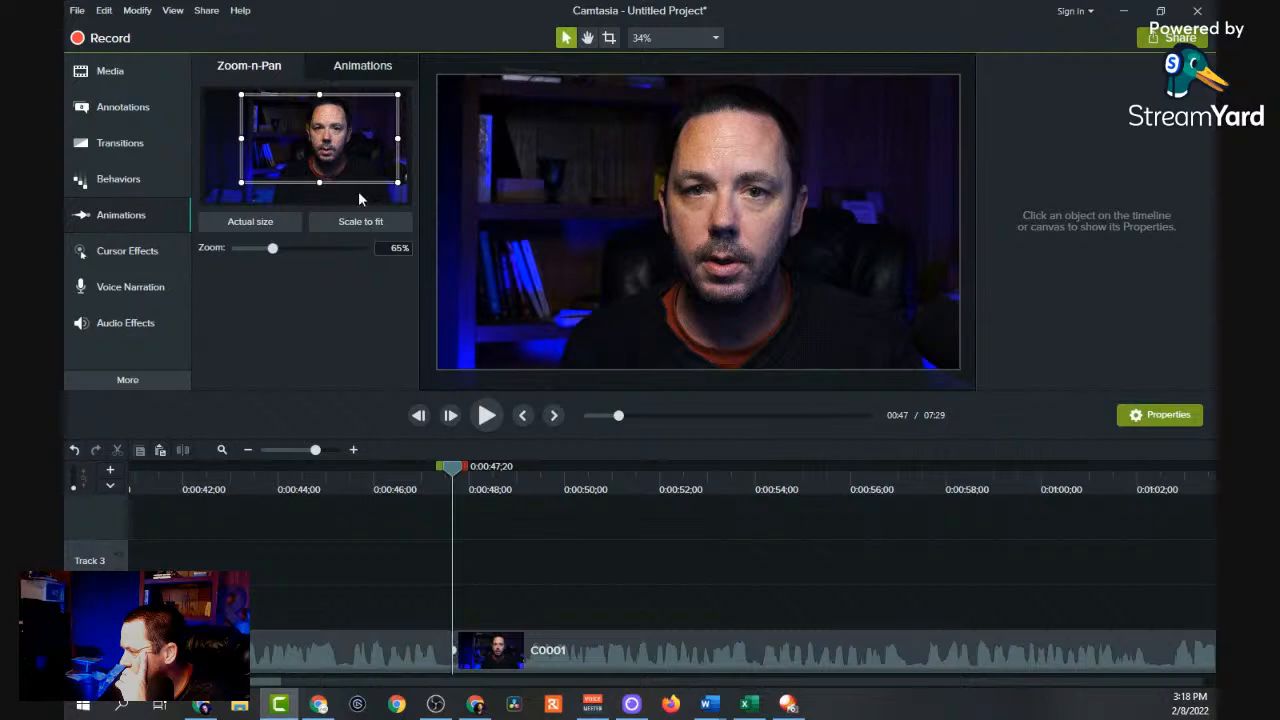
Play the edit from 0:00:46;02 through the zoomed-in section and stop just after 0:01:02.
click(375, 484)
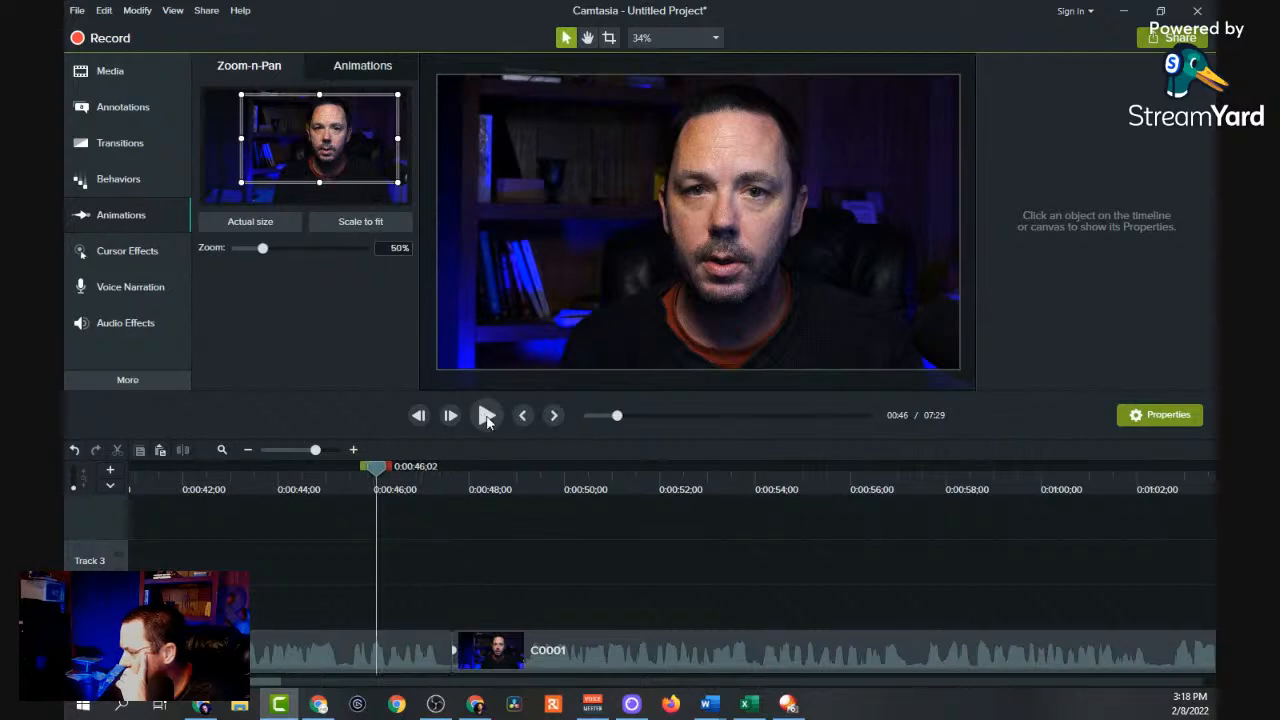
click(487, 416)
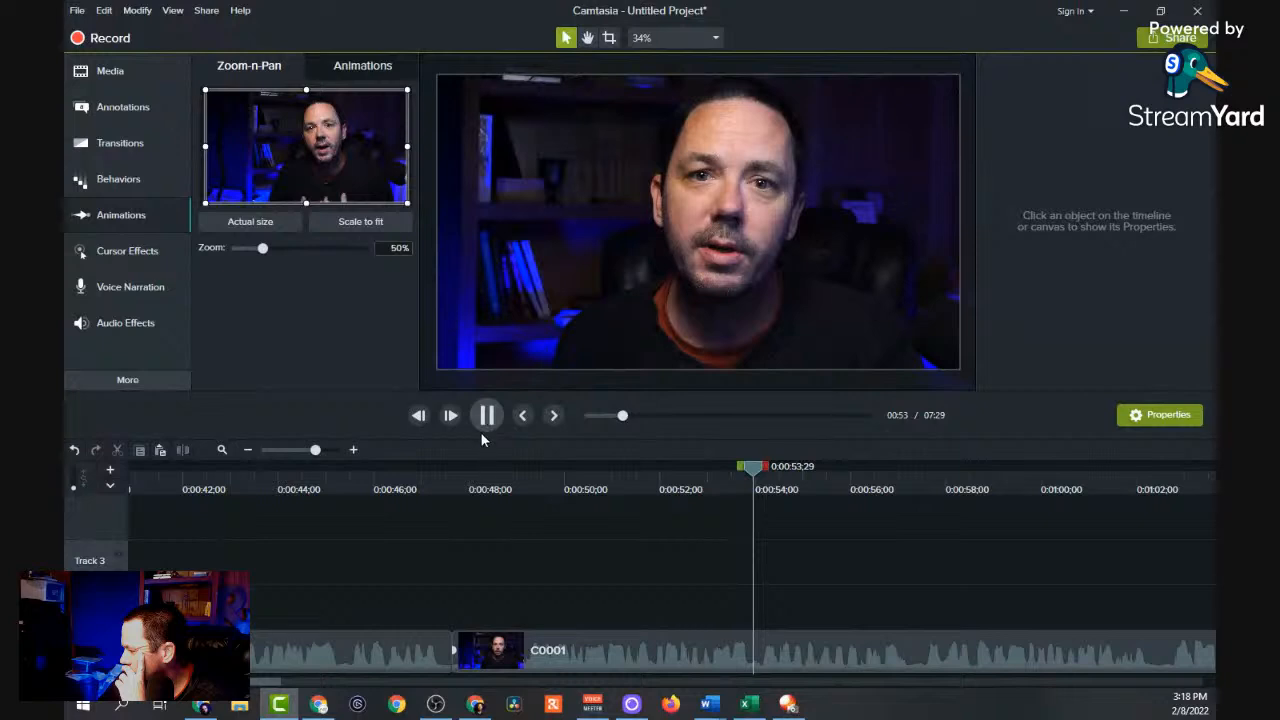
key(space)
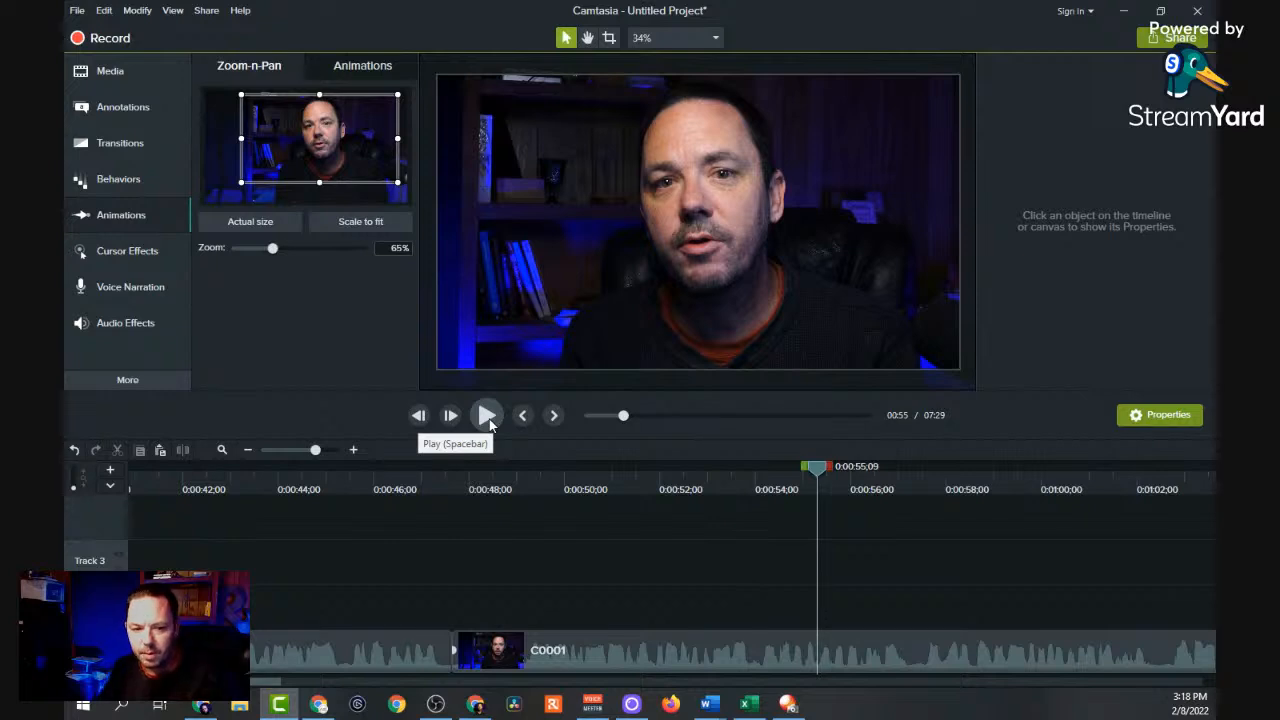
click(489, 419)
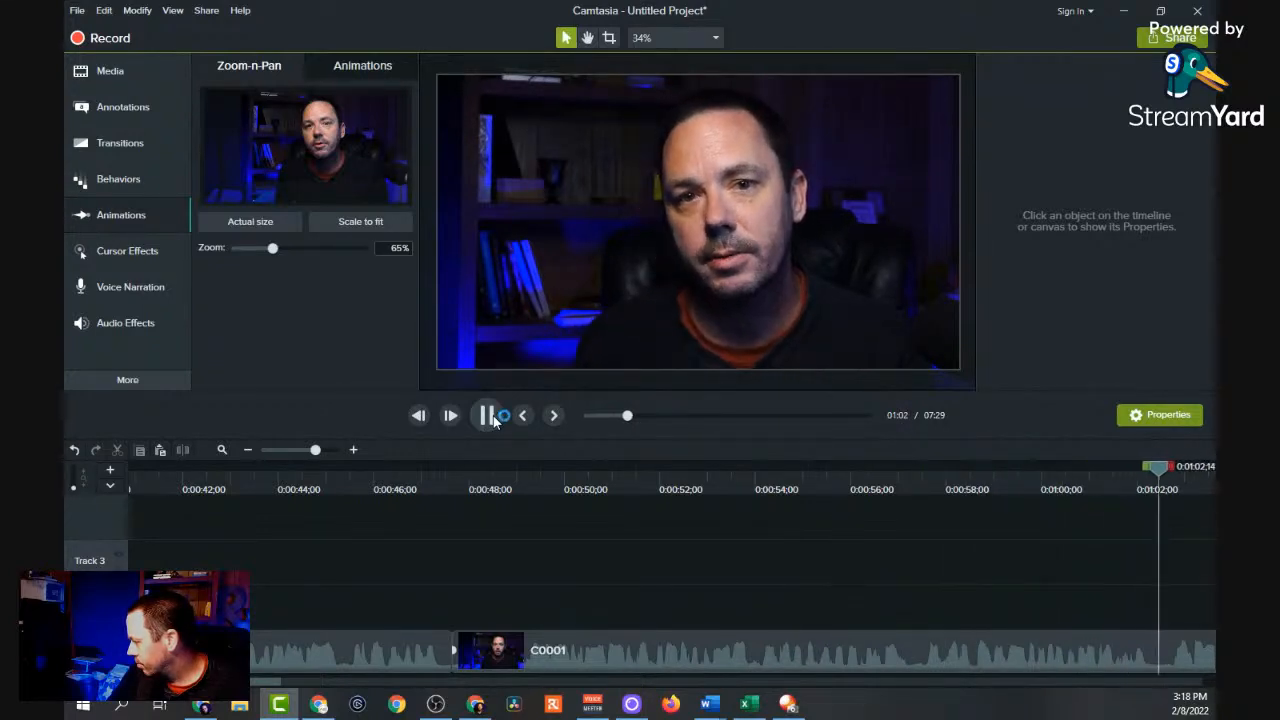
click(489, 416)
Add a scale-to-fit zoom-out just after 0:01:02 and extend its animation start back to 0:00:57;08.
click(362, 223)
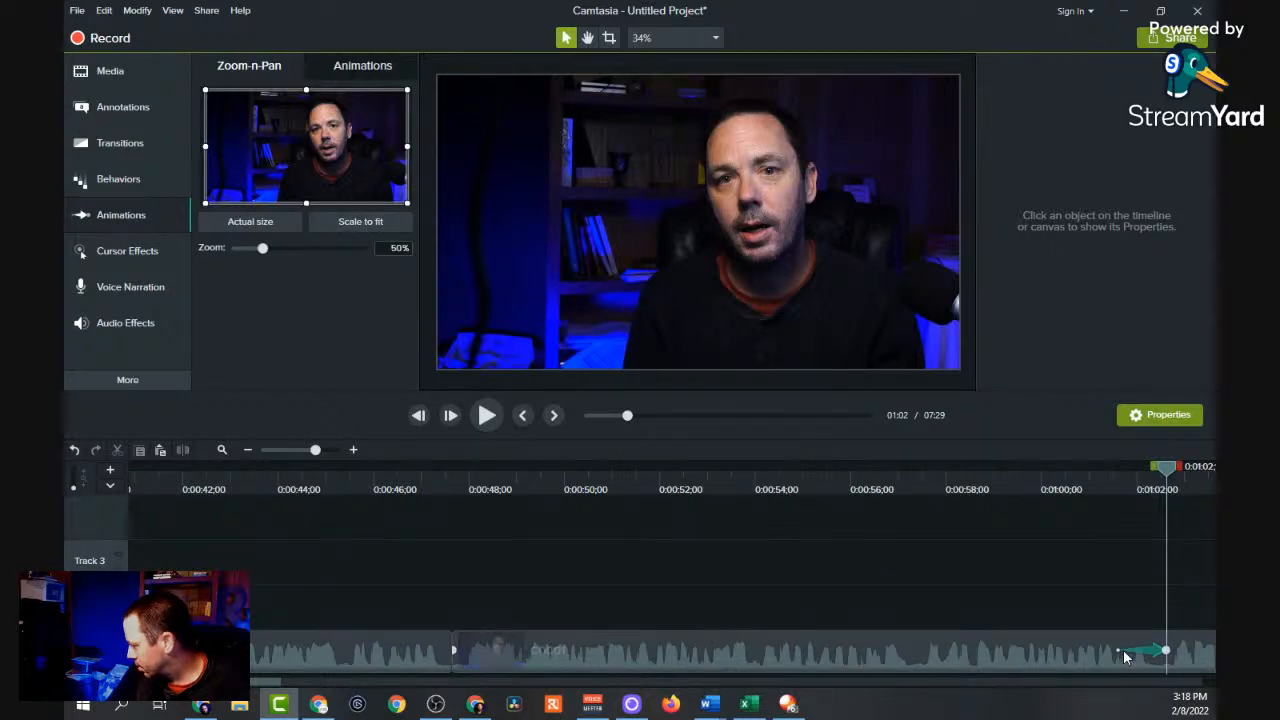
mouse_move(1115, 649)
mouse_down()
mouse_move(798, 651)
mouse_move(1093, 652)
mouse_up()
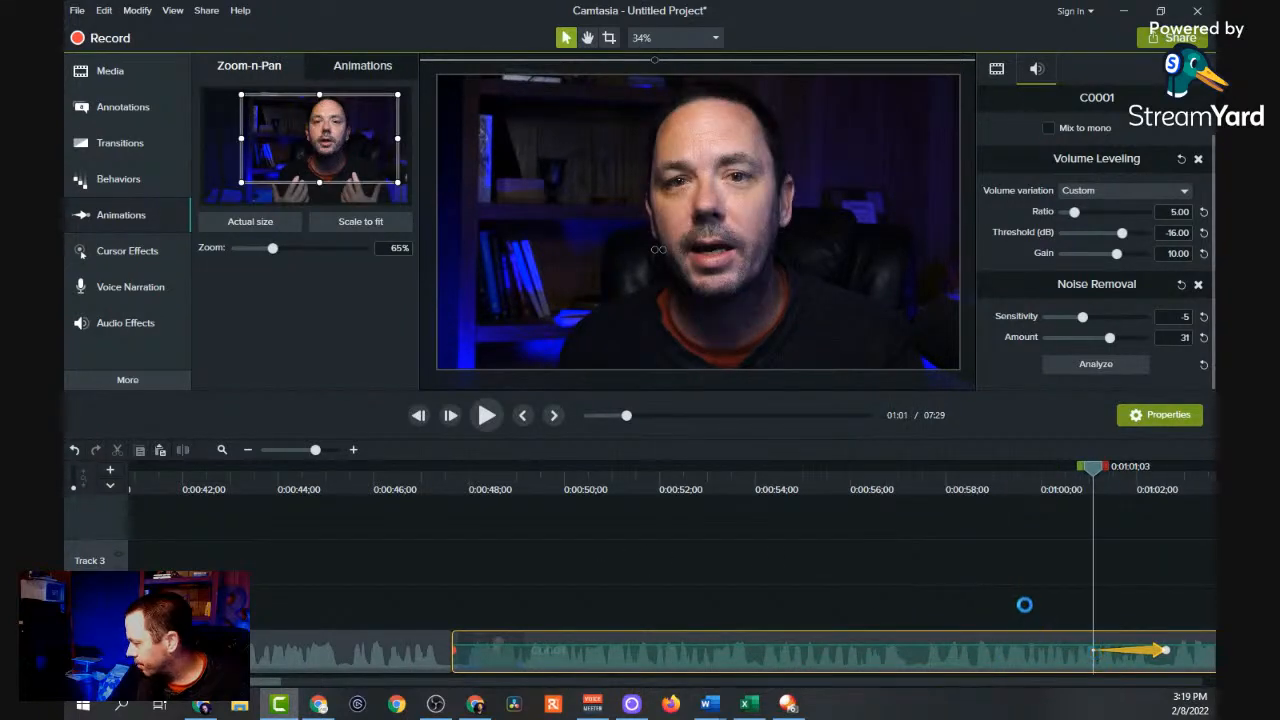
drag(1093, 652, 910, 655)
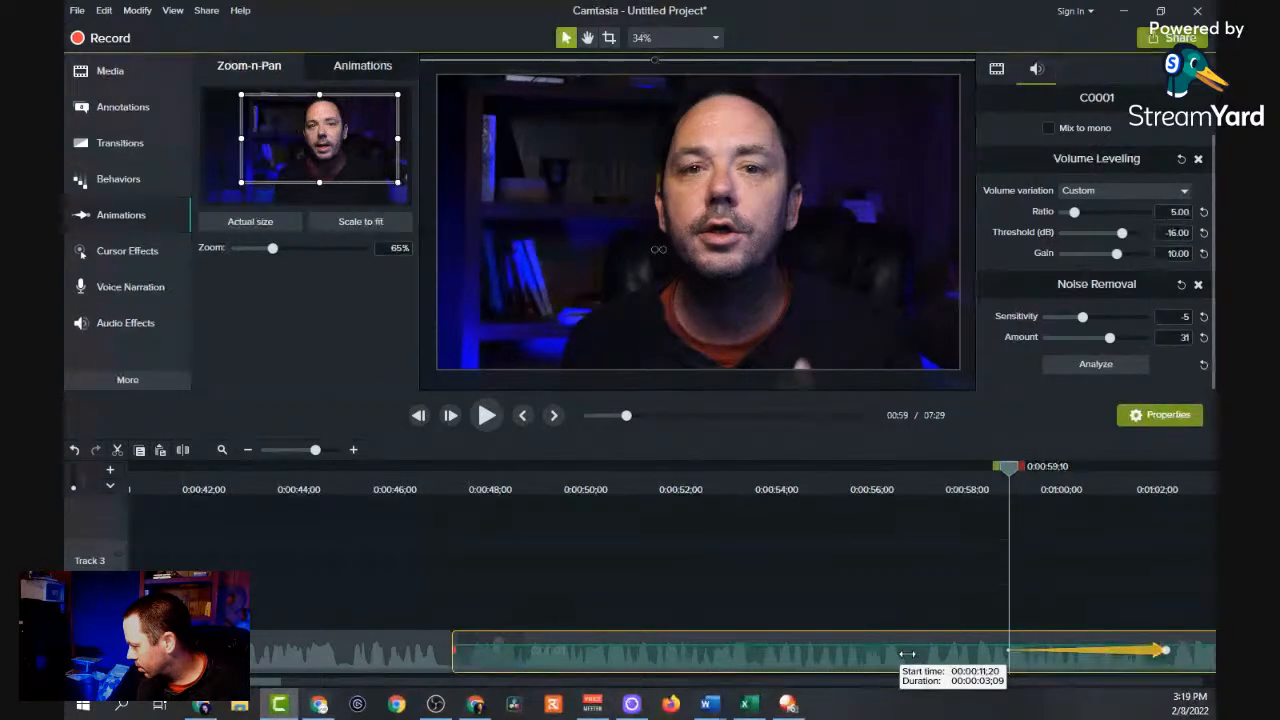
drag(910, 652, 909, 653)
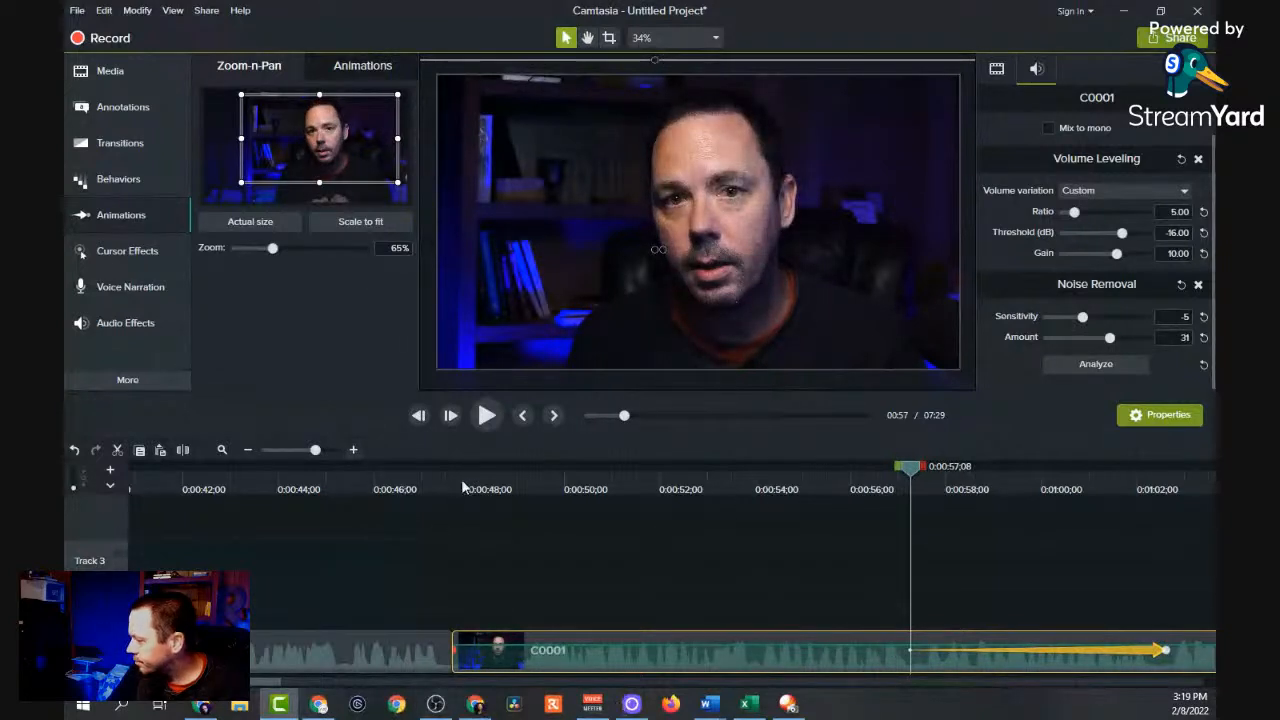
Replay the edit from around 0:00:48 through the slow zoom-out and stop at 0:01:08;23.
click(490, 490)
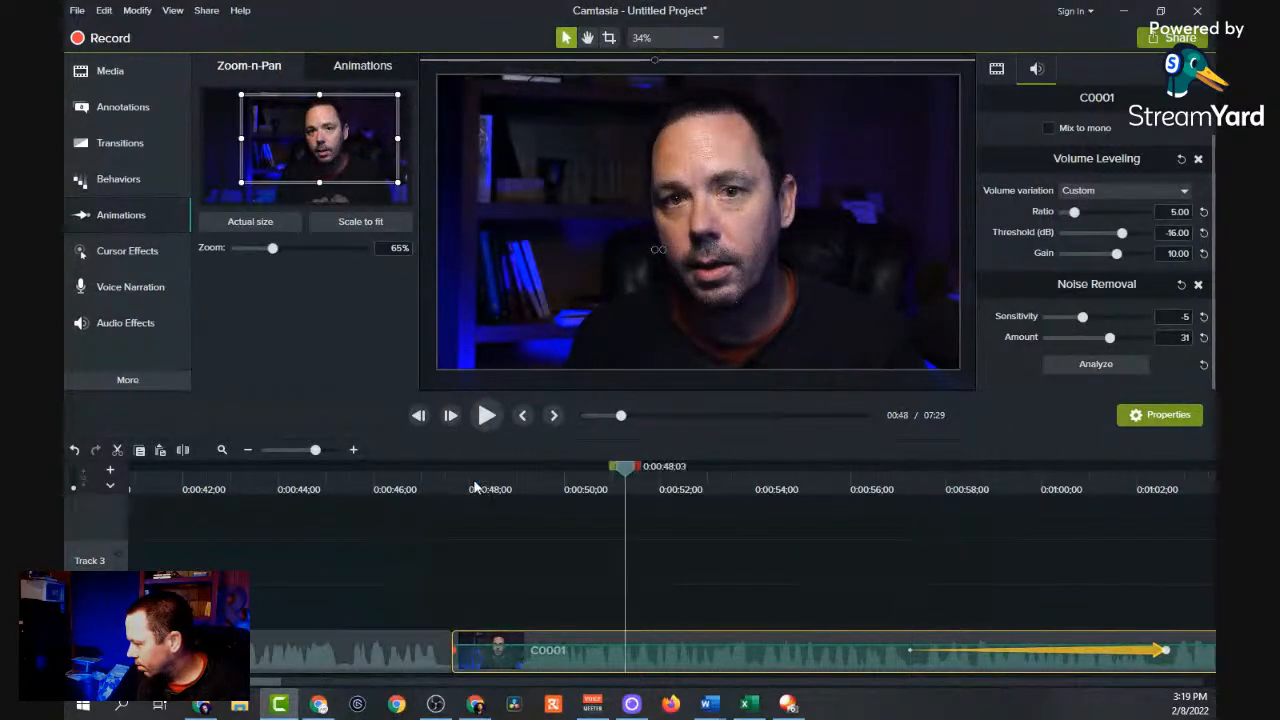
click(487, 416)
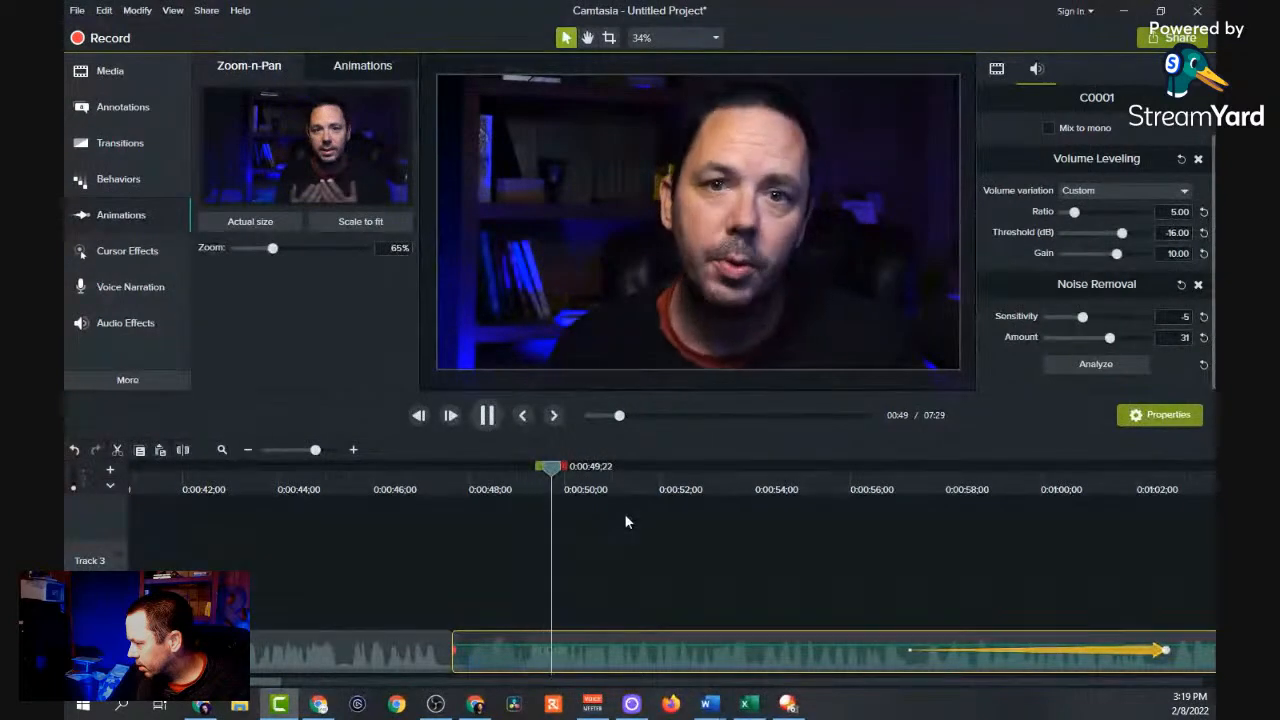
click(489, 416)
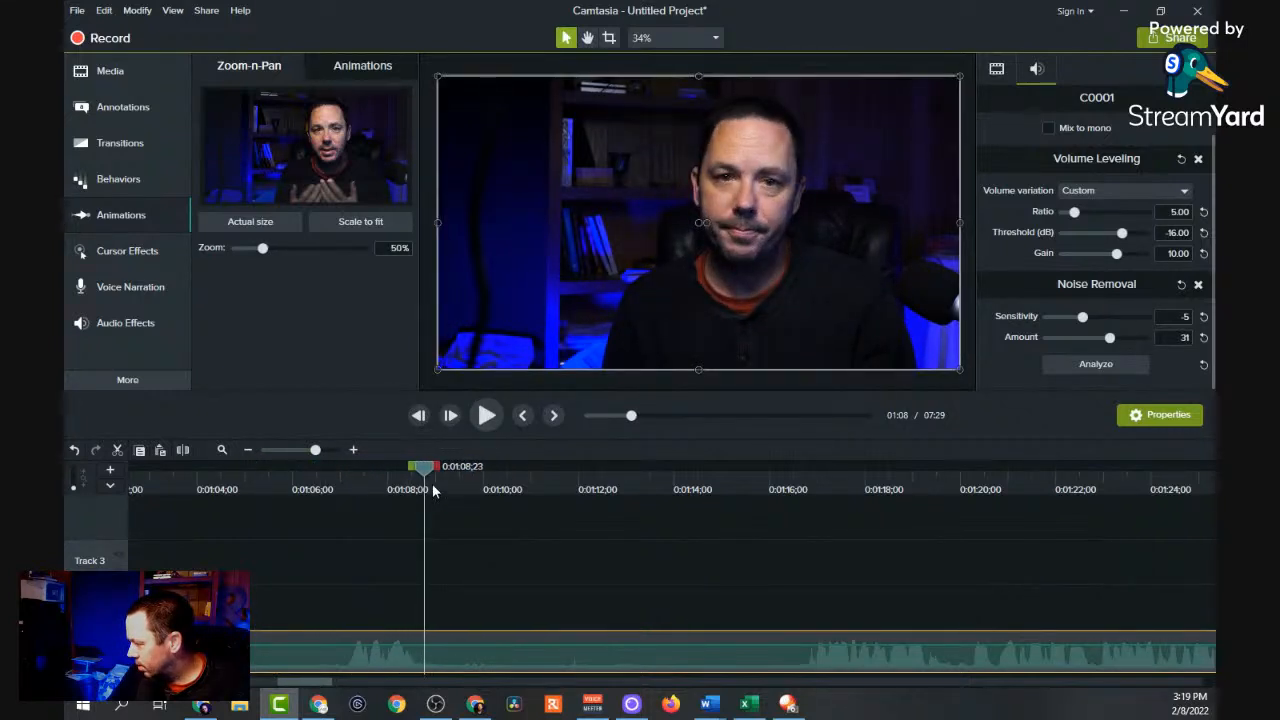
Cut the stretch from about 0:01:02 to 0:01:07;02 out of the timeline, and the pause from 0:01:04;16 to 0:01:12;04.
click(369, 488)
drag(319, 514, 344, 522)
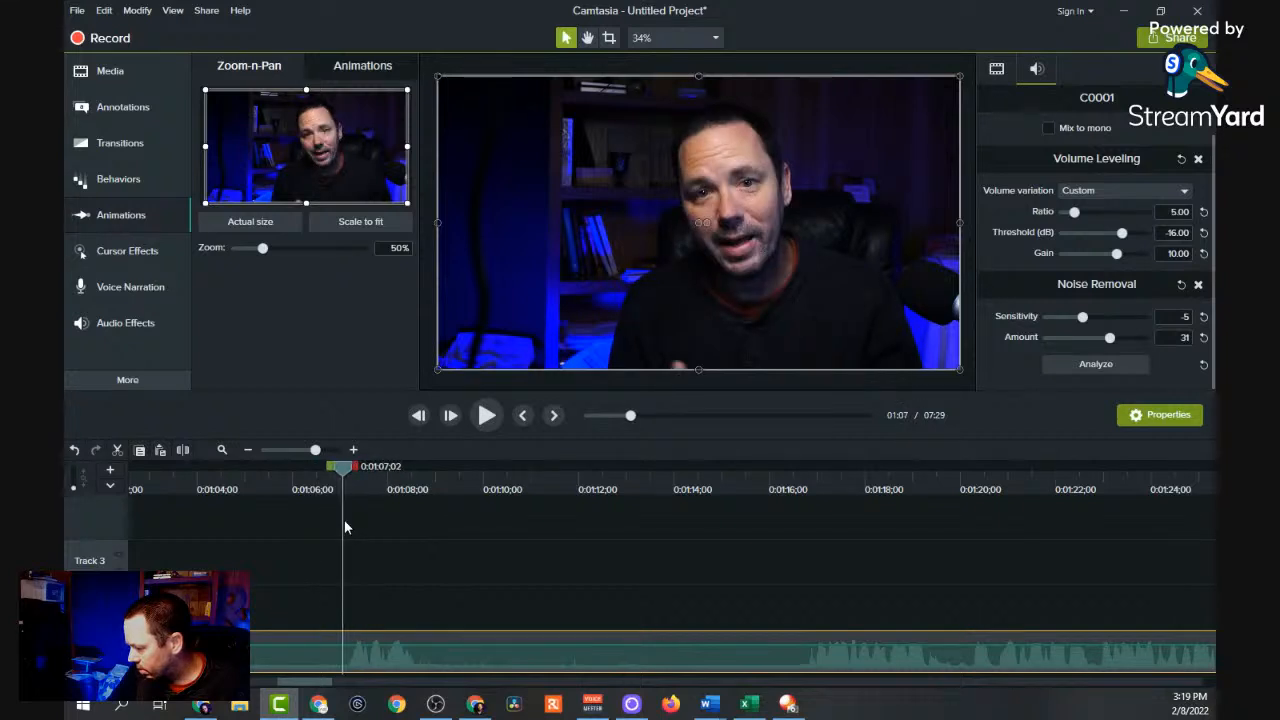
drag(330, 466, 185, 548)
click(488, 416)
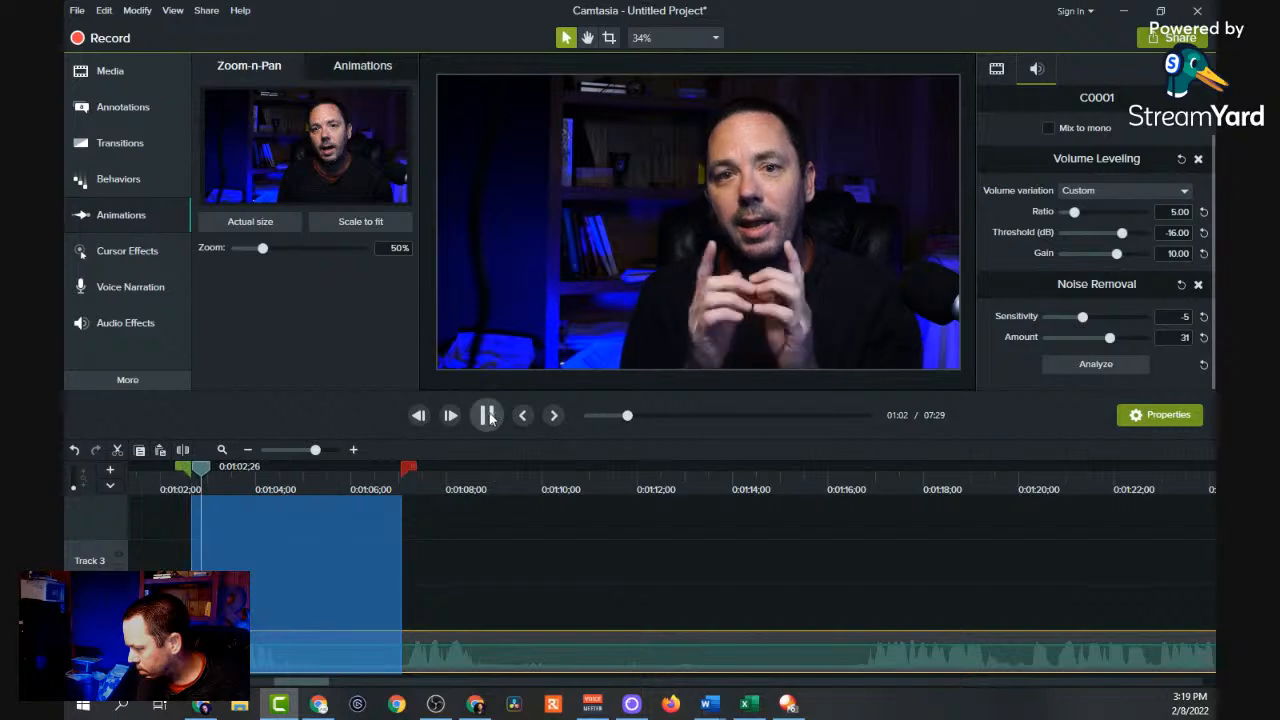
click(115, 450)
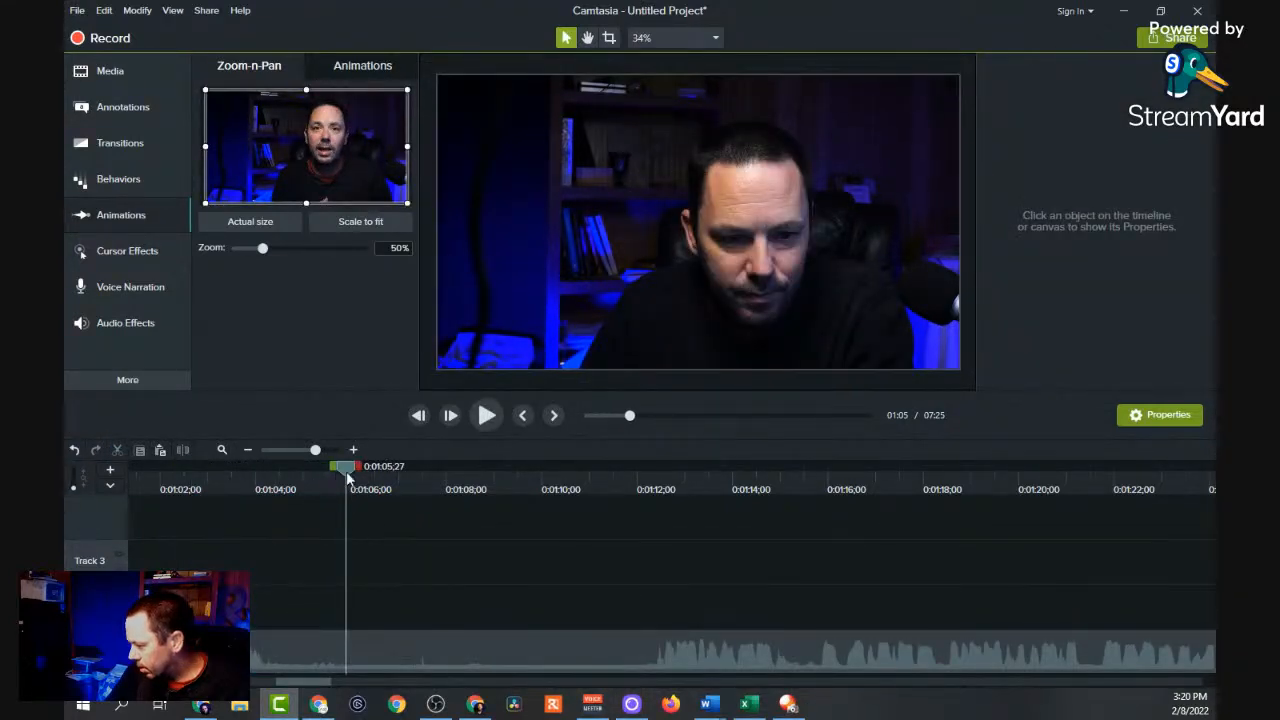
drag(331, 480, 648, 522)
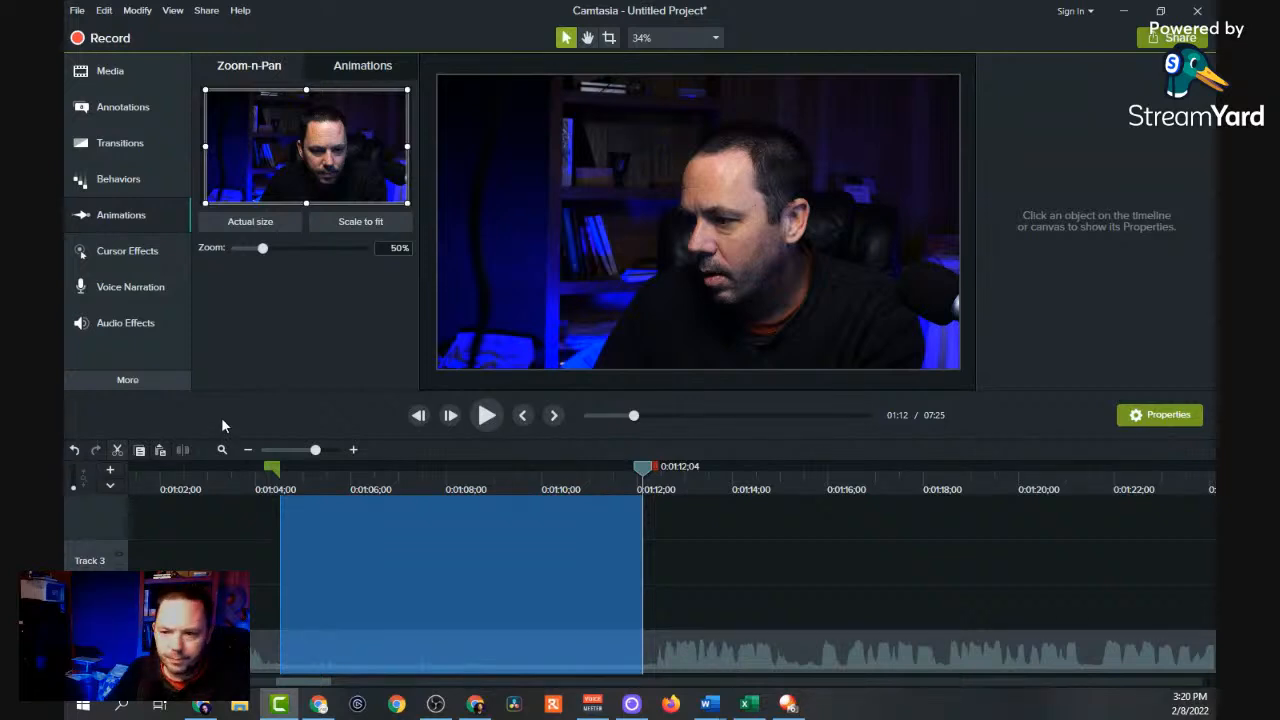
key(ctrl+x)
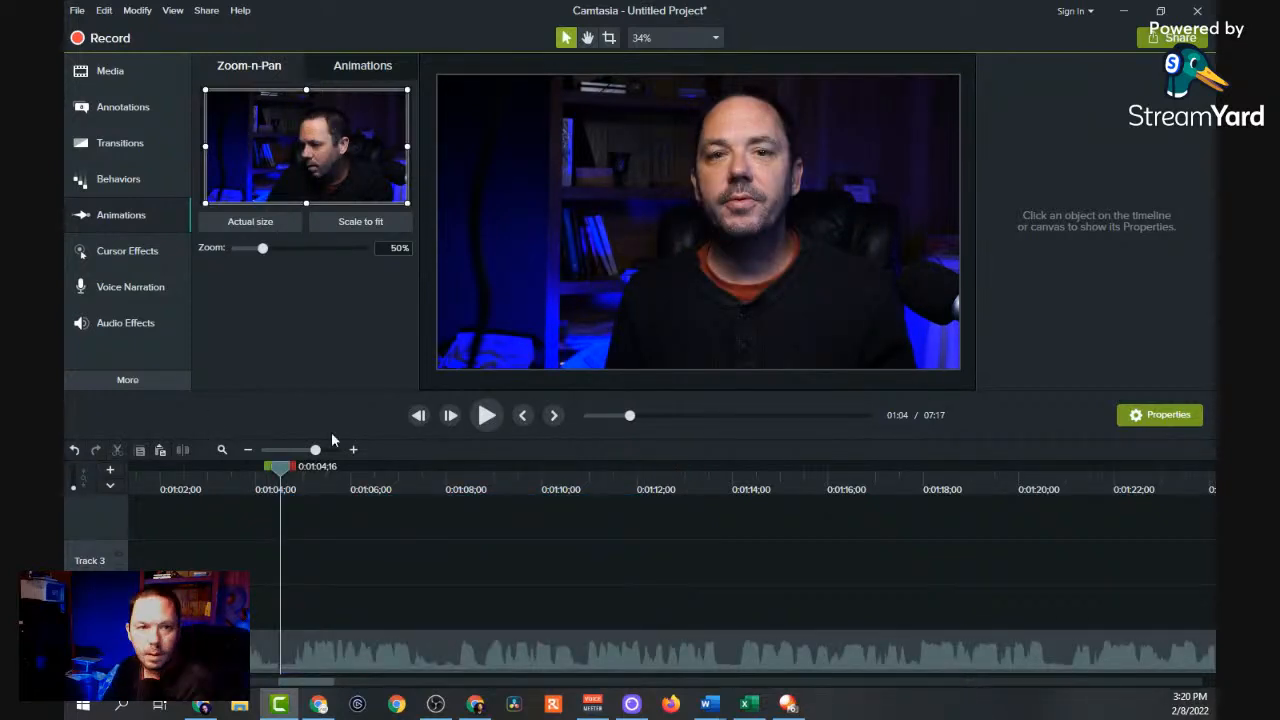
Play on to 0:01:08;04, place the Stress - 44637 - Copy clip just after it above C0001, and fade in its start.
click(486, 416)
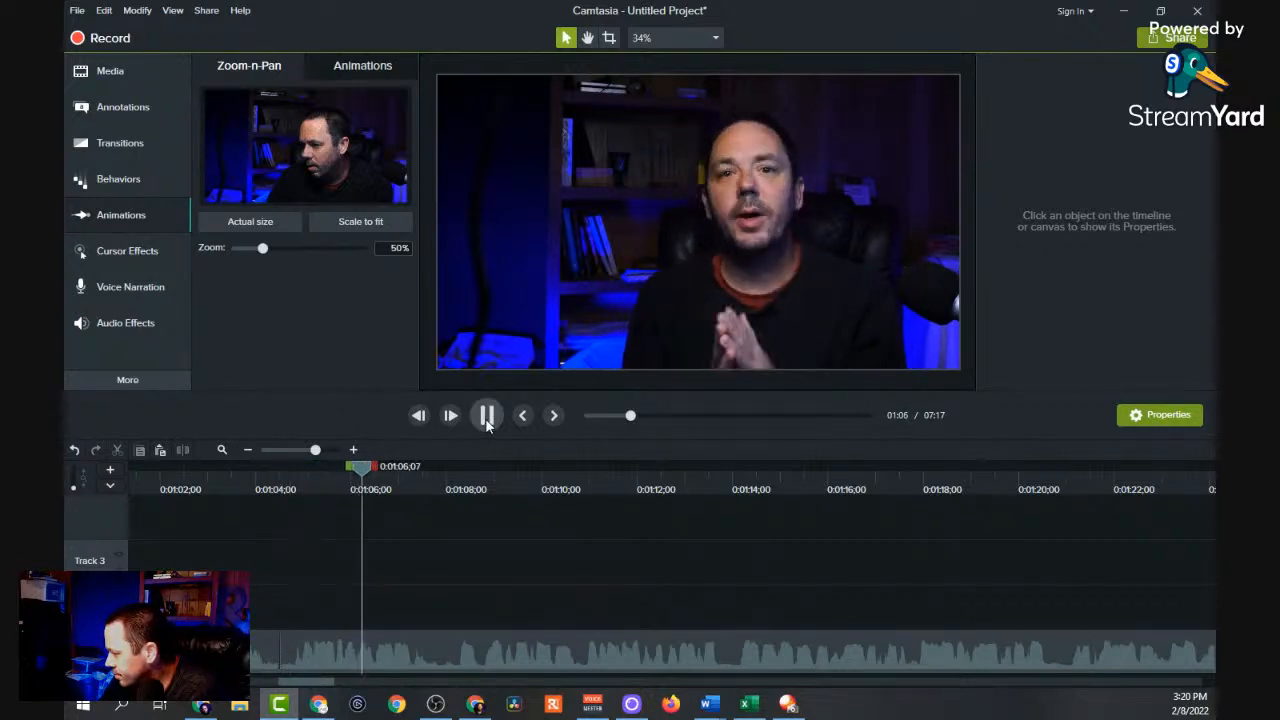
click(486, 416)
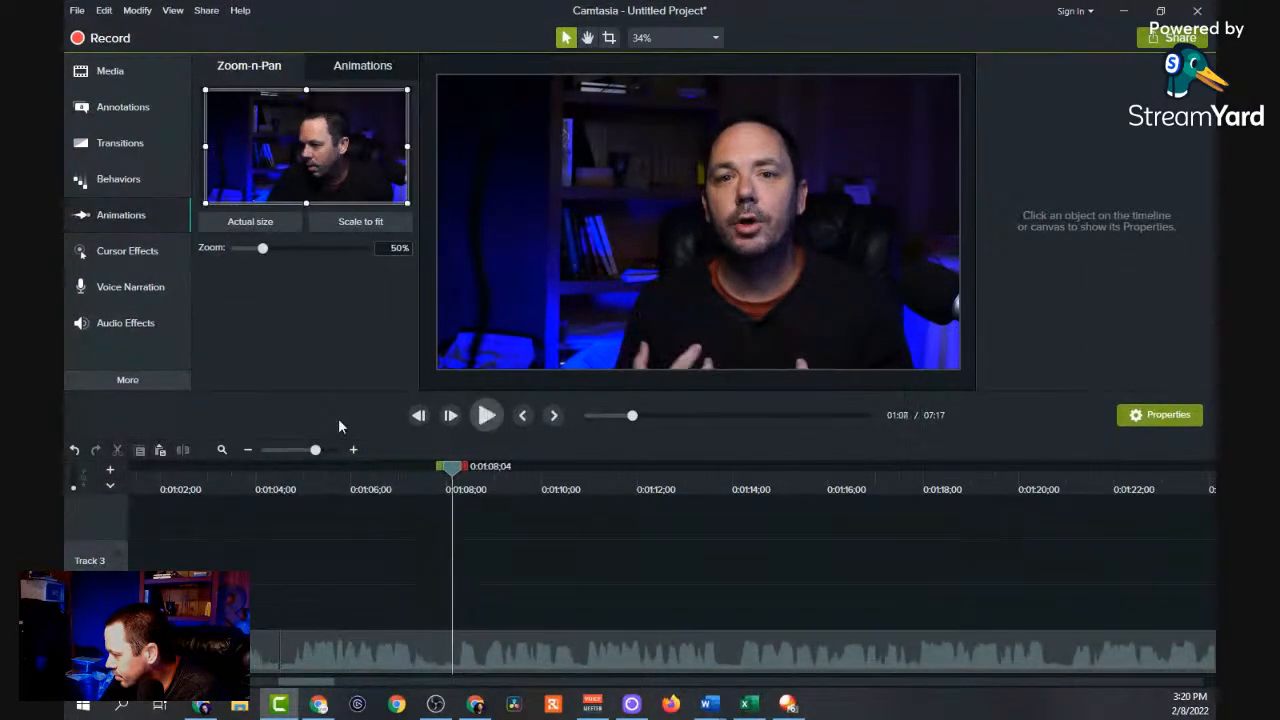
click(104, 73)
drag(235, 205, 465, 625)
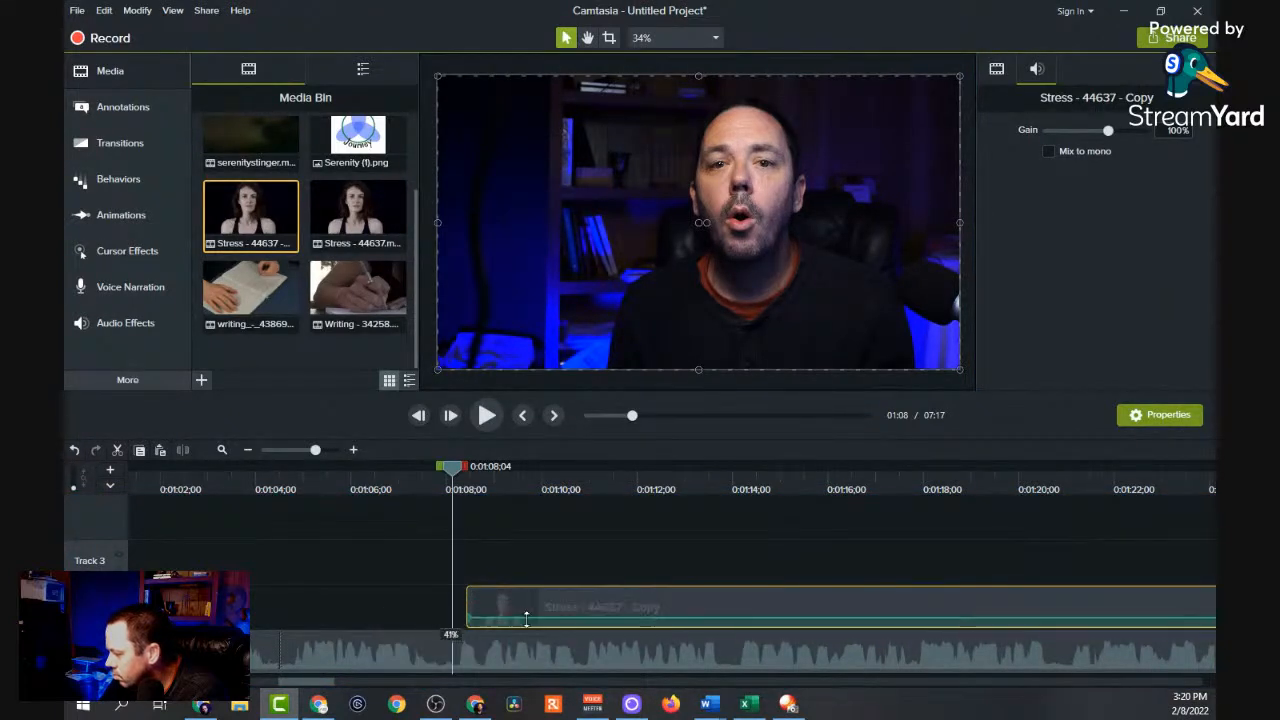
click(150, 141)
drag(250, 145, 490, 618)
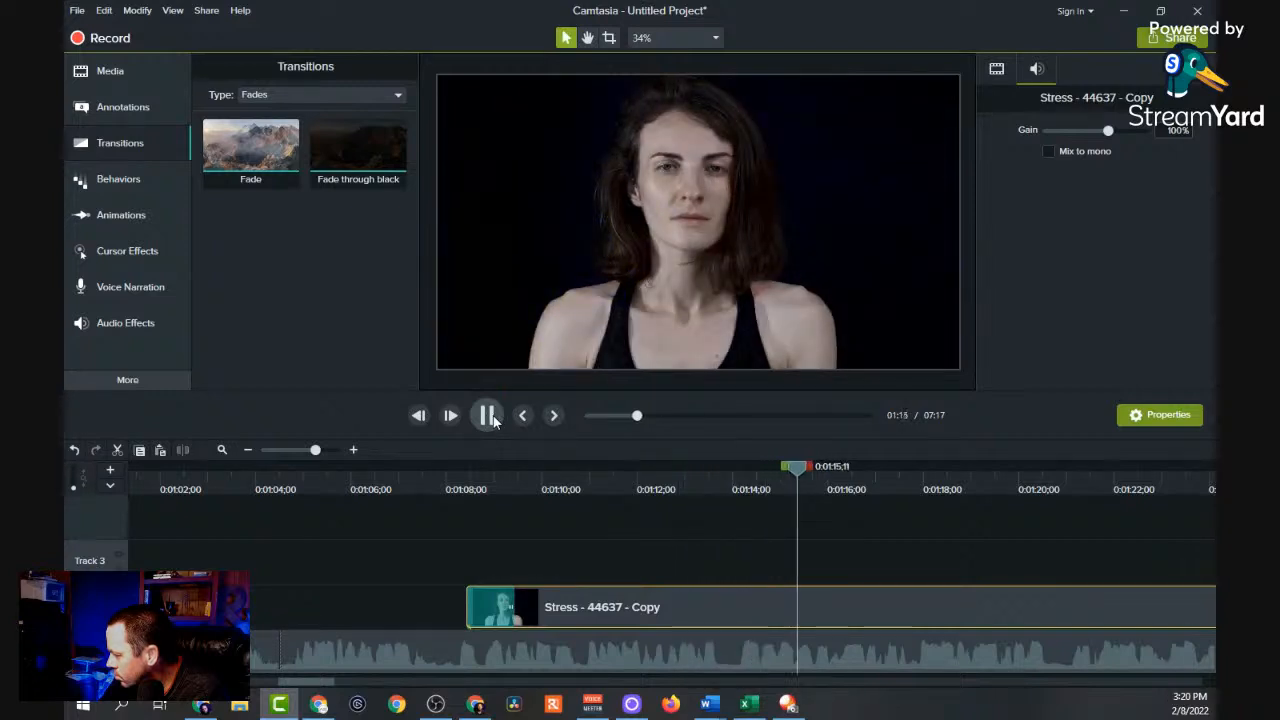
Stop the preview, lock the track holding the Stress - 44637 - Copy clip, and replay the passage from 0:01:07;26.
click(489, 417)
click(528, 610)
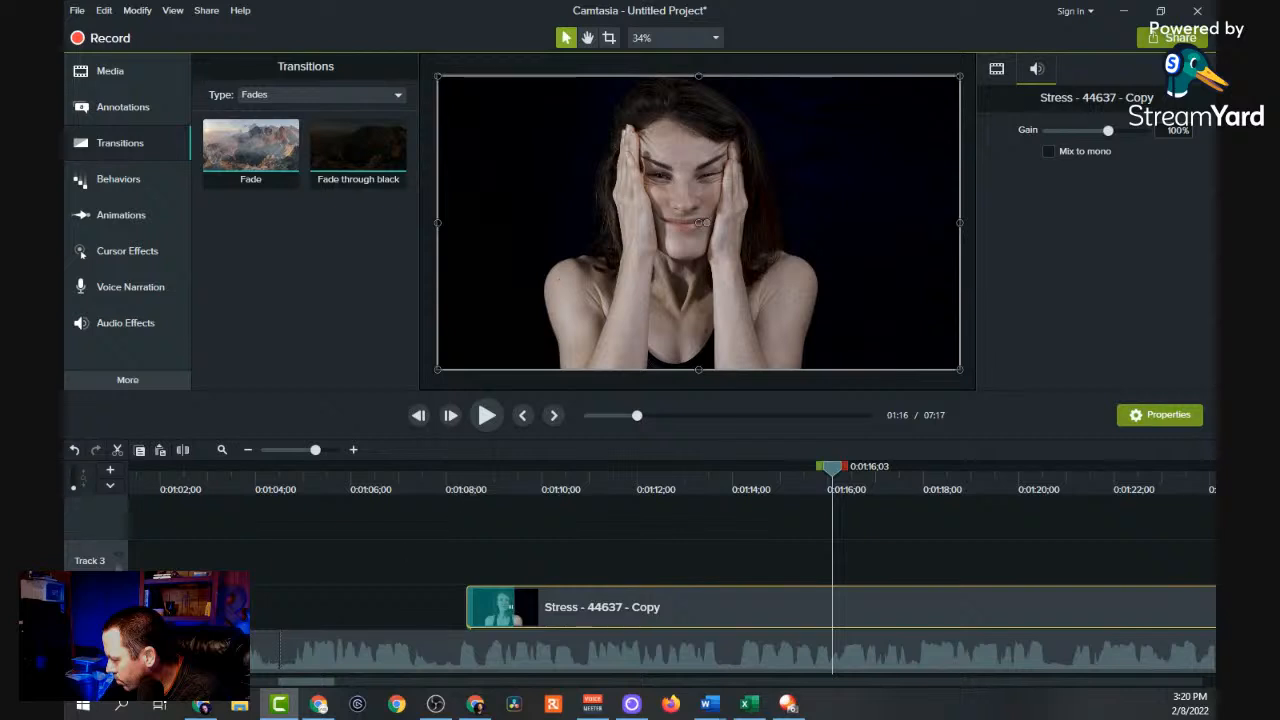
key(Delete)
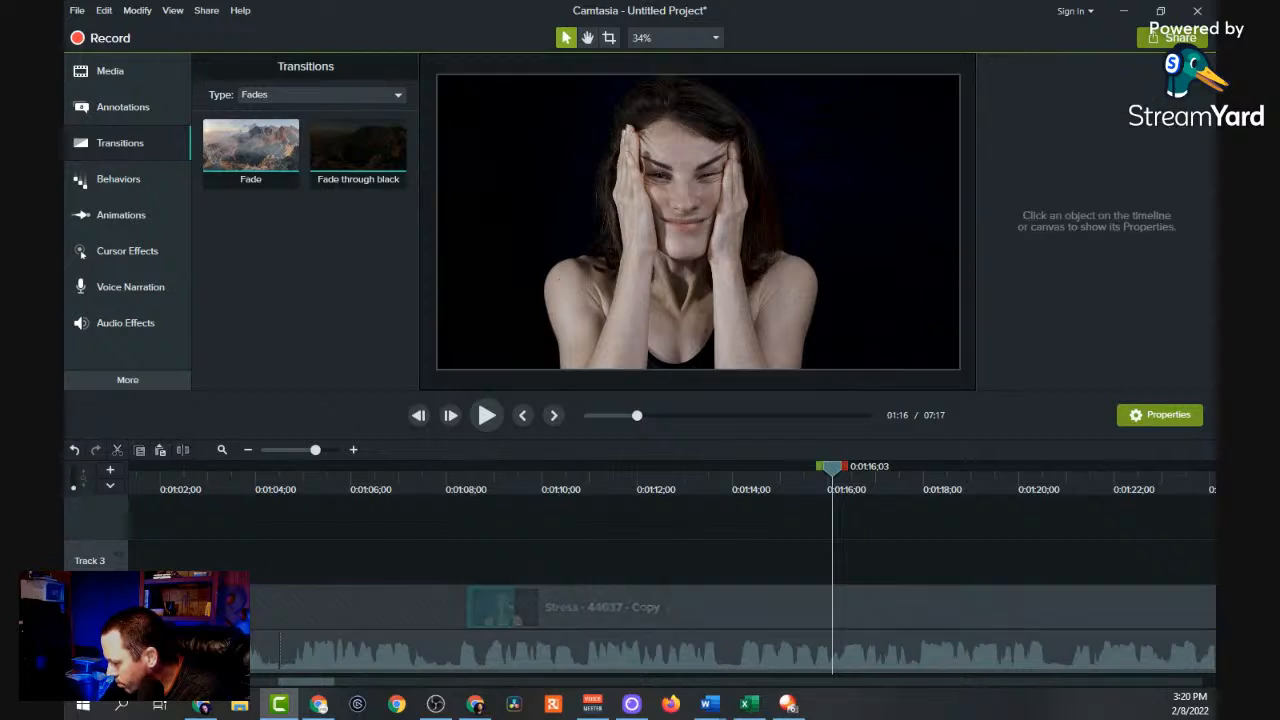
click(439, 480)
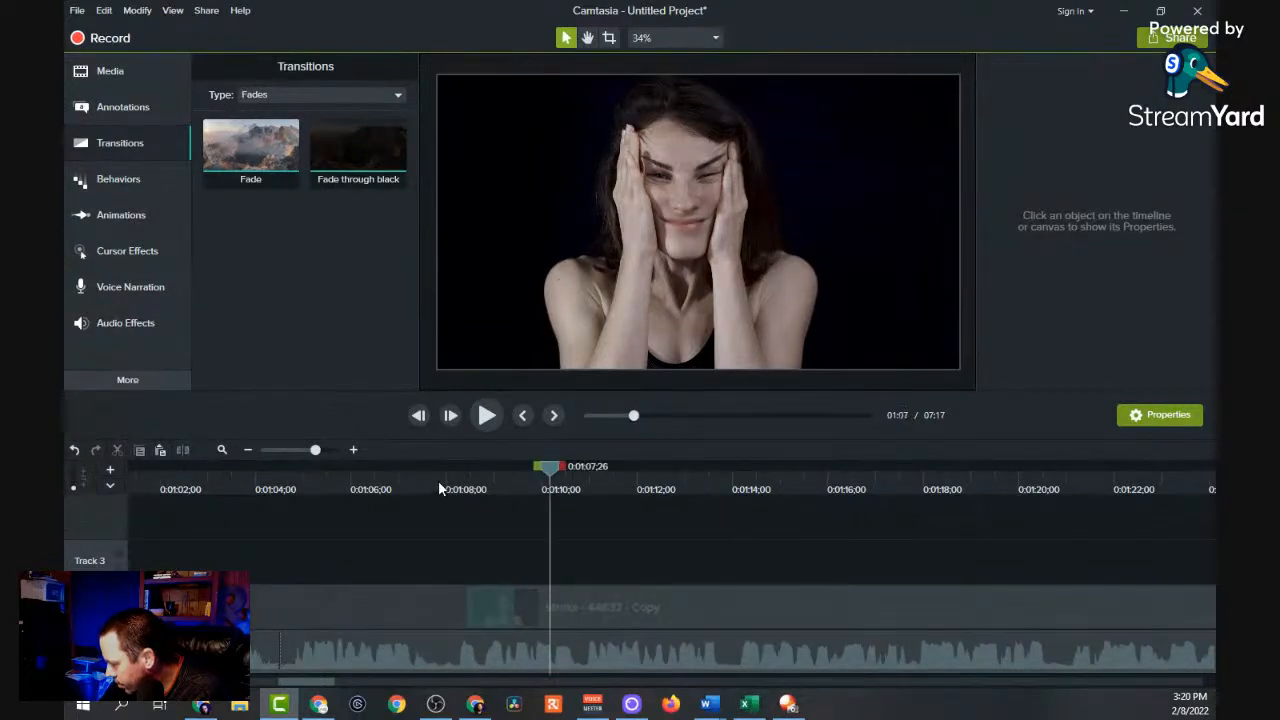
click(487, 418)
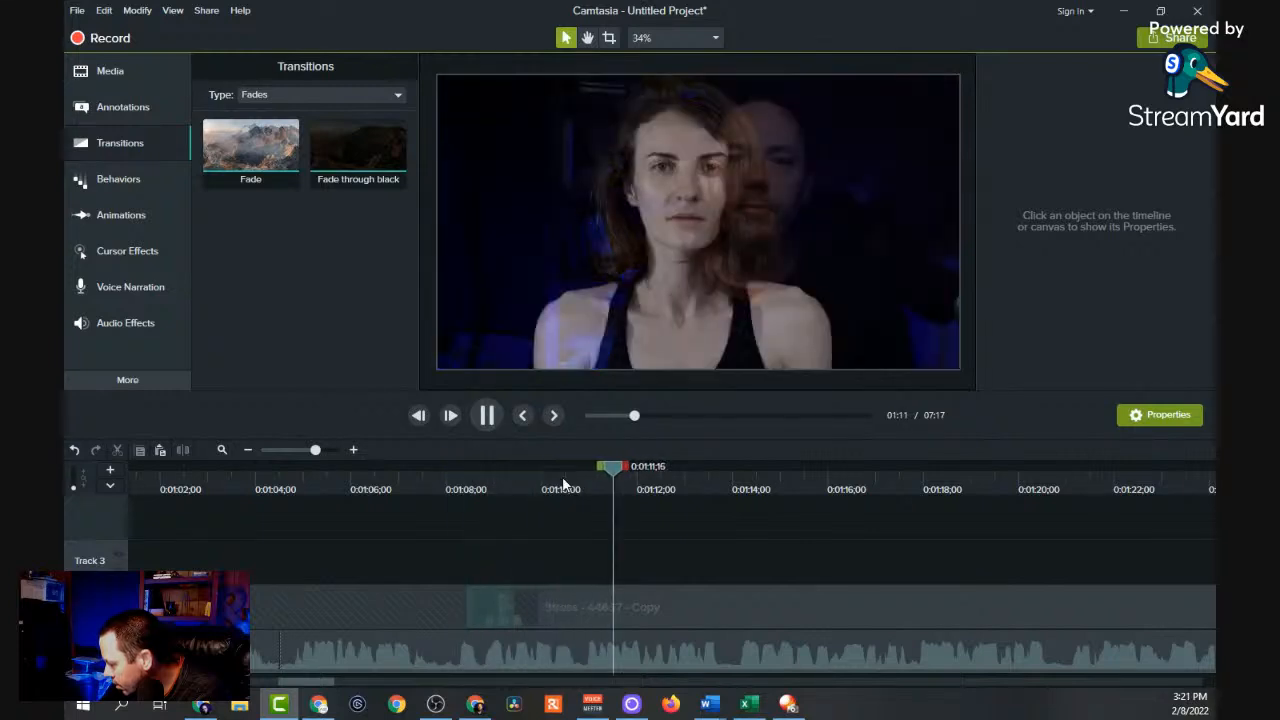
key(space)
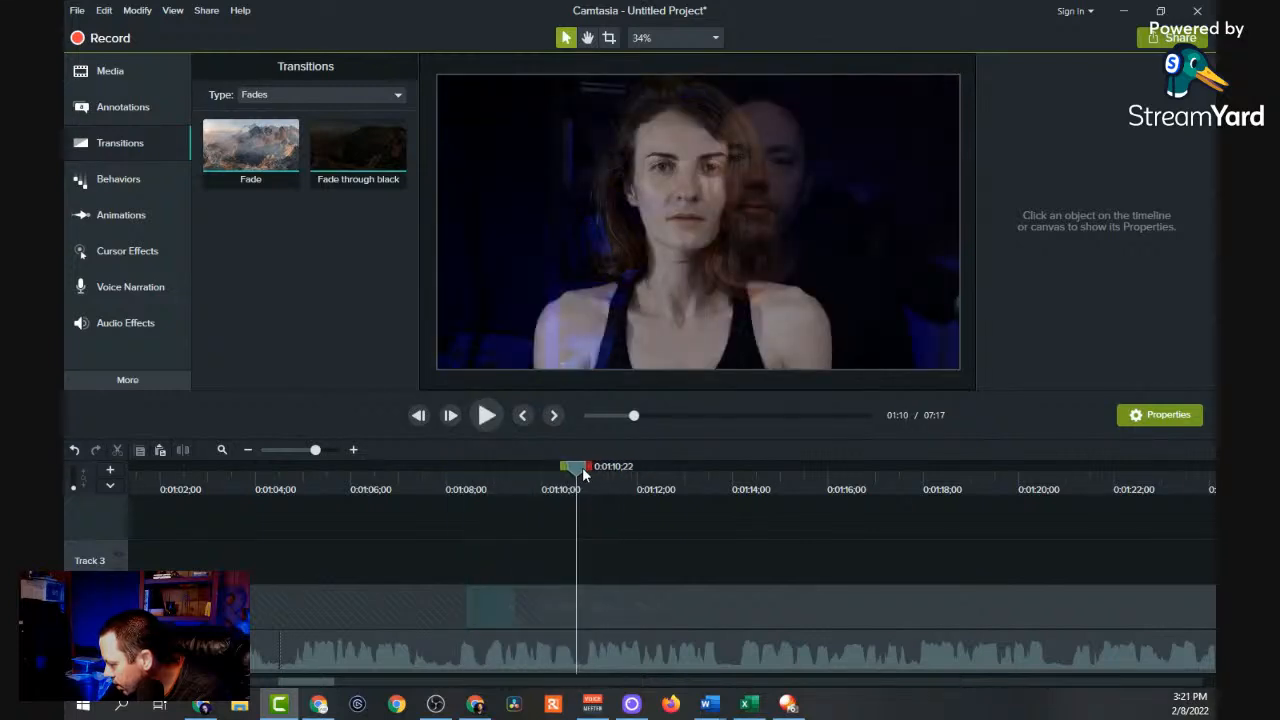
Cut the stretch from 0:01:07;23 to about 0:01:11 out of C0001 and unlock the Stress clip's track.
drag(578, 469, 419, 519)
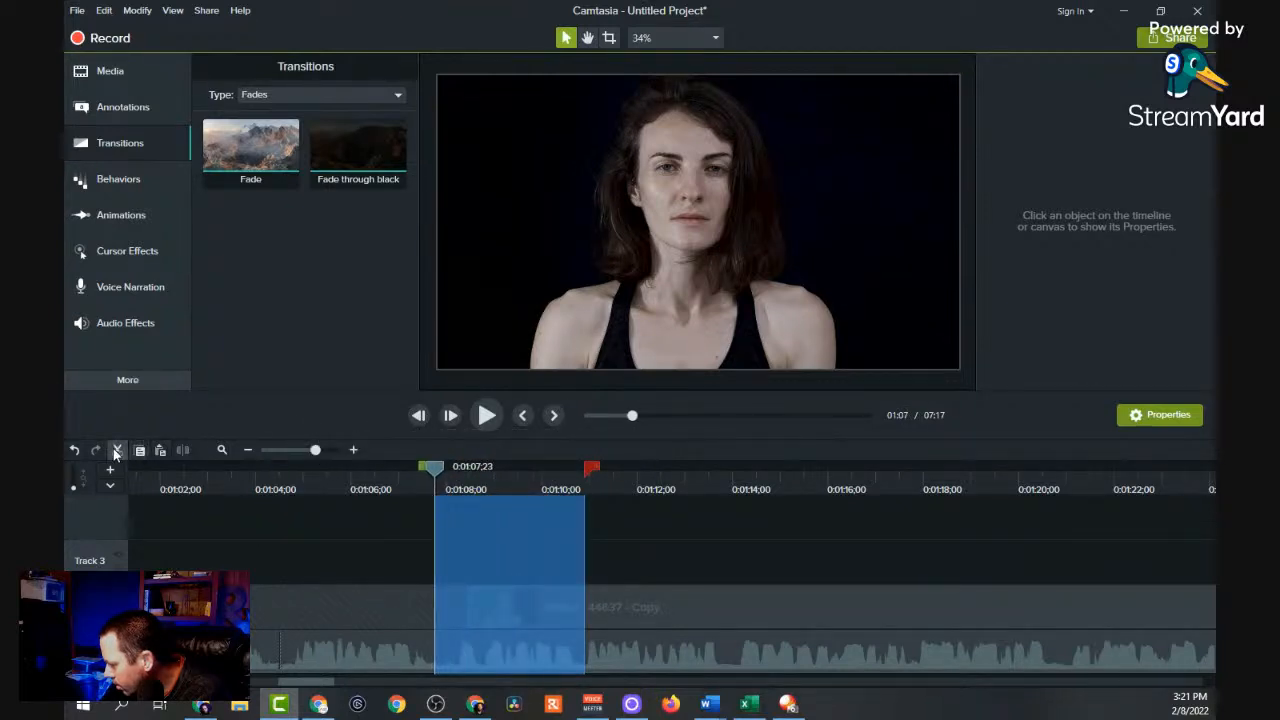
click(118, 451)
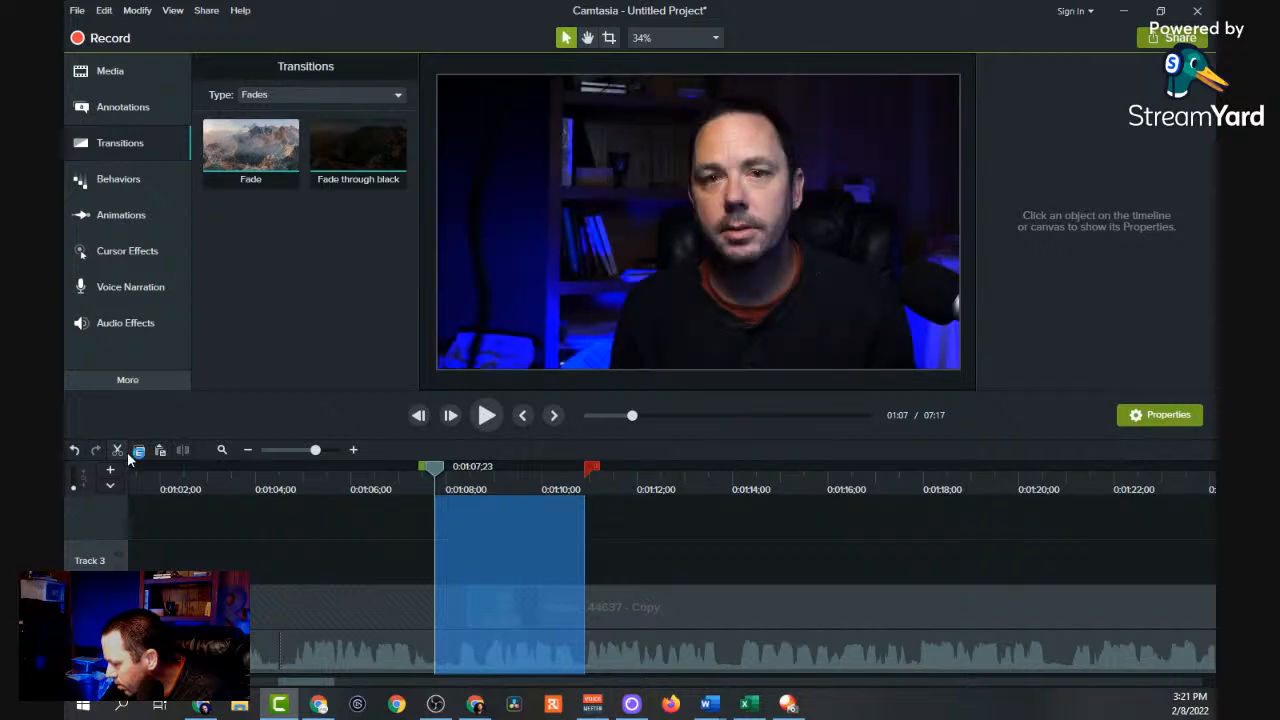
click(125, 452)
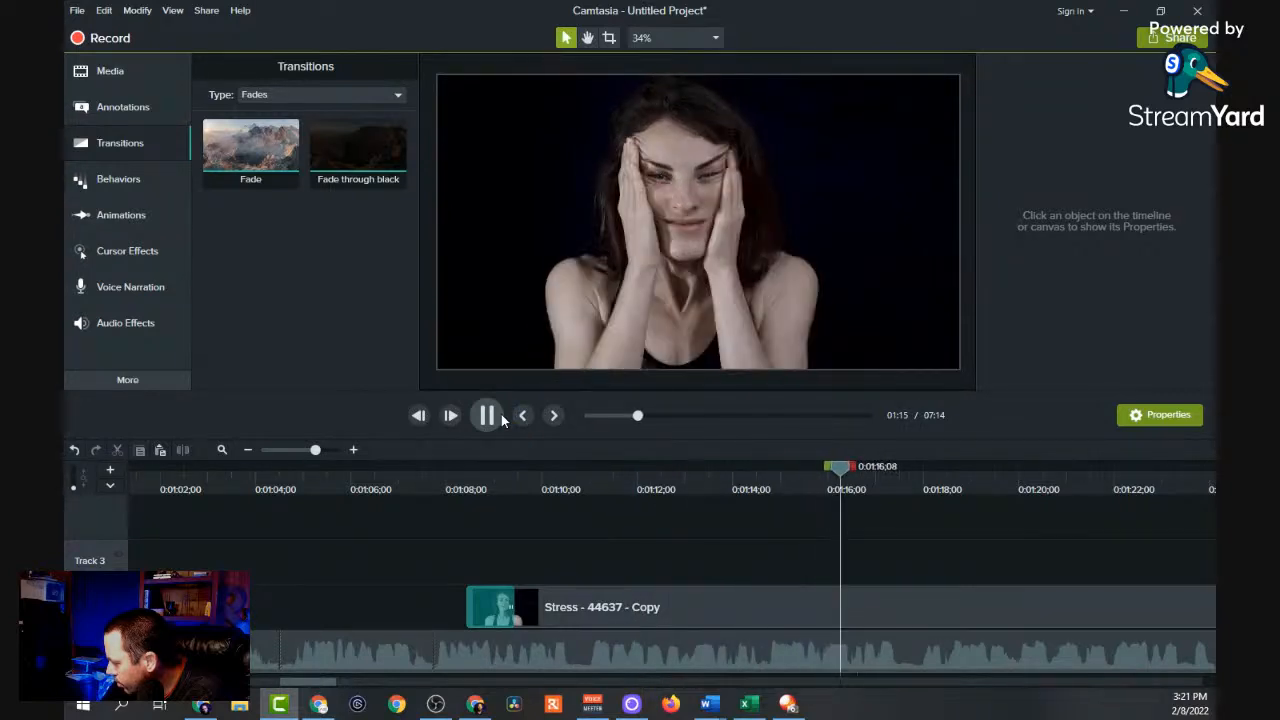
Stop playback at 0:01:18;00, split the Stress - 44637 - Copy clip there and delete the part after the split.
click(503, 420)
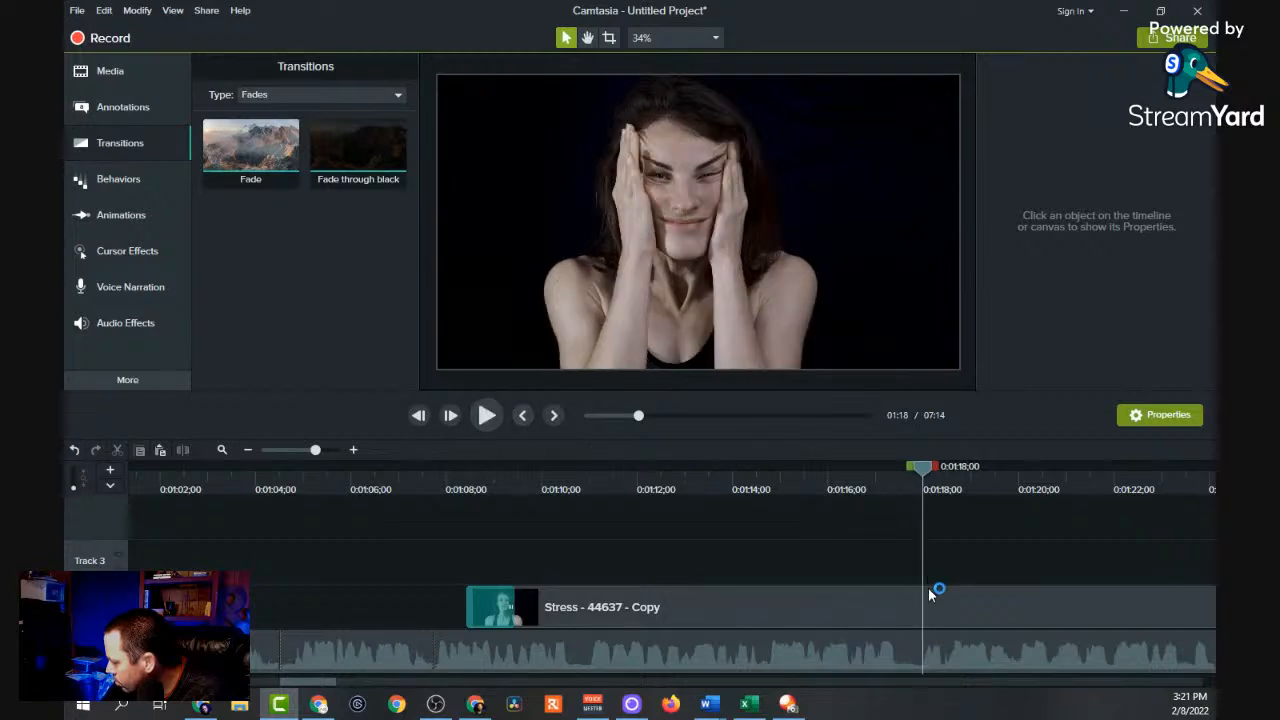
click(914, 614)
click(836, 594)
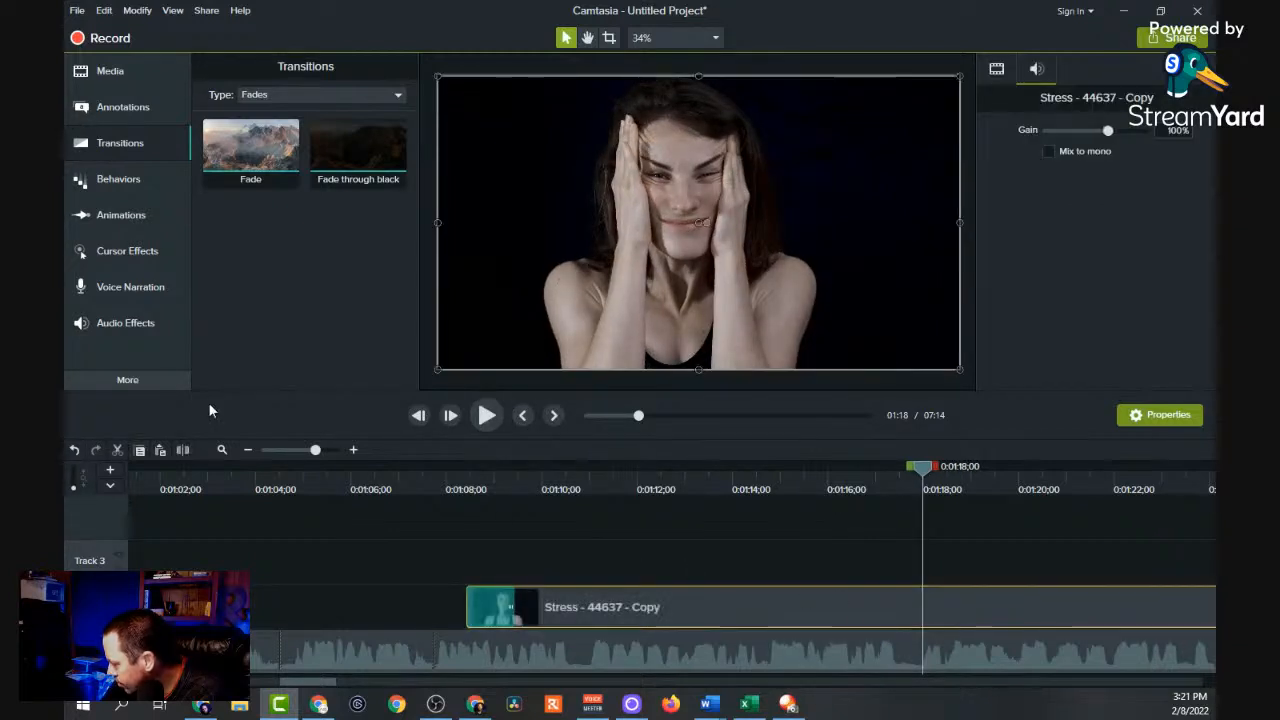
key(s)
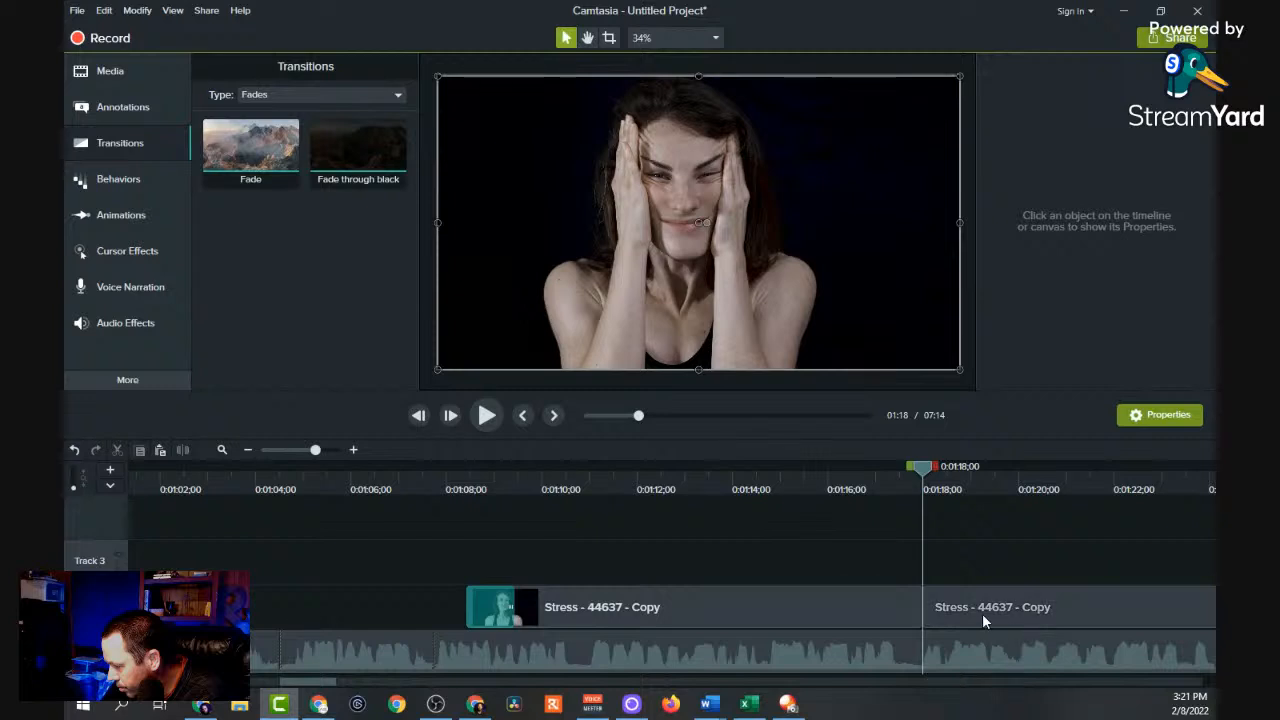
click(983, 614)
right_click(984, 613)
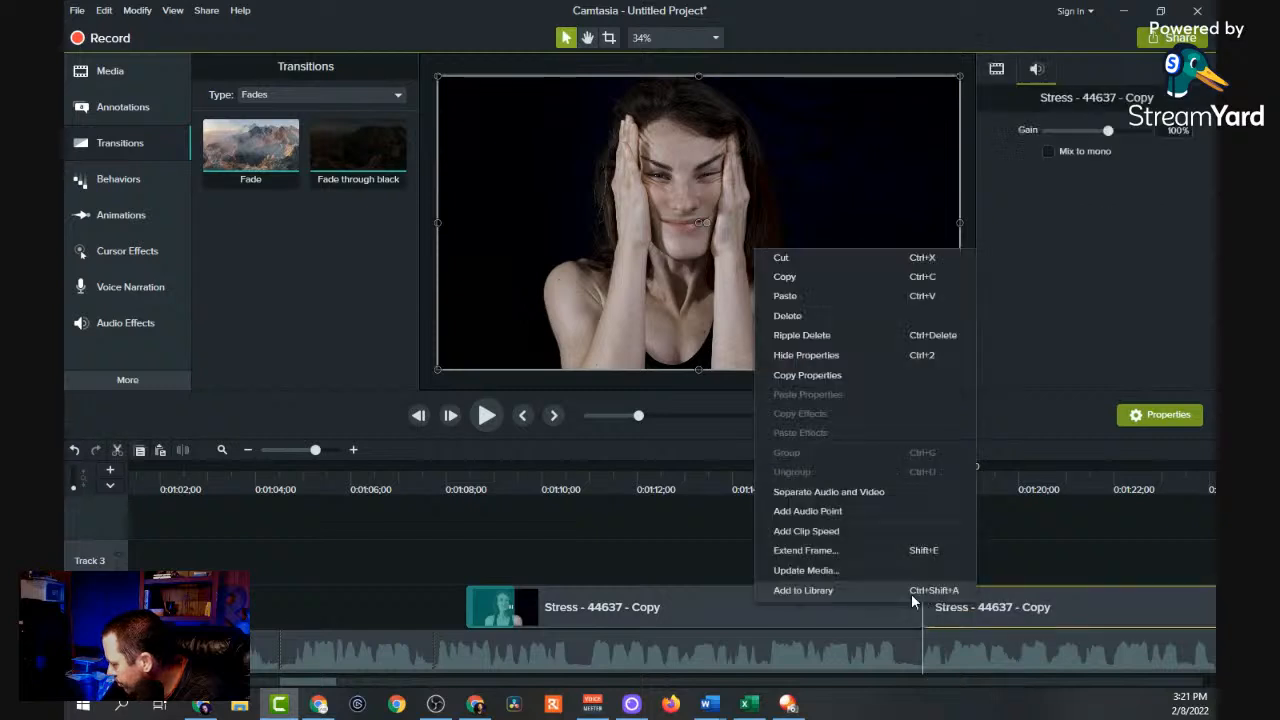
click(793, 321)
Add a Fade transition to the end of the shortened Stress - 44637 - Copy clip.
click(804, 489)
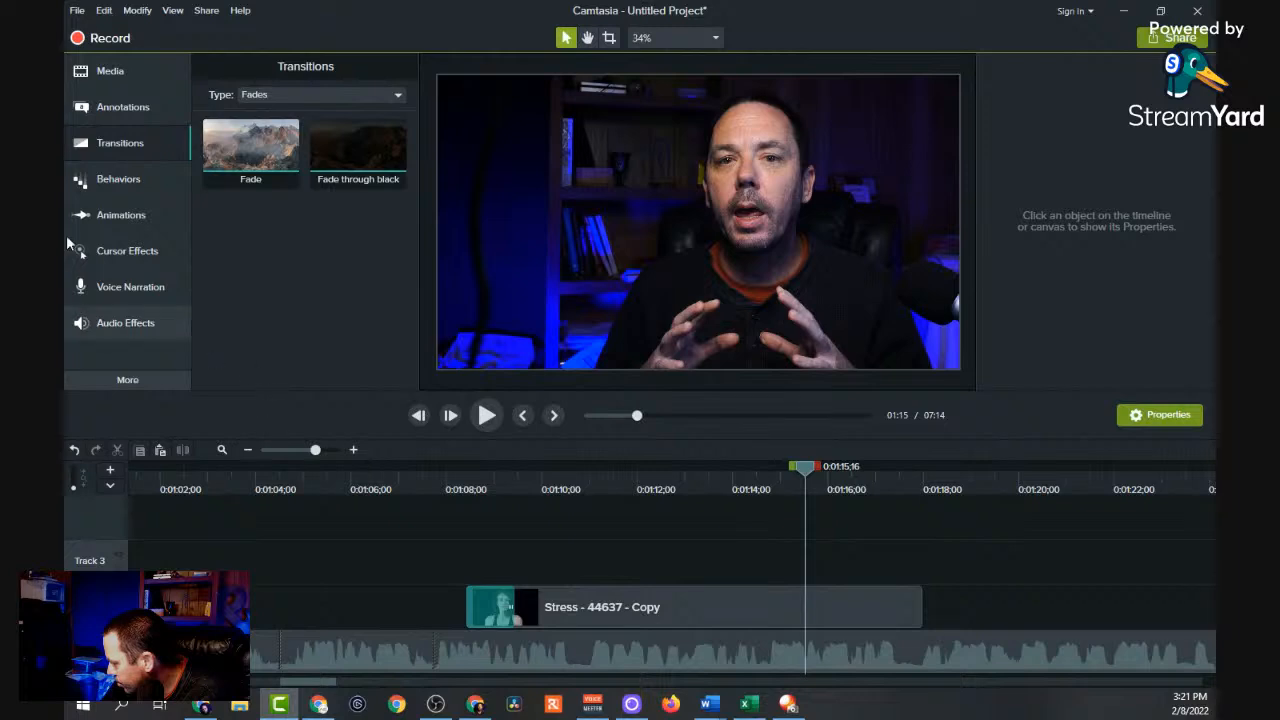
click(114, 143)
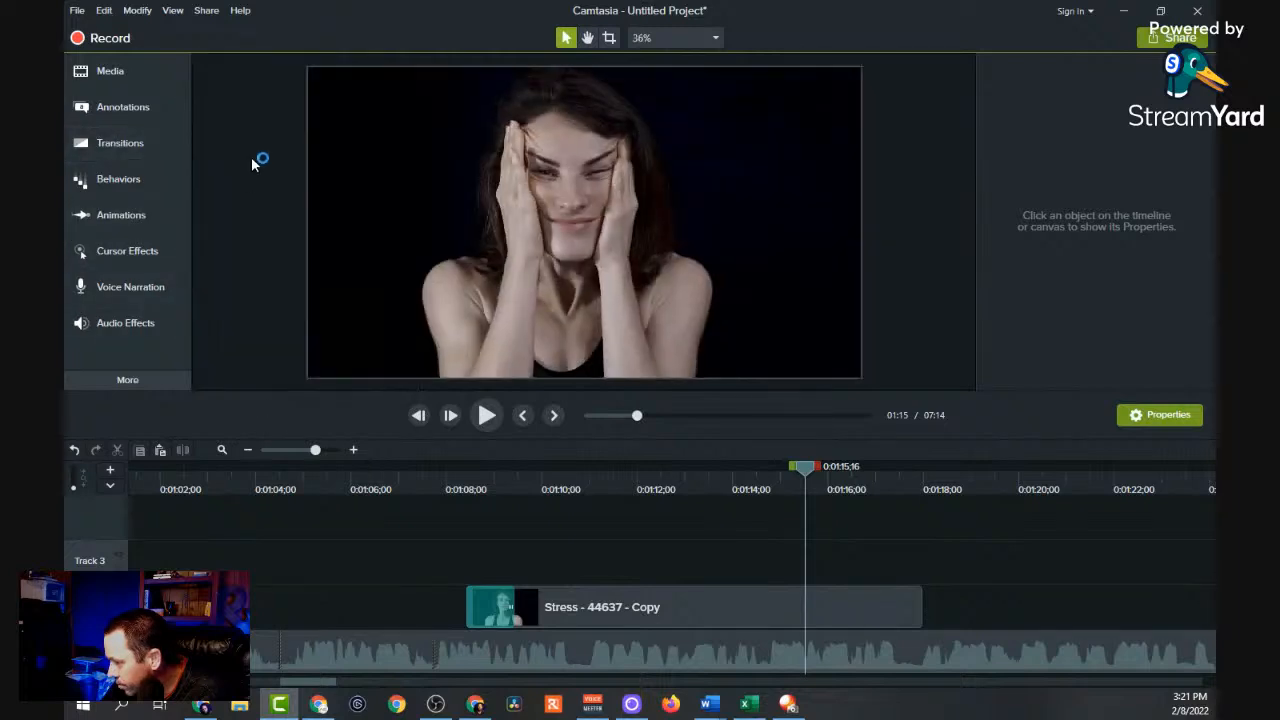
click(113, 142)
drag(232, 143, 890, 600)
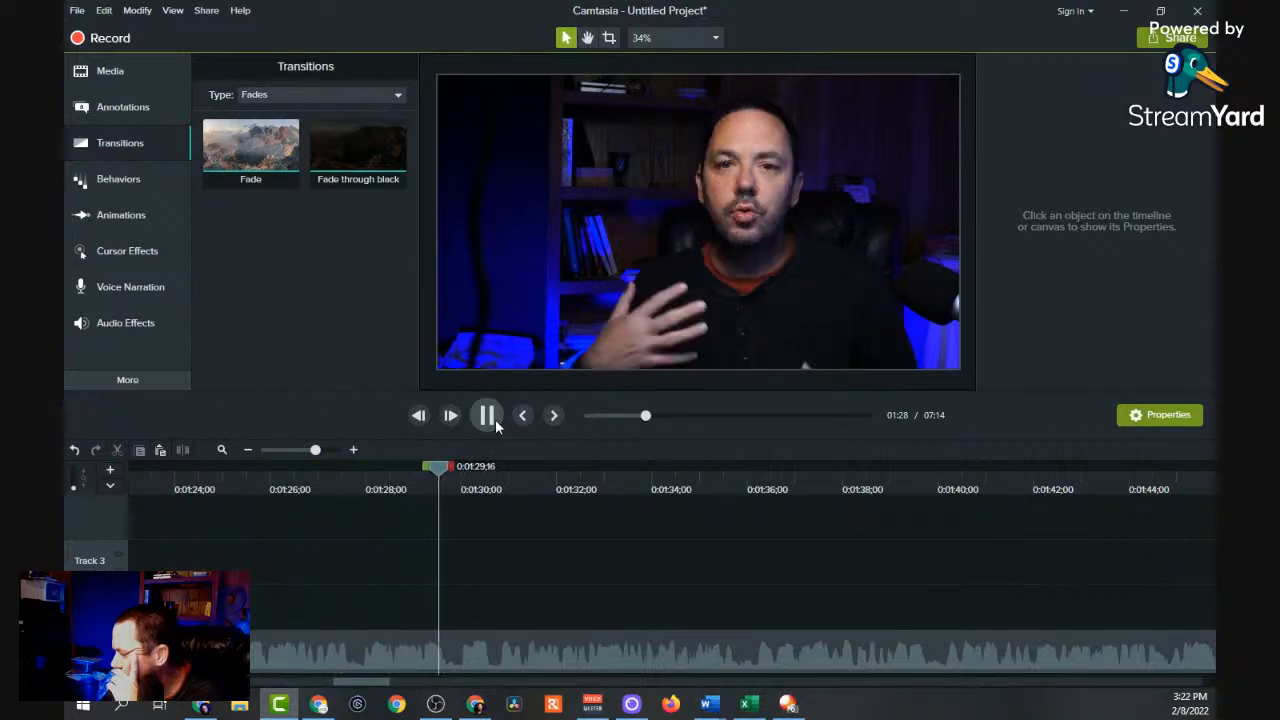
Add a 68% zoom-in on the speaker at 0:01:29;24 and shorten its animation to a quick move ending at about 0:01:30;04.
click(495, 420)
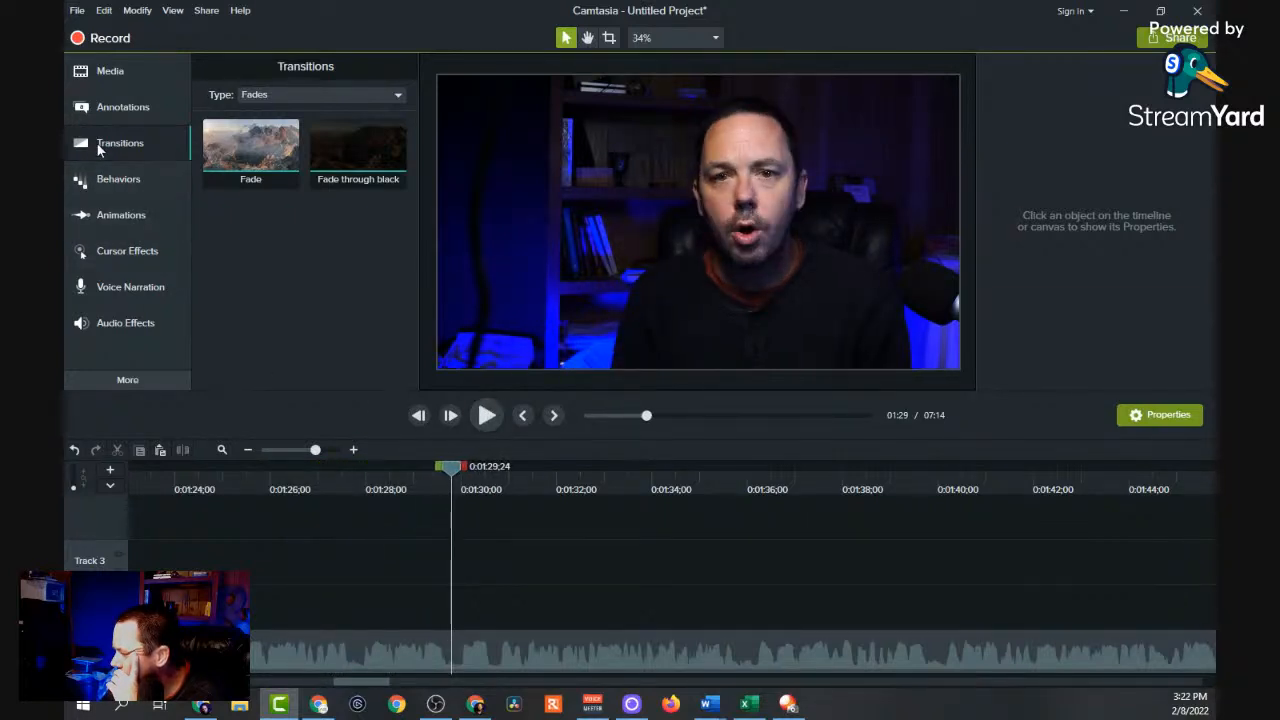
click(108, 215)
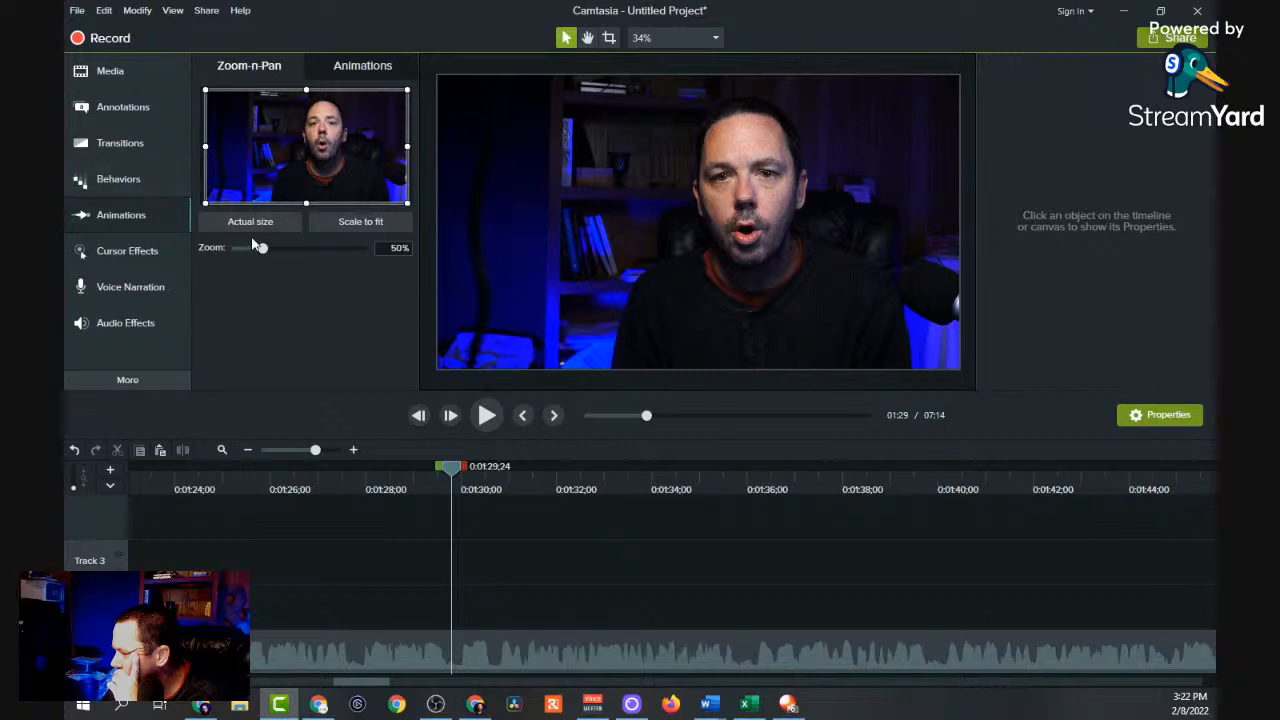
drag(207, 204, 263, 171)
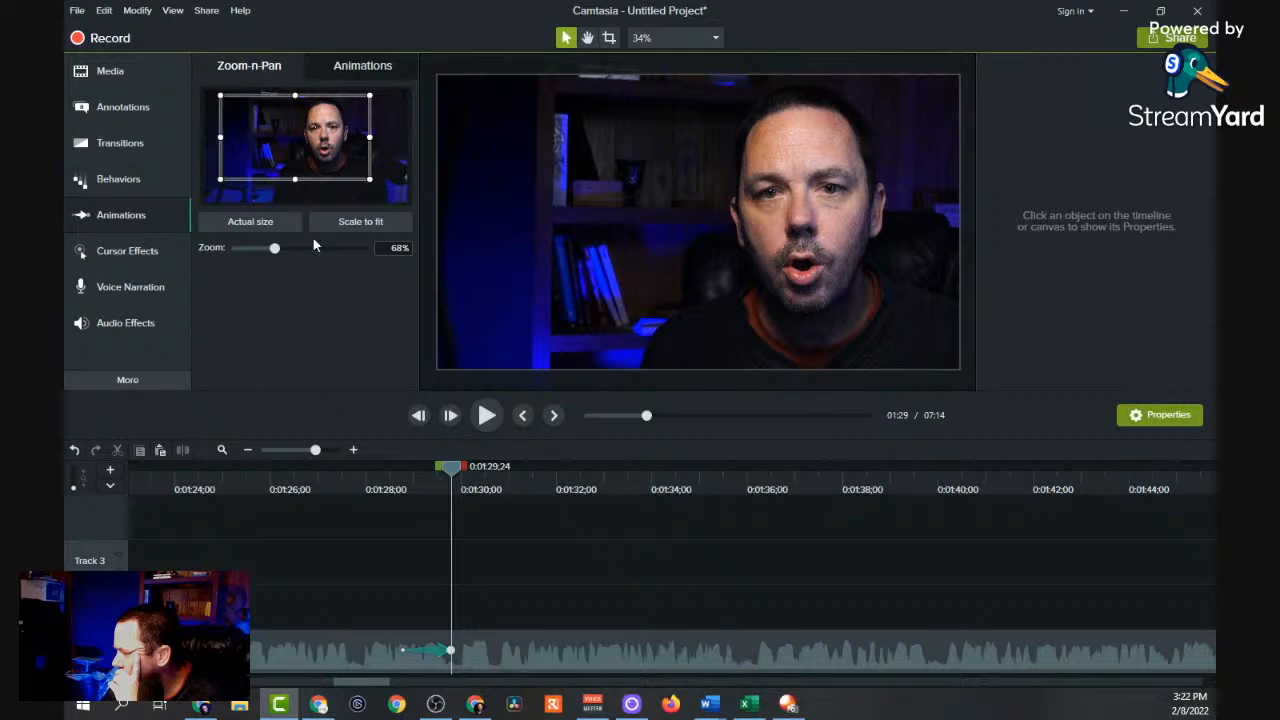
click(404, 649)
drag(404, 651, 463, 650)
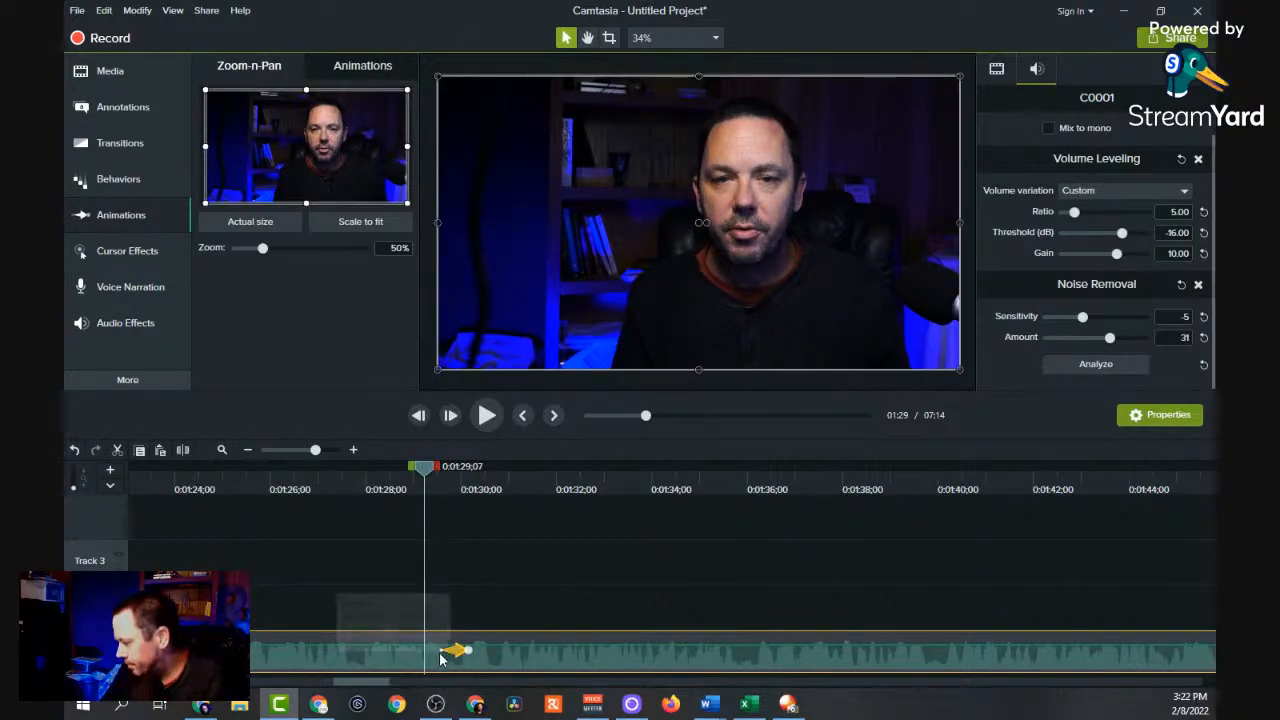
drag(440, 651, 510, 656)
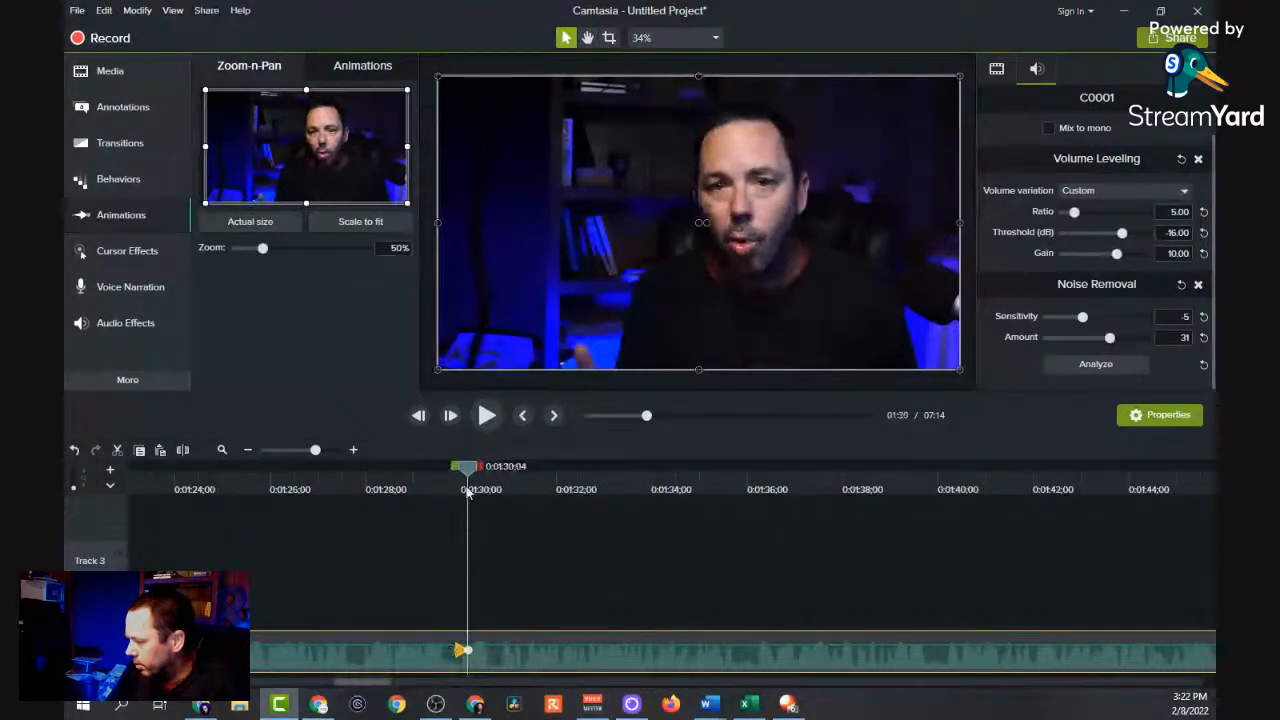
Play on to about 0:01:49 and add a zoom-out to 52% on C0001, animated from about 0:01:47;11 to 0:01:48;13.
click(489, 415)
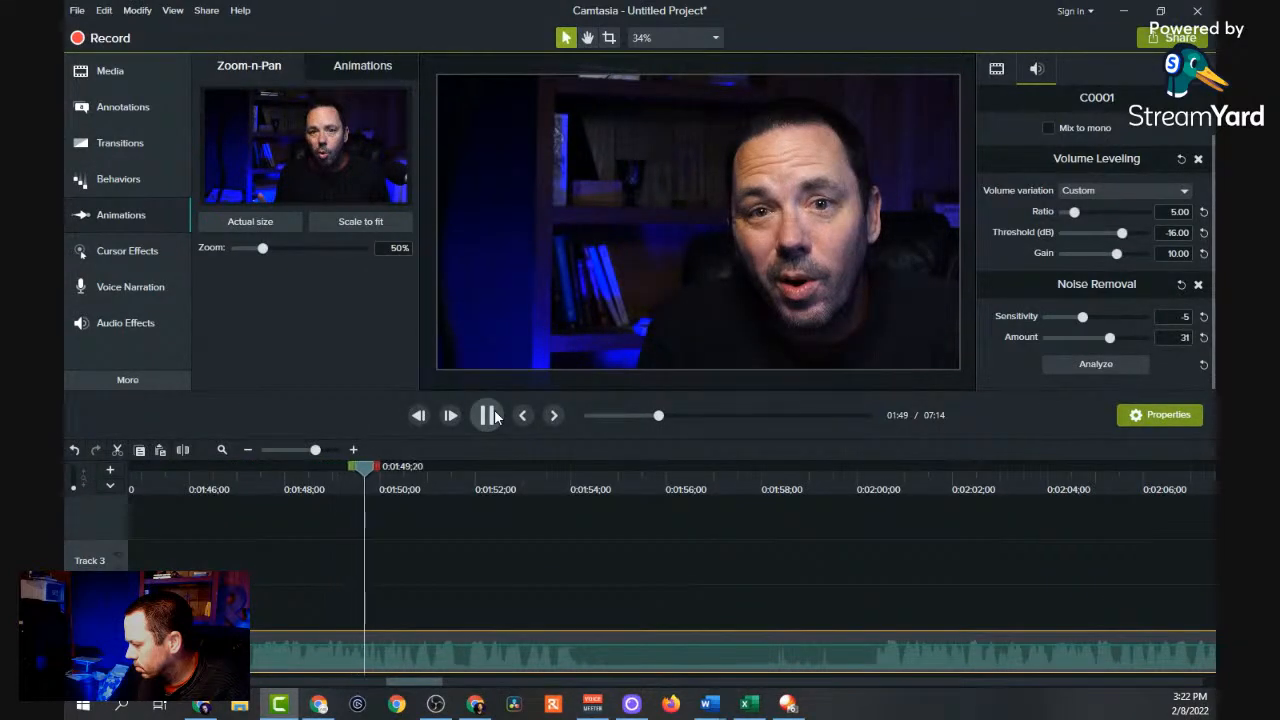
click(489, 415)
click(255, 485)
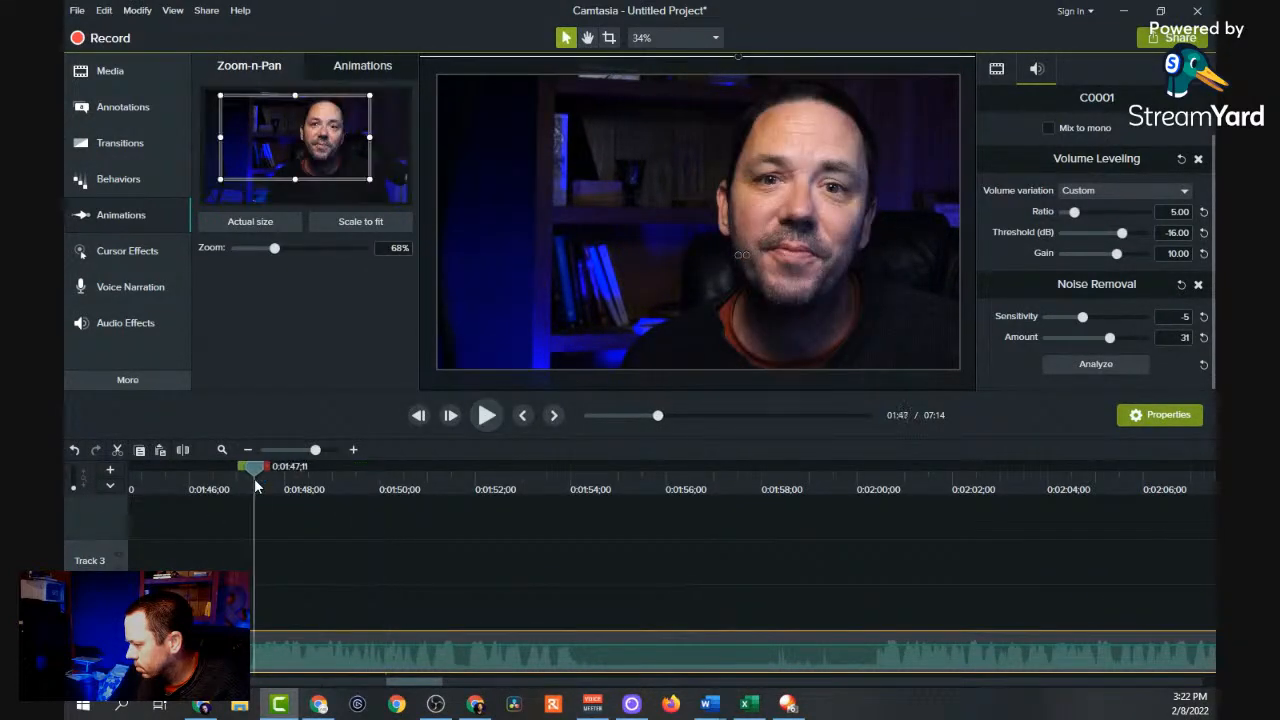
drag(234, 168, 209, 208)
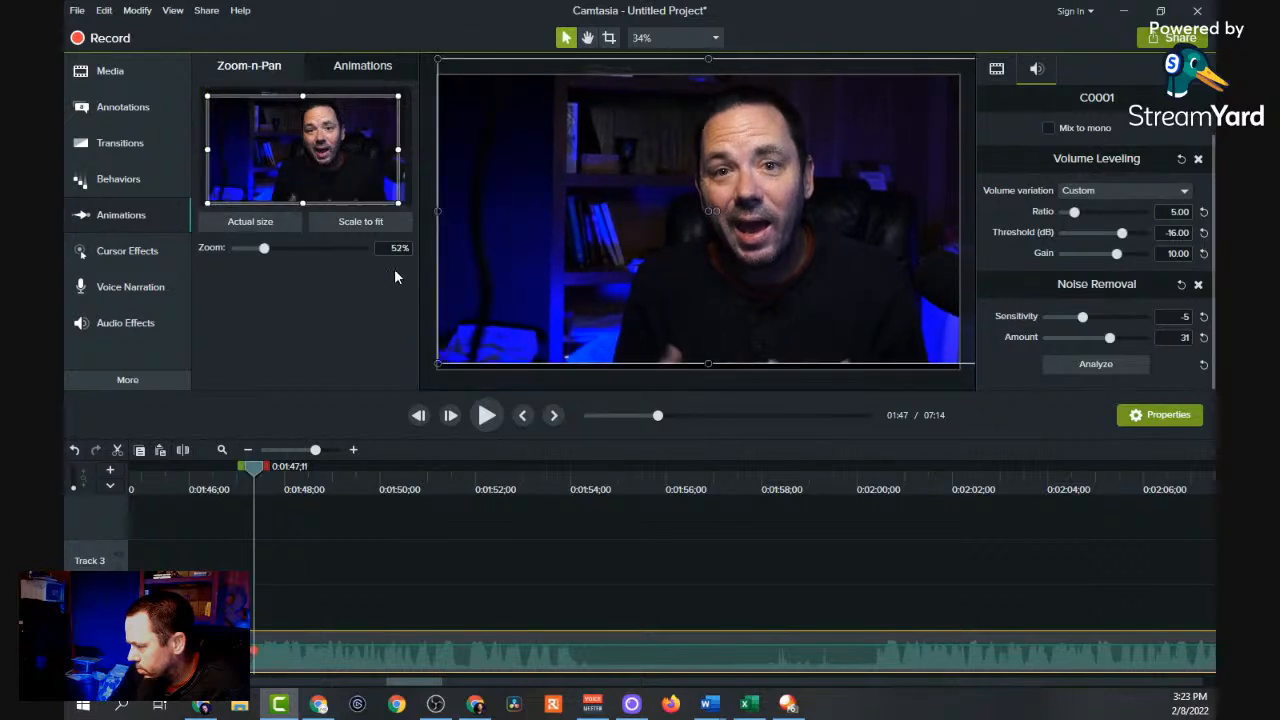
click(490, 417)
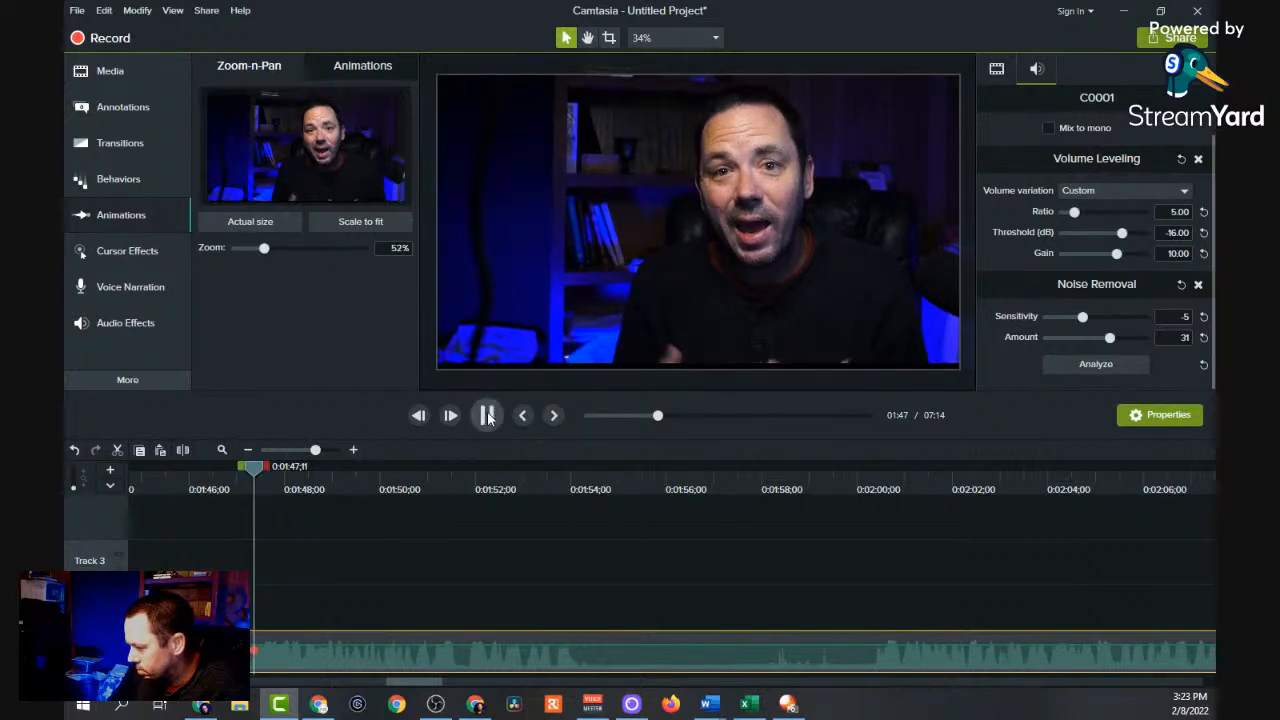
drag(322, 169, 366, 182)
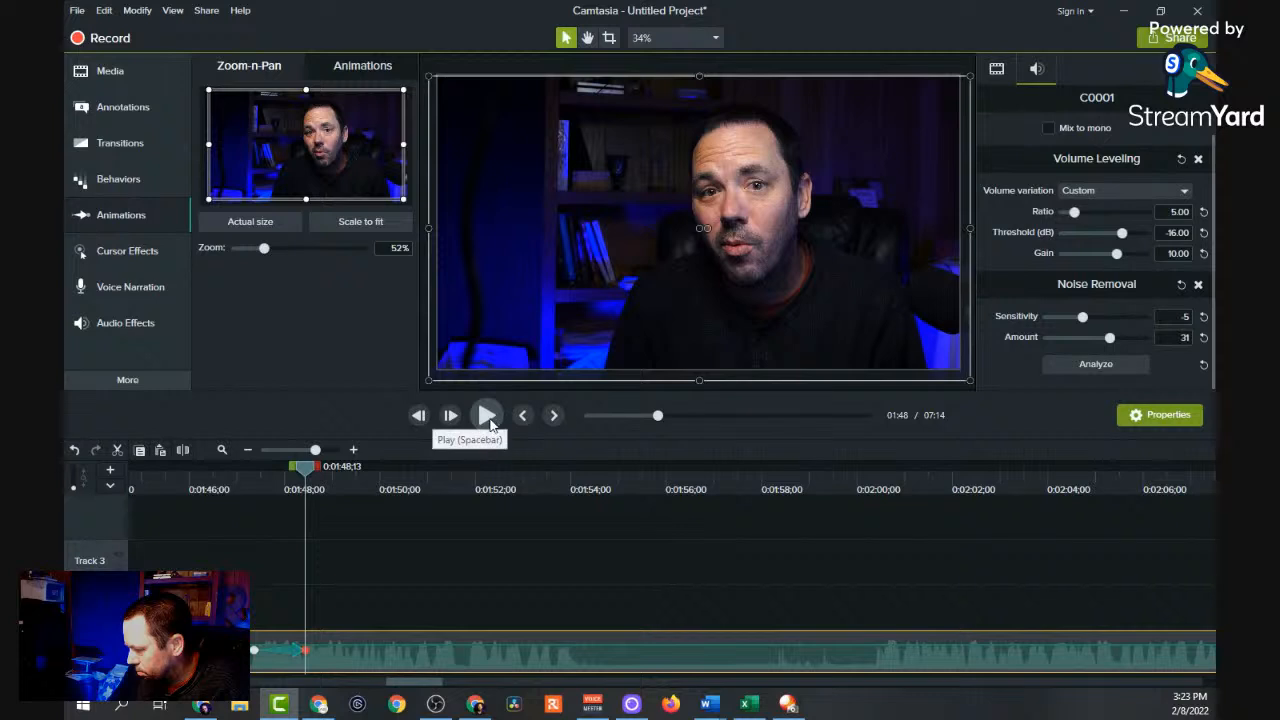
click(277, 615)
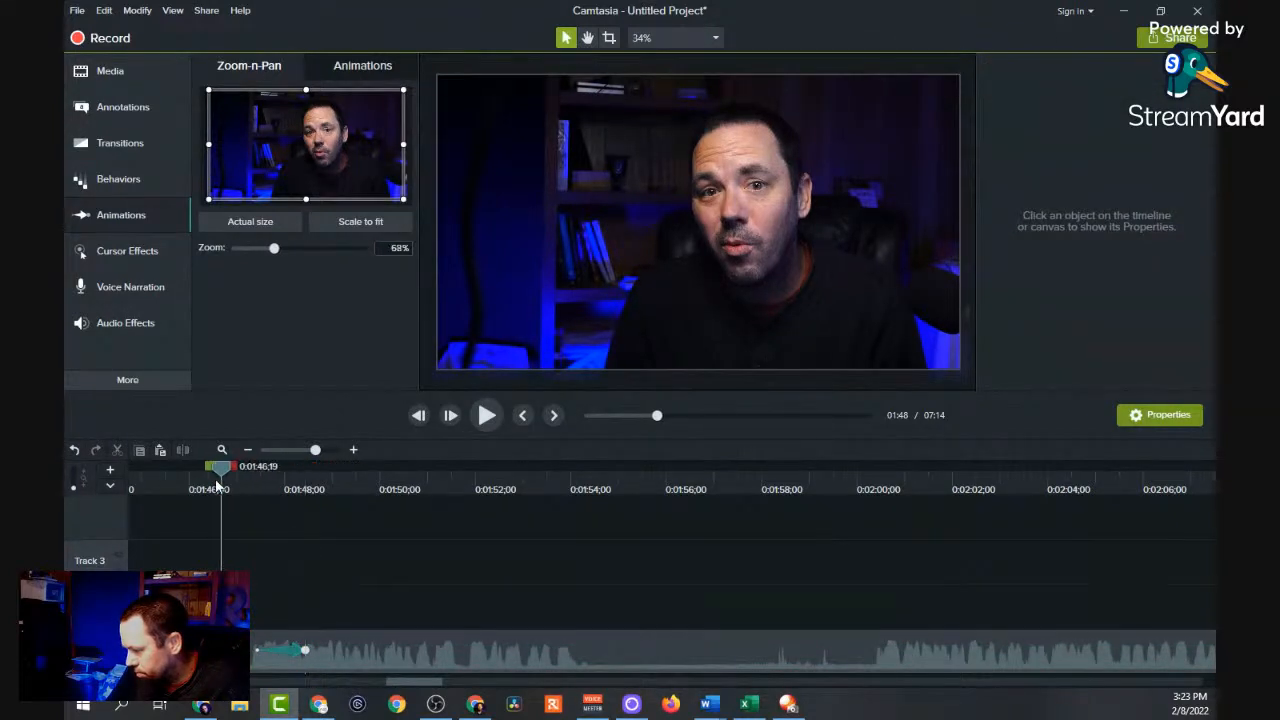
Play on from 0:01:46;19, cut the pause from 0:01:55;05 to 0:02:00;04, and cut the leftover from 0:01:54;08 to 0:01:55;05.
click(487, 416)
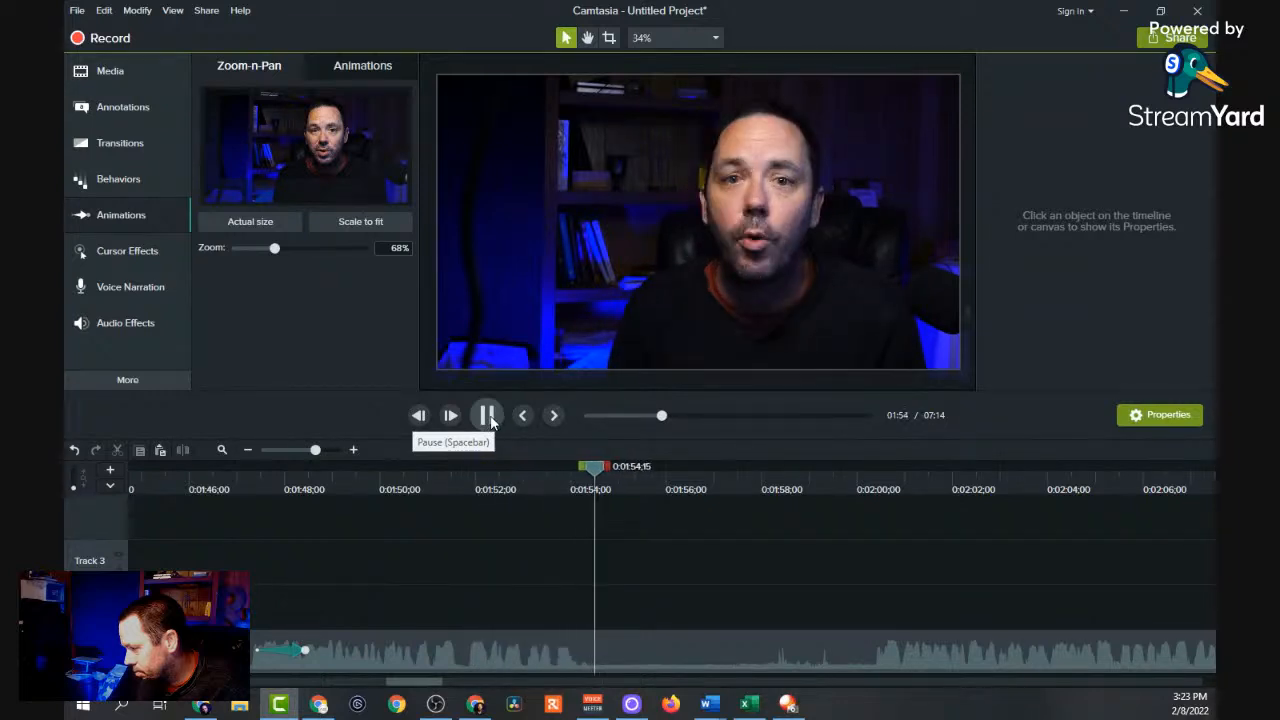
drag(638, 466, 868, 523)
drag(881, 521, 857, 523)
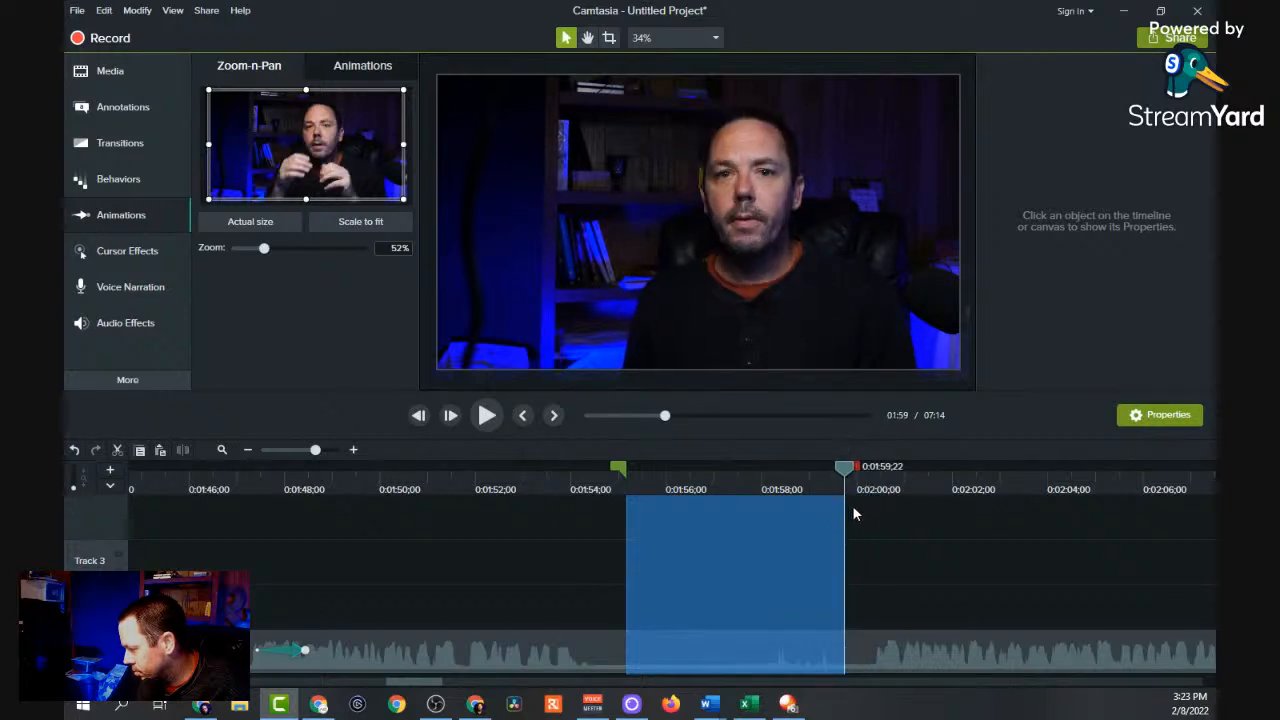
mouse_move(857, 470)
mouse_down()
mouse_move(875, 478)
mouse_move(859, 482)
mouse_up()
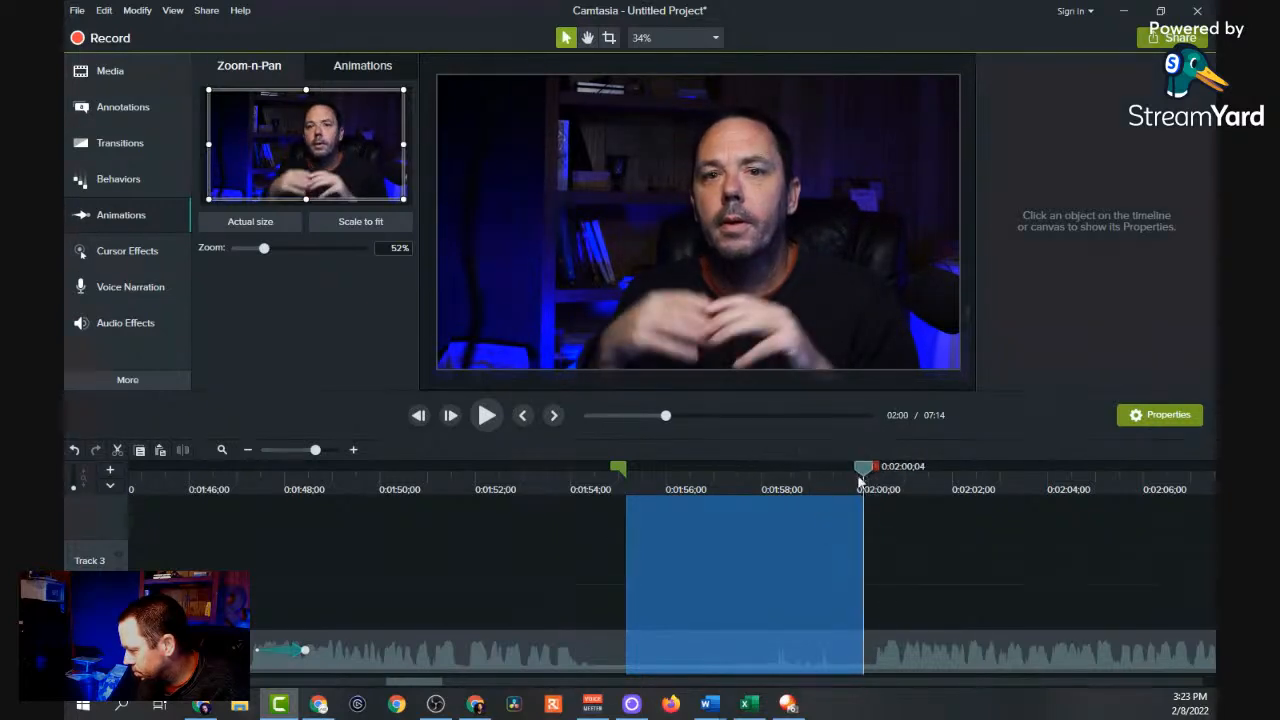
click(118, 451)
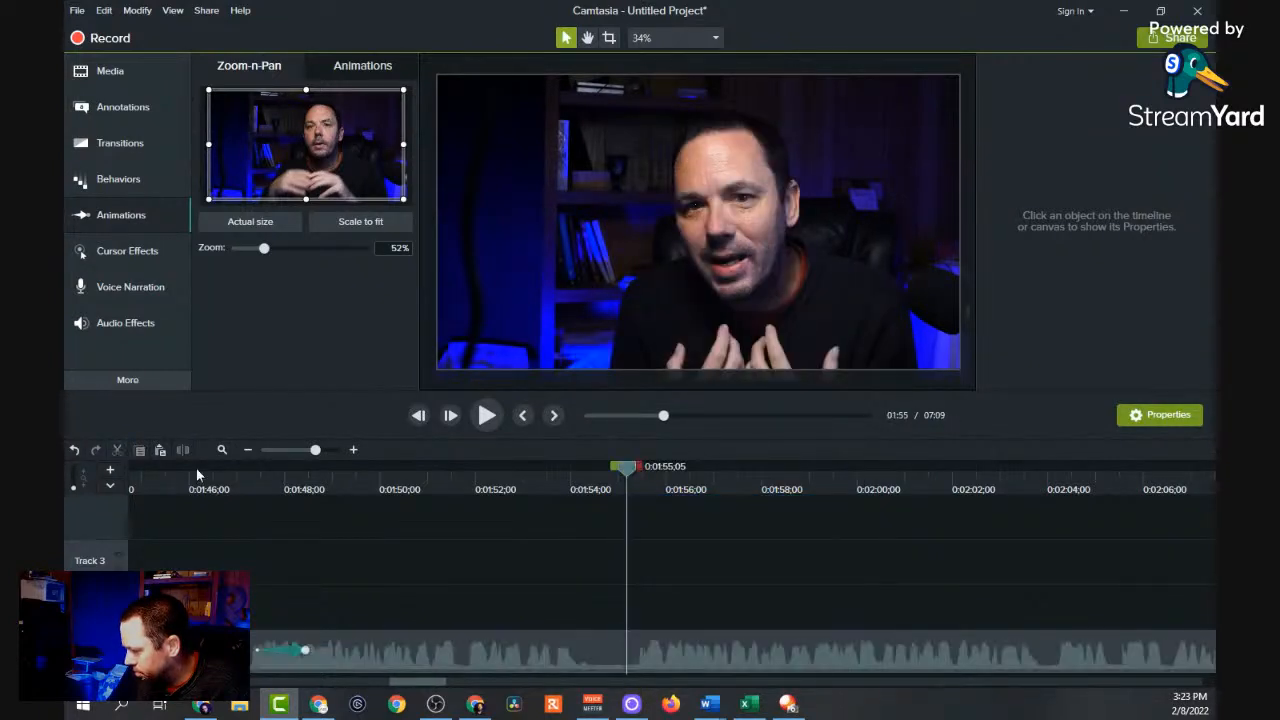
drag(617, 474, 573, 486)
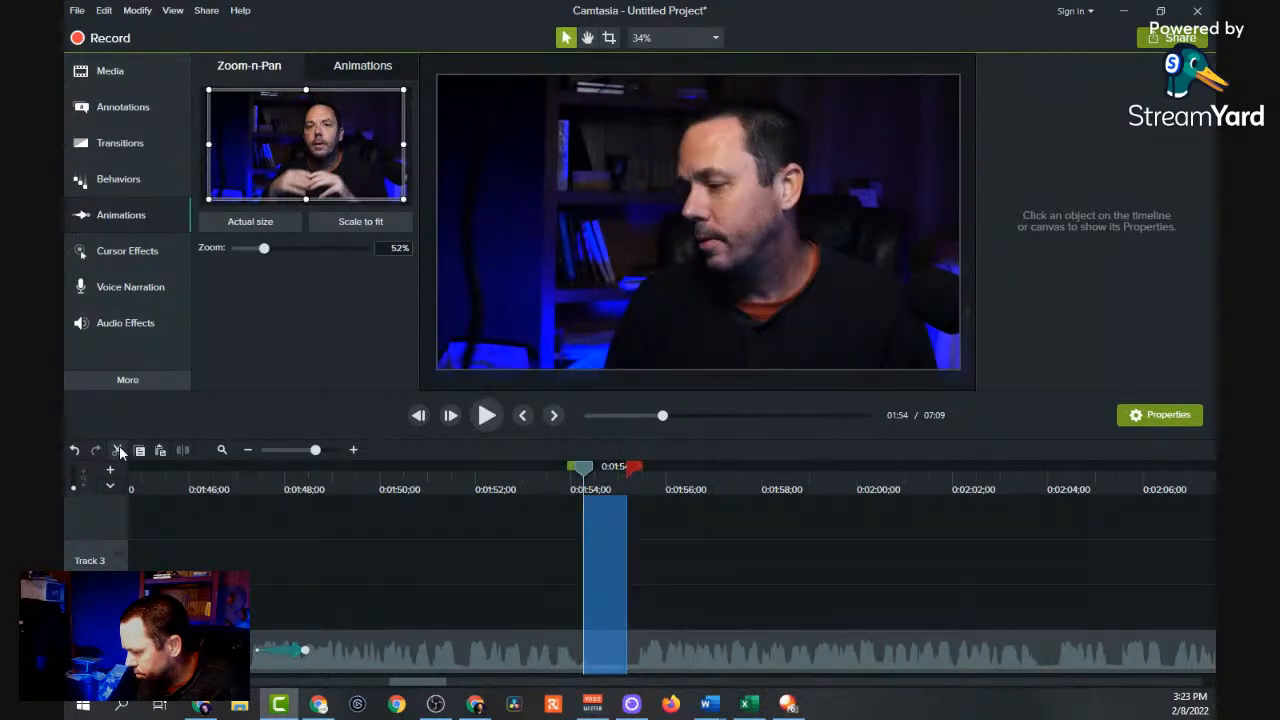
click(118, 450)
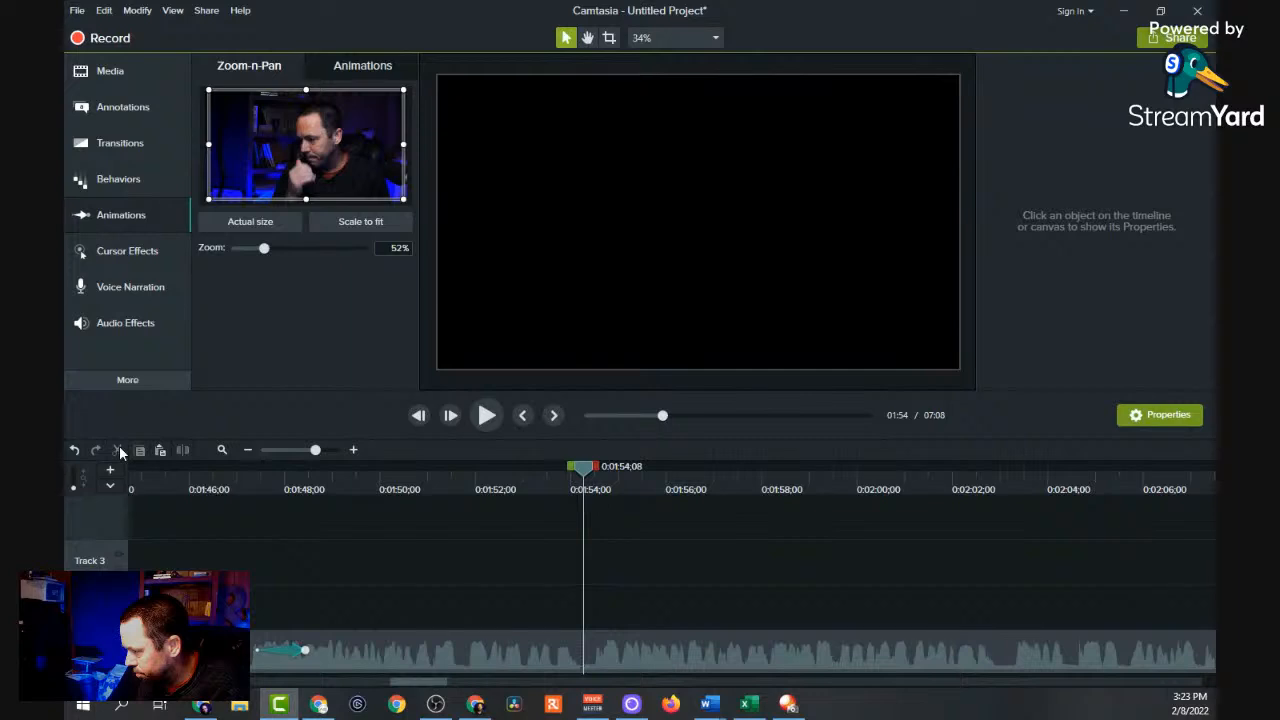
Play the edit from 0:01:54;08, and move the playhead back to 0:01:19;00, just after the Stress clip.
click(487, 416)
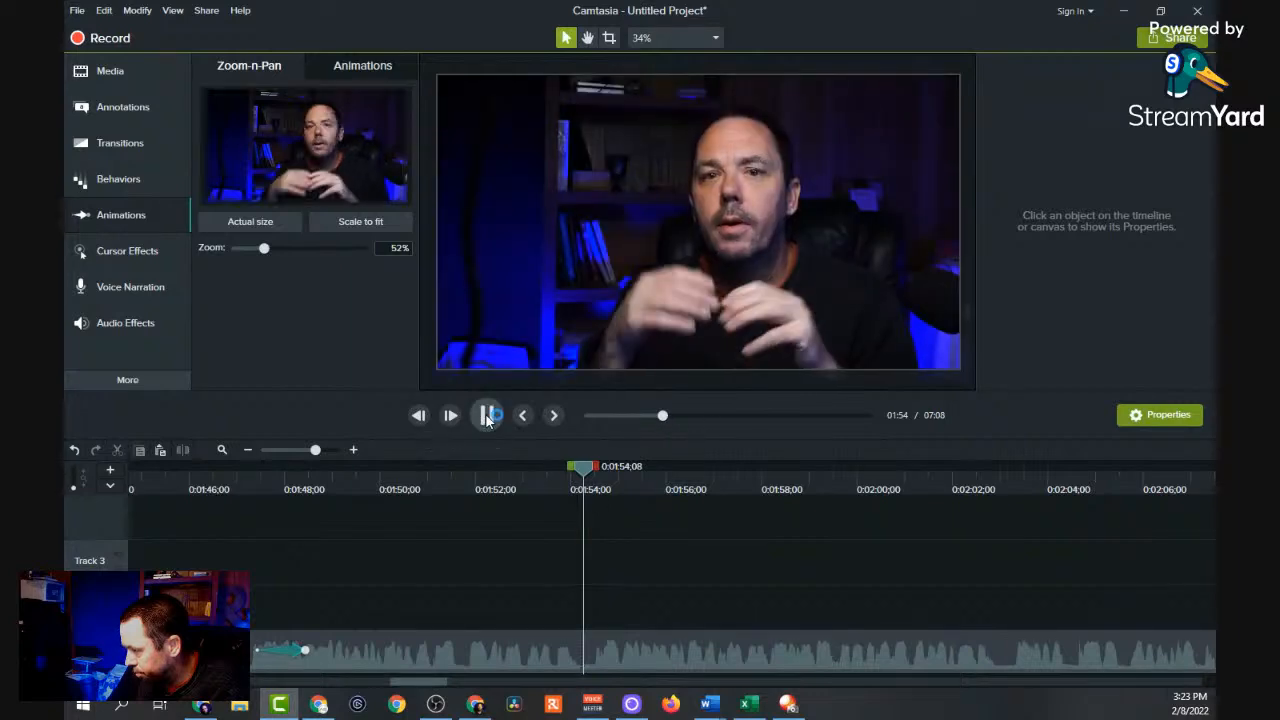
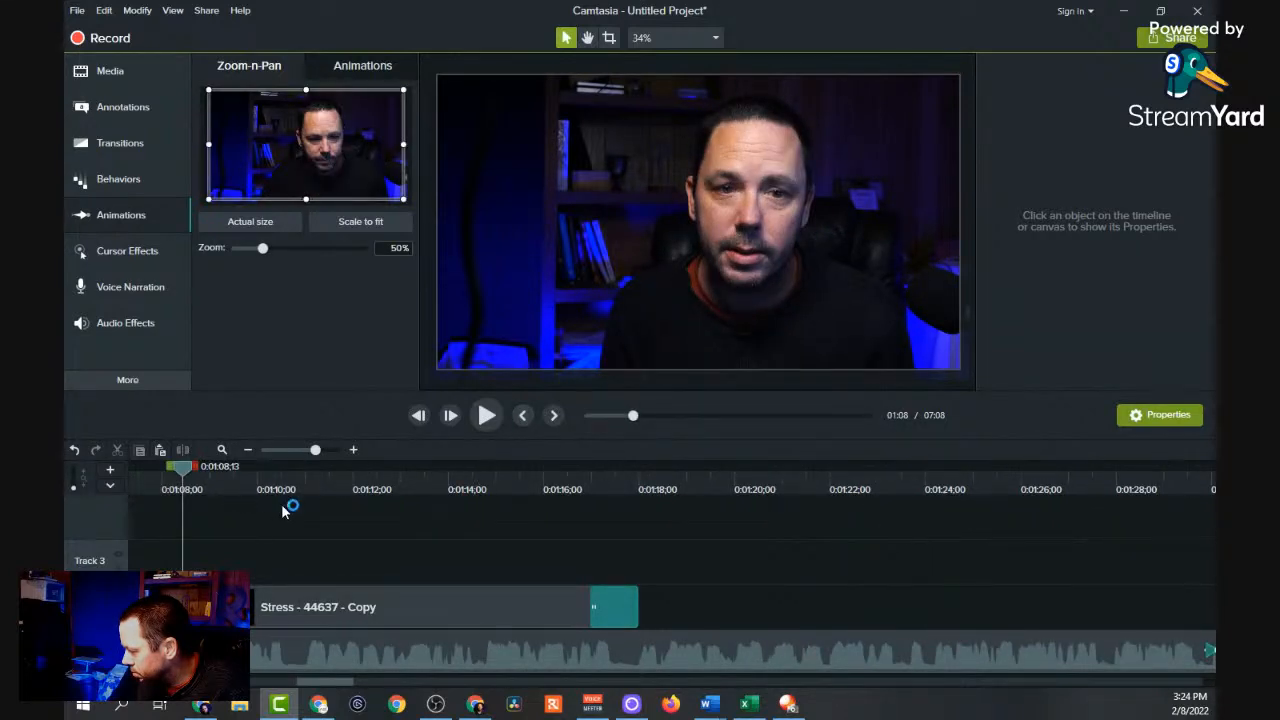
click(685, 480)
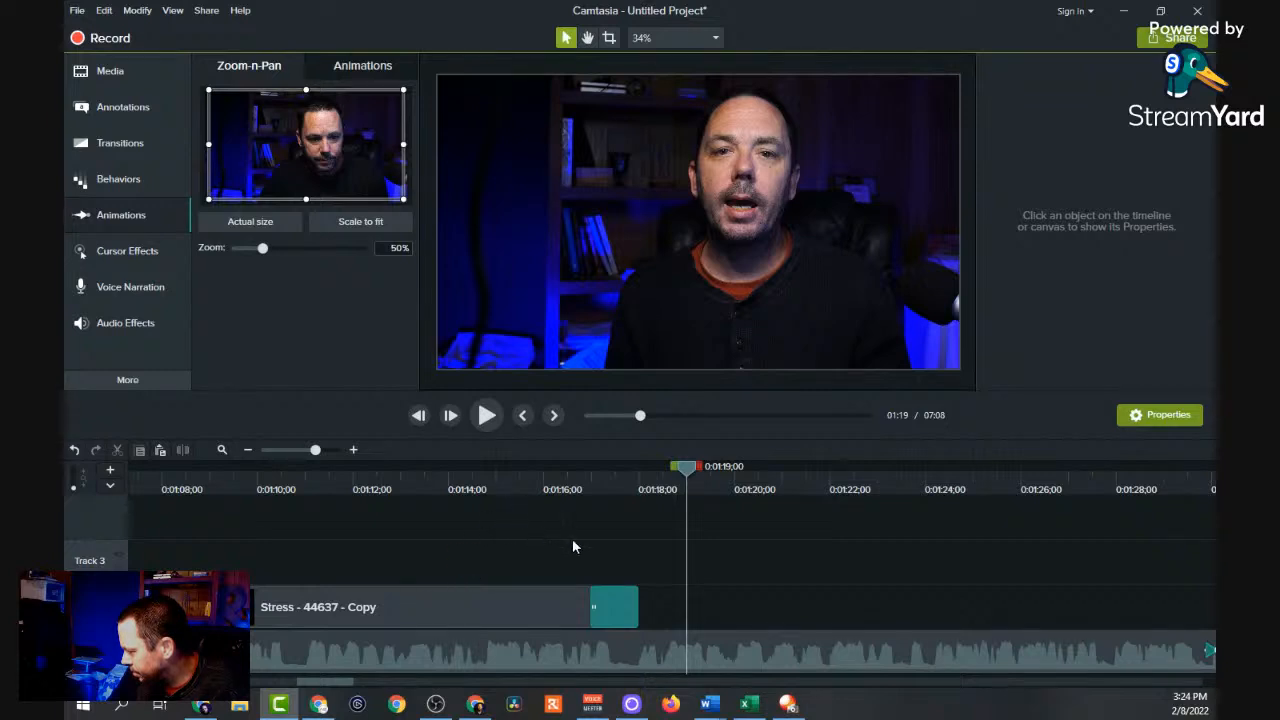
Play on from 0:02:03;25 to about 0:02:16, and add a 64% zoom-in on the speaker at 0:02:14;05.
scroll(578, 539, right, 5)
scroll(514, 490, left, 5)
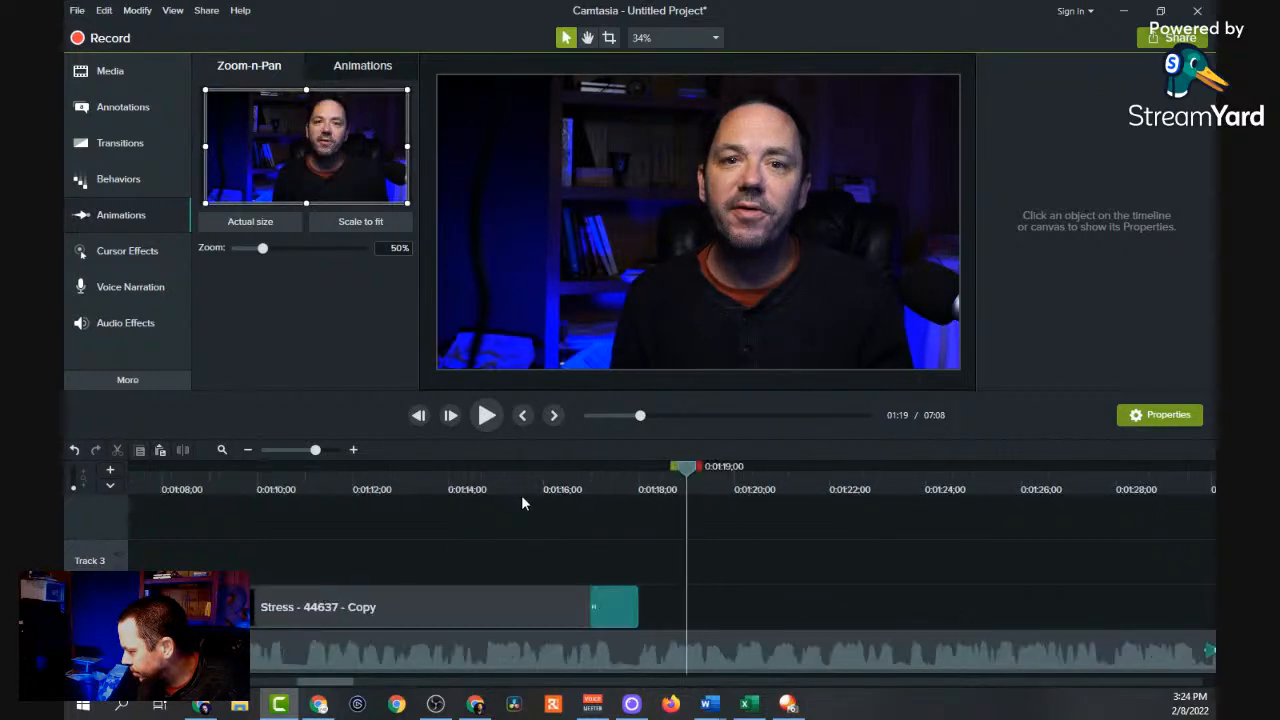
click(669, 416)
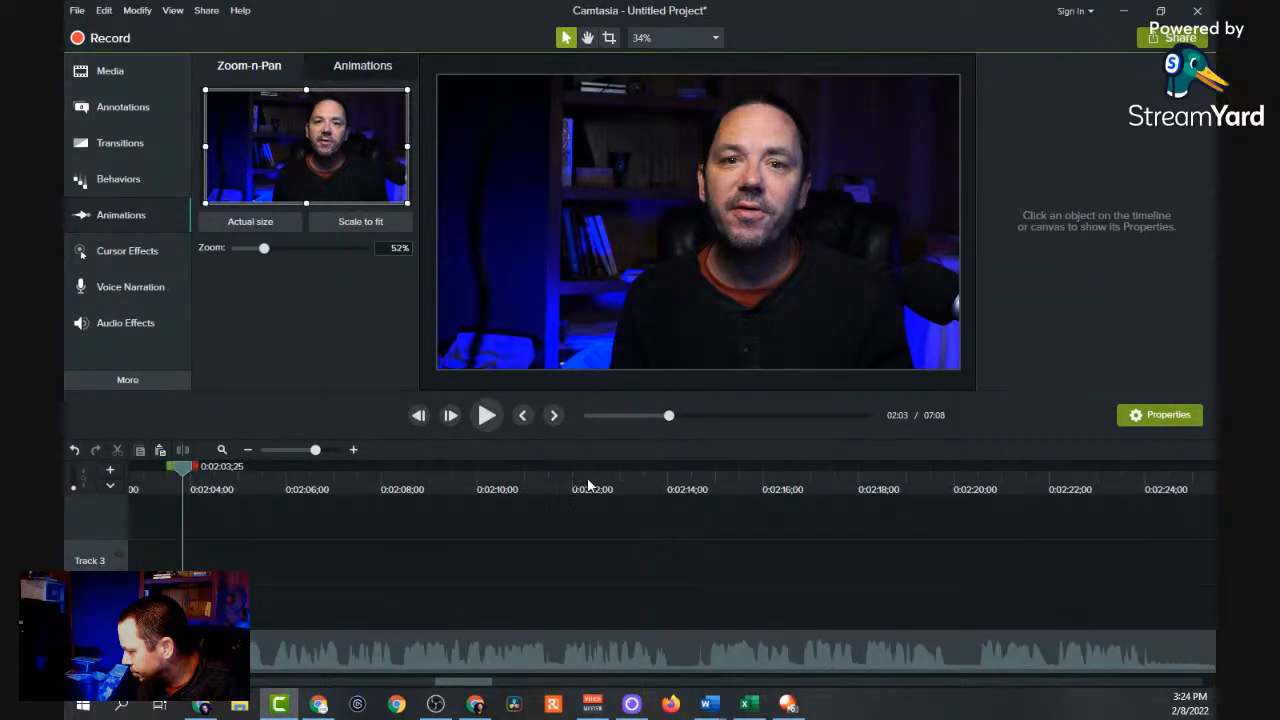
click(486, 416)
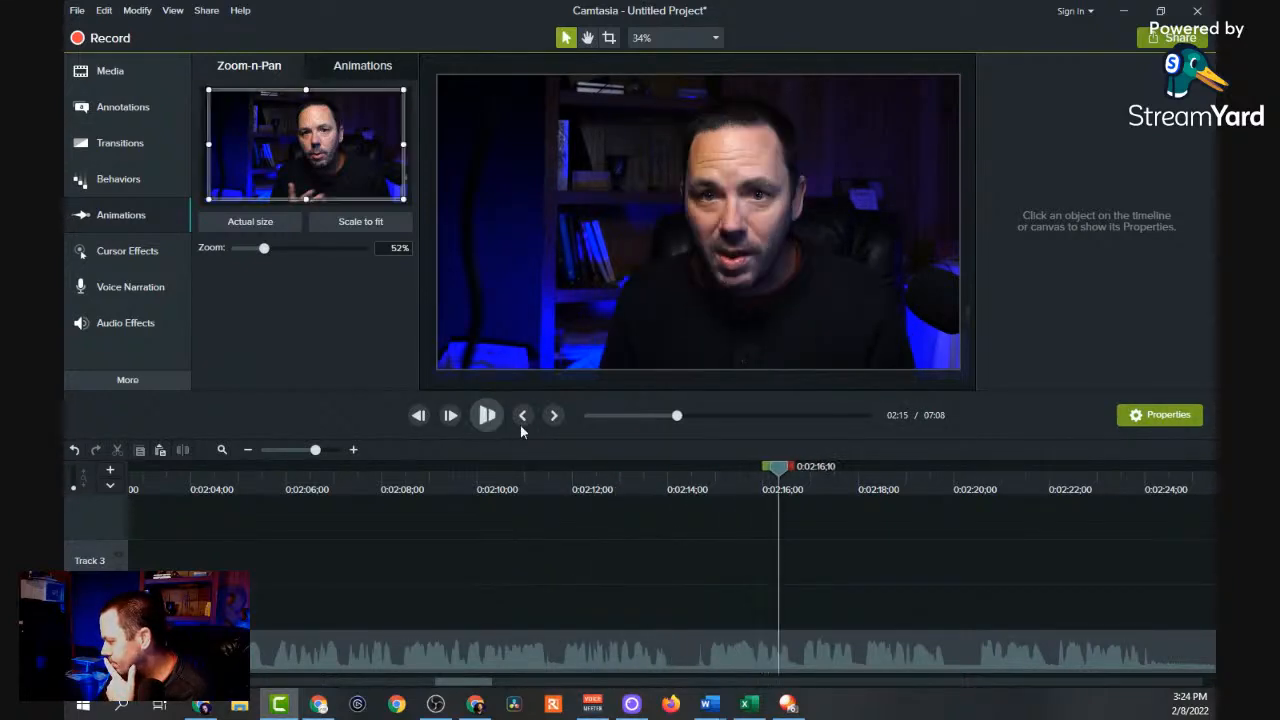
click(486, 416)
click(677, 486)
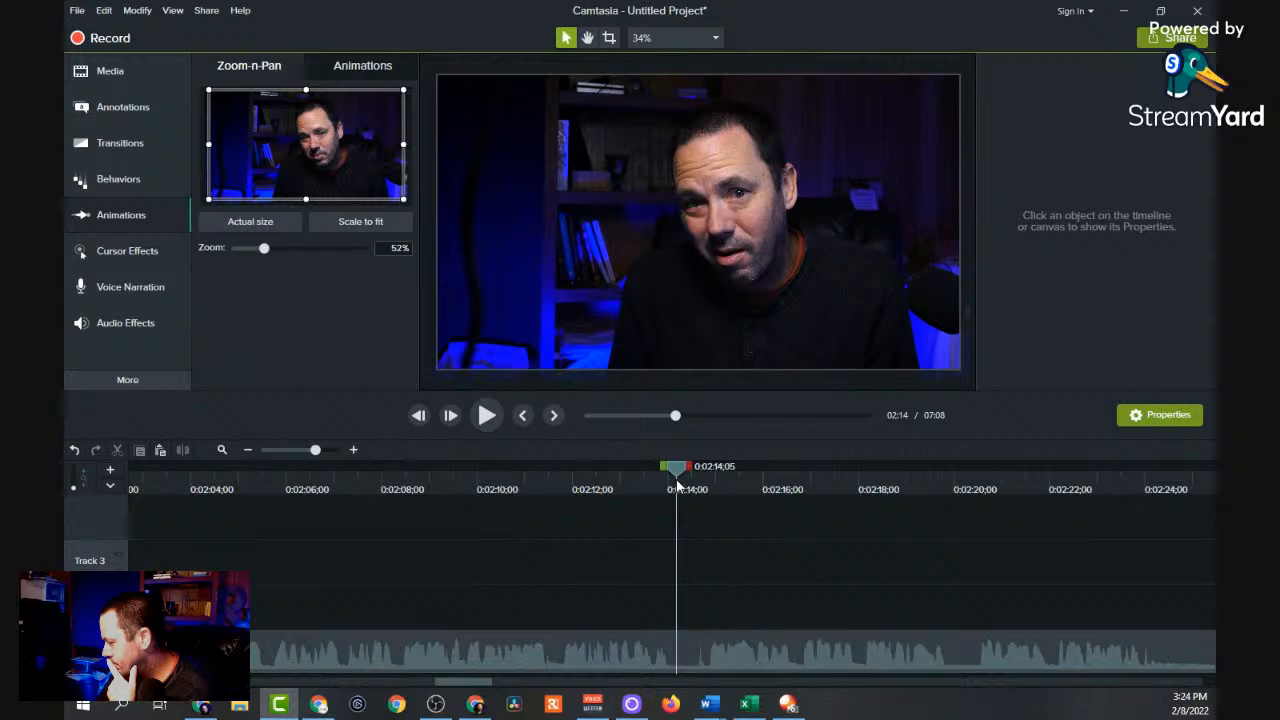
drag(208, 197, 280, 180)
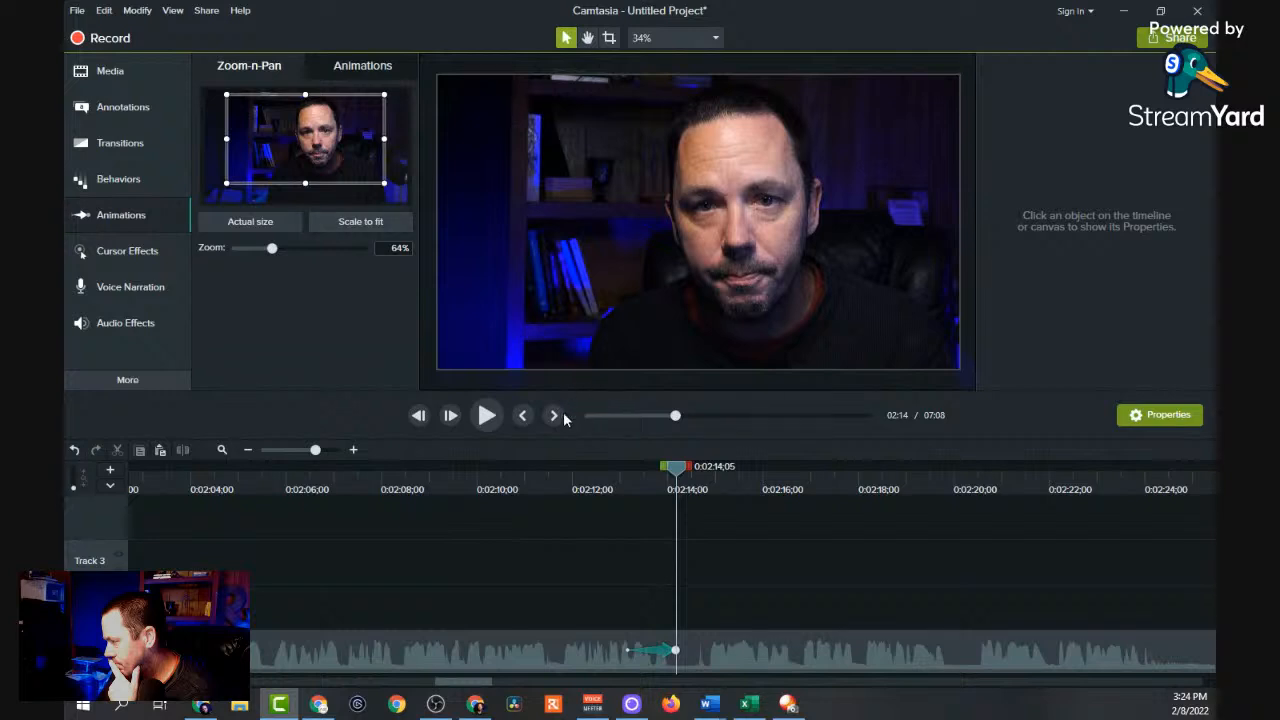
Shorten the 64% zoom-in animation to a quick move ending at about 0:02:14;05, and play from 0:02:12;29 to about 0:02:25.
click(488, 418)
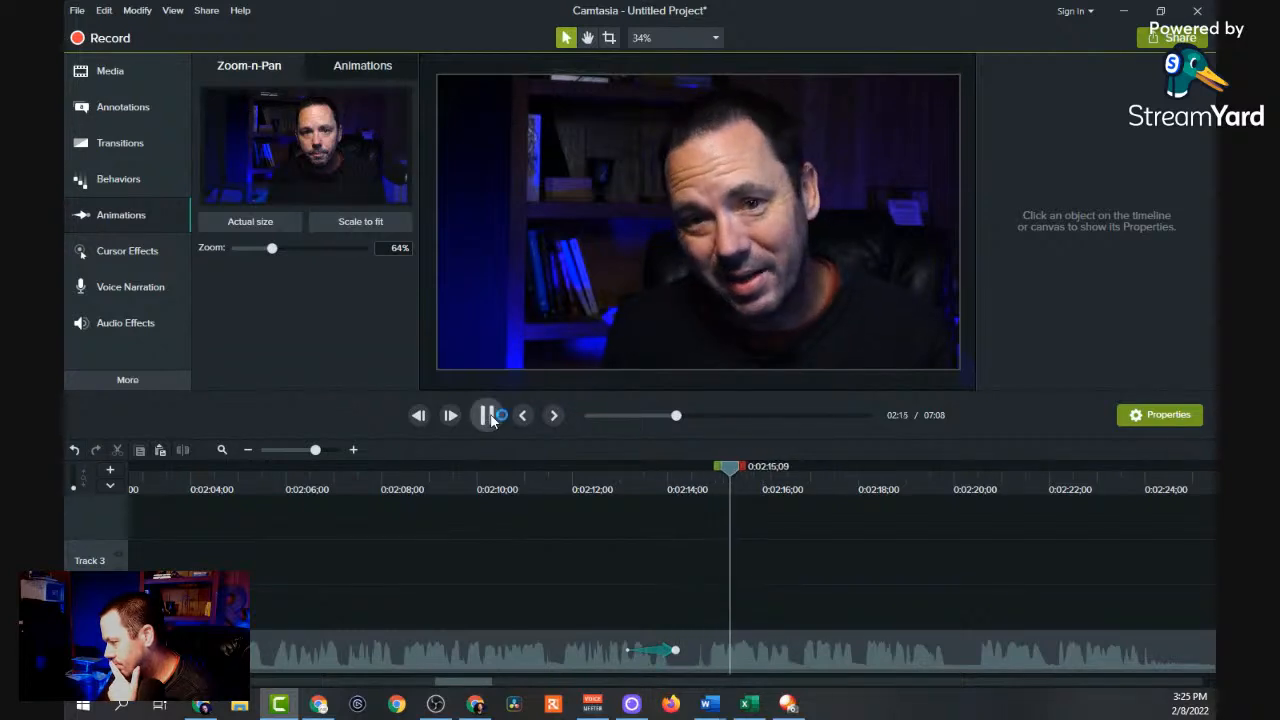
click(632, 650)
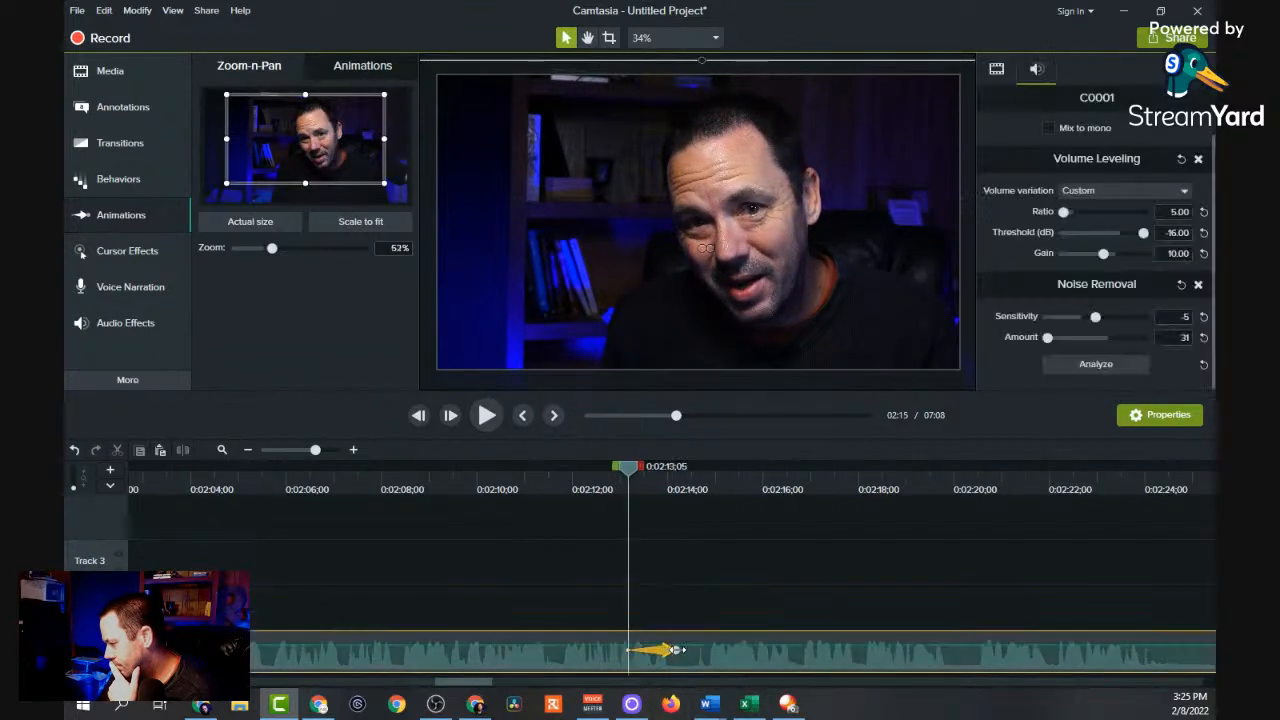
drag(630, 651, 745, 650)
drag(863, 655, 862, 656)
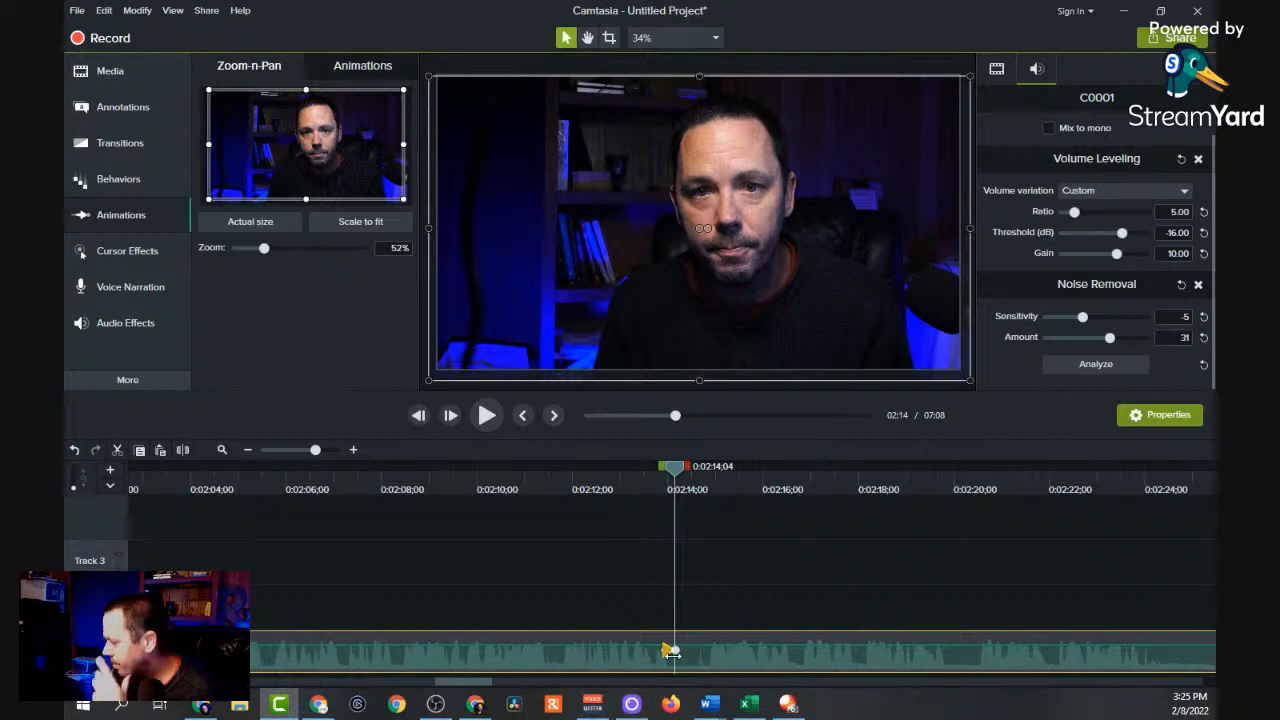
click(618, 490)
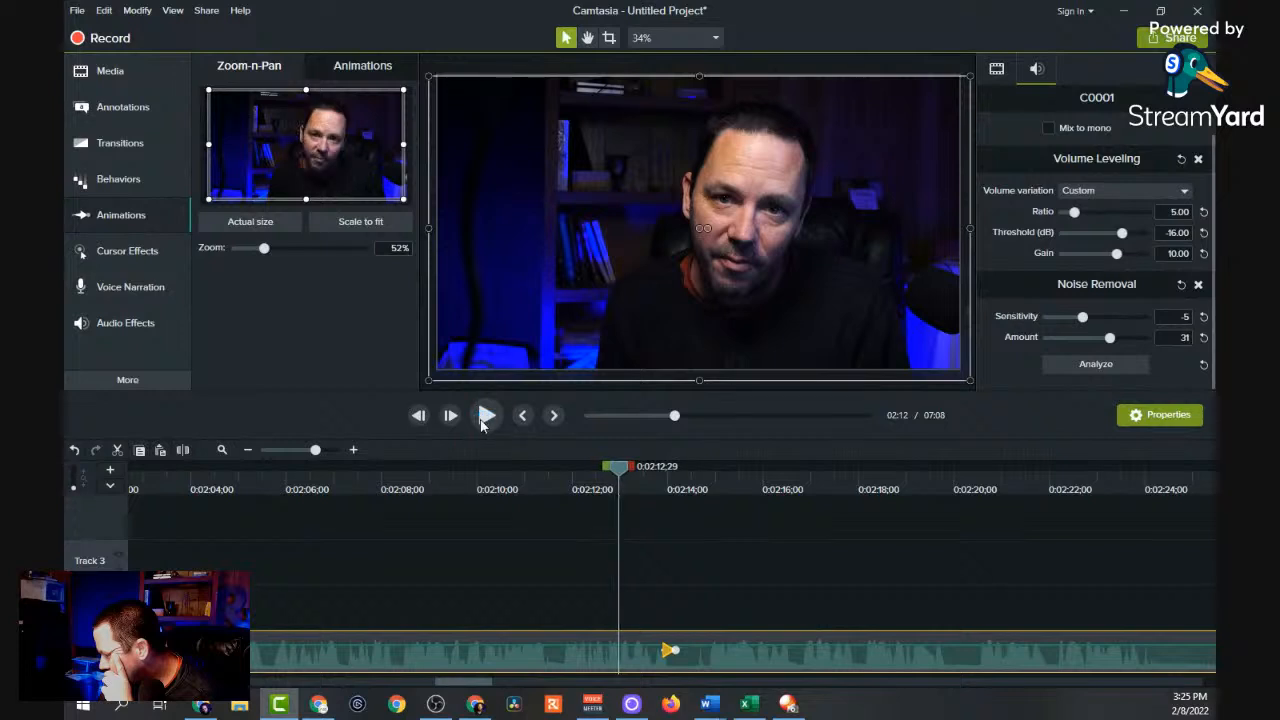
click(487, 416)
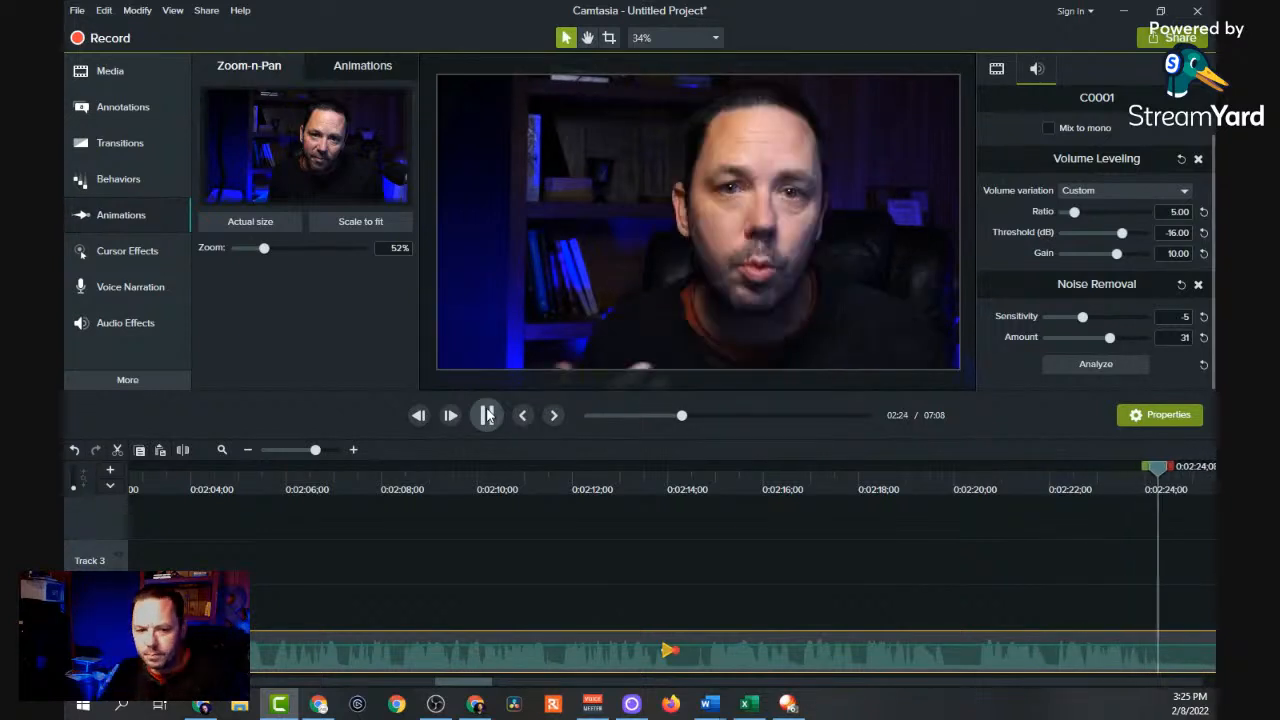
click(486, 415)
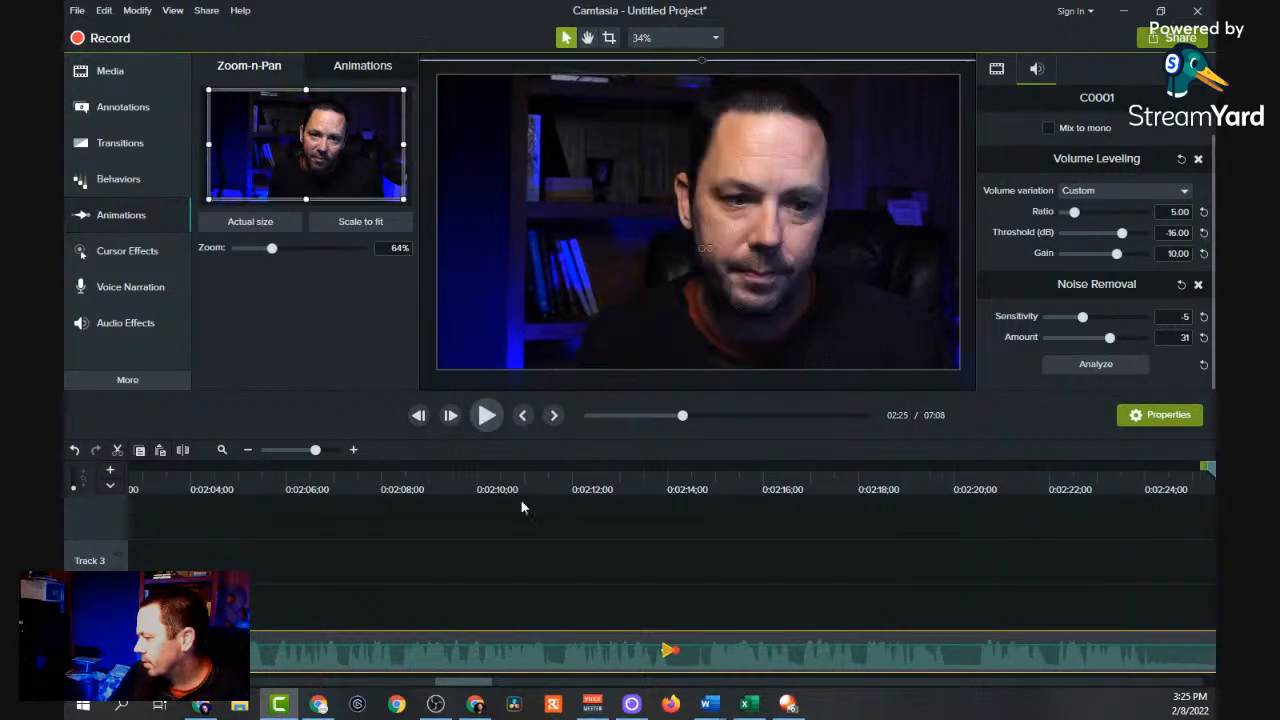
Split the C0001 clip at 0:02:24;16, where the speaker stops talking.
drag(470, 682, 500, 691)
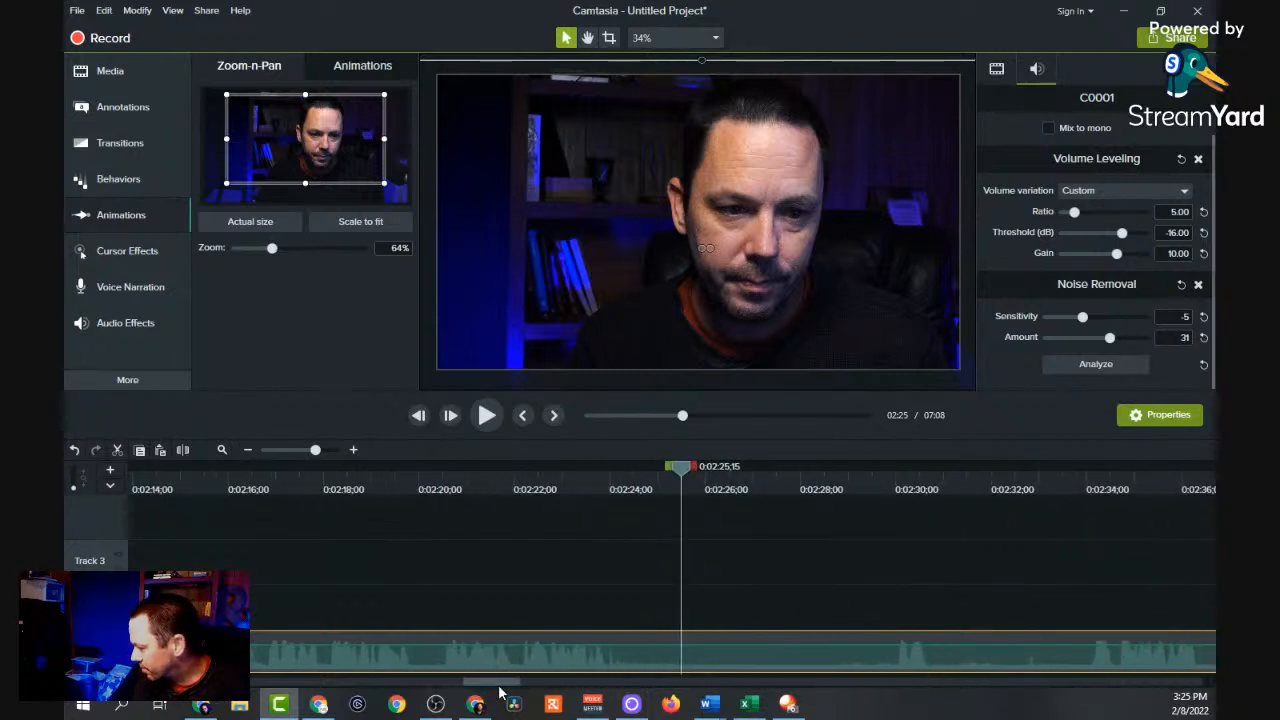
click(636, 488)
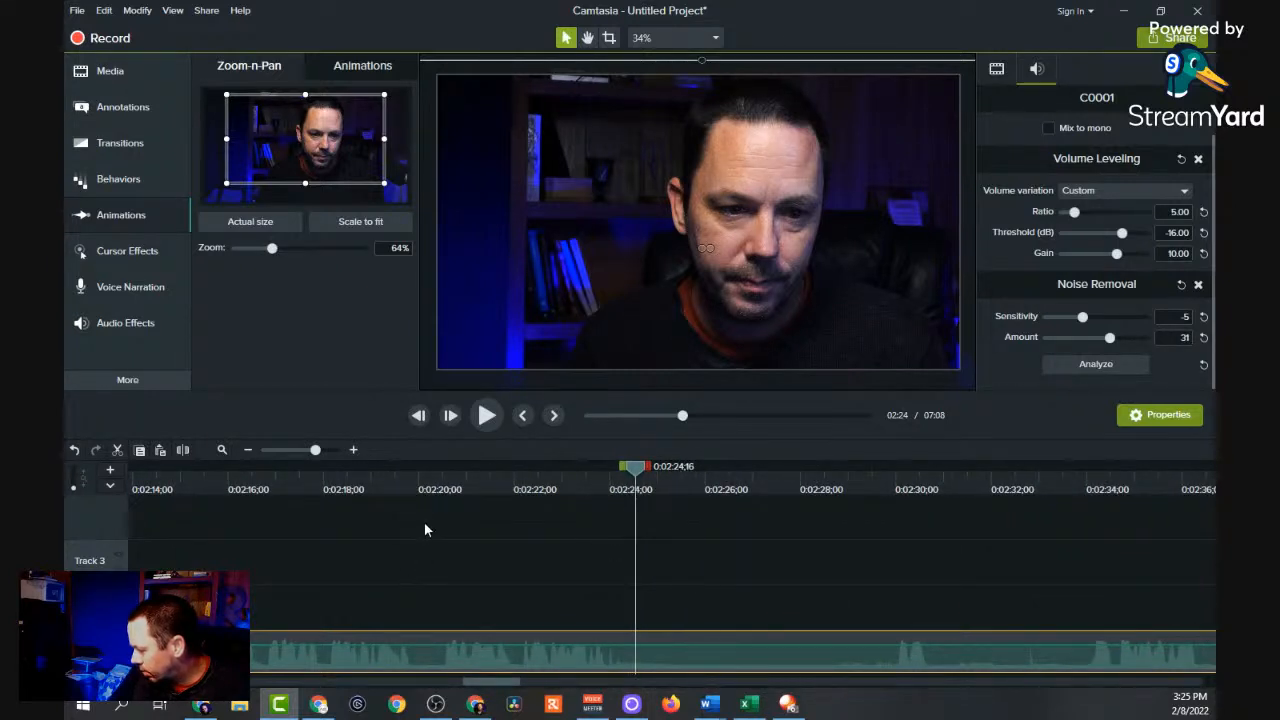
click(183, 455)
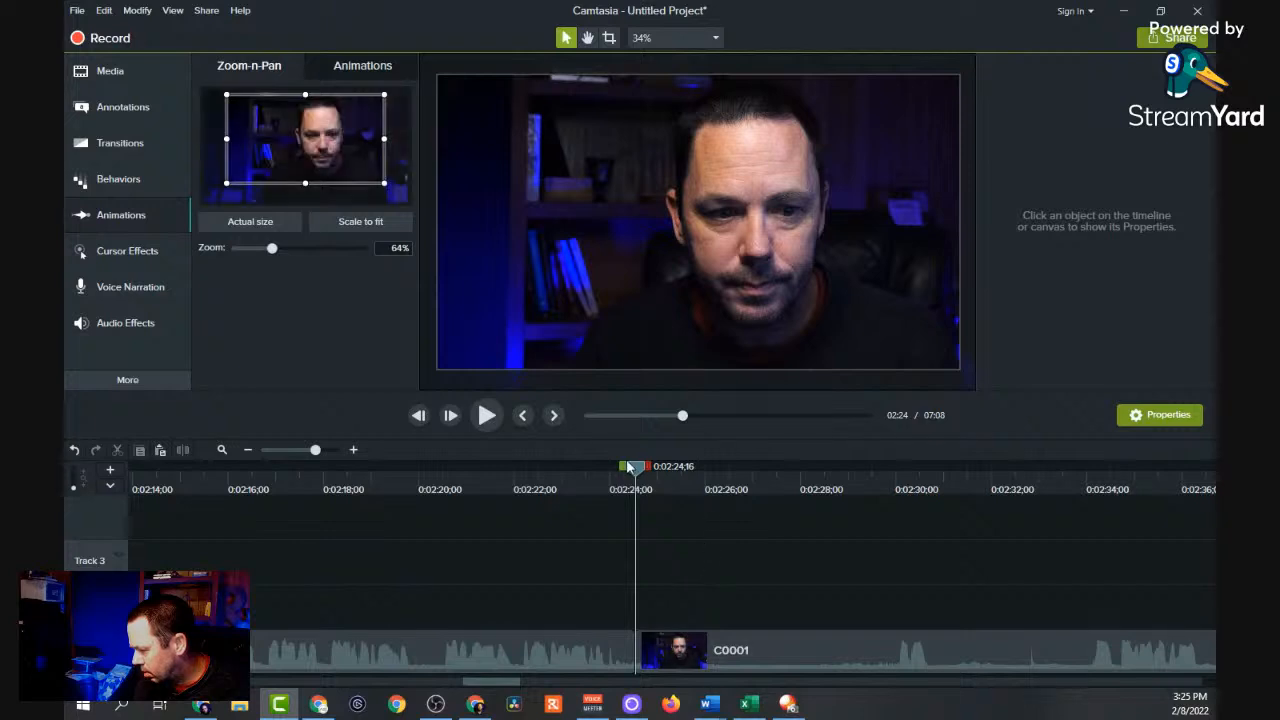
Play on to about 0:02:54, split C0001 at 0:02:53;21, and ripple-delete the section from 0:02:24;16 up to that split.
click(487, 416)
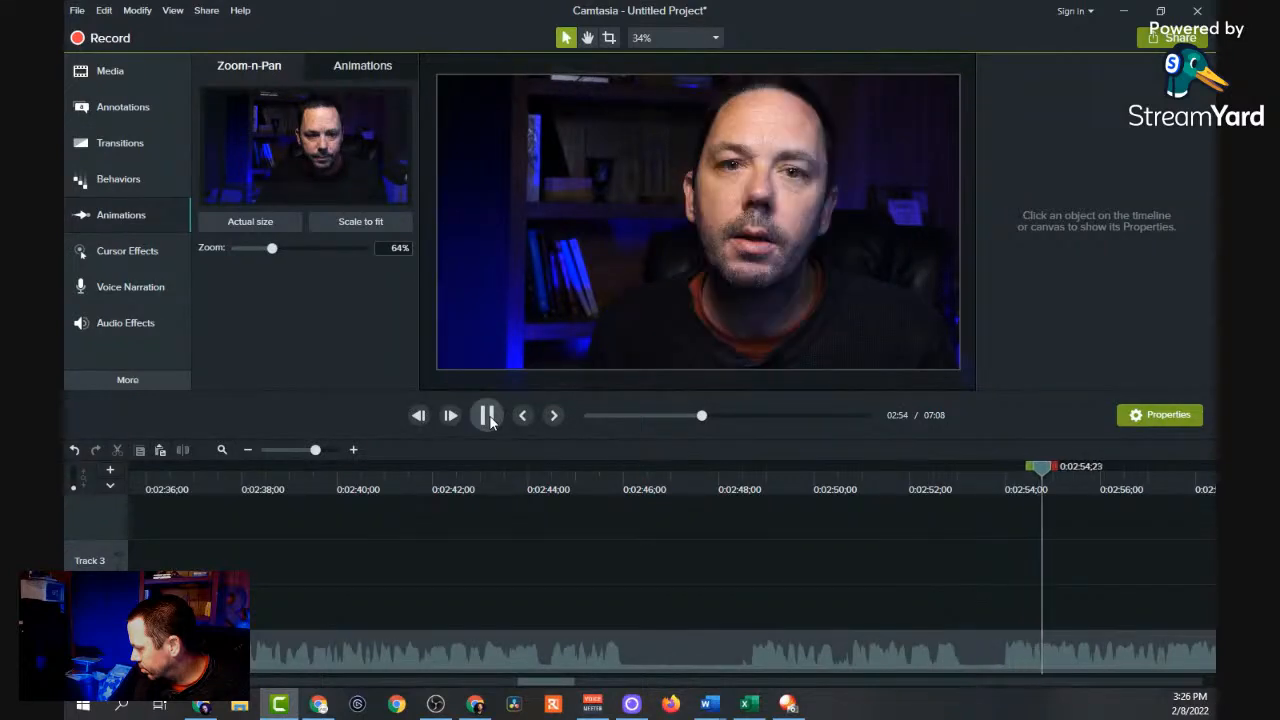
click(489, 419)
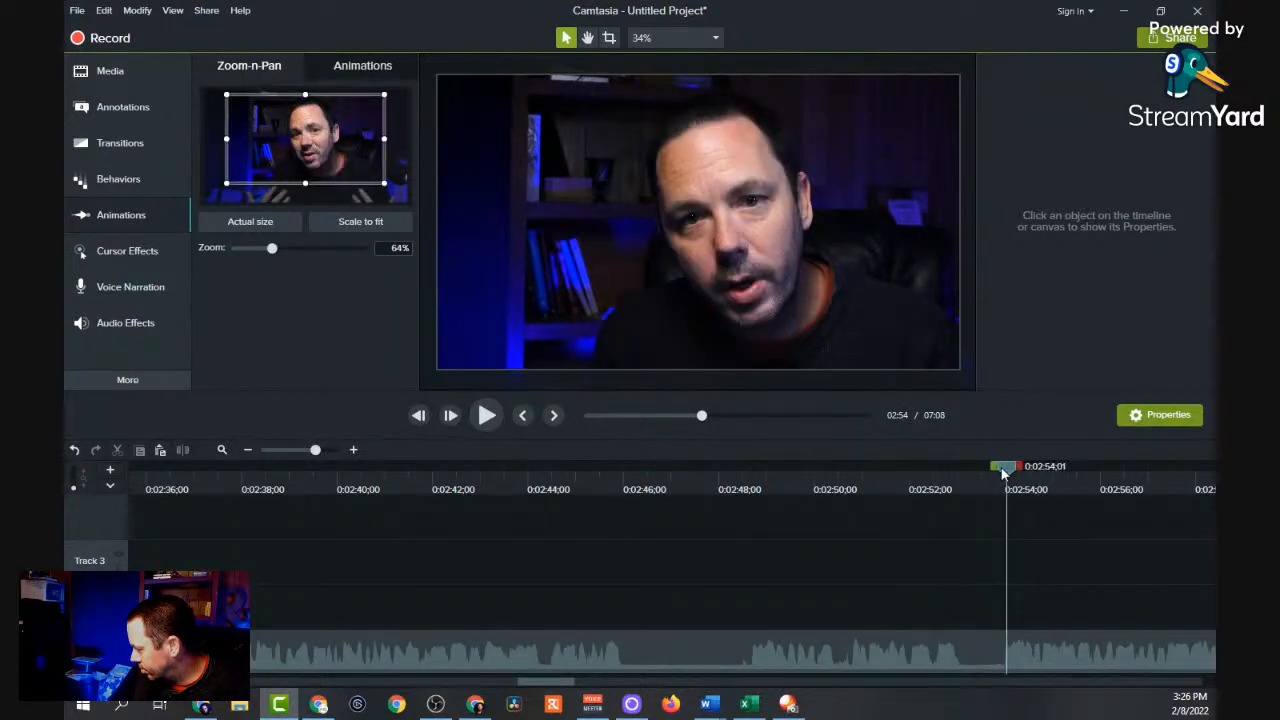
mouse_move(1003, 478)
mouse_down()
mouse_move(979, 479)
mouse_move(988, 486)
mouse_up()
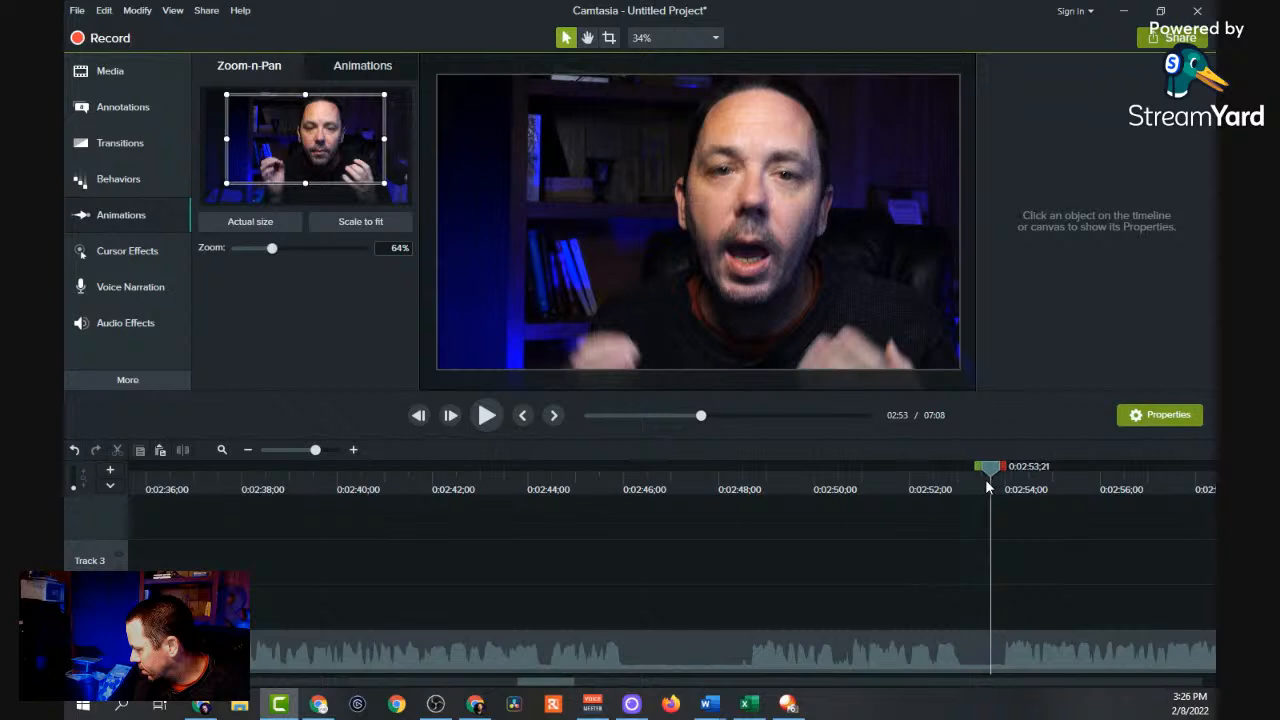
click(292, 650)
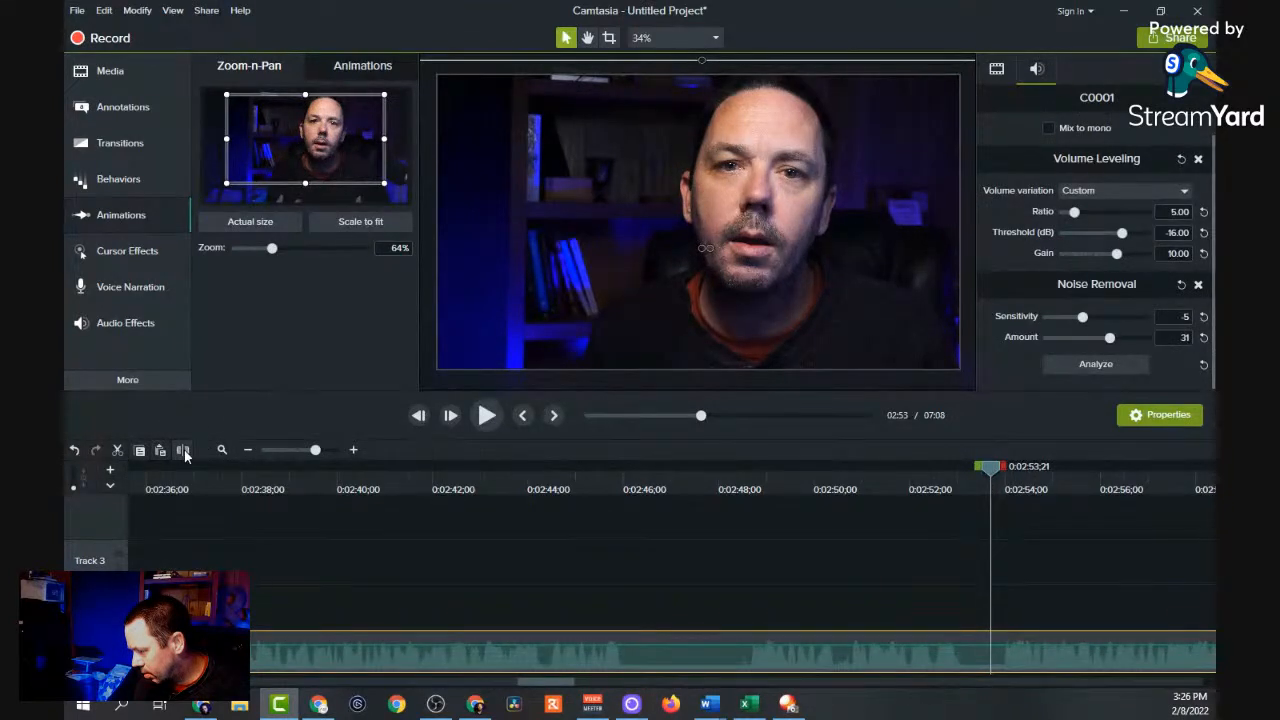
key(s)
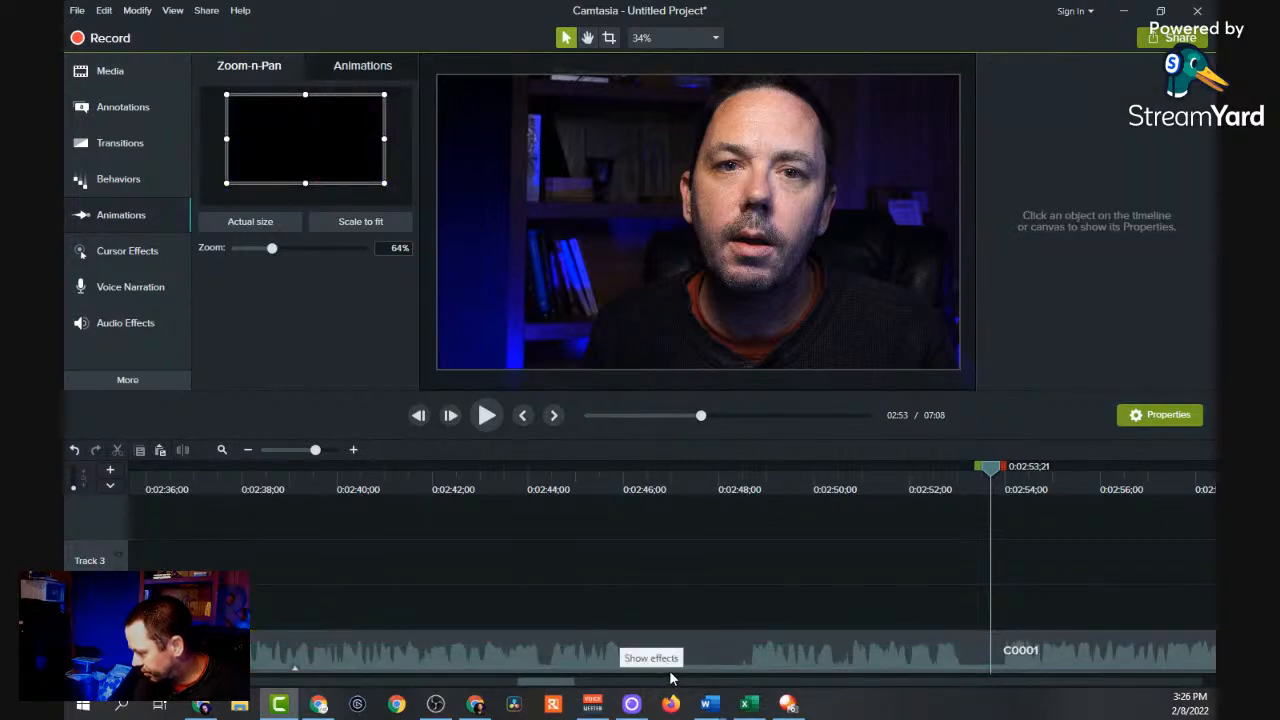
right_click(682, 658)
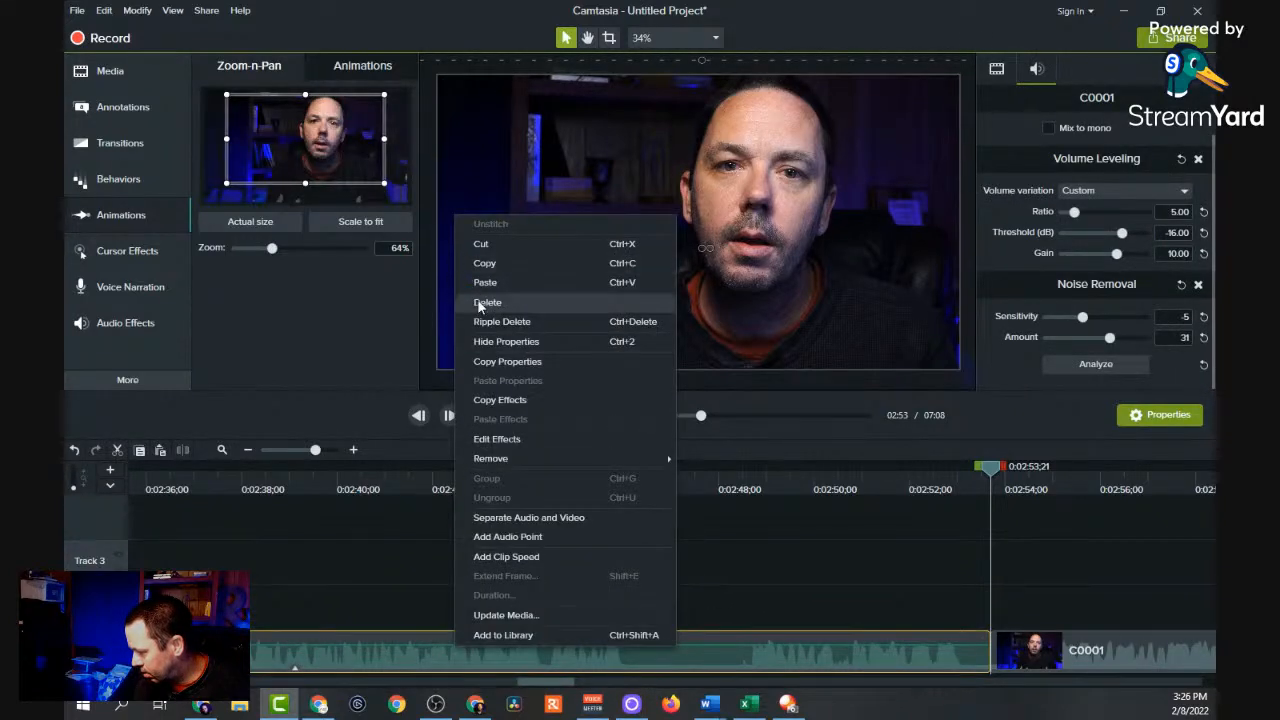
click(496, 322)
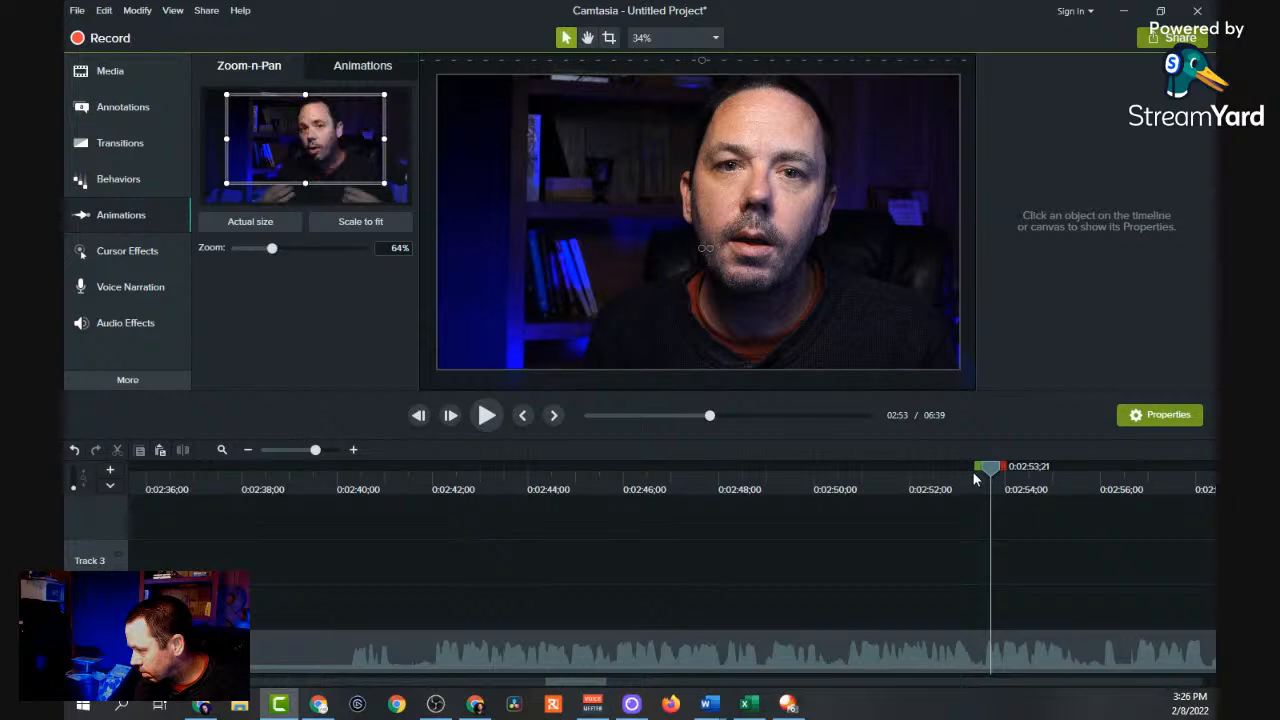
Play across the new cut from 0:02:22;17, and add a scale-to-fit zoom to C0001 at 0:02:27;05.
drag(992, 470, 281, 560)
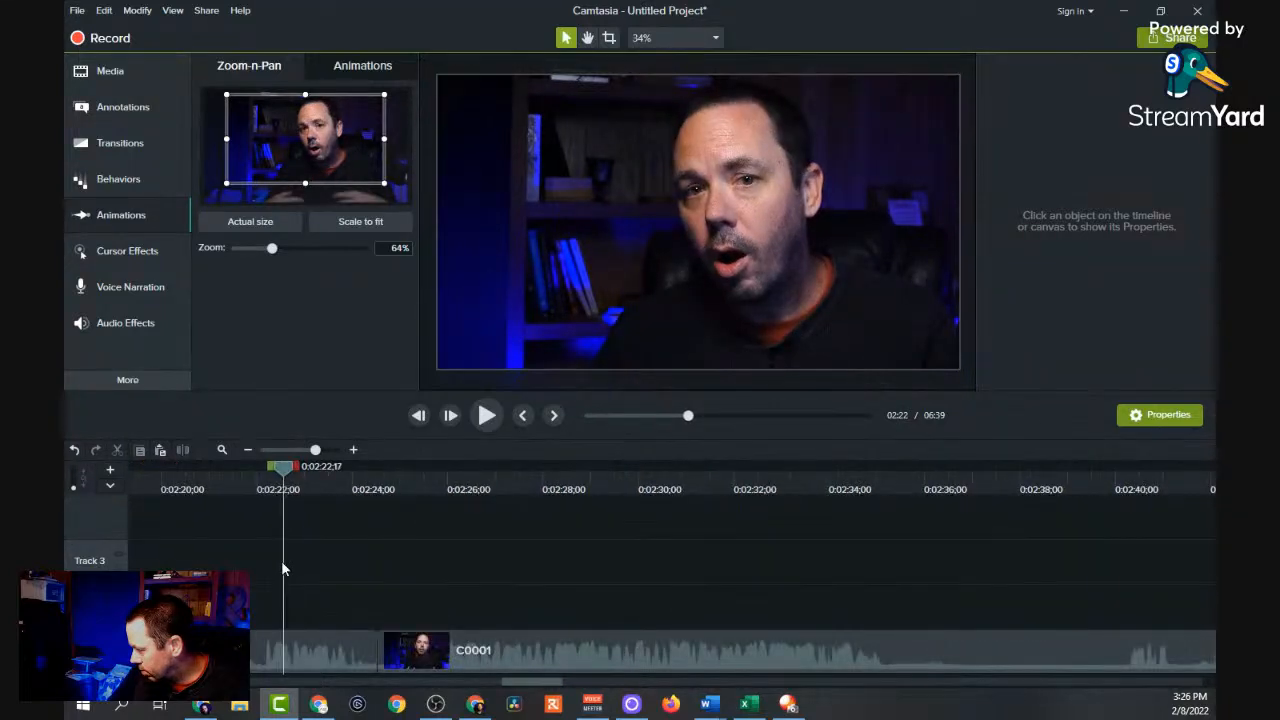
click(487, 418)
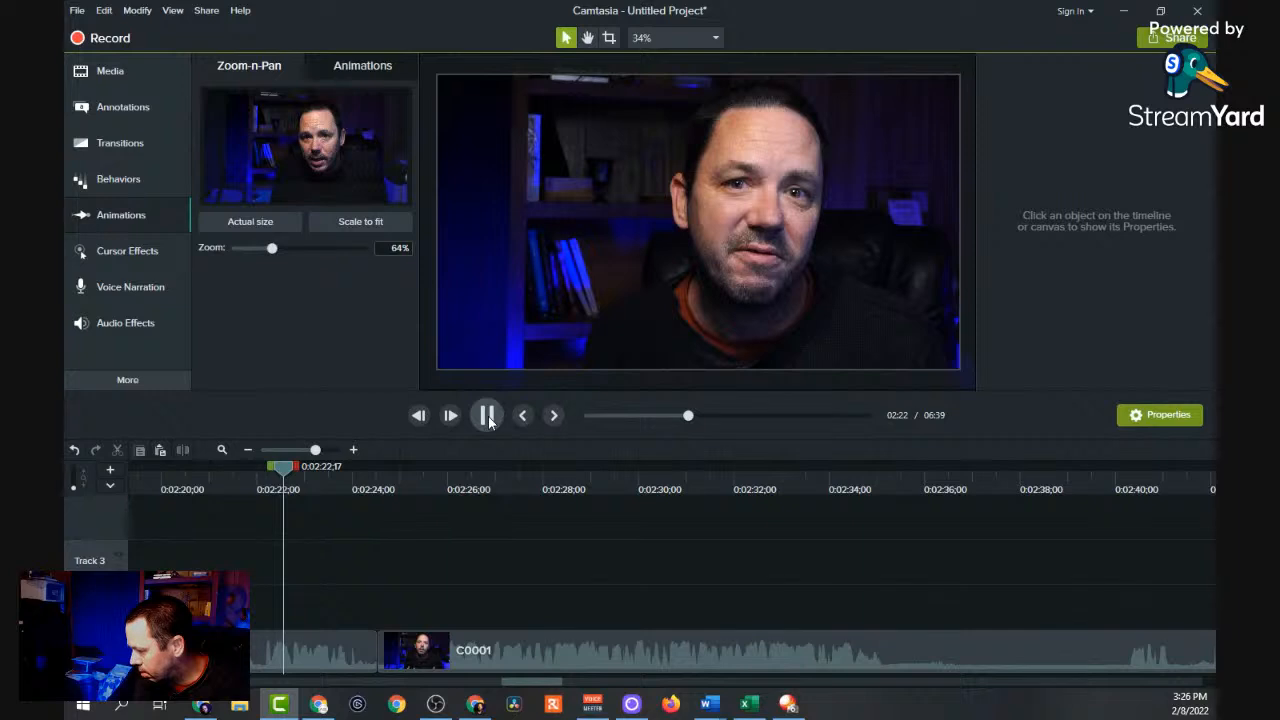
click(487, 418)
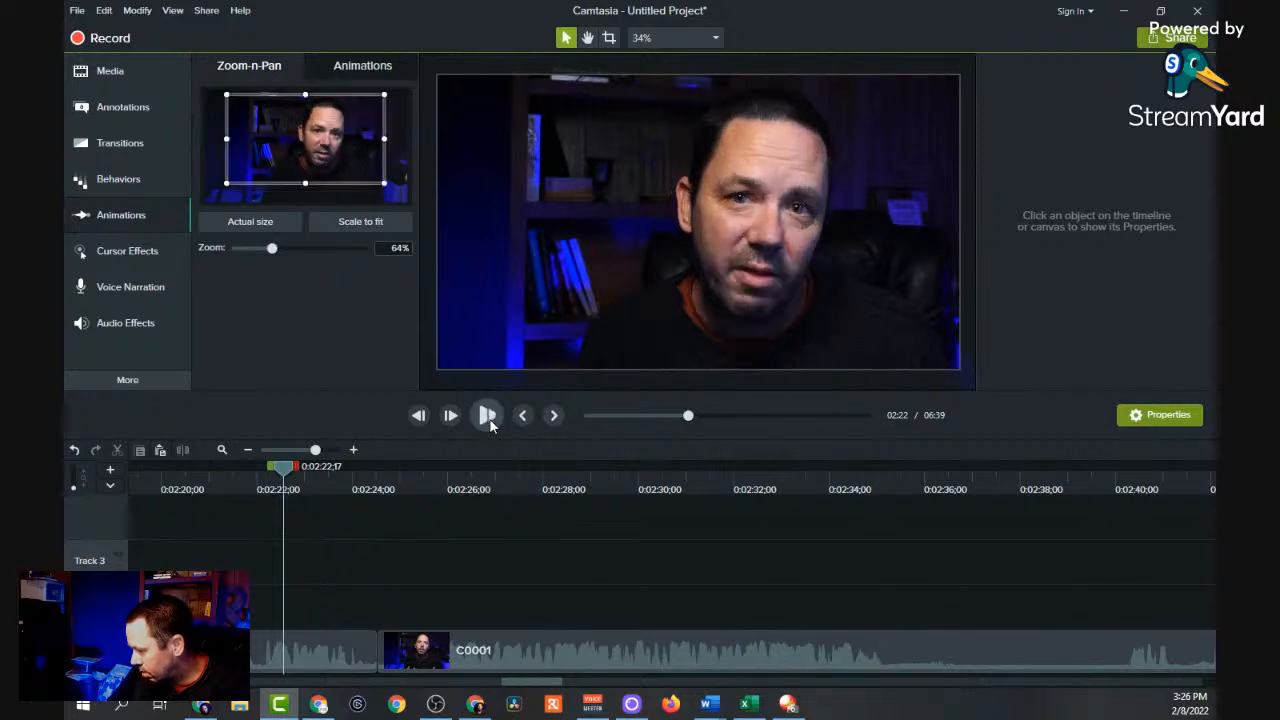
click(487, 418)
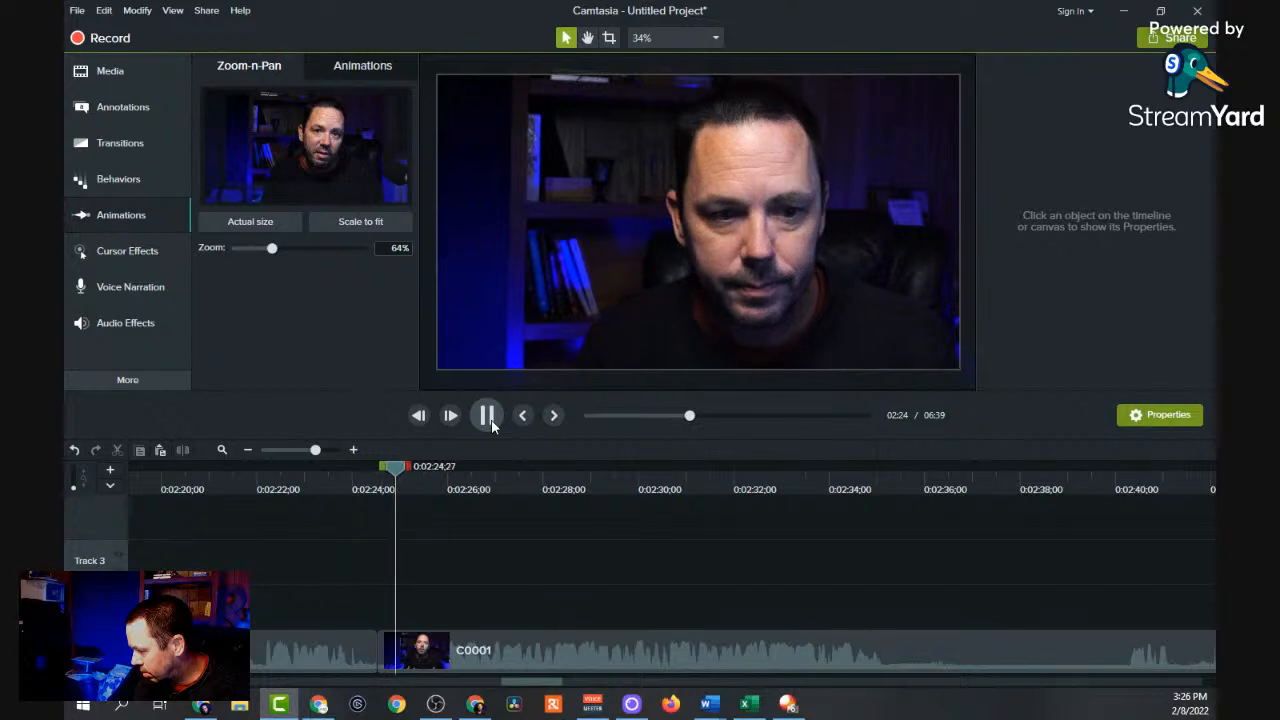
click(489, 419)
click(345, 224)
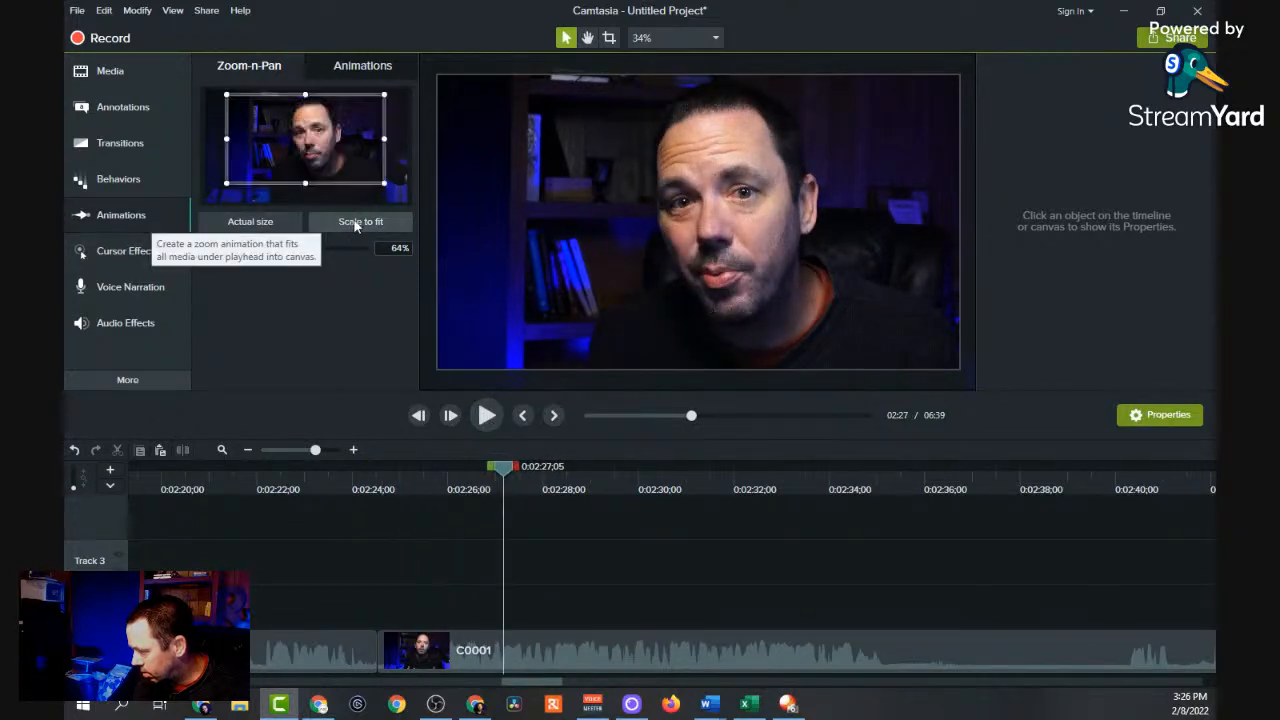
Pull the scale-to-fit animation back to the cut at about 0:02:24;17 and collapse it so the 50% framing begins with the clip.
drag(470, 650, 393, 655)
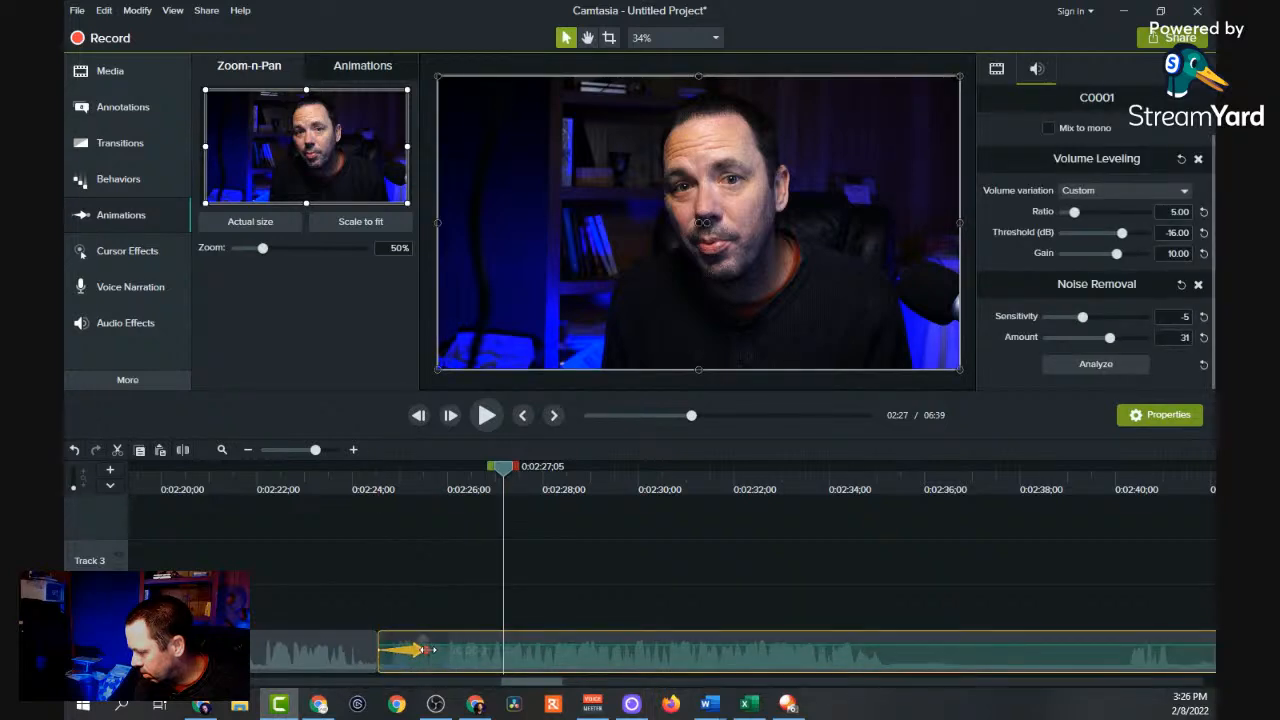
click(416, 651)
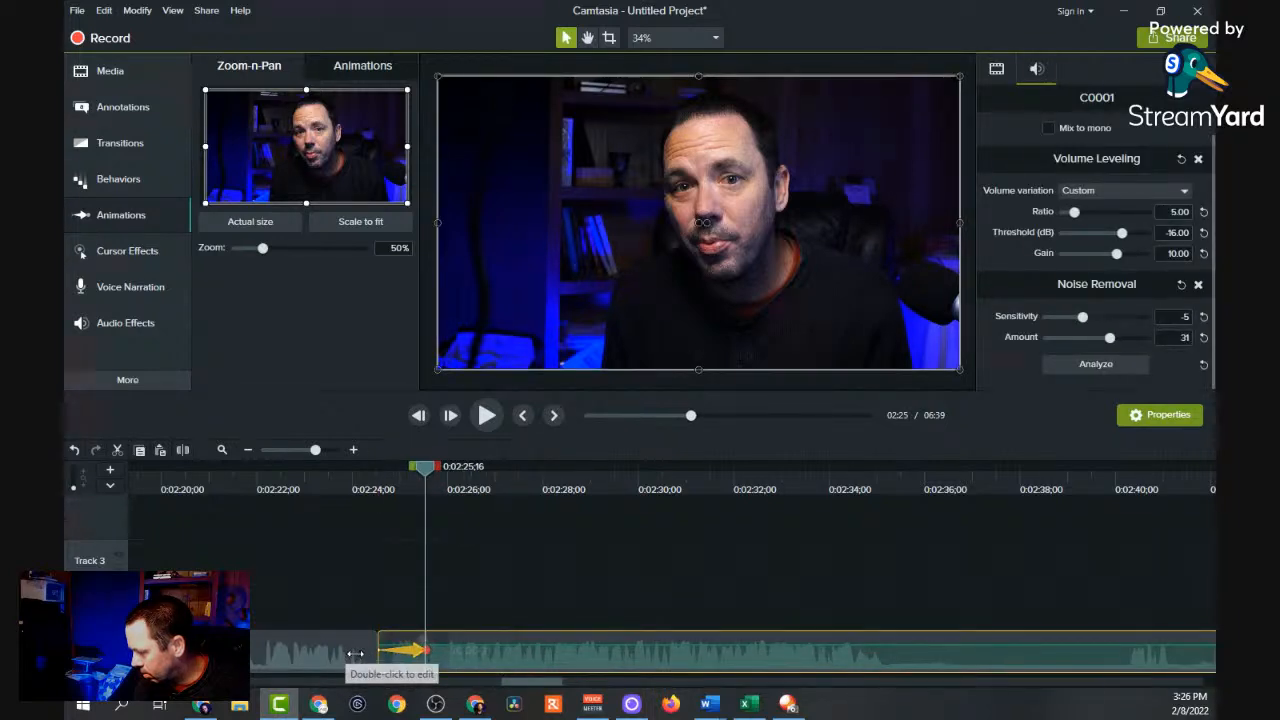
drag(416, 651, 360, 653)
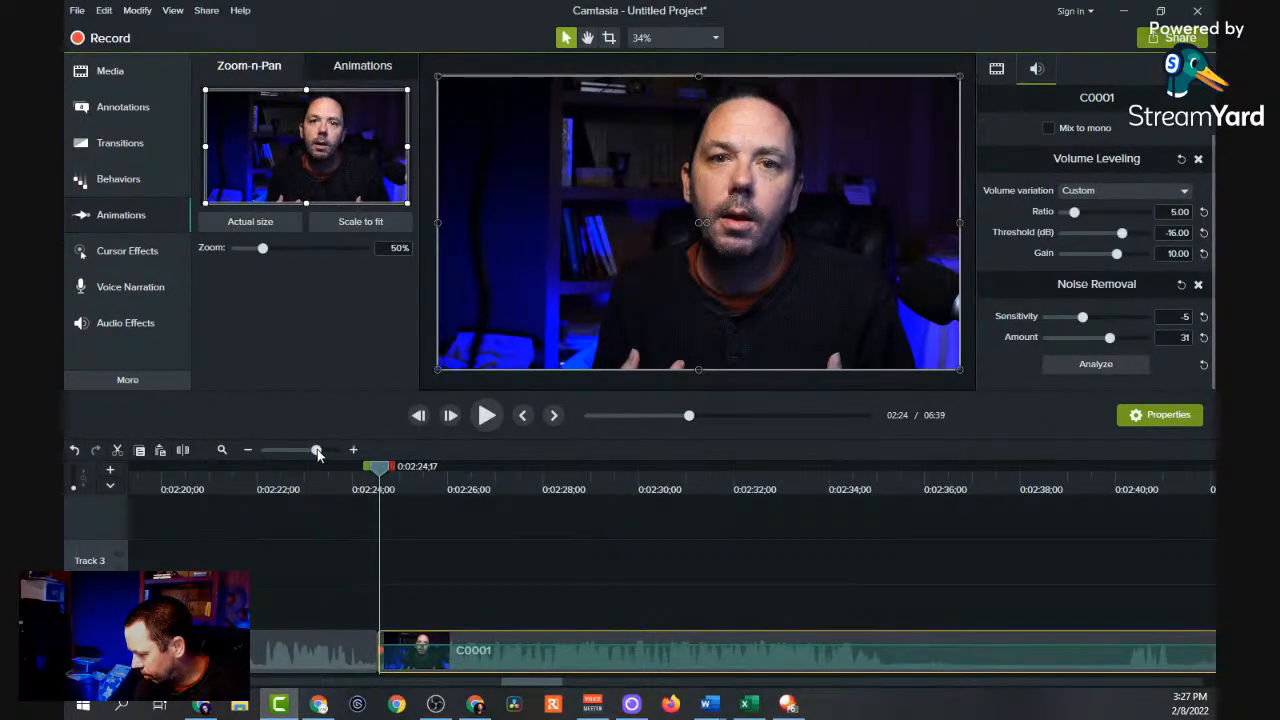
drag(316, 451, 367, 458)
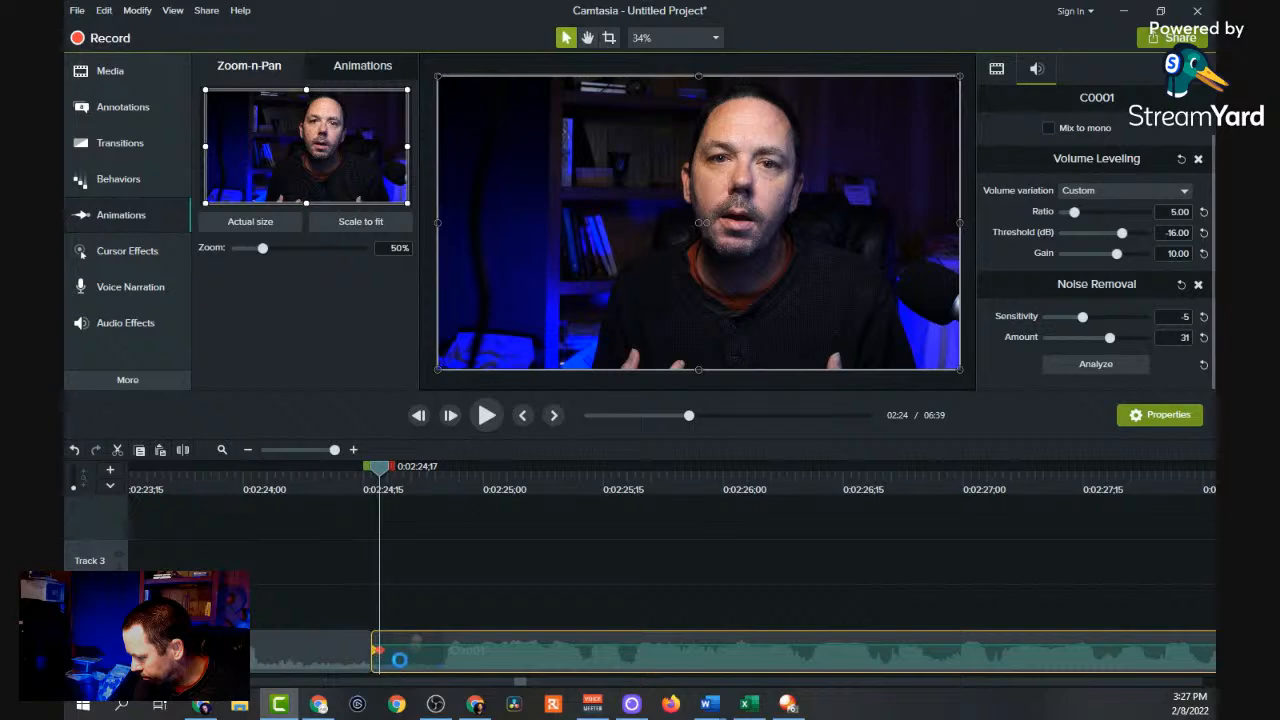
drag(373, 657, 323, 654)
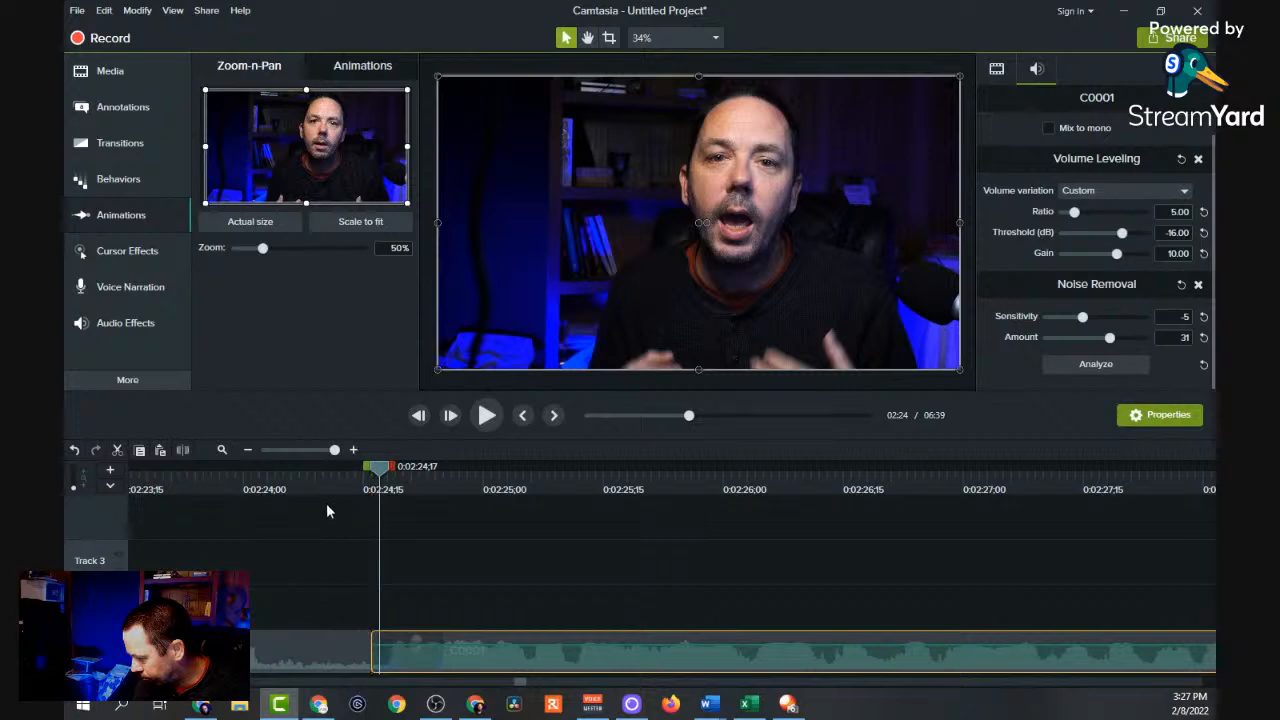
Insert subscribevidclip from the library on the track above C0001, starting at about 0:02:24;28.
click(112, 72)
click(355, 70)
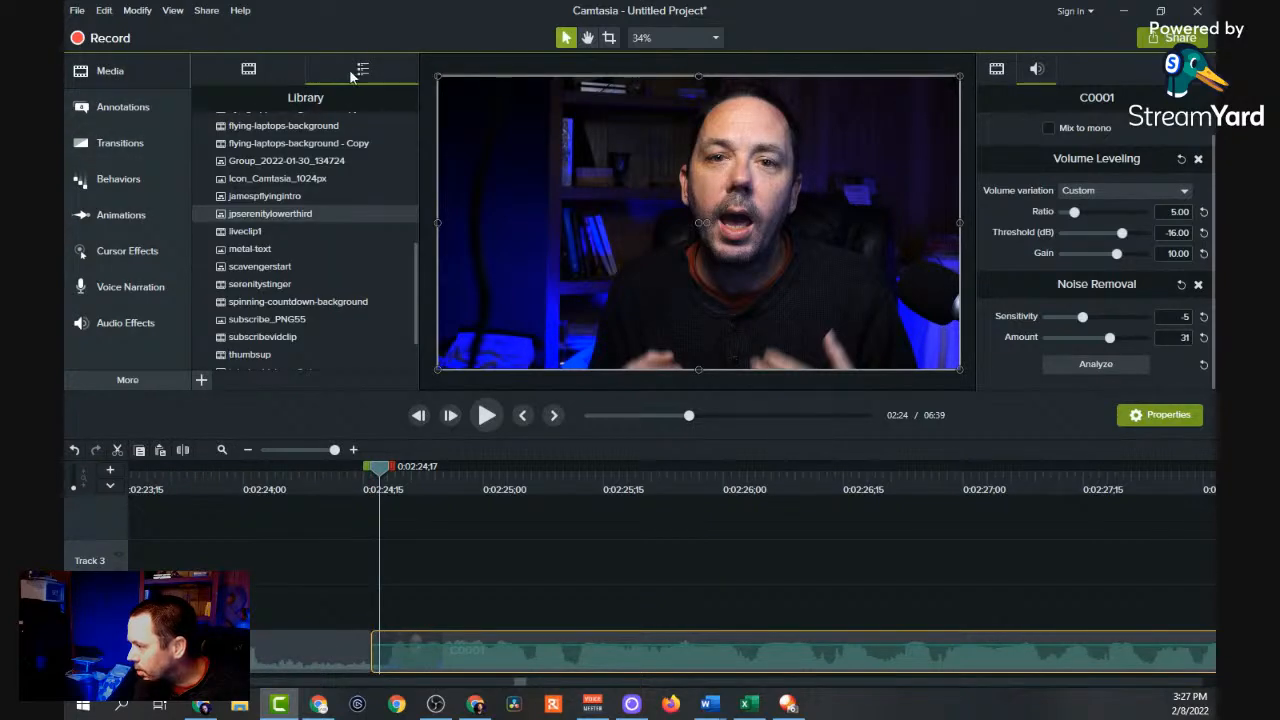
drag(302, 336, 470, 440)
drag(613, 610, 487, 612)
drag(600, 601, 600, 609)
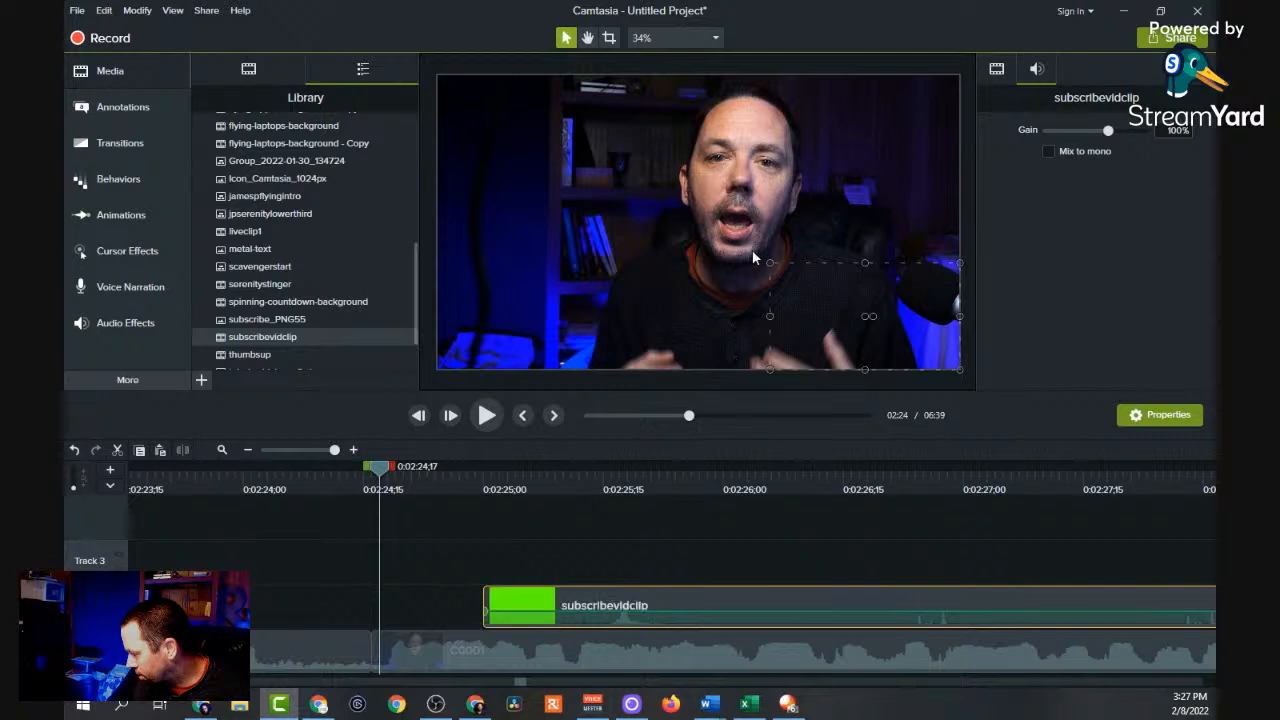
Move the subscribe overlay to the lower centre of the frame, play it to 0:02:29;21, and shift its clip about 1.5 seconds later.
drag(864, 318, 732, 315)
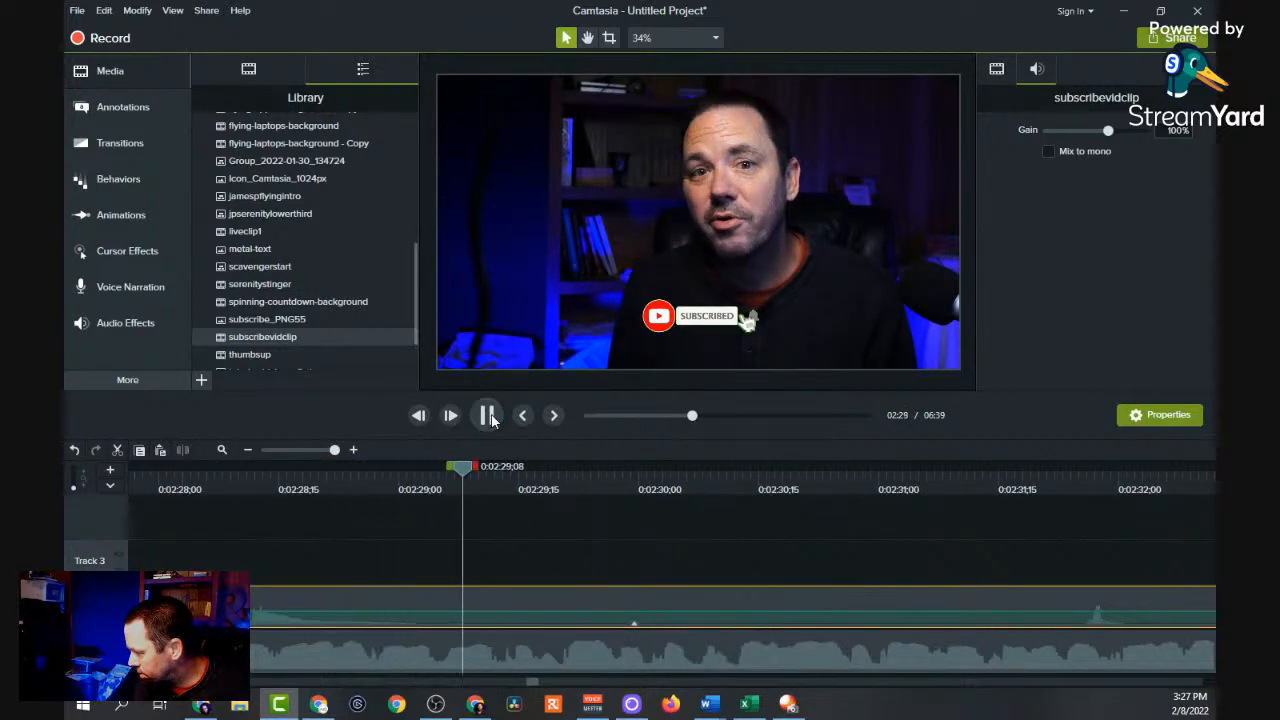
click(488, 416)
click(417, 628)
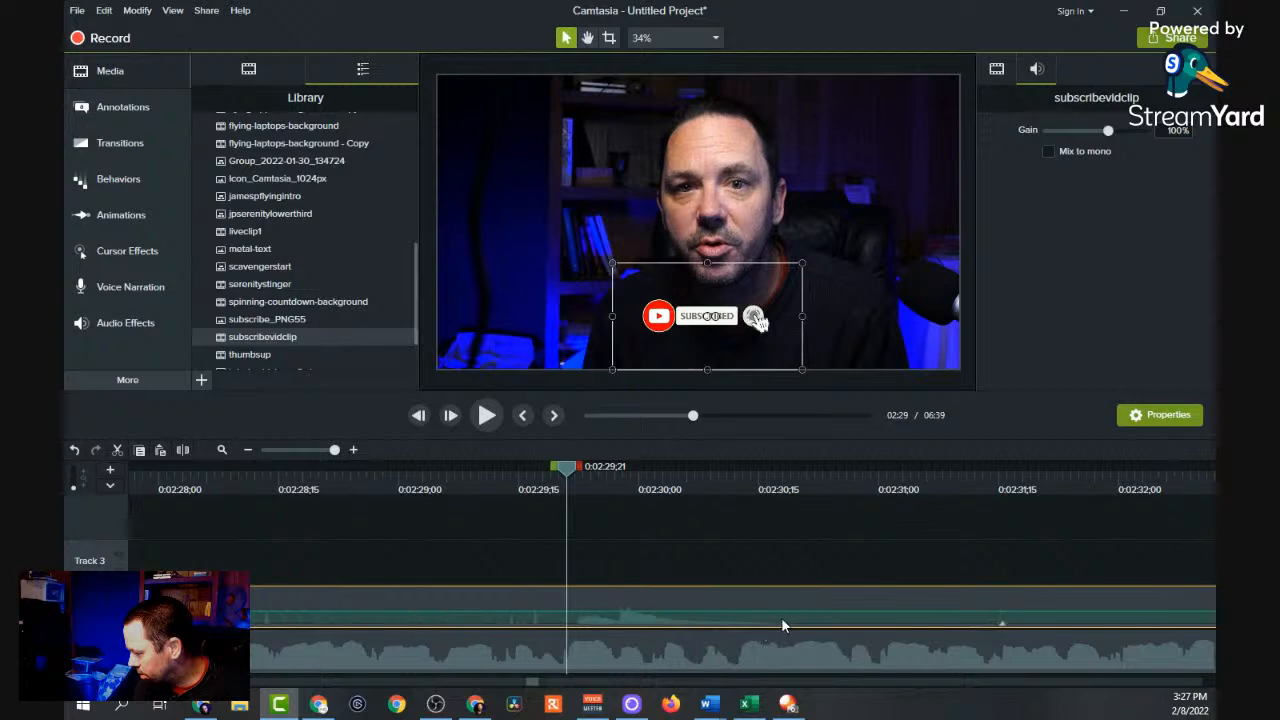
Shift the subscribe overlay clip slightly later and play the section through to 0:02:35;03.
drag(869, 623, 969, 623)
click(377, 488)
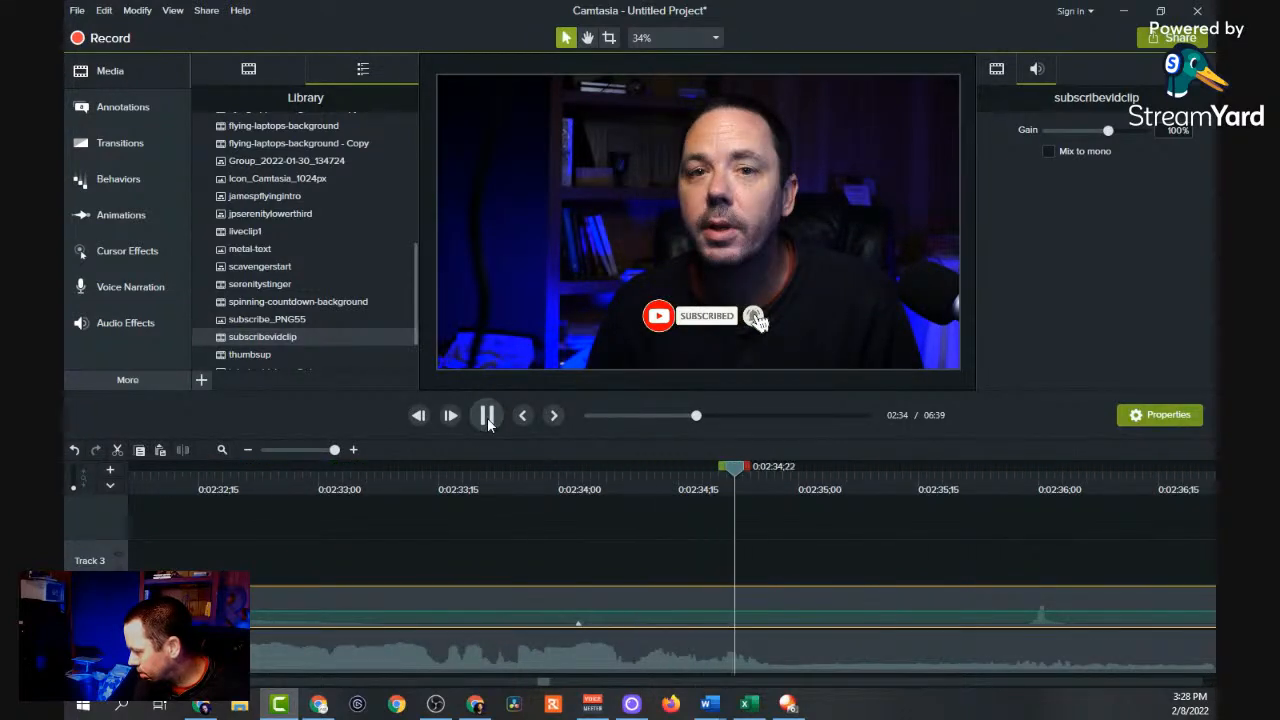
key(space)
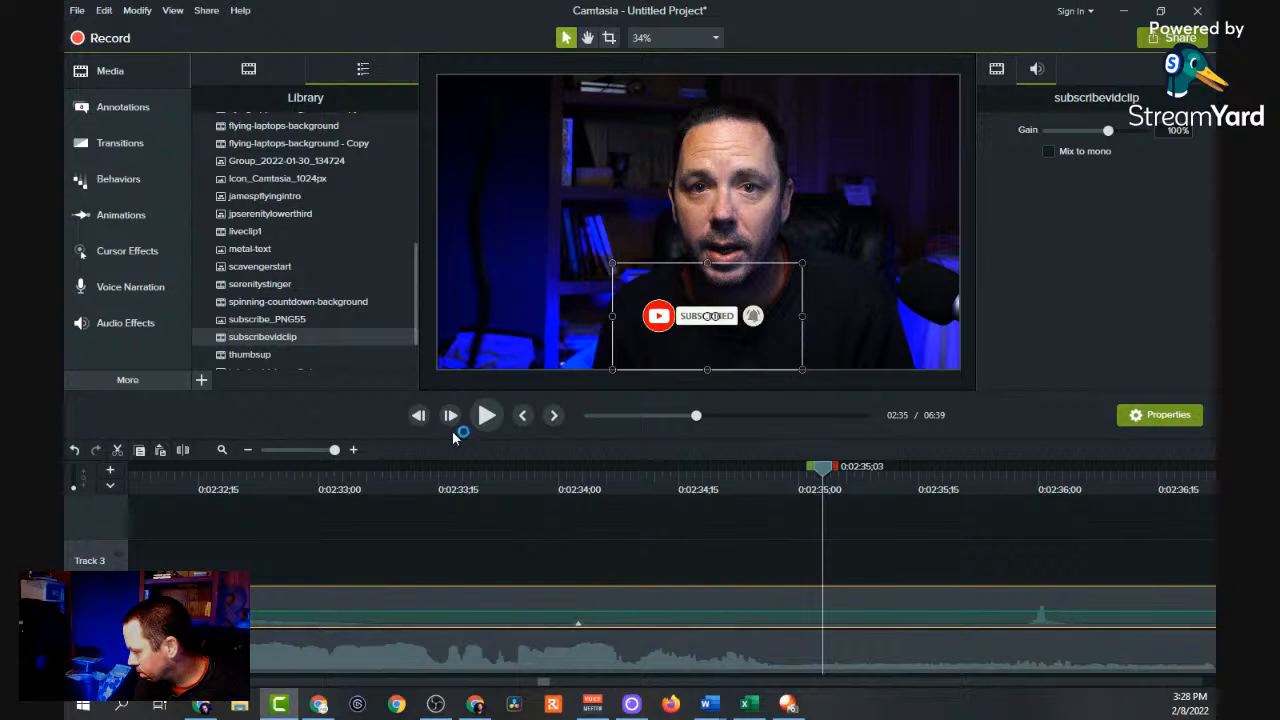
Split the C0001 footage at 0:02:35;03.
click(779, 657)
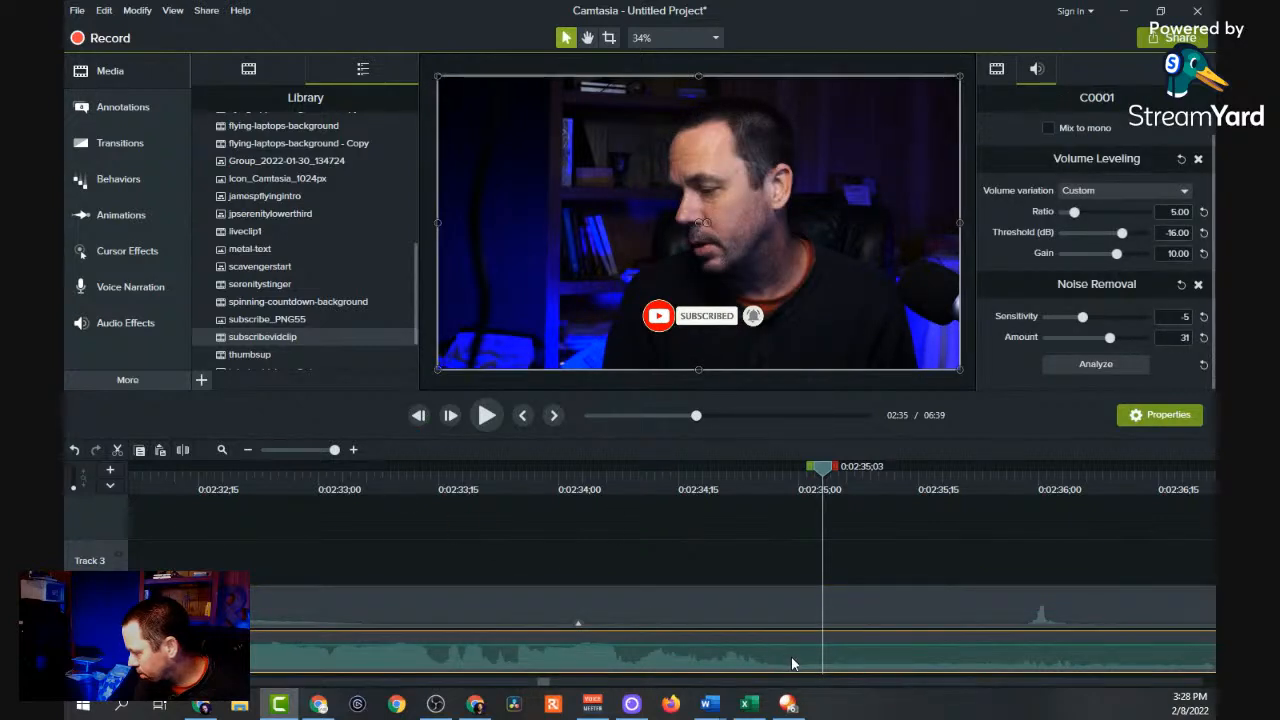
scroll(547, 688, right, 5)
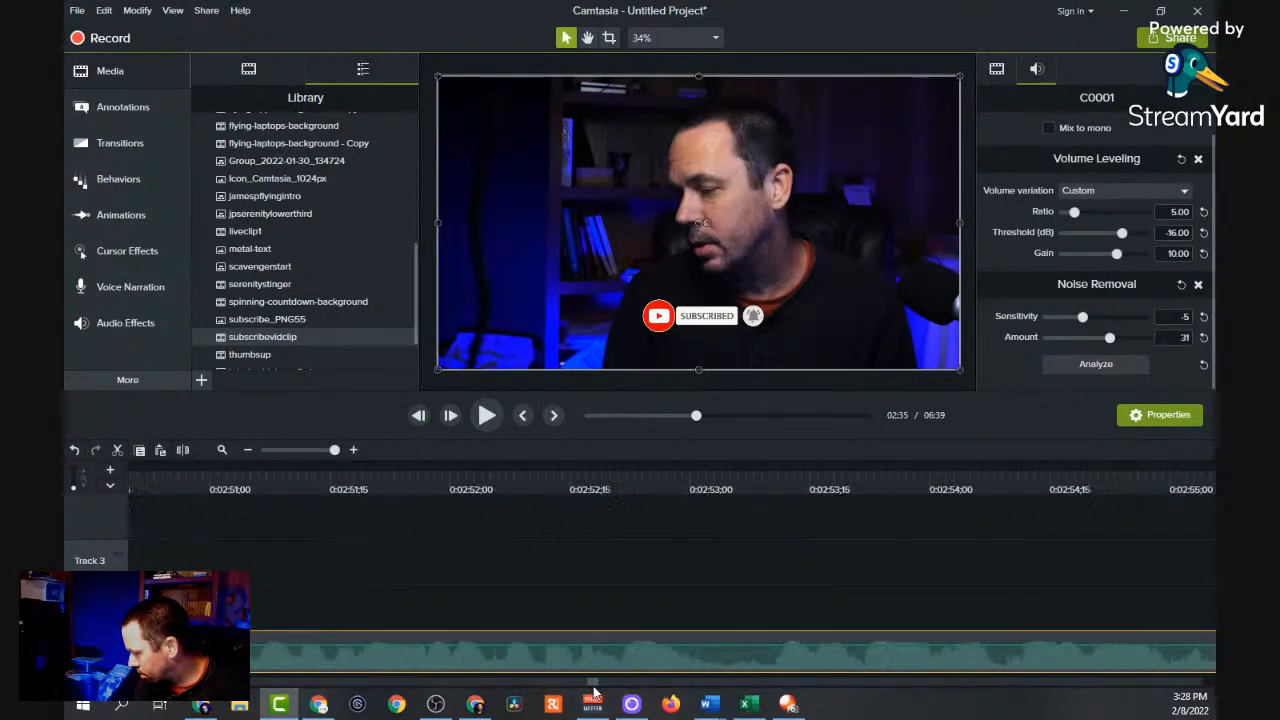
scroll(548, 690, right, 6)
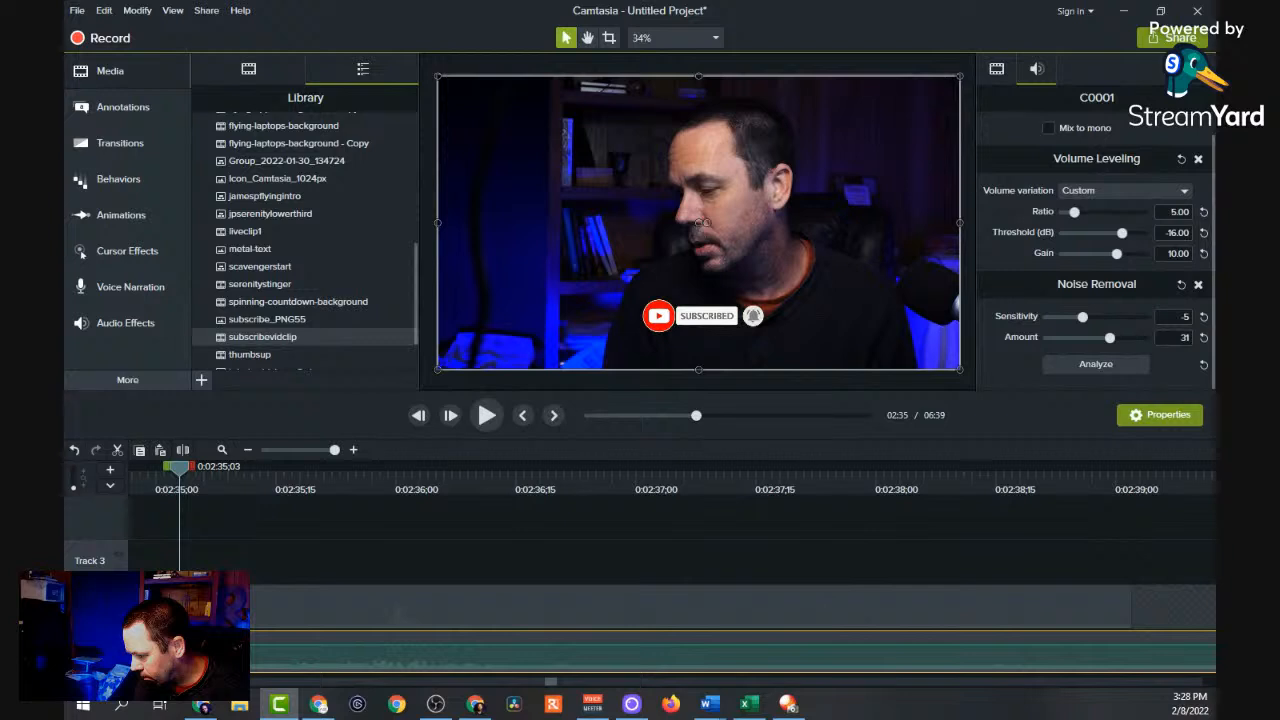
click(184, 452)
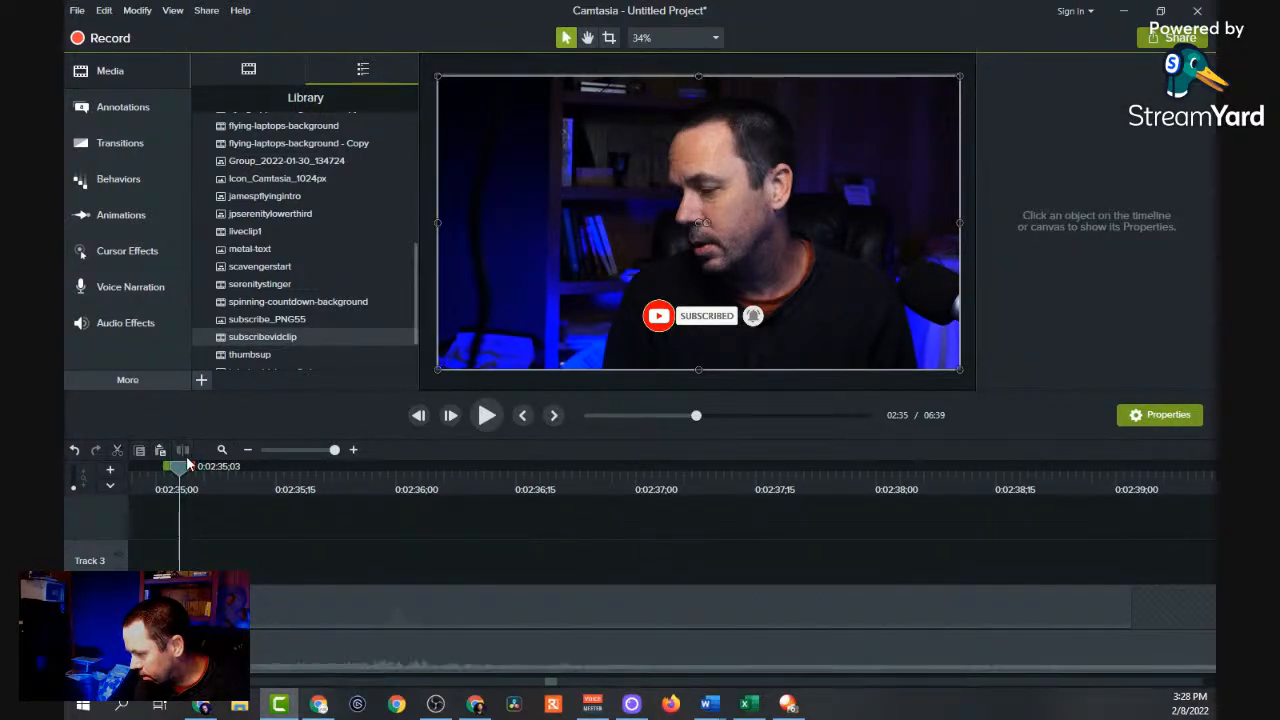
Trim the end of the C0001 clip before the split to about 0:02:34;28 and move the following clip against it.
drag(177, 466, 140, 470)
click(801, 640)
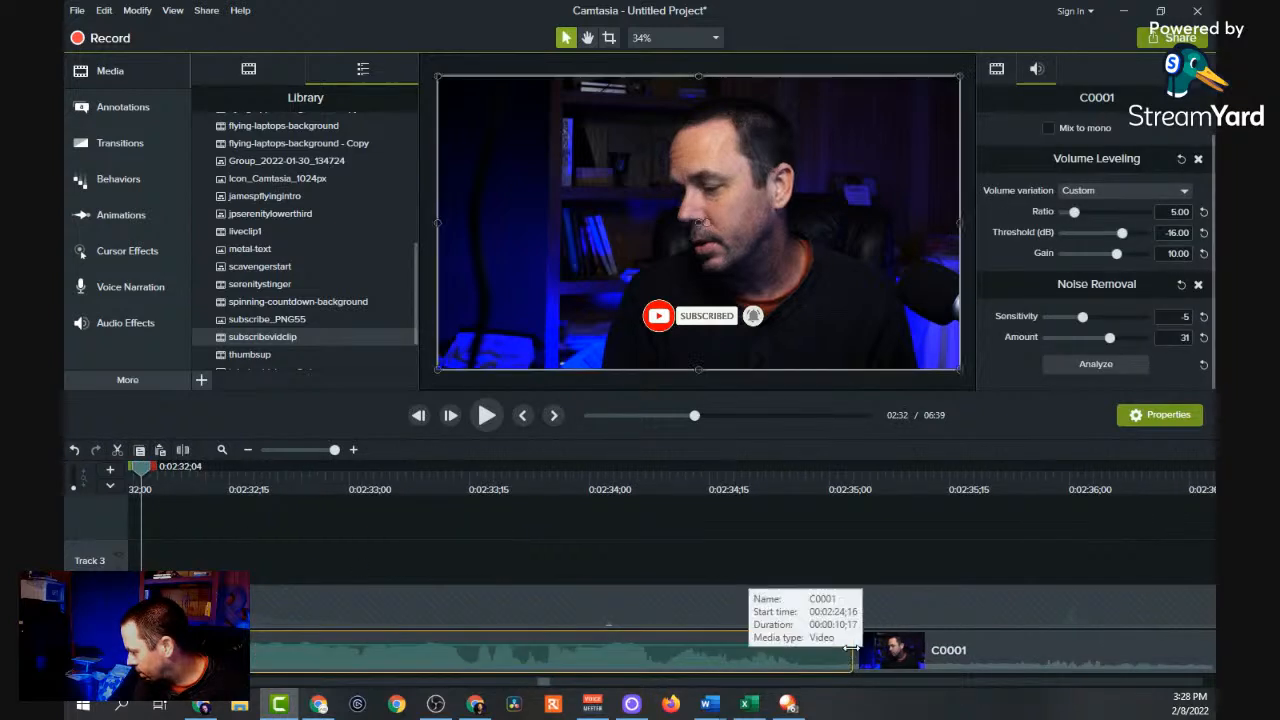
mouse_move(846, 648)
mouse_down()
mouse_move(818, 645)
mouse_move(838, 655)
mouse_up()
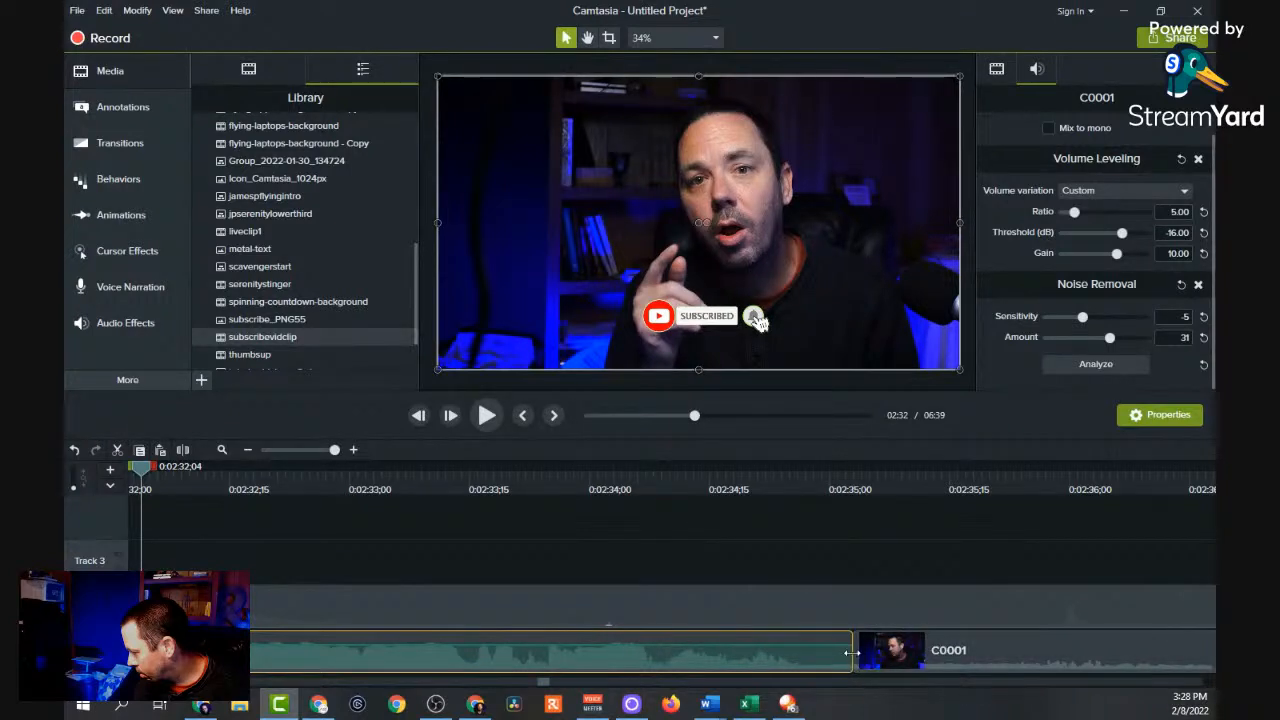
drag(850, 653, 811, 657)
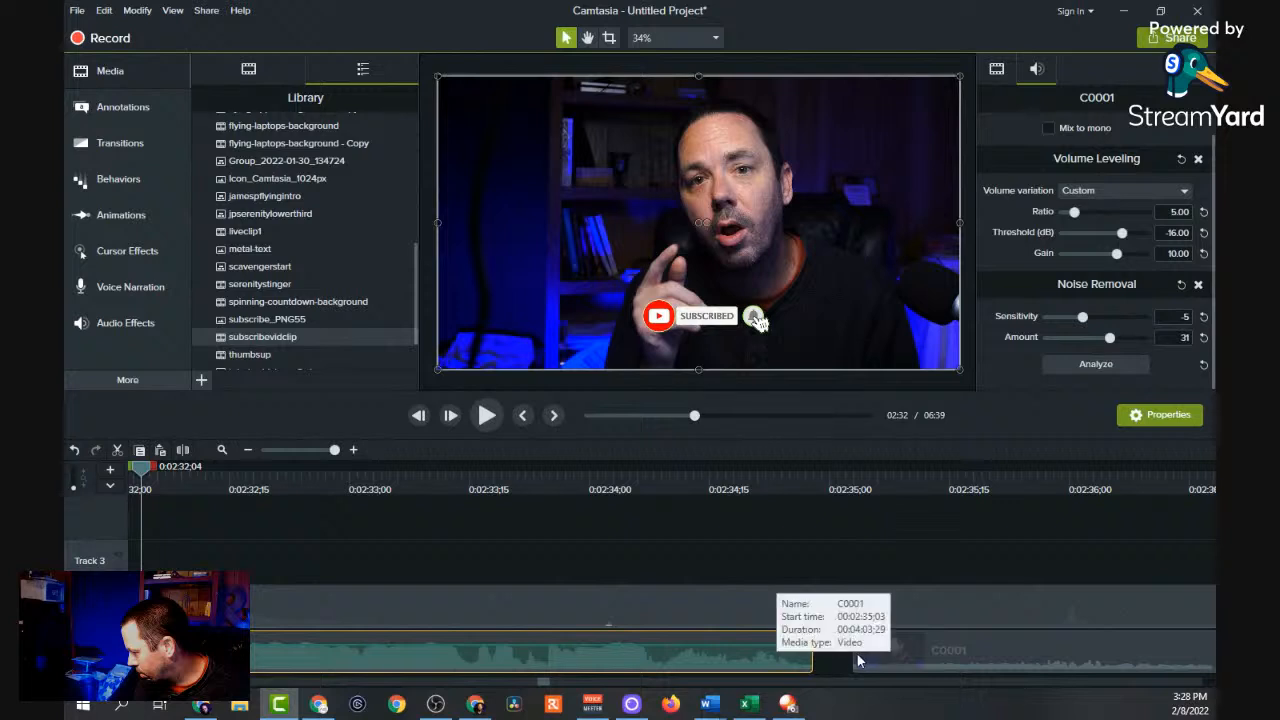
click(855, 653)
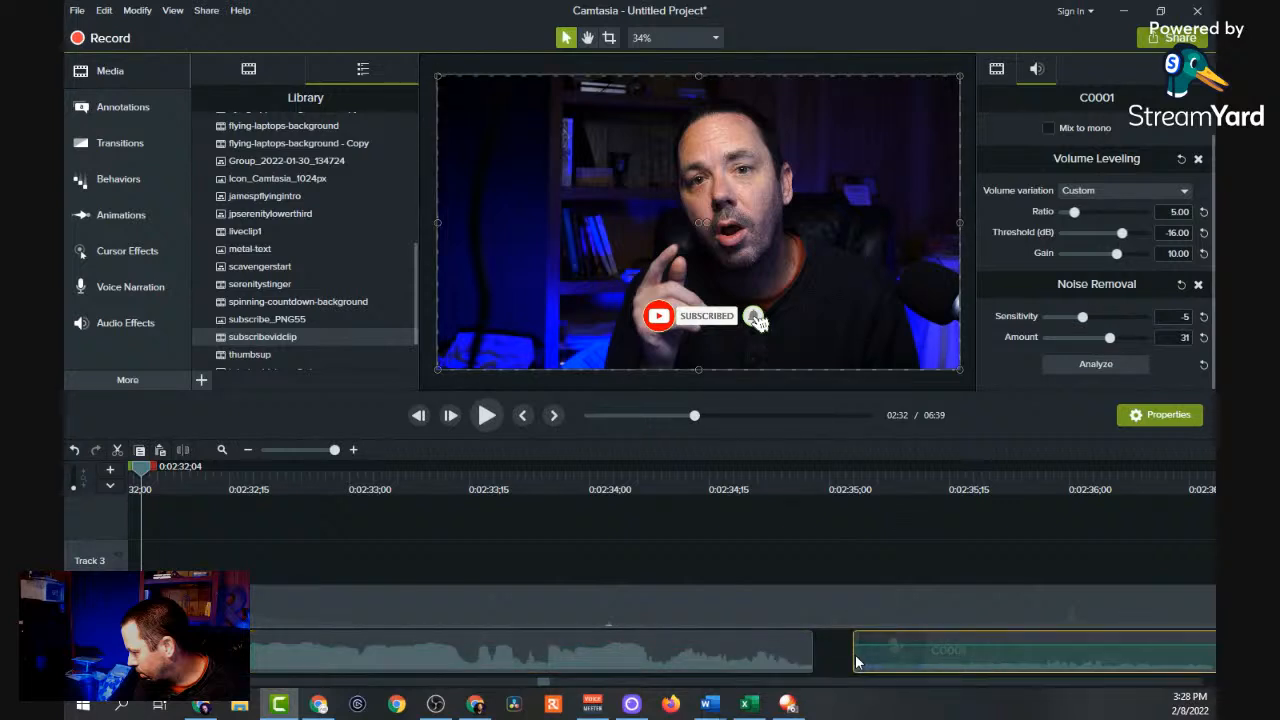
drag(855, 655, 805, 656)
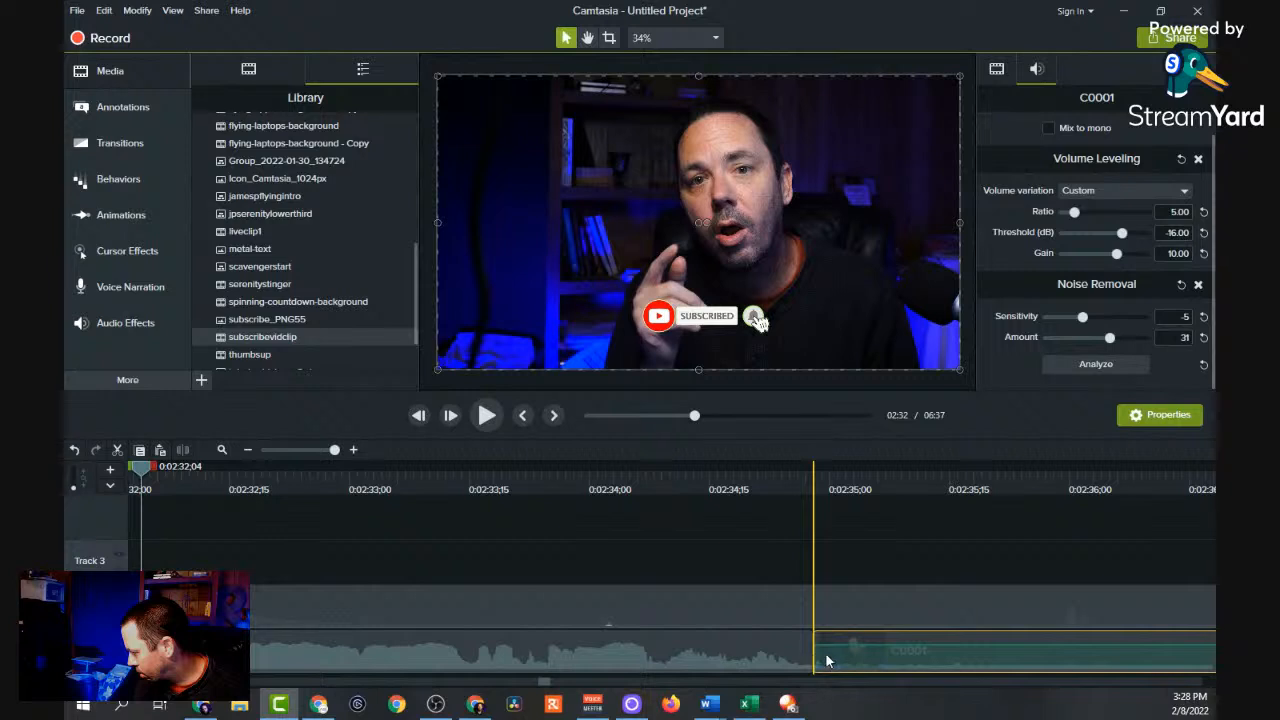
Play ahead to find where speech resumes, split C0001 at 0:02:40;17, and ripple-delete the piece before the split.
drag(547, 683, 572, 688)
click(705, 488)
click(487, 417)
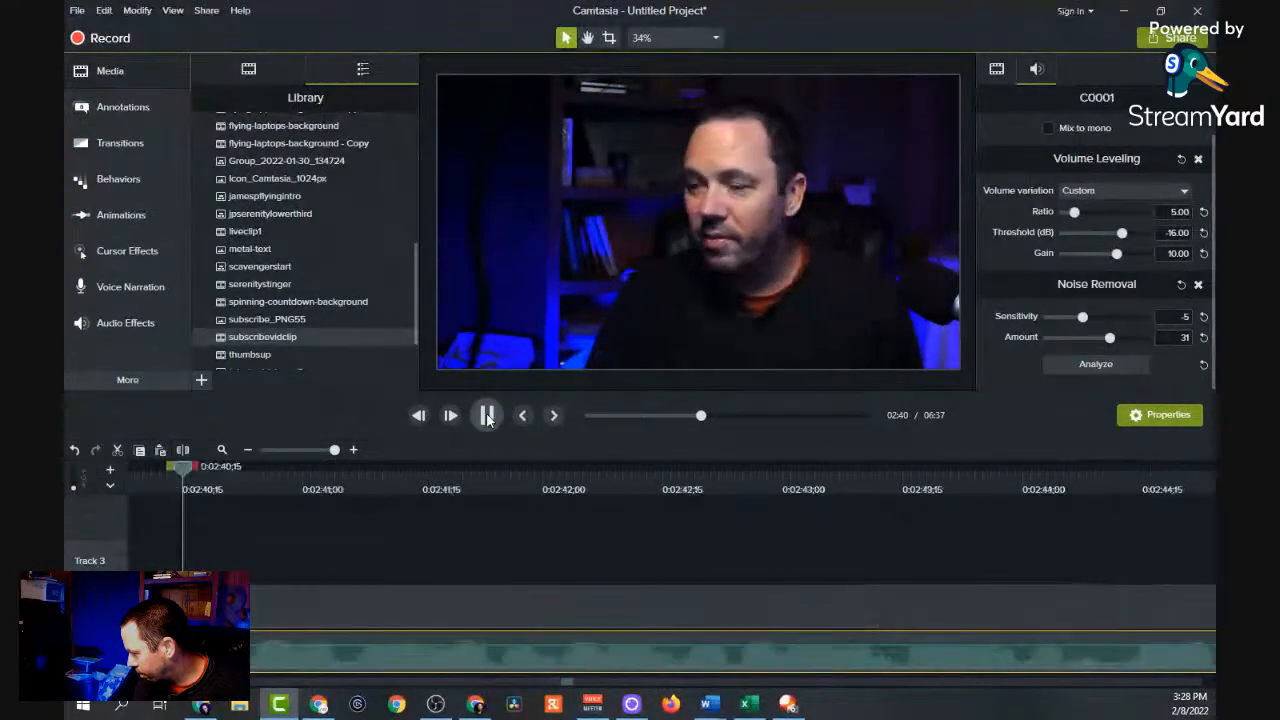
click(214, 480)
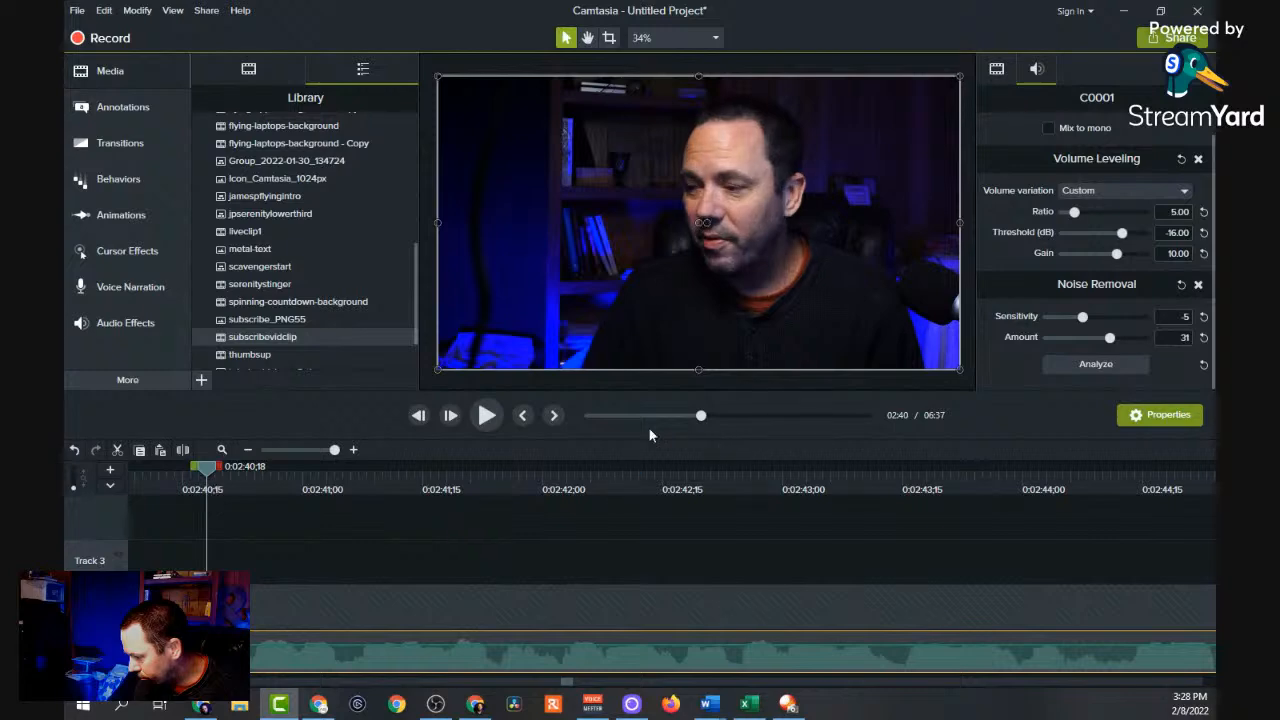
click(488, 418)
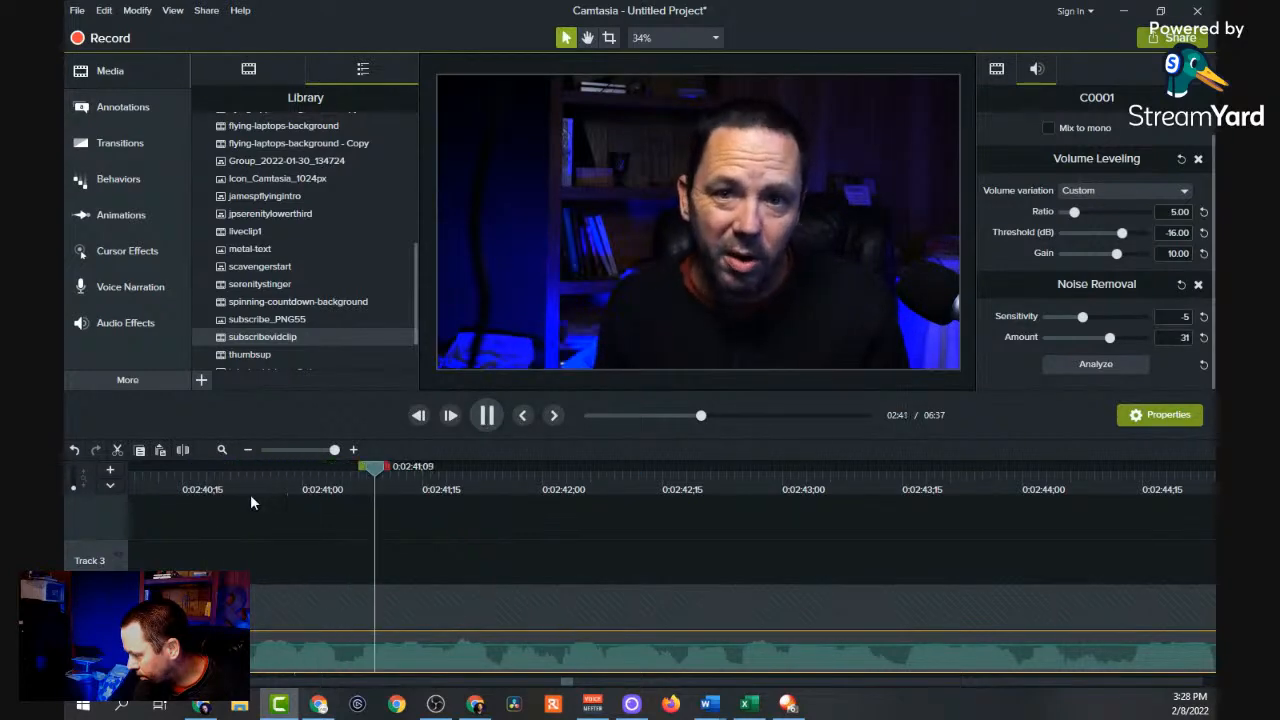
click(205, 485)
click(200, 479)
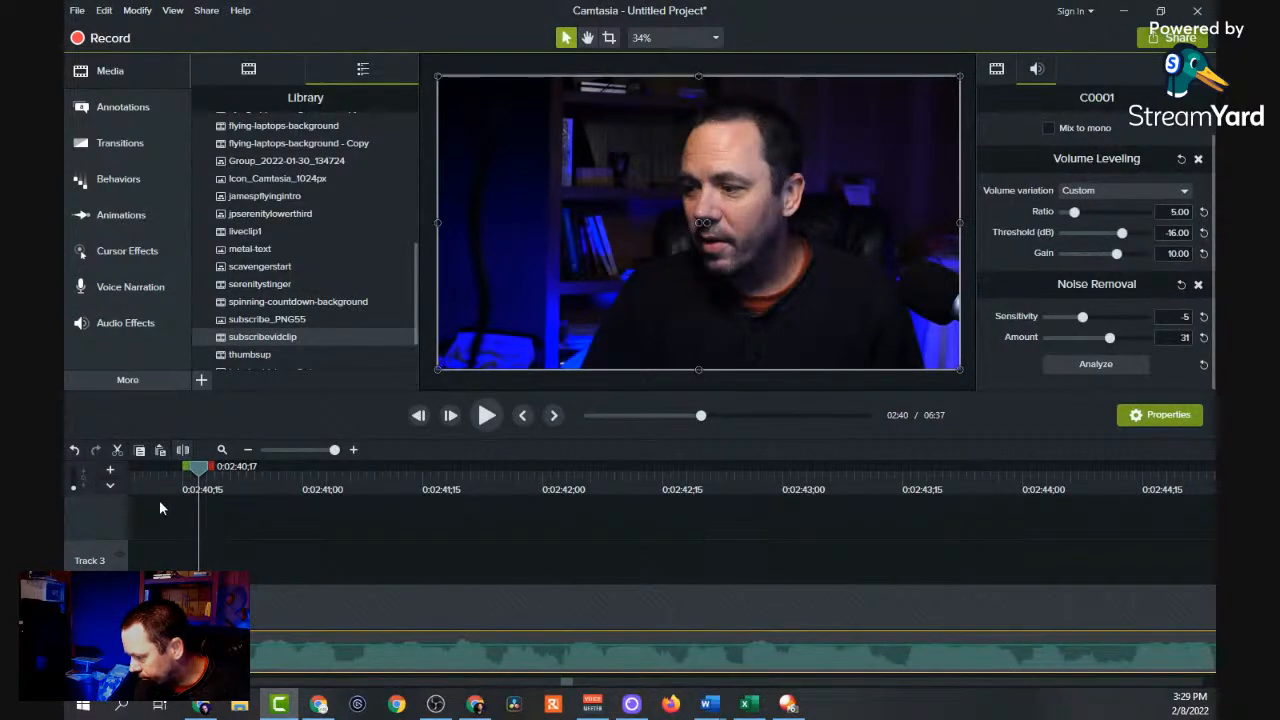
click(183, 450)
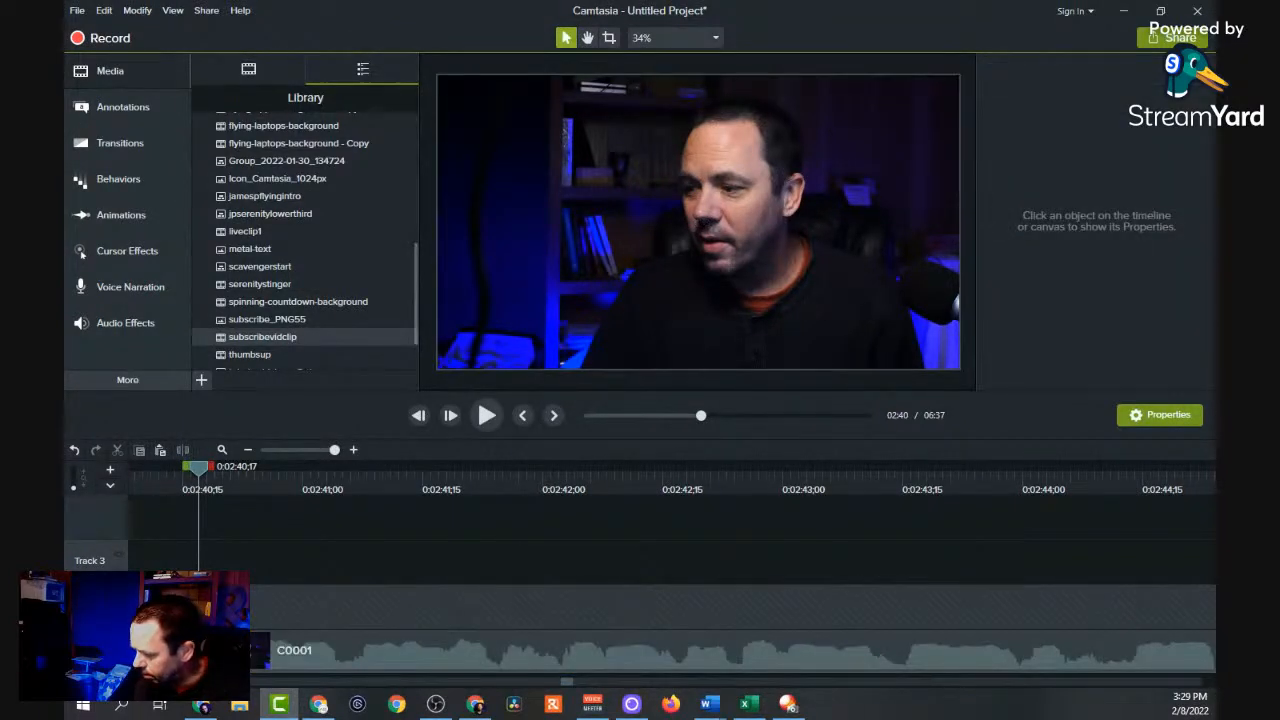
right_click(140, 640)
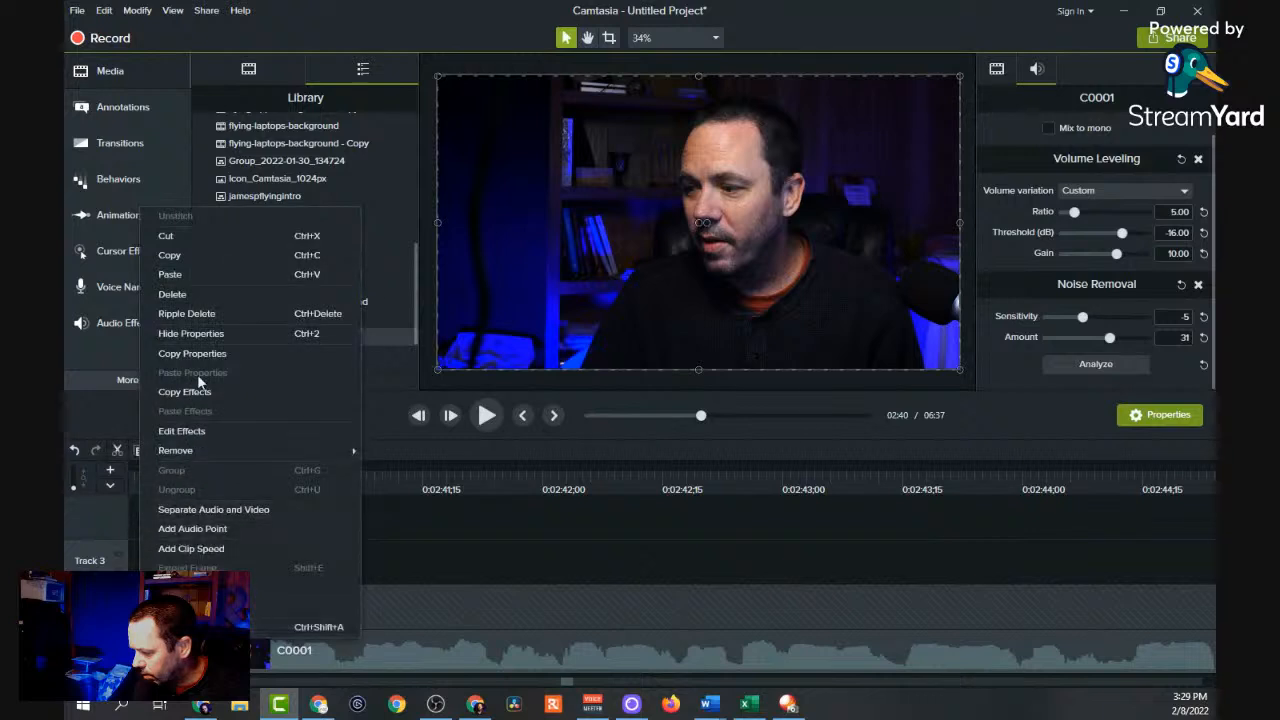
click(196, 314)
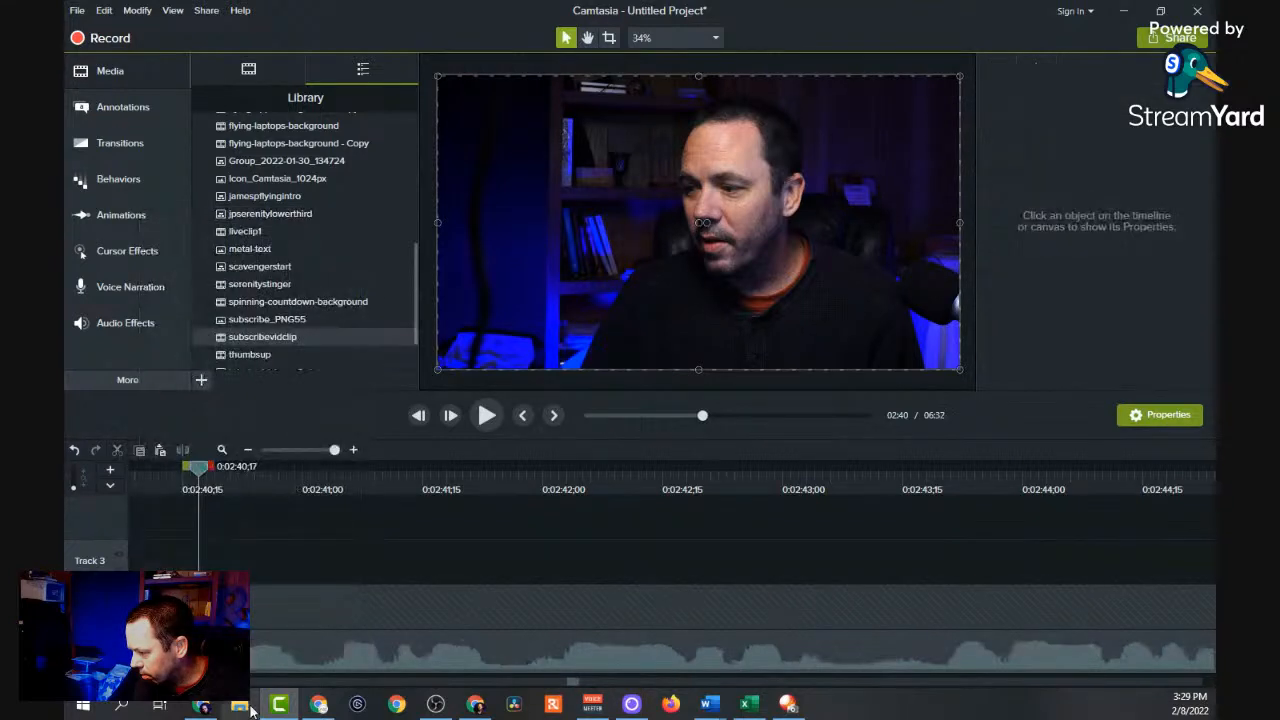
Play across the new cut from 0:02:33;01, and cut out the pause from 0:02:54;14 to 0:02:55;10.
drag(202, 471, 648, 592)
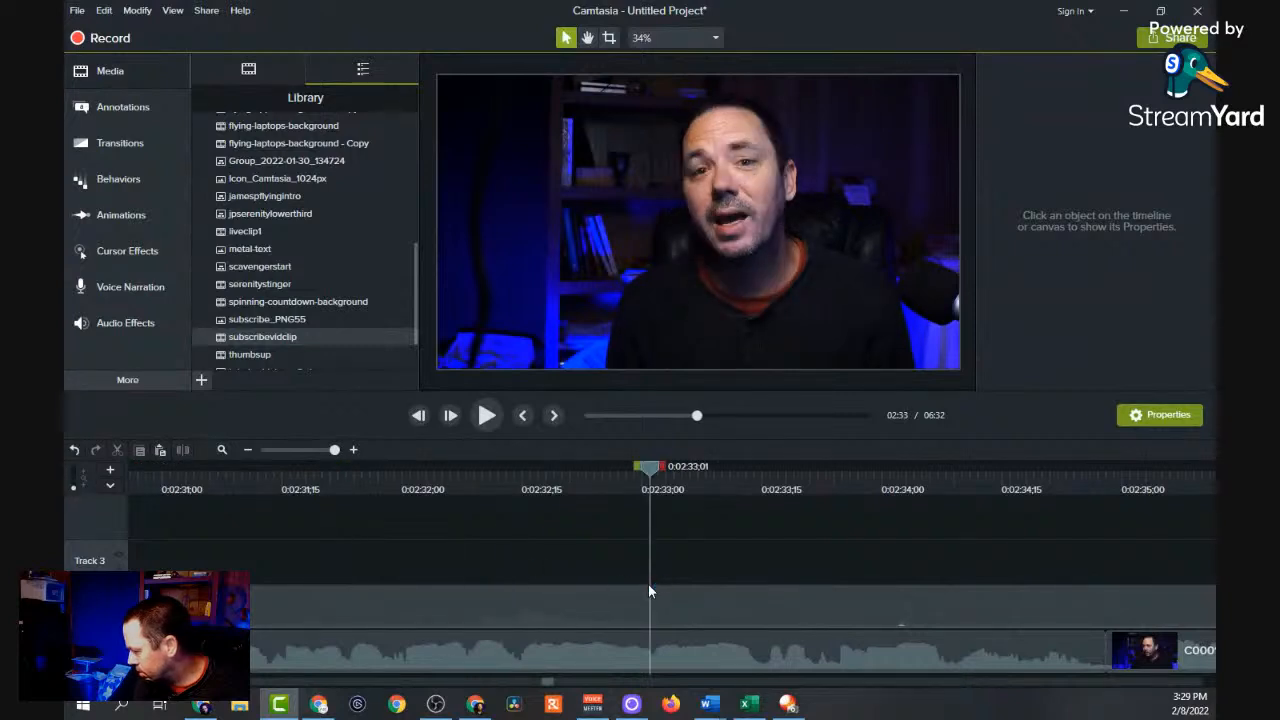
click(495, 421)
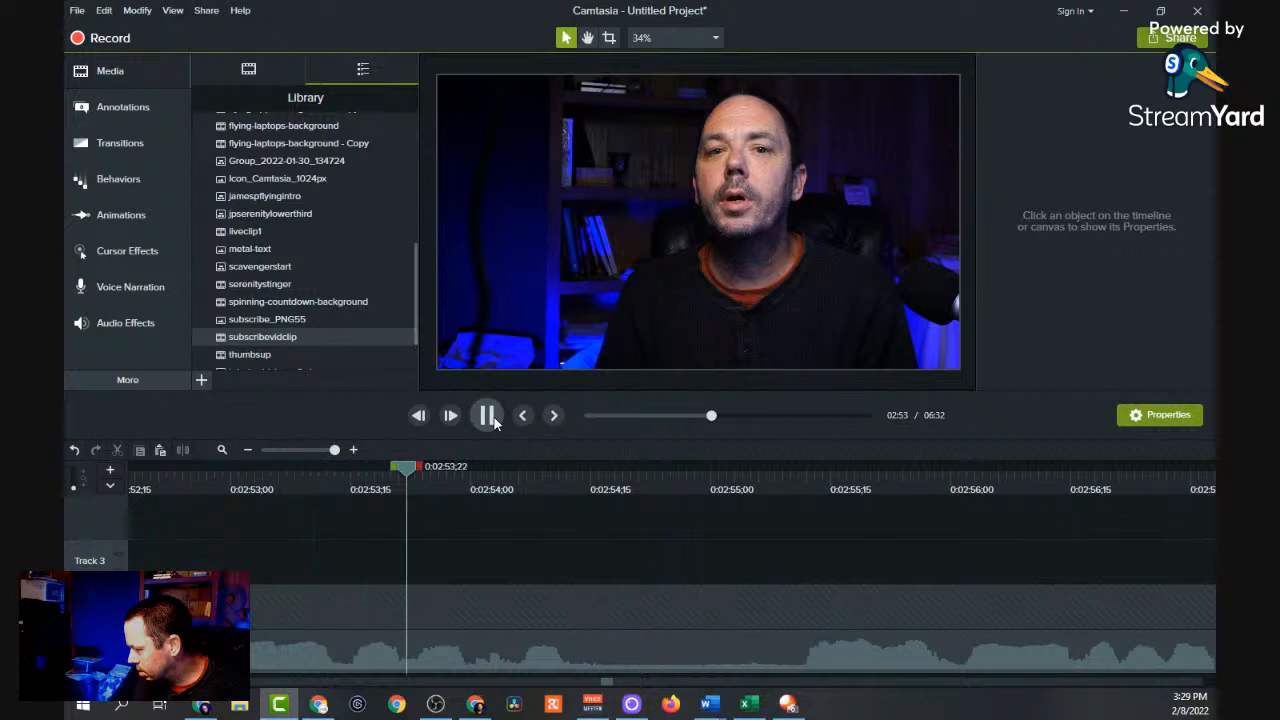
drag(623, 473, 805, 523)
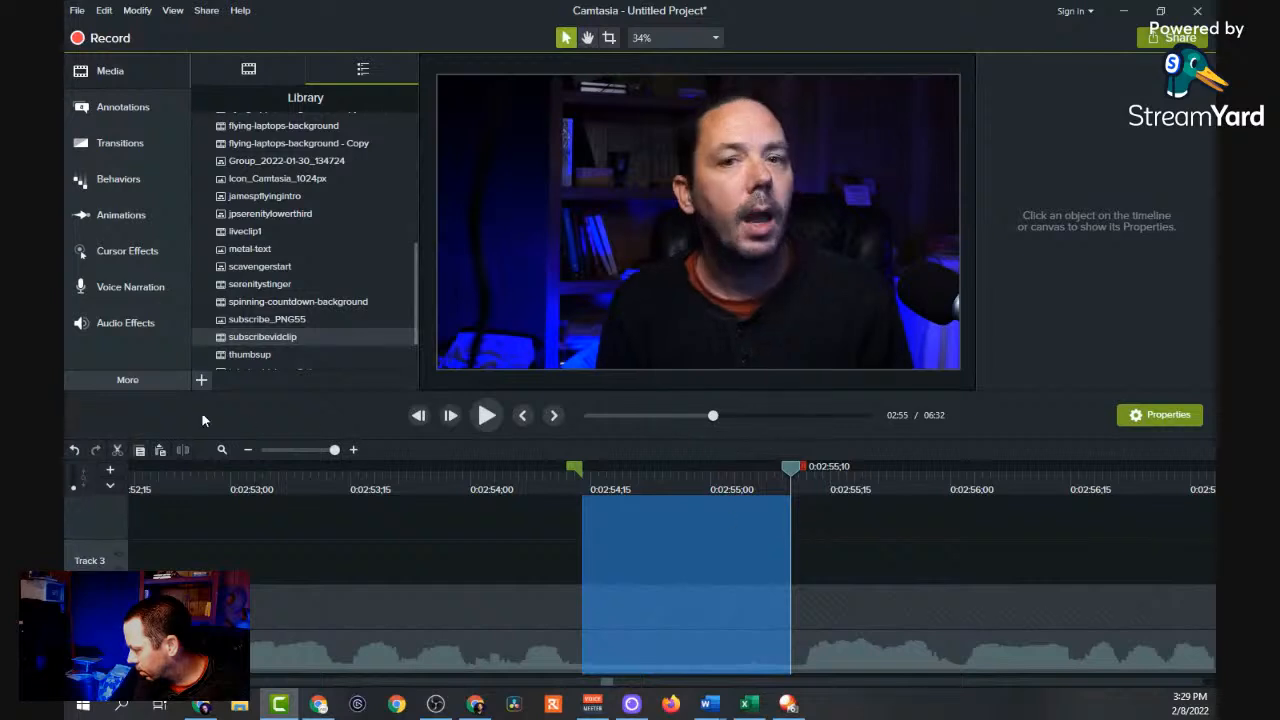
click(118, 447)
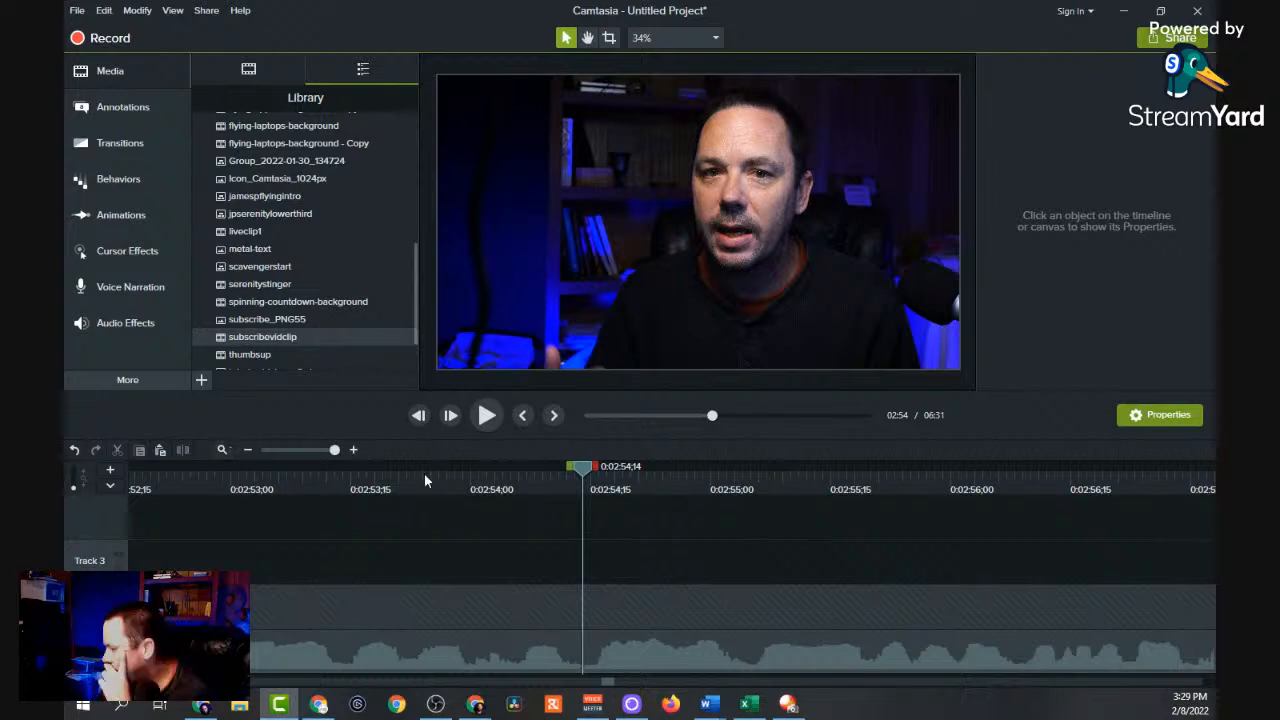
Play on past the removed pause and split C0001 at 0:02:58;02.
click(487, 416)
click(168, 484)
click(487, 416)
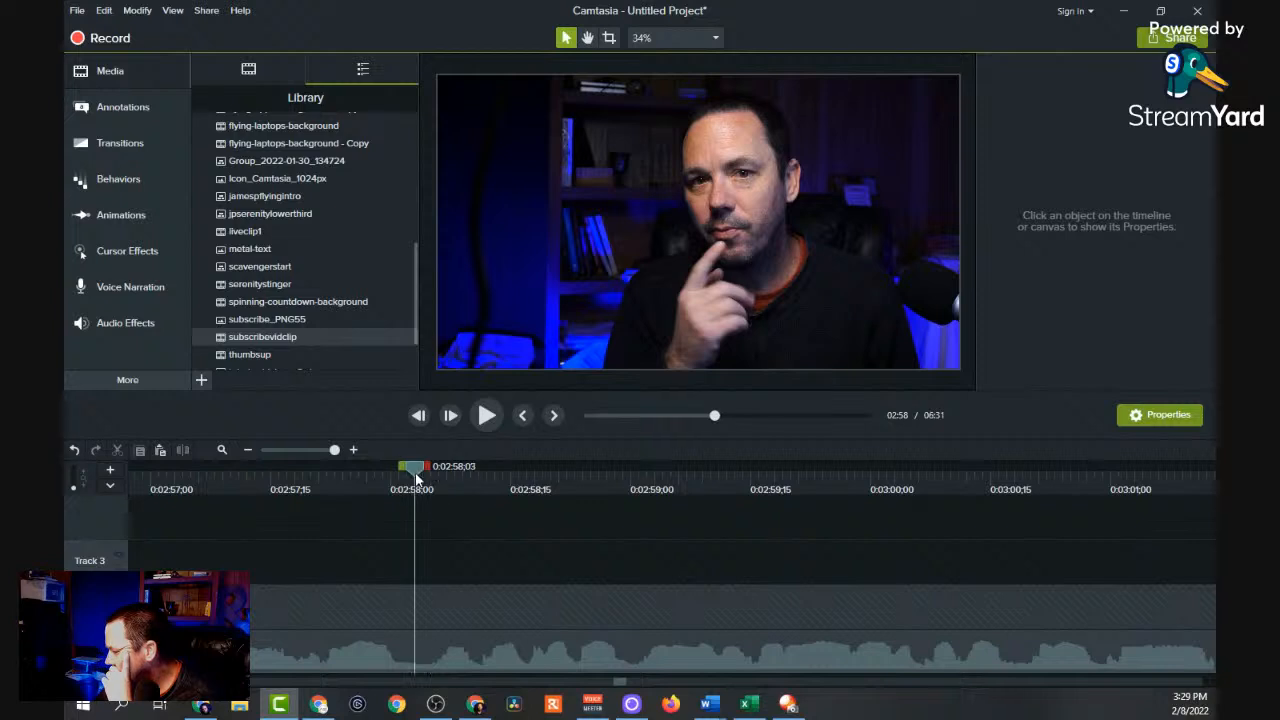
click(325, 663)
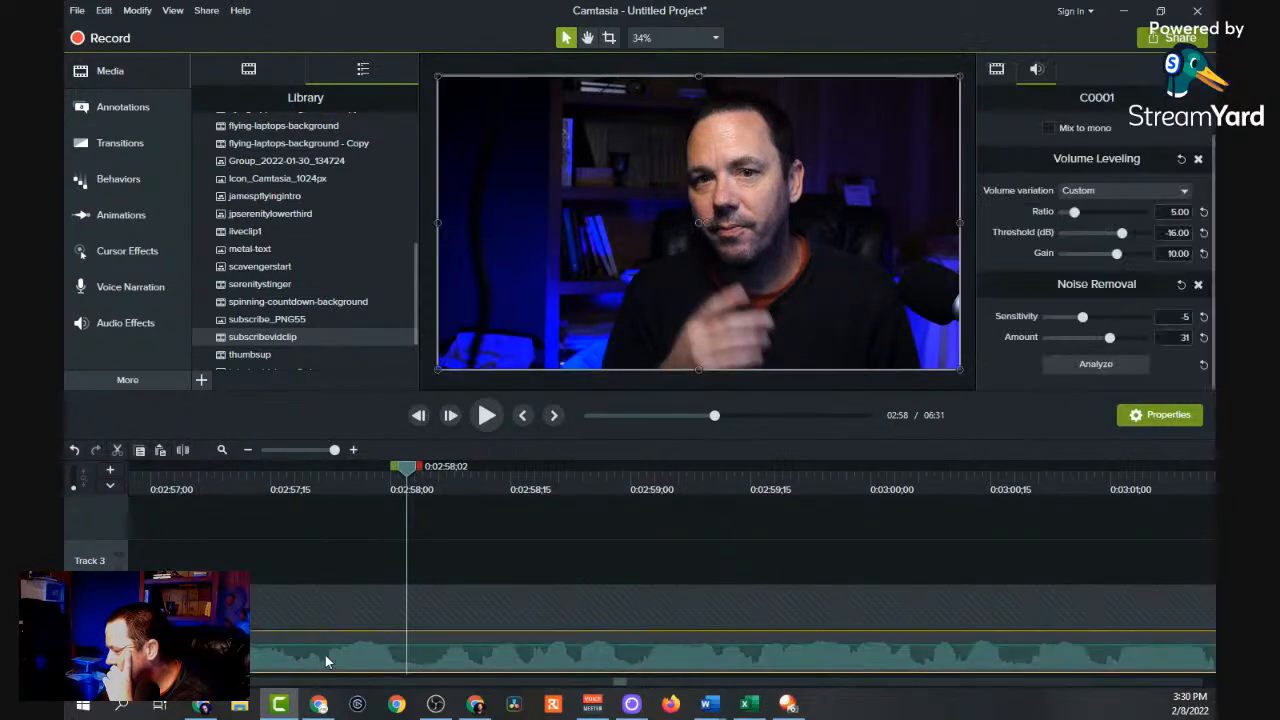
click(183, 452)
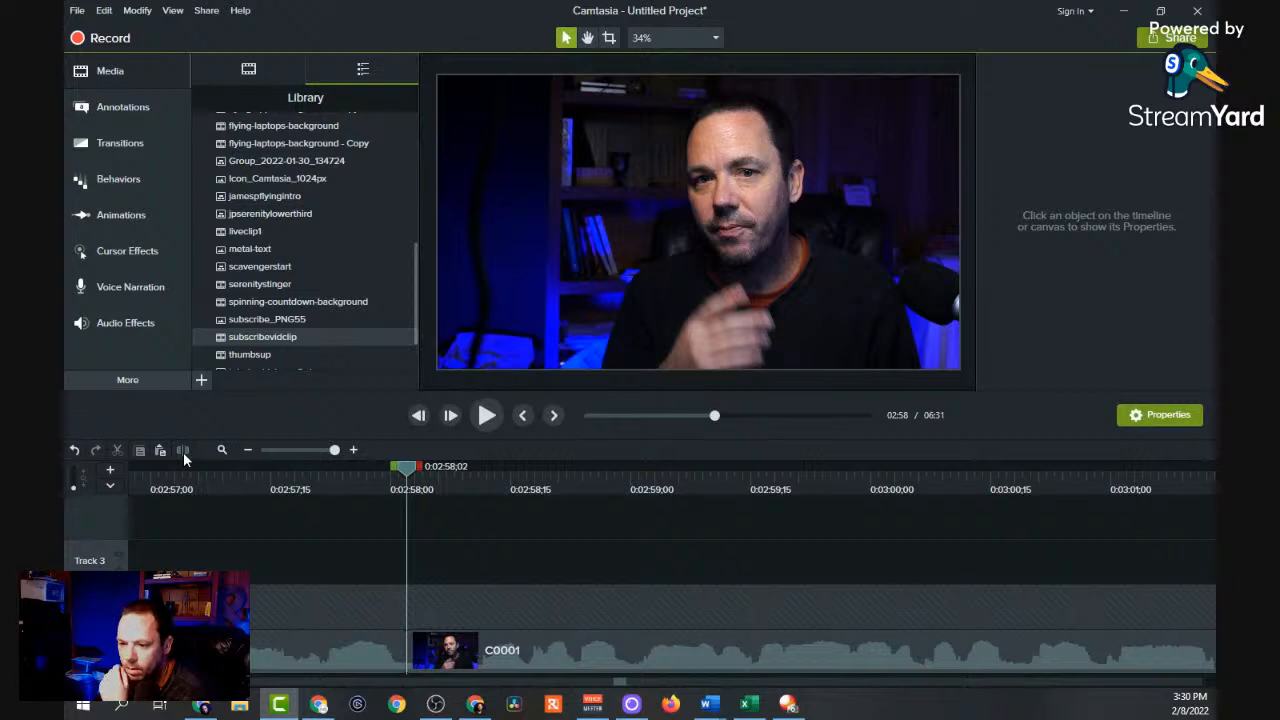
Play on to find the restart, split C0001 at 0:03:27;07, and ripple-delete the section between 0:02:58;02 and that split.
click(484, 416)
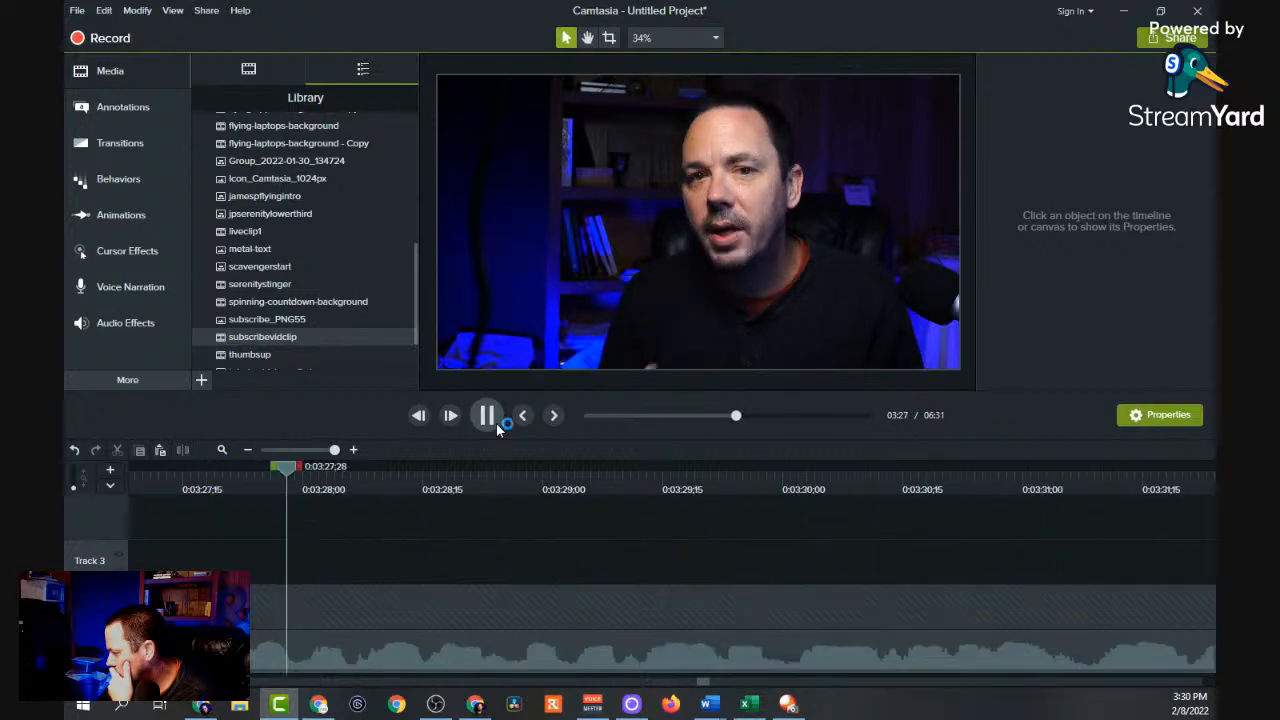
click(496, 422)
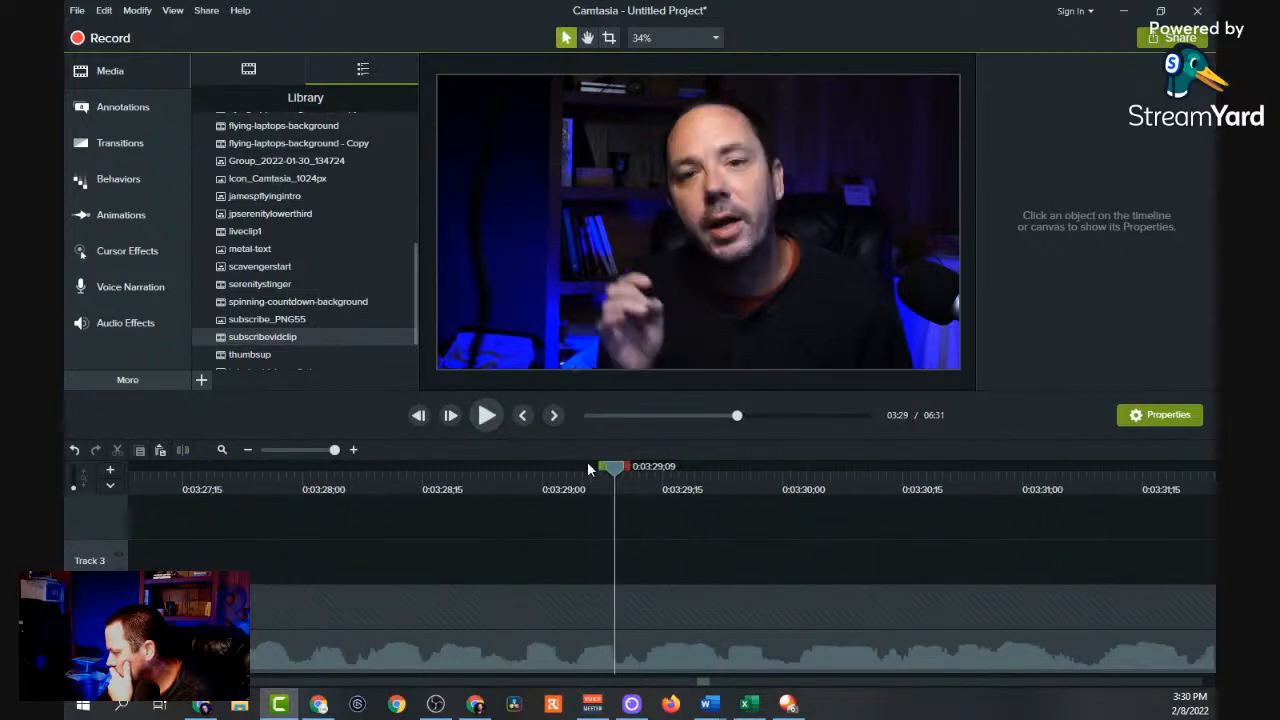
drag(113, 538, 317, 603)
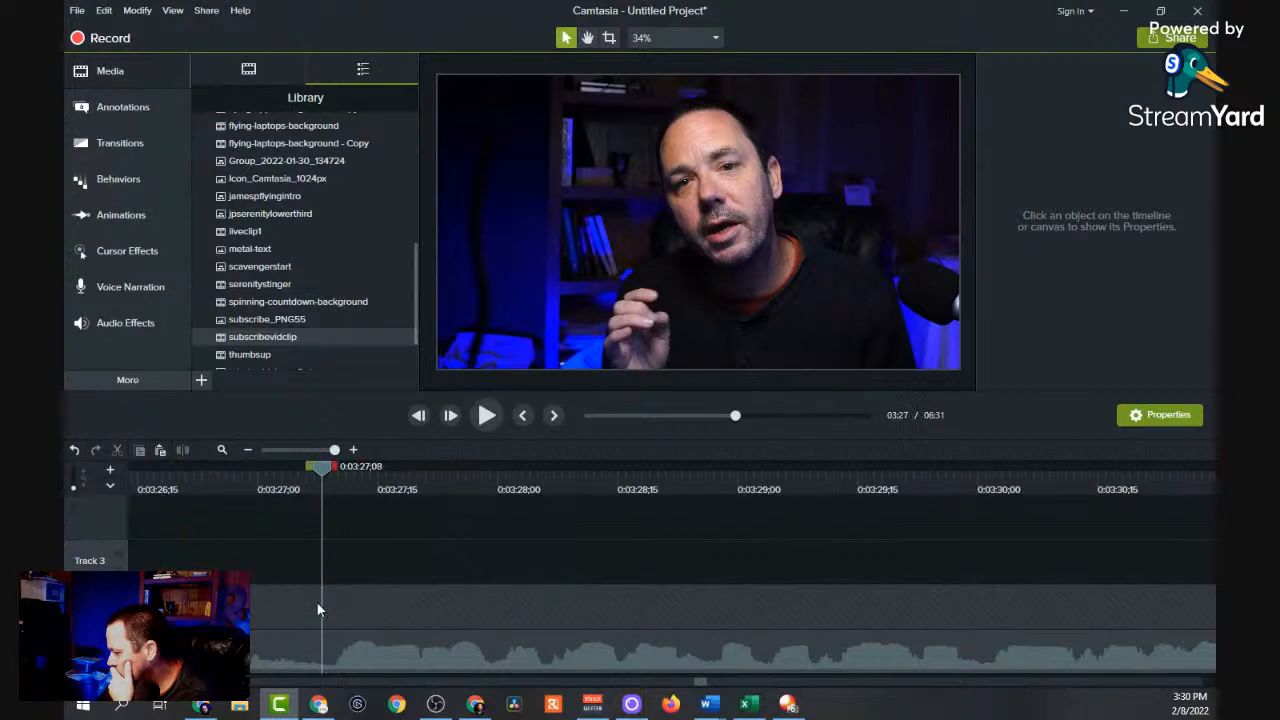
click(490, 417)
click(310, 483)
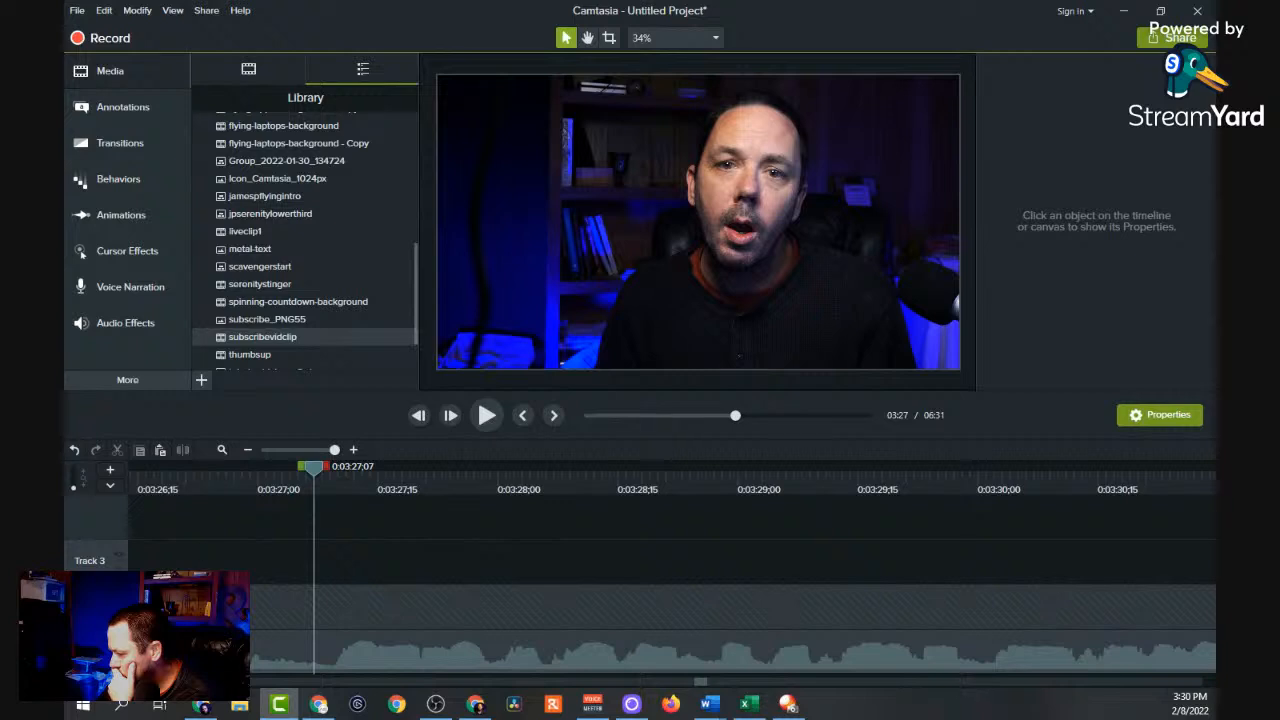
key(ctrl+a)
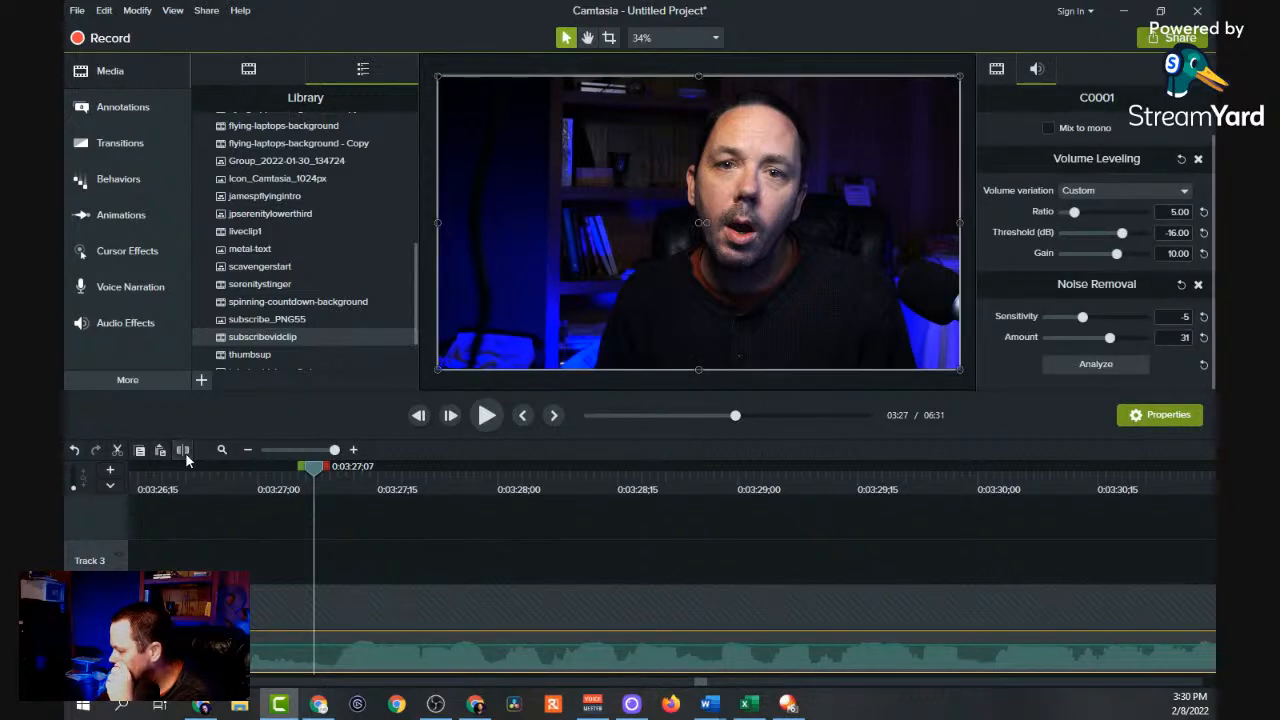
key(s)
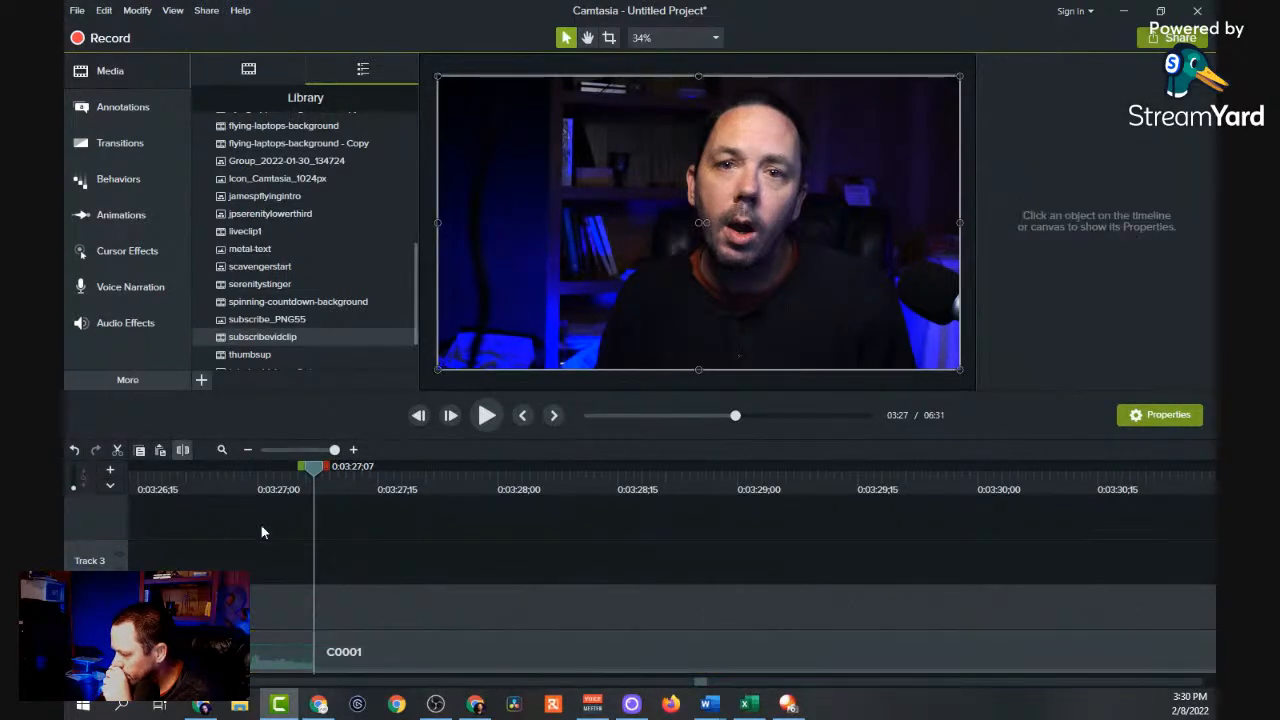
right_click(260, 658)
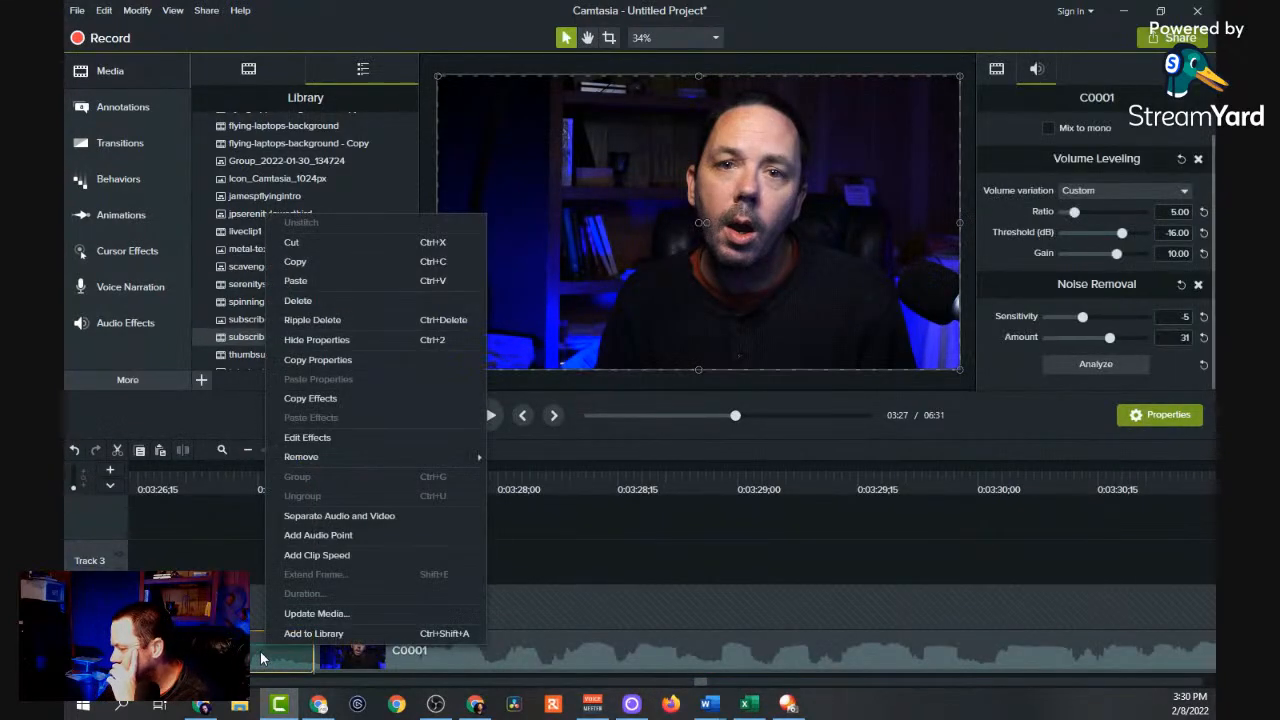
click(368, 319)
Play across the new cut and on to the next pause, and cut out the pause from about 0:03:21;08 to 0:03:22;03.
drag(316, 471, 194, 510)
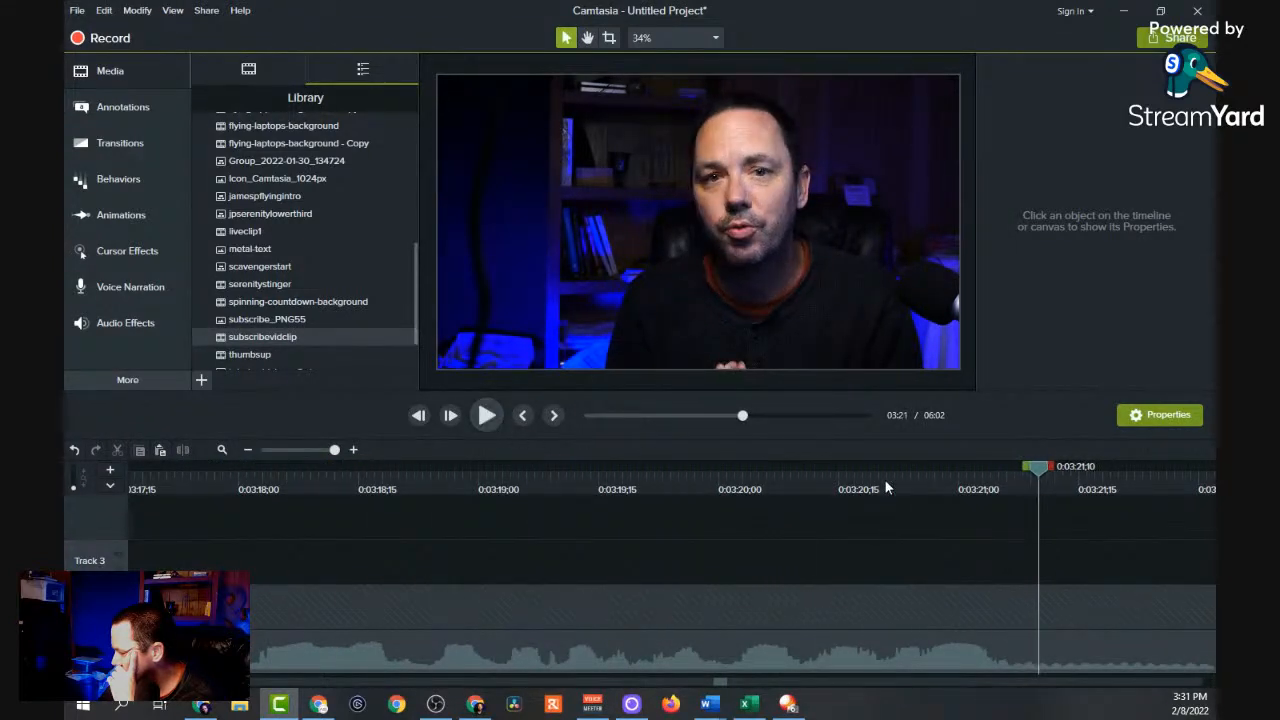
drag(1055, 476, 1168, 546)
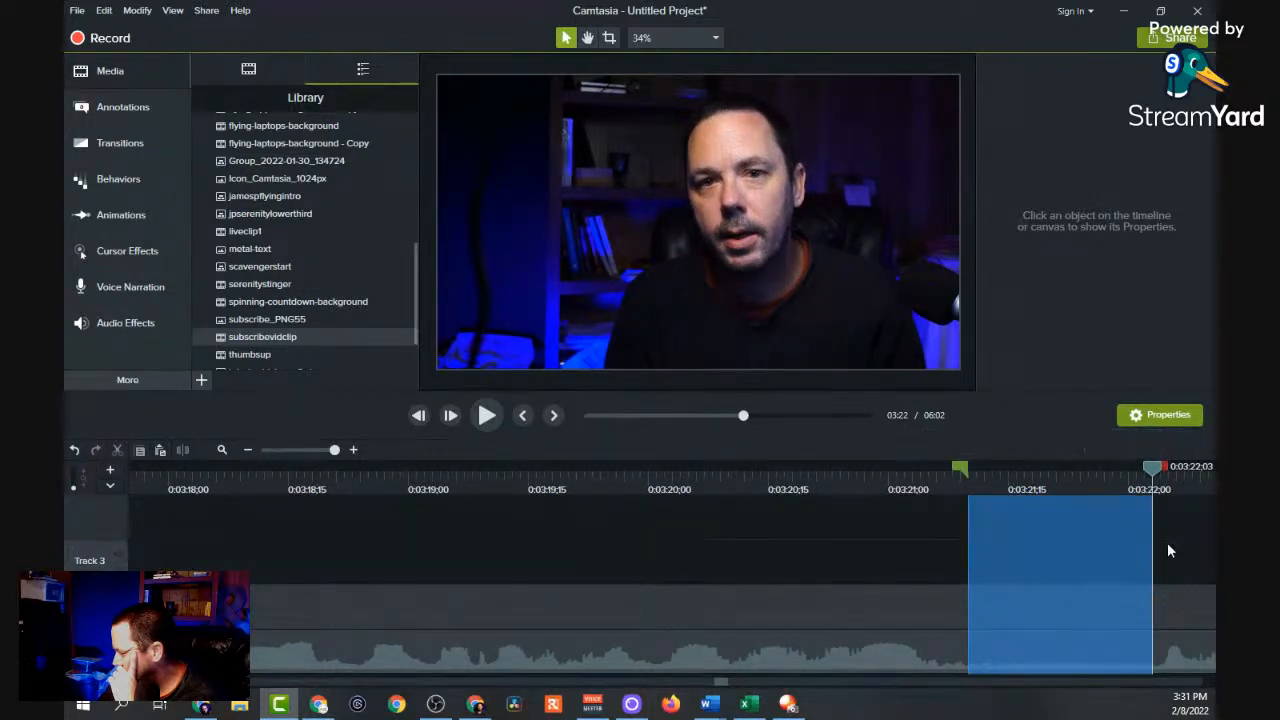
drag(959, 472, 944, 475)
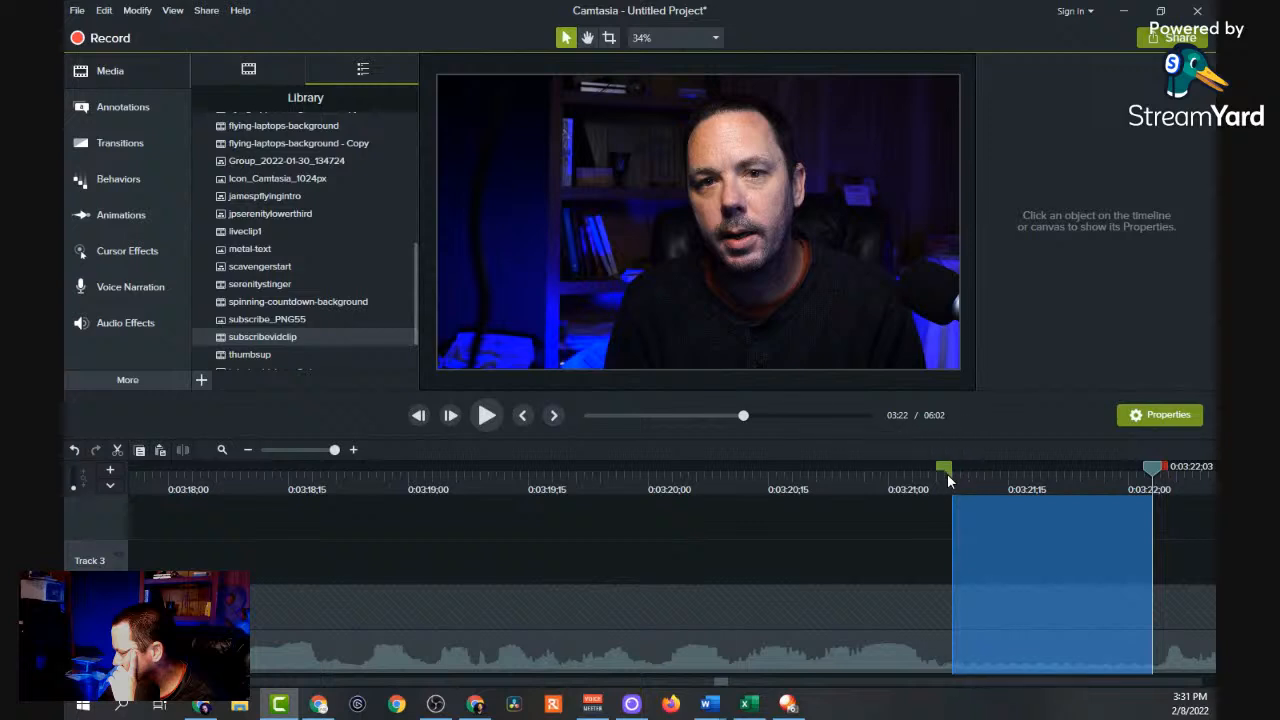
click(119, 450)
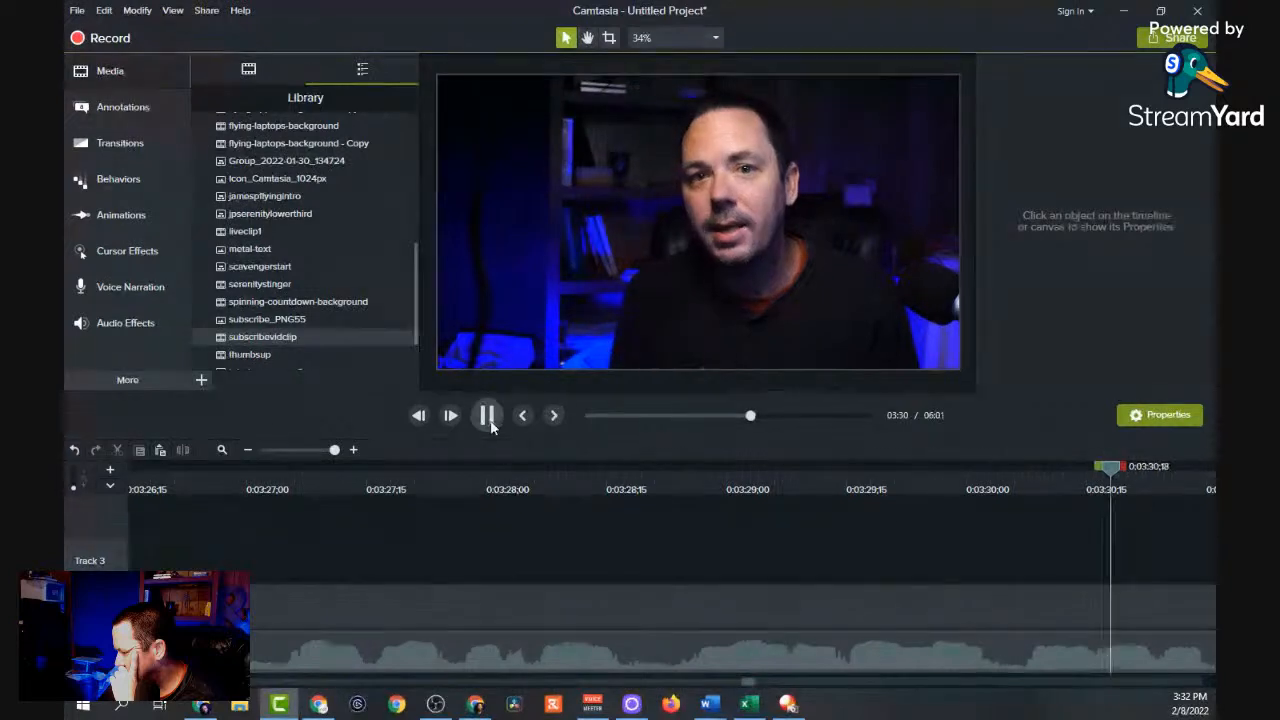
Play on past the removed pause, return to 0:03:27;15, and place the Writing - 34258 clip on Track 4 near 0:03:27;00.
click(486, 415)
click(365, 487)
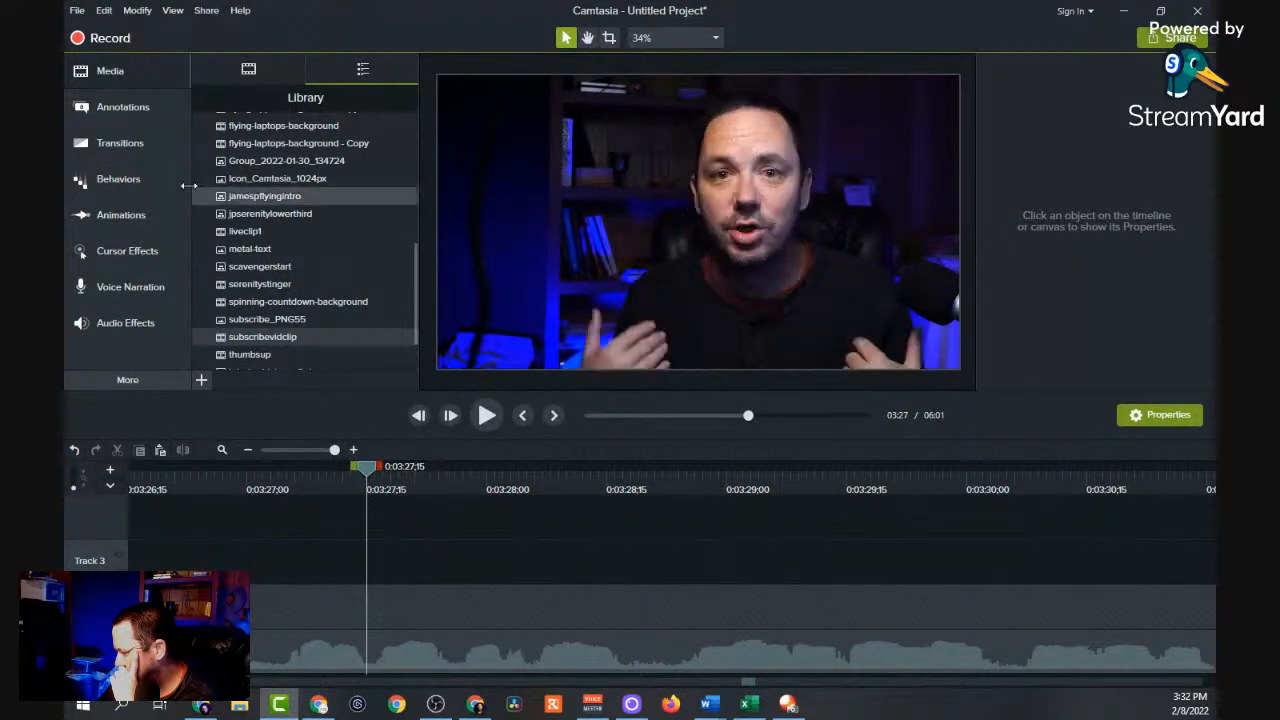
click(250, 70)
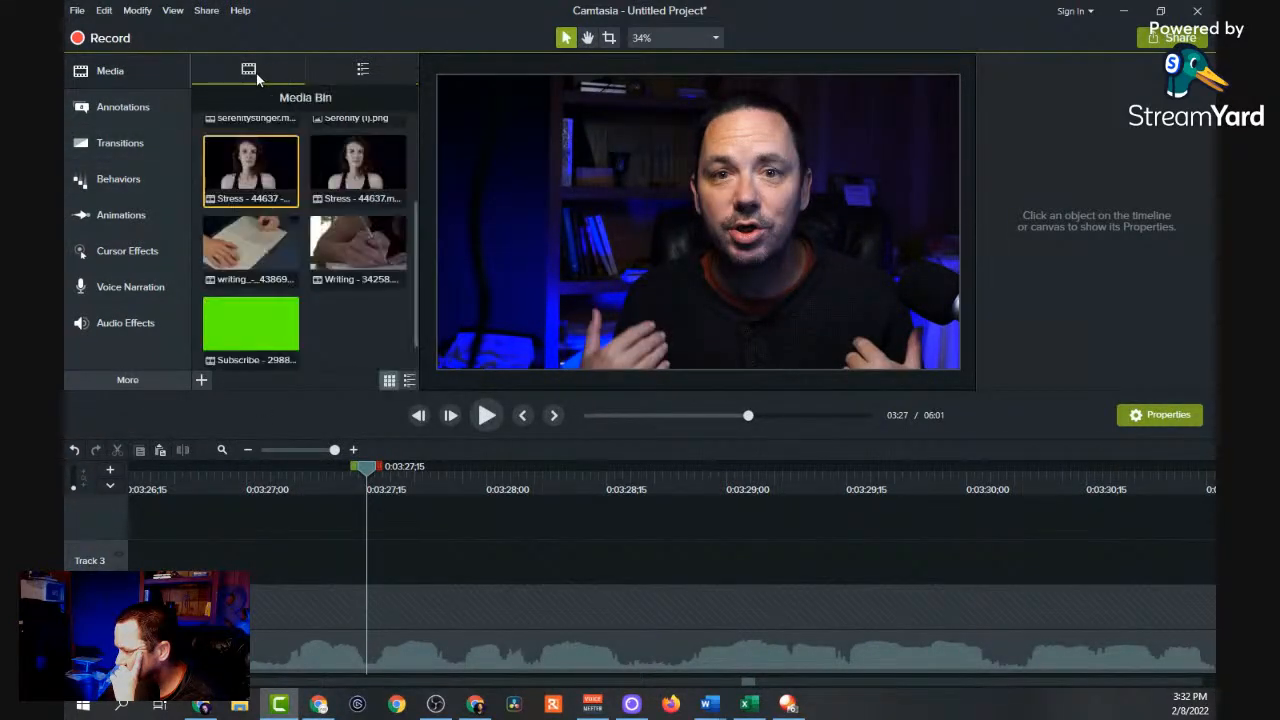
drag(358, 245, 238, 602)
Preview the Writing - 34258 clip over the speech, and shift it on Track 4 to start at about 0:03:27;14.
click(496, 423)
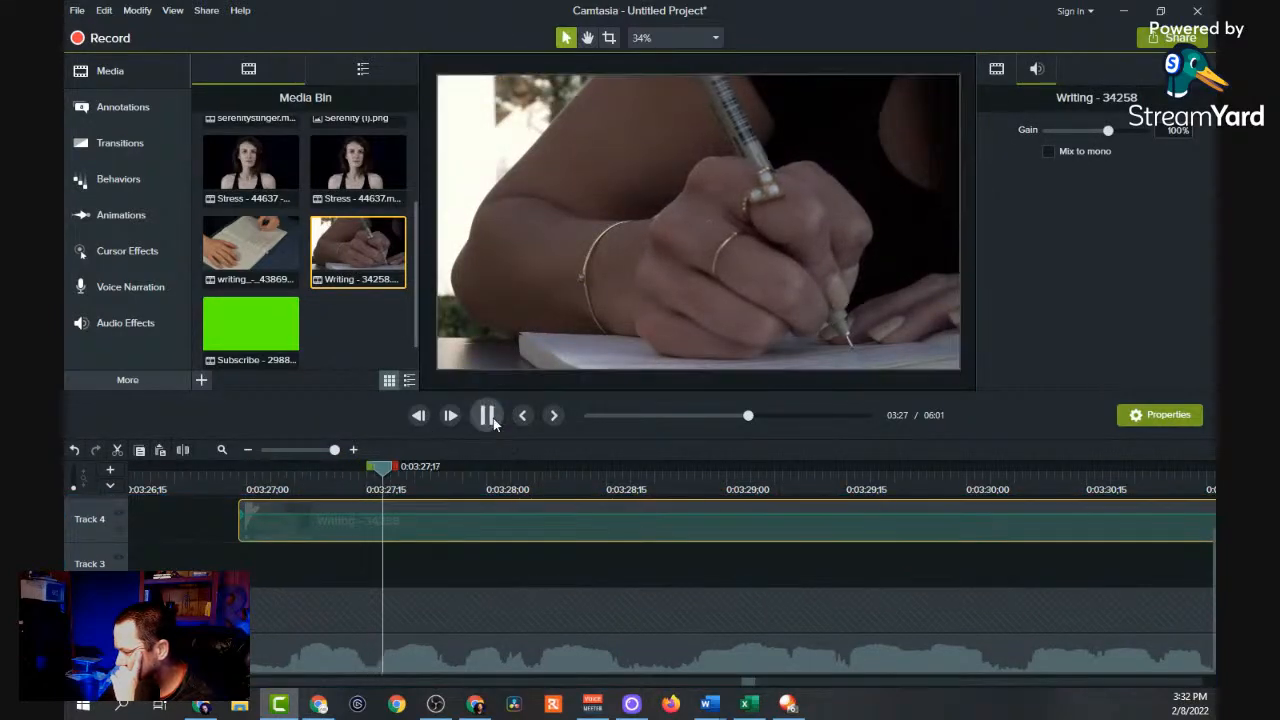
click(493, 423)
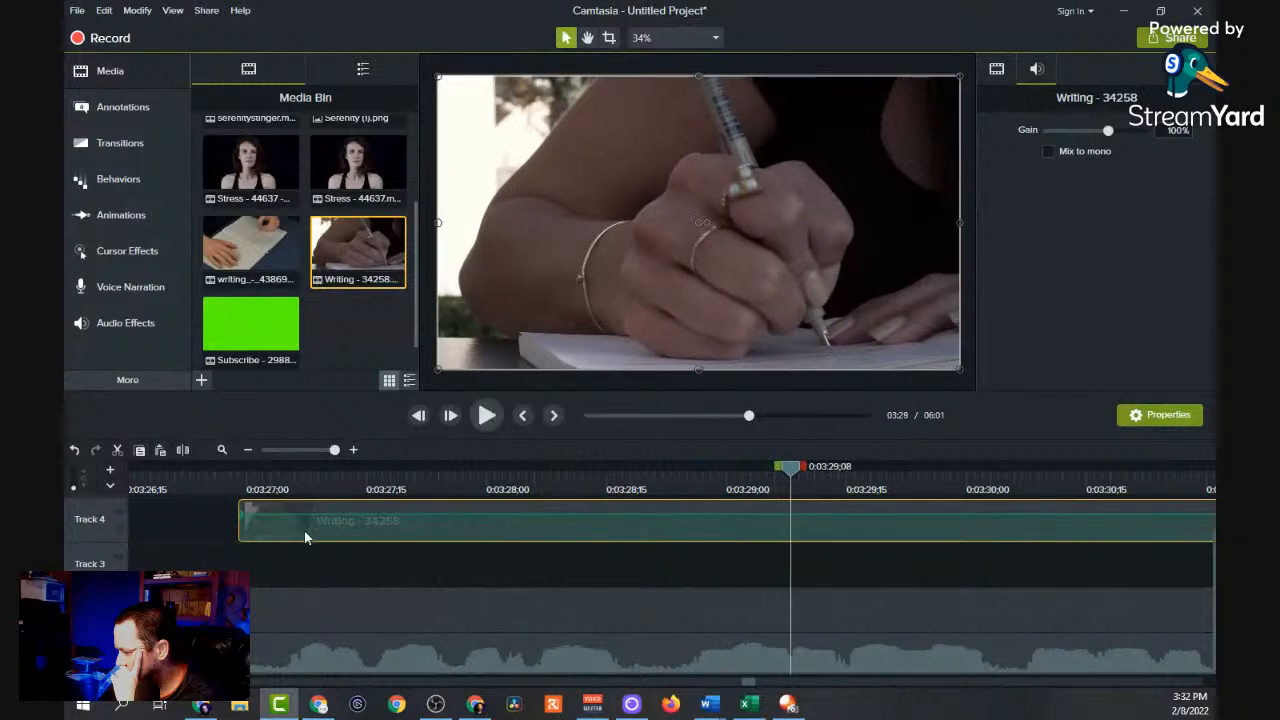
drag(355, 537, 475, 536)
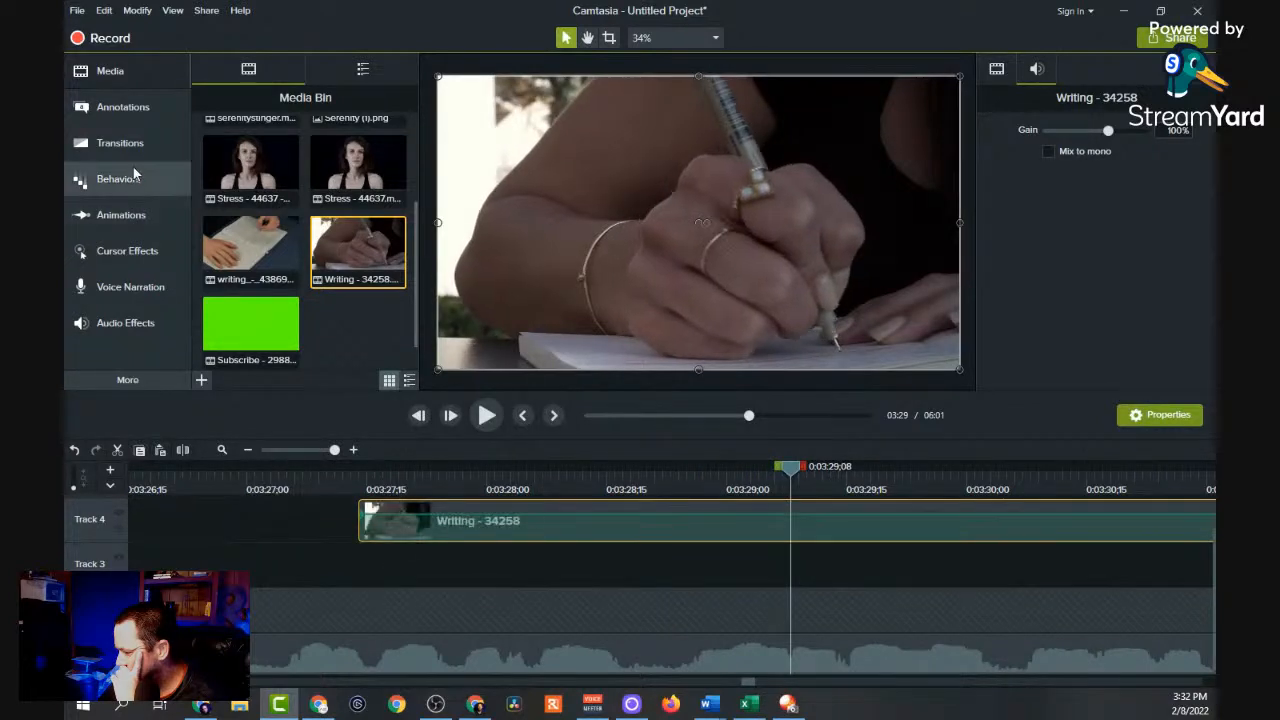
Add a Fade transition to the start of the Writing - 34258 clip on Track 4.
click(136, 152)
drag(222, 160, 457, 530)
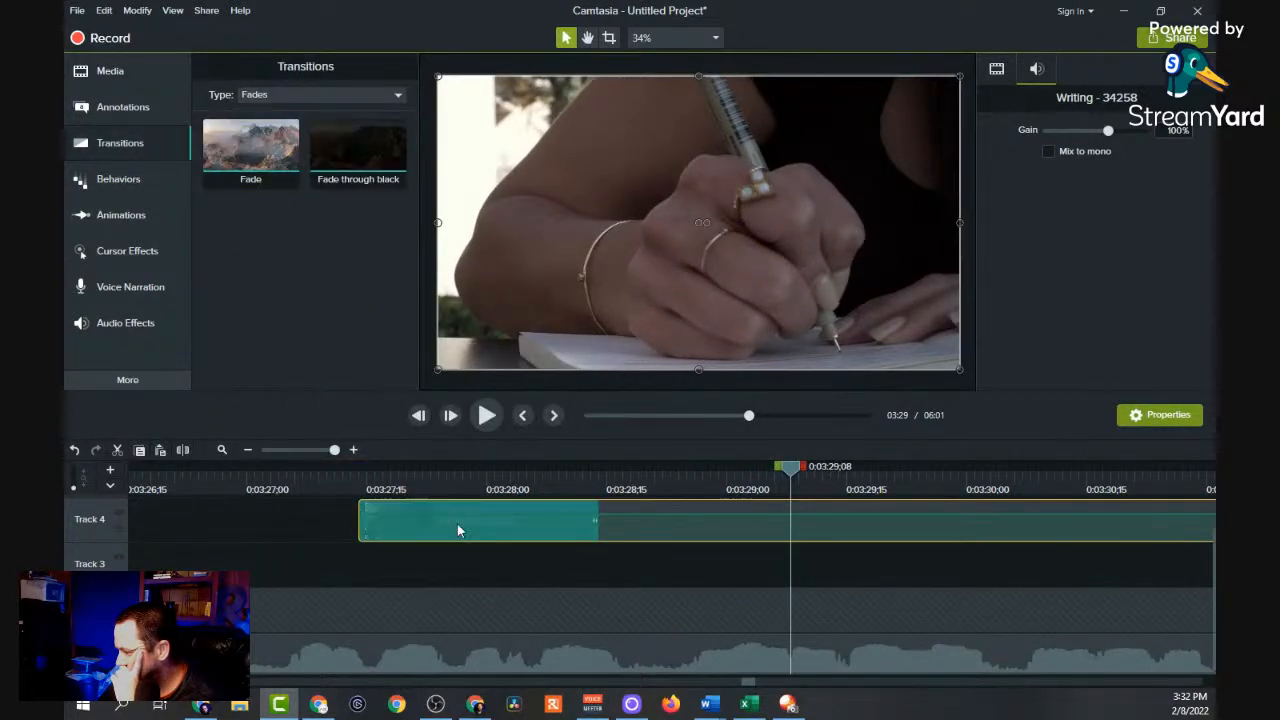
click(332, 471)
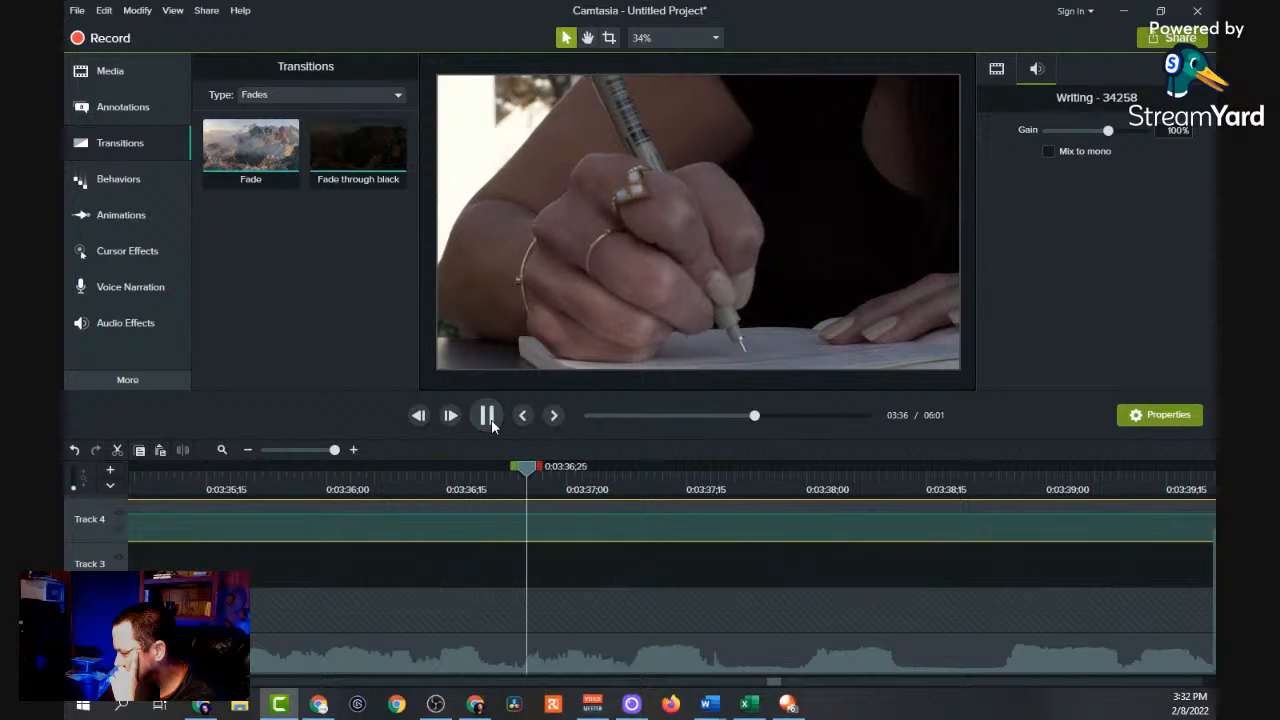
Split the Writing - 34258 clip at 0:03:36;28, fade it out at the cut and delete the remainder.
click(487, 416)
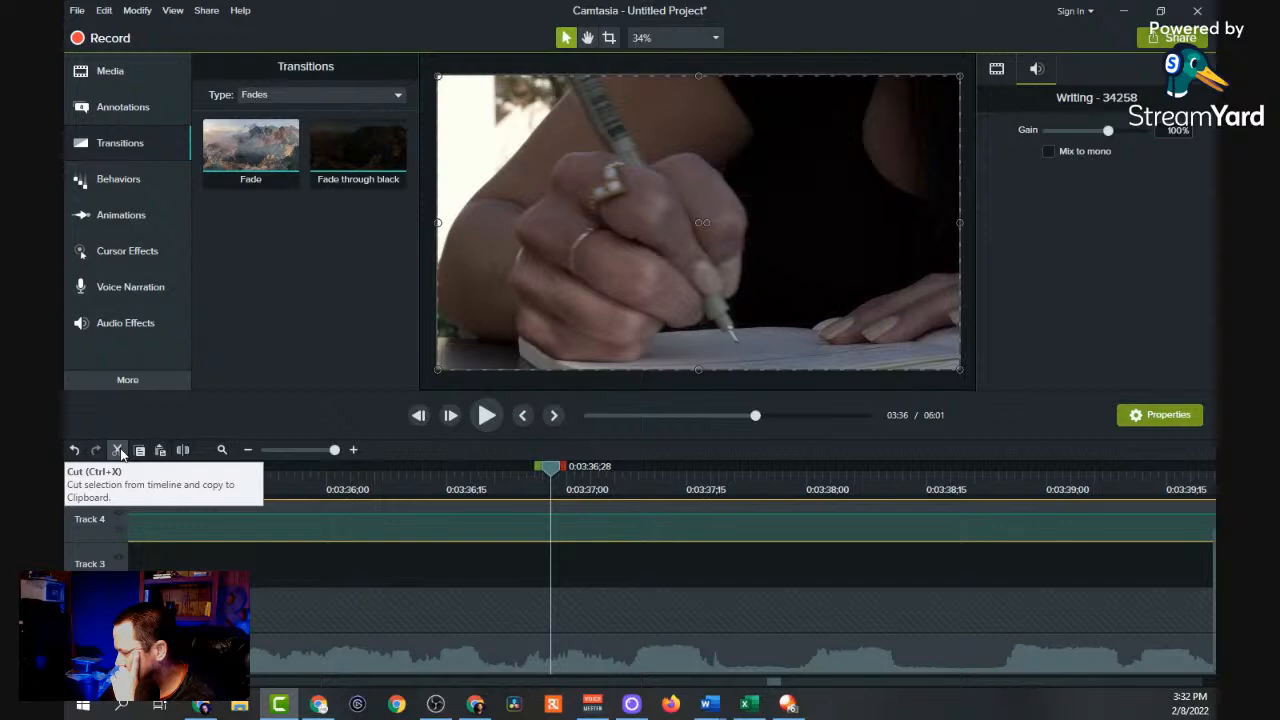
click(184, 452)
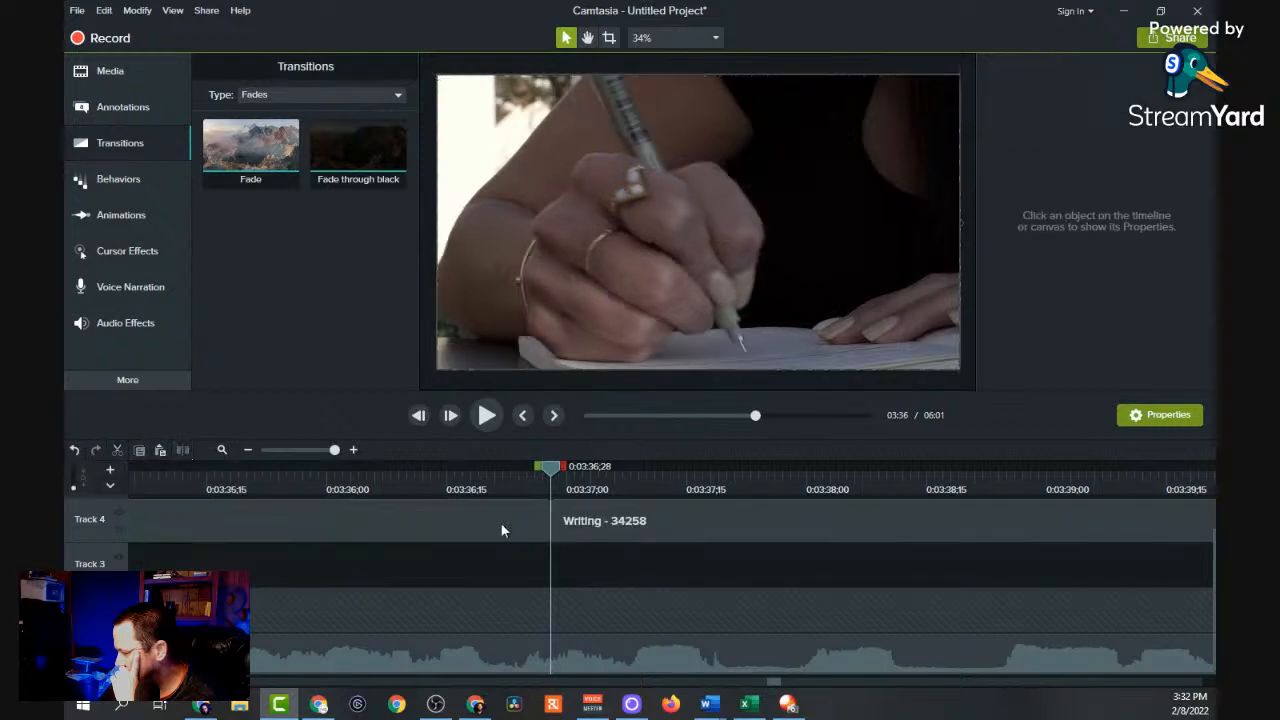
drag(250, 150, 485, 525)
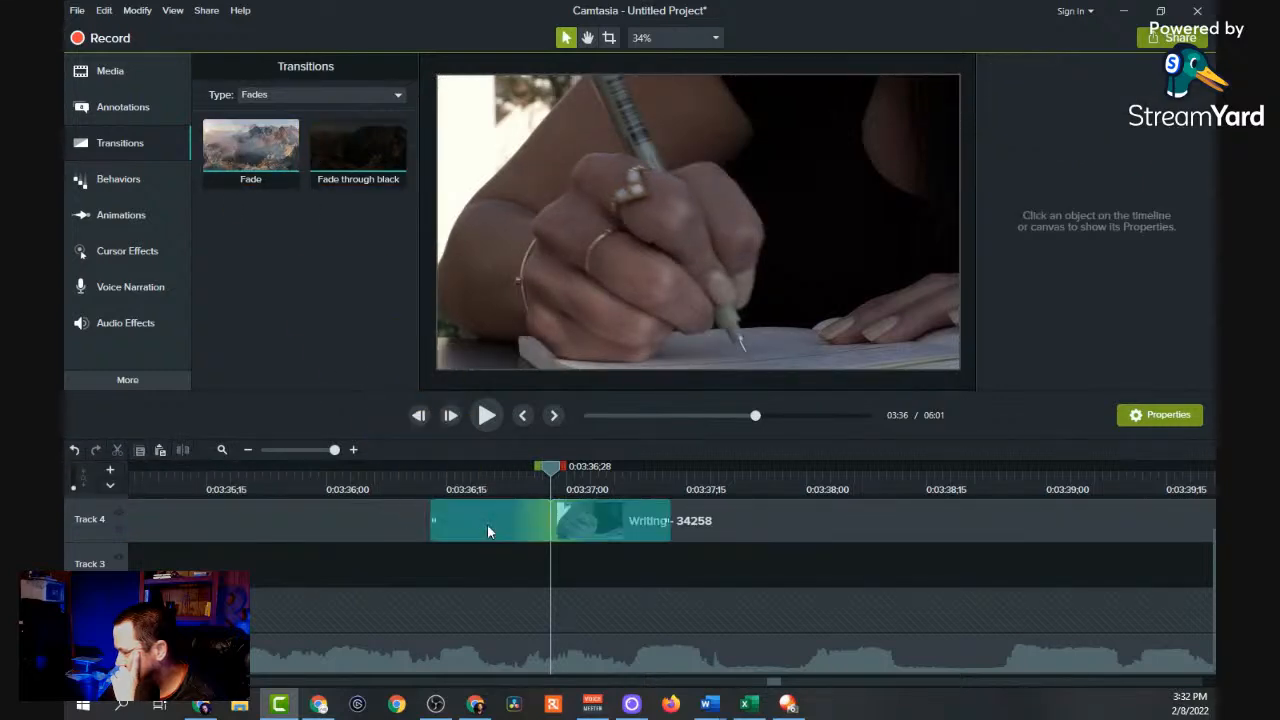
right_click(714, 525)
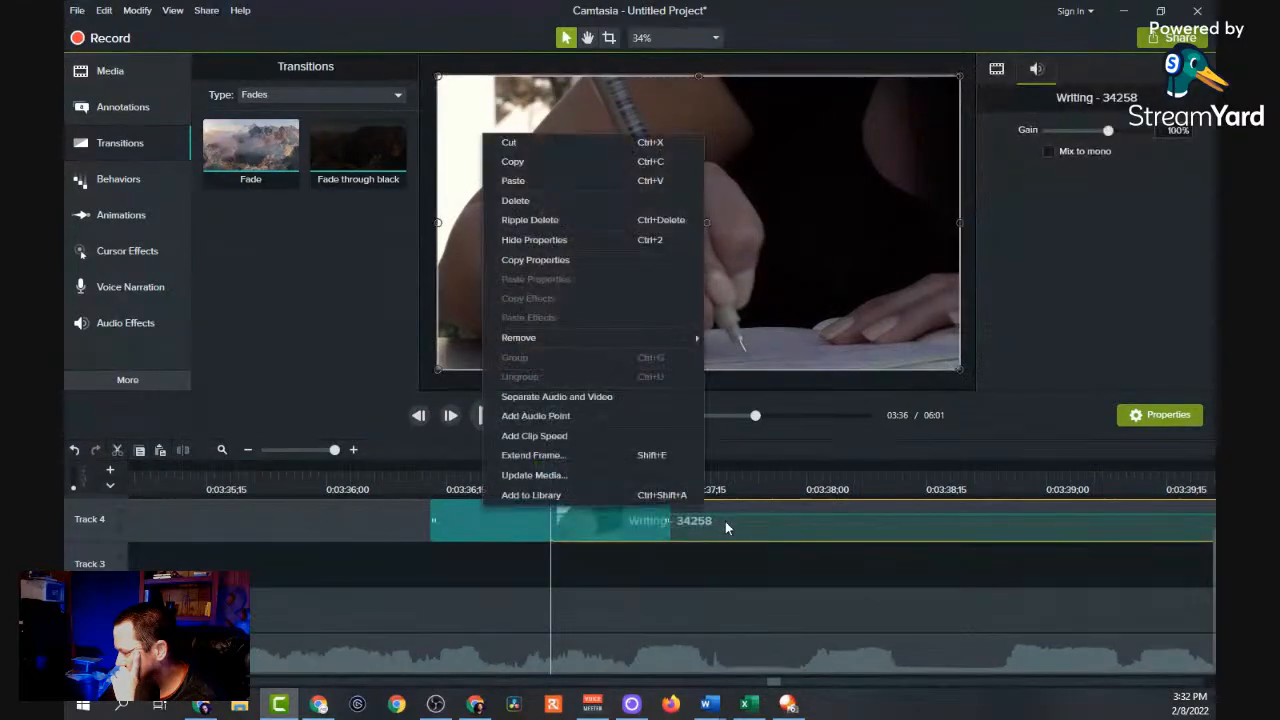
click(520, 200)
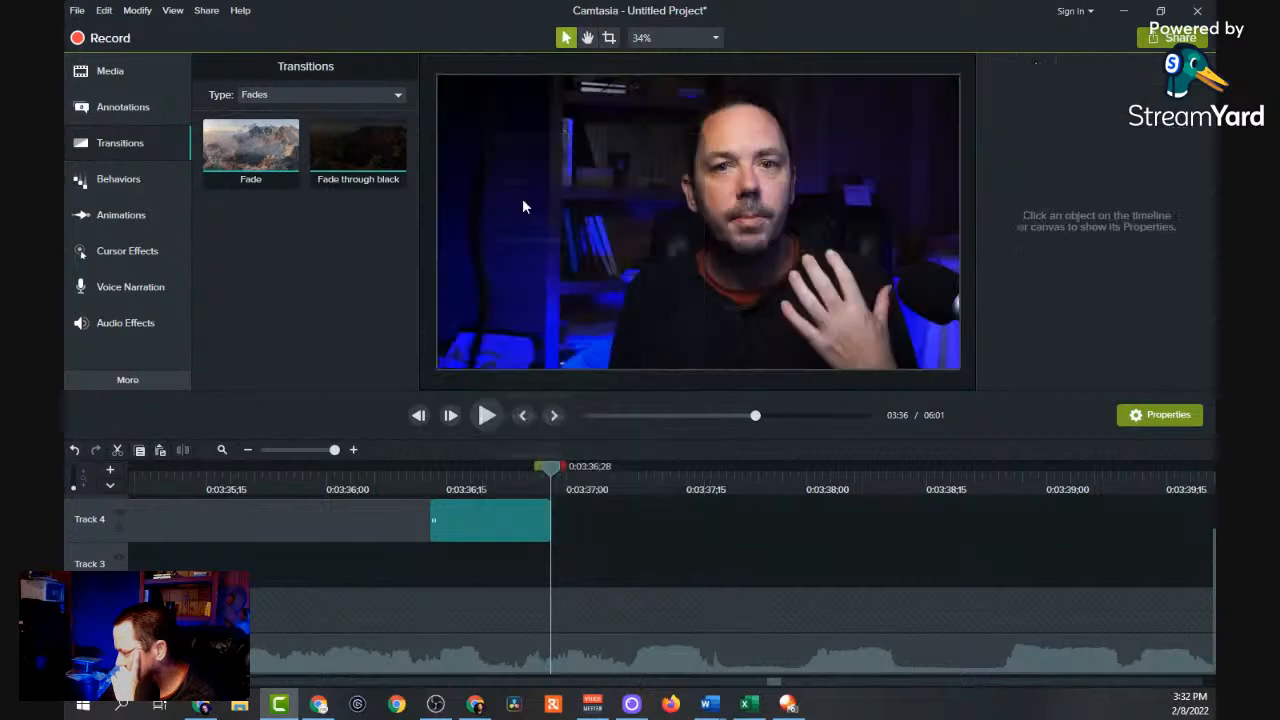
Find the pause after 0:03:54 and cut the range from 0:03:54;28 to 0:03:56;15 out of the timeline.
click(488, 416)
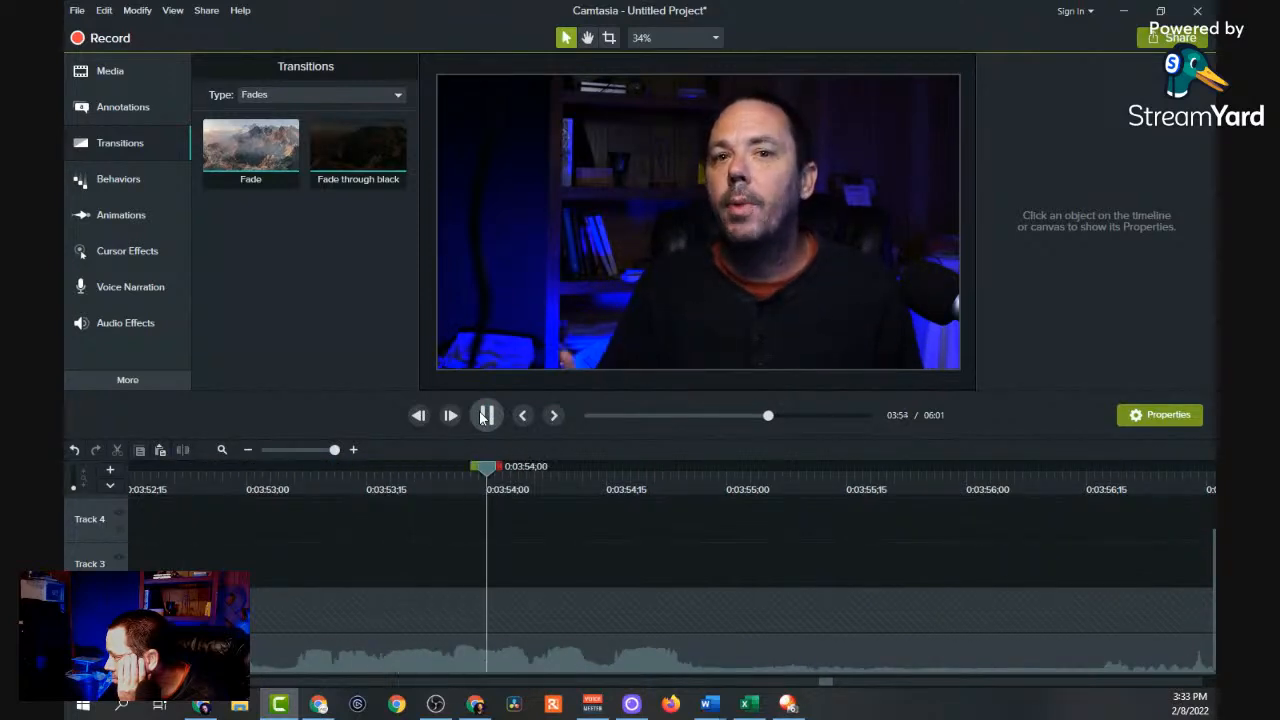
click(483, 418)
click(713, 480)
drag(713, 484, 1103, 540)
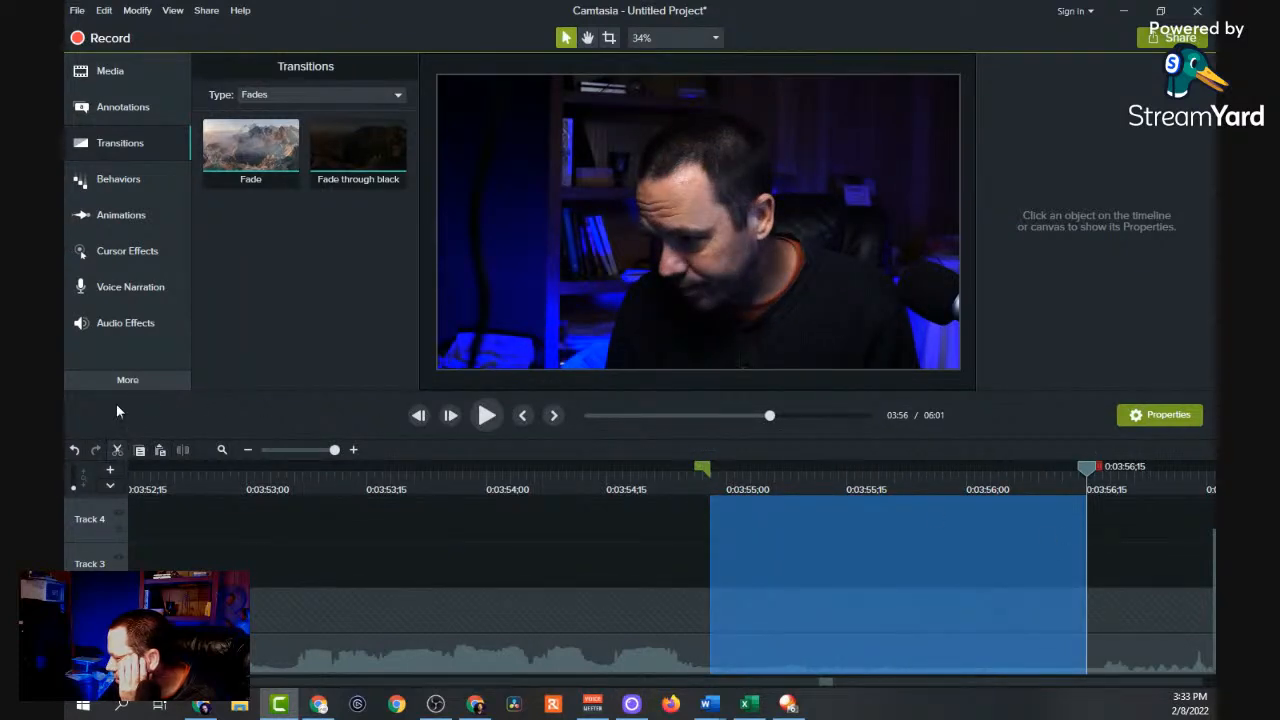
key(ctrl+x)
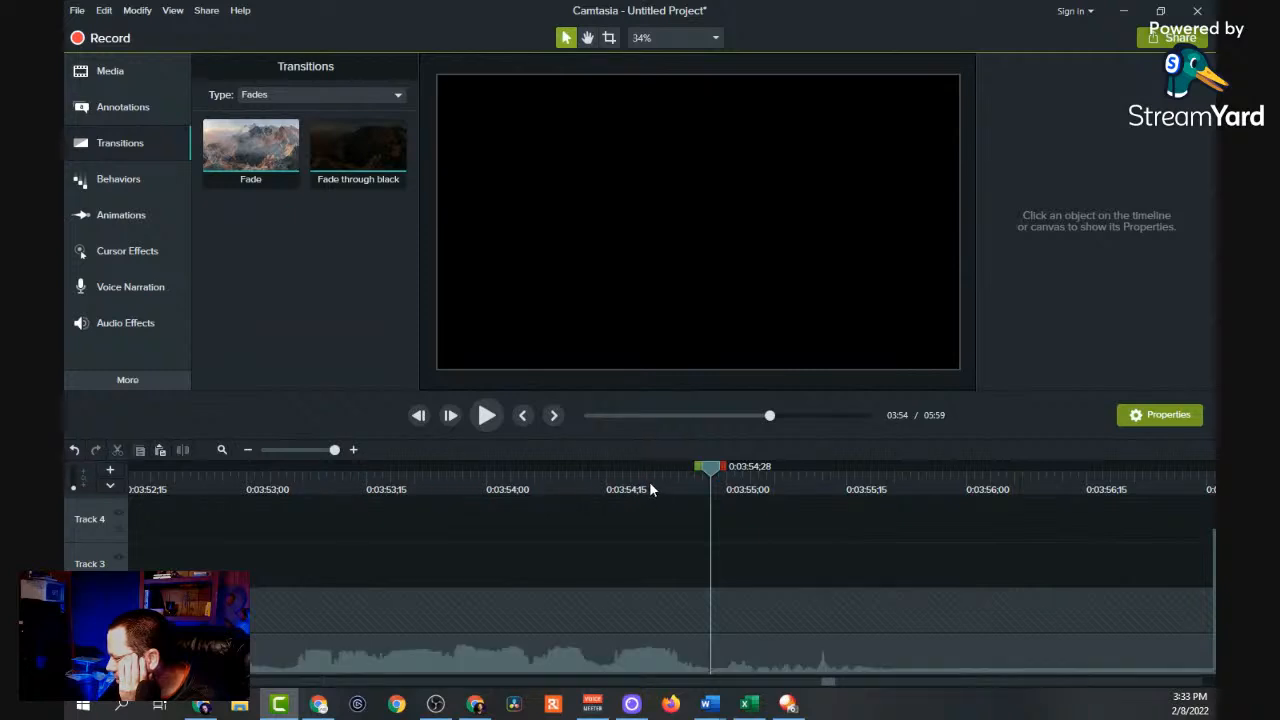
Cut the further unwanted footage from 0:03:54;28 to 0:03:59;23 out of the timeline.
drag(724, 467, 1196, 470)
drag(1203, 589, 1146, 589)
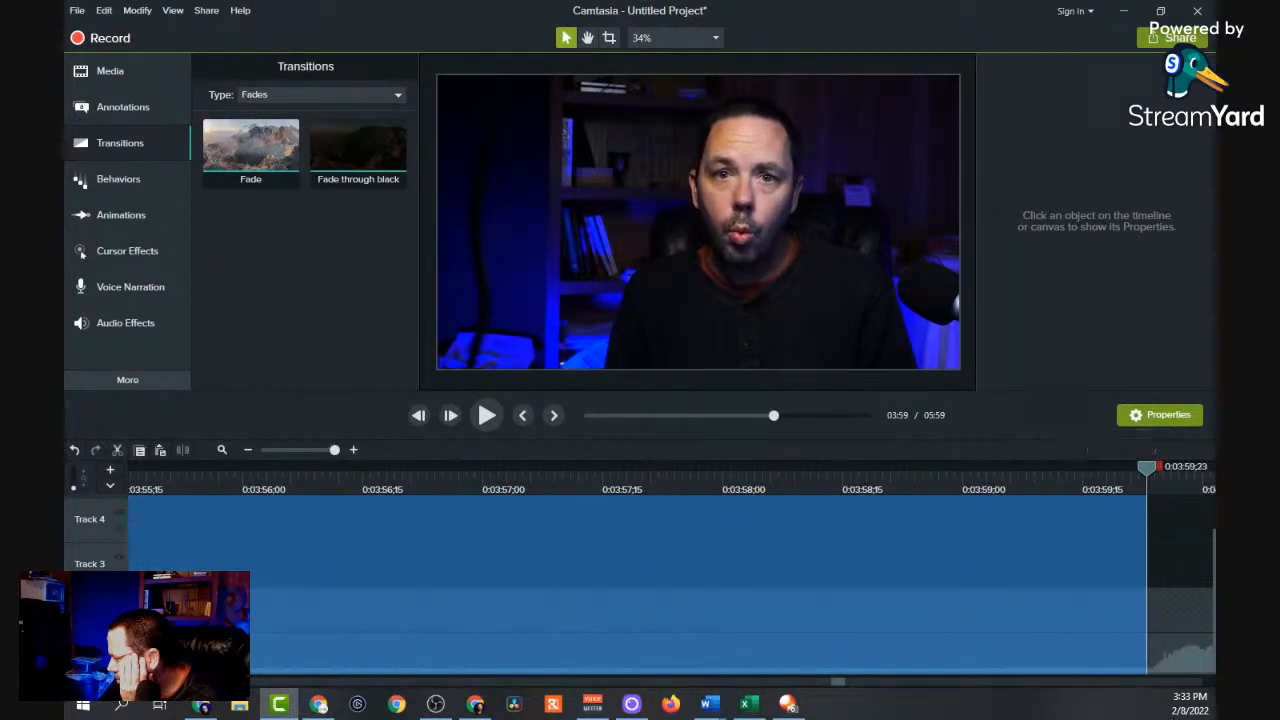
click(122, 452)
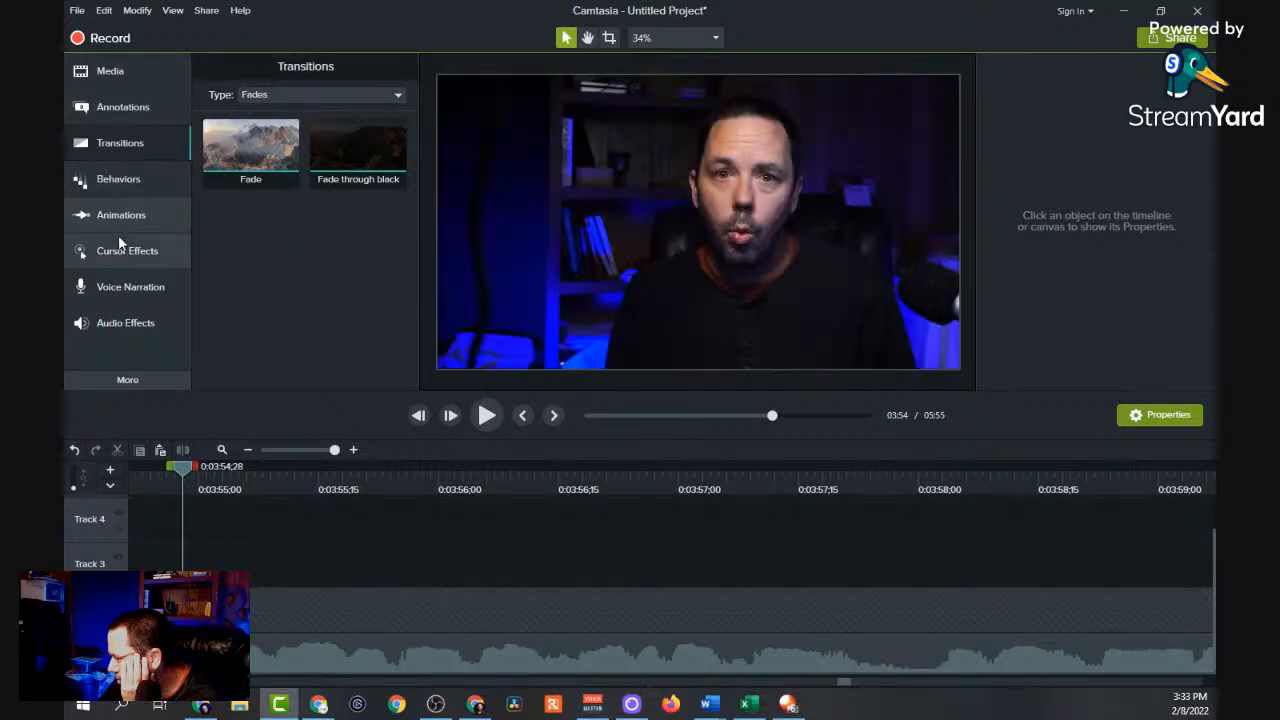
Add a Zoom-n-Pan at 0:03:54;28 with 59% zoom, shifting the frame so the speaker sits right of centre.
click(121, 215)
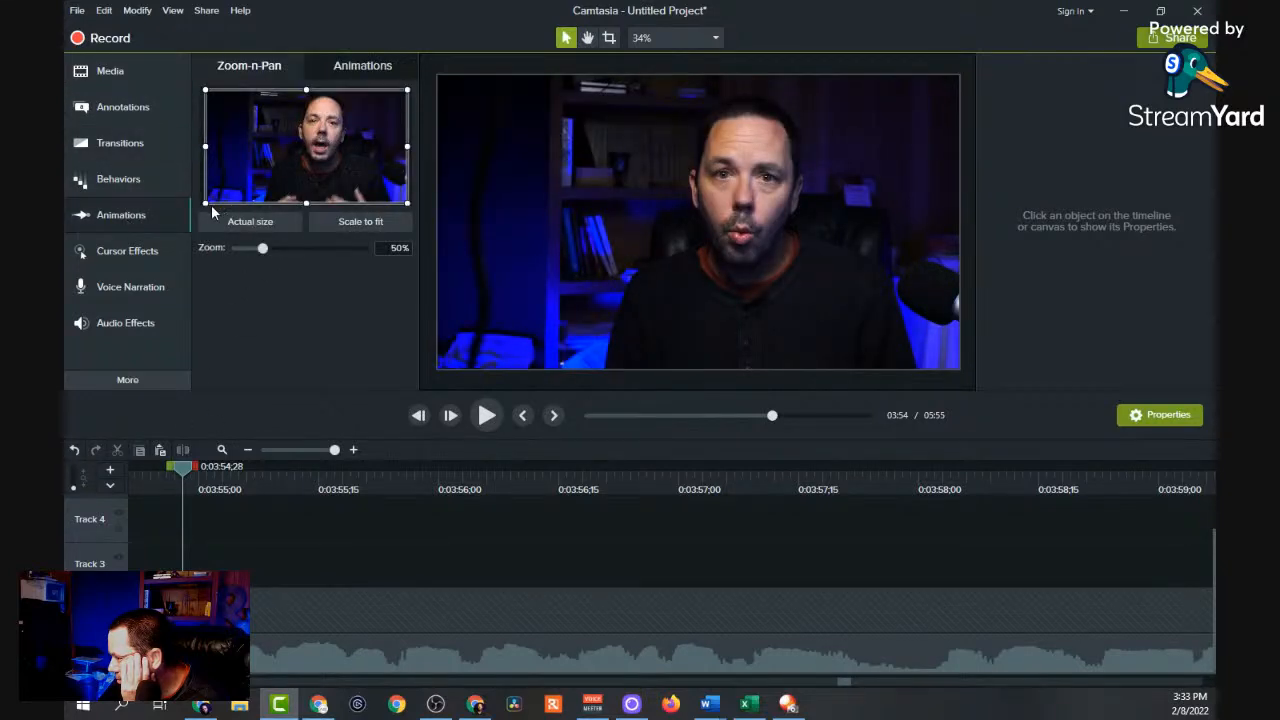
drag(206, 203, 236, 187)
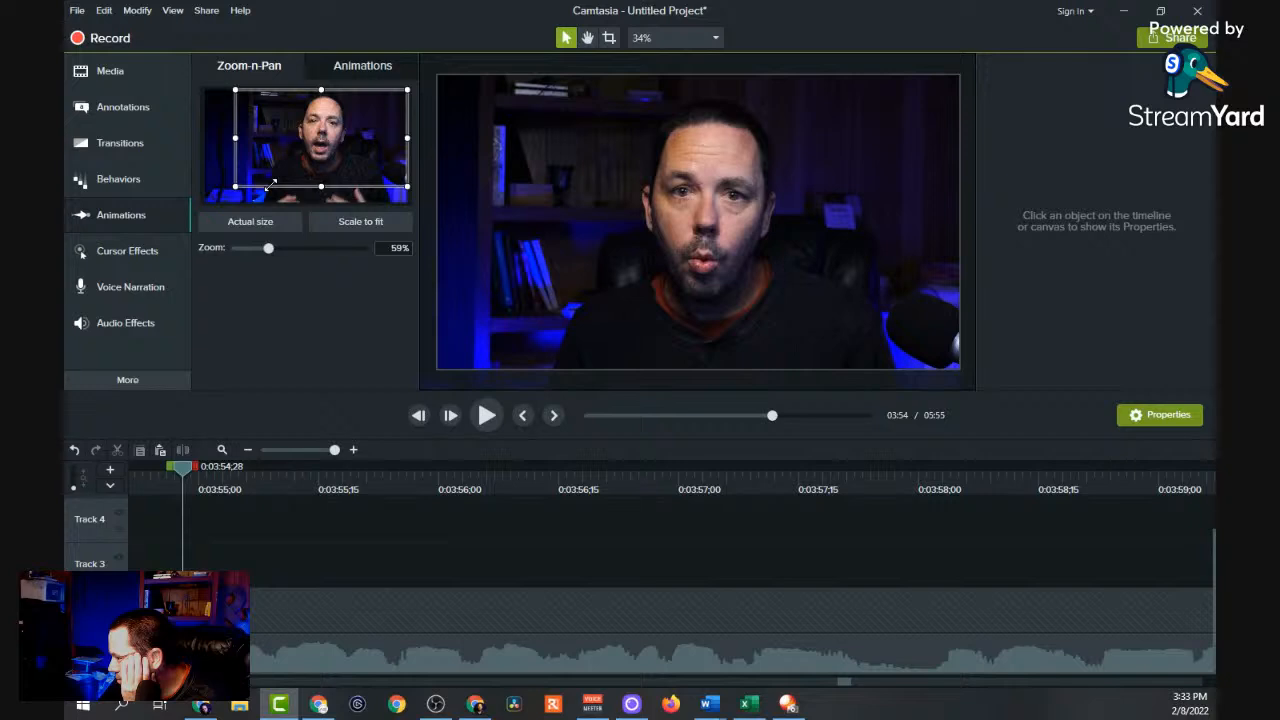
drag(324, 178, 296, 178)
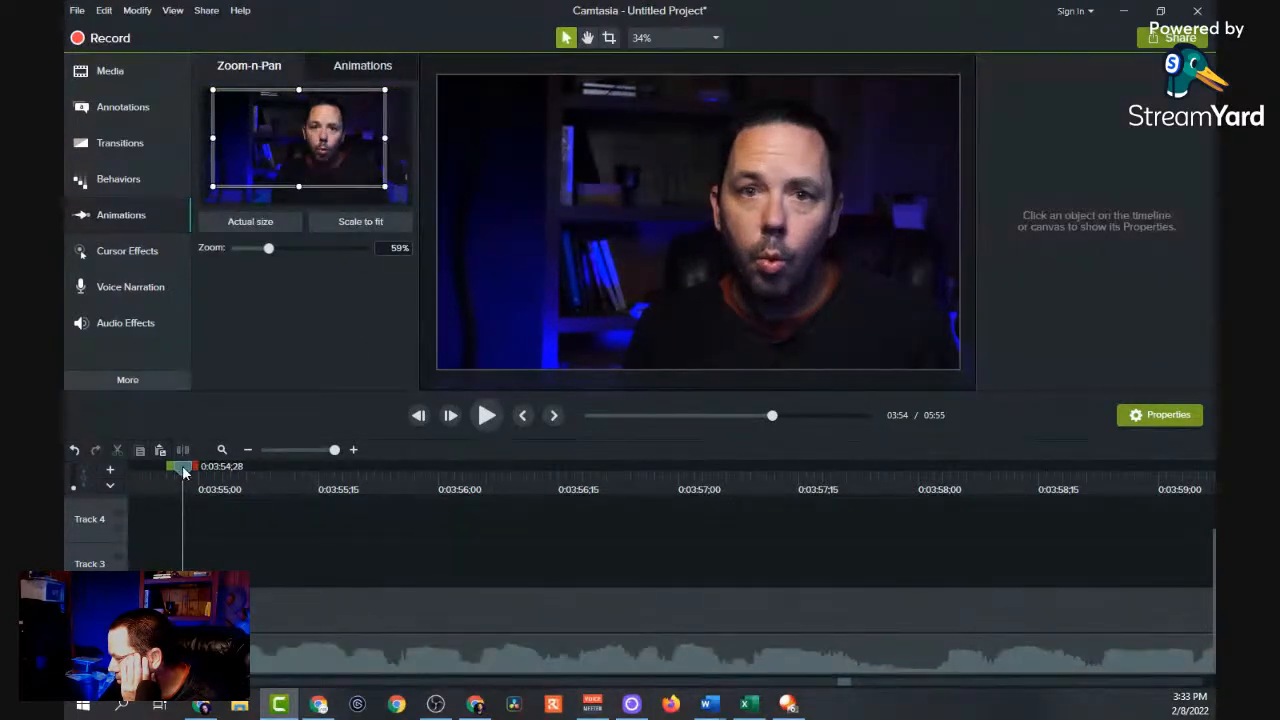
Shorten the zoom animation ending at 0:03:54;28 to a few frames so the zoom-in is nearly instant.
drag(65, 490, 64, 490)
drag(337, 551, 434, 576)
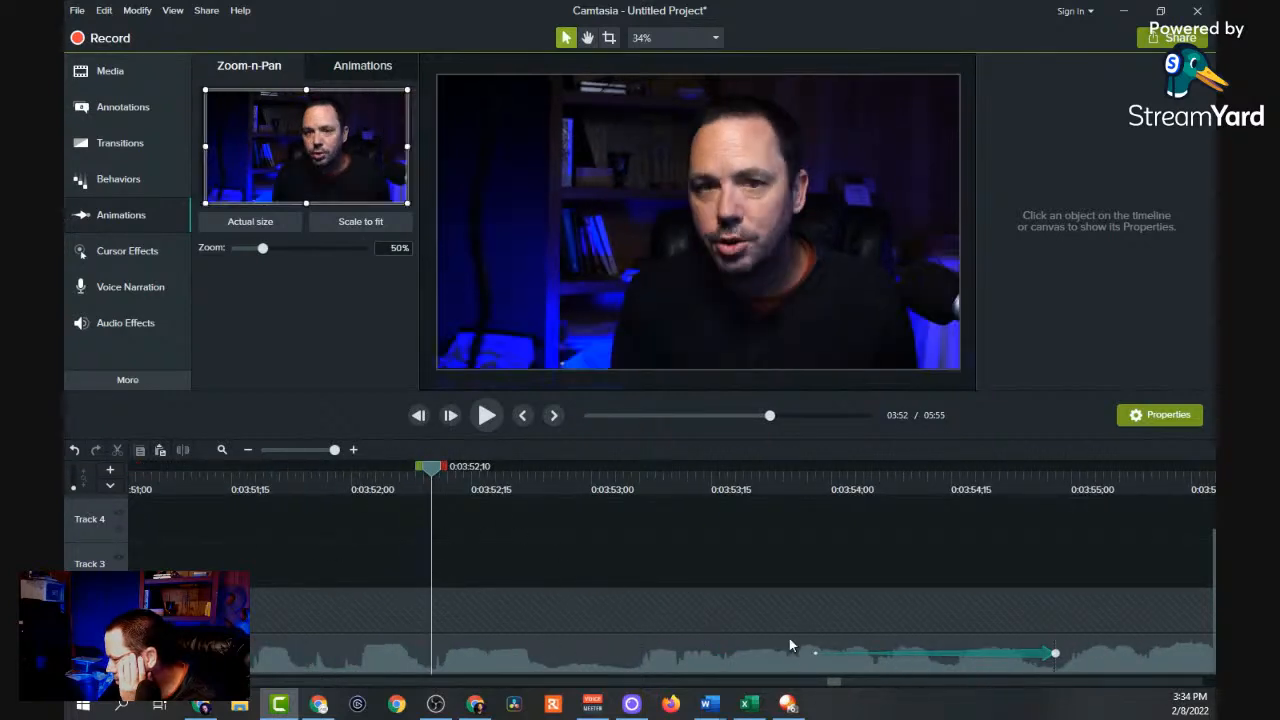
click(816, 653)
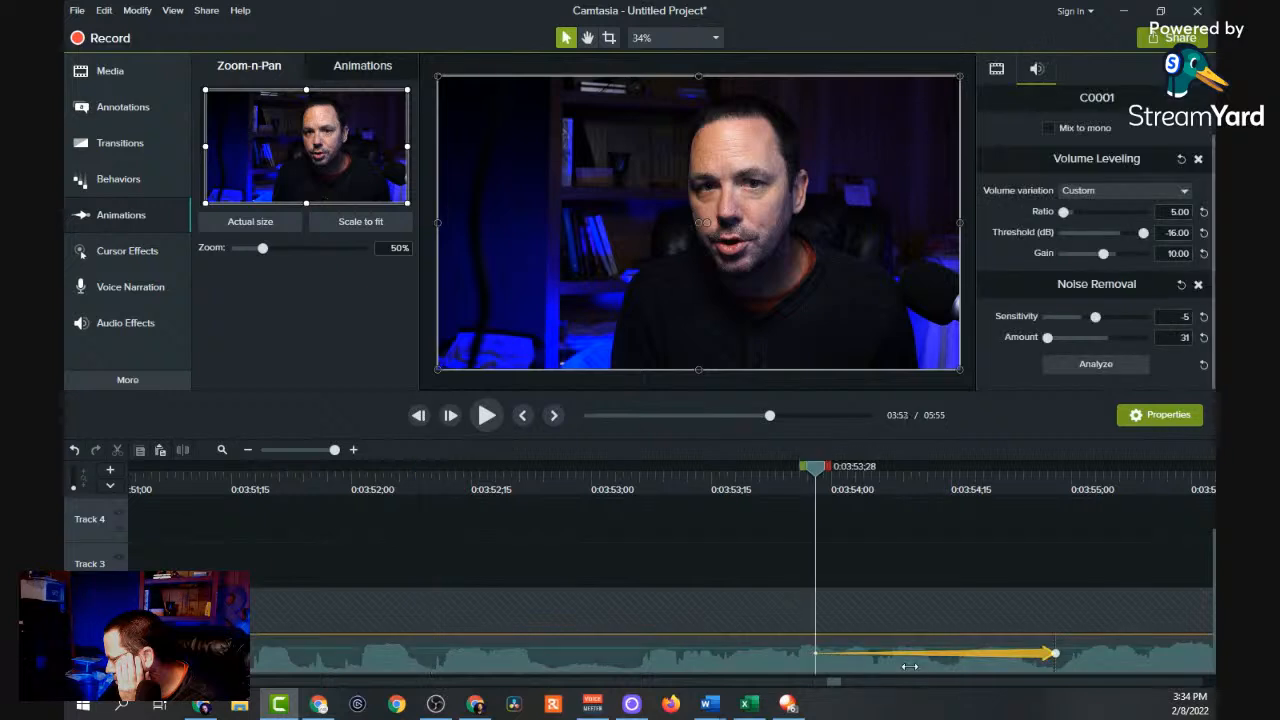
drag(983, 664, 1049, 653)
click(946, 486)
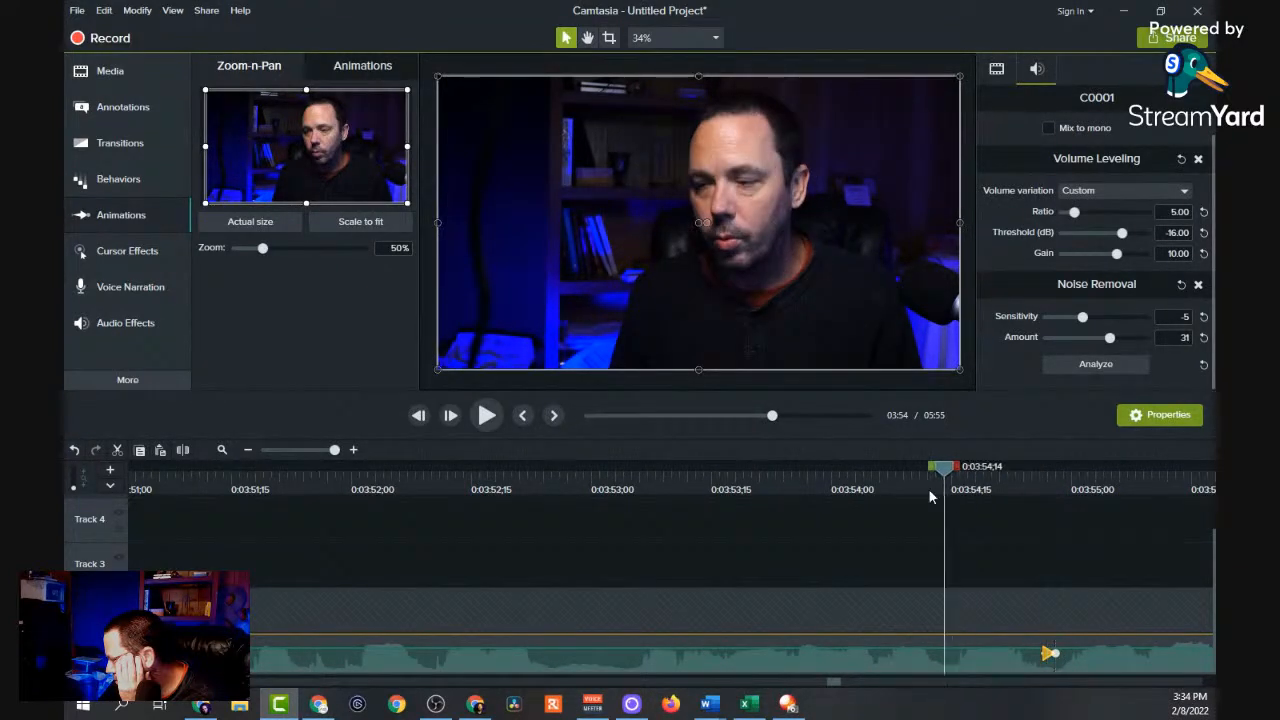
Return the speaker footage to the full frame at 0:04:01;10 with a Scale to fit zoom animation.
click(484, 418)
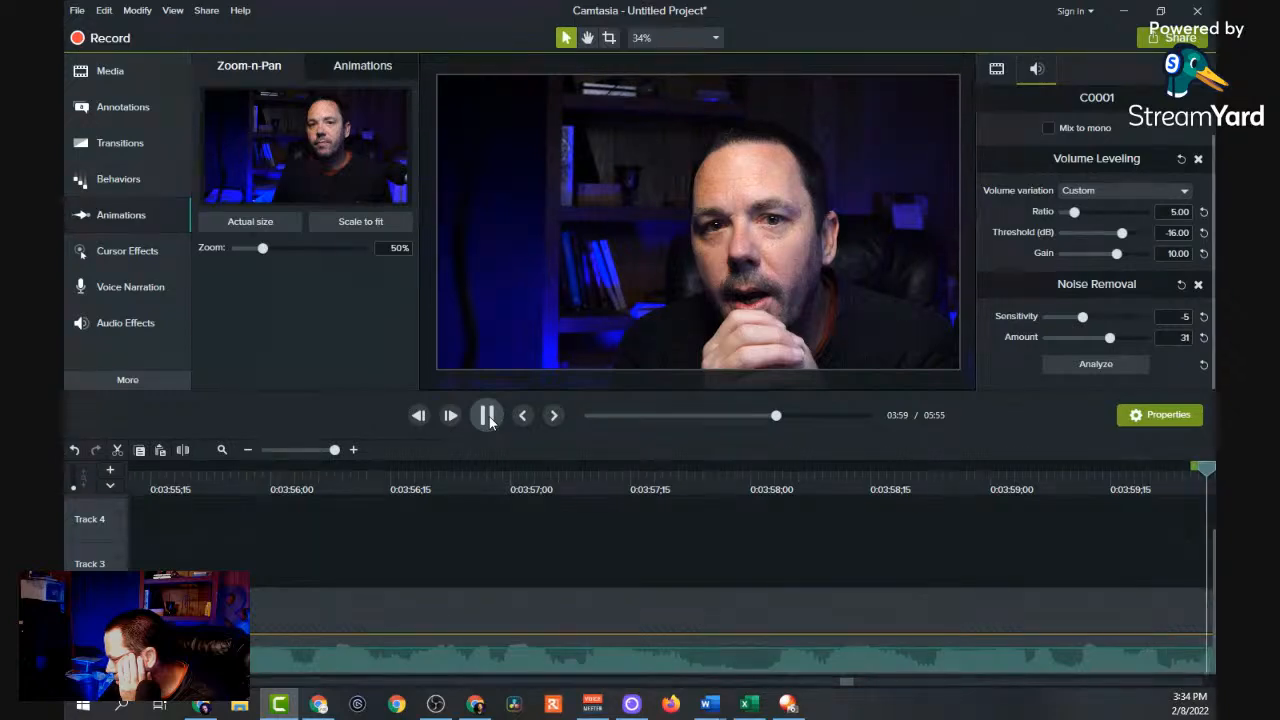
click(488, 417)
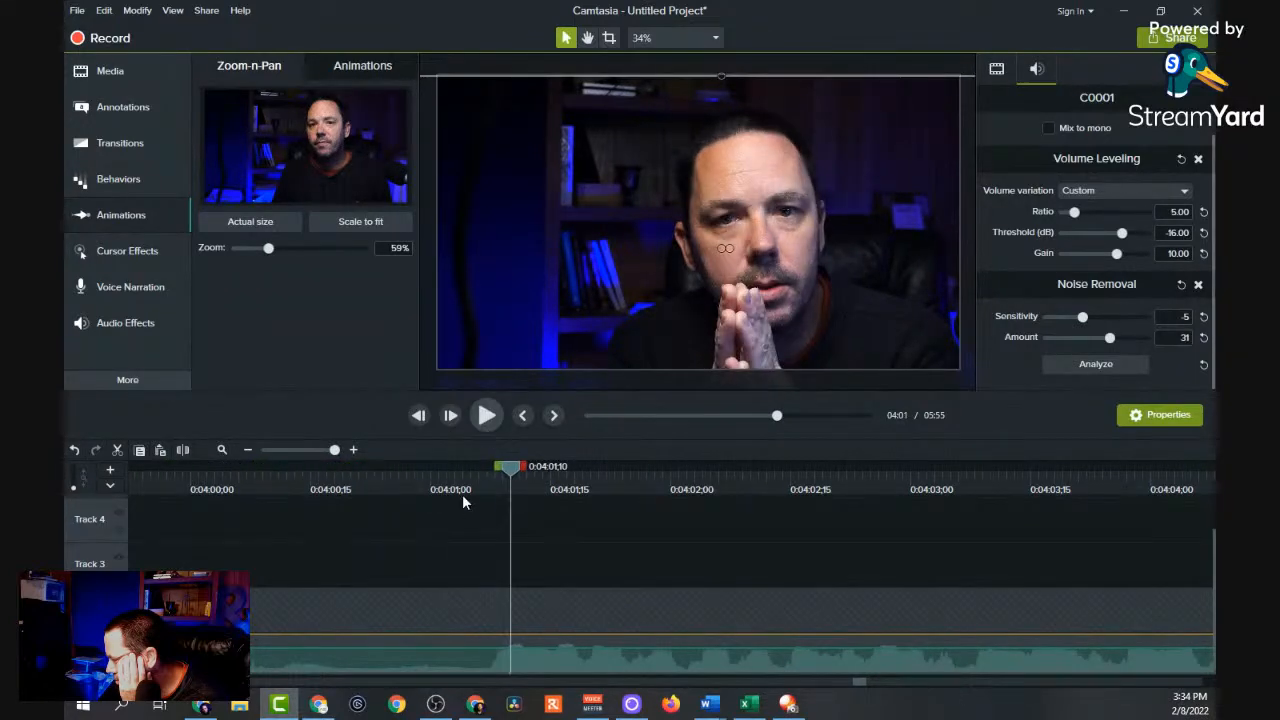
click(339, 227)
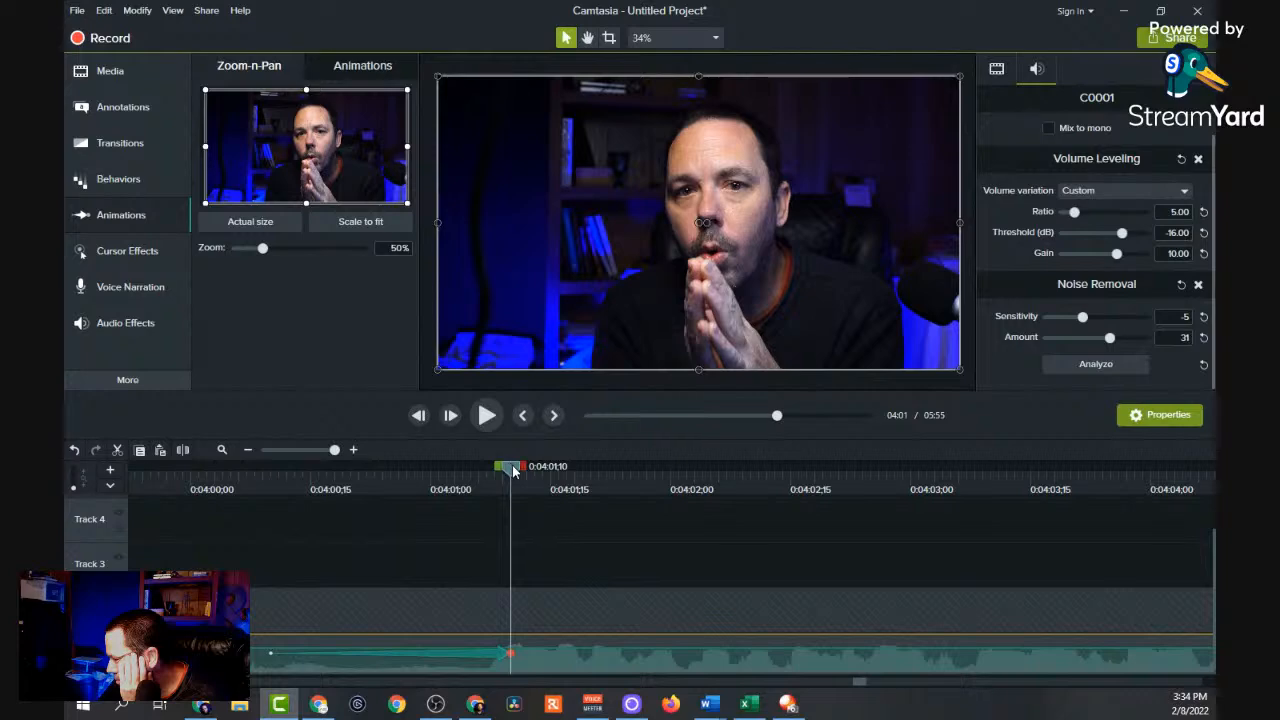
Play on to the next pause and cut the range from 0:04:22;10 to 0:04:23;05 out of the timeline.
click(487, 418)
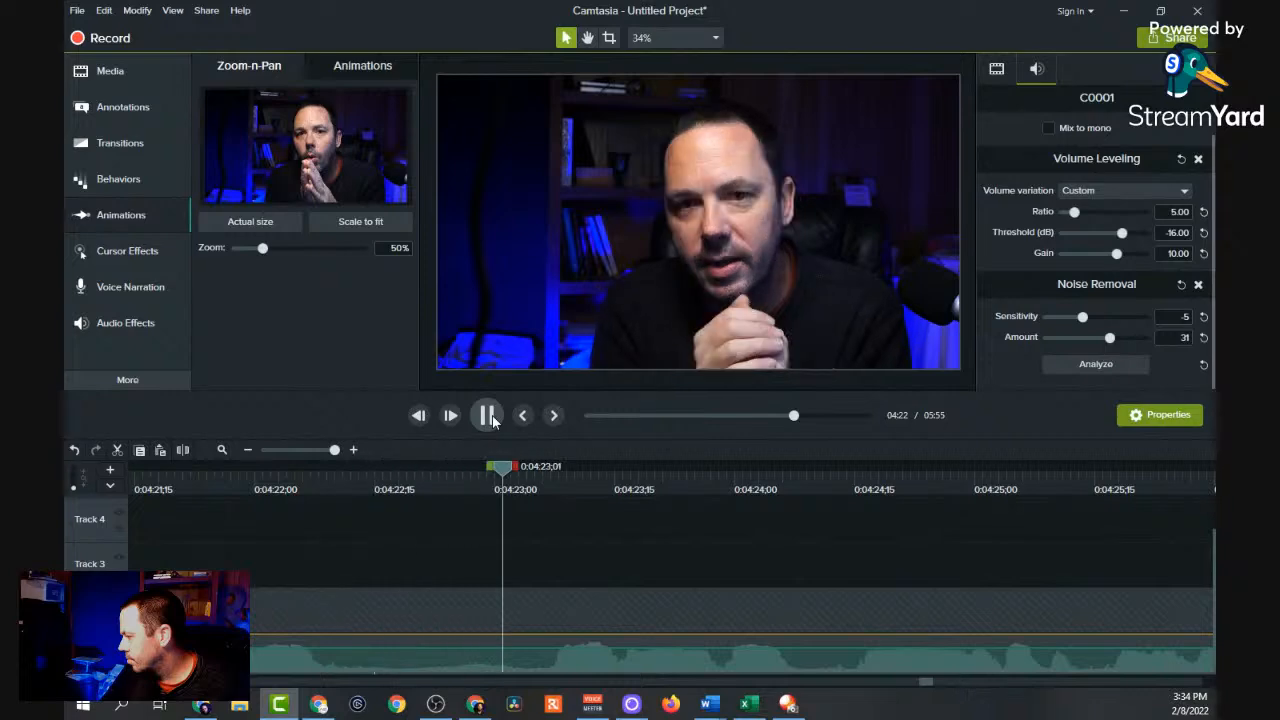
click(487, 415)
click(535, 486)
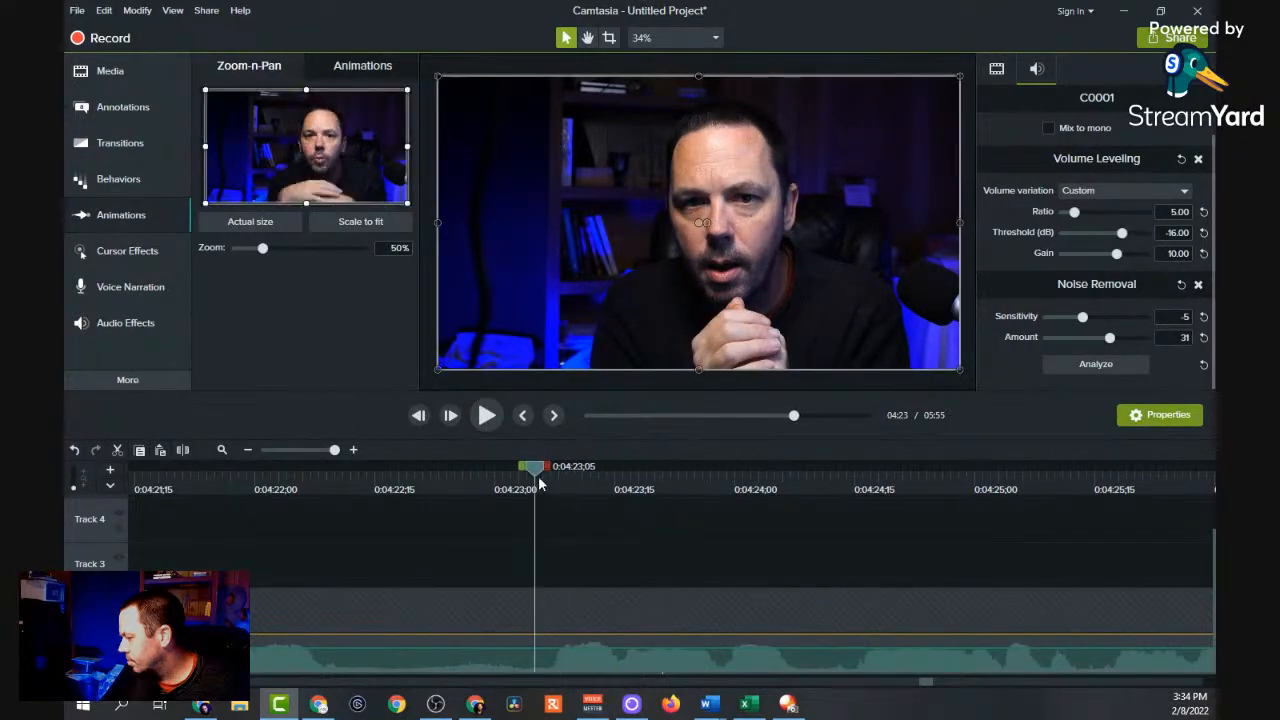
drag(521, 470, 334, 470)
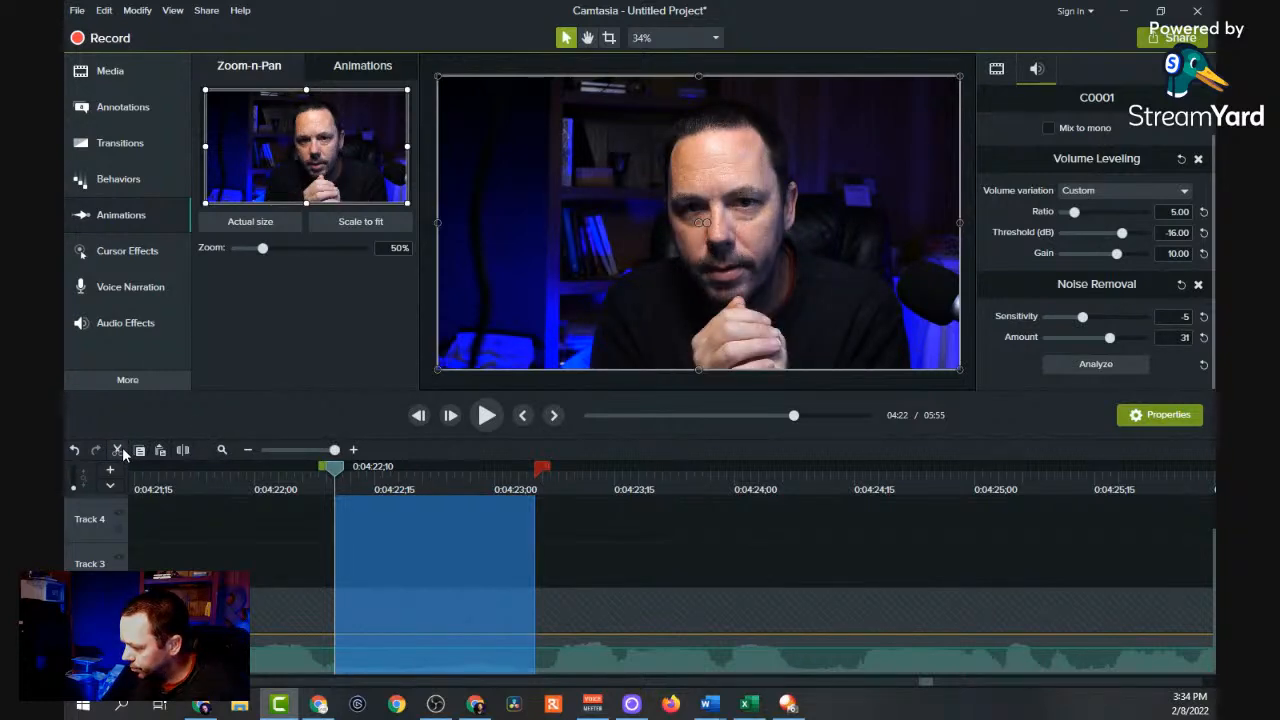
click(123, 447)
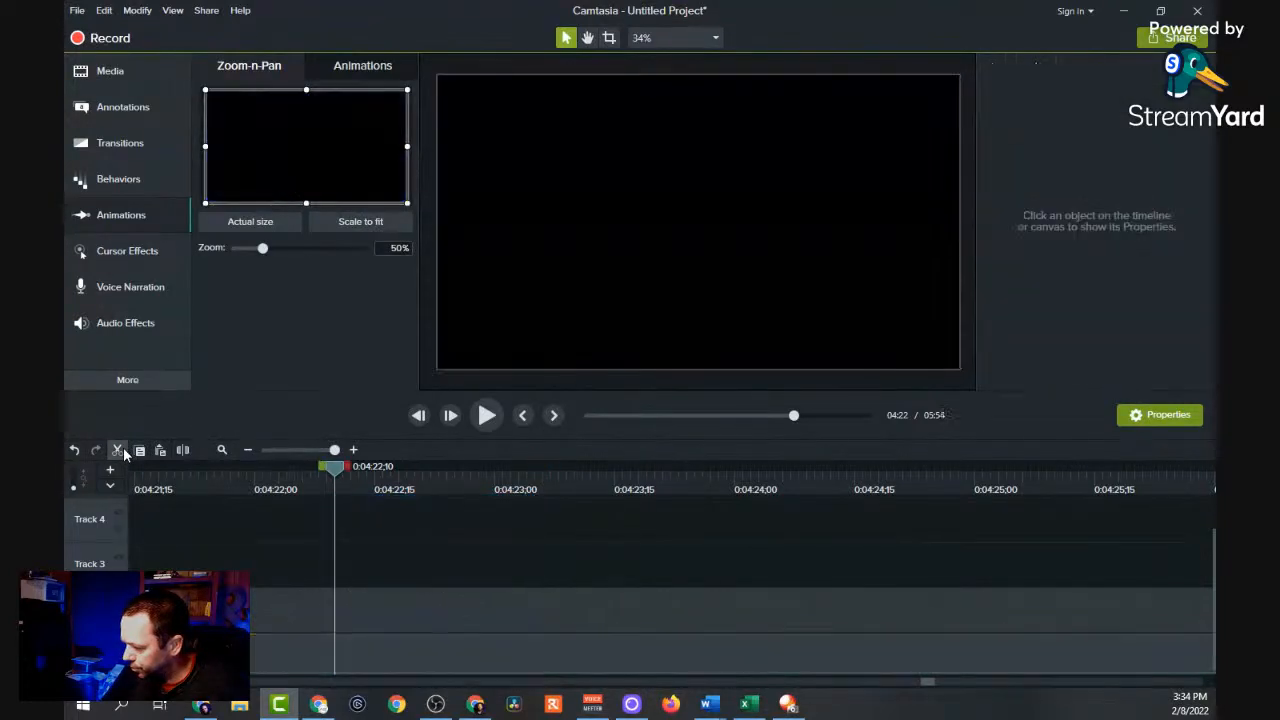
Play on to the next silent gap and cut from just before 0:04:50;00 to 0:04:51;00 out of the timeline.
click(486, 416)
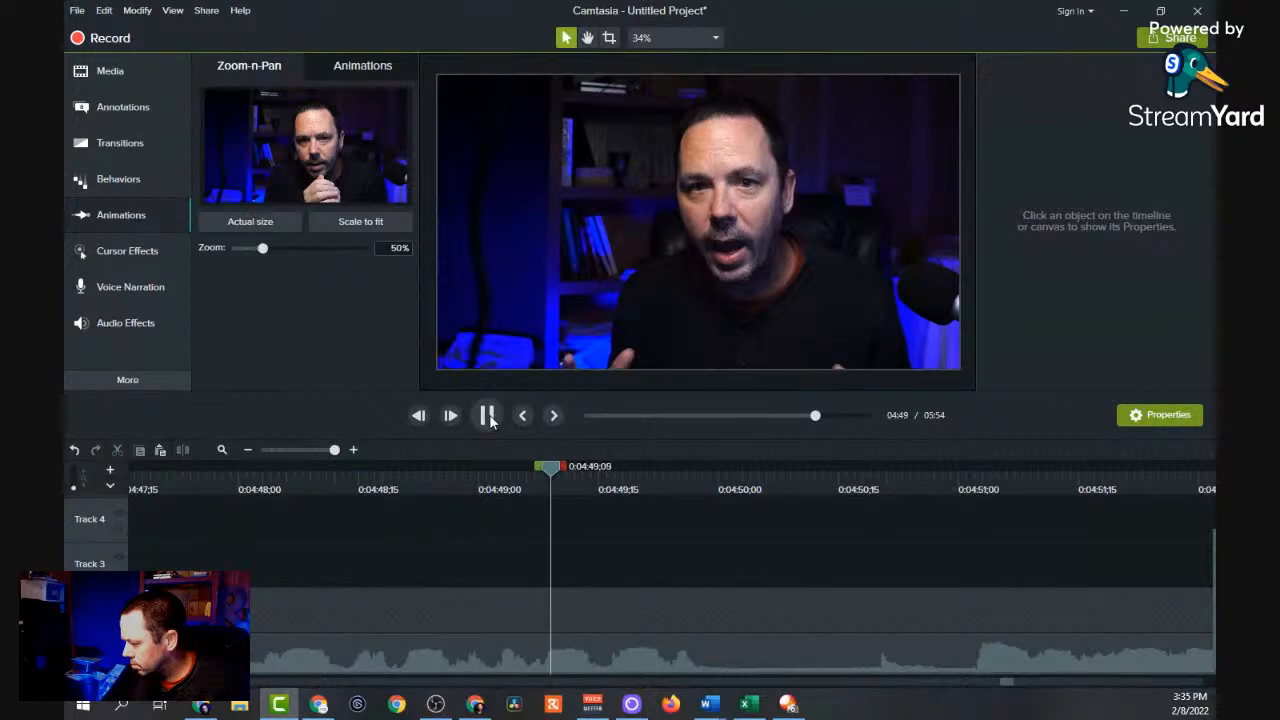
key(space)
drag(745, 467, 970, 524)
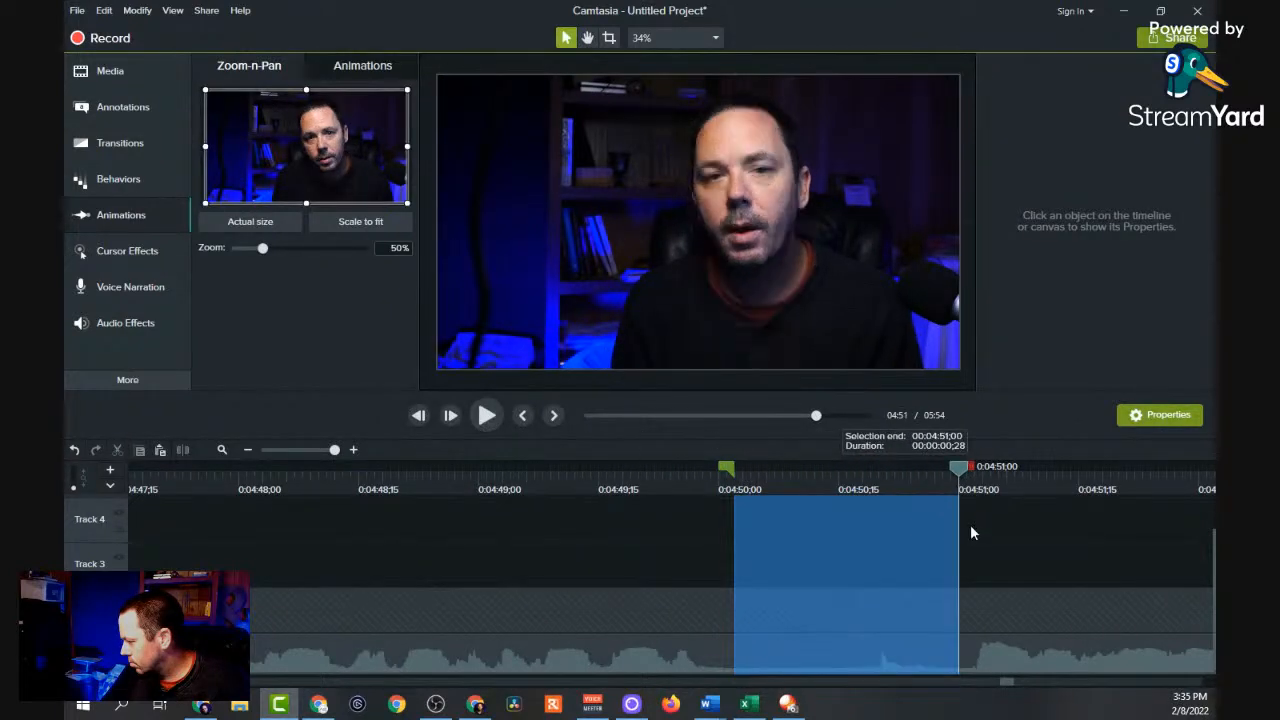
drag(733, 478, 701, 483)
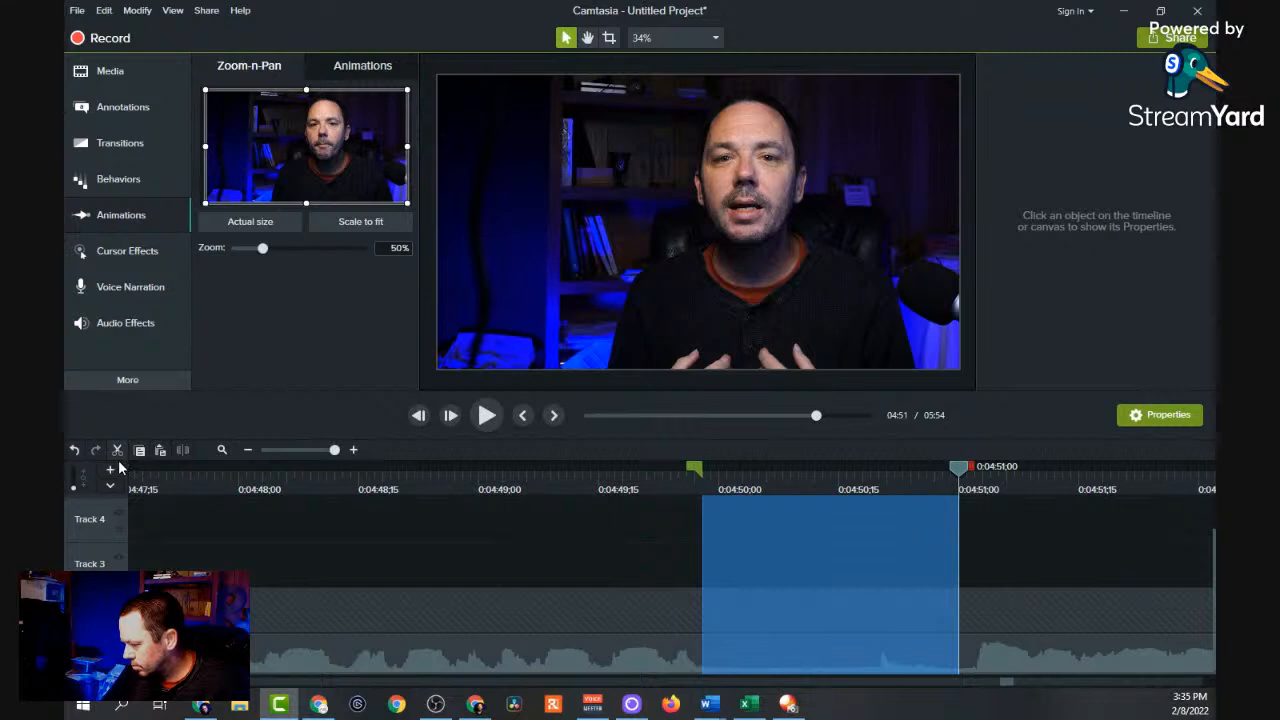
click(119, 456)
Play on to the end of the speech and split the C0001 clip at 0:05:06;18.
click(487, 419)
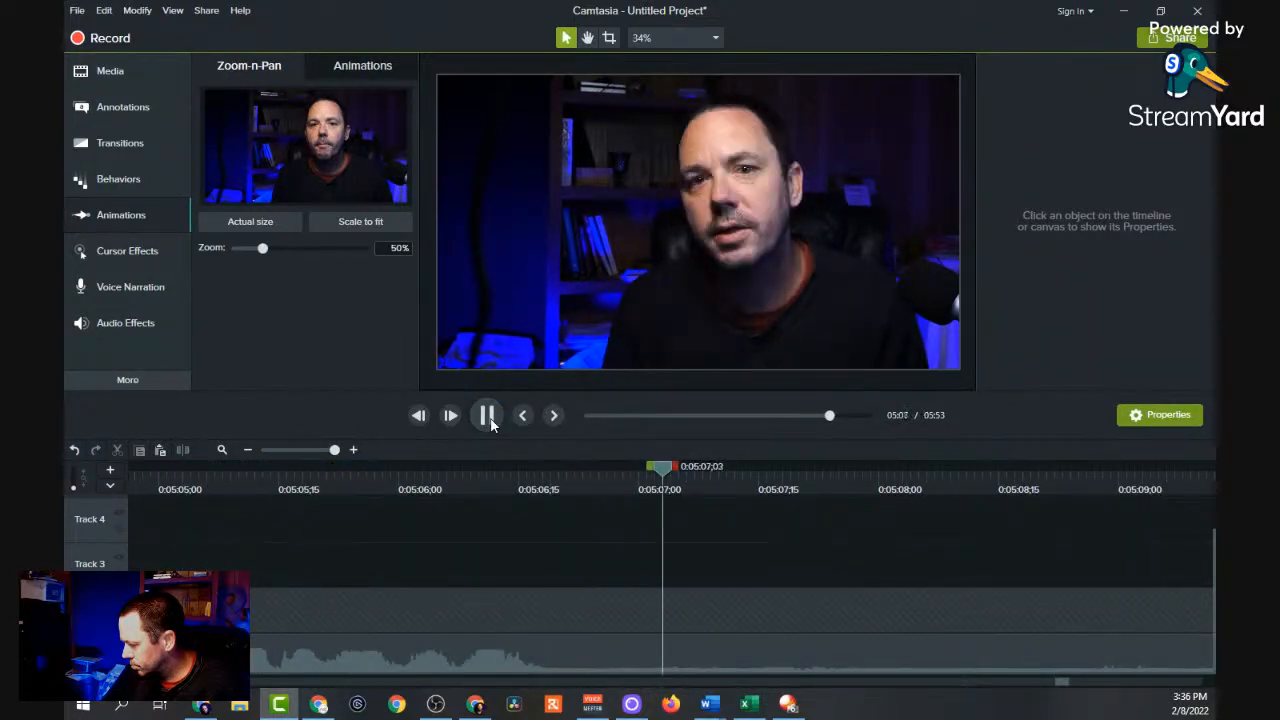
key(space)
click(575, 488)
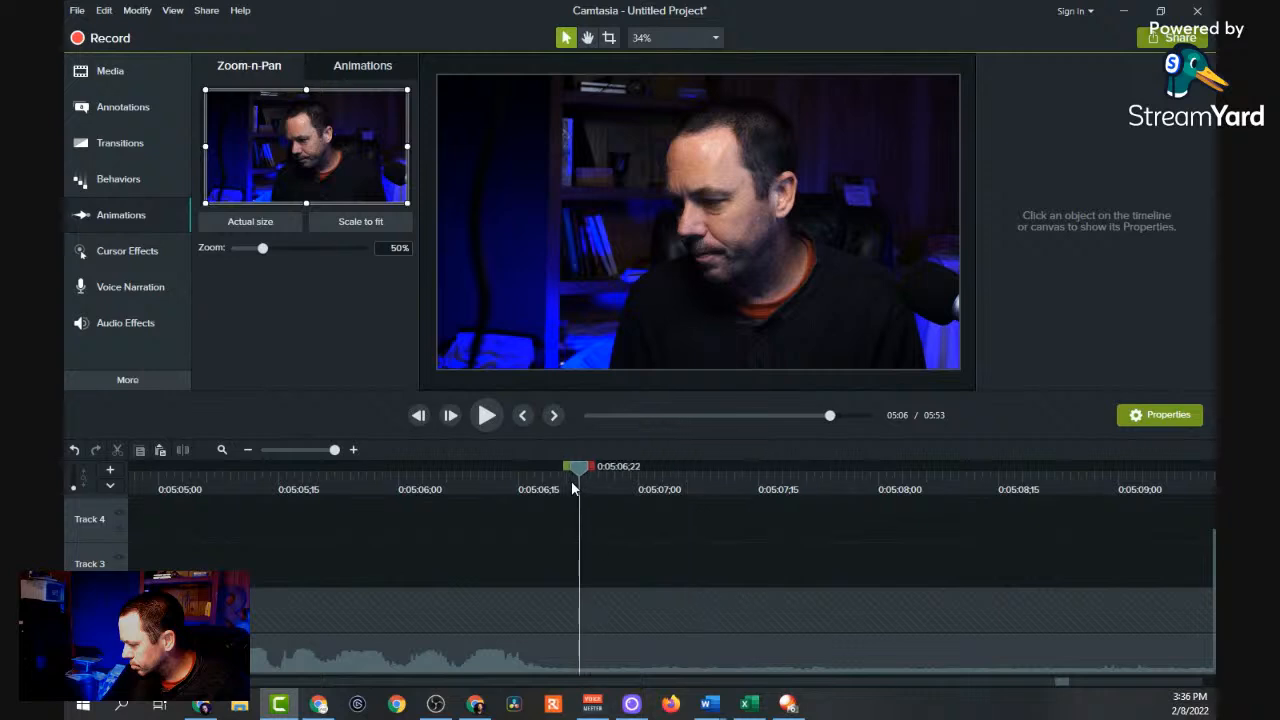
drag(570, 487, 543, 488)
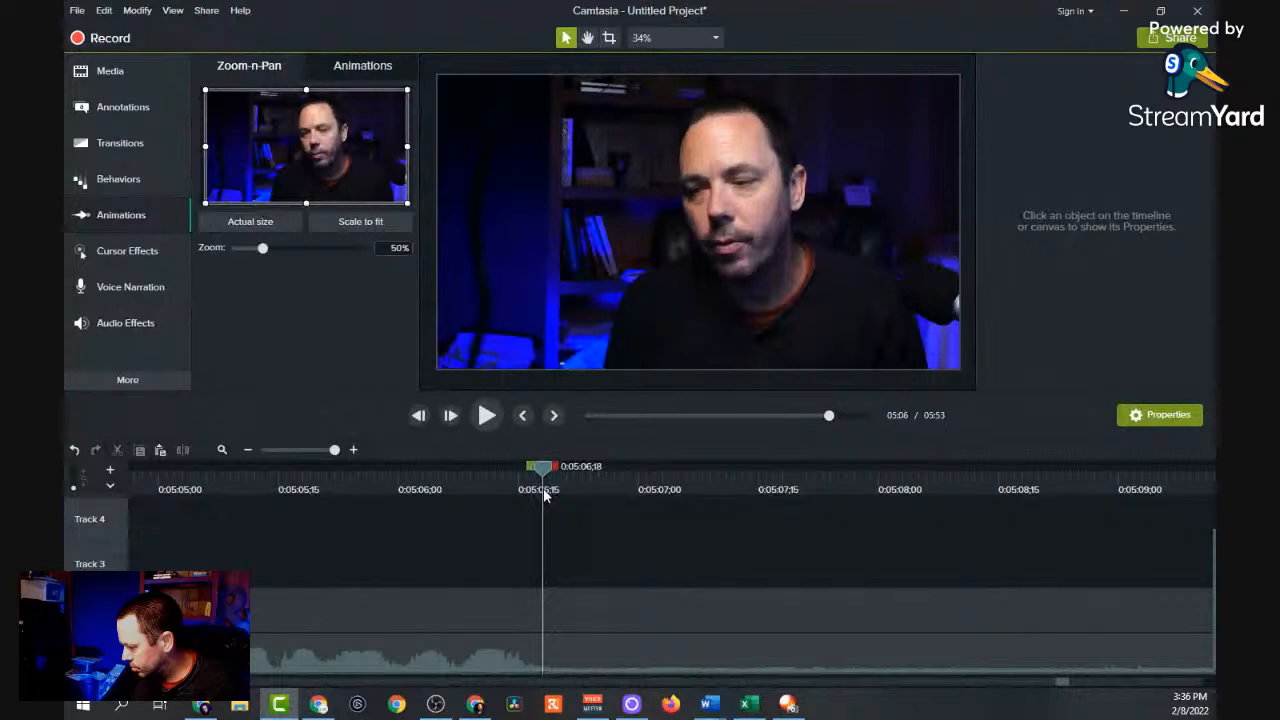
click(362, 660)
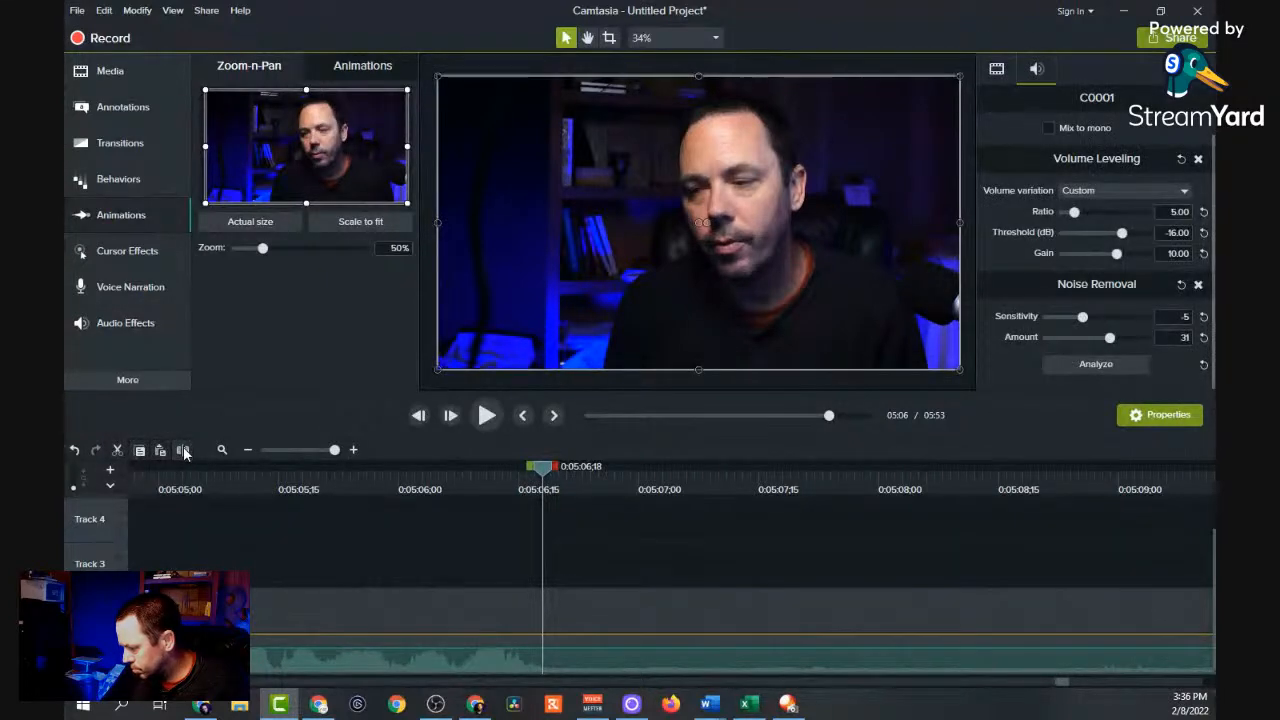
click(323, 482)
Play on to the restart of the speech, split the C0001 clip at 0:05:11;02 and ripple delete the section back to 0:05:06;18.
click(486, 418)
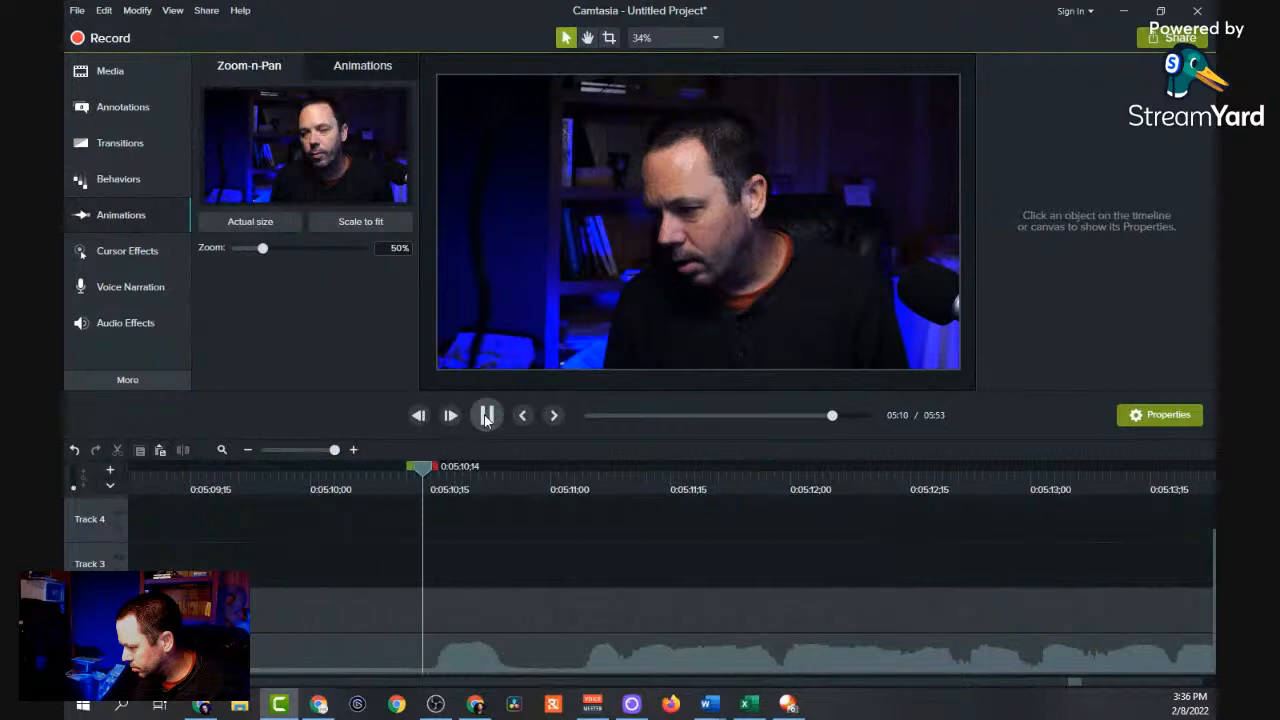
click(571, 481)
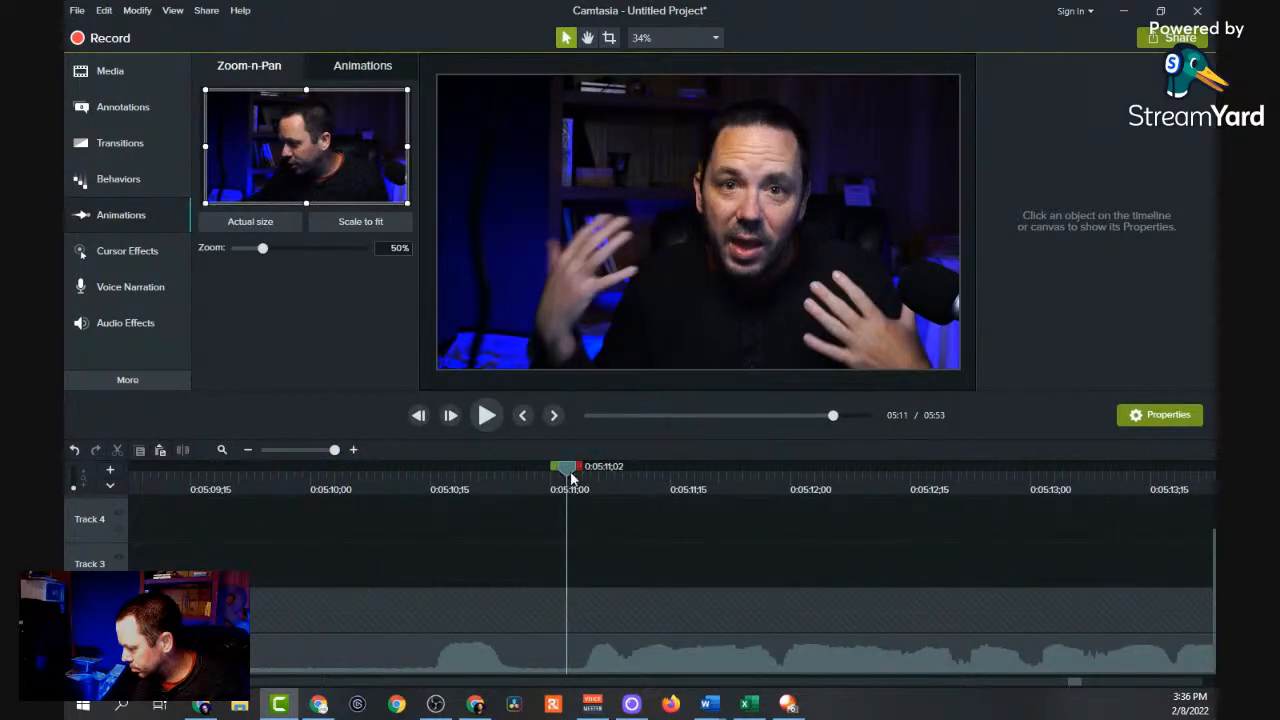
click(180, 650)
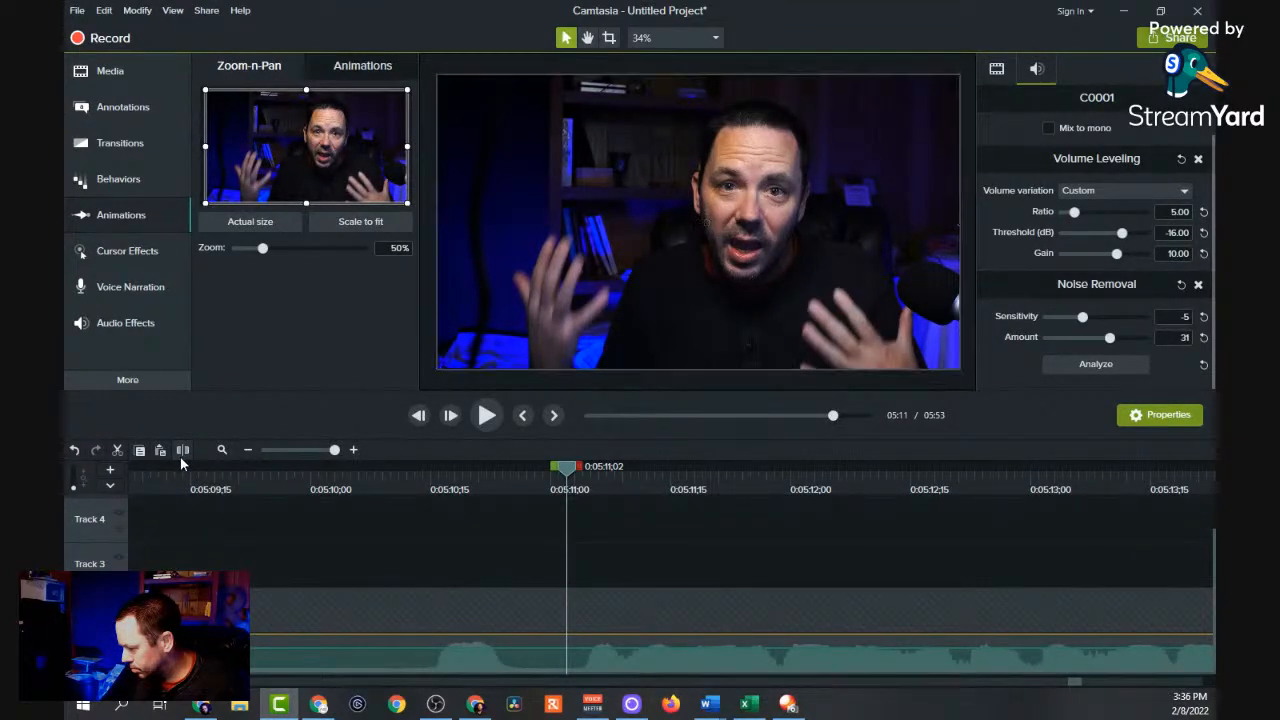
click(181, 452)
click(267, 657)
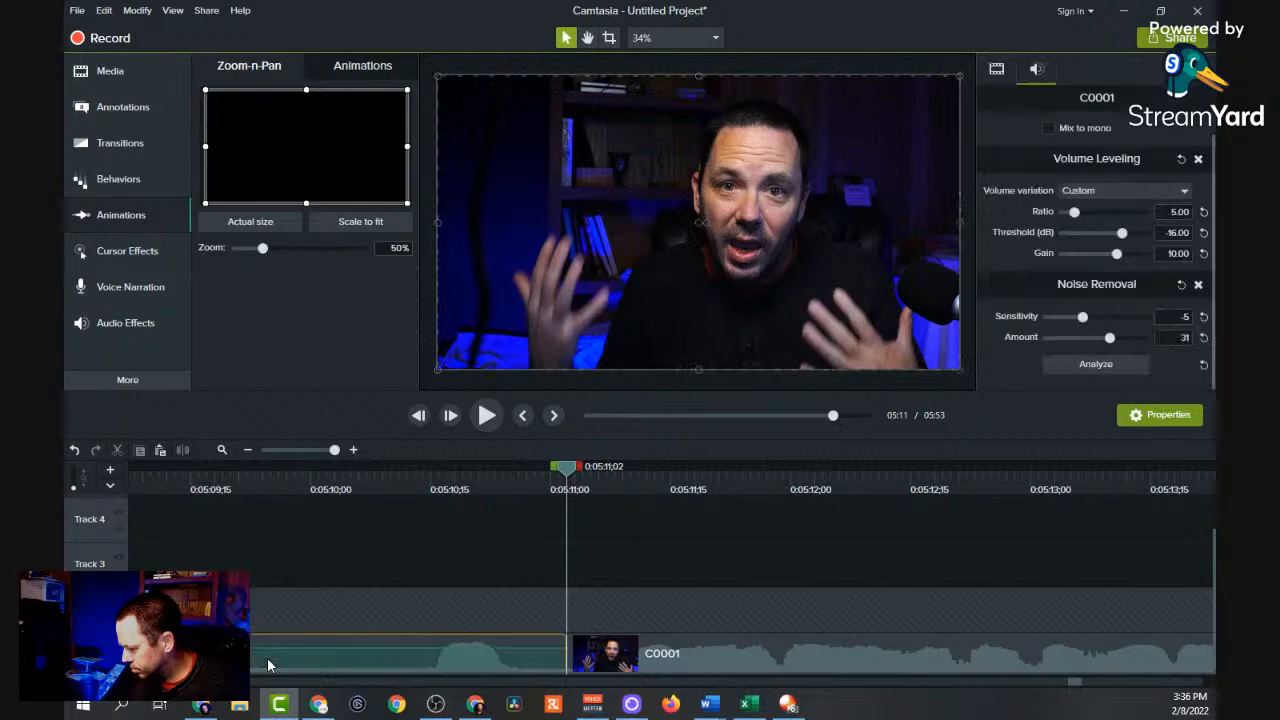
right_click(267, 657)
click(296, 320)
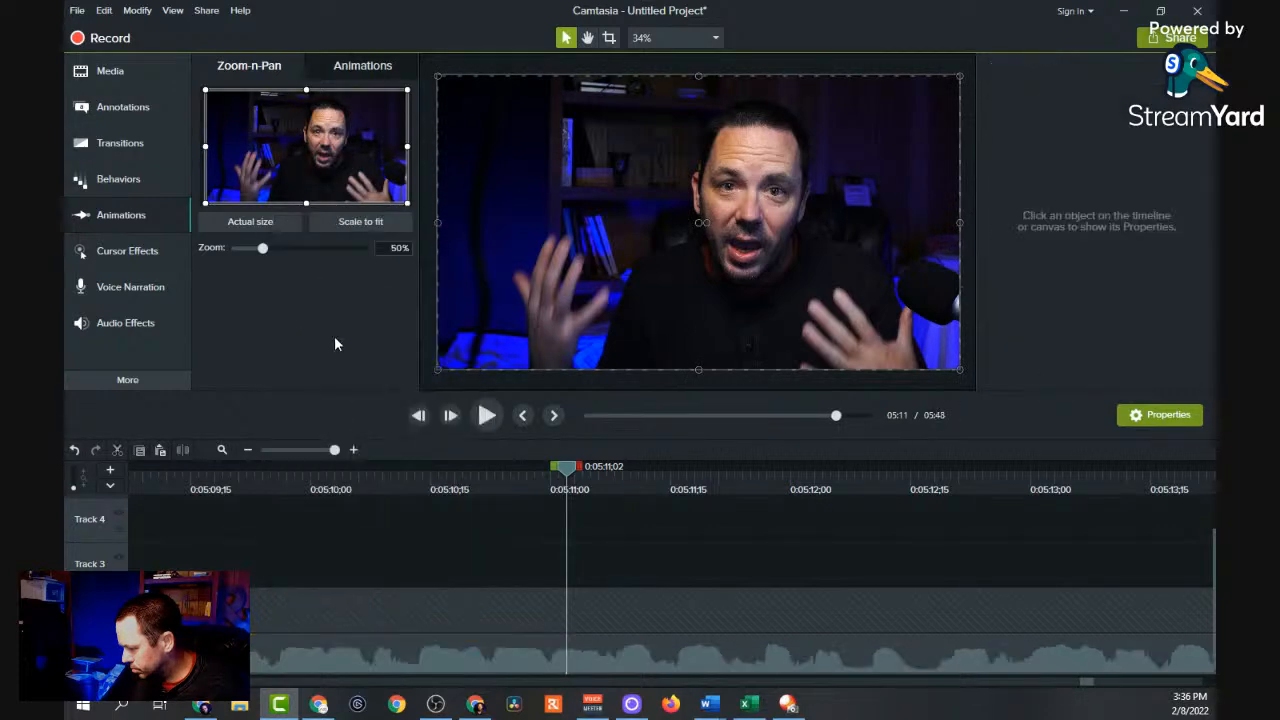
Rewind to before the new cut and review the footage through to 0:05:39;00.
click(526, 490)
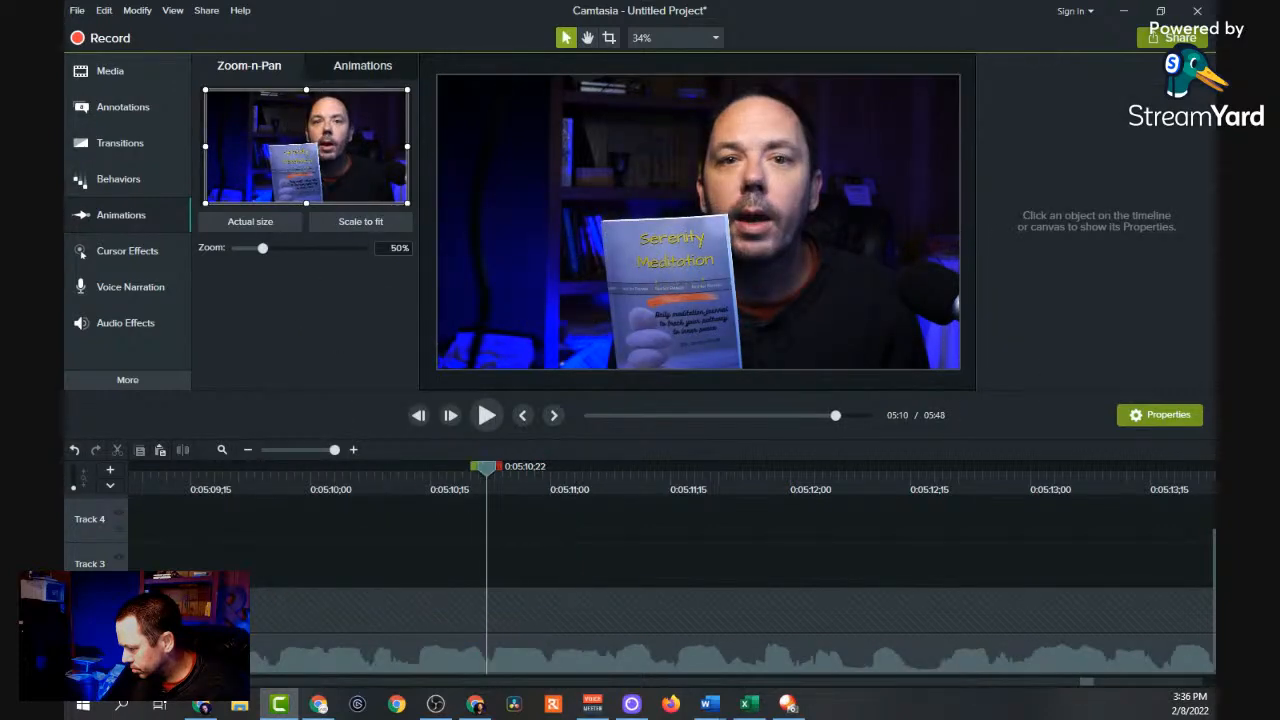
drag(487, 468, 132, 468)
click(487, 415)
click(486, 416)
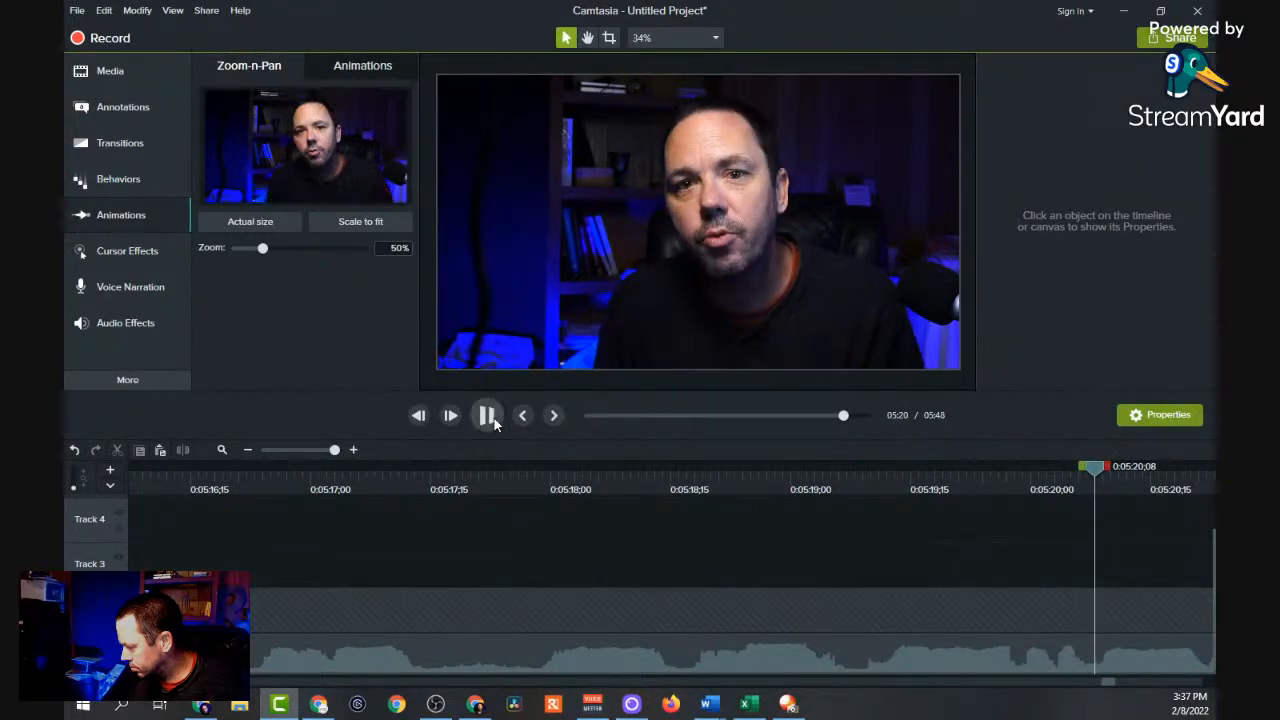
click(487, 416)
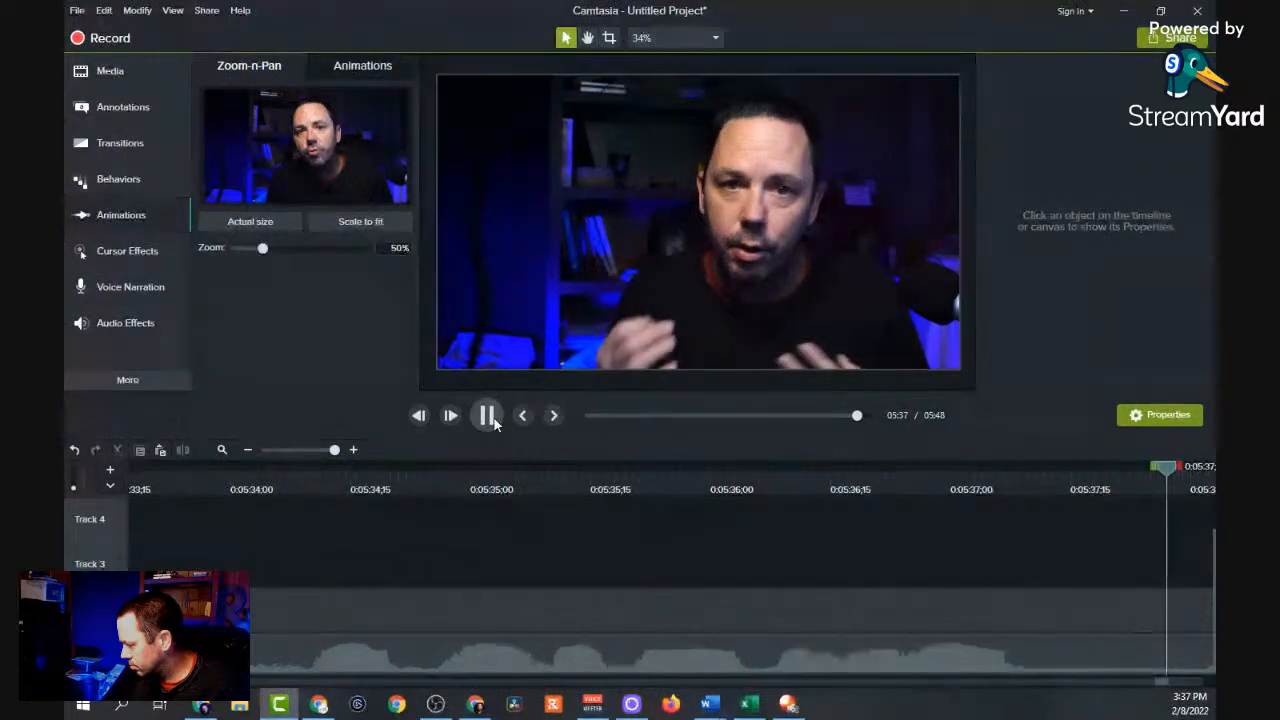
click(492, 418)
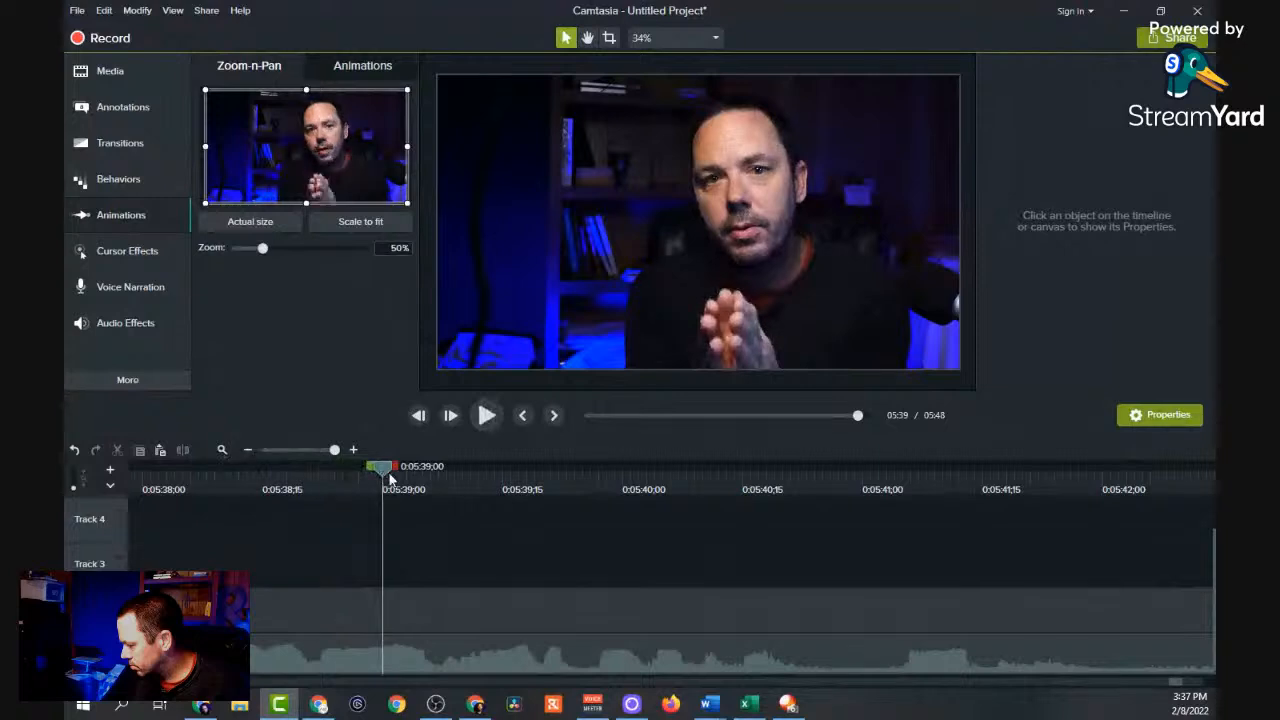
Replay the closing words from 0:05:38;07, split the C0001 clip at 0:05:42;05 and delete the remaining footage after it.
drag(383, 478, 197, 490)
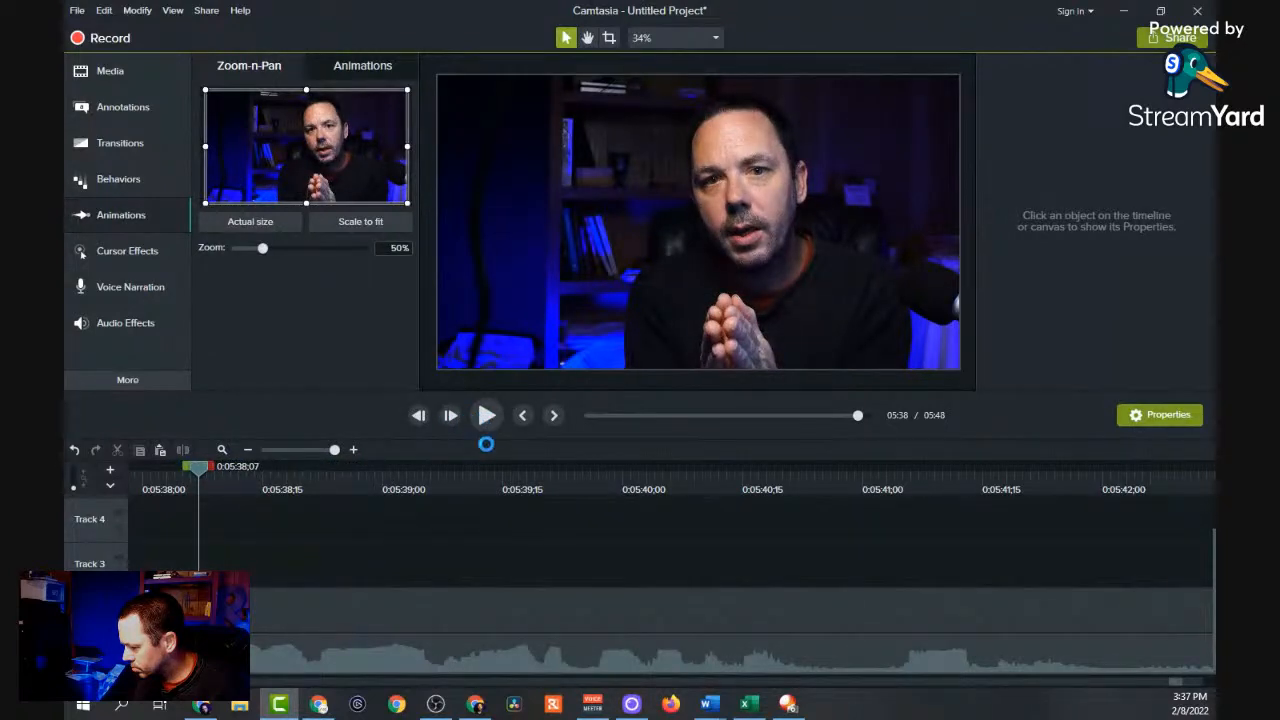
click(487, 416)
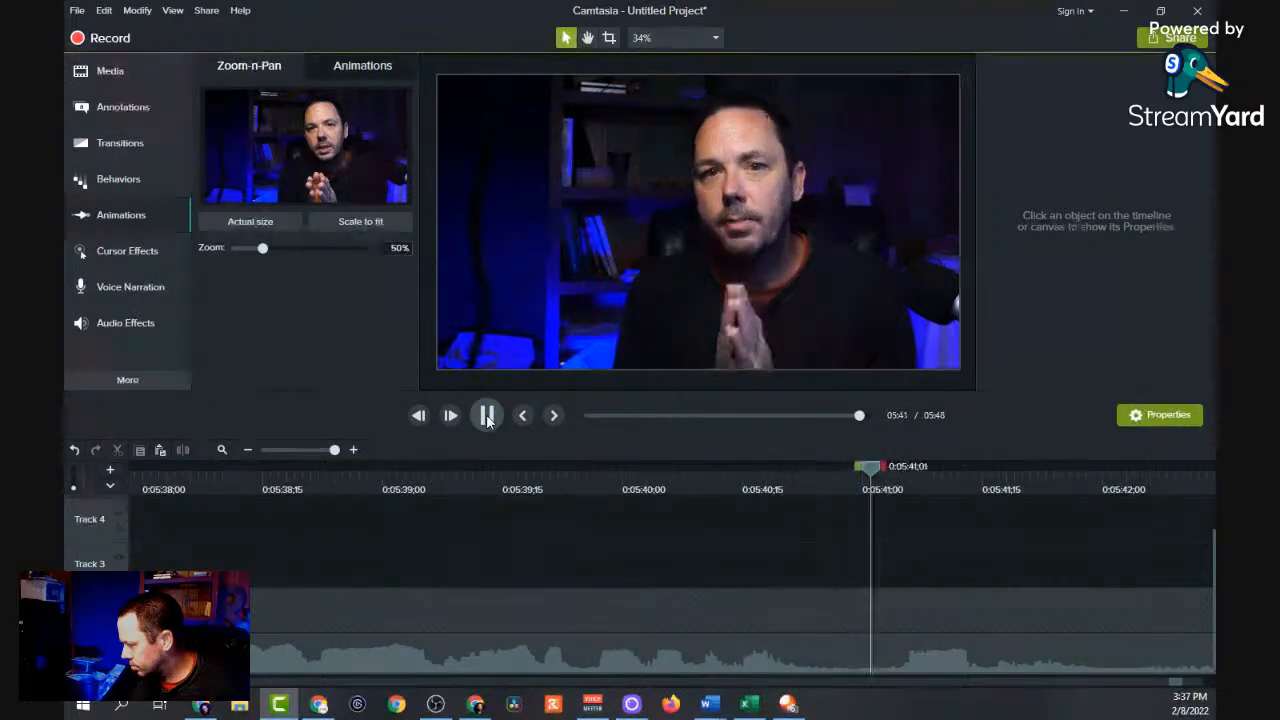
click(487, 416)
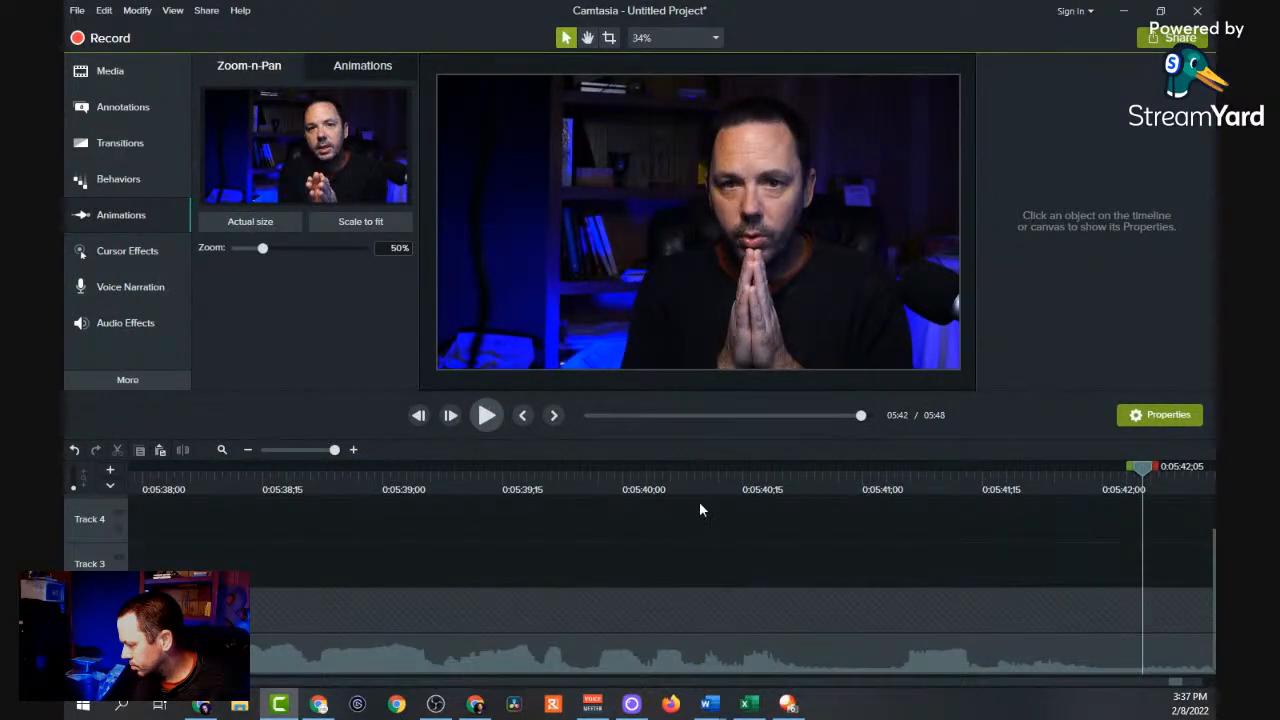
click(947, 668)
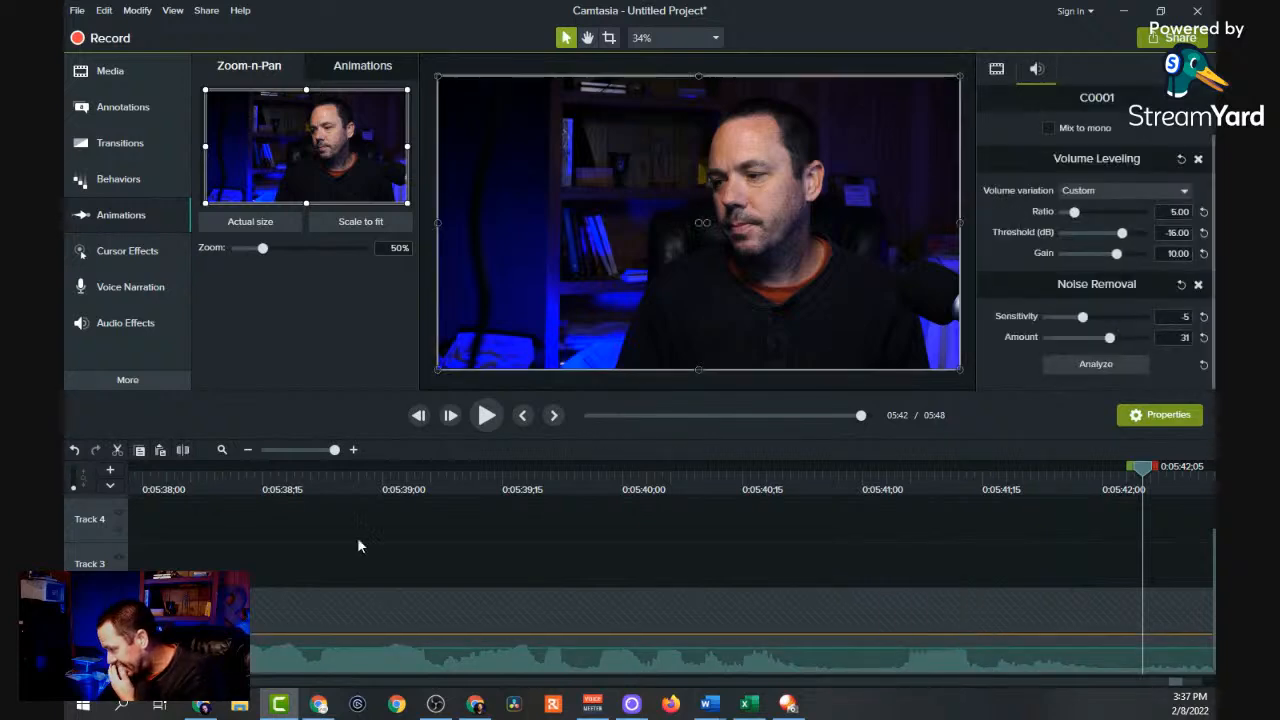
click(208, 456)
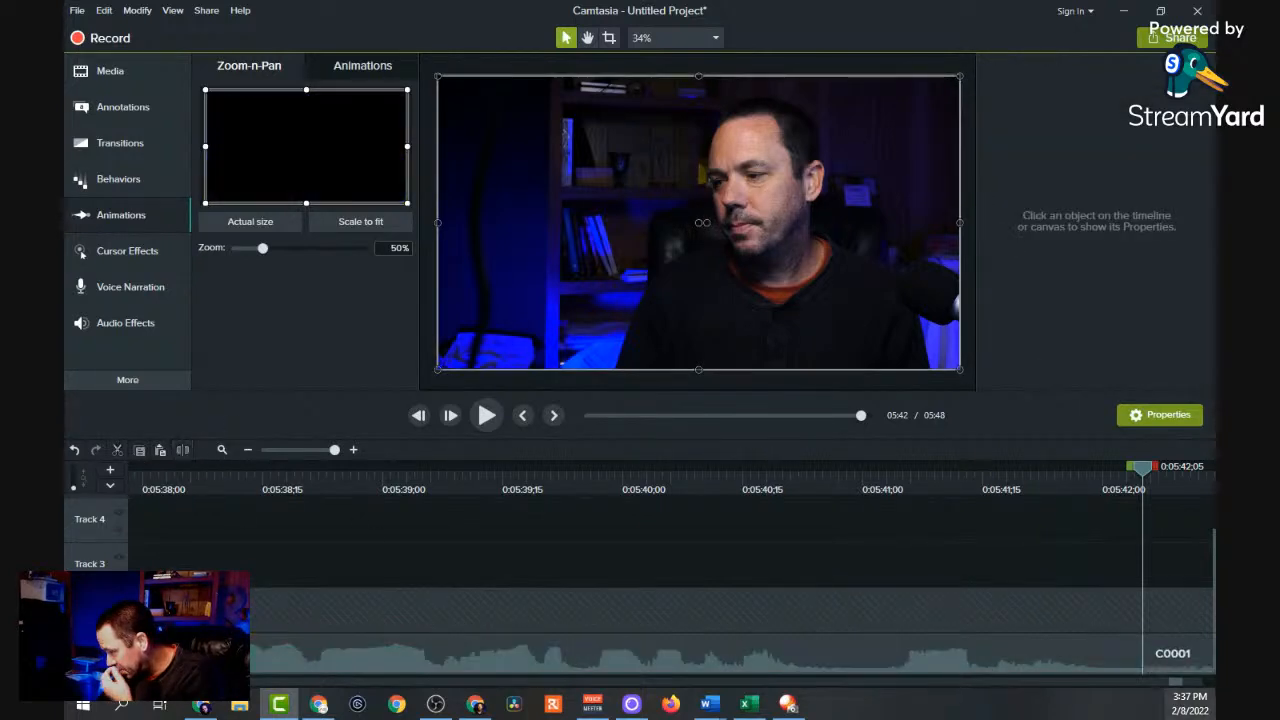
right_click(1133, 653)
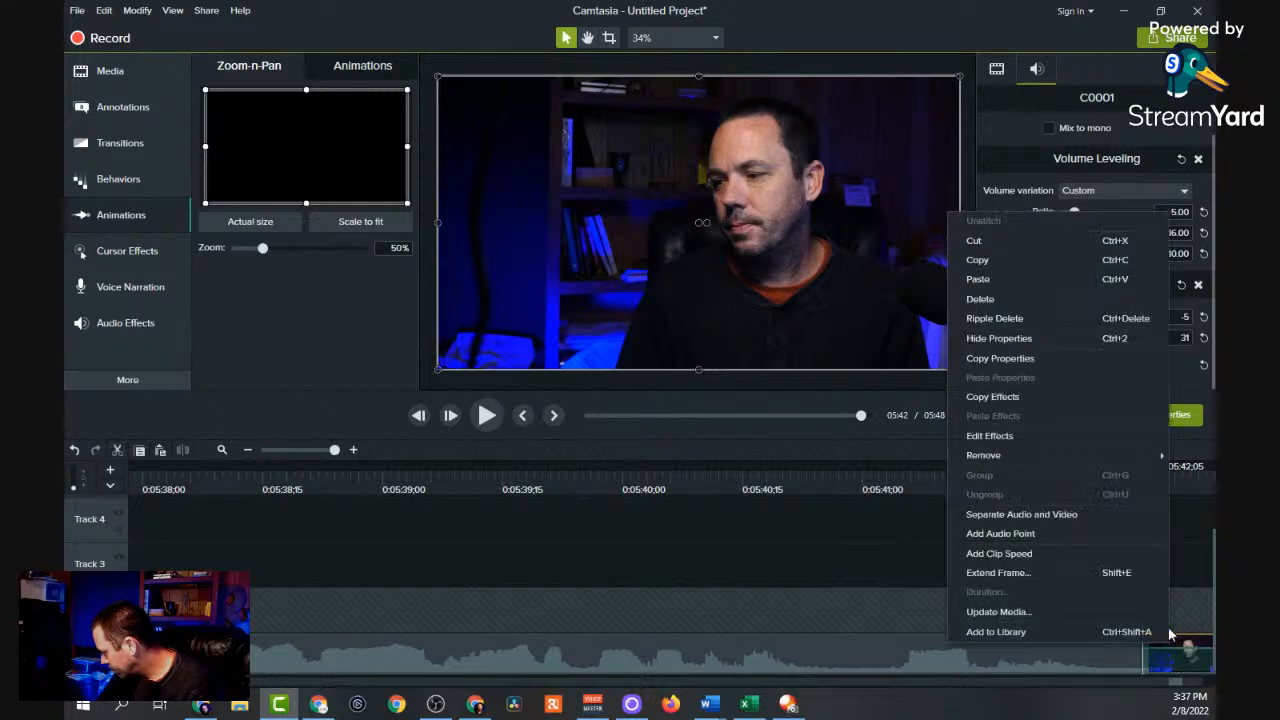
click(1067, 304)
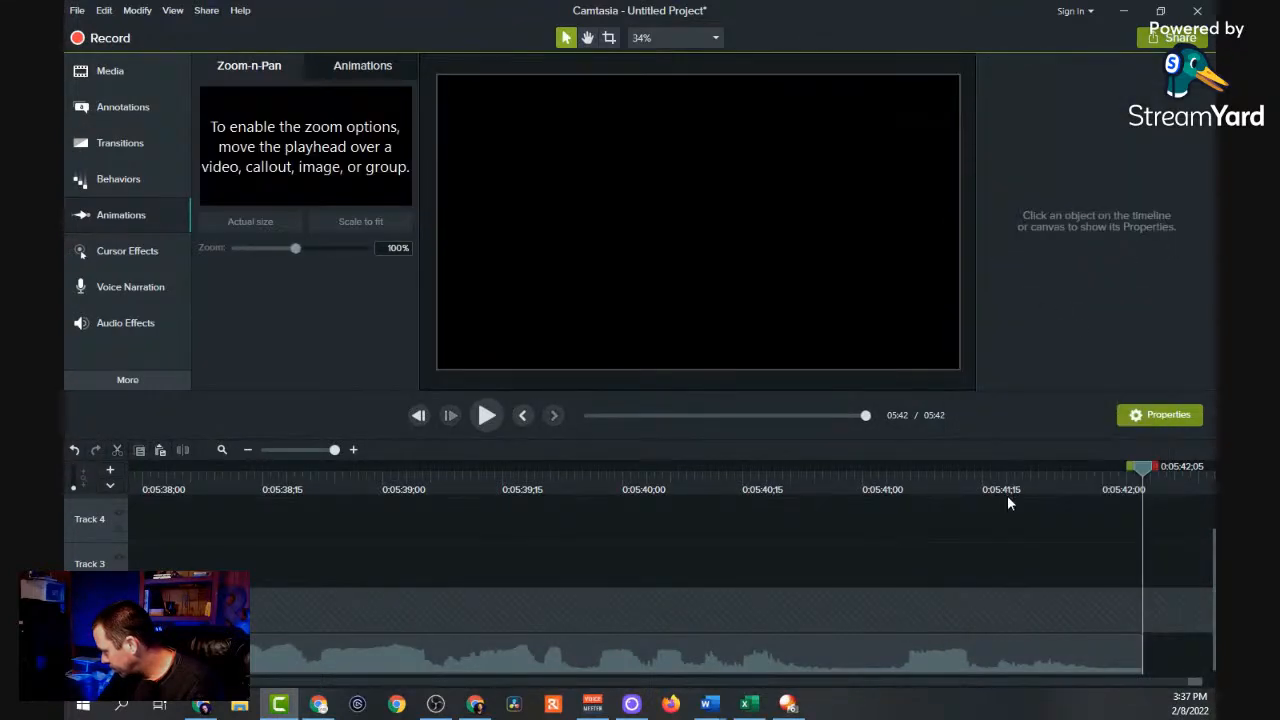
Open the Blur & Highlight annotations.
click(121, 76)
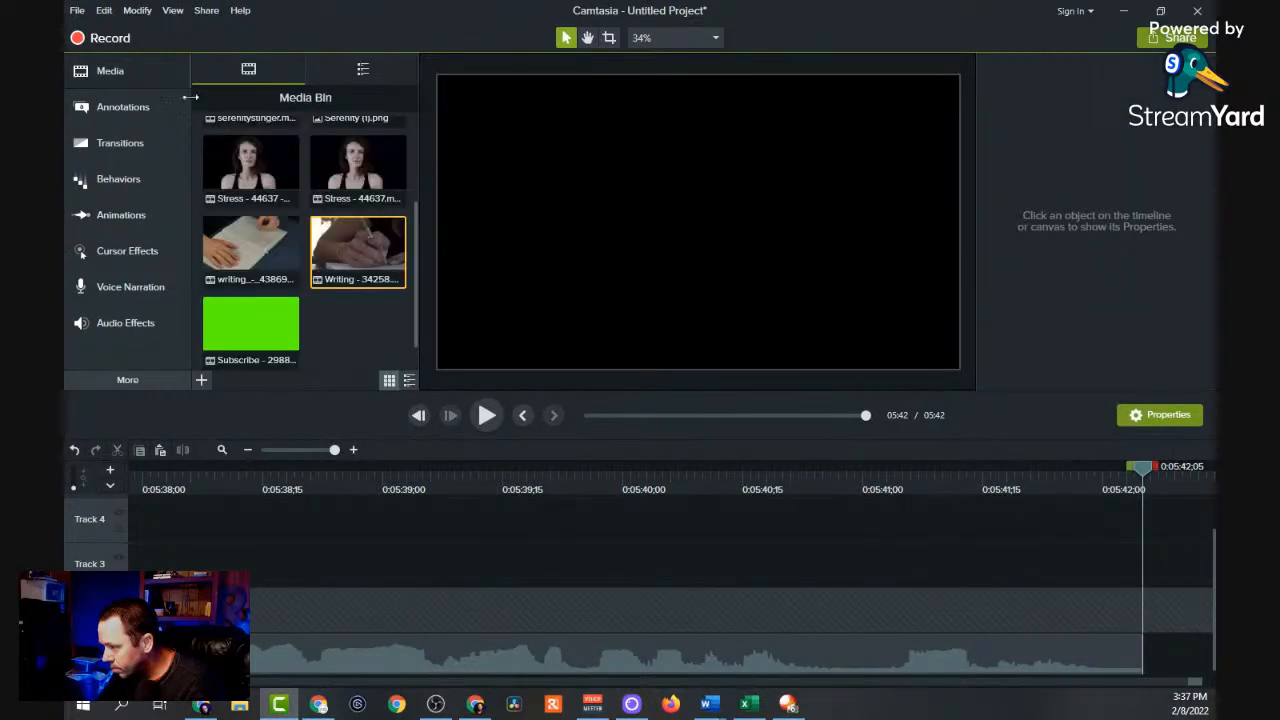
click(368, 73)
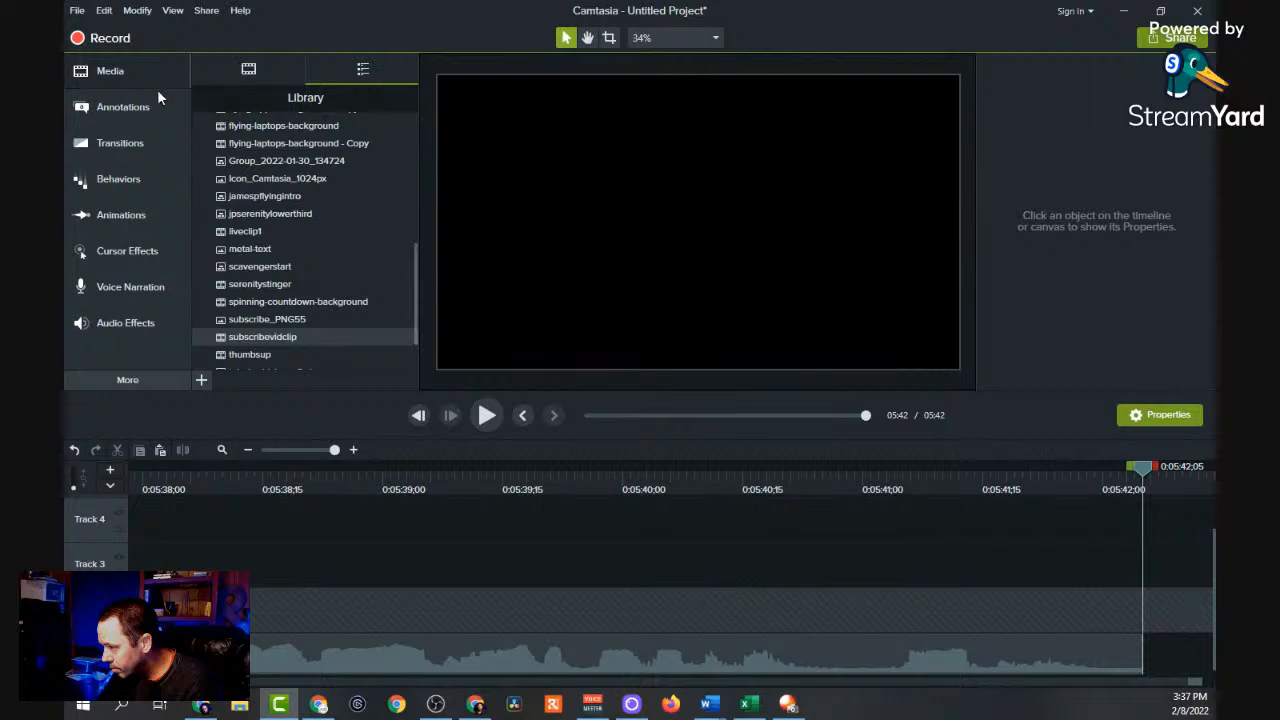
click(162, 103)
click(325, 72)
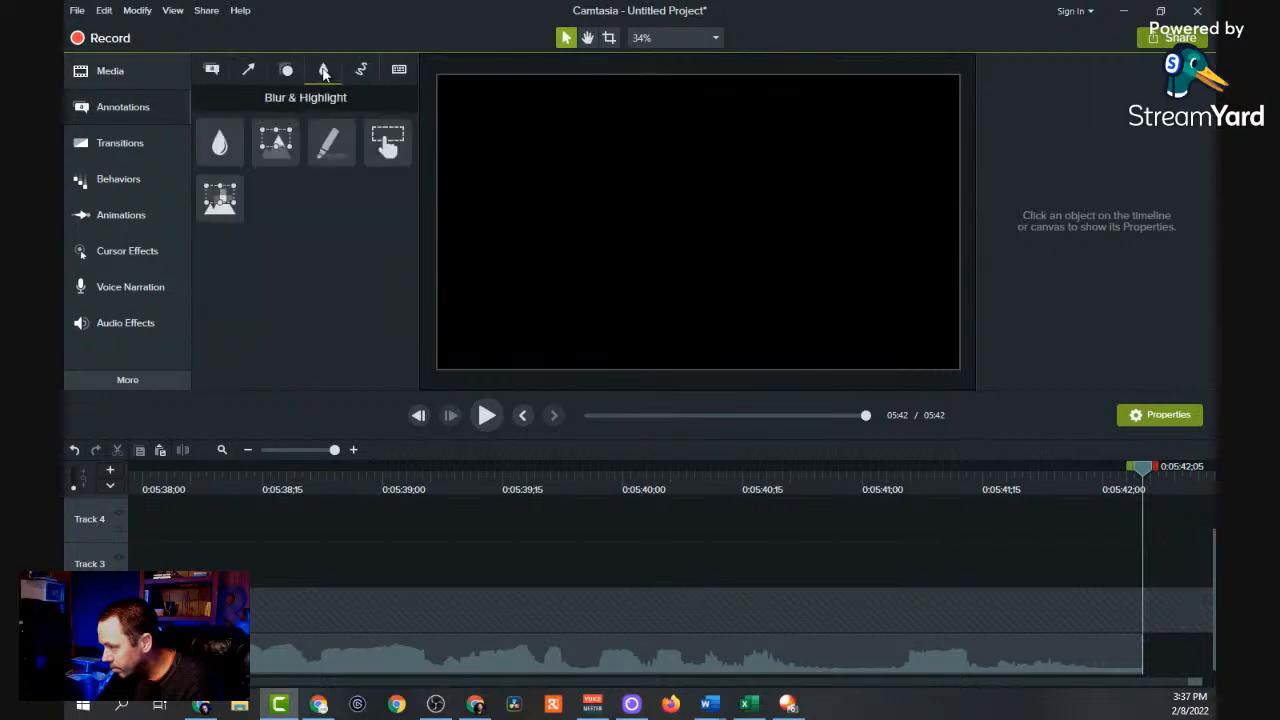
drag(401, 217, 647, 348)
drag(724, 416, 404, 548)
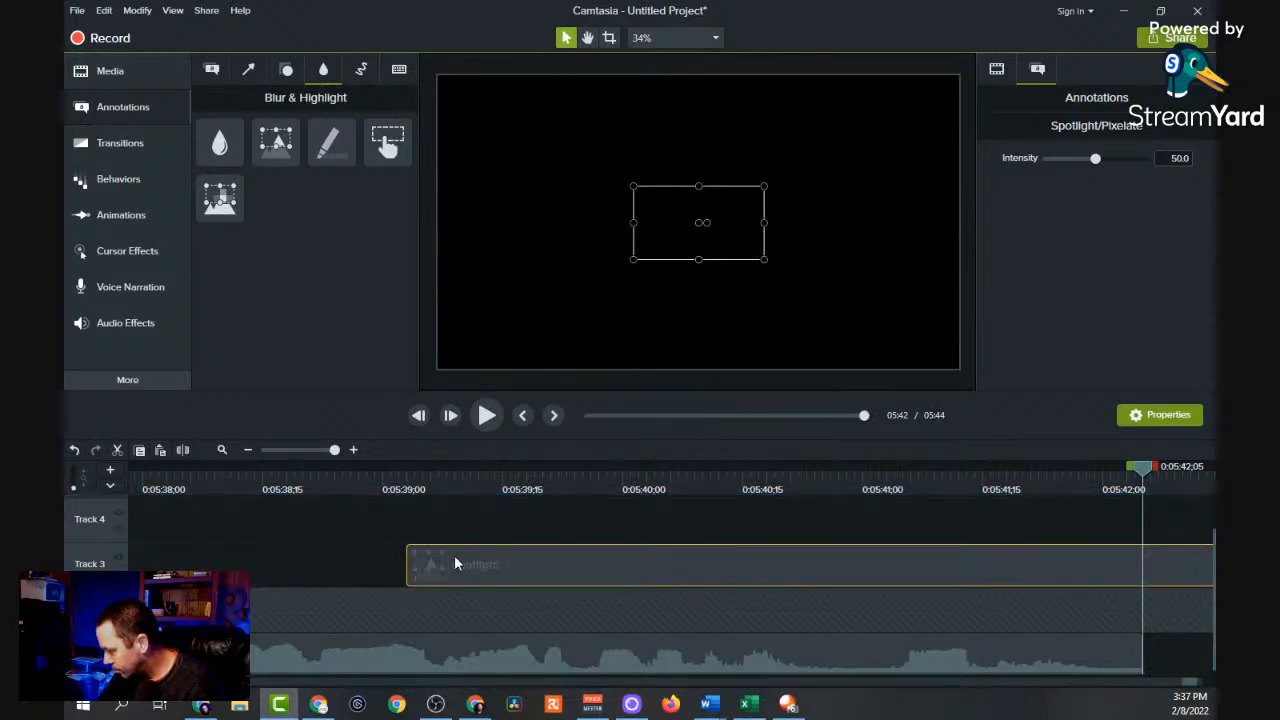
key(Delete)
Add a Blur annotation to Track 3 near the end of the video and resize it to cover almost the whole frame.
mouse_move(226, 146)
mouse_down()
mouse_move(723, 517)
mouse_move(766, 566)
mouse_move(200, 568)
mouse_move(158, 551)
mouse_up()
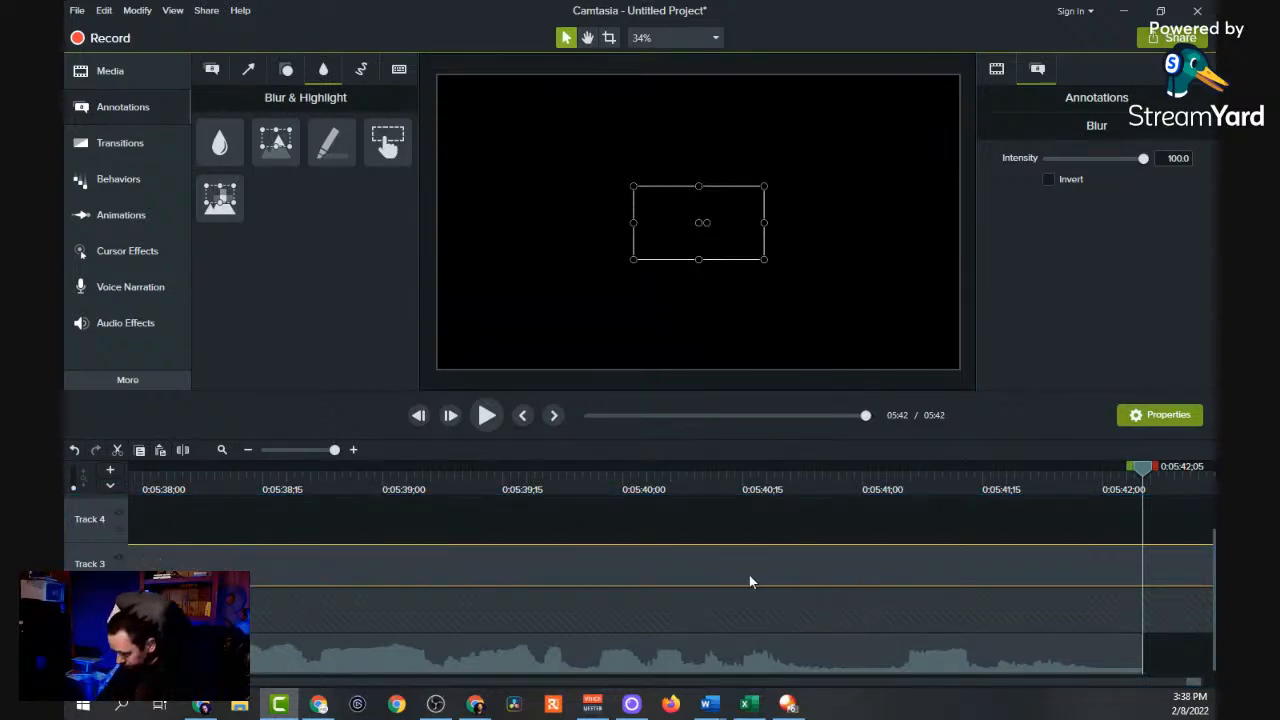
drag(1129, 470, 292, 524)
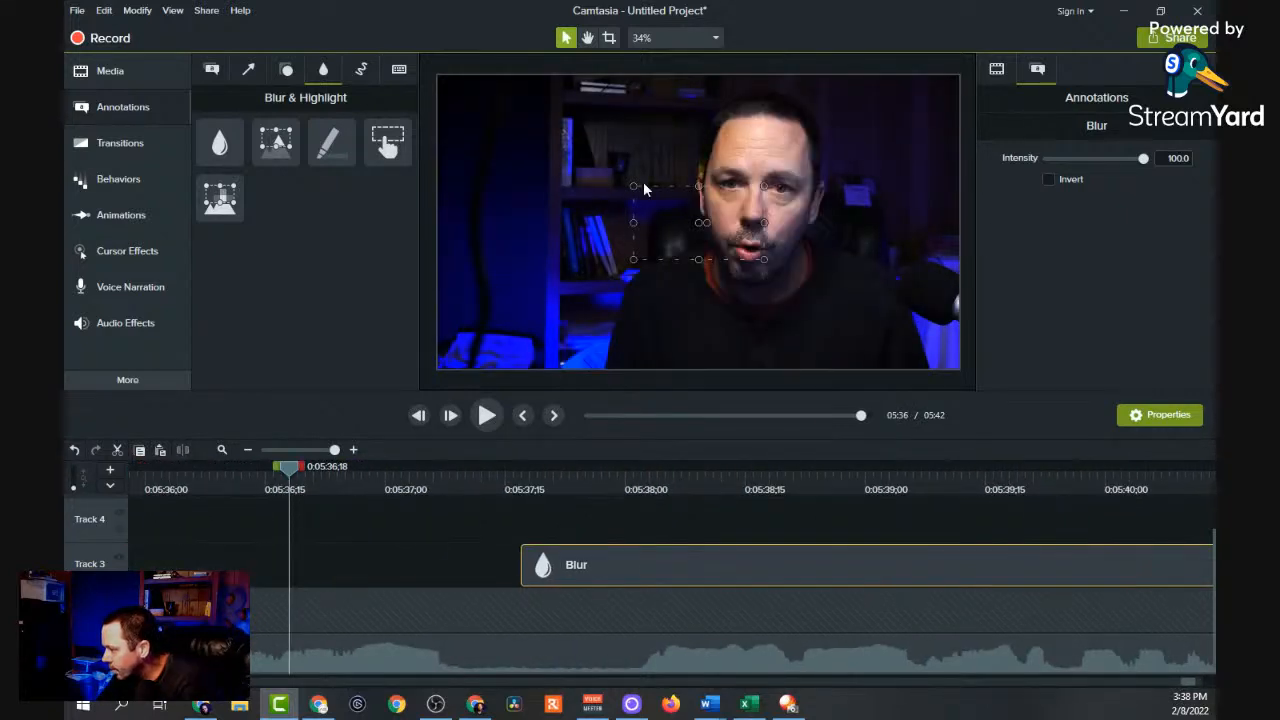
click(590, 175)
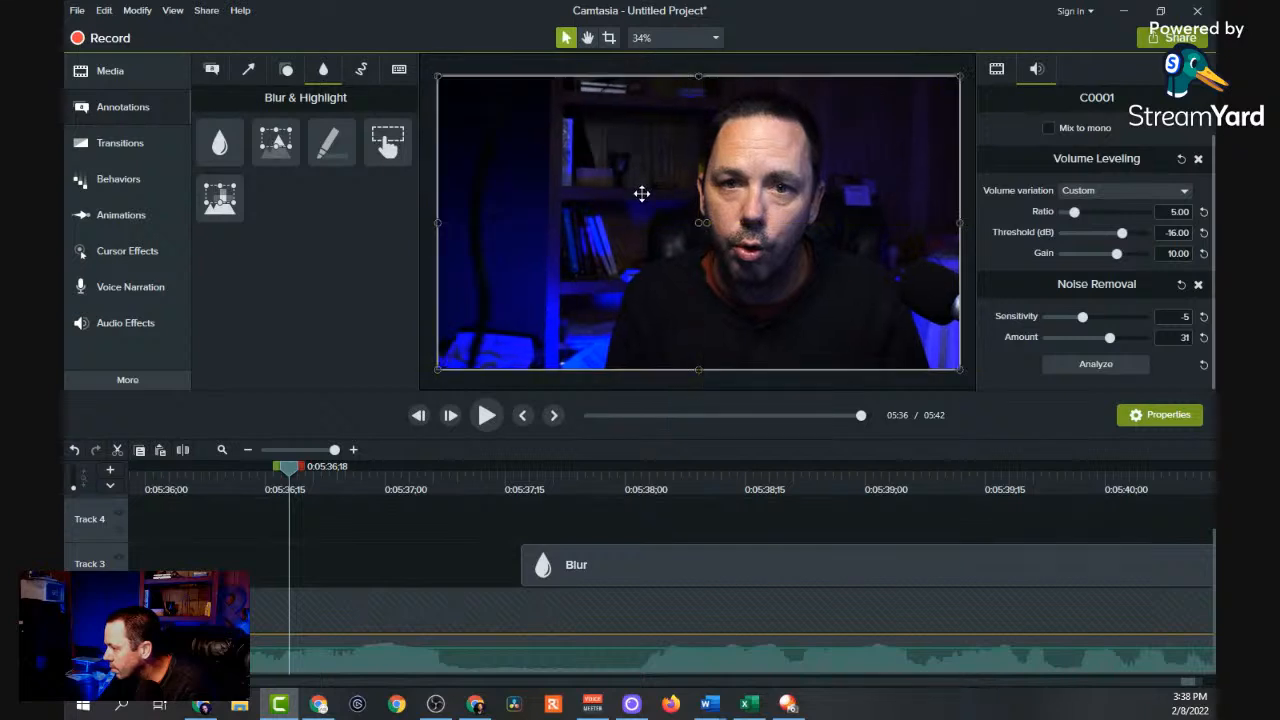
click(611, 552)
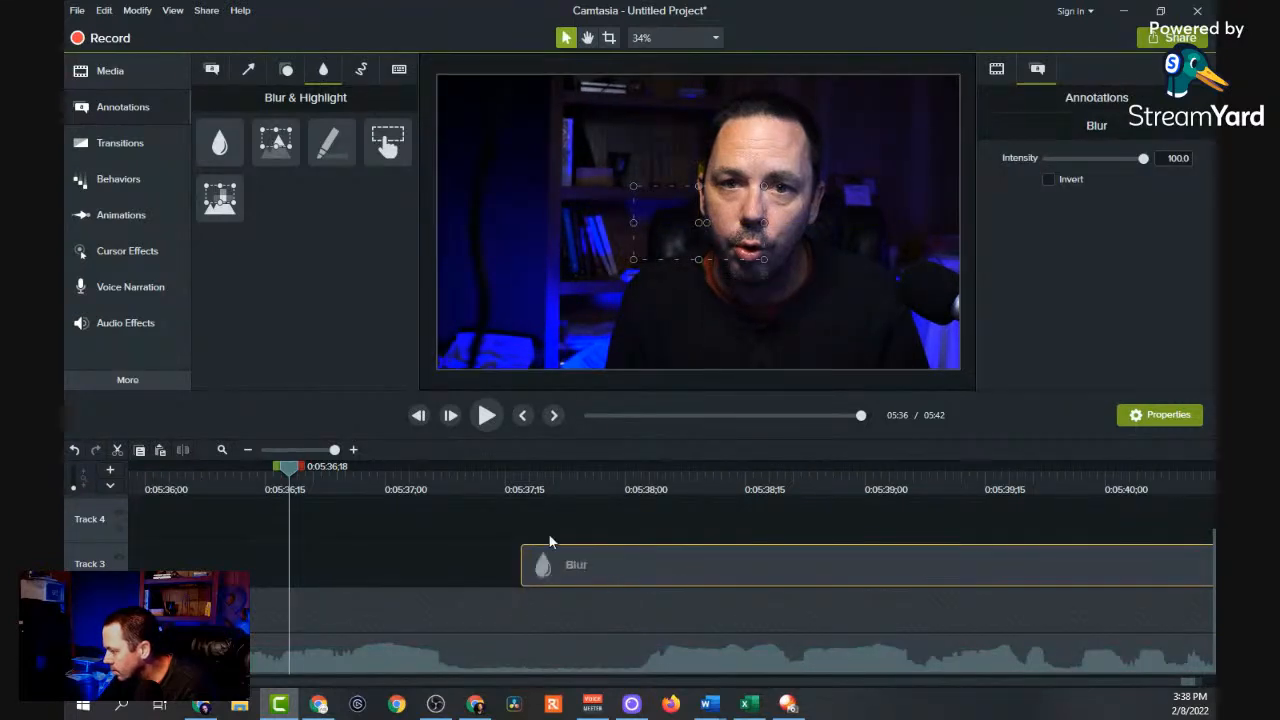
drag(469, 150, 445, 76)
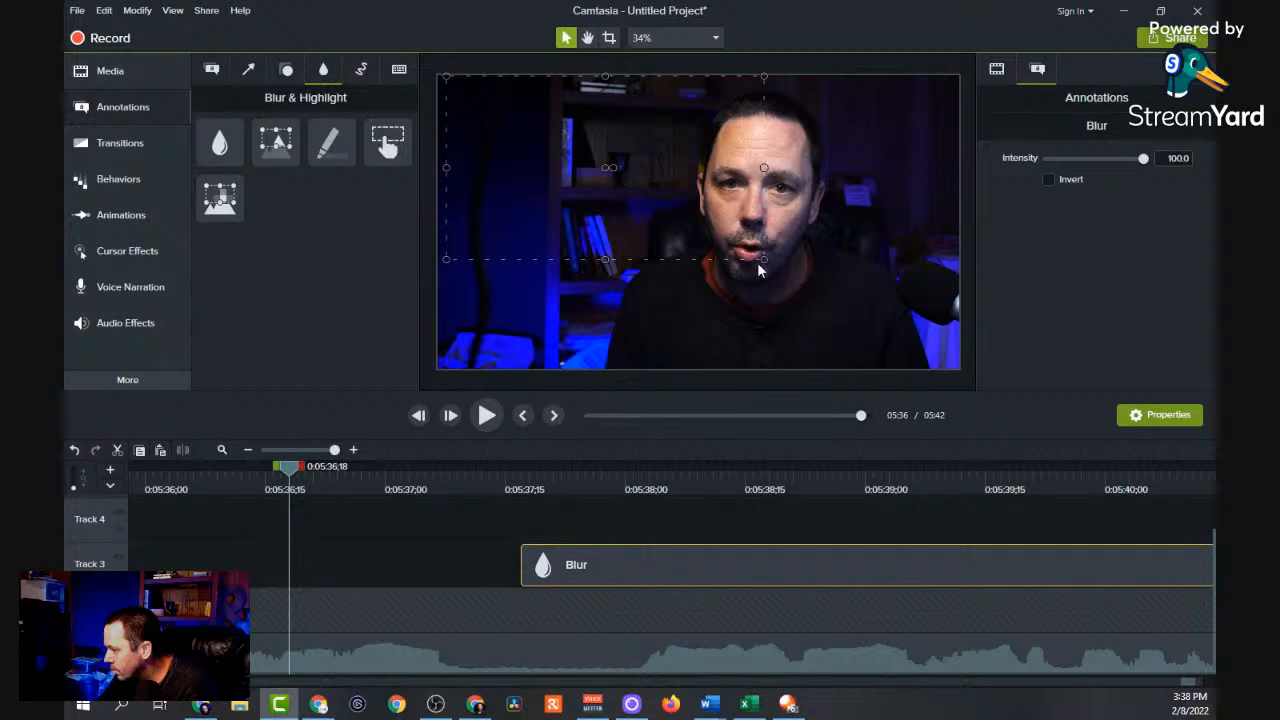
drag(933, 353, 948, 366)
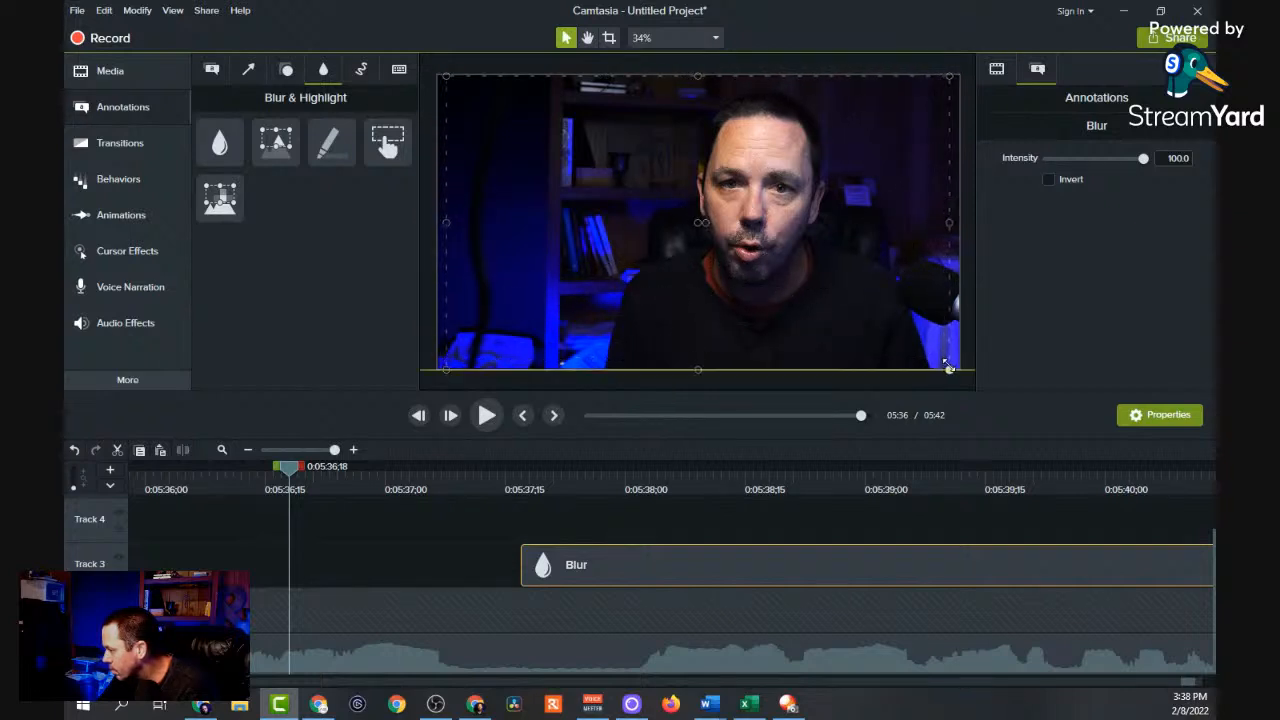
Add a Fade transition to the start of the Blur annotation, lengthen it to about 0:00:02;16 and preview it.
click(133, 144)
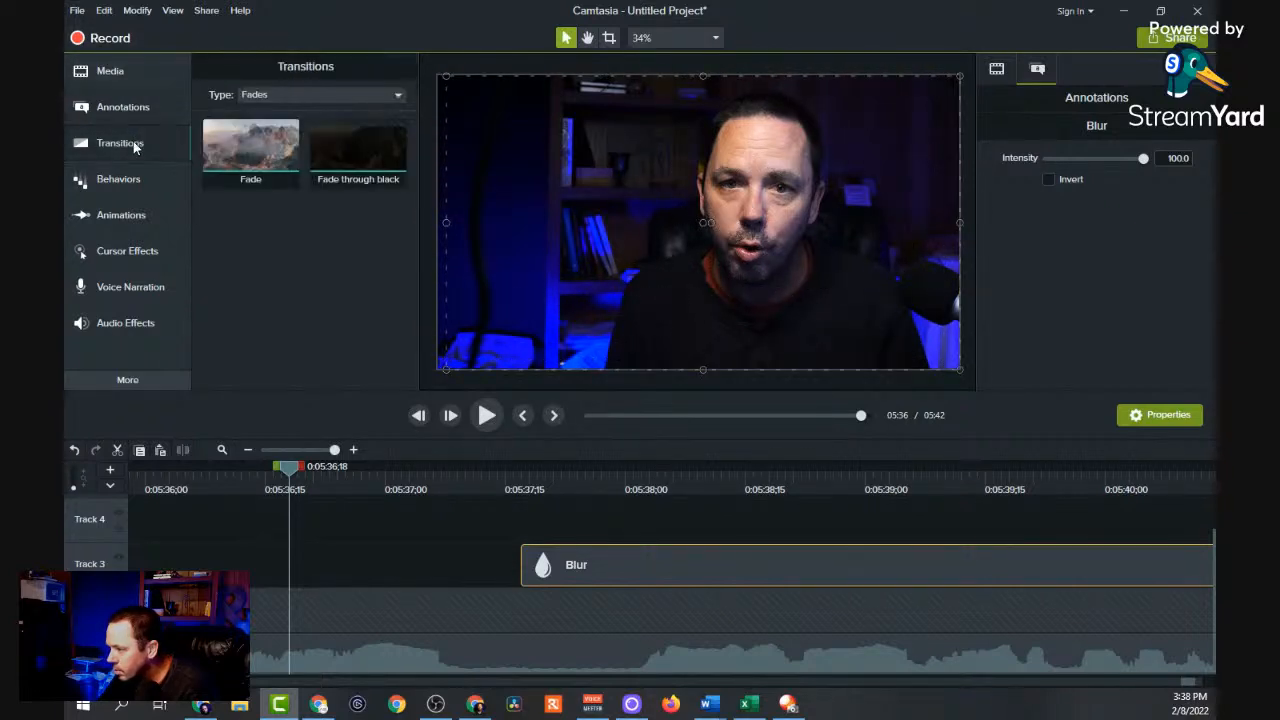
drag(226, 150, 569, 590)
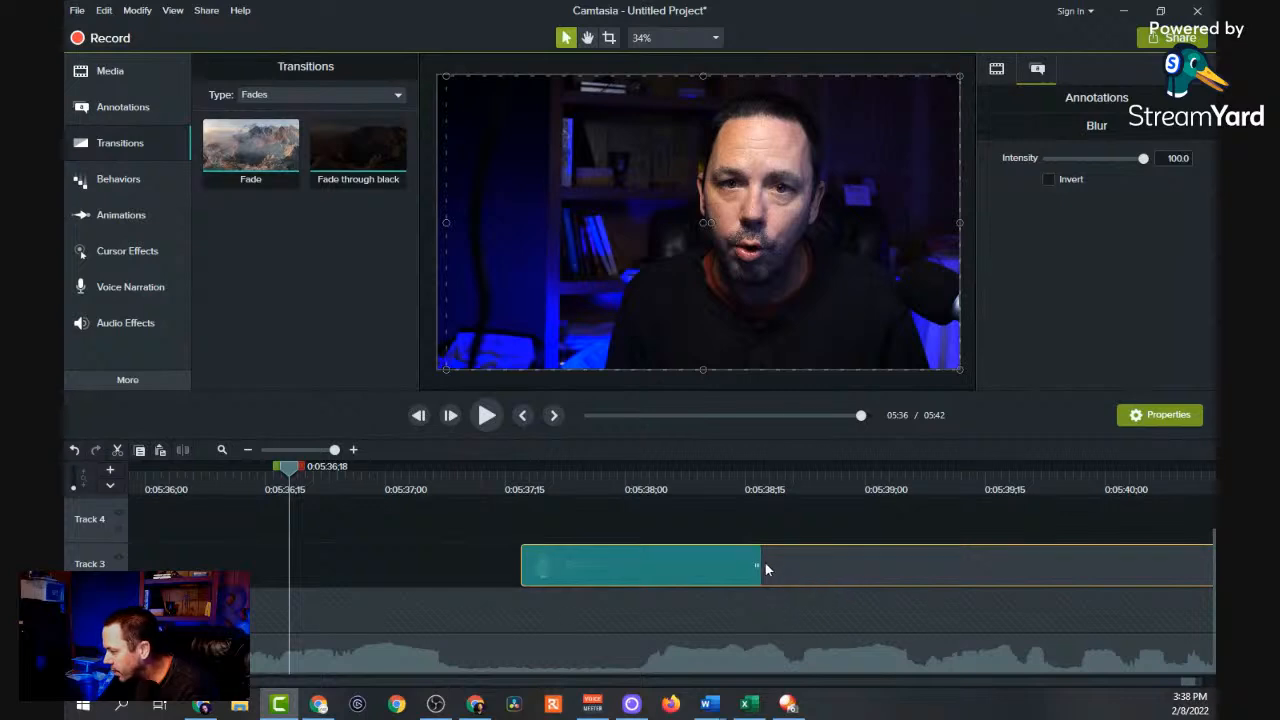
drag(760, 568, 1128, 568)
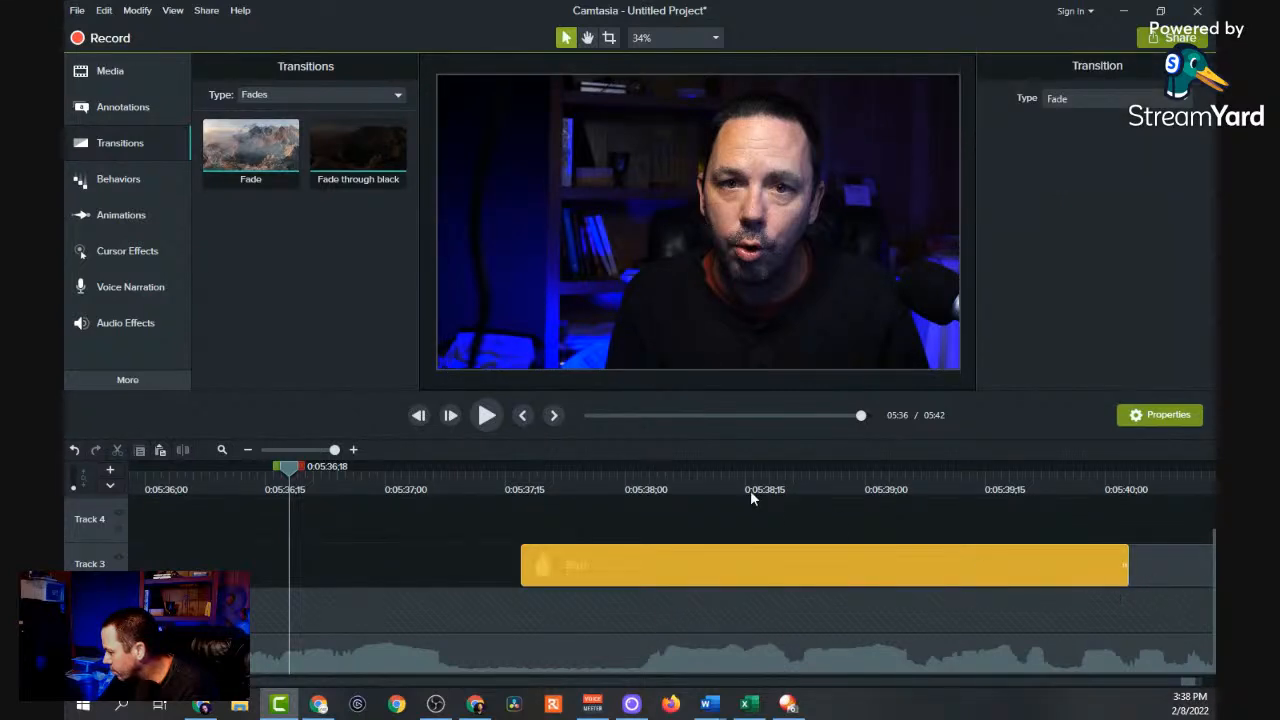
click(487, 416)
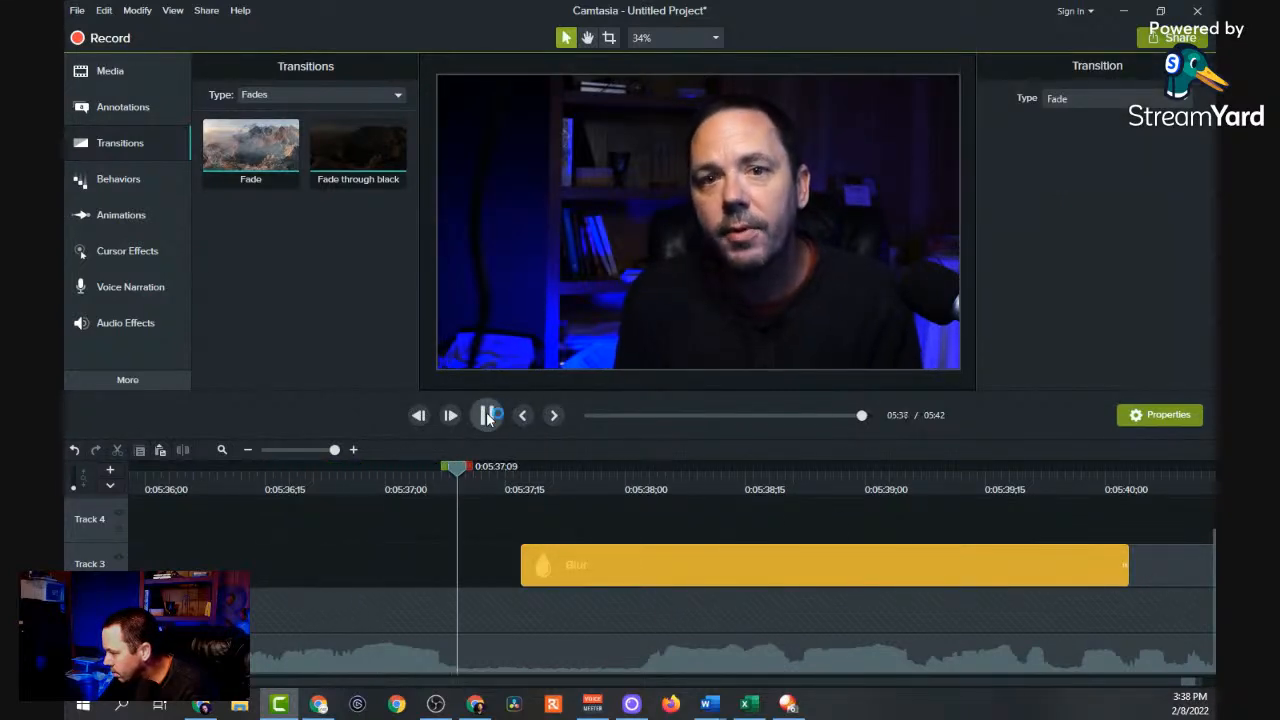
click(487, 417)
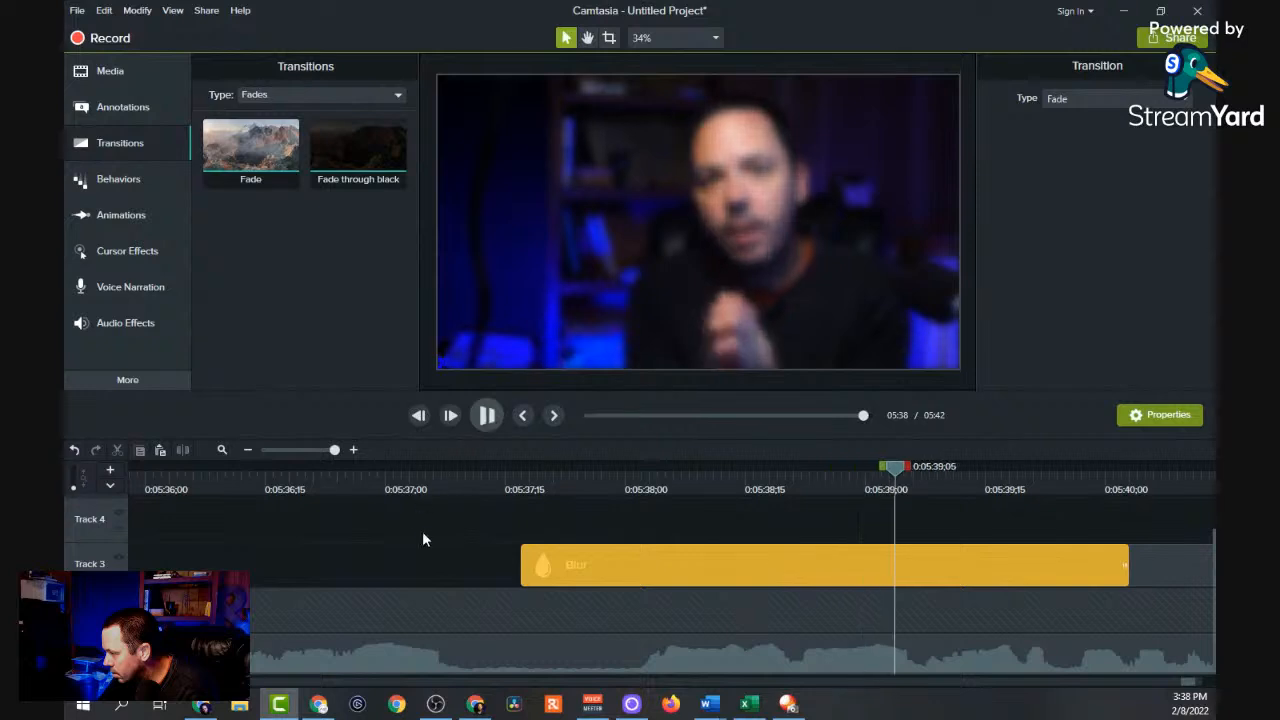
Move the start of the Blur annotation back to 0:05:33;07 and play the fade-in to 0:05:34;00.
drag(517, 564, 147, 549)
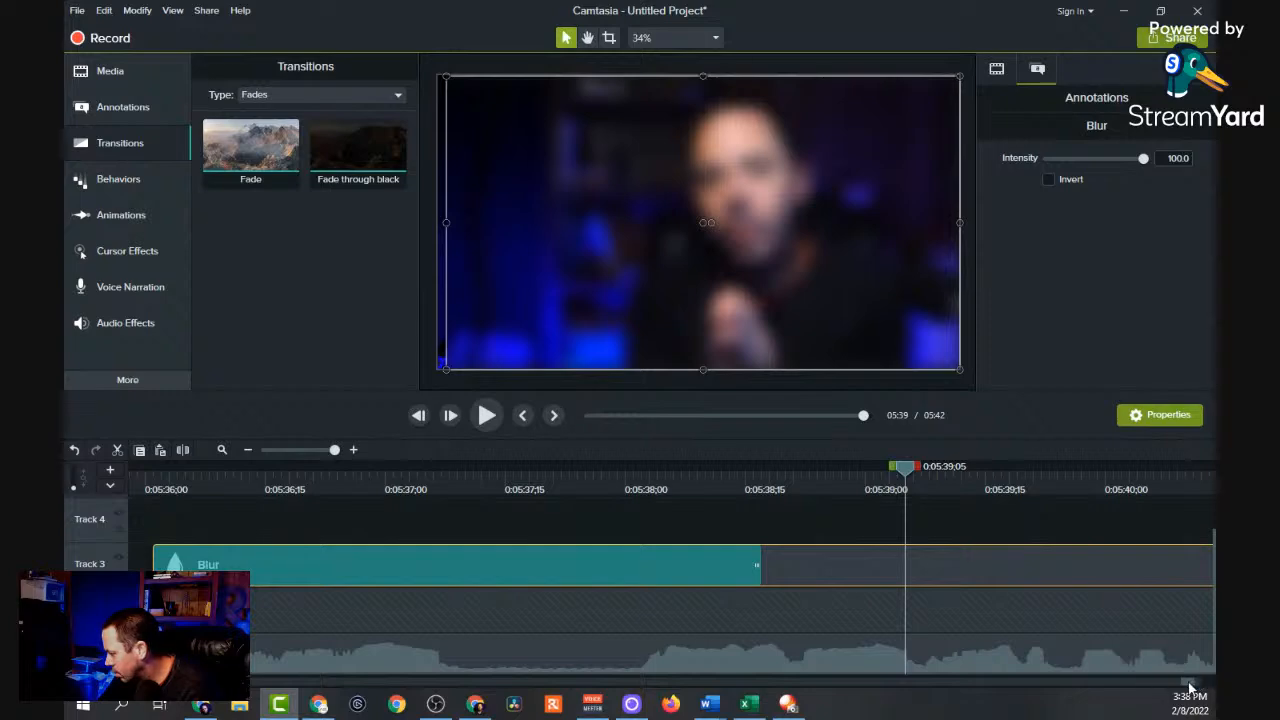
mouse_move(1190, 686)
mouse_down()
mouse_move(1165, 693)
mouse_move(1178, 692)
mouse_up()
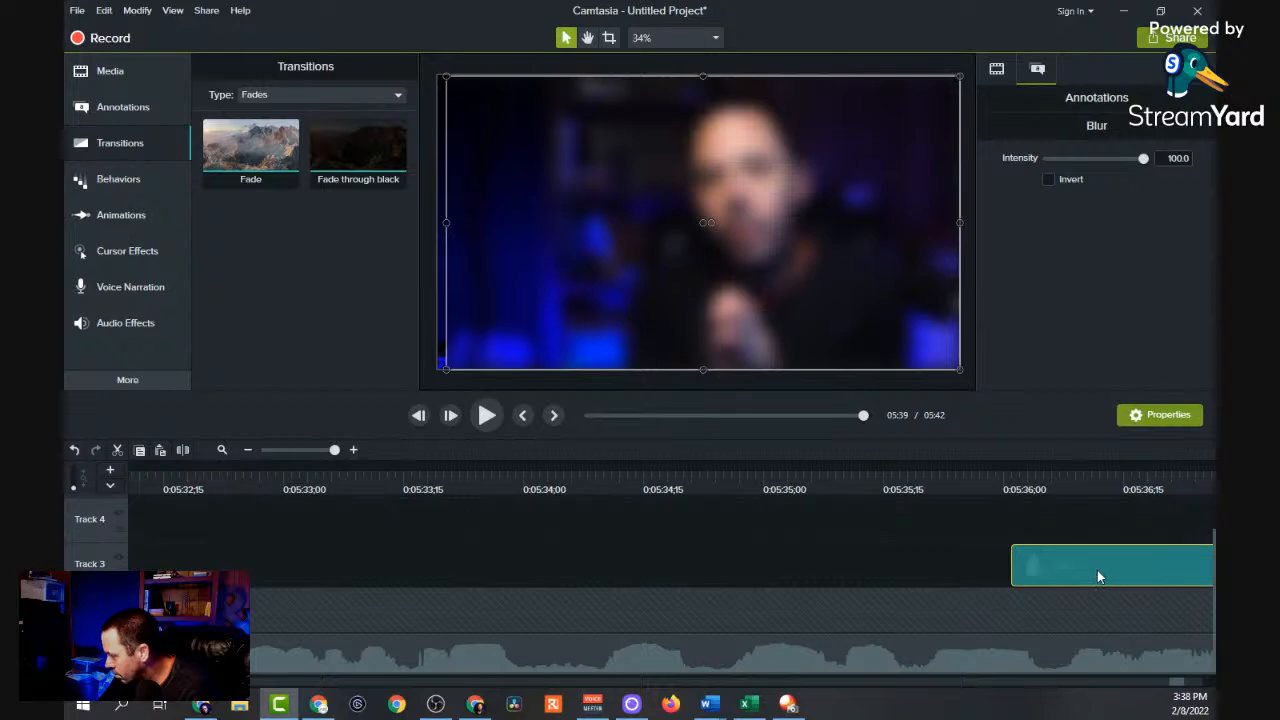
drag(956, 584, 370, 566)
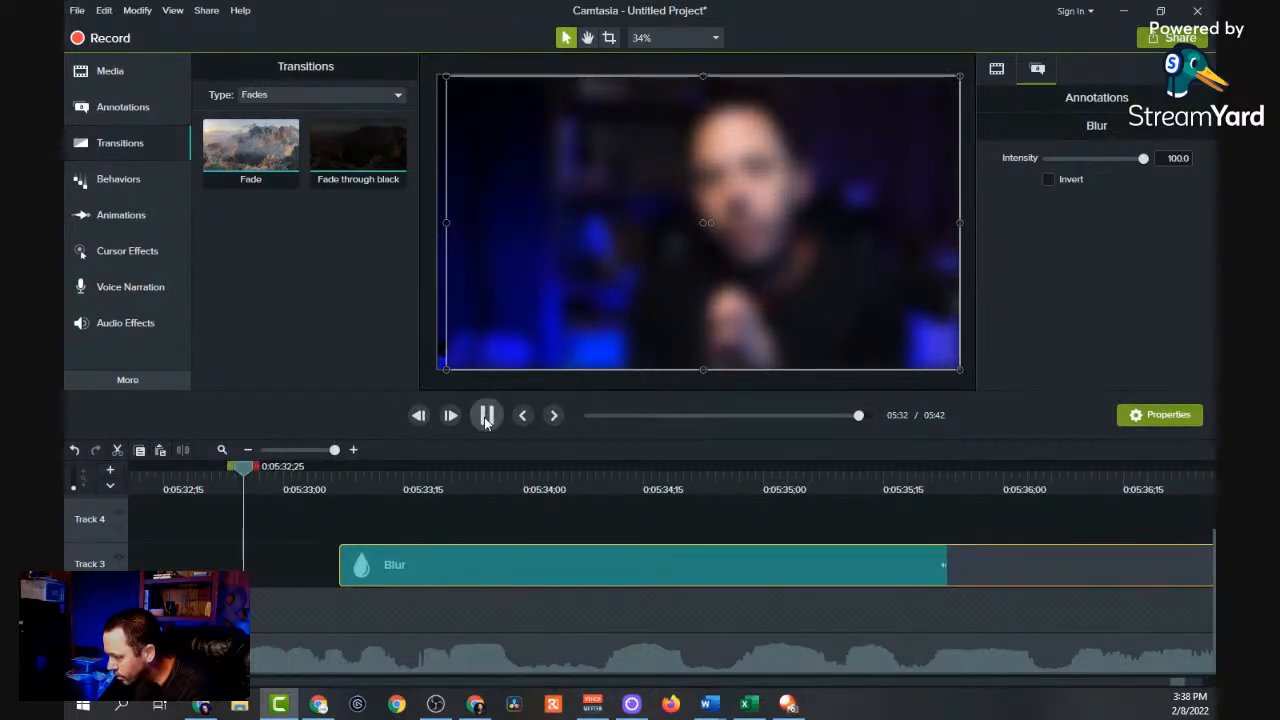
click(466, 473)
key(space)
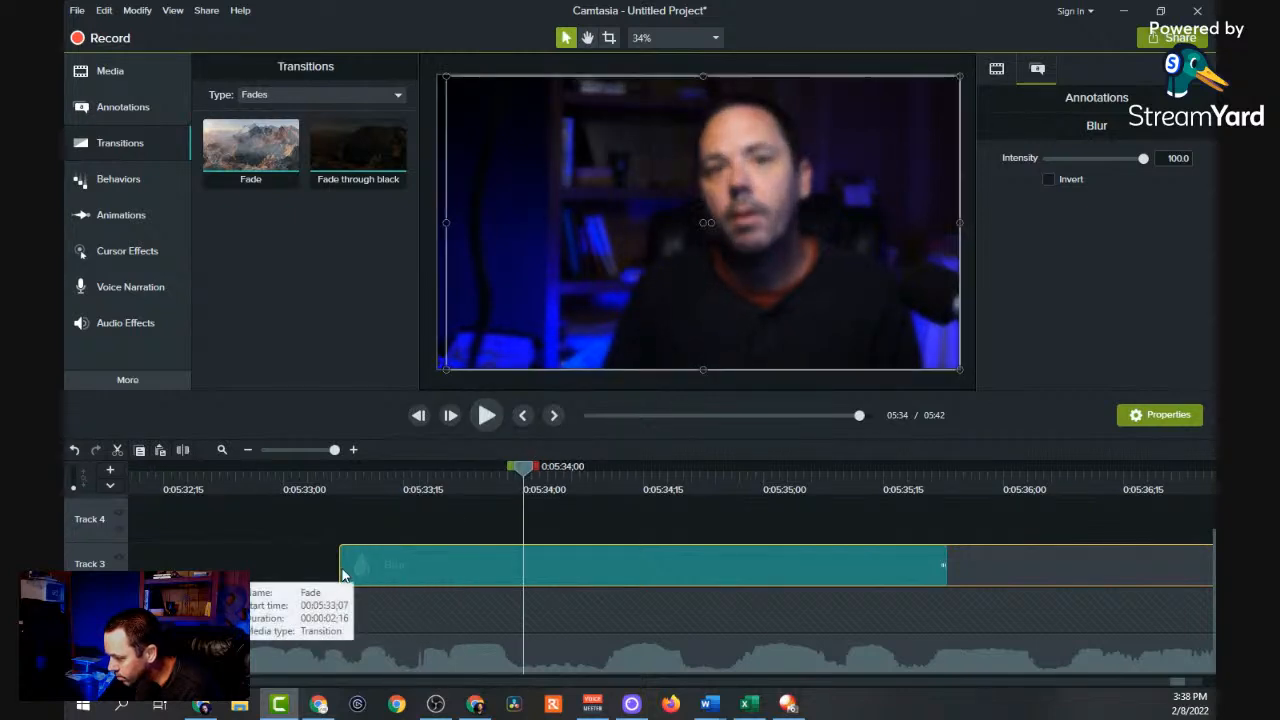
Start the Blur annotation earlier, at about 0:05:32;10, widen it to cover the full frame and set its intensity to 45.8.
drag(342, 573, 146, 565)
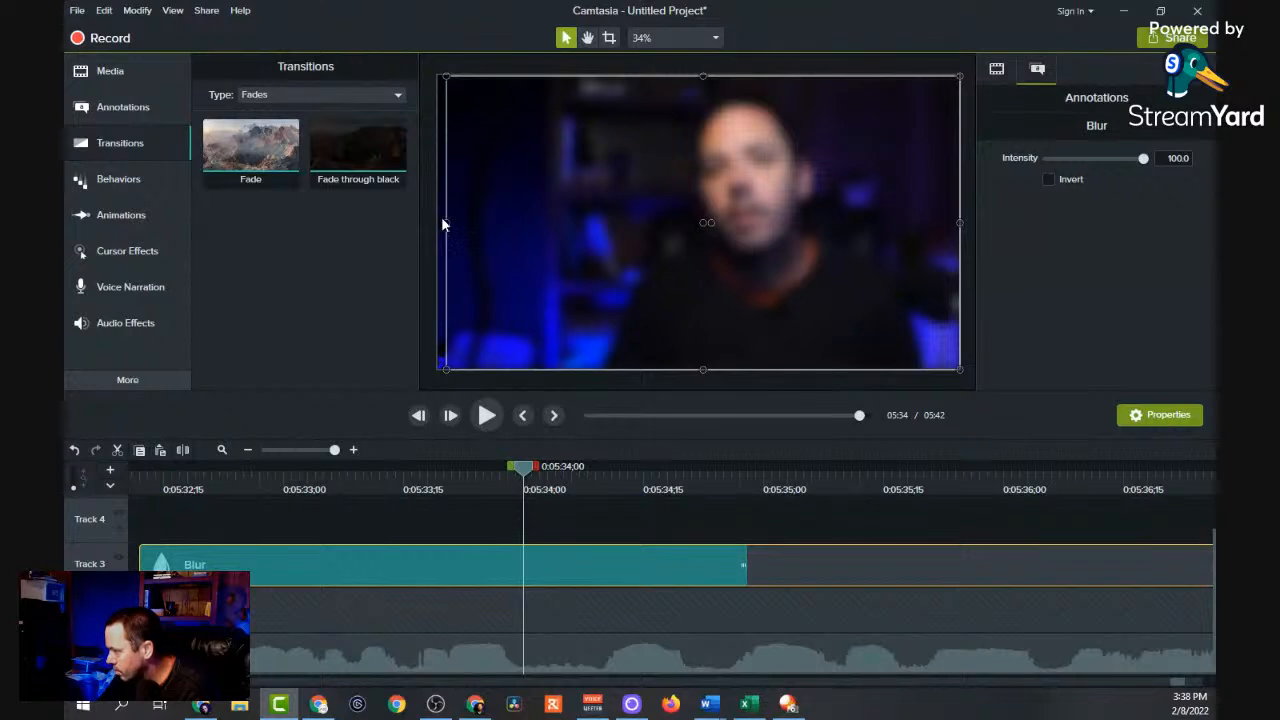
drag(447, 222, 439, 223)
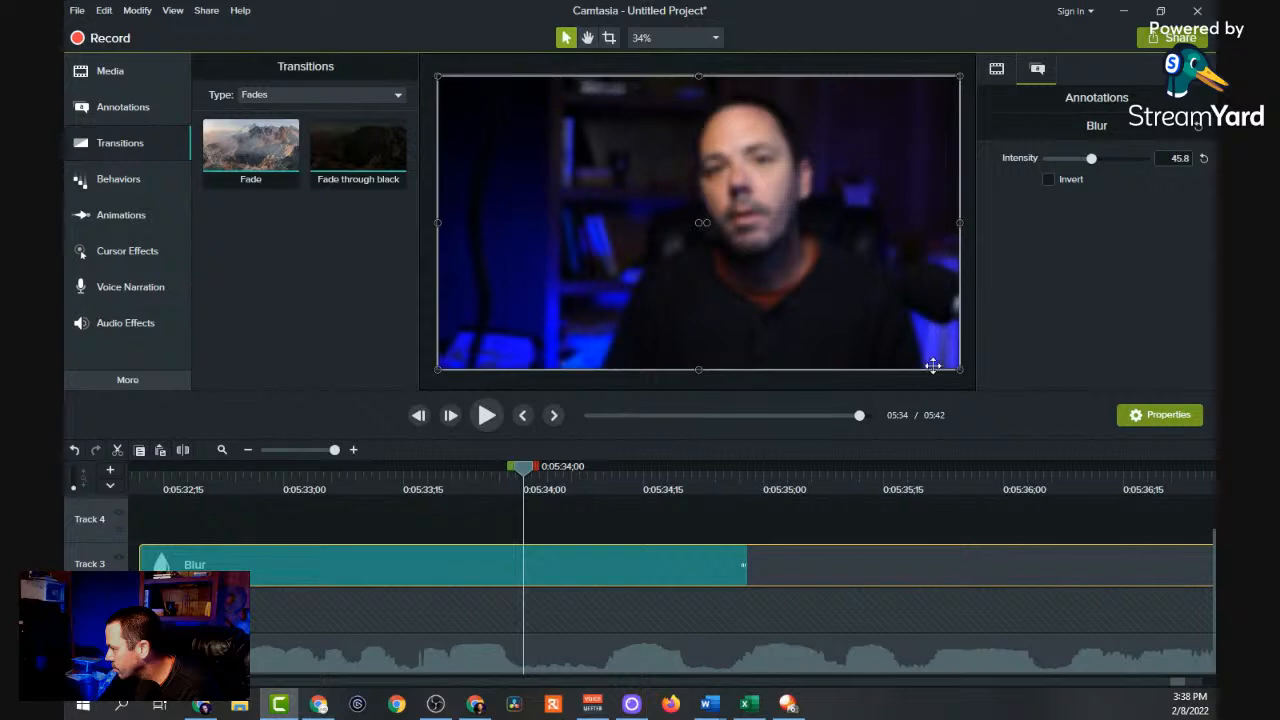
Play the opening and move the first C0001 clip back to the very beginning of the timeline to close the blank gap.
click(487, 416)
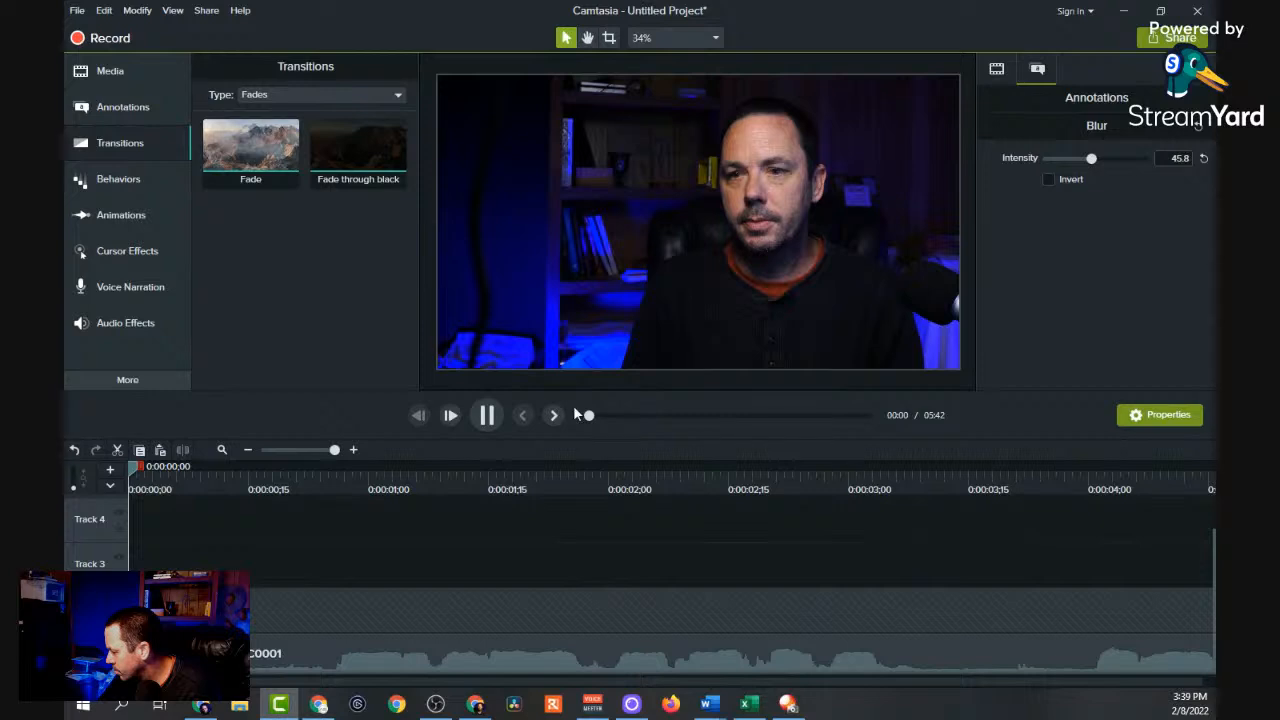
click(487, 418)
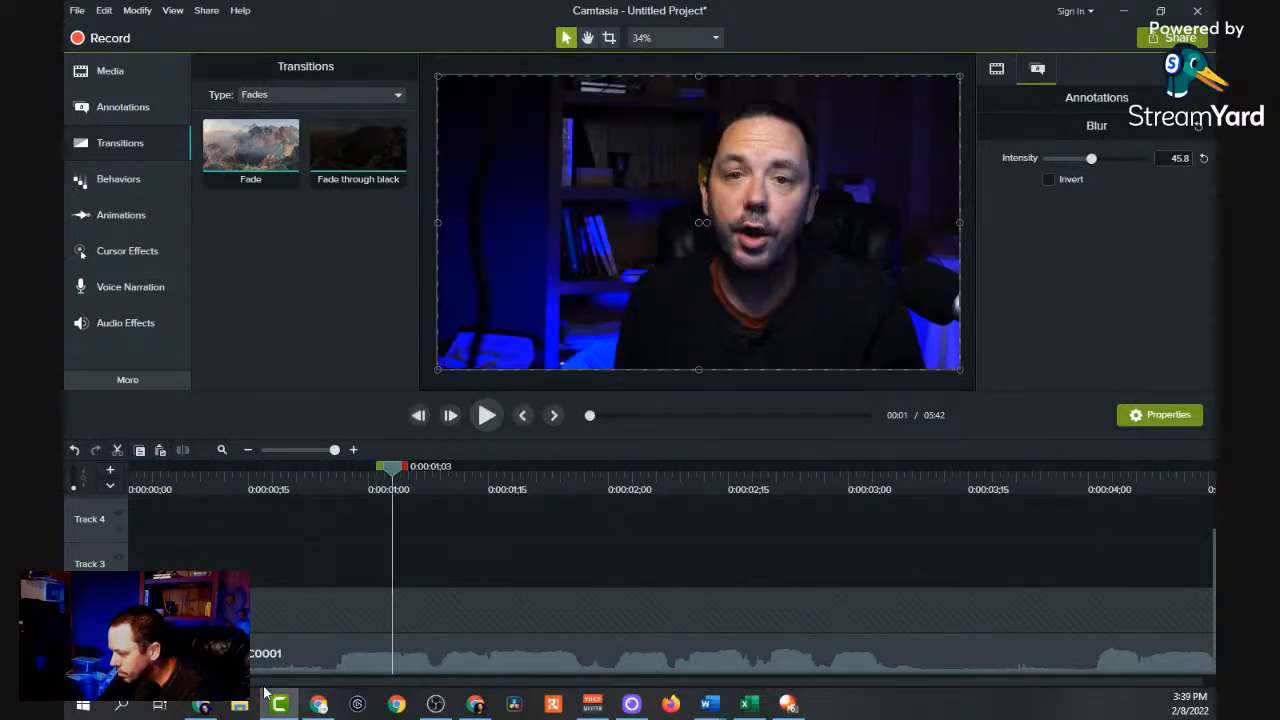
click(129, 481)
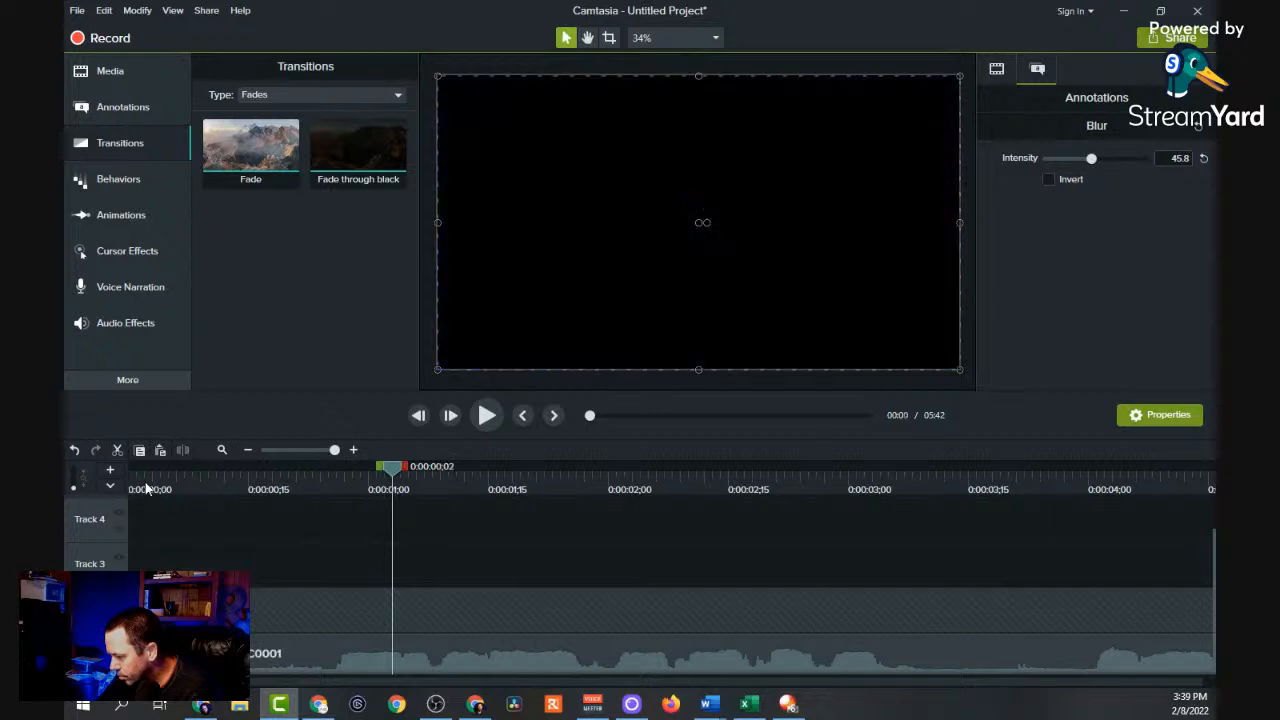
click(484, 418)
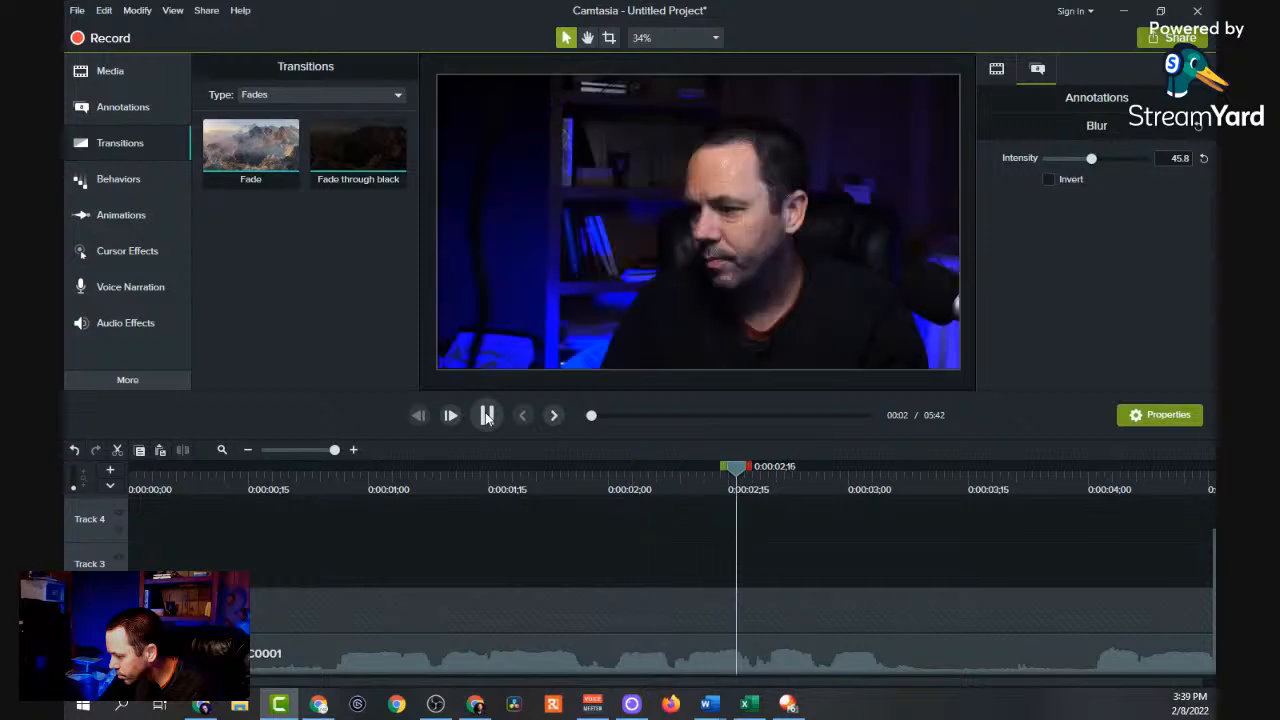
click(487, 416)
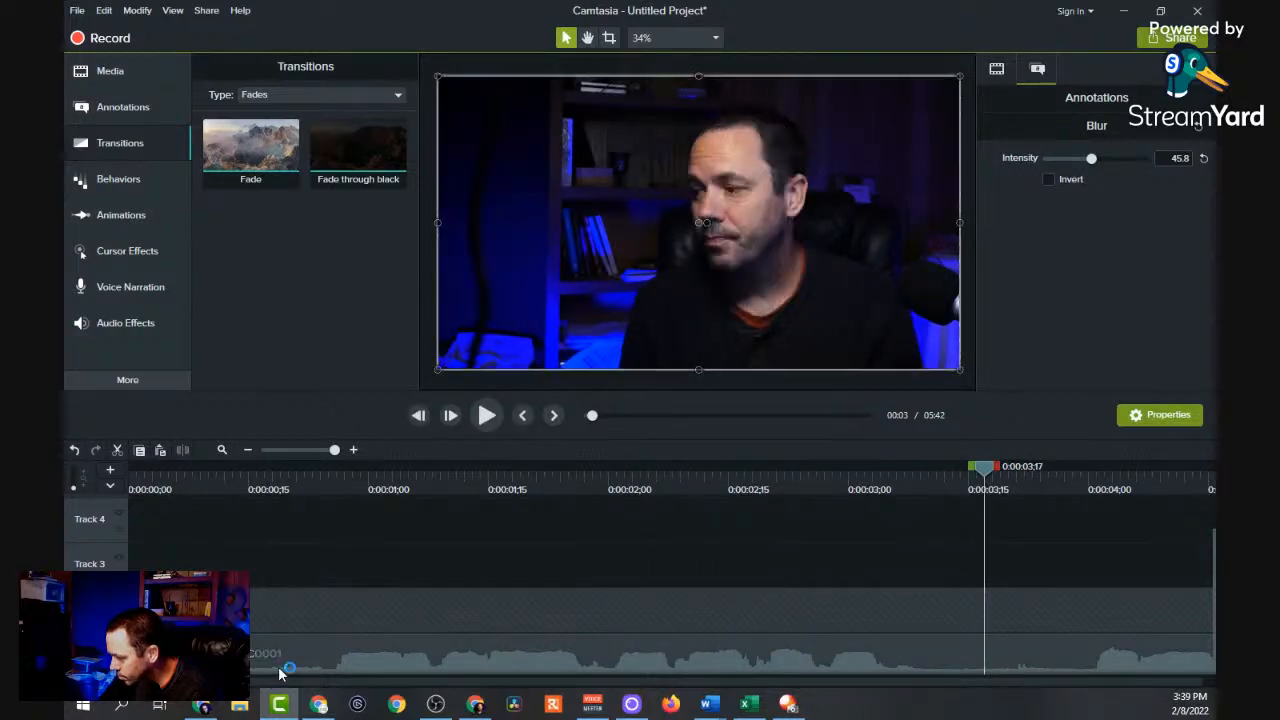
click(280, 672)
drag(257, 665, 176, 664)
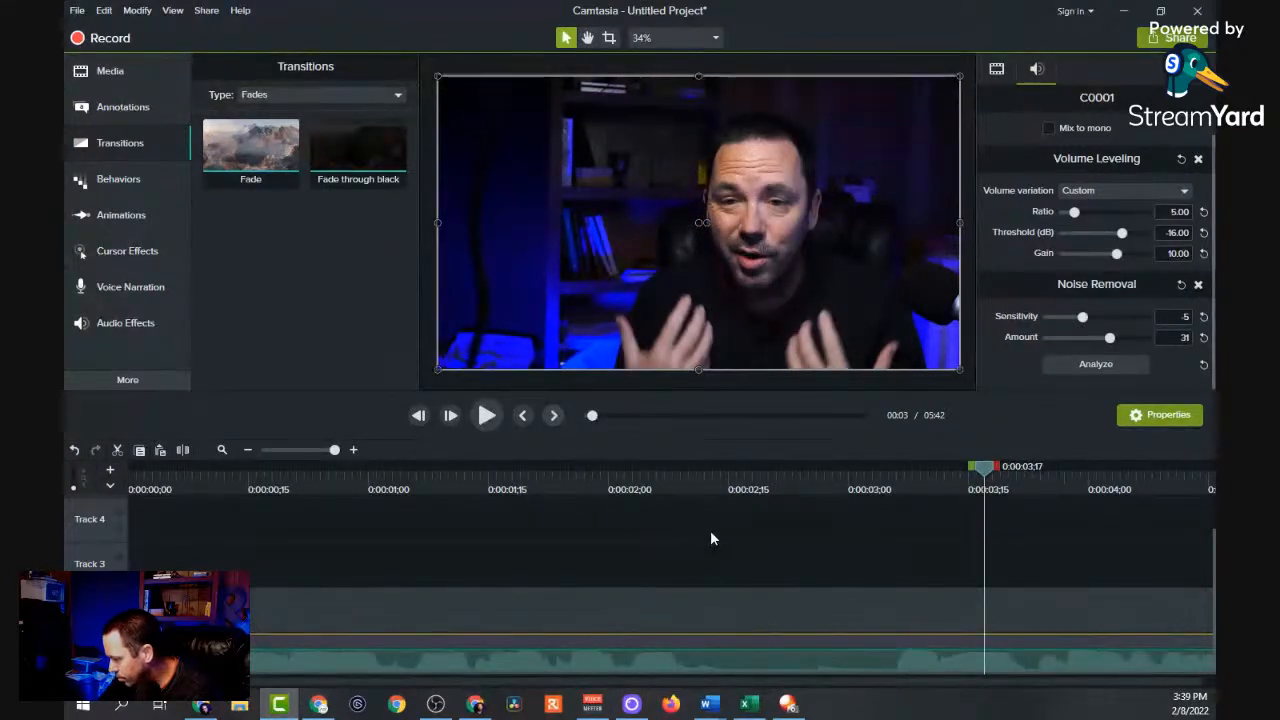
Cut the section between about 0:00:02;16 and 0:00:03;05 out of the video.
click(736, 489)
drag(749, 467, 888, 468)
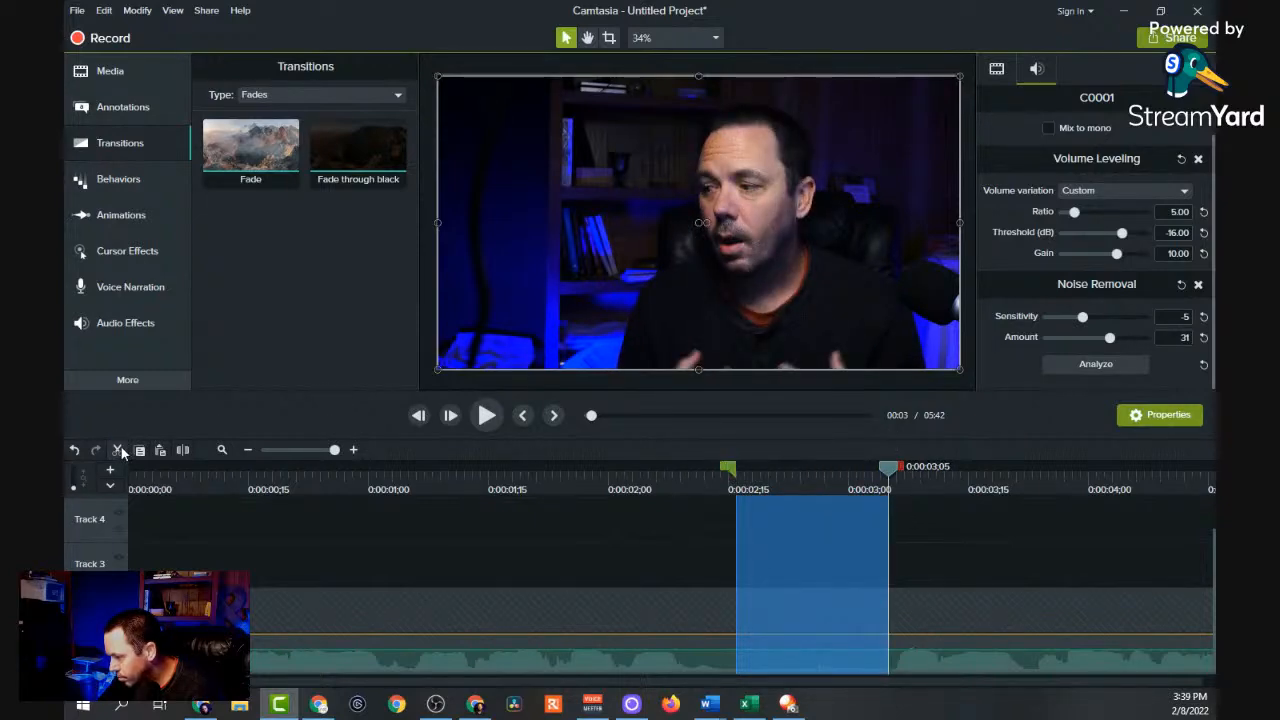
click(121, 448)
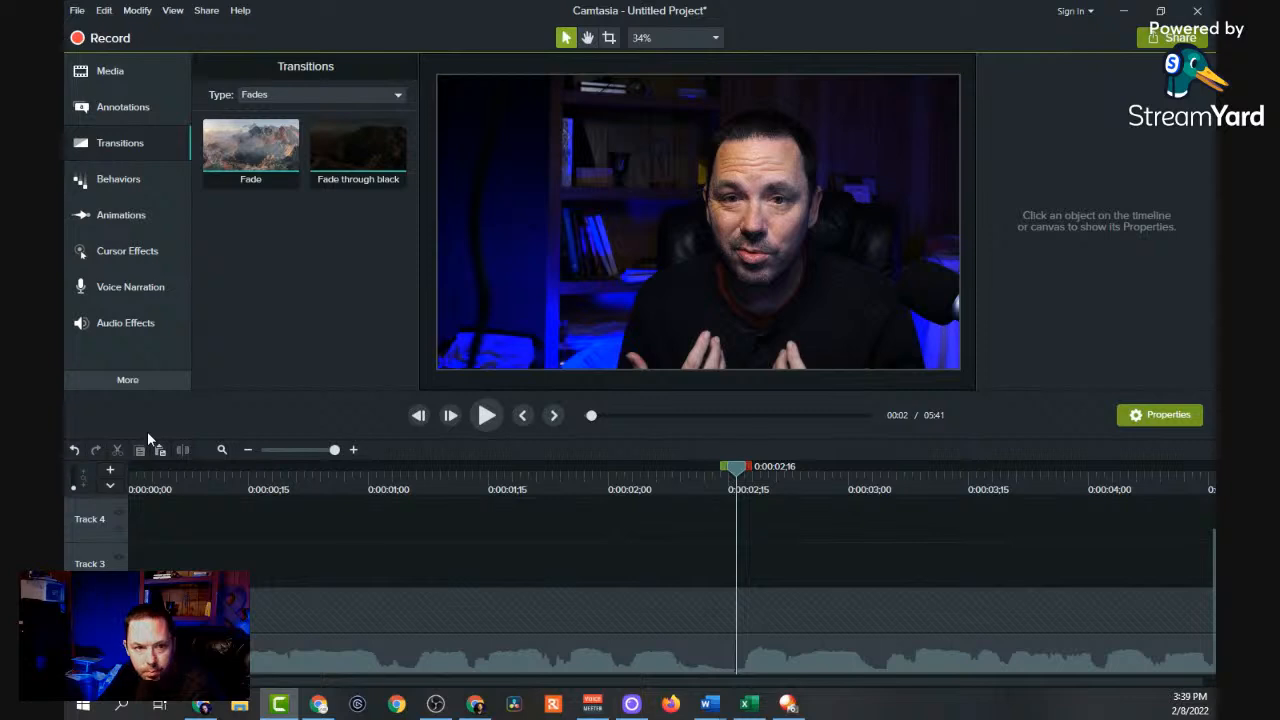
Play on to 0:00:15 and close the gaps before and after the serenitystinger clip by moving it and the following C0001 clip earlier.
click(490, 422)
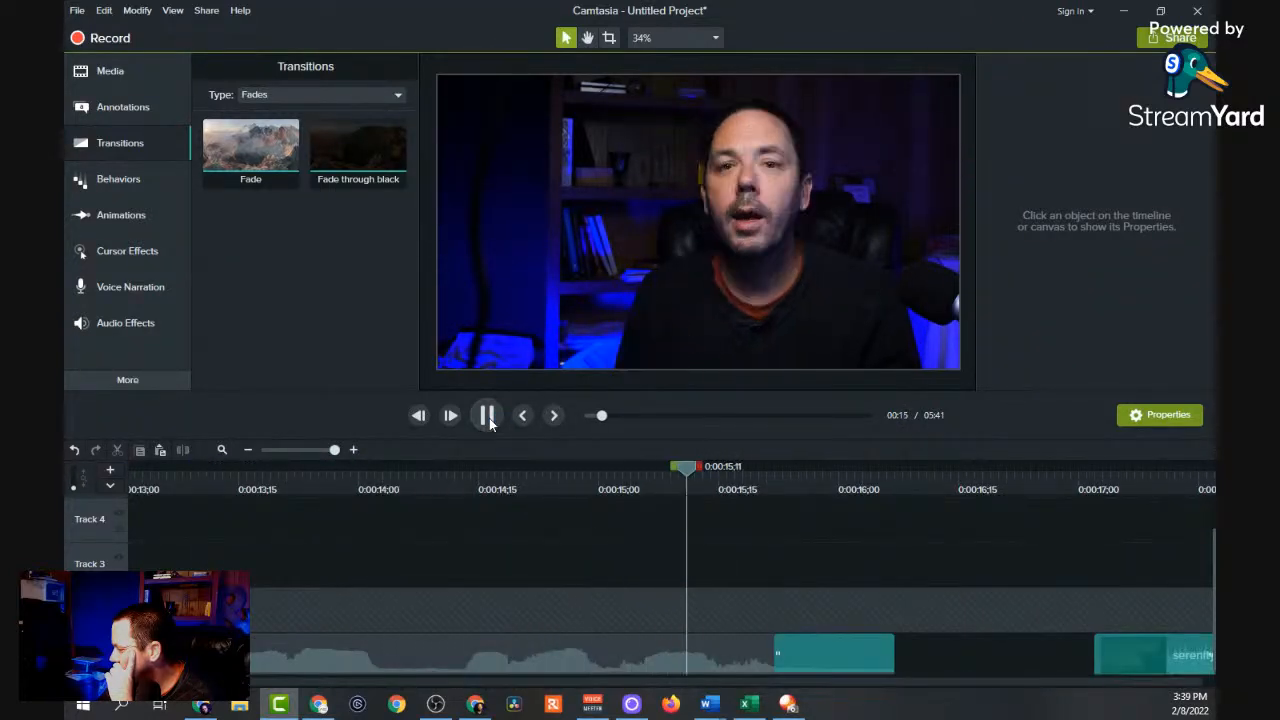
click(487, 415)
drag(1100, 658, 900, 658)
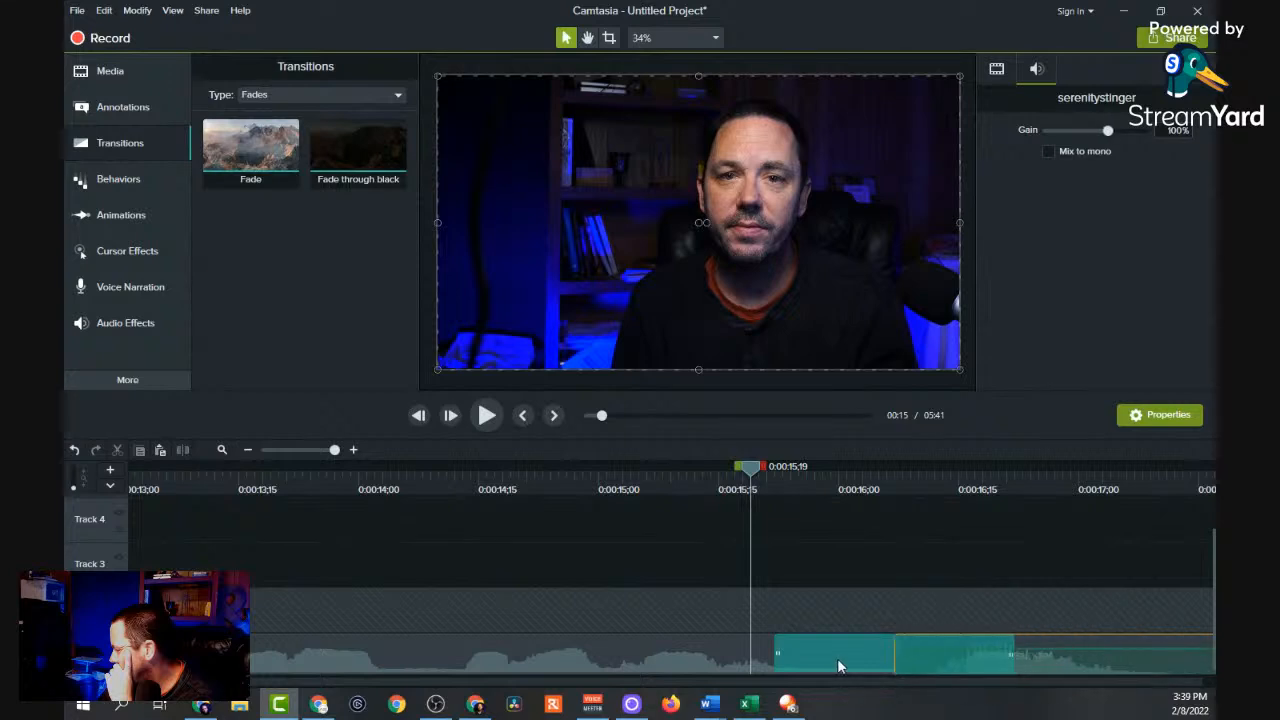
scroll(680, 580, right, 10)
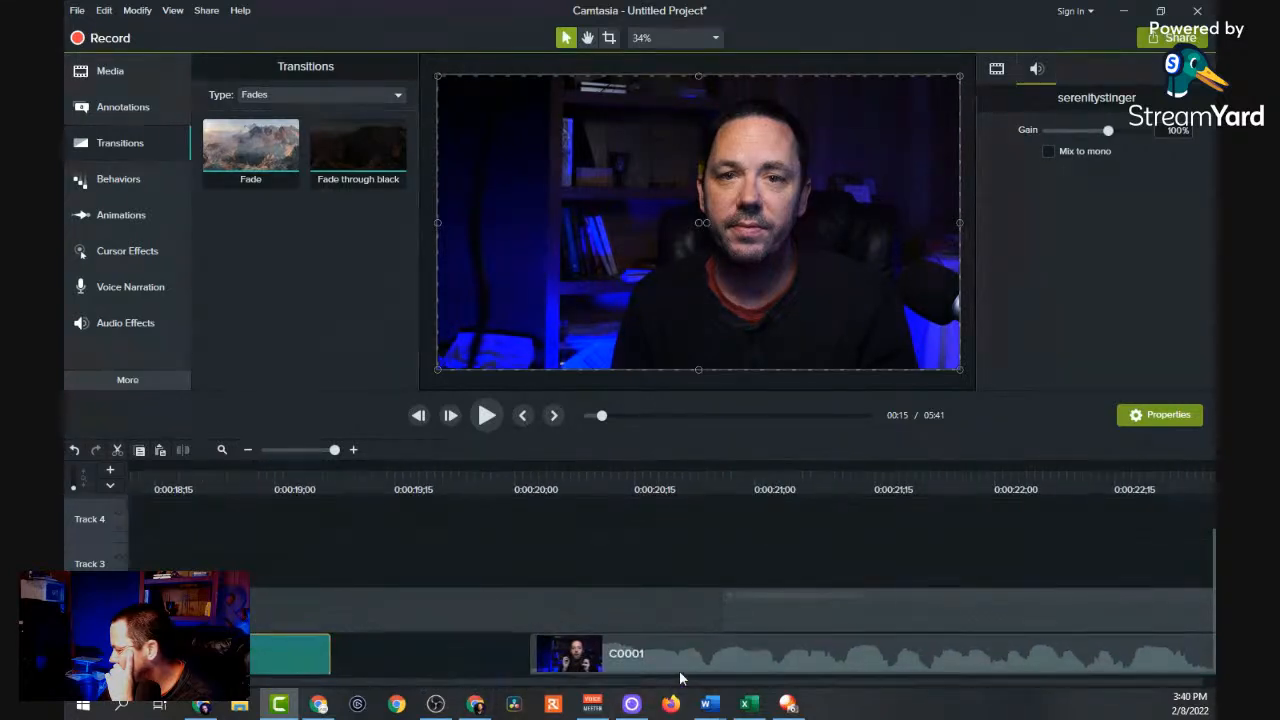
drag(679, 665, 353, 675)
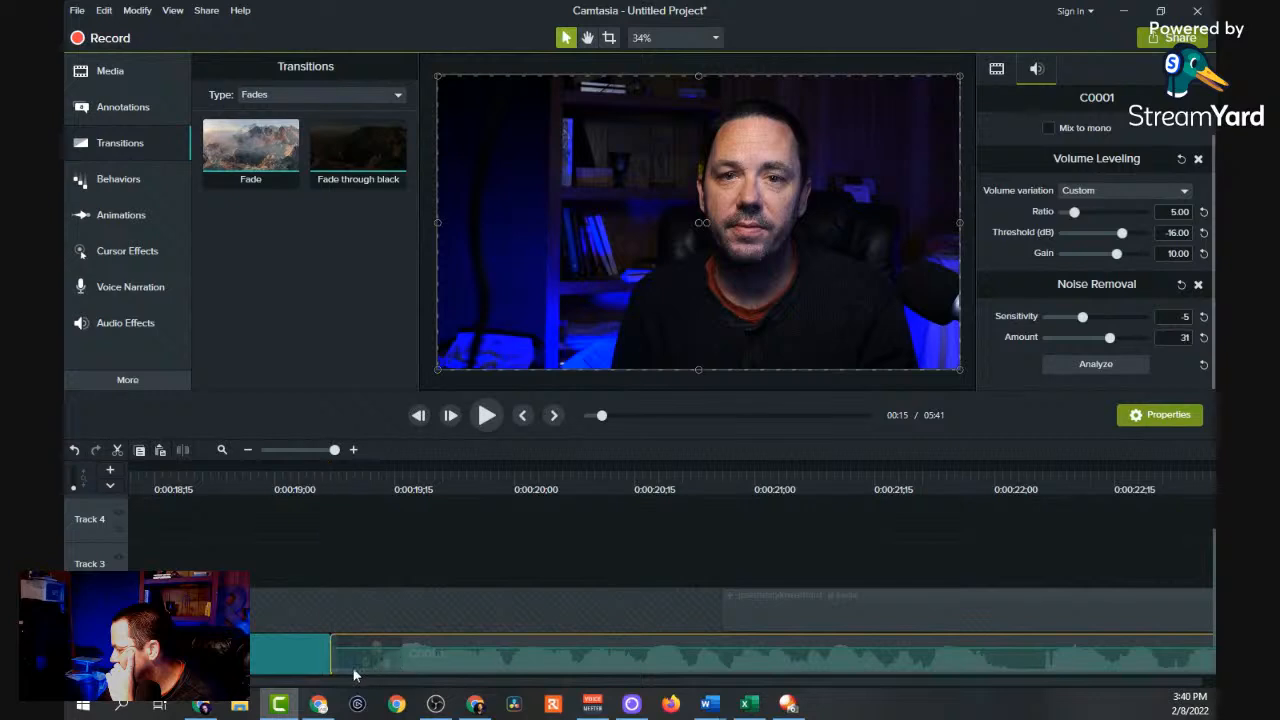
Try a shortened Fade through black transition at the start of the C0001 clip that follows serenitystinger.
click(132, 143)
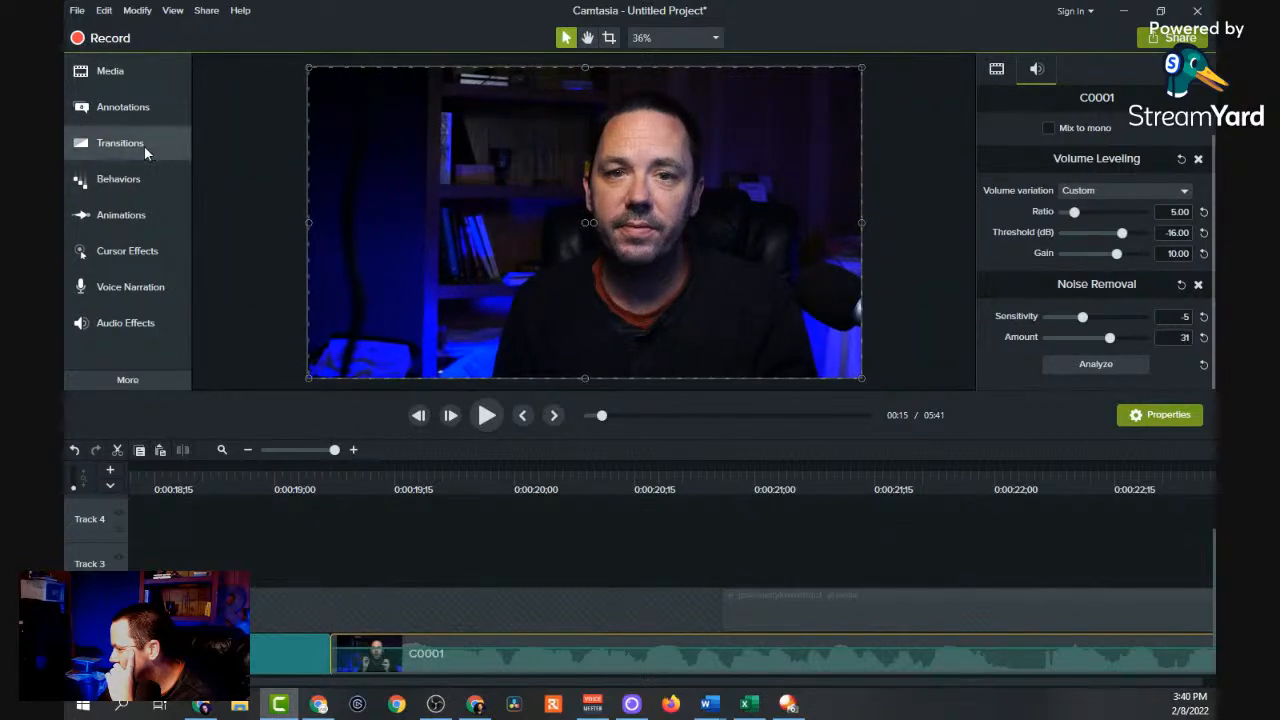
click(144, 145)
drag(218, 121, 295, 318)
drag(331, 589, 240, 140)
drag(357, 150, 362, 670)
drag(566, 654, 437, 662)
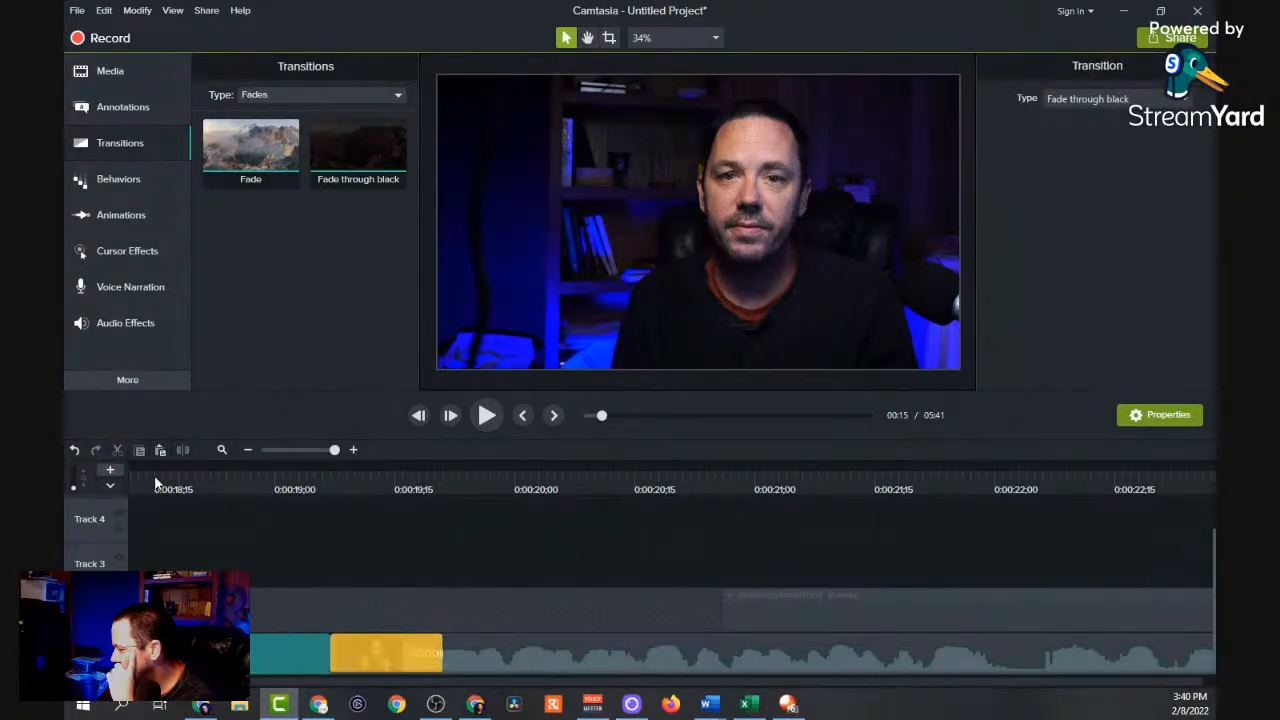
Replace the separate fades with one Fade through black transition across the join between serenitystinger and C0001, and shorten it slightly.
click(264, 654)
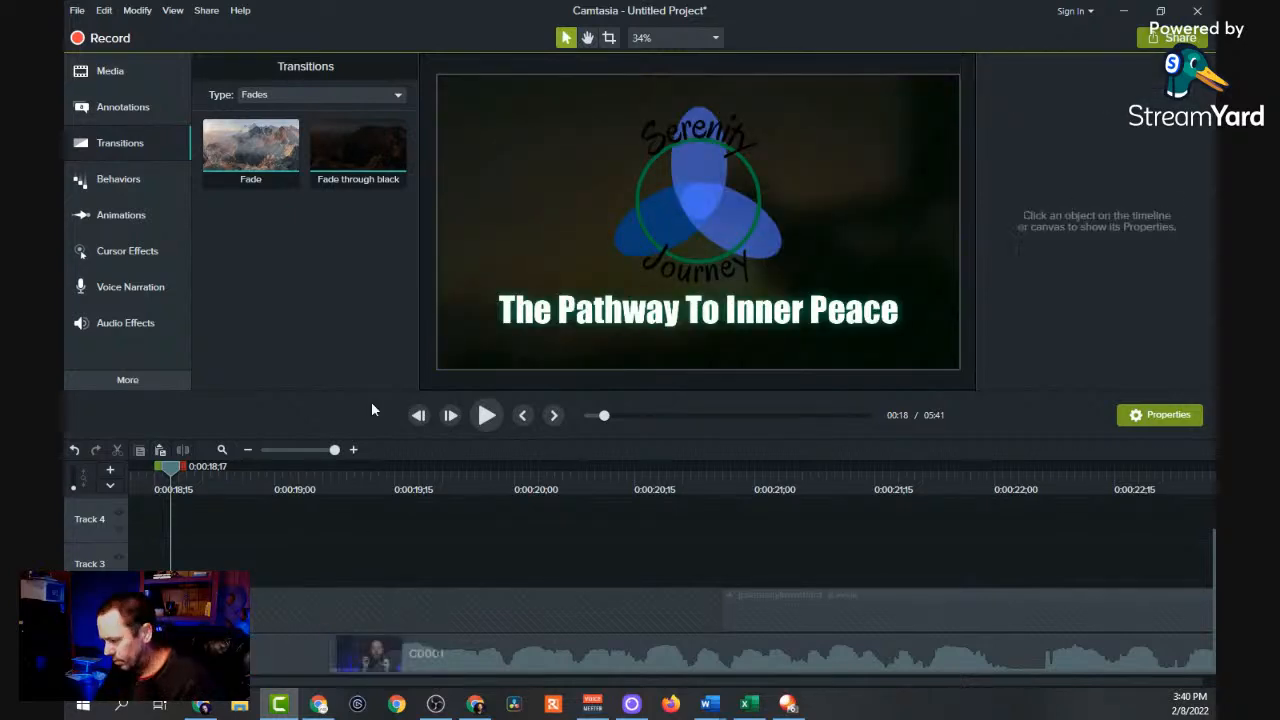
drag(371, 134, 318, 654)
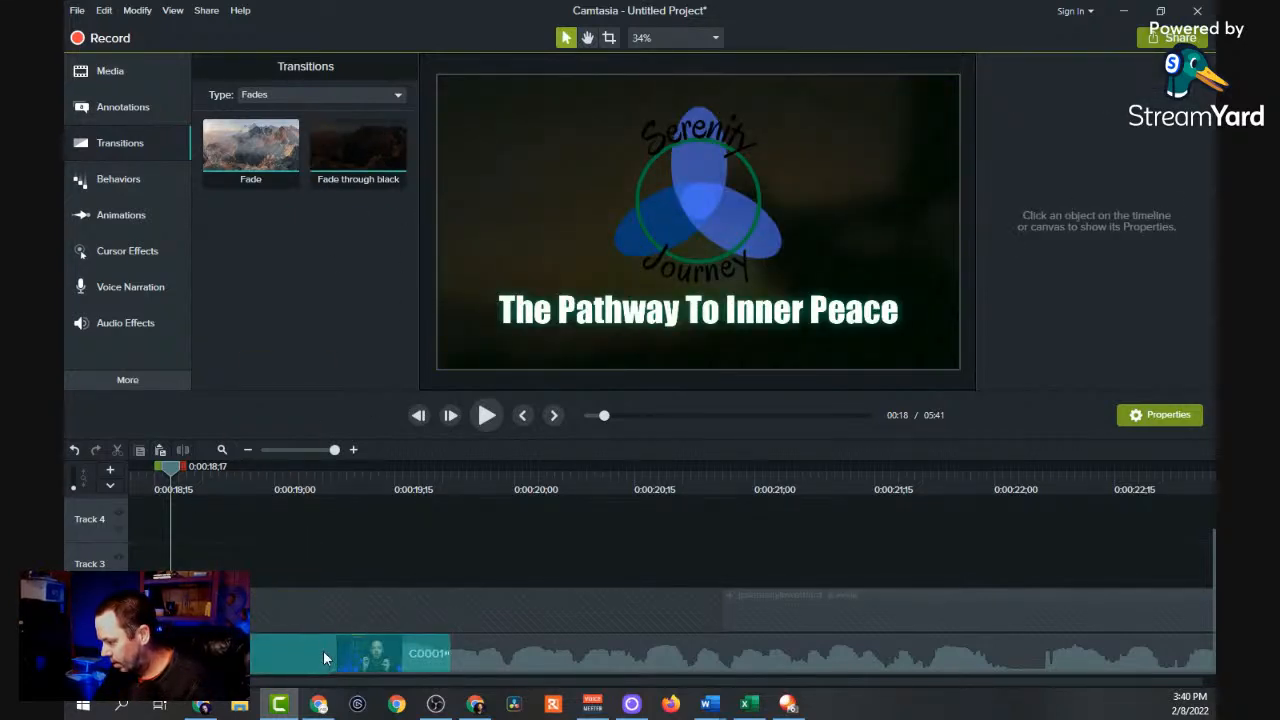
drag(448, 653, 440, 653)
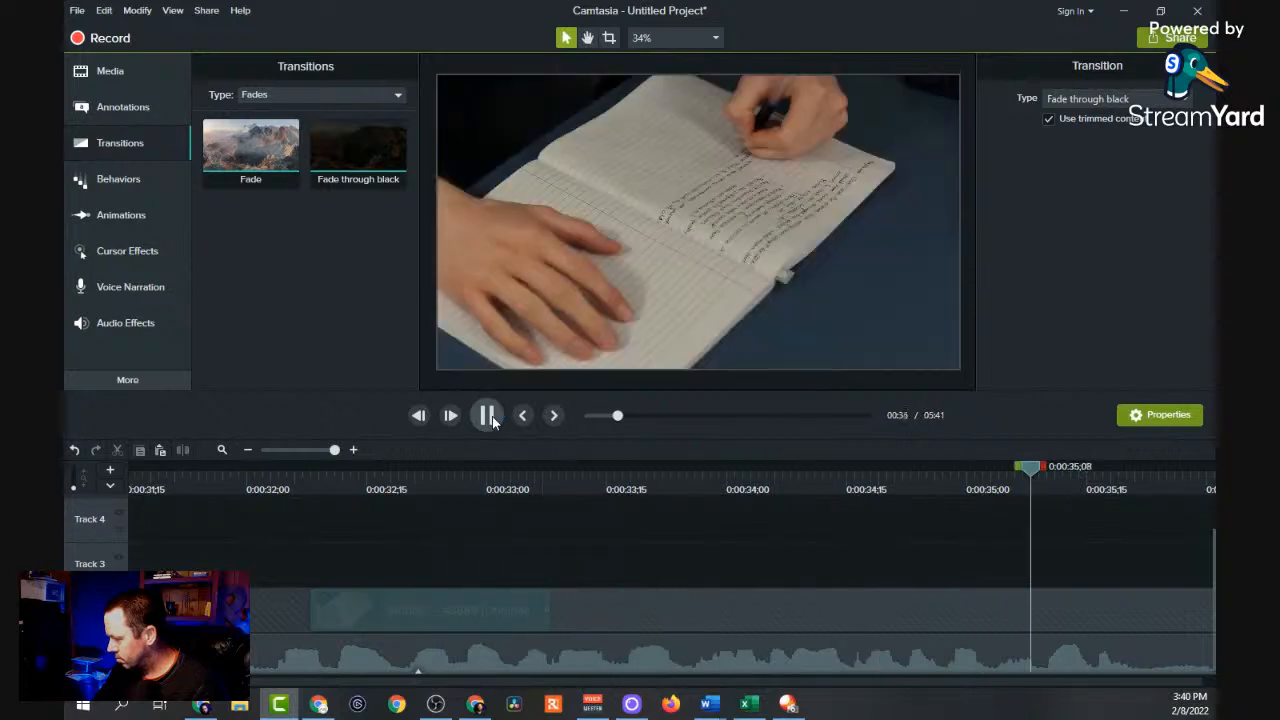
Play on to about 0:00:47 and move the next C0001 clip earlier to close the gap after the preceding clip.
click(487, 416)
click(487, 416)
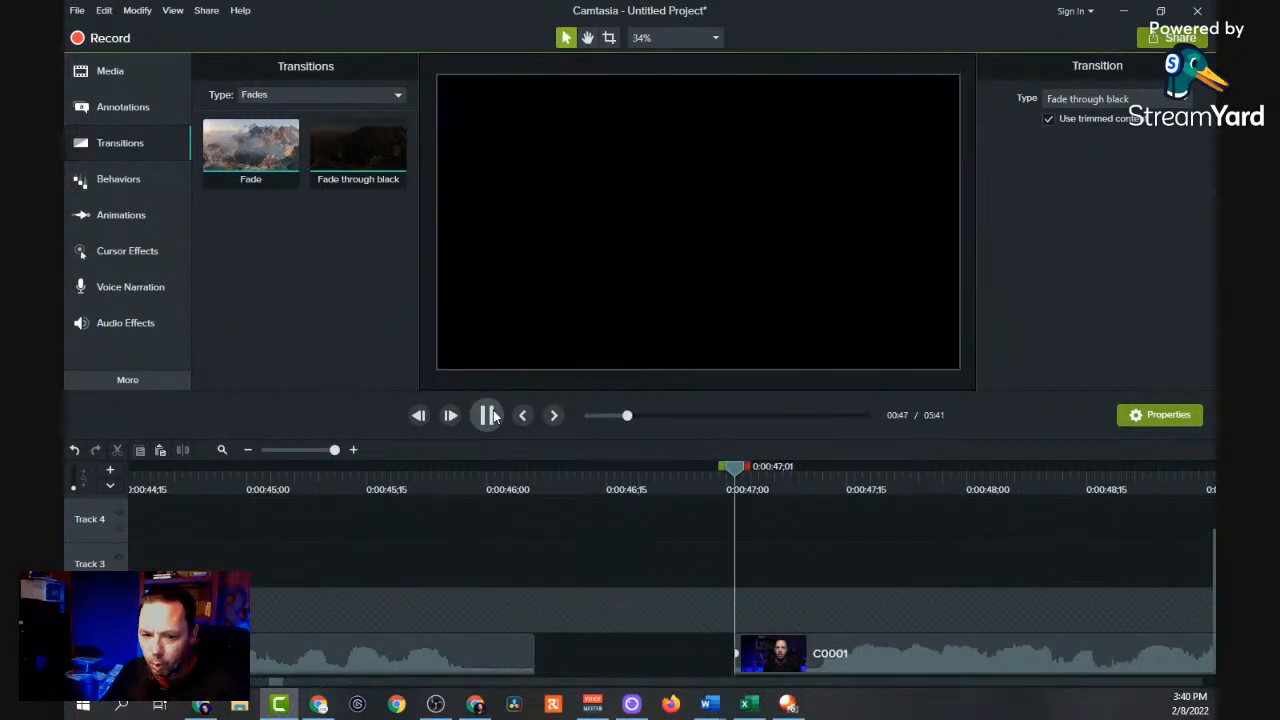
click(497, 412)
drag(763, 657, 477, 656)
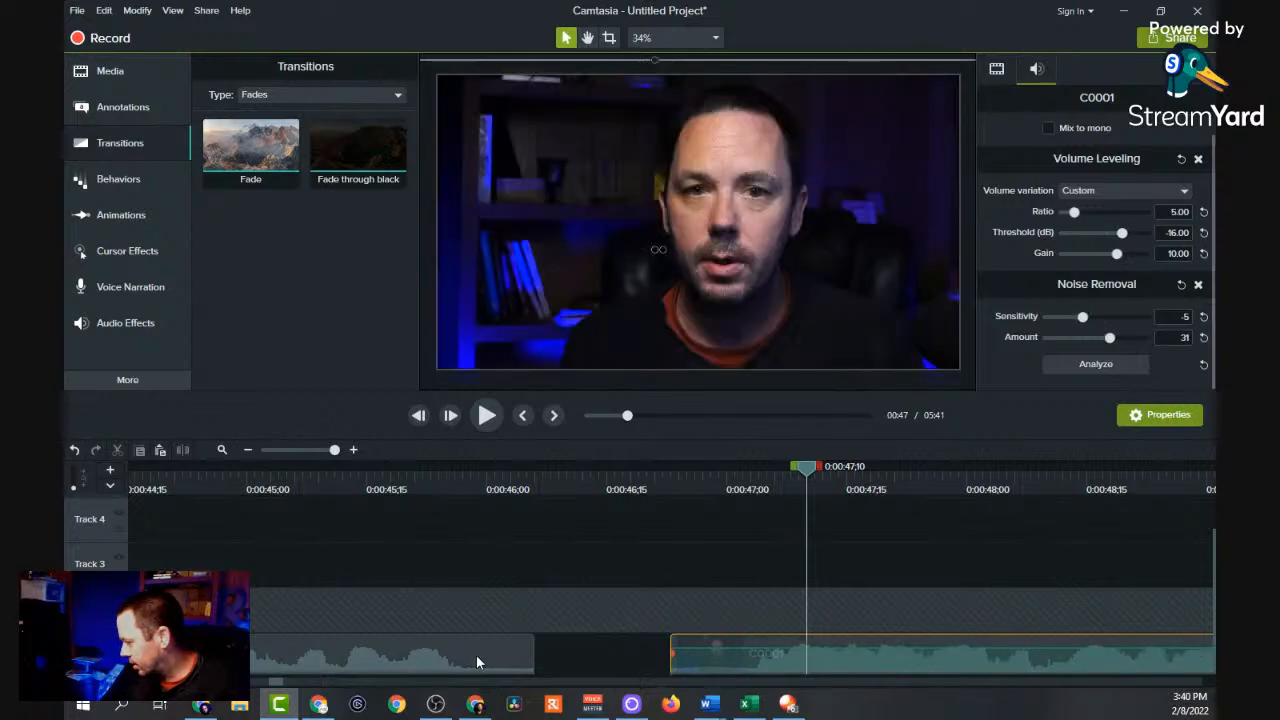
drag(689, 678, 675, 678)
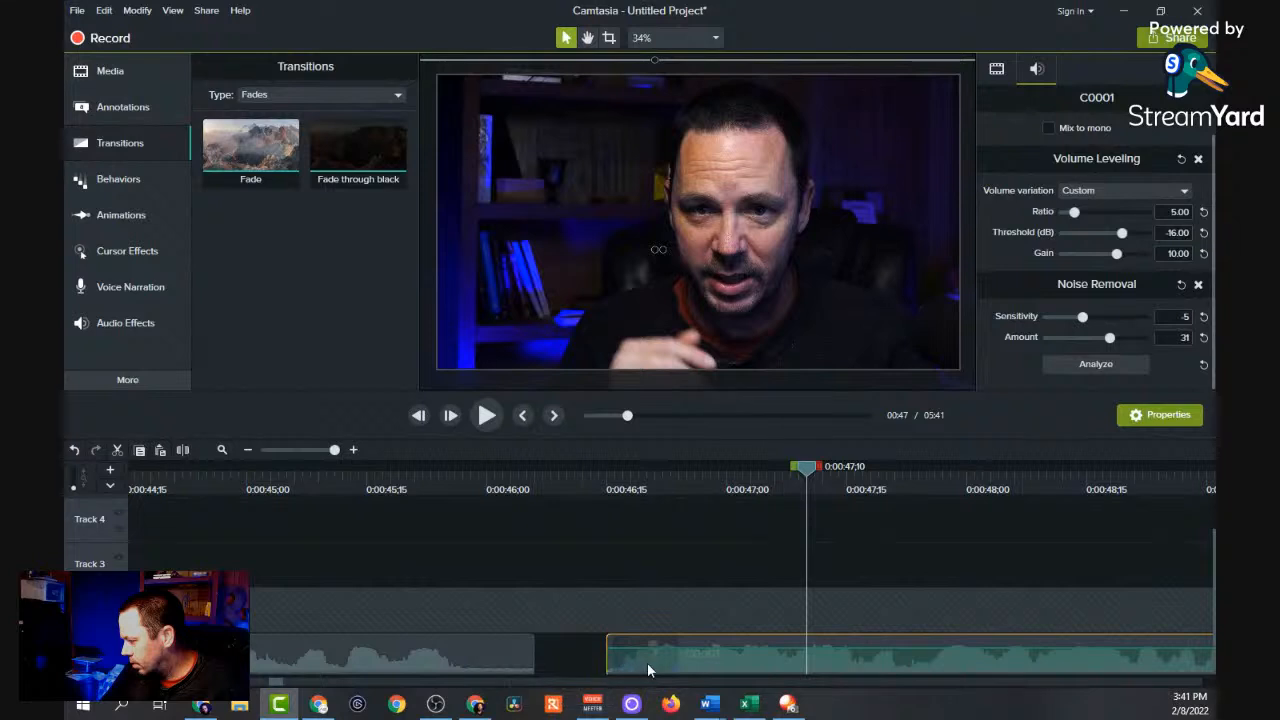
click(516, 665)
drag(533, 655, 474, 660)
drag(584, 662, 484, 657)
click(415, 490)
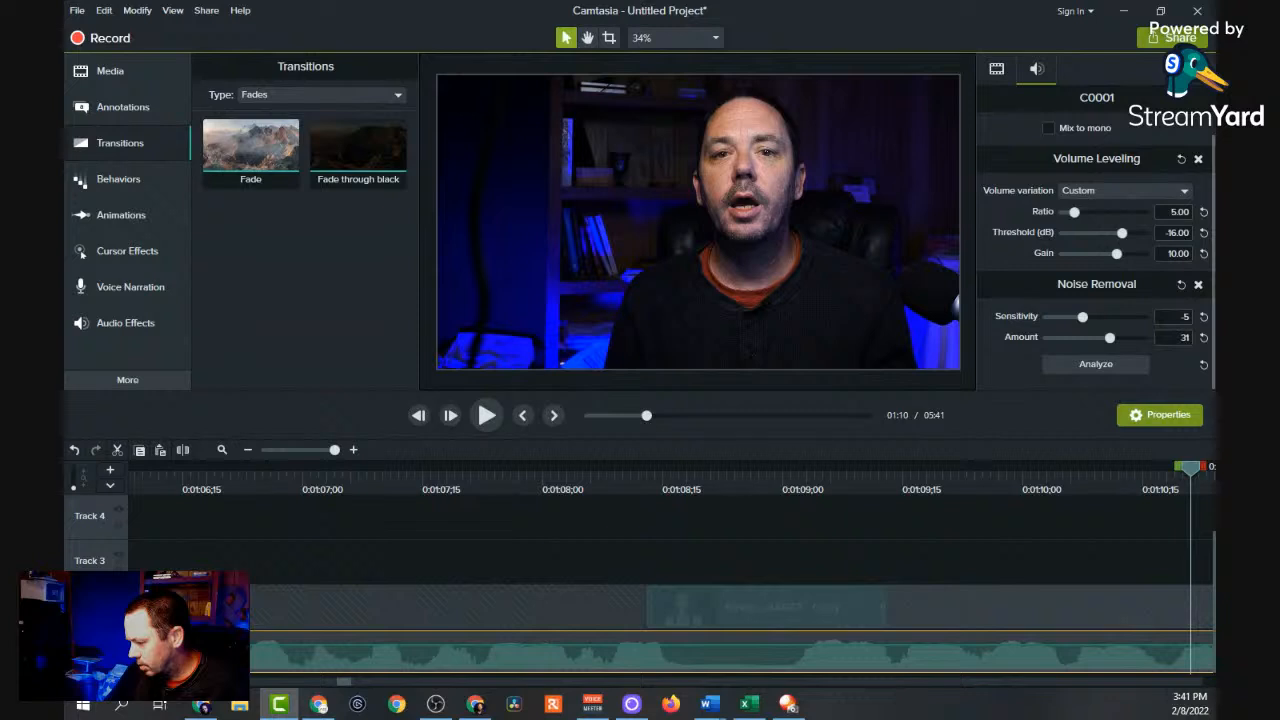
Review the video up to 0:01:37;07 and import the Brain - 37956 clip from the Downloads folder into the Media Bin.
drag(704, 601, 704, 601)
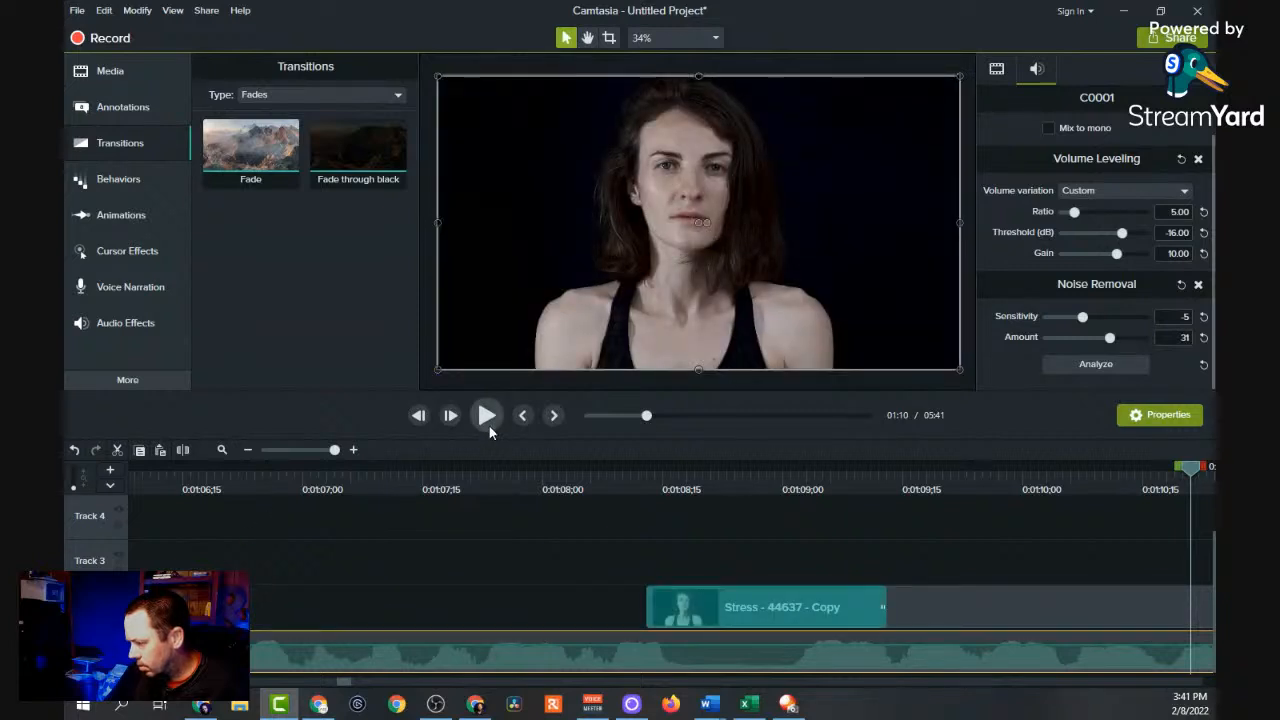
click(488, 426)
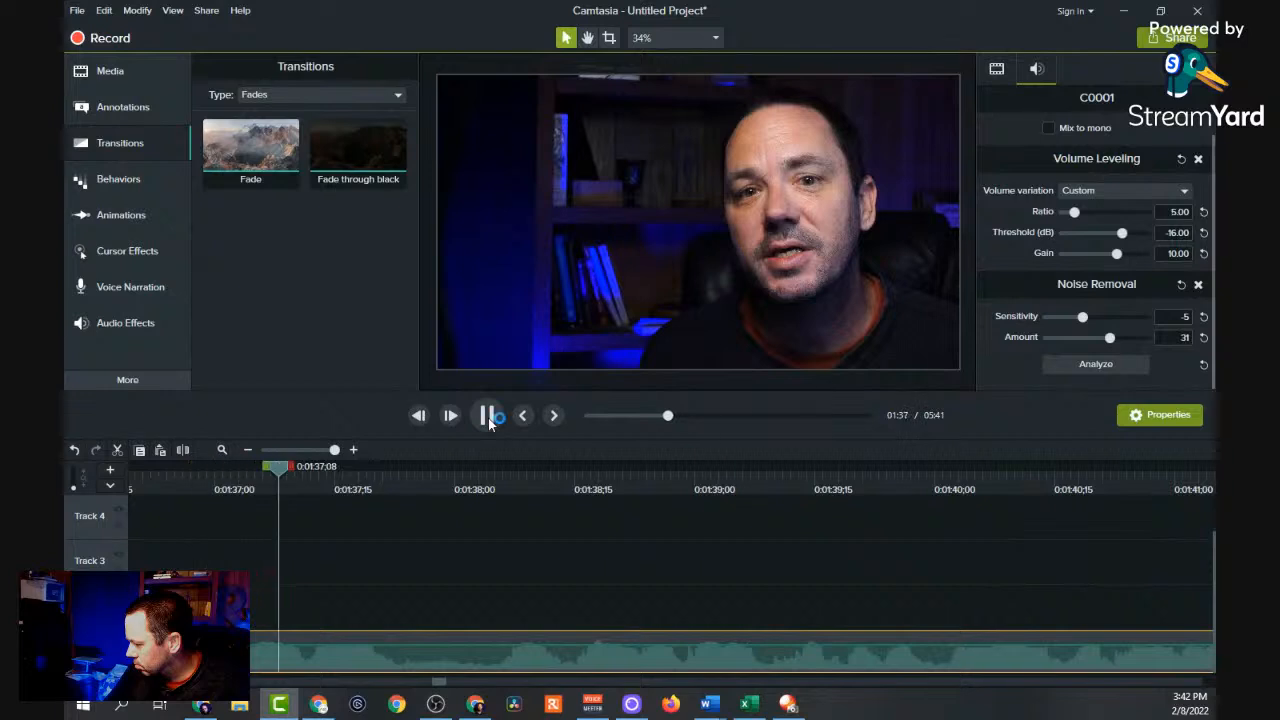
drag(323, 480, 270, 482)
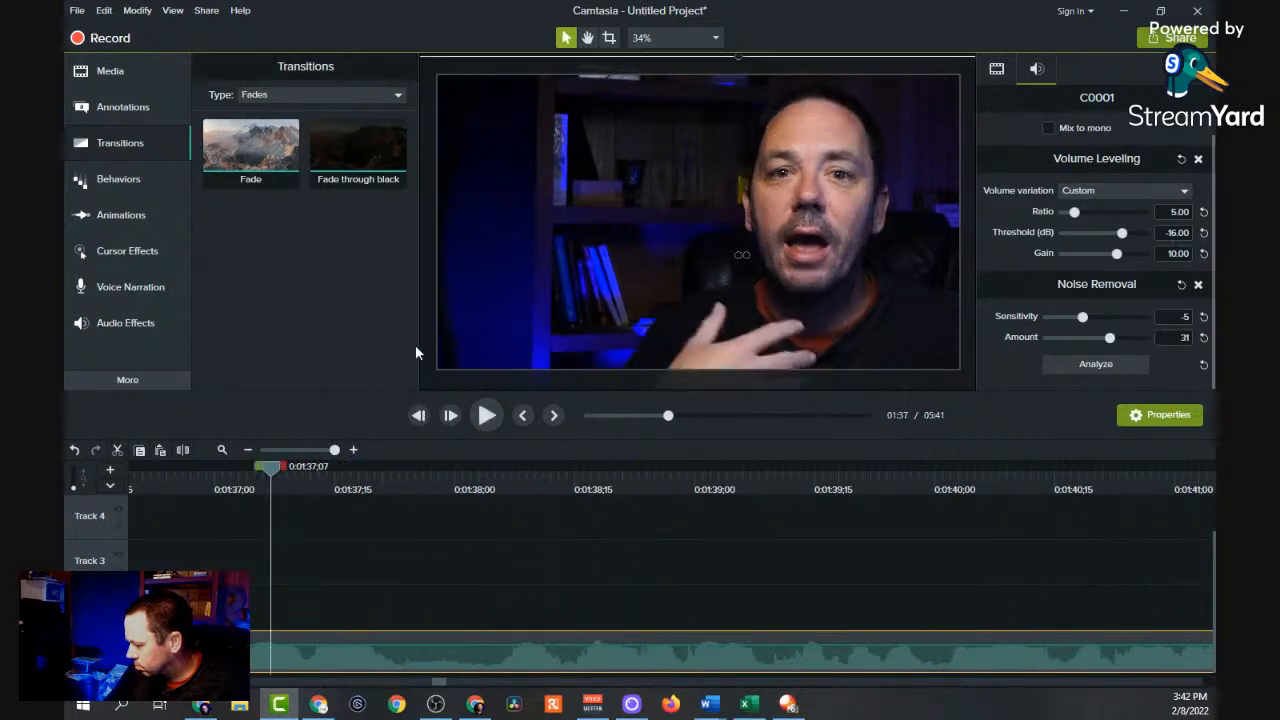
click(108, 75)
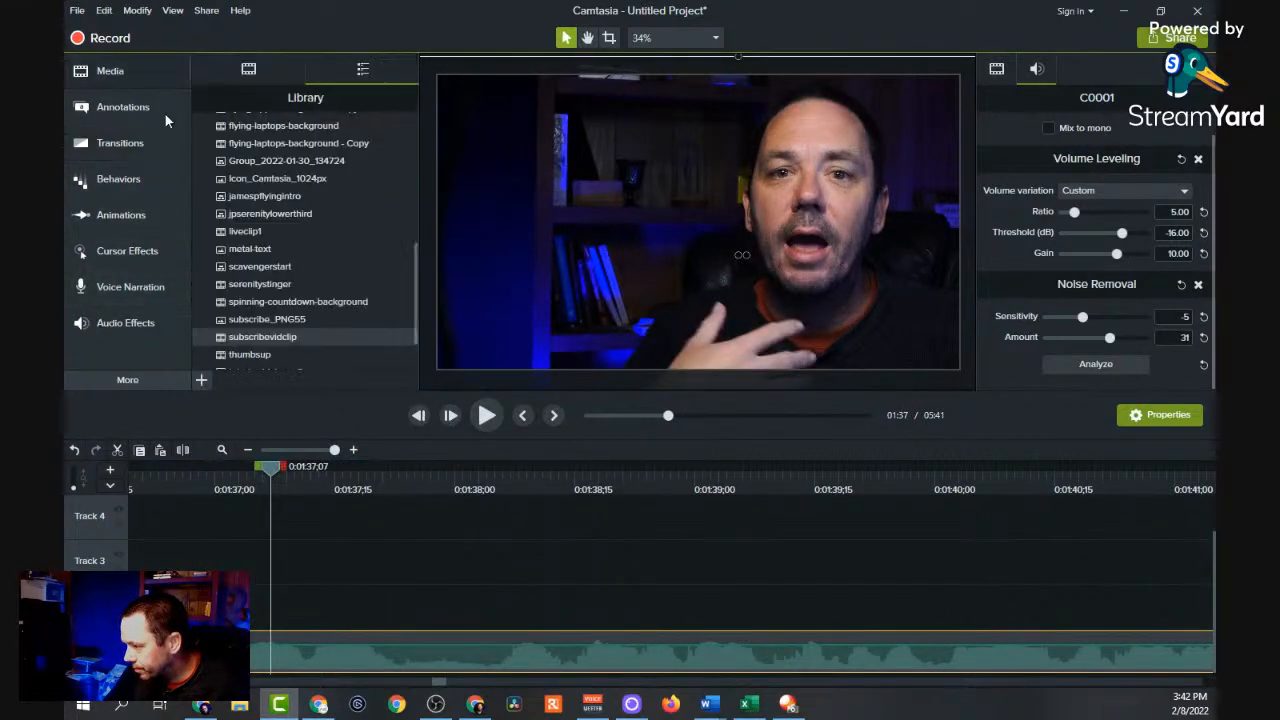
click(261, 82)
click(201, 381)
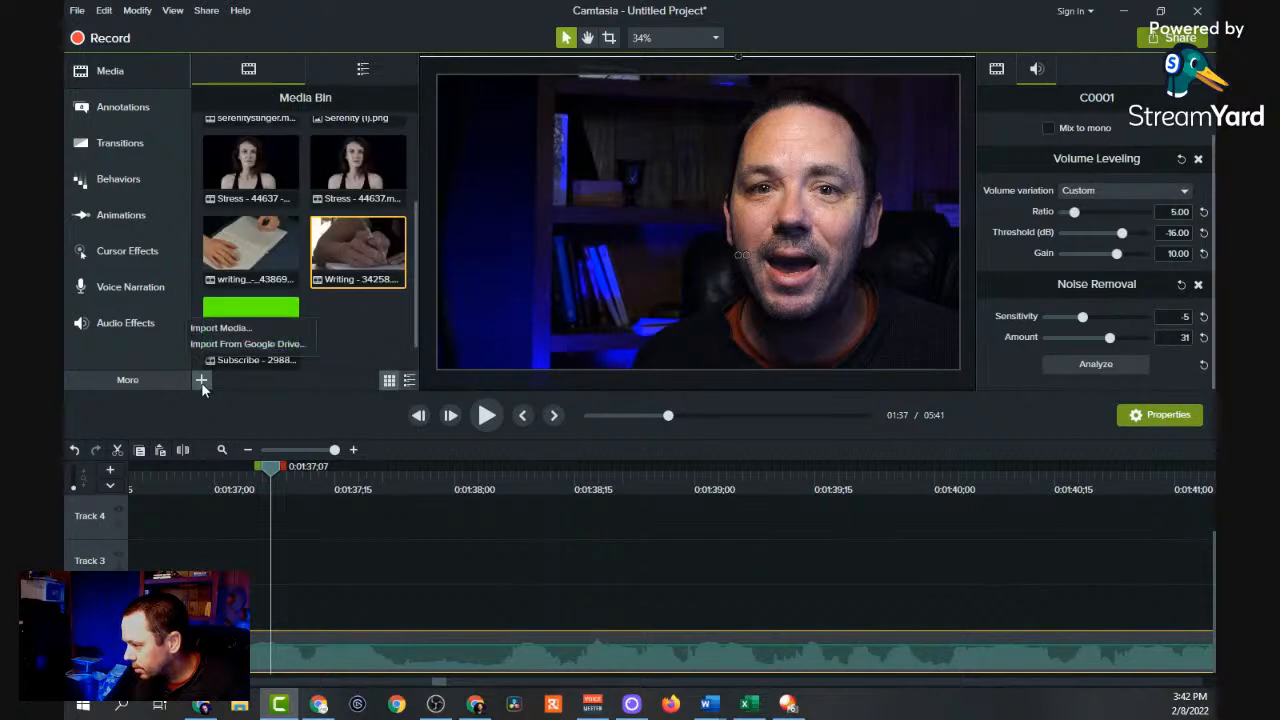
click(231, 329)
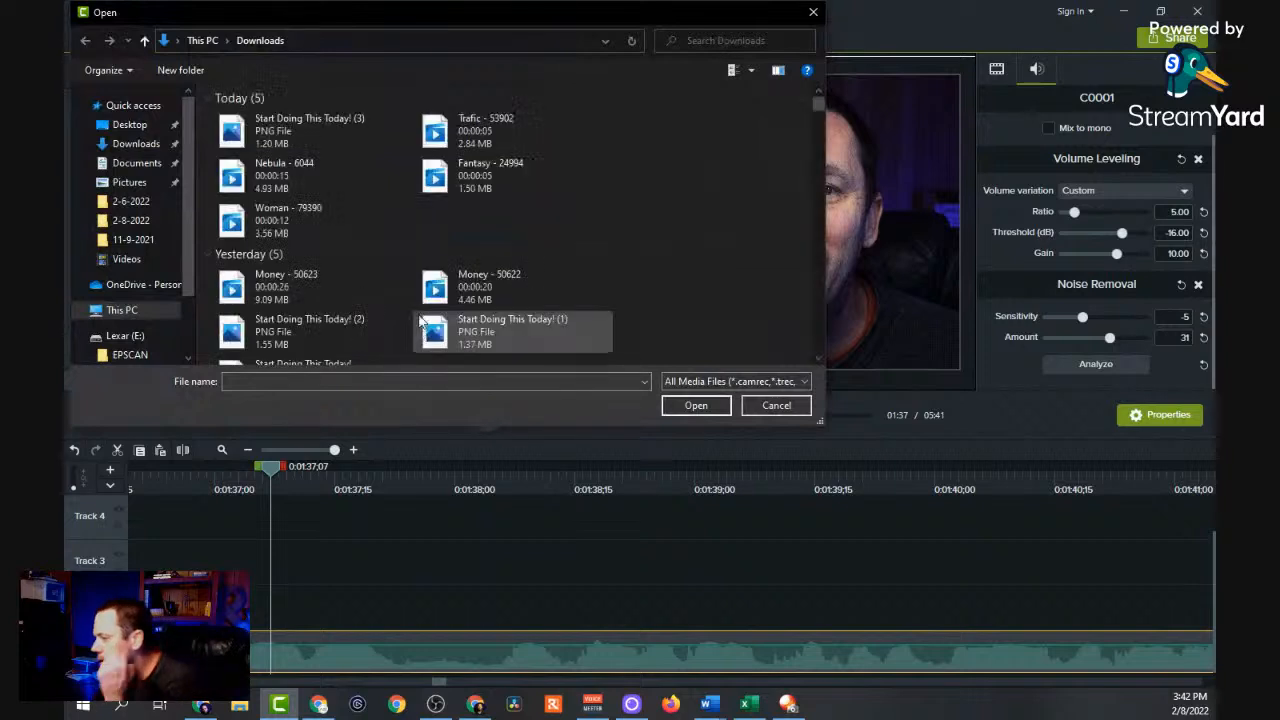
scroll(333, 261, down, 5)
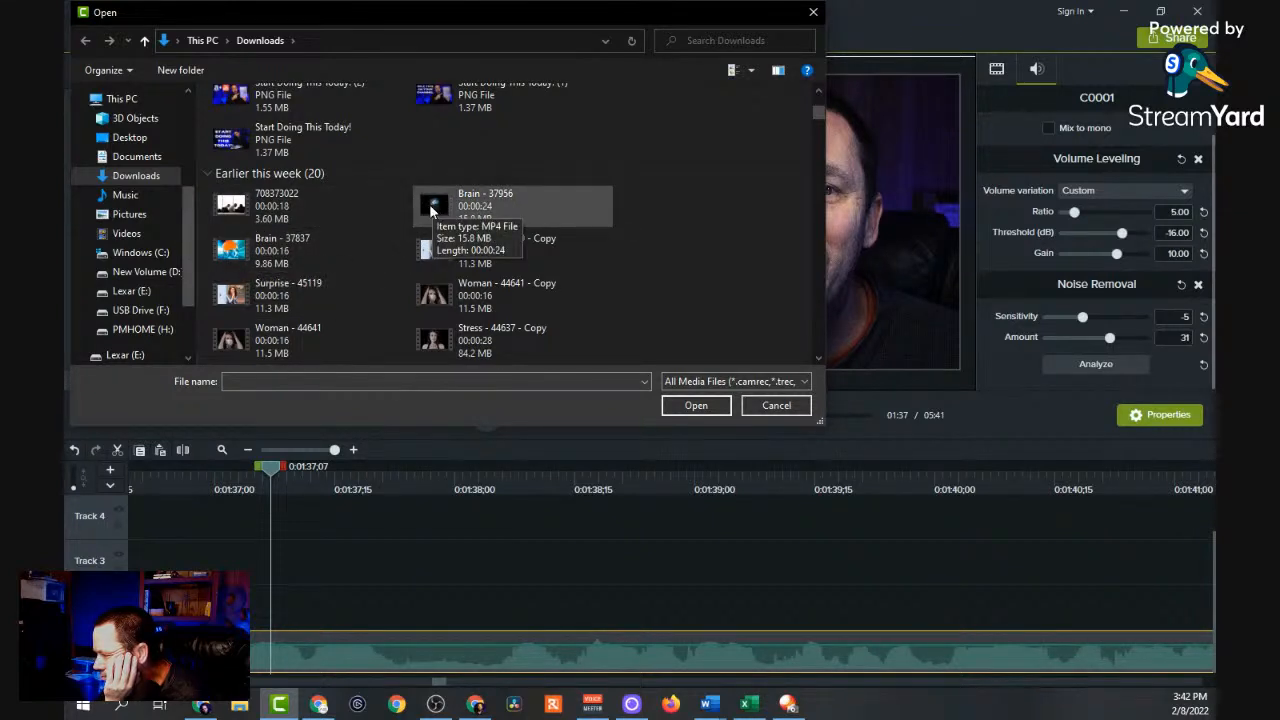
scroll(430, 206, down, 3)
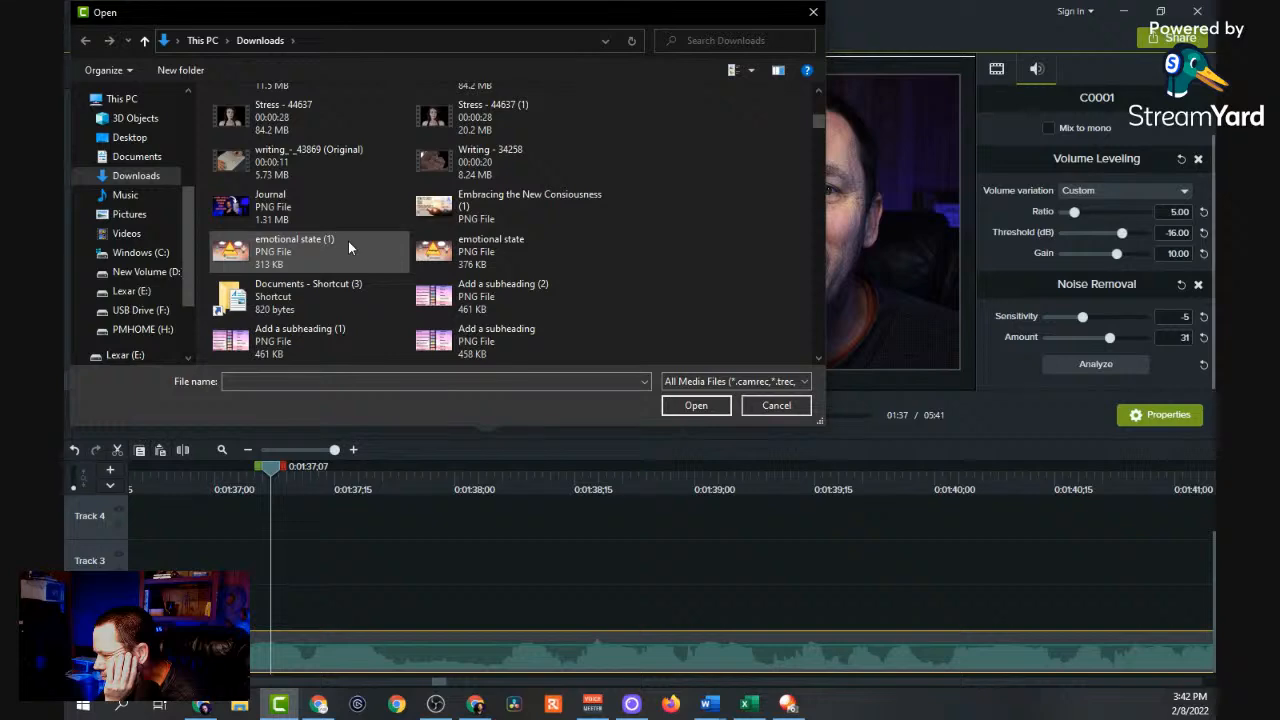
scroll(348, 241, up, 5)
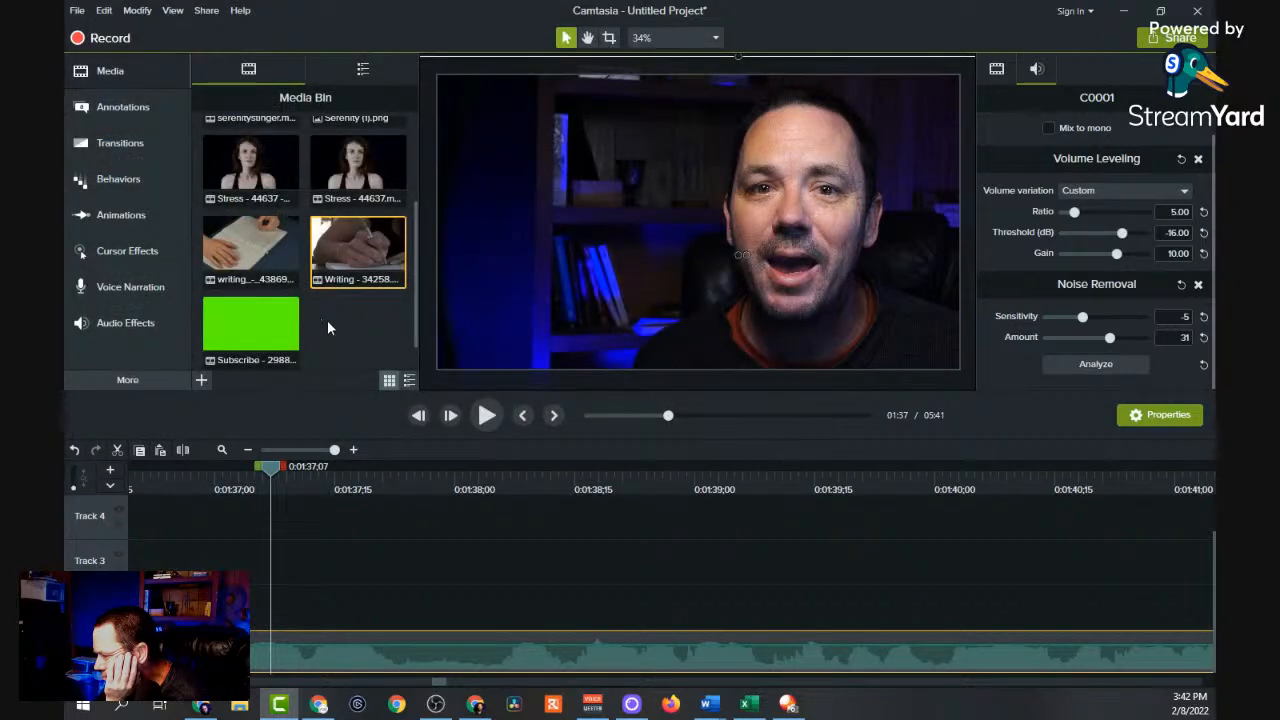
Place the Brain - 37956 clip on the track below Track 3 at 0:01:32;08 with a Fade transition, and play it to 0:01:44;26.
drag(275, 467, 133, 470)
drag(334, 349, 140, 606)
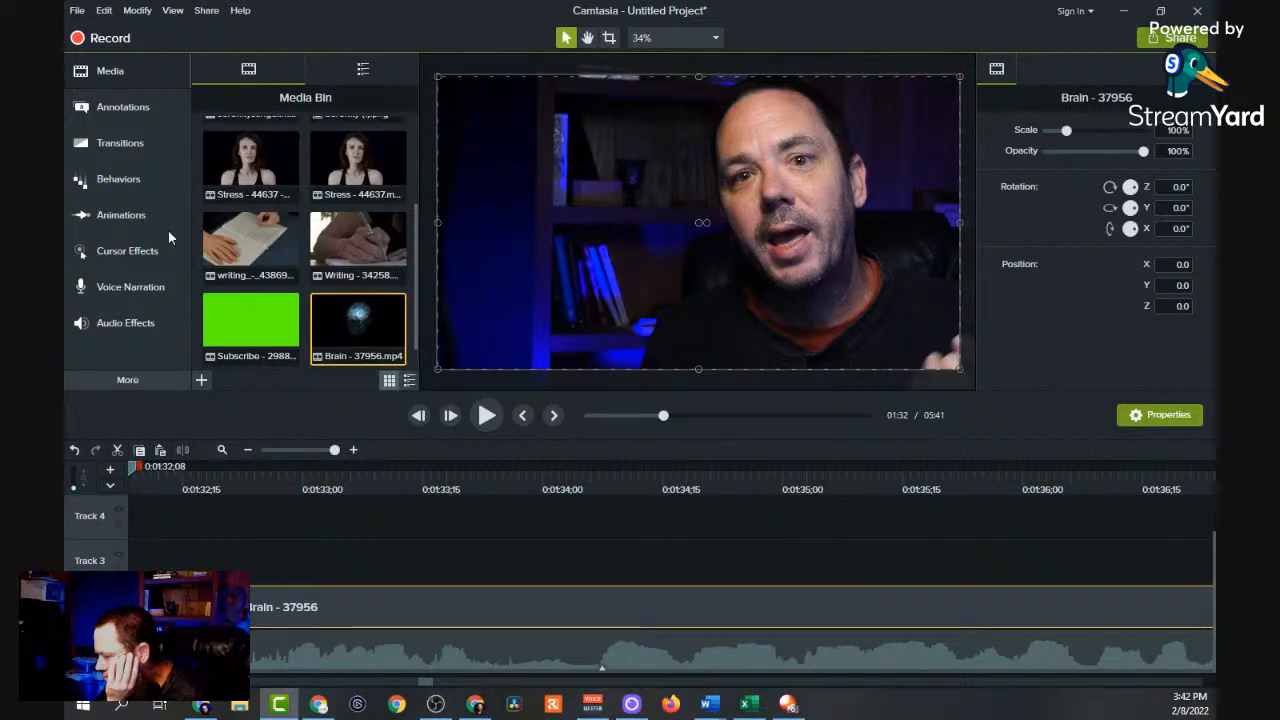
click(120, 143)
drag(250, 150, 167, 558)
click(152, 475)
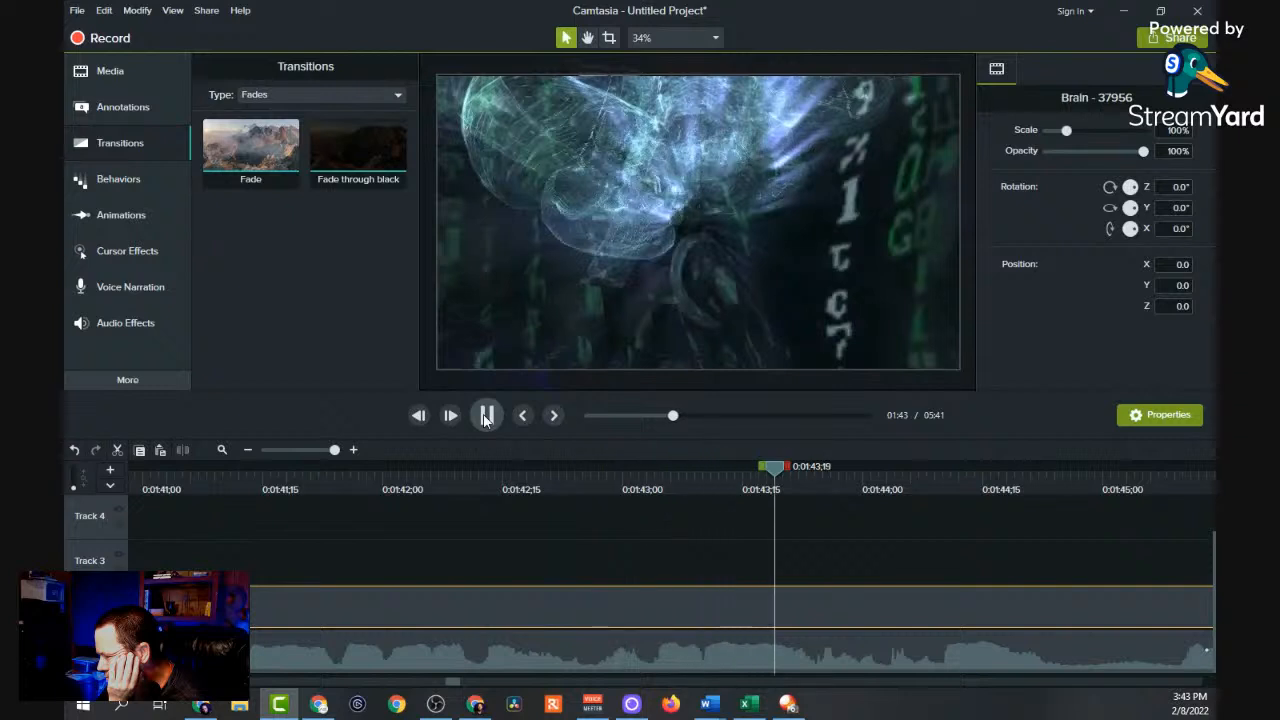
click(487, 416)
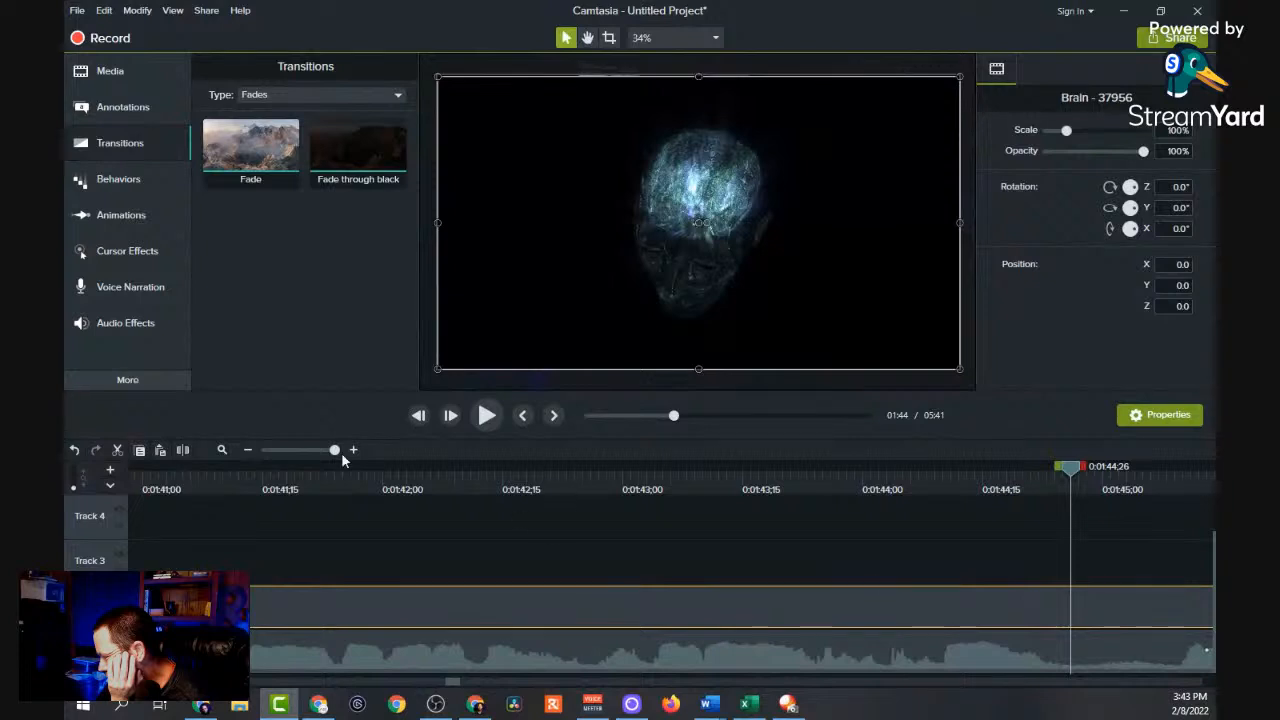
Split the Brain - 37956 clip at 0:01:44;26, delete the part after it, and add a Fade transition to the remaining clip's end.
click(182, 452)
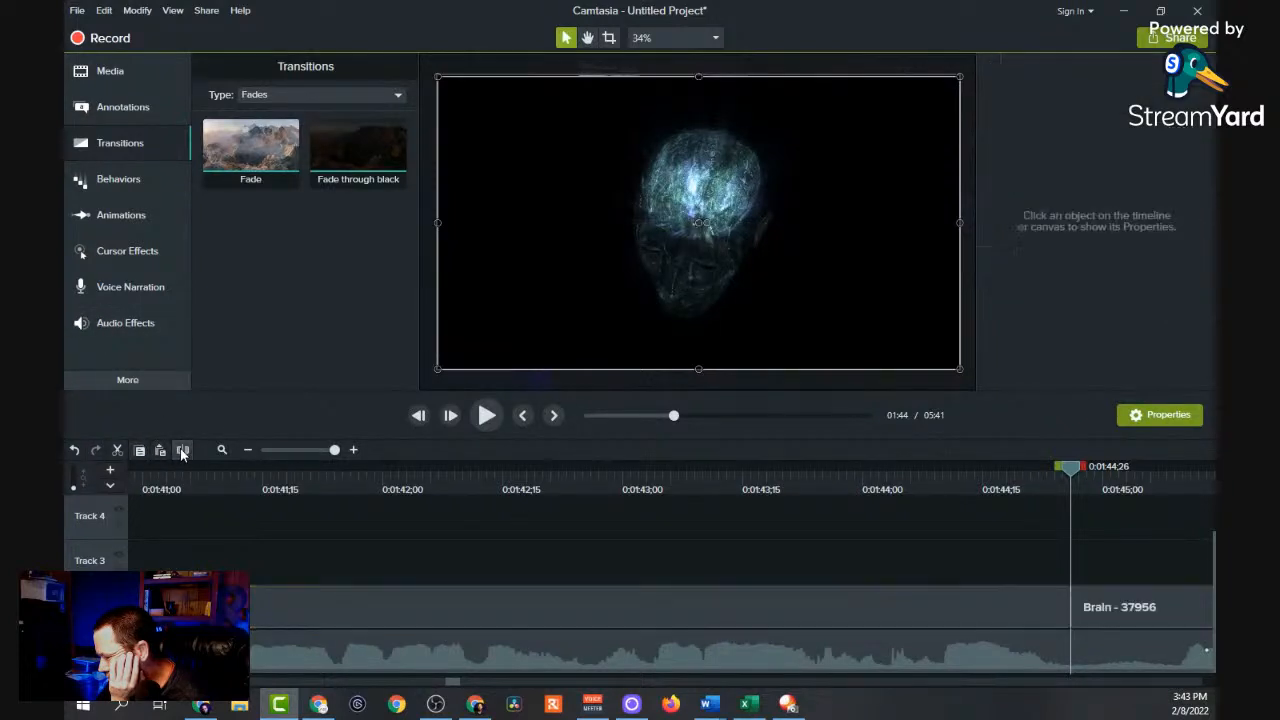
click(142, 107)
click(124, 144)
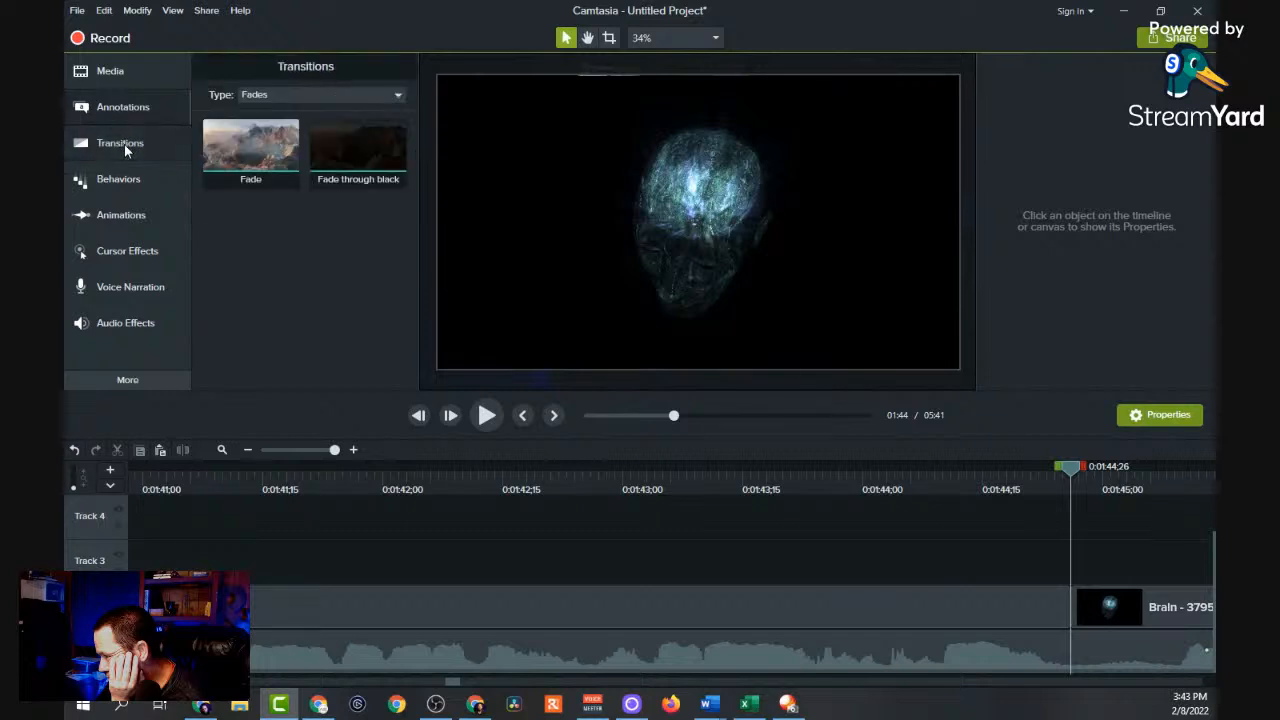
drag(248, 147, 1034, 613)
click(1171, 605)
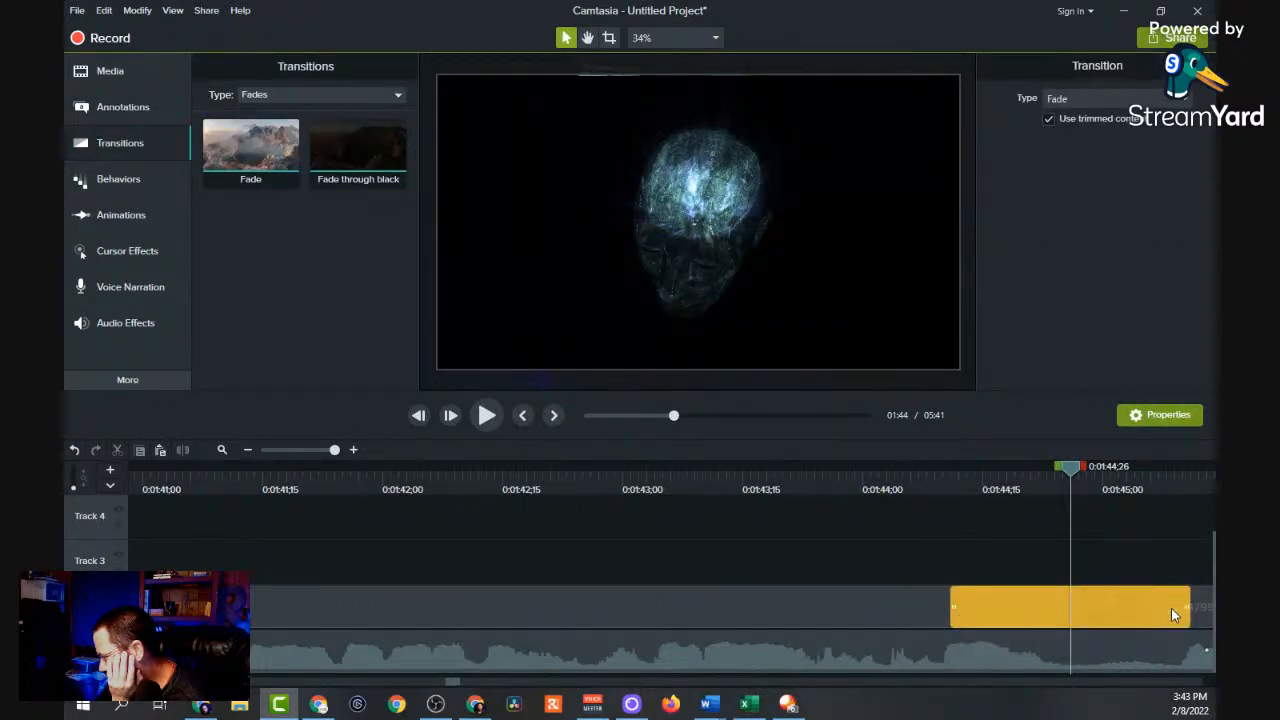
key(Delete)
click(1119, 607)
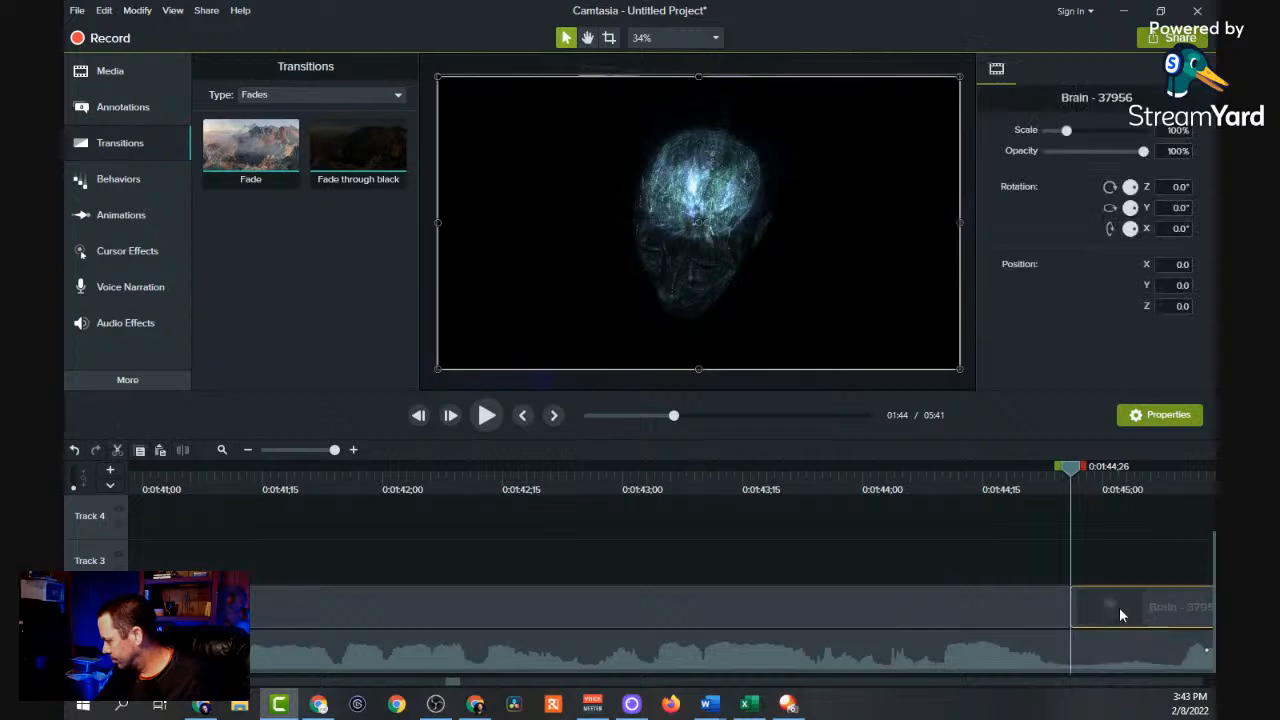
key(Delete)
drag(288, 184, 1028, 613)
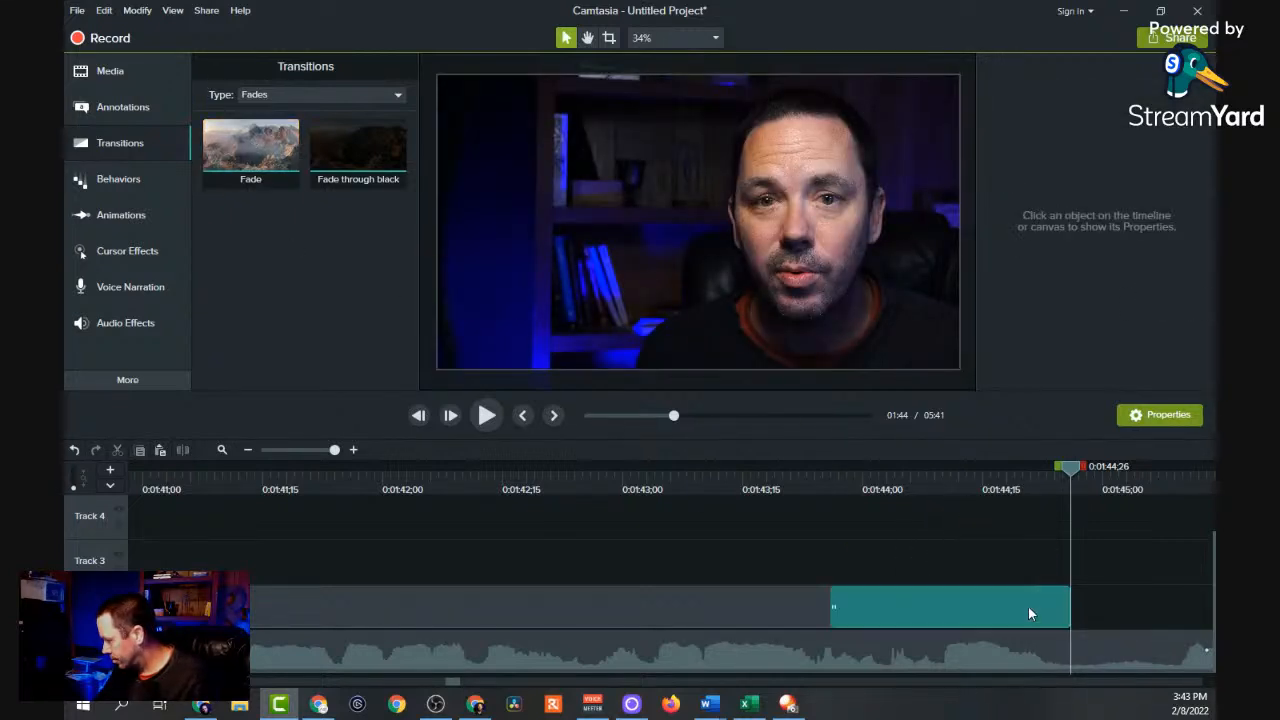
Review the video up to 0:02:22;10, go back to split the C0001 clip at 0:01:52;08, and delete the part after the split.
click(762, 489)
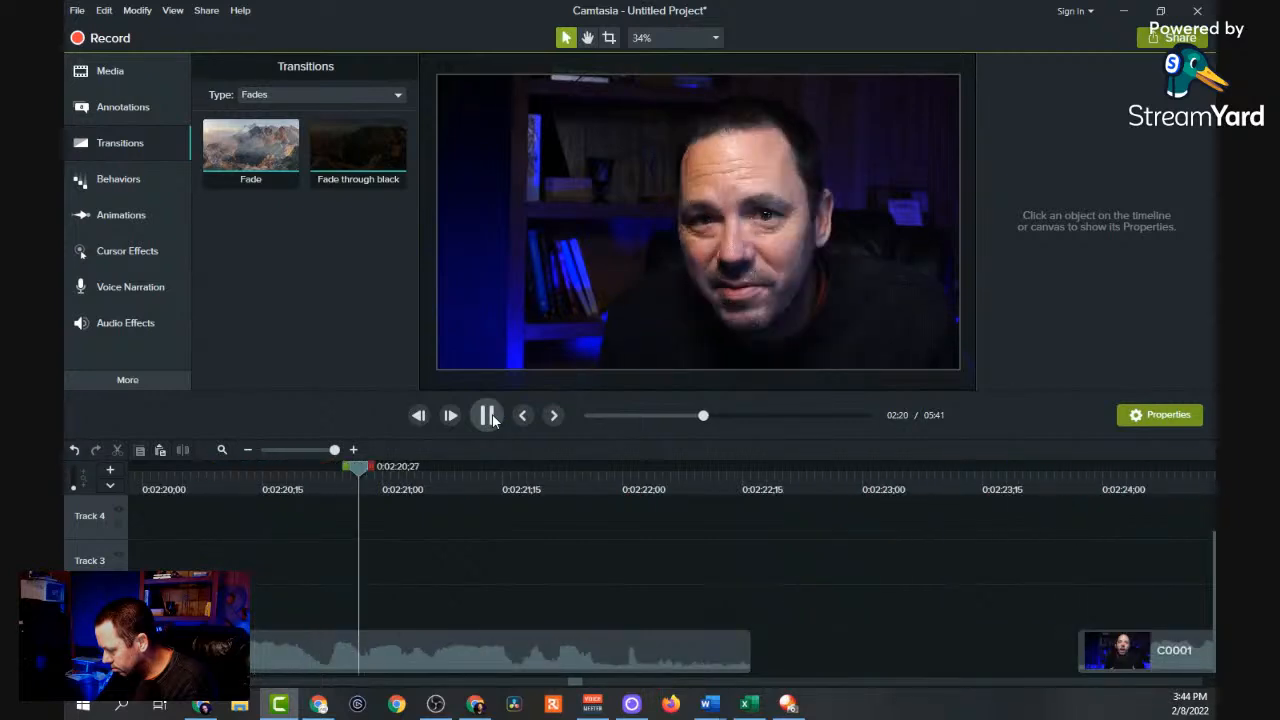
click(488, 416)
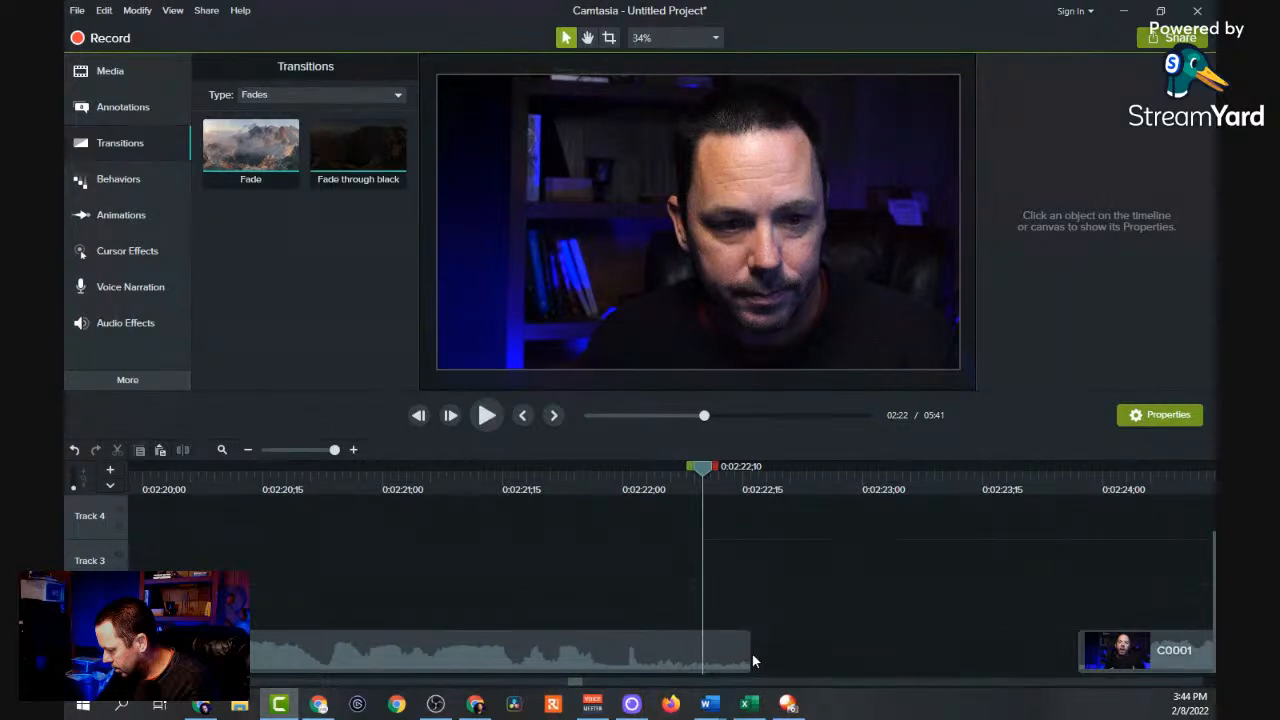
drag(704, 484, 220, 493)
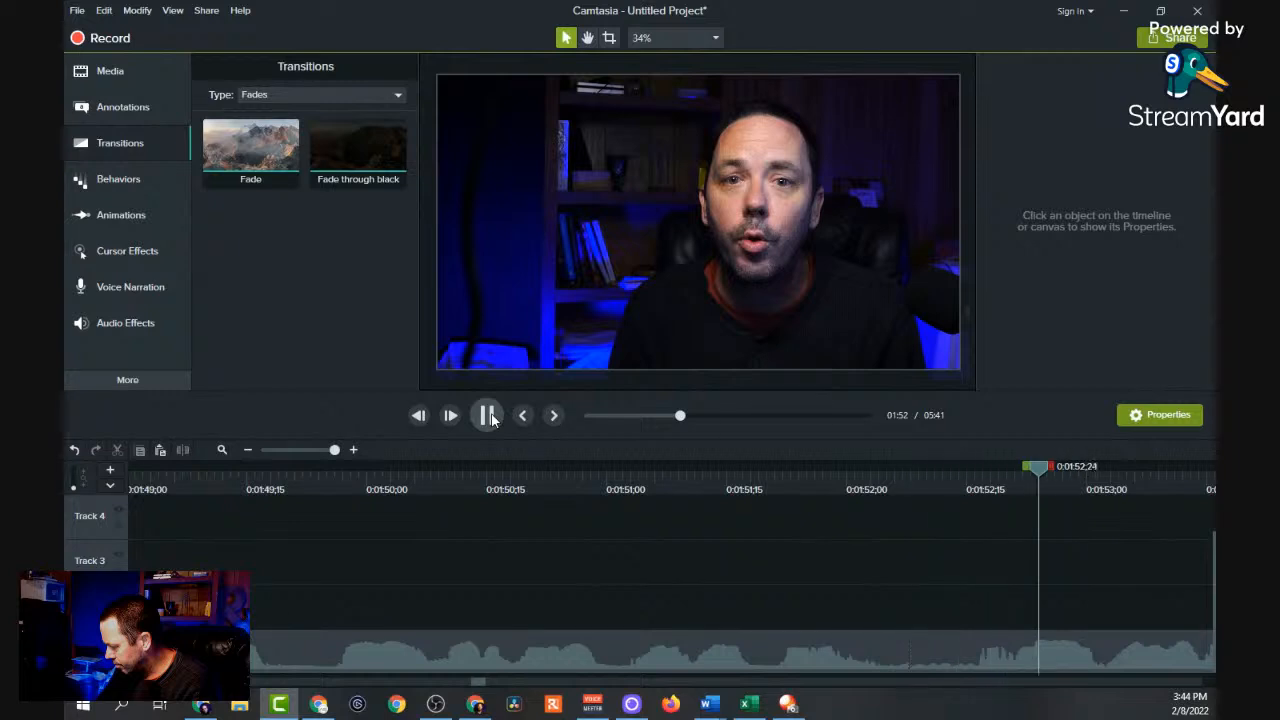
click(489, 417)
click(900, 476)
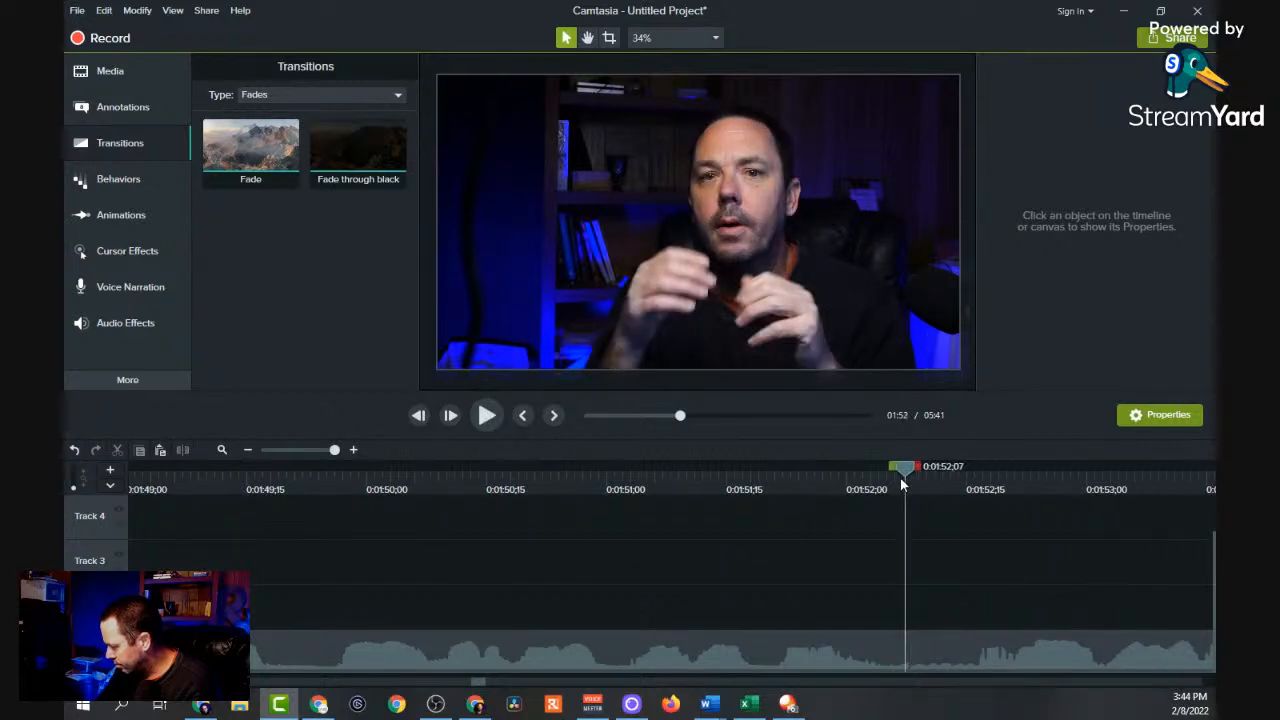
drag(900, 476, 907, 476)
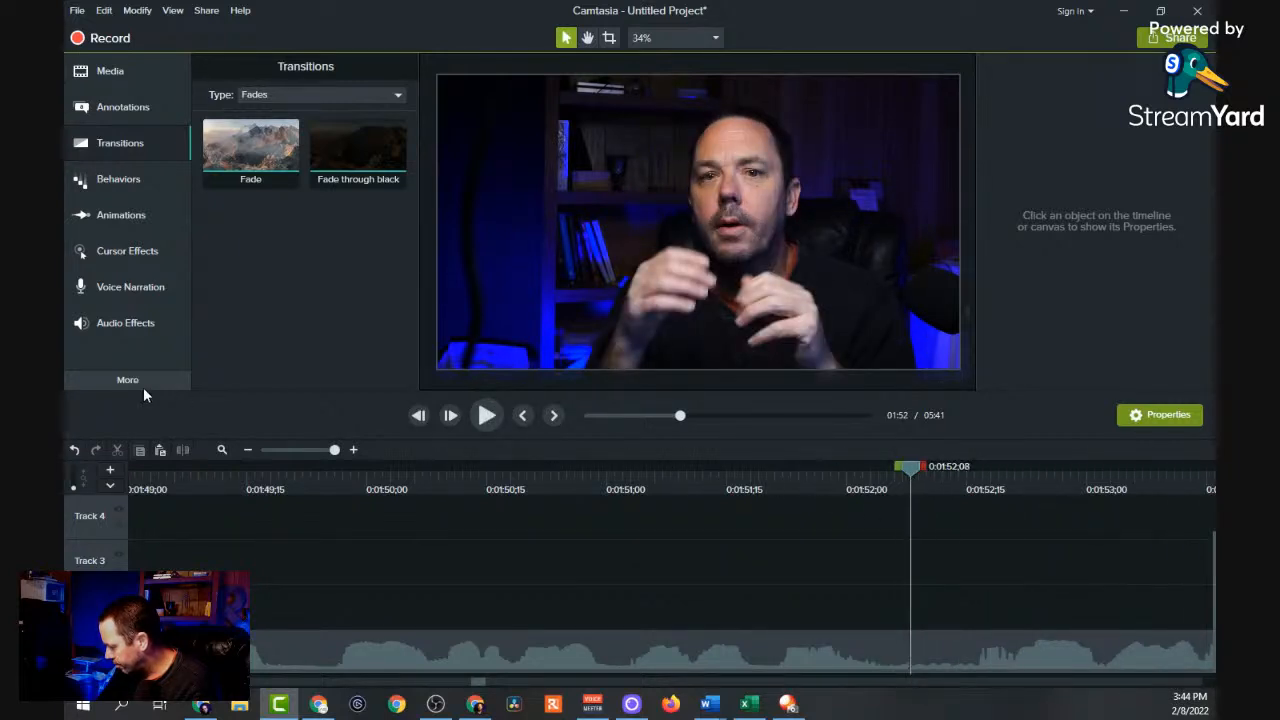
click(326, 643)
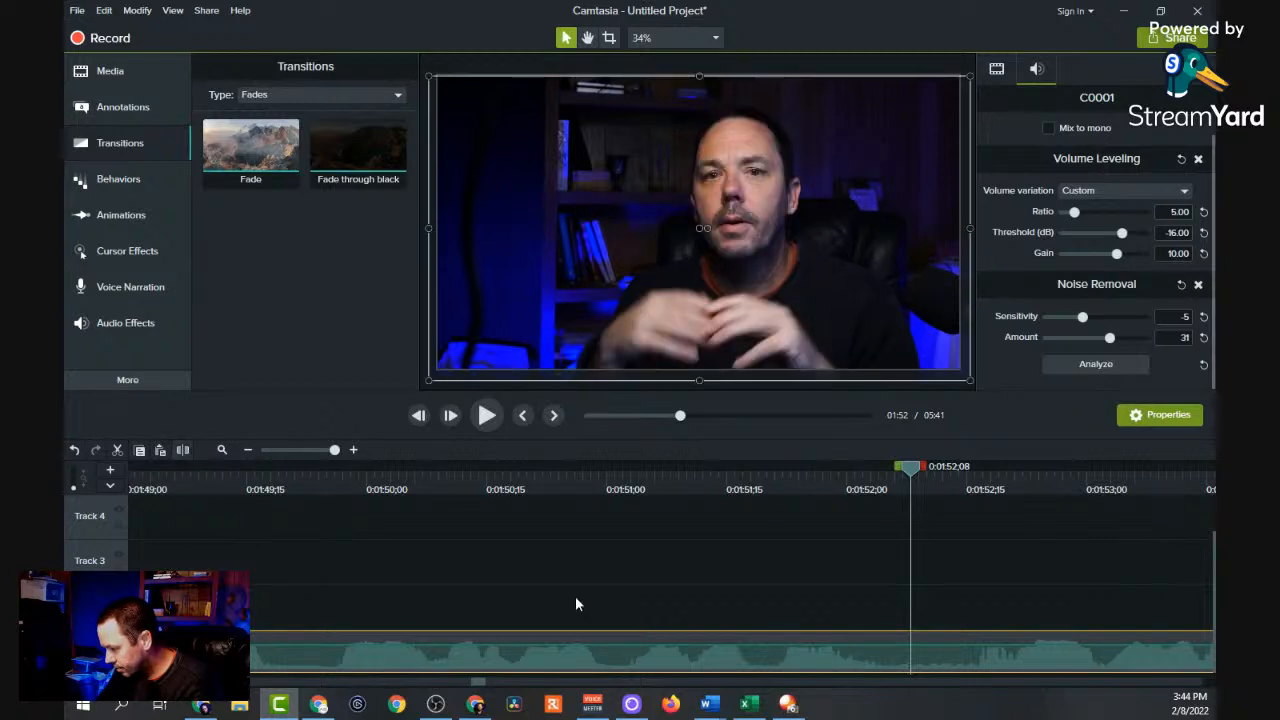
click(630, 592)
click(945, 665)
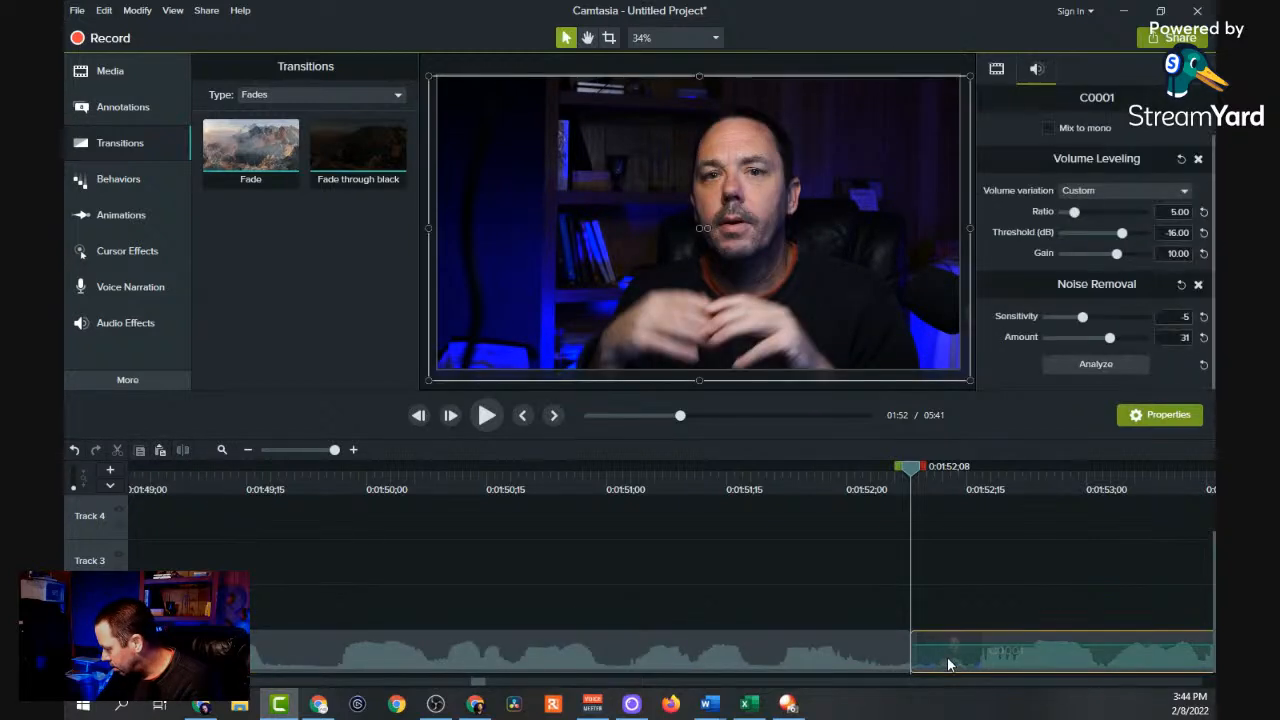
right_click(944, 662)
click(808, 336)
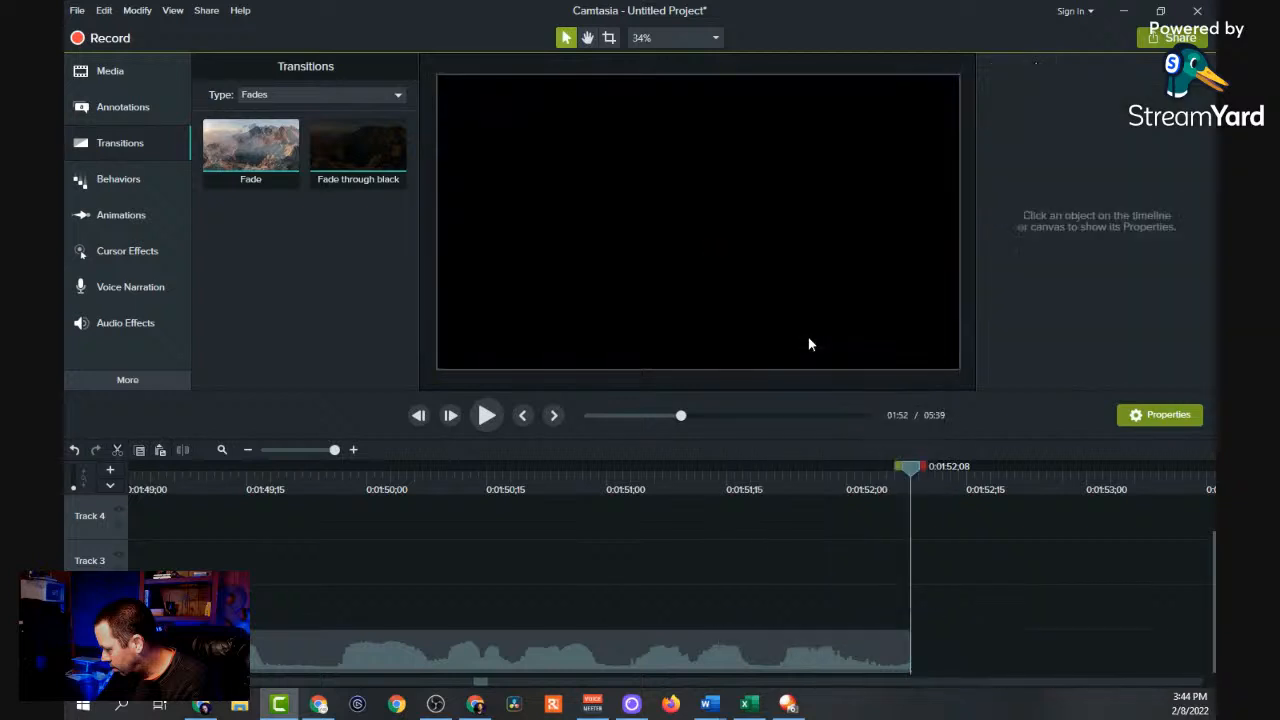
Close the gaps between the following C0001 clips and move subscribevidclip earlier to start at about 0:01:54.
drag(911, 474, 782, 646)
click(763, 486)
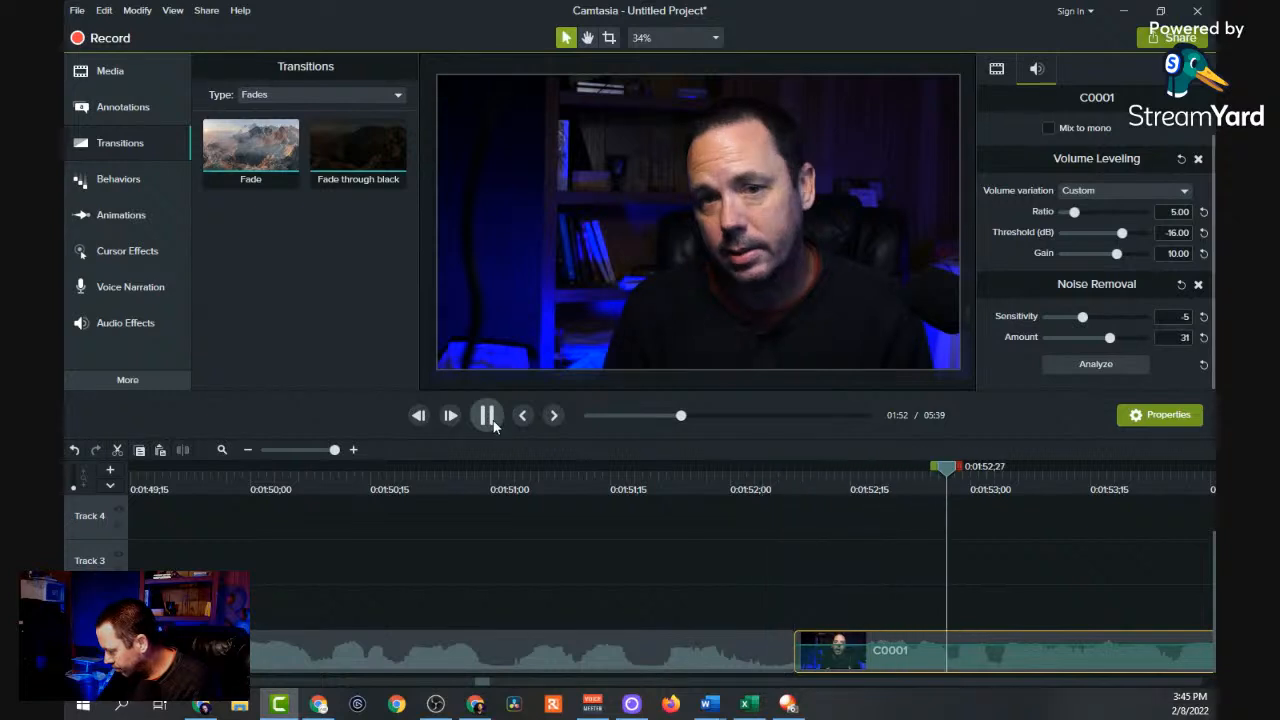
drag(334, 449, 305, 449)
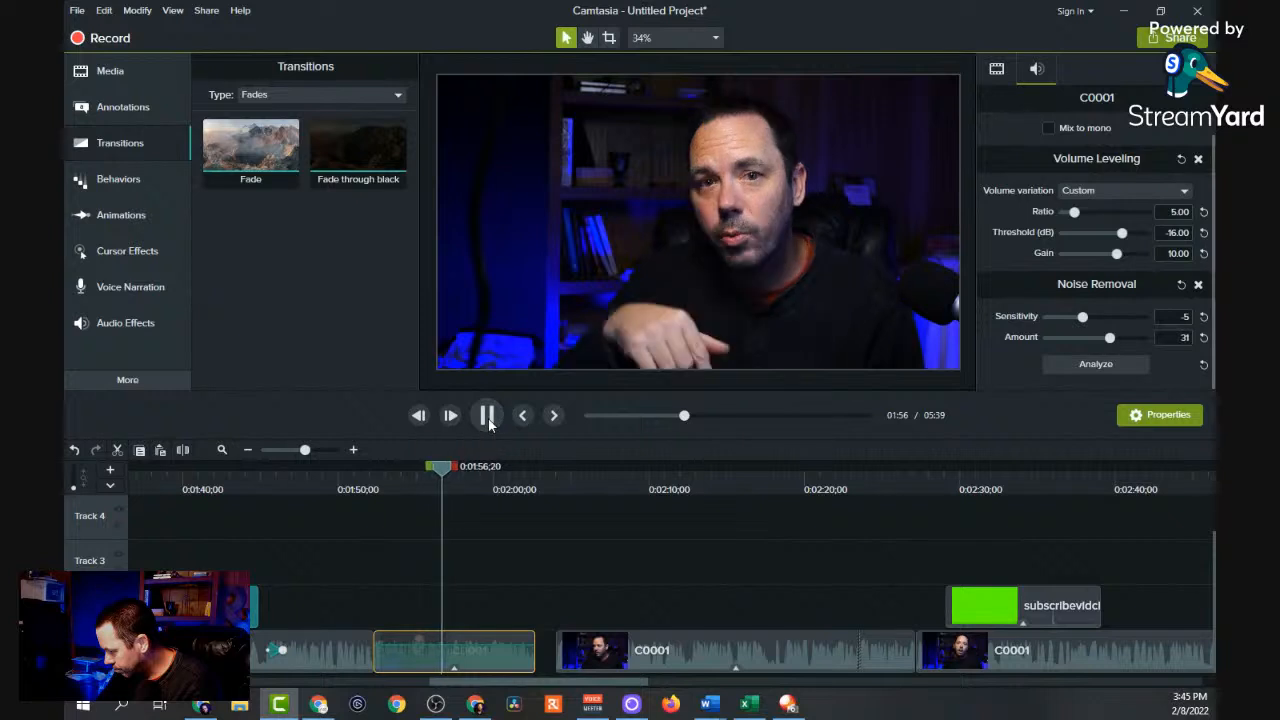
drag(990, 606, 532, 629)
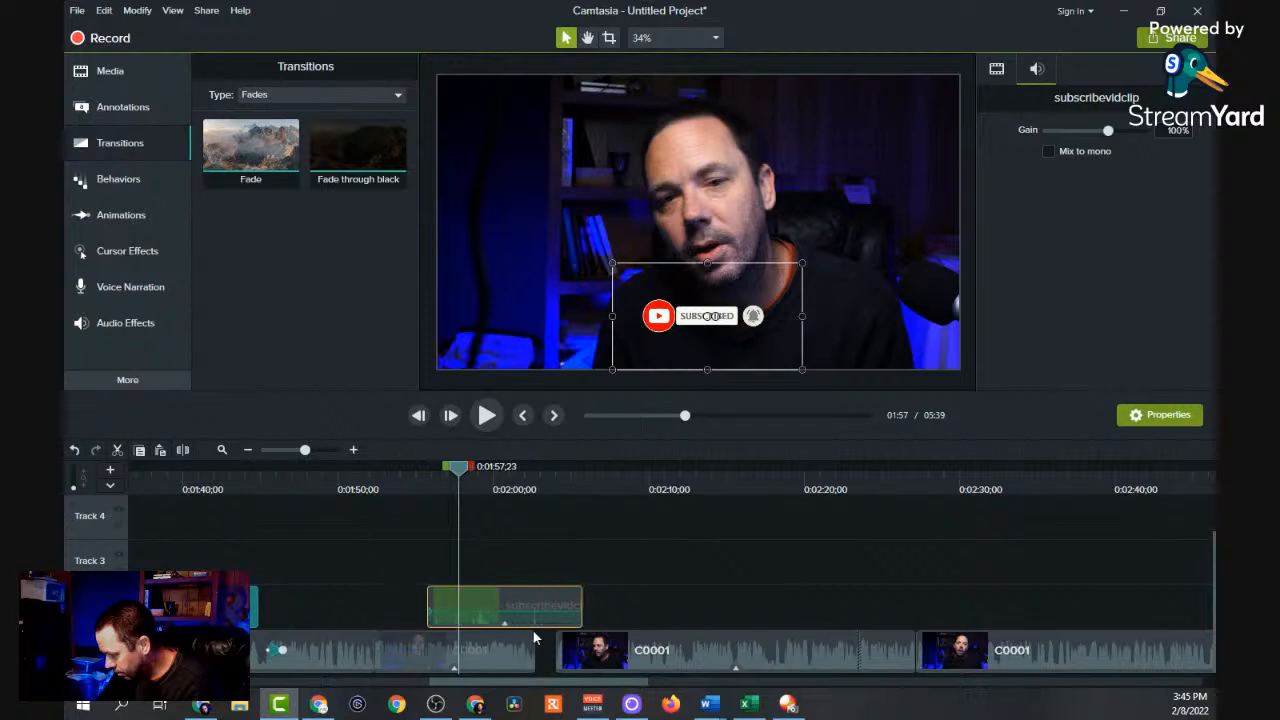
click(608, 649)
drag(935, 660, 841, 652)
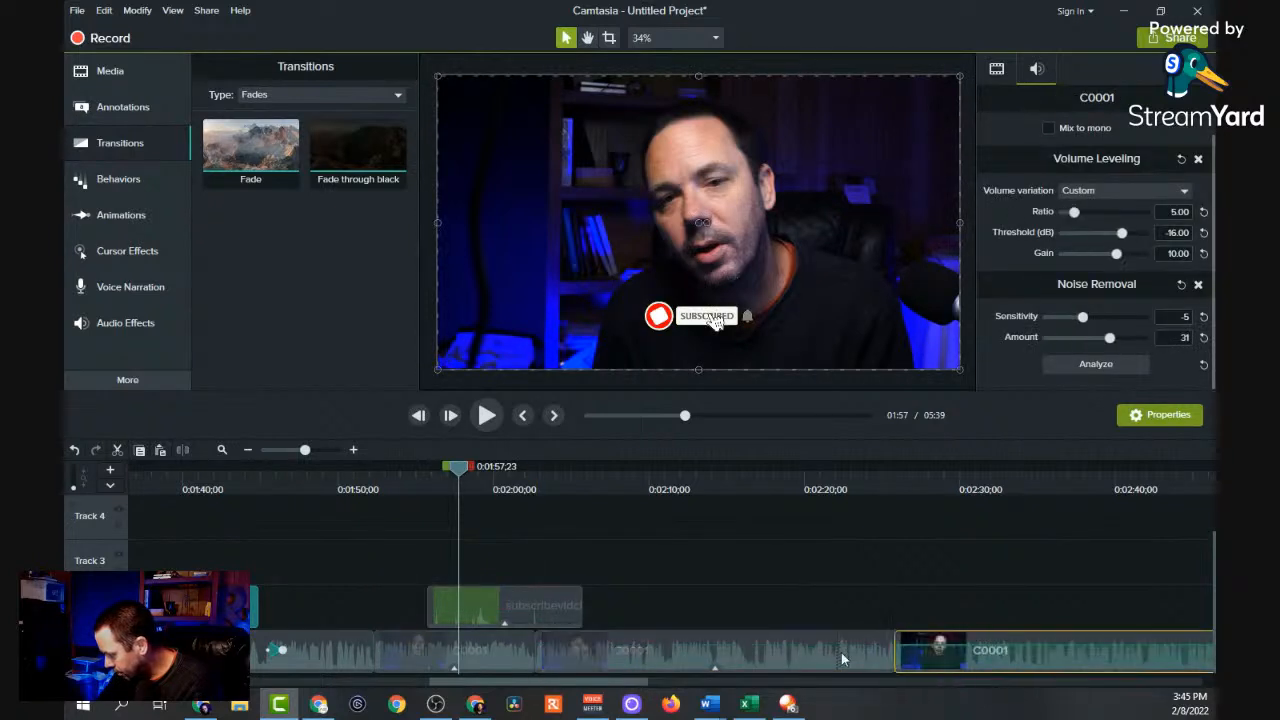
Review the video from about 0:01:50 to 0:02:41;13, and replay the spot from 0:02:20;18 to 0:02:20;29.
click(355, 490)
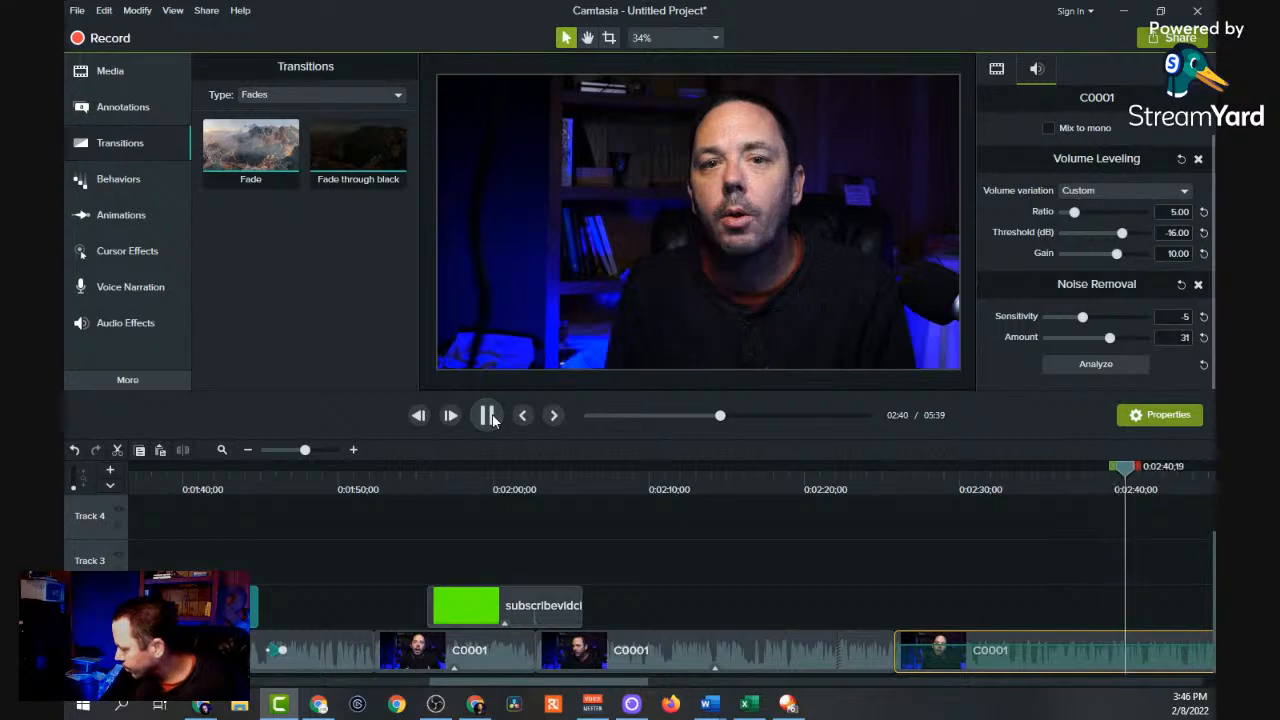
click(487, 415)
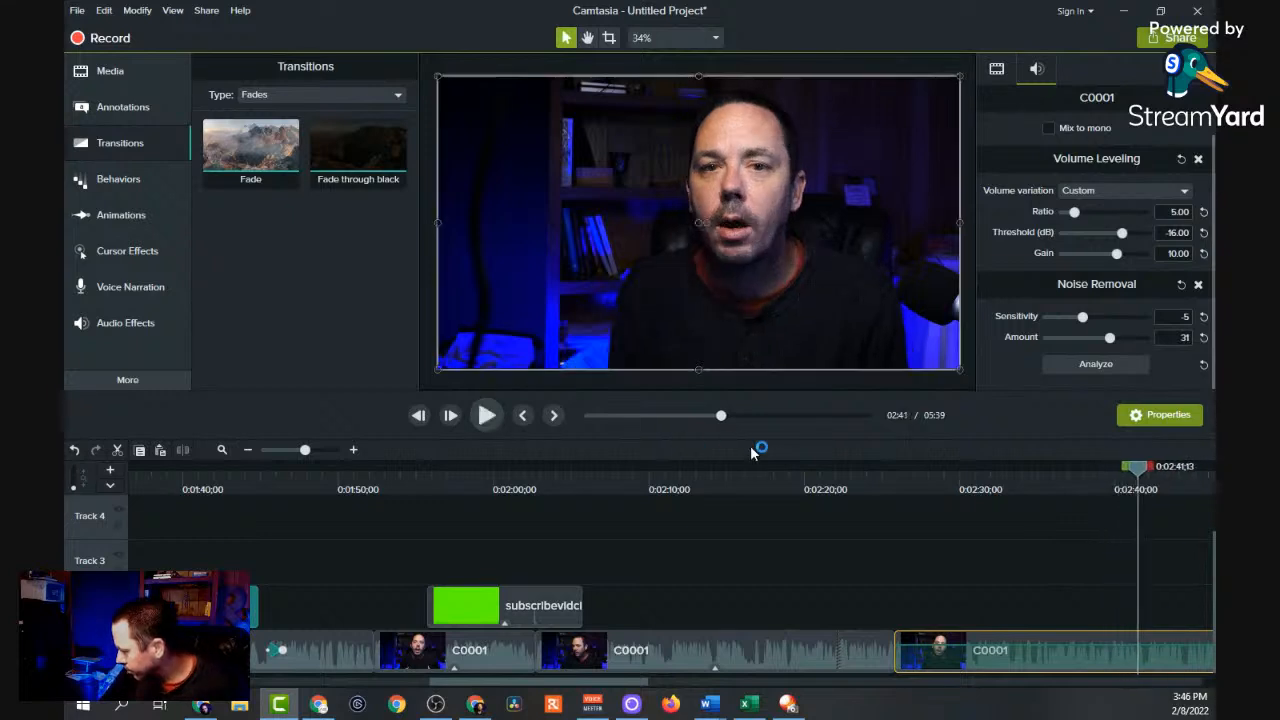
click(919, 489)
click(815, 486)
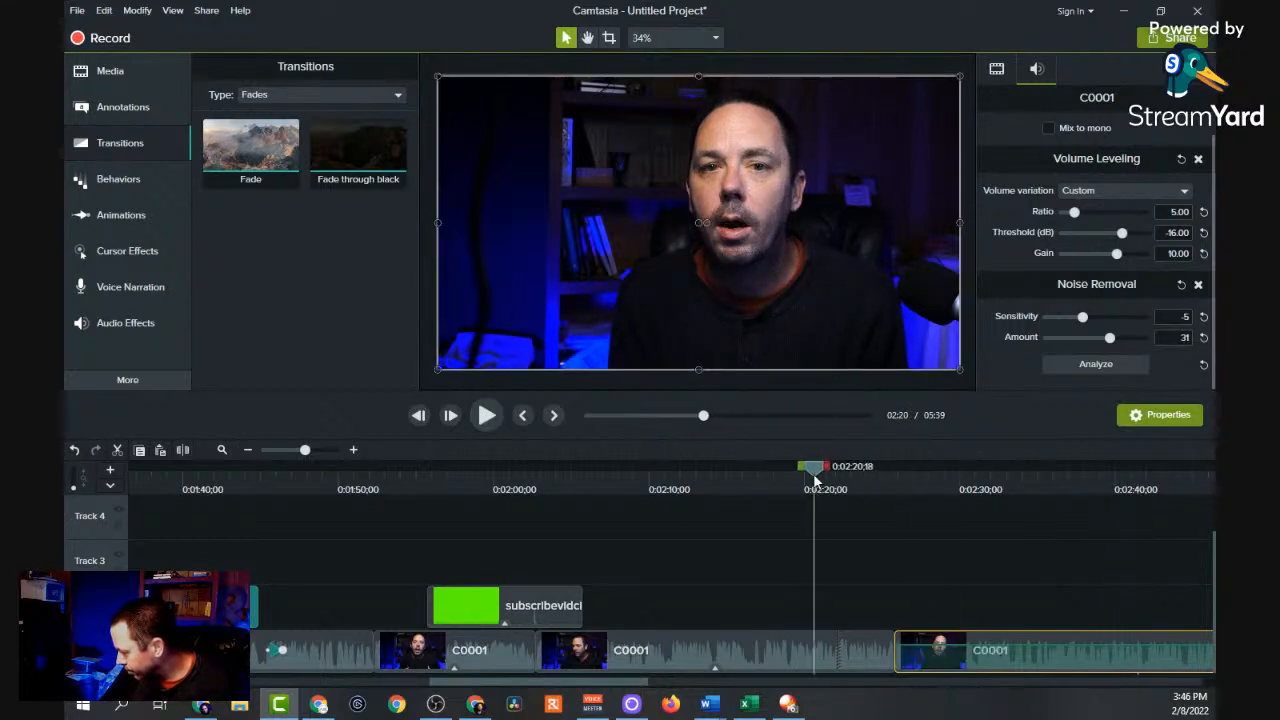
click(487, 416)
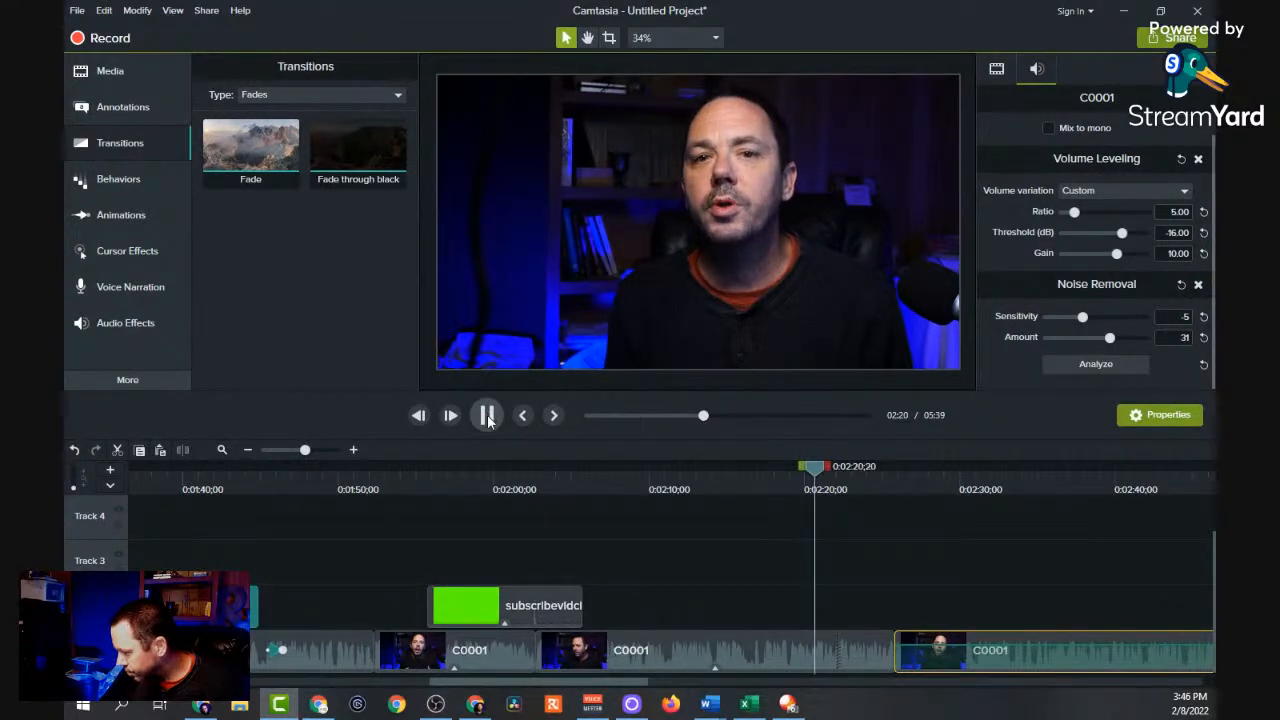
Look through the Media Bin for a B-roll clip that suits the passage at 0:02:20;29.
click(119, 76)
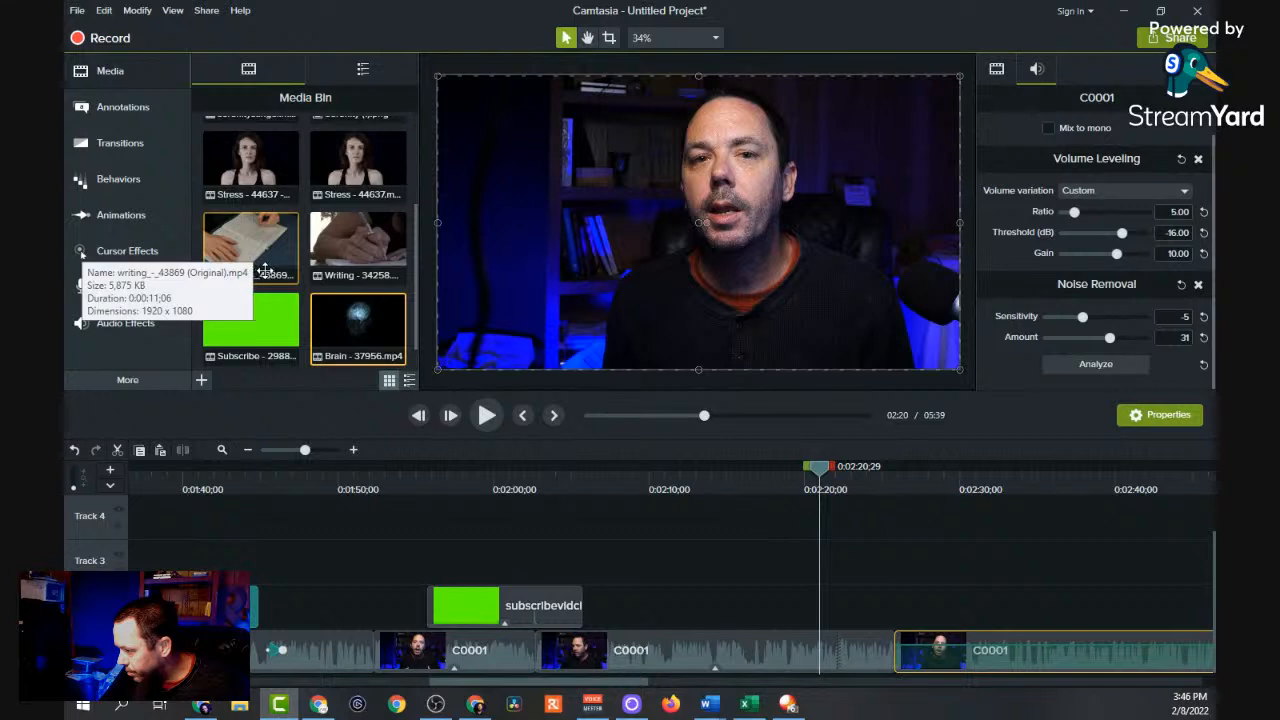
scroll(280, 290, up, 1)
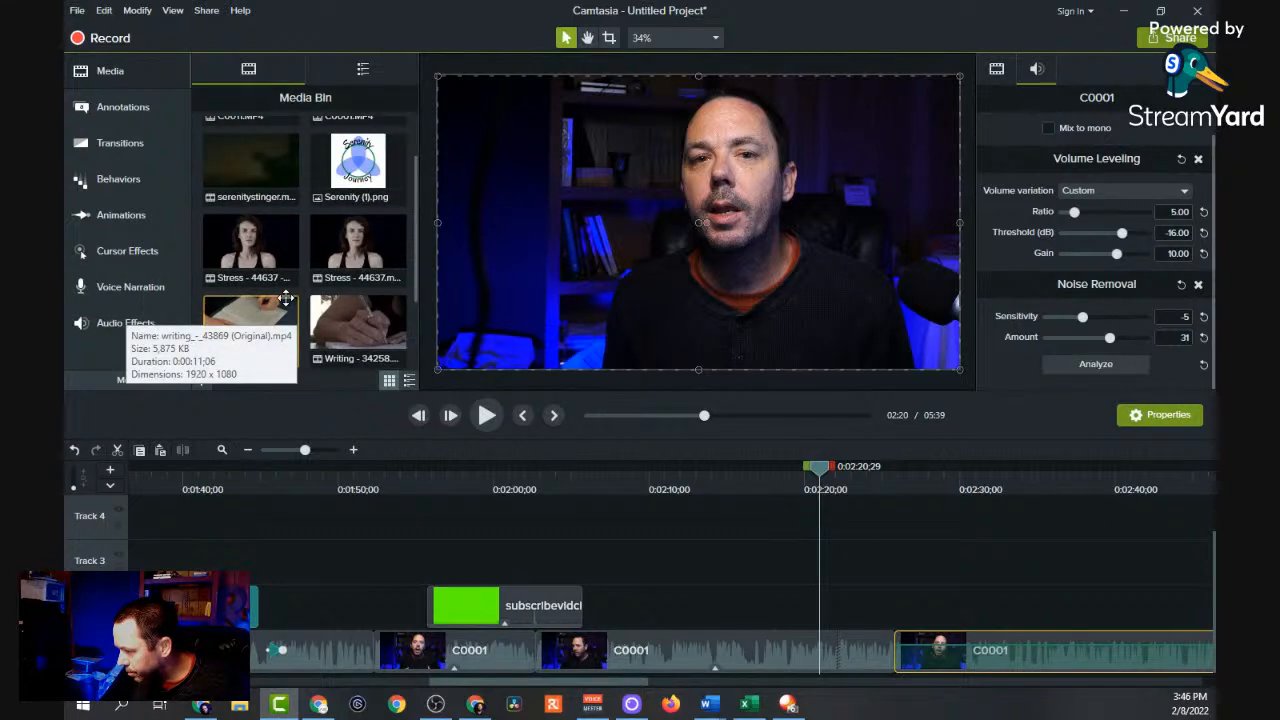
scroll(286, 296, up, 1)
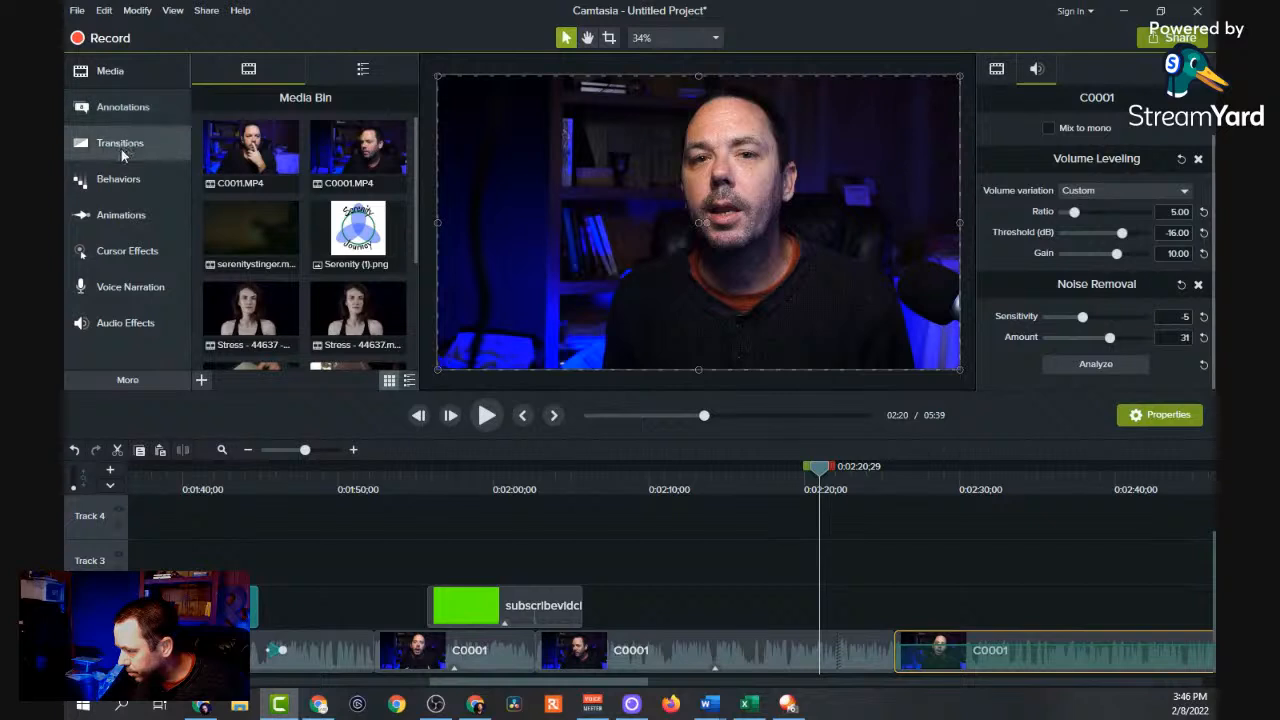
click(112, 70)
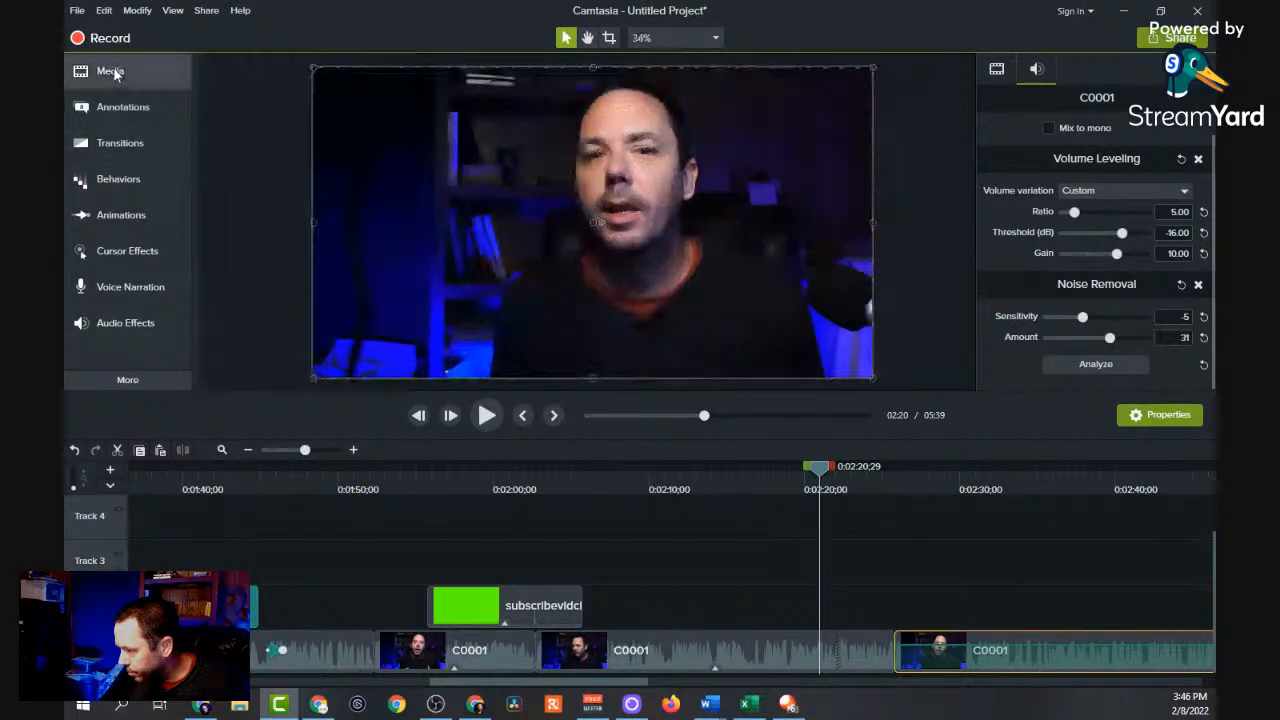
click(119, 108)
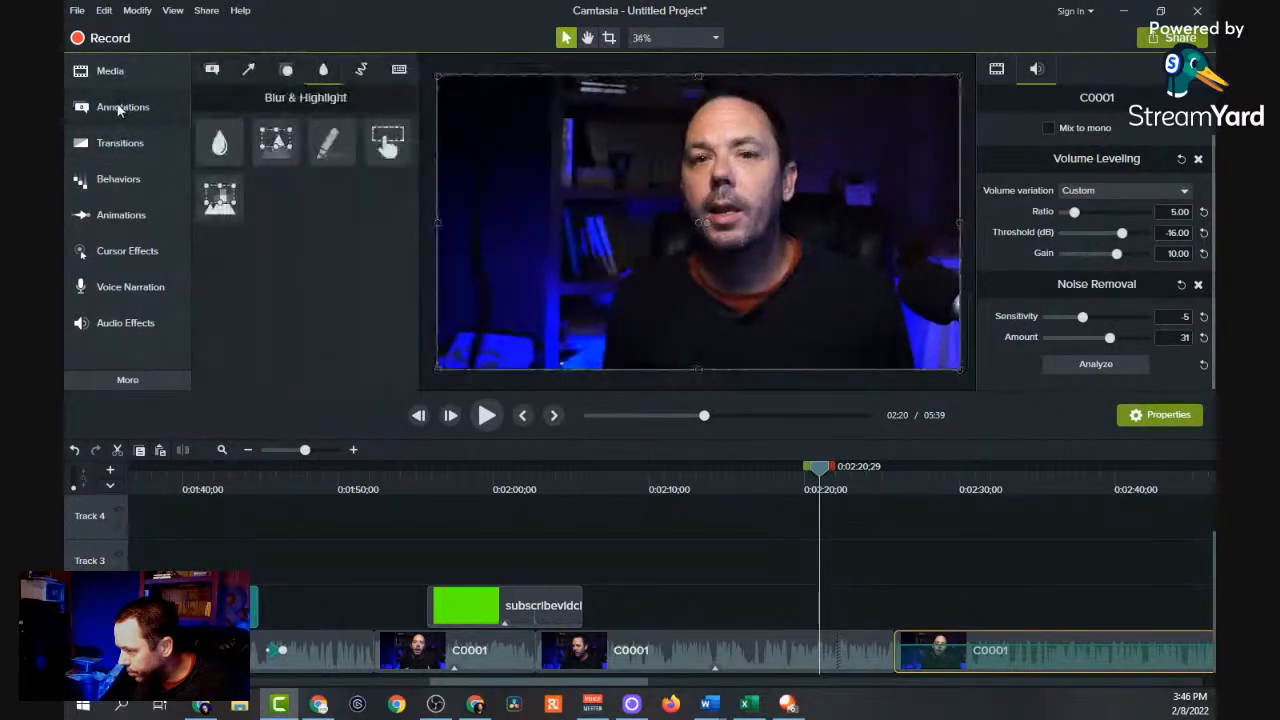
click(124, 144)
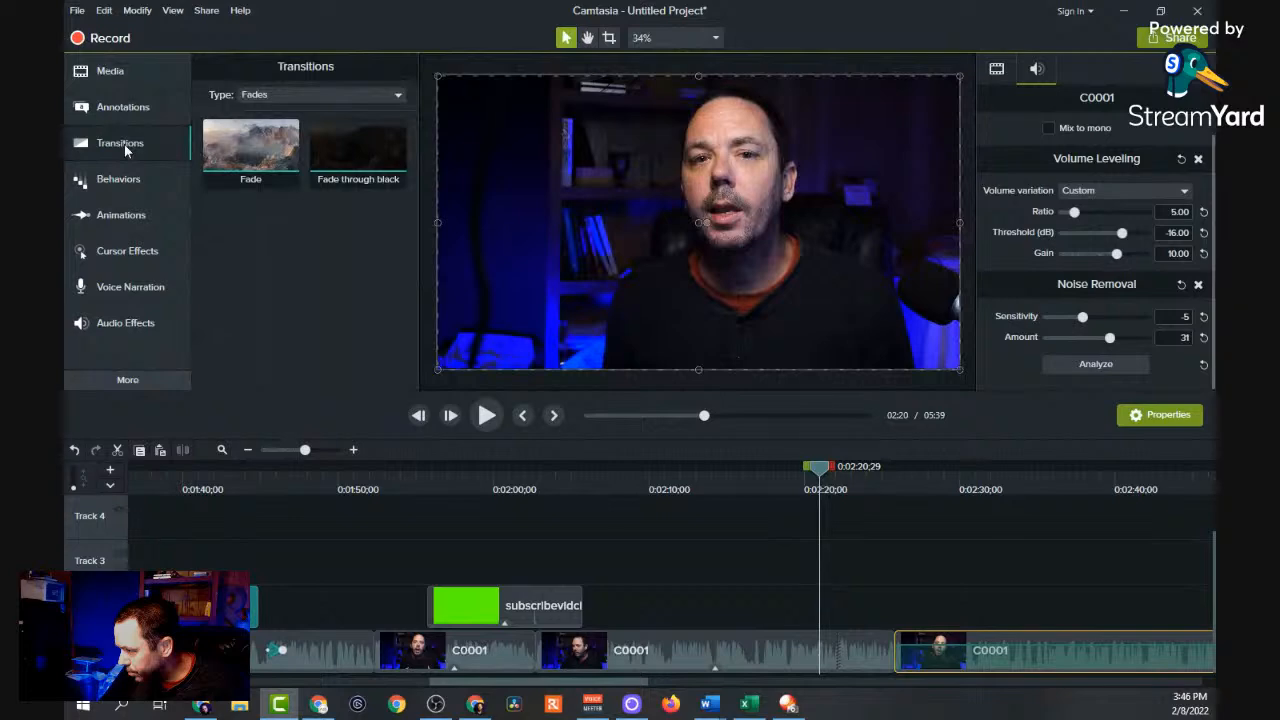
click(131, 69)
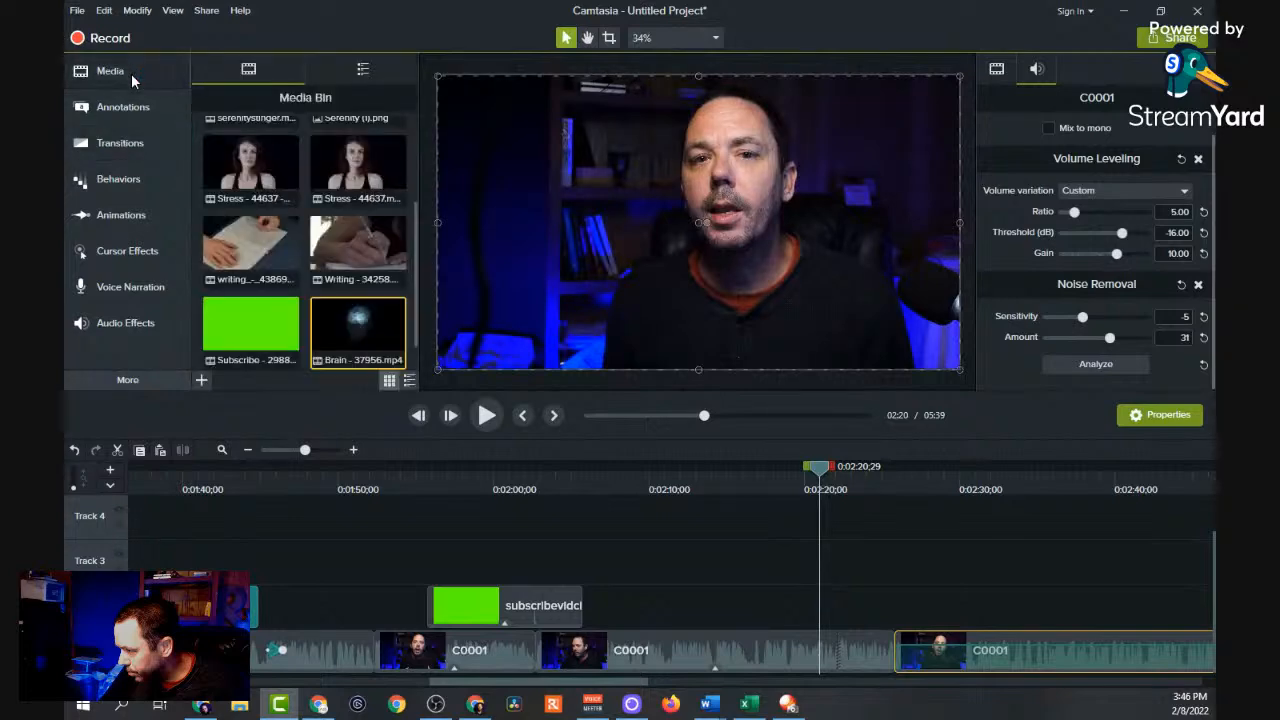
Open the media import dialog and look through the Downloads folder for a suitable B-roll clip.
click(202, 383)
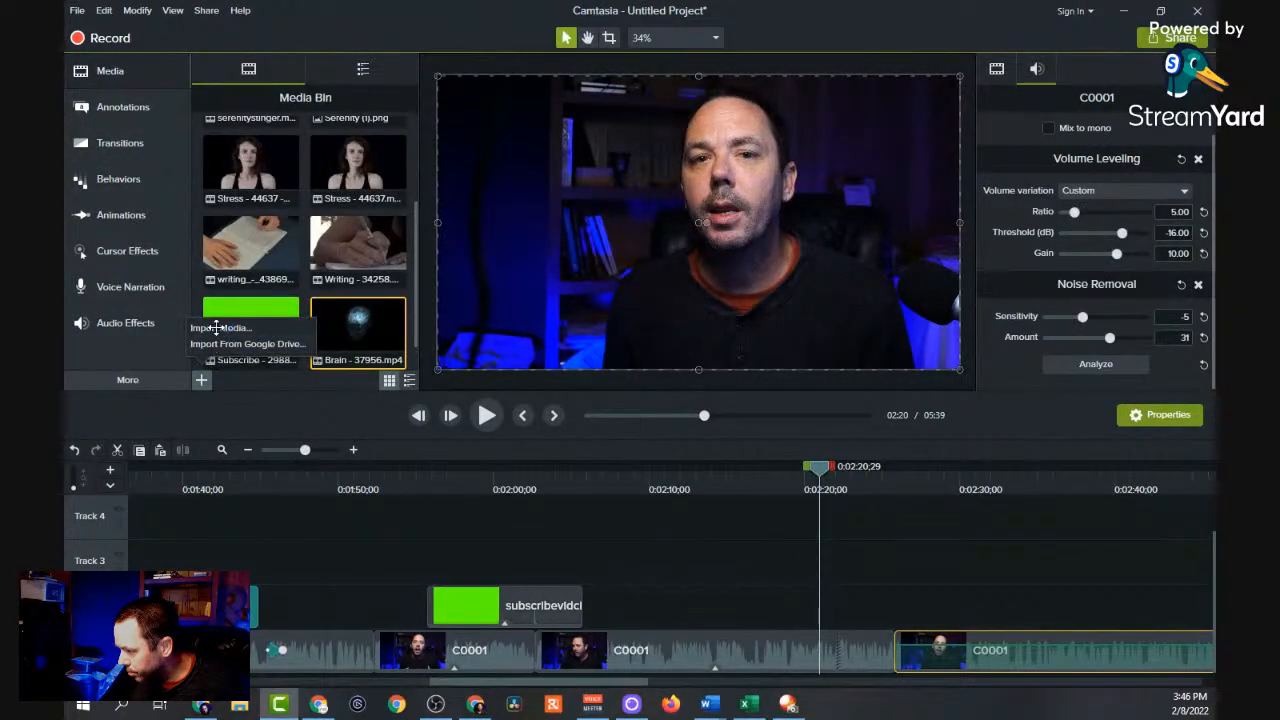
click(249, 327)
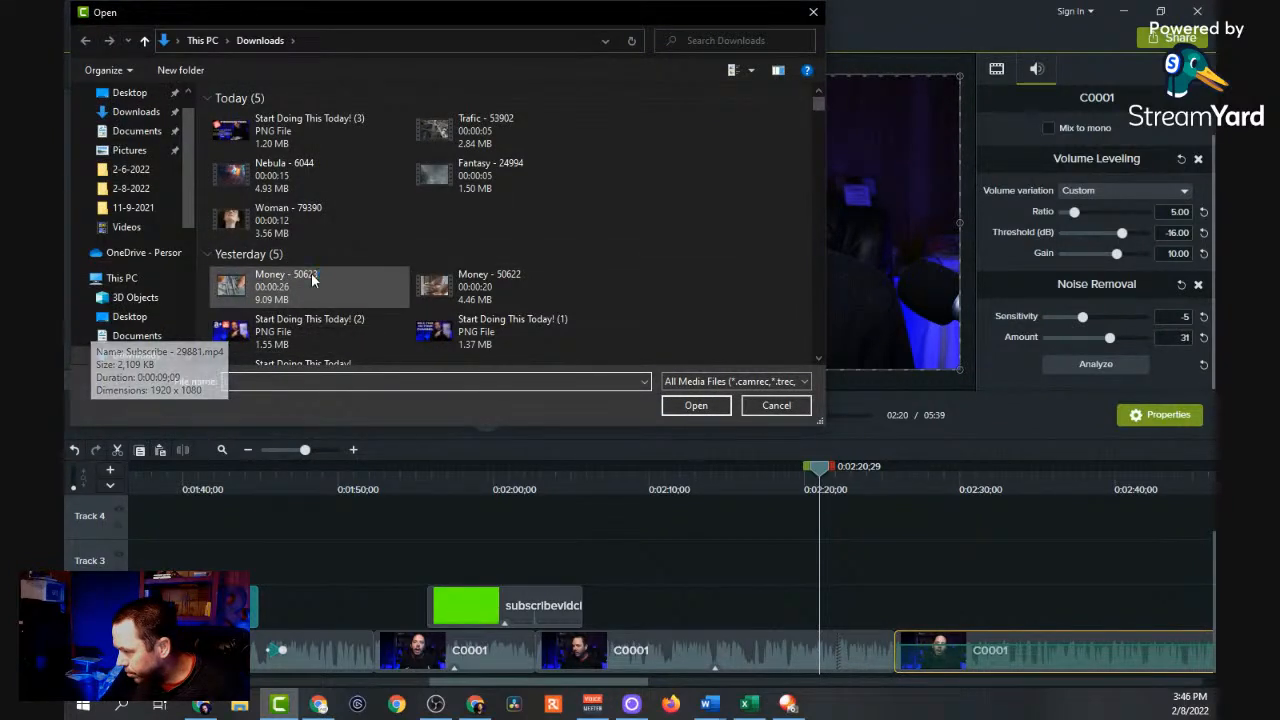
scroll(310, 272, down, 2)
scroll(312, 280, down, 3)
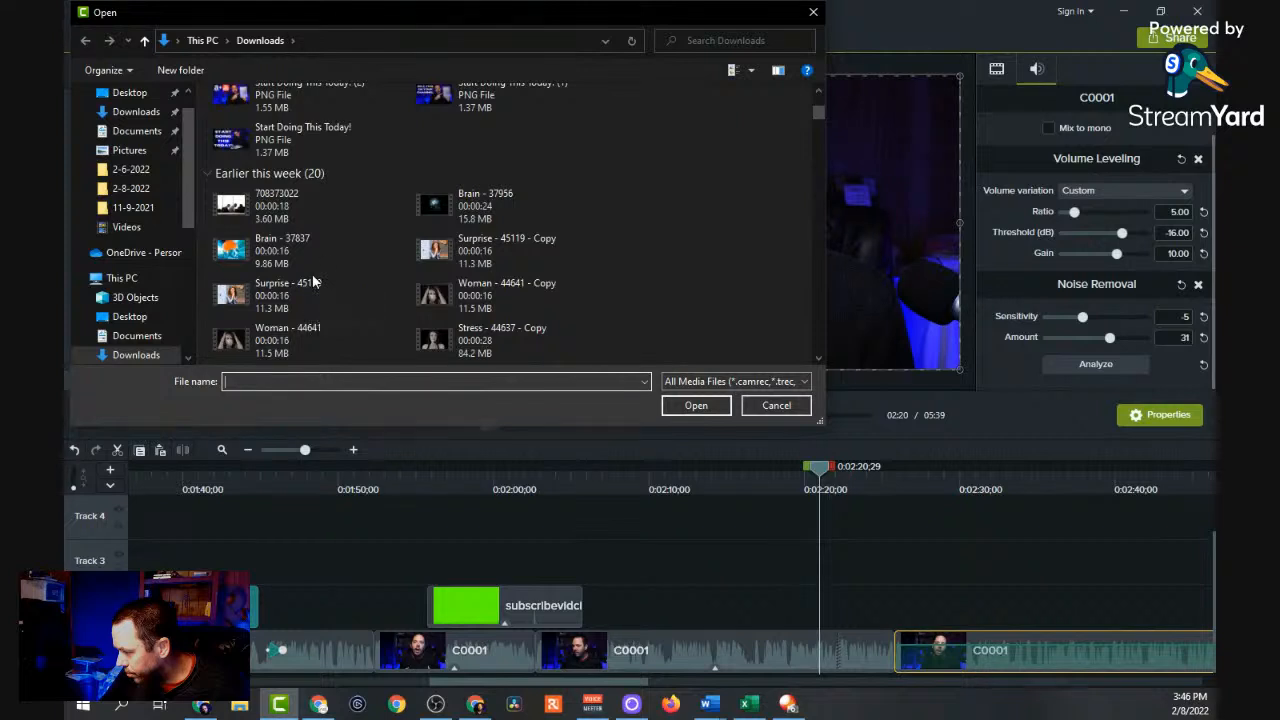
scroll(312, 282, down, 3)
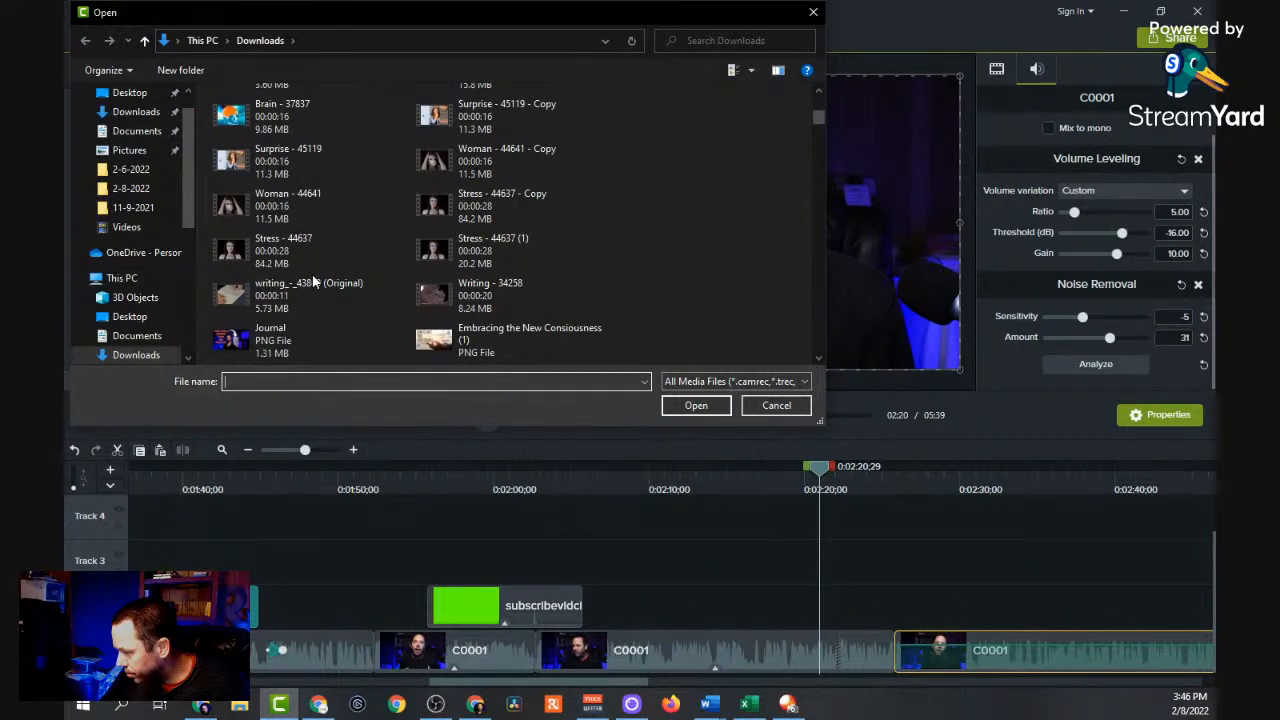
scroll(313, 283, down, 3)
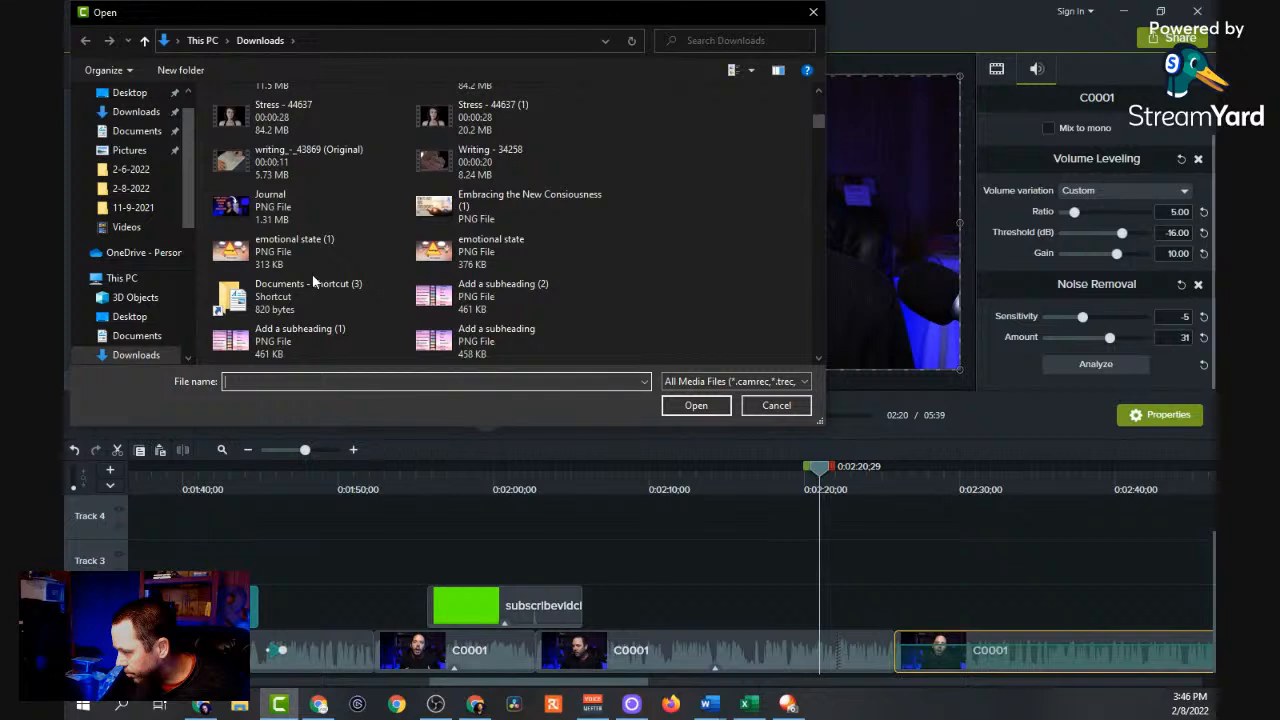
scroll(312, 280, down, 5)
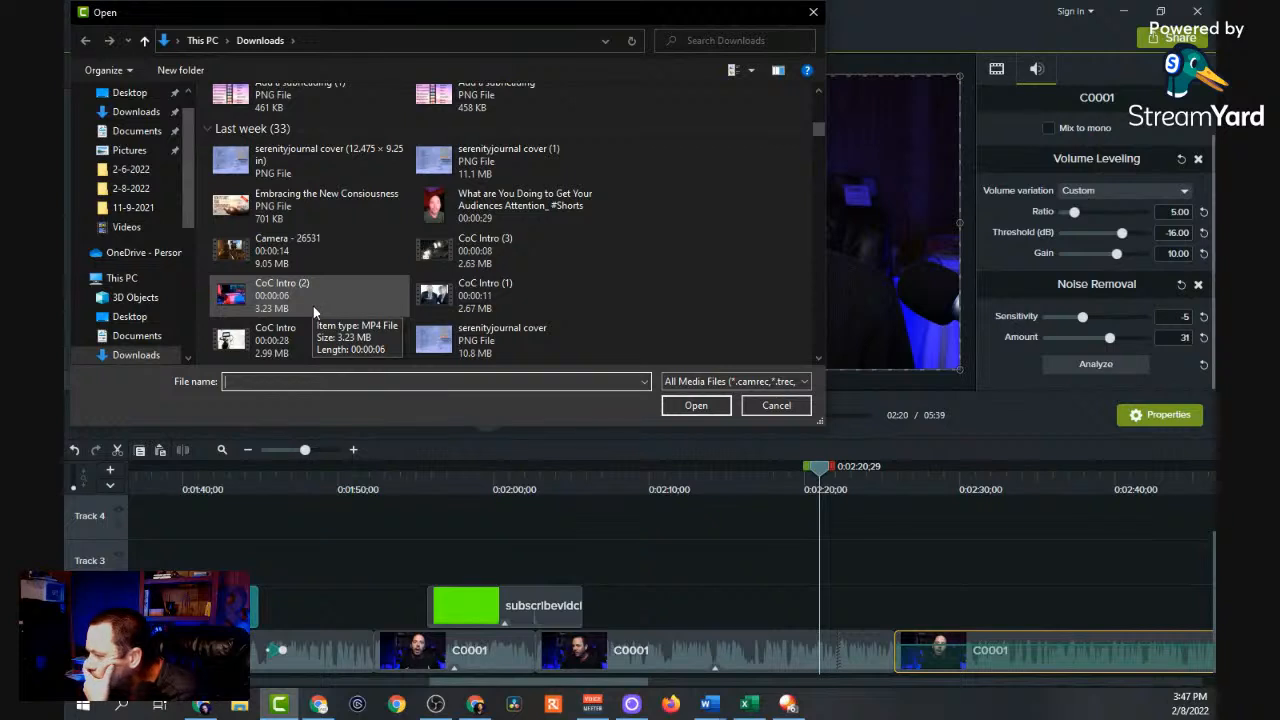
scroll(324, 311, down, 3)
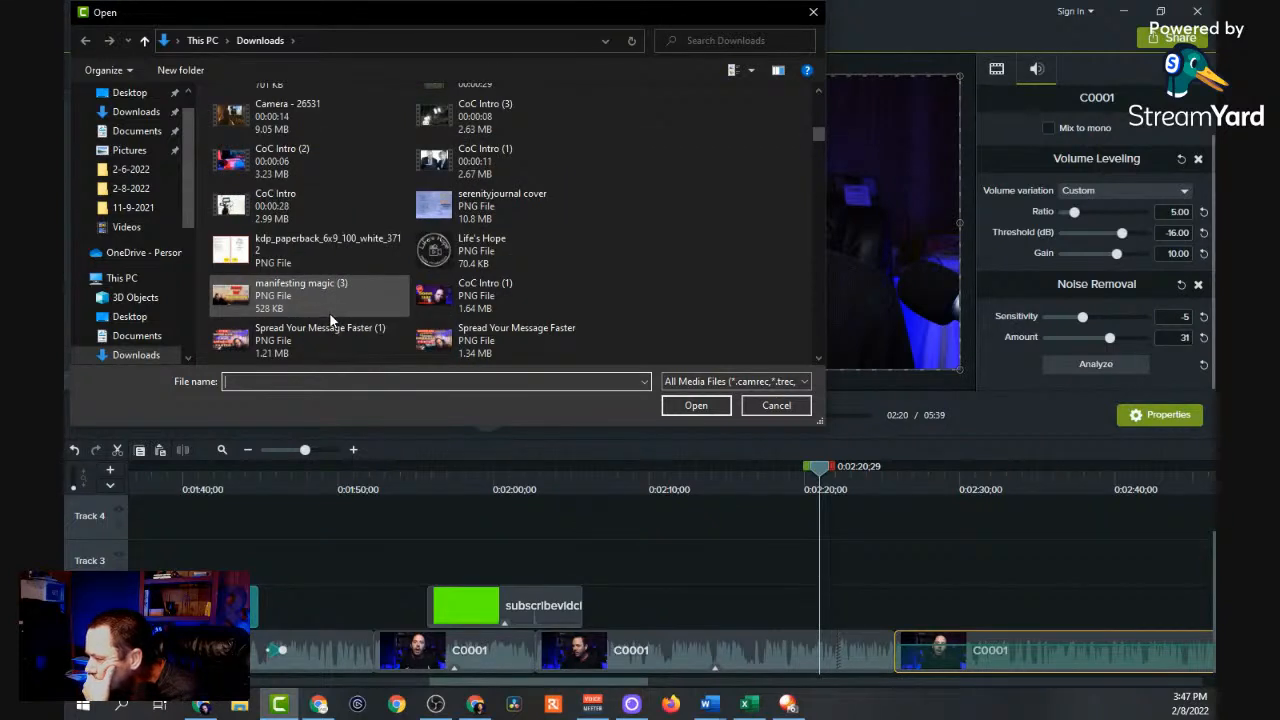
scroll(325, 319, up, 2)
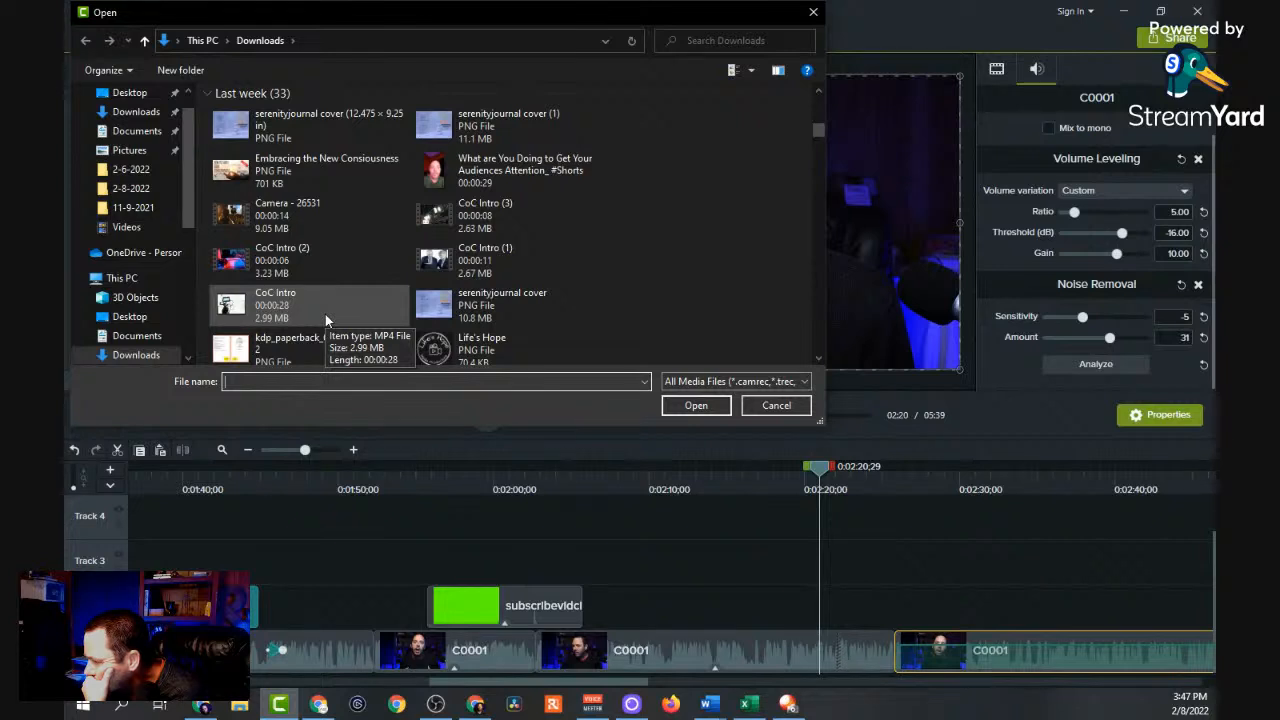
scroll(325, 318, down, 3)
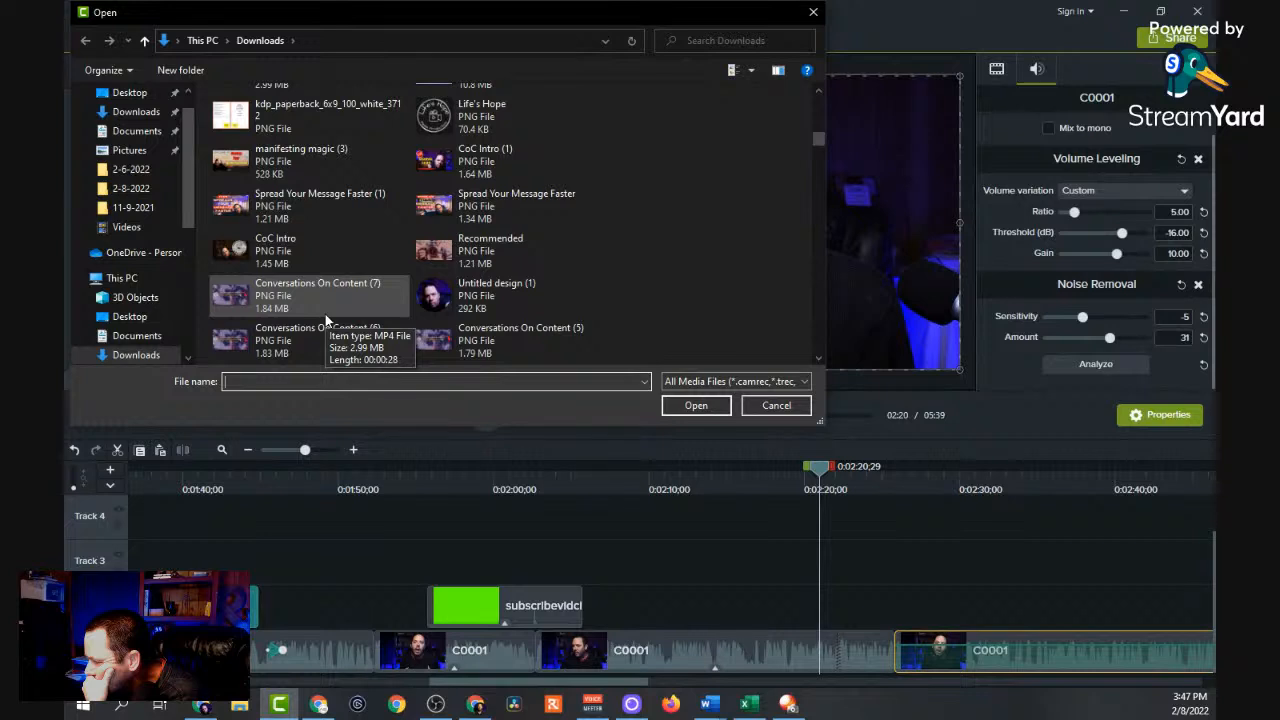
Import the C0038 clip from the 2-6-2022 folder into the Media Bin and preview it.
click(147, 177)
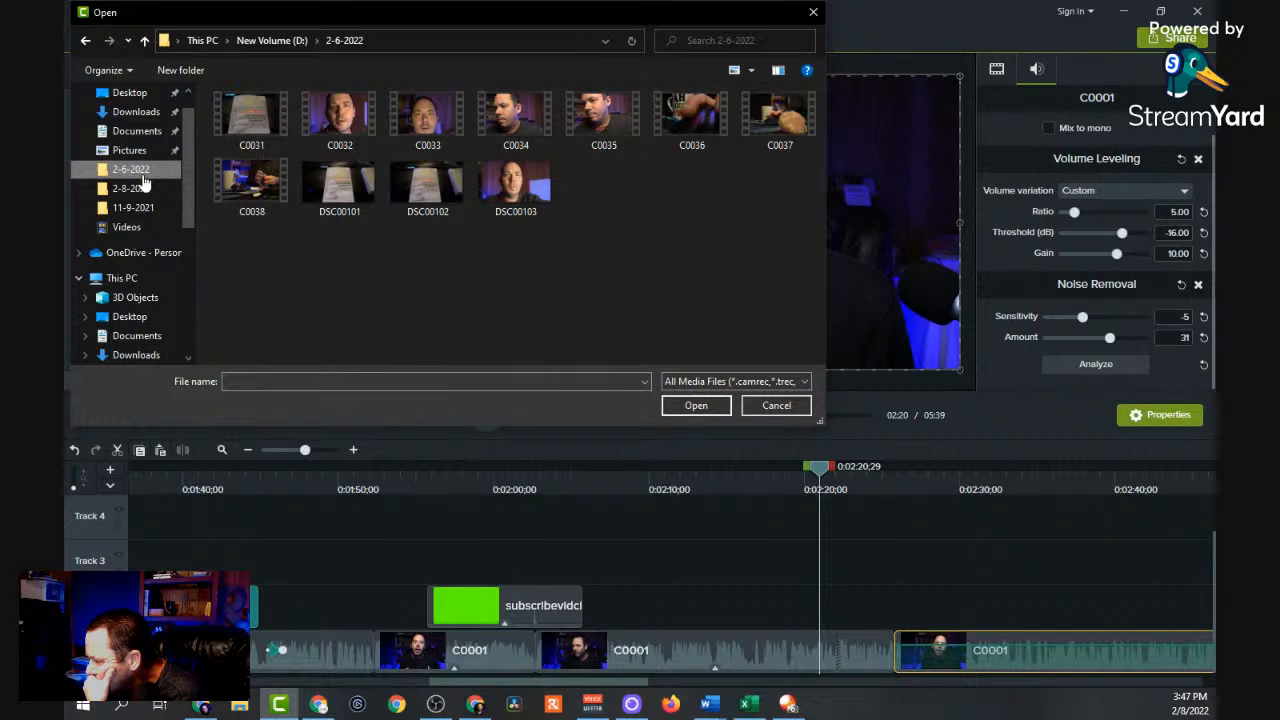
click(239, 185)
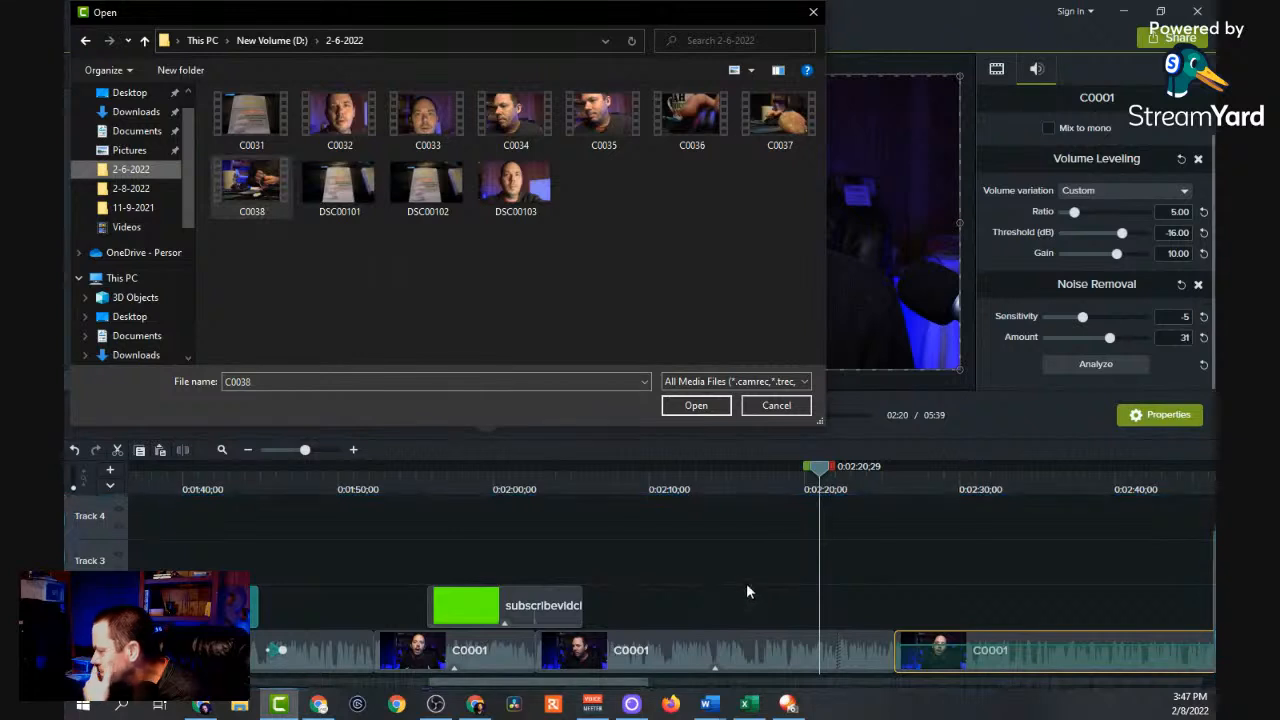
double_click(268, 203)
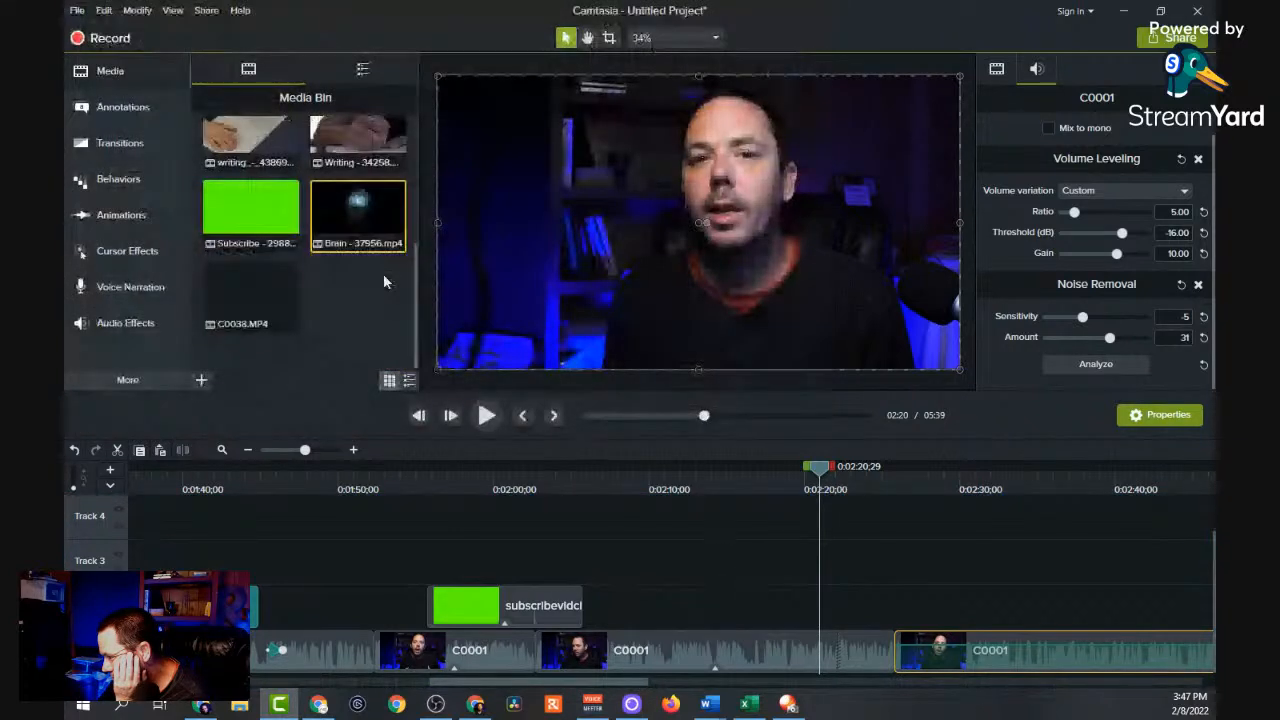
click(272, 313)
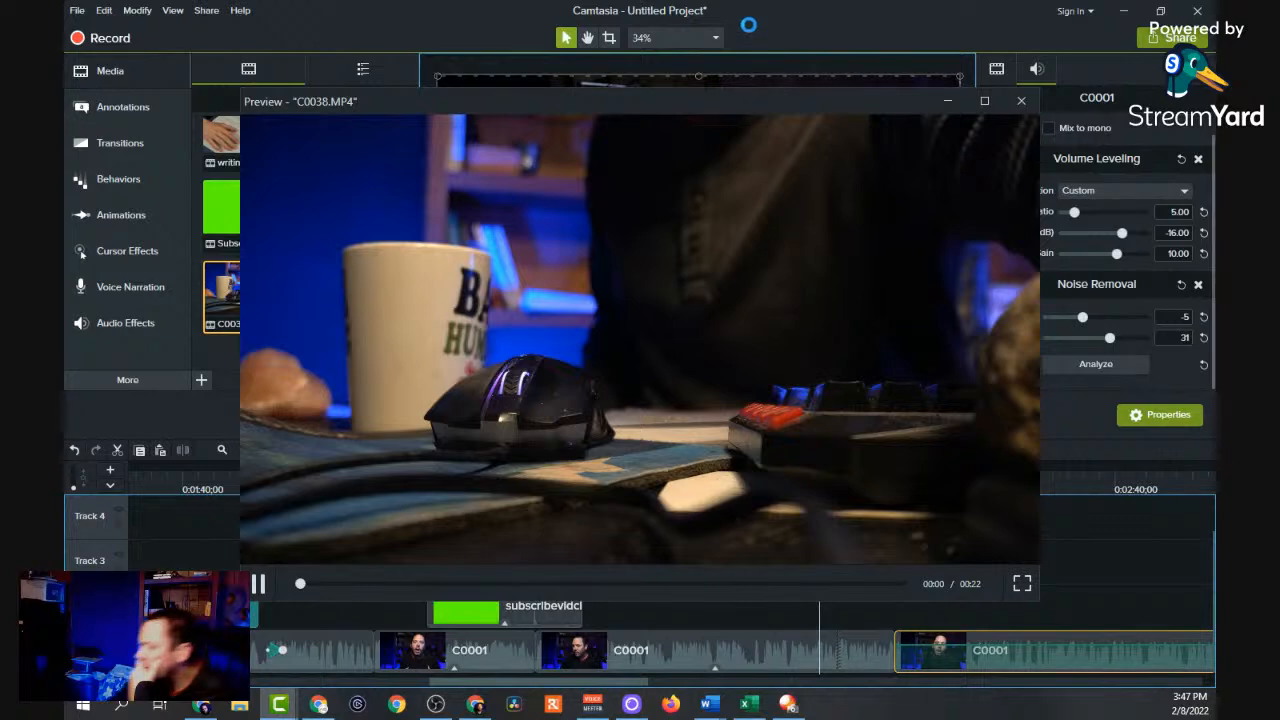
click(1021, 101)
Add the C0038 clip to the timeline on Track 5, starting at about 0:02:13.
drag(251, 297, 722, 577)
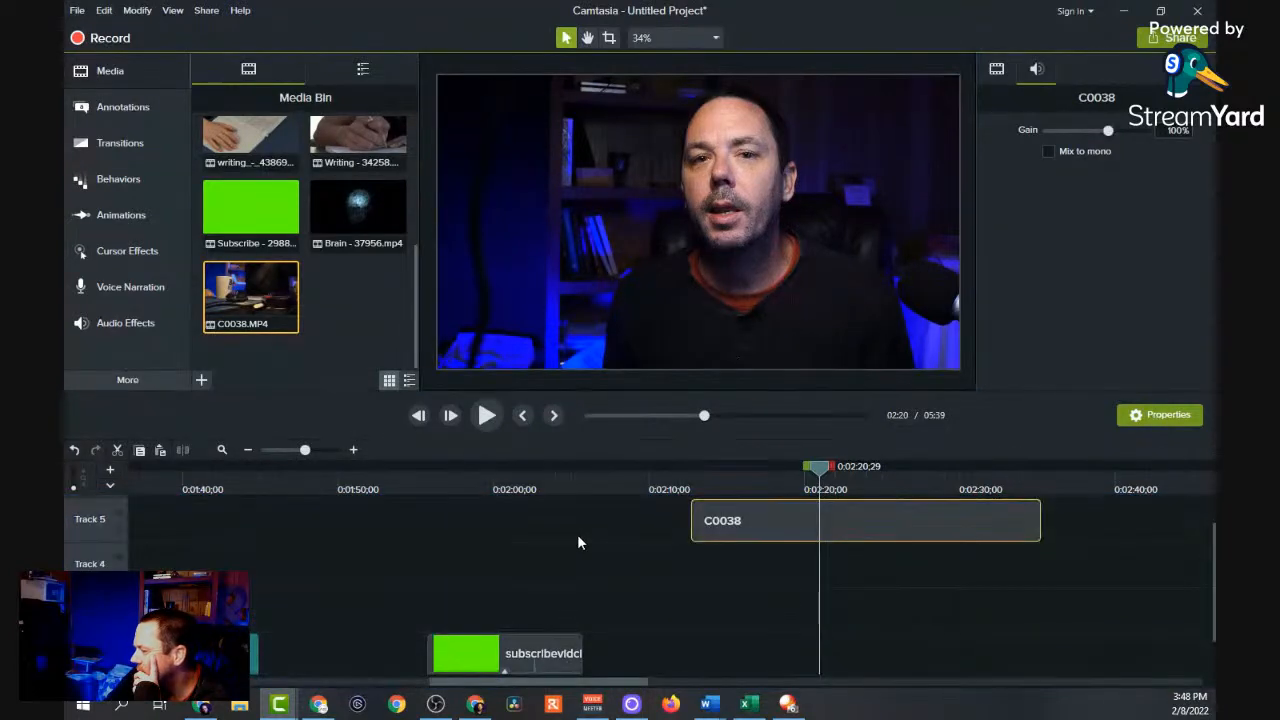
drag(607, 547, 650, 552)
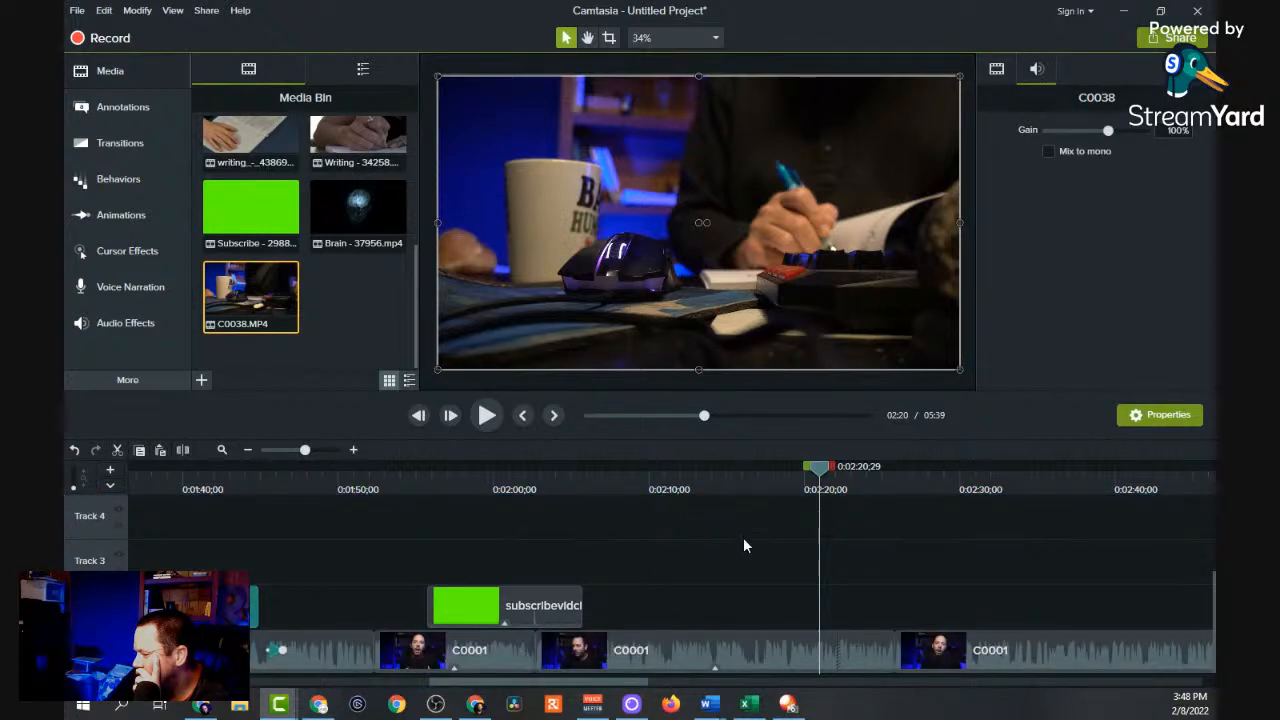
scroll(743, 538, up, 3)
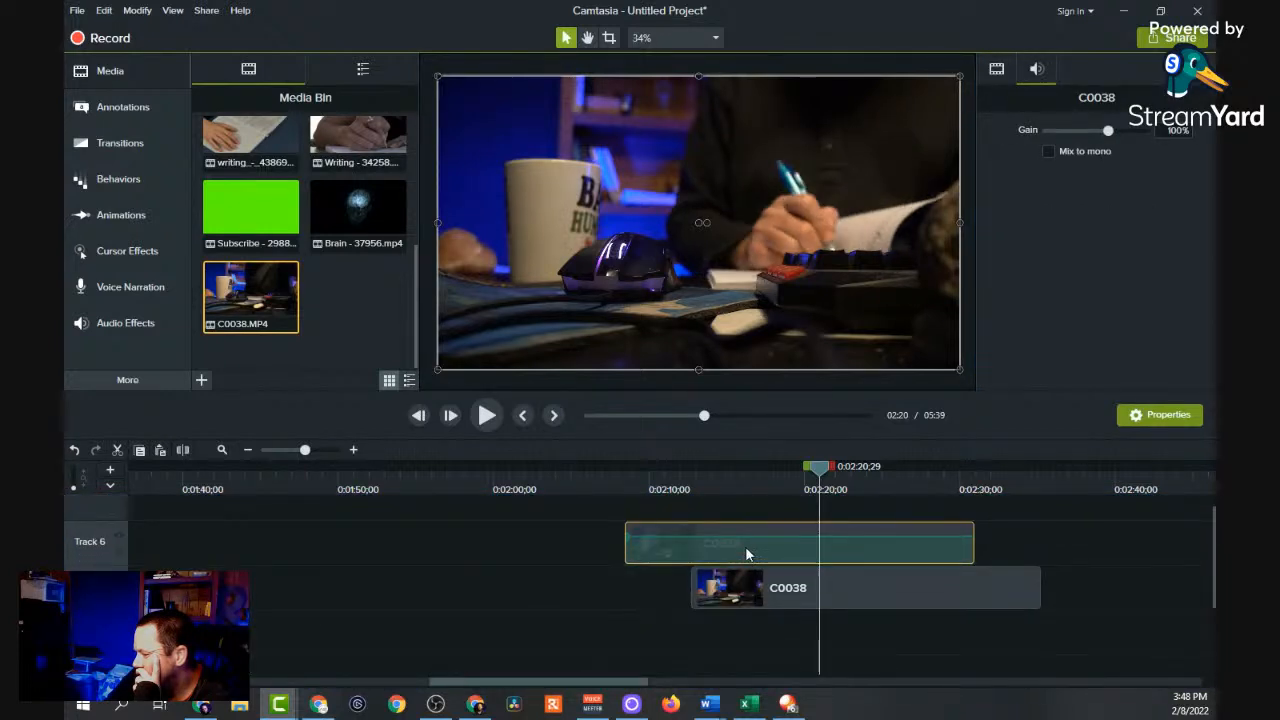
key(Delete)
scroll(729, 577, down, 1)
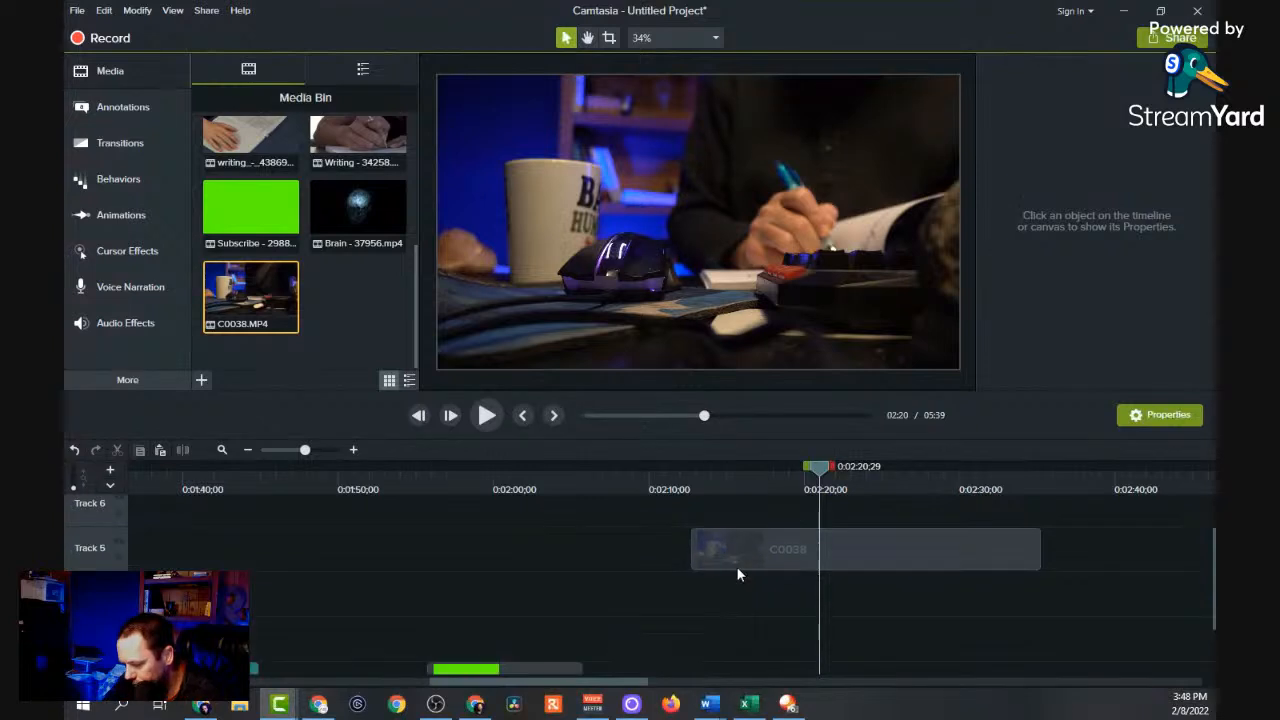
Try to move the C0038 clip from Track 5 down to the track just above the C0001 clips.
click(748, 550)
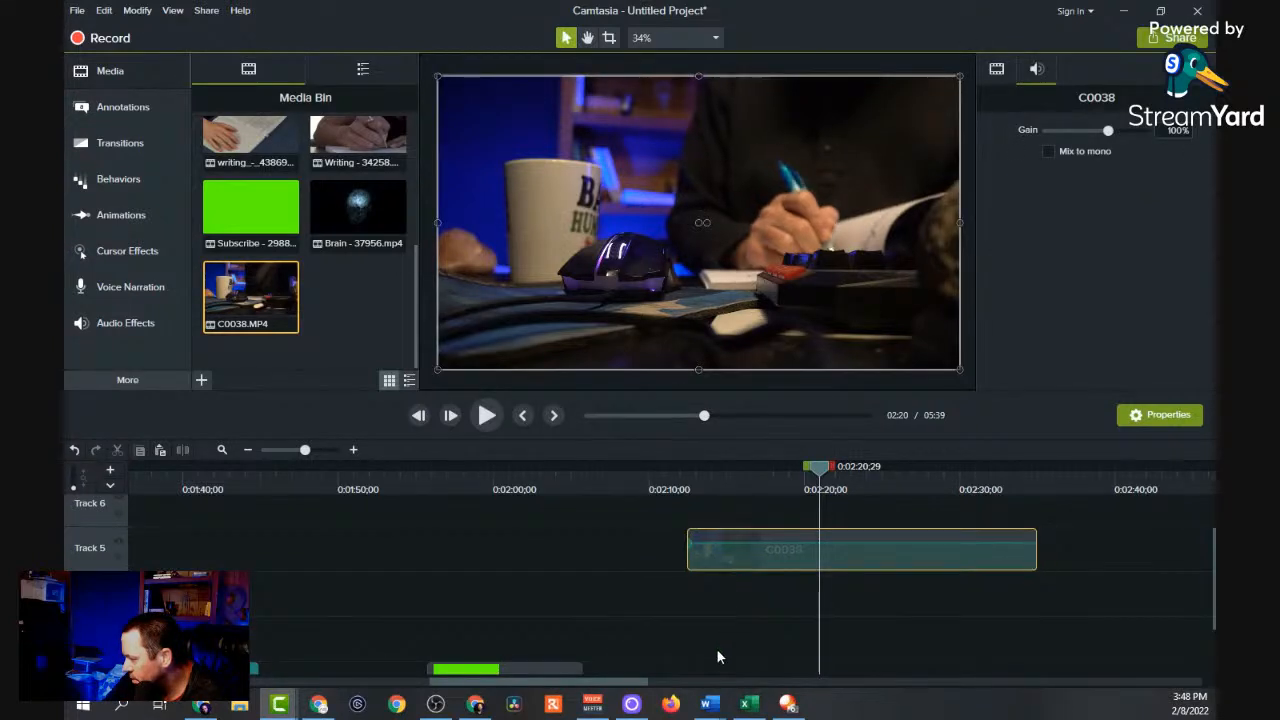
scroll(732, 614, down, 2)
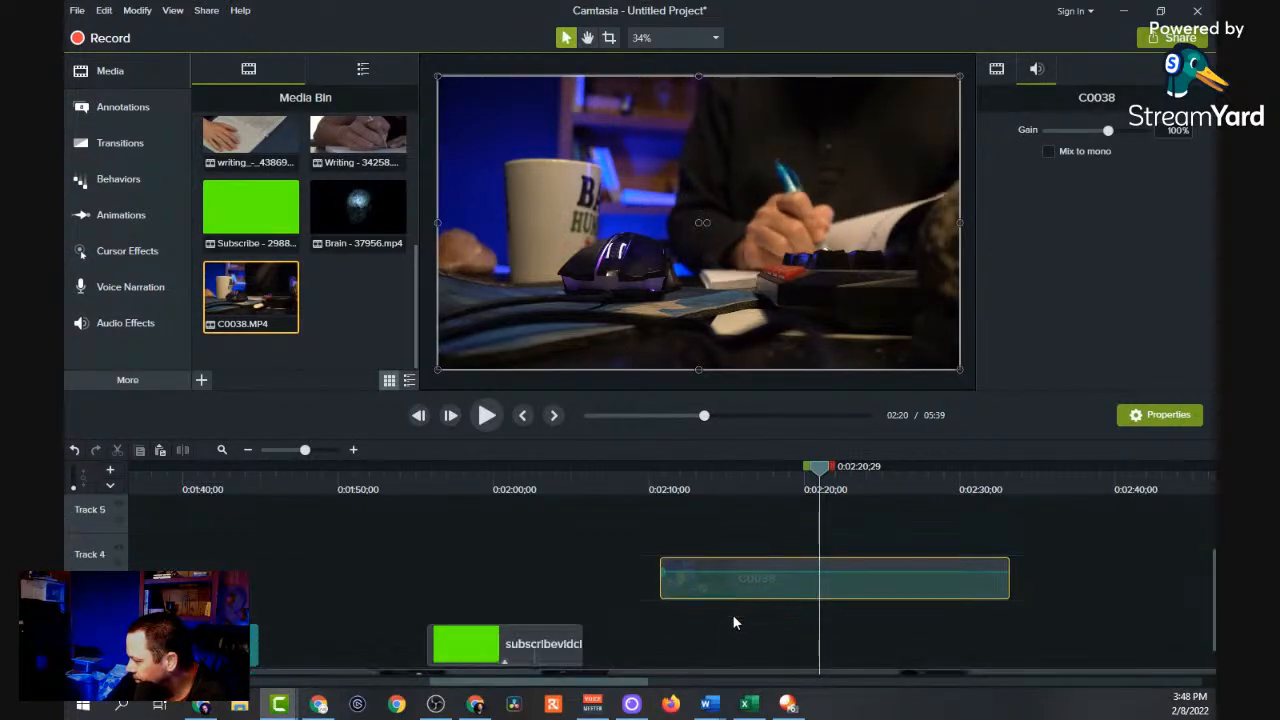
drag(743, 560, 820, 638)
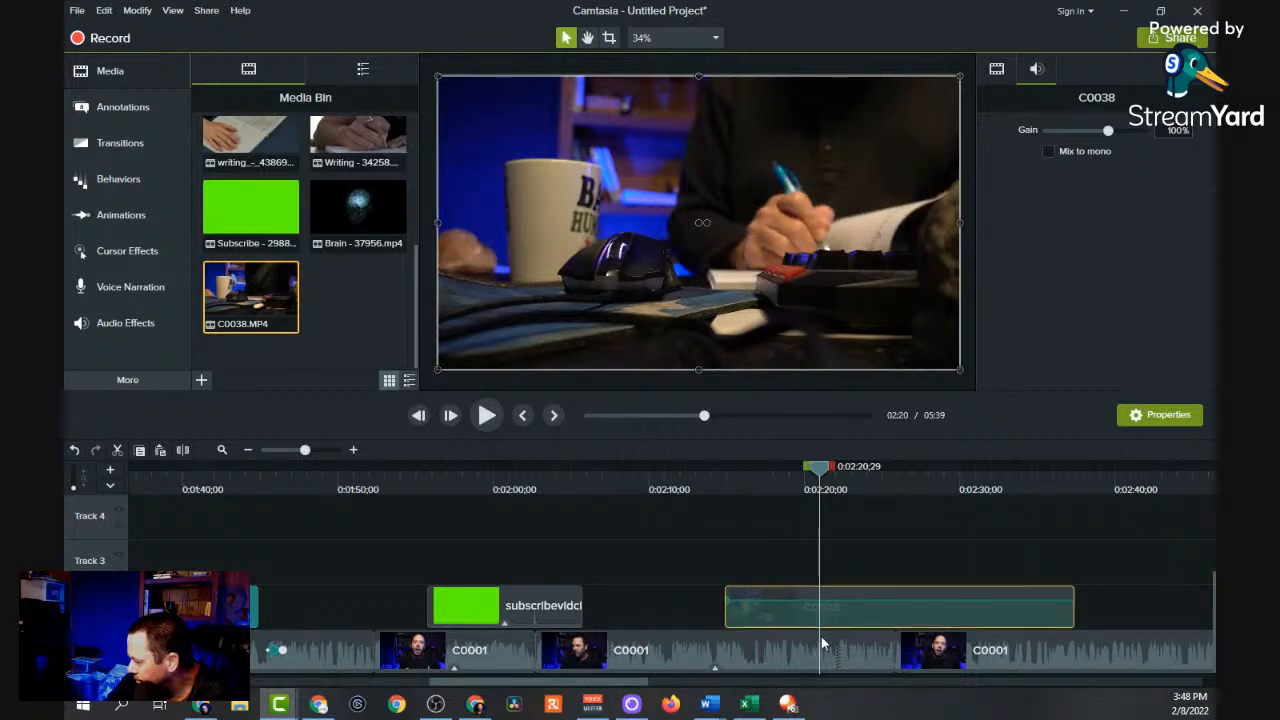
Move the C0038 clip to the track directly above the C0001 clips, starting at 0:02:20;29.
click(125, 143)
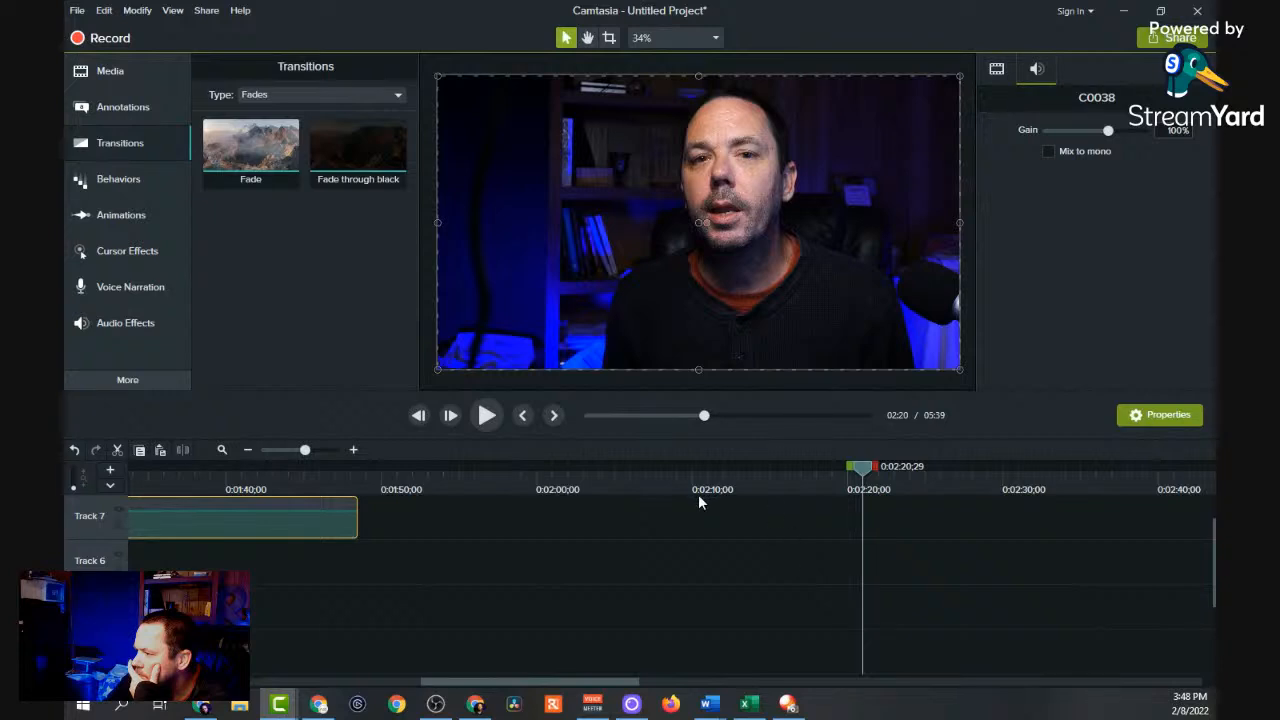
scroll(635, 504, down, 3)
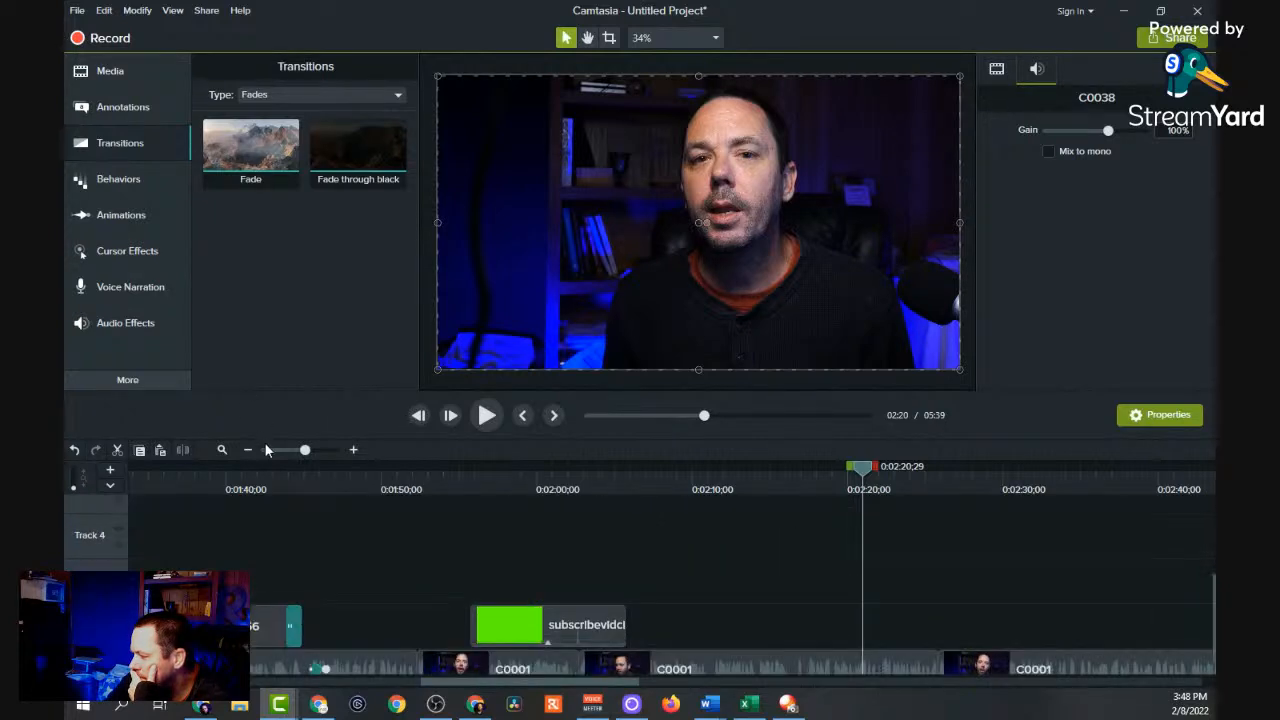
drag(304, 450, 283, 450)
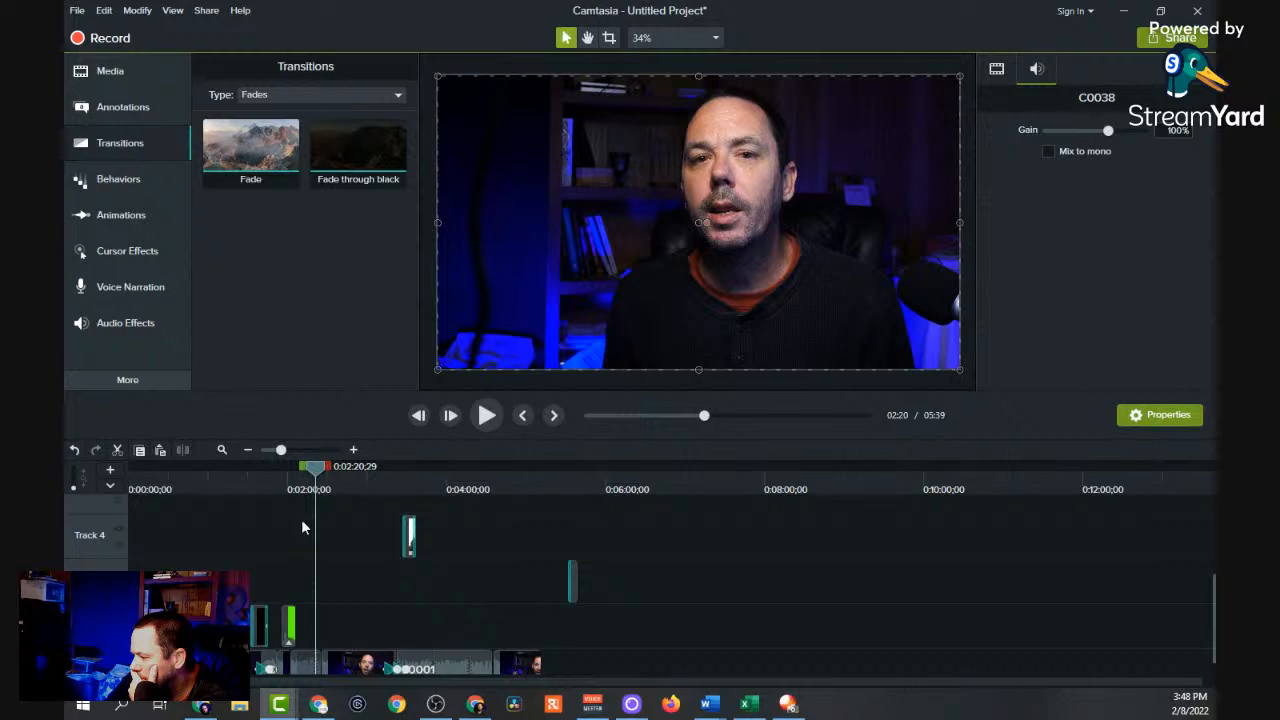
scroll(302, 520, up, 3)
scroll(305, 525, up, 1)
drag(260, 567, 335, 568)
scroll(307, 547, down, 2)
scroll(320, 593, up, 2)
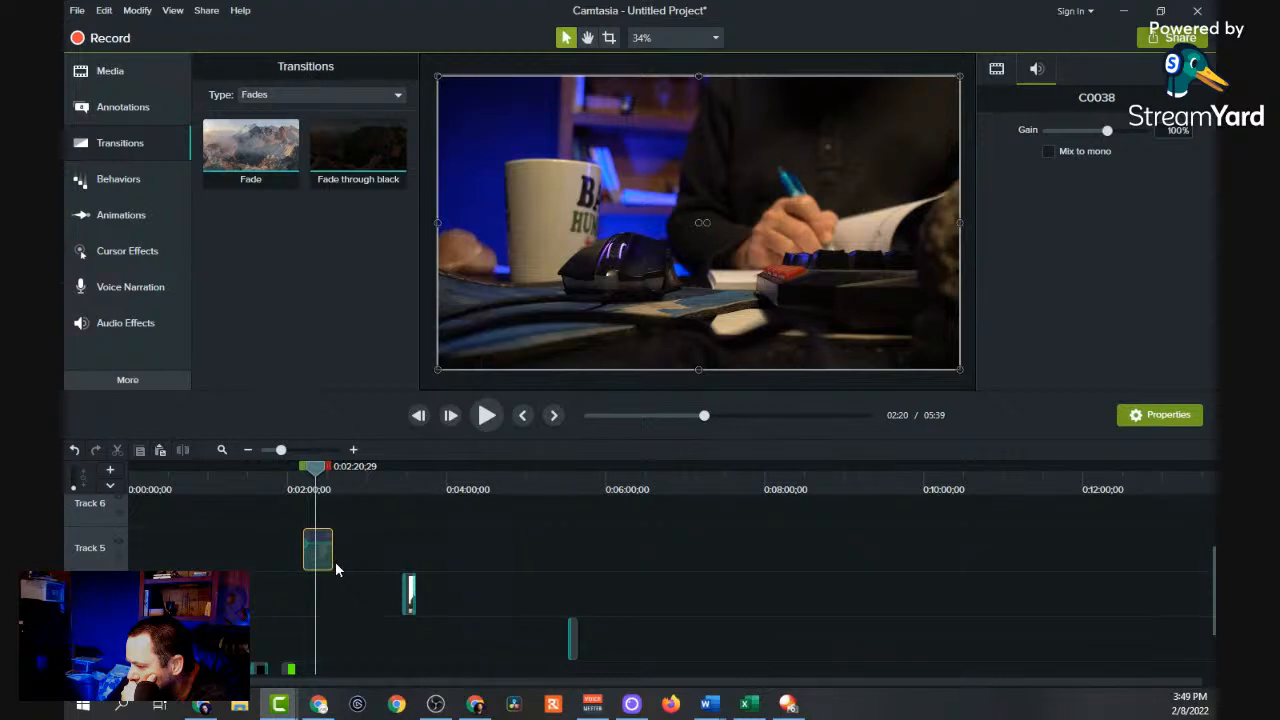
key(ctrl+z)
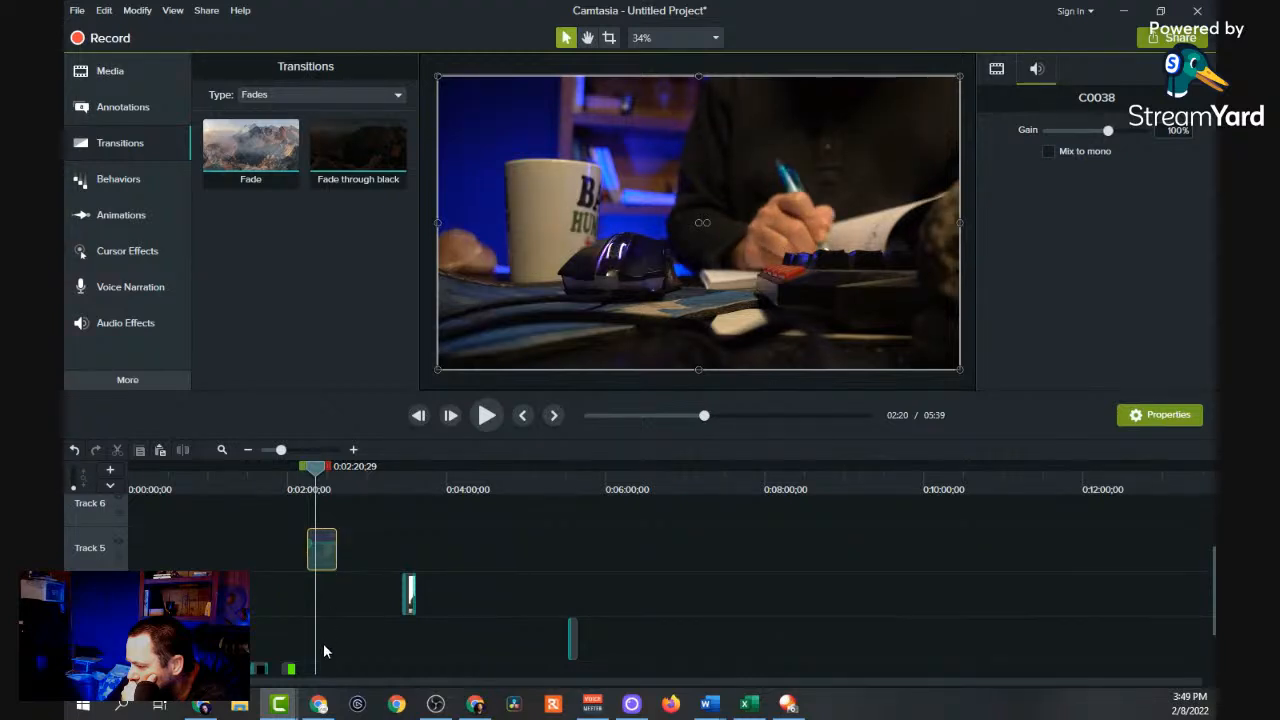
key(ctrl+z)
scroll(350, 604, down, 2)
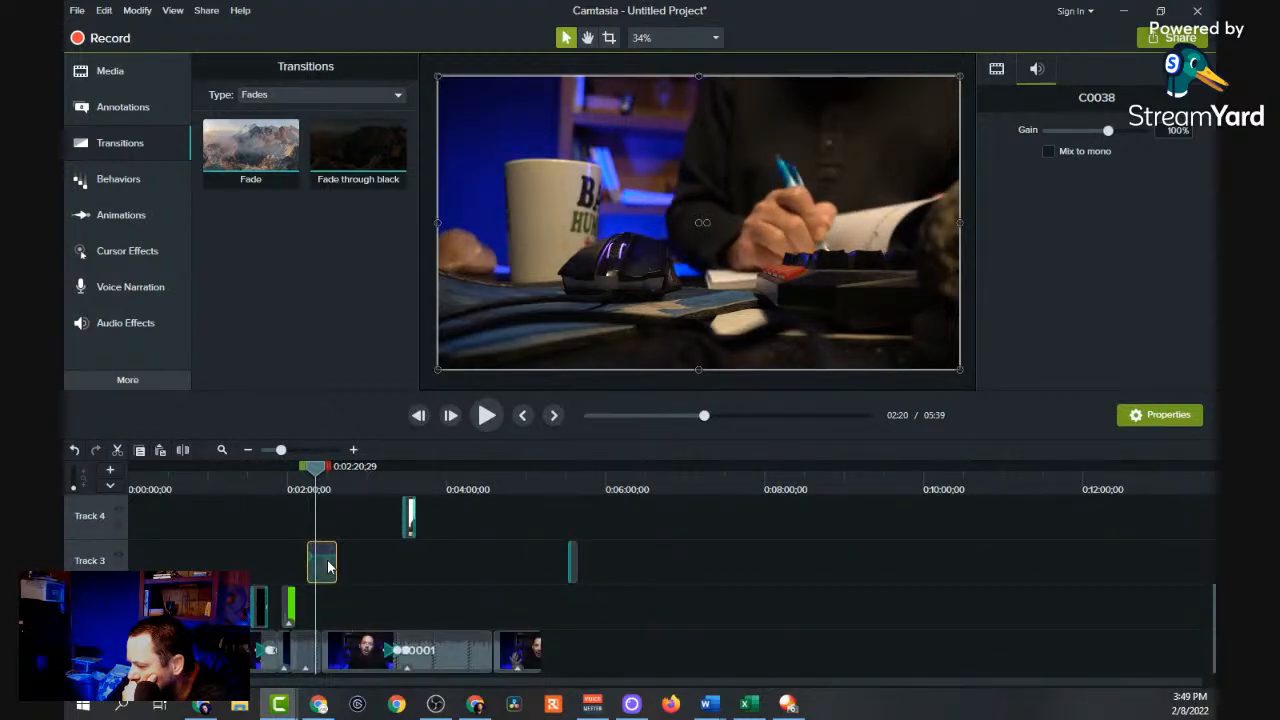
drag(329, 578, 330, 621)
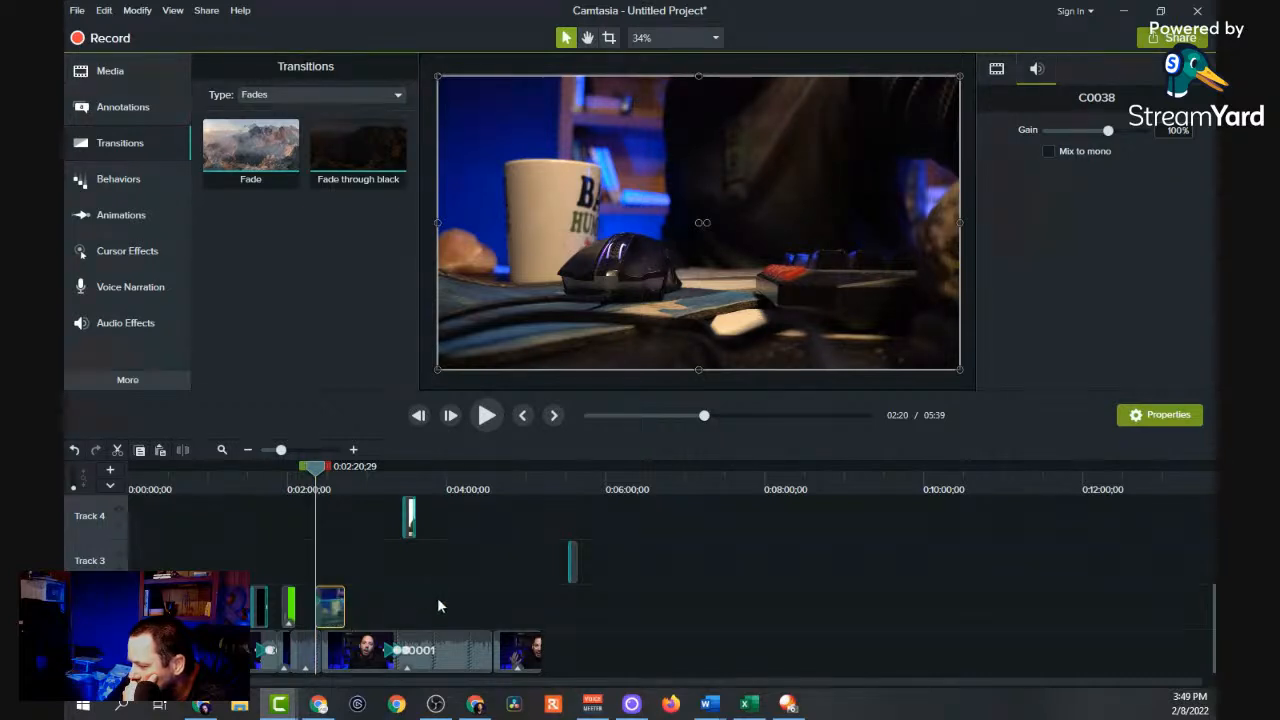
Trim both ends of the C0038 clip and position it to start at 0:02:20;01 with a duration of 0:00:12;18.
drag(284, 452, 305, 452)
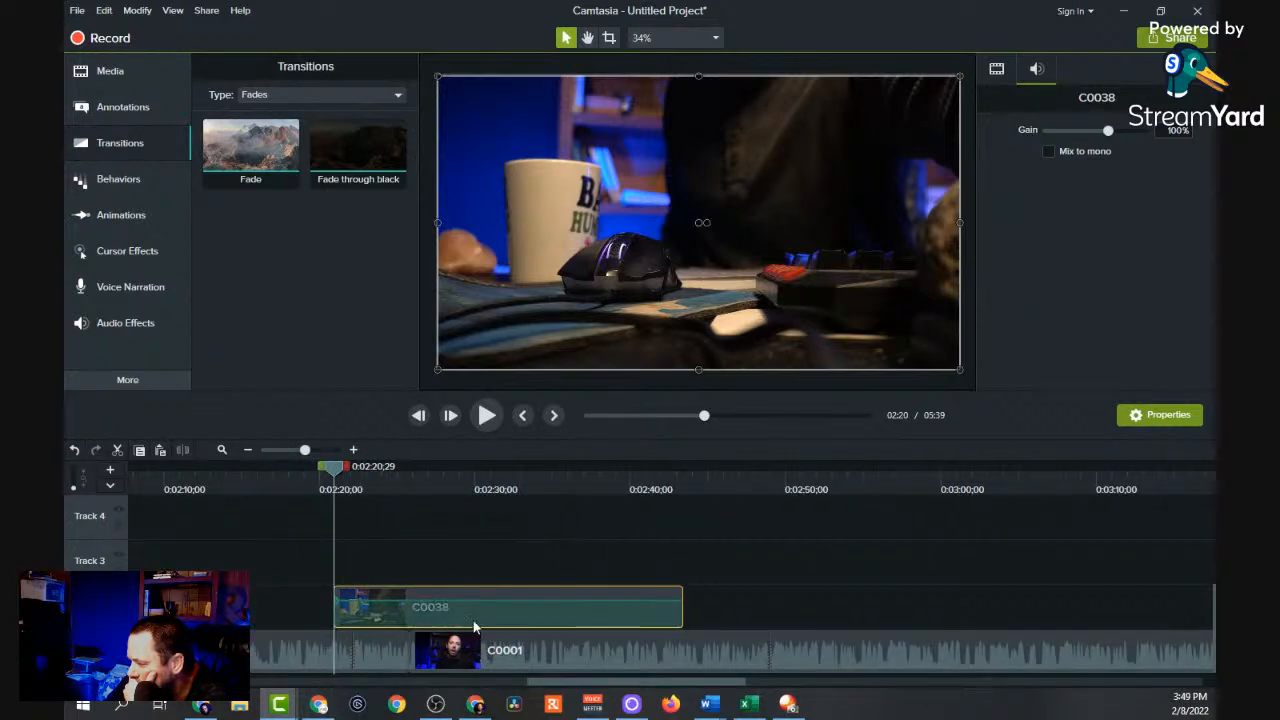
drag(494, 614, 319, 614)
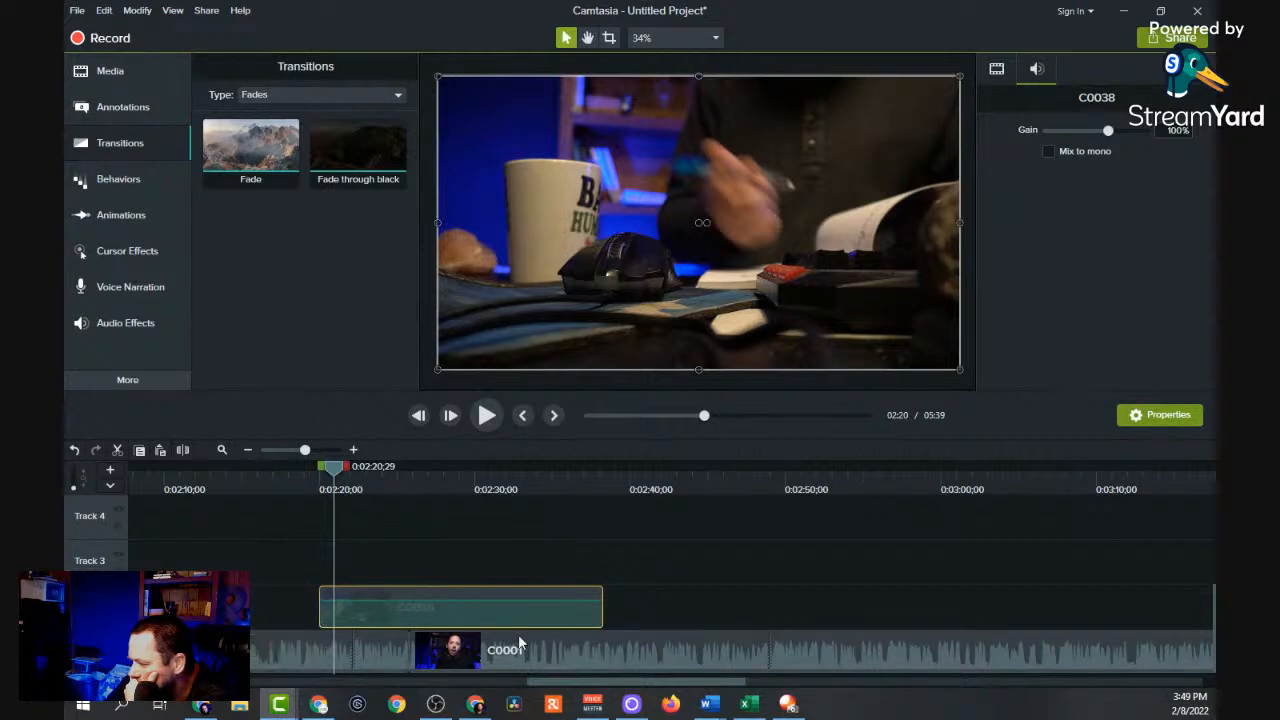
drag(602, 619, 515, 619)
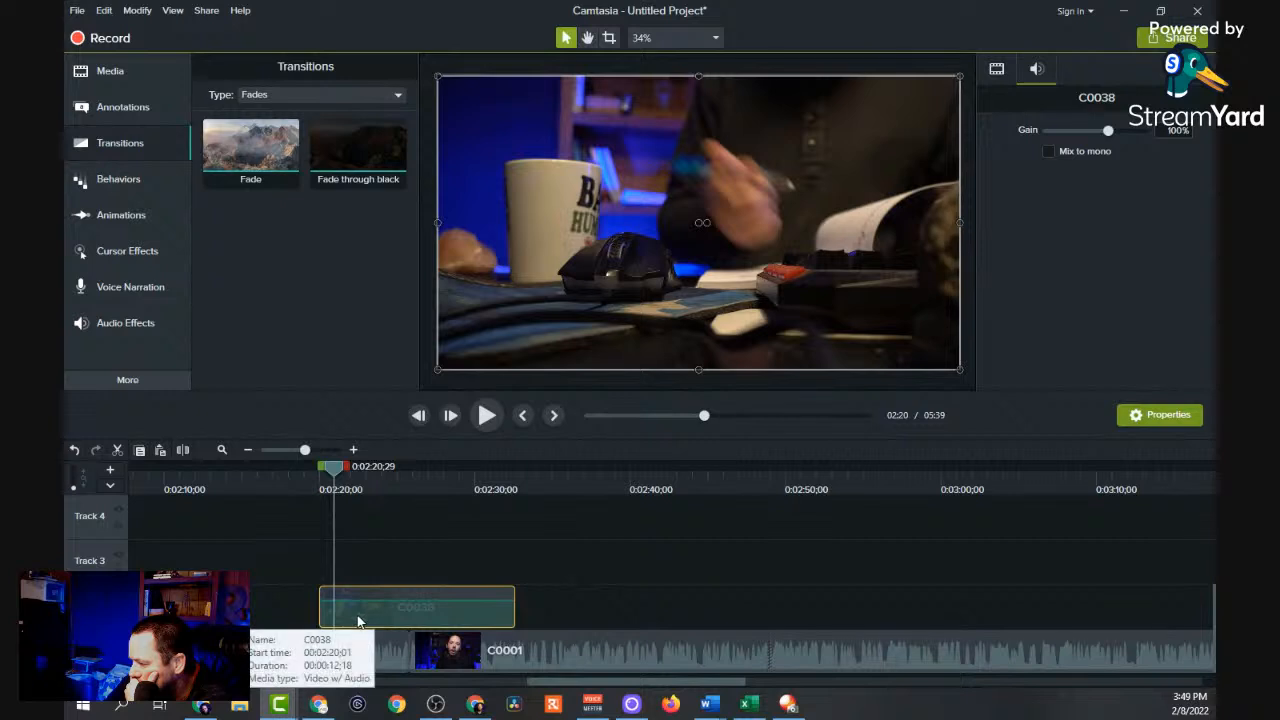
Extend the start of C0038 back to 0:02:16;06, add Fade transitions at both ends, and lengthen the opening fade to about 2 seconds.
drag(237, 118, 260, 614)
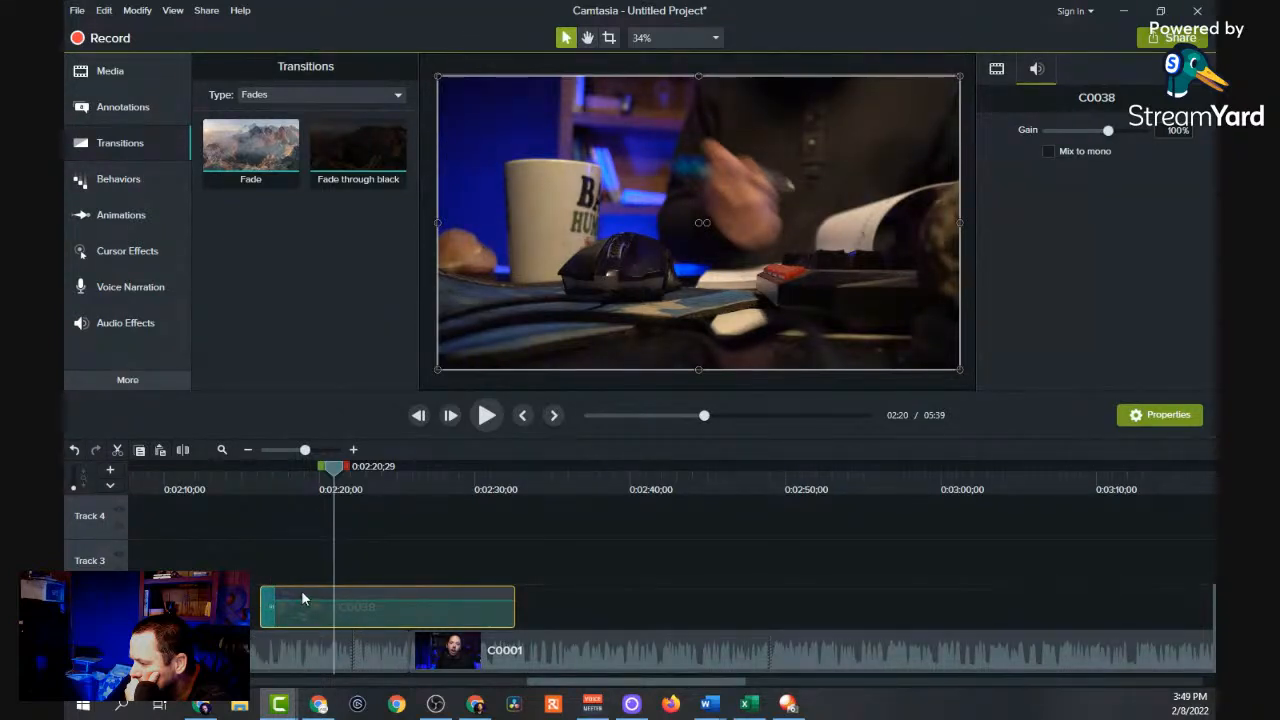
click(278, 612)
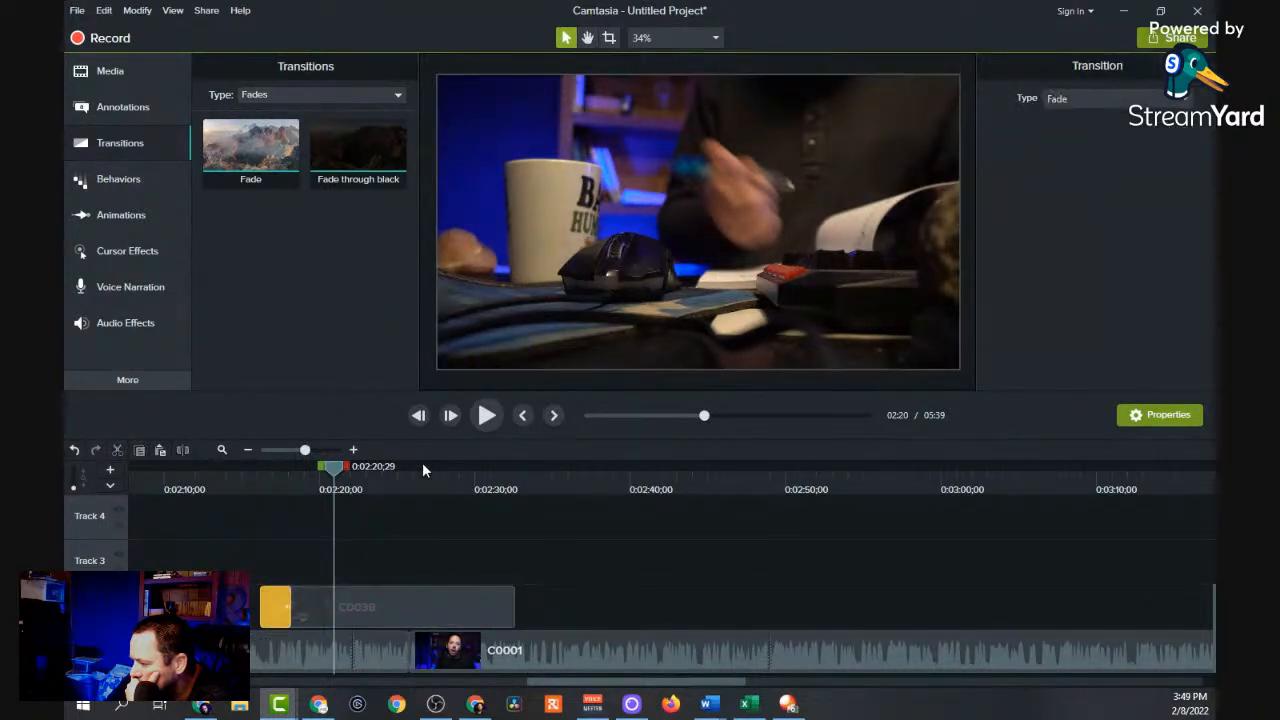
drag(241, 136, 507, 610)
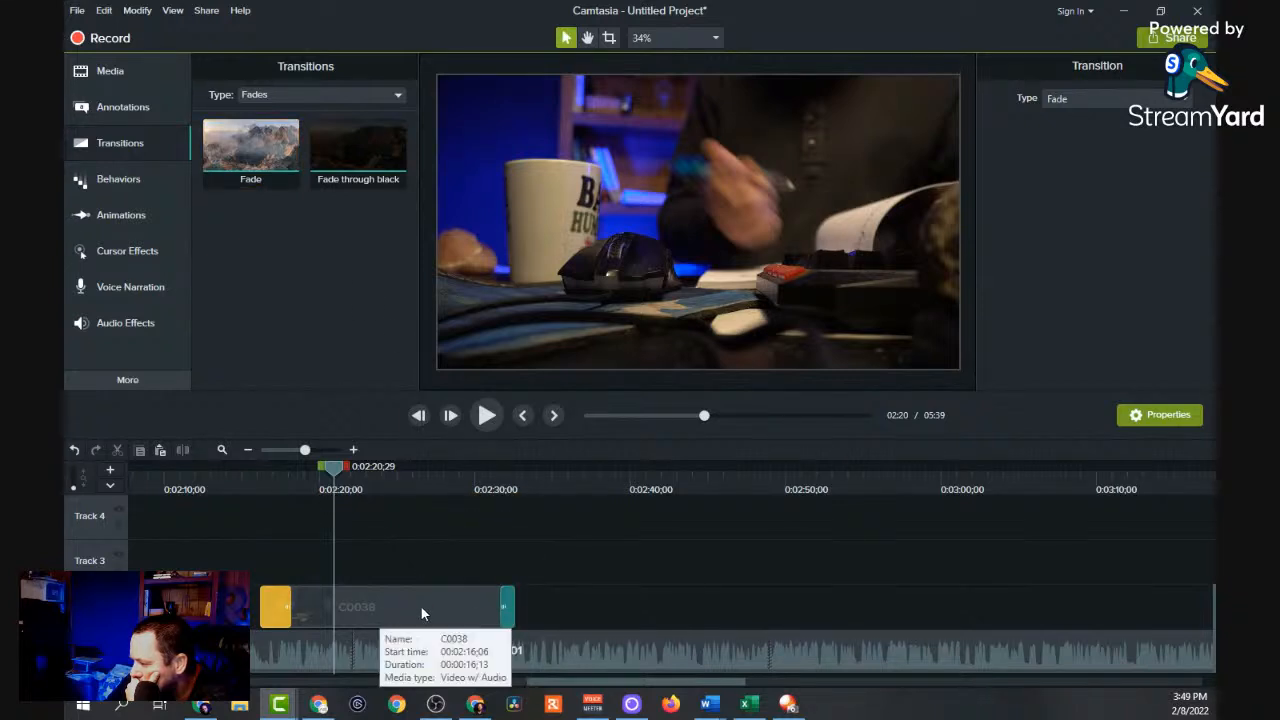
Play back the edit from about 0:02:15, just before the C0038 clip, to the Writing - 34258 clip.
click(236, 480)
click(499, 414)
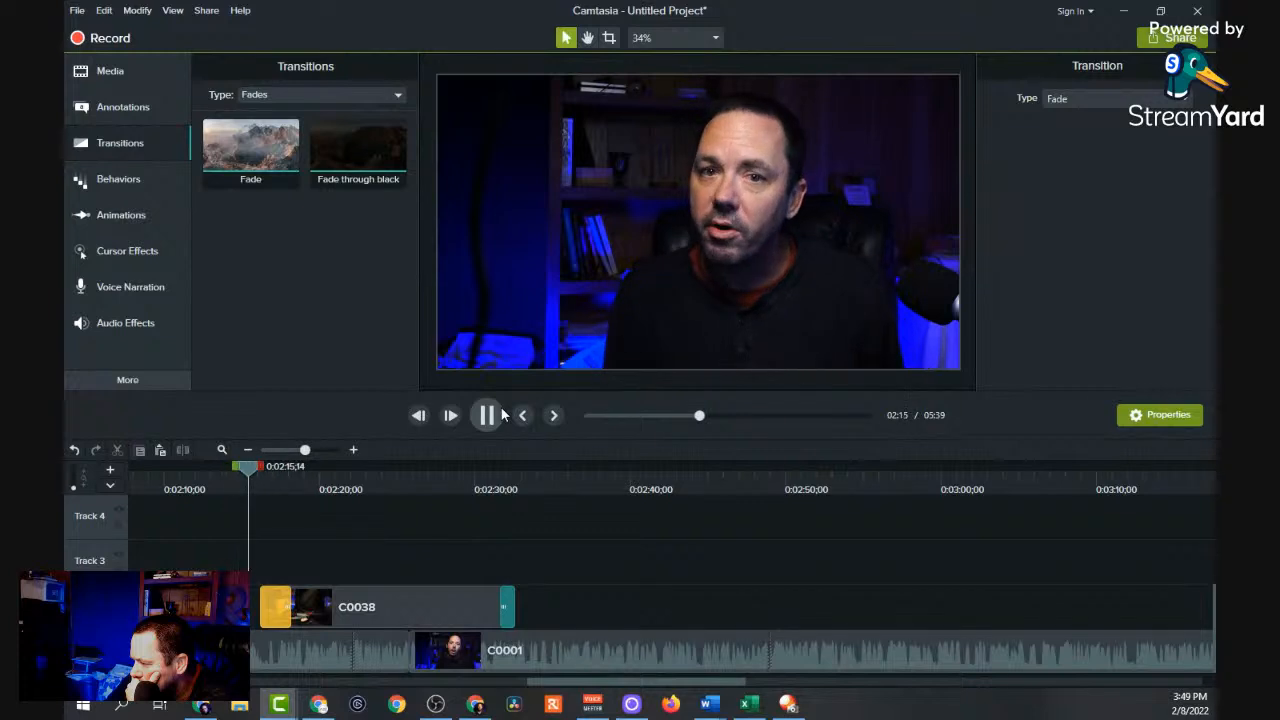
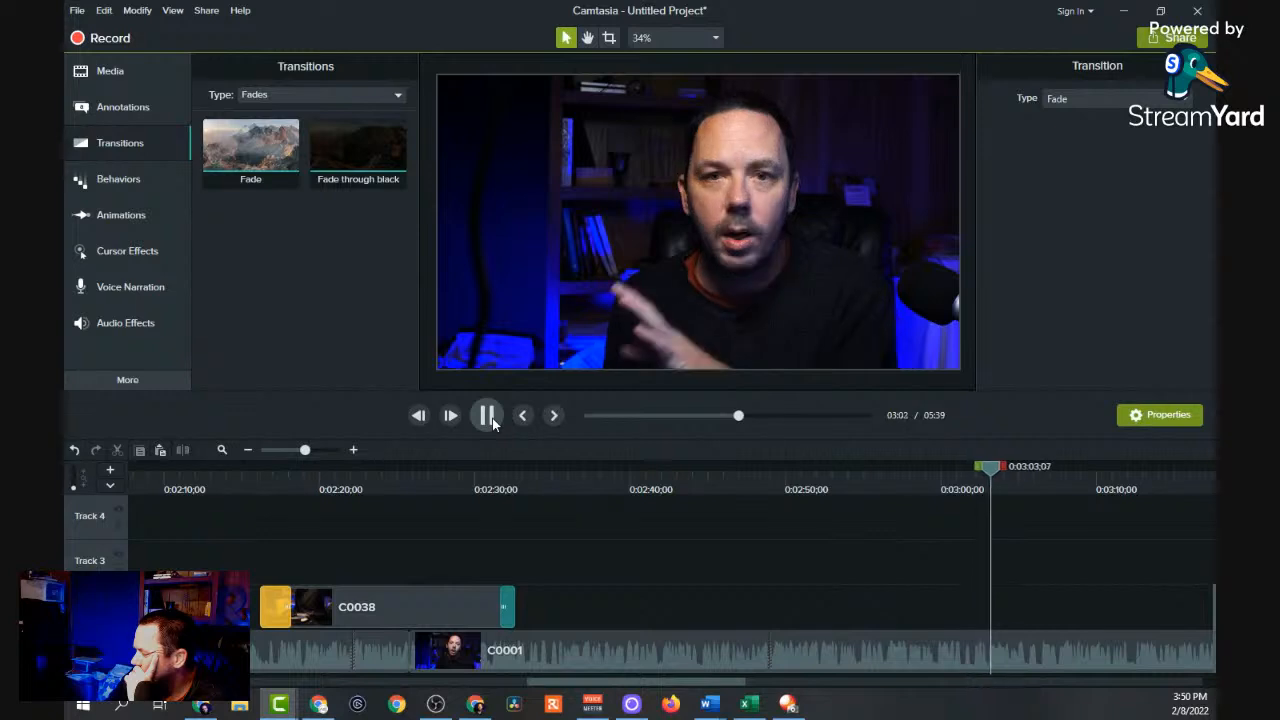
click(490, 418)
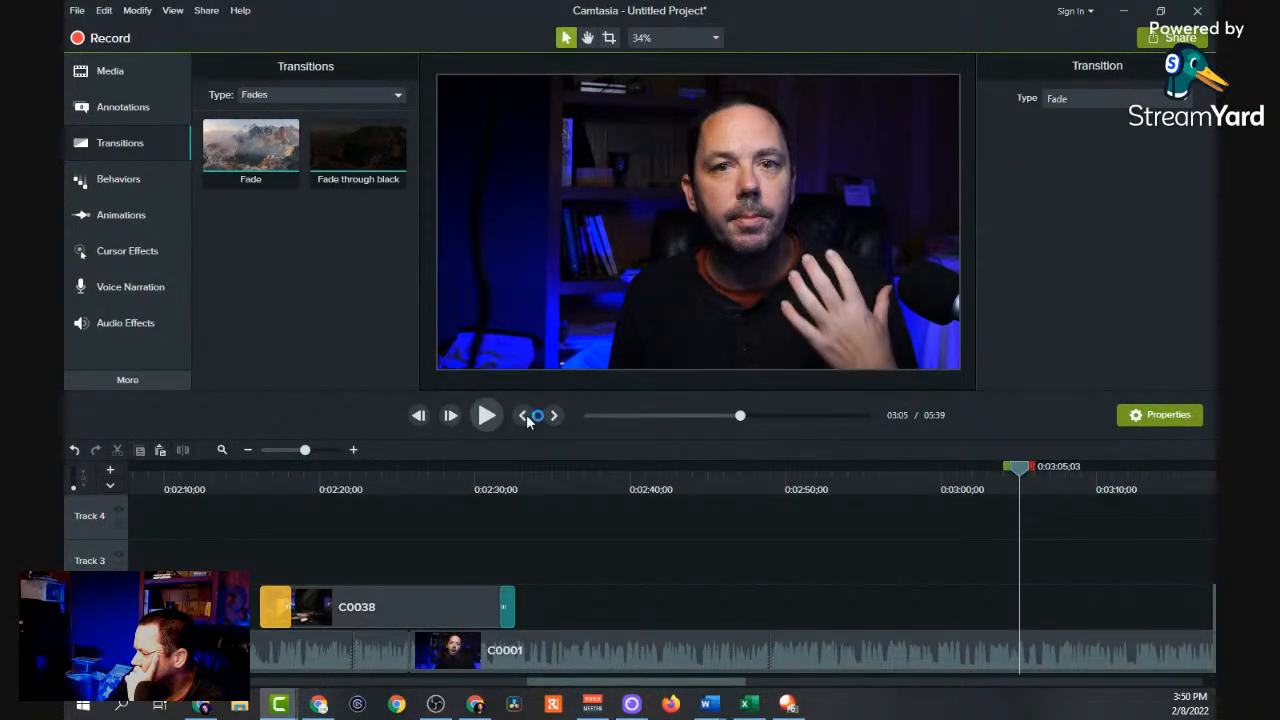
click(487, 418)
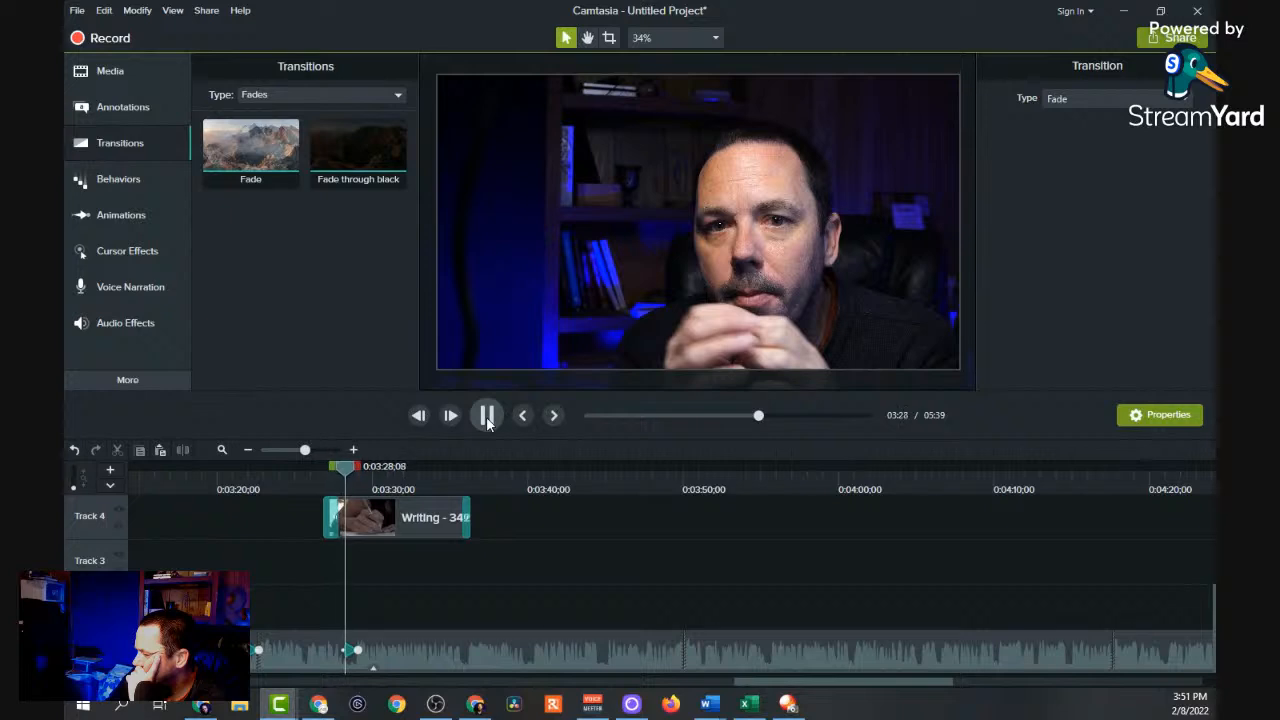
Move the Writing - 34258 clip directly above the C0001 footage, starting at about 0:03:38;19, and extend its end to 0:03:58;24.
click(374, 516)
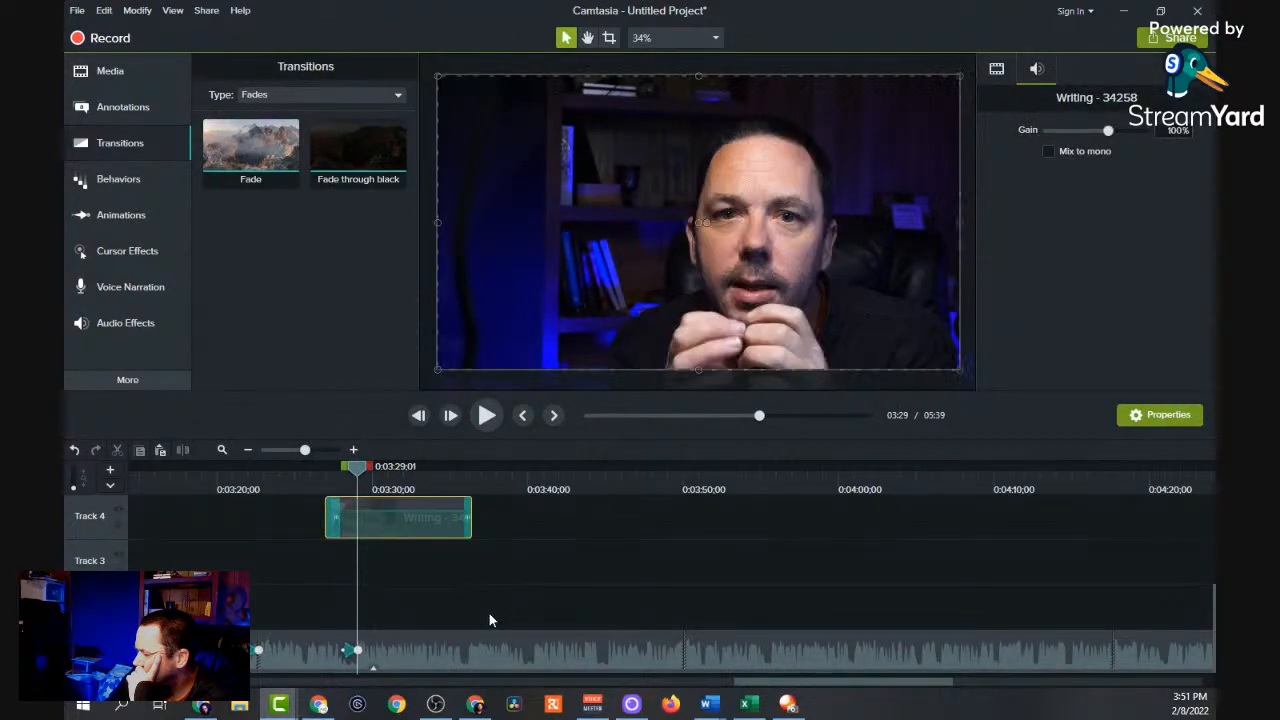
drag(489, 613, 457, 643)
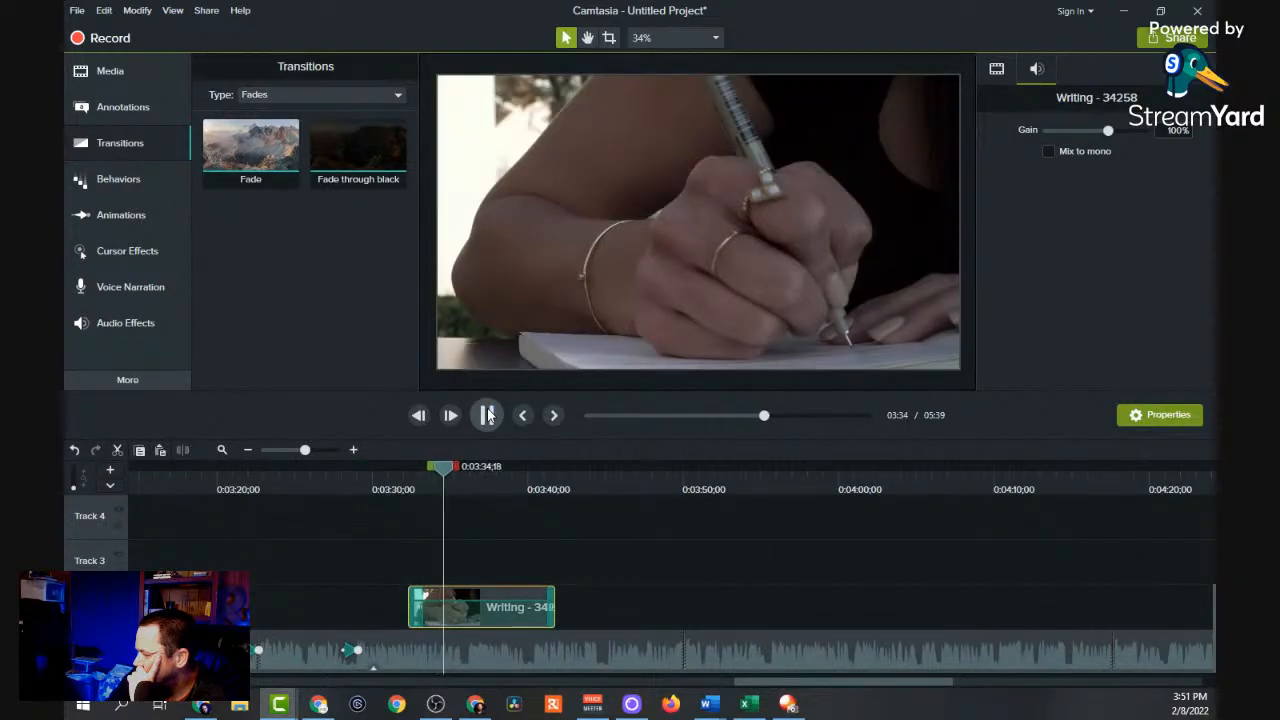
key(space)
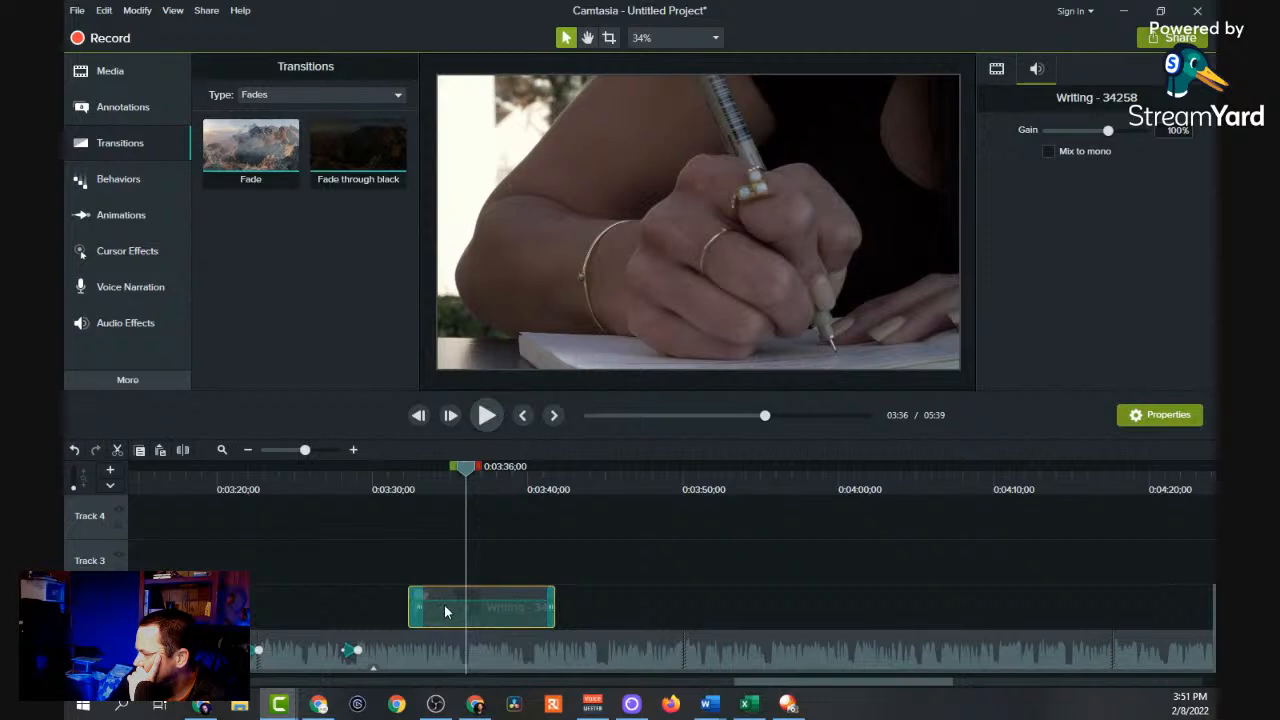
click(445, 612)
drag(543, 624, 641, 624)
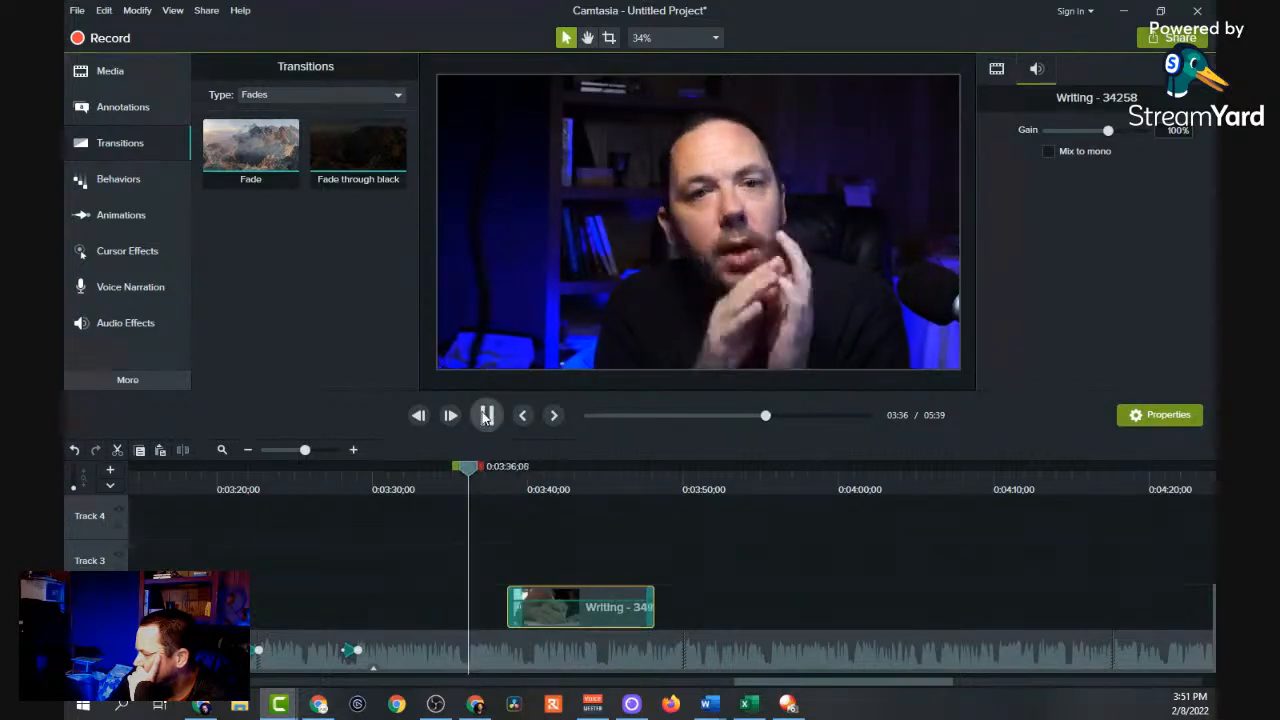
drag(654, 612, 850, 617)
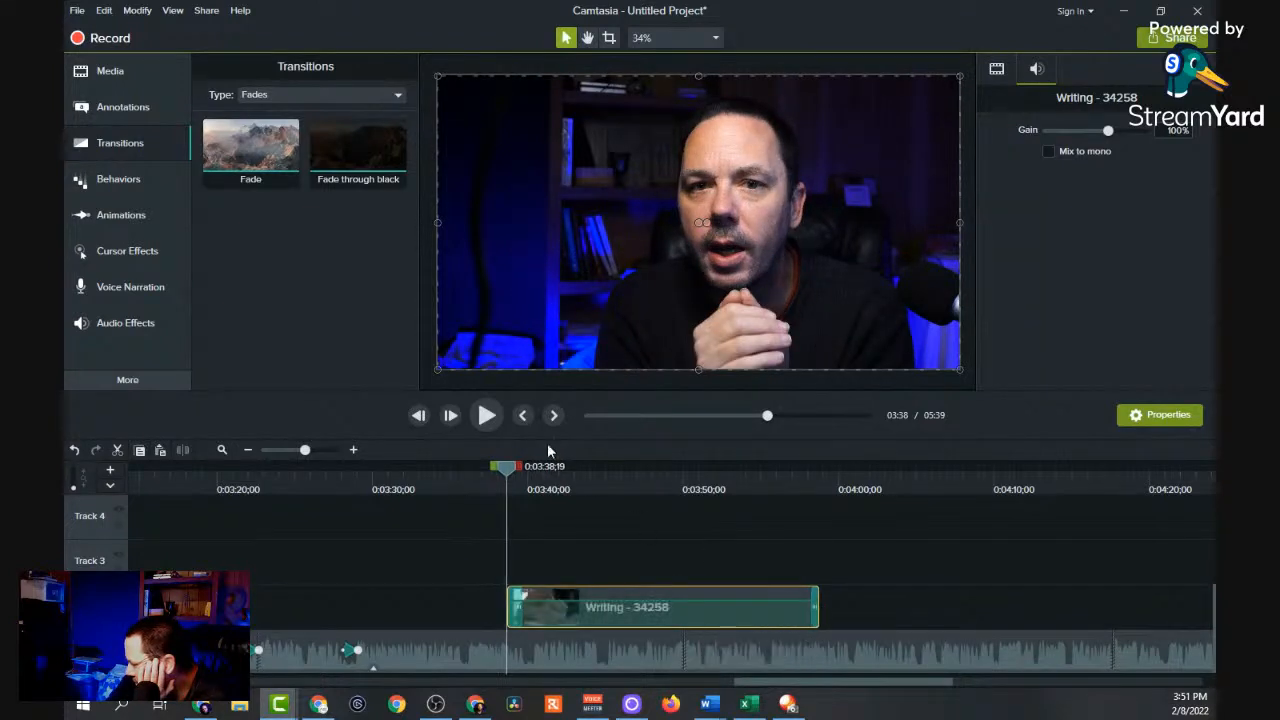
click(487, 416)
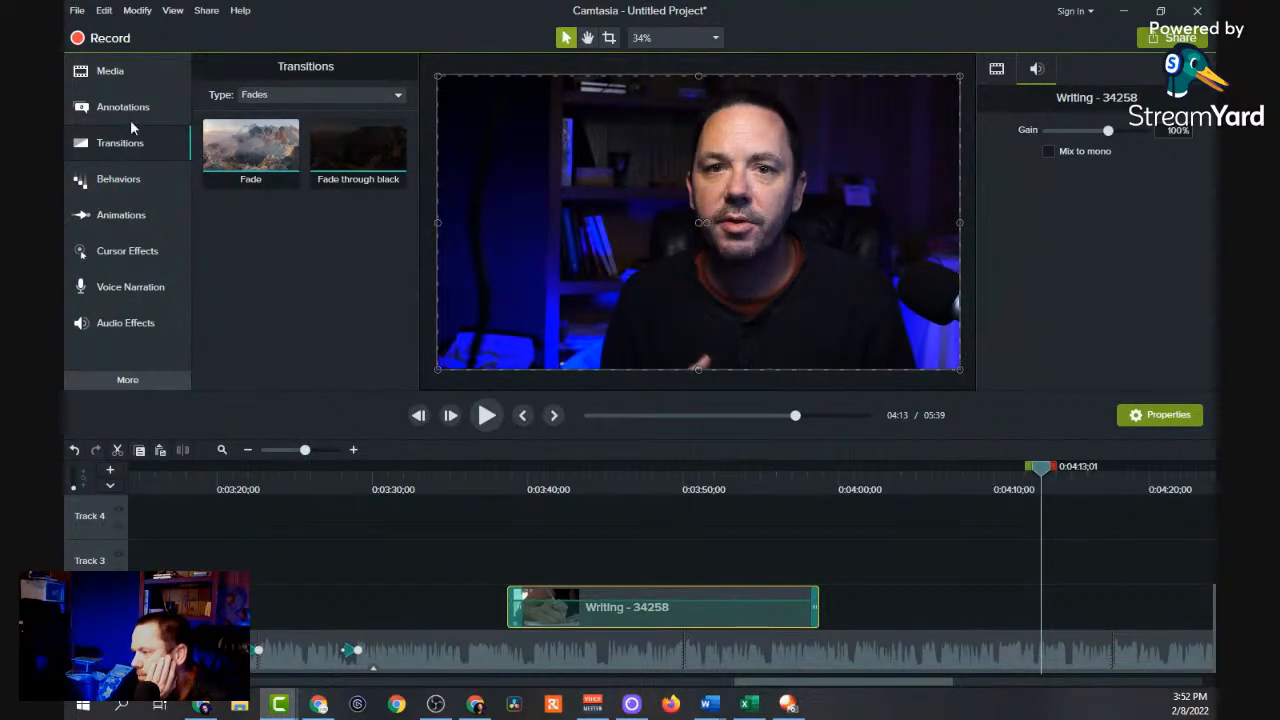
Start importing media and look through the Downloads folder for the graphic's folder.
click(113, 75)
click(201, 380)
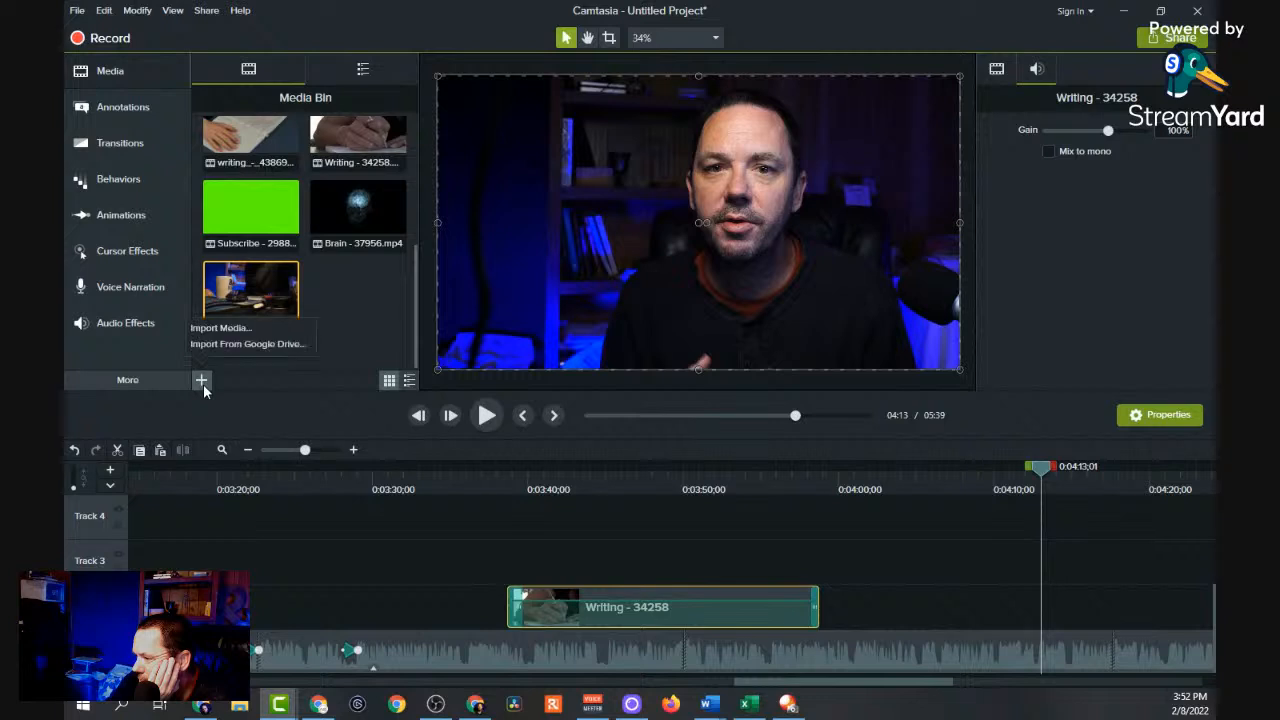
click(237, 331)
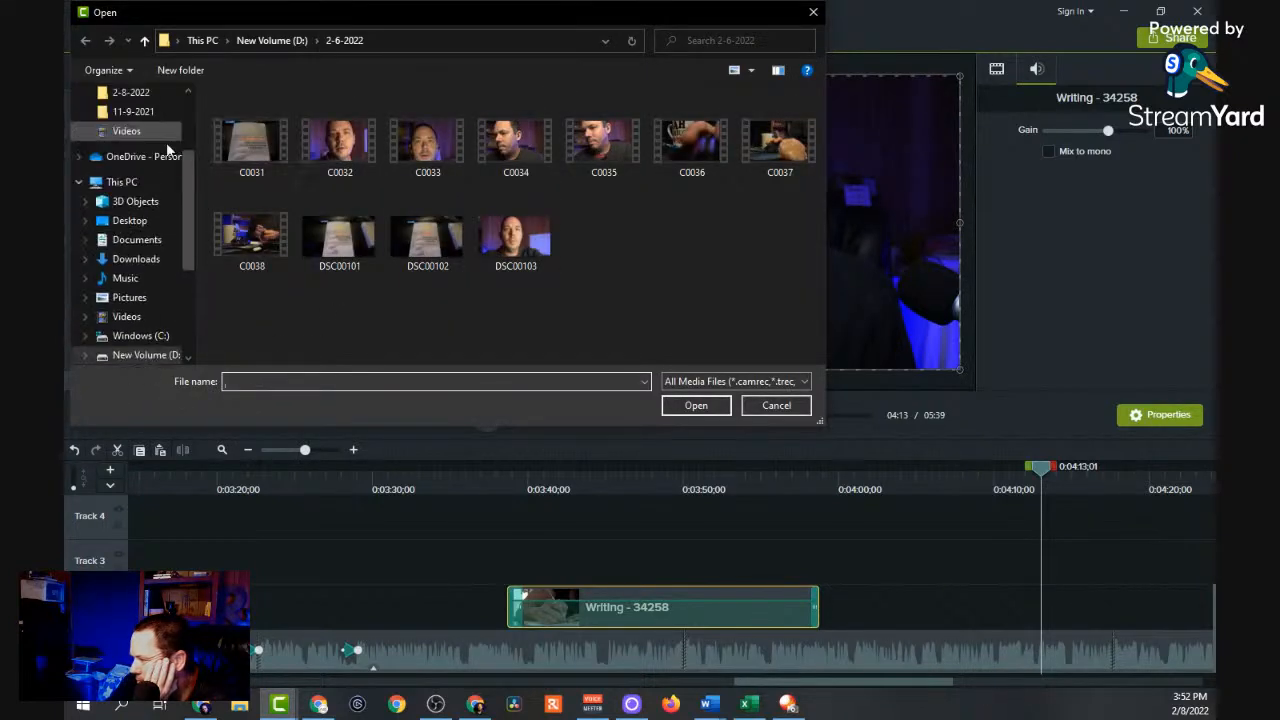
click(137, 260)
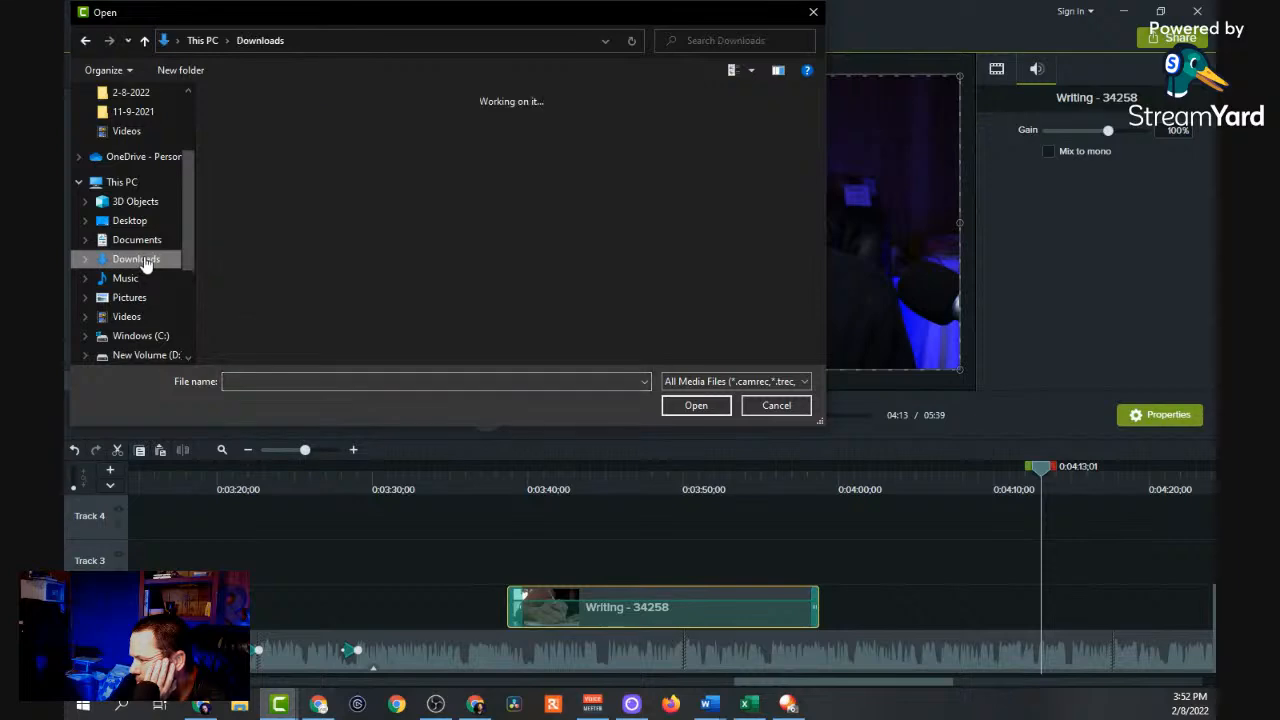
scroll(490, 270, down, 10)
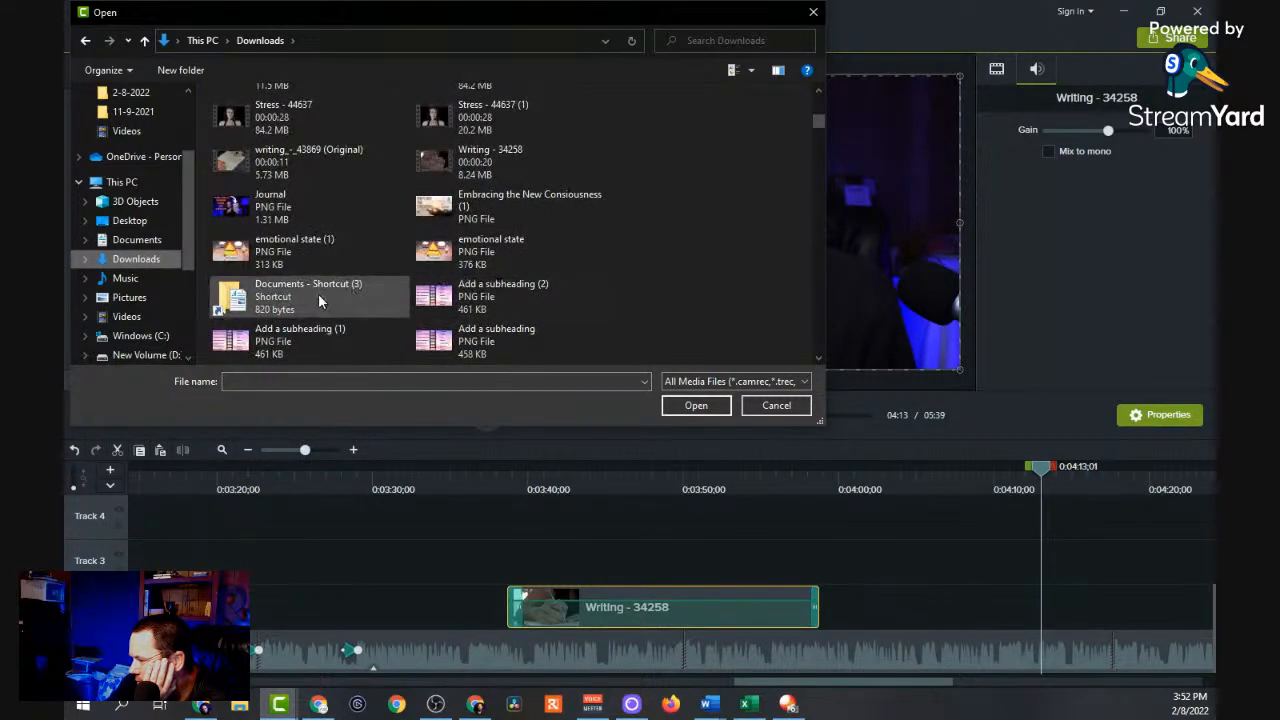
scroll(318, 293, down, 5)
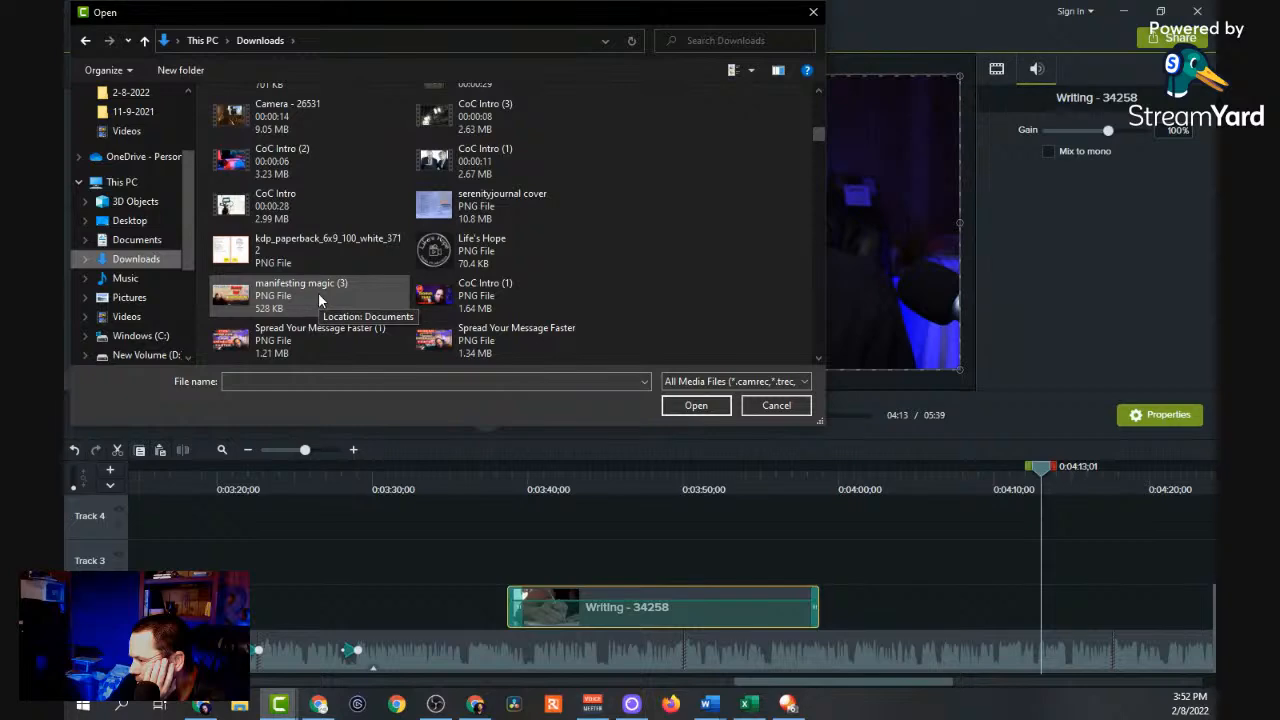
scroll(320, 291, up, 5)
scroll(324, 290, up, 5)
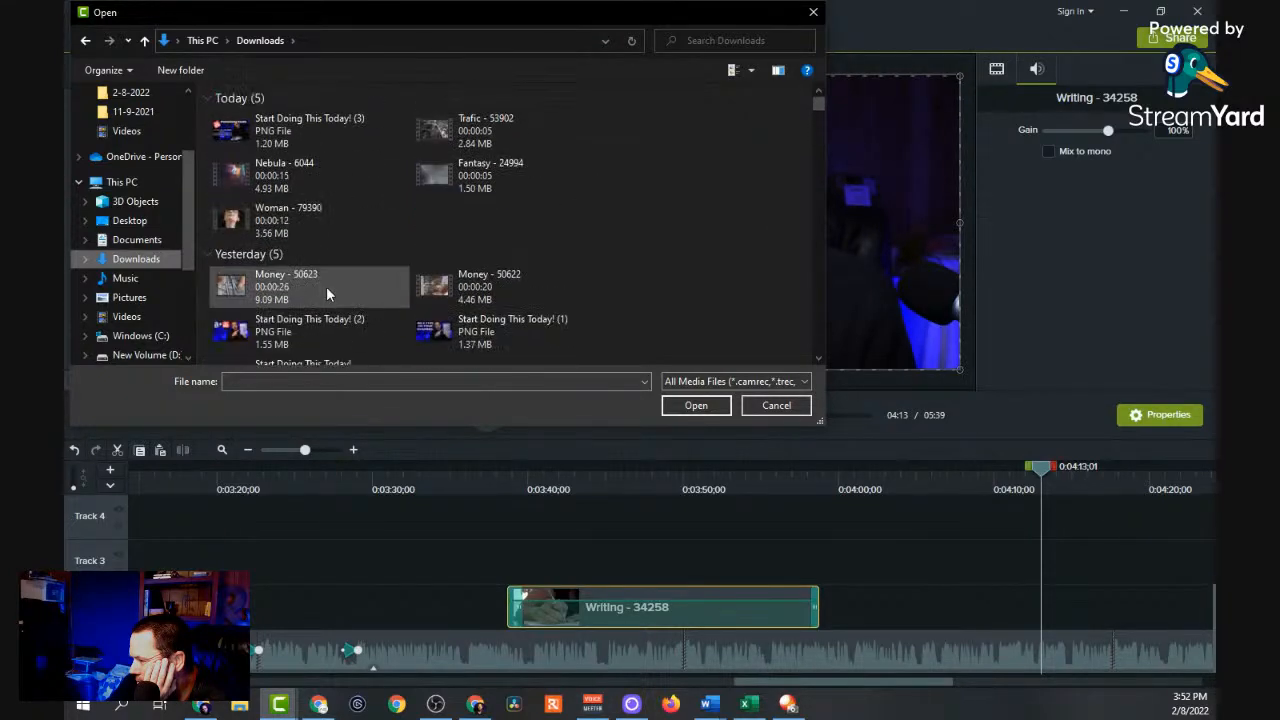
scroll(332, 285, down, 10)
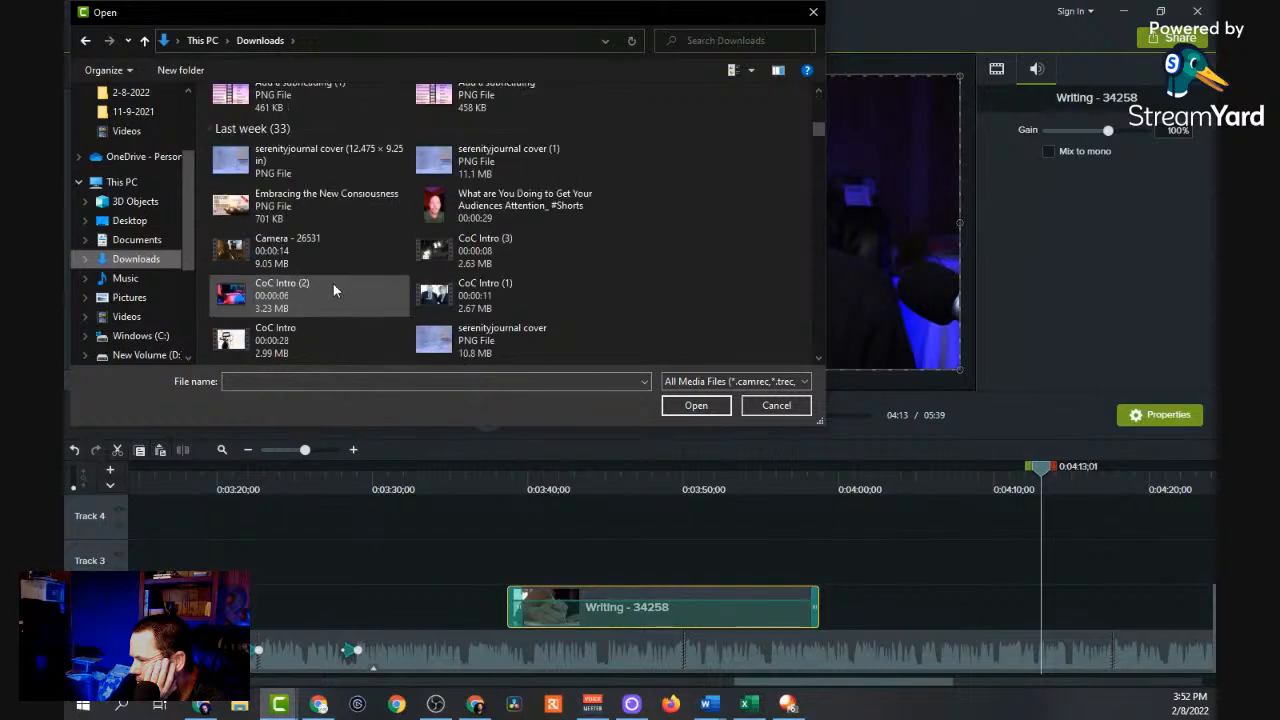
scroll(333, 288, down, 3)
scroll(334, 280, down, 2)
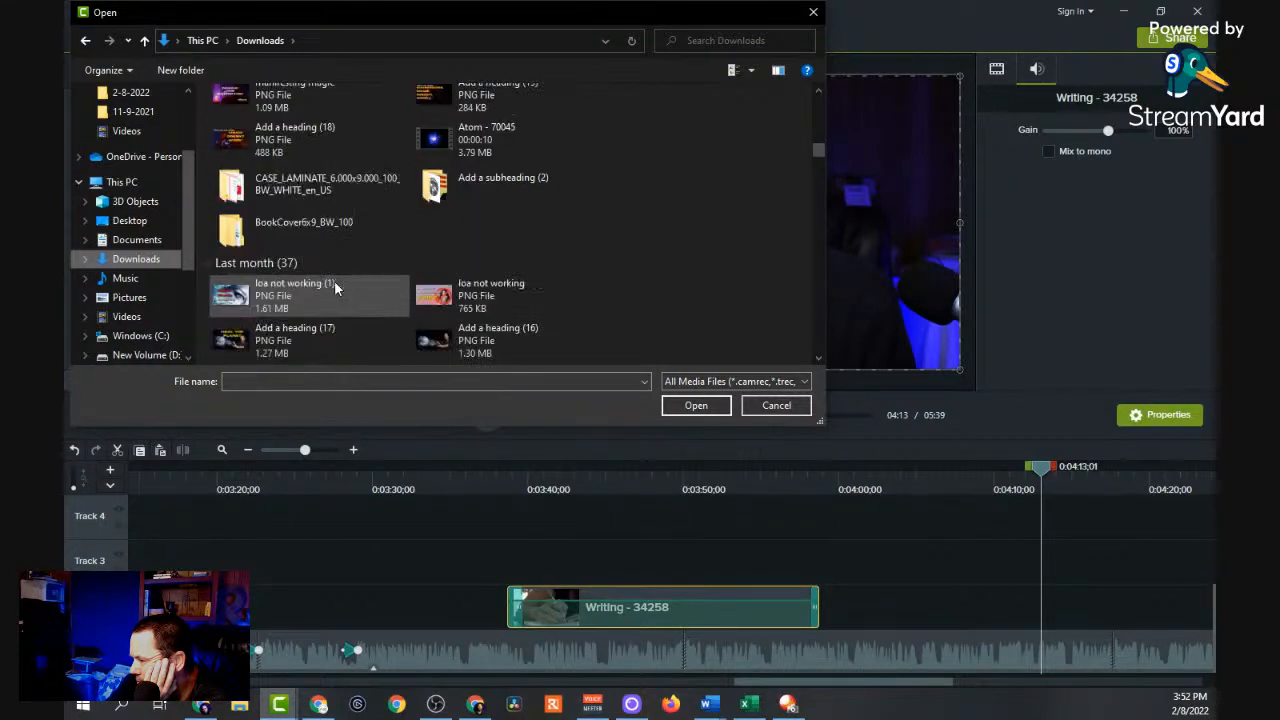
Import image 3 from the Add a subheading (2) folder in Downloads into the media bin.
double_click(317, 196)
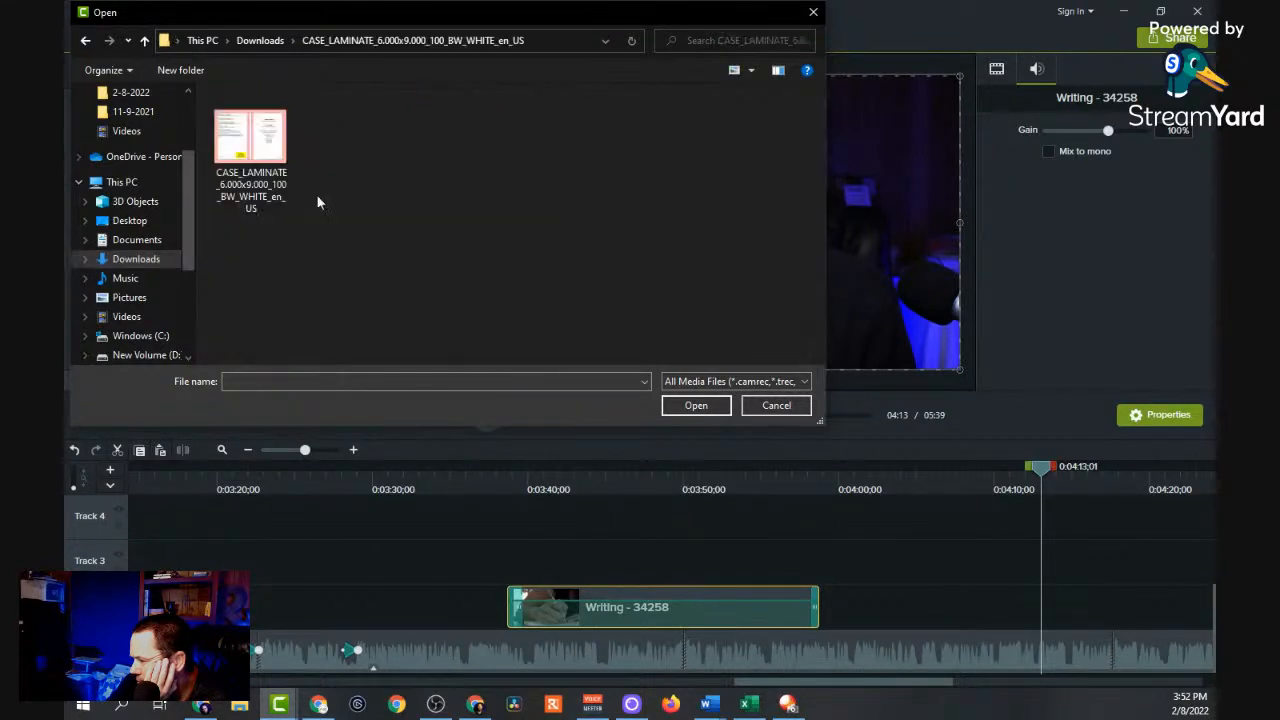
click(84, 41)
scroll(394, 239, down, 1)
double_click(453, 237)
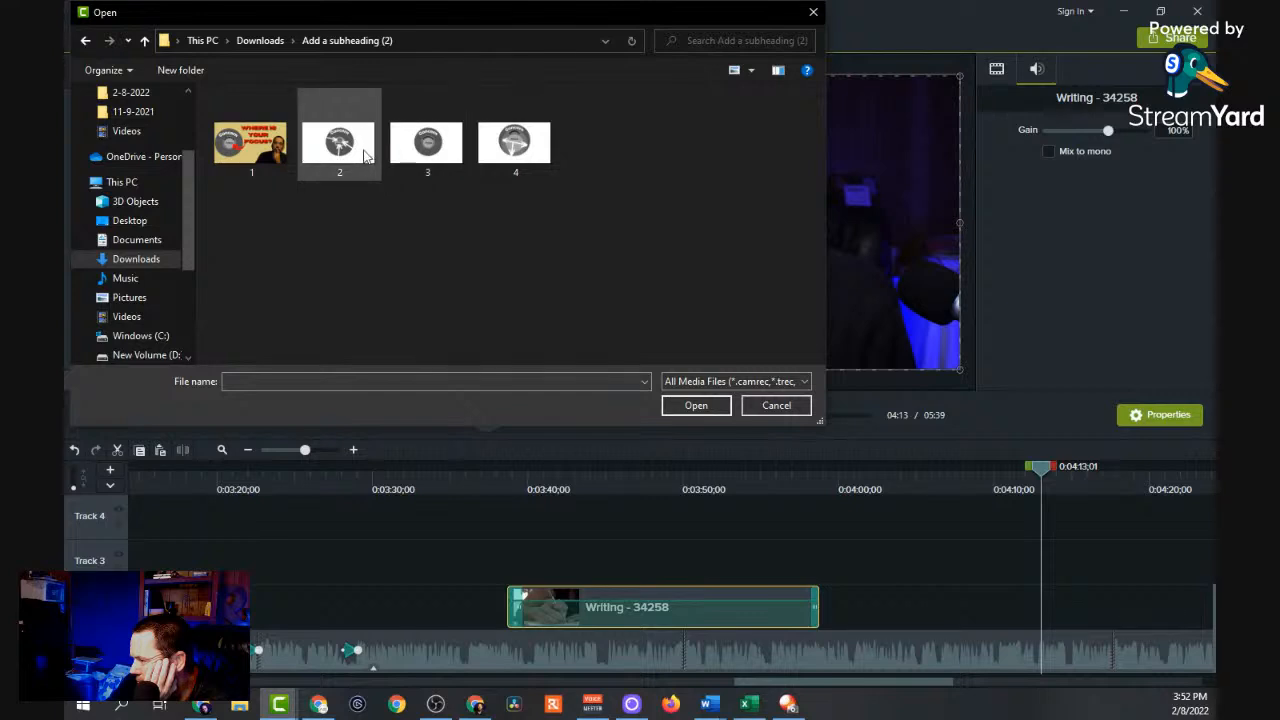
double_click(433, 148)
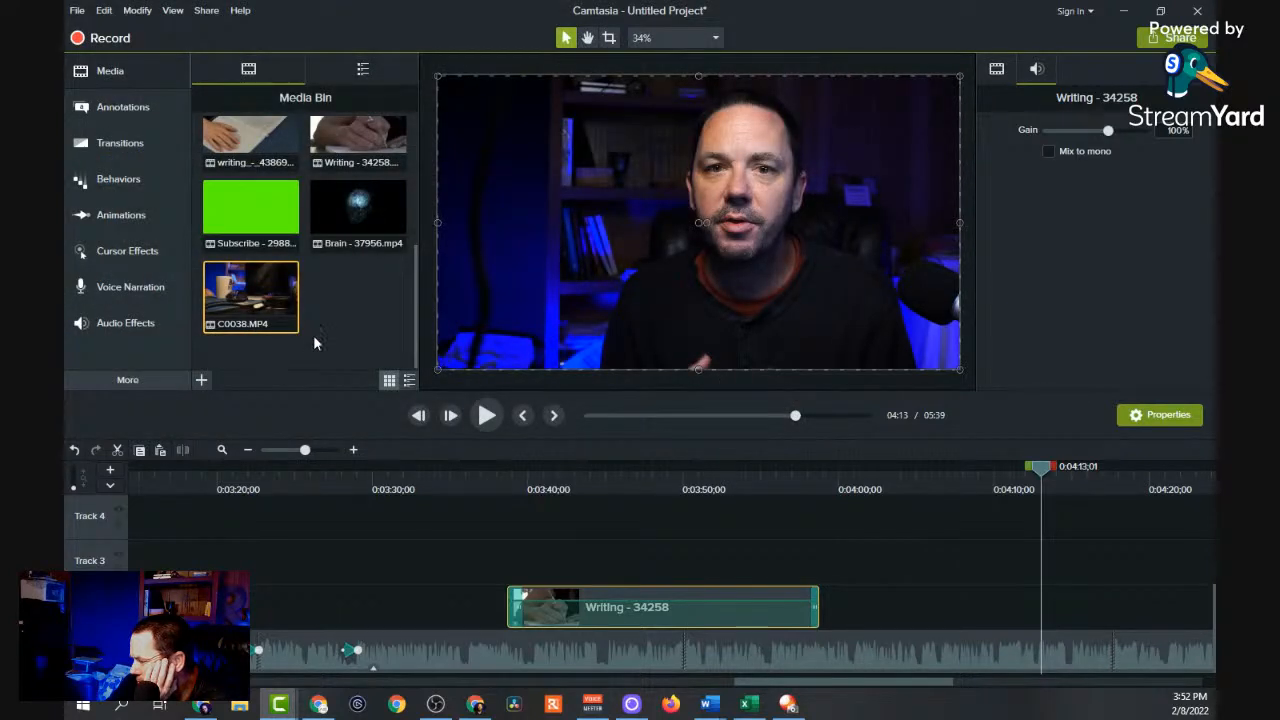
Place 3.png on the track above C0001, ending at 0:04:13;01, and scale it to fit the canvas.
drag(358, 295, 986, 620)
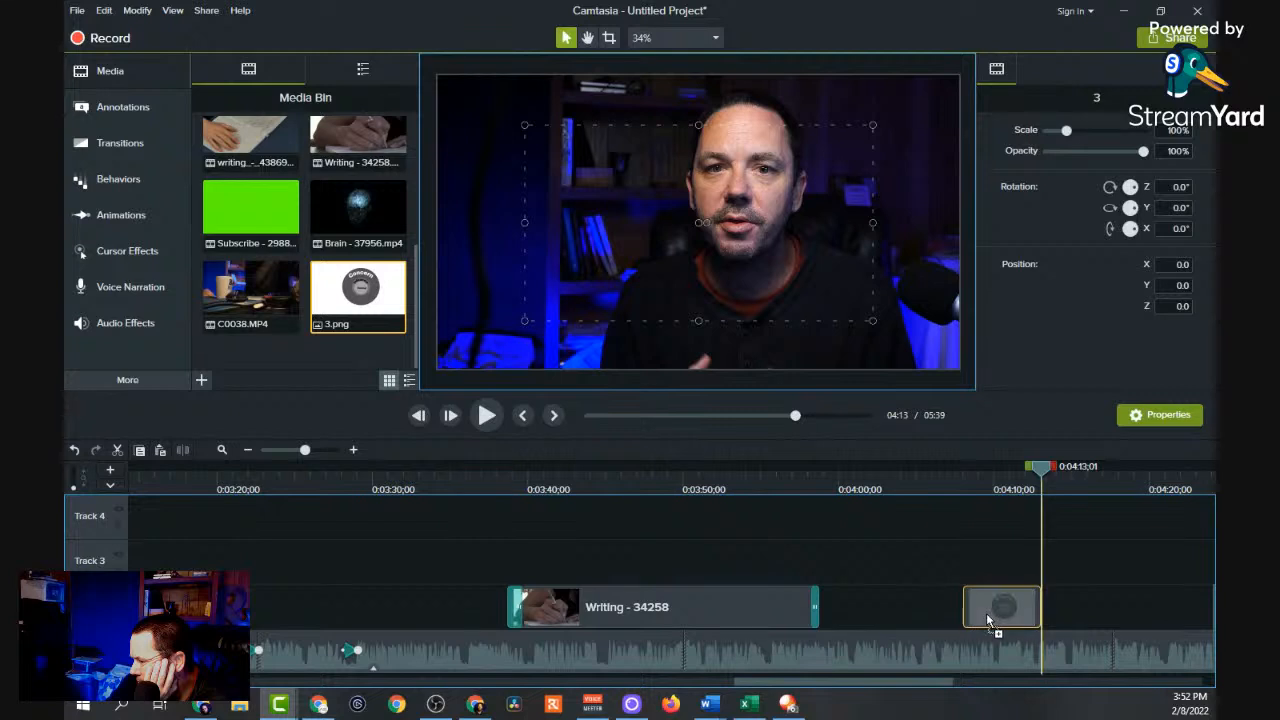
click(663, 220)
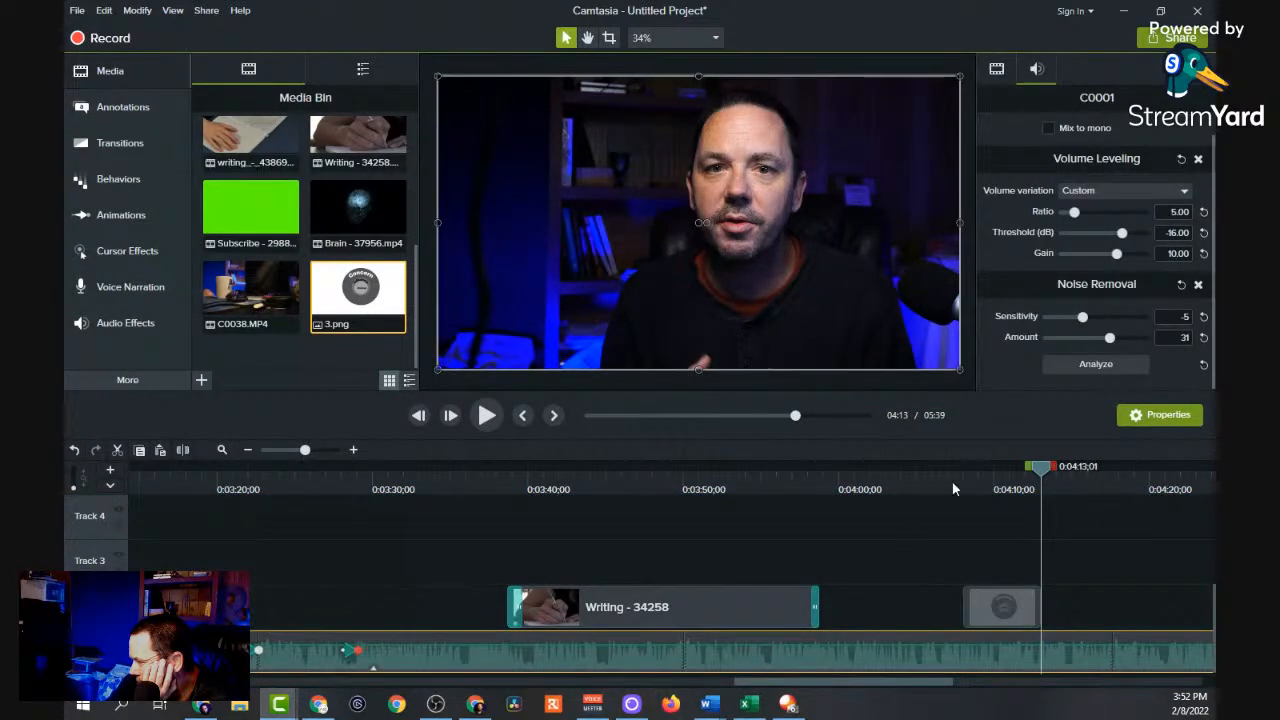
click(1002, 478)
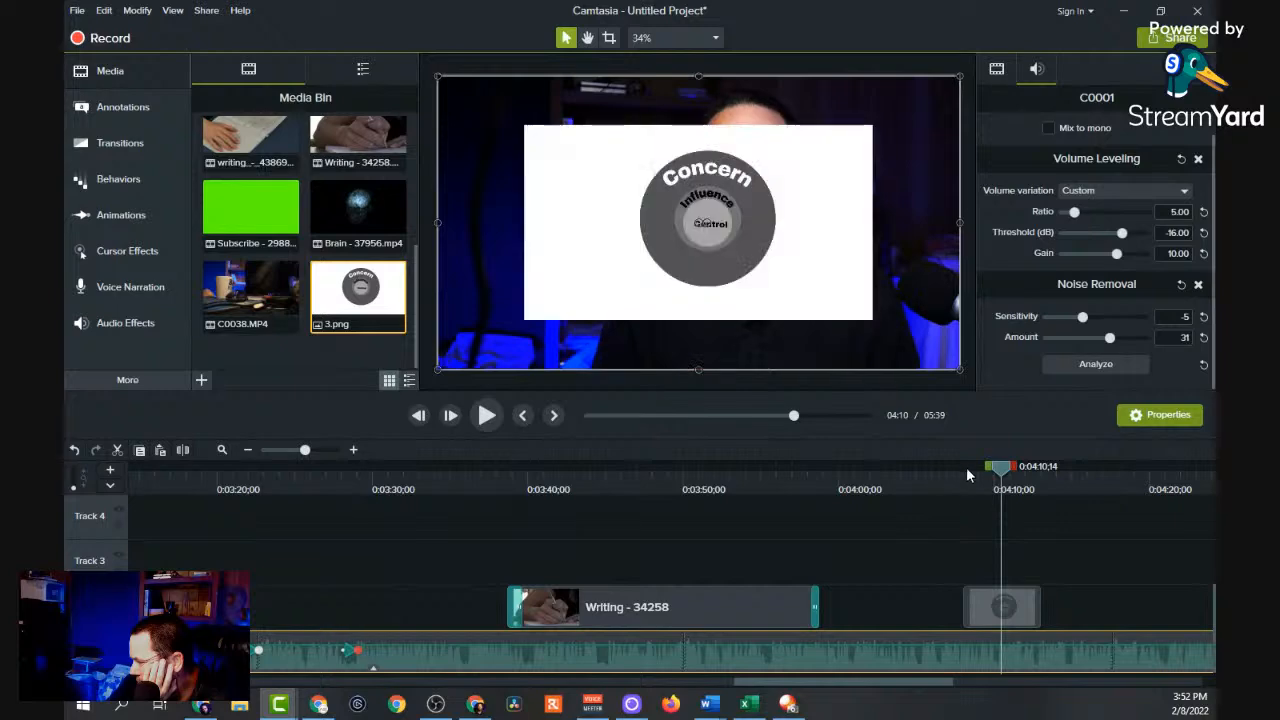
click(665, 268)
right_click(528, 263)
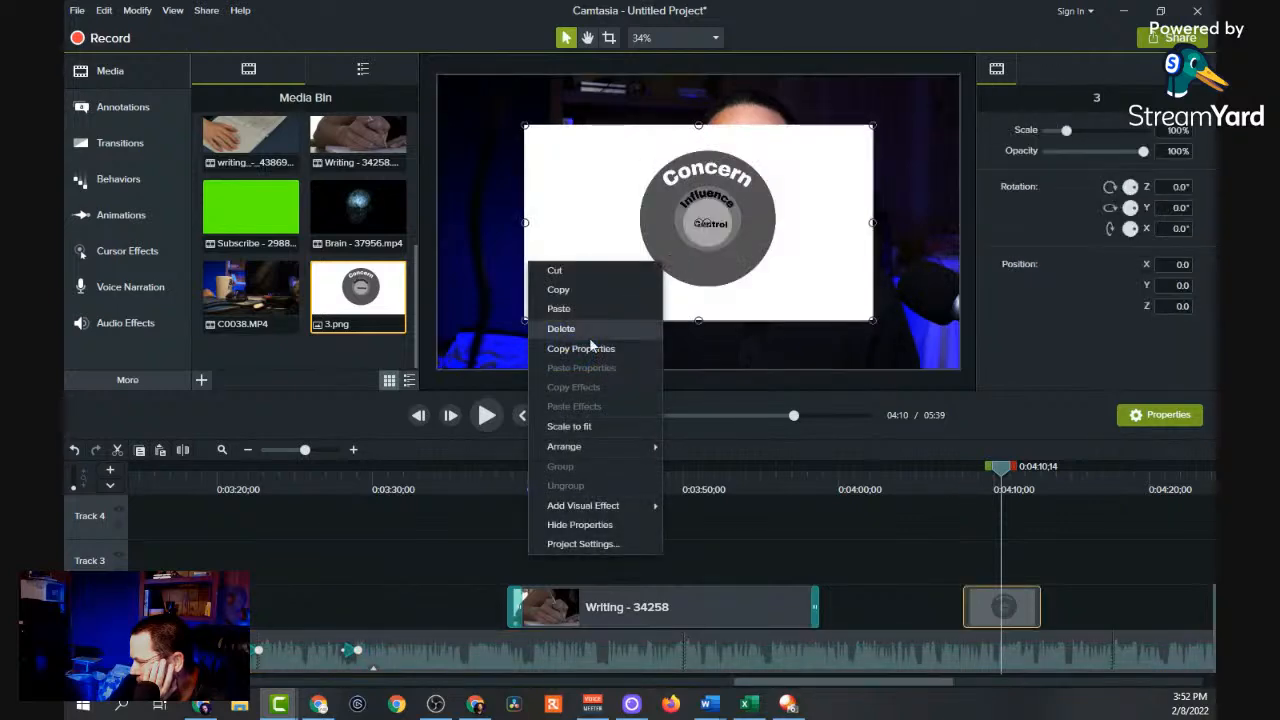
click(585, 428)
Extend the 3.png clip's start back to the Writing clip's end at 0:03:58;24 and its end to about 0:04:21.
click(866, 489)
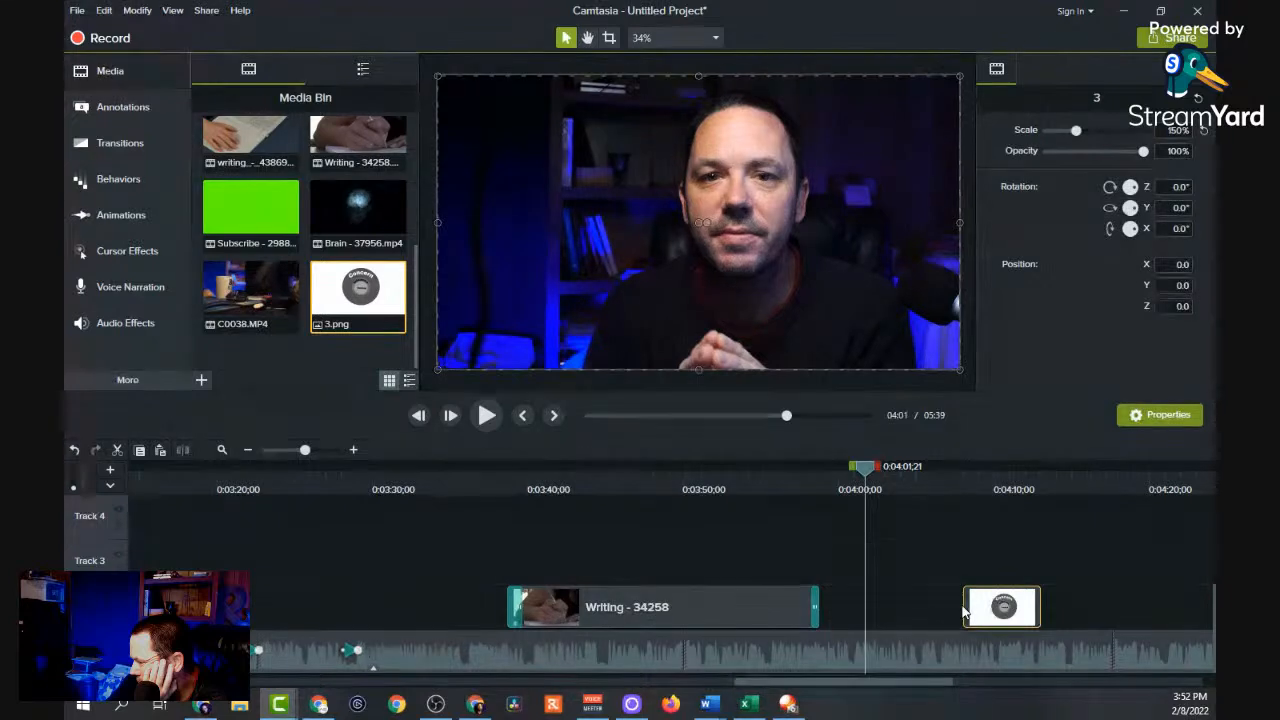
click(963, 610)
drag(963, 610, 819, 610)
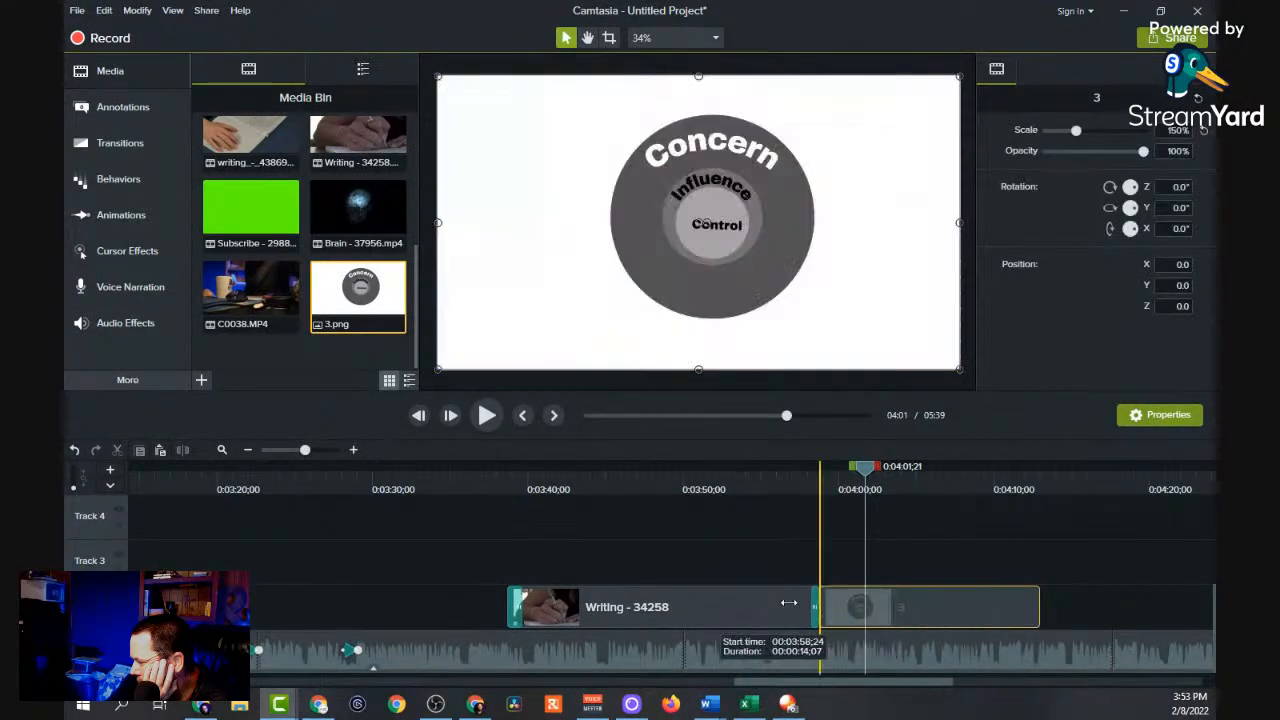
drag(1040, 612, 1175, 622)
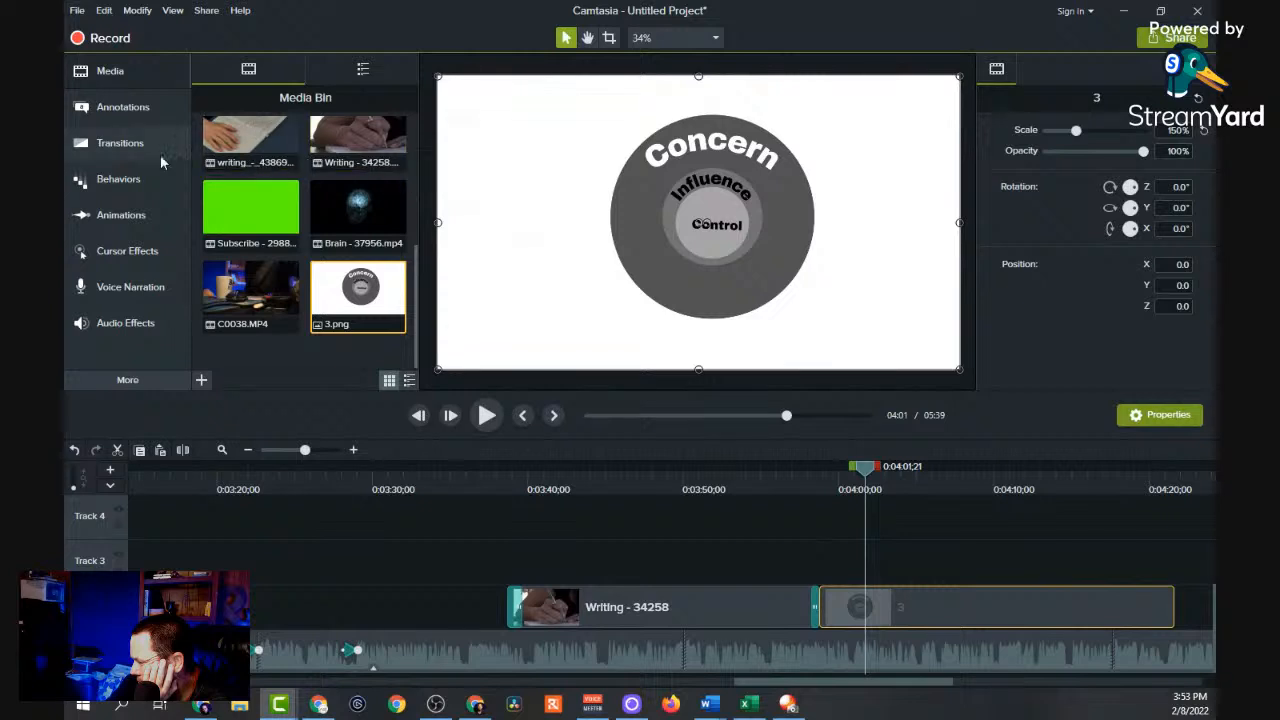
Add a Fade transition to the start of the 3.png clip and play back from 0:03:52 to 0:04:18.
click(120, 143)
drag(250, 150, 831, 607)
click(722, 488)
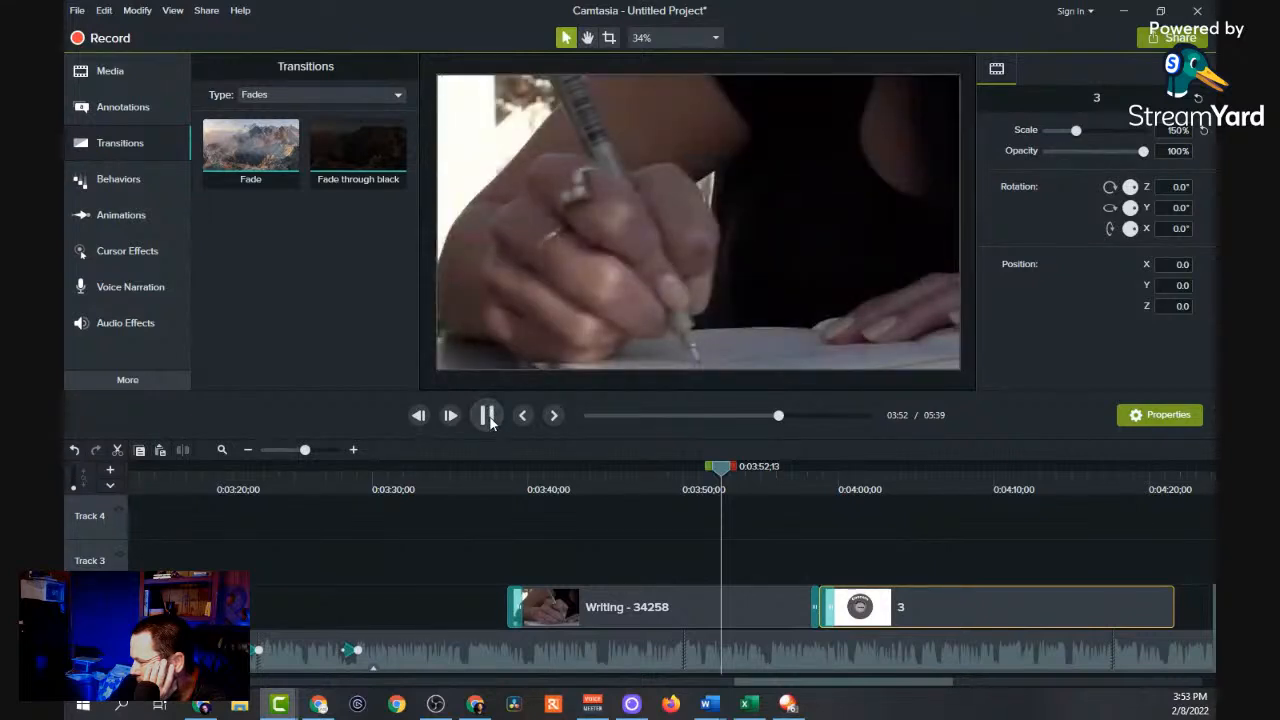
click(489, 420)
click(488, 418)
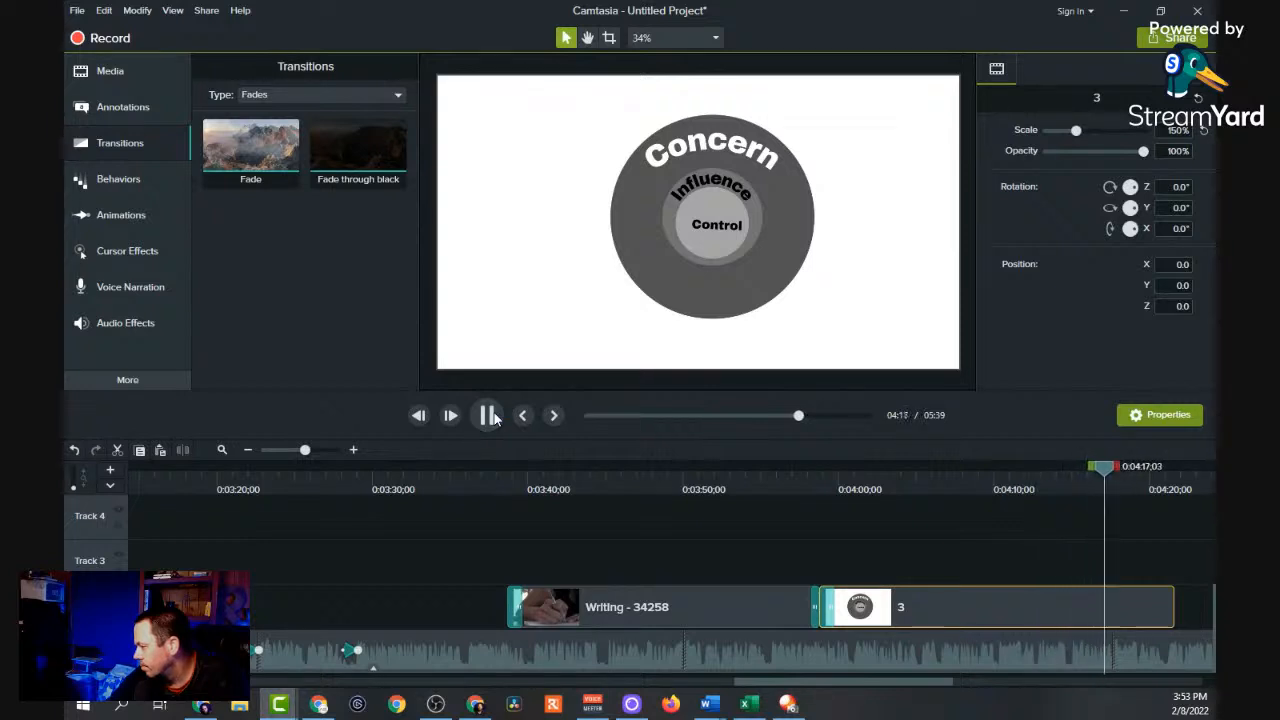
click(490, 416)
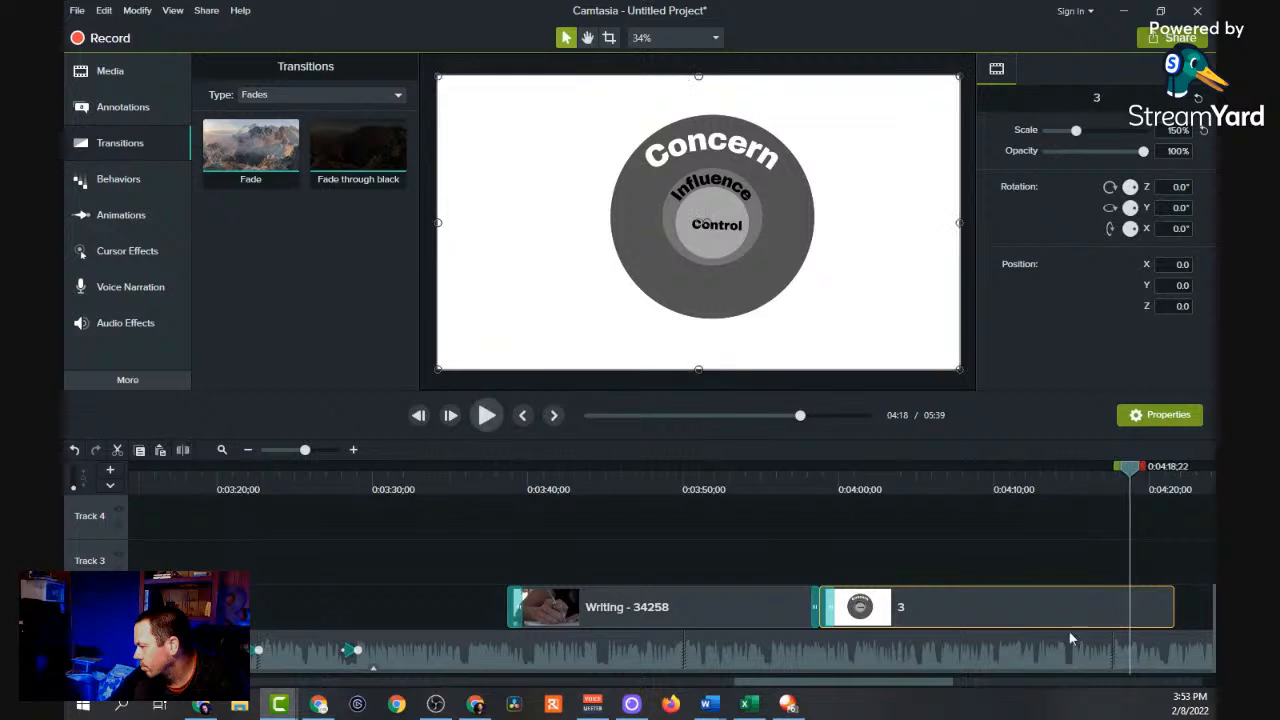
Move the 3.png clip to start at about 0:04:04 and trim its end to 0:04:18;22.
drag(882, 605, 1022, 631)
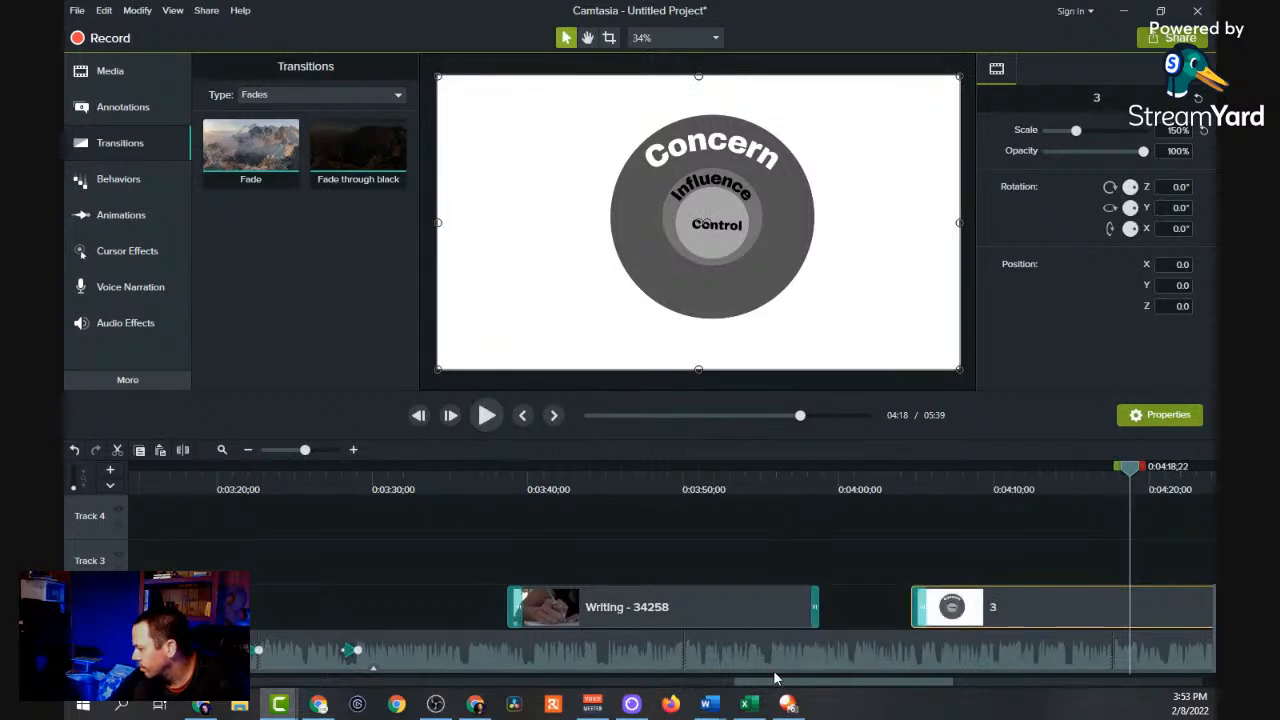
drag(838, 688, 883, 688)
drag(1041, 618, 902, 612)
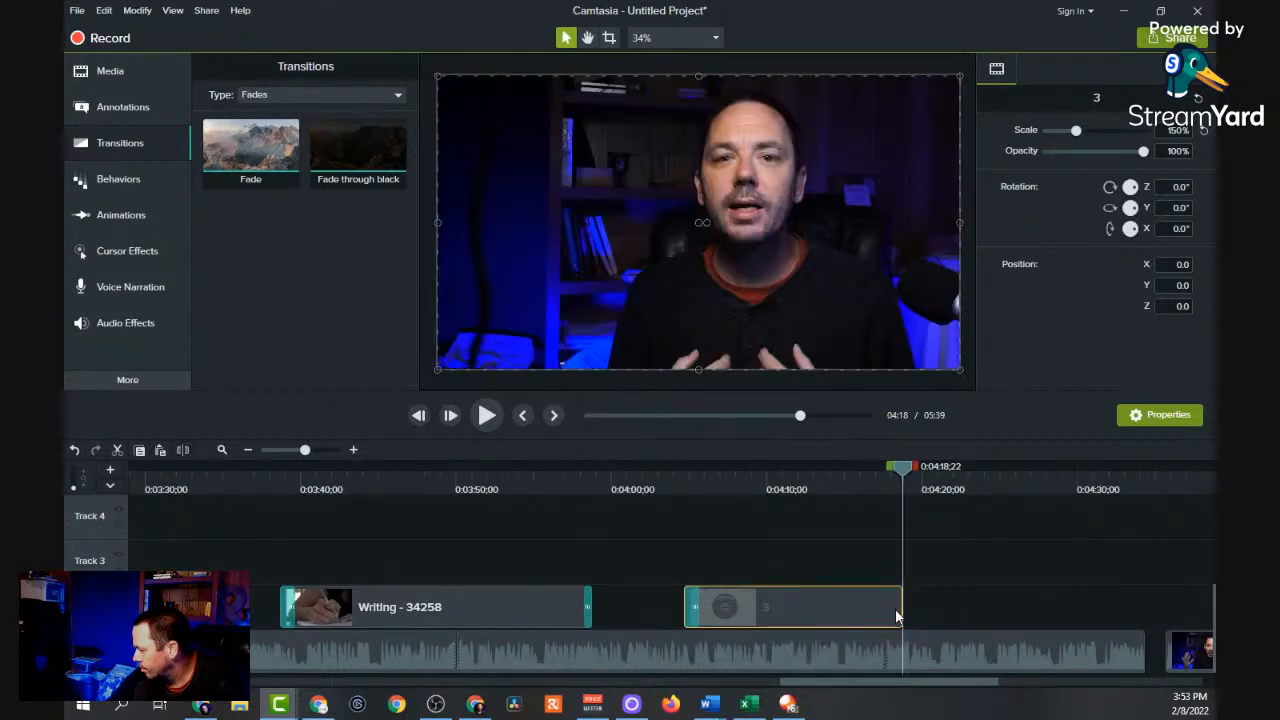
Add a Fade transition to the end of the 3.png clip and extend that end to about 0:04:20.
drag(313, 209, 830, 606)
click(487, 415)
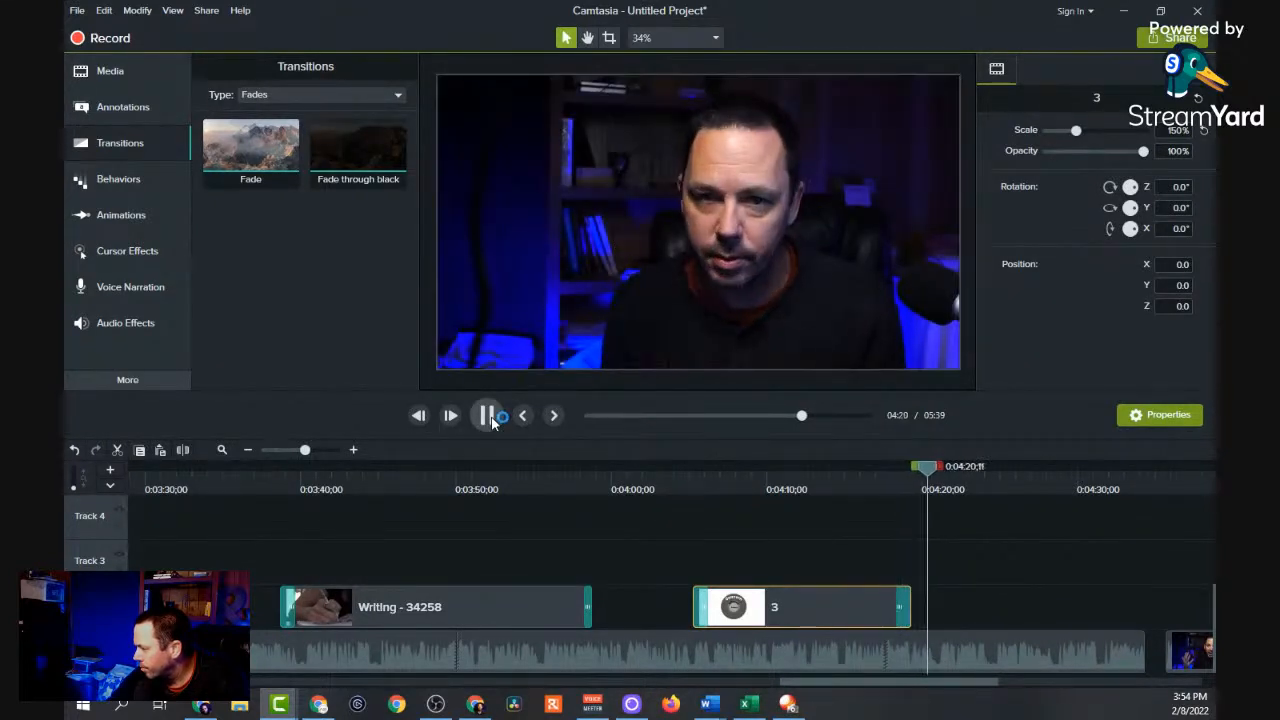
drag(911, 607, 931, 606)
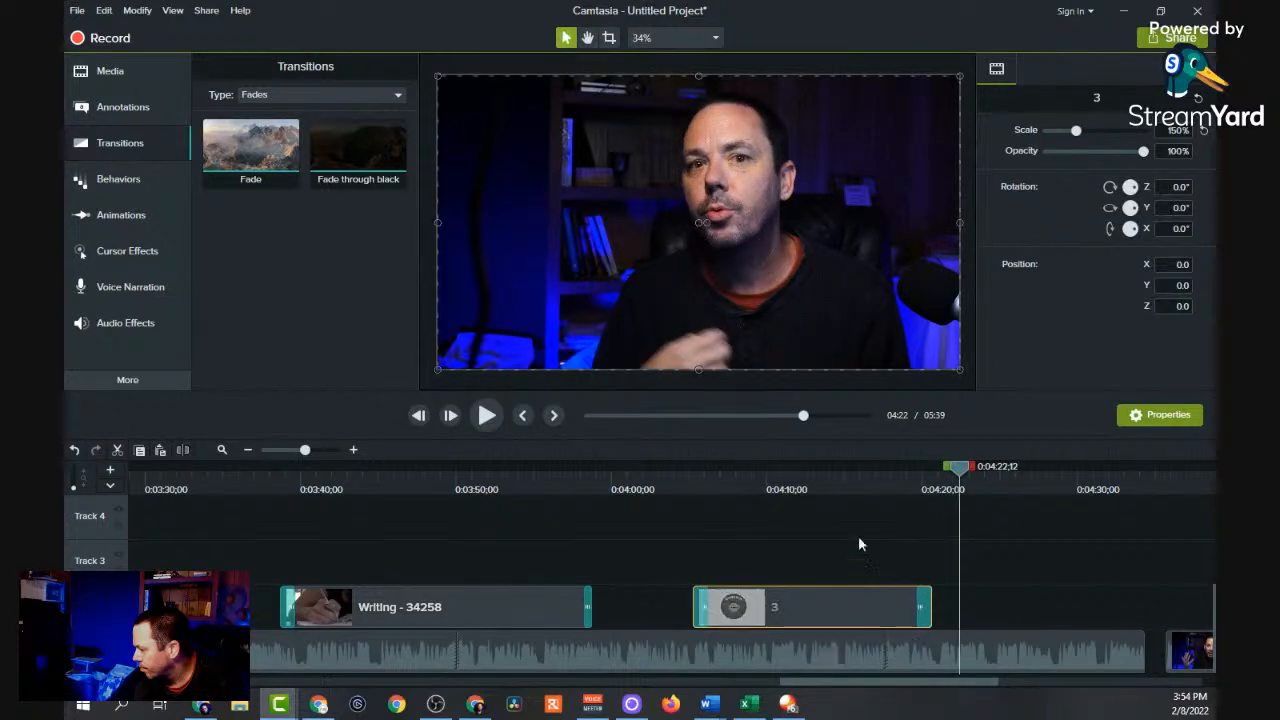
Close the gap near 0:04:33 by moving the last C0001 clip against the preceding one, and play back across the join to about 0:04:41.
click(829, 489)
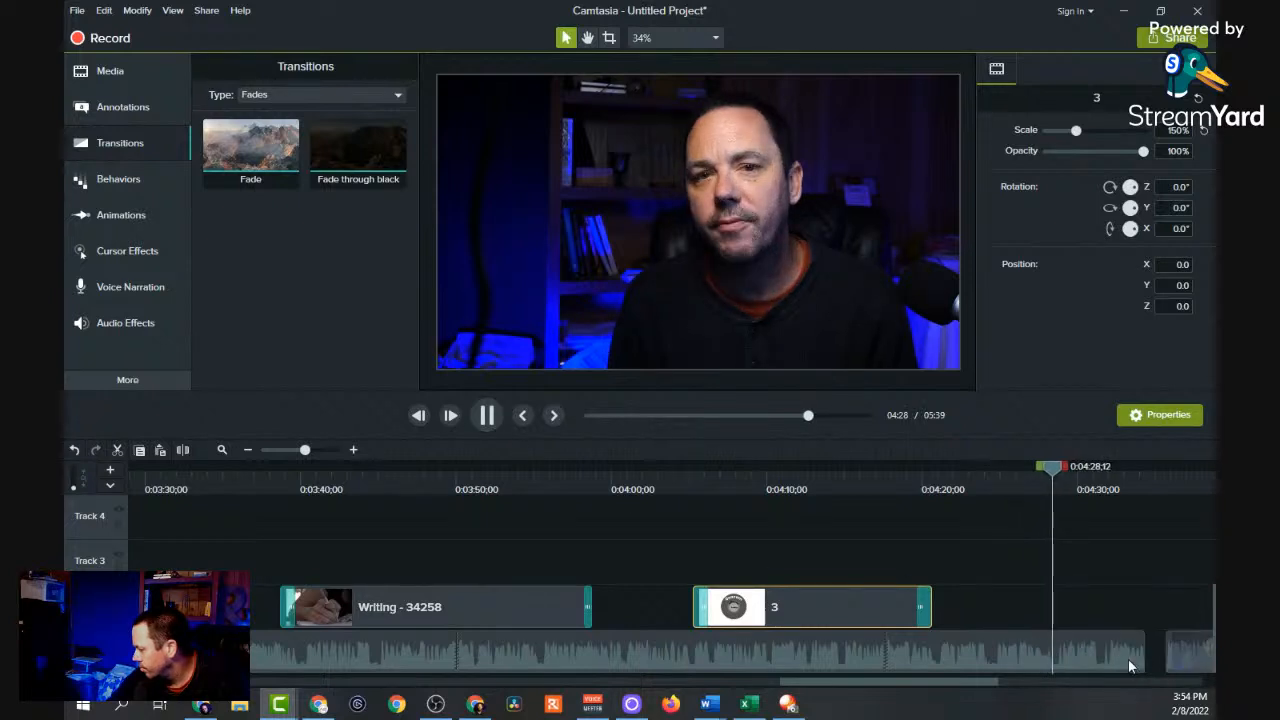
click(1180, 656)
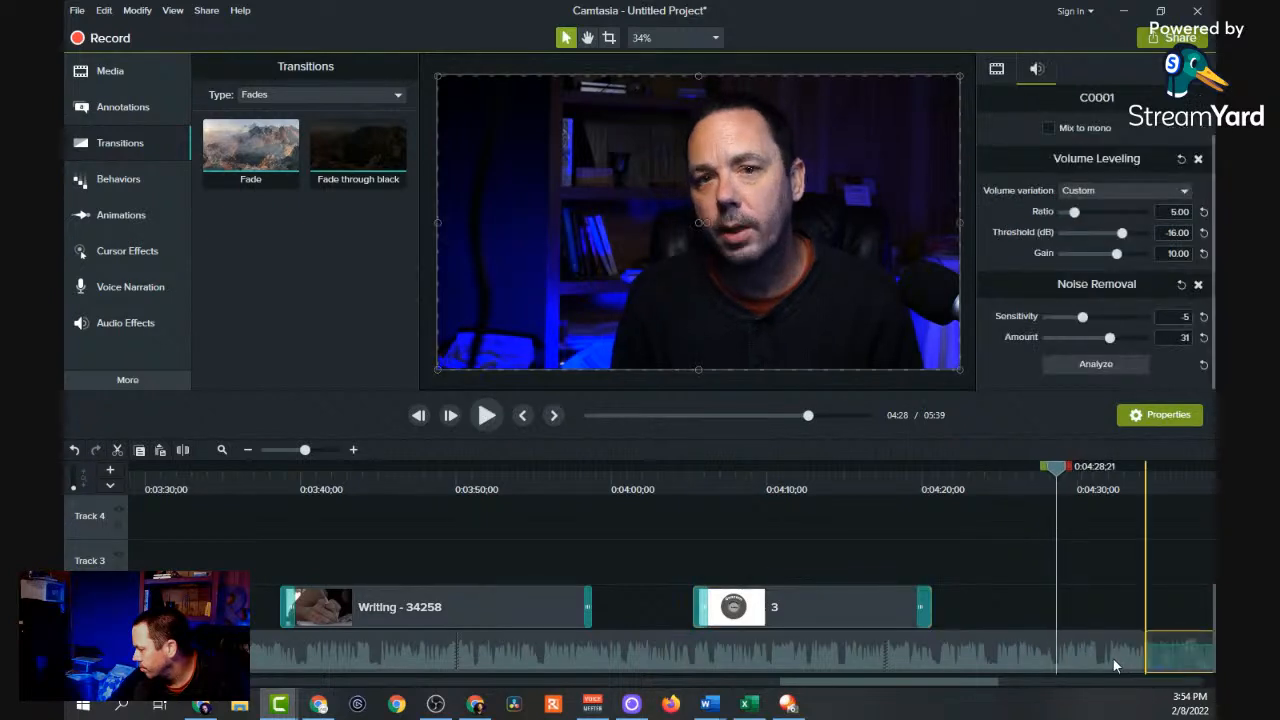
click(484, 416)
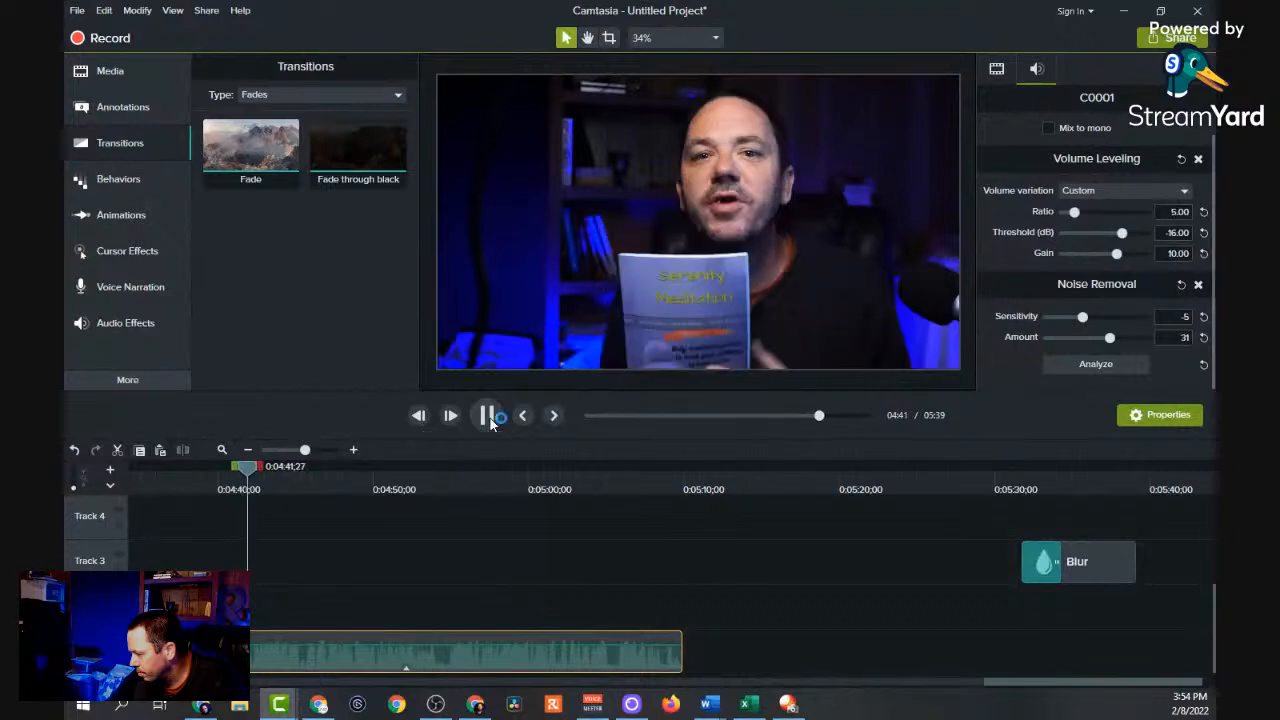
click(487, 415)
Move the Blur annotation to the track just above the talking-head clip, ending with it at about 0:05:09, and play back up to 0:05:01;22.
drag(1087, 560, 652, 613)
click(483, 418)
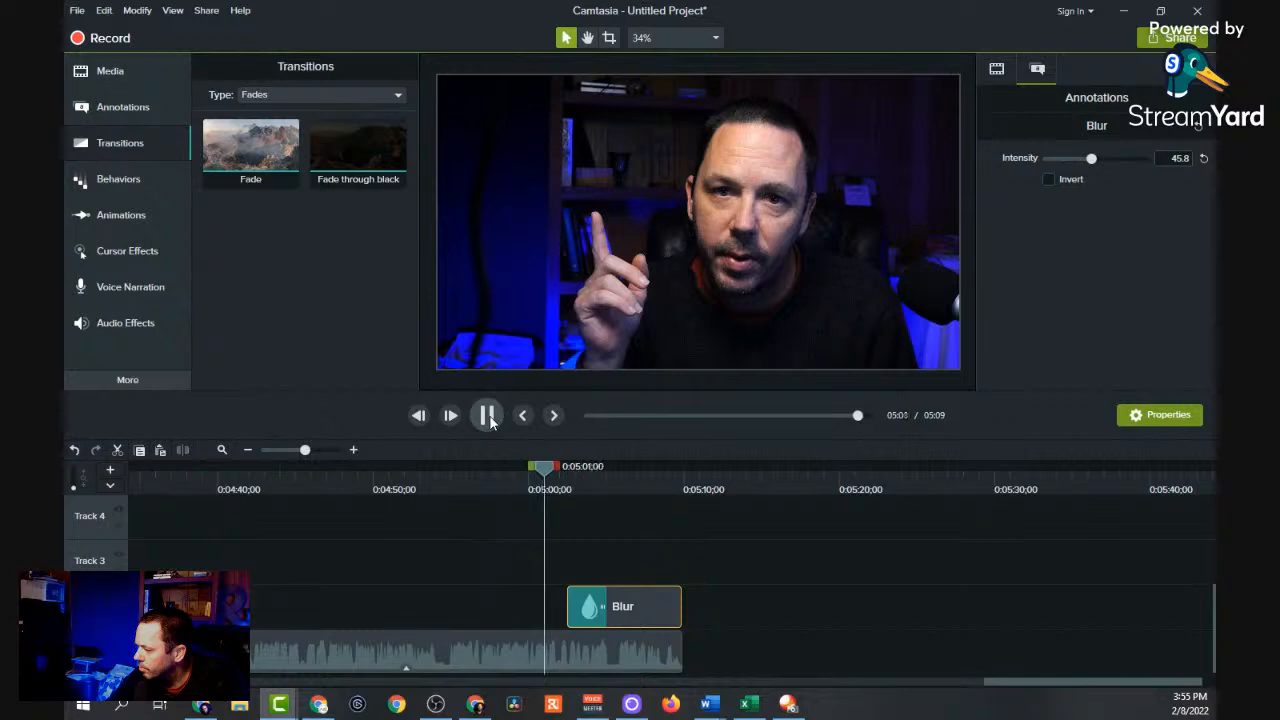
click(488, 418)
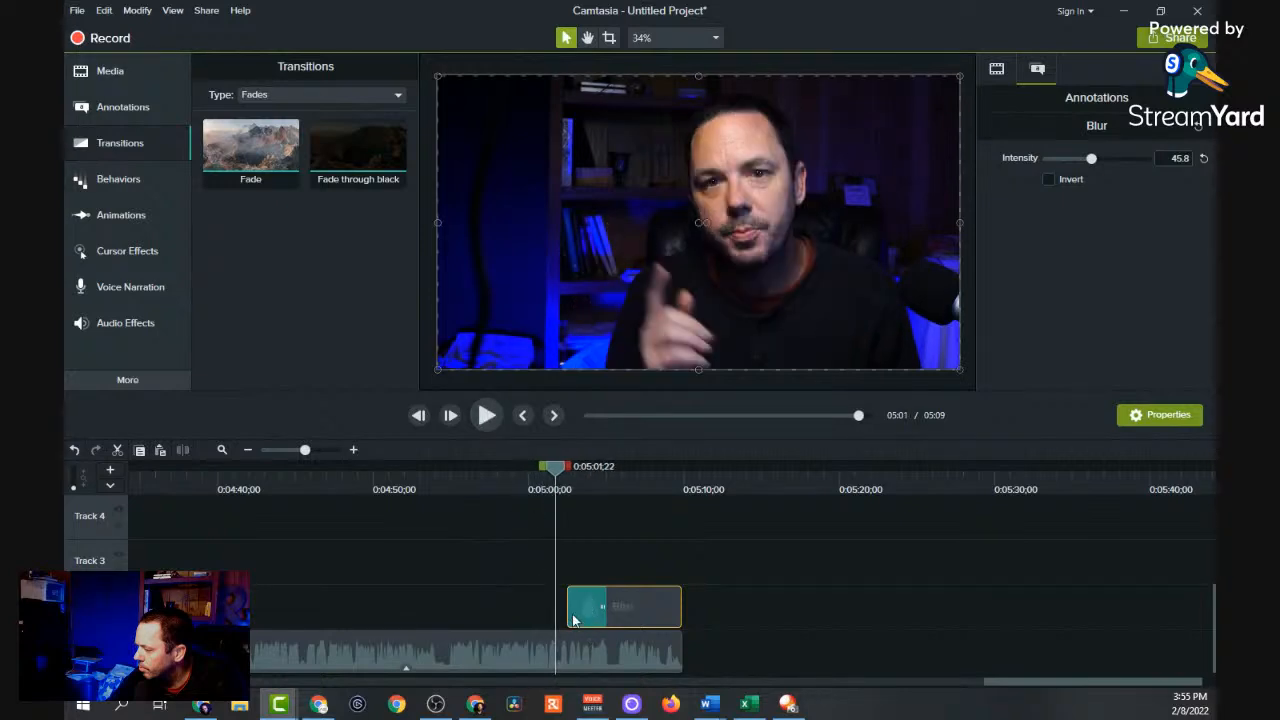
Extend the Blur annotation's start back to 0:05:00;05 and play back the blurred ending.
drag(568, 607, 530, 608)
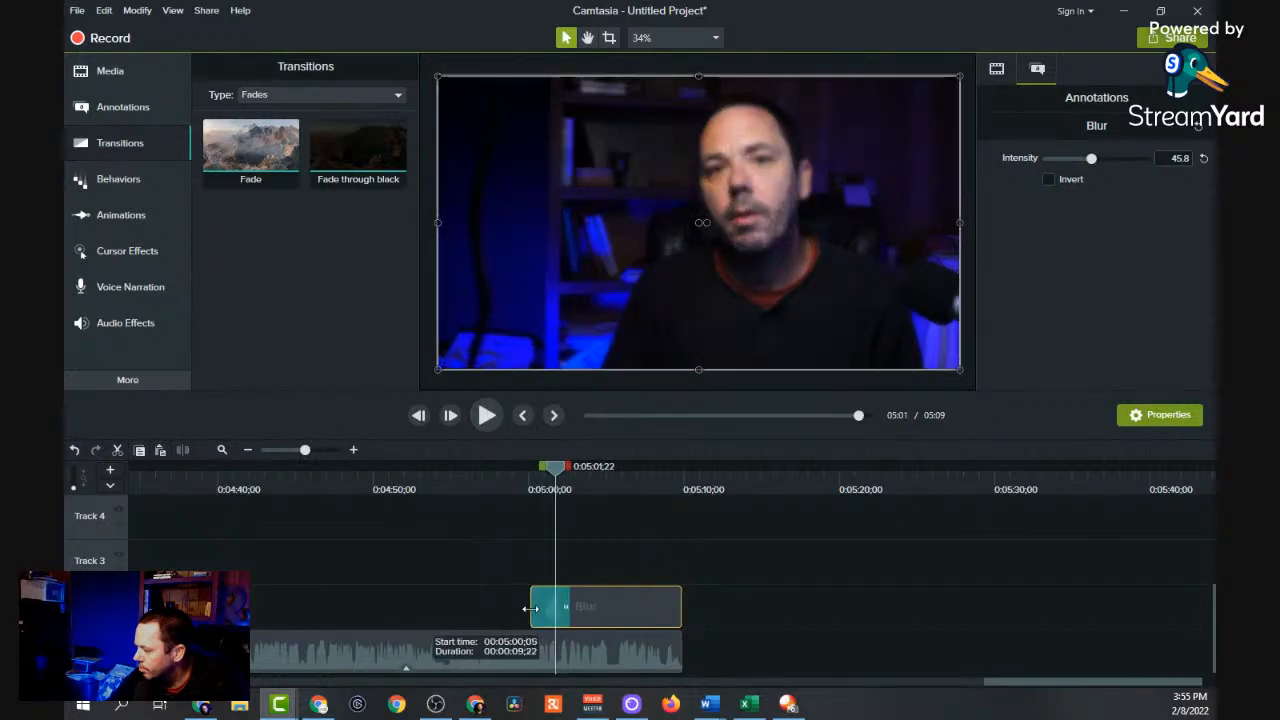
click(494, 479)
click(486, 415)
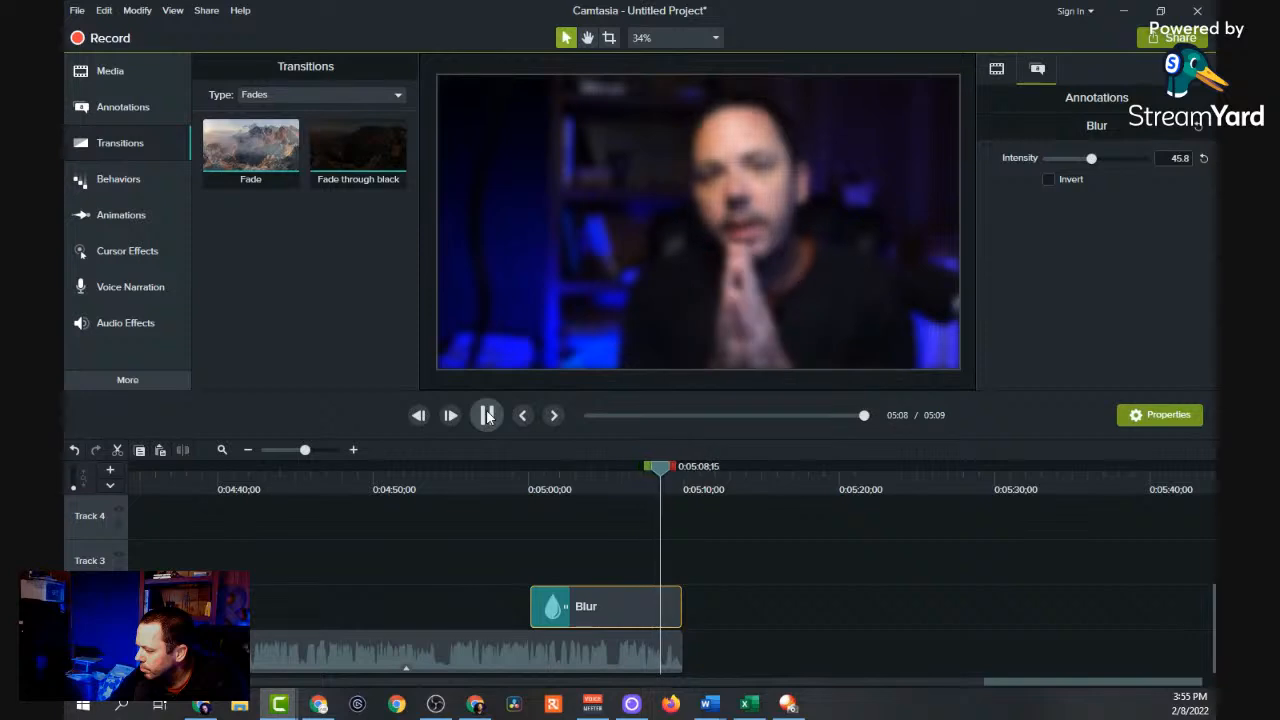
click(487, 415)
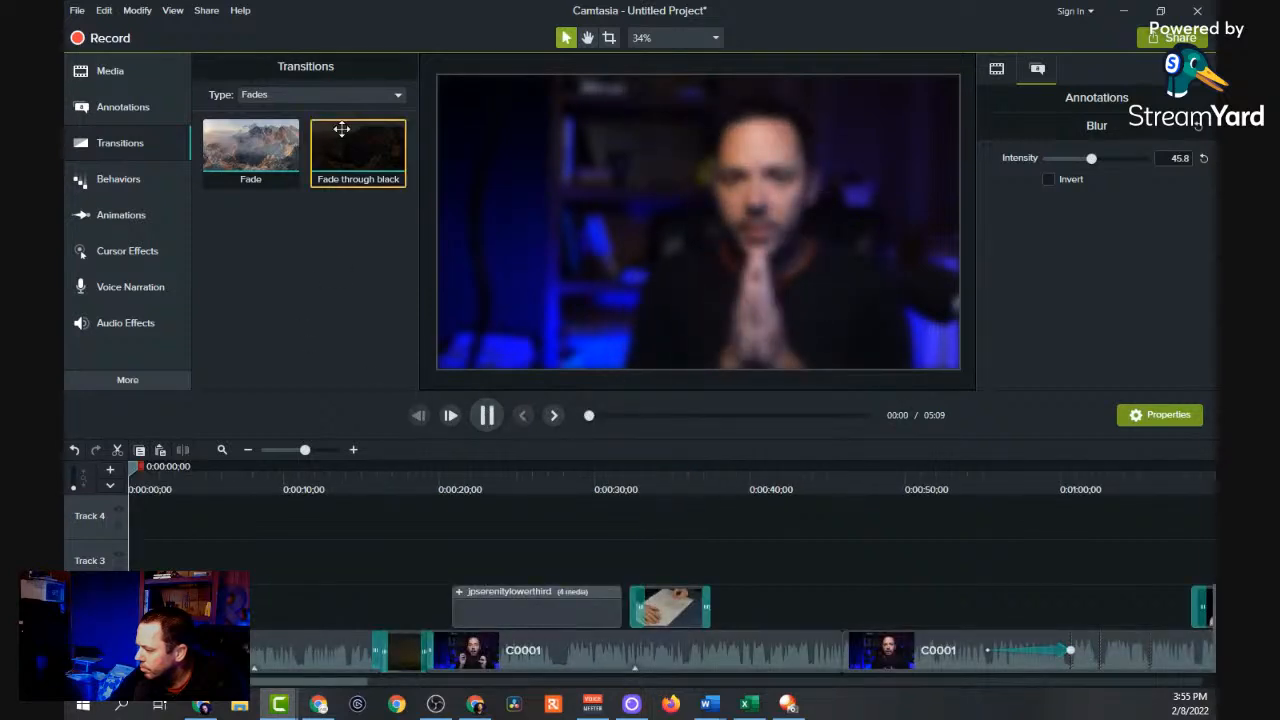
Review the opening of the video up to about 0:00:08 by playing and scrubbing through it at a closer timeline scale.
click(206, 11)
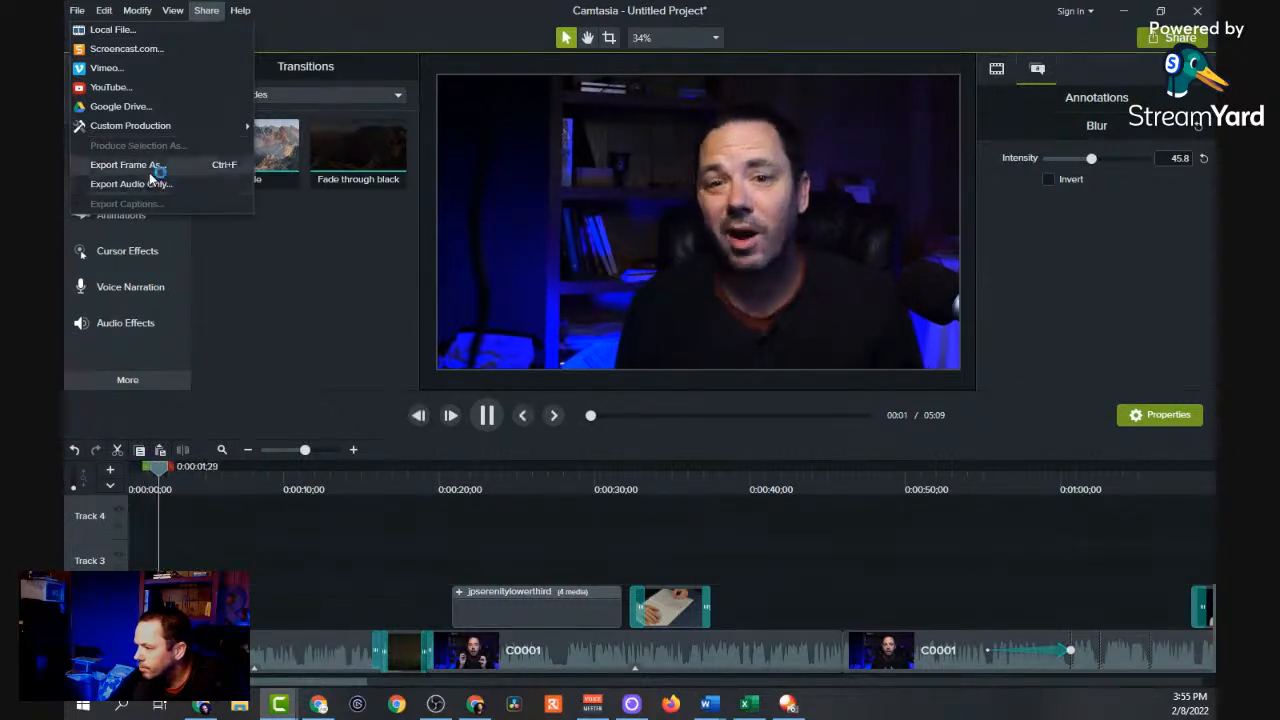
click(356, 437)
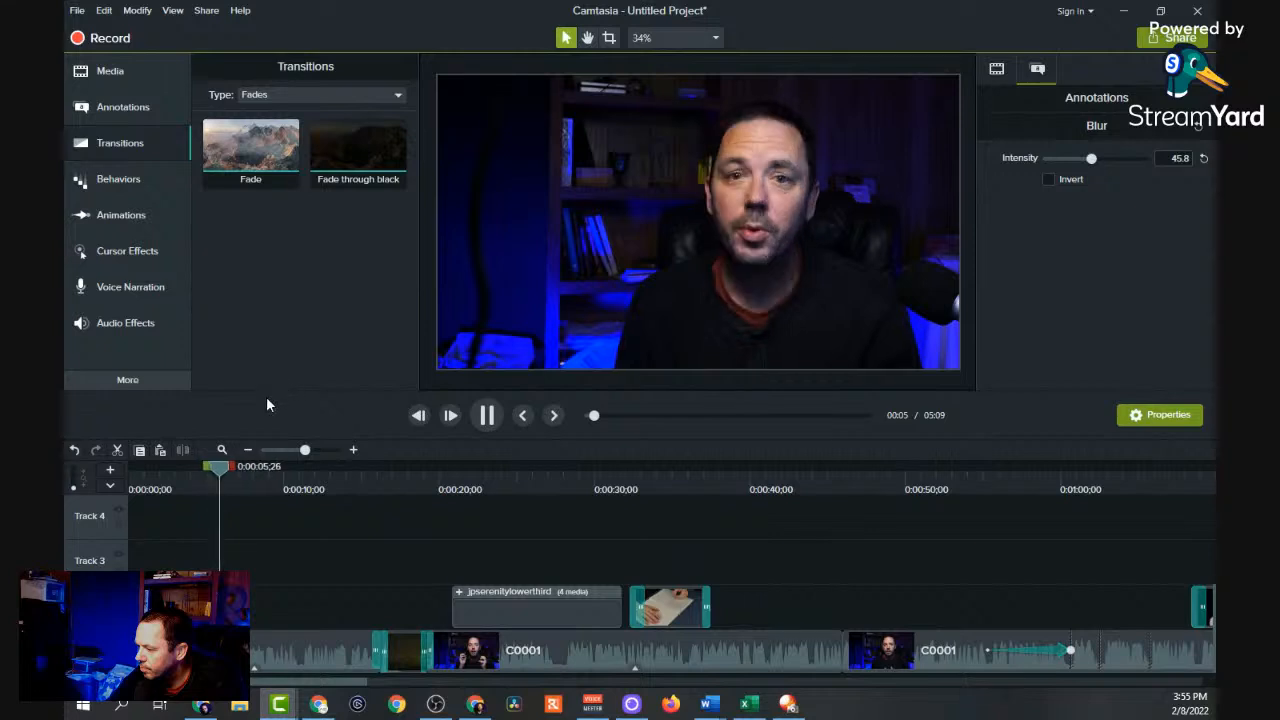
click(487, 415)
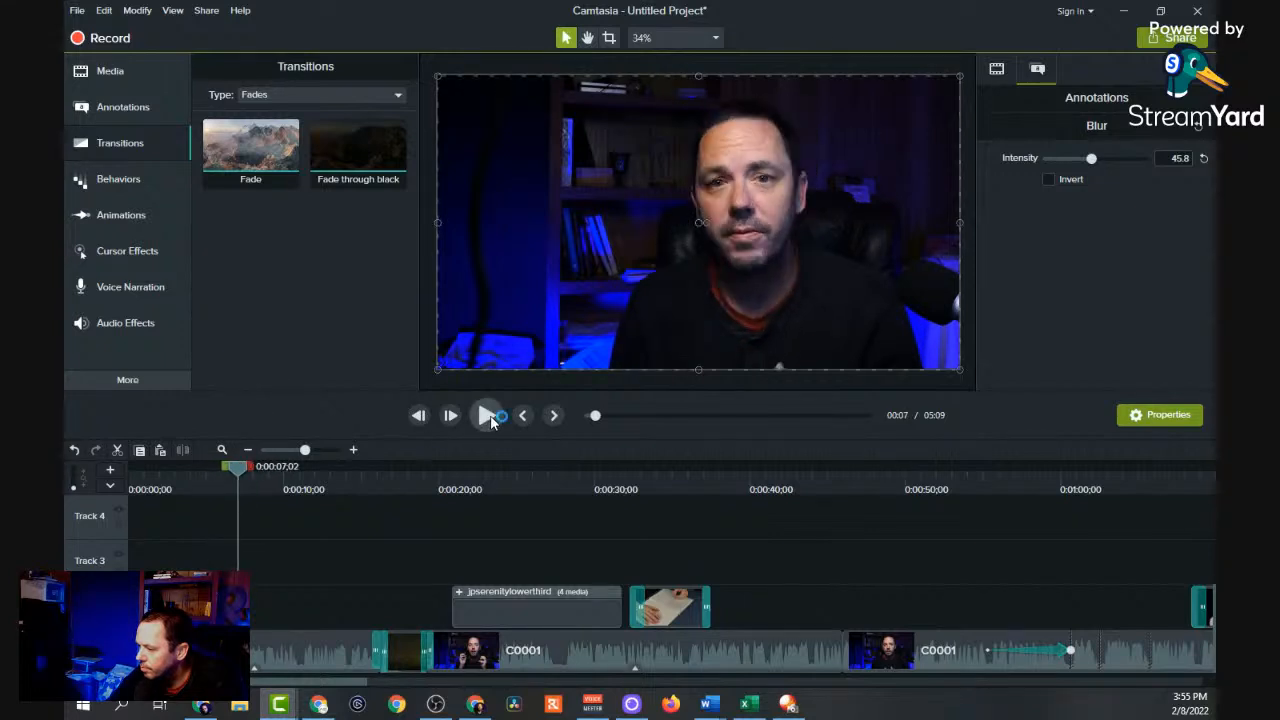
drag(236, 477, 145, 470)
drag(306, 451, 337, 451)
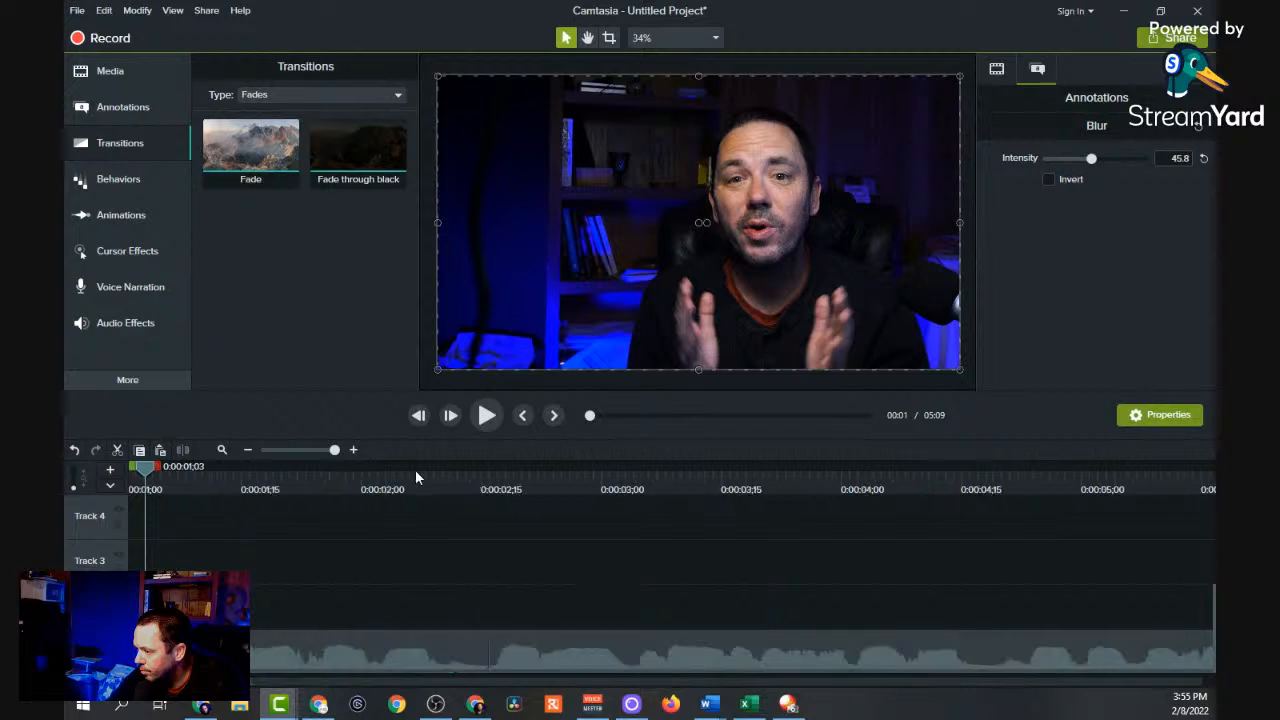
drag(155, 470, 217, 472)
click(265, 496)
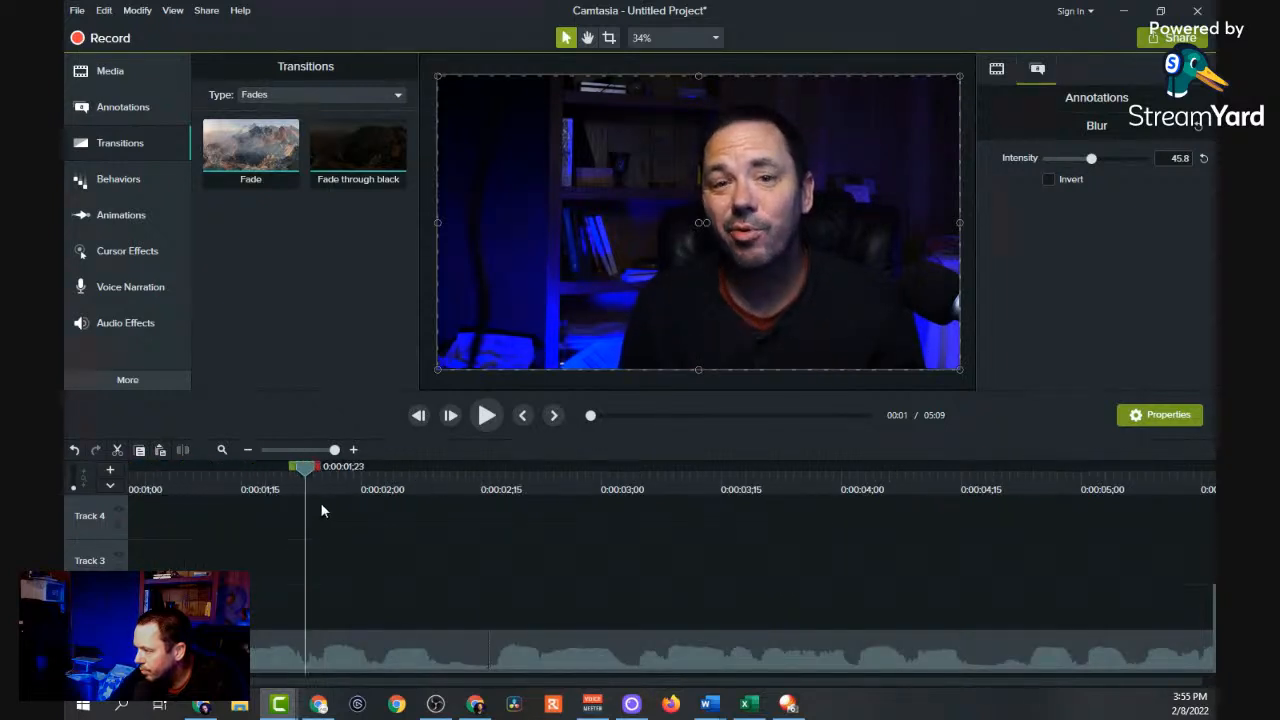
drag(384, 519, 1153, 637)
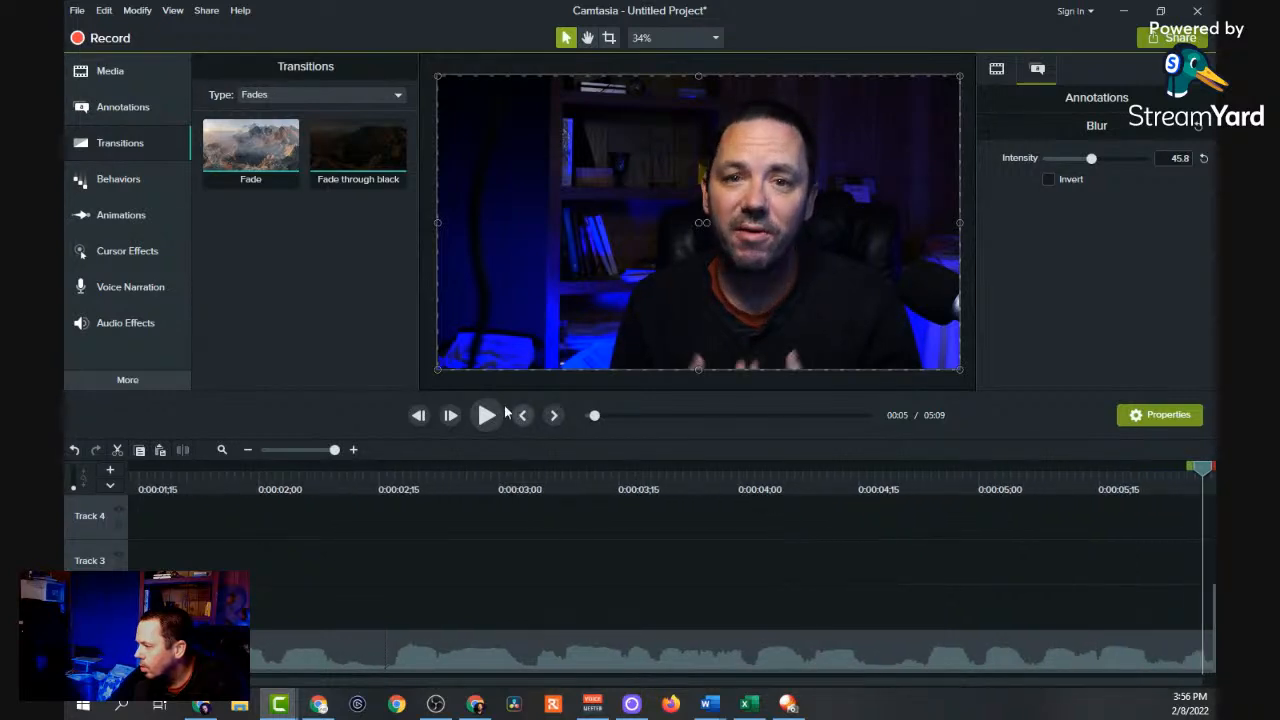
click(486, 415)
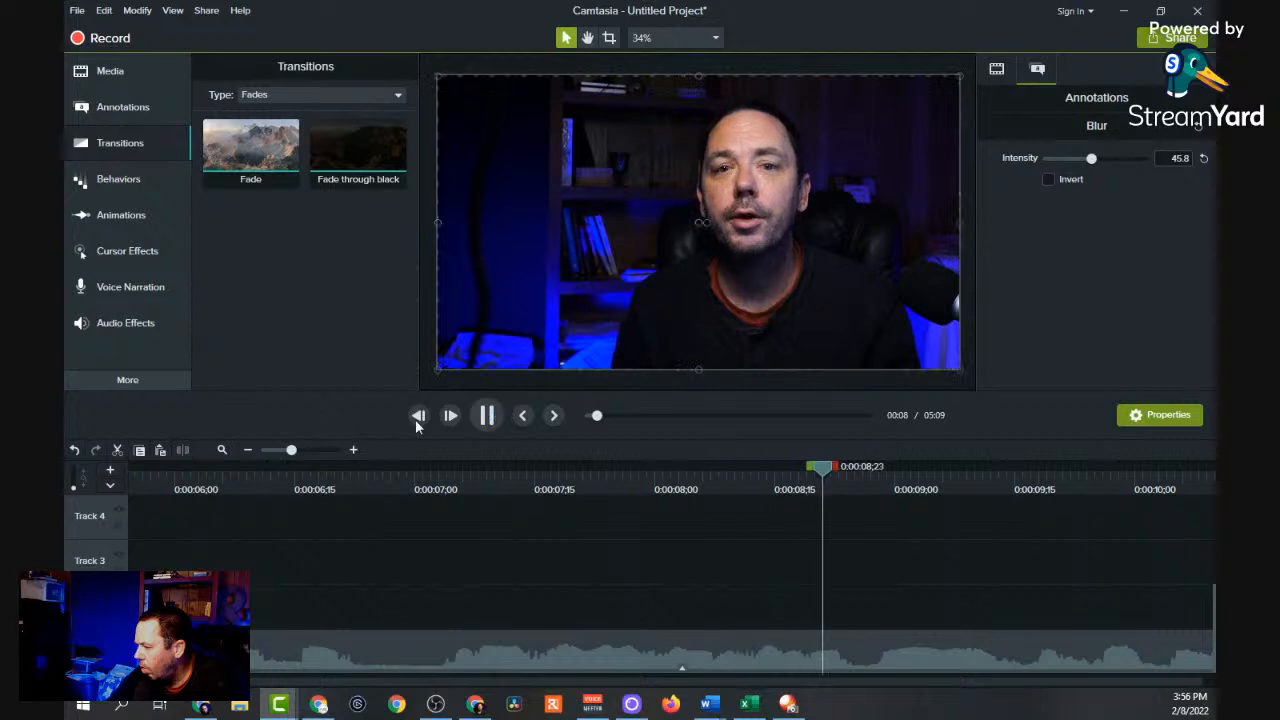
key(space)
Export the mug-and-writing video frame at 0:02:27;21 as a still image.
key(ctrl+9)
click(557, 489)
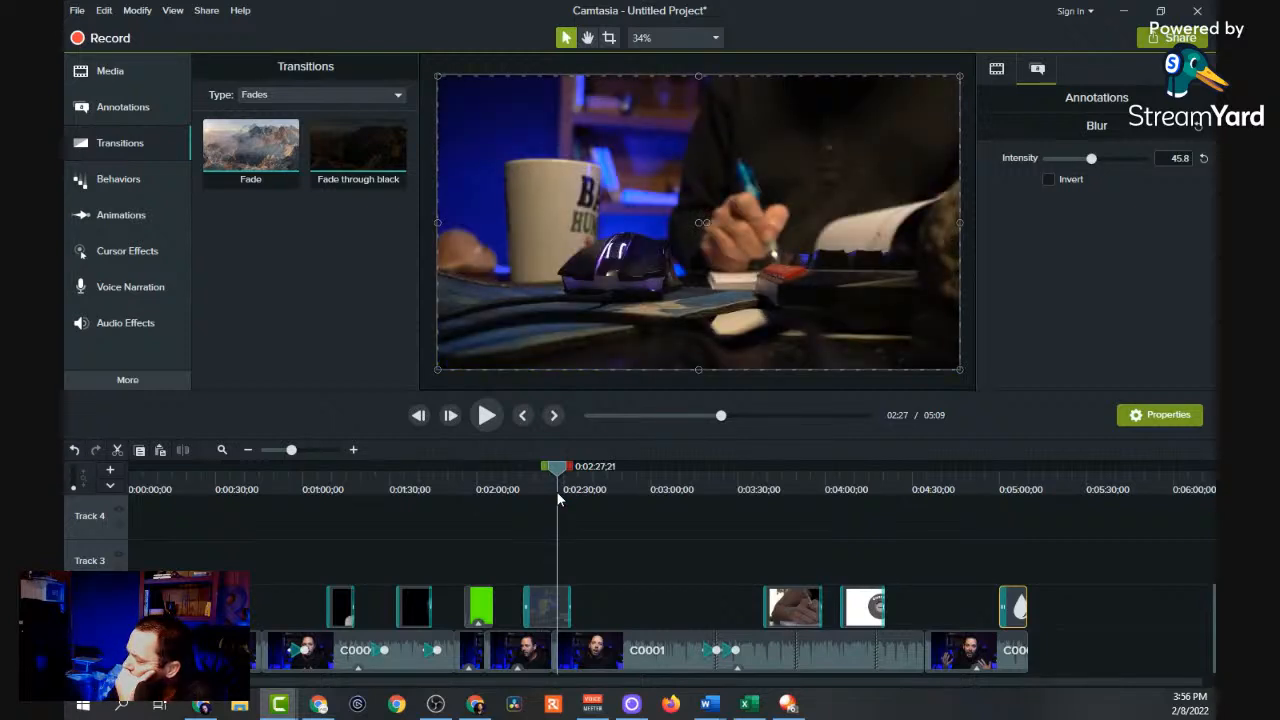
click(211, 13)
mouse_move(160, 127)
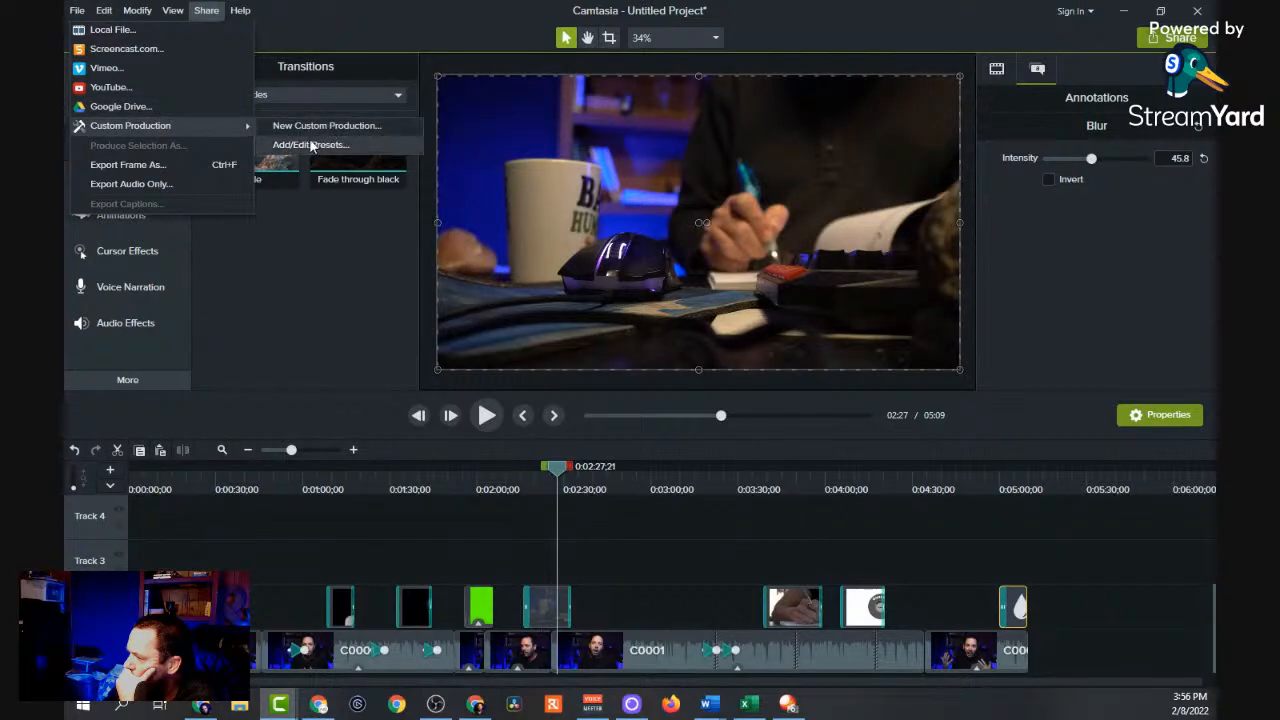
click(217, 179)
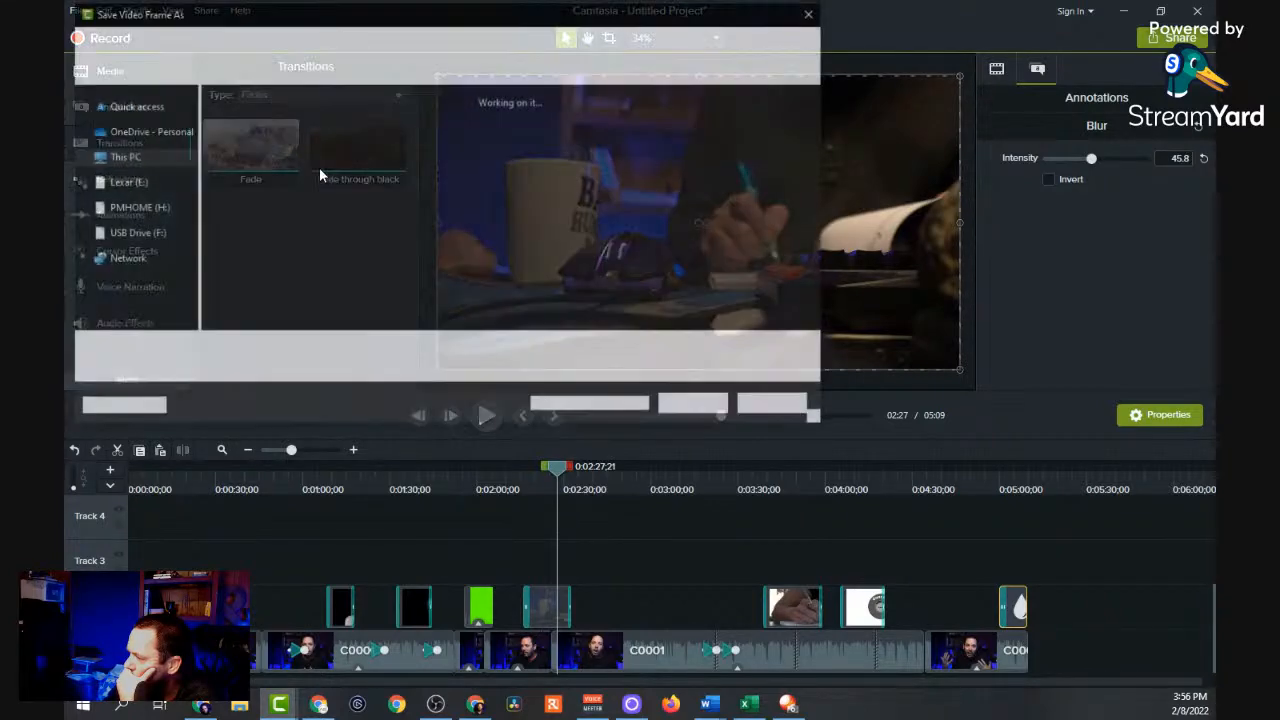
click(692, 405)
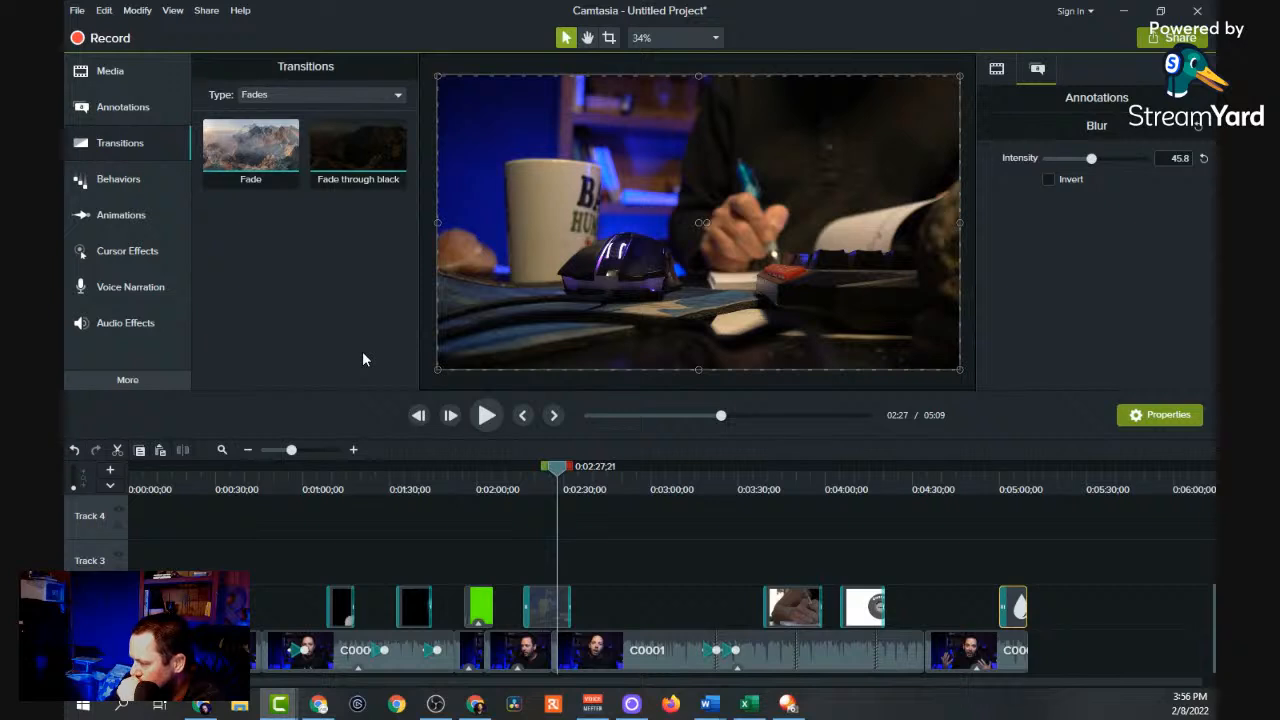
Set up a new custom production as MP4 - Smart Player (HTML5), accepting the existing player and watermark options.
click(201, 13)
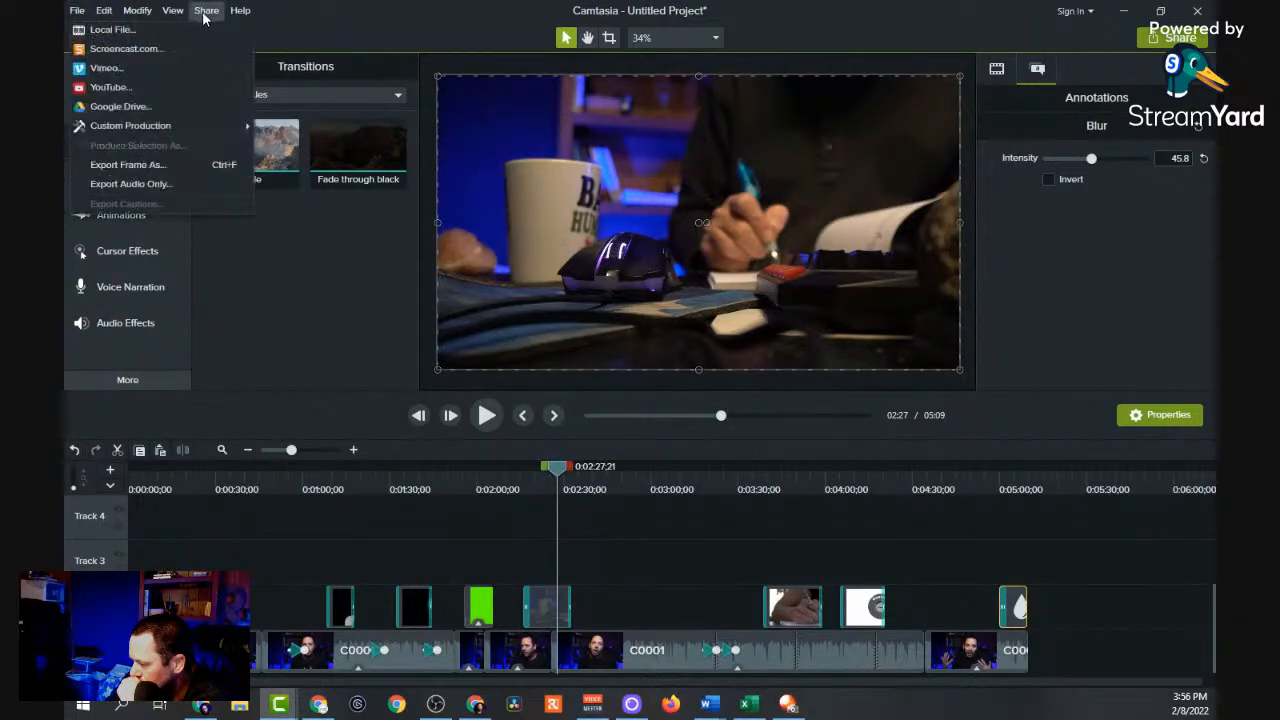
mouse_move(153, 125)
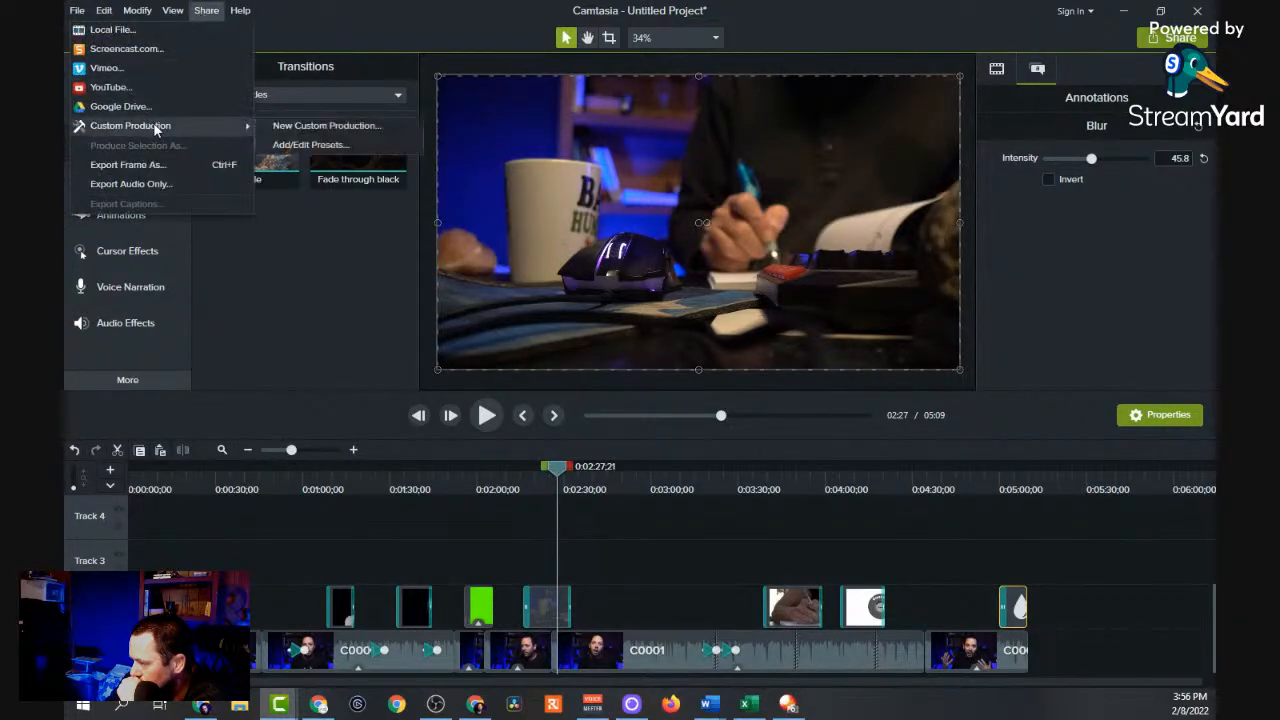
click(313, 126)
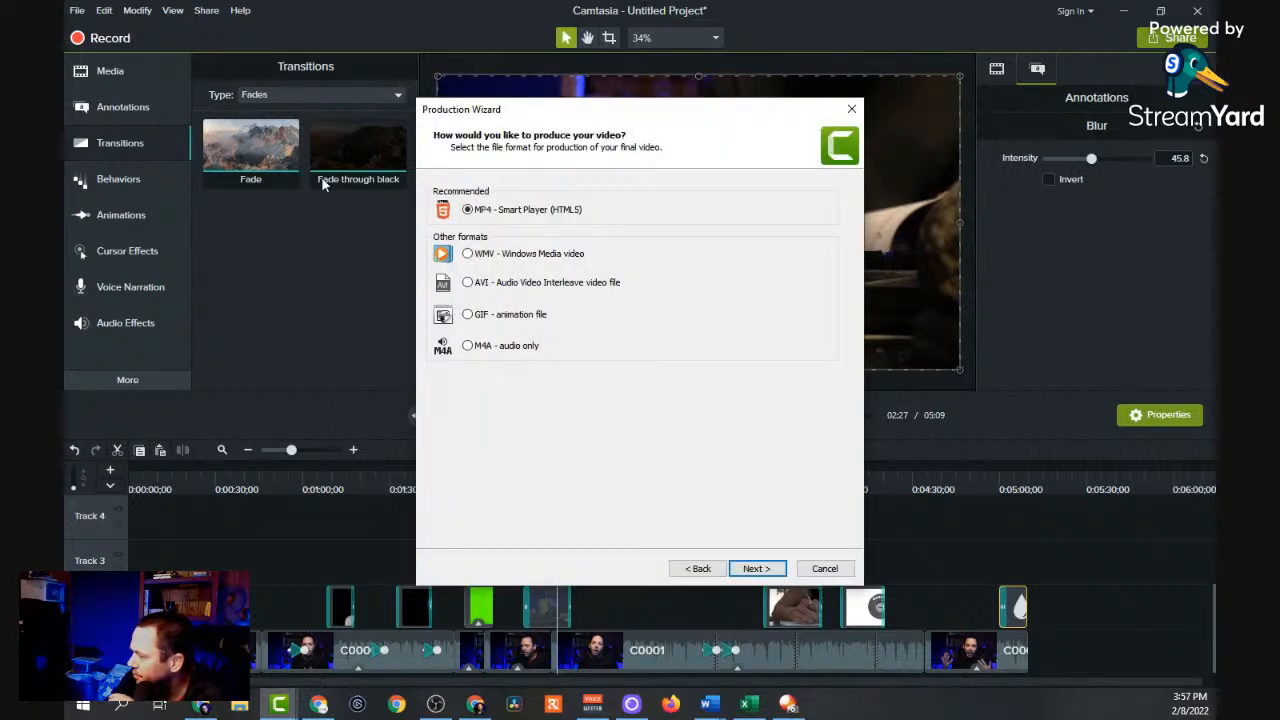
click(757, 569)
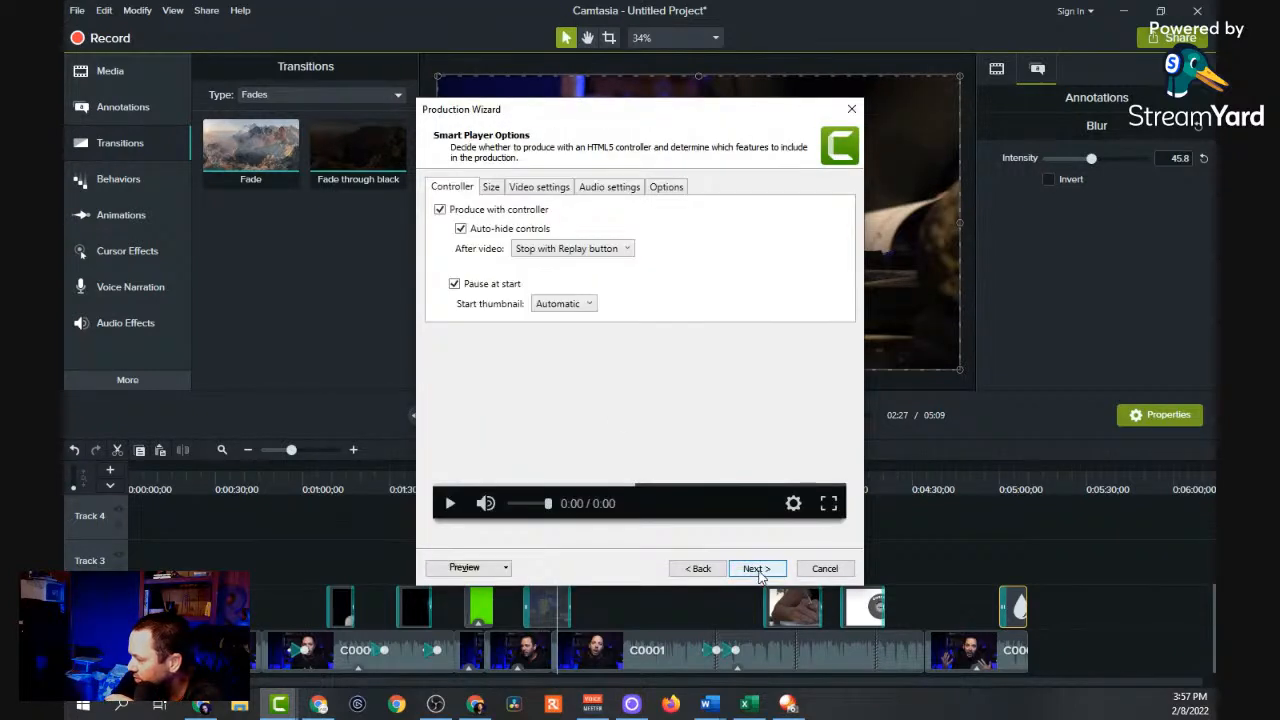
click(757, 569)
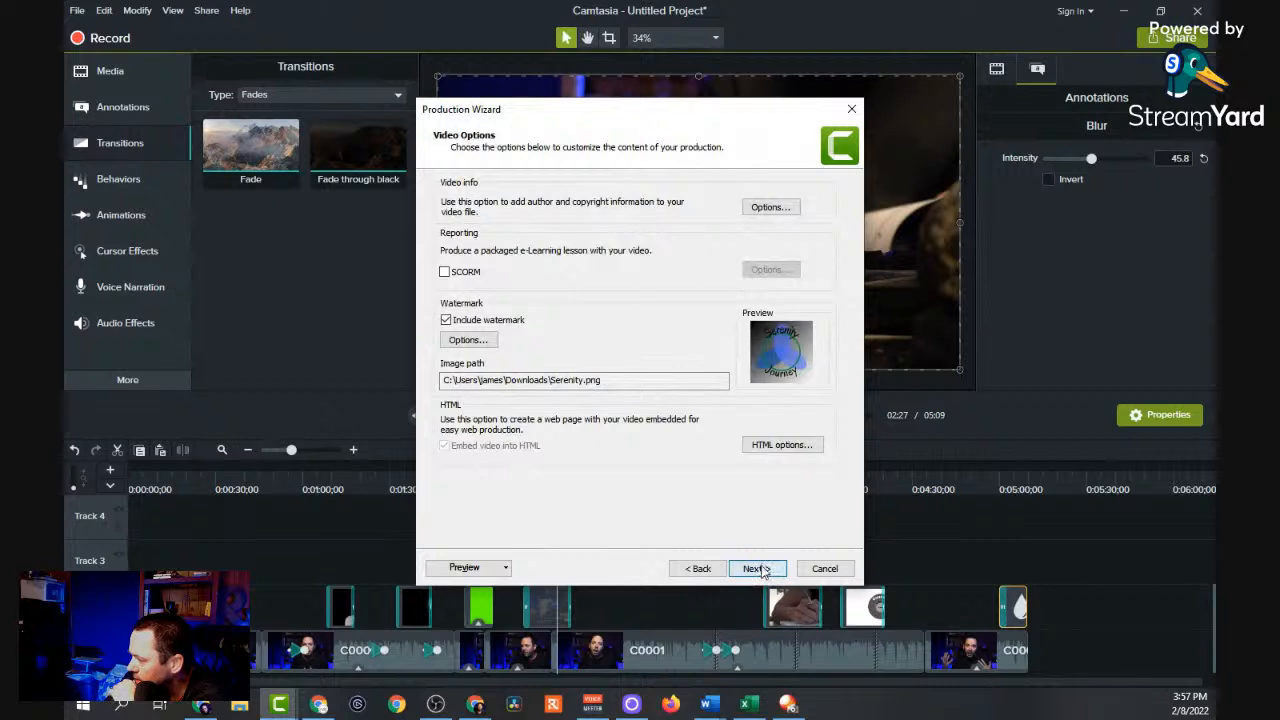
click(759, 570)
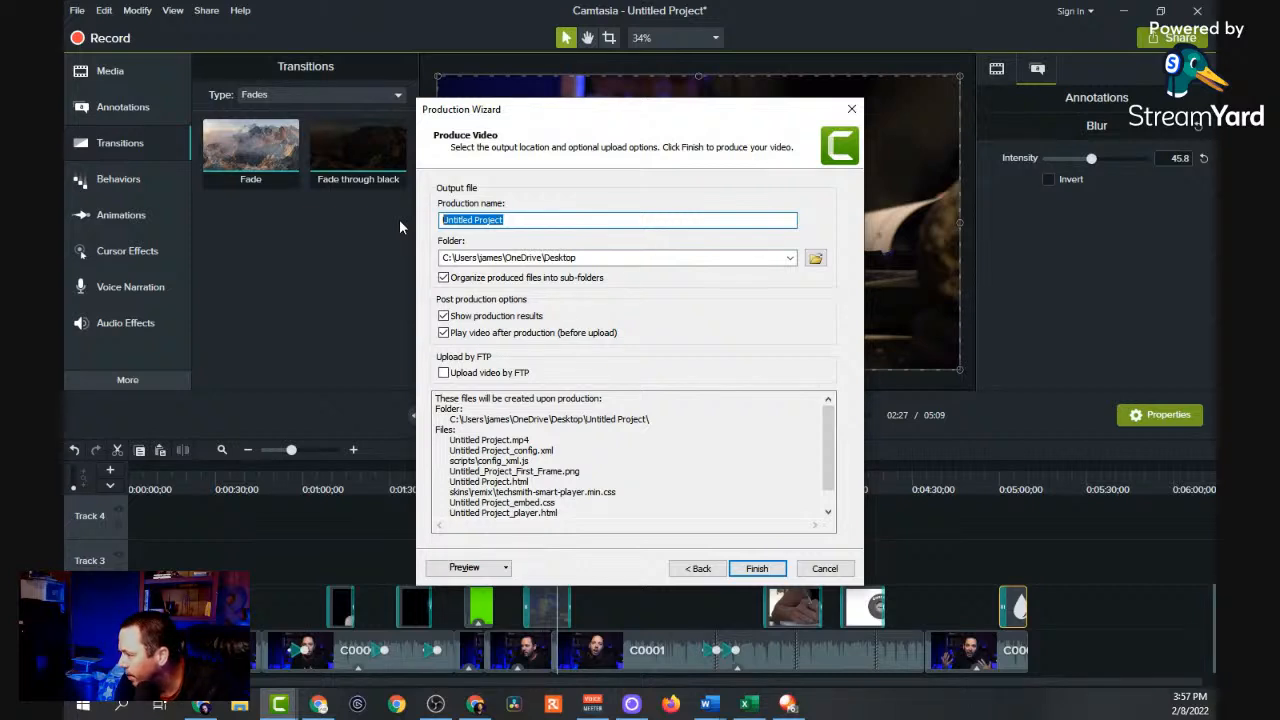
Name the production selfdiscoverypt1, start rendering it to the Desktop folder, and dismiss the C0038.MP4 preview.
text(sel)
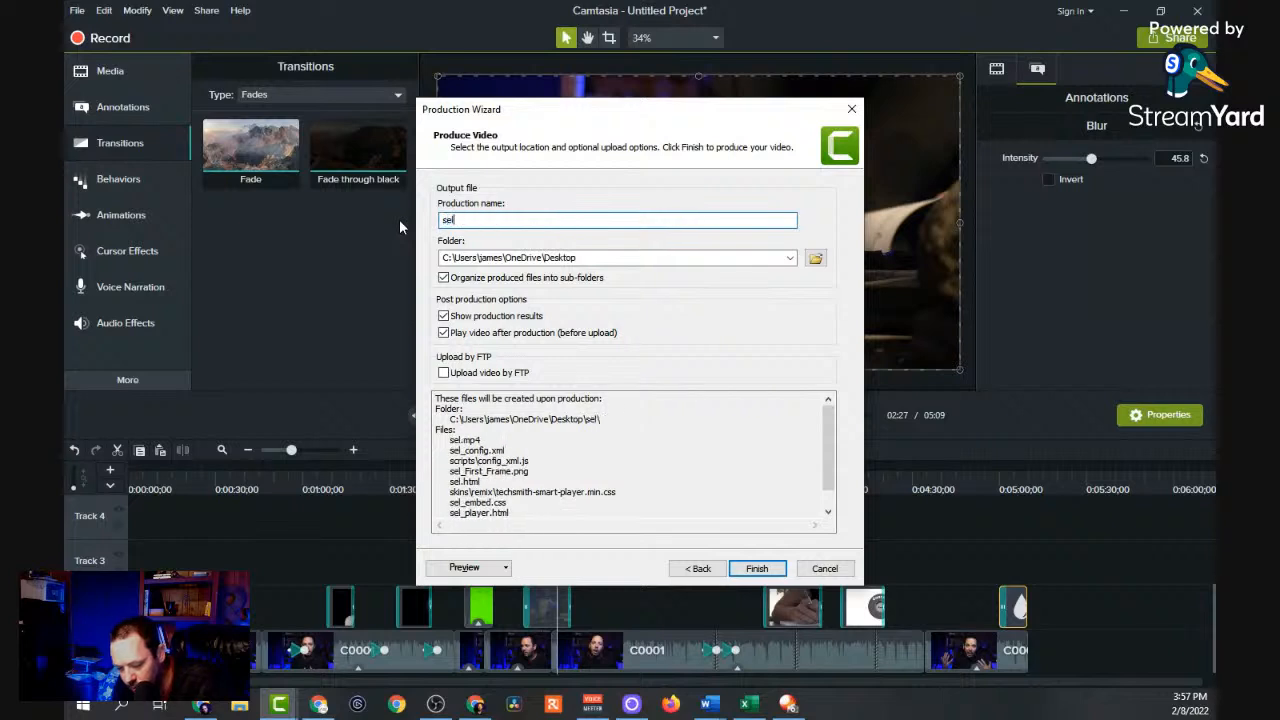
text(fdisco)
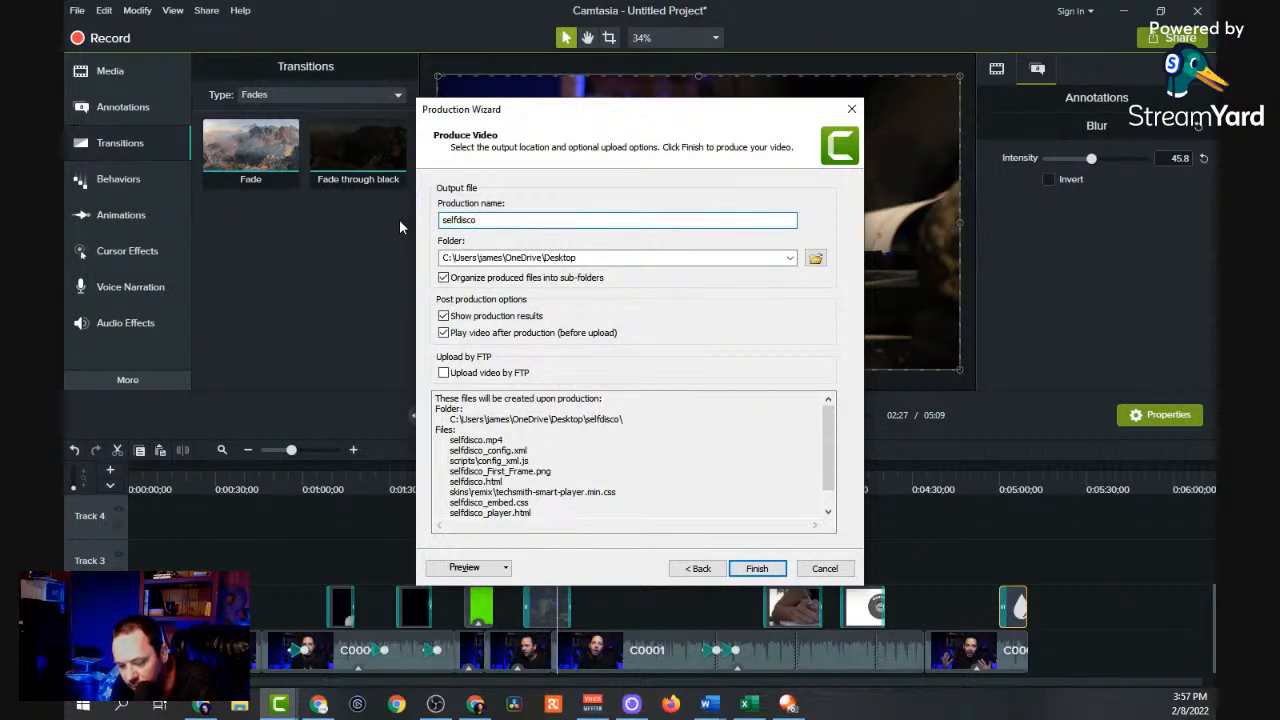
key(BackSpace)
text(ver)
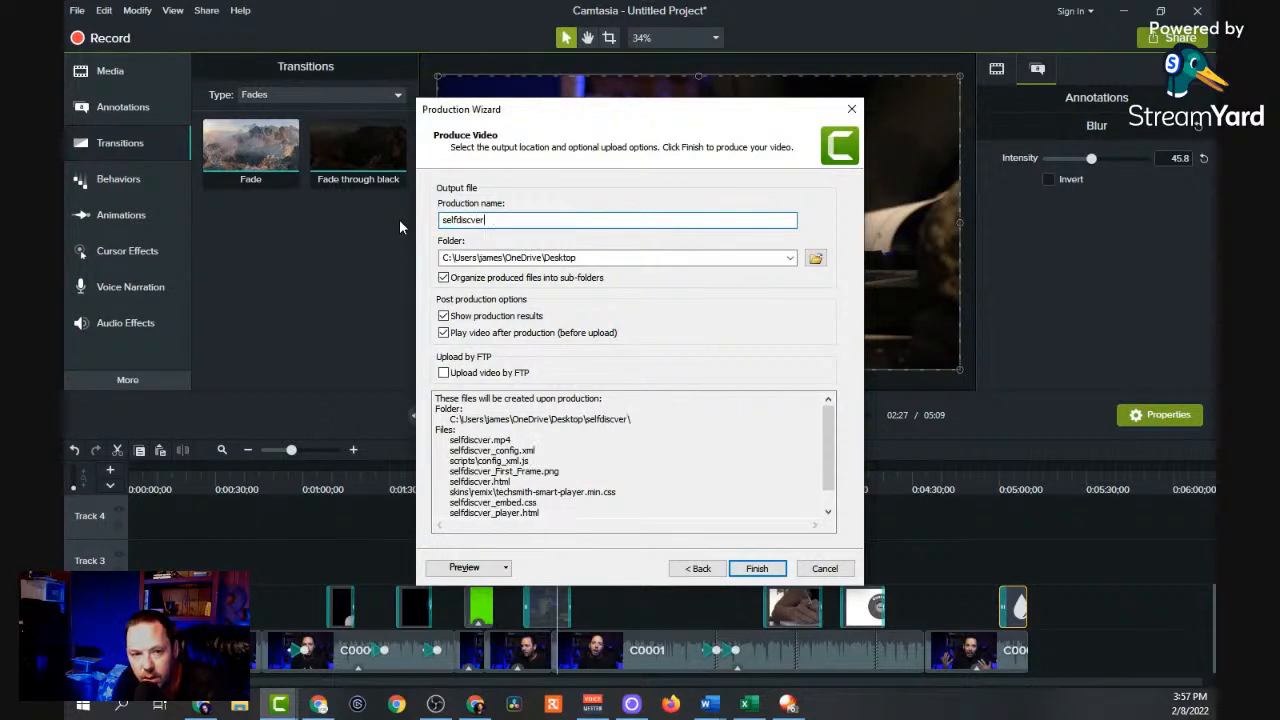
key(BackSpace)
key(BackSpace)
key(BackSpace)
text(ove)
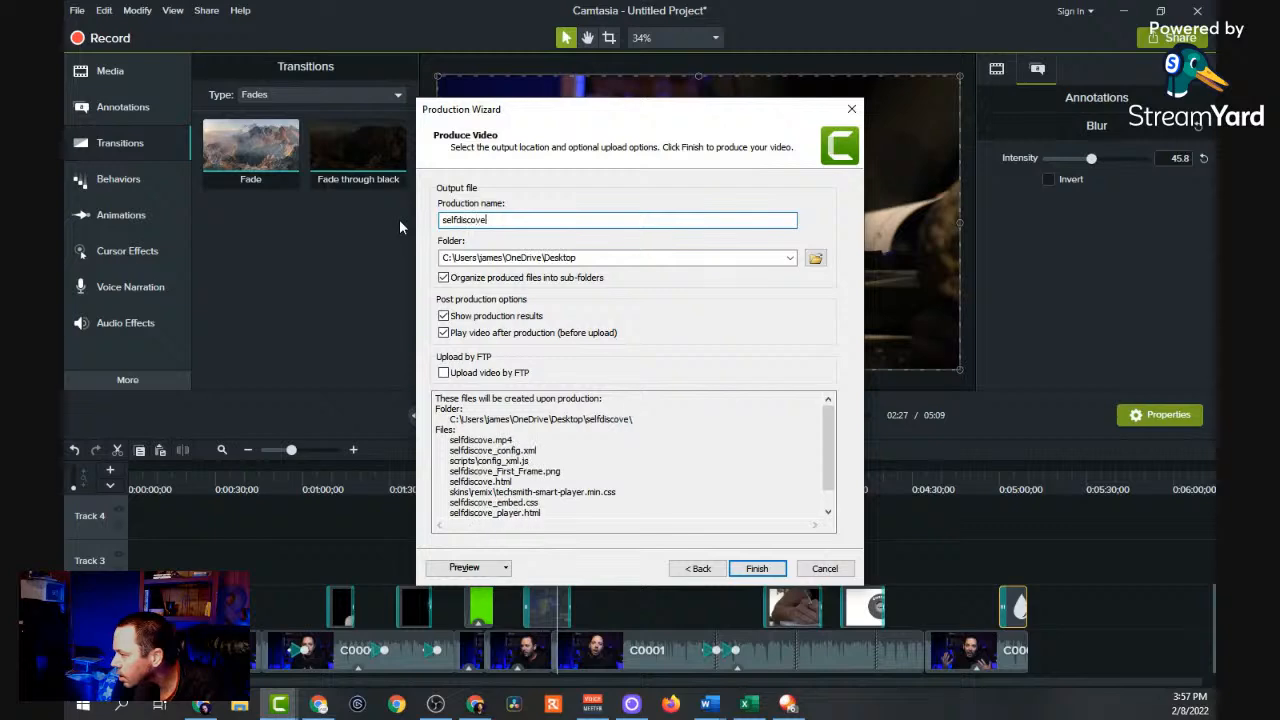
text(rypt1)
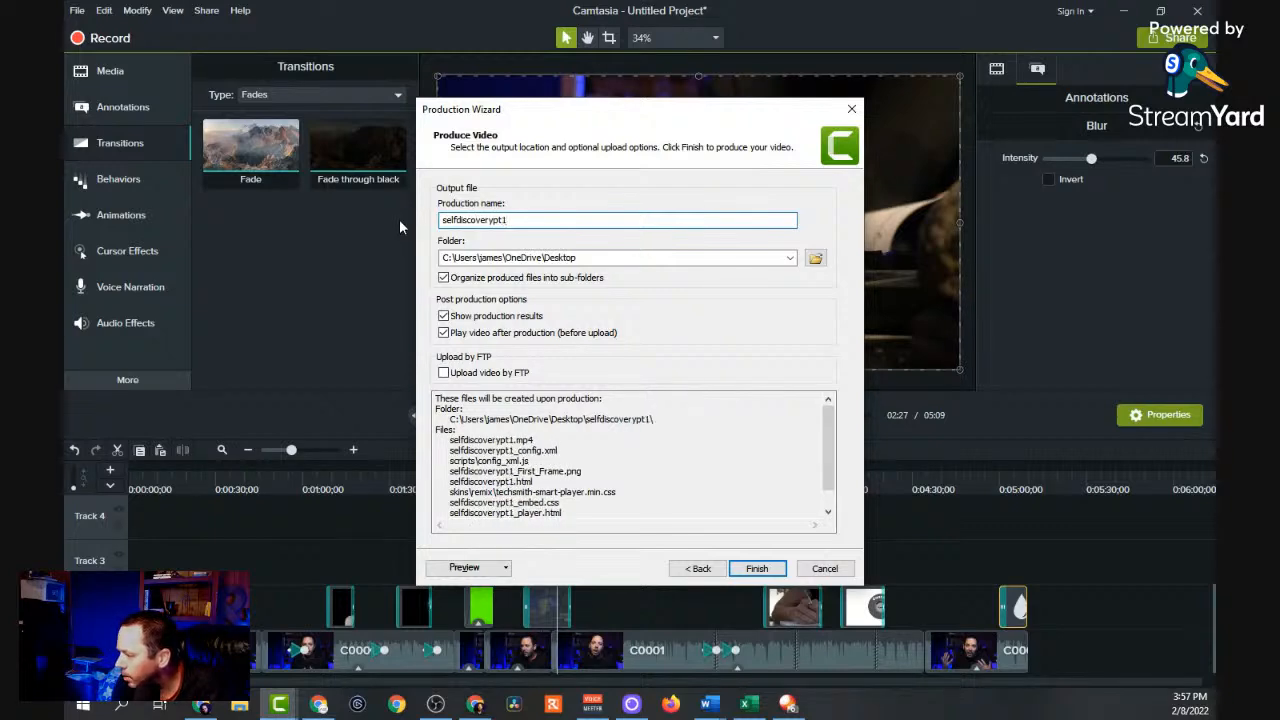
key(Return)
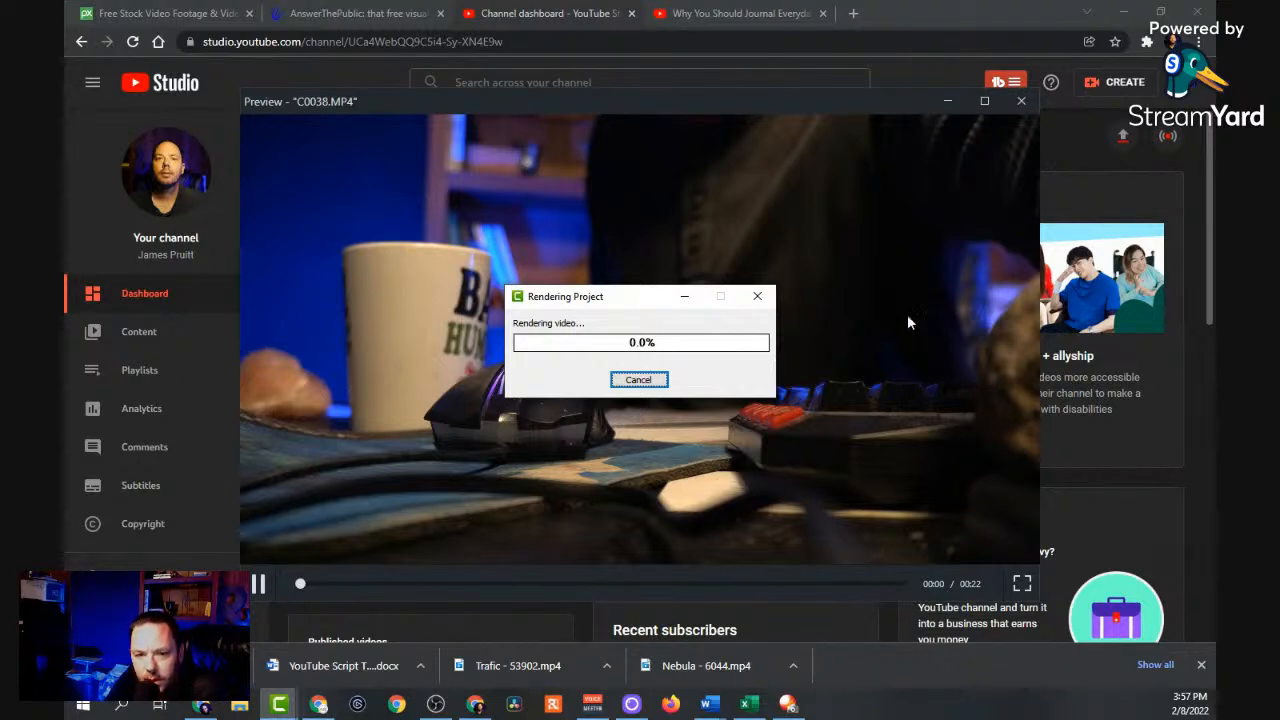
click(1021, 101)
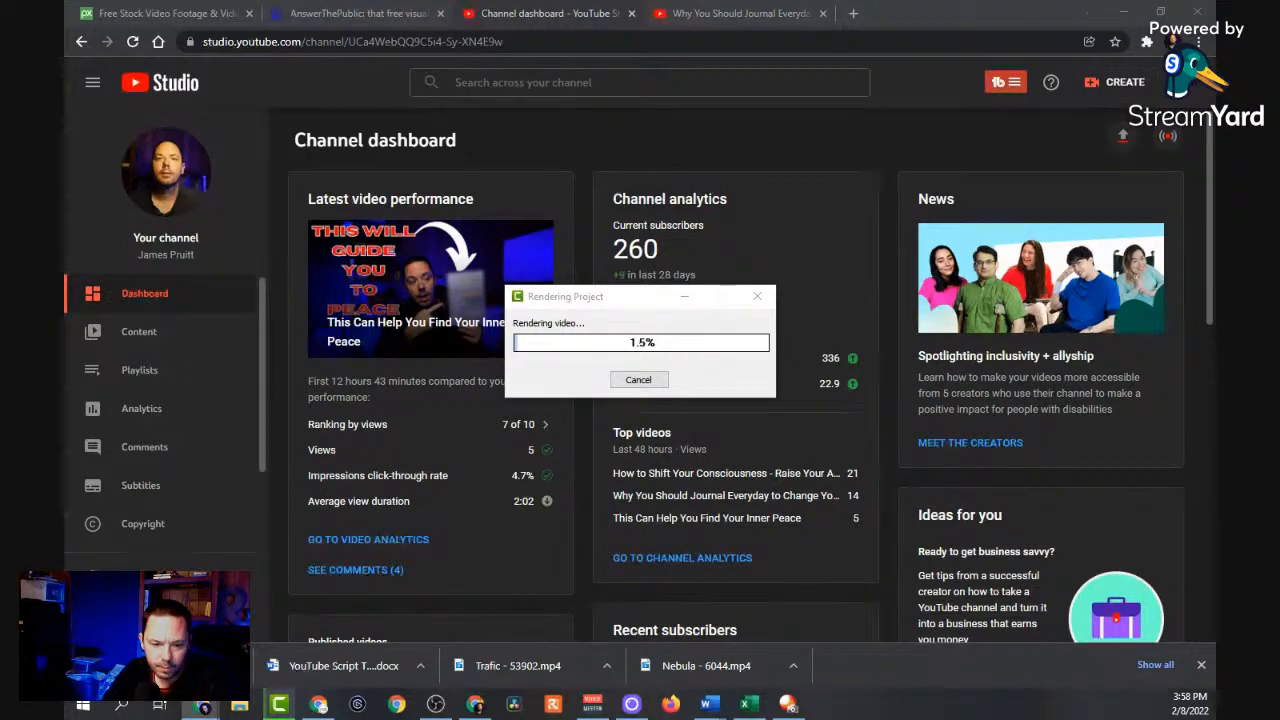
Switch to the Canva home page and create a new blank YouTube Thumbnail design.
drag(66, 98, 611, 54)
click(945, 50)
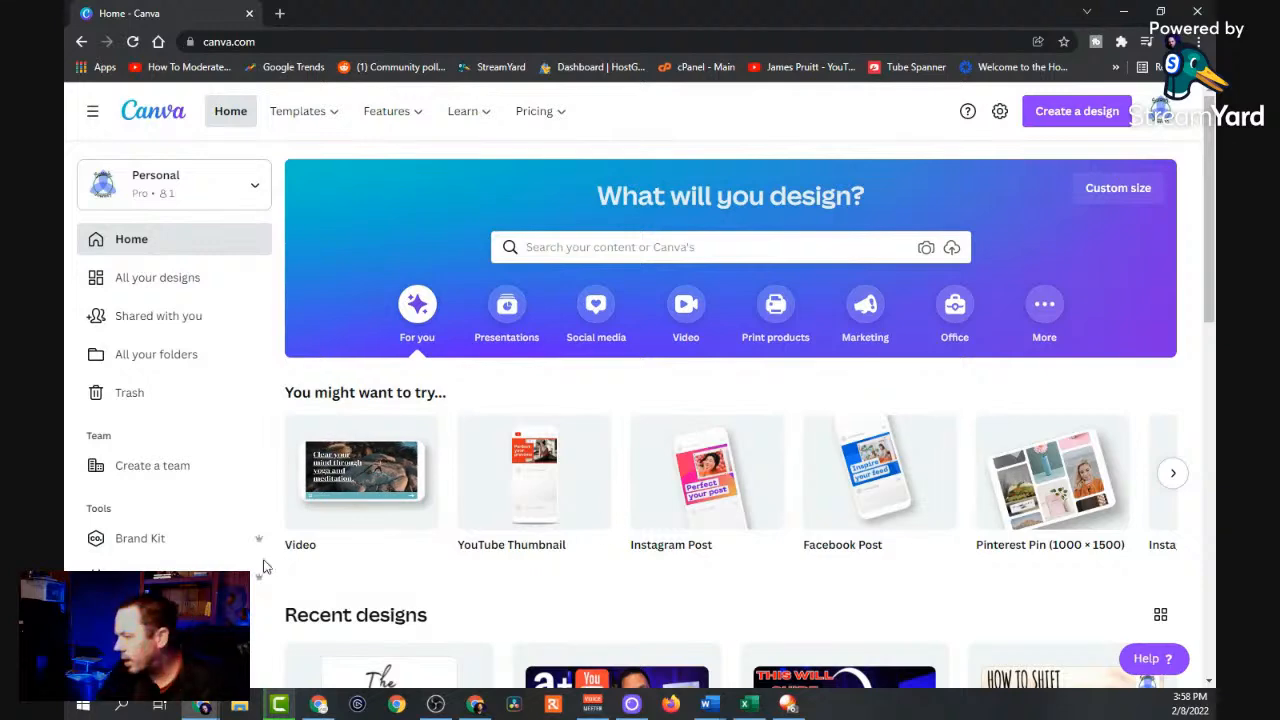
scroll(374, 503, down, 3)
scroll(537, 312, up, 1)
click(528, 326)
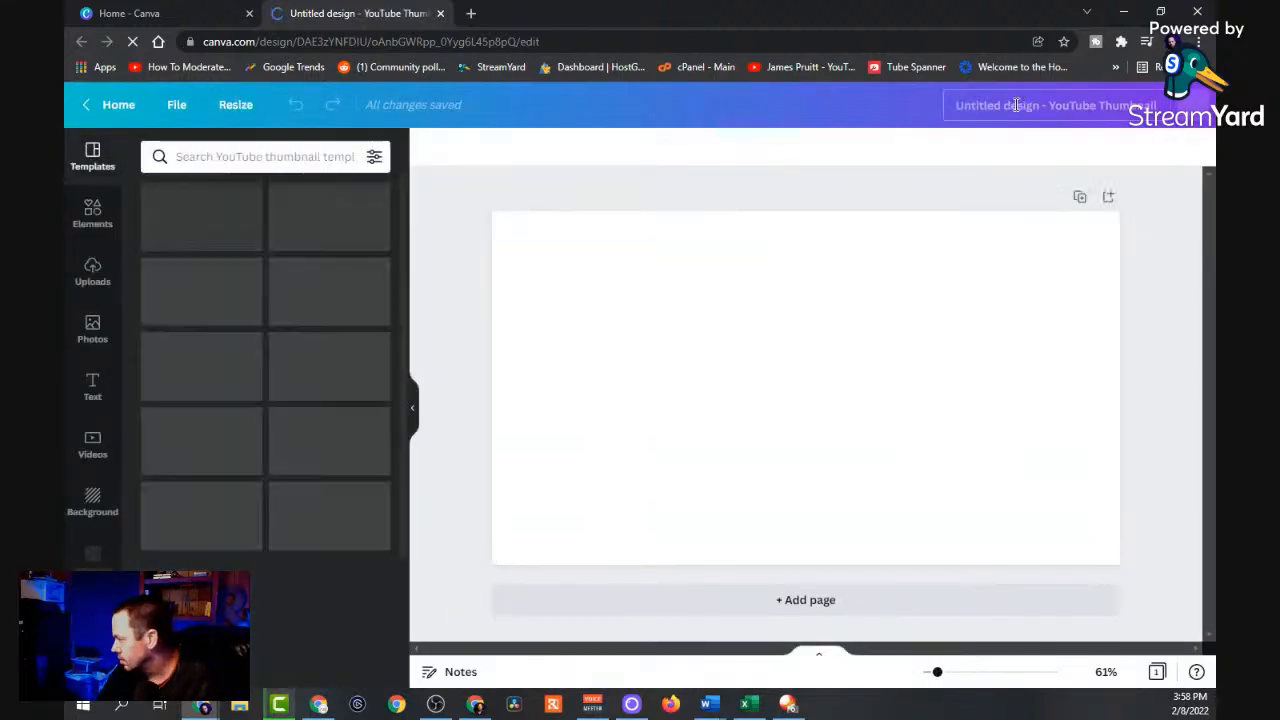
Name the new thumbnail design self discovery.
text(se)
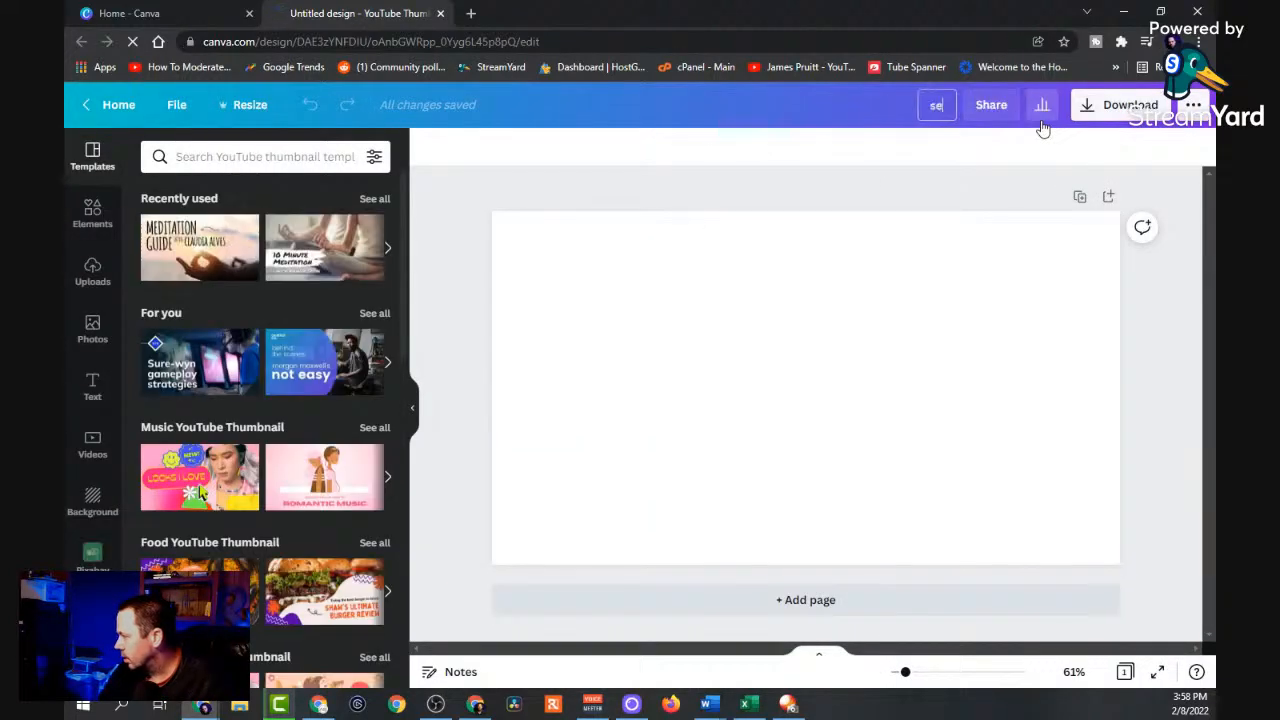
text(lf disco)
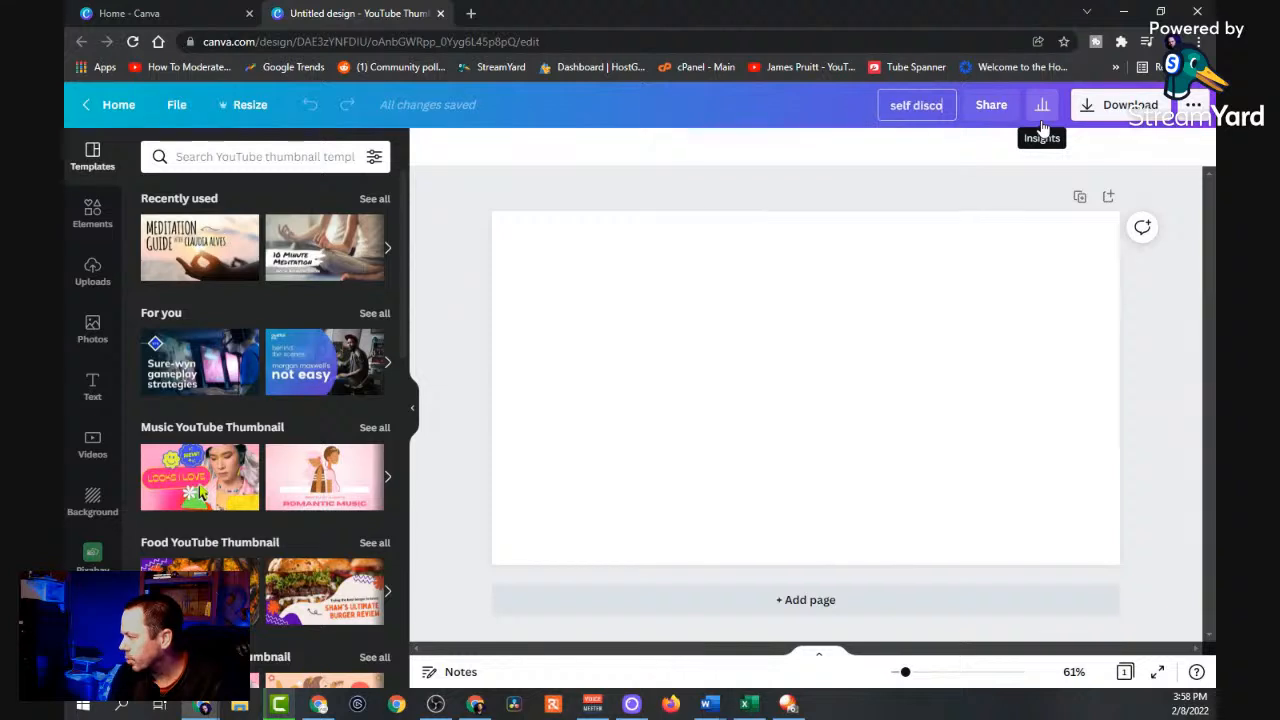
text(veryt)
key(Return)
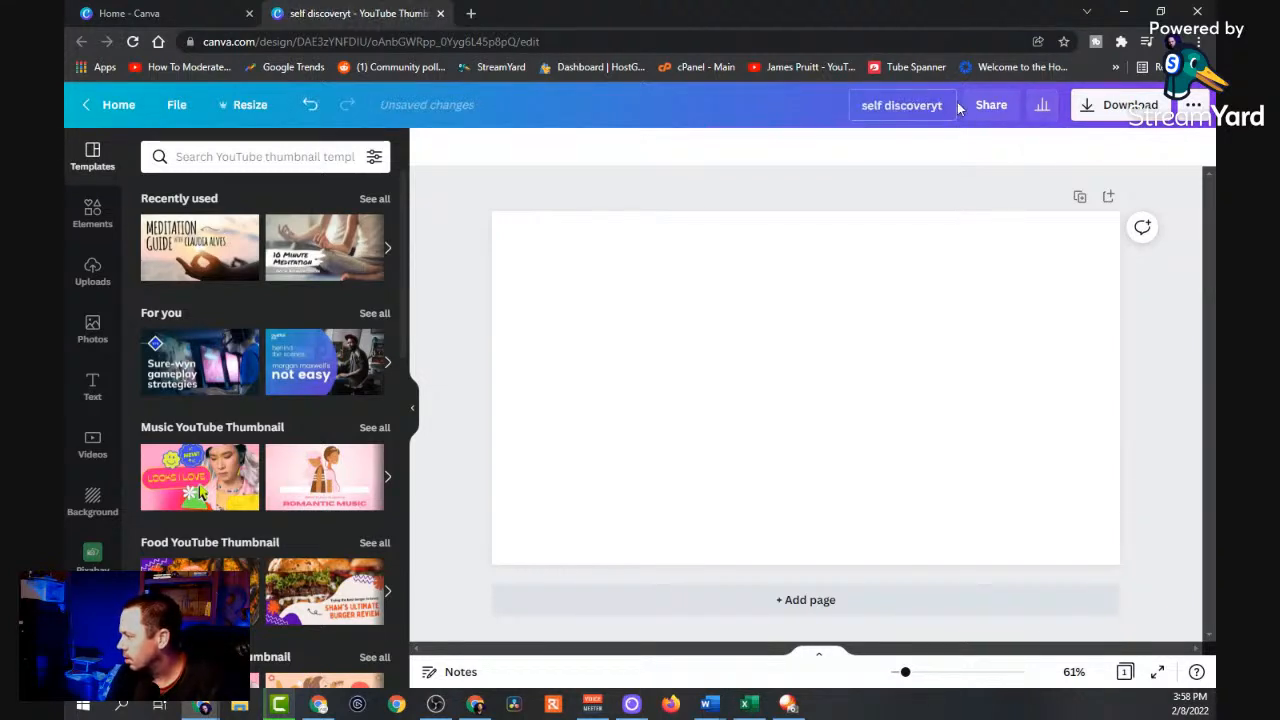
click(933, 105)
key(BackSpace)
key(Return)
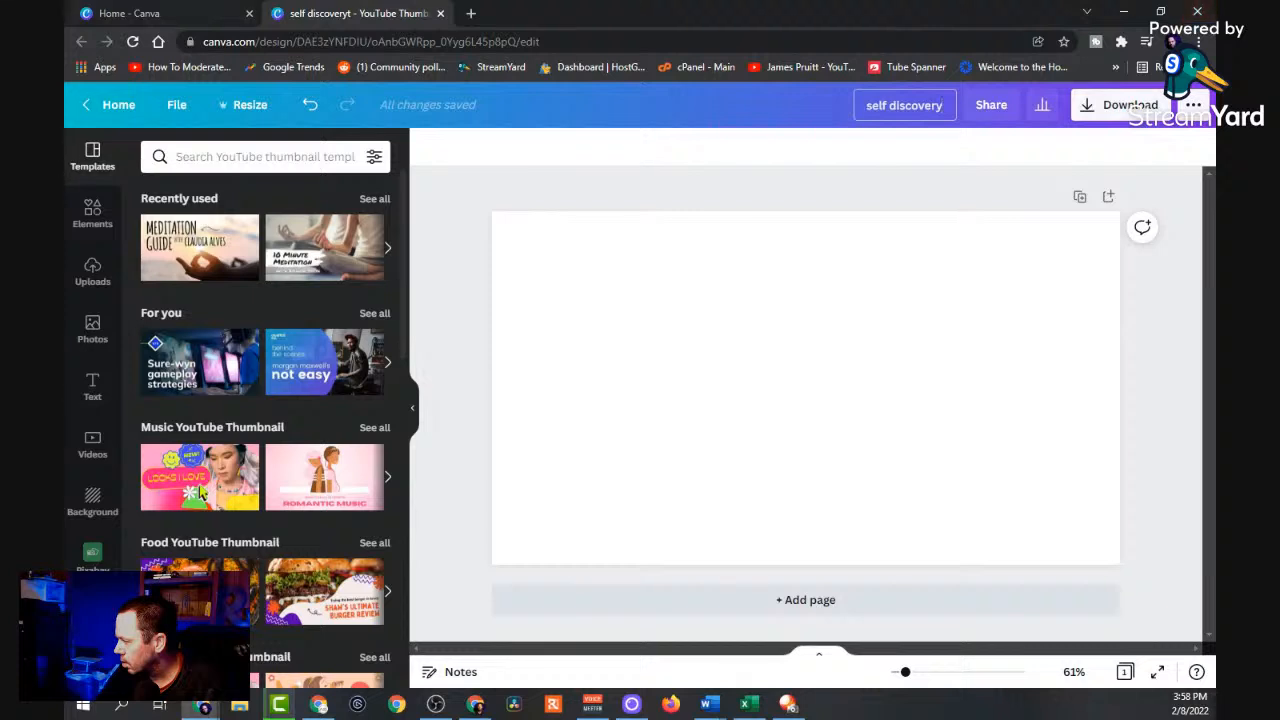
Upload the Untitled Project (Time 0_02_27;21) frame from the Desktop folder and try to place it on the blank thumbnail page.
click(92, 272)
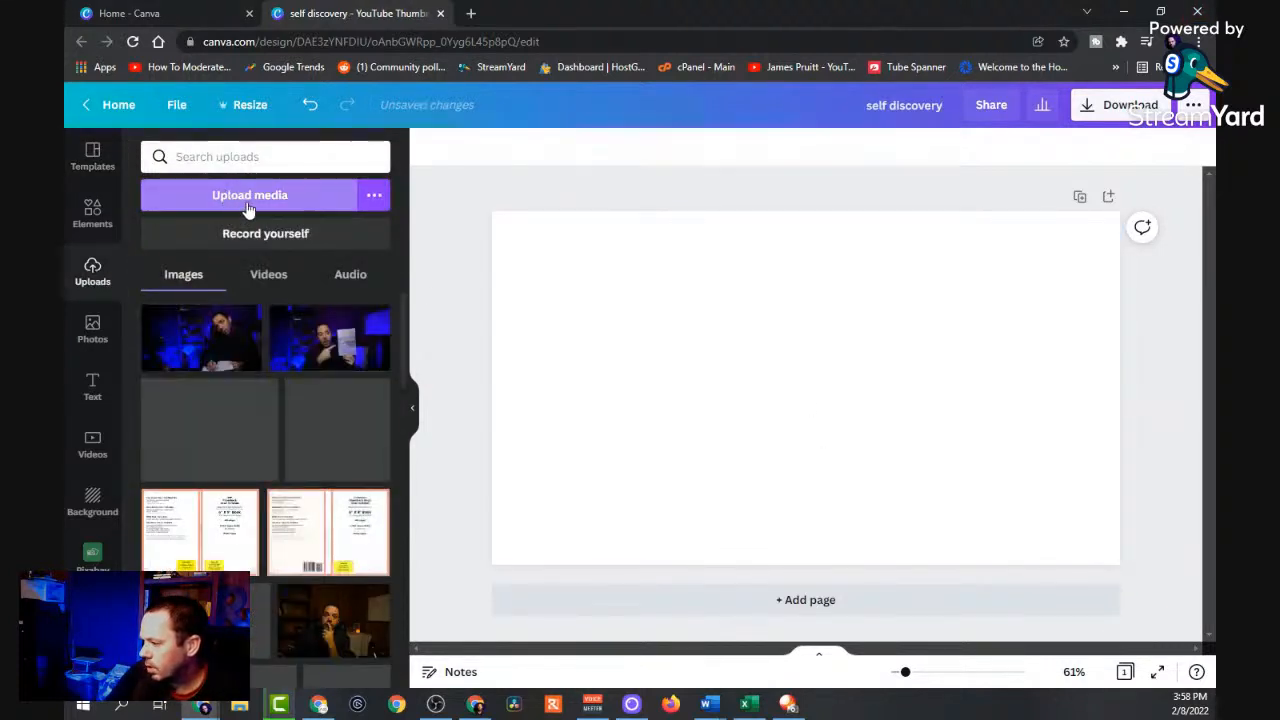
click(247, 200)
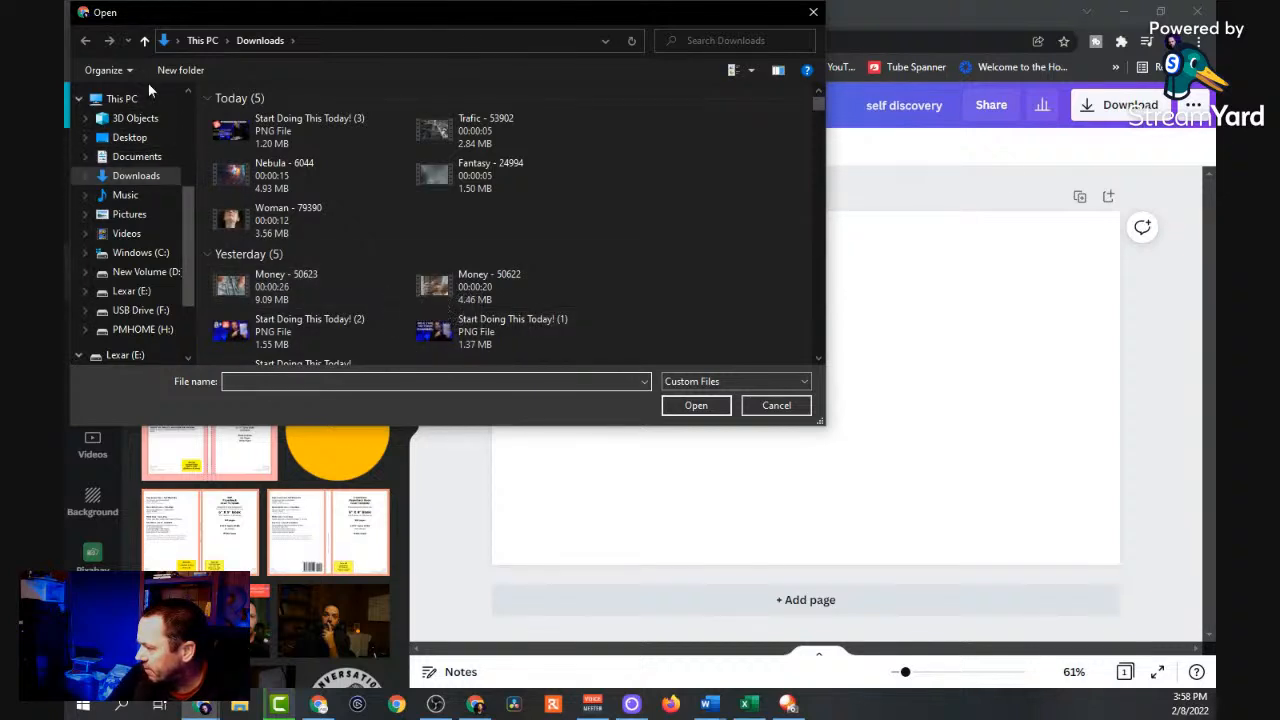
click(133, 146)
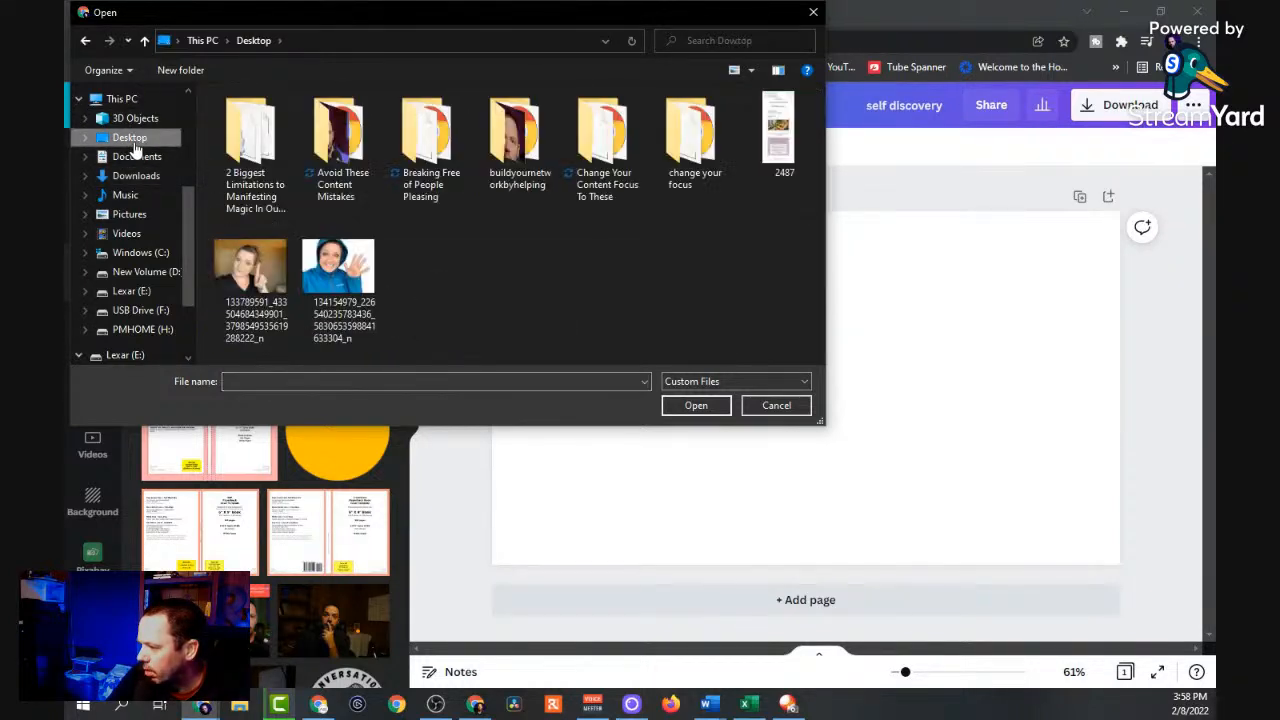
scroll(553, 287, down, 3)
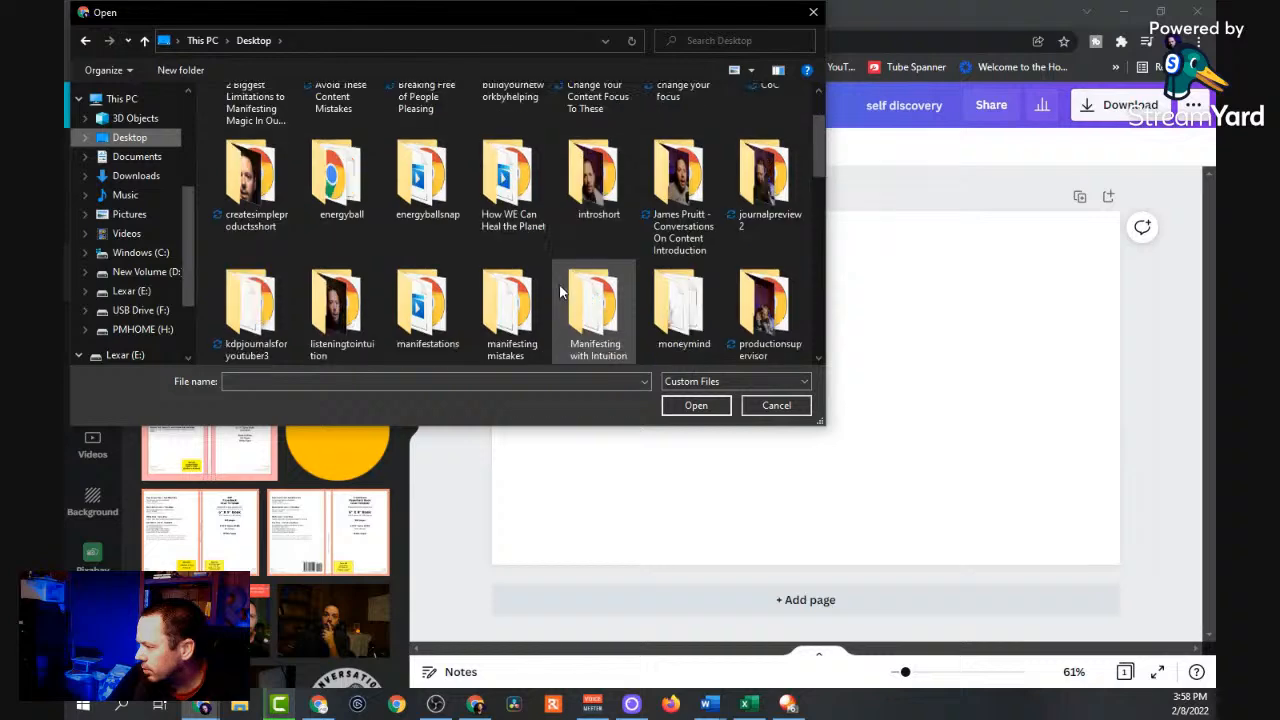
scroll(627, 311, down, 3)
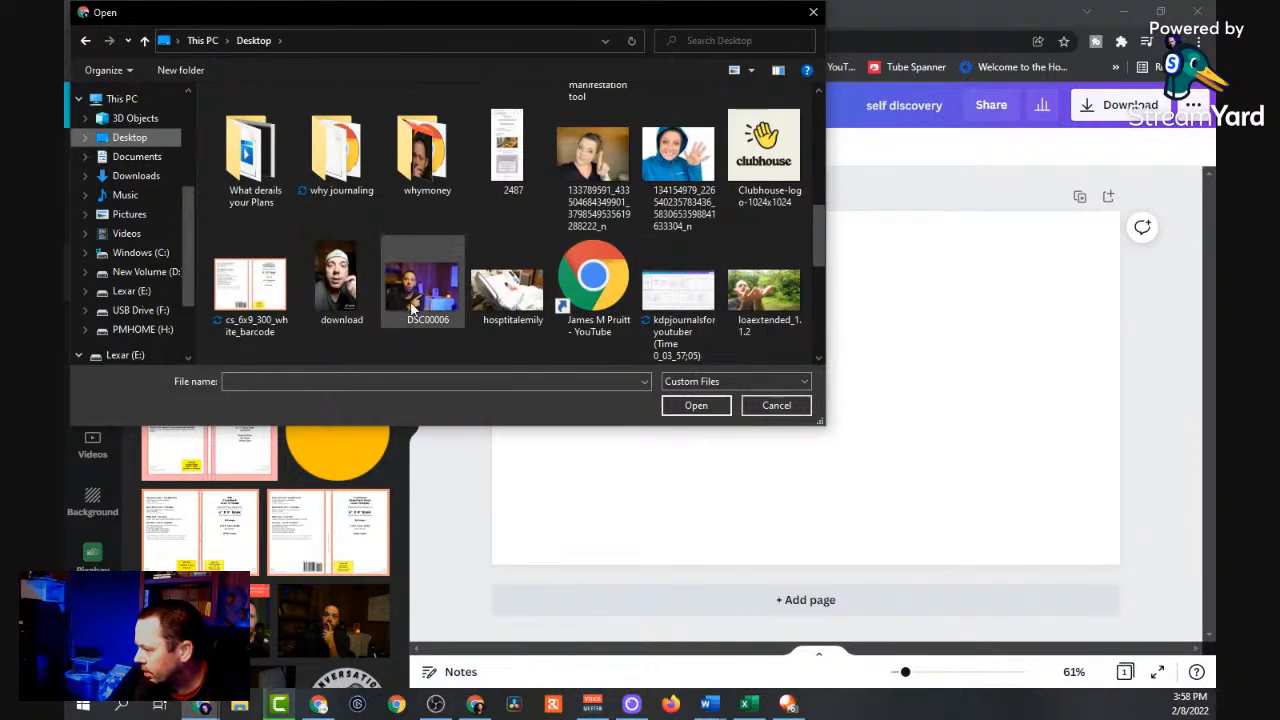
scroll(481, 331, down, 2)
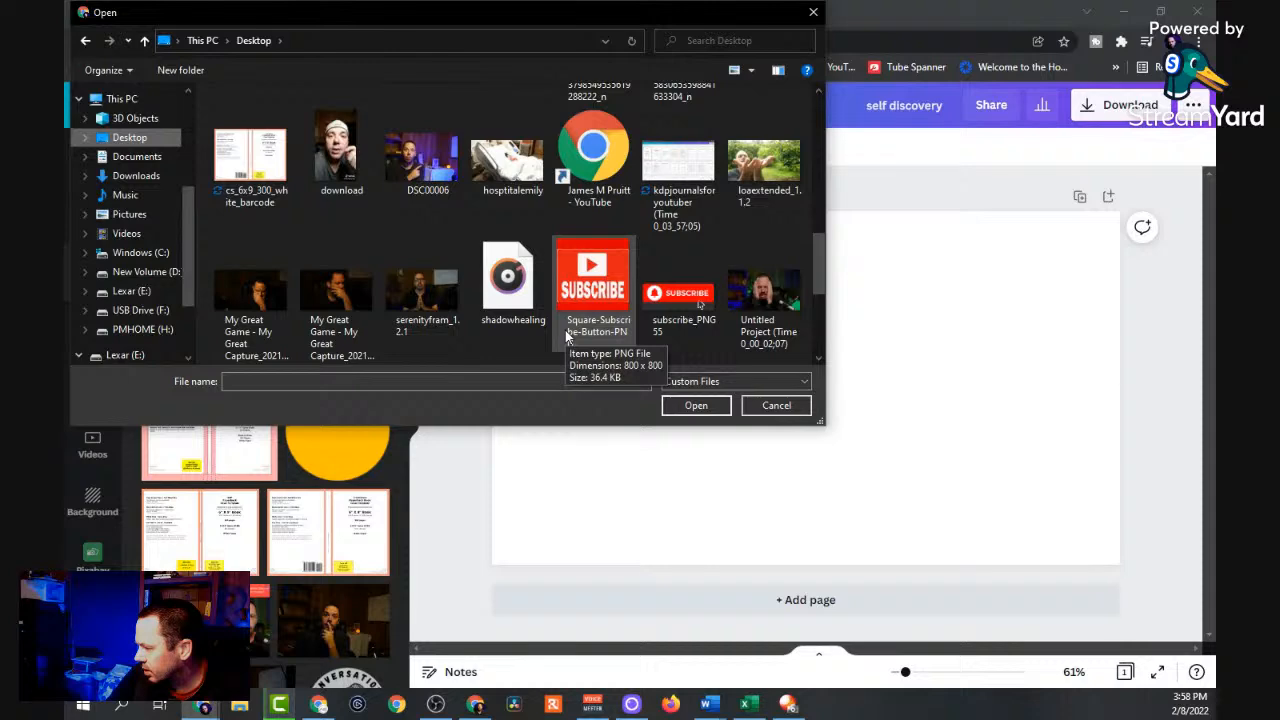
scroll(566, 338, up, 5)
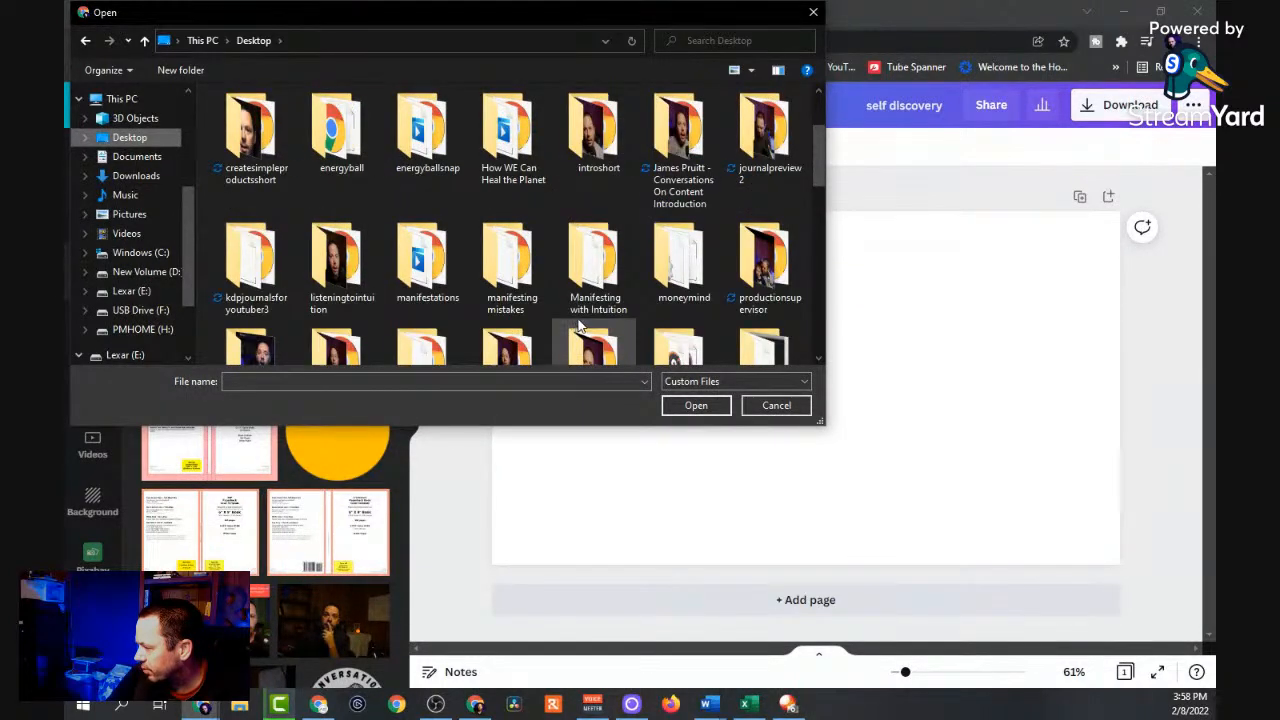
scroll(577, 322, down, 8)
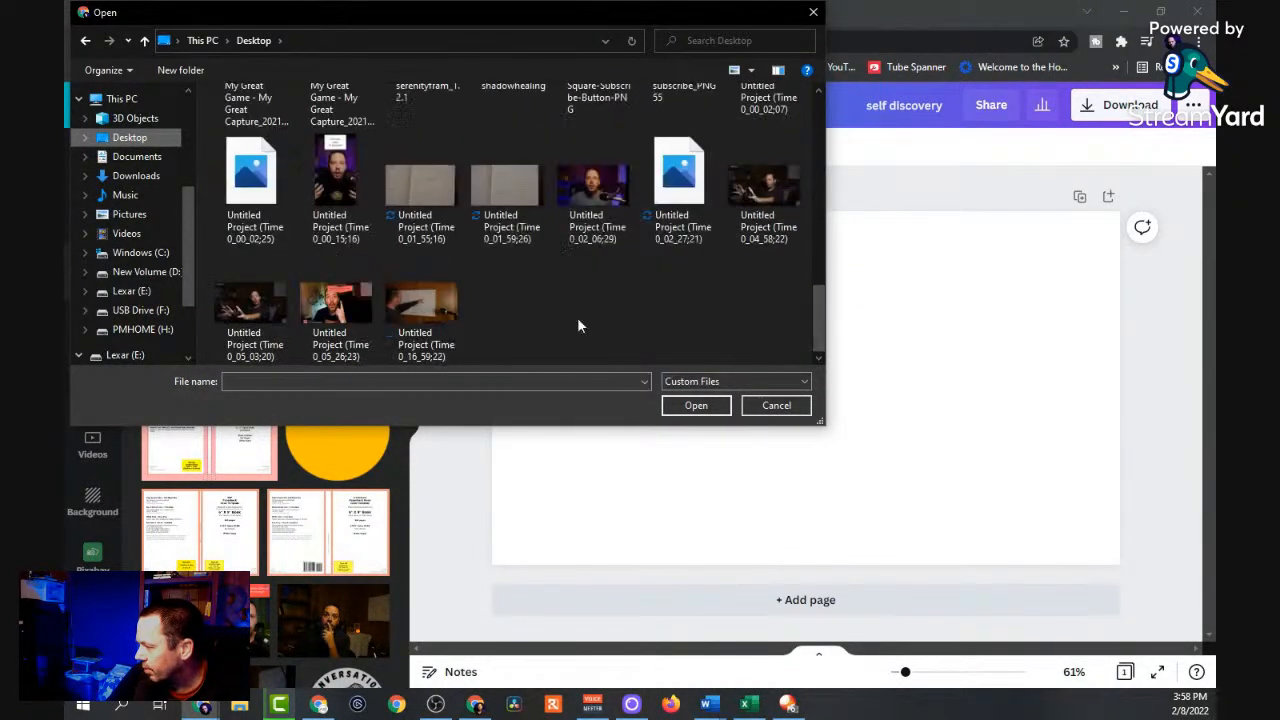
click(666, 205)
double_click(666, 205)
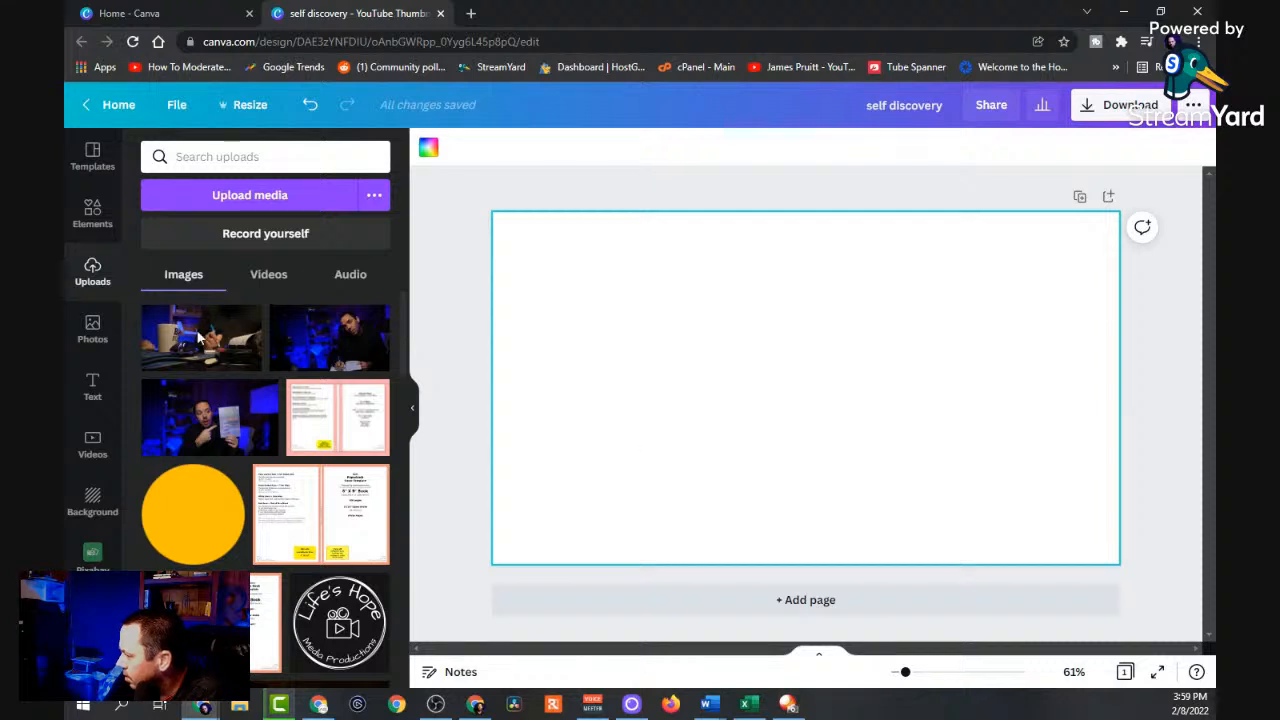
drag(212, 345, 624, 393)
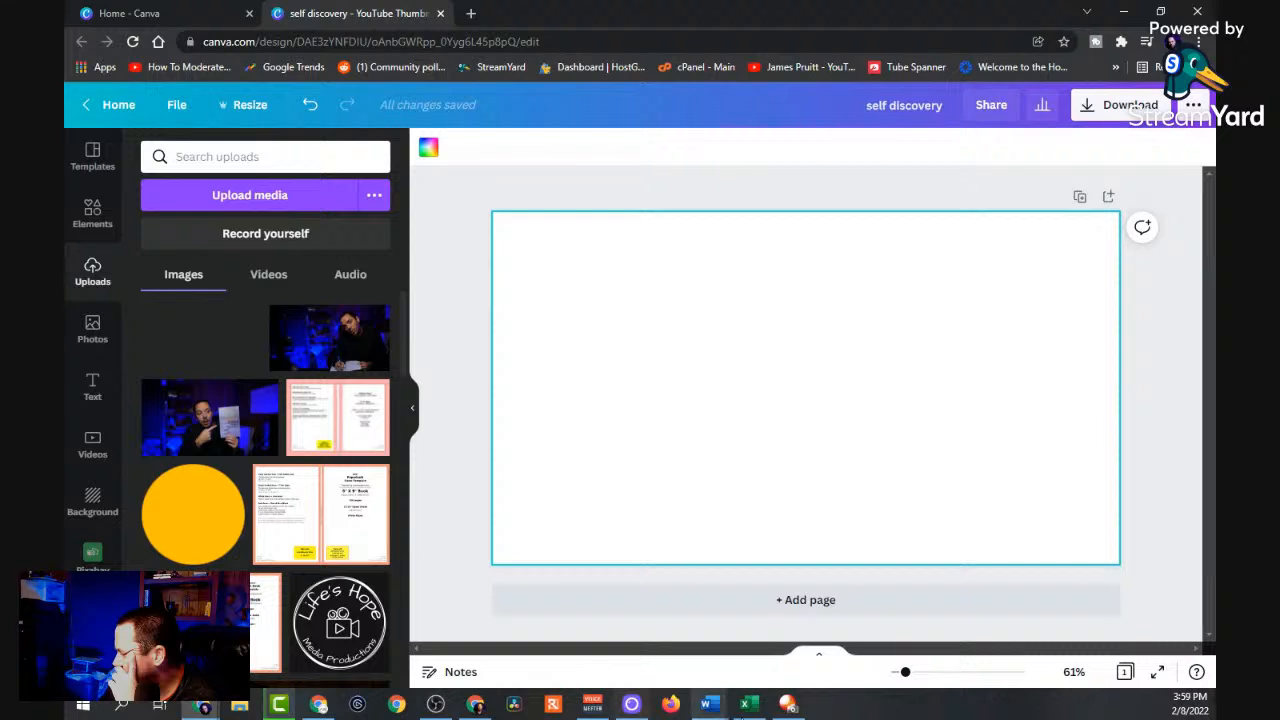
click(631, 704)
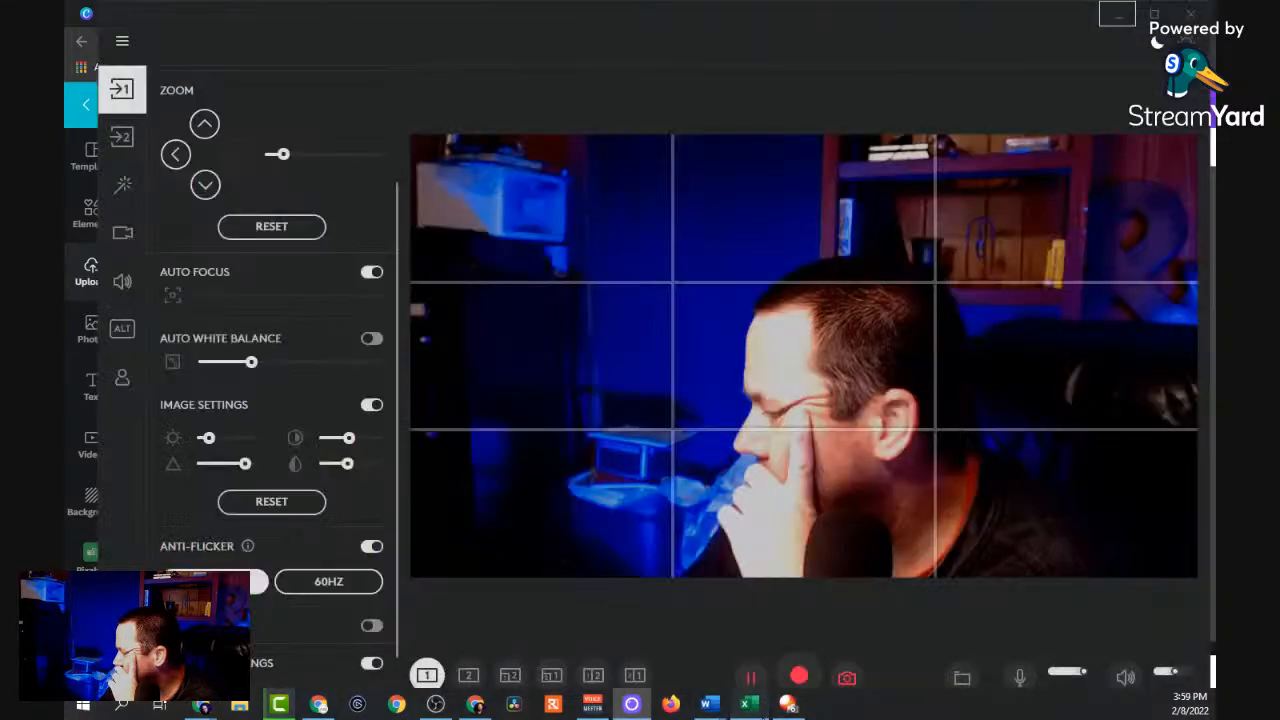
click(787, 704)
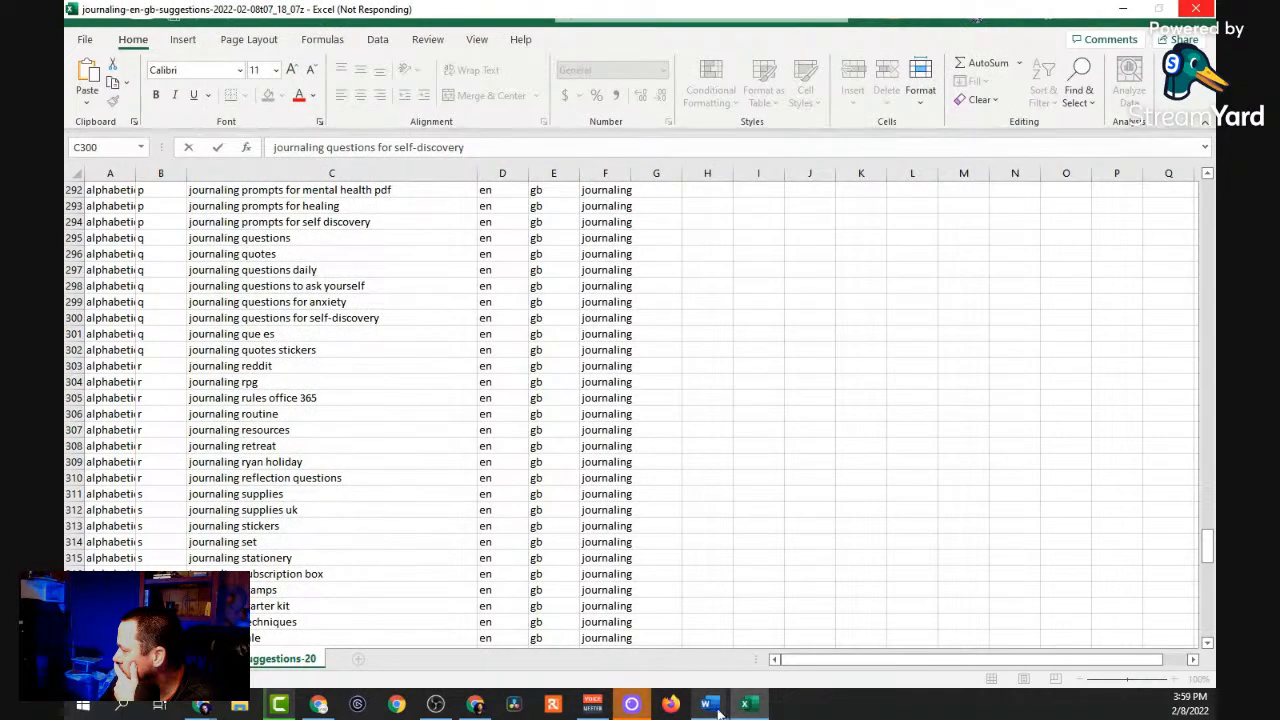
mouse_move(712, 706)
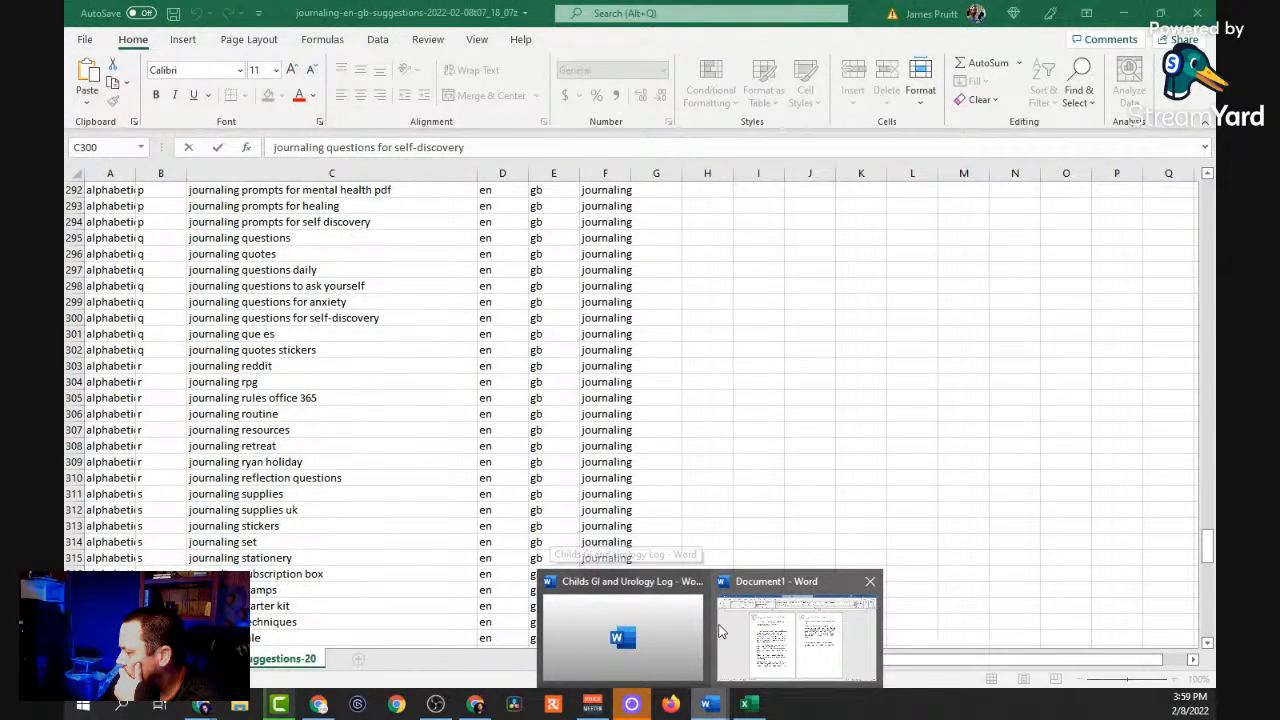
click(484, 706)
mouse_move(447, 712)
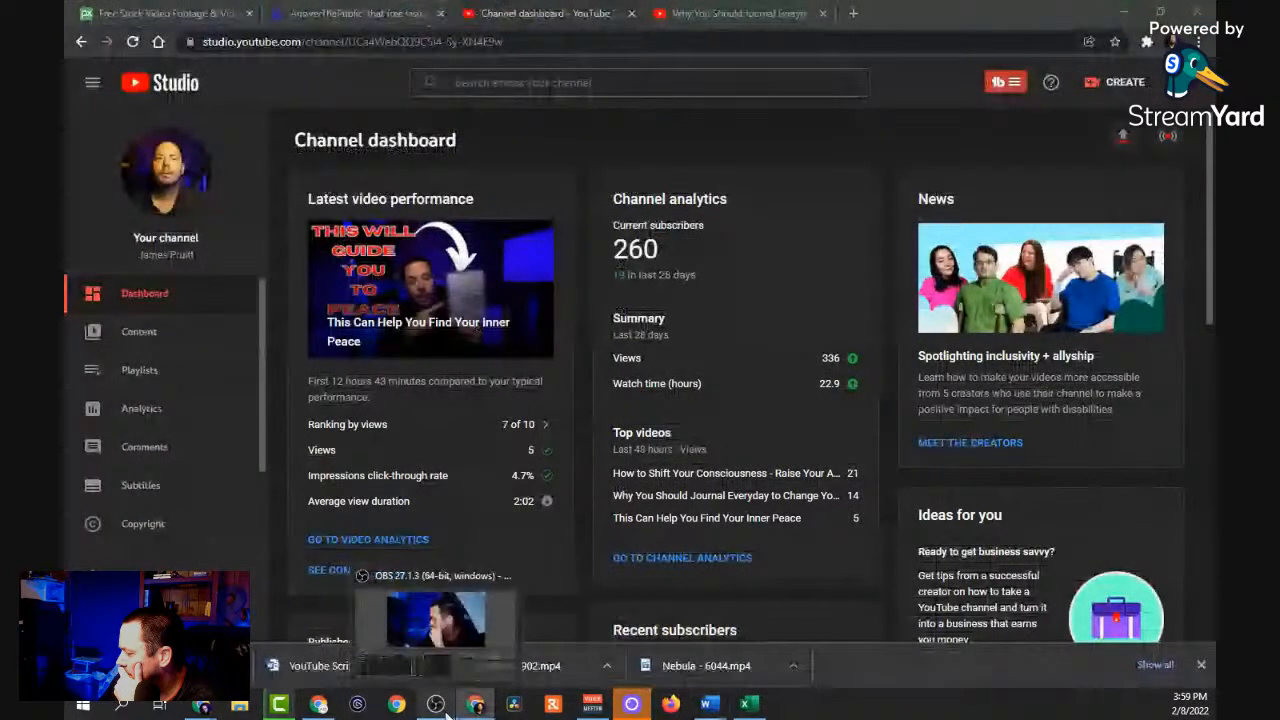
click(435, 620)
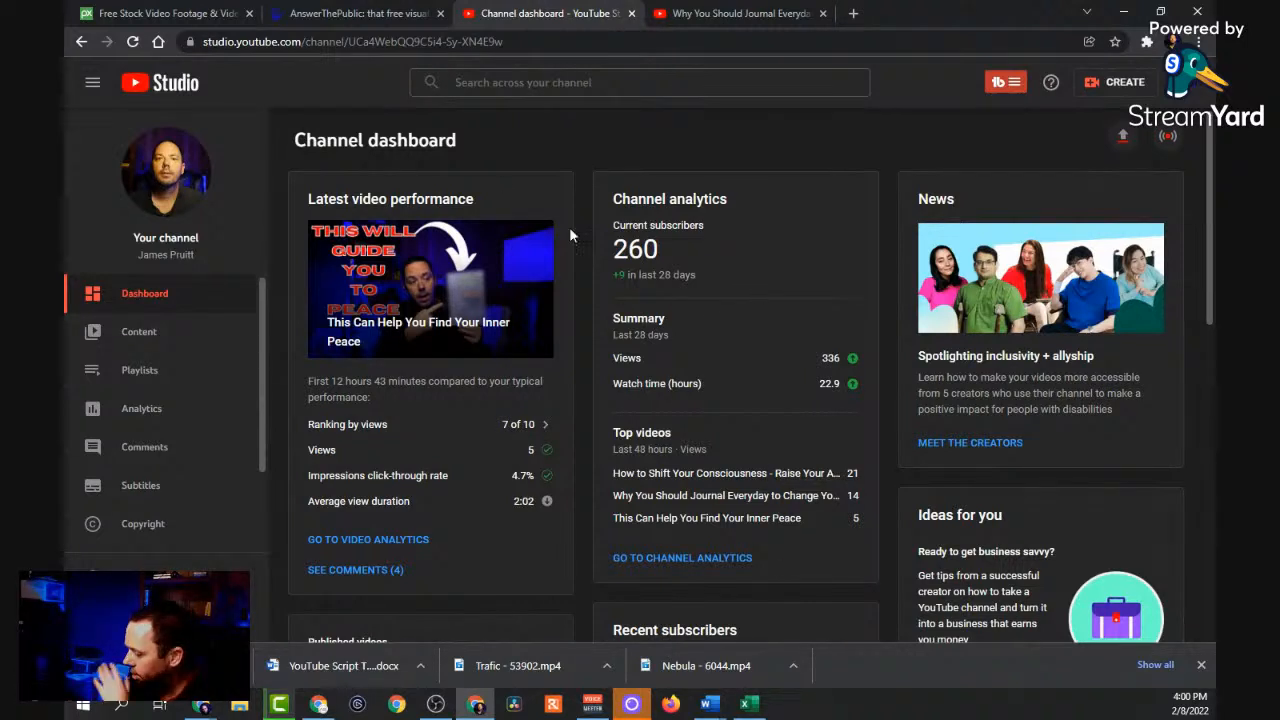
Close the free stock video footage and AnswerThePublic browser tabs, keeping the YouTube tabs open.
click(407, 19)
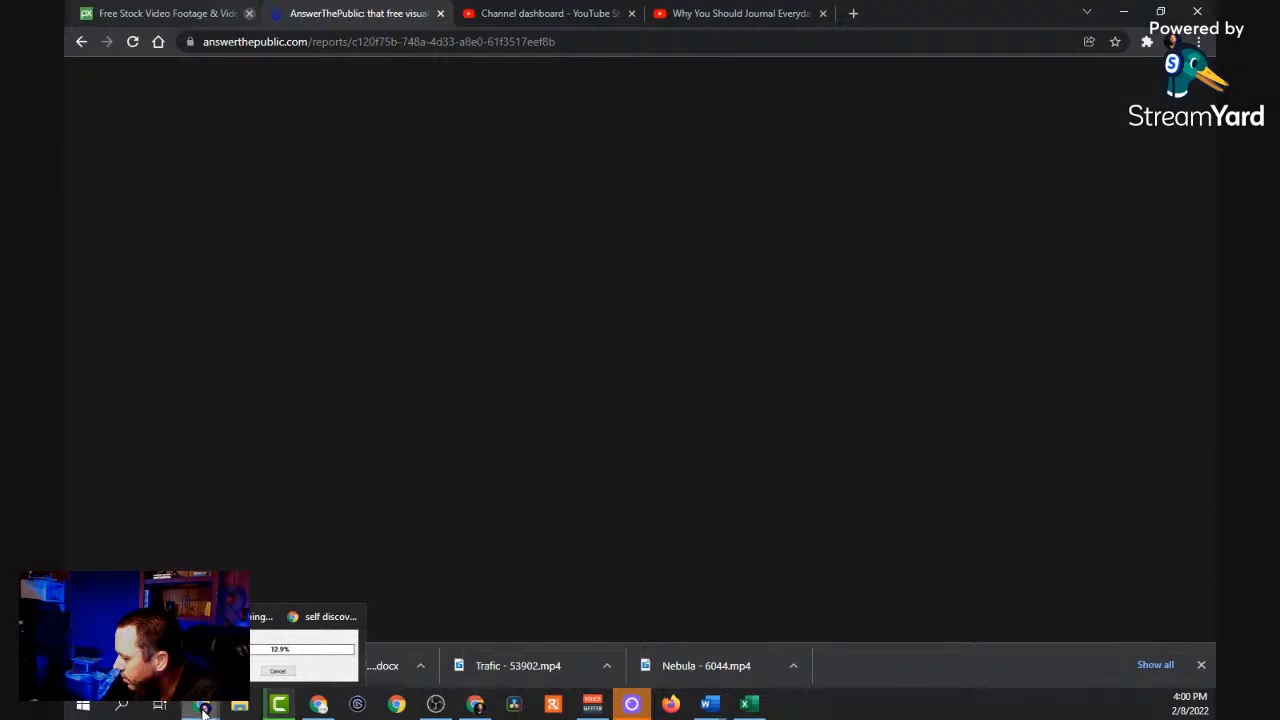
mouse_move(204, 712)
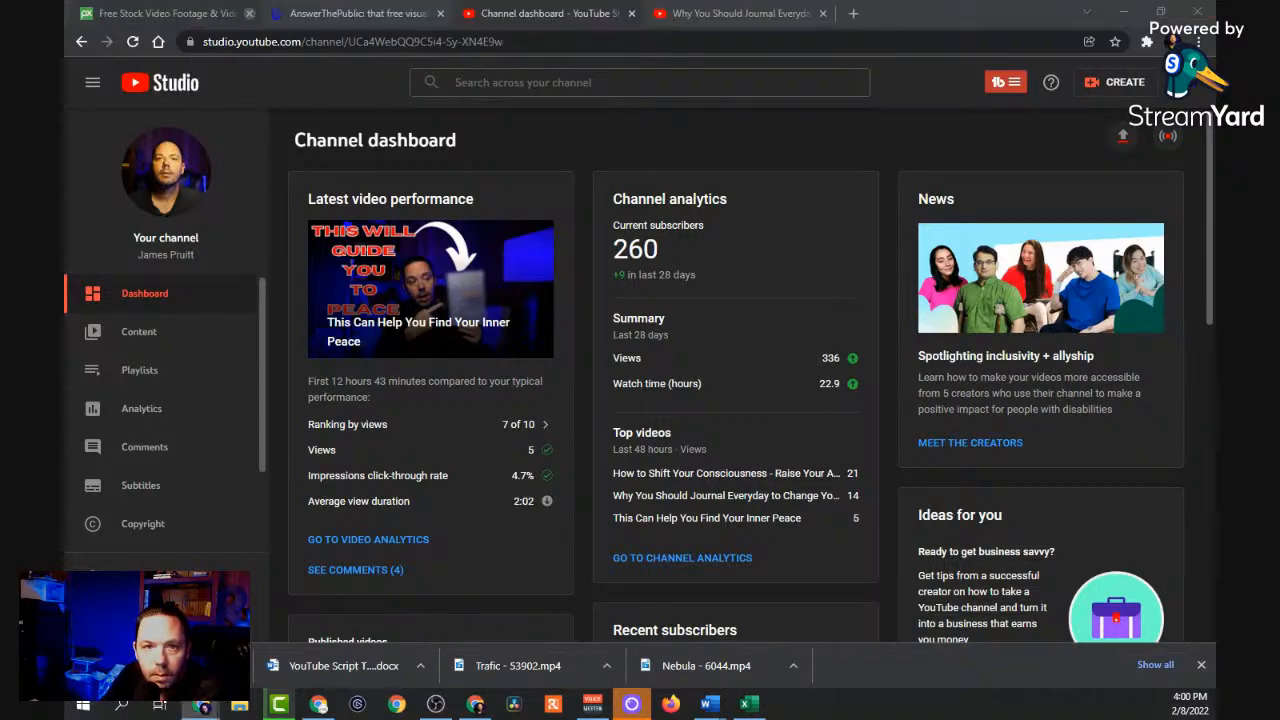
click(249, 14)
click(249, 14)
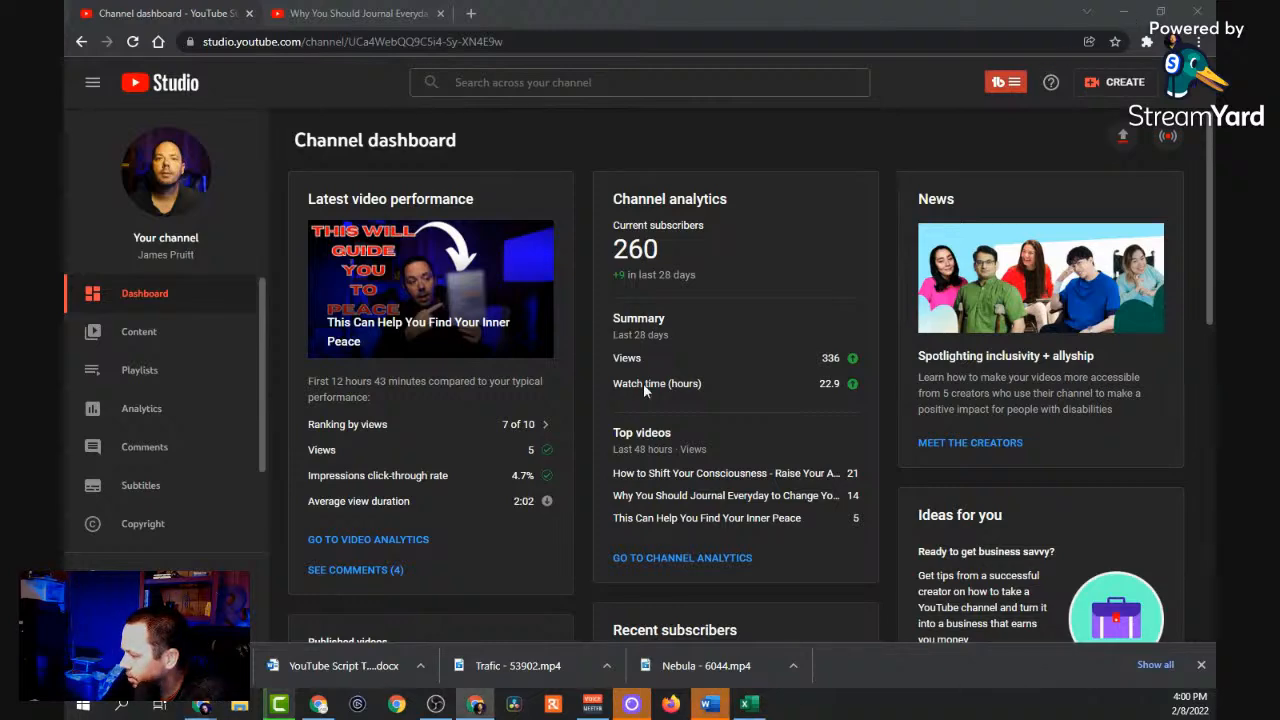
key(alt+Tab)
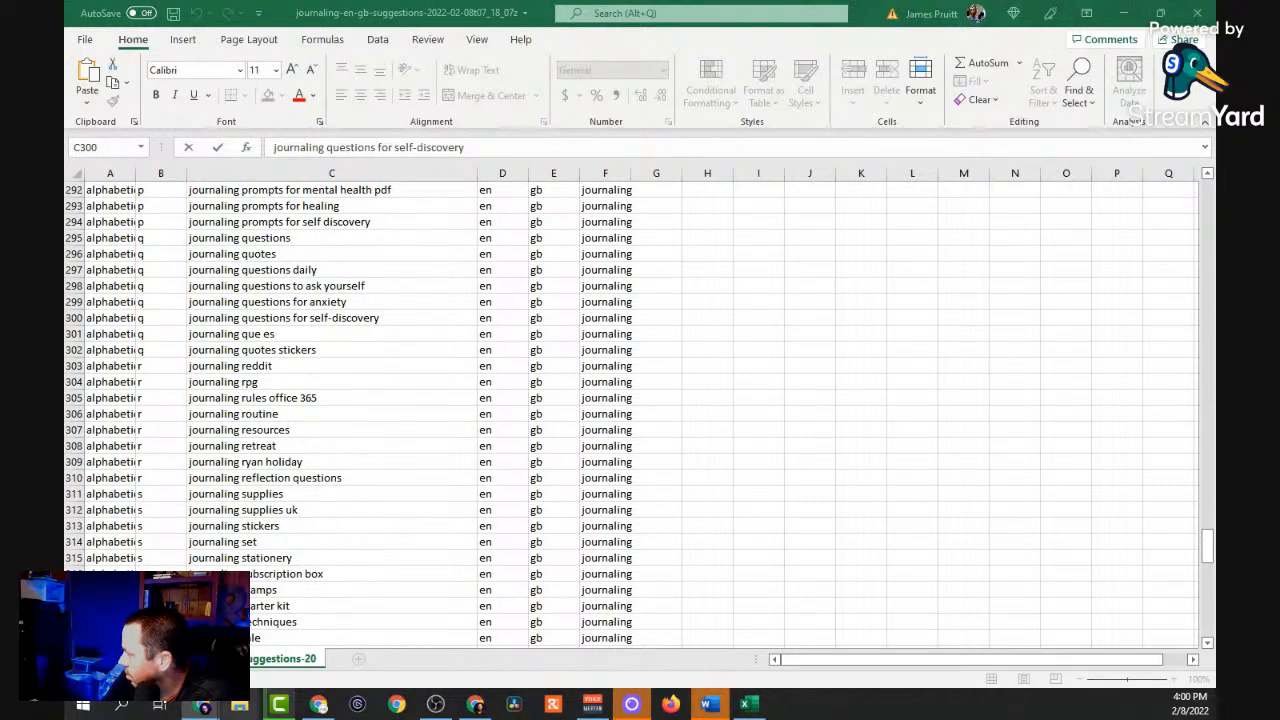
click(435, 704)
mouse_move(440, 712)
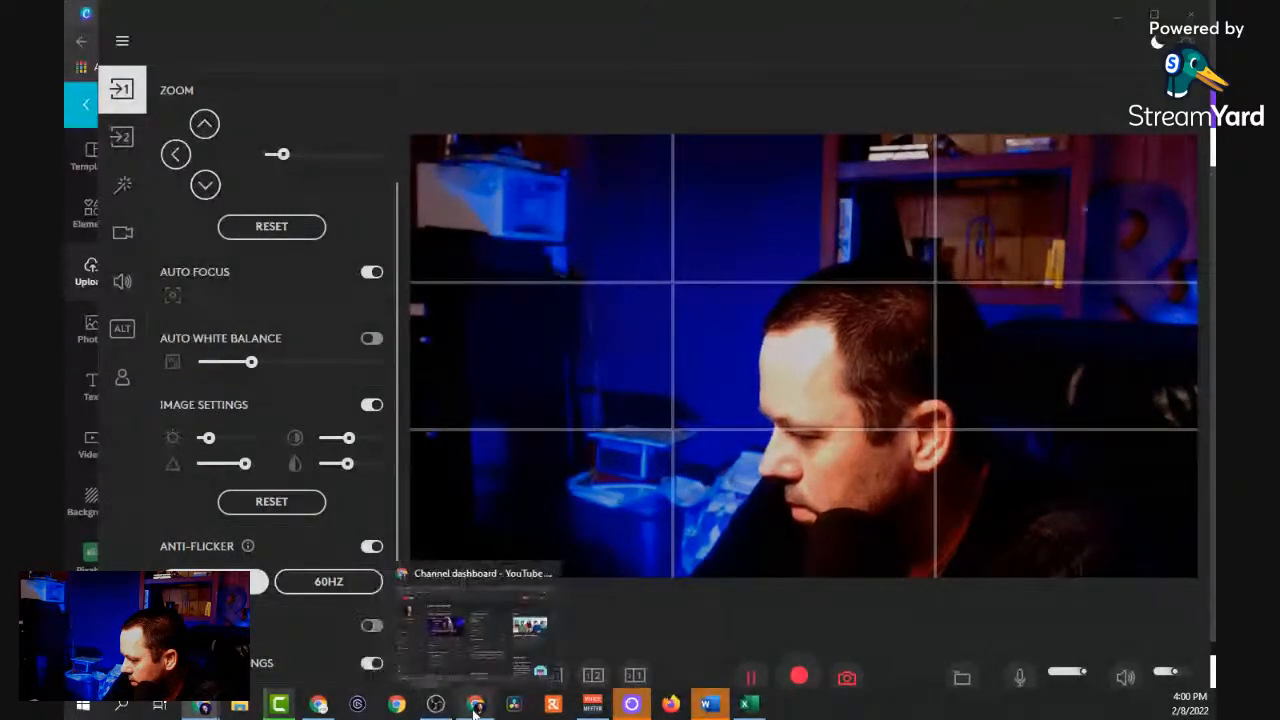
click(475, 704)
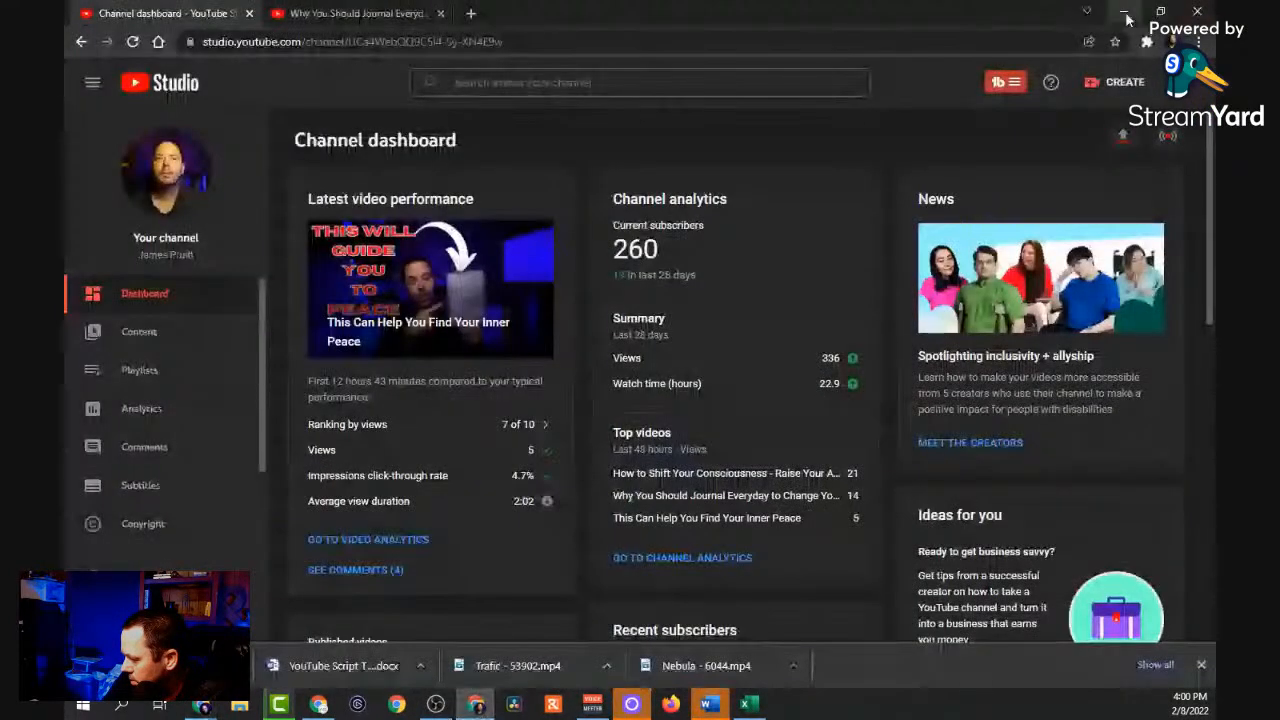
click(1122, 17)
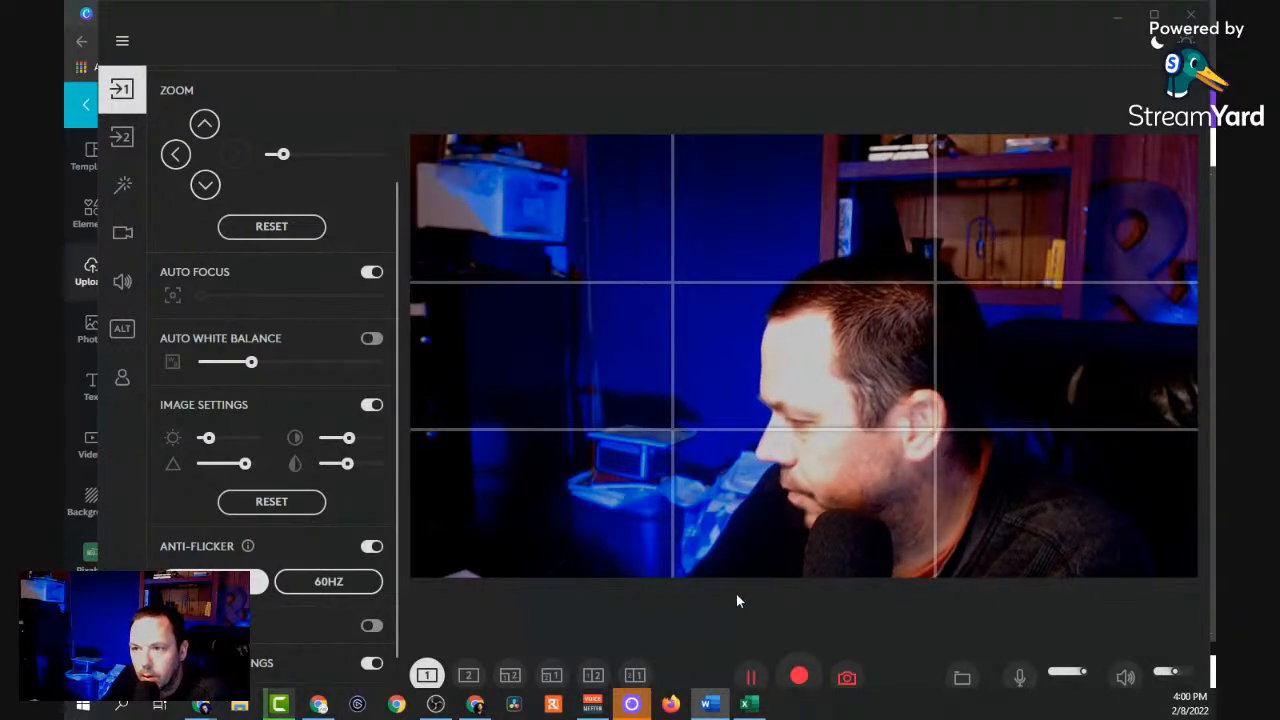
click(745, 704)
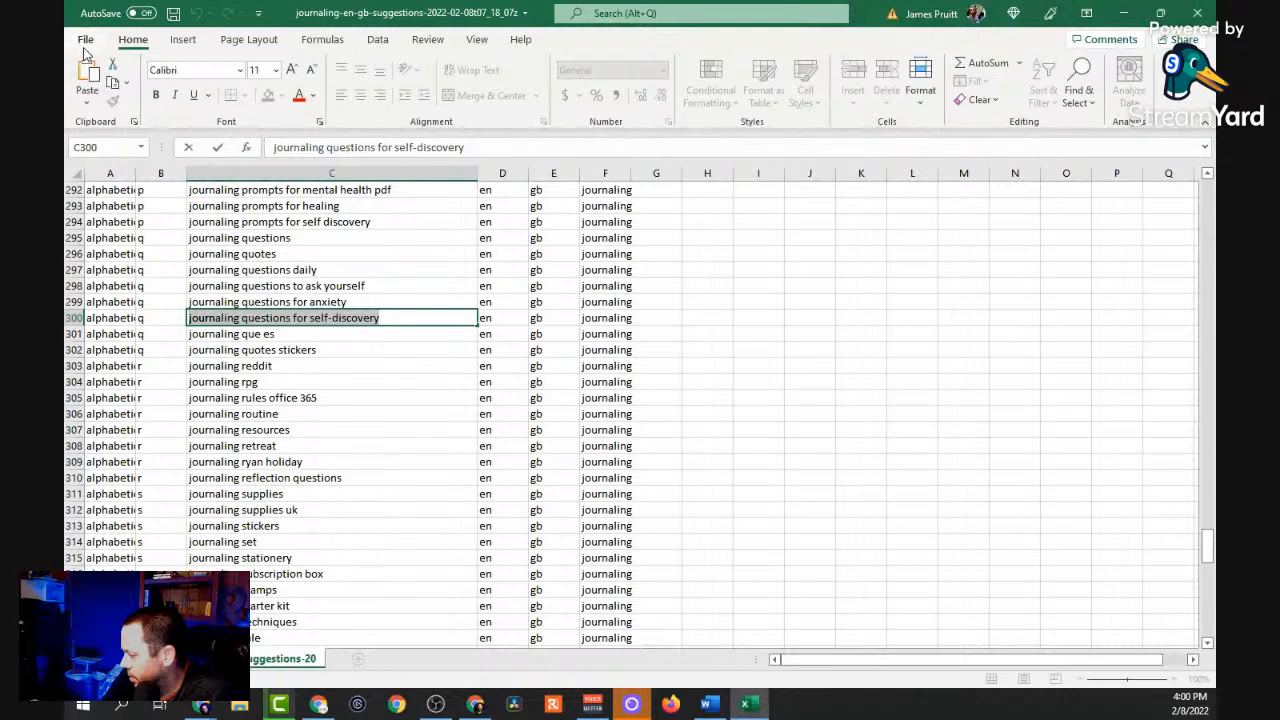
click(86, 42)
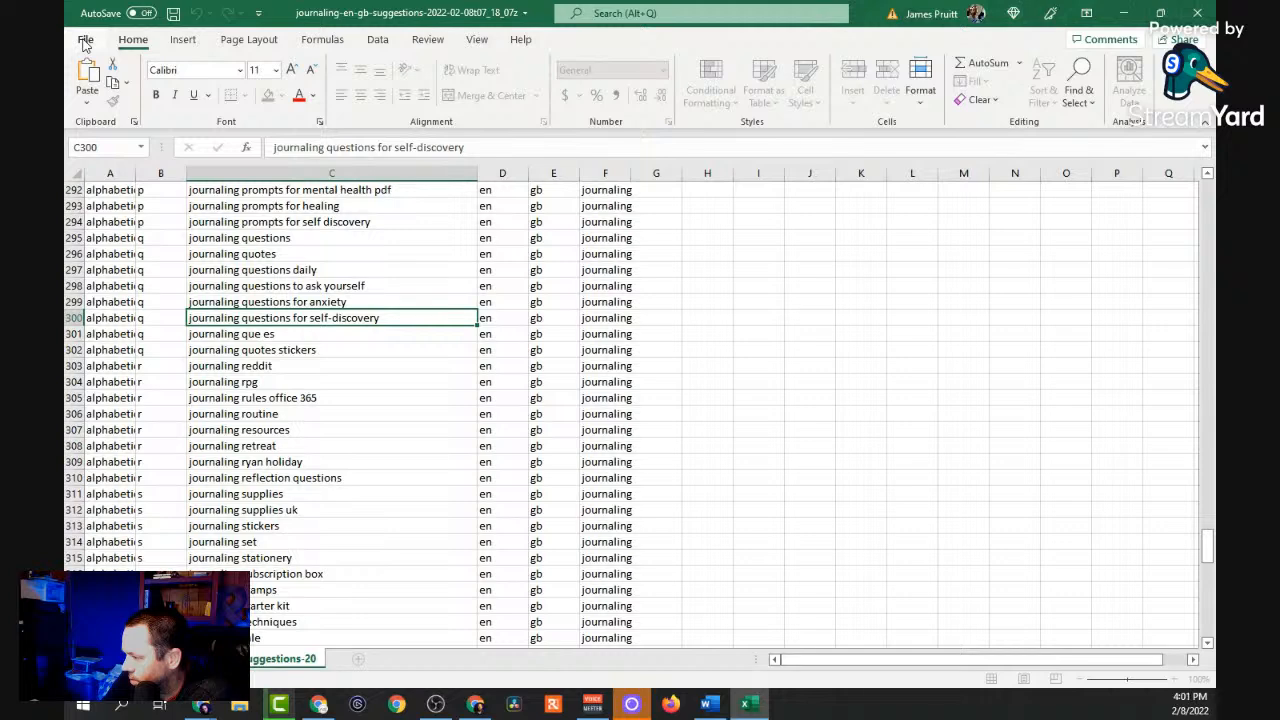
click(86, 41)
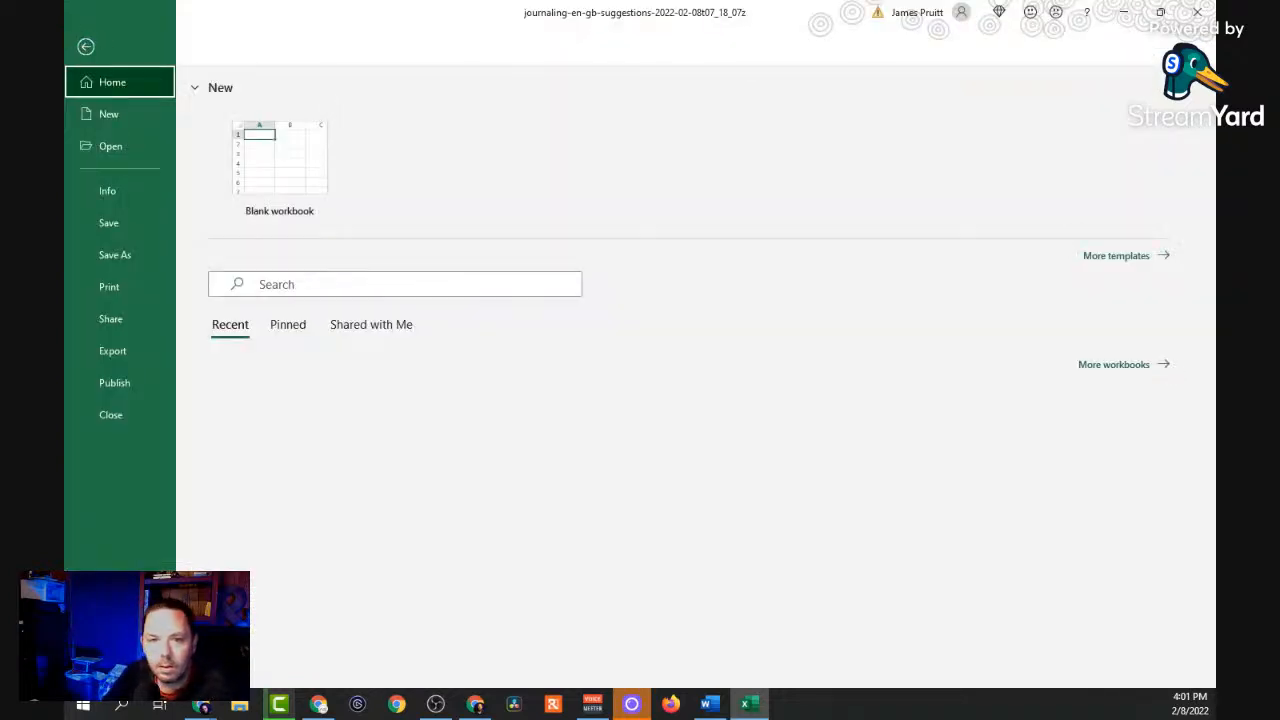
Return to the self discovery YouTube thumbnail design in the Canva window.
click(710, 704)
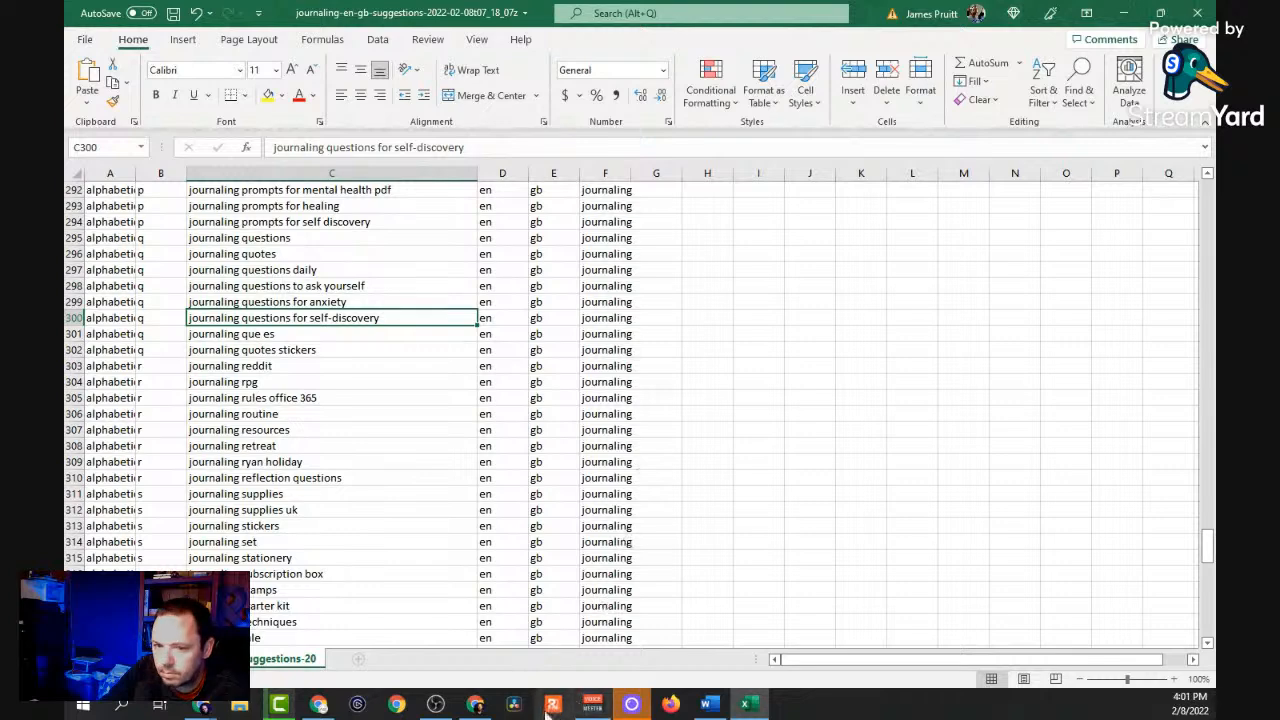
click(475, 706)
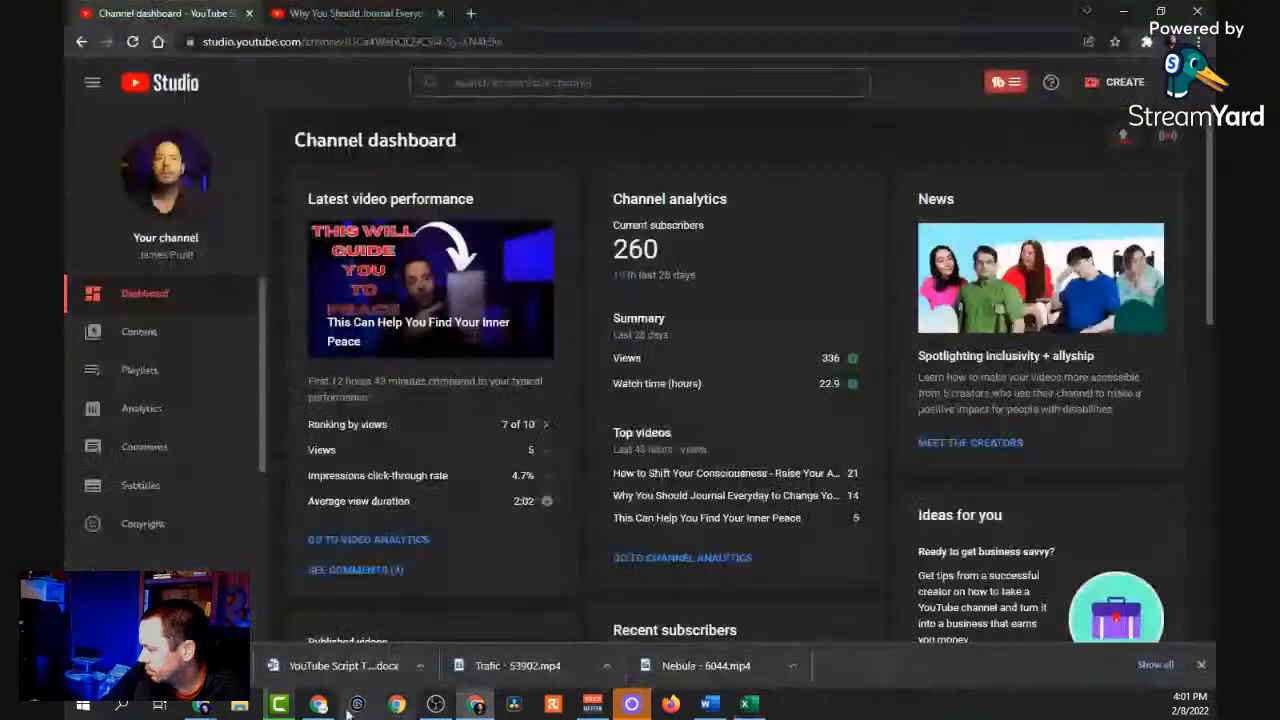
mouse_move(318, 705)
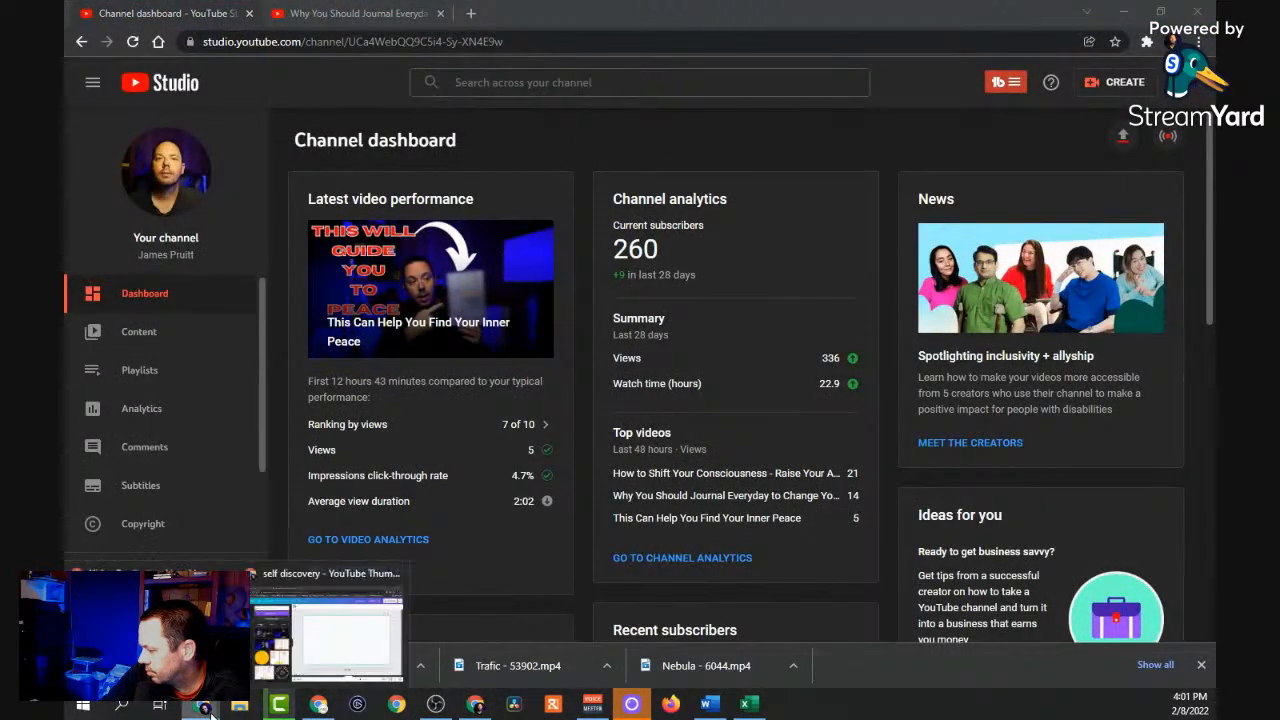
click(328, 648)
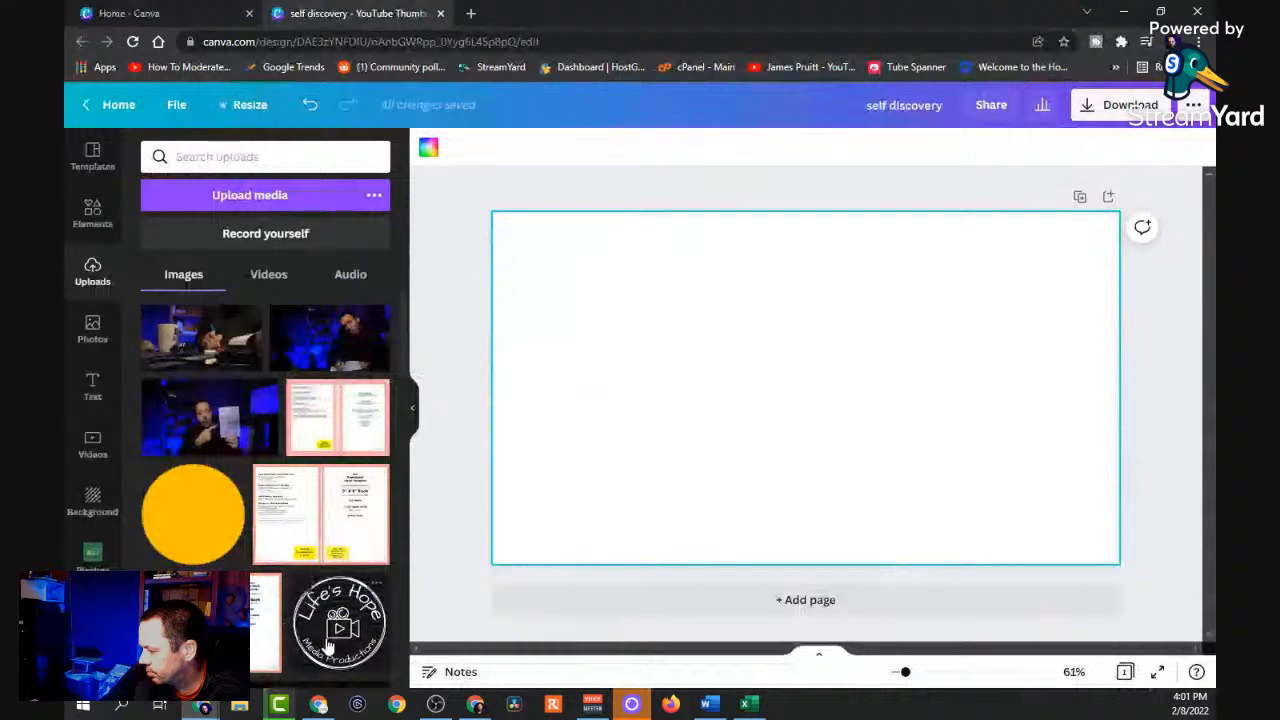
Add the uploaded photo of the mug and writing hands to the page and set it as the page background.
click(193, 513)
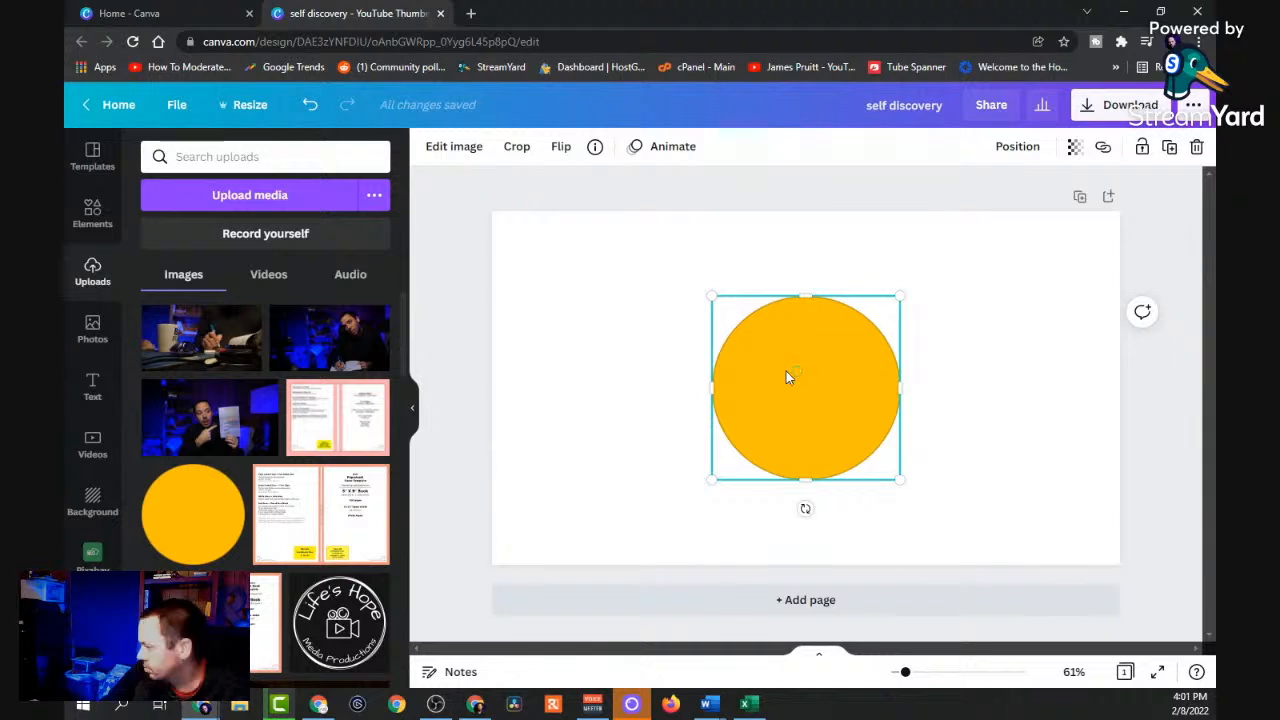
key(Delete)
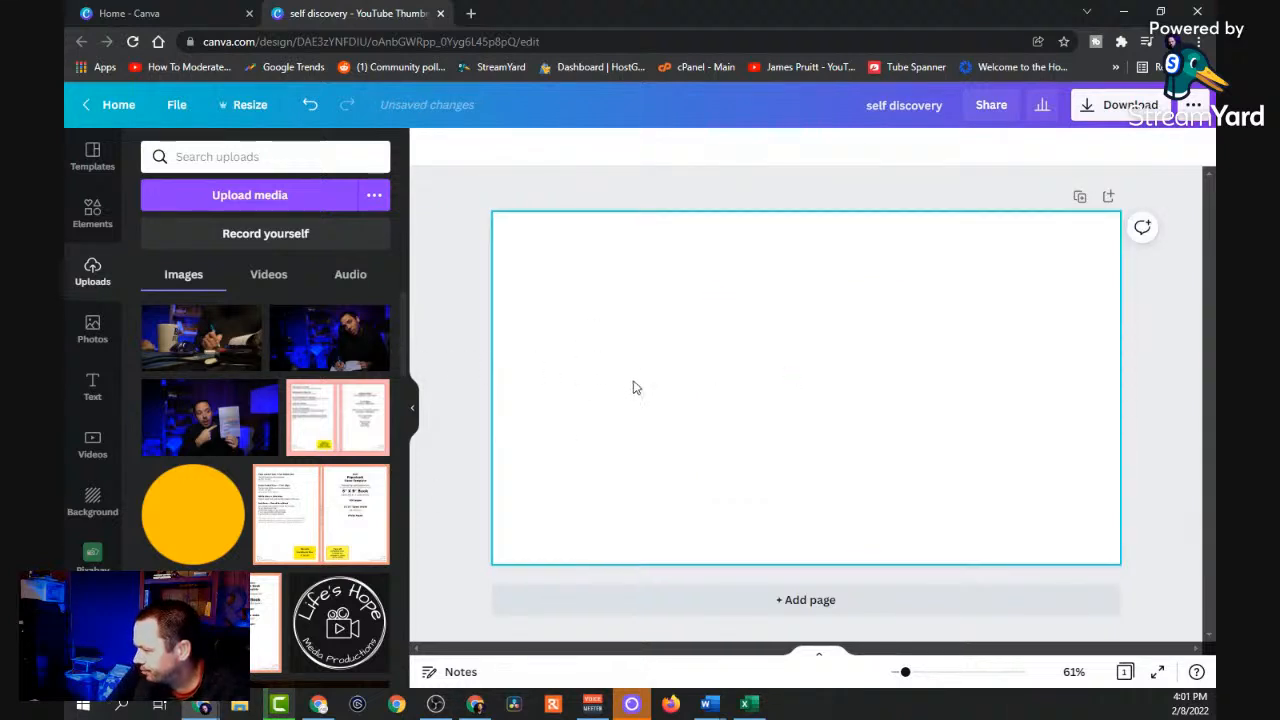
click(199, 345)
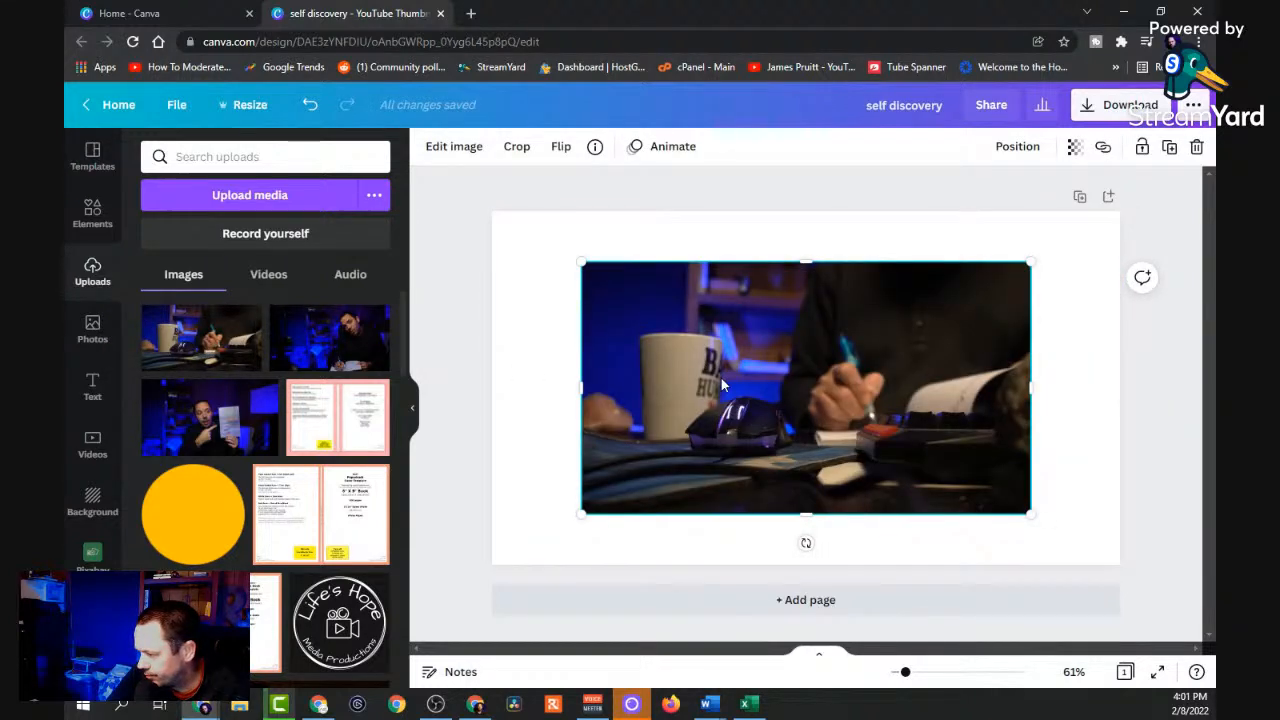
right_click(812, 434)
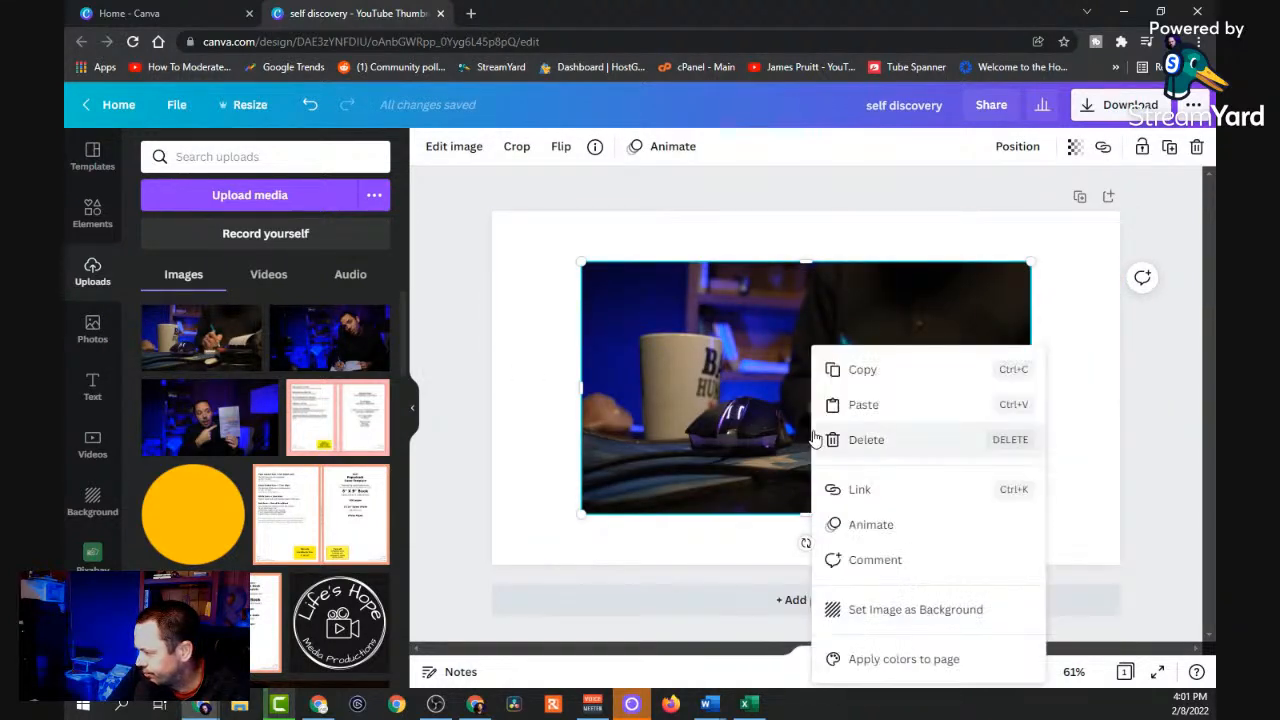
click(915, 610)
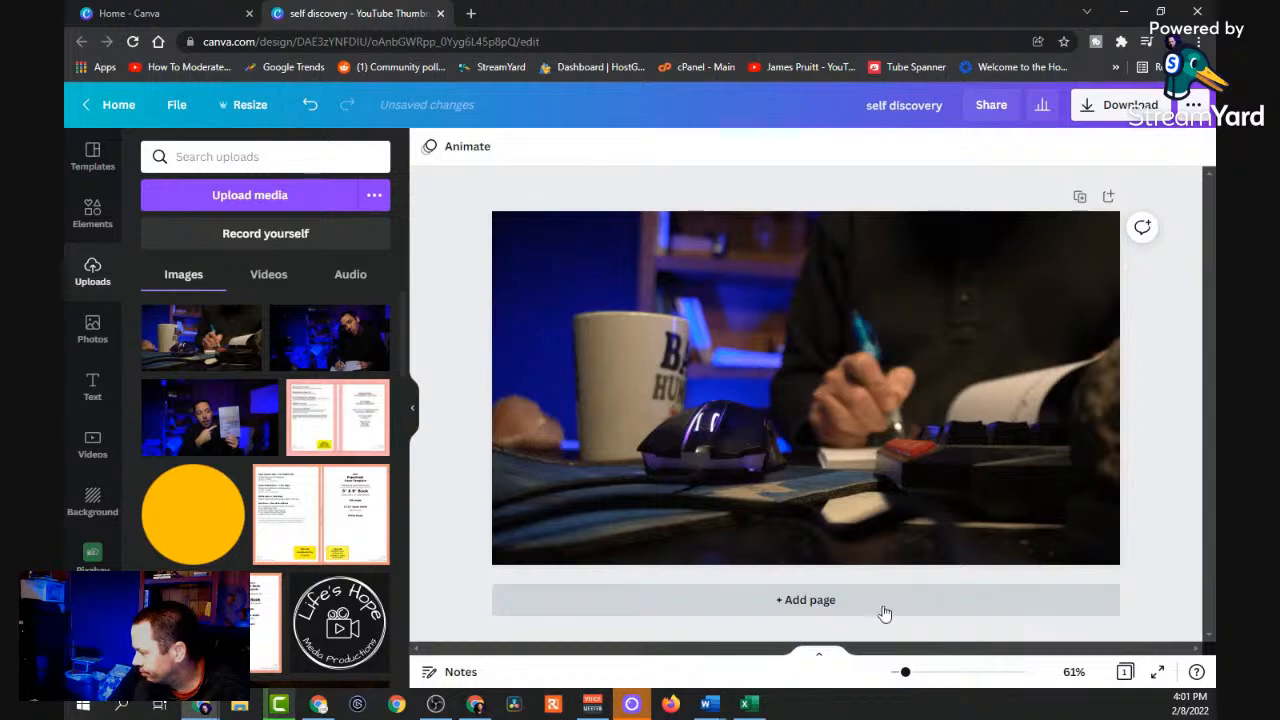
Set the Blur adjustment of the background photo to 8.
click(805, 503)
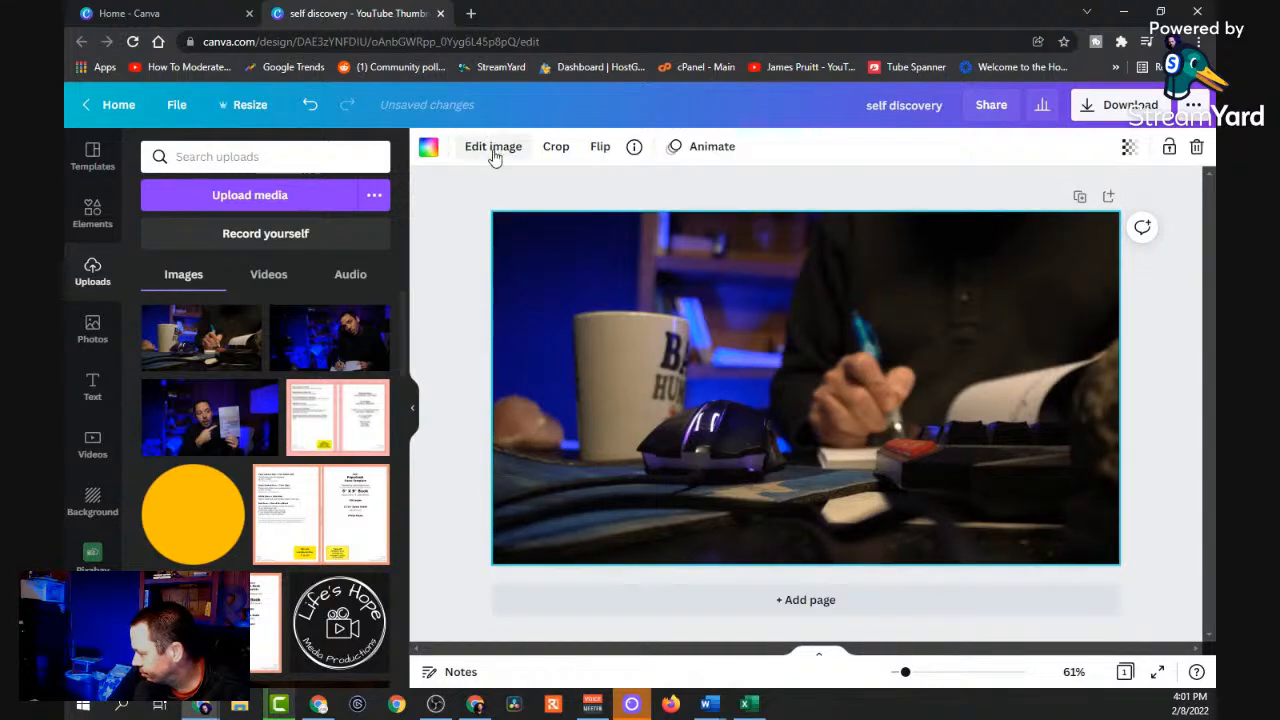
click(493, 148)
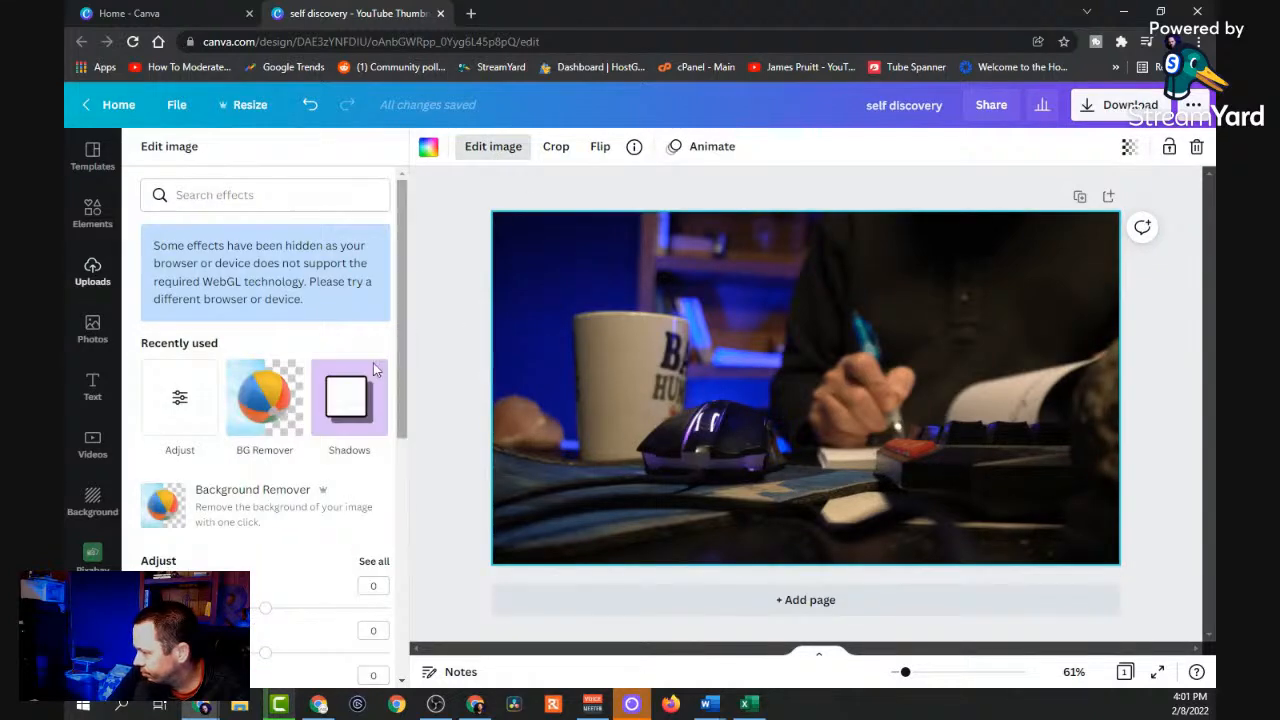
click(374, 563)
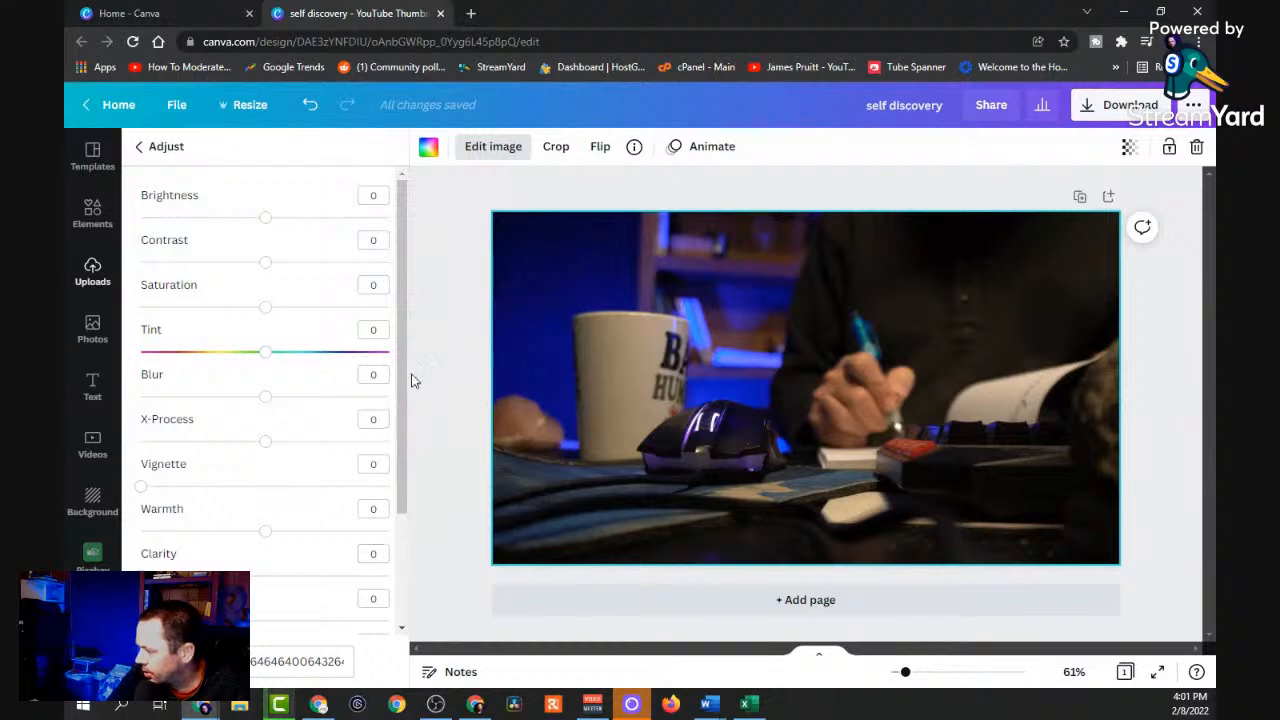
drag(265, 397, 276, 399)
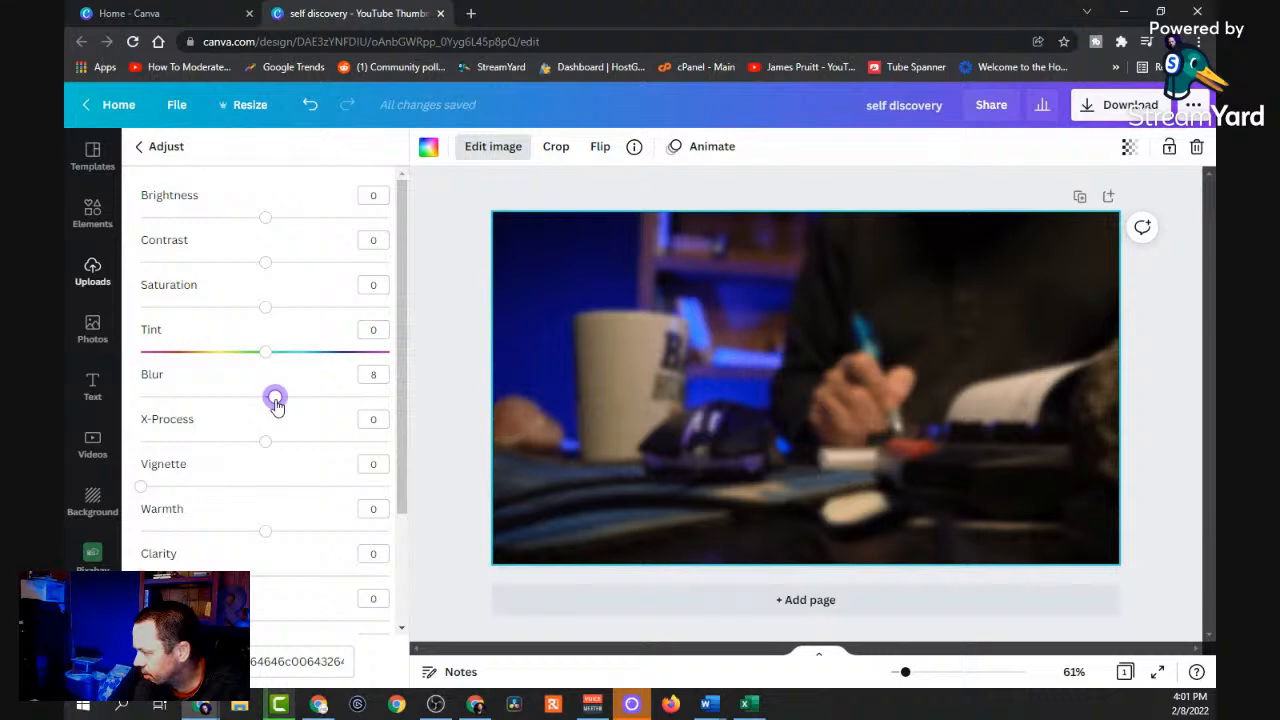
click(612, 387)
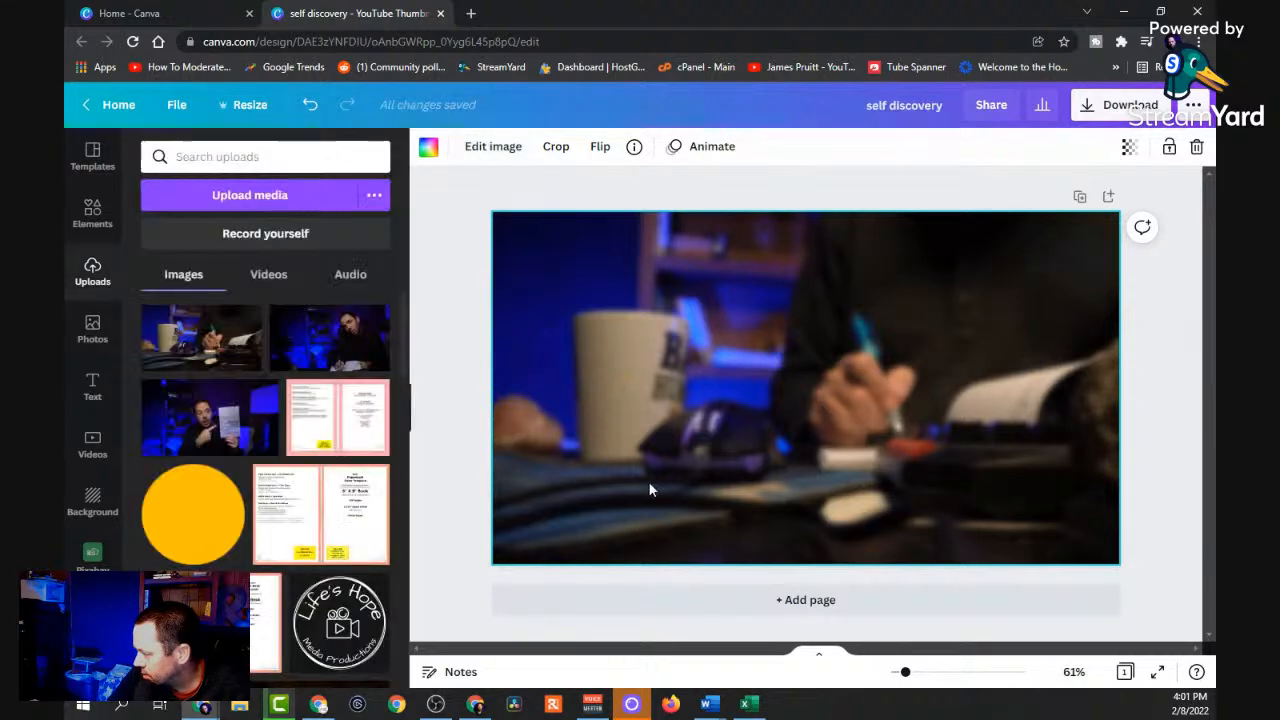
Add a heading reading JOURNAL over the blurred background and widen its text box so the word fits on one line.
click(92, 214)
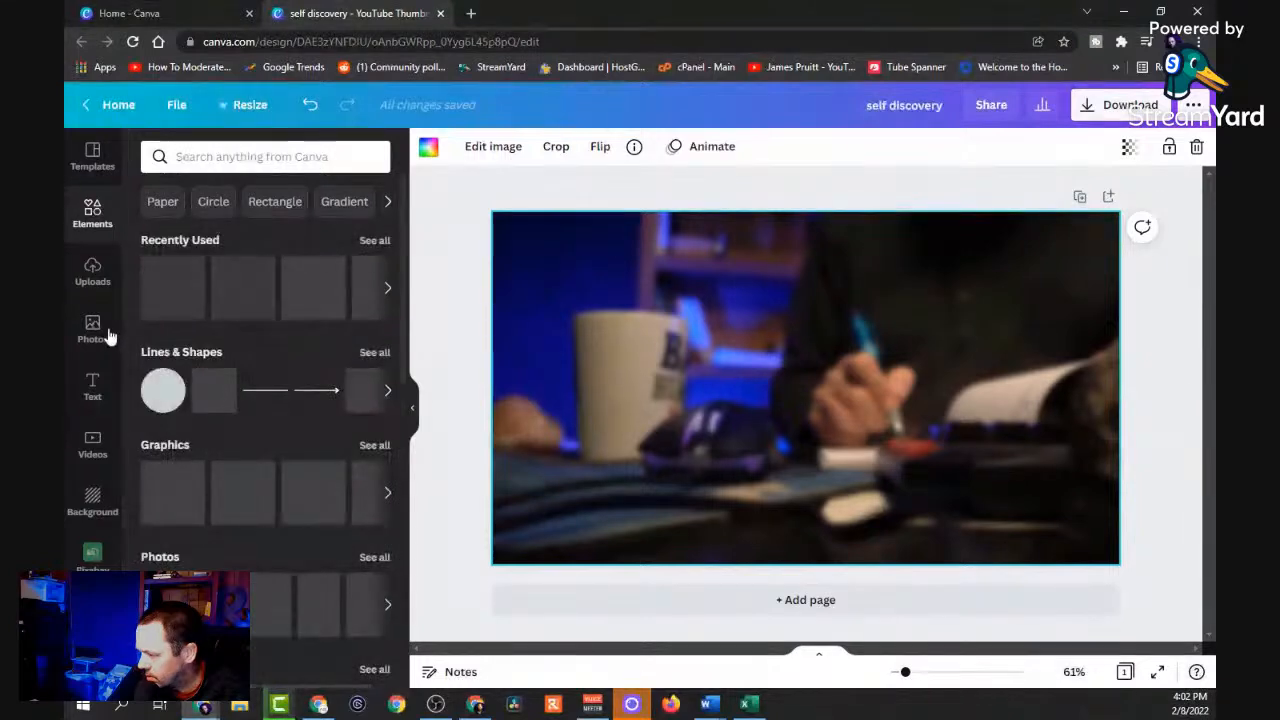
click(91, 386)
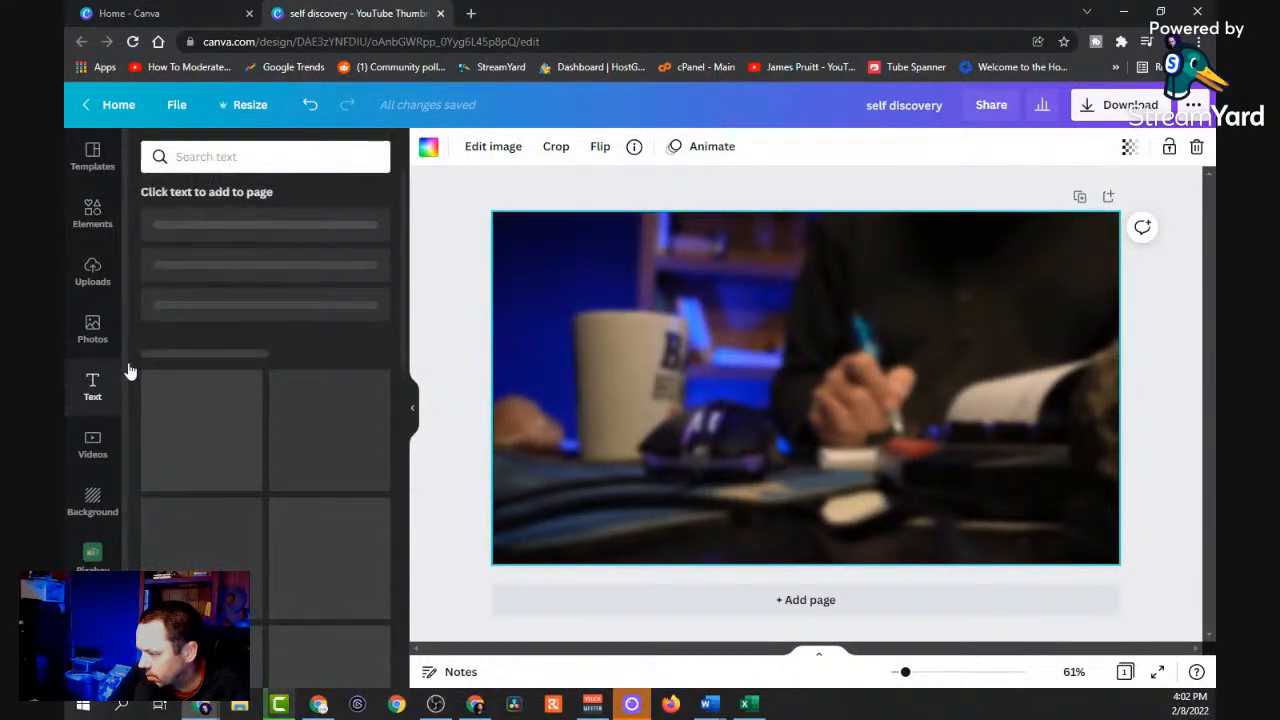
drag(170, 272, 538, 262)
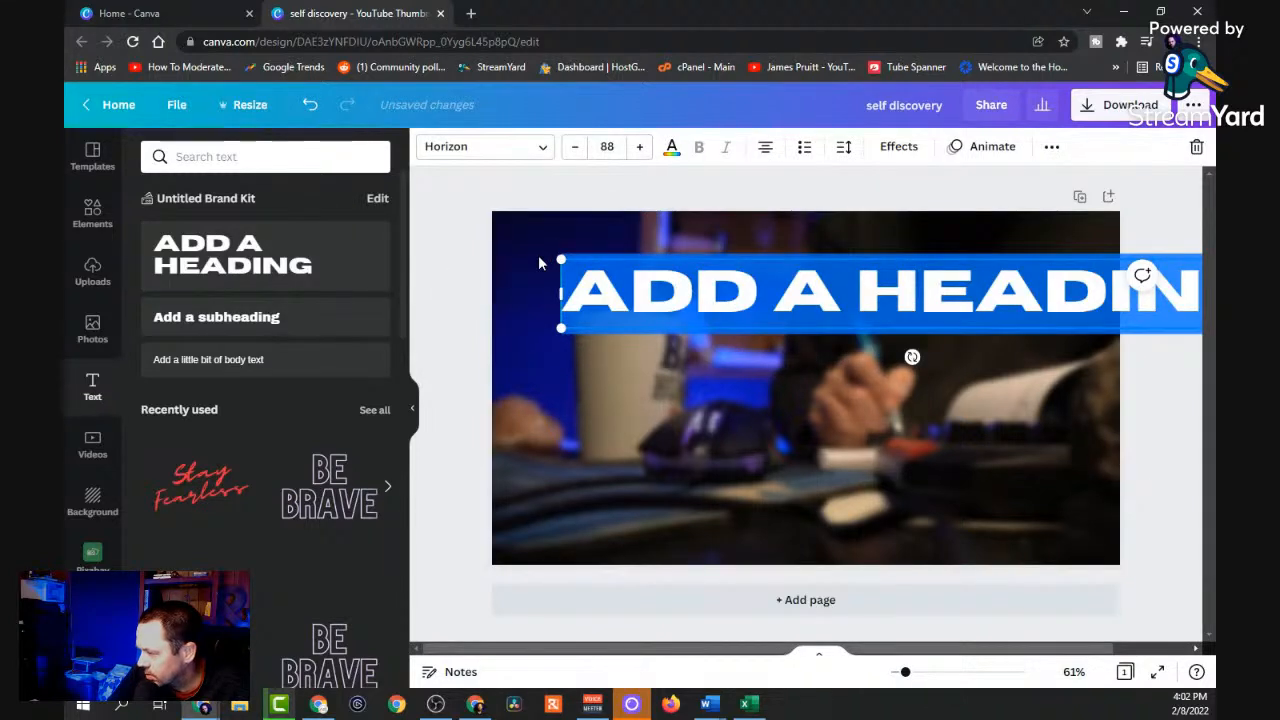
text(ZJOU)
key(BackSpace)
key(BackSpace)
key(BackSpace)
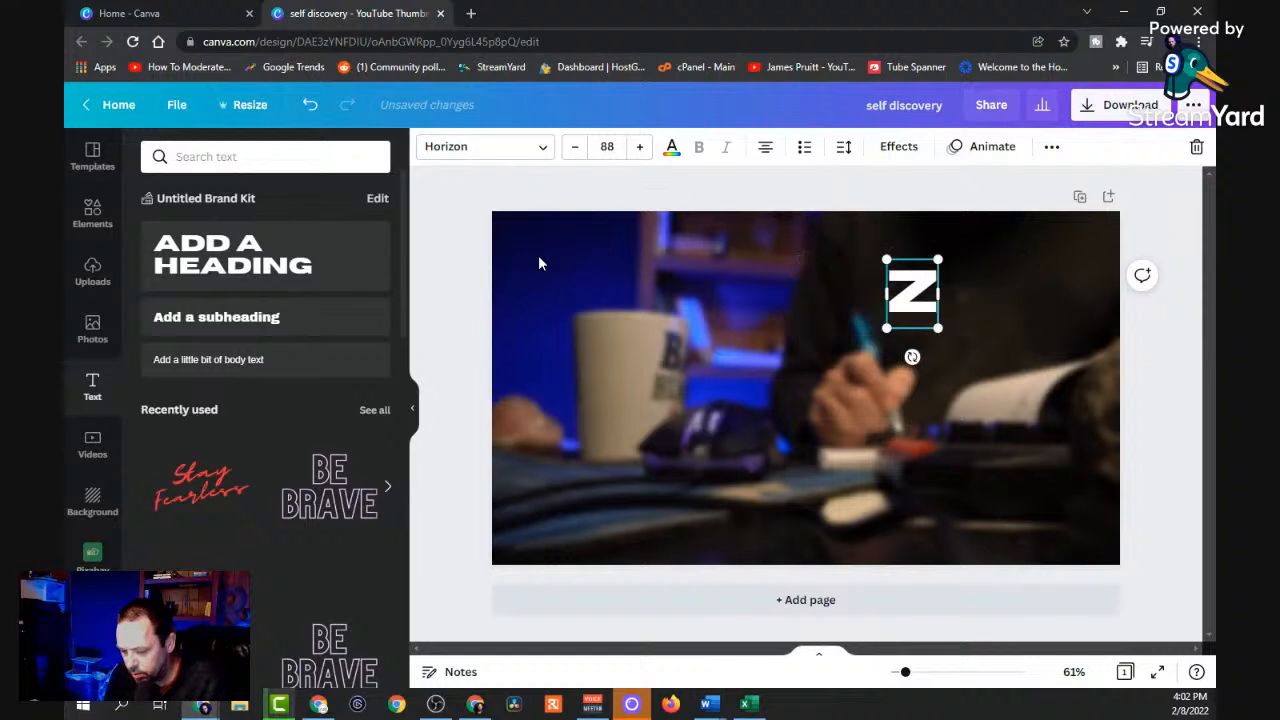
key(BackSpace)
text(H)
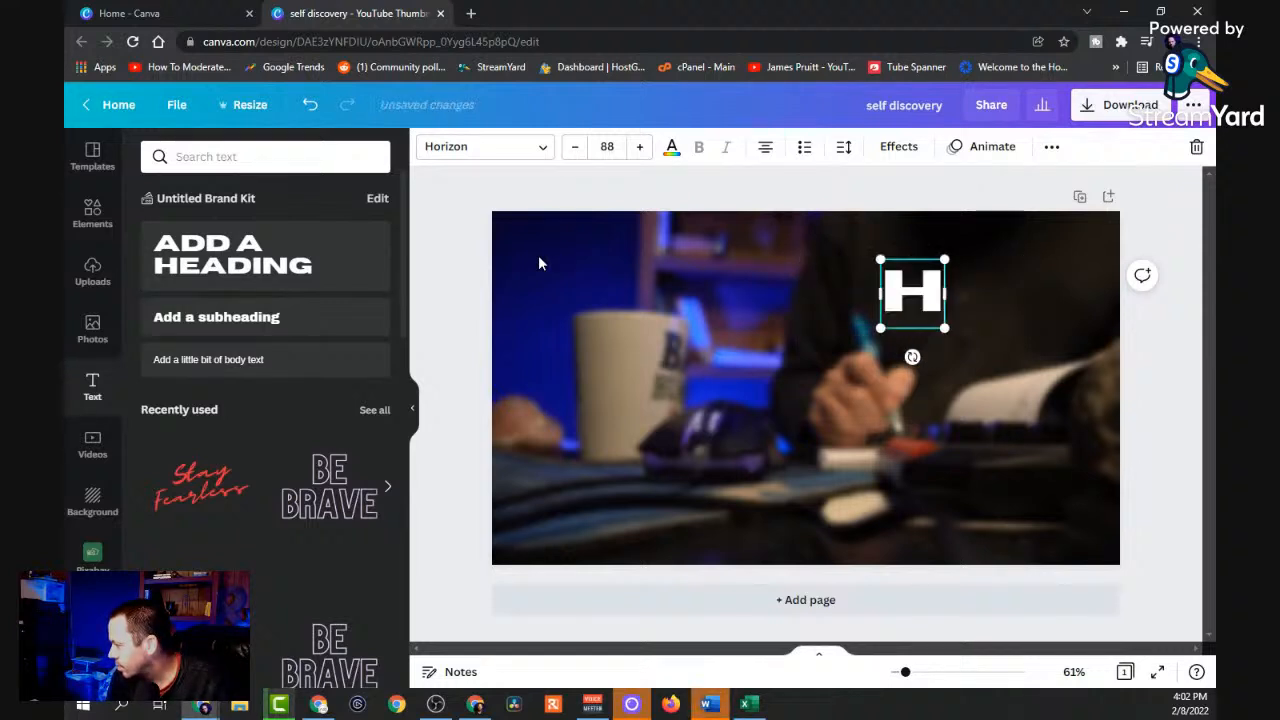
key(BackSpace)
text(JOURNAL)
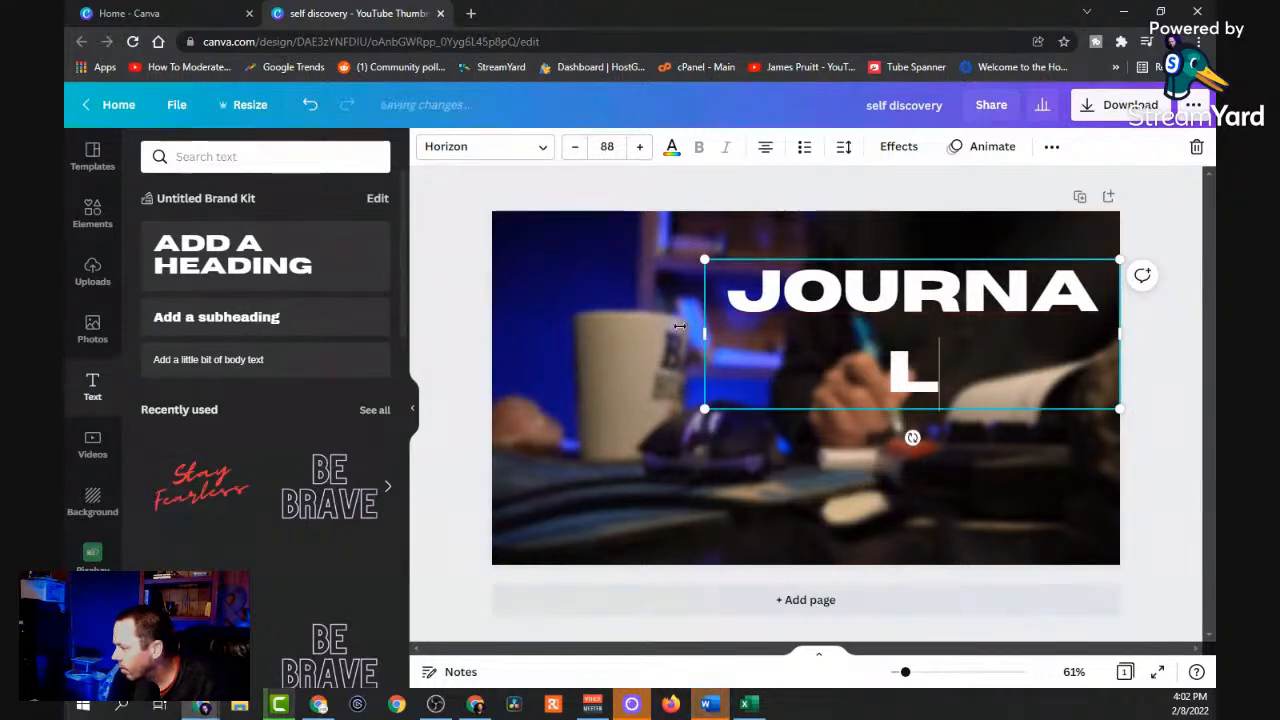
drag(706, 334, 586, 340)
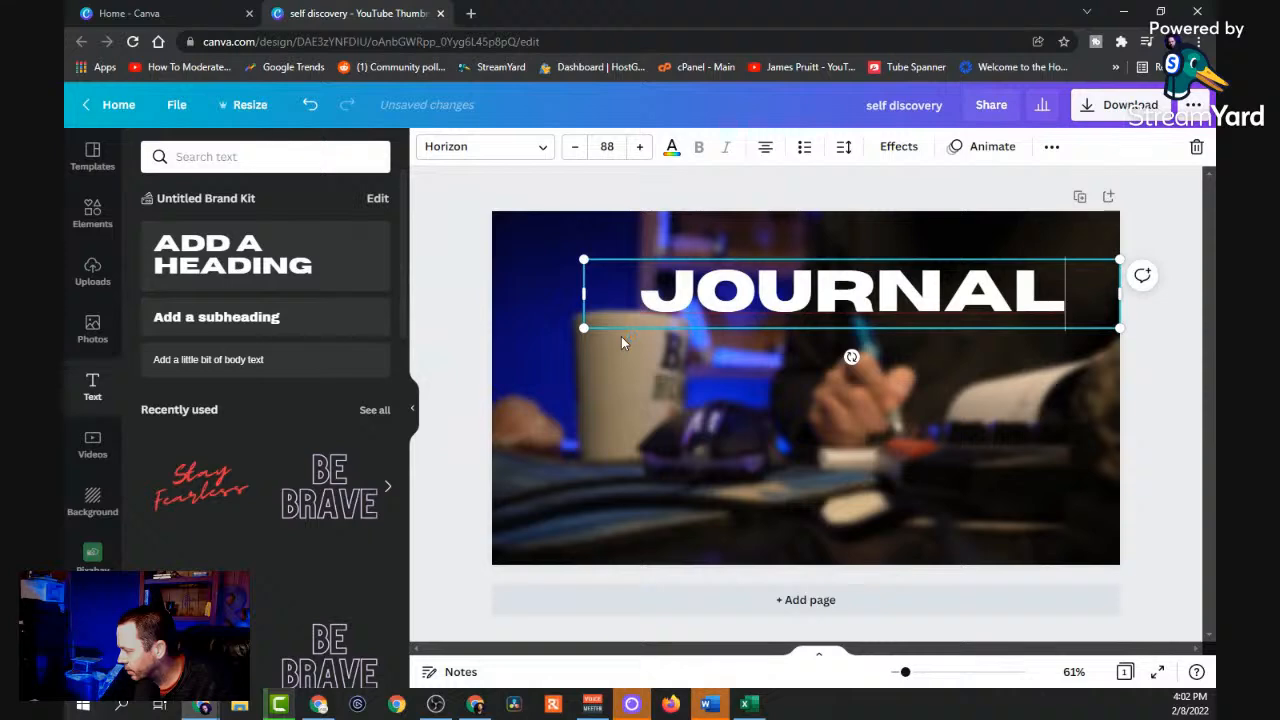
key(Return)
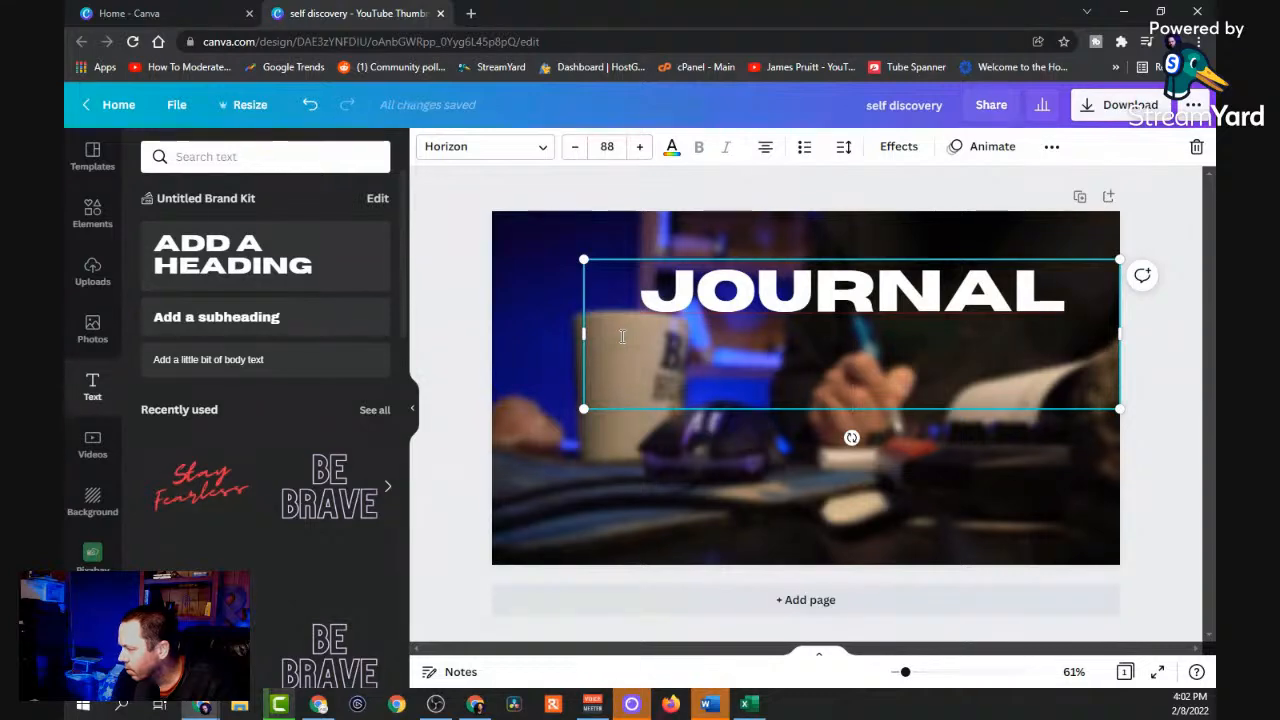
text(YOUR)
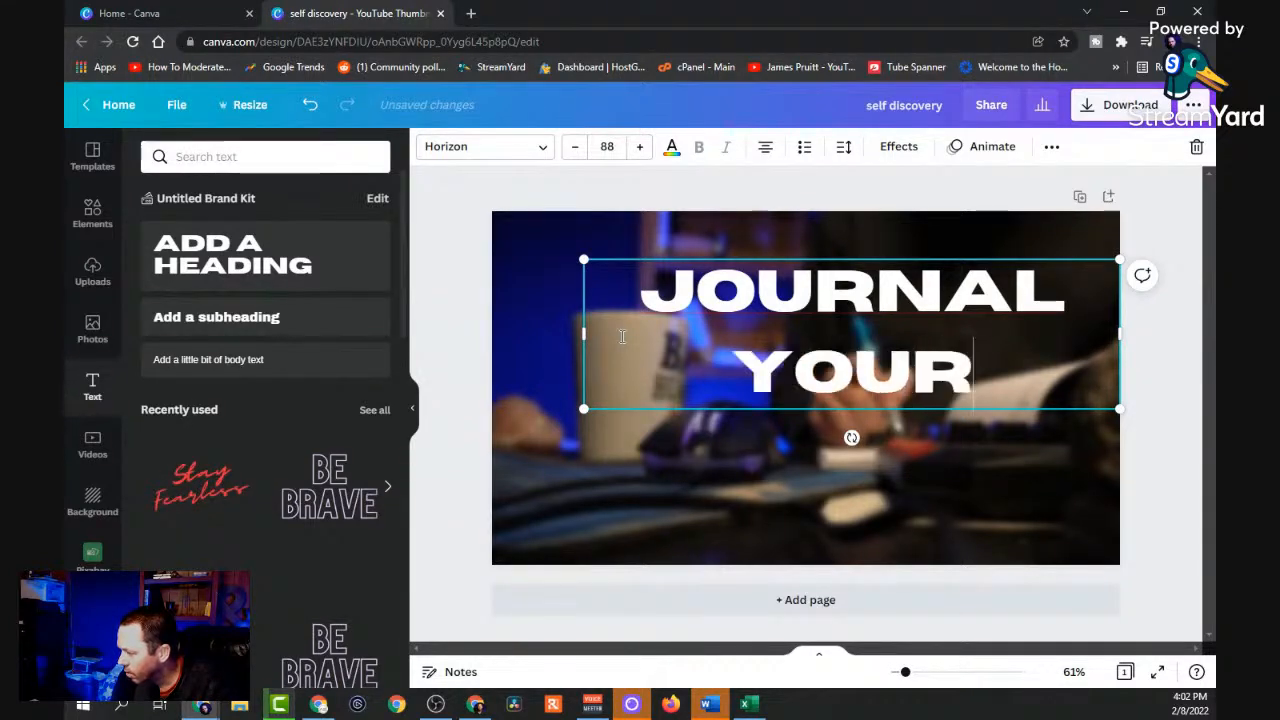
key(Return)
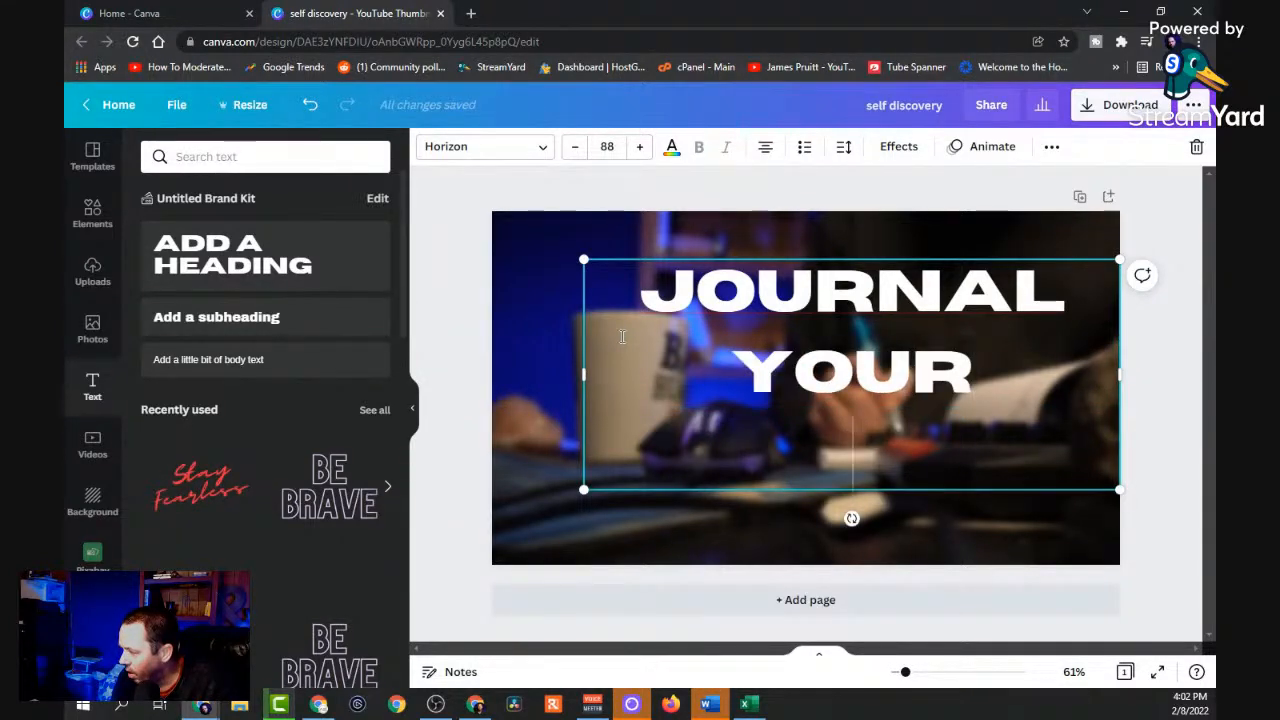
key(BackSpace)
key(BackSpace)
key(BackSpace)
key(BackSpace)
key(BackSpace)
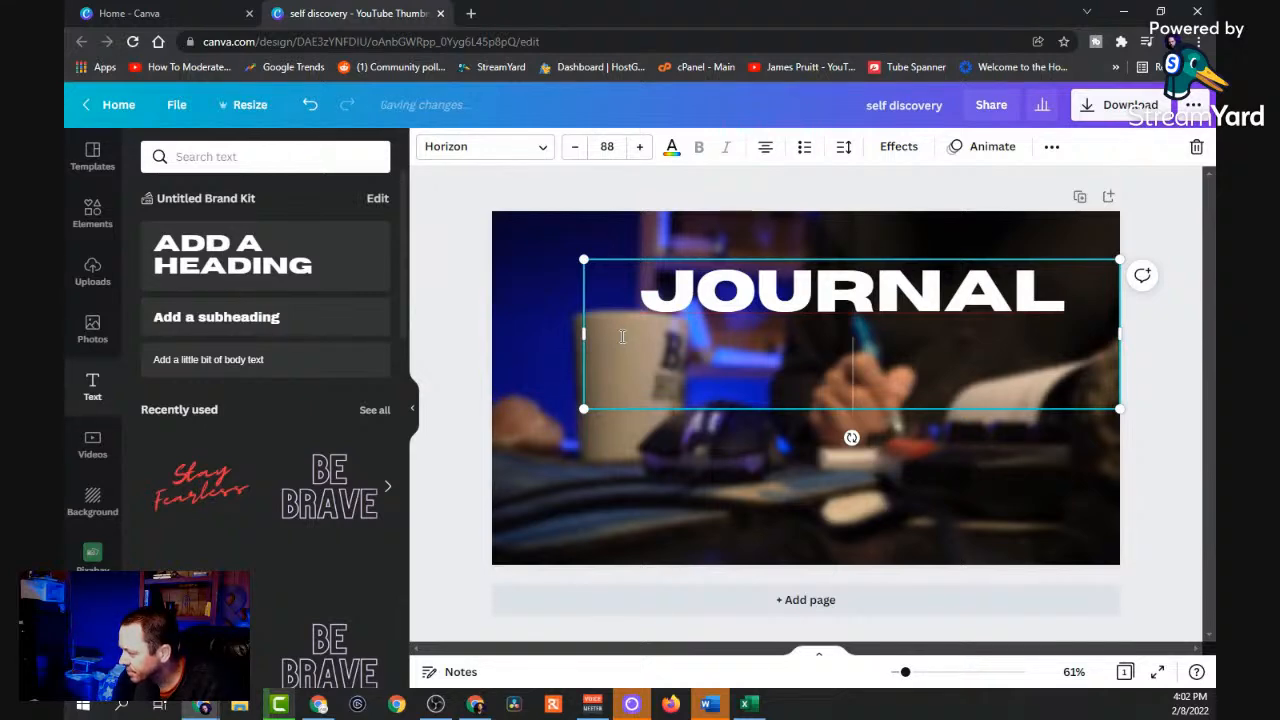
Replace the heading text with KNOW YOURSELF BETTER, one word per line.
drag(1071, 302, 647, 302)
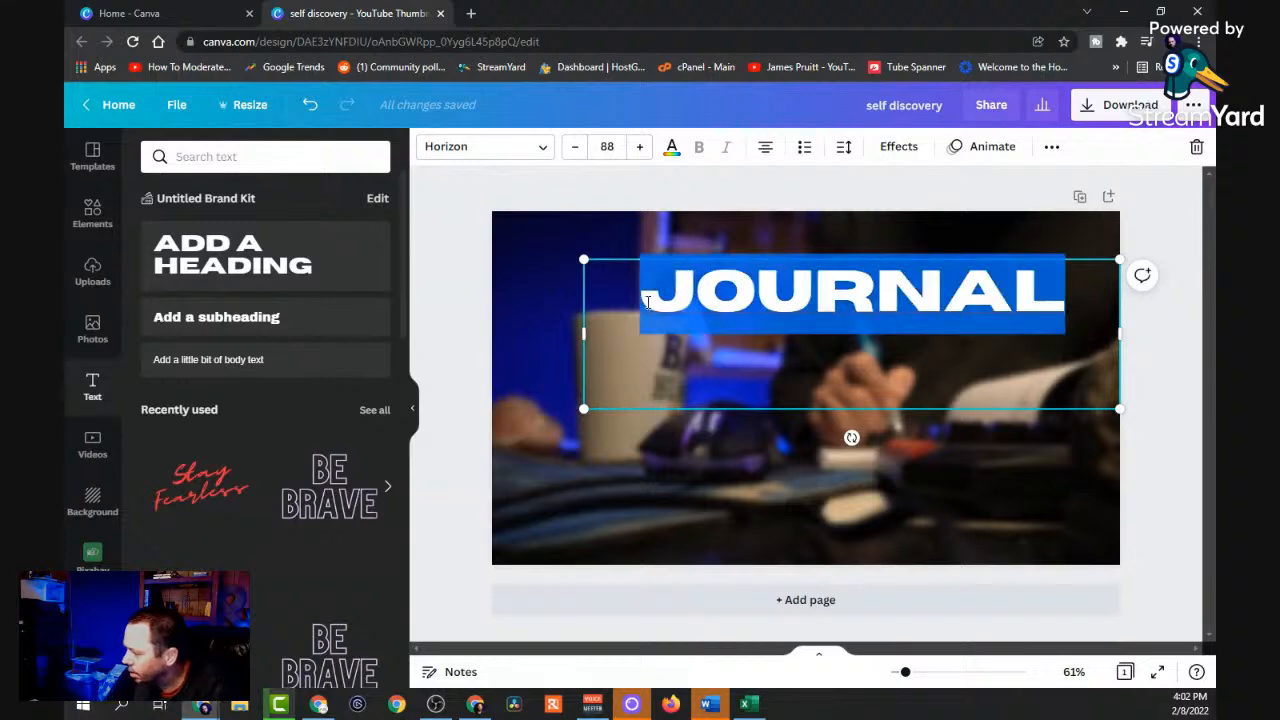
text(KNOW)
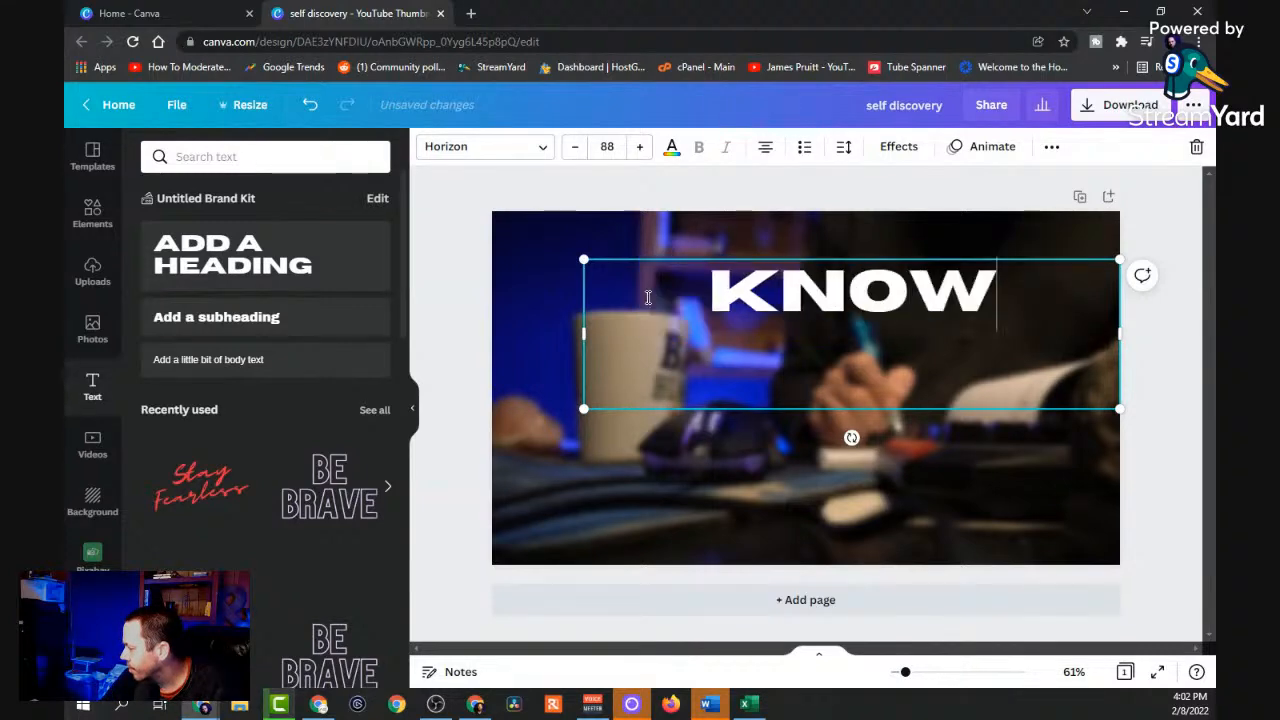
key(Return)
text(YOURSELF)
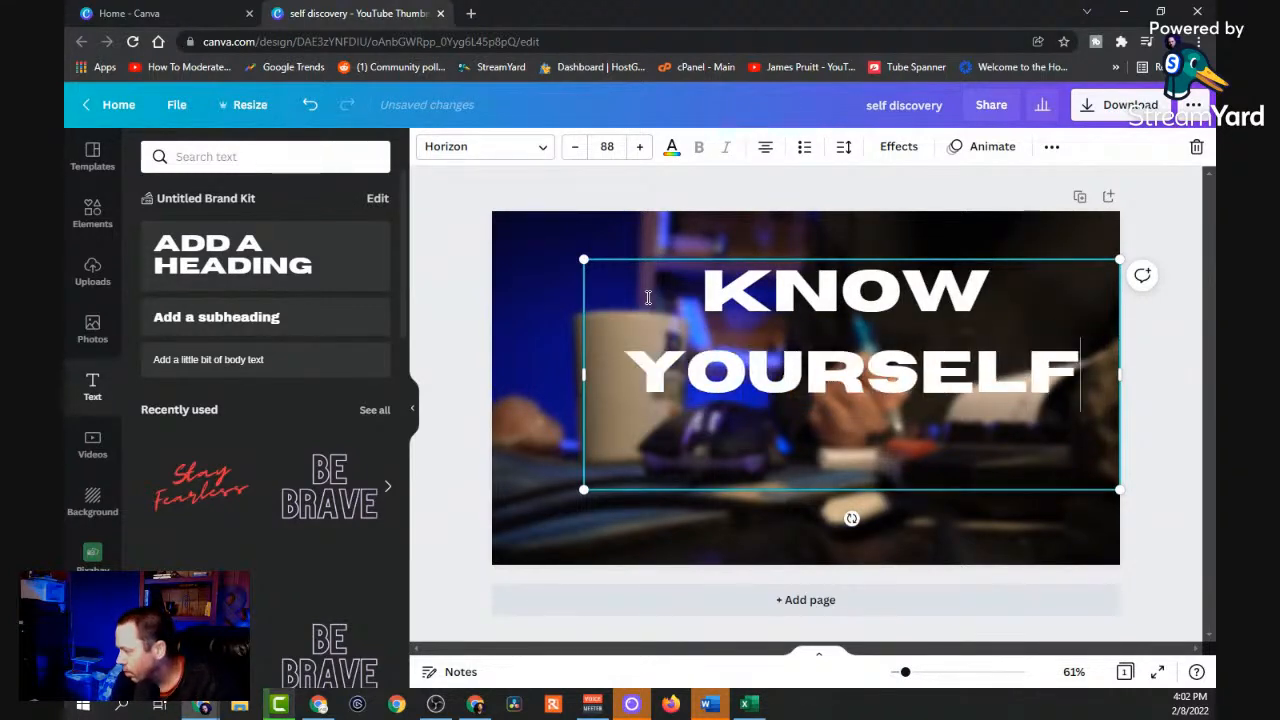
key(Return)
text(BETTER)
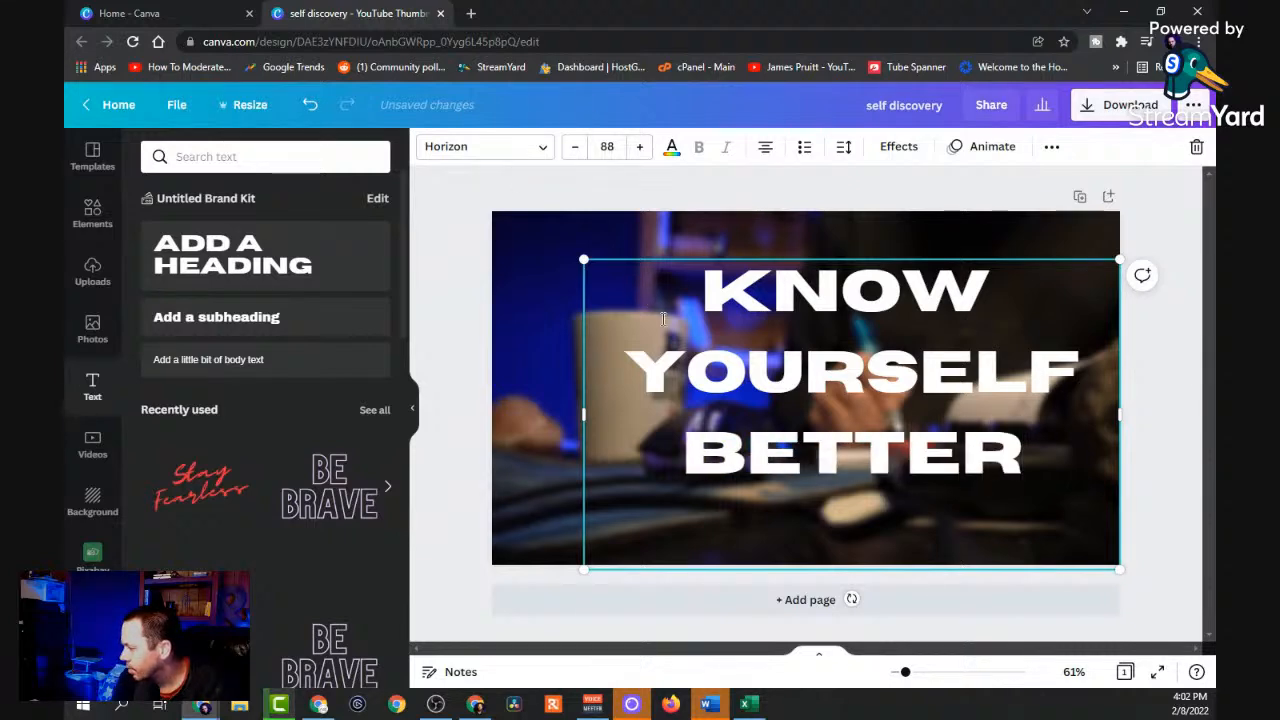
click(679, 448)
click(549, 468)
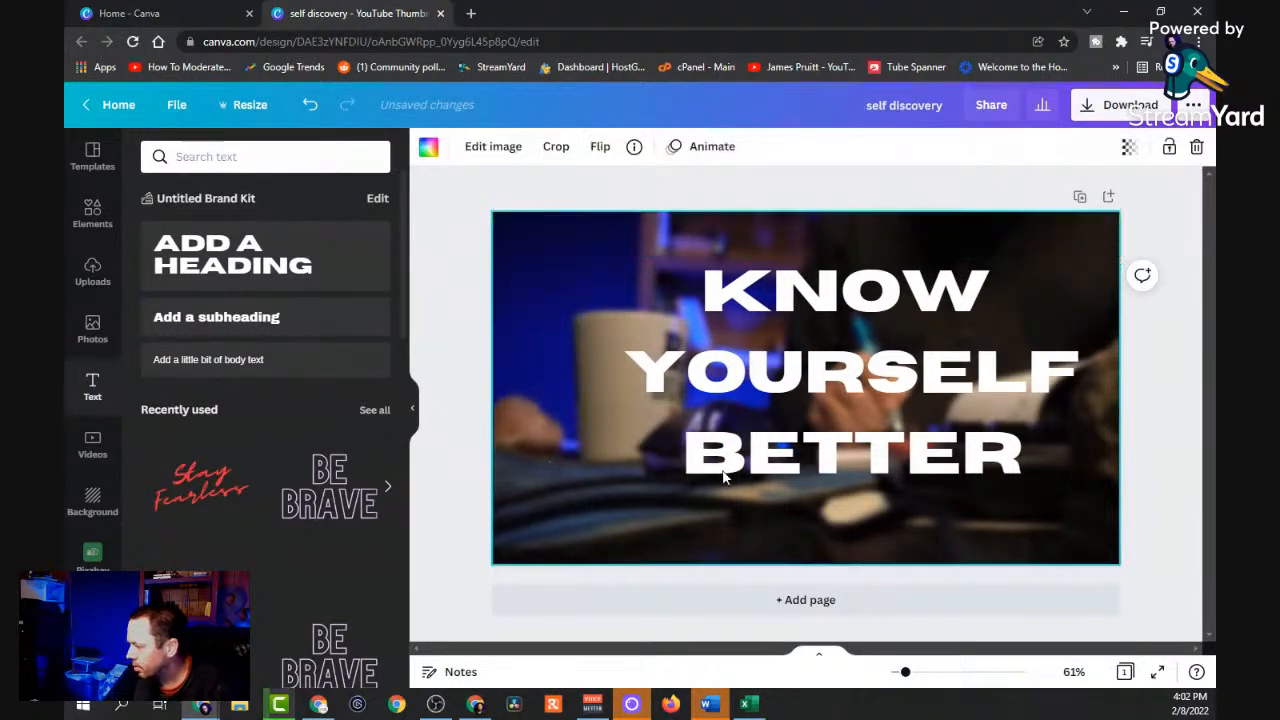
Move the KNOW YOURSELF BETTER heading to the upper-left area of the thumbnail and scale it down.
click(779, 377)
drag(779, 377, 663, 342)
drag(998, 528, 891, 446)
drag(716, 378, 729, 381)
Add a subheading reading Through Journaling below the heading on the thumbnail.
drag(187, 309, 616, 460)
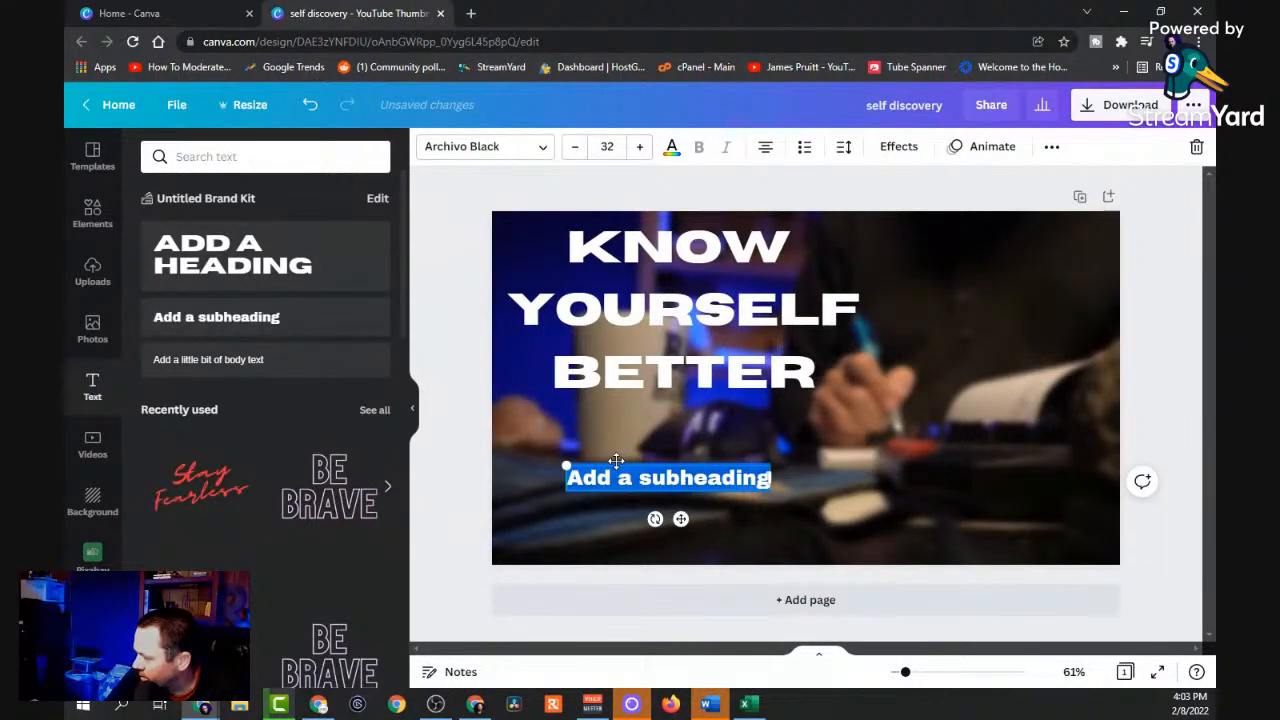
text(Throught)
key(BackSpace)
text(JKou)
key(BackSpace)
key(BackSpace)
key(BackSpace)
text(ournaling)
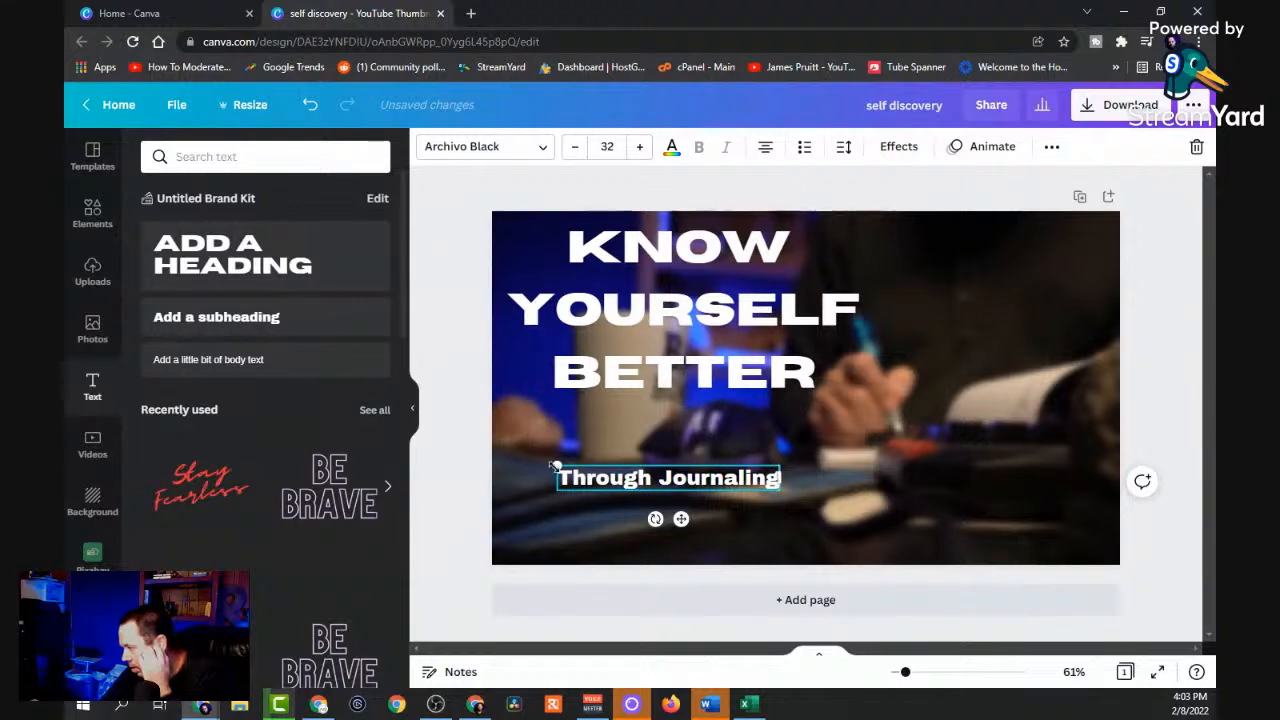
Enlarge the Through Journaling subheading to font size 53.7 and move it up close beneath the word BETTER.
drag(557, 465, 505, 460)
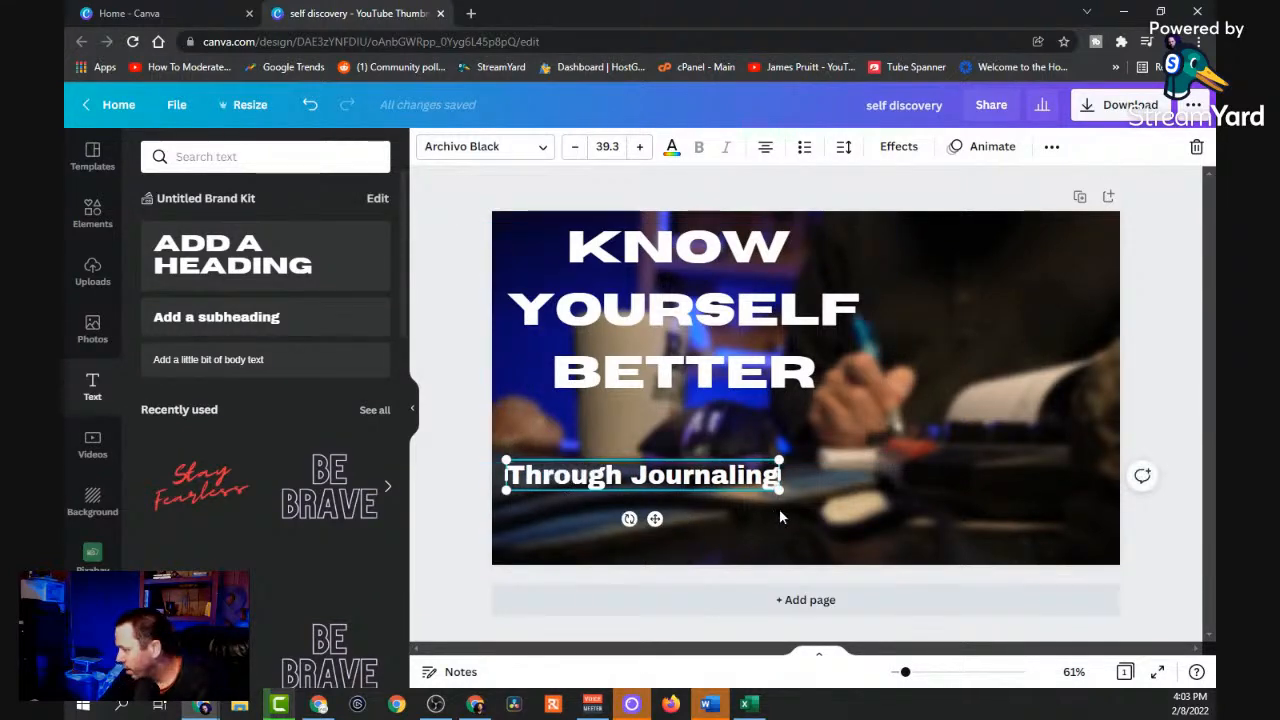
drag(781, 493, 846, 537)
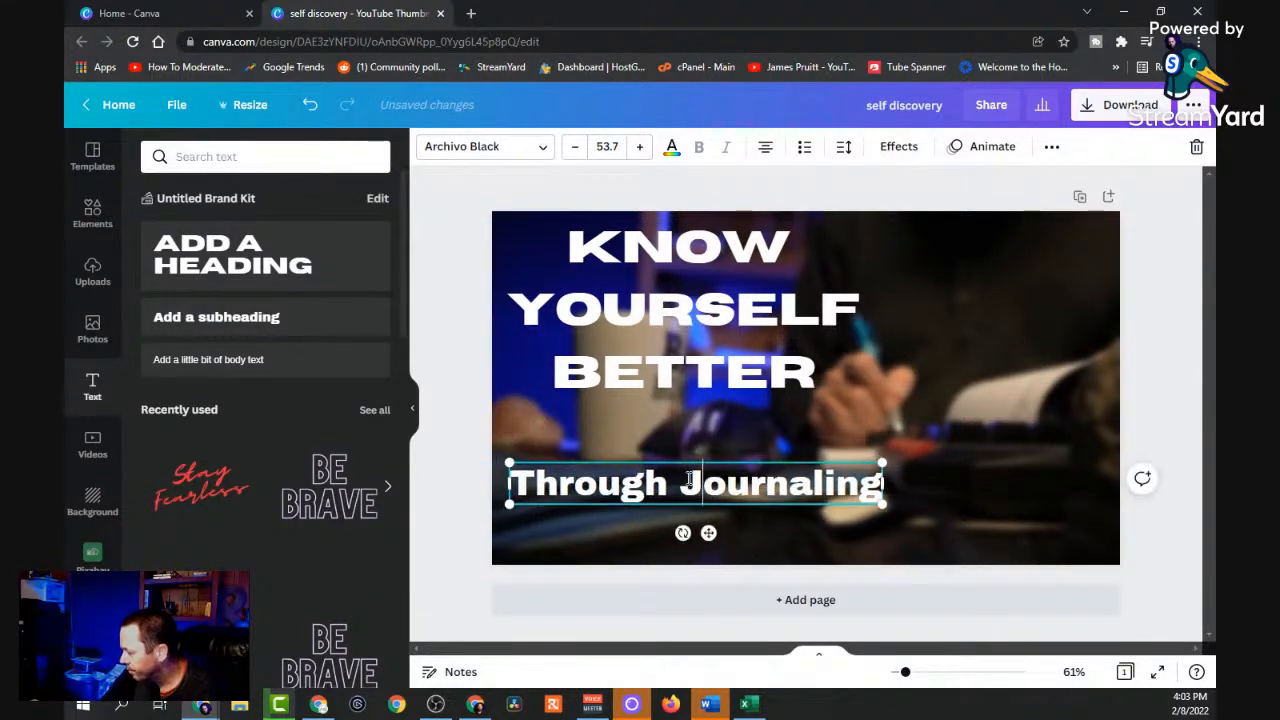
click(752, 545)
drag(720, 492, 714, 451)
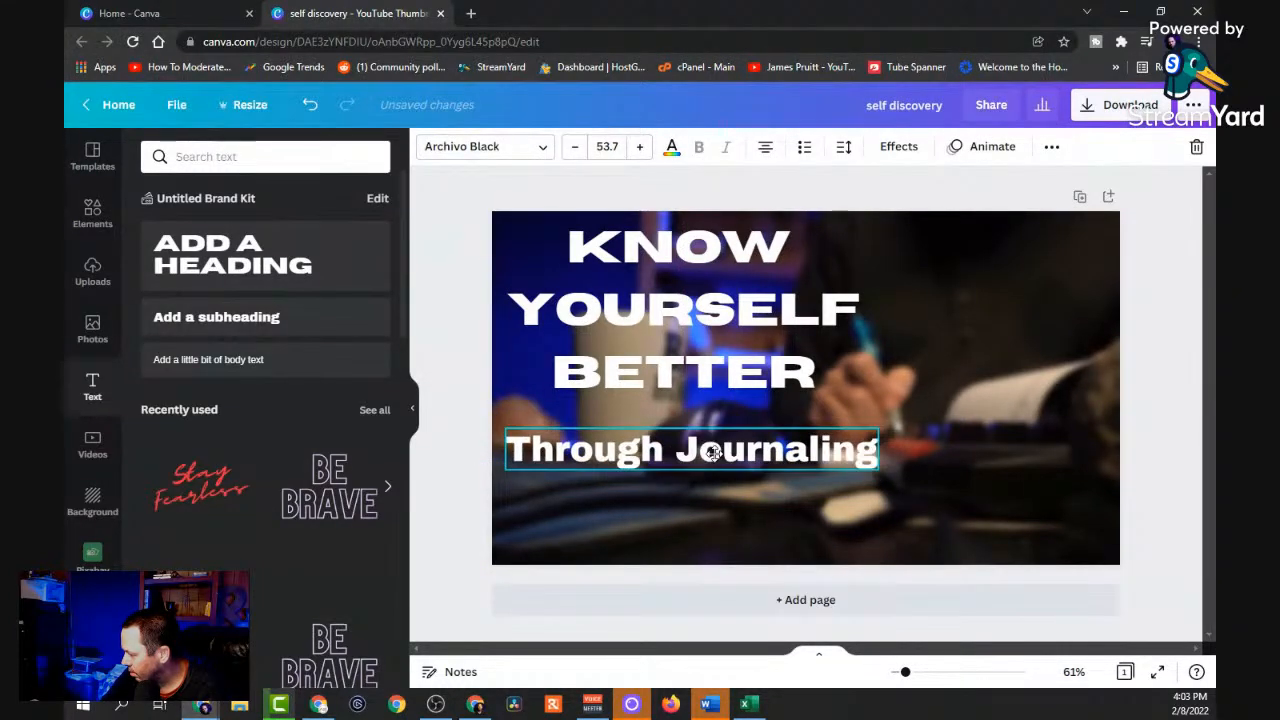
Give the Through Journaling subheading a black Shadow effect with blur 2 and the transparency setting at its maximum.
click(905, 146)
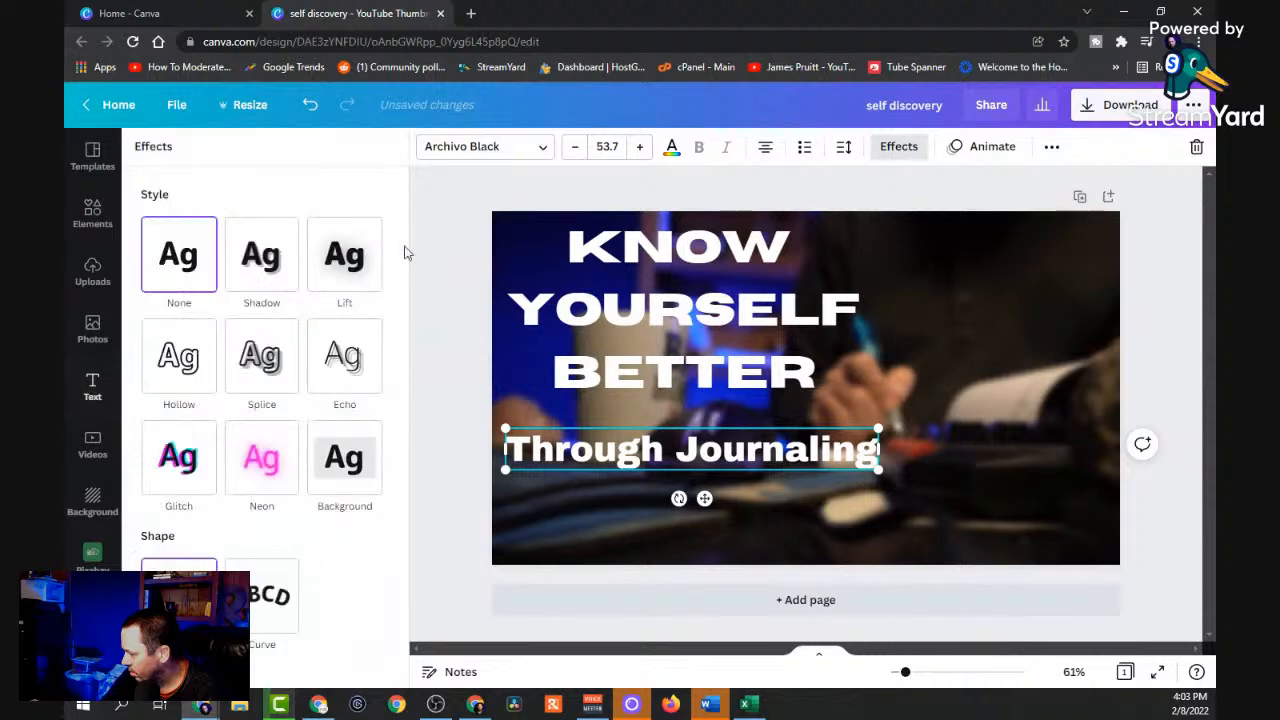
click(263, 265)
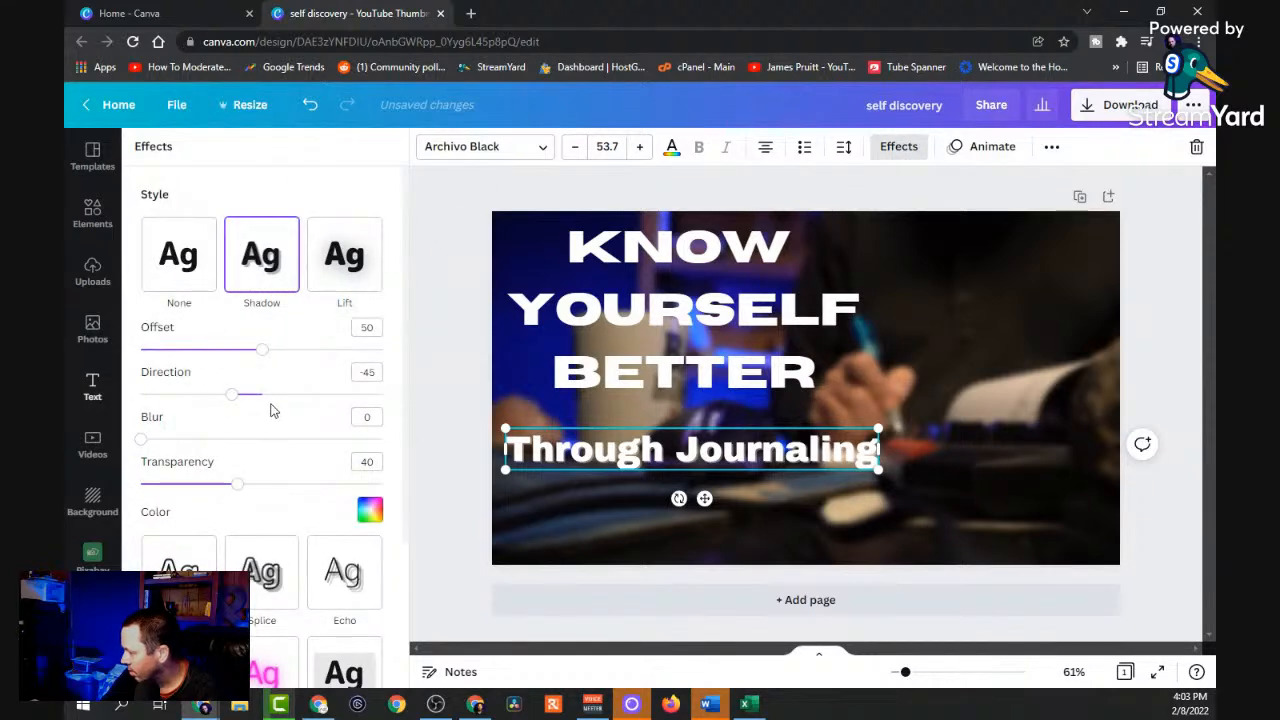
click(144, 439)
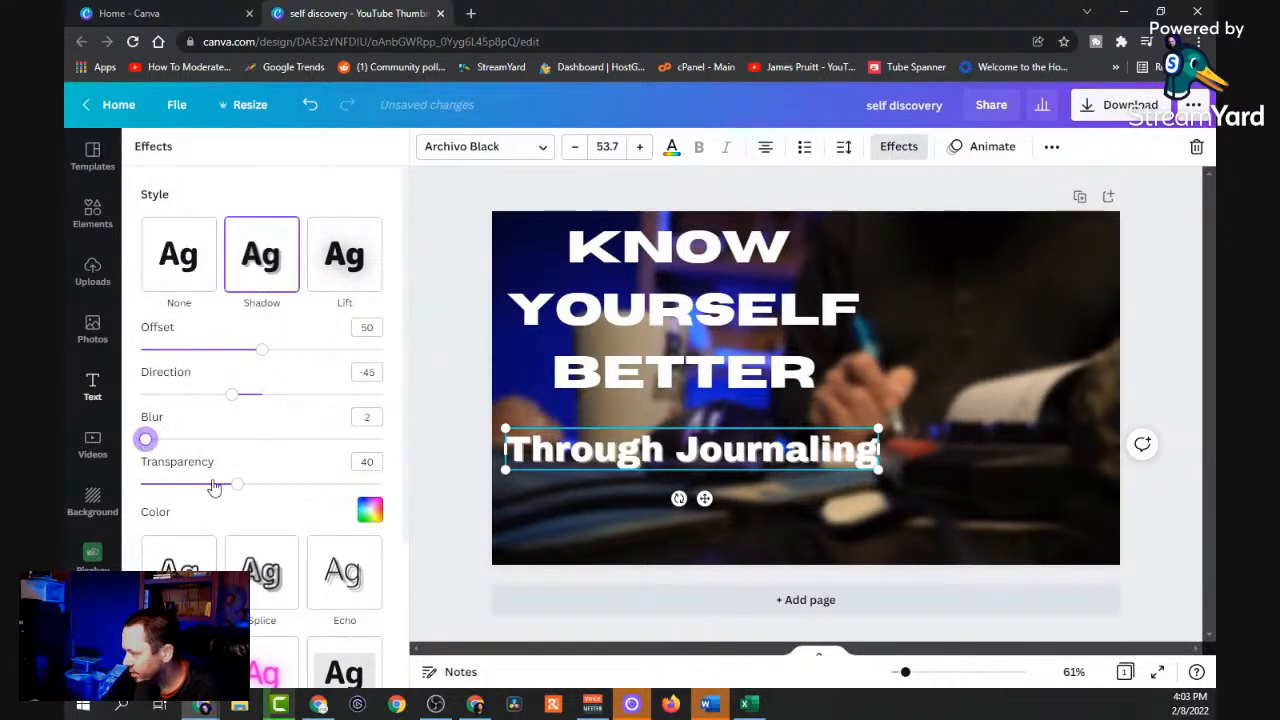
drag(240, 488, 435, 519)
click(366, 512)
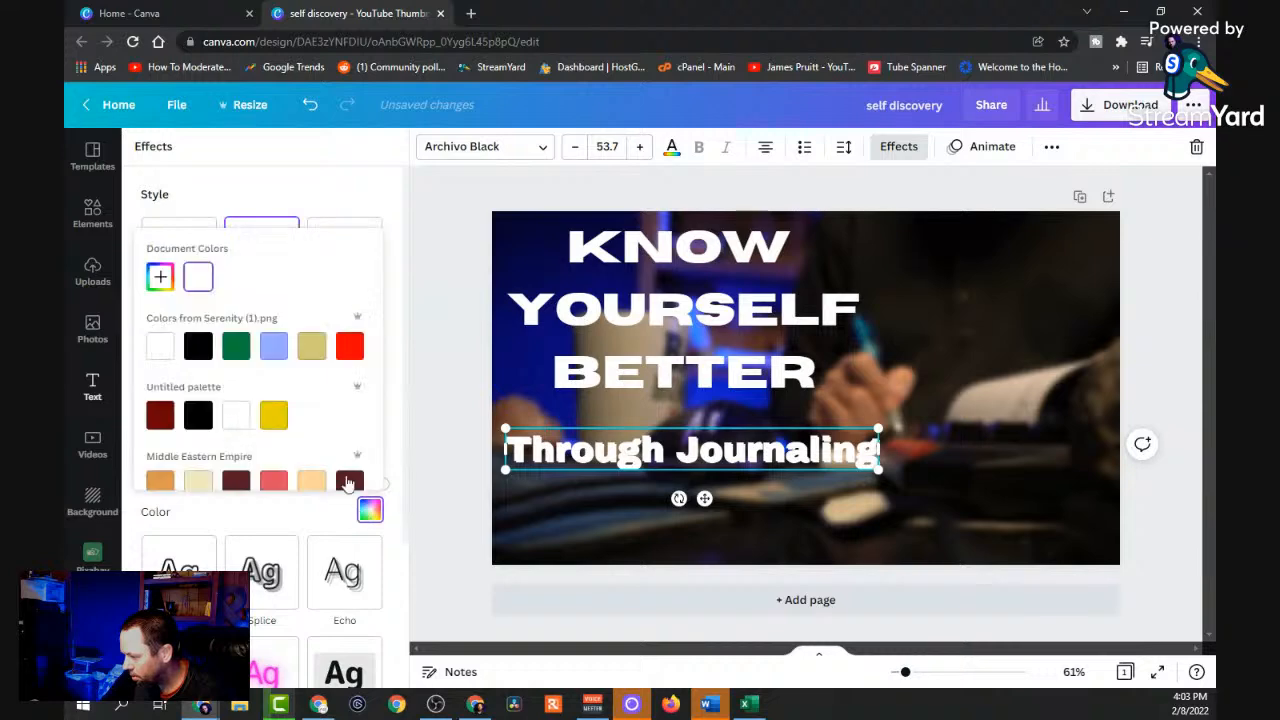
click(199, 347)
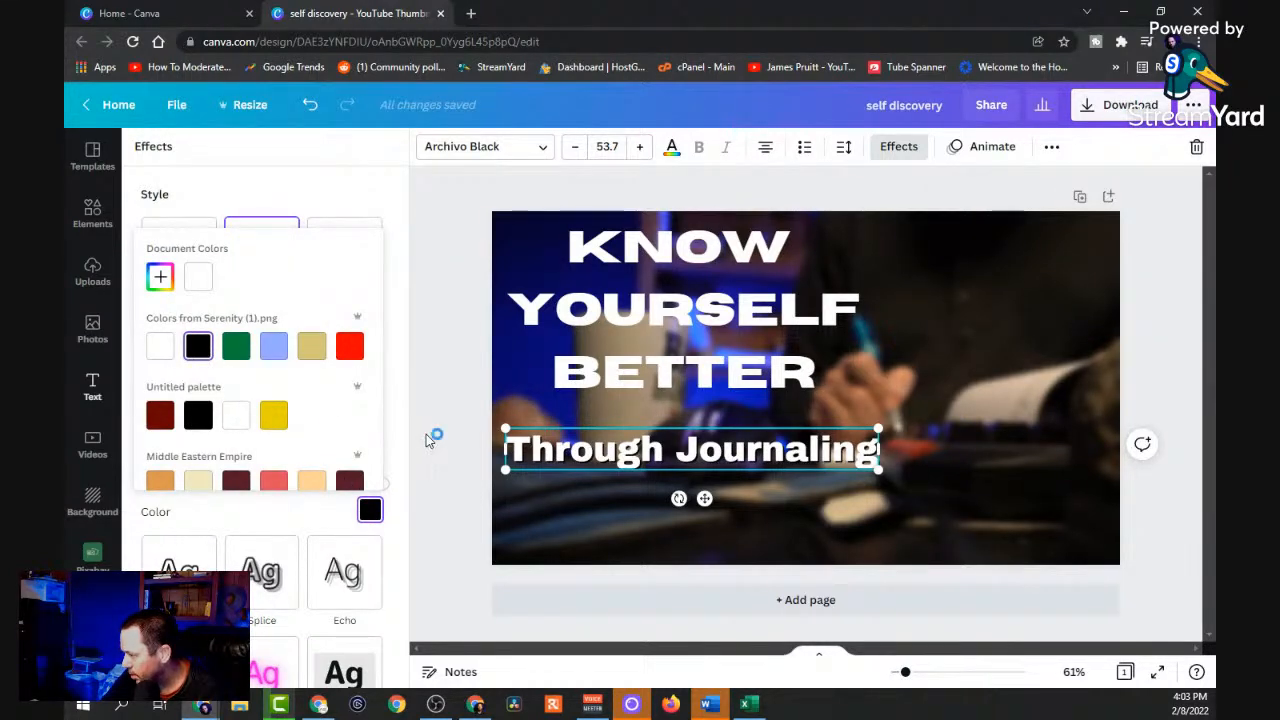
Give the KNOW YOURSELF BETTER heading a black Shadow effect with transparency set to 100.
click(560, 376)
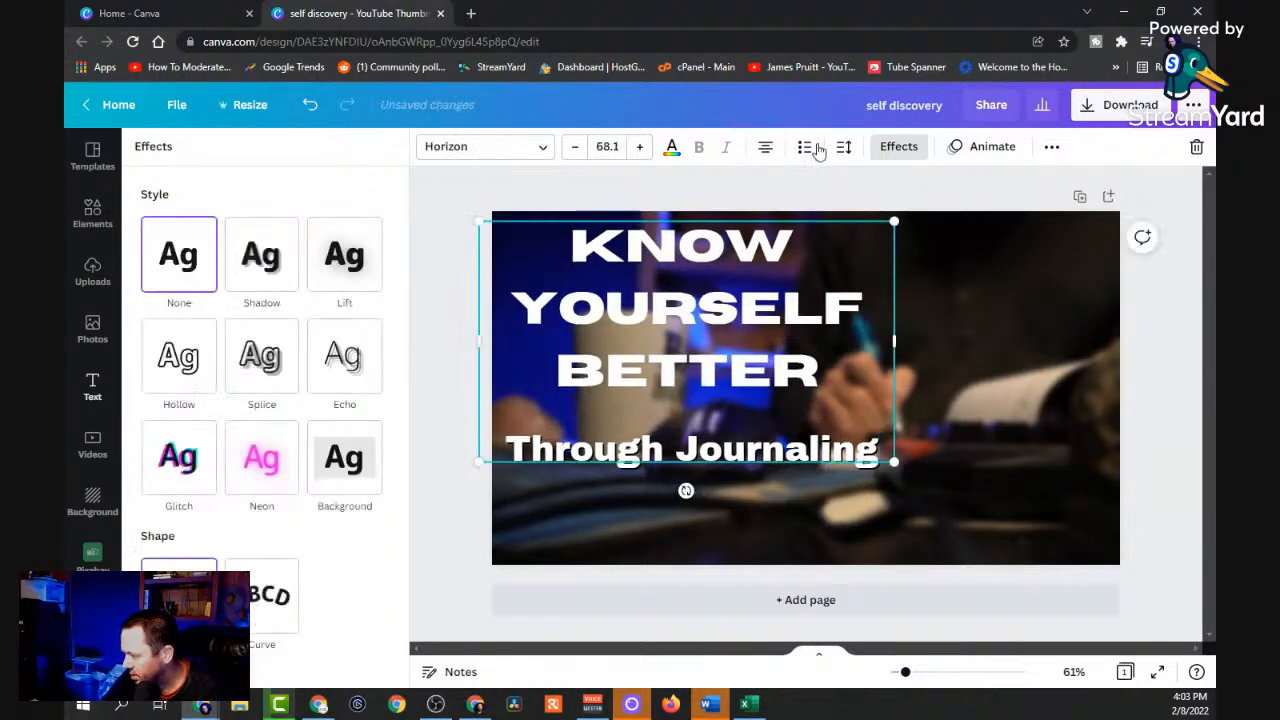
click(895, 147)
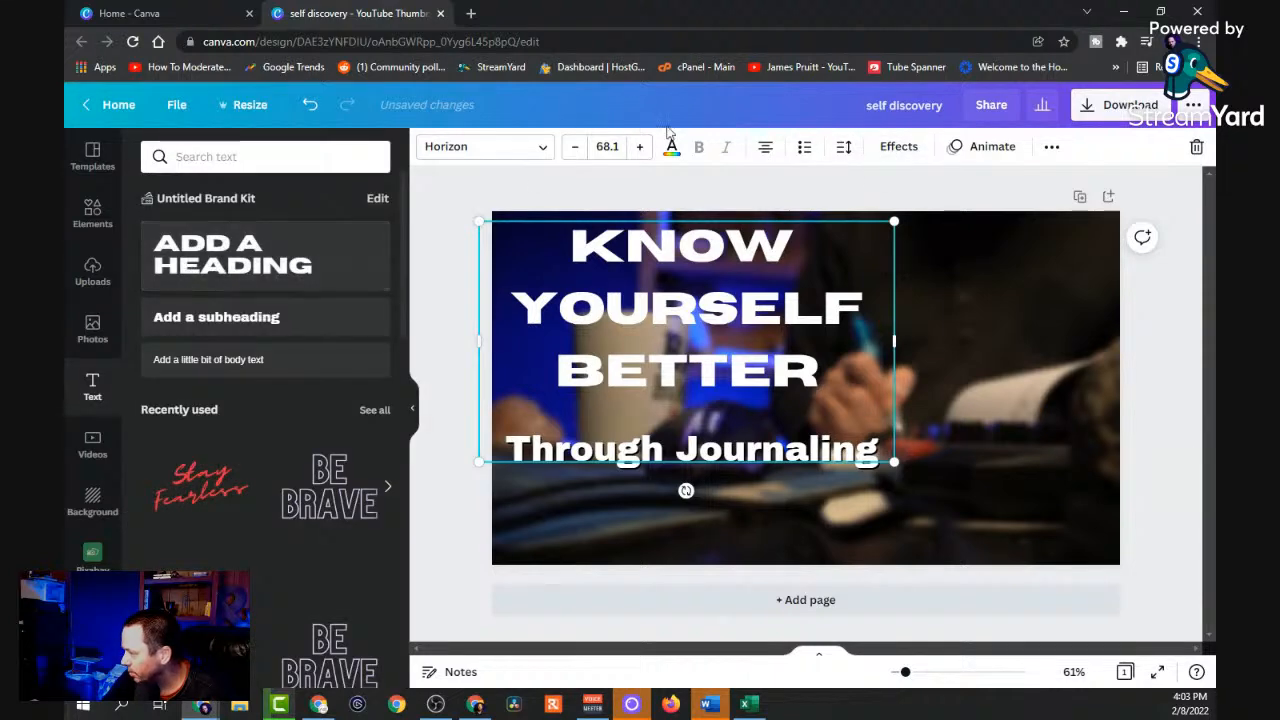
click(895, 147)
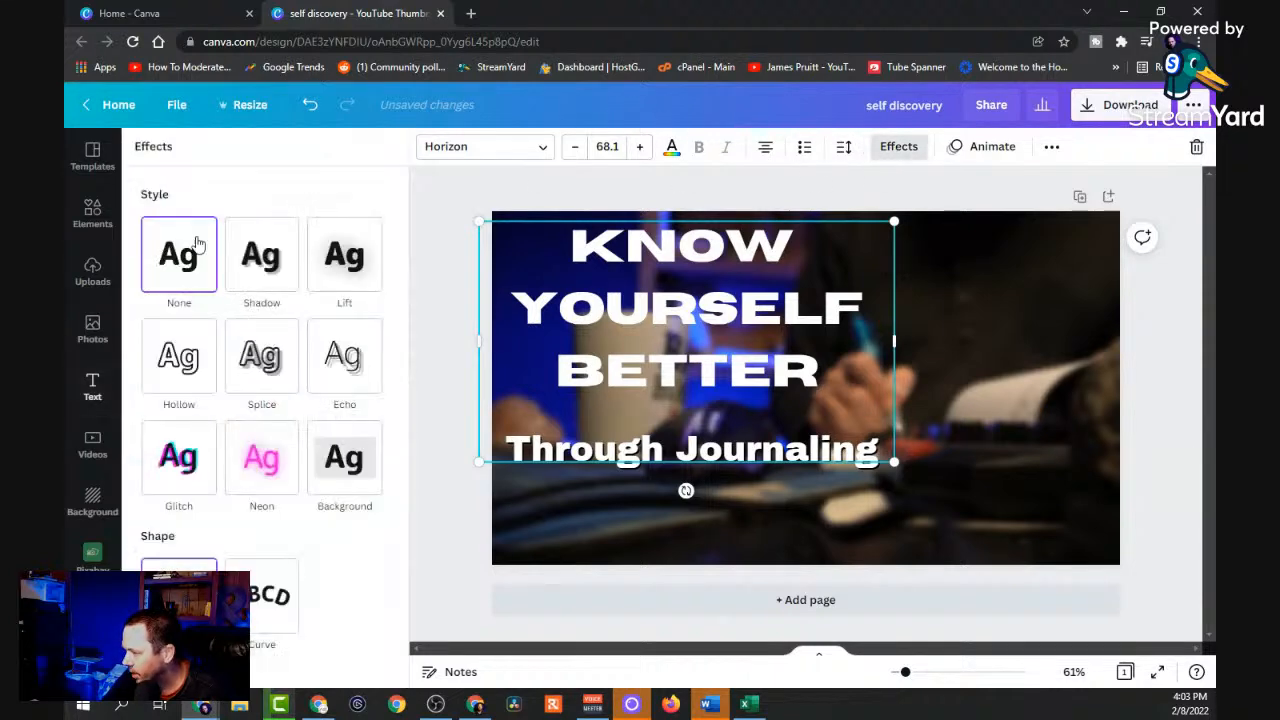
click(258, 258)
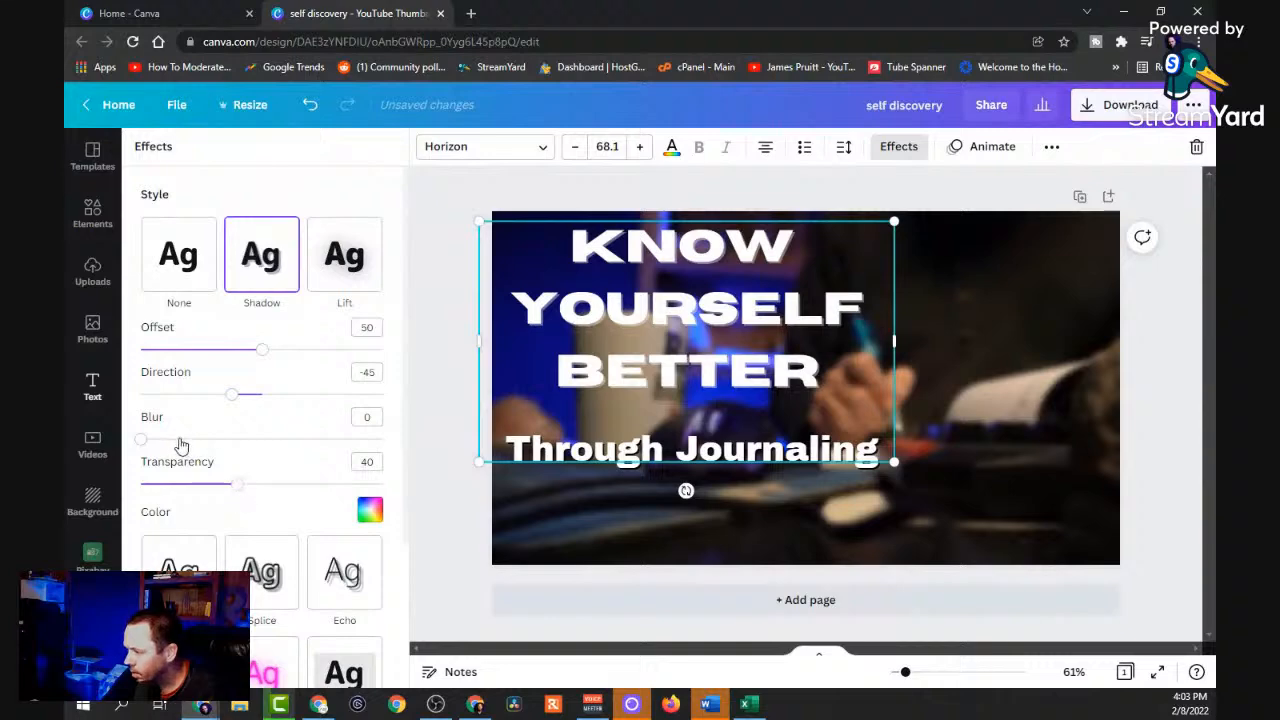
drag(224, 484, 385, 484)
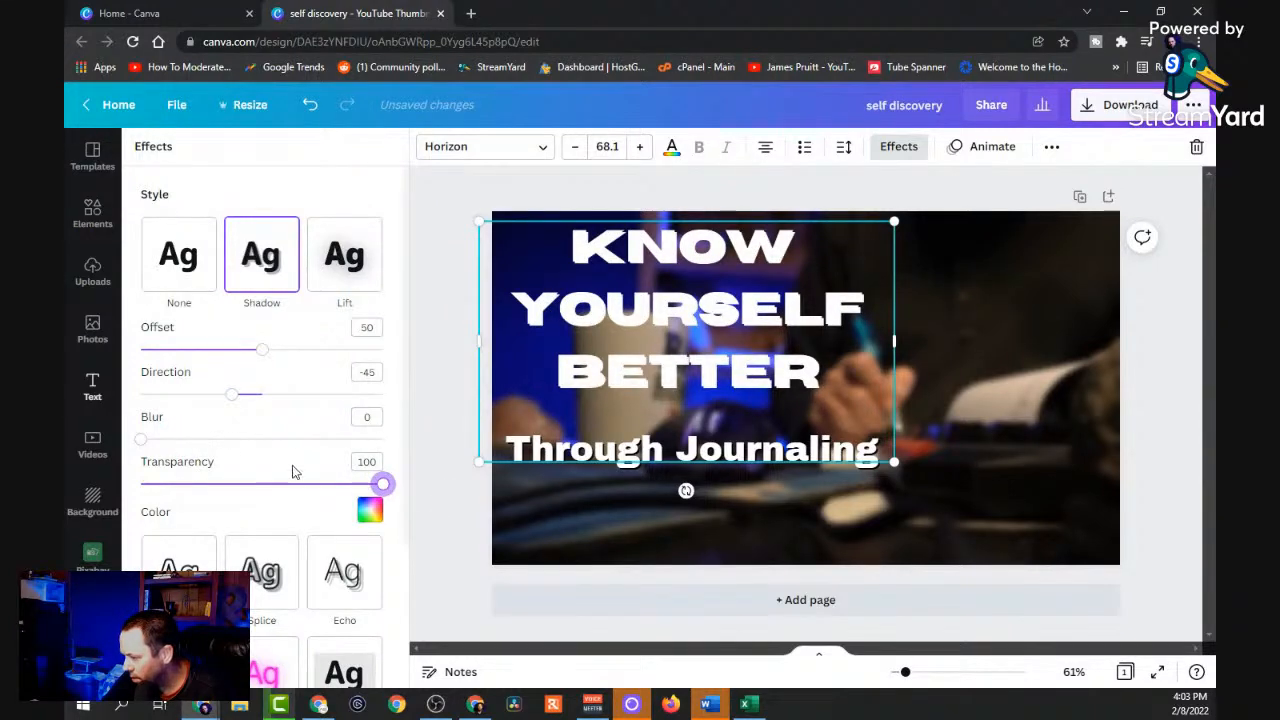
click(369, 510)
click(200, 348)
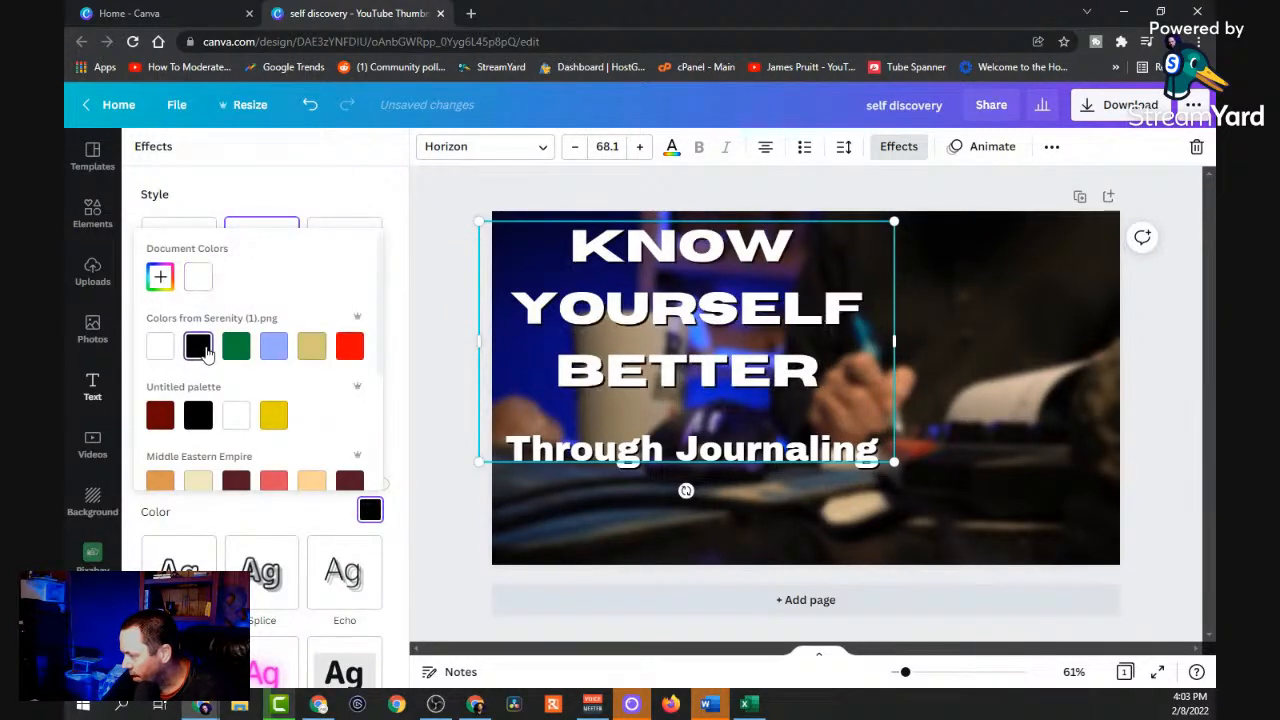
click(271, 186)
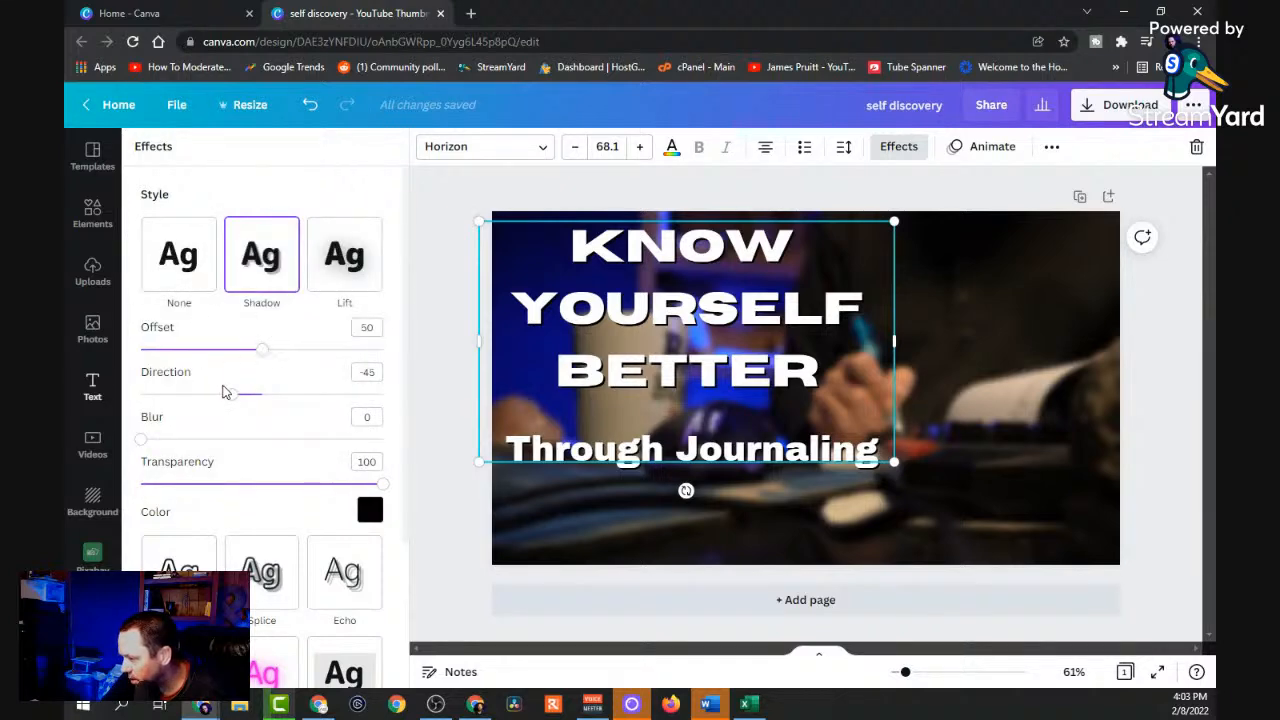
Set the heading shadow's direction to -79 and its offset to 71.
mouse_move(233, 398)
mouse_down()
mouse_move(264, 408)
mouse_move(210, 400)
mouse_up()
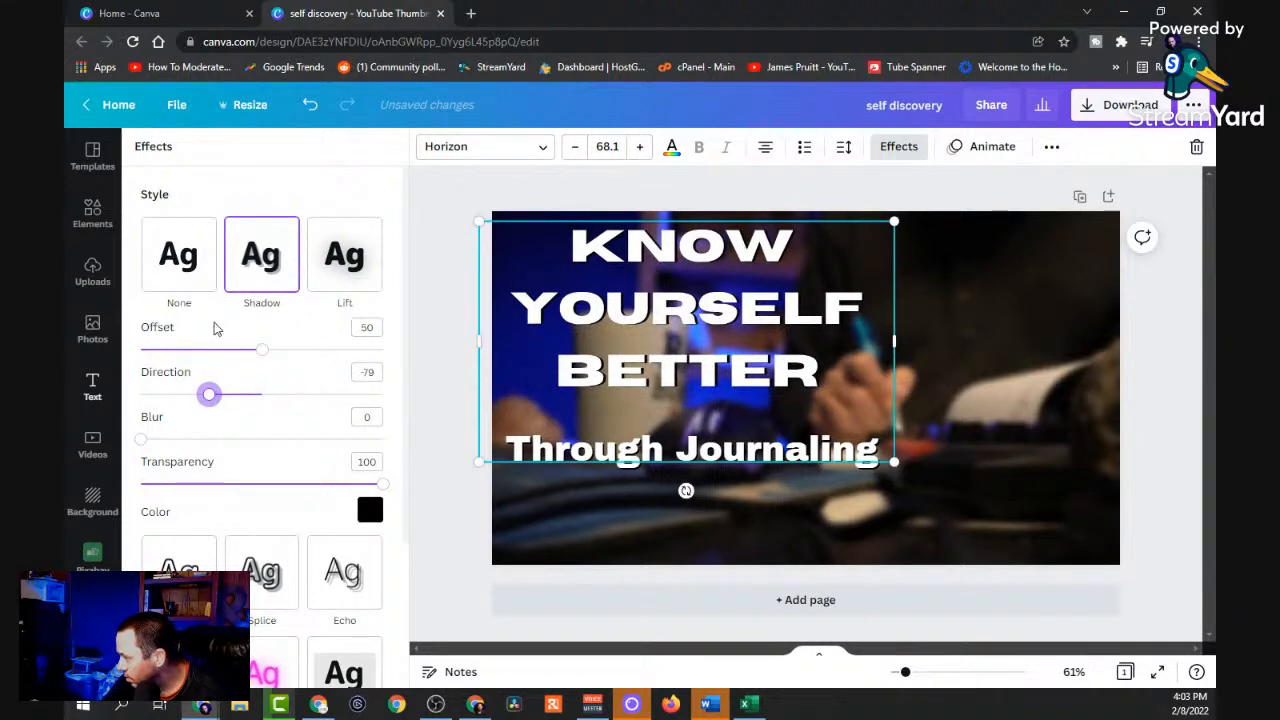
drag(261, 350, 313, 352)
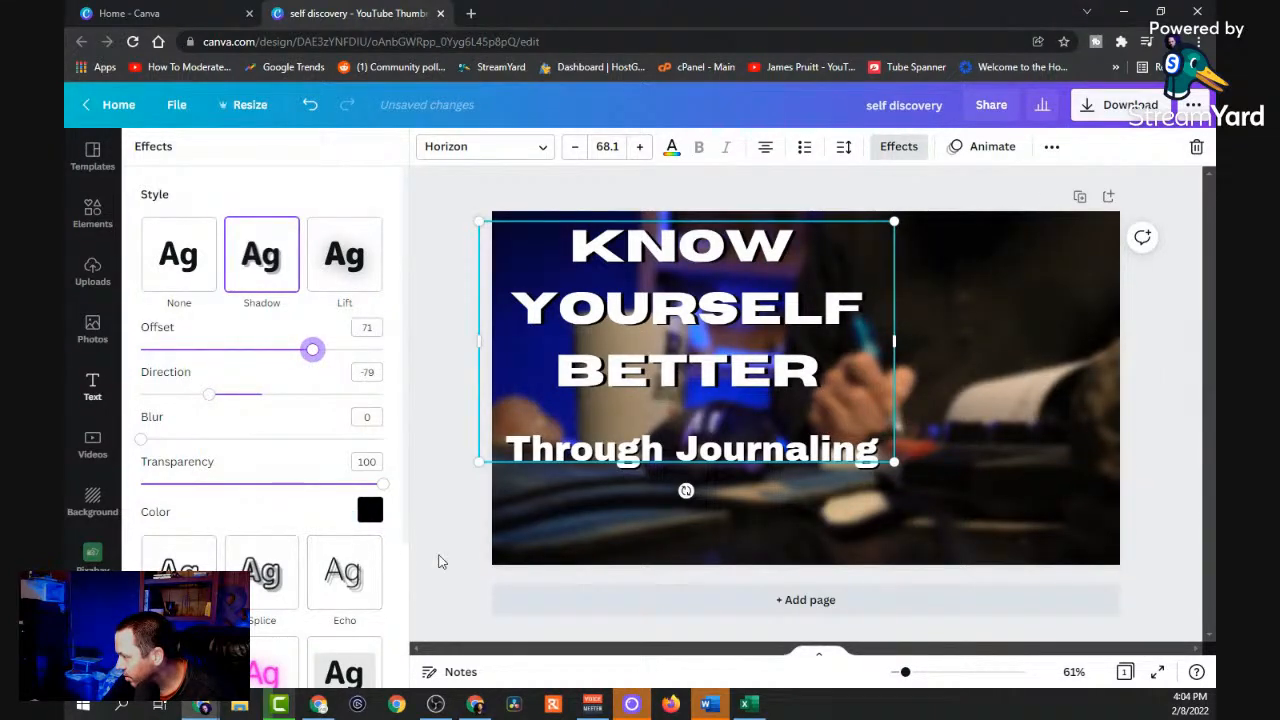
click(575, 551)
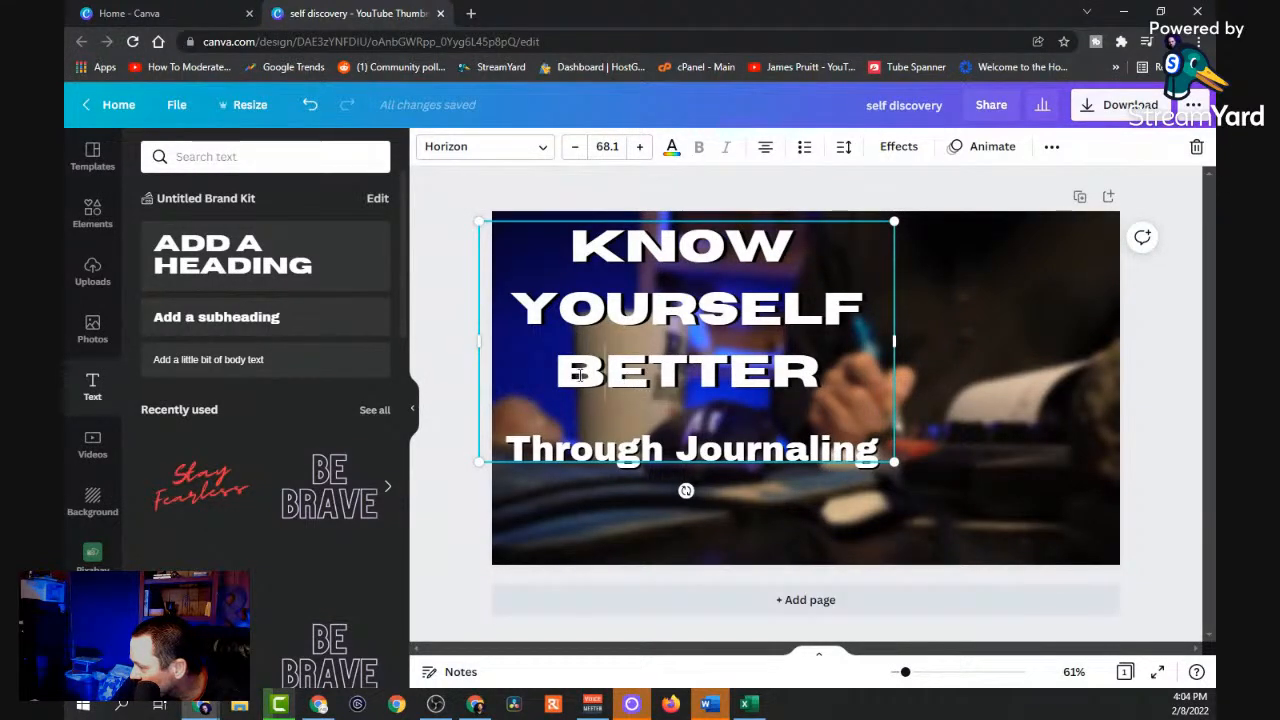
Fine-tune the heading shadow's direction so that it falls almost straight below the letters, and deselect the heading.
click(900, 150)
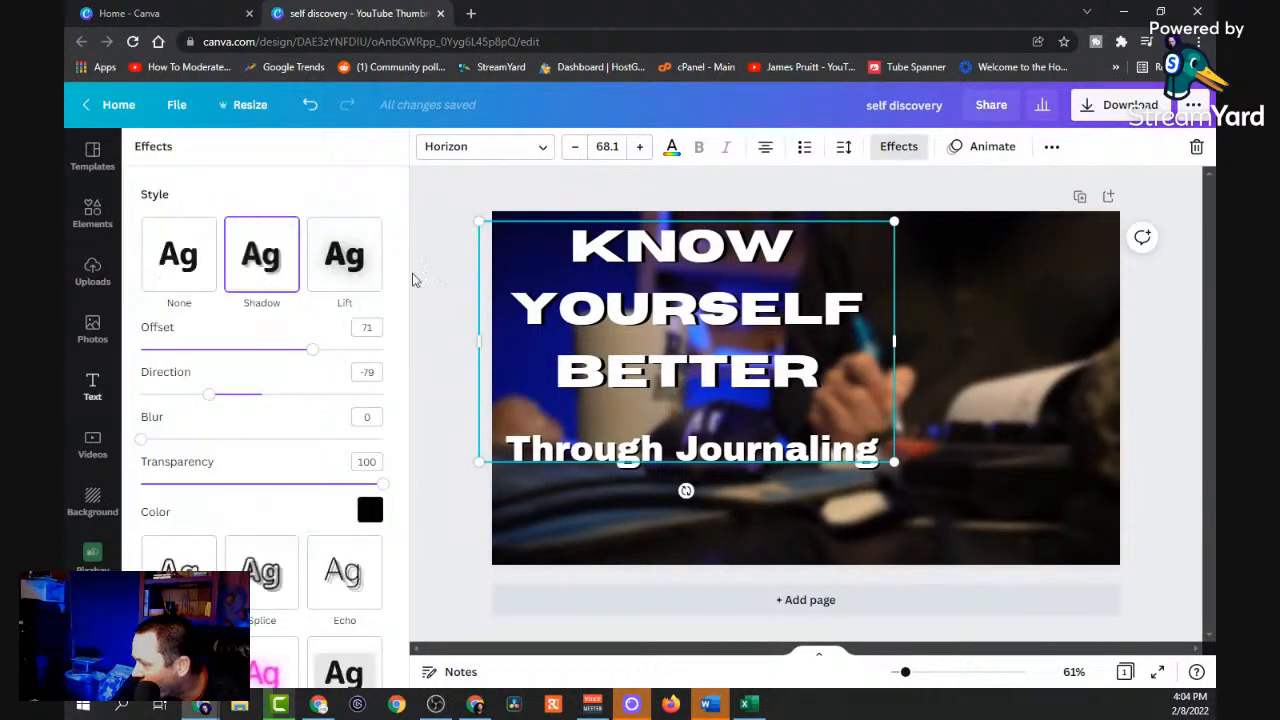
click(214, 396)
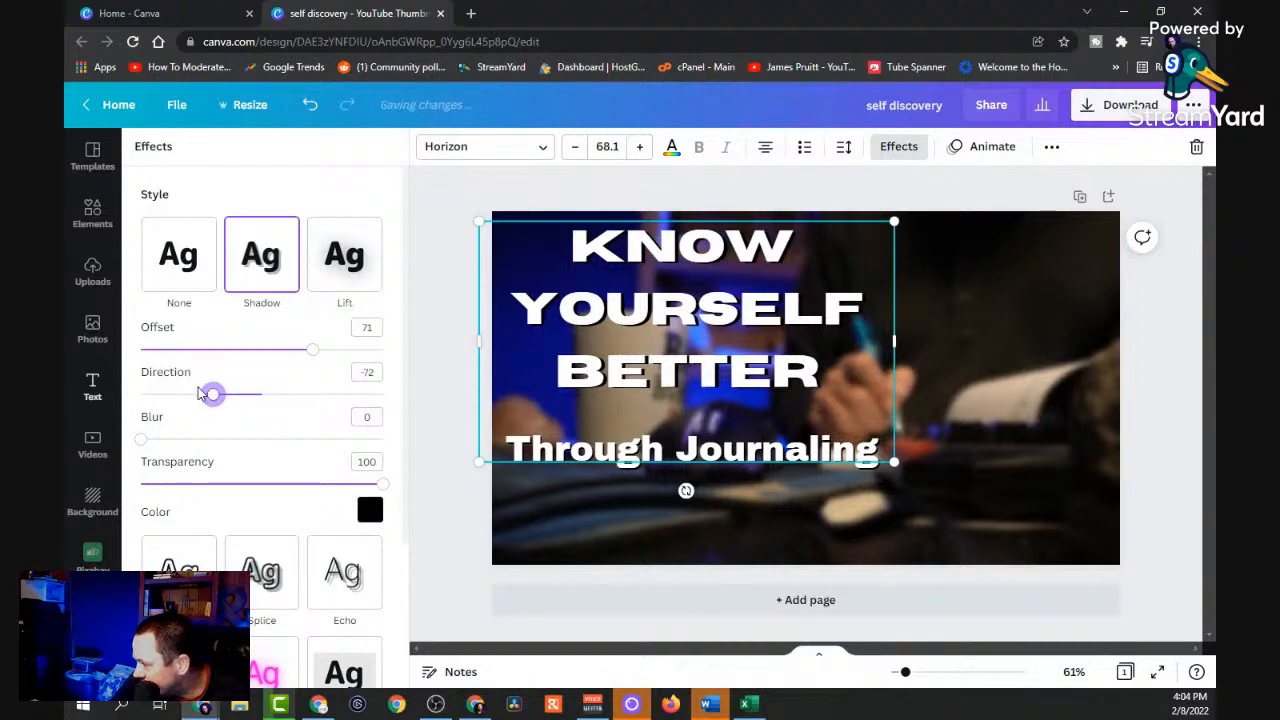
drag(213, 396, 202, 396)
click(569, 532)
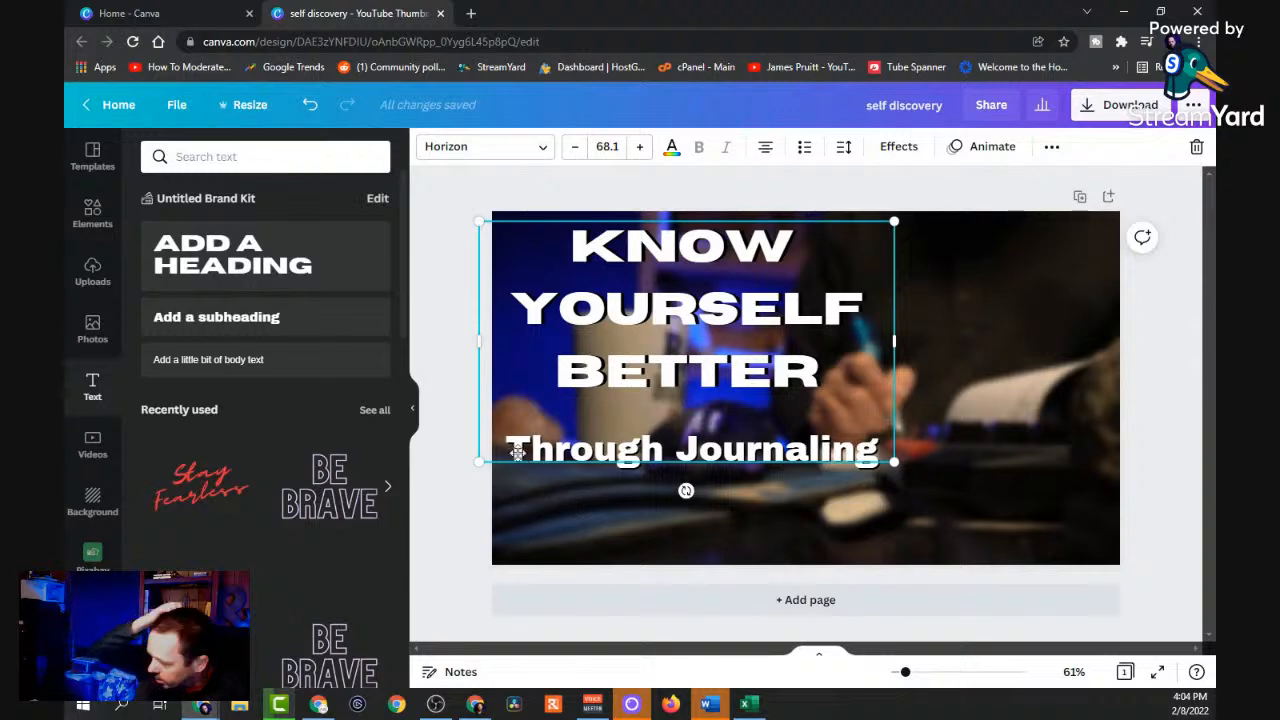
click(728, 528)
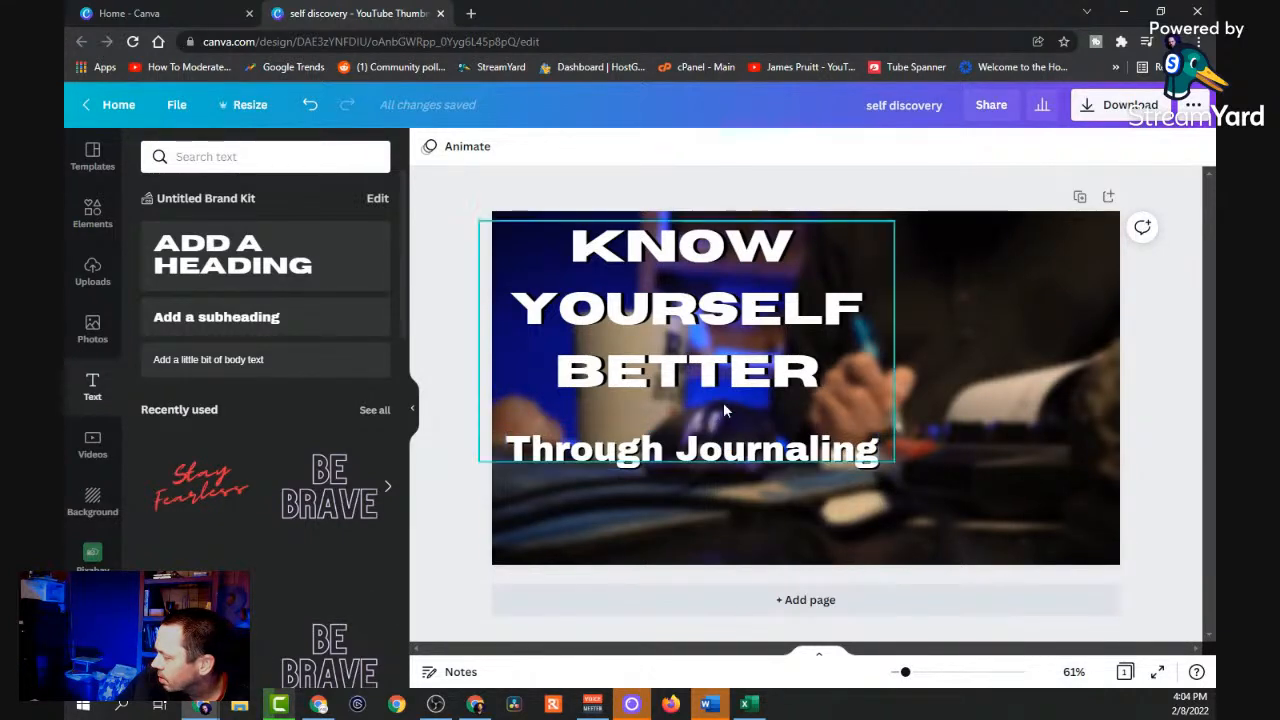
Colour the word YOURSELF in the heading with the yellow from the Untitled palette.
click(637, 372)
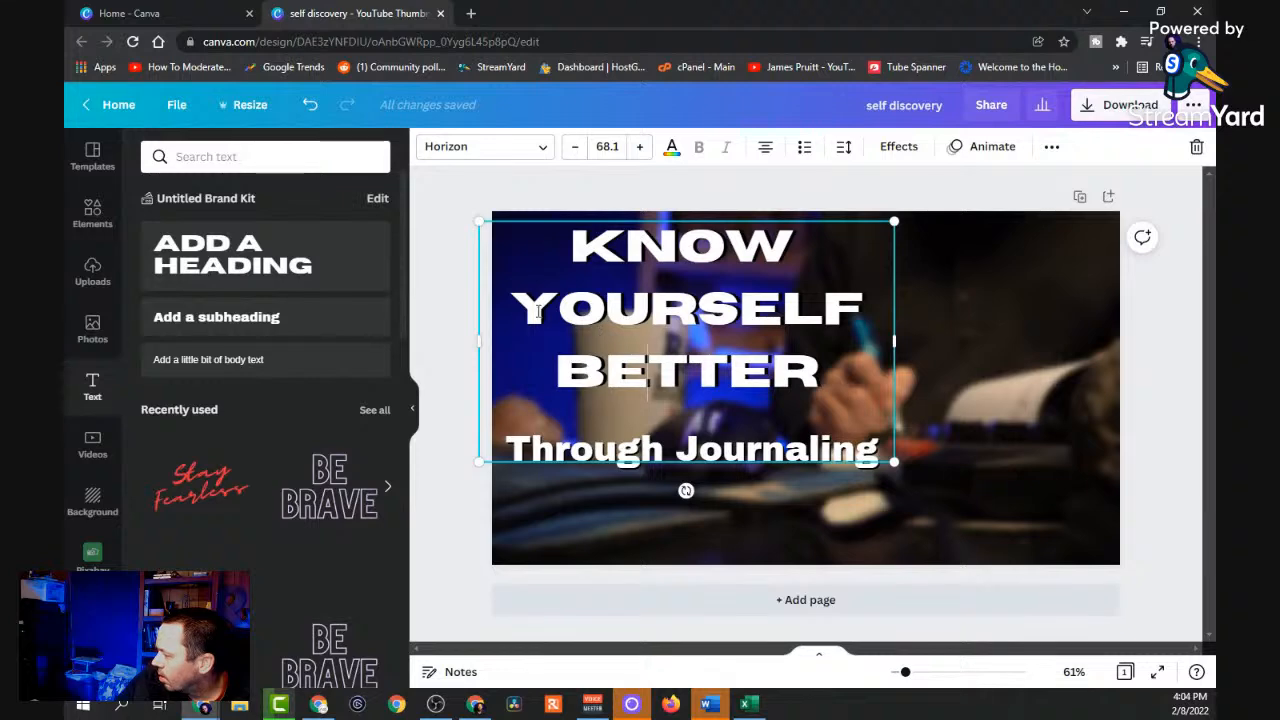
drag(530, 309, 857, 307)
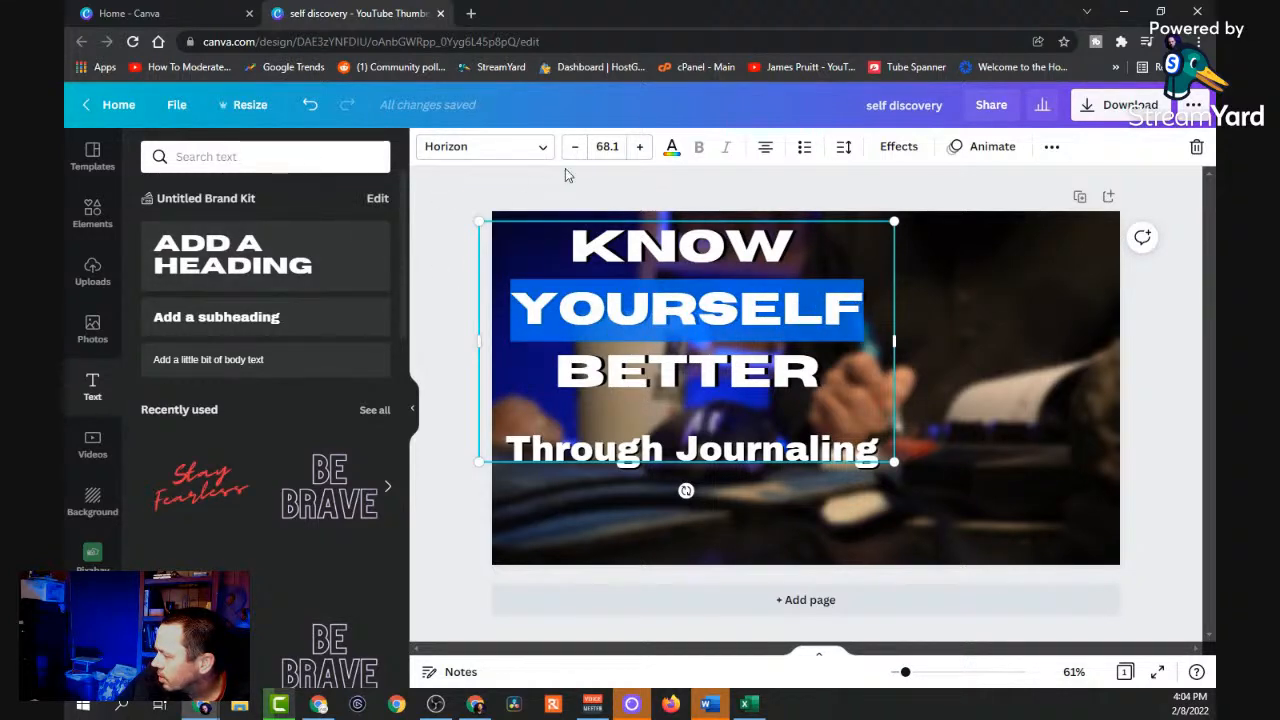
click(671, 146)
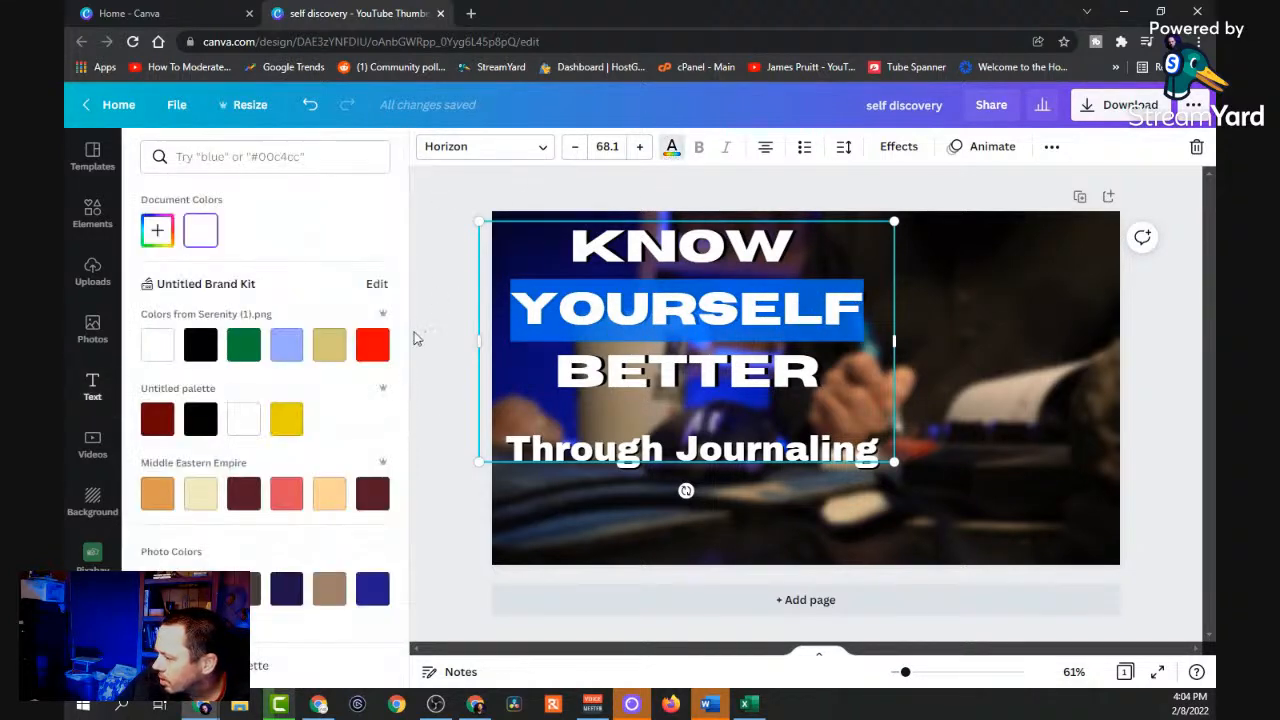
click(289, 425)
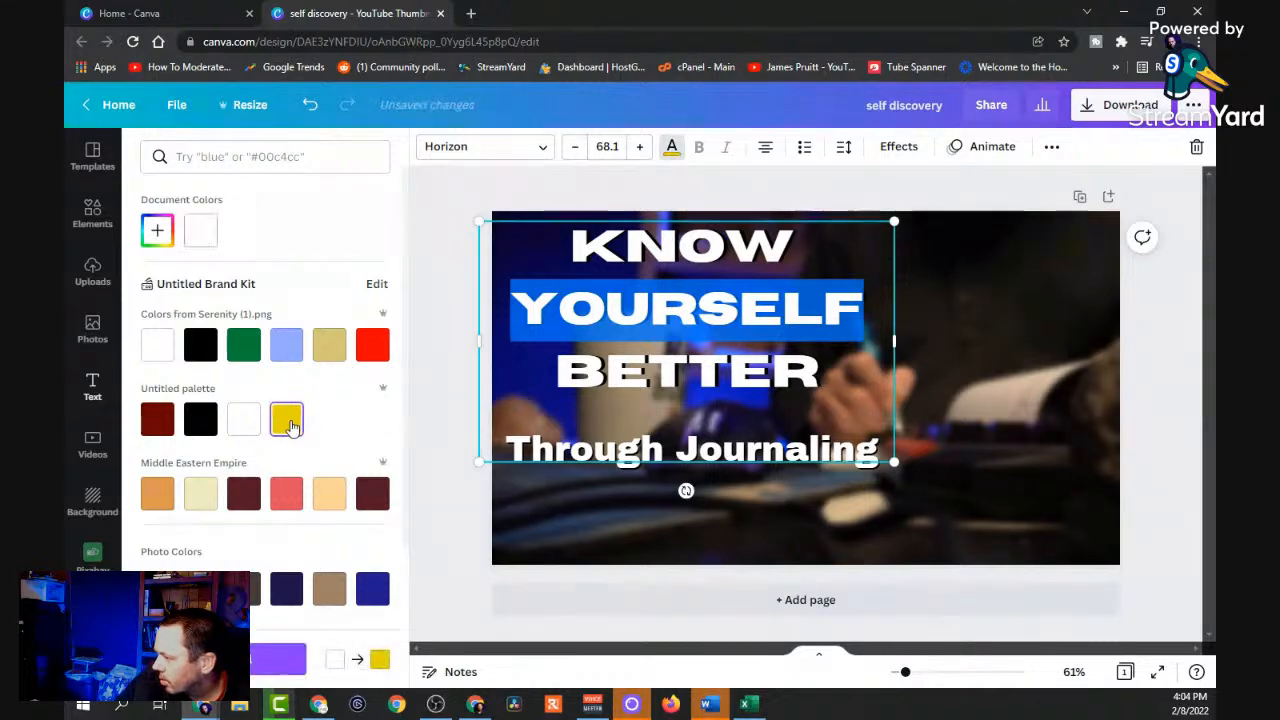
click(156, 232)
click(507, 371)
click(960, 429)
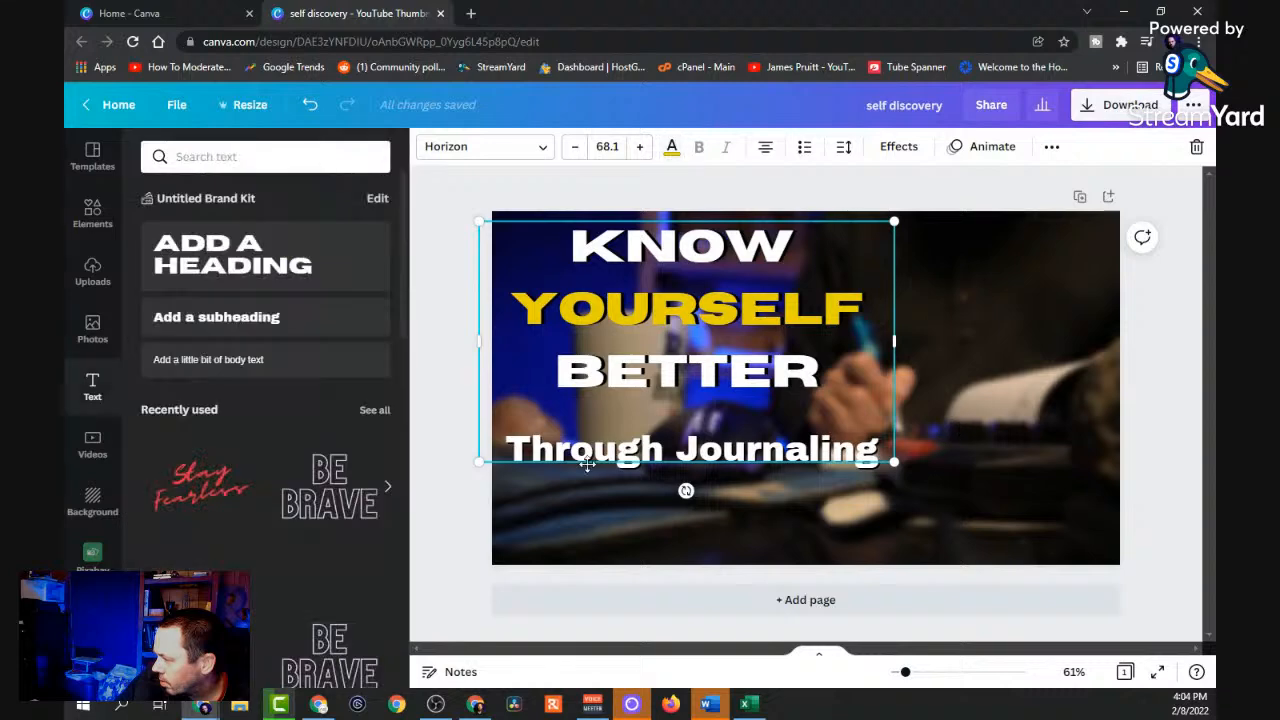
Remove the empty line below BETTER from the heading text.
click(524, 453)
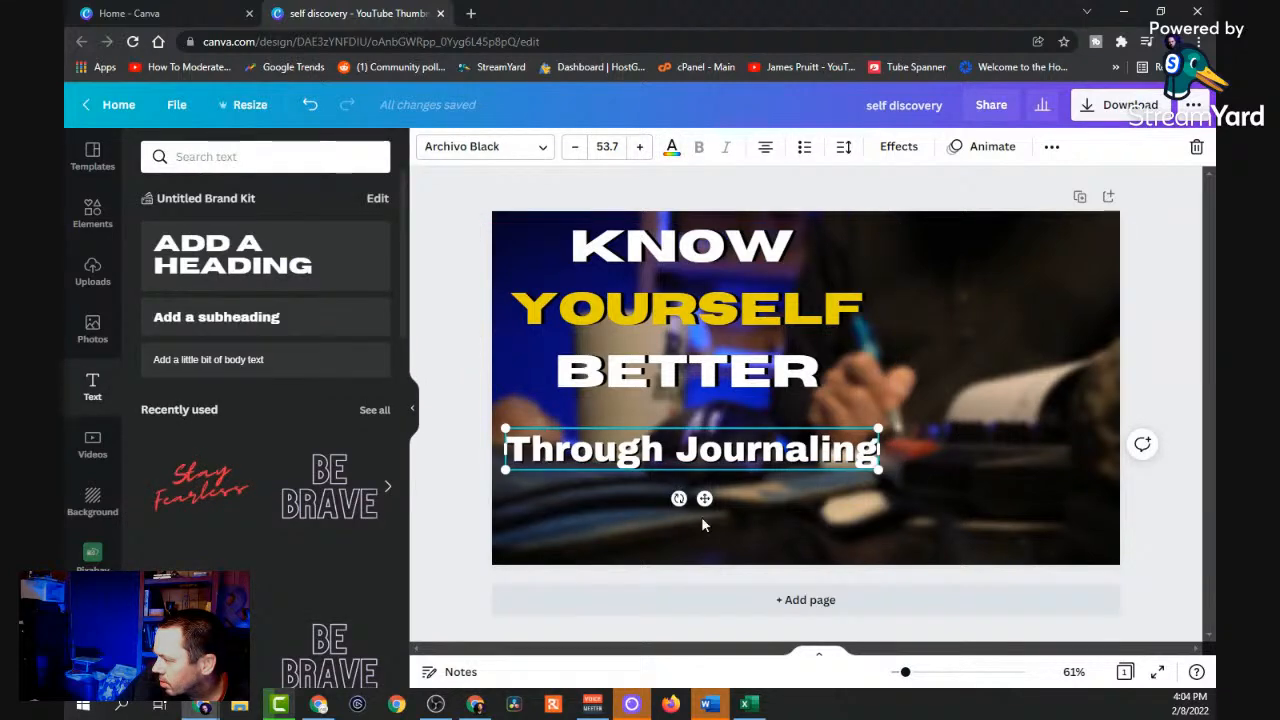
click(740, 535)
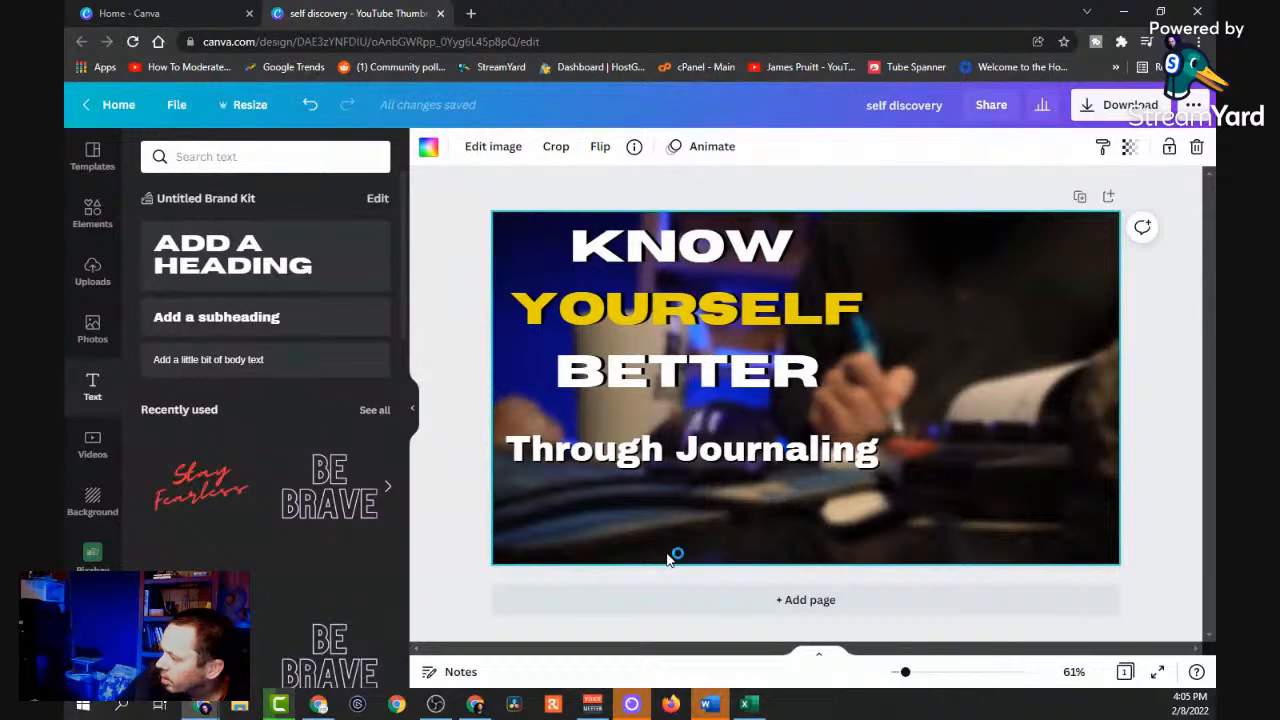
click(715, 378)
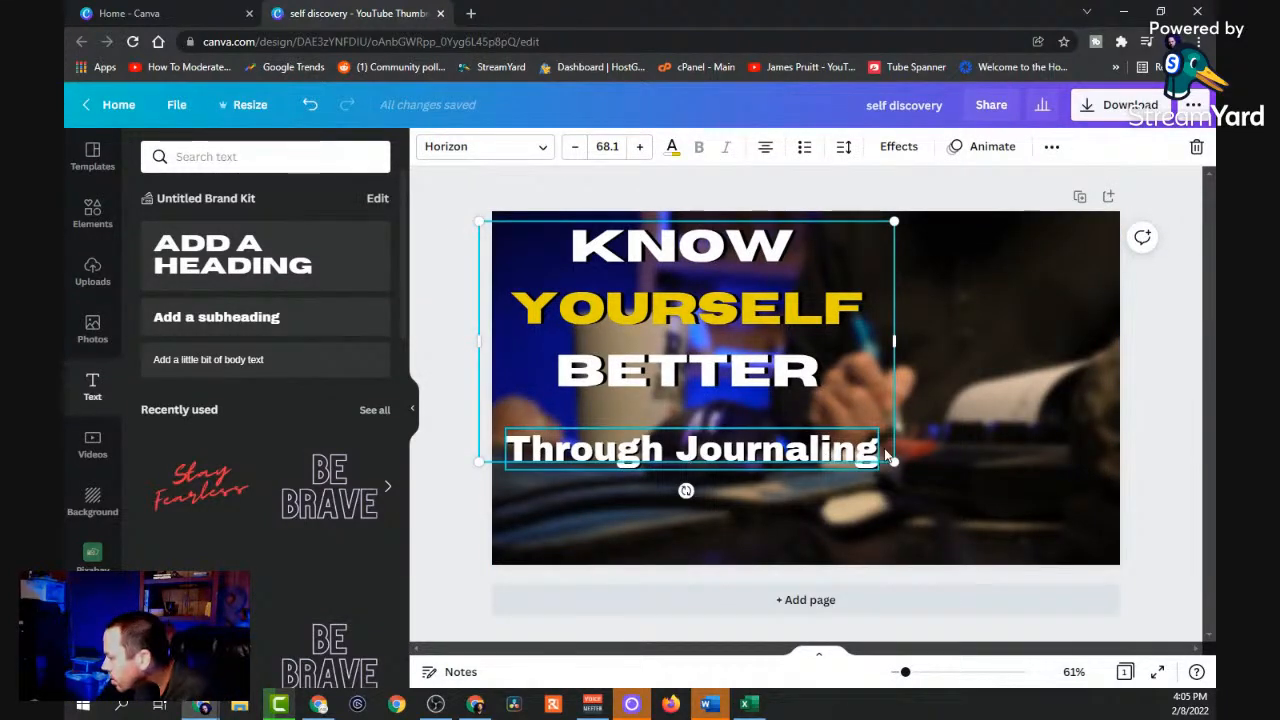
click(765, 415)
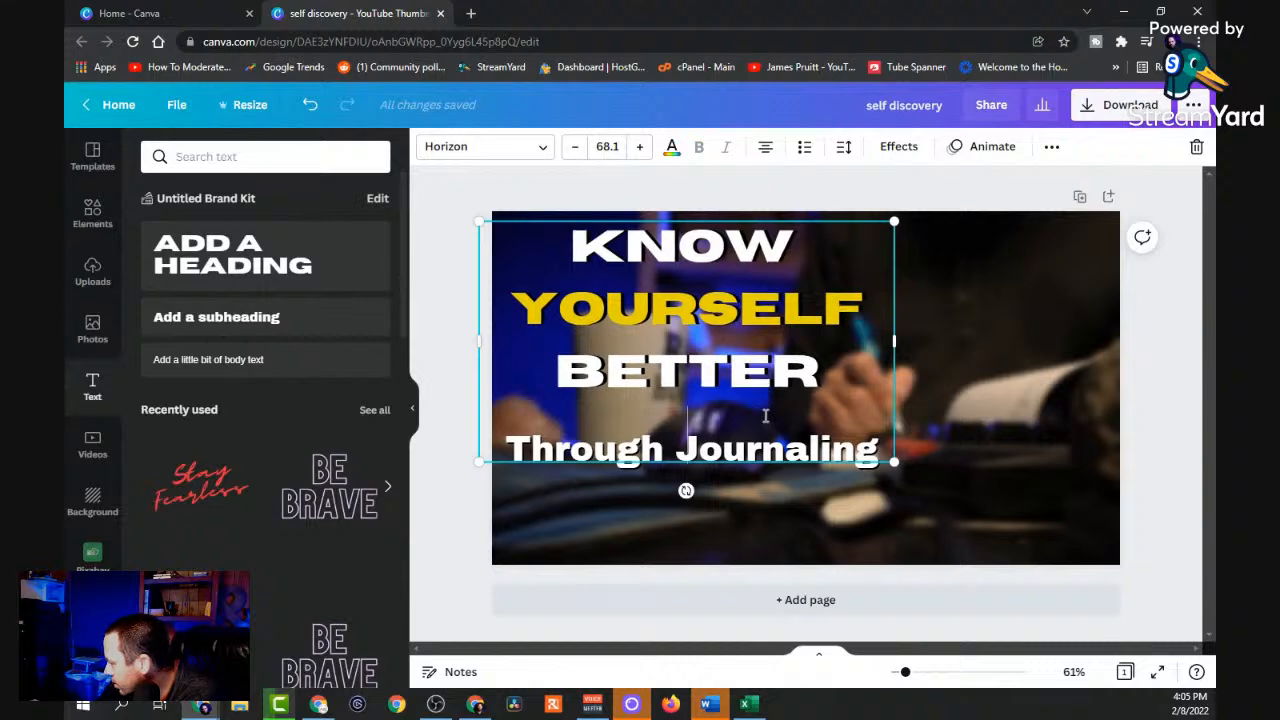
key(BackSpace)
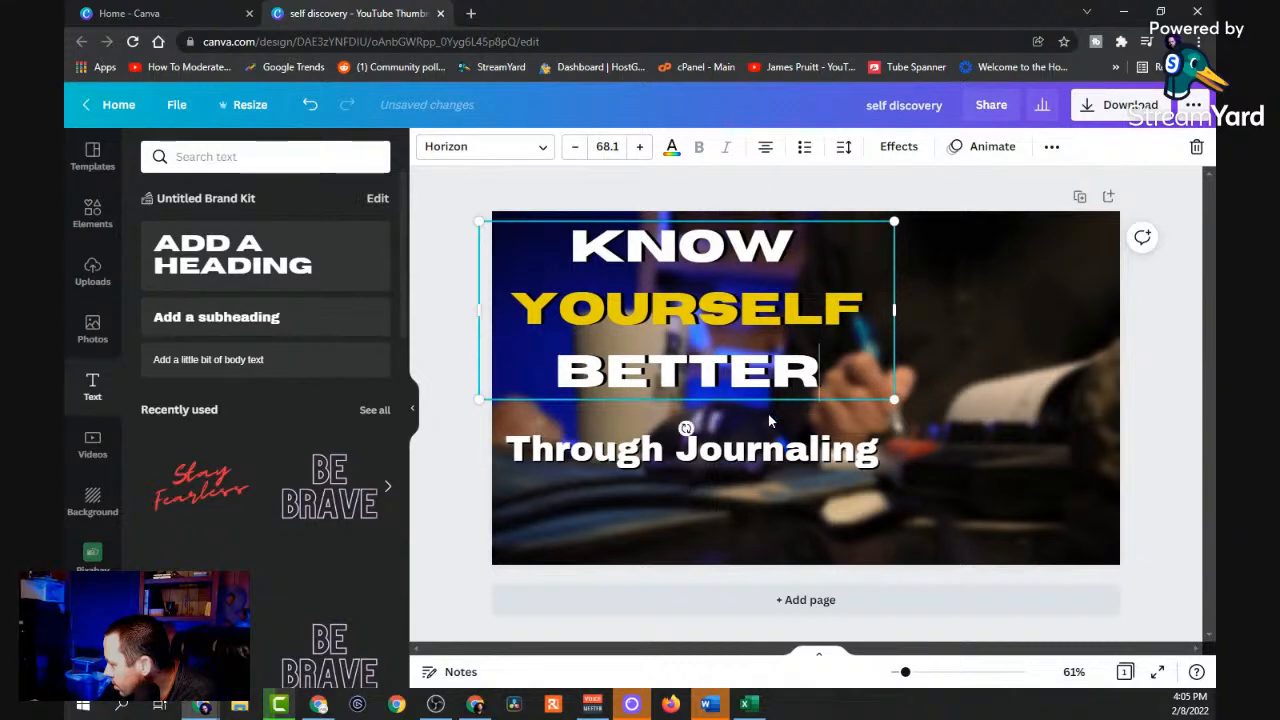
Enlarge the word BETTER in the heading by several font-size increments.
click(639, 147)
click(639, 147)
click(640, 147)
click(640, 147)
click(641, 148)
click(641, 148)
click(643, 149)
click(643, 149)
click(643, 149)
Enlarge the word YOURSELF to font size 82.1 and widen the heading's text box to about 895 so the word fits on one line.
key(Up)
click(643, 149)
click(643, 149)
click(643, 149)
click(643, 149)
click(643, 149)
click(643, 149)
click(643, 149)
click(643, 149)
click(643, 149)
click(643, 149)
click(643, 149)
click(643, 149)
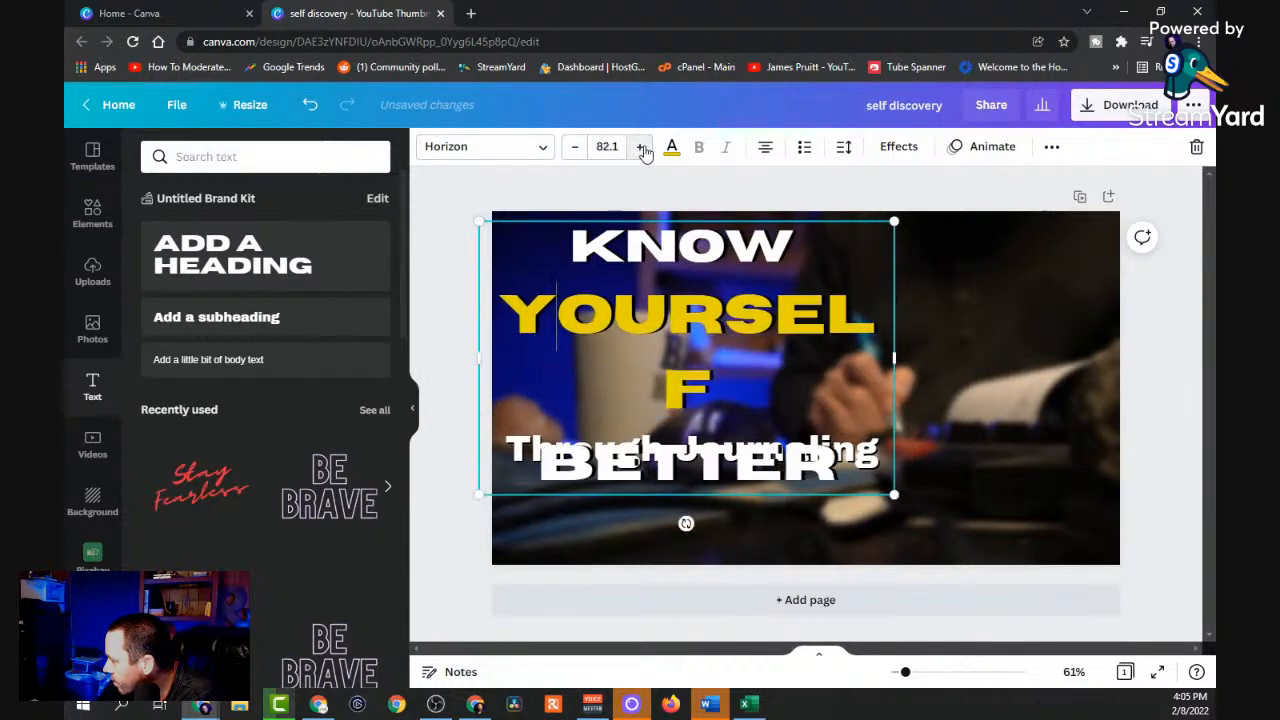
drag(895, 355, 920, 355)
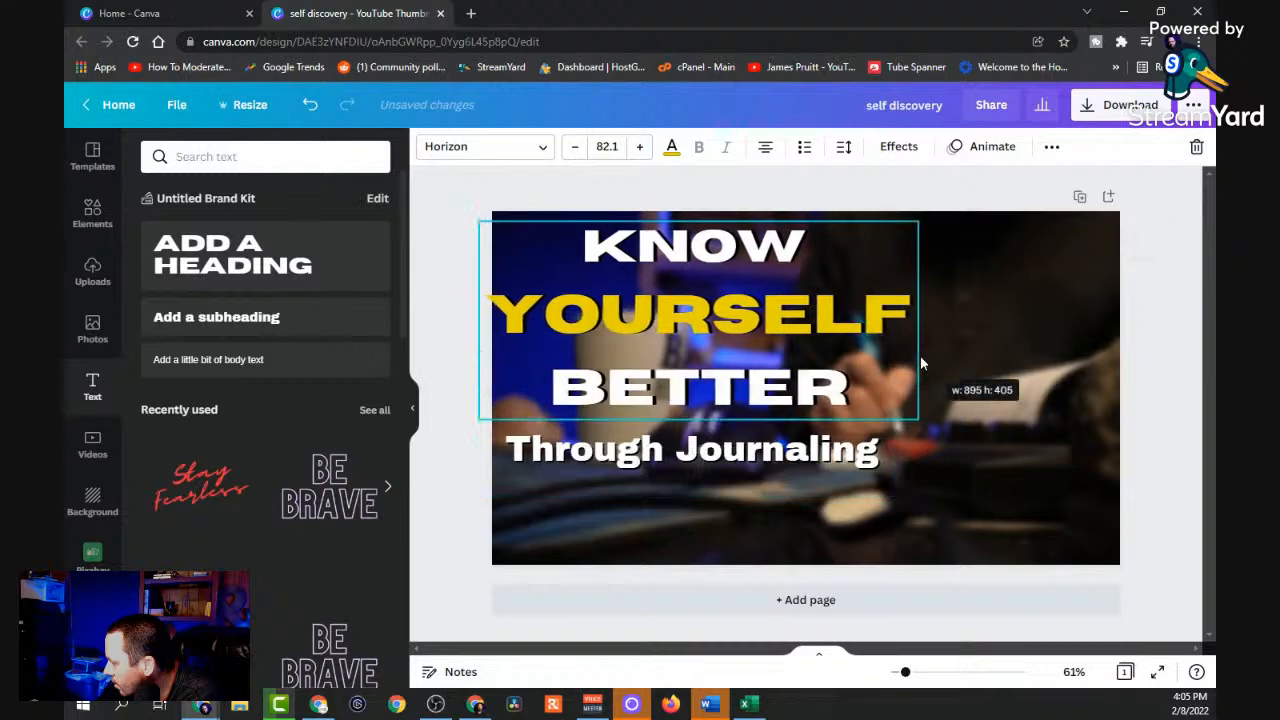
Shift the heading slightly right and place the Through Journaling subheading directly beneath the word BETTER.
click(749, 534)
drag(681, 324, 698, 322)
drag(700, 449, 705, 450)
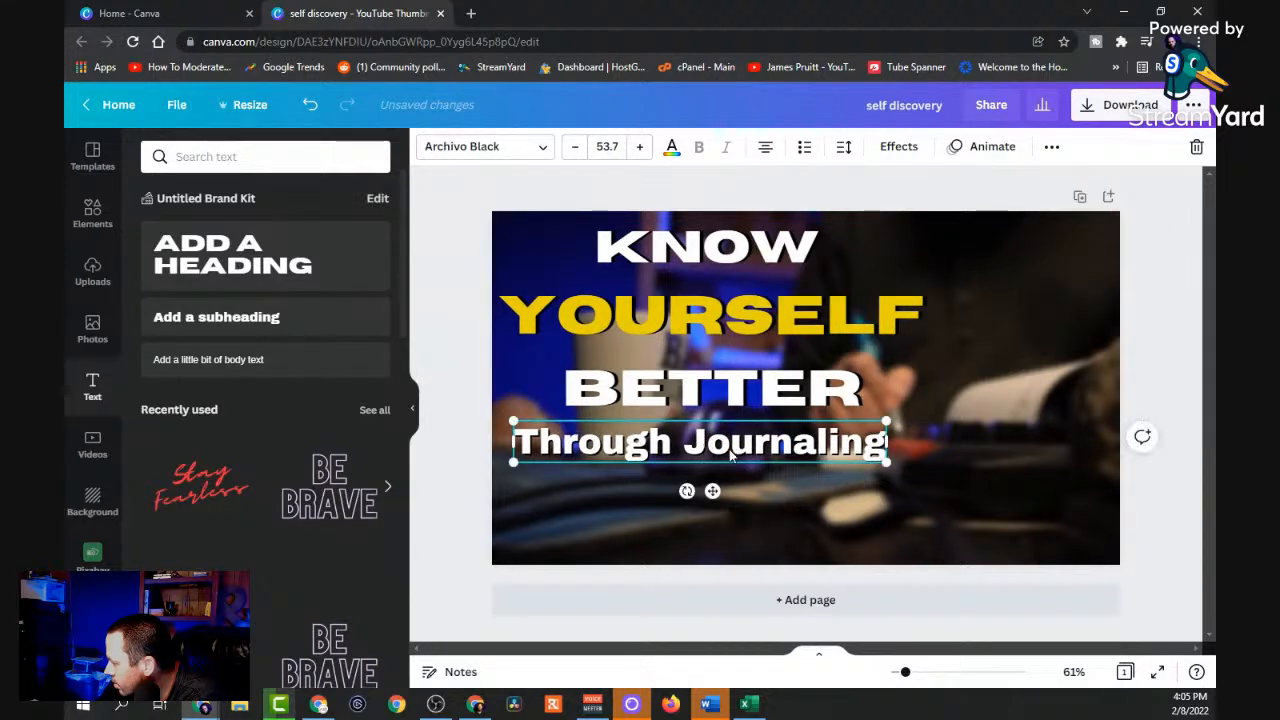
click(1003, 396)
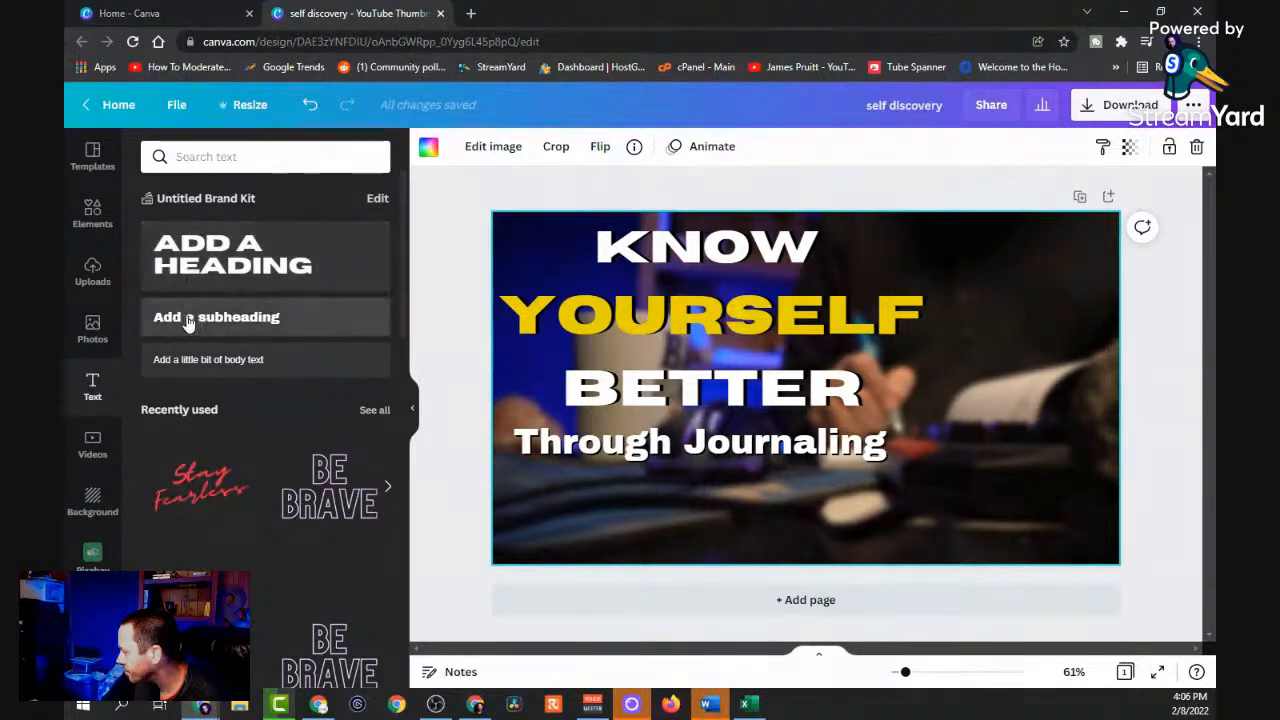
click(665, 446)
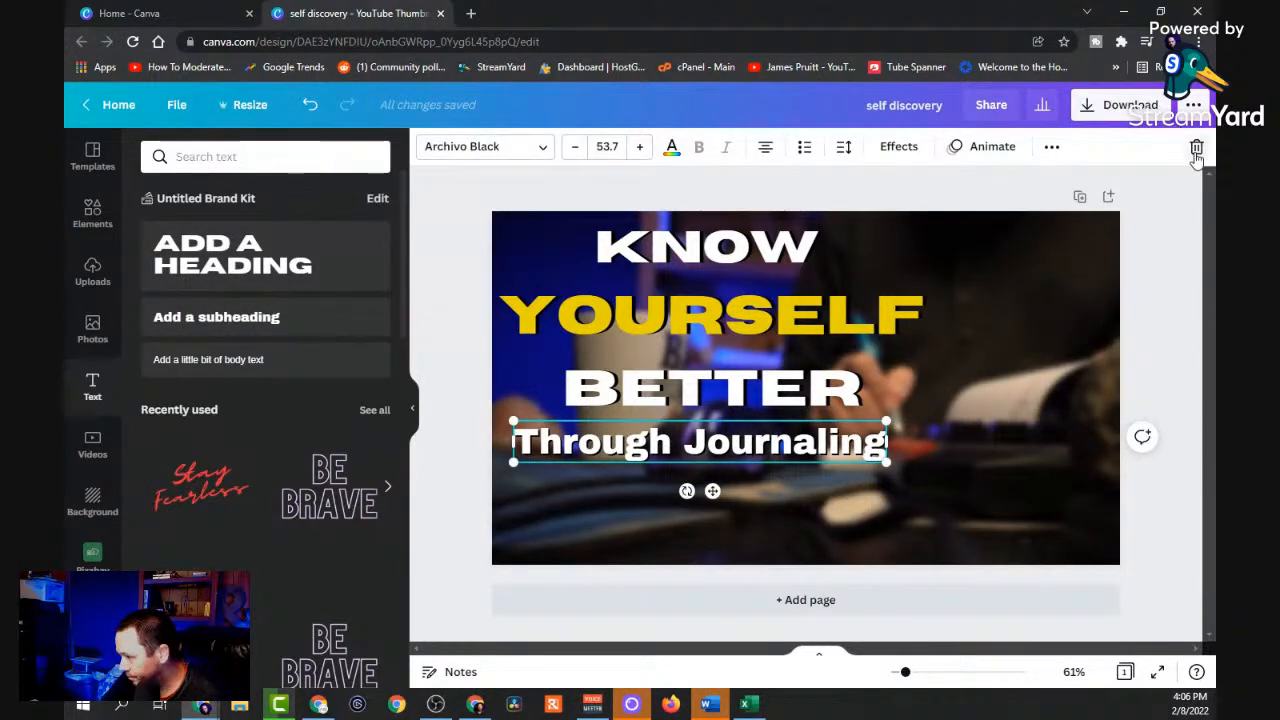
click(828, 483)
click(830, 455)
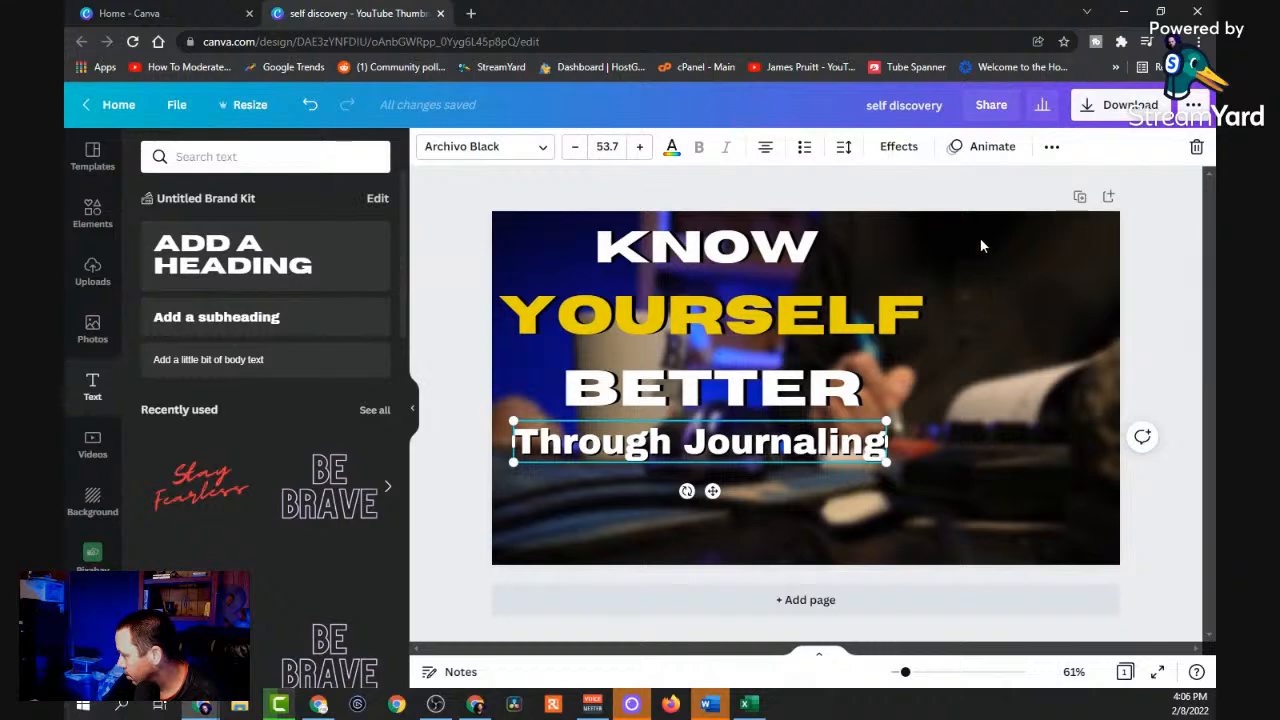
click(752, 377)
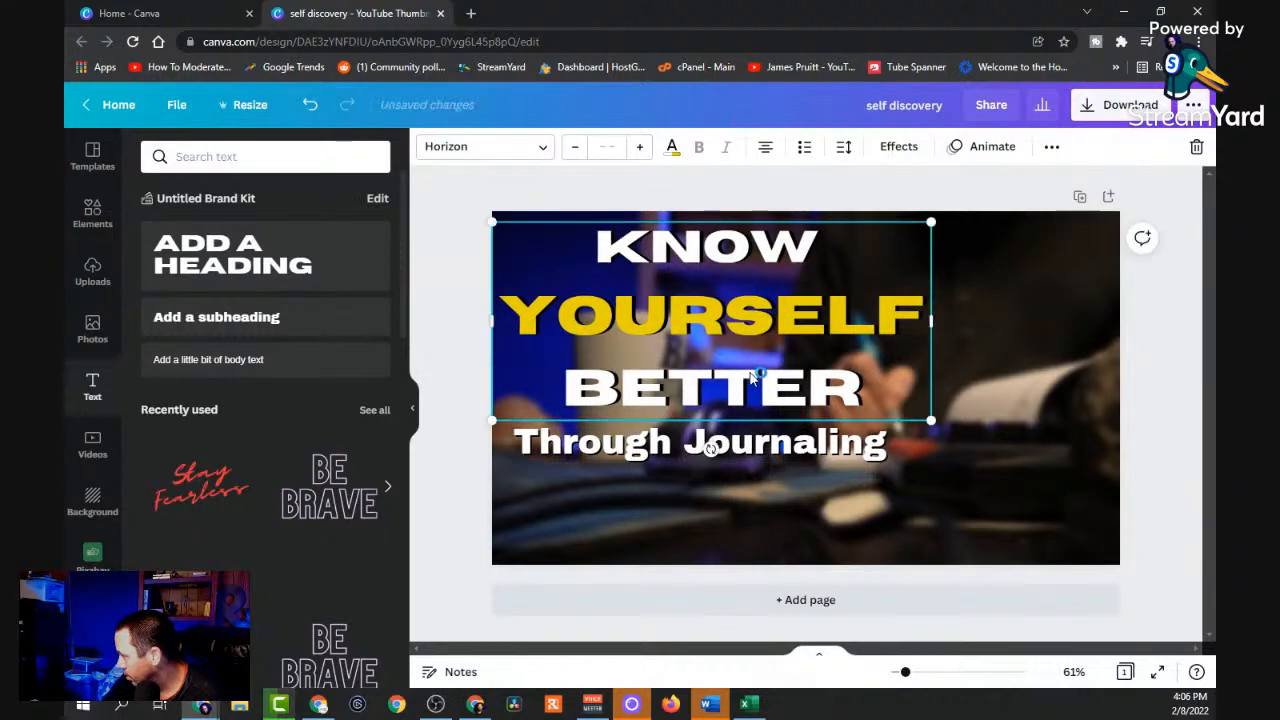
click(1020, 390)
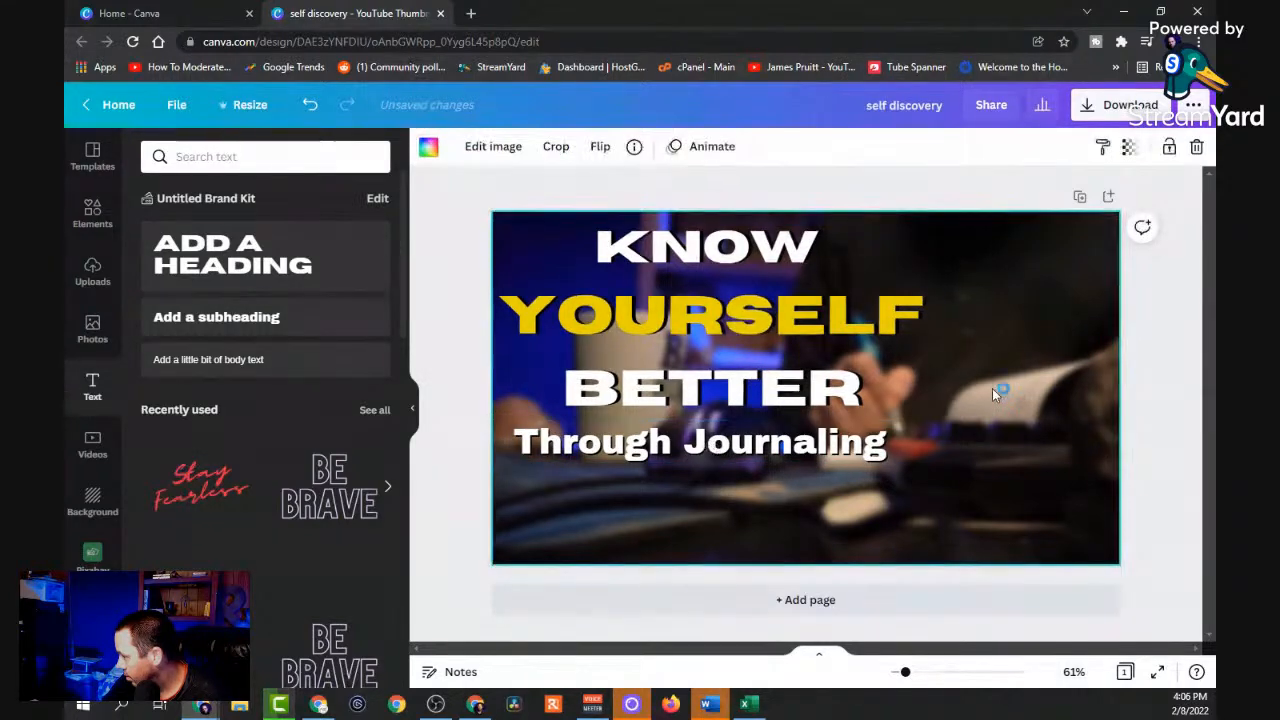
click(800, 368)
double_click(800, 368)
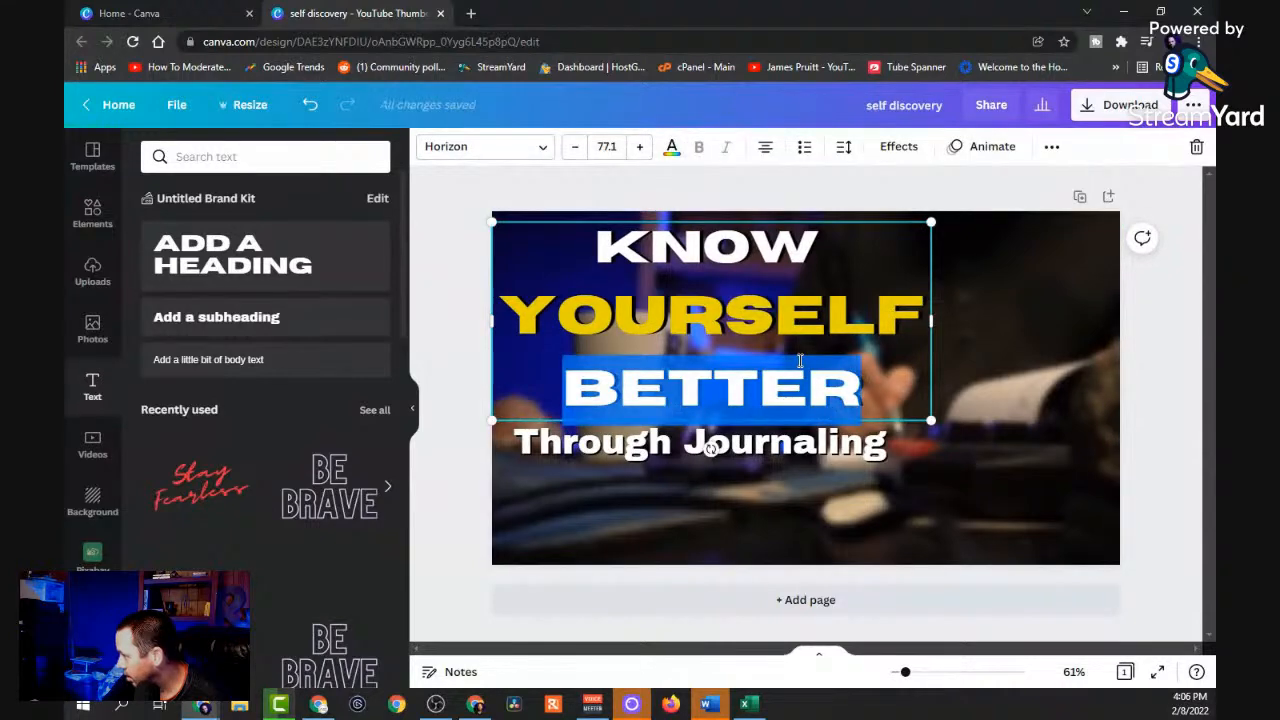
click(1020, 381)
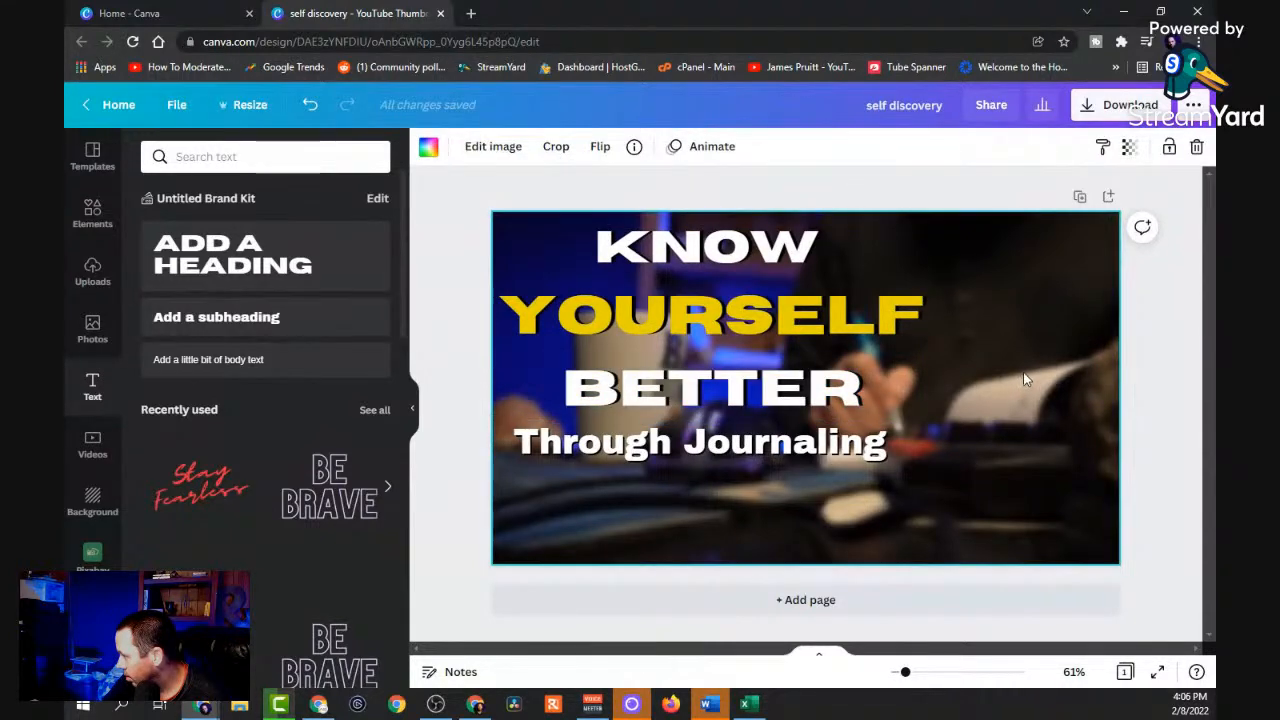
Duplicate the KNOW YOURSELF BETTER heading and recolour all of the copy's text black.
click(808, 376)
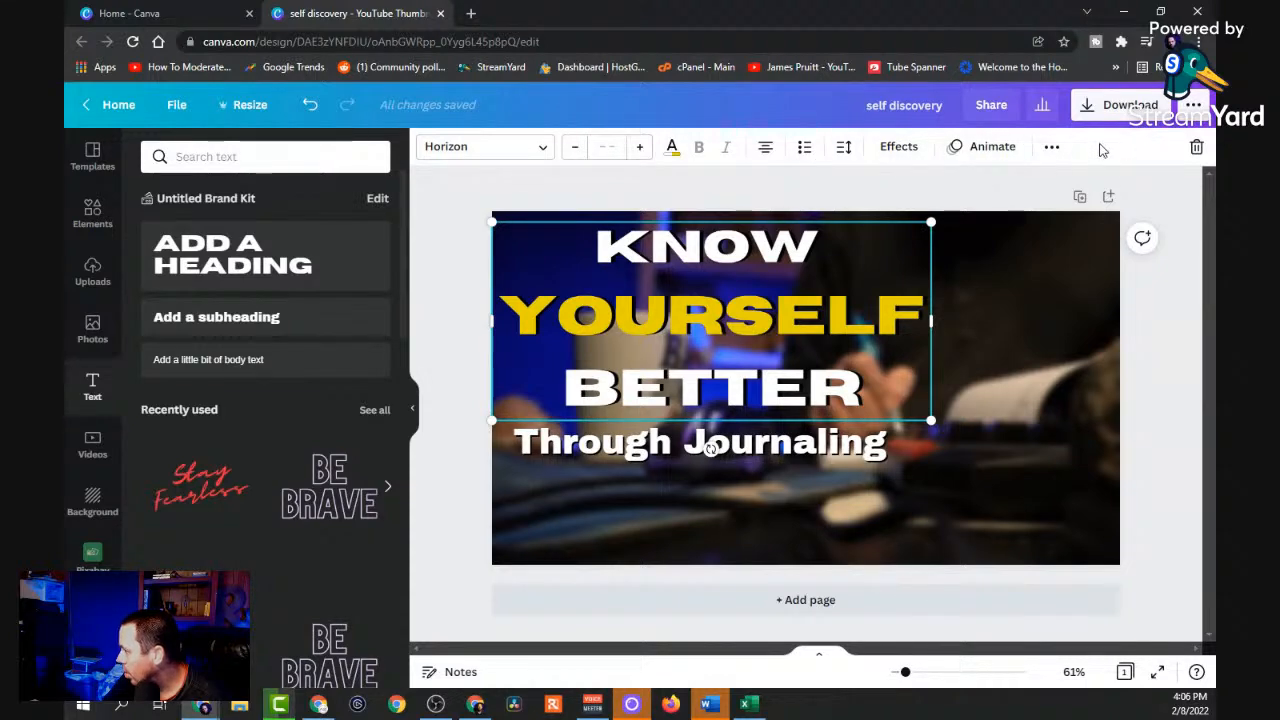
click(1054, 150)
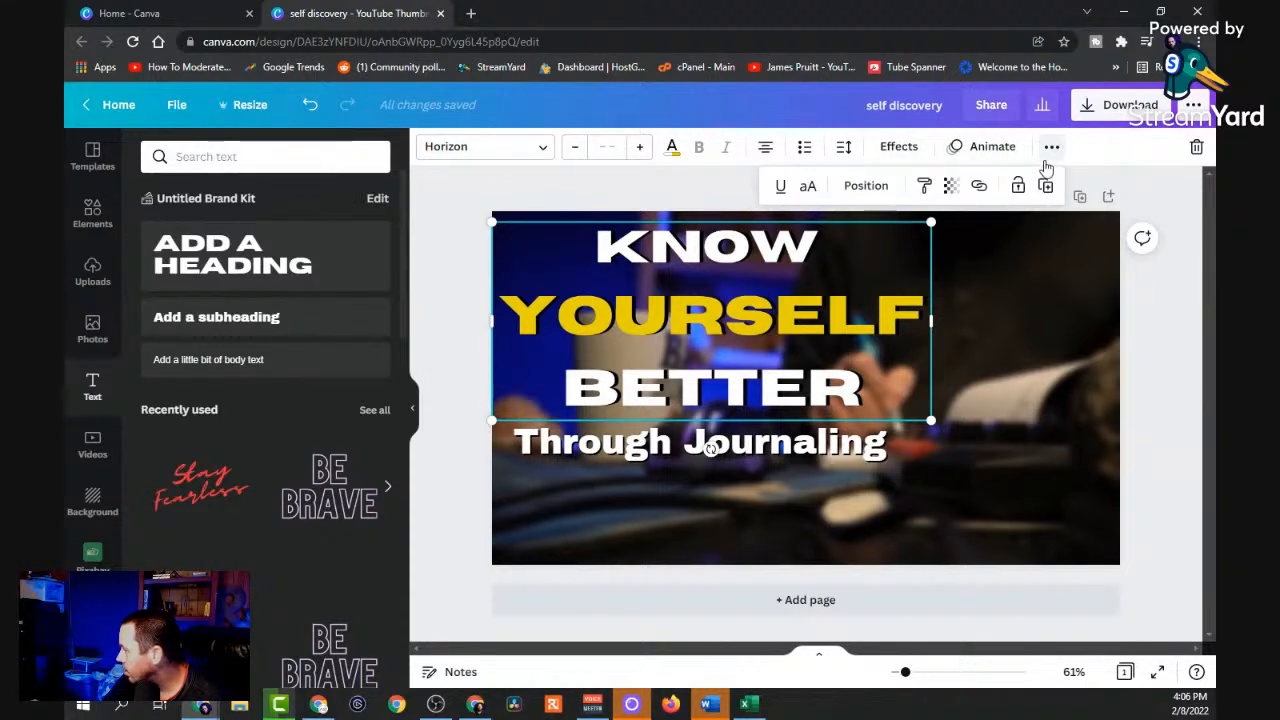
click(1046, 187)
click(1052, 147)
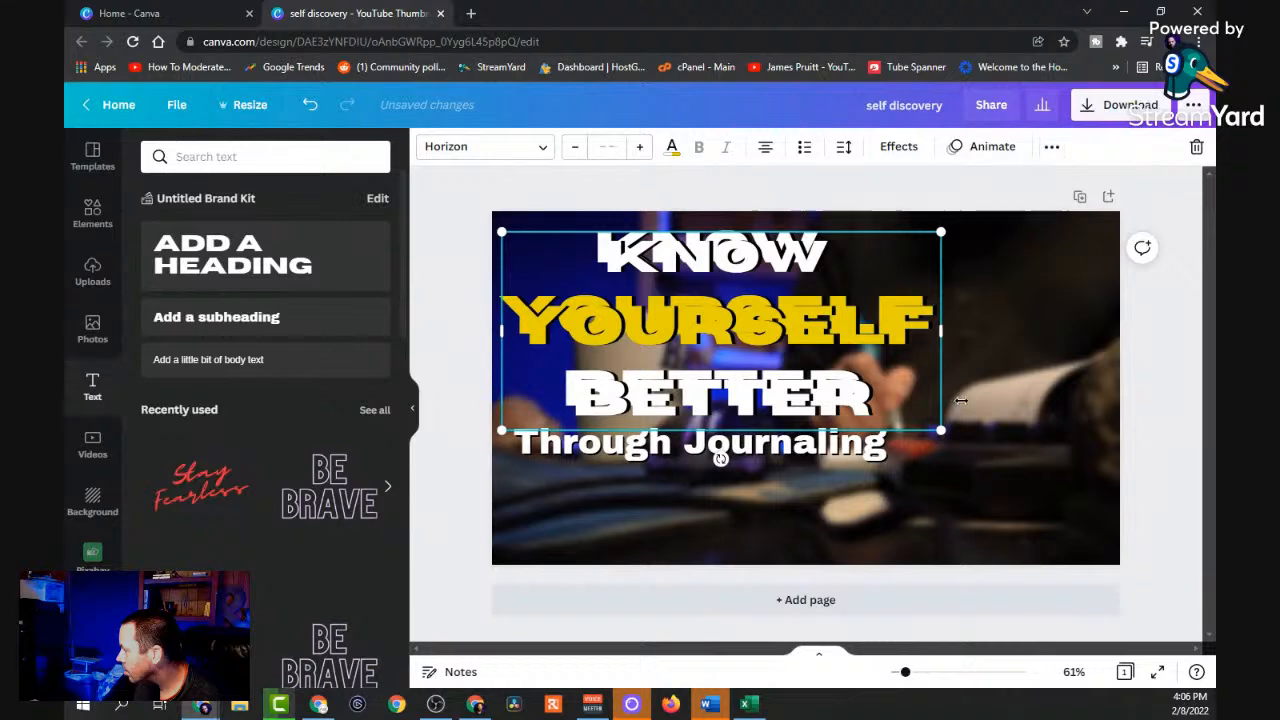
click(672, 147)
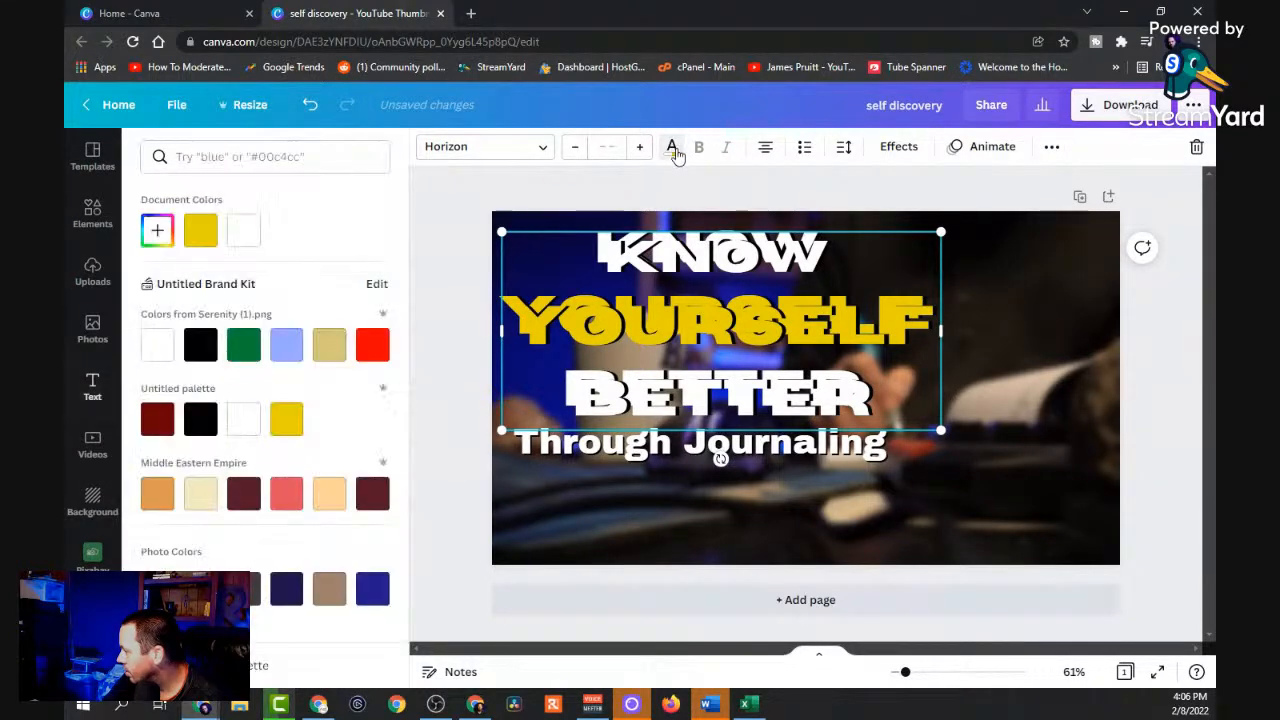
click(203, 347)
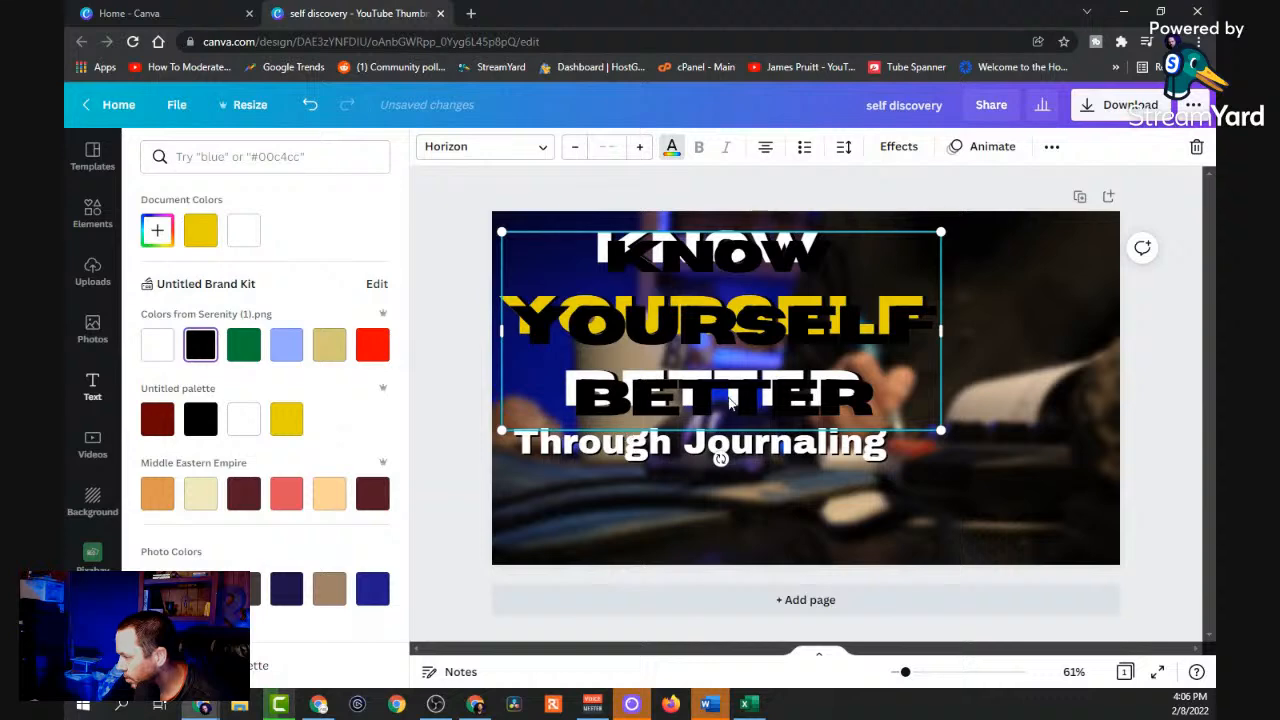
Align the black heading copy exactly over the original heading and send it backward one layer.
drag(747, 406, 741, 393)
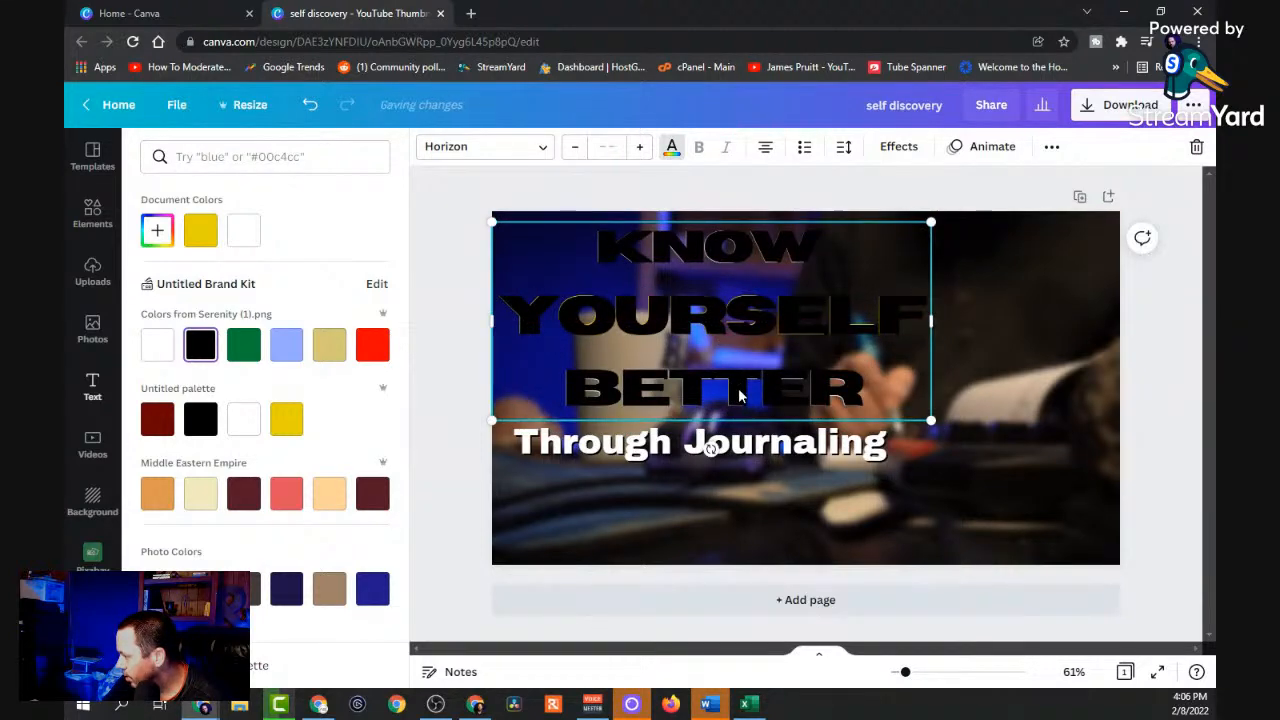
right_click(742, 393)
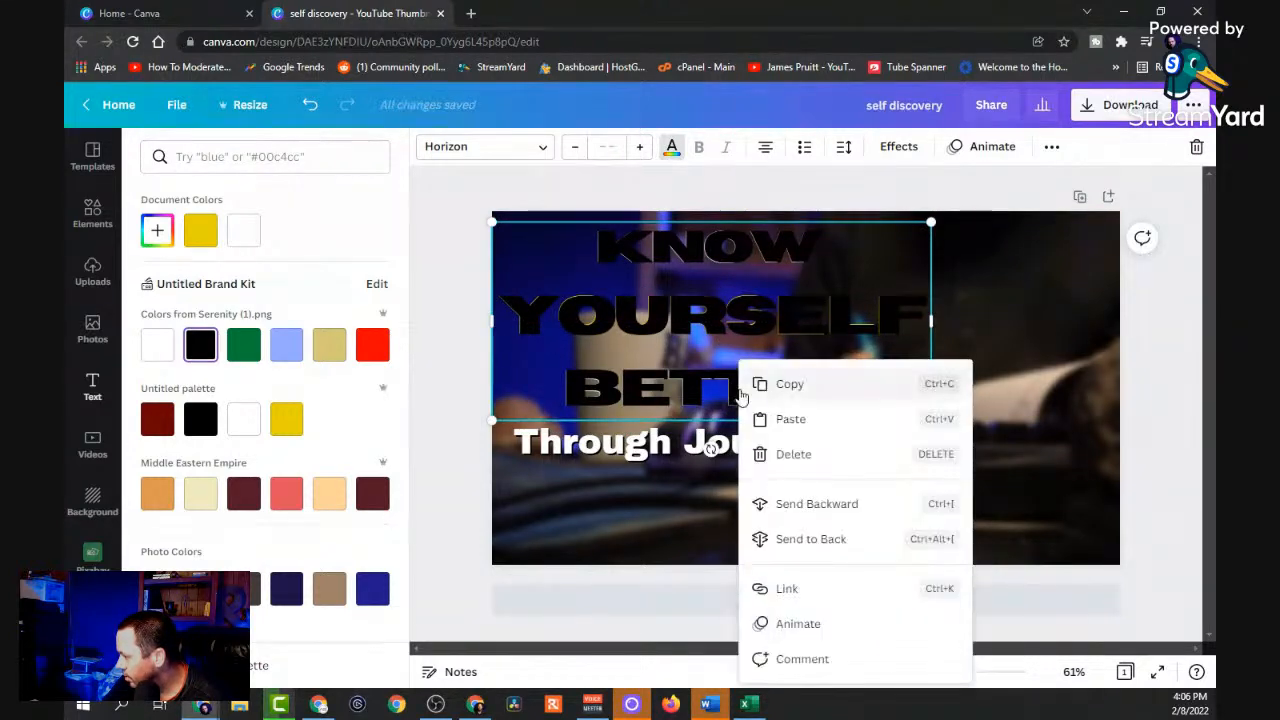
click(795, 507)
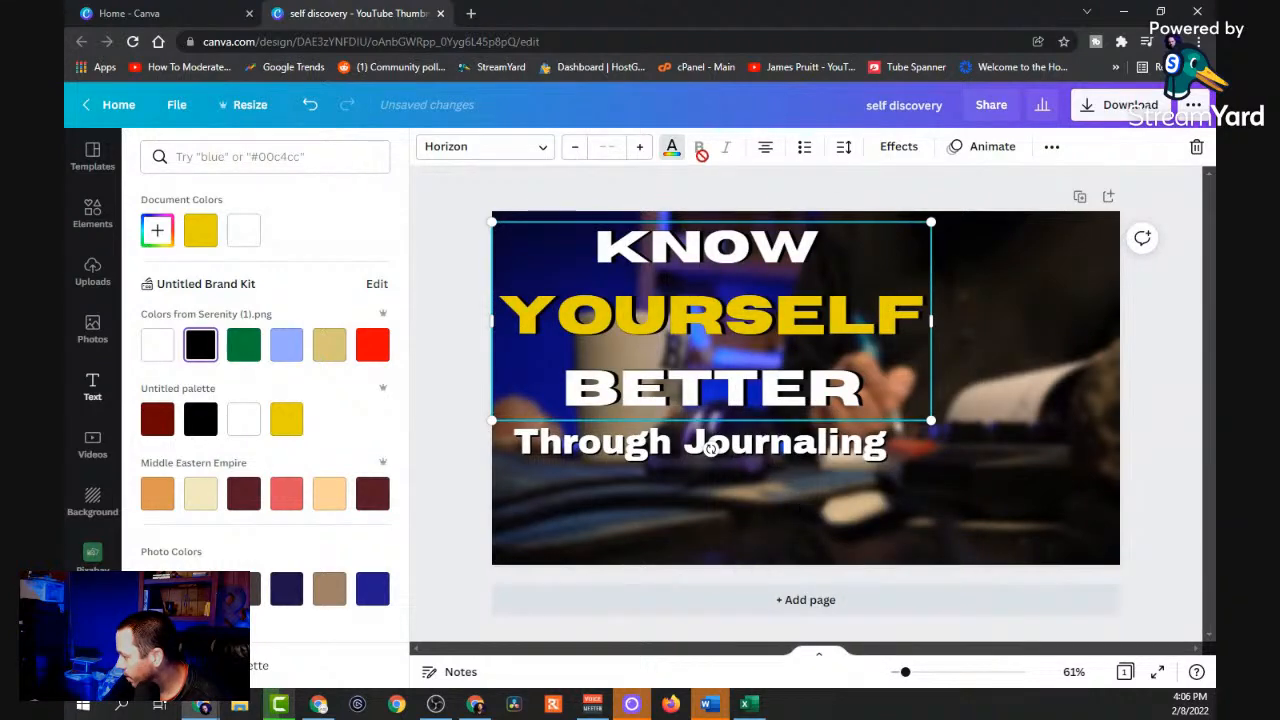
Reapply the Shadow effect to the black heading copy with transparency 100, blur 100, offset 100 and direction -18.
click(899, 147)
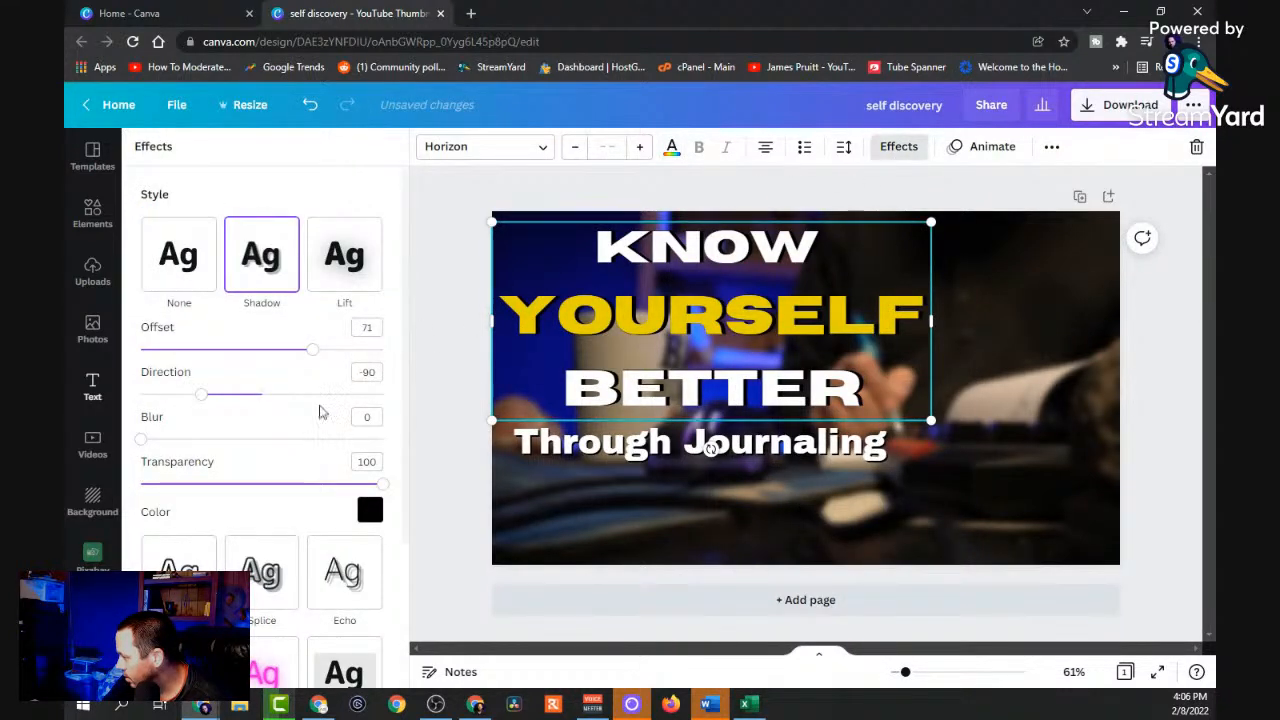
click(261, 256)
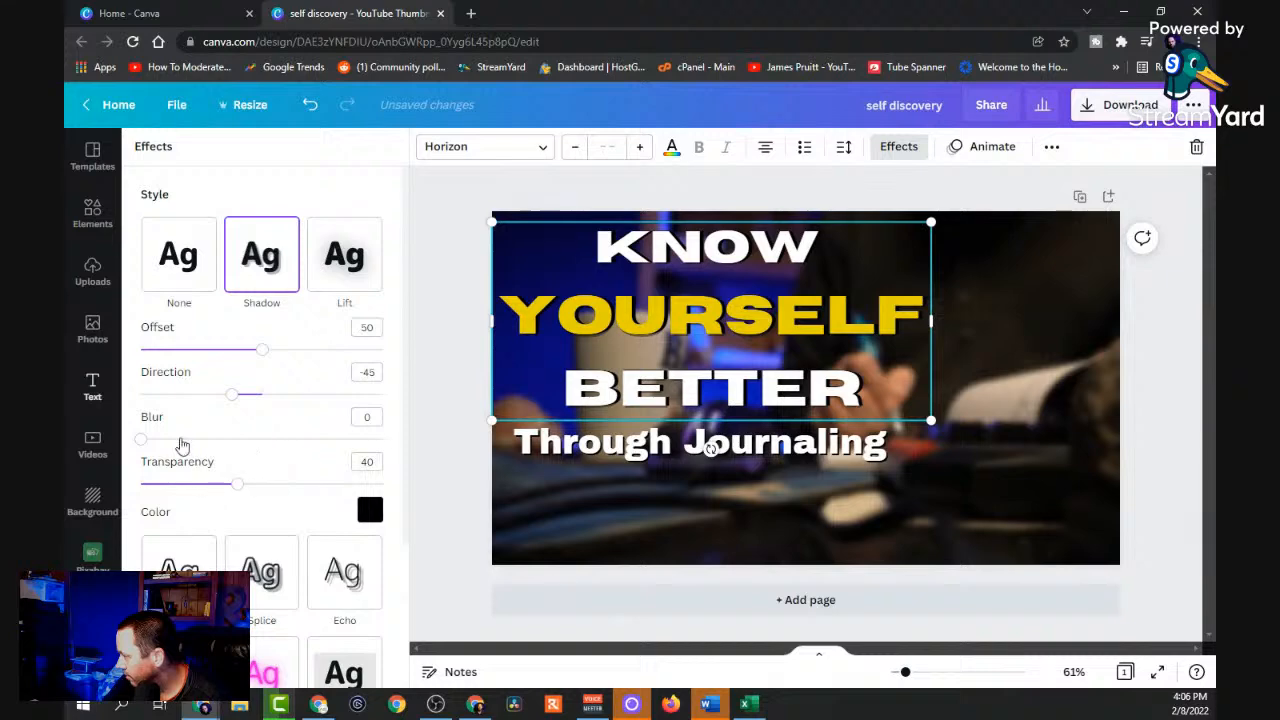
drag(297, 494, 385, 485)
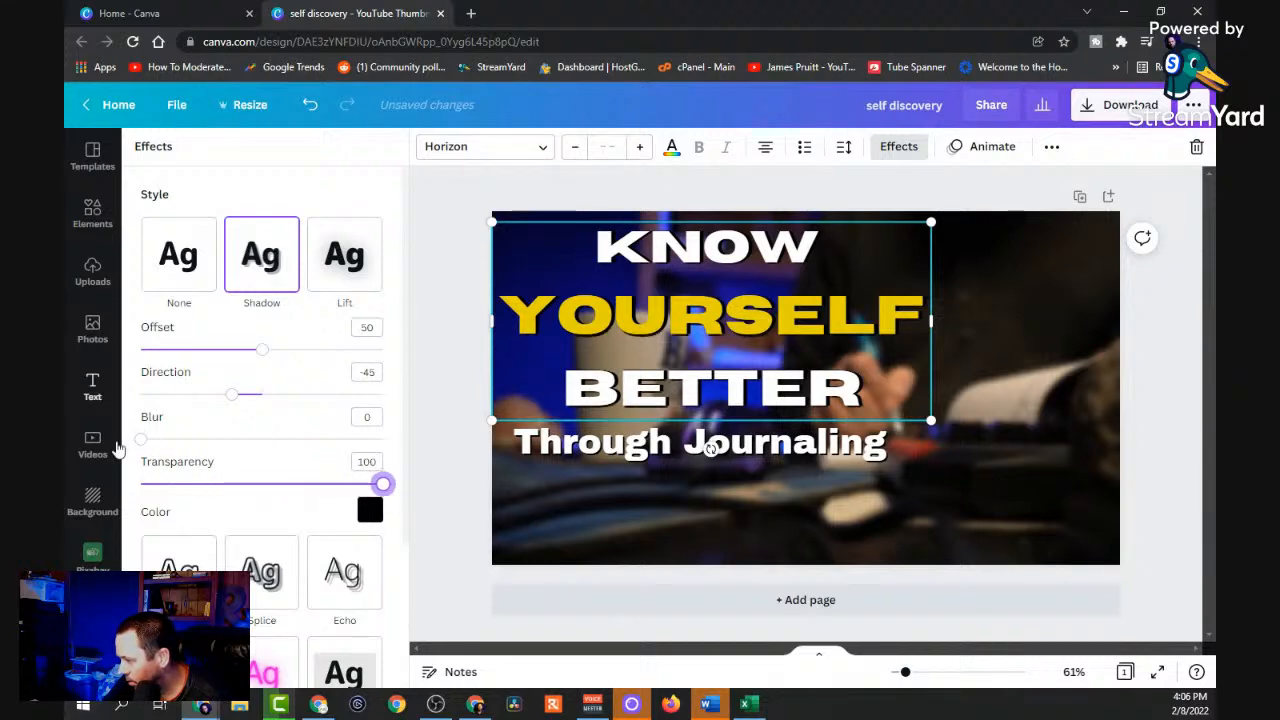
drag(141, 439, 424, 452)
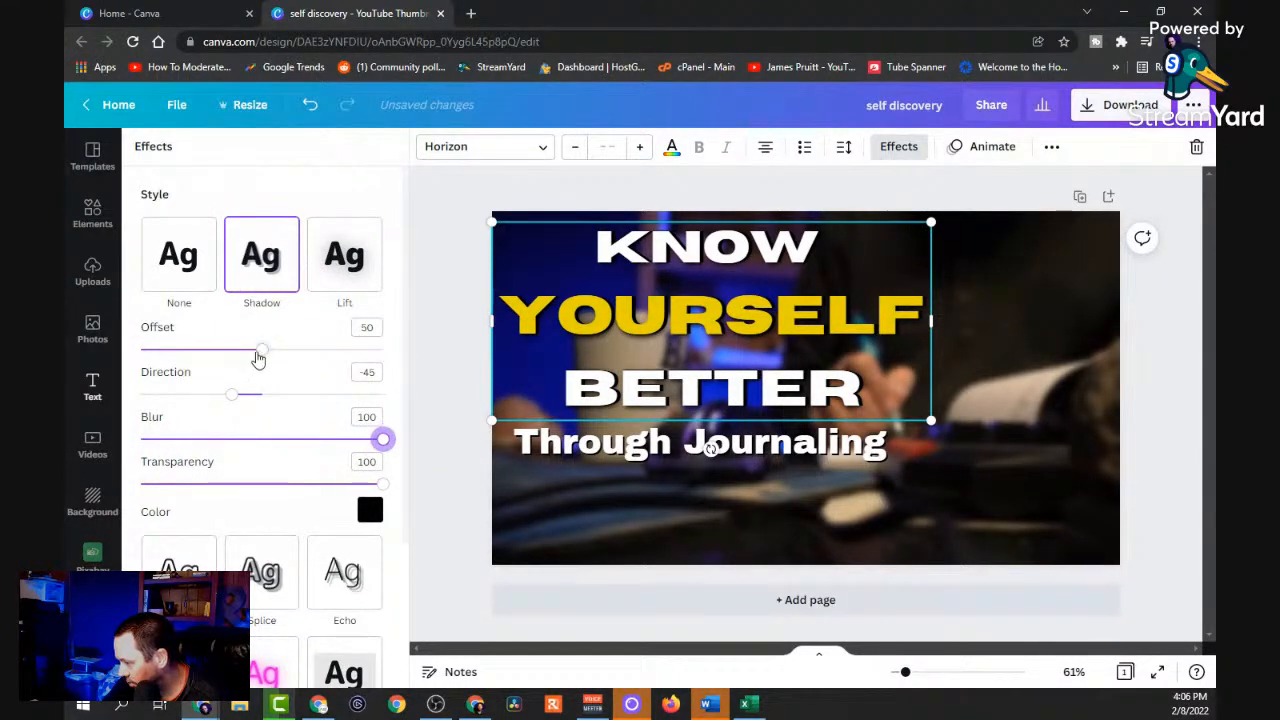
drag(261, 349, 390, 349)
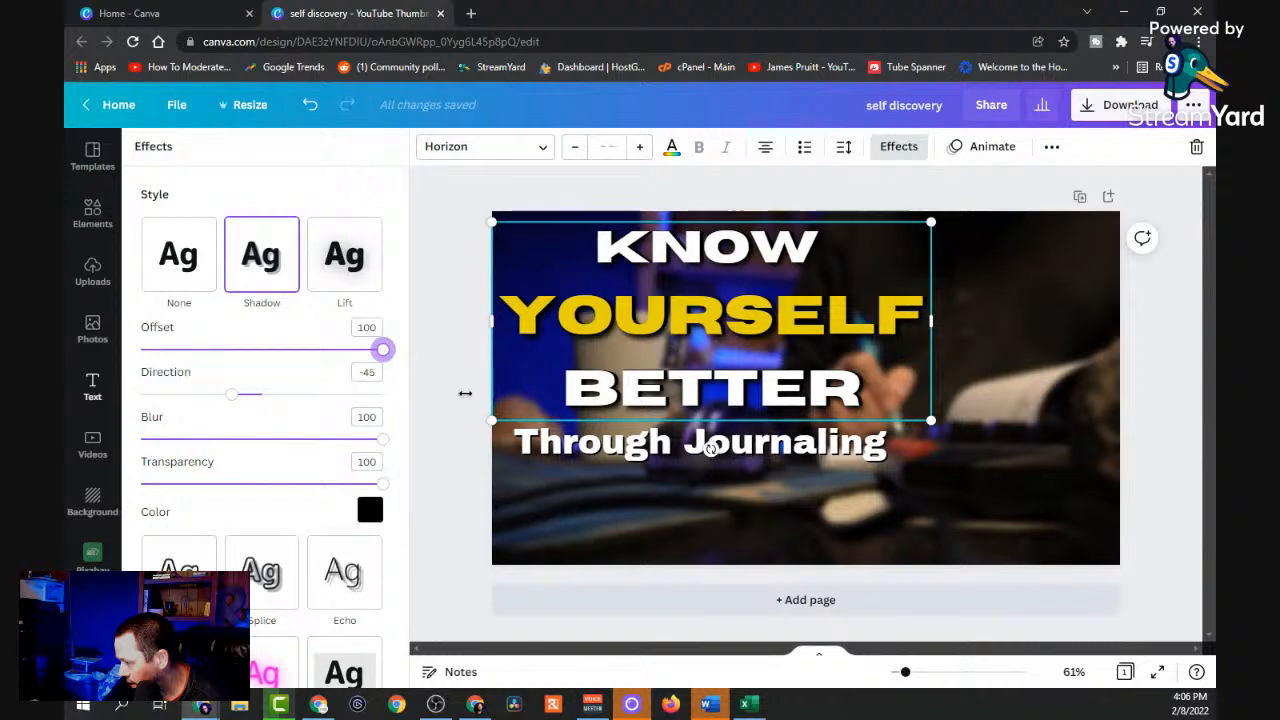
mouse_move(226, 402)
mouse_down()
mouse_move(263, 394)
mouse_move(226, 392)
mouse_move(250, 395)
mouse_up()
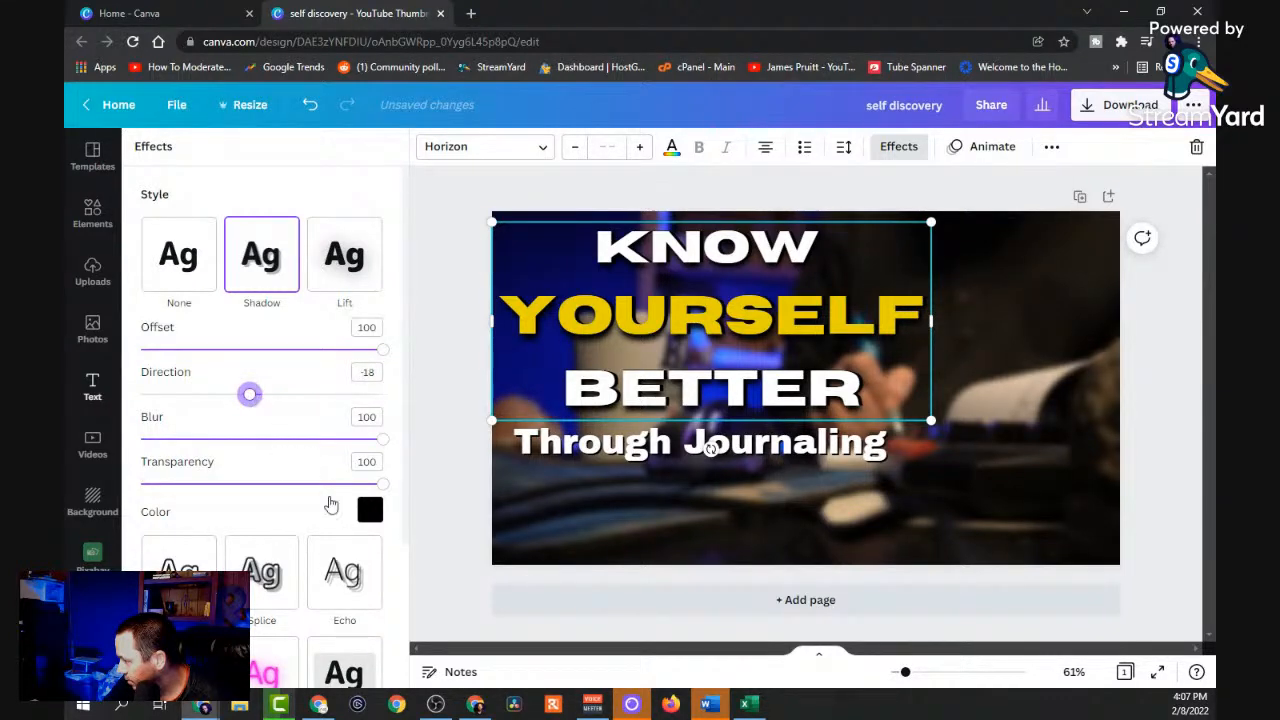
key(Escape)
click(636, 549)
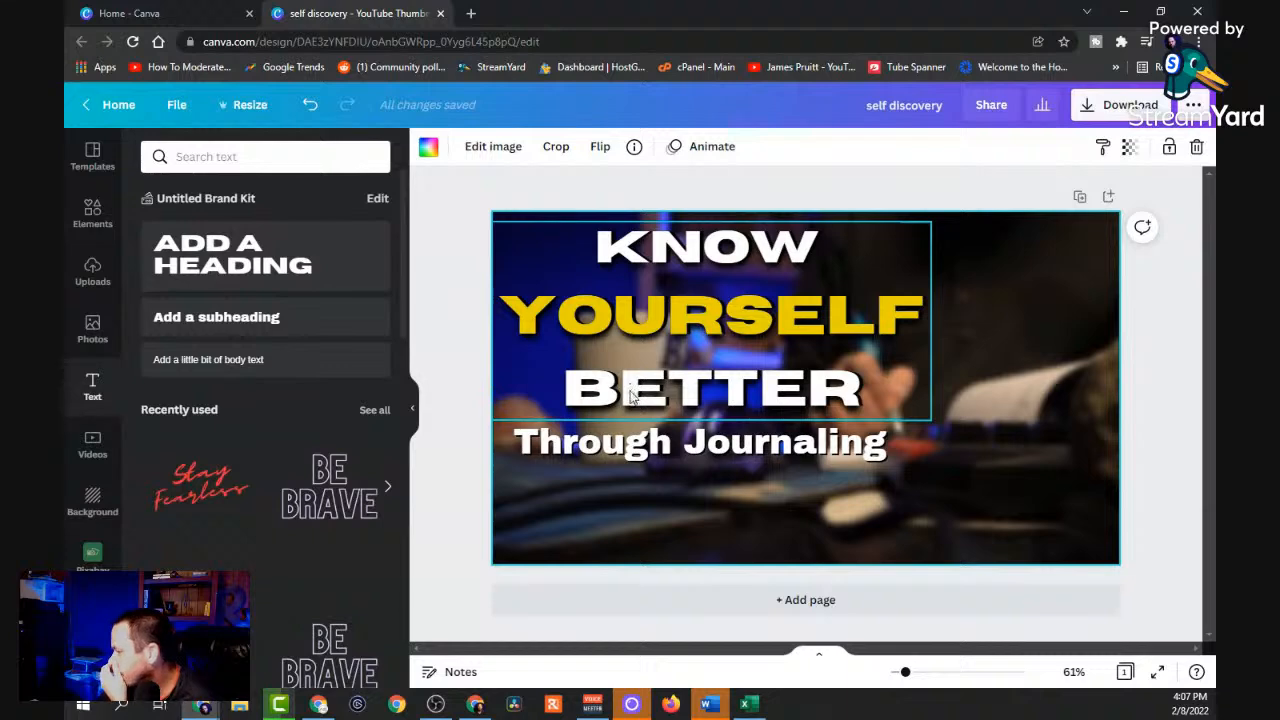
click(703, 452)
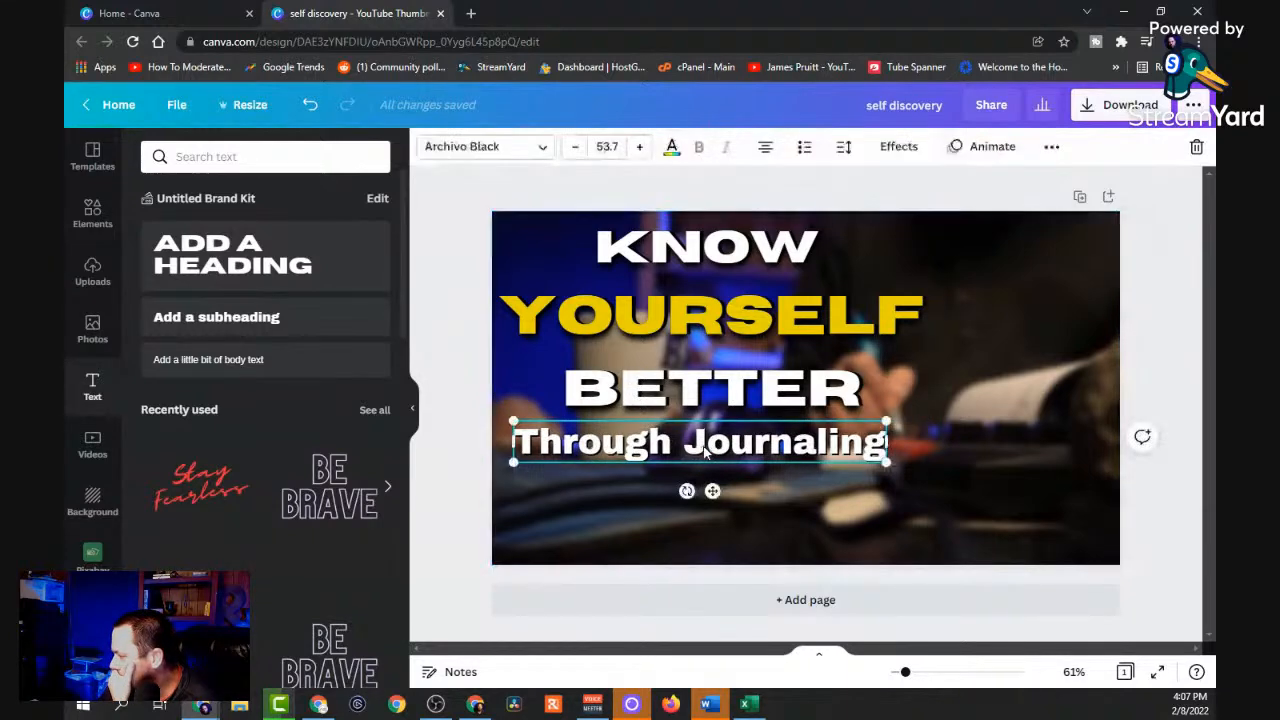
click(755, 513)
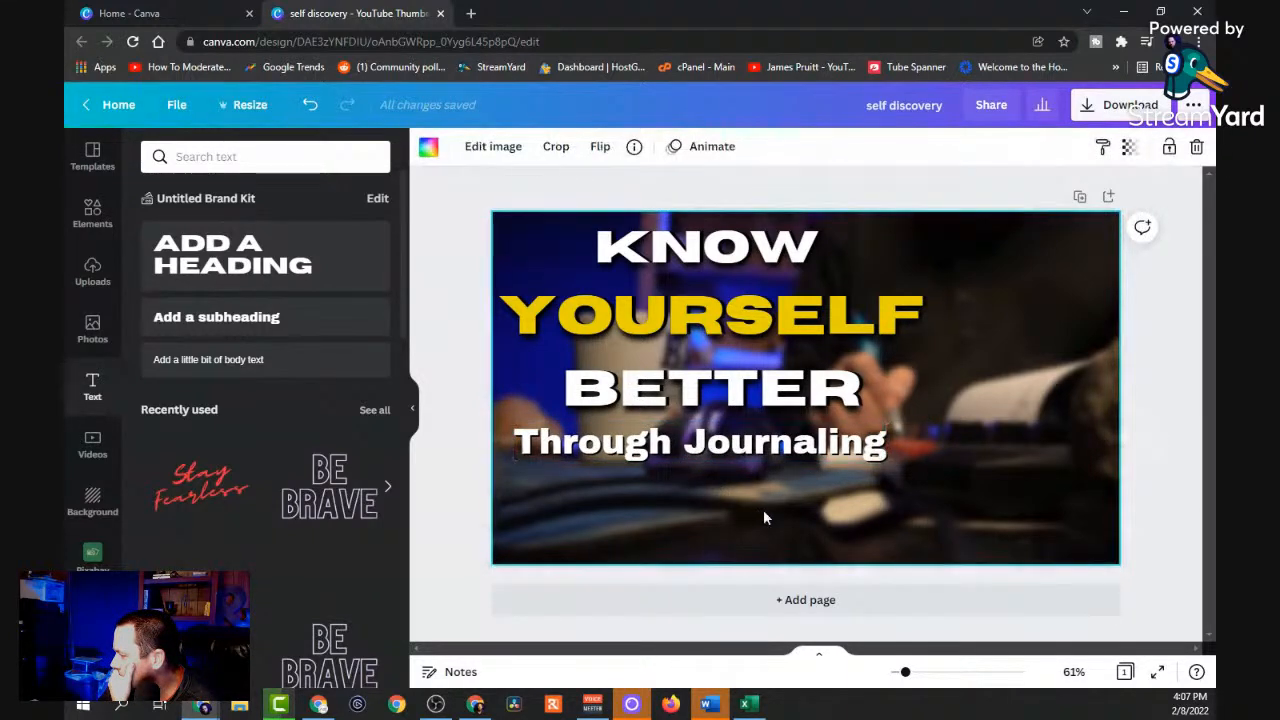
Download the finished thumbnail as a PNG and dismiss the design-sharing notice.
click(1108, 105)
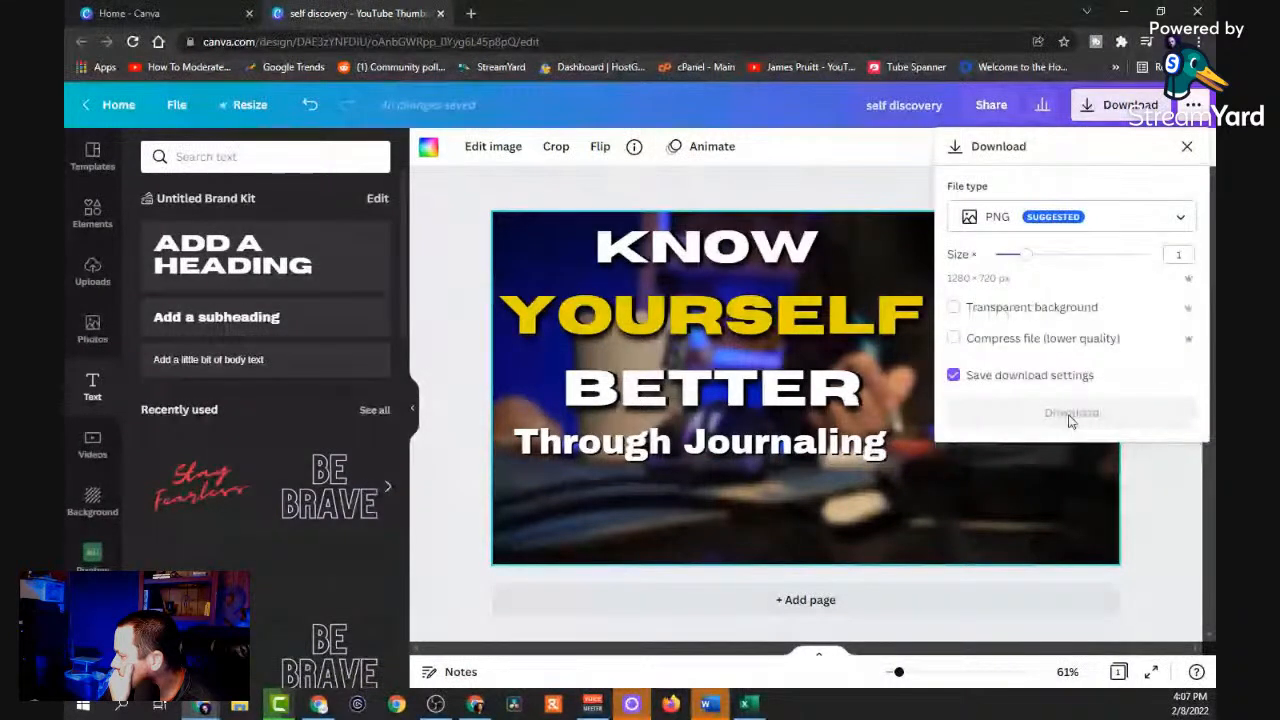
click(1071, 413)
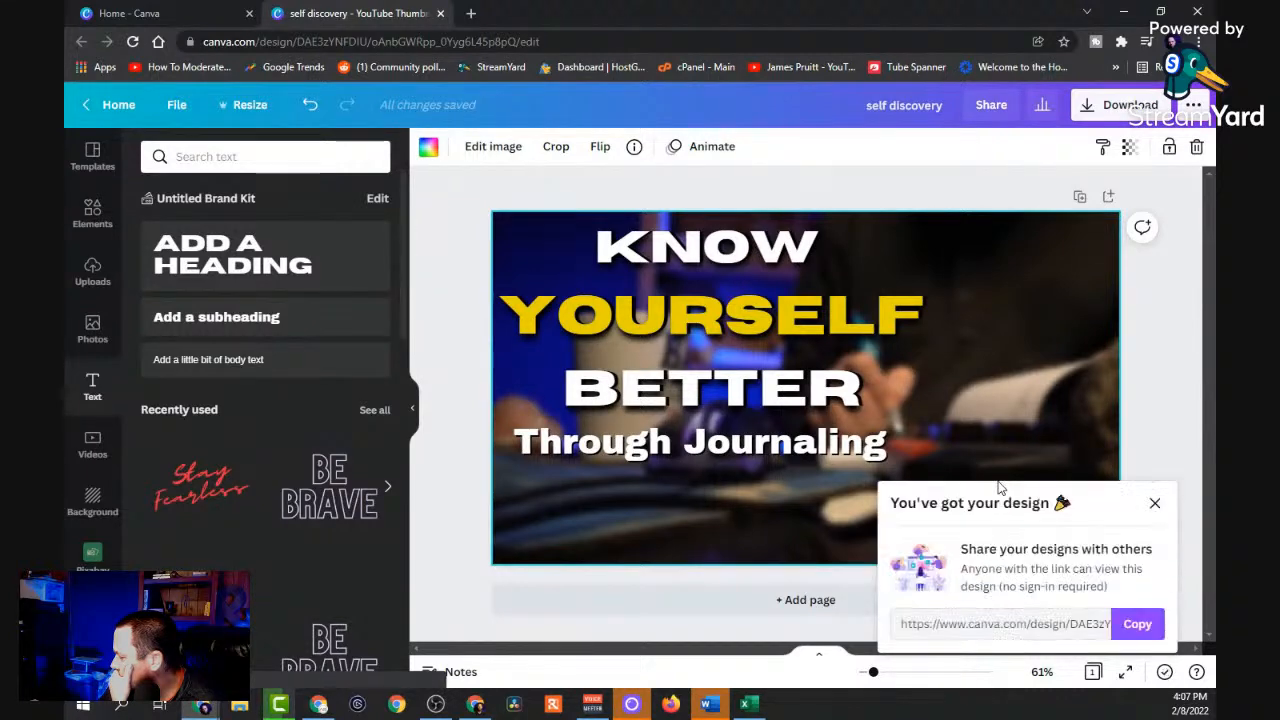
click(1155, 504)
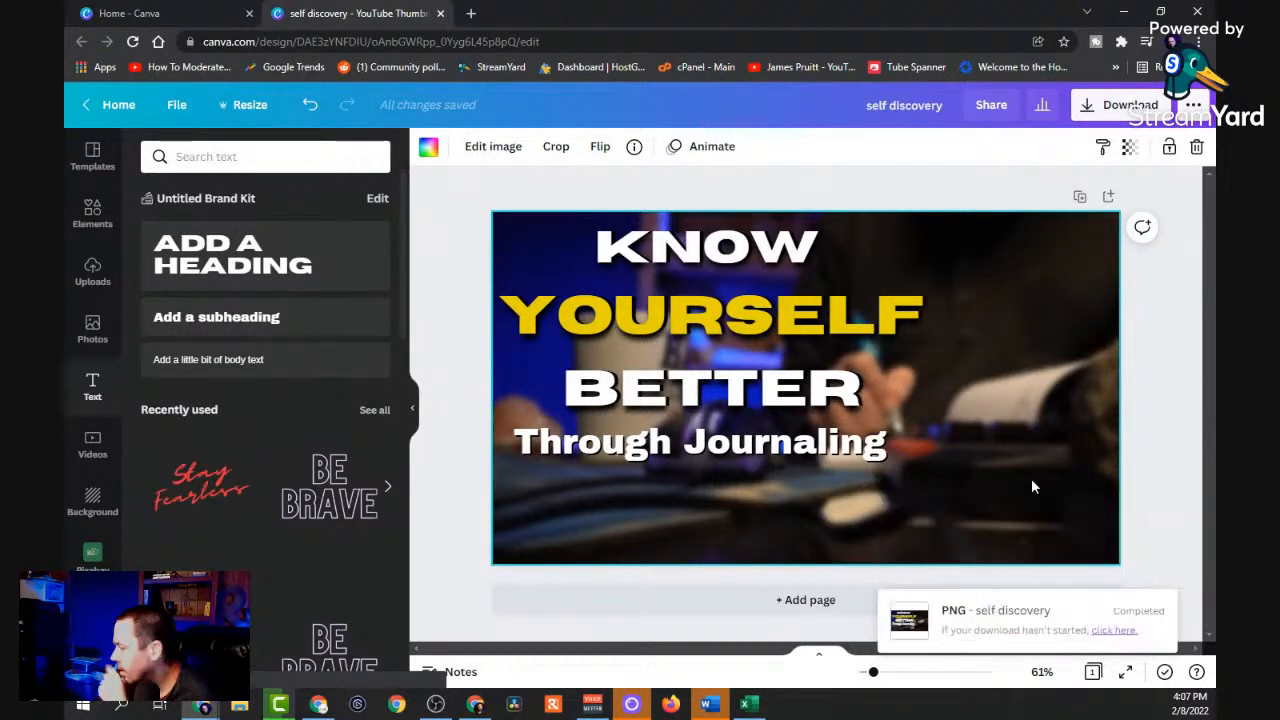